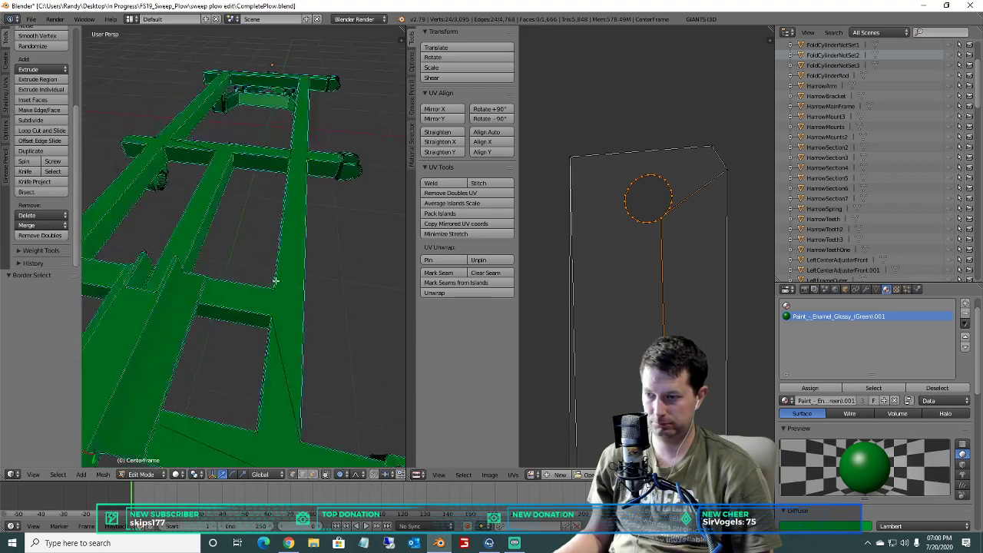
scroll(606, 131, "down", 2)
key("x")
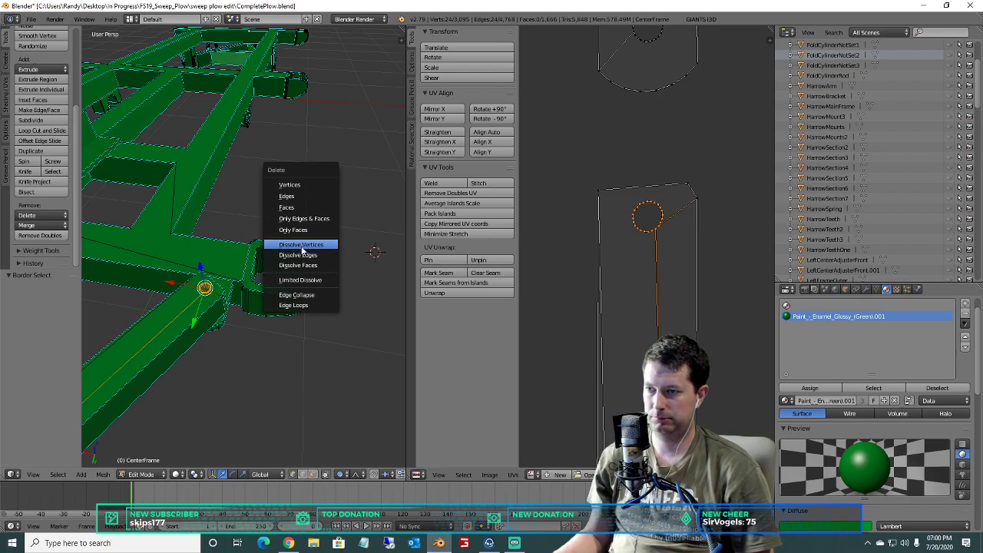
left_click(301, 244)
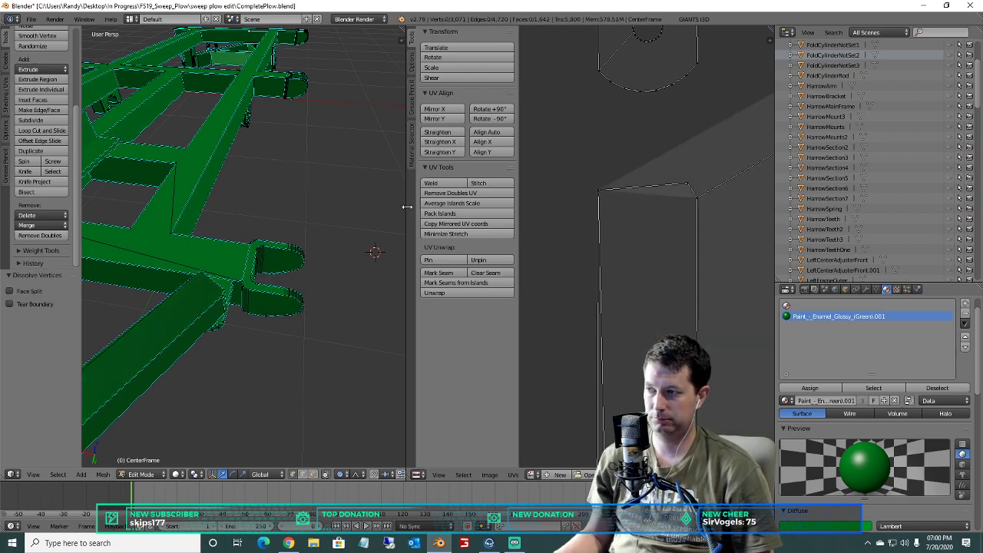
scroll(594, 167, "down", 5)
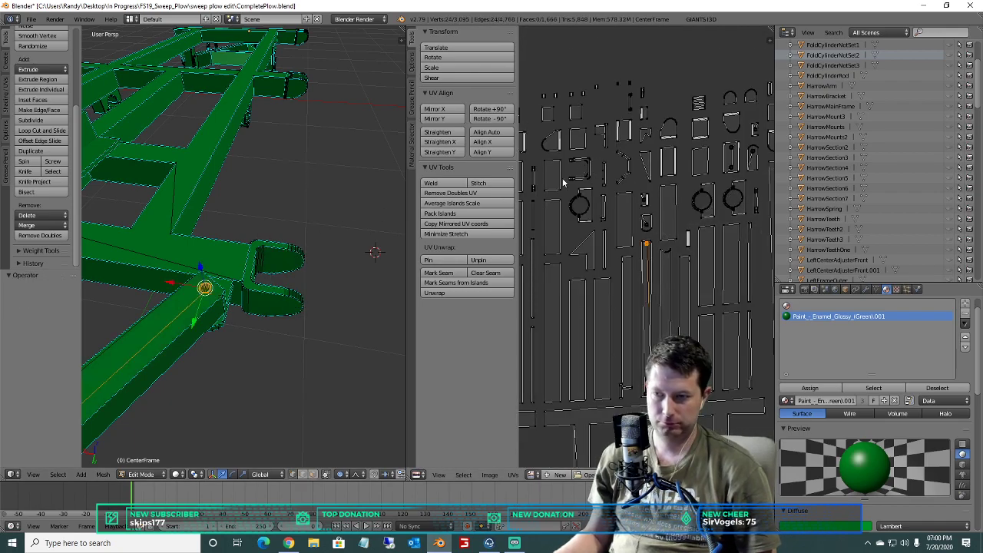
Delete the inner faces of the bolt hole at the diagonal beam's end, selecting them as linked faces delimited by Sharp.
scroll(294, 242, "up", 4)
scroll(234, 252, "down", 4)
middle_click_drag(234, 253, 265, 229)
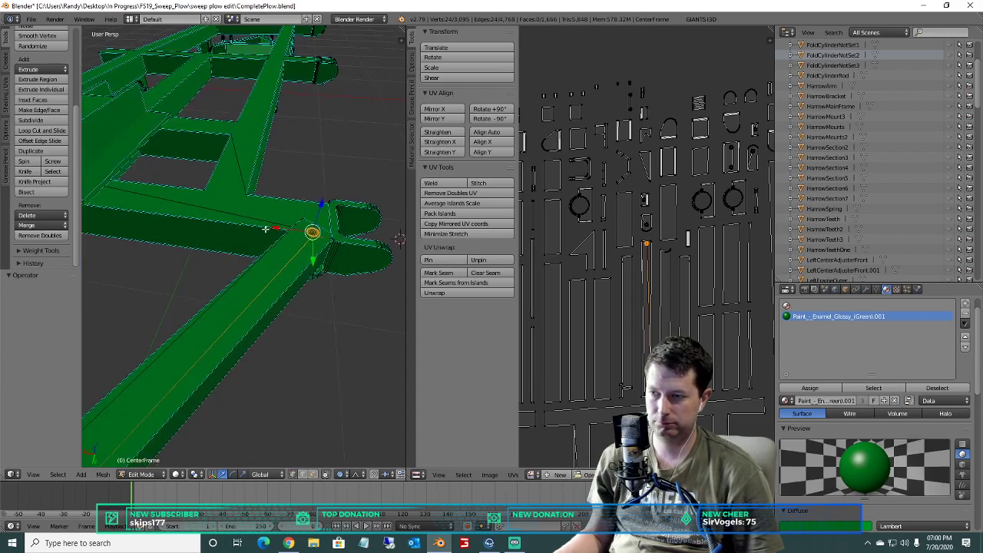
scroll(264, 228, "up", 4)
scroll(245, 235, "down", 5)
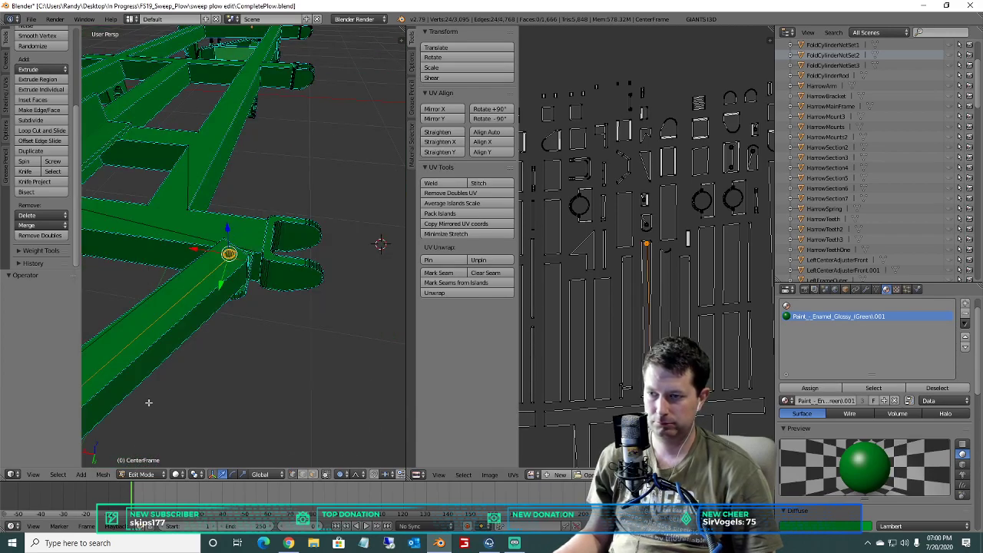
key("a")
left_click(313, 476)
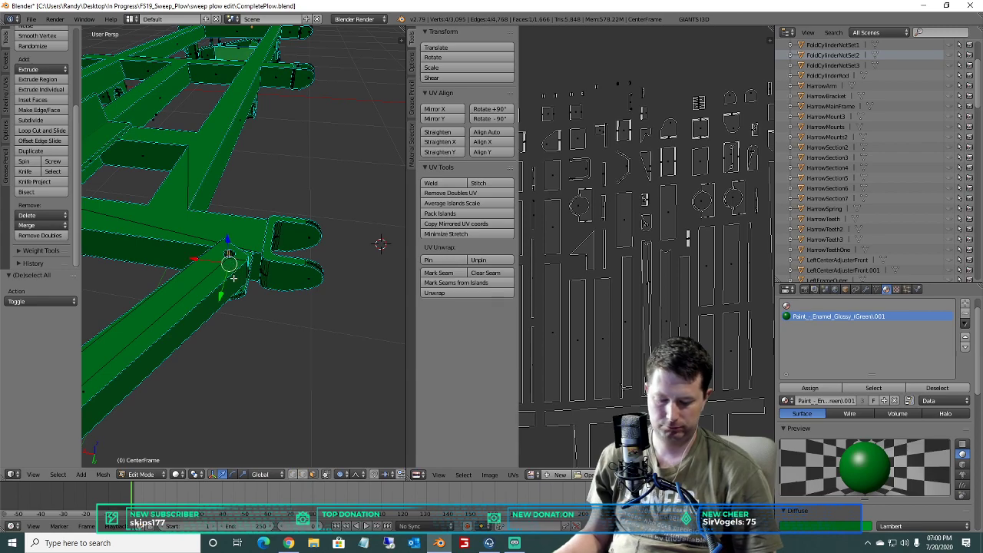
key("ctrl+l")
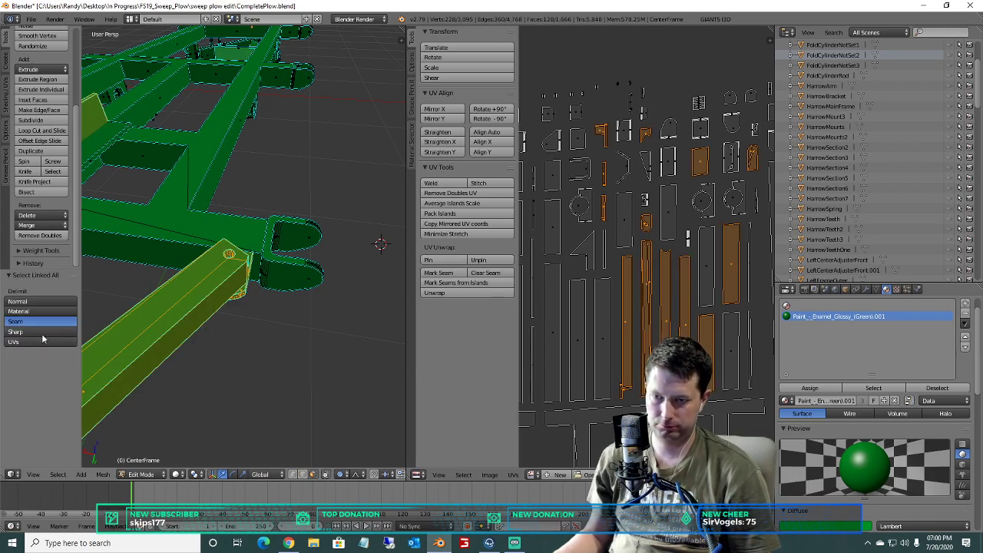
left_click(54, 331)
key("x")
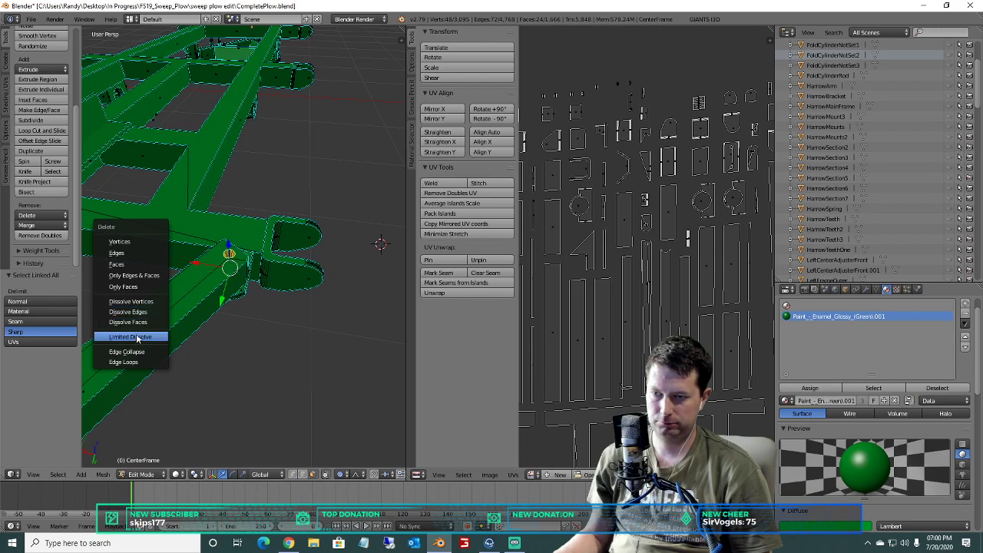
left_click(122, 264)
Select the vertices of the bolt hole's circular outline on the long beam's island in the UV layout.
scroll(593, 260, "up", 6)
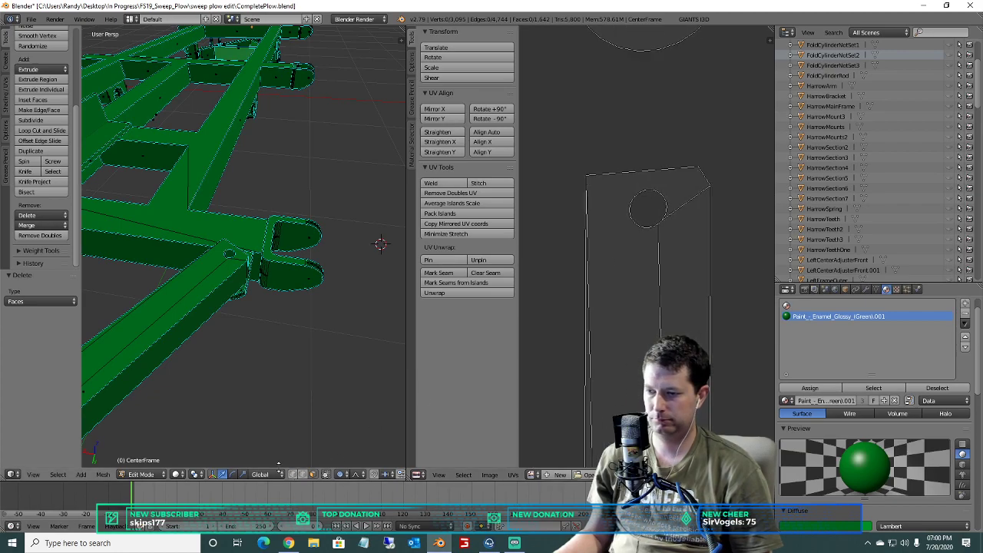
key("a")
key("a")
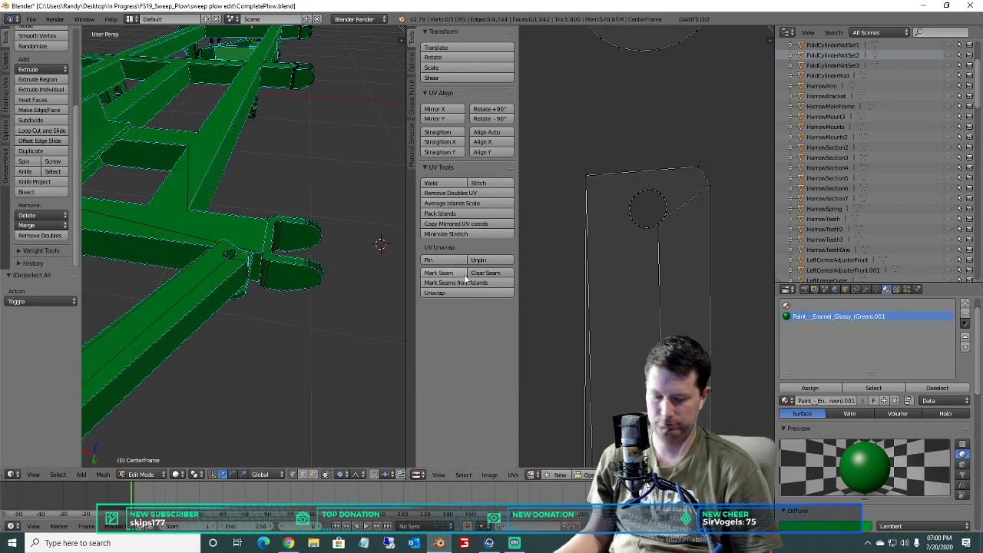
left_click(677, 248)
left_click_drag(674, 250, 619, 184)
key("x")
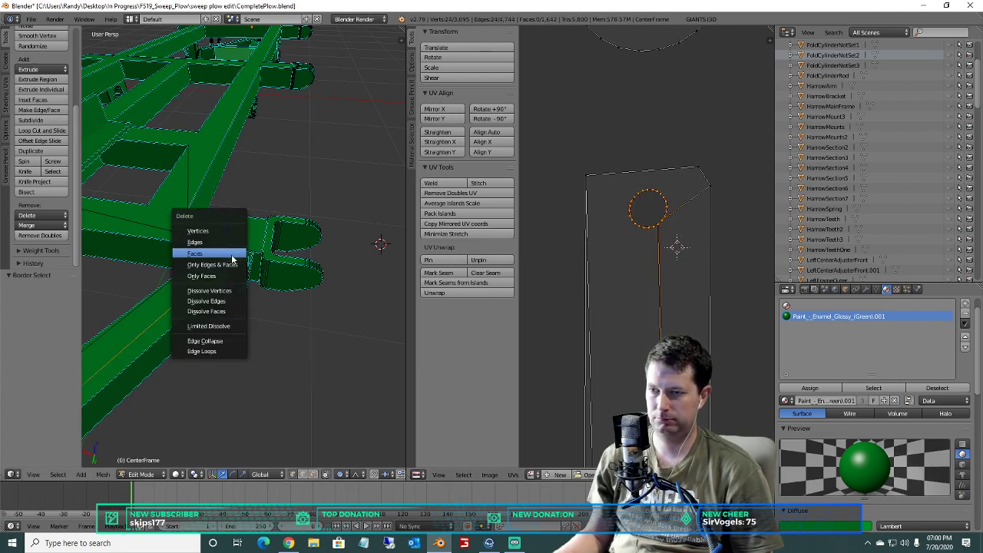
left_click(218, 241)
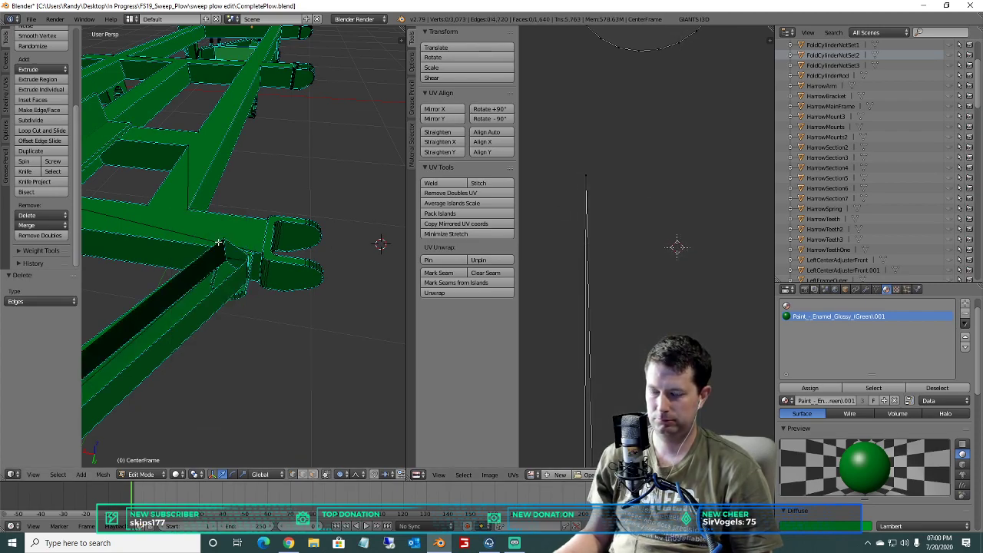
key("ctrl+z")
Dissolve the selected hole outline's vertices and the leftover edge across the beam's face.
key("x")
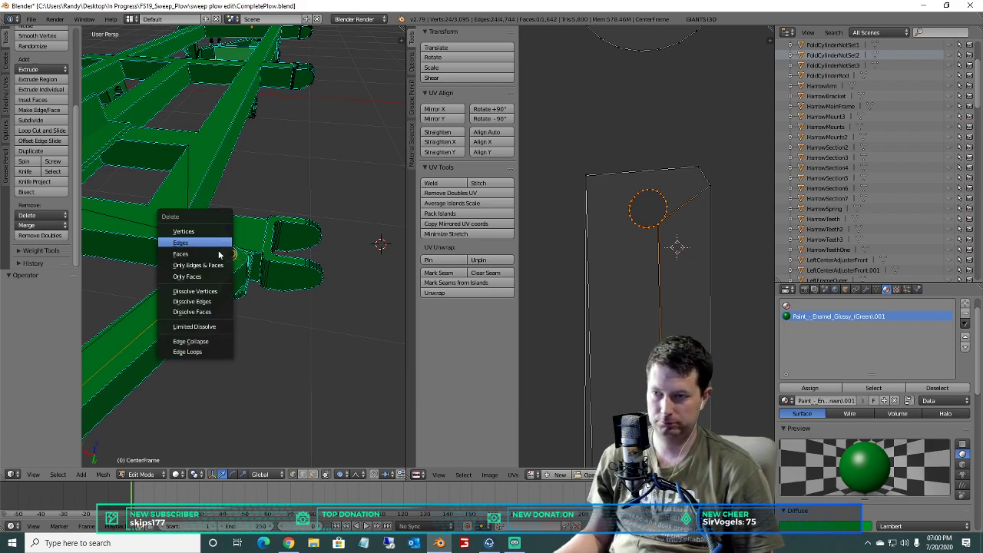
left_click(224, 293)
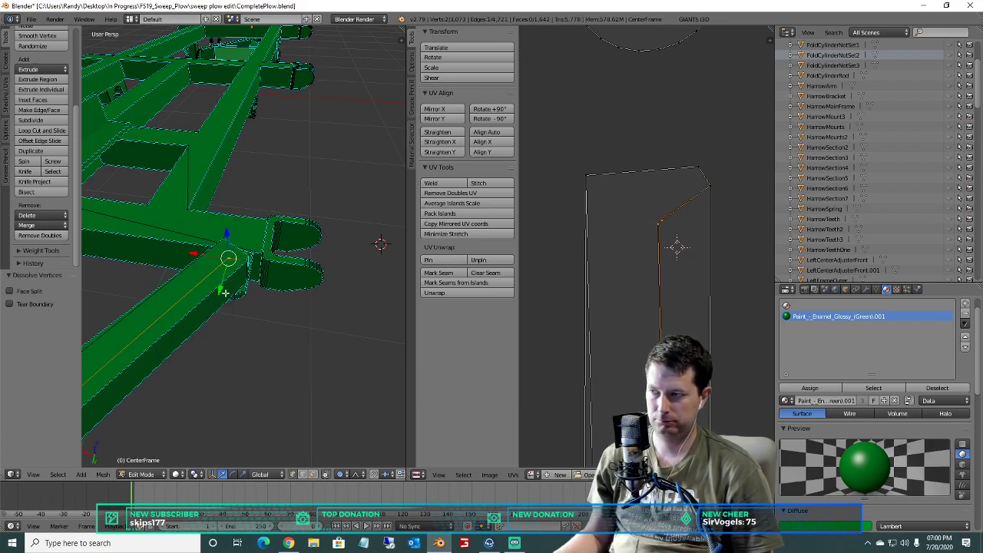
key("x")
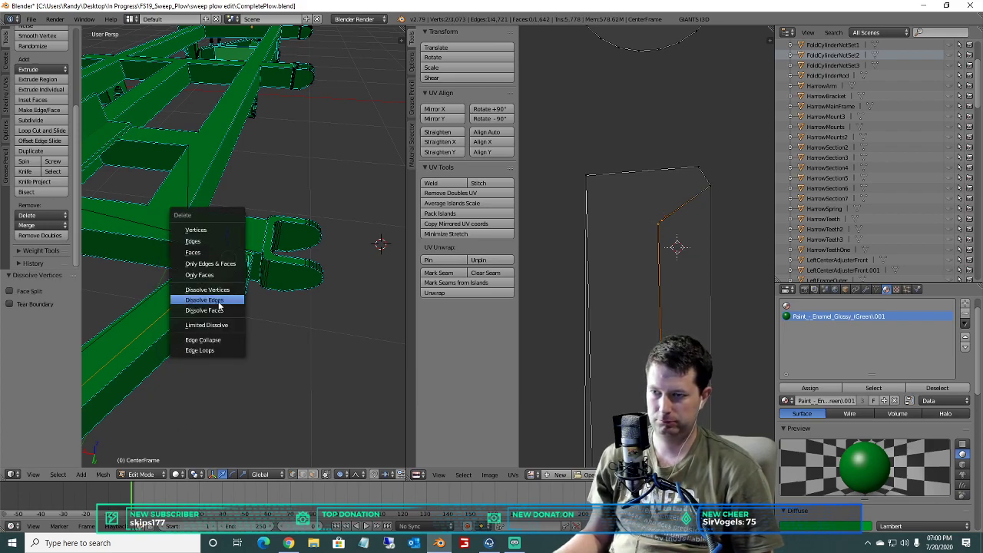
left_click(218, 303)
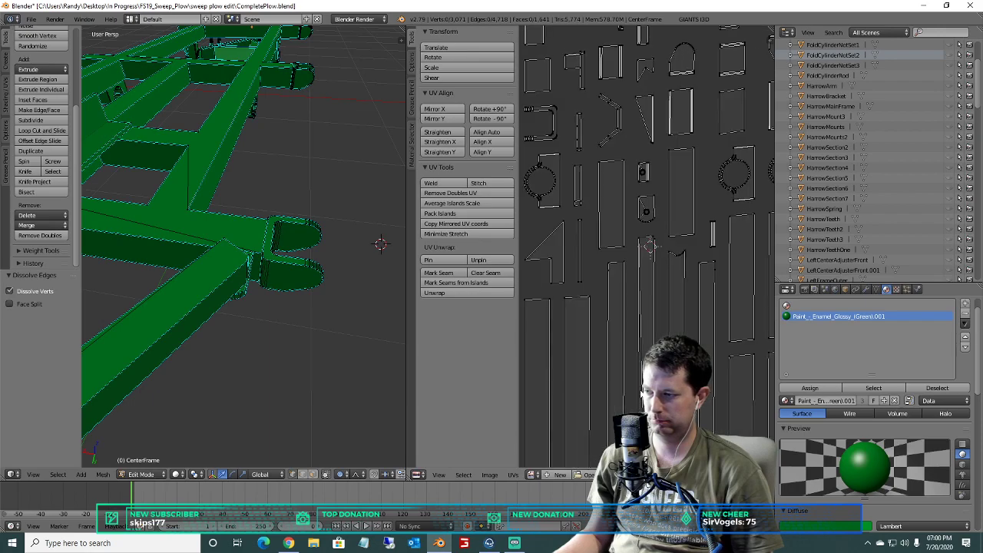
Select the hole outline at the opposite end of the beam's UV island and locate it on the frame model.
scroll(634, 189, "up", 8)
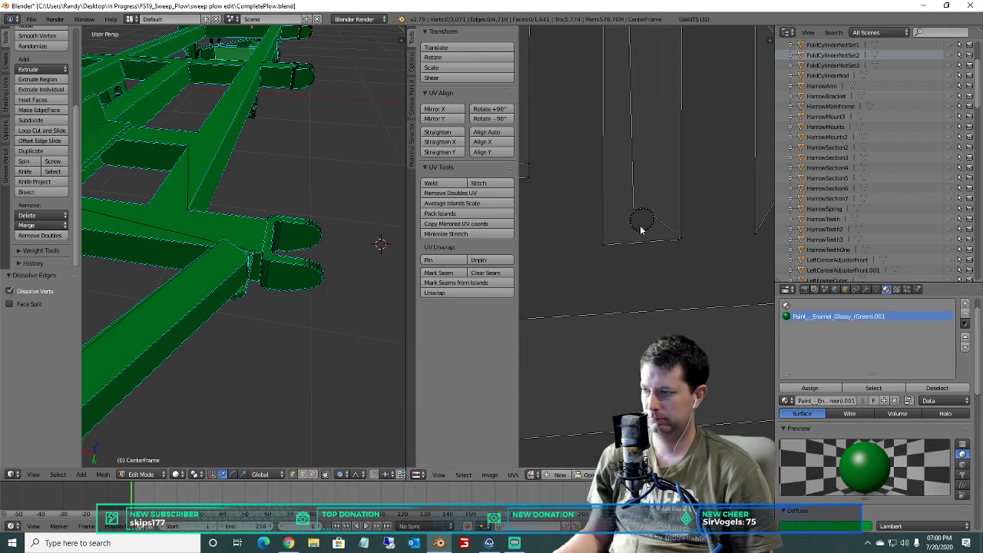
key("a")
key("a")
key("b")
left_click_drag(670, 229, 612, 181)
scroll(260, 272, "down", 6)
middle_click_drag(258, 273, 288, 250, "shift")
scroll(288, 250, "up", 1)
middle_click_drag(115, 352, 160, 255, "shift")
scroll(161, 255, "up", 7)
scroll(165, 257, "down", 8)
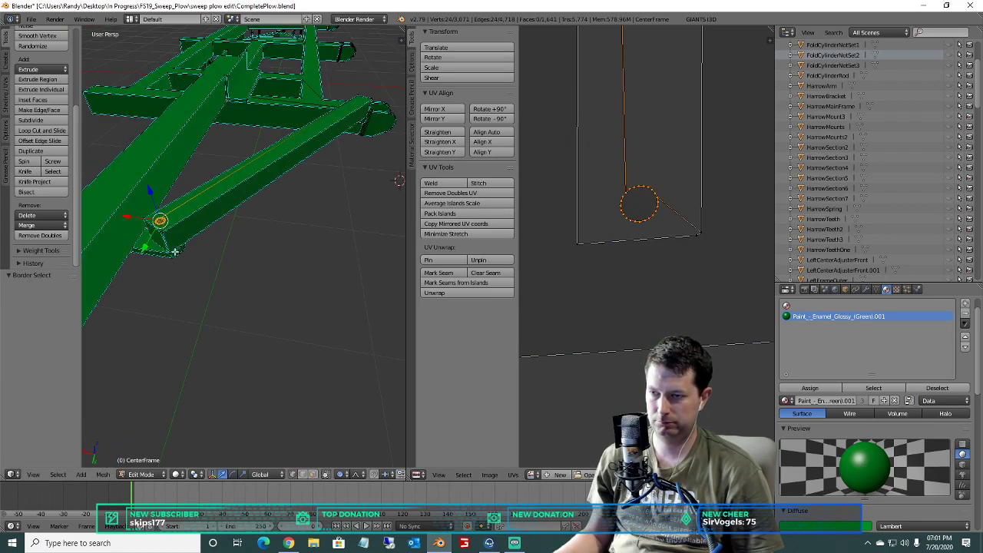
Delete the linked inner faces of the hole at the beam's opposite end, delimited by Sharp.
key("a")
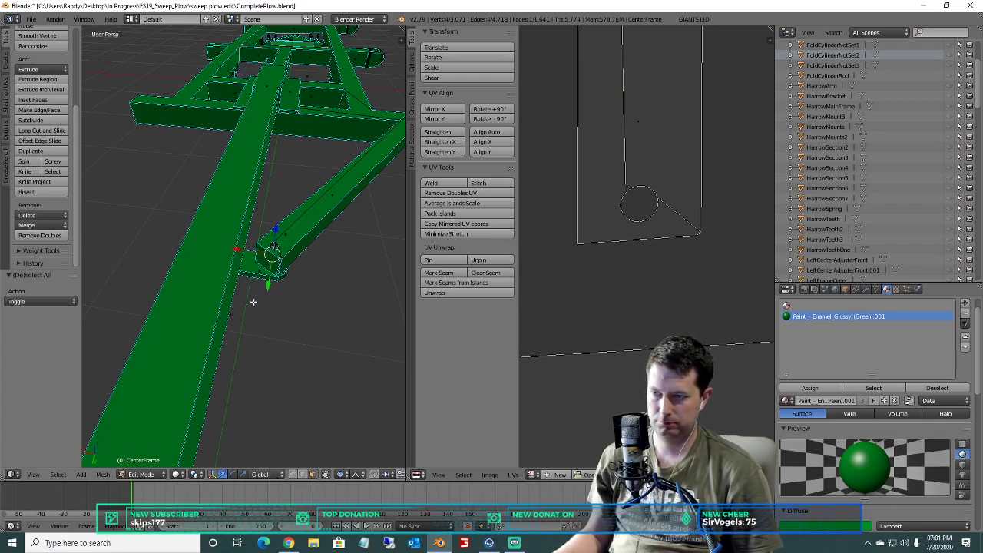
key("ctrl+l")
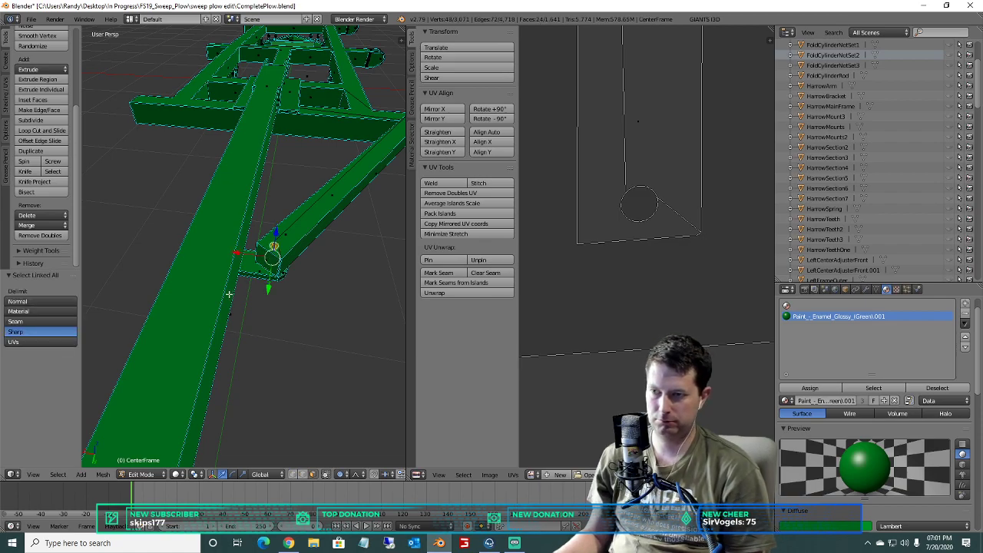
key("x")
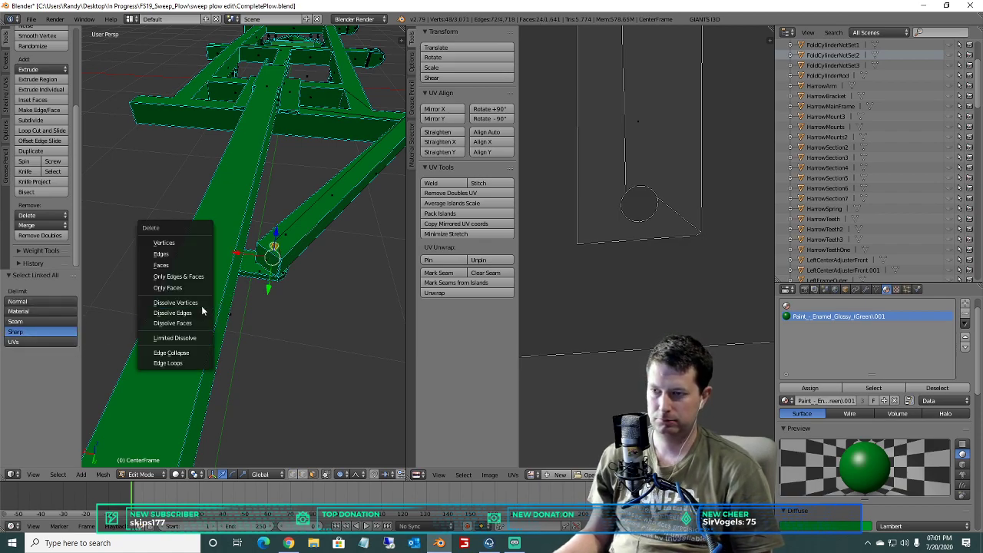
left_click(173, 261)
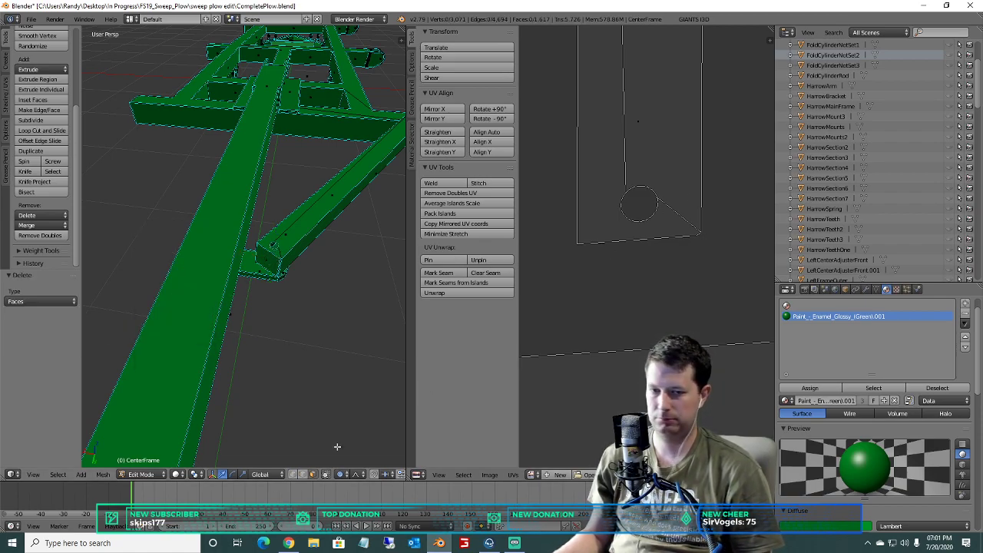
Dissolve the circular outline of the beam's second hole and its leftover connecting edges.
key("a")
key("a")
key("b")
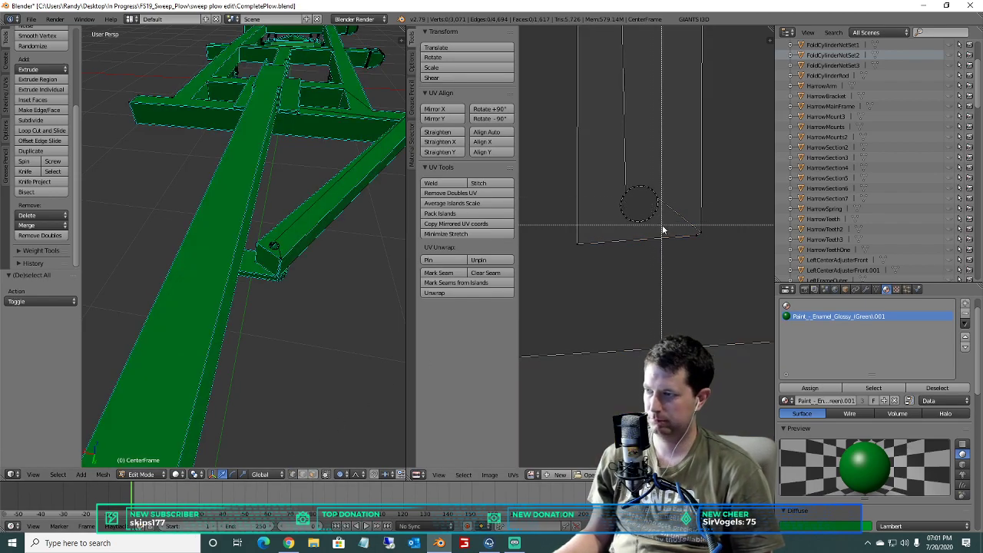
left_click_drag(669, 232, 600, 172)
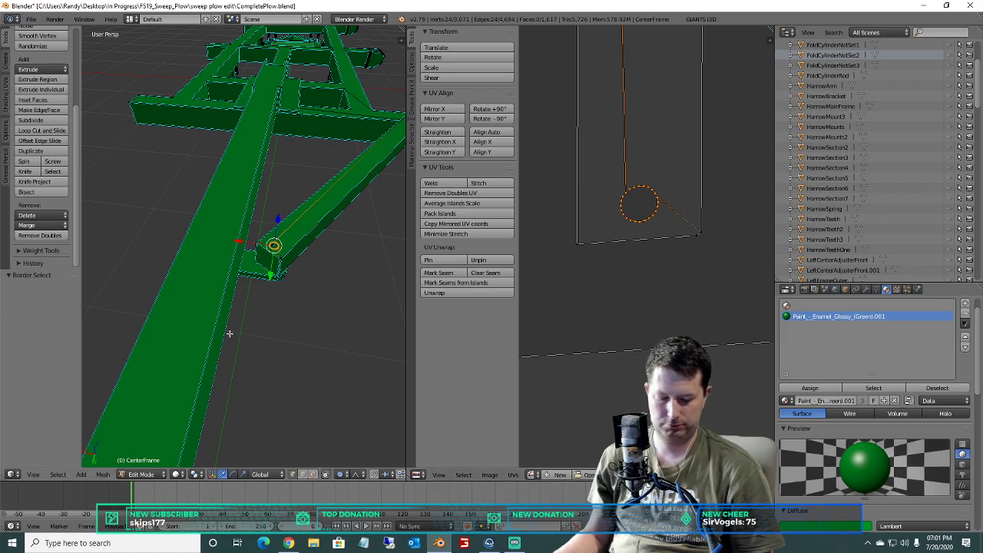
key("x")
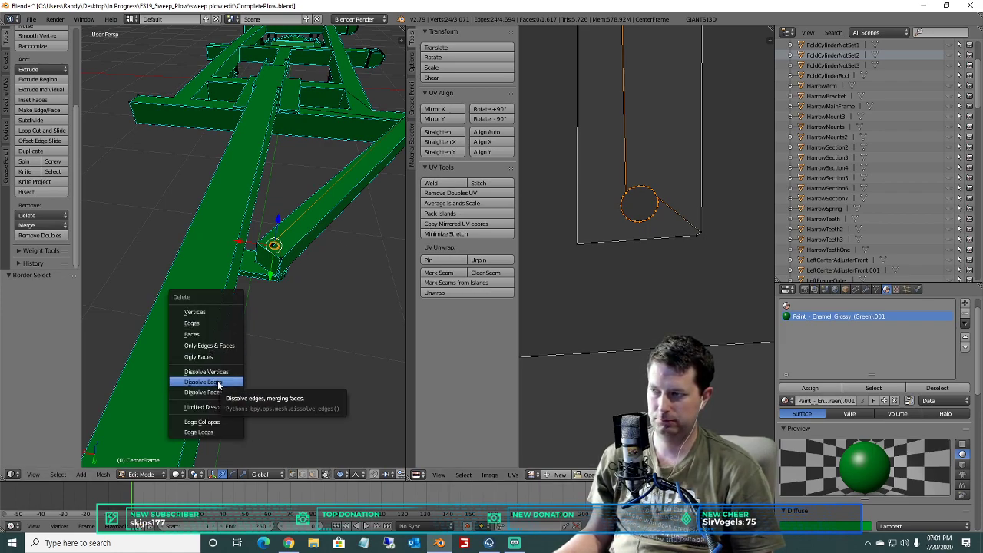
left_click(219, 382)
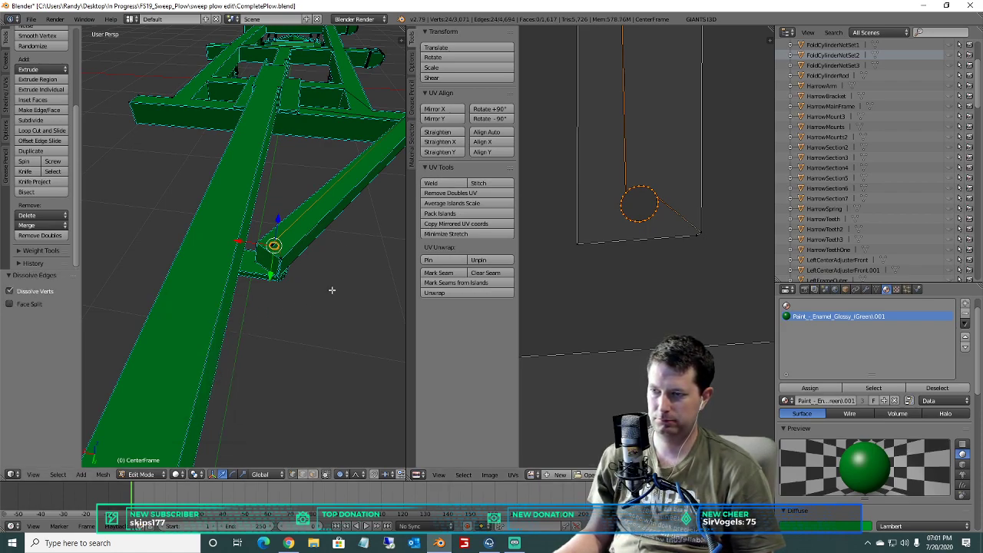
key("x")
left_click(330, 292)
key("x")
left_click(325, 295)
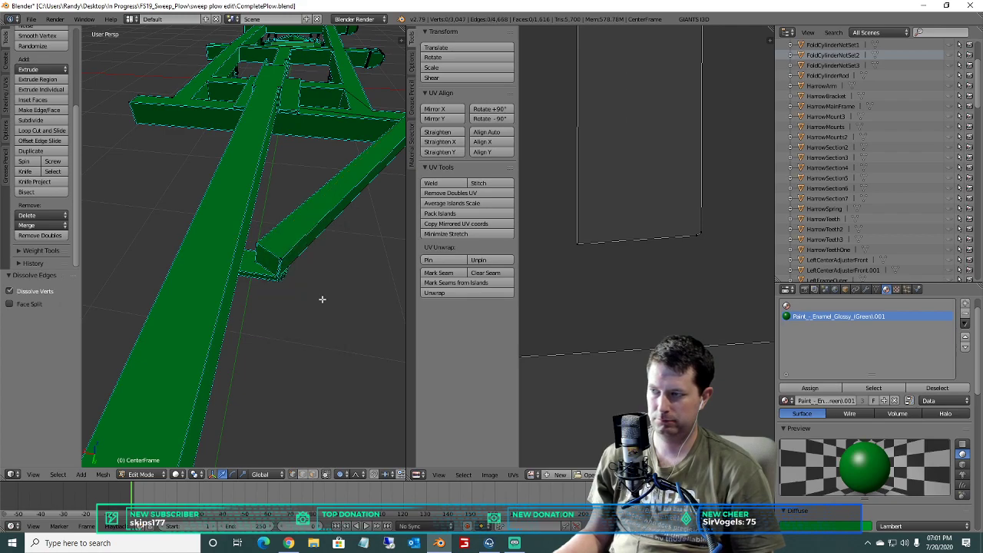
Dissolve the hole outline's vertices and leftover edges on the small round-ended bracket face below the beam.
scroll(616, 224, "down", 8)
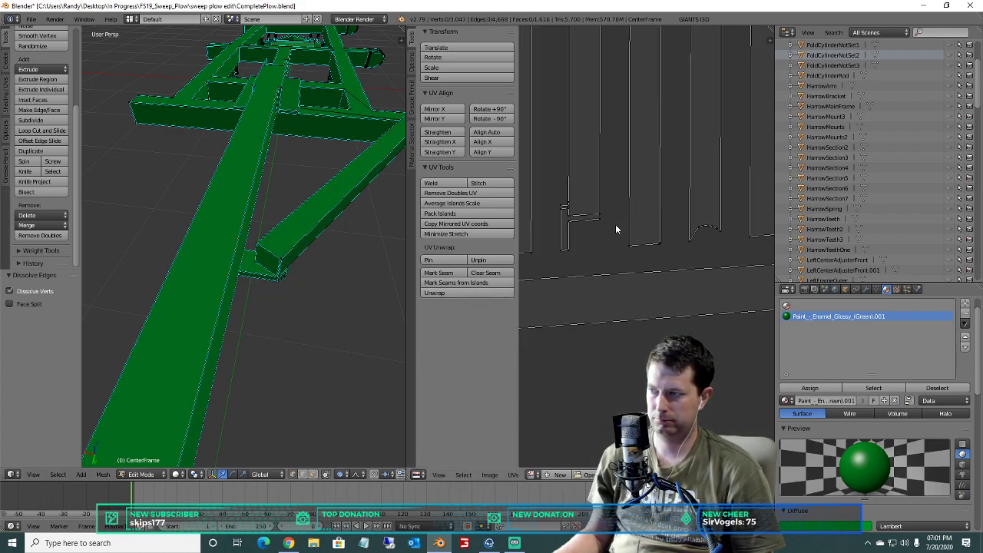
scroll(657, 234, "up", 10)
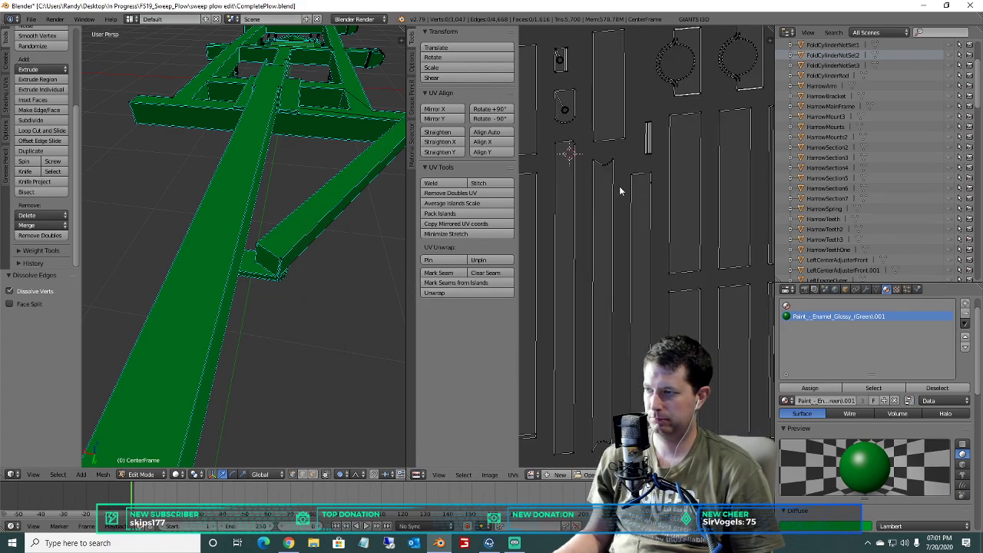
scroll(710, 330, "down", 4)
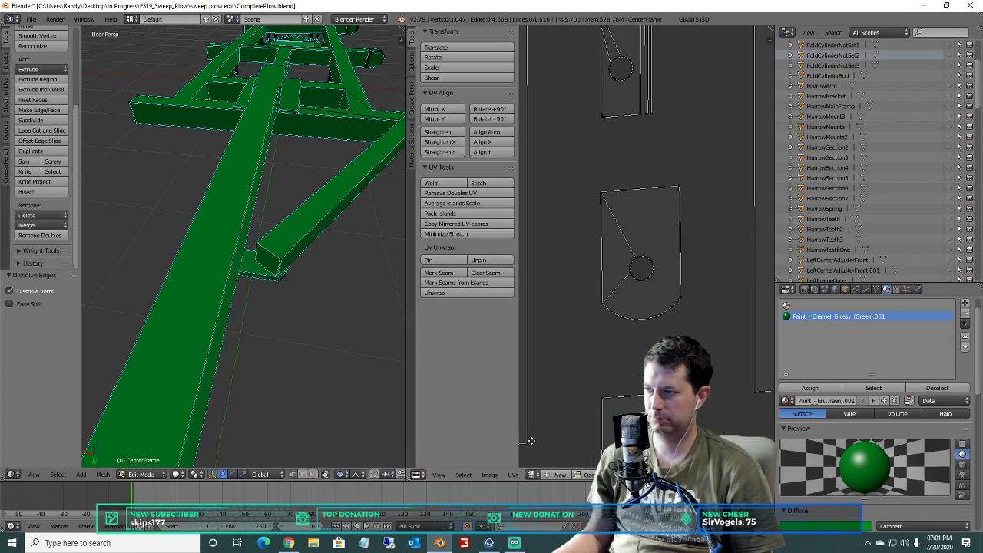
key("a")
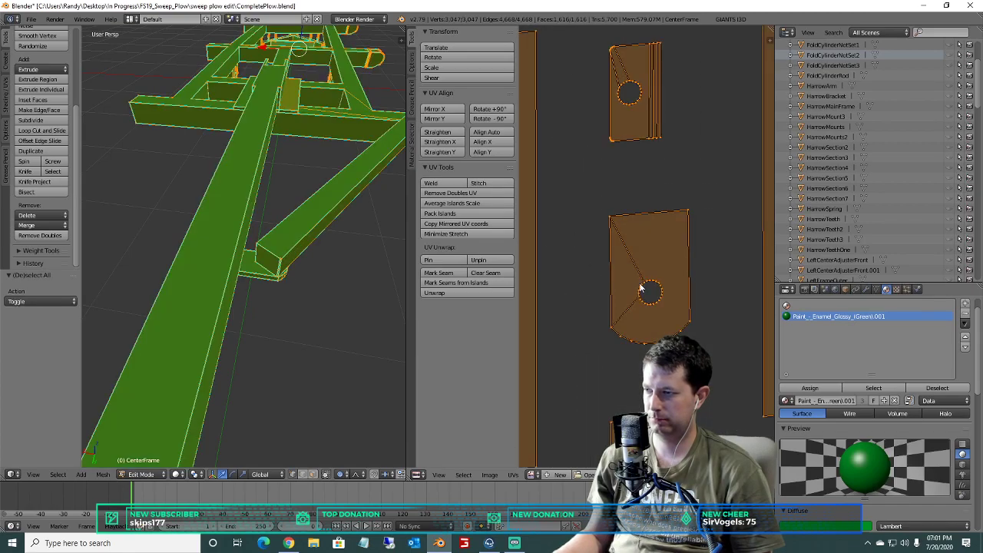
key("a")
key("b")
left_click_drag(688, 319, 625, 273)
scroll(330, 208, "down", 3)
middle_click_drag(330, 199, 212, 242, "shift")
middle_click_drag(182, 200, 338, 384)
middle_click_drag(209, 273, 196, 204)
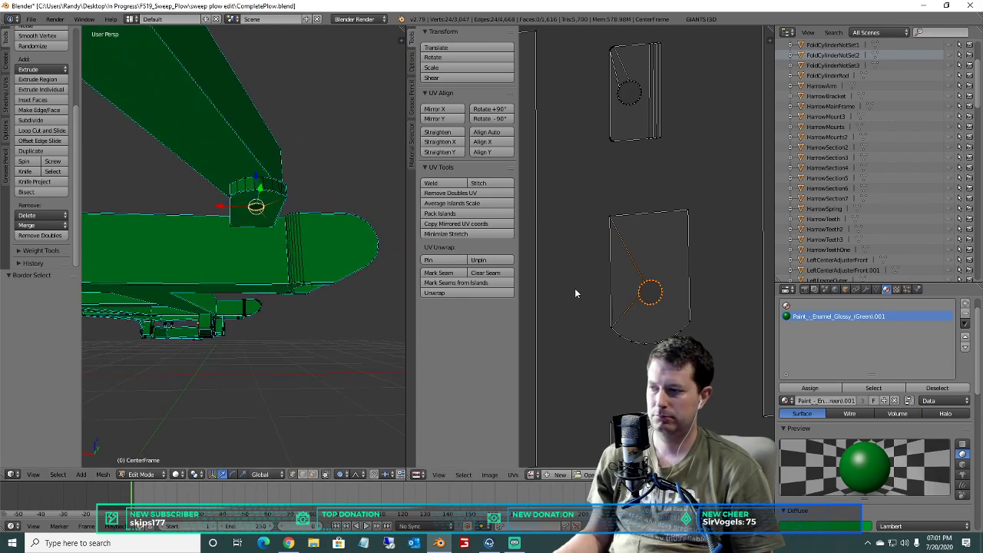
key("x")
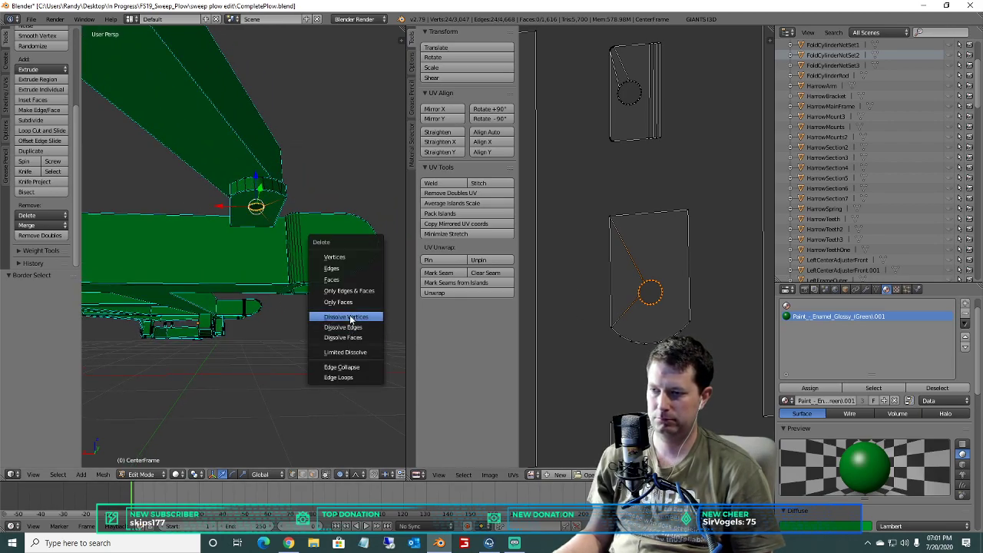
left_click(350, 317)
key("x")
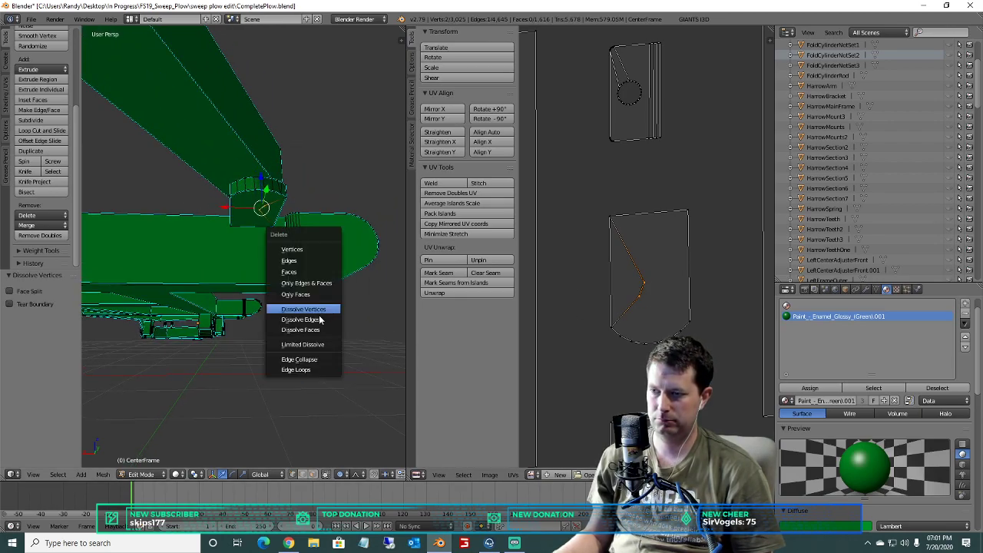
left_click(321, 319)
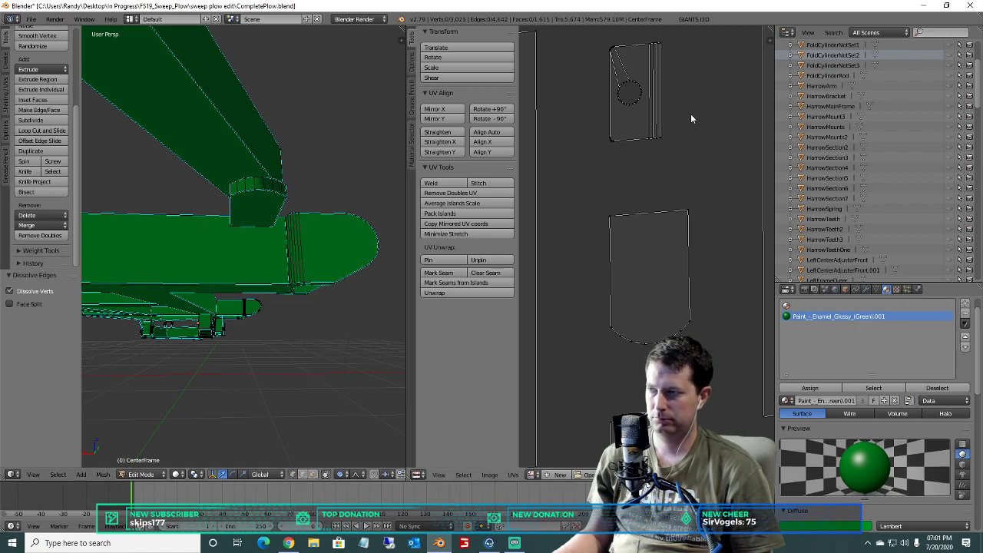
Dissolve the circular hole outline's vertices and leftover edges on the small rectangular UV island above the round-ended bracket face.
middle_click_drag(680, 129, 680, 222)
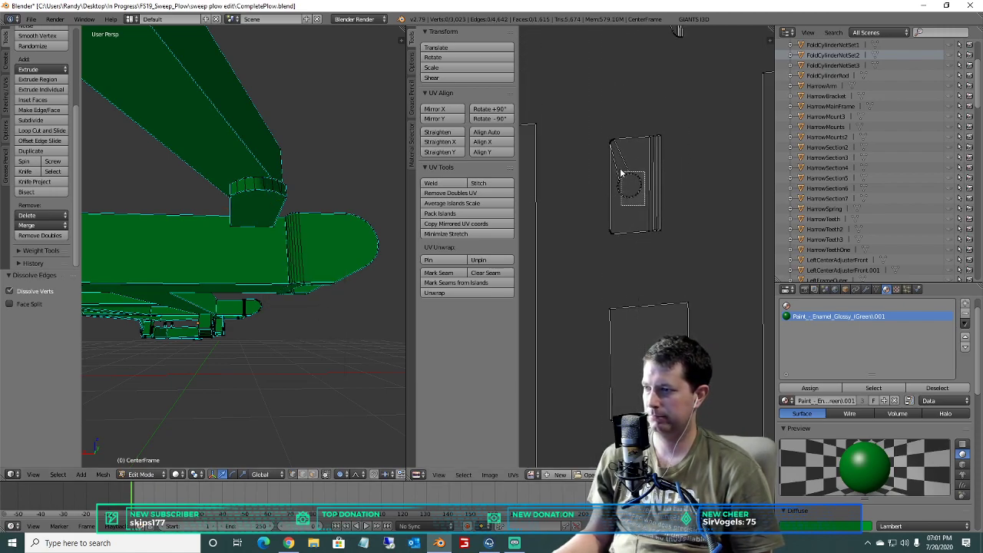
left_click_drag(614, 170, 610, 173)
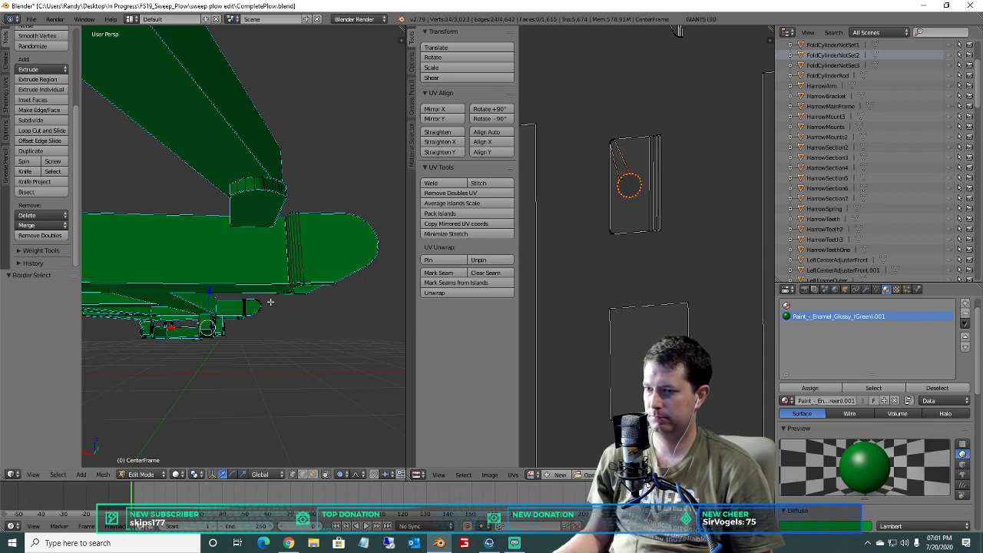
key("KP_Decimal")
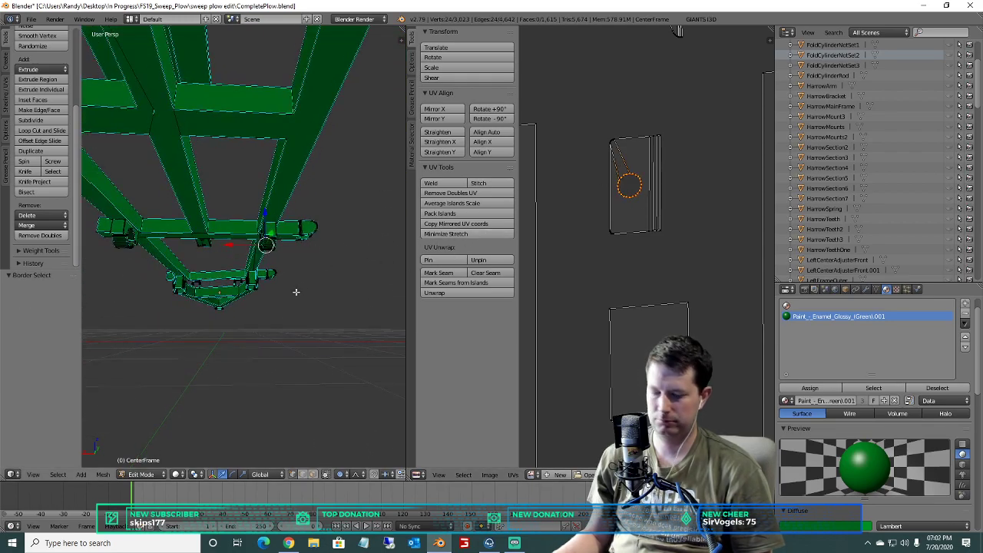
key("x")
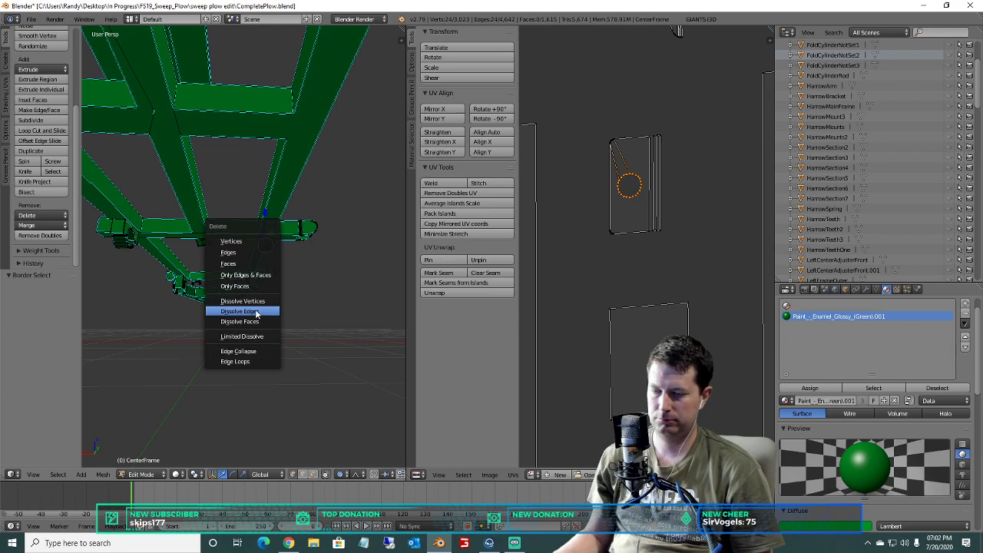
left_click(257, 301)
key("x")
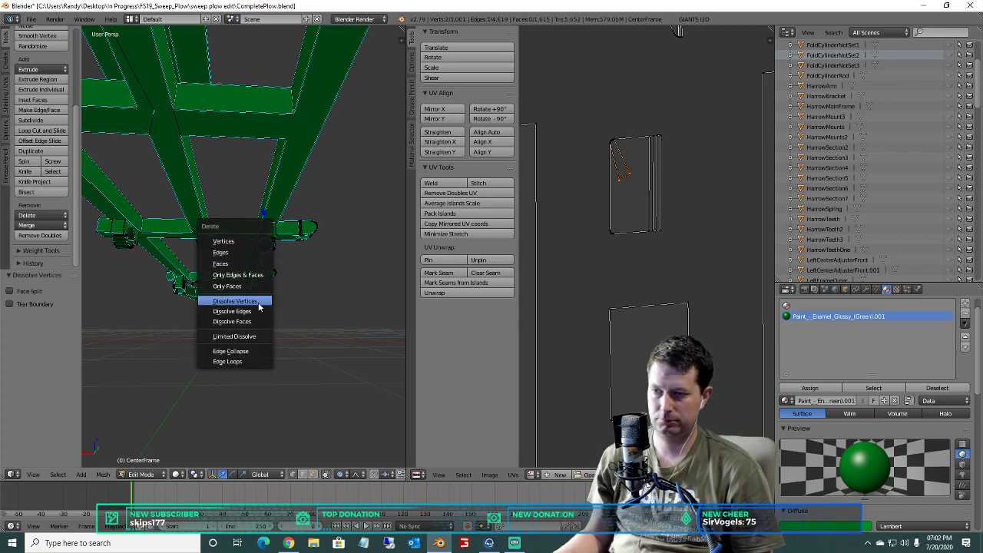
left_click(258, 310)
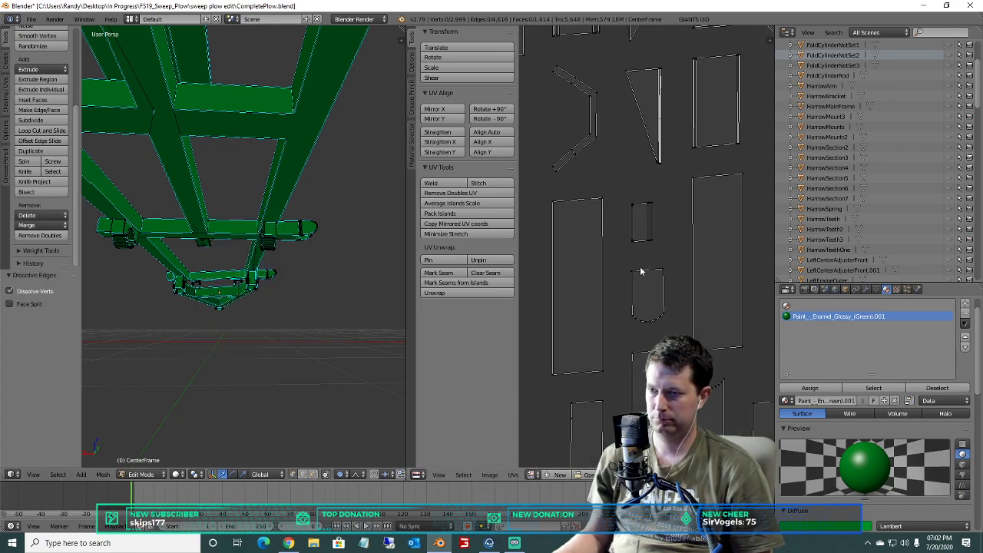
Find the arched UV island that still has a hole and dissolve the hole outline's vertices and leftover connecting edges.
scroll(333, 294, "up", 6)
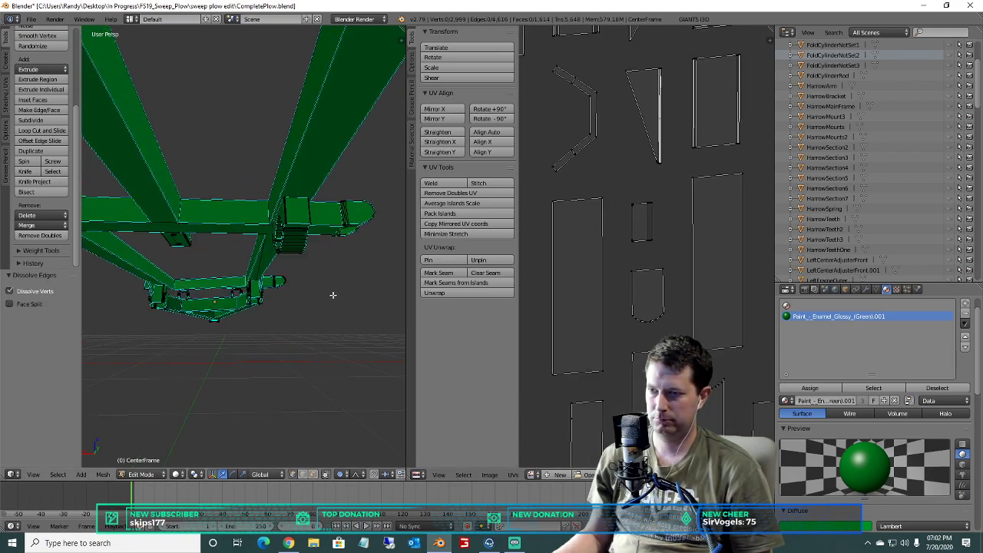
scroll(239, 341, "down", 2)
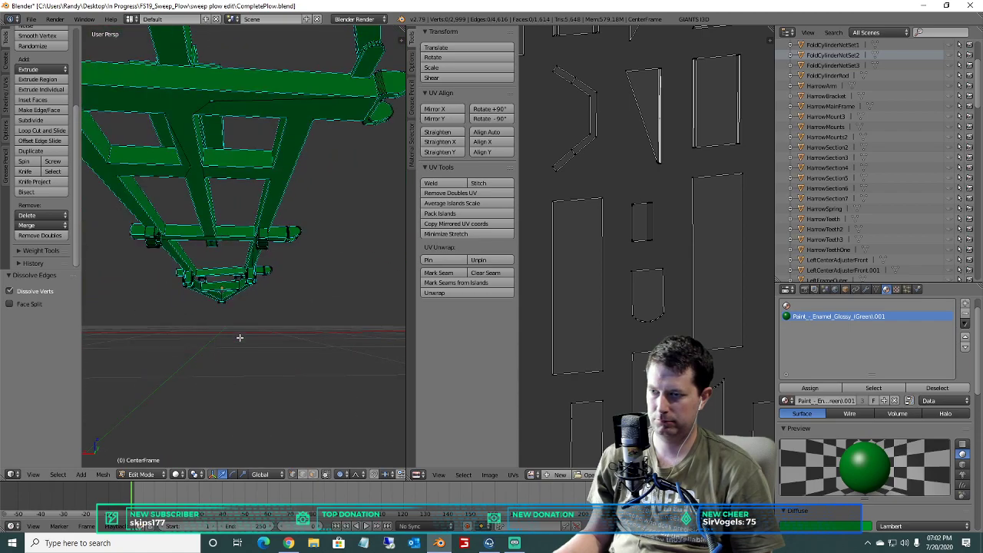
scroll(625, 257, "down", 4)
scroll(635, 218, "up", 5)
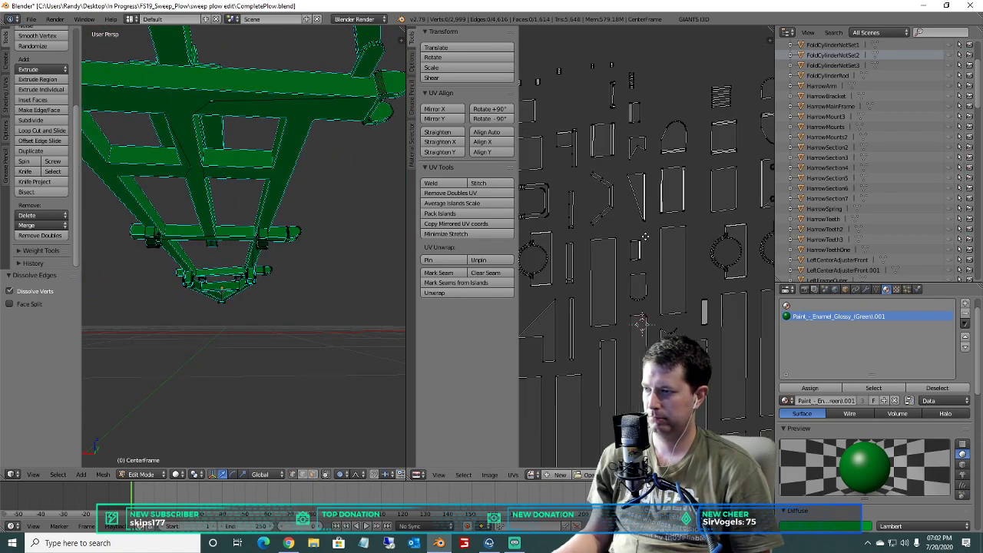
scroll(605, 277, "up", 4)
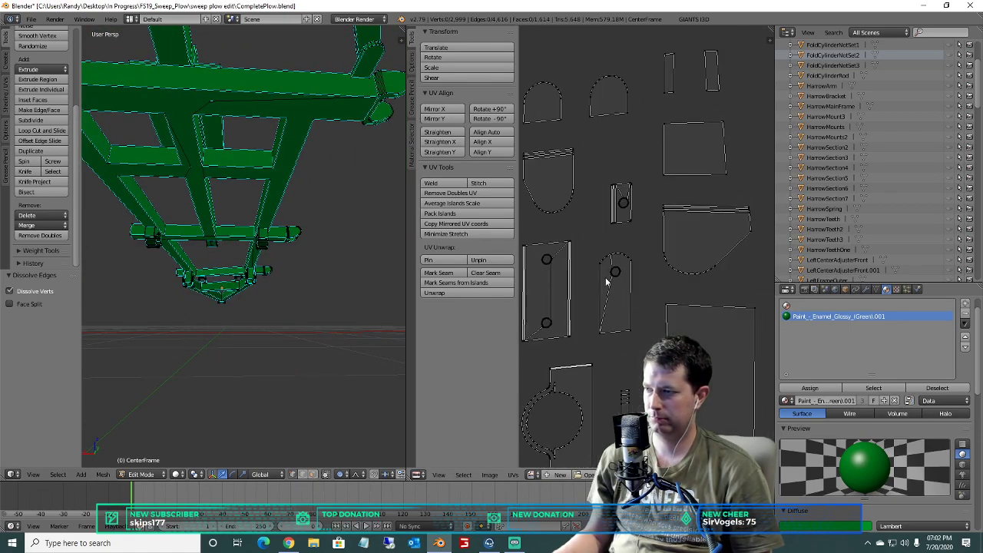
key("a")
key("a")
key("b")
left_click_drag(624, 335, 577, 254)
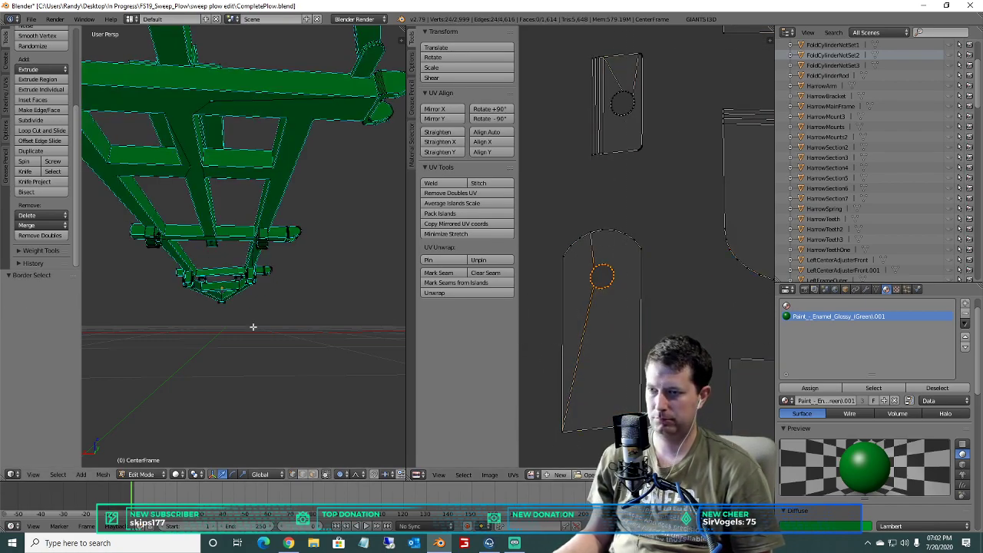
key("x")
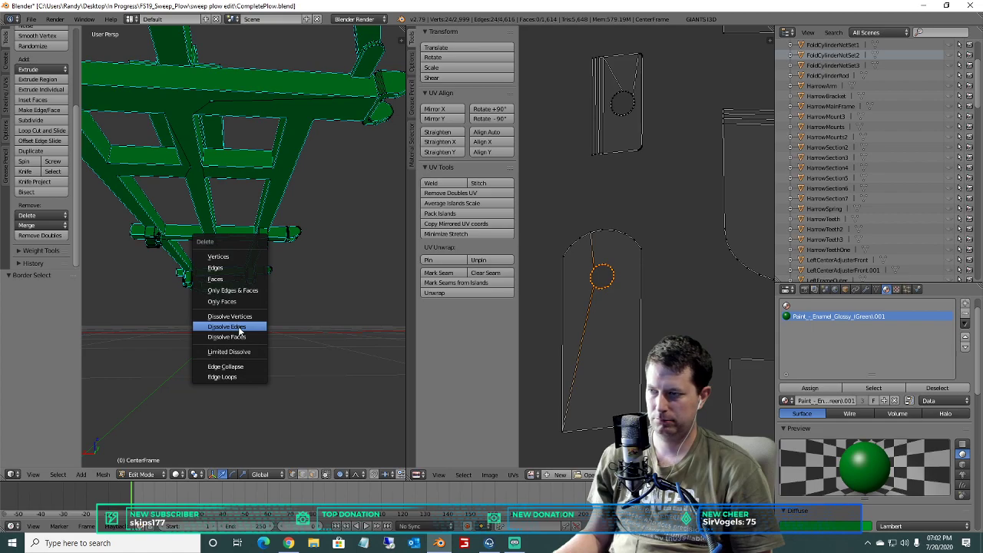
left_click(239, 327)
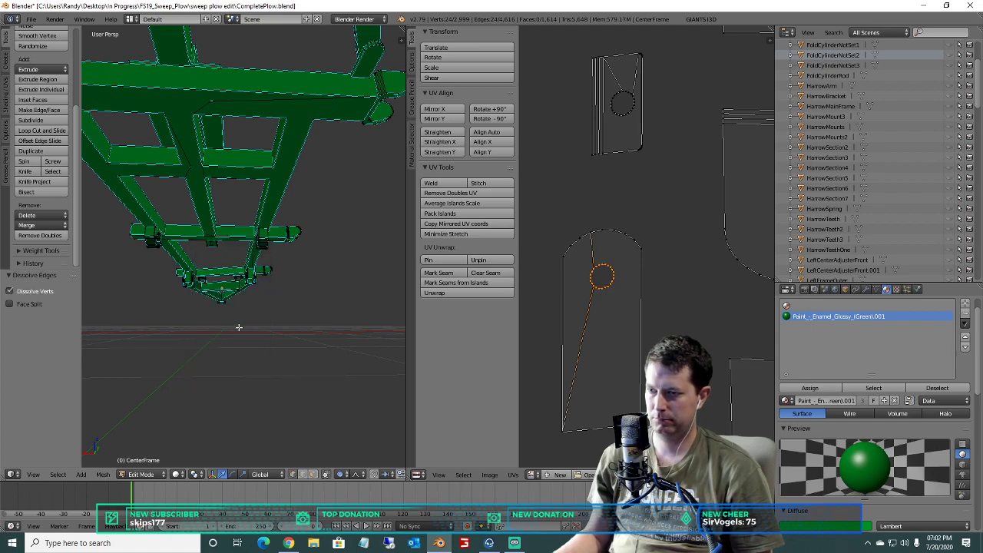
key("x")
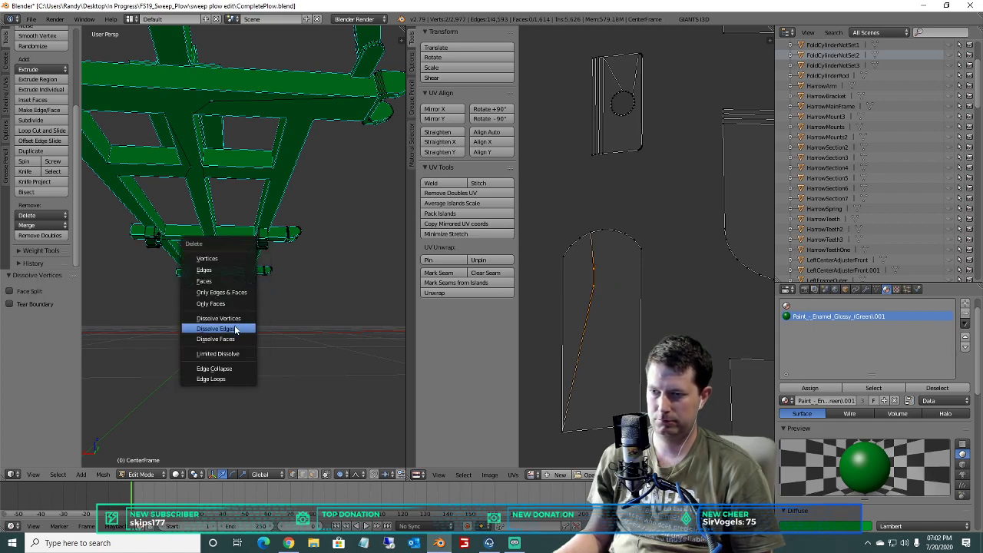
left_click(240, 327)
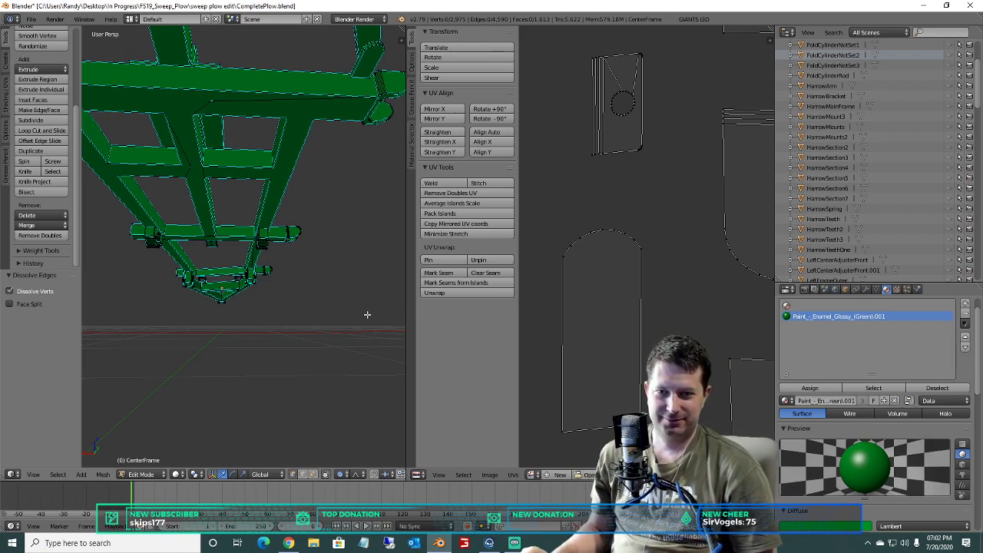
Dissolve the hole outline's vertices and leftover edges on the small rectangular UV island just above the arched one.
scroll(599, 169, "up", 3)
middle_click_drag(611, 163, 640, 251)
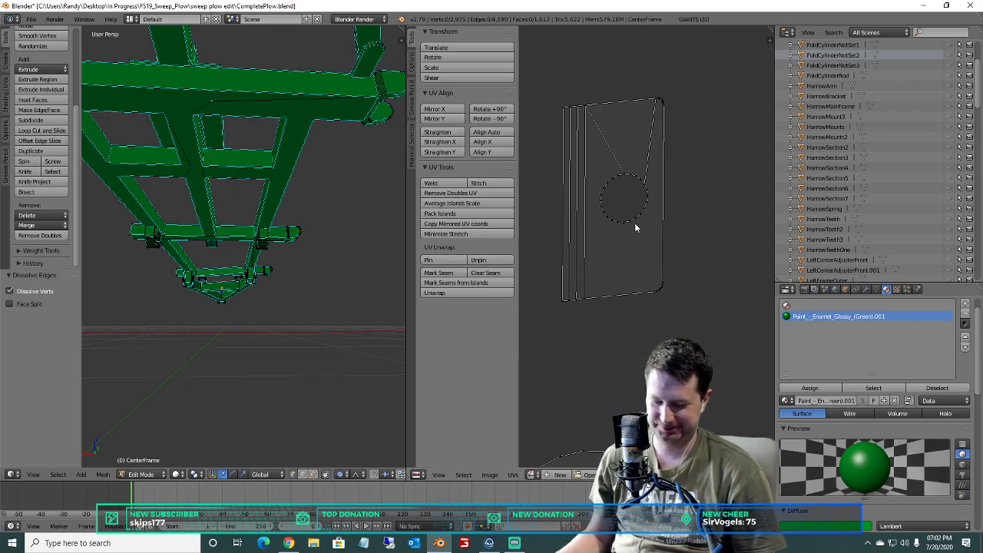
key("a")
key("a")
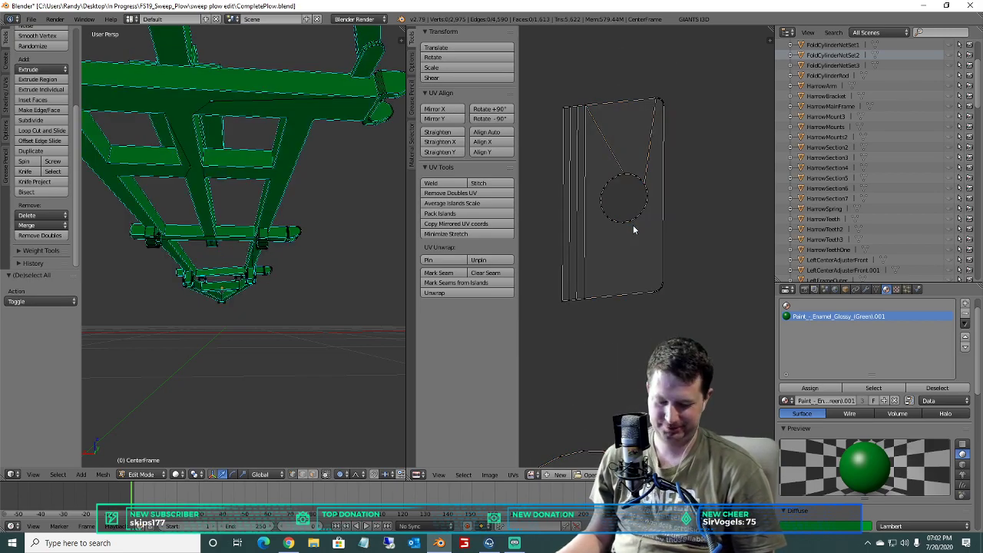
key("b")
left_click_drag(652, 230, 593, 158)
key("x")
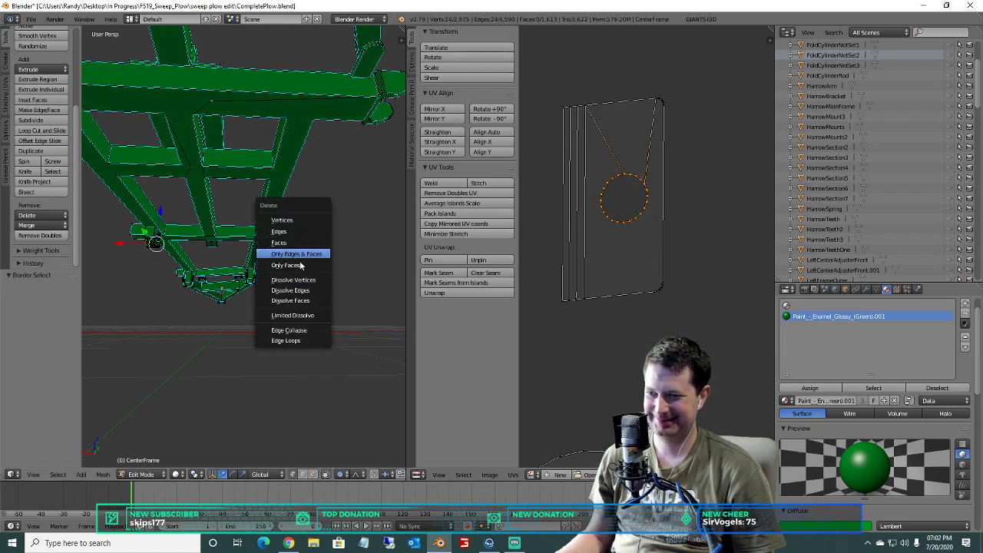
left_click(294, 291)
key("x")
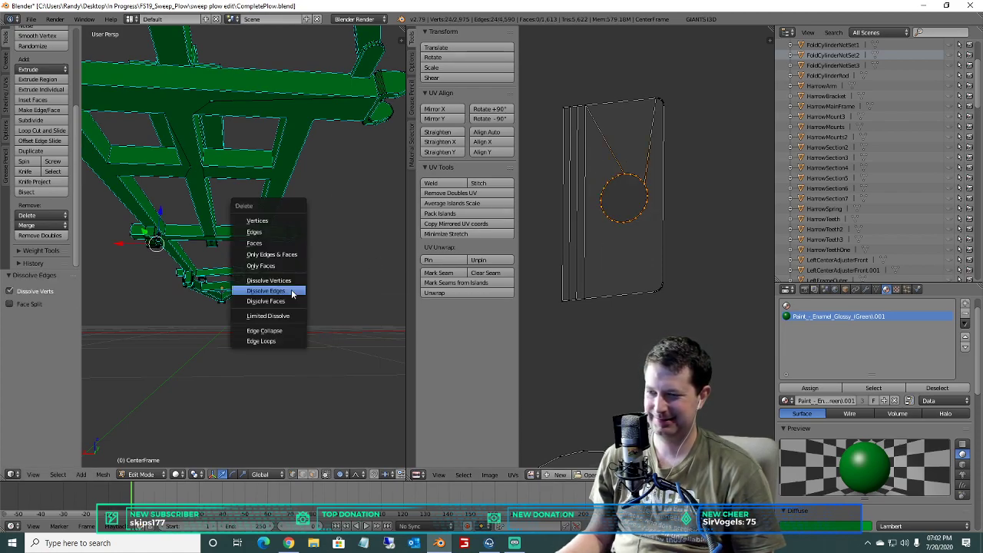
left_click(288, 286)
key("x")
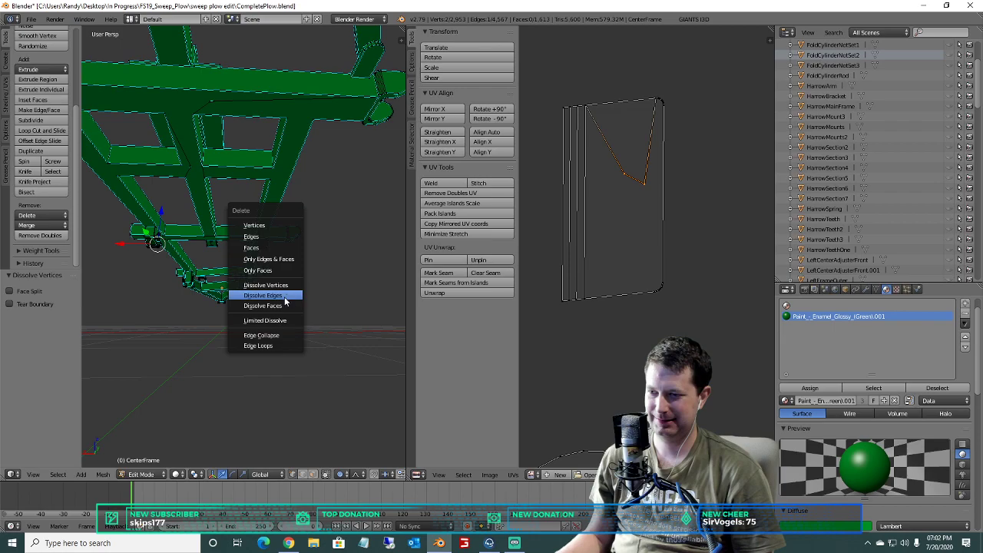
left_click(284, 295)
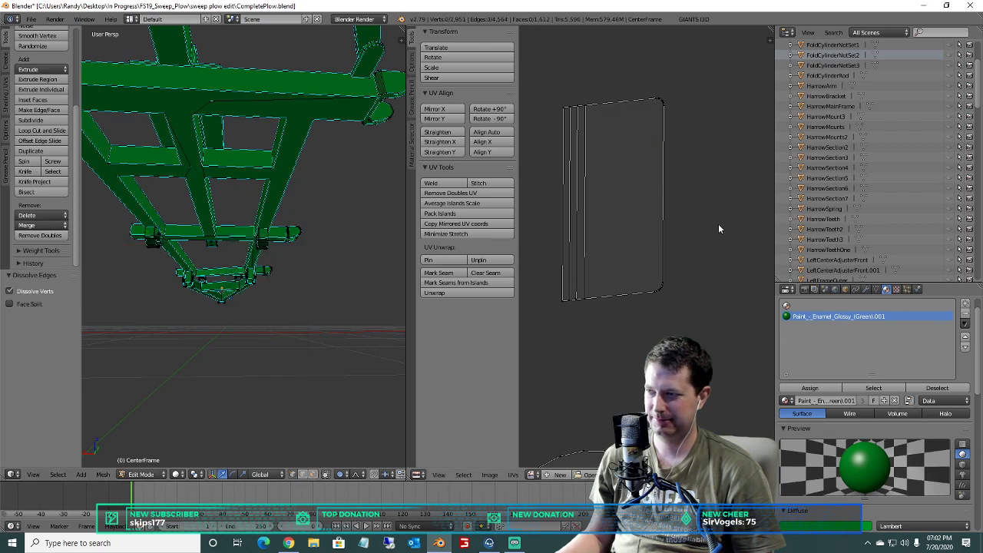
Select both hole outlines on the two-hole rectangular UV island and locate them on the frame model.
scroll(671, 221, "down", 2)
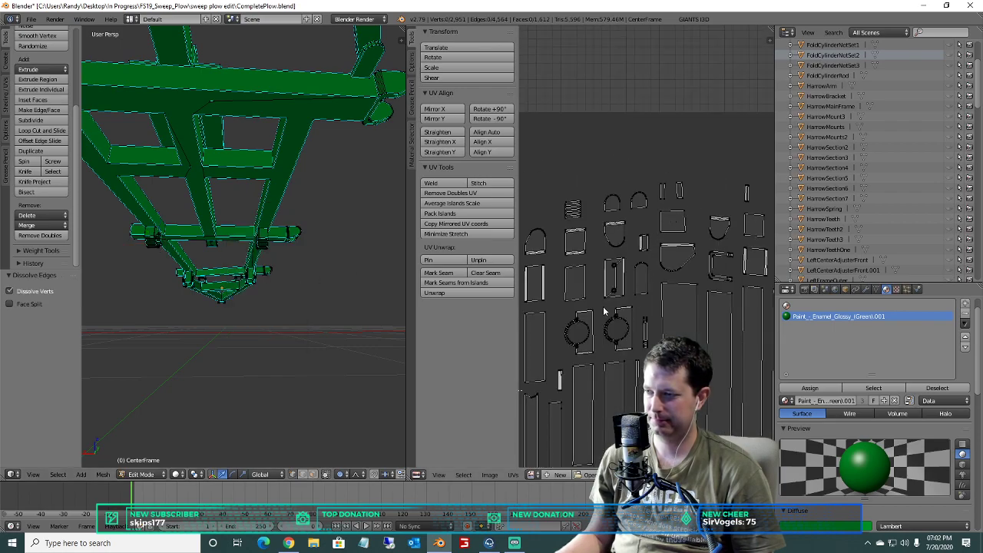
scroll(604, 311, "up", 5)
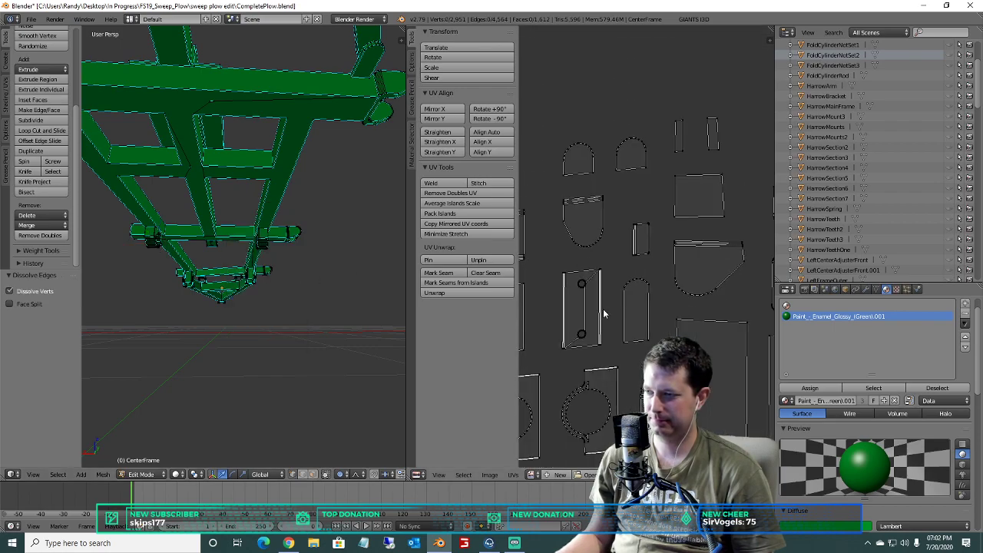
key("a")
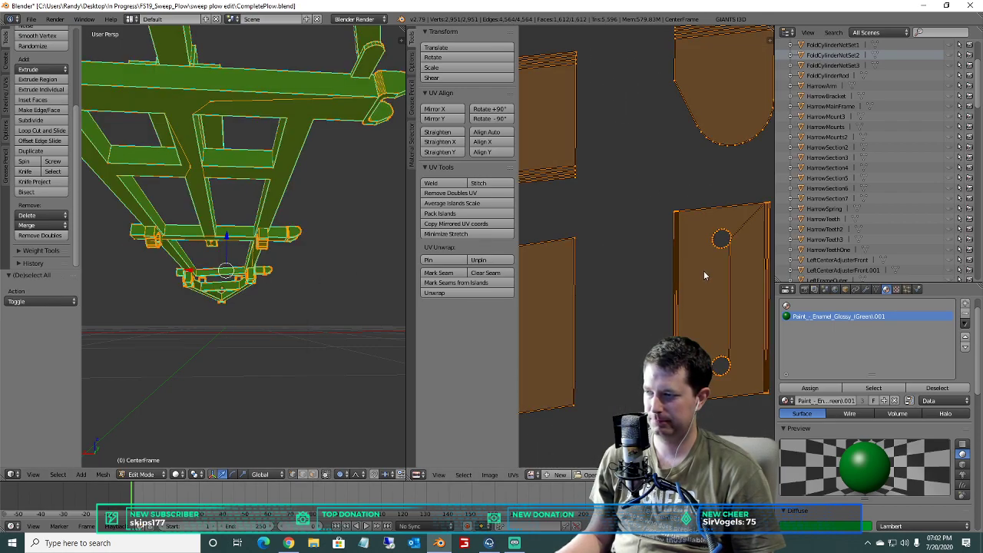
middle_click_drag(704, 270, 646, 255)
key("a")
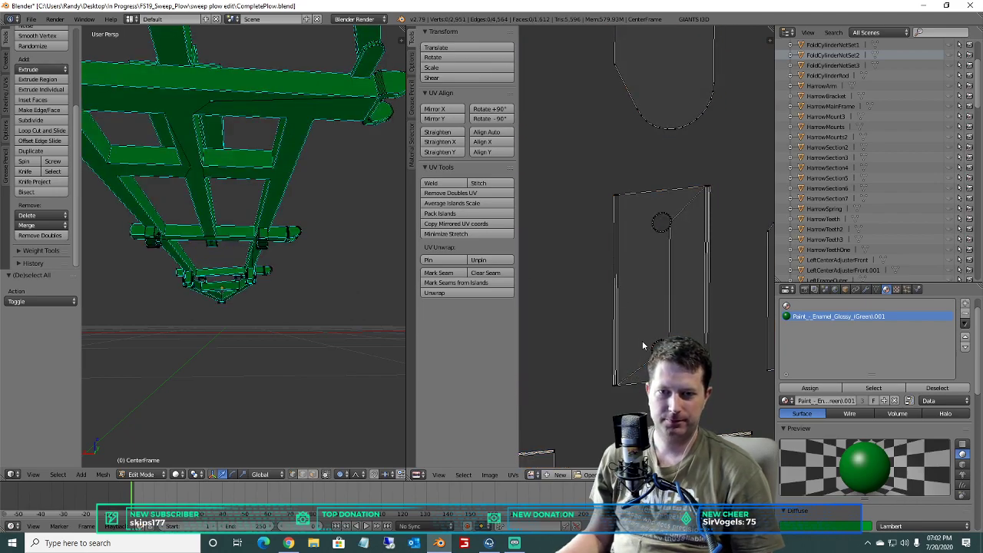
key("b")
left_click_drag(679, 361, 648, 321)
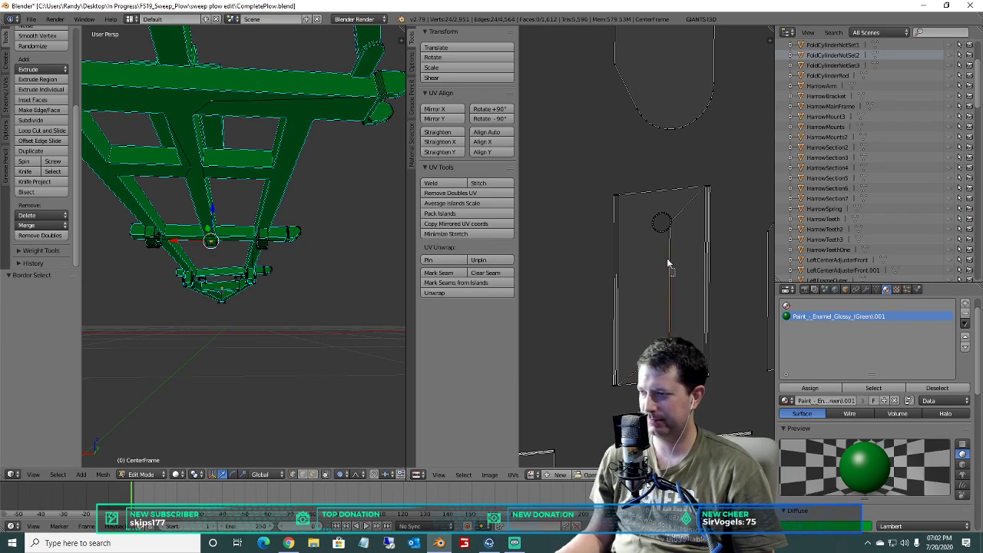
left_click_drag(650, 214, 650, 213)
scroll(193, 258, "up", 5)
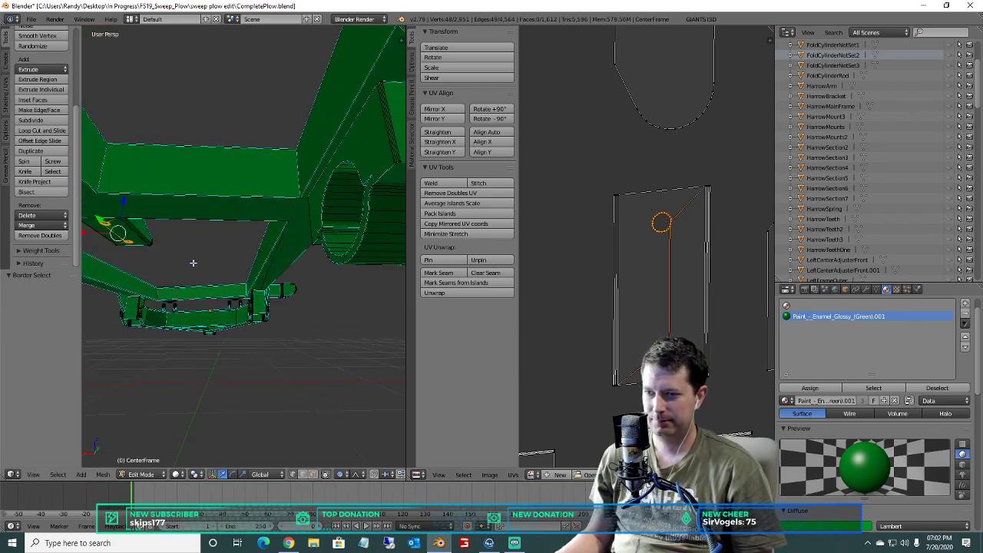
middle_click_drag(193, 258, 353, 244)
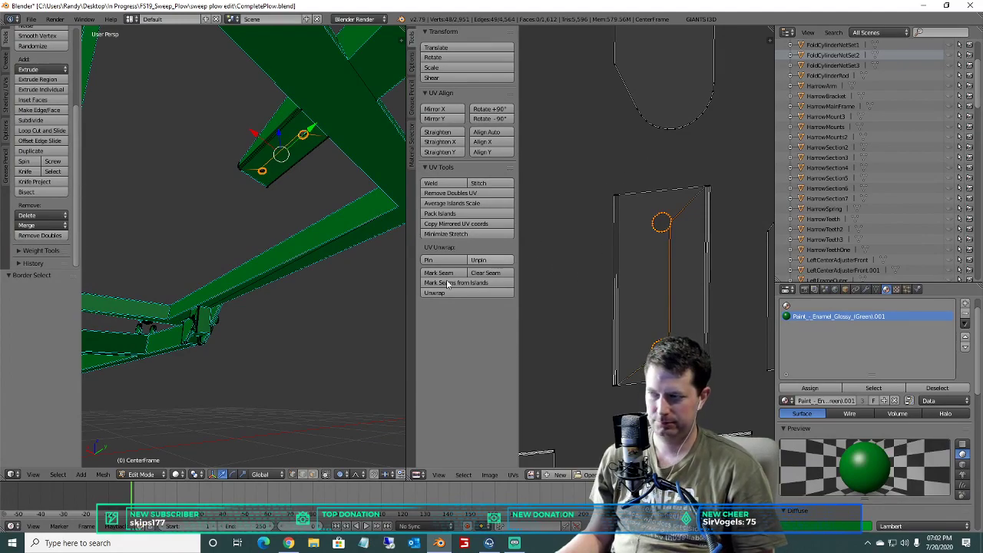
Try to dissolve the vertices of both hole outlines on the two-hole plate, and undo it.
key("x")
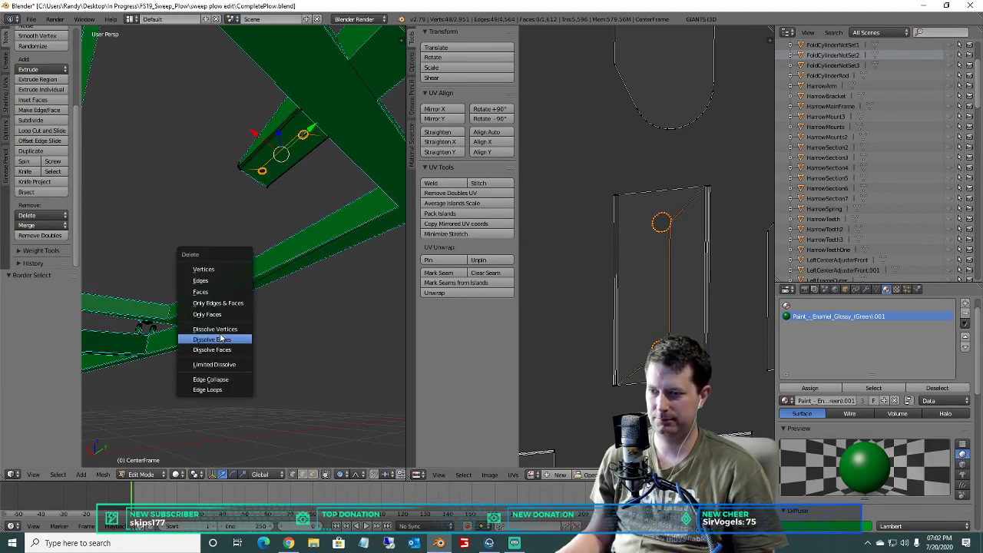
left_click(229, 336)
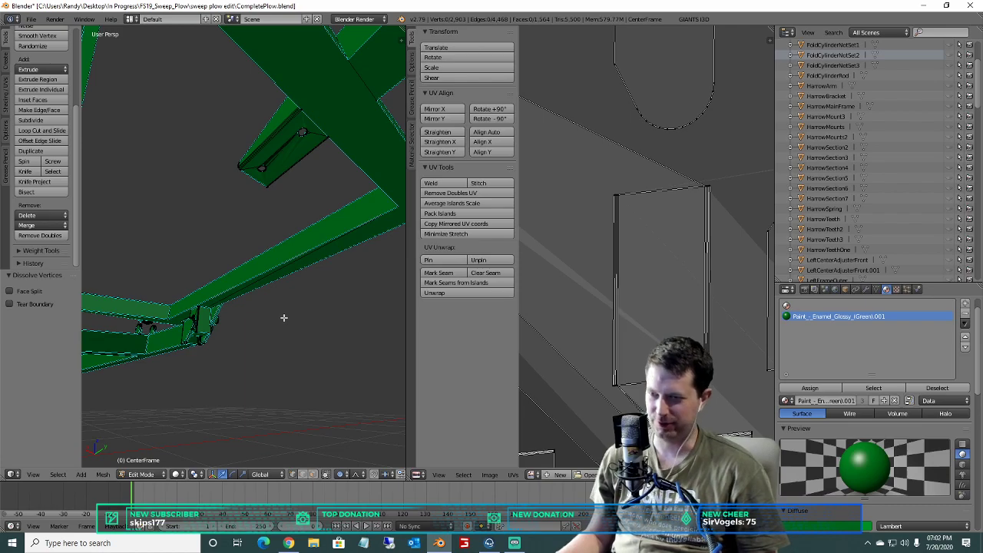
key("ctrl+z")
Delete the linked inner faces of both holes in the two-hole plate, with the linked selection delimited by Sharp.
scroll(268, 145, "up", 3)
middle_click_drag(268, 145, 236, 194, "shift")
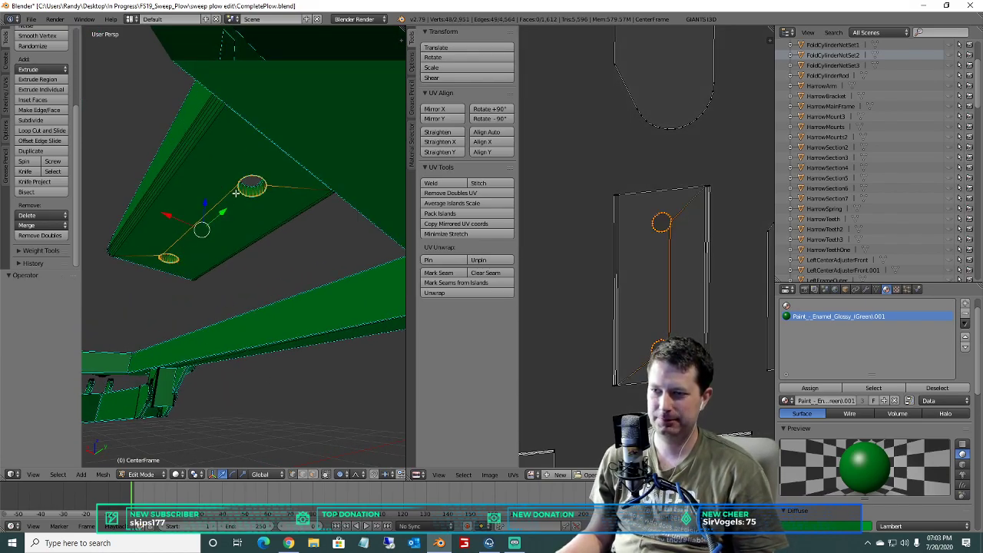
key("a")
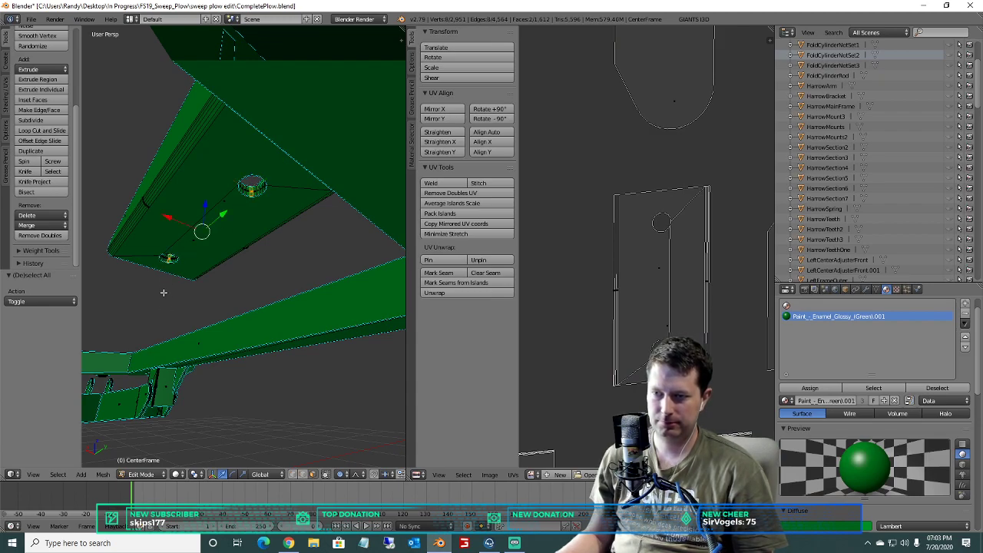
key("ctrl+l")
key("x")
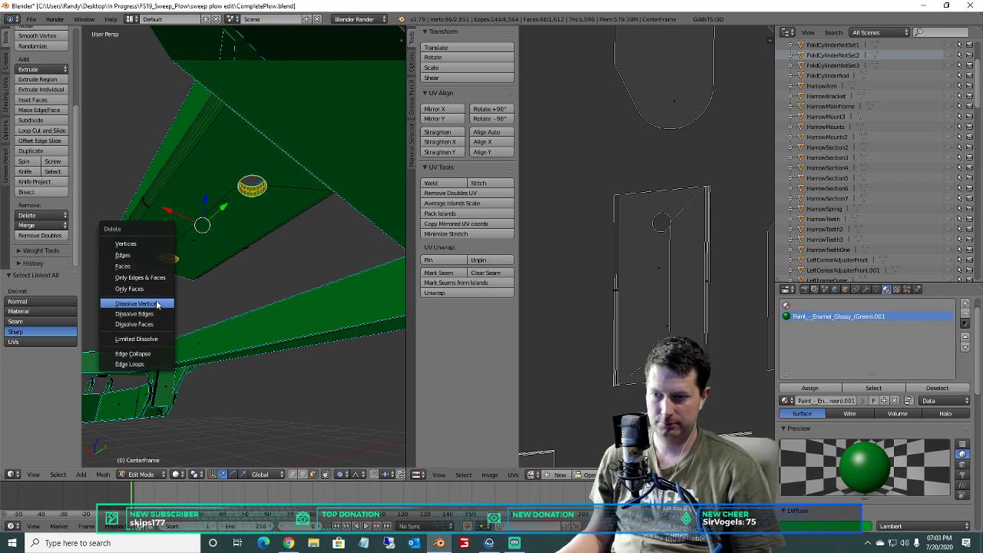
left_click(133, 266)
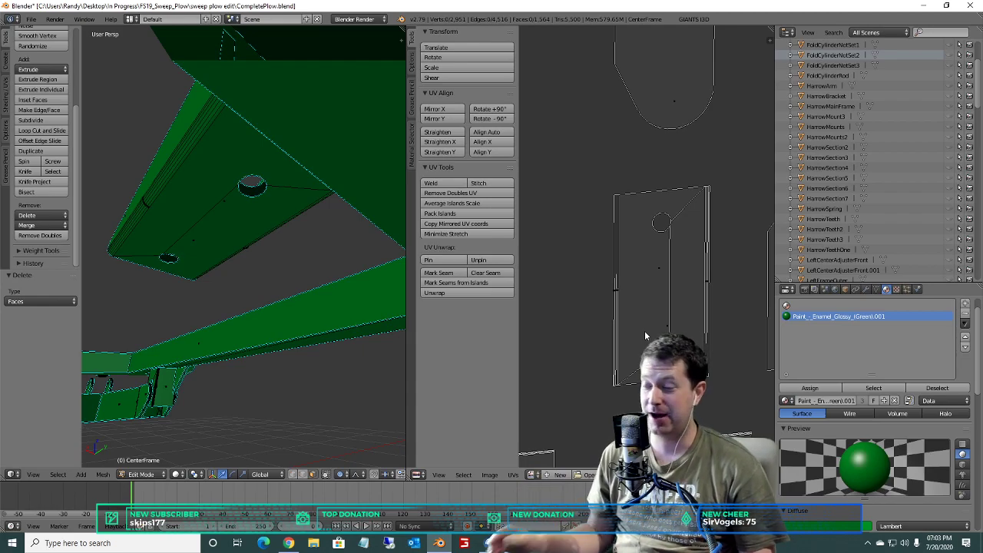
scroll(599, 307, "down", 6)
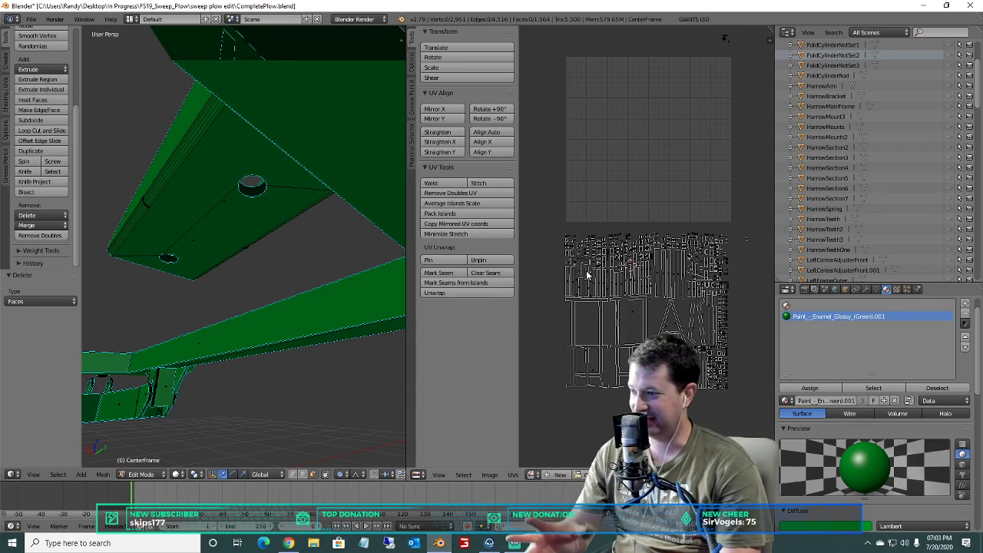
Dissolve the vertices of both hole outlines on the two-hole plate, including the leftover connecting edges.
scroll(607, 238, "down", 6)
scroll(612, 226, "up", 7)
scroll(613, 226, "down", 1)
scroll(243, 233, "down", 8)
middle_click_drag(242, 232, 254, 193)
scroll(243, 221, "up", 5)
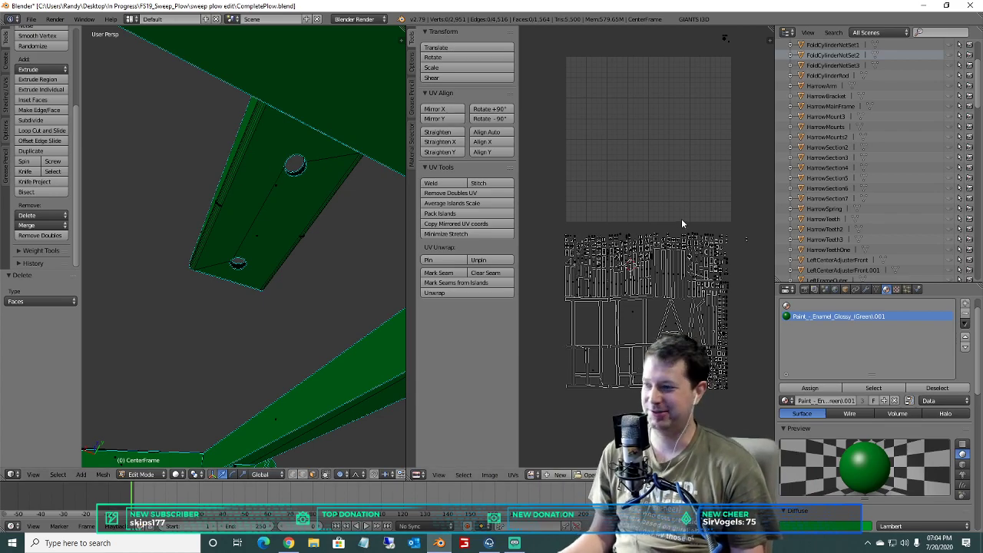
scroll(680, 220, "up", 10)
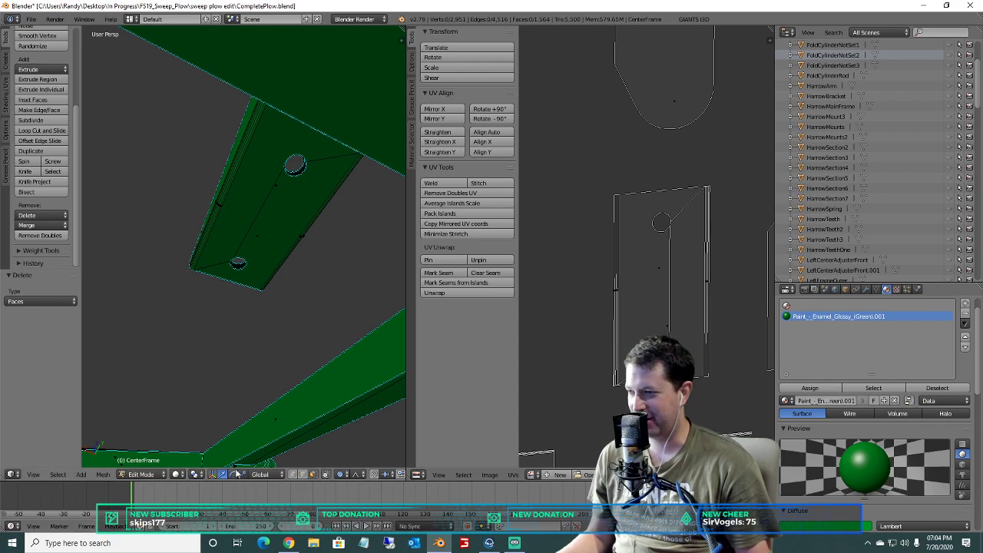
key("a")
key("a")
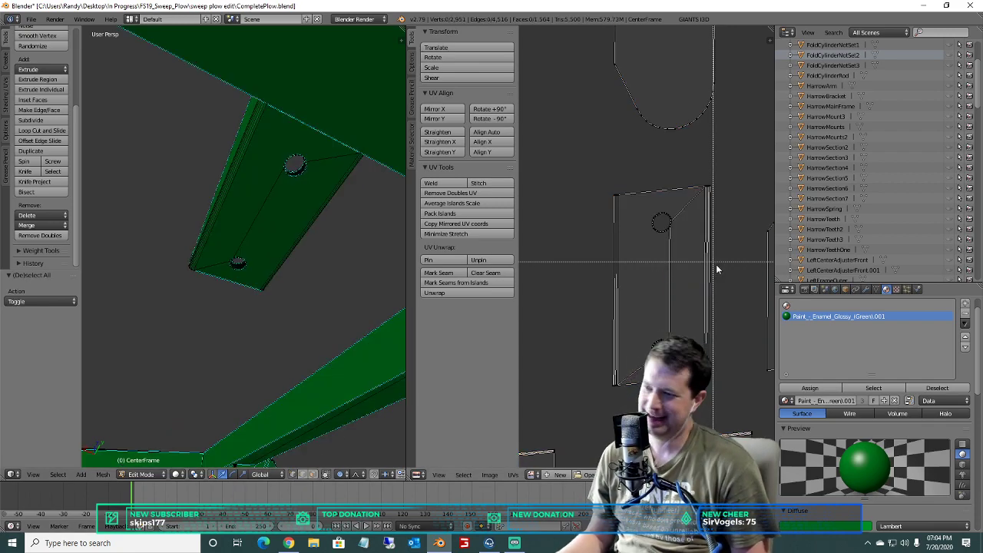
left_click_drag(677, 248, 645, 208)
left_click_drag(648, 331, 649, 334)
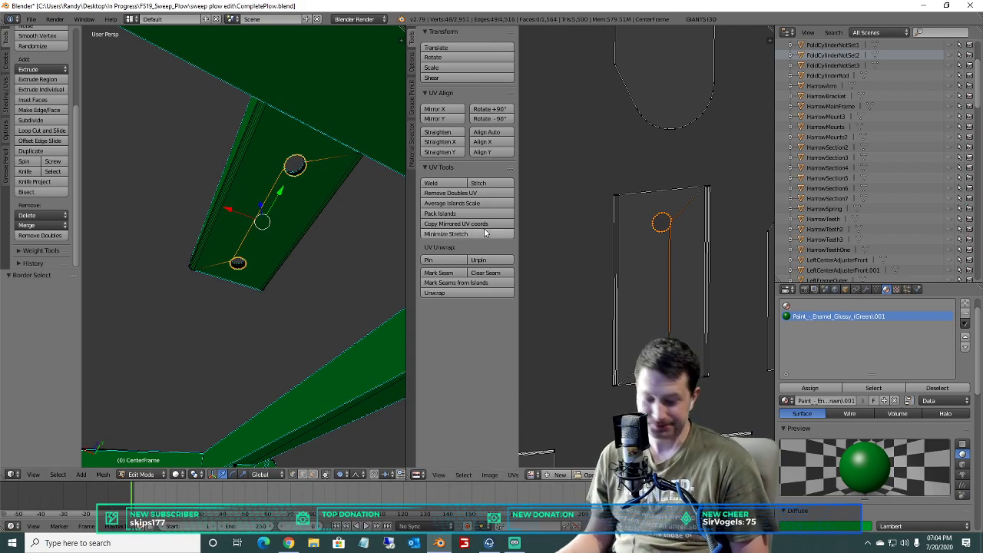
scroll(296, 223, "up", 4)
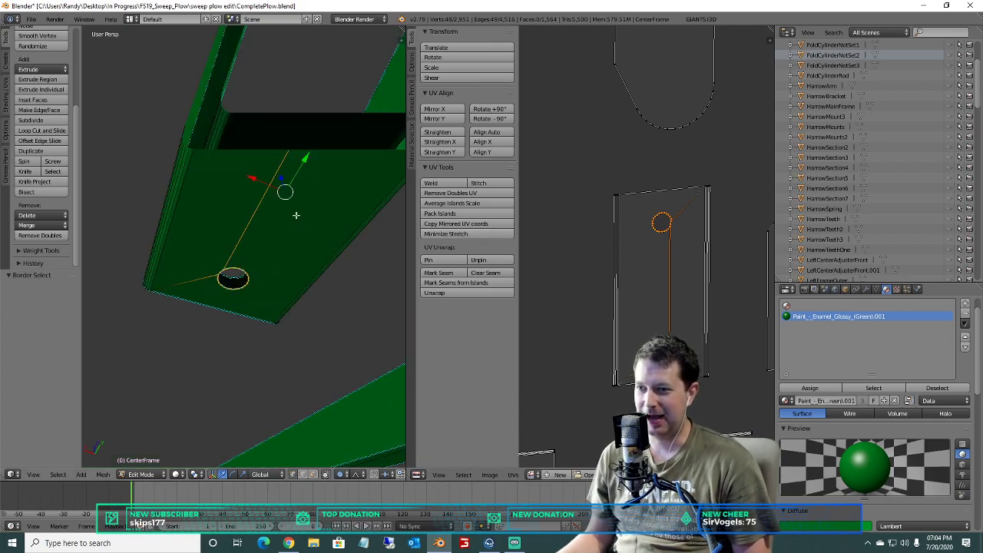
scroll(295, 209, "down", 4)
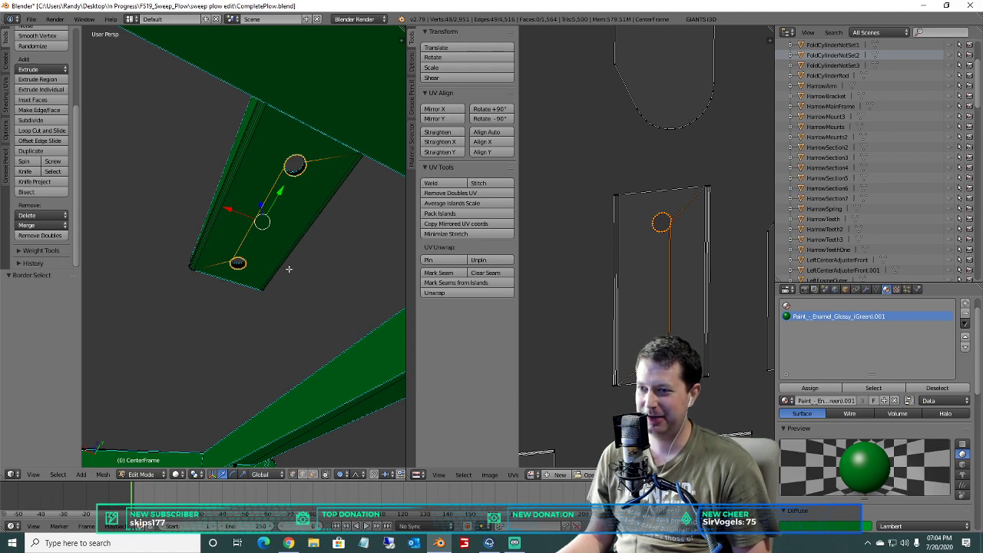
key("x")
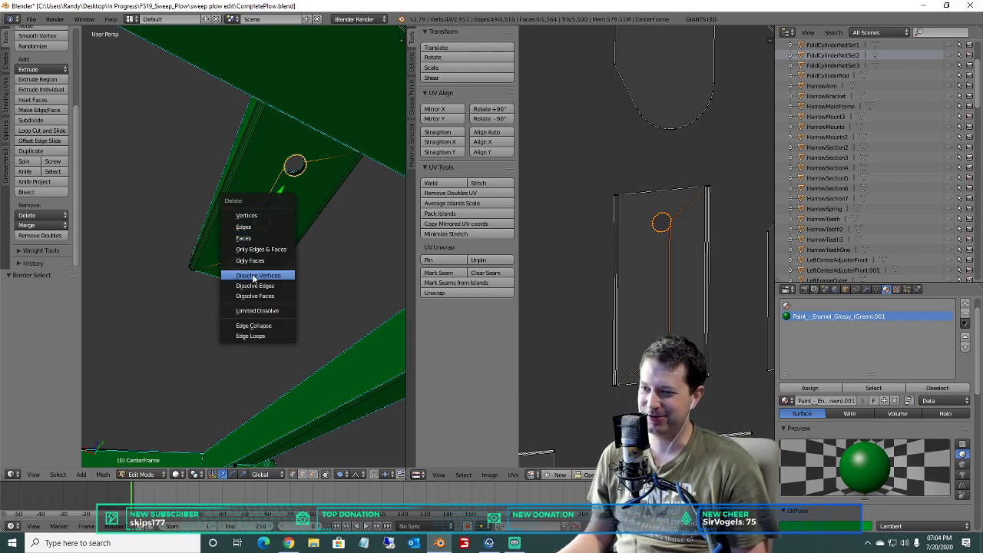
left_click(254, 275)
key("ctrl+z")
key("x")
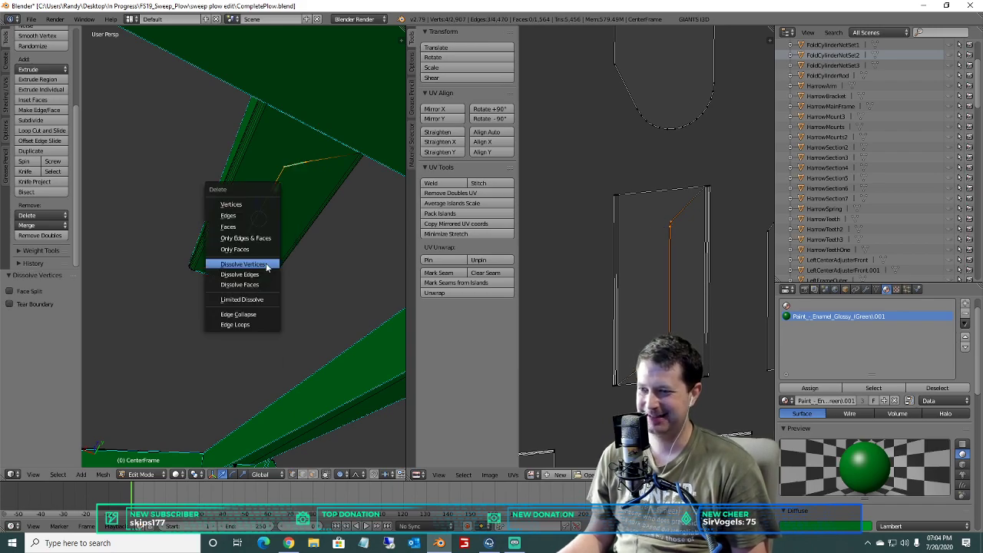
left_click(254, 285)
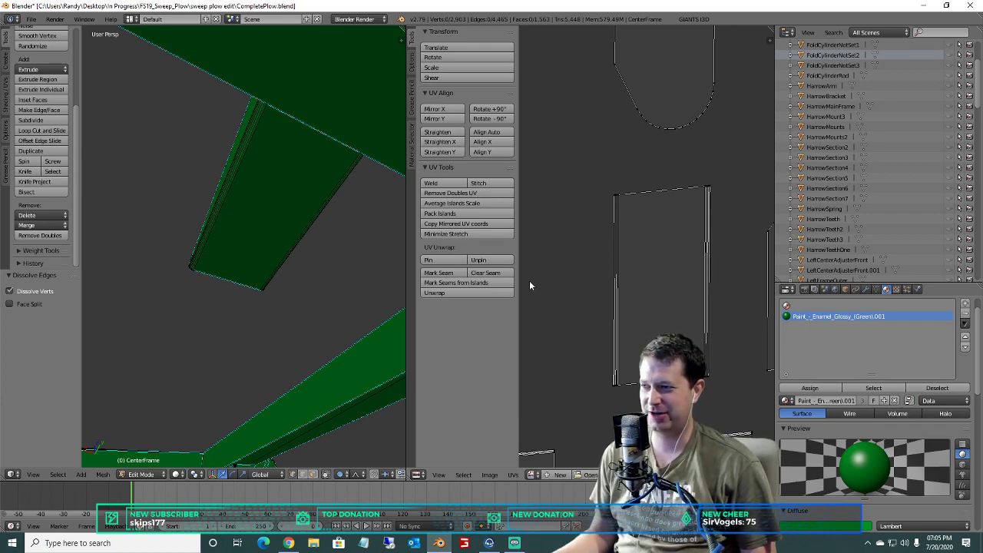
Find the next rectangular UV island with two holes and select both of its hole outlines.
scroll(719, 258, "down", 3)
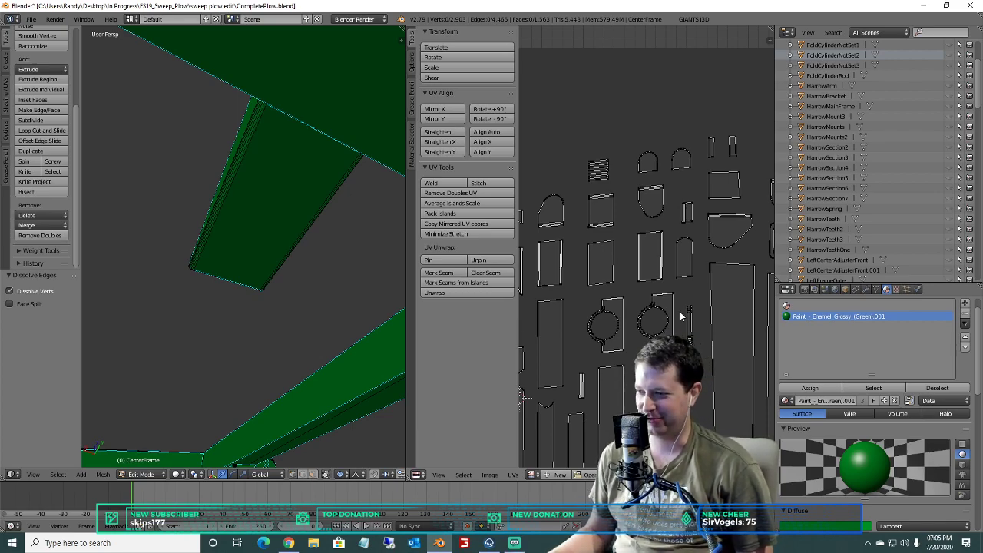
scroll(680, 315, "down", 2)
scroll(632, 268, "up", 5)
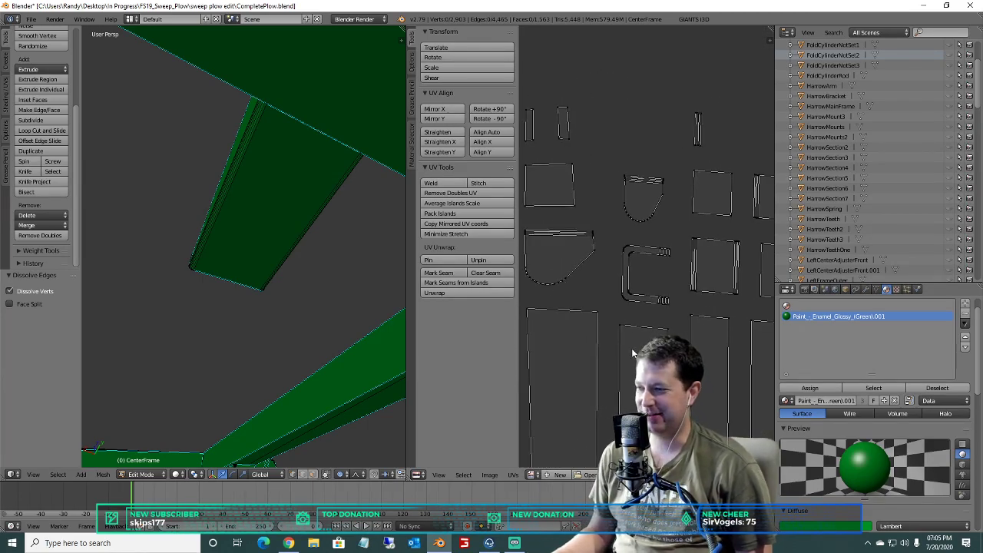
scroll(638, 319, "down", 5)
middle_click_drag(662, 283, 750, 293)
scroll(730, 291, "up", 2)
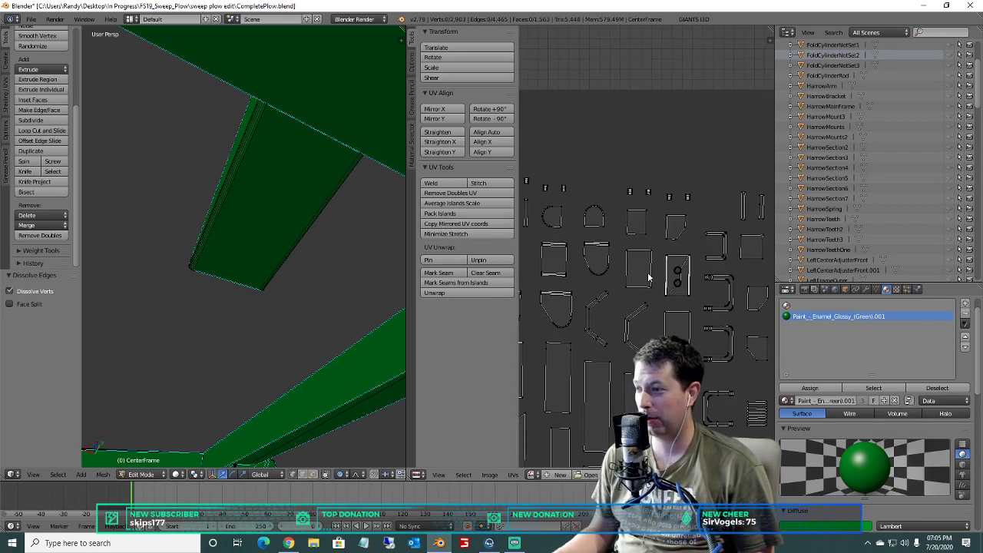
scroll(701, 273, "up", 2)
middle_click_drag(699, 273, 653, 269)
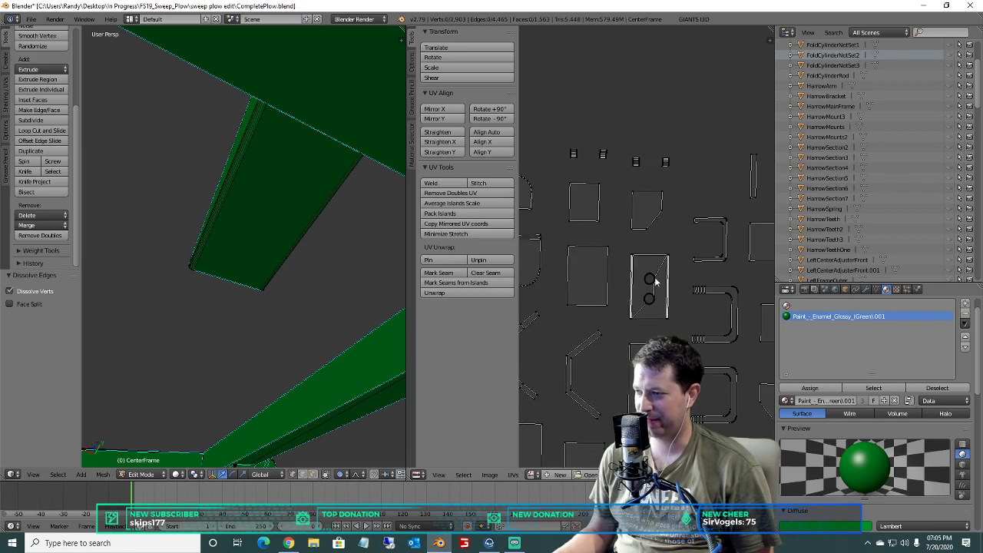
key("a")
key("a")
key("b")
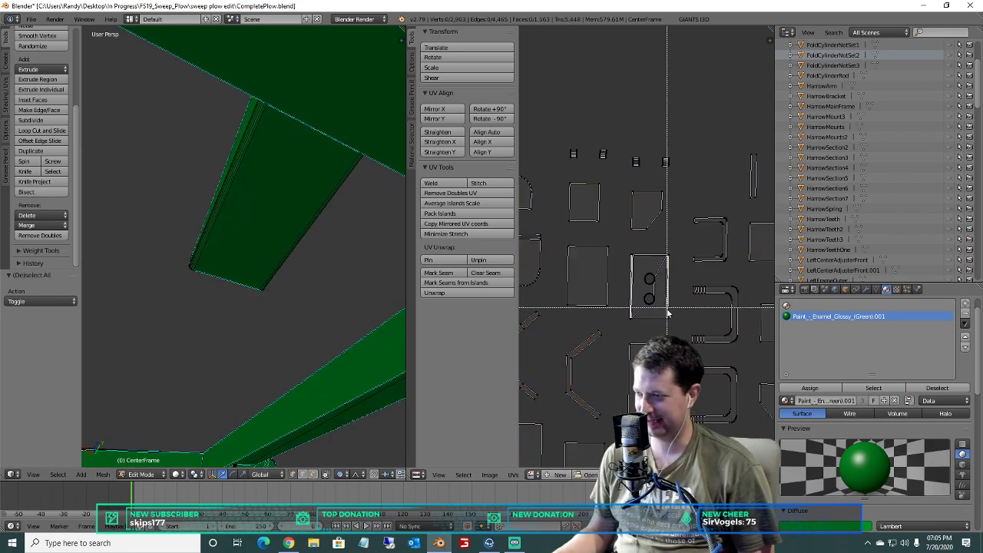
key("Escape")
key("b")
left_click_drag(664, 311, 641, 268)
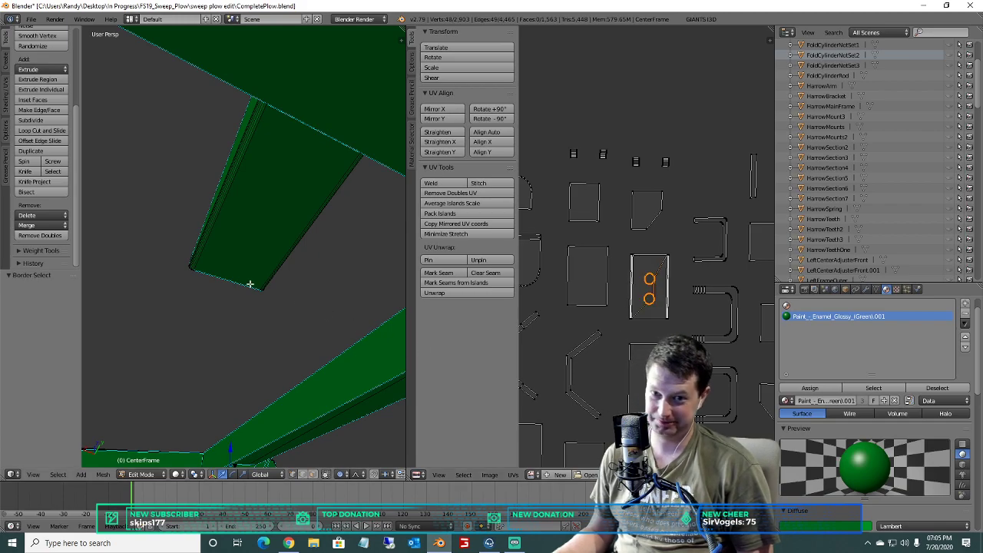
Locate the selected pair of holes on the frame model and examine the plate around them.
scroll(736, 303, "down", 3)
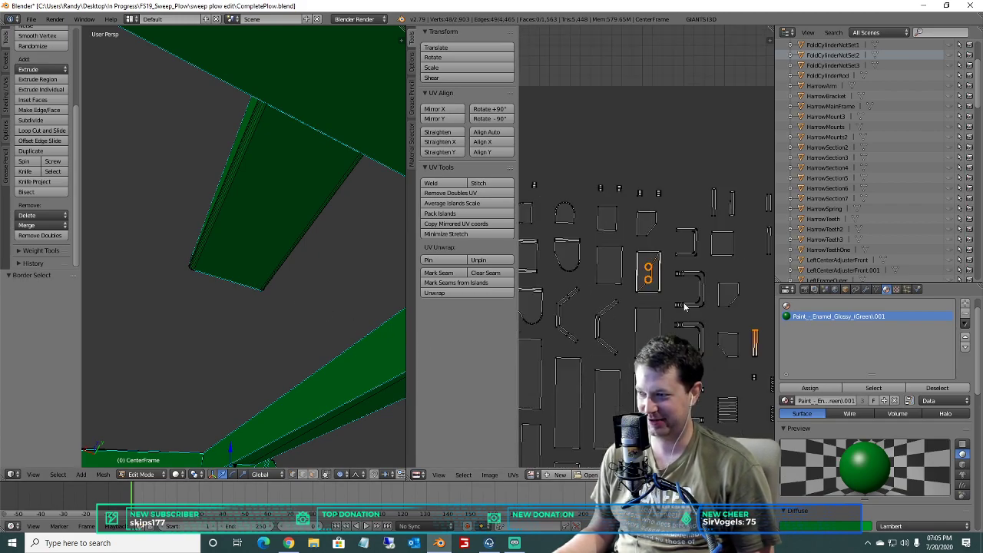
middle_click_drag(686, 297, 639, 257)
scroll(248, 228, "down", 10)
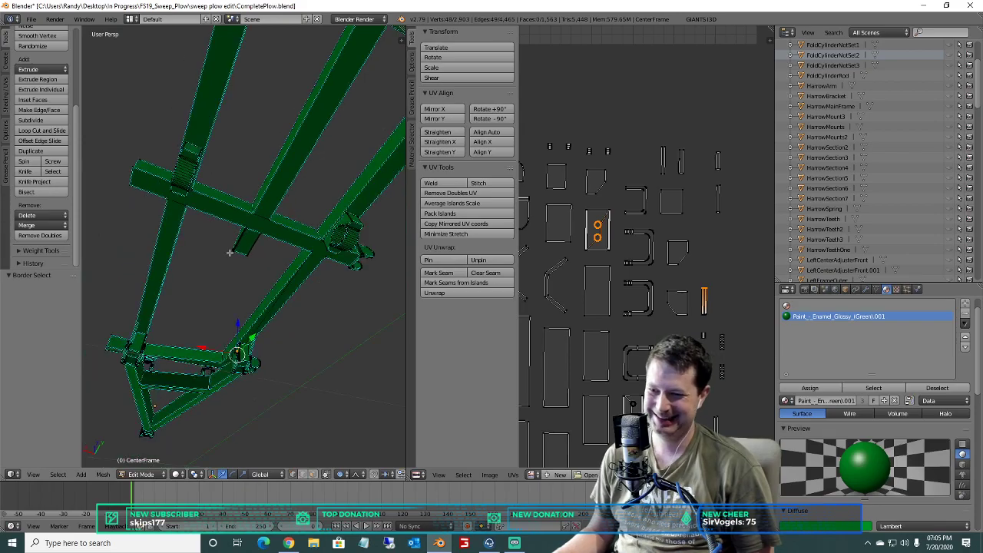
scroll(237, 244, "up", 10)
middle_click_drag(168, 305, 208, 96, "shift")
middle_click_drag(230, 273, 384, 358)
scroll(321, 355, "up", 4)
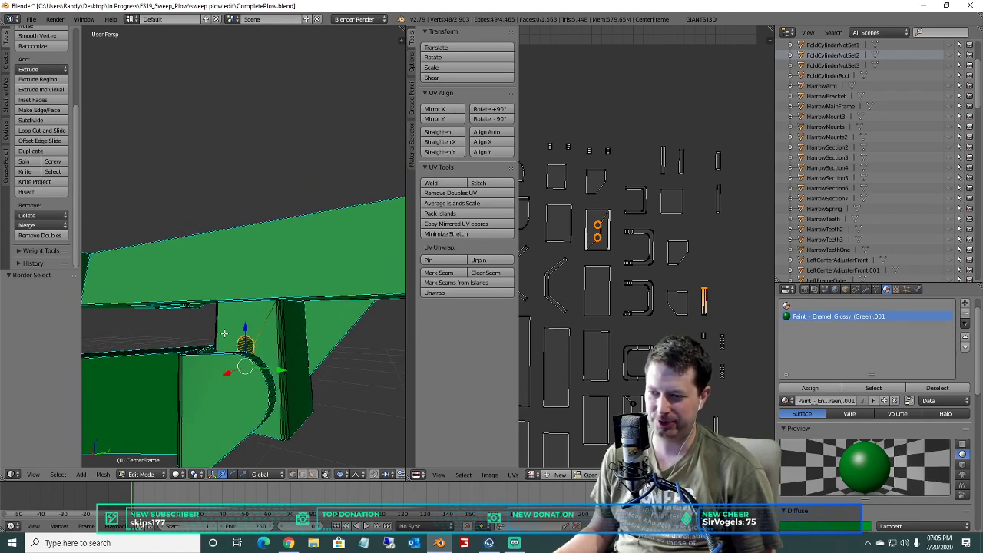
scroll(310, 357, "down", 2)
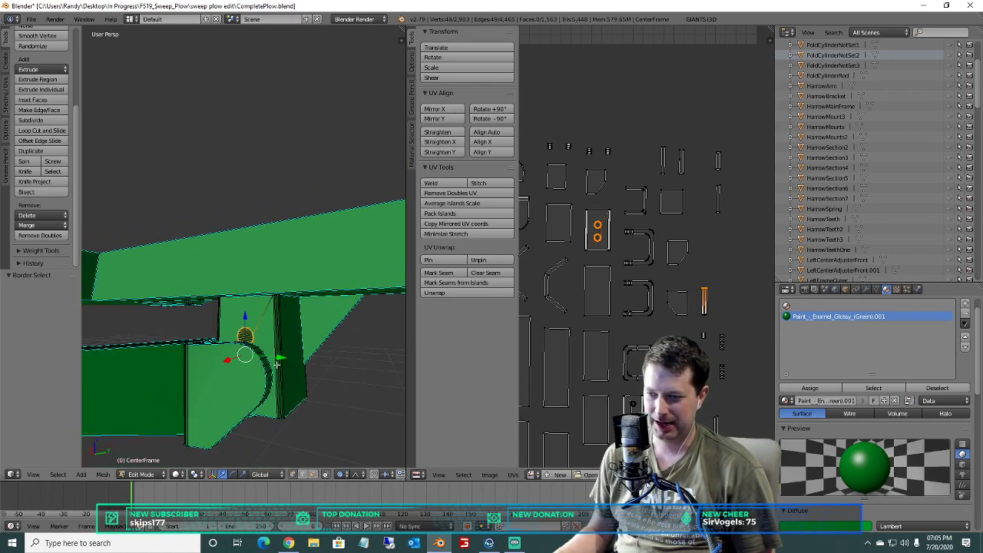
Dissolve the edges of only the lower hole's outline on the two-hole rectangular UV island.
key("a")
scroll(716, 263, "down", 6)
scroll(676, 277, "up", 9)
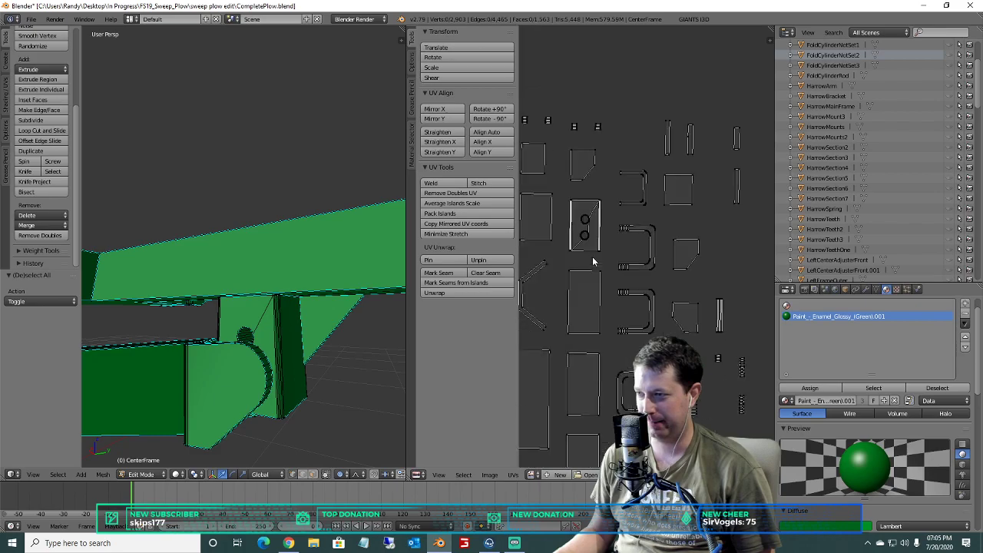
middle_click_drag(569, 243, 647, 234)
scroll(646, 234, "up", 2)
key("b")
left_click_drag(628, 230, 595, 192)
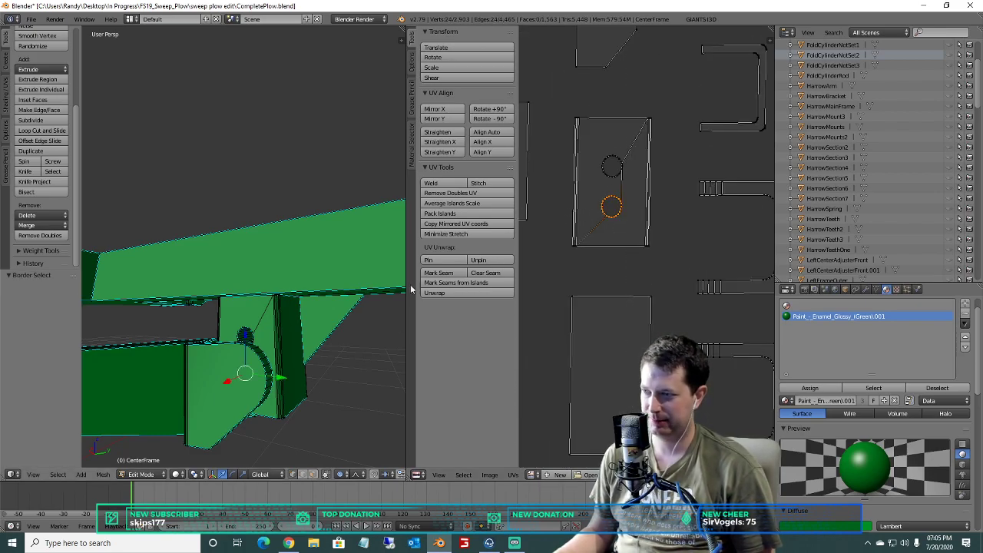
key("x")
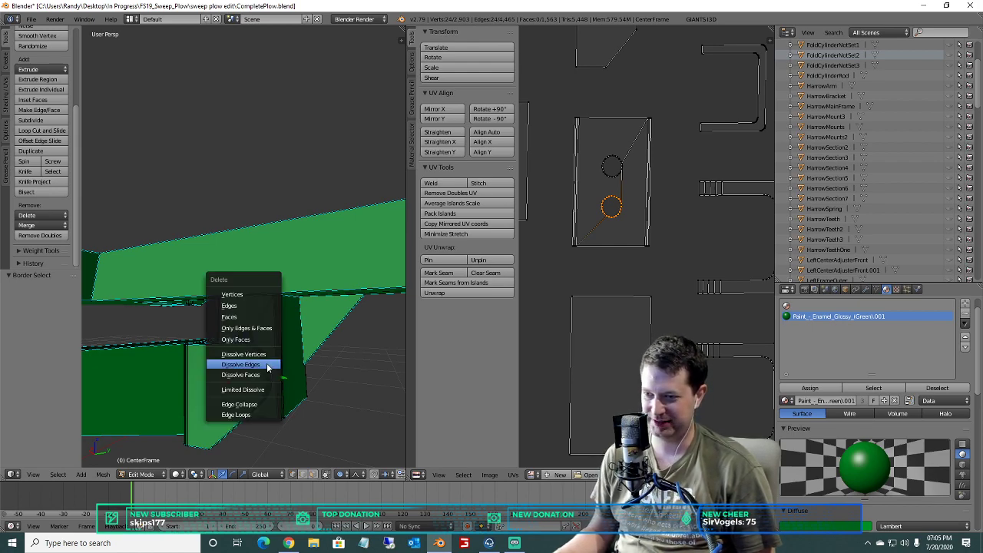
left_click(267, 364)
Try to dissolve the three leftover edges running from the remaining hole to the island's lower corner, and clear the selection.
key("x")
key("Escape")
key("x")
key("Escape")
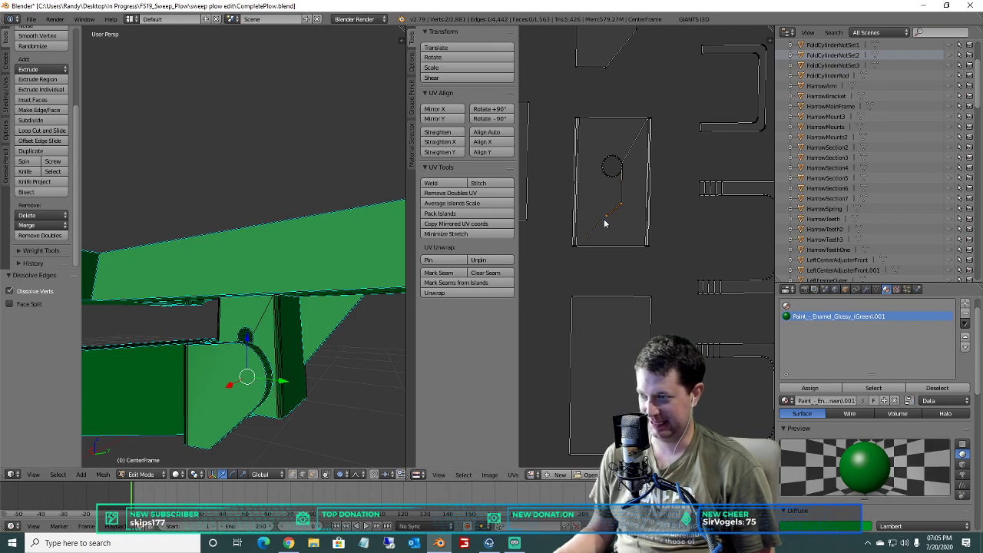
key("x")
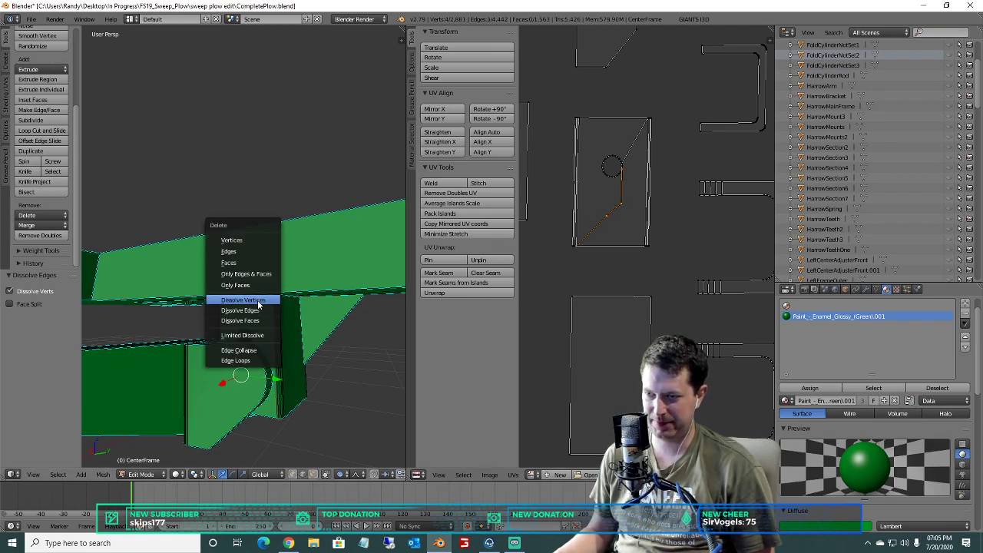
left_click(257, 311)
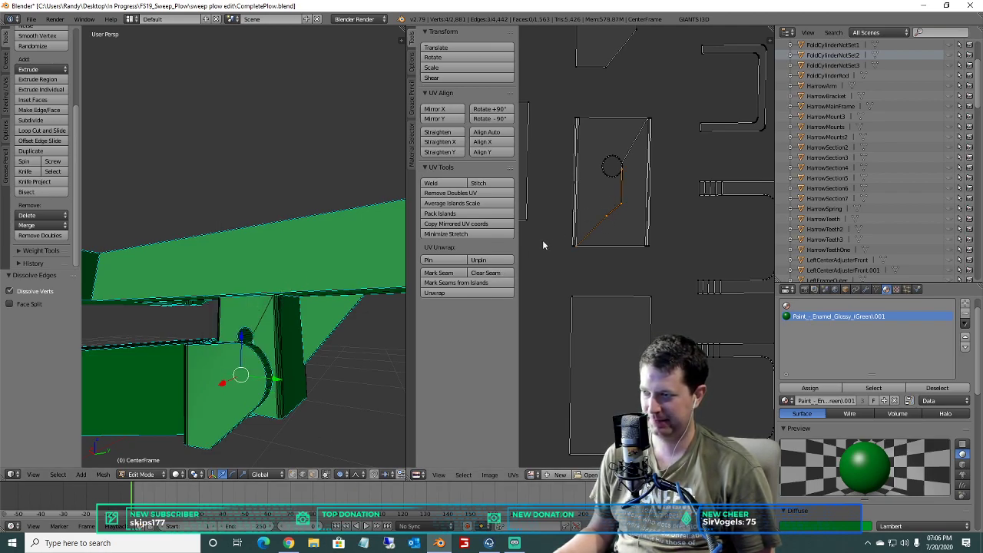
key("a")
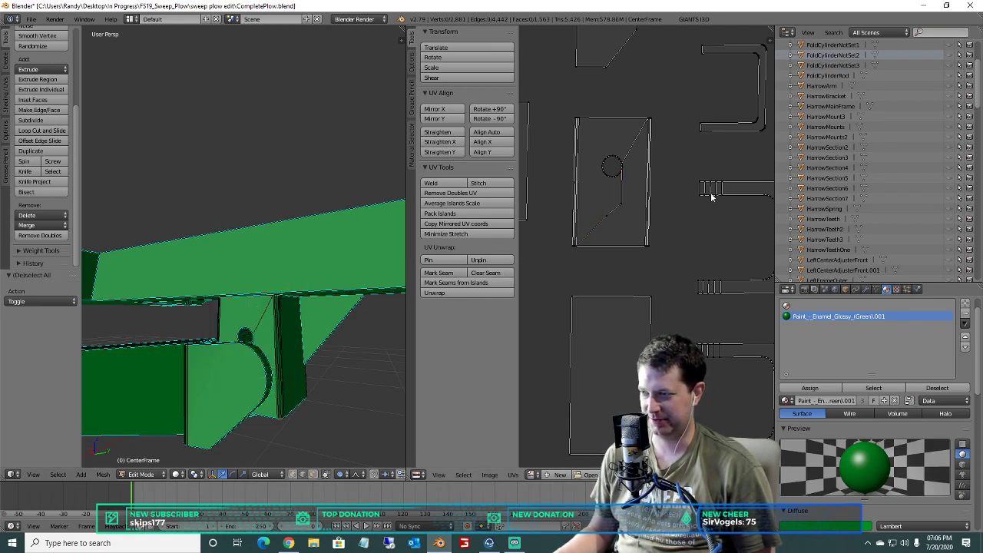
Try to dissolve the vertices of the two leftover diagonal edges at the island's lower corner, and undo it.
scroll(668, 206, "down", 2)
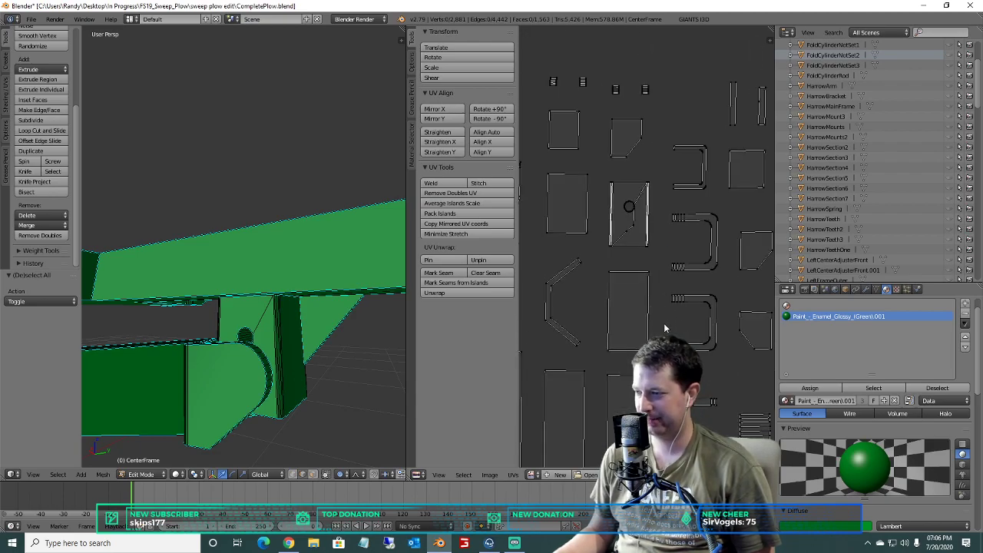
scroll(615, 187, "up", 5)
middle_click_drag(675, 235, 658, 232)
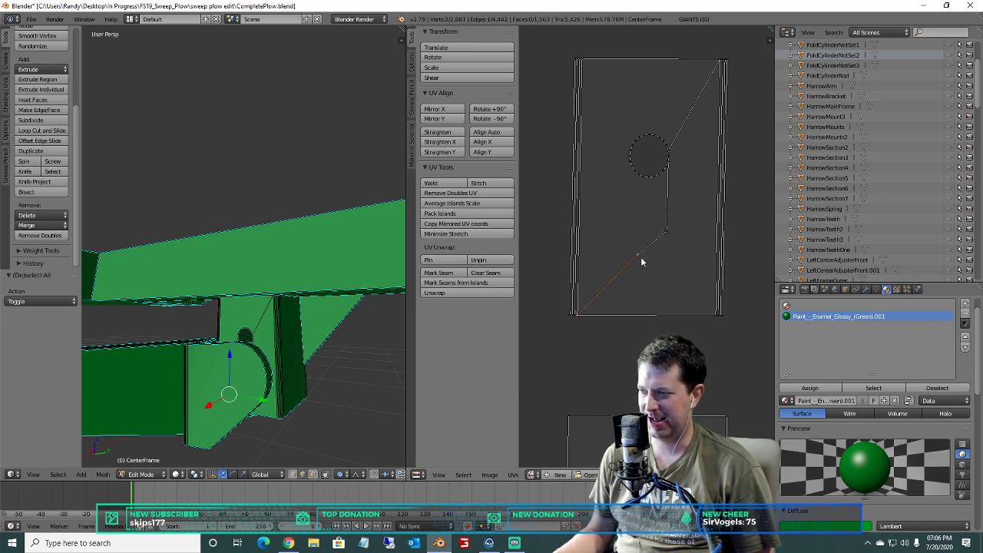
key("x")
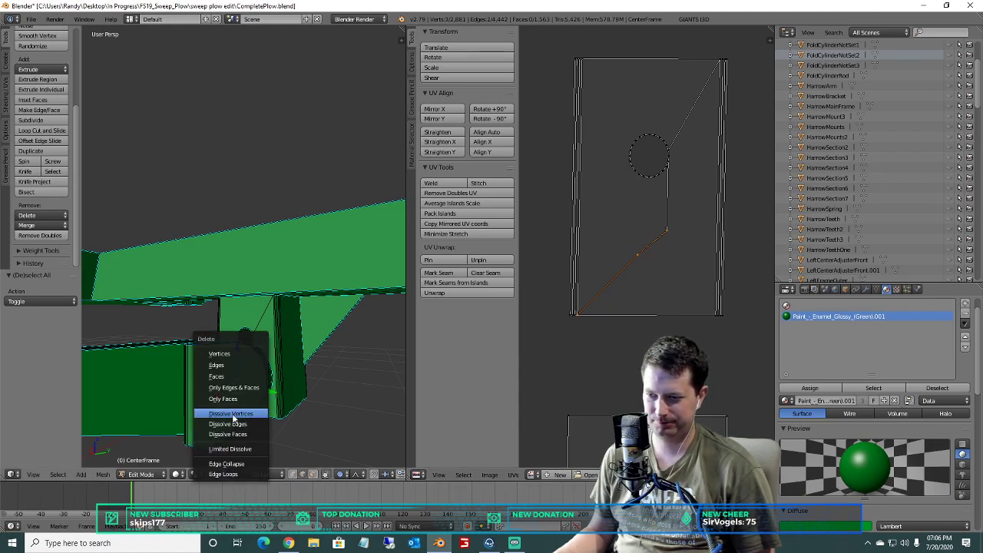
left_click(230, 414)
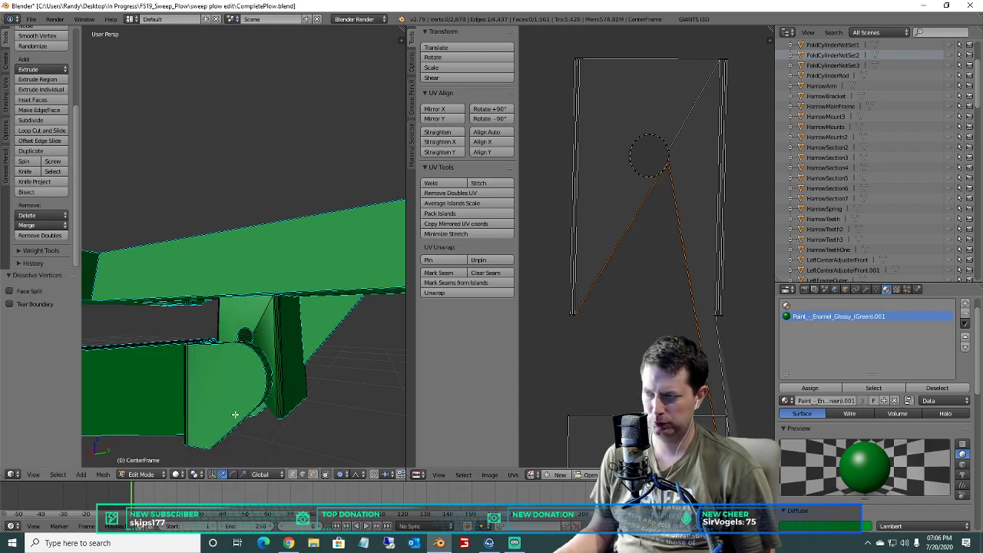
scroll(632, 234, "down", 2)
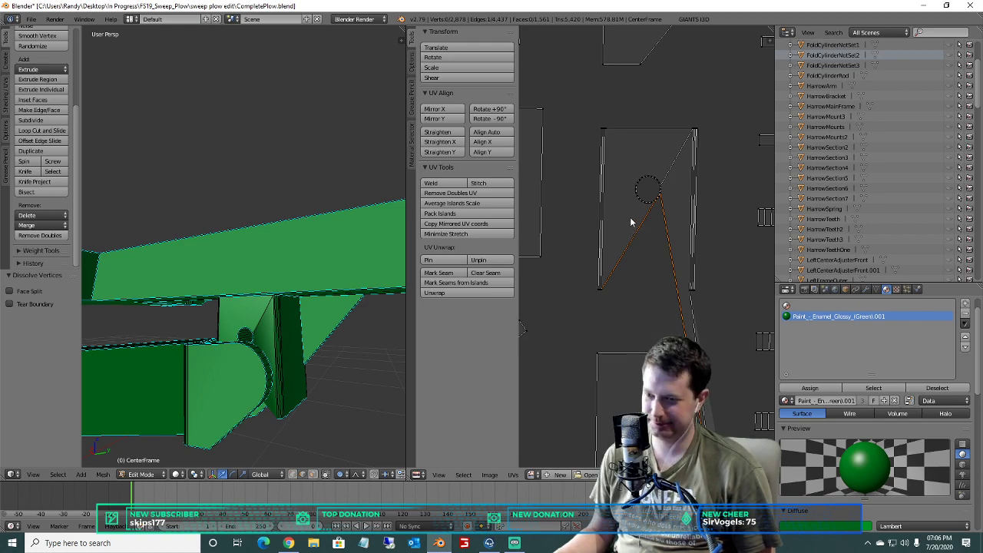
key("ctrl+z")
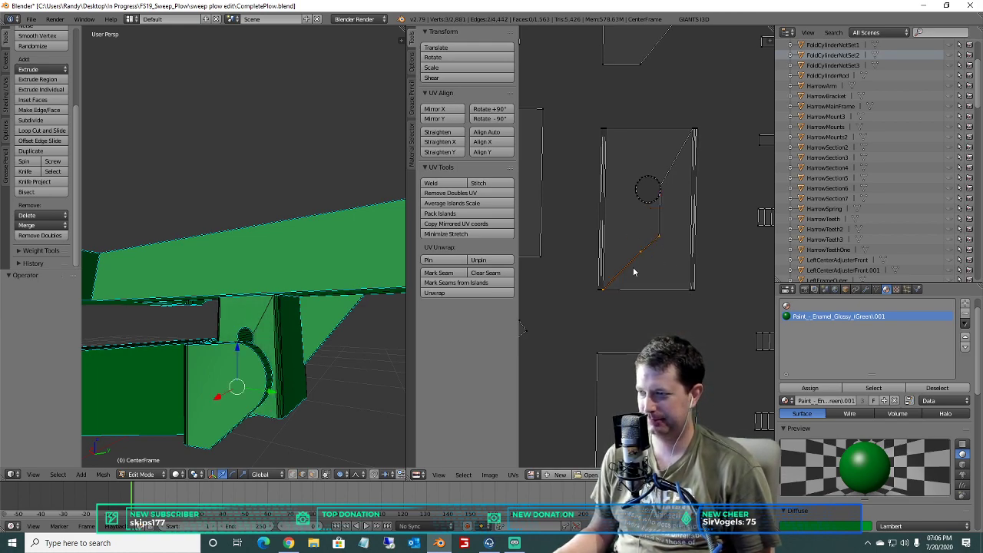
Try to dissolve the two leftover edges directly below the remaining hole, leaving the corner edge out of the selection.
scroll(631, 267, "up", 3)
key("a")
right_click(630, 265)
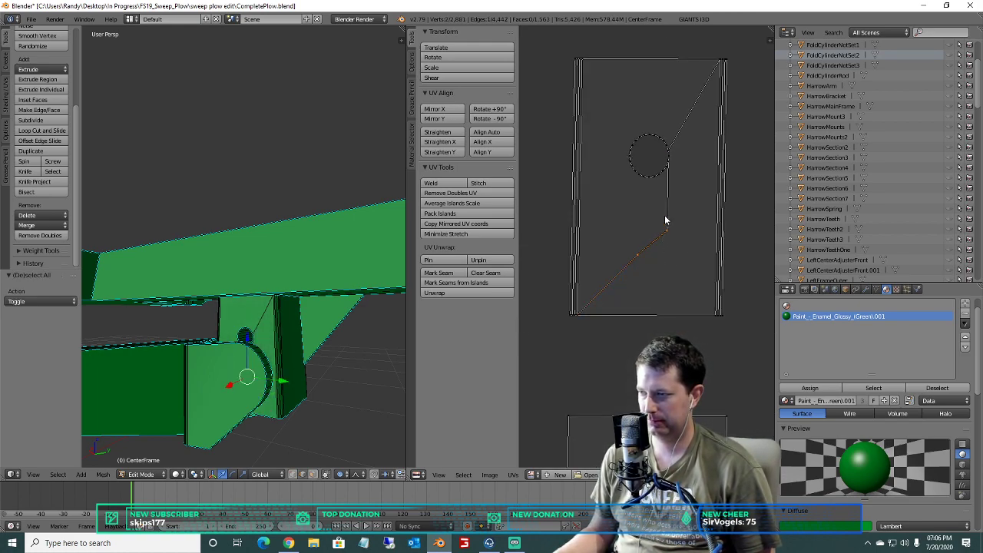
key("x")
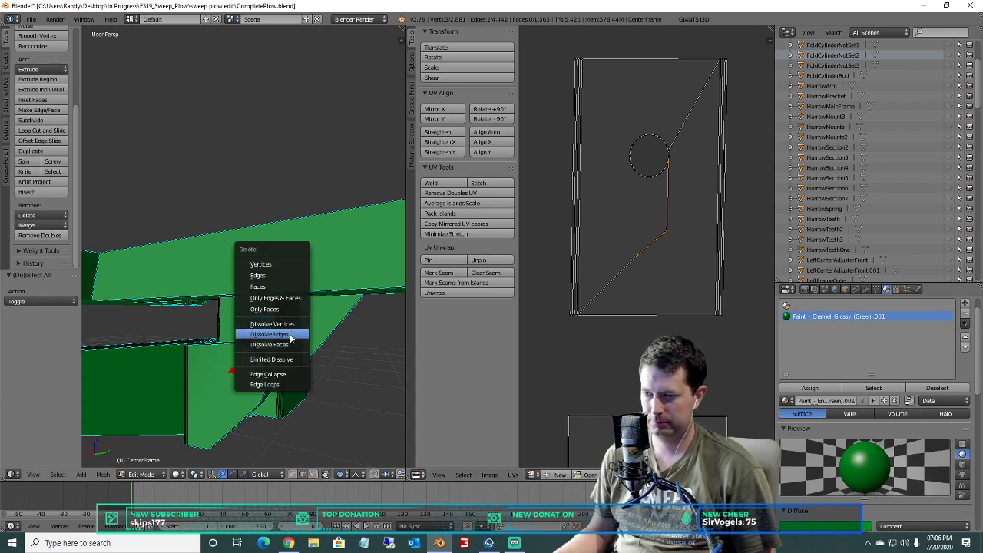
left_click(277, 335)
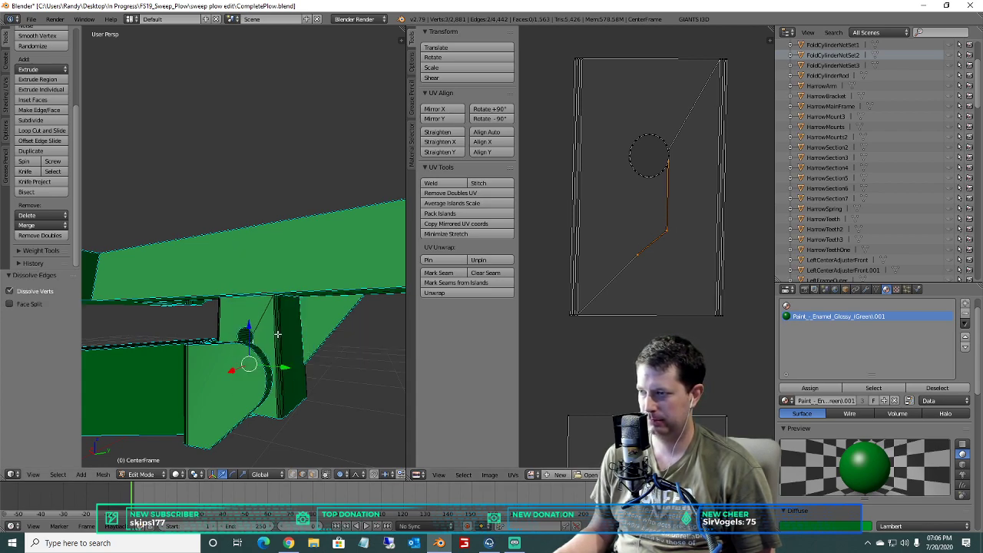
Try to dissolve the vertices of the two leftover edges below the remaining hole, undo it, and clear the selection.
key("x")
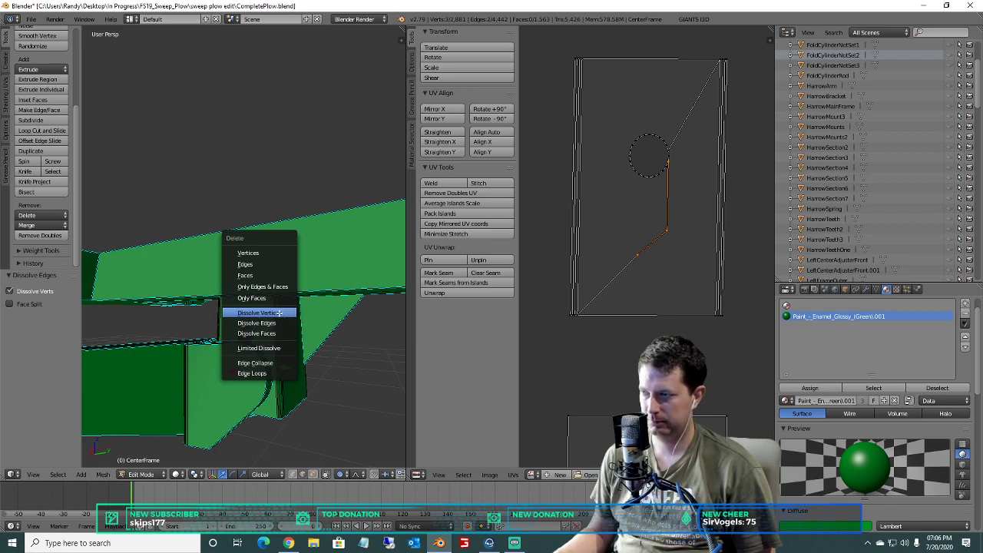
left_click(281, 314)
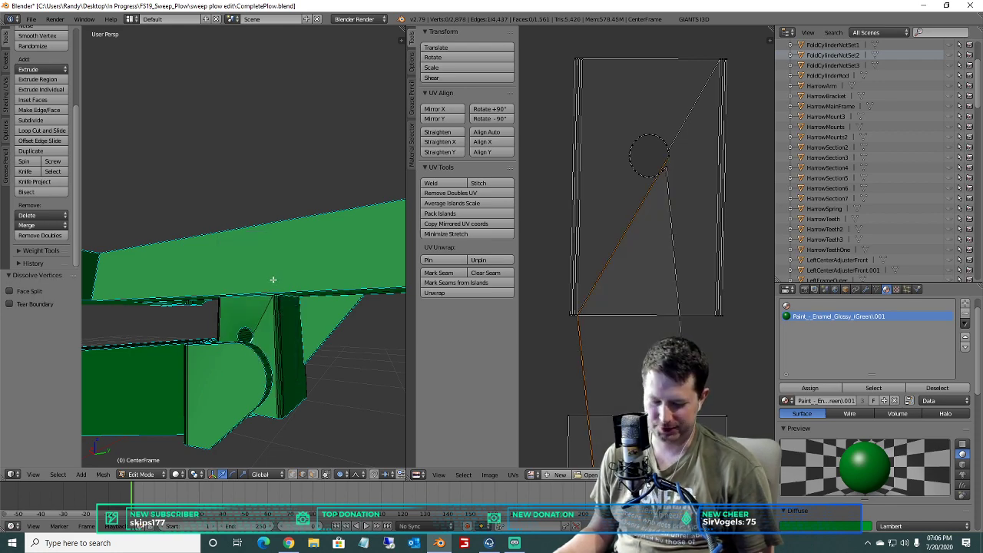
key("ctrl+z")
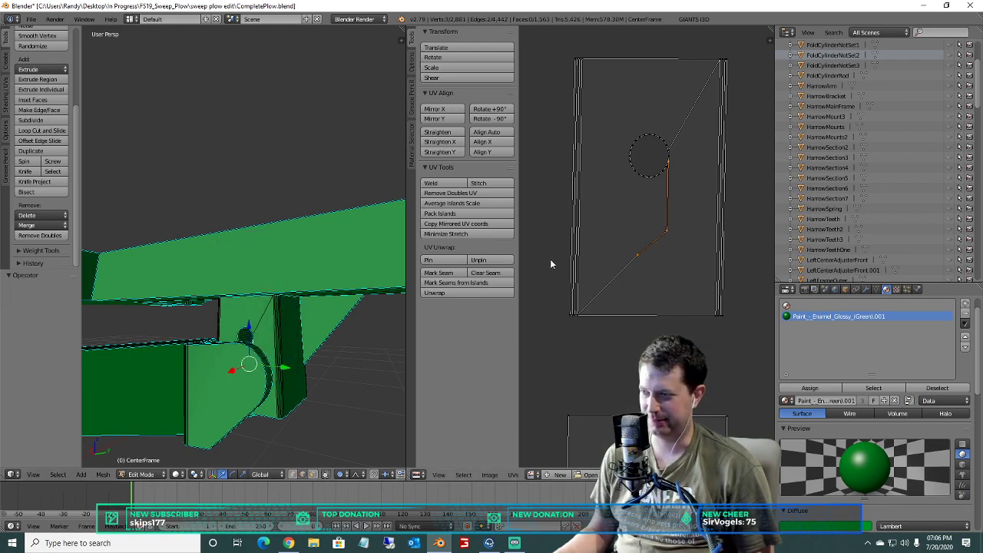
key("a")
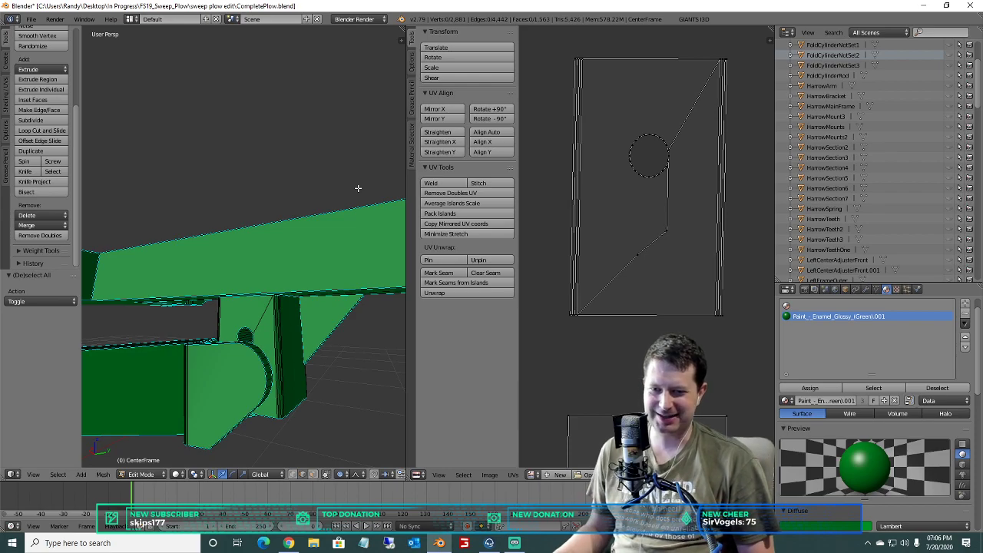
Dissolve the vertices of both hole outlines on the tall narrow UV island, plus the edges left between them.
scroll(752, 202, "down", 8)
scroll(718, 213, "up", 5)
scroll(655, 206, "up", 6)
scroll(655, 205, "down", 5)
middle_click_drag(695, 126, 642, 346)
scroll(589, 332, "up", 4)
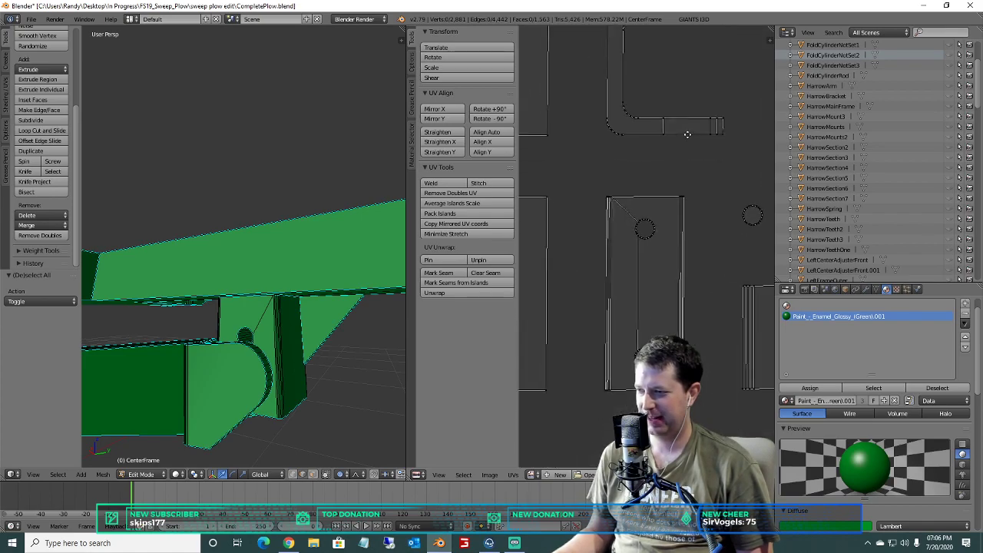
key("a")
key("a")
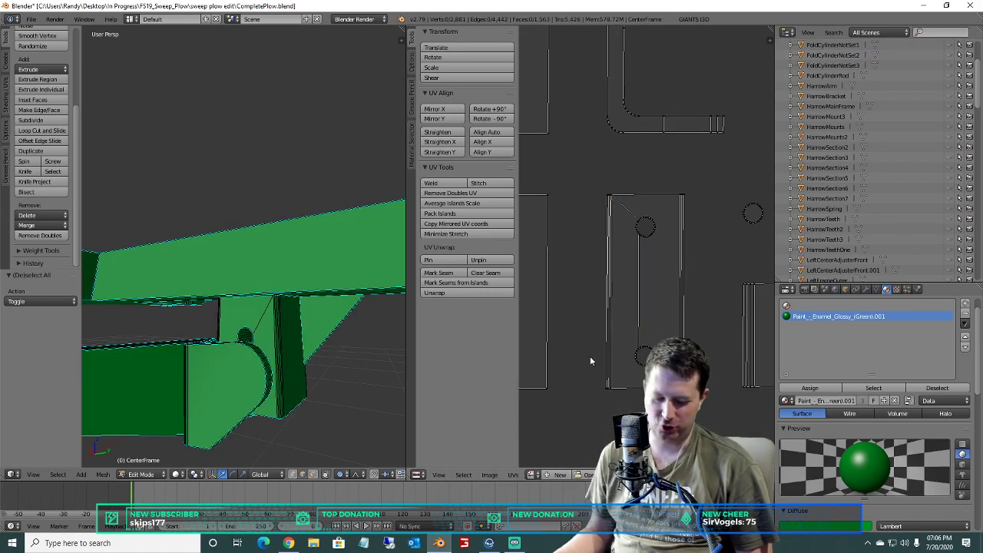
key("b")
left_click_drag(653, 327, 629, 201)
scroll(323, 342, "down", 6)
middle_click_drag(274, 328, 267, 300)
scroll(267, 300, "up", 8)
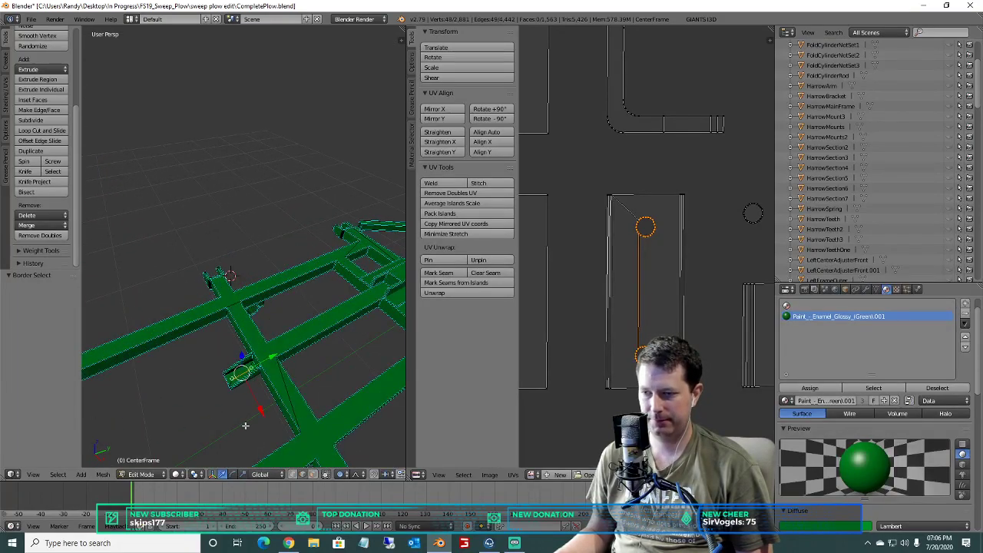
middle_click_drag(238, 451, 271, 352)
scroll(279, 341, "down", 2)
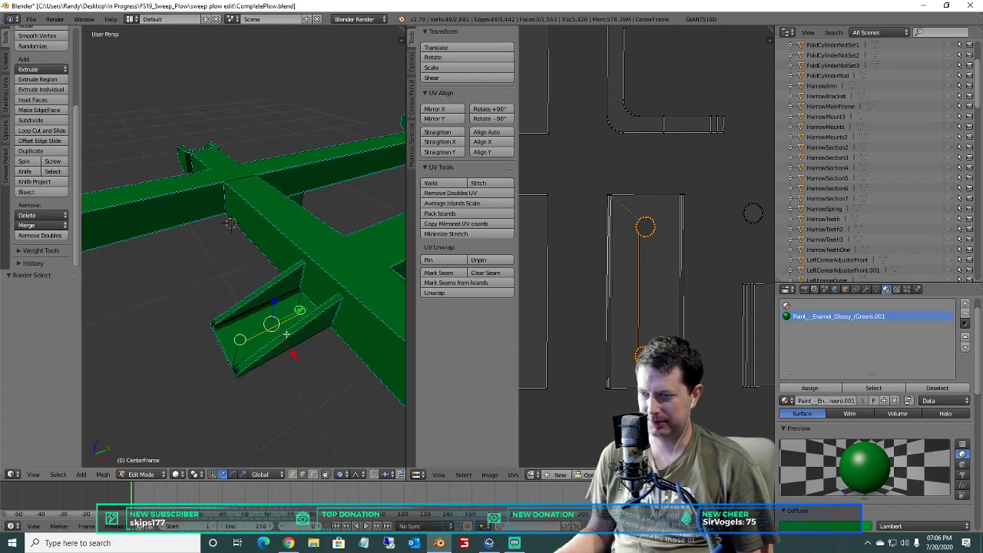
key("x")
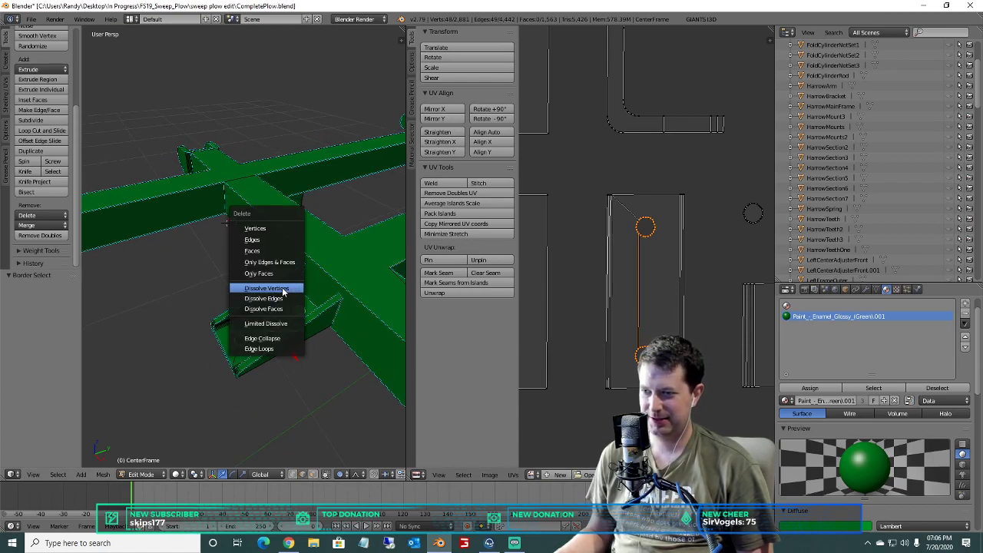
left_click(284, 288)
key("x")
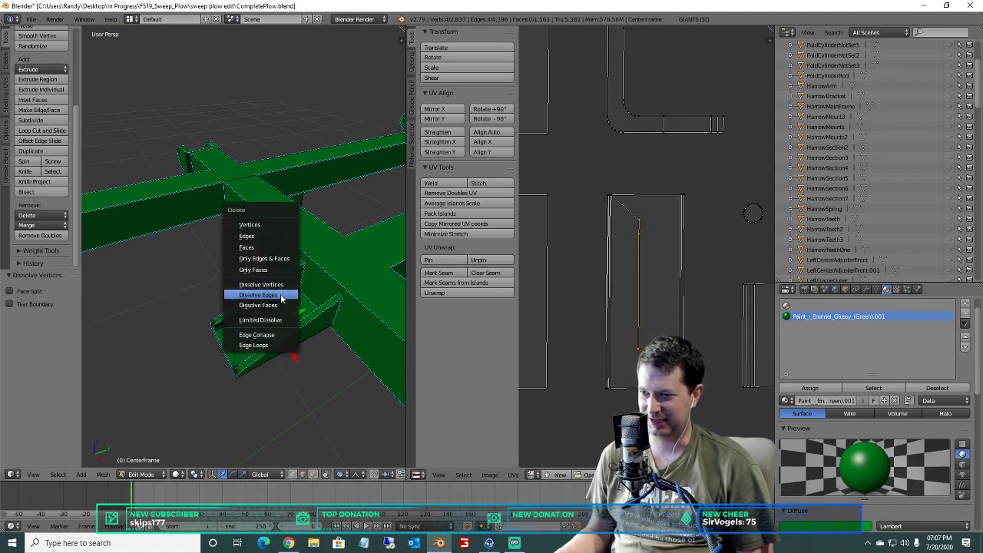
left_click(281, 298)
Select both hole outlines on the other two-hole rectangular UV island to locate that plate on the frame, and clear the selection.
scroll(634, 303, "down", 4)
middle_click_drag(635, 303, 528, 161)
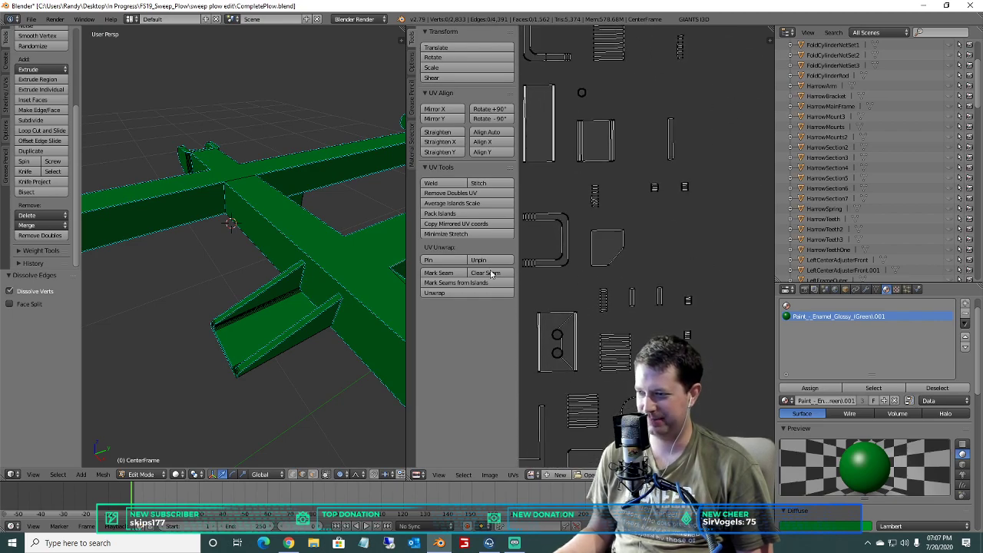
scroll(691, 215, "up", 4)
key("b")
left_click_drag(719, 211, 674, 112)
middle_click_drag(380, 234, 238, 272)
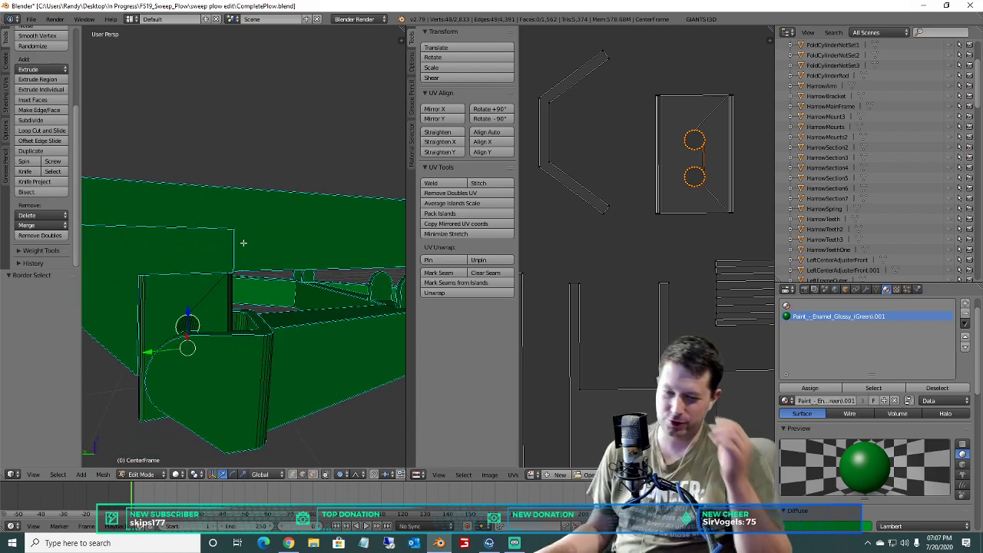
key("a")
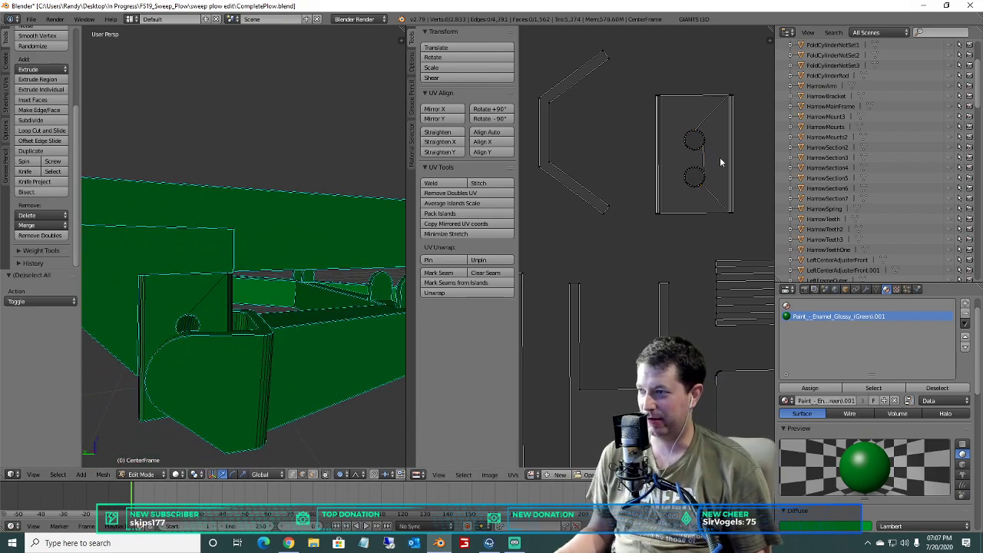
Dissolve the vertices of only the lower hole's outline on this two-hole island.
key("b")
left_click_drag(676, 165, 676, 165)
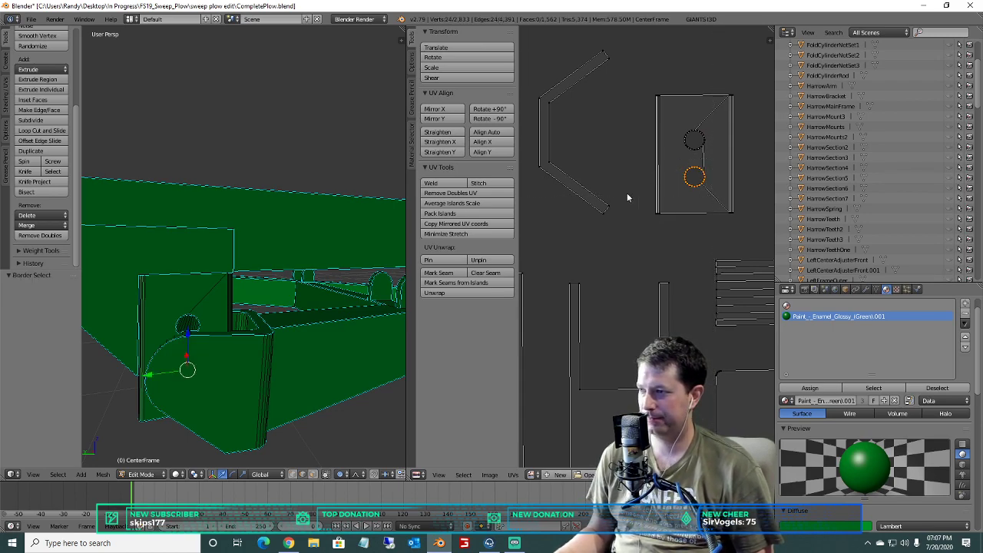
key("x")
left_click(188, 345)
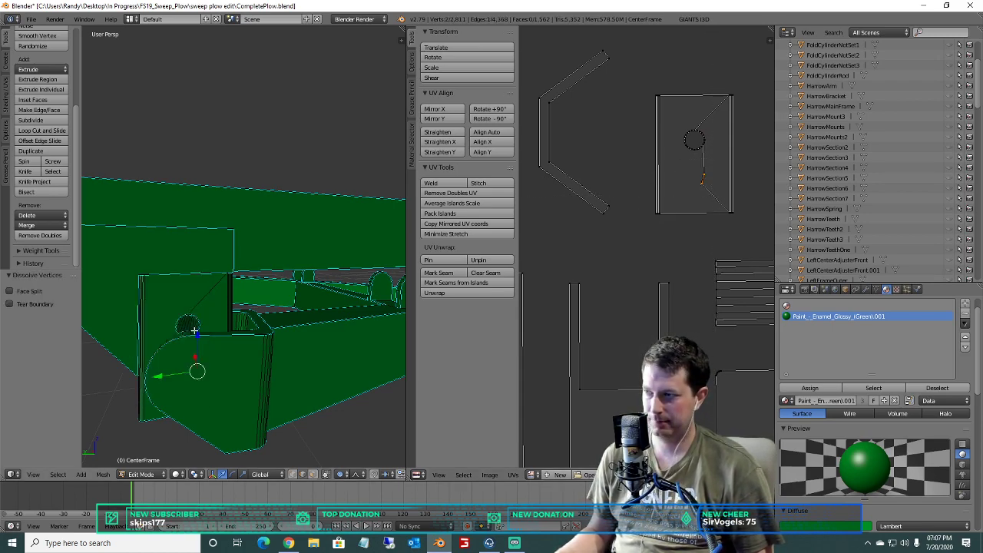
Try to dissolve the edges left where the lower hole was, and clear the selection.
key("x")
left_click(208, 336)
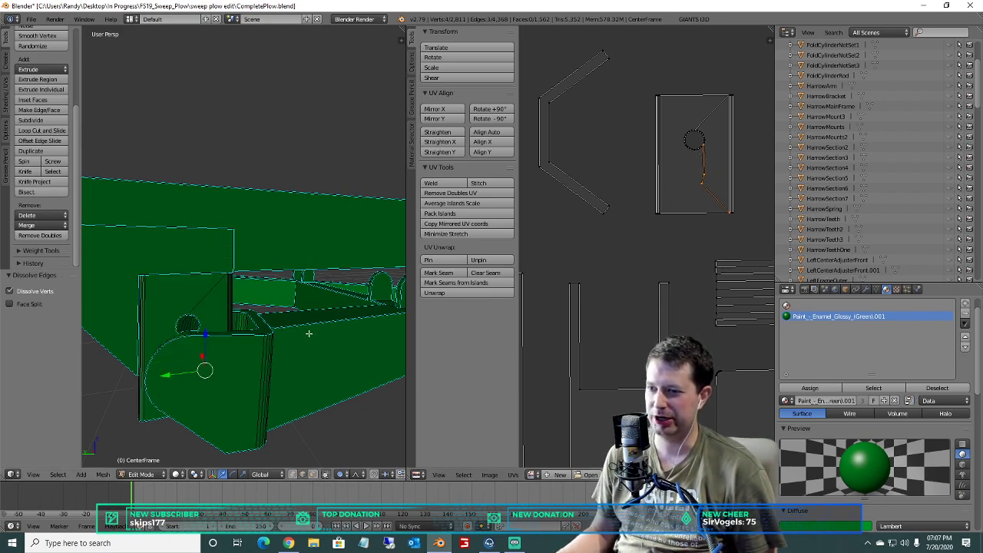
key("a")
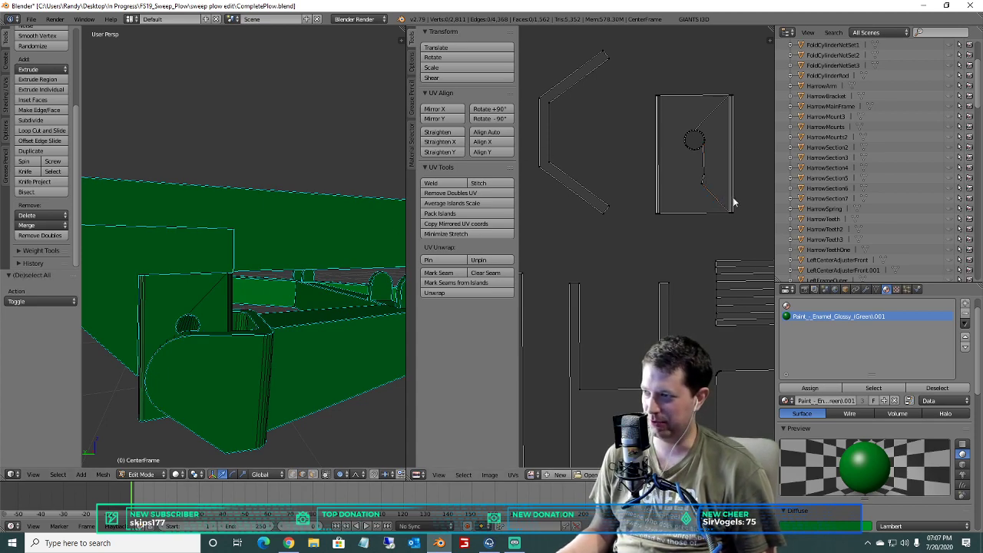
Apply Limited Dissolve with a 5° maximum angle to the whole island to clean up the leftover edges, and deselect it.
key("b")
left_click_drag(752, 234, 637, 84)
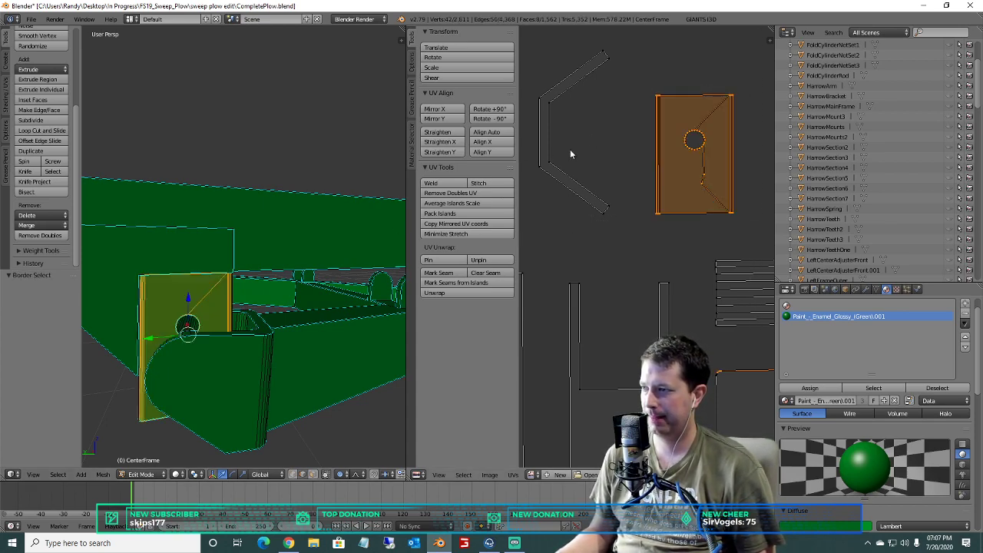
left_click(47, 215)
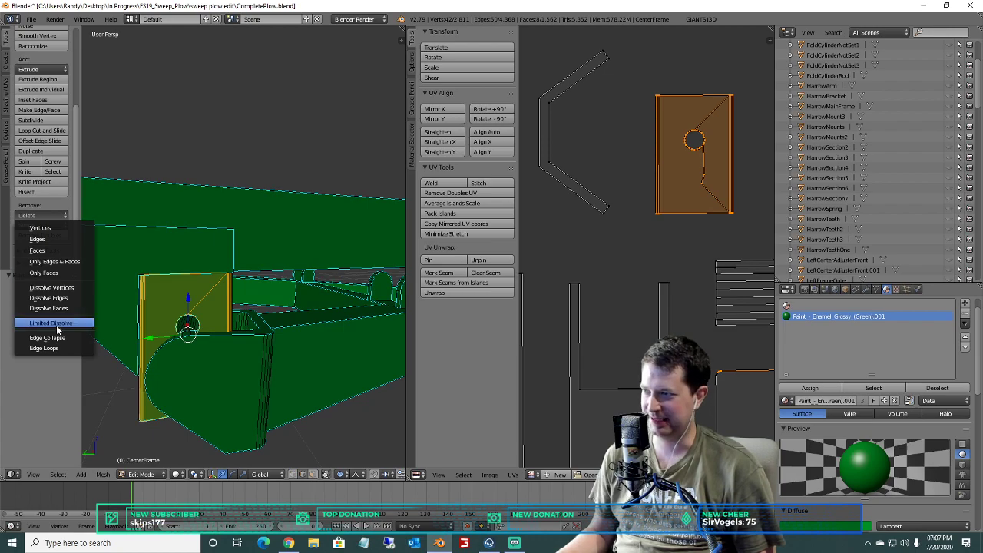
left_click(57, 324)
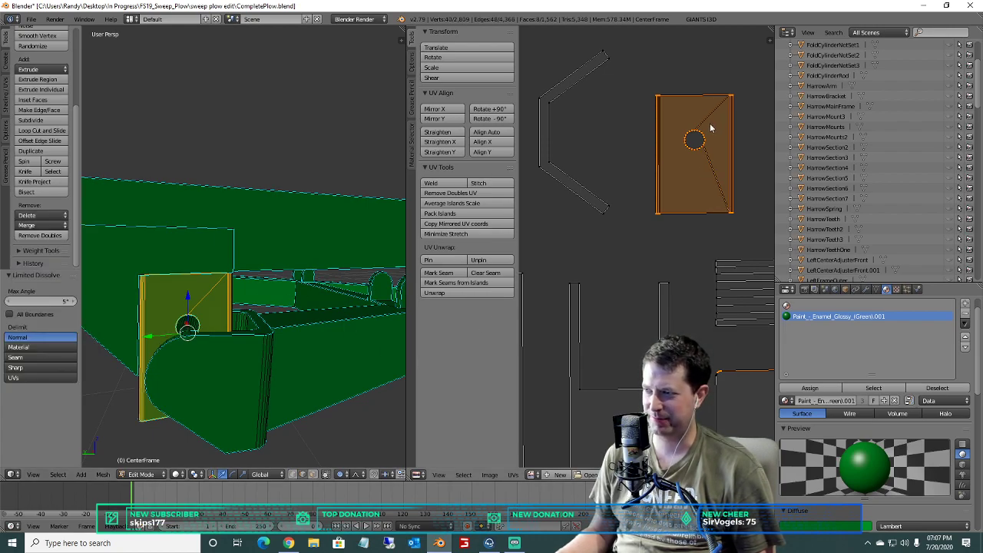
key("a")
Apply Limited Dissolve to the matching one-hole rectangular UV island that still has bent leftover edges below its hole.
scroll(338, 251, "down", 4)
middle_click_drag(202, 279, 277, 269, "shift")
scroll(674, 212, "down", 5)
scroll(630, 230, "down", 4)
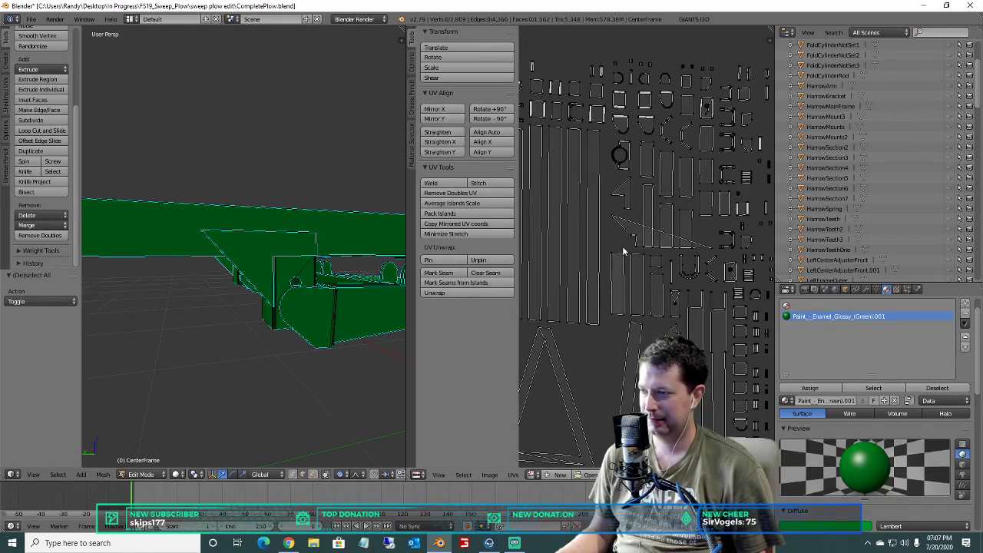
scroll(648, 288, "up", 4)
scroll(679, 228, "down", 6)
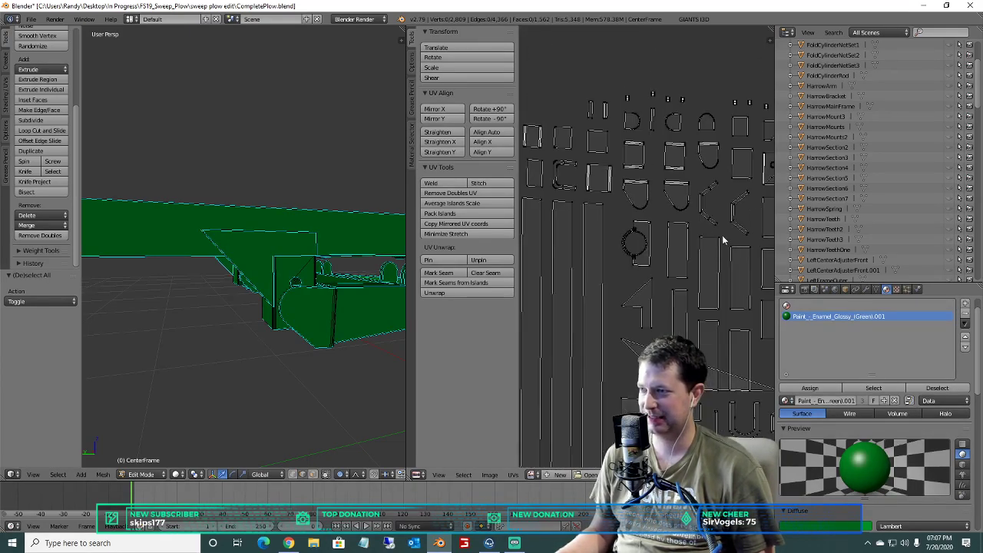
scroll(595, 206, "up", 5)
middle_click_drag(645, 86, 636, 355)
key("b")
left_click_drag(678, 317, 600, 215)
left_click(29, 216)
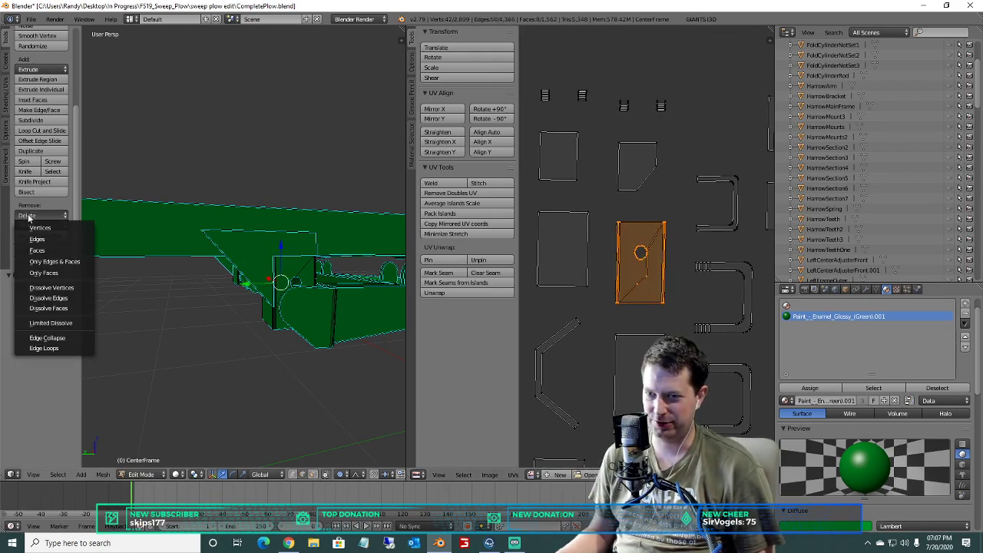
left_click(47, 322)
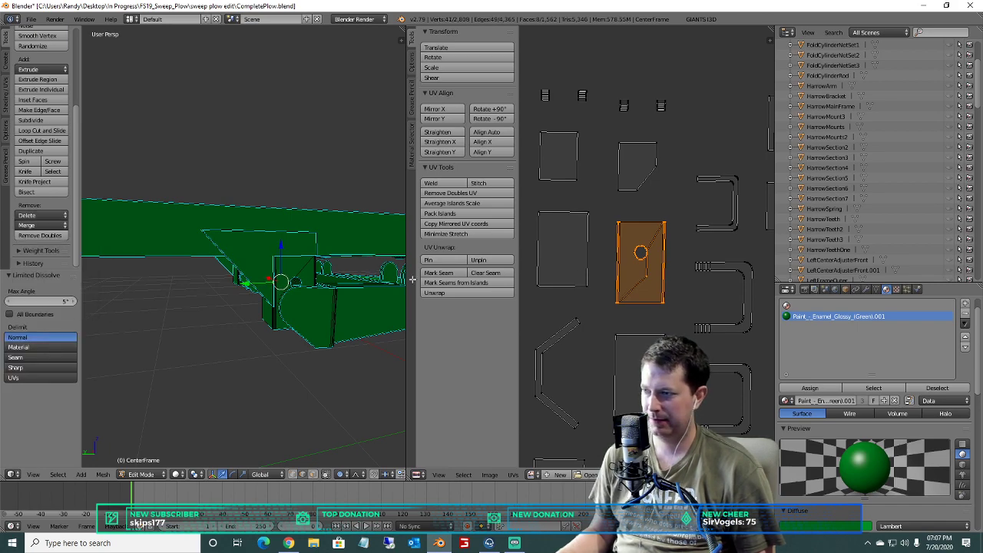
Try the Limited Dissolve with All Boundaries enabled, examine the hole's outline up close, and turn the option off again.
scroll(637, 262, "up", 3)
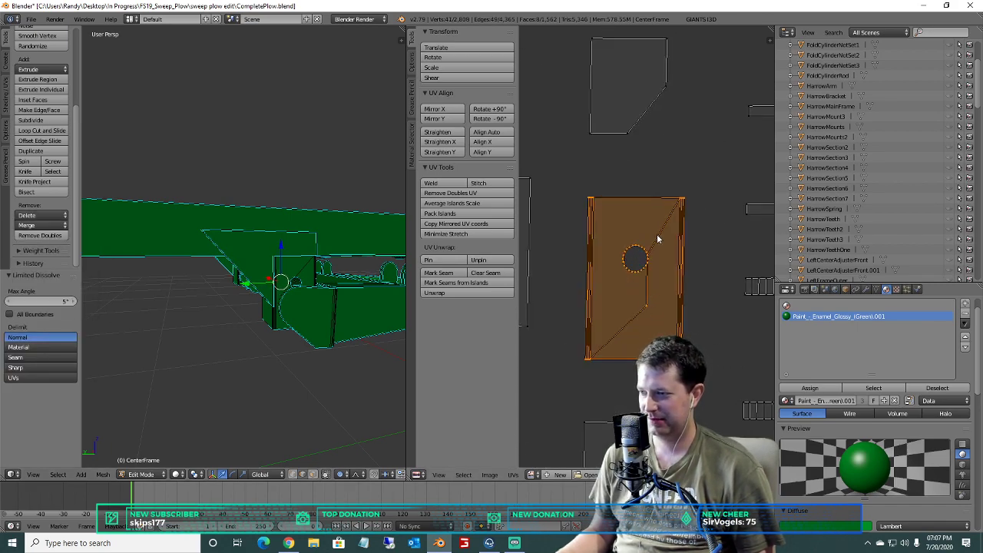
scroll(657, 236, "down", 1)
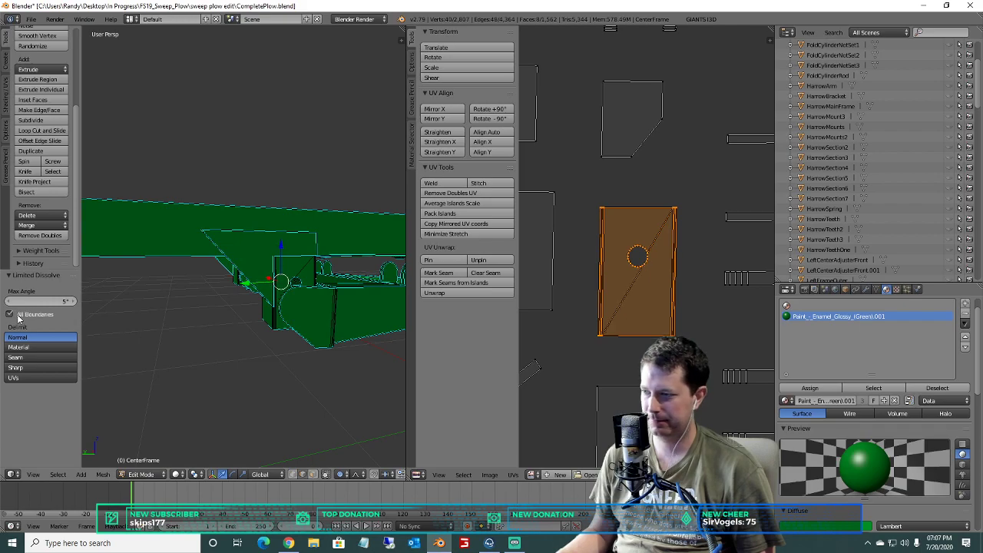
scroll(589, 248, "up", 8)
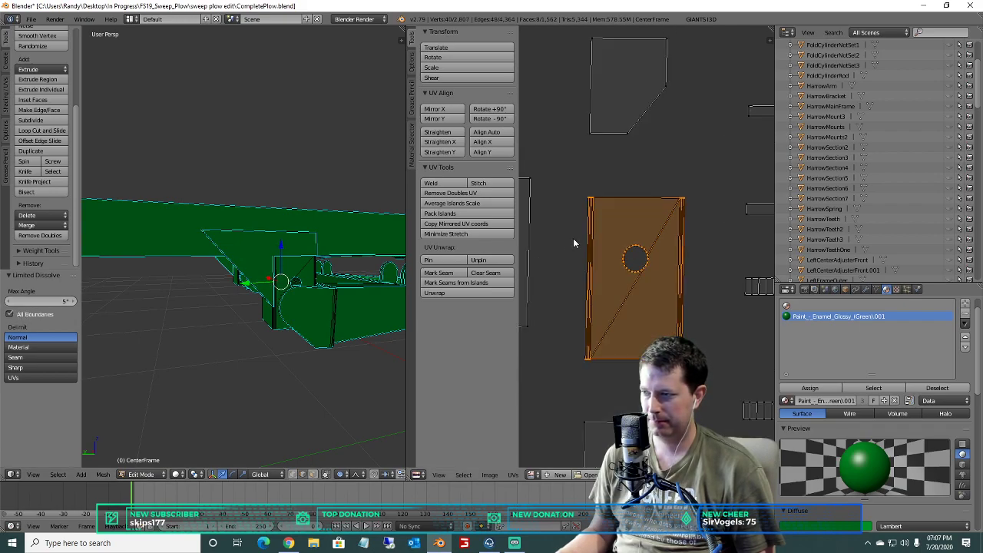
scroll(630, 322, "down", 1)
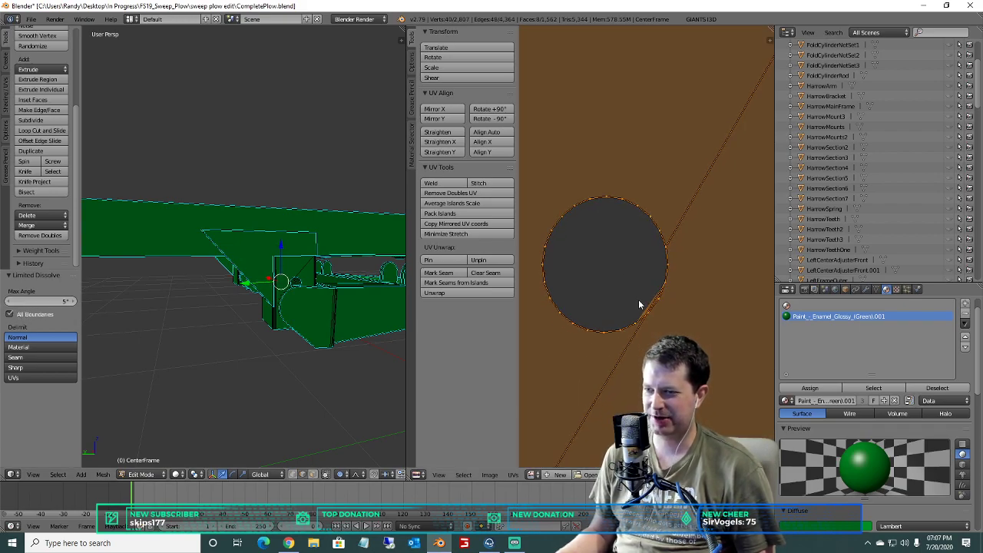
scroll(640, 307, "up", 3)
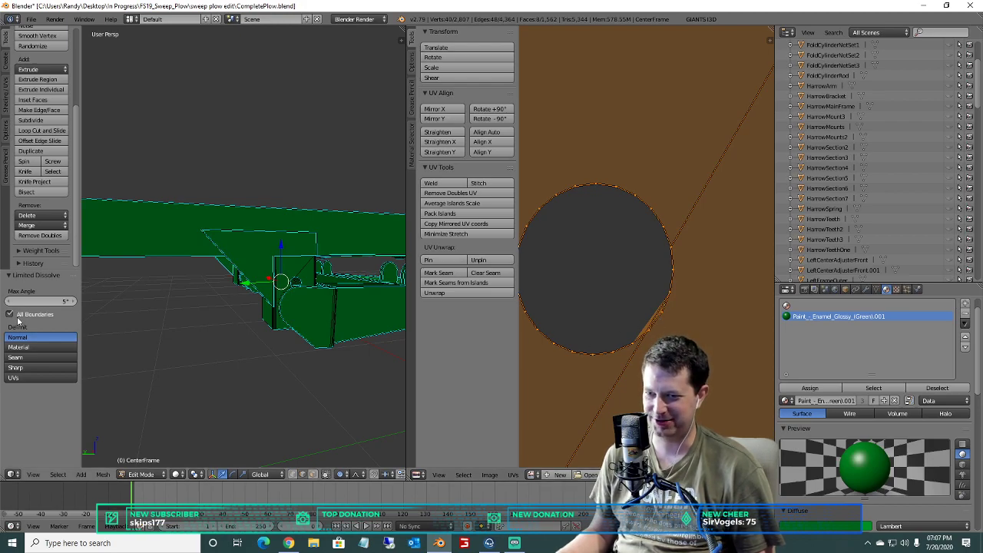
scroll(699, 269, "down", 5)
scroll(690, 272, "down", 2)
Try to dissolve the single vertex at the bend of the leftover edges below the hole, and undo it.
key("a")
key("b")
left_click_drag(678, 279, 628, 249)
key("x")
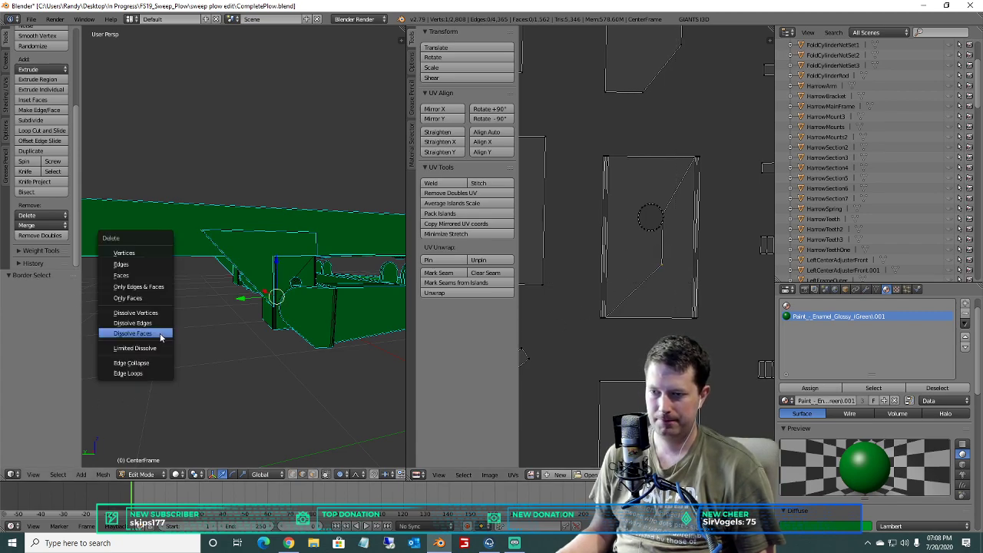
left_click(155, 313)
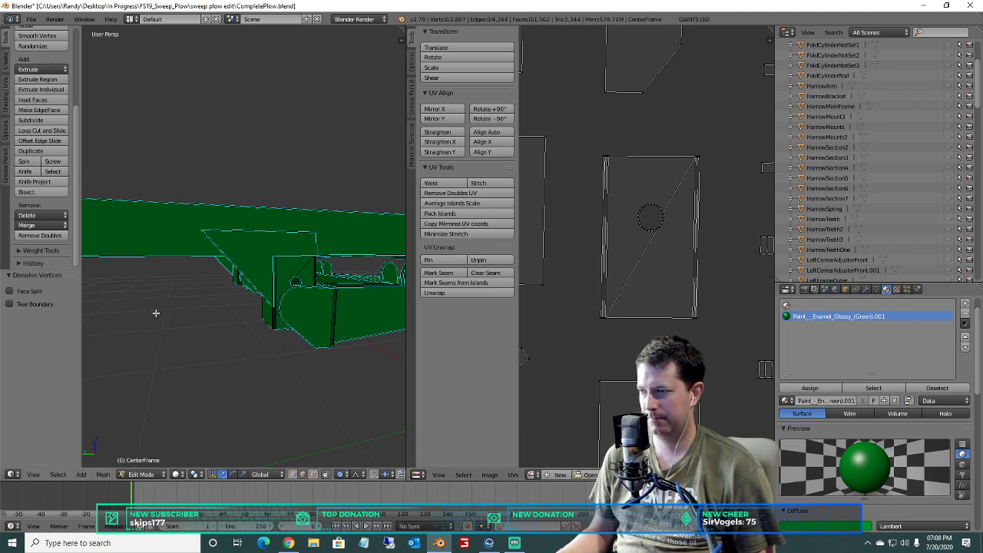
scroll(669, 241, "up", 7)
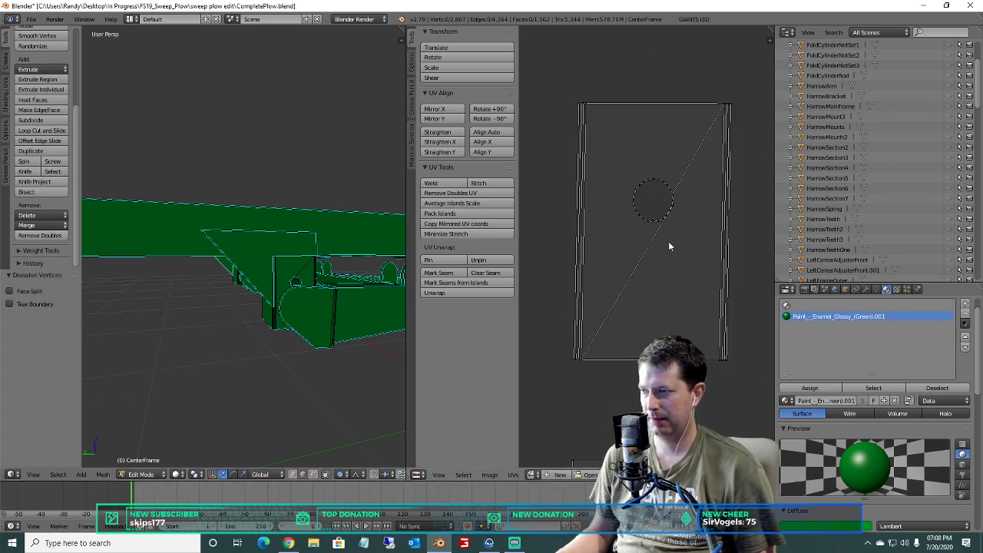
key("ctrl+z")
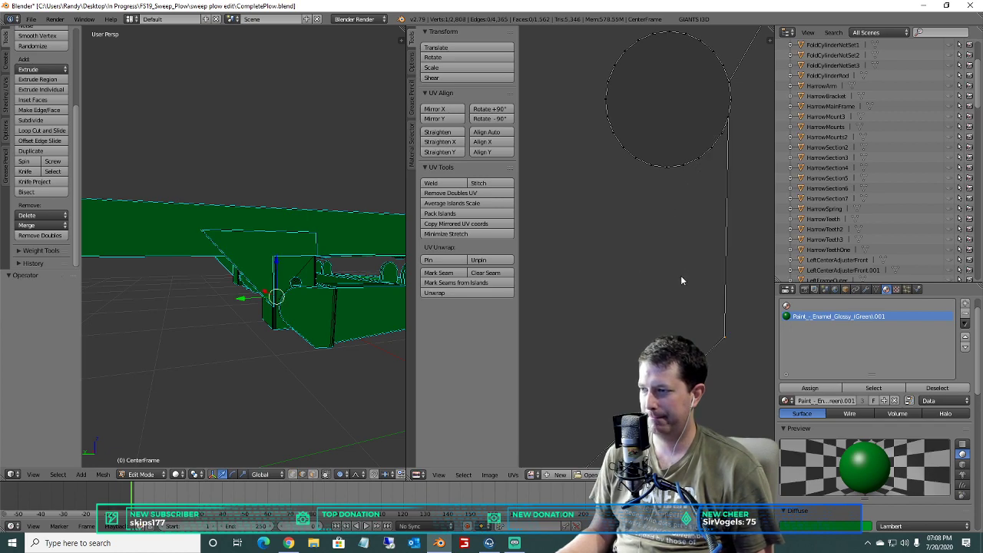
Try Dissolve Edges on the diagonal leftover edge below the hole of the rectangular one-hole UV island.
scroll(679, 231, "down", 4)
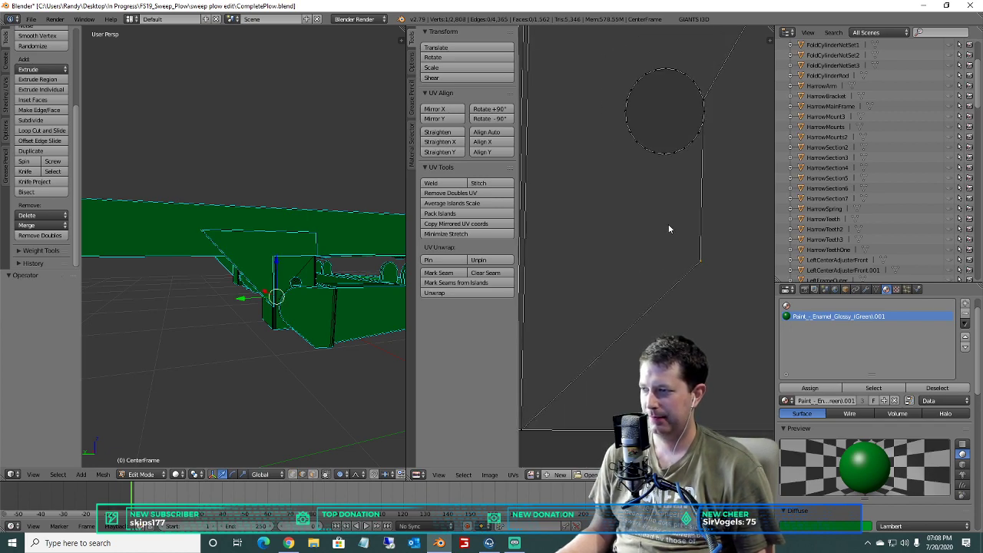
right_click(689, 257)
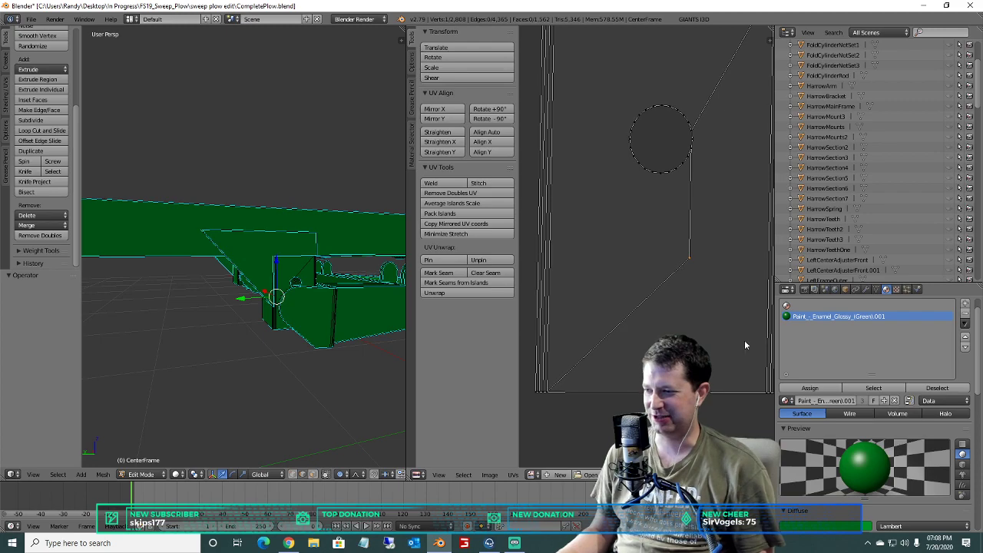
scroll(572, 376, "up", 3)
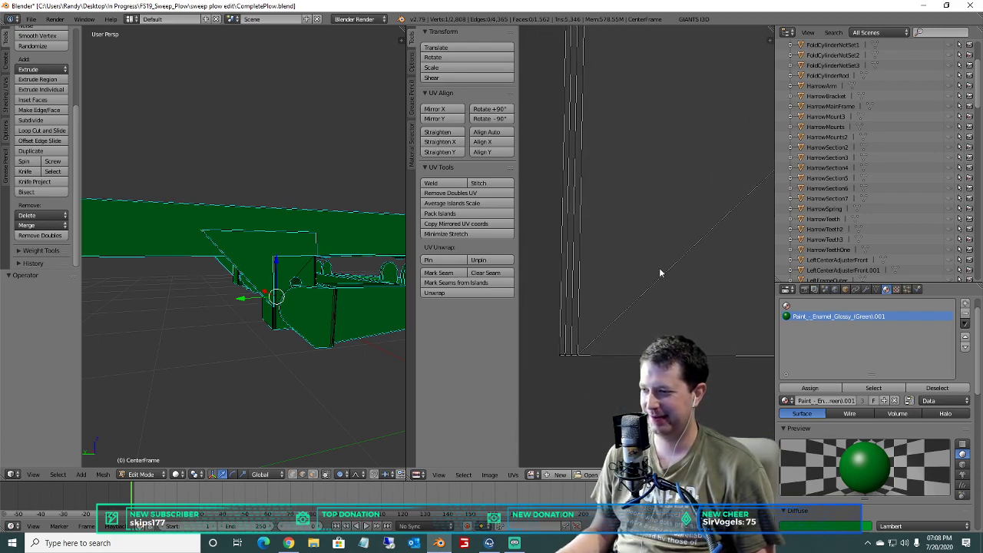
key("a")
scroll(612, 291, "down", 5)
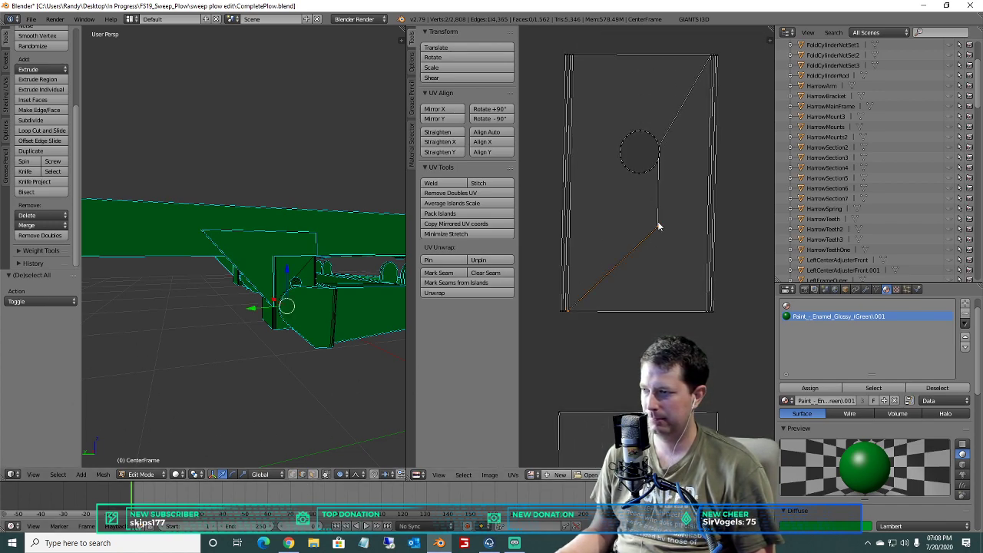
key("x")
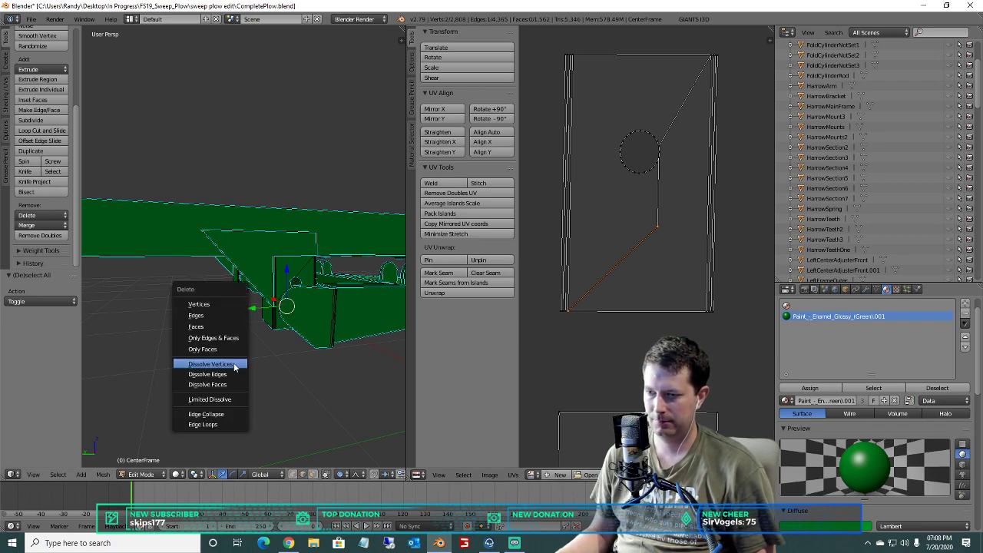
left_click(228, 374)
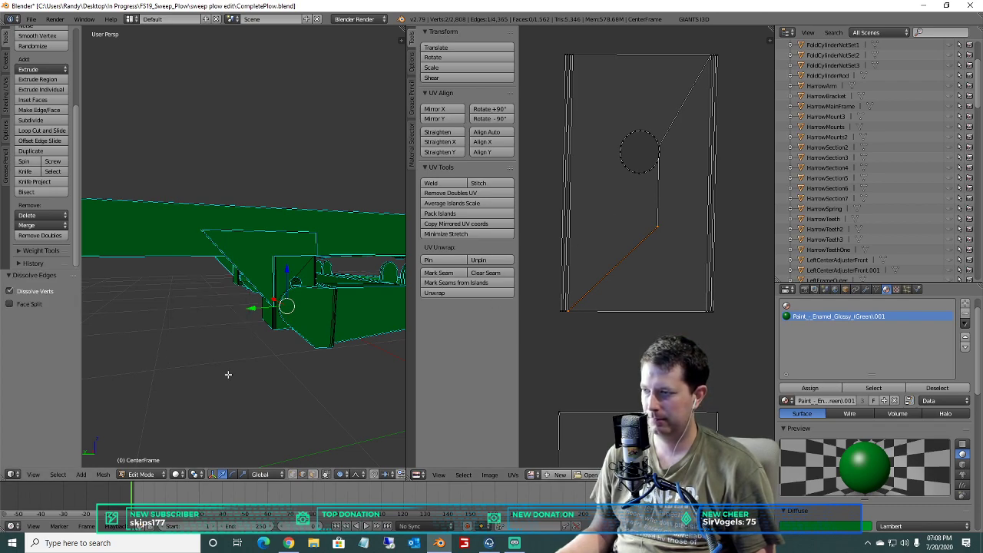
Try Dissolve Faces on both bent leftover edges below the hole and Dissolve Edges on the vertical one, and clear the selection.
key("x")
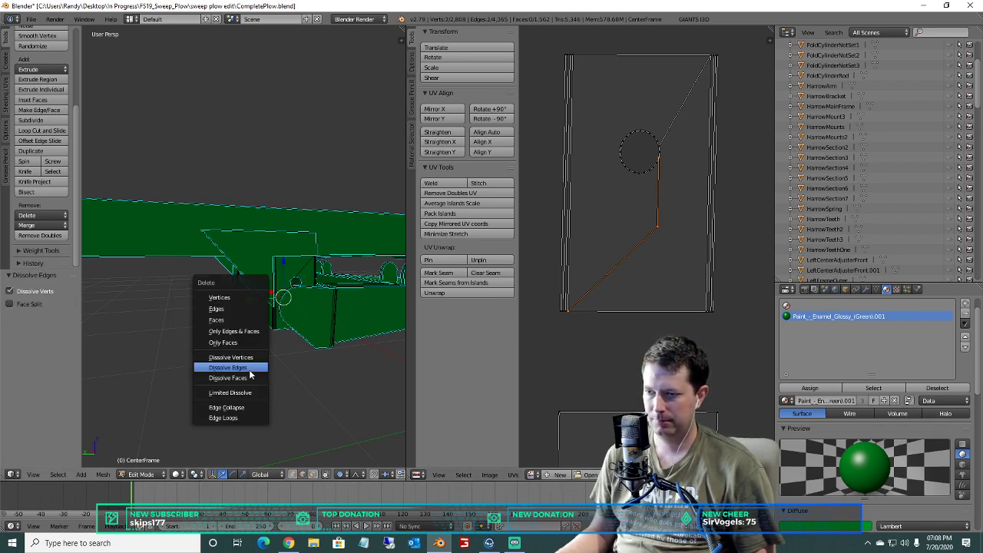
left_click(248, 374)
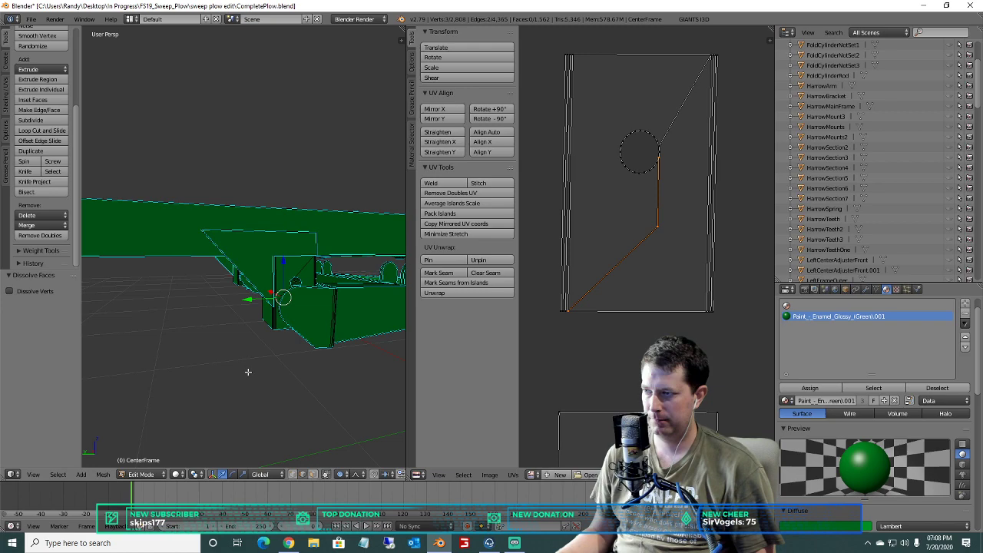
key("a")
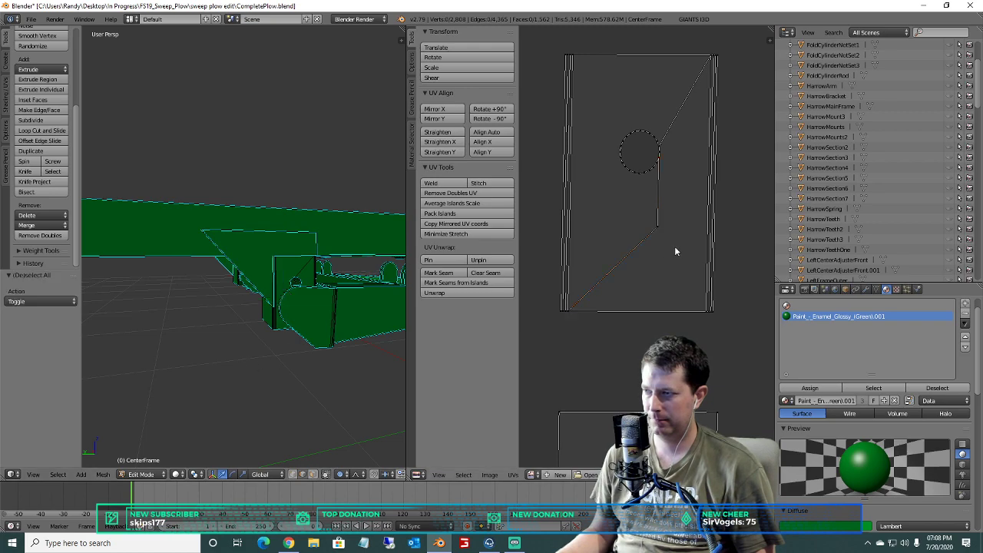
key("x")
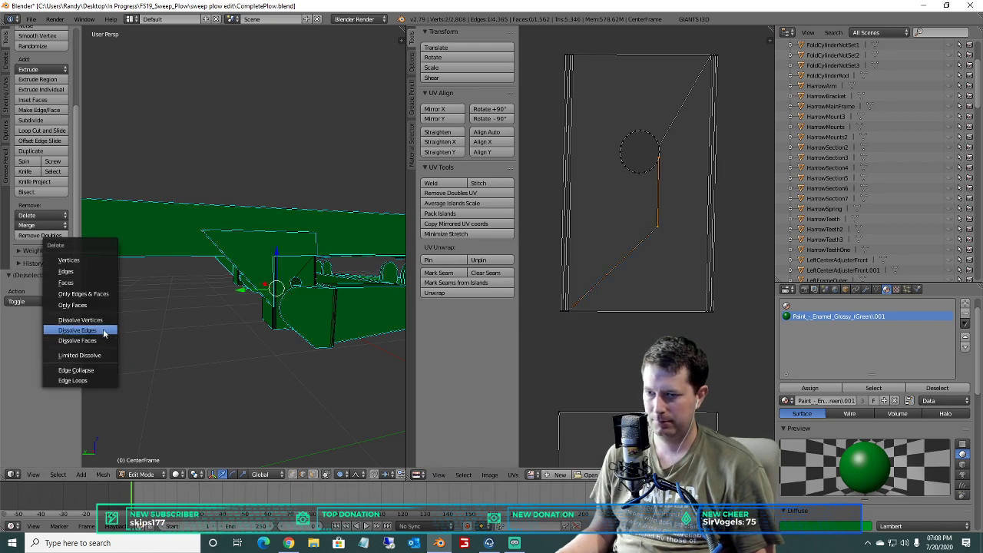
left_click(105, 332)
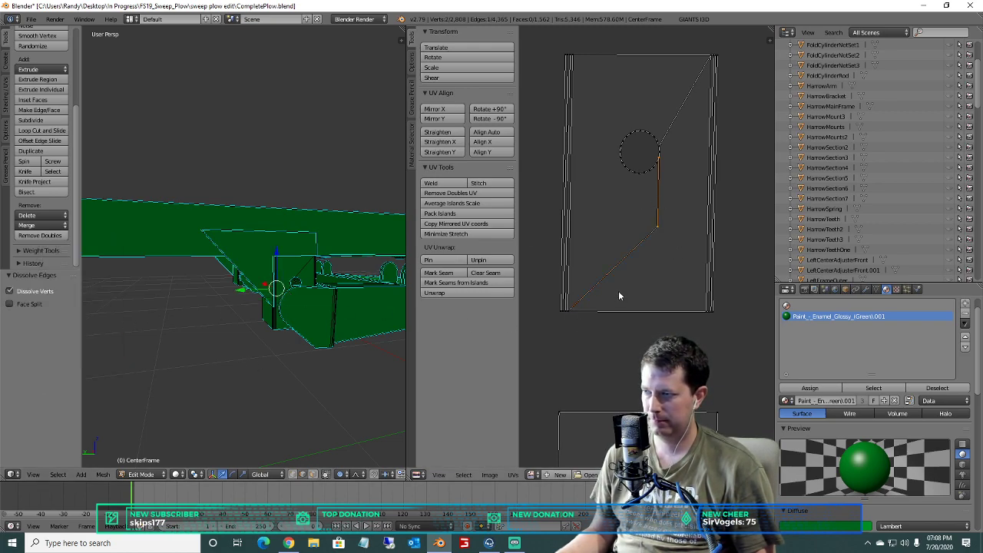
key("a")
Find another rectangular one-hole UV island, select its hole to locate it on the frame, and deselect it.
scroll(618, 304, "down", 6)
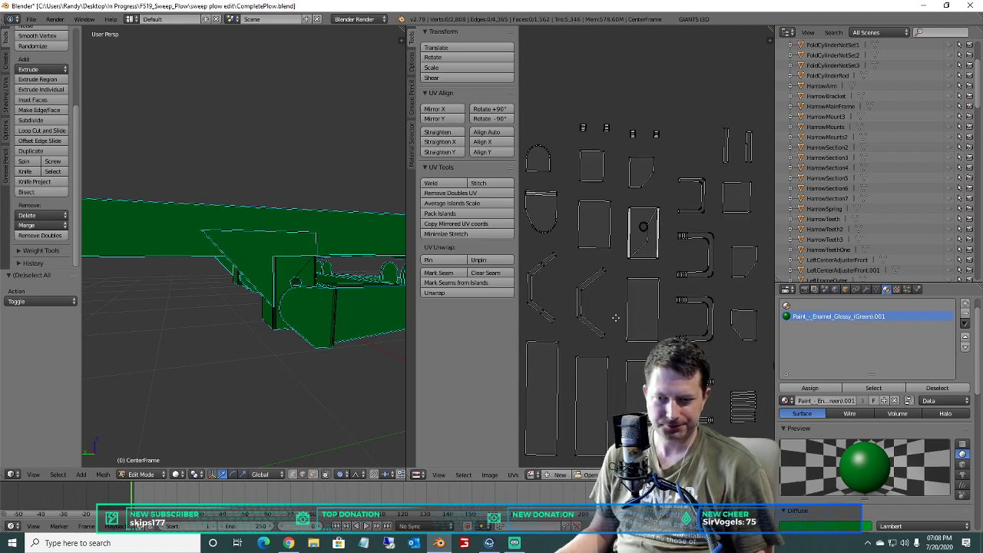
middle_click_drag(615, 317, 517, 232)
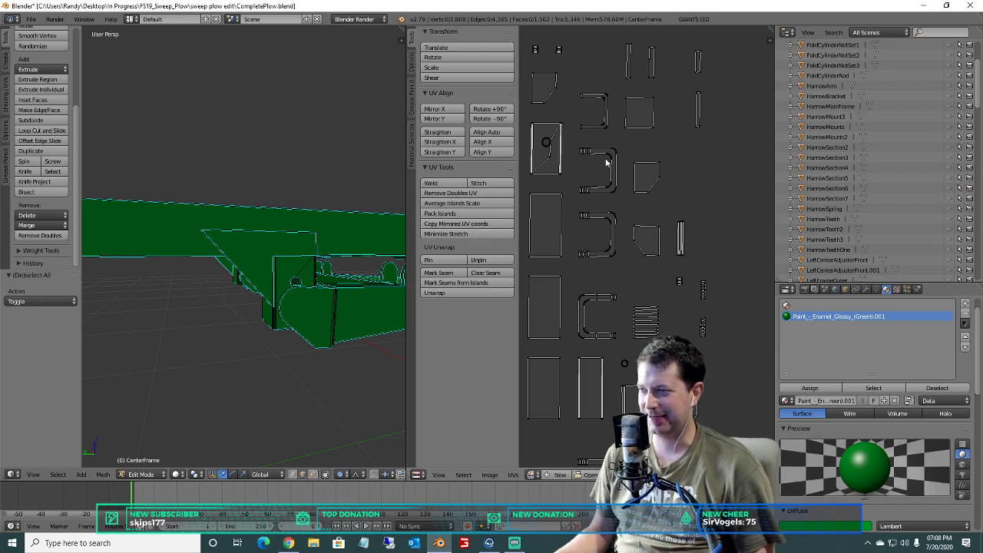
middle_click_drag(636, 126, 673, 189)
scroll(652, 254, "down", 2)
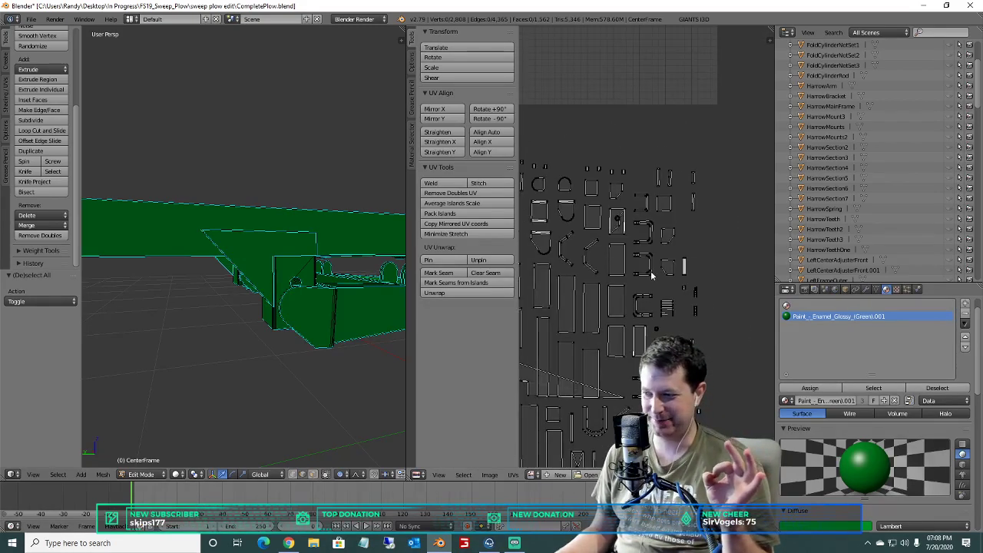
middle_click_drag(643, 307, 628, 156)
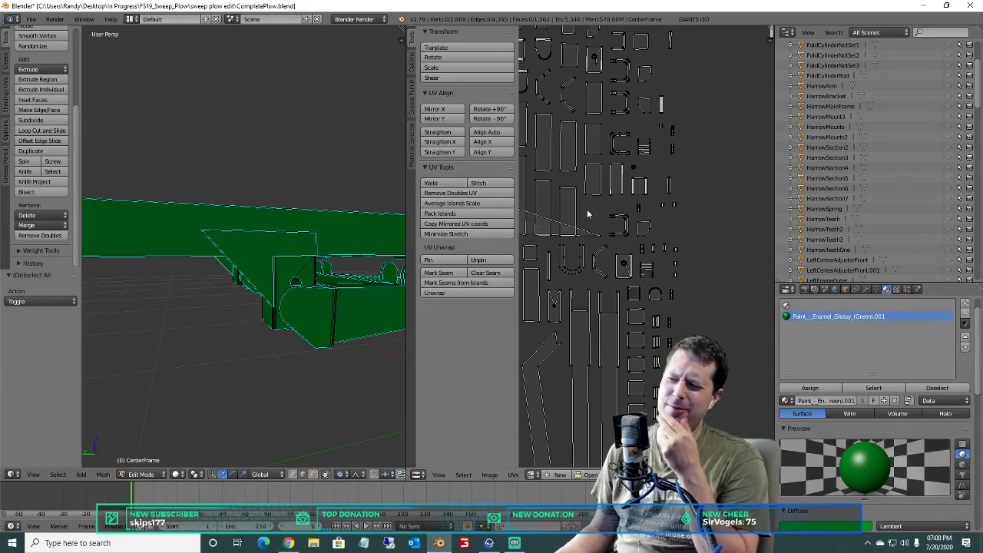
scroll(623, 322, "up", 5)
middle_click_drag(596, 314, 616, 294)
key("b")
left_click_drag(565, 274, 593, 303)
scroll(294, 295, "up", 3)
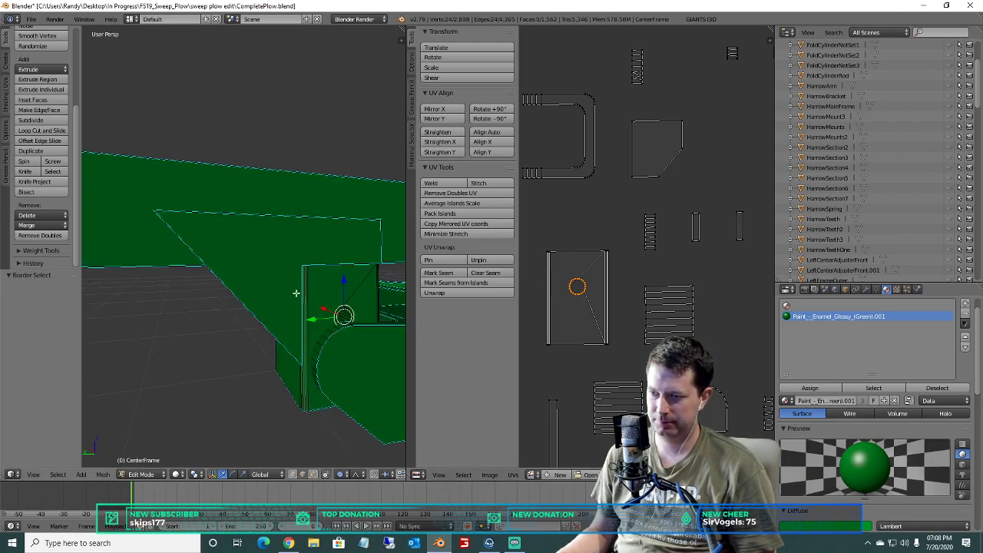
key("a")
Select the three holes of a rounded plate's UV island, examine the matching plate at the hitch end of the frame, and deselect them.
scroll(639, 286, "down", 3)
middle_click_drag(632, 321, 592, 26)
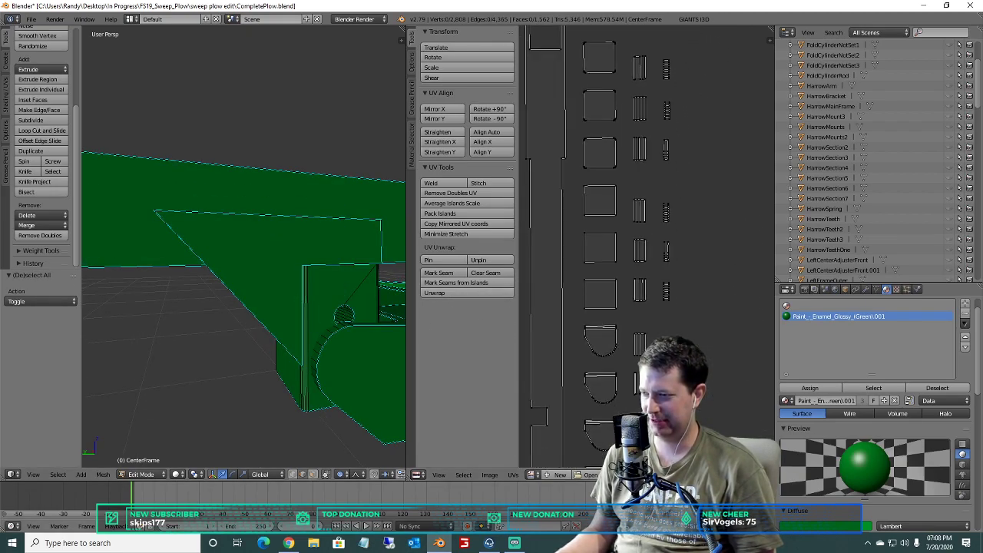
scroll(694, 279, "down", 4)
middle_click_drag(625, 279, 680, 207)
scroll(689, 219, "up", 4)
middle_click_drag(657, 261, 619, 191)
scroll(619, 191, "up", 5)
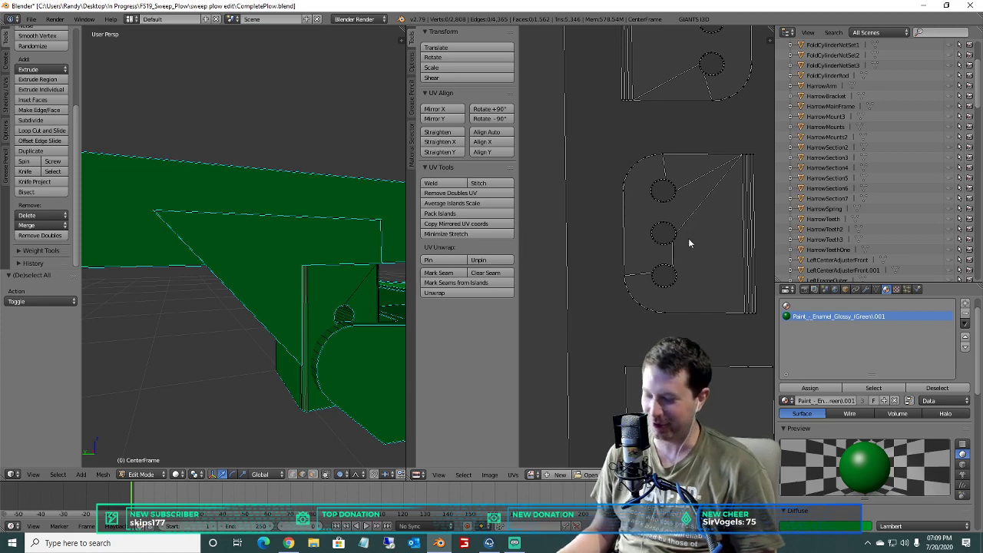
left_click_drag(678, 288, 638, 172)
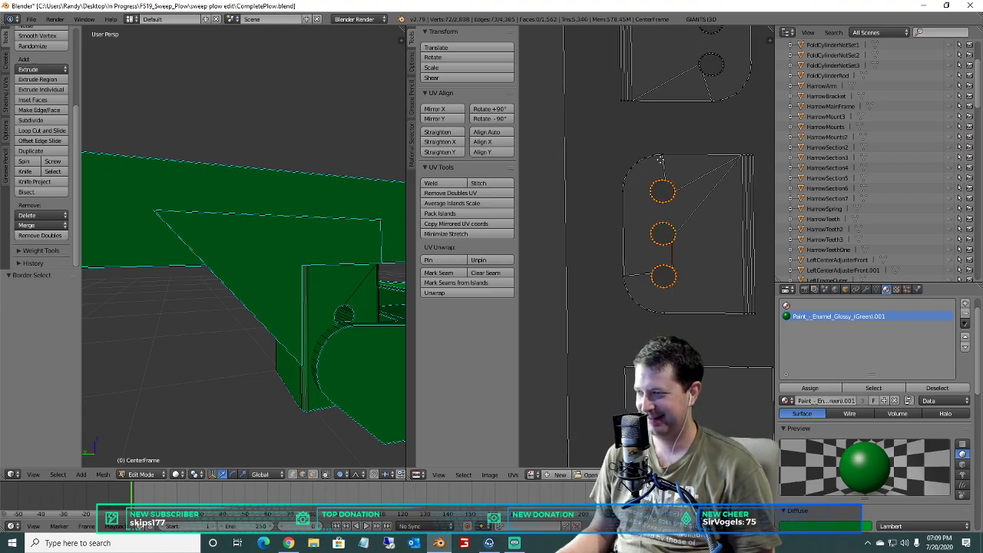
middle_click_drag(660, 159, 653, 200)
scroll(311, 363, "down", 6)
mouse_move(271, 310)
middle_mouse_down()
mouse_move(338, 336)
mouse_move(281, 334)
mouse_move(241, 287)
mouse_move(278, 294)
middle_mouse_up()
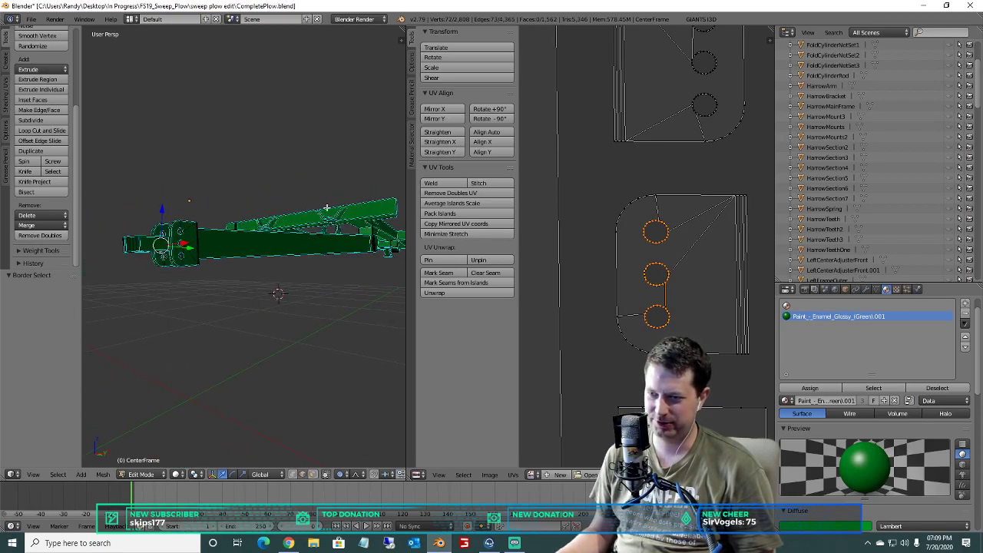
middle_click_drag(324, 209, 297, 218)
key("a")
middle_click_drag(229, 251, 229, 314)
scroll(230, 315, "down", 2)
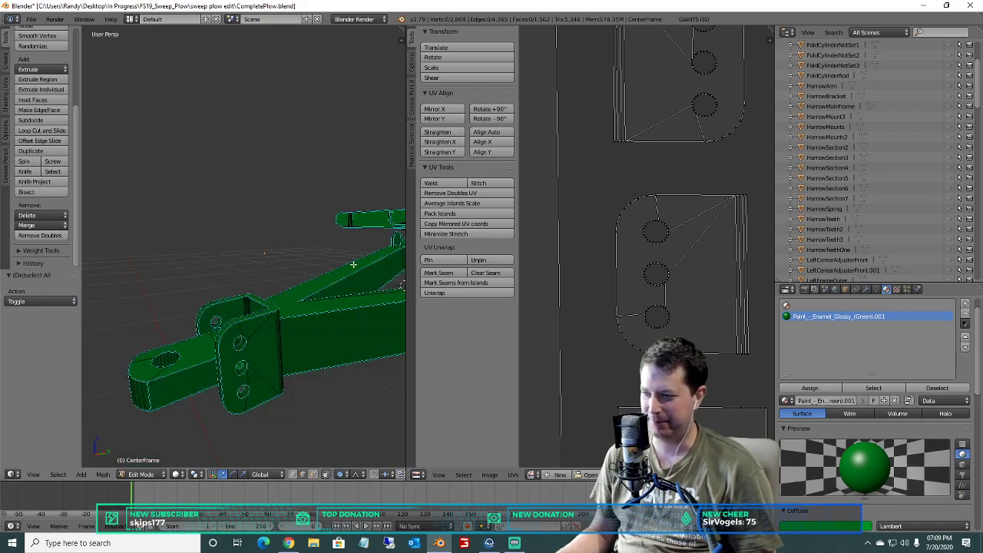
Select the small hole in the narrow rectangular UV island with V-shaped edges, examine the matching area of the frame, and deselect it.
scroll(354, 264, "down", 3)
scroll(652, 209, "down", 2)
middle_click_drag(665, 197, 569, 281)
scroll(569, 281, "down", 3)
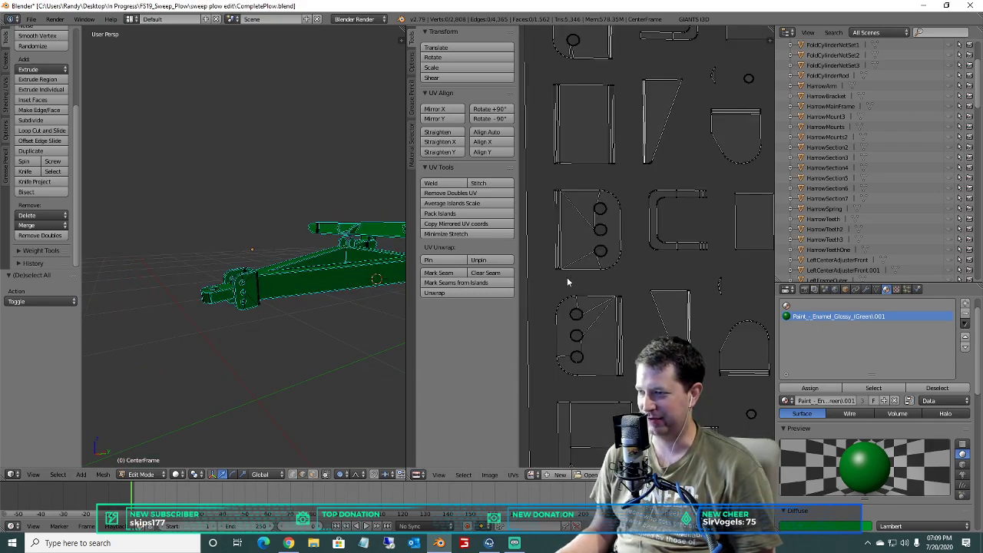
middle_click_drag(639, 274, 552, 387)
middle_click_drag(599, 240, 650, 198)
scroll(691, 179, "down", 5)
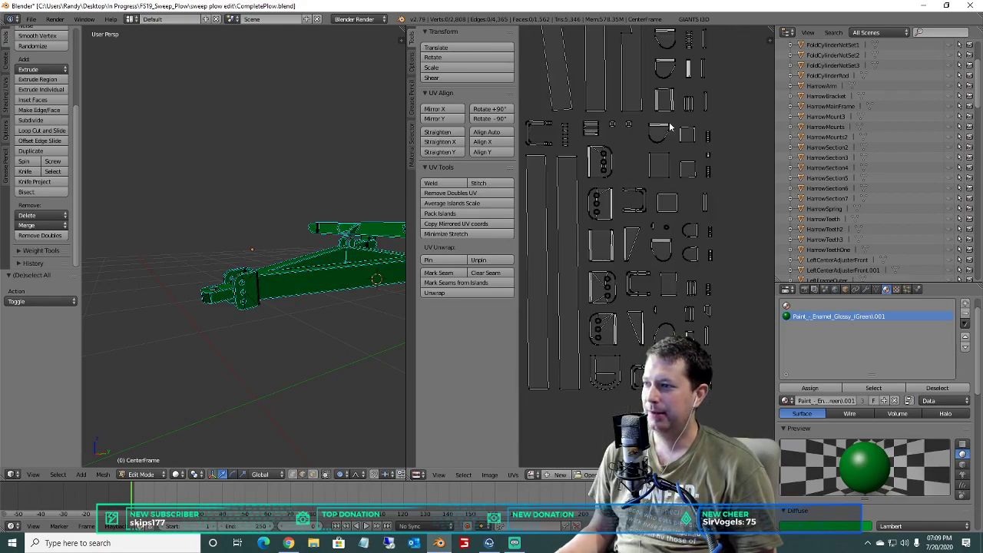
scroll(694, 179, "up", 8)
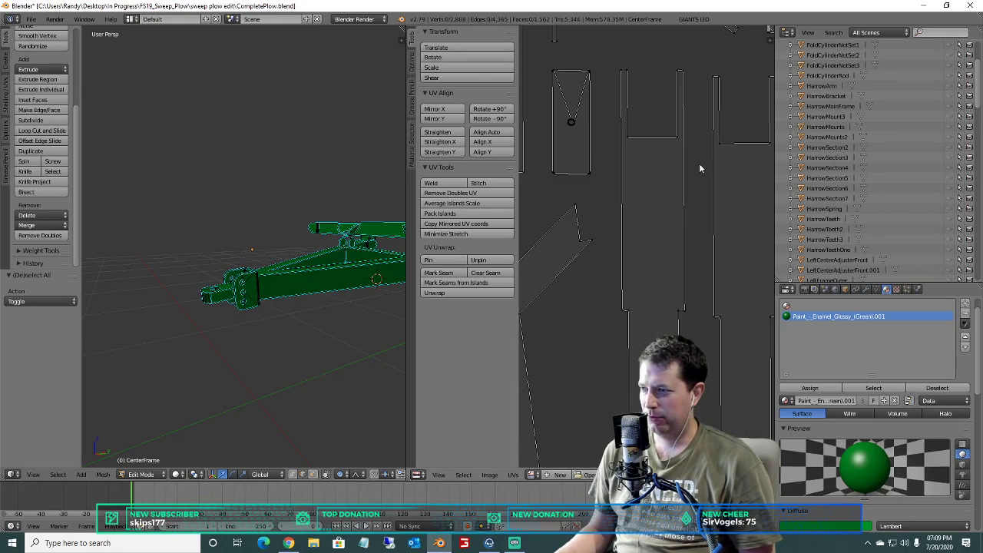
key("b")
left_click_drag(628, 196, 647, 236)
middle_click_drag(327, 254, 276, 145)
scroll(283, 146, "down", 8)
middle_click_drag(227, 286, 222, 247)
scroll(218, 243, "up", 6)
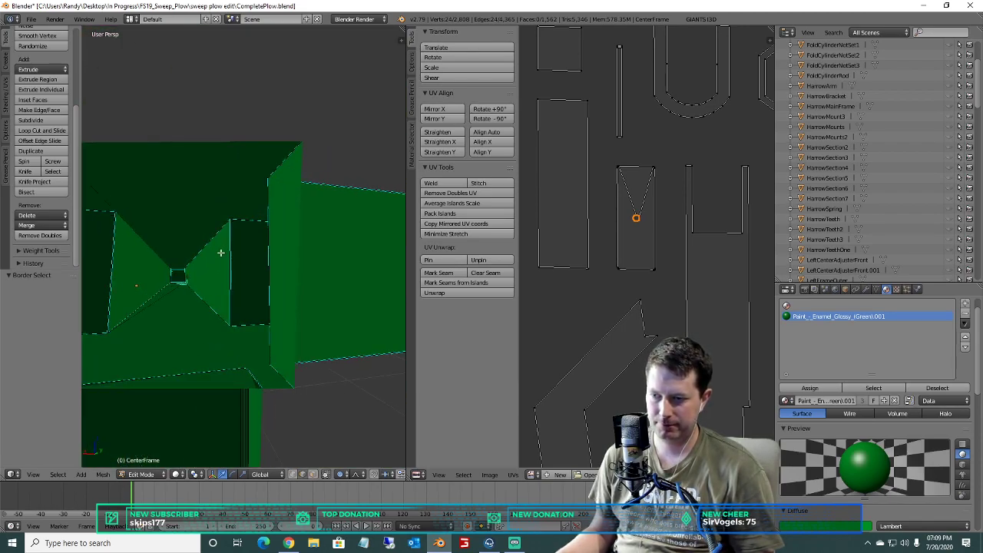
key("a")
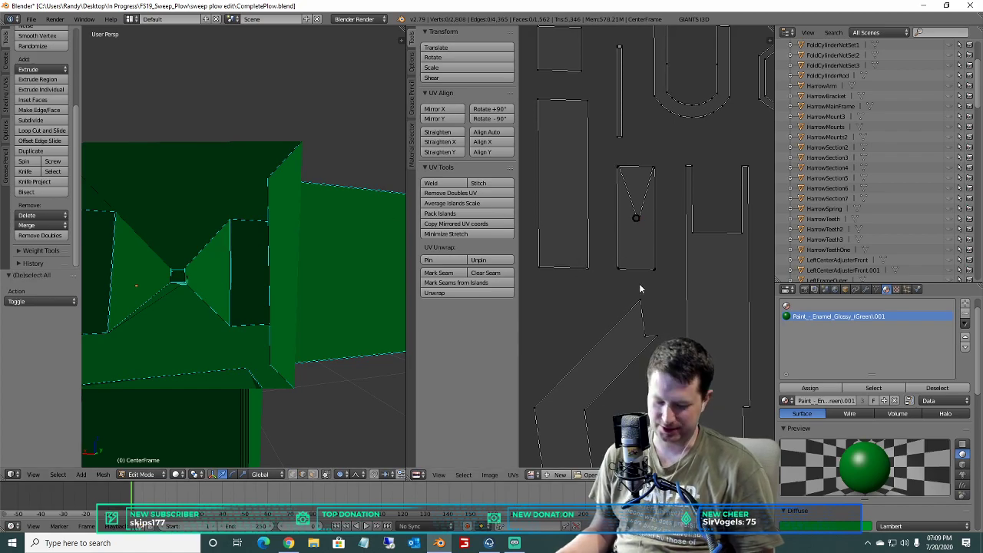
Select the whole narrow rectangular UV island with the small hole and V-shaped edges, and delete its faces.
left_click_drag(666, 282, 598, 146)
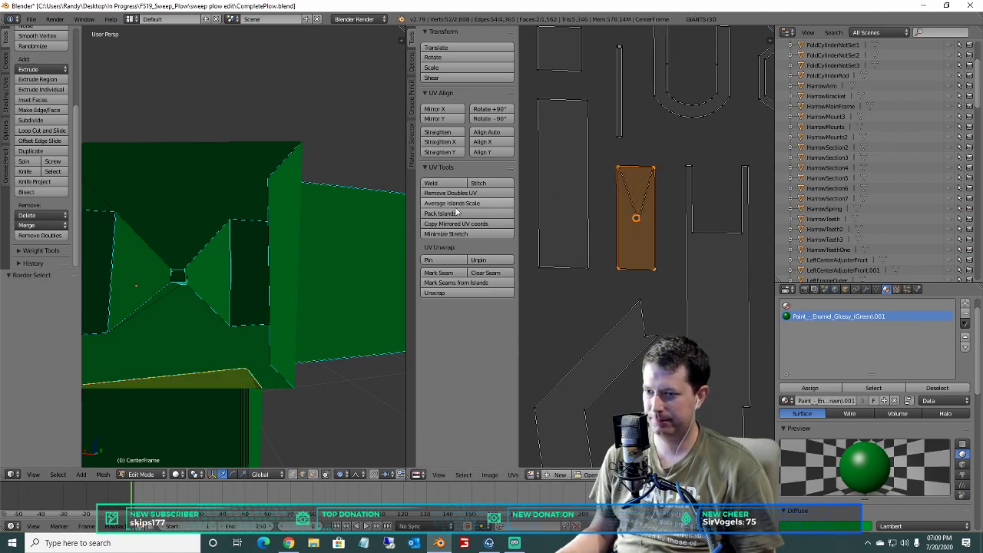
scroll(305, 247, "down", 5)
scroll(306, 246, "down", 1)
scroll(297, 248, "up", 1)
scroll(254, 269, "up", 3)
middle_click_drag(254, 270, 261, 259, "shift")
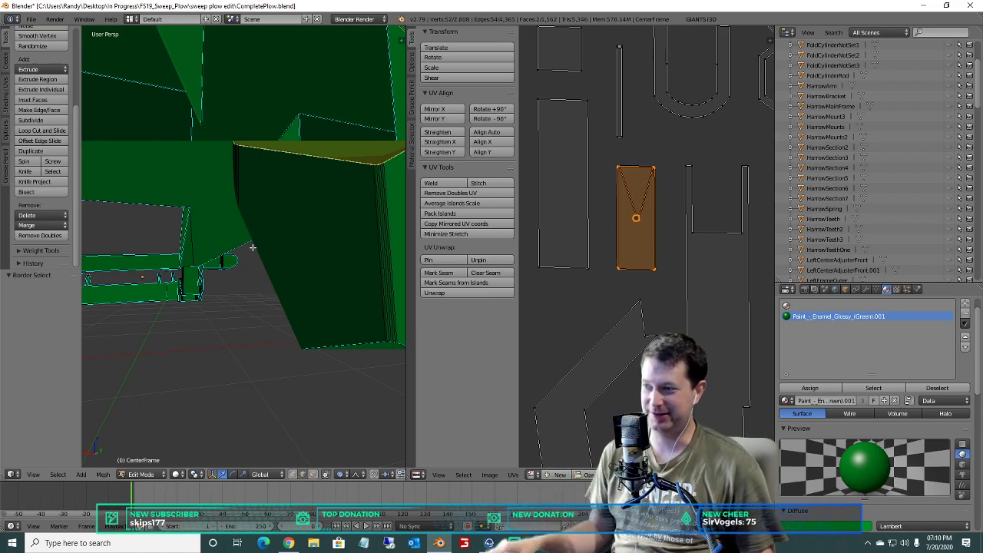
key("x")
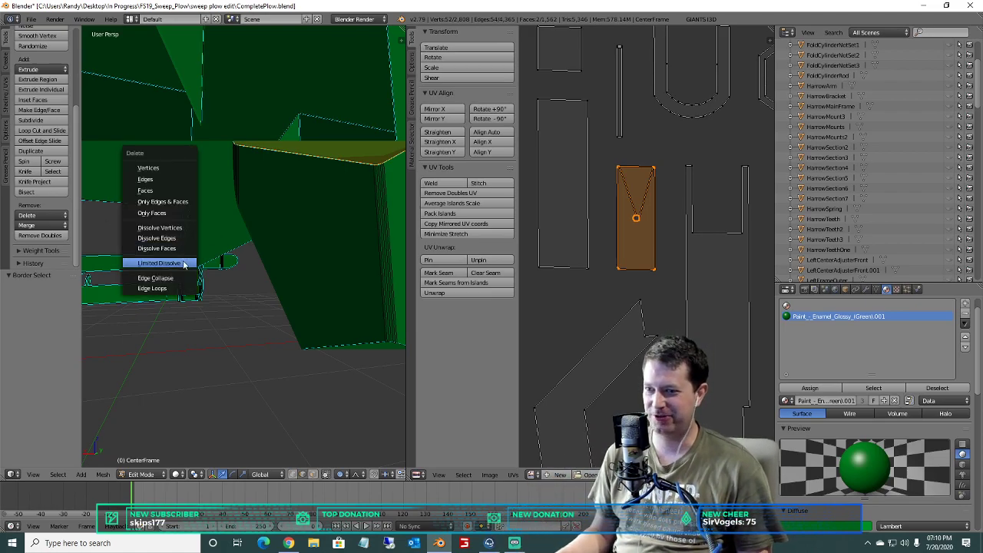
left_click(150, 190)
Survey the UV layout, including the scattered islands beside the main group, for islands that still contain holes.
scroll(661, 135, "down", 4)
scroll(651, 129, "down", 2)
scroll(665, 134, "up", 3)
middle_click_drag(674, 87, 633, 293, "shift")
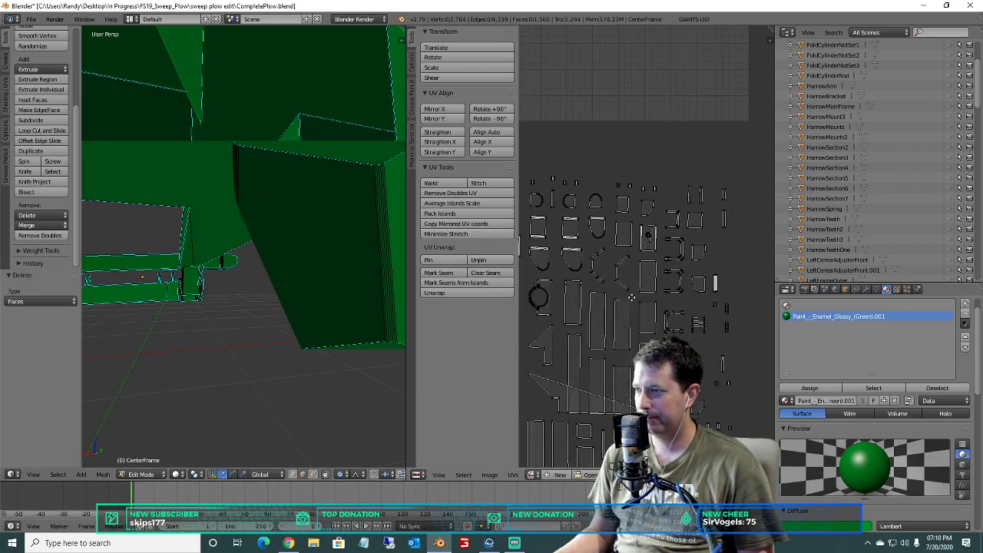
scroll(633, 293, "up", 3)
middle_click_drag(730, 281, 683, 112)
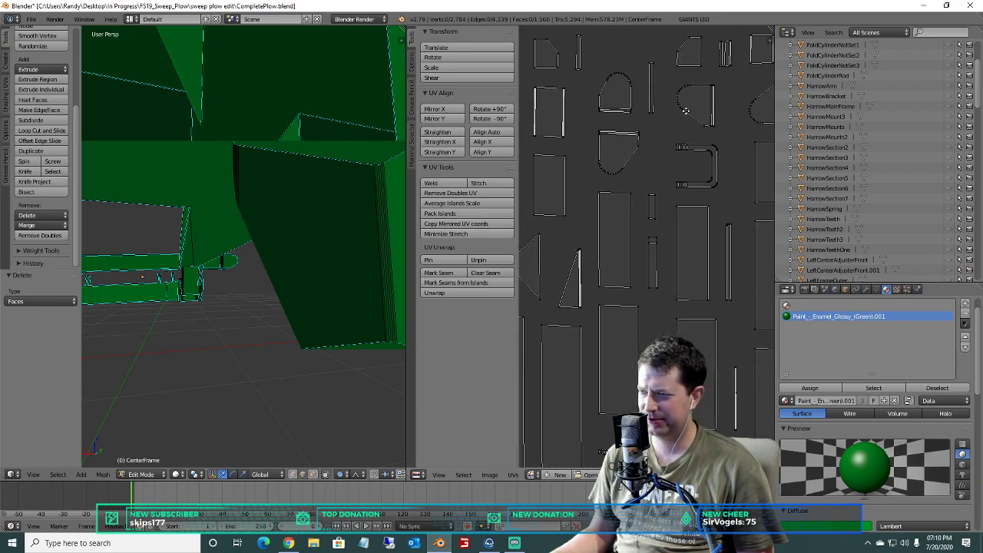
scroll(622, 173, "down", 2)
middle_click_drag(696, 239, 610, 430)
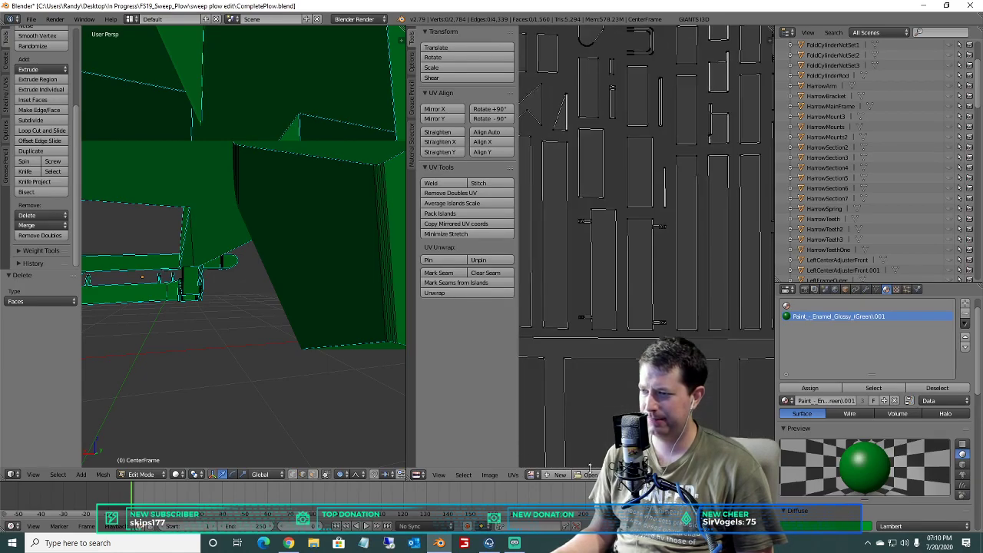
scroll(599, 491, "down", 2)
scroll(607, 244, "down", 4)
middle_click_drag(623, 239, 748, 78)
scroll(747, 77, "down", 6)
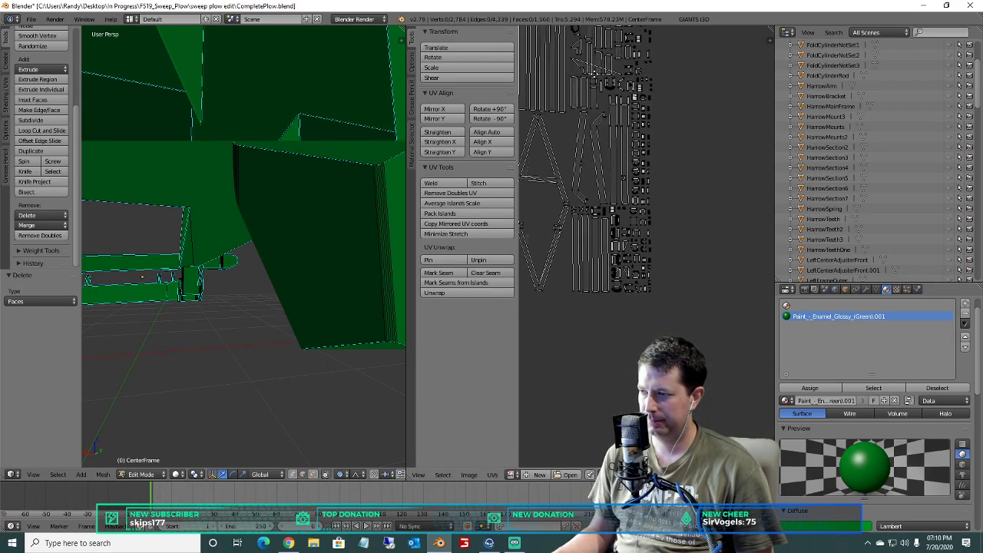
scroll(604, 228, "up", 6)
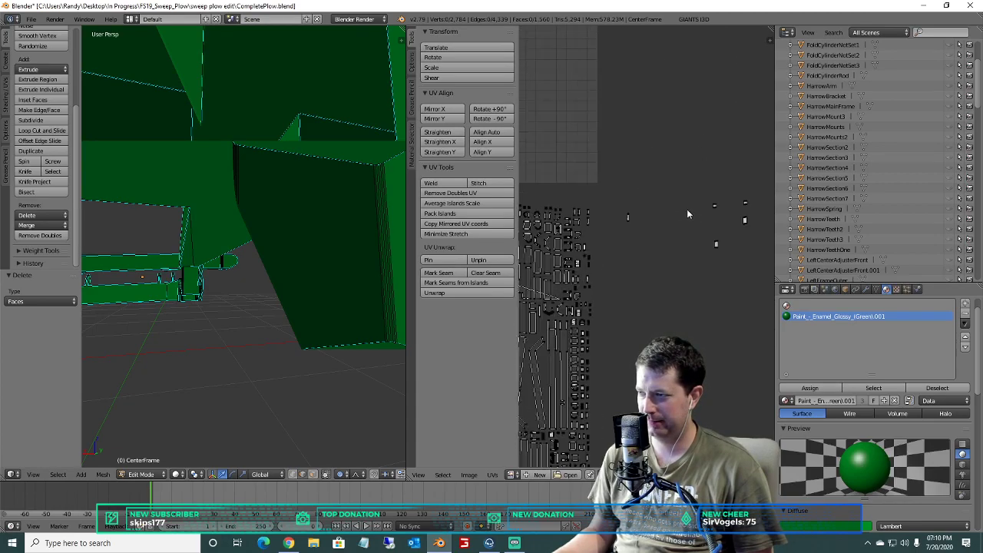
middle_click_drag(561, 250, 651, 95)
scroll(650, 95, "up", 4)
scroll(623, 69, "down", 2)
scroll(656, 89, "up", 2)
scroll(652, 93, "down", 1)
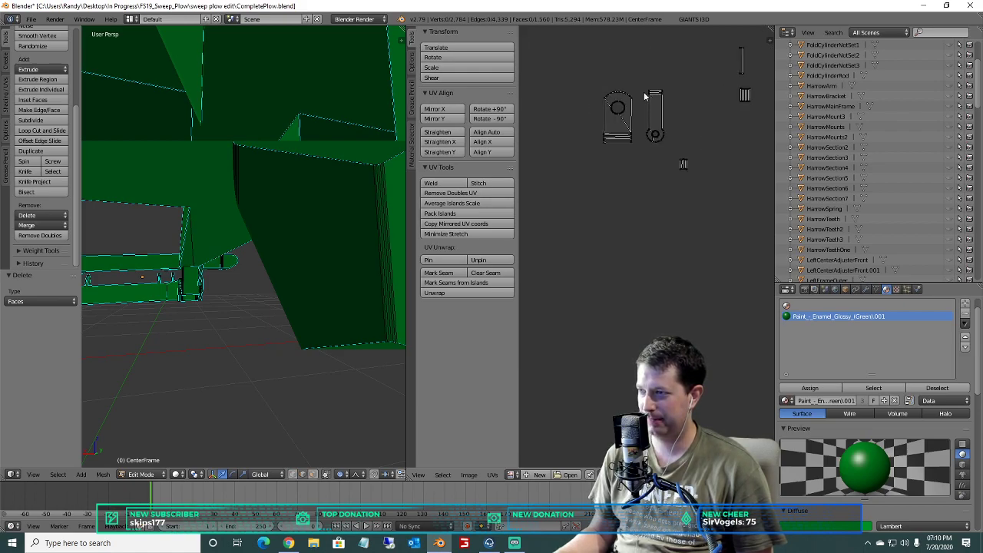
Check the outlying UV islands and the full CenterFrame UV layout for anything still to clean up.
scroll(611, 119, "down", 3)
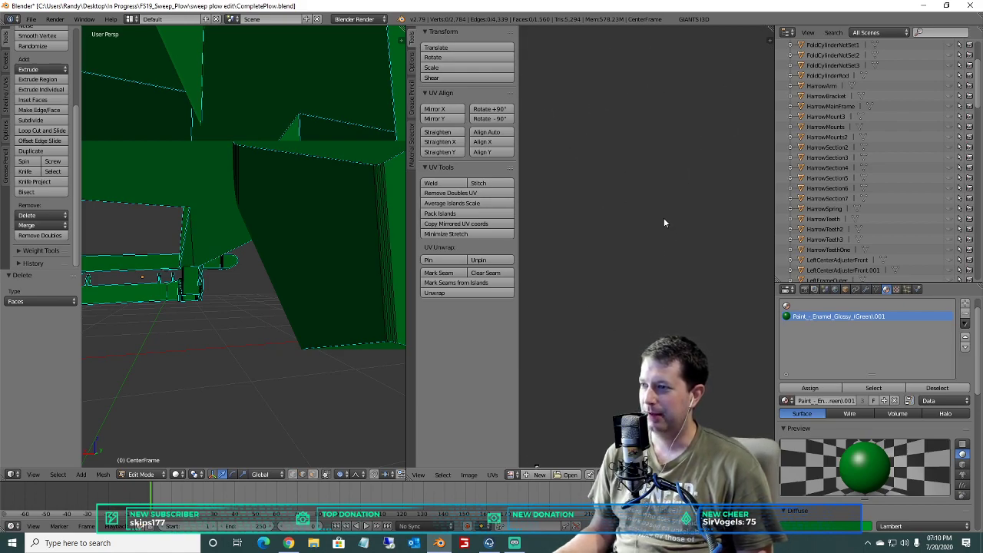
scroll(632, 176, "down", 2)
scroll(606, 177, "up", 4)
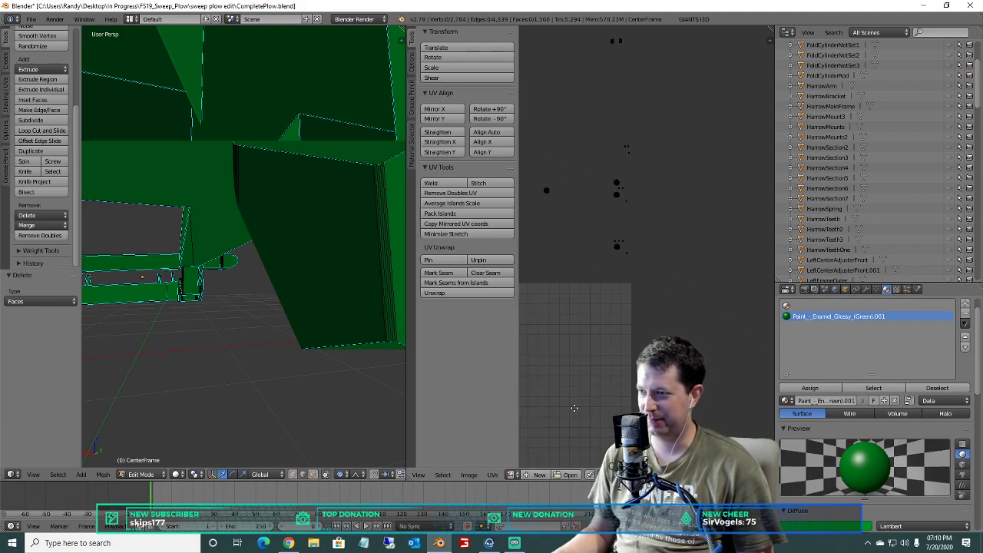
scroll(577, 125, "down", 2)
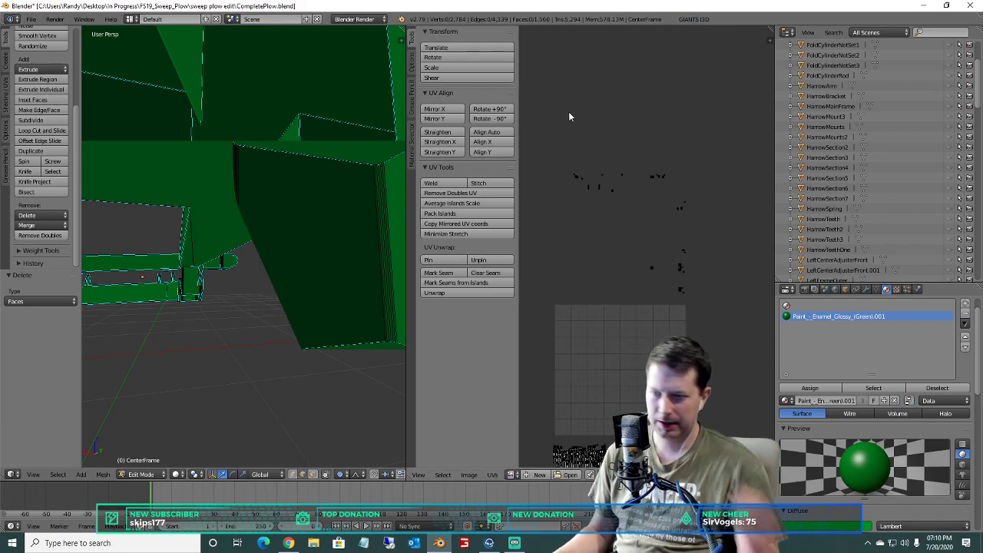
scroll(596, 136, "down", 1)
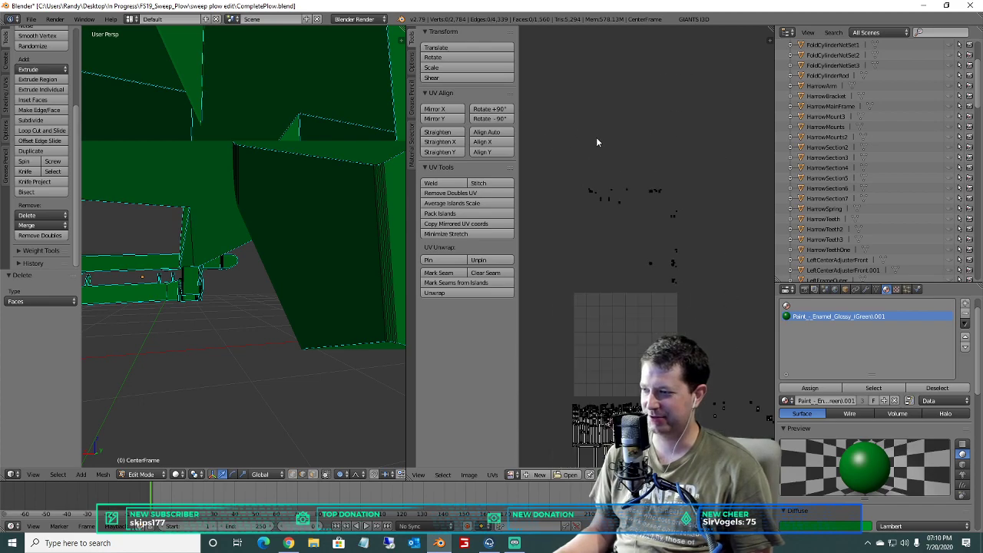
scroll(596, 138, "down", 1)
middle_click_drag(548, 285, 521, 174)
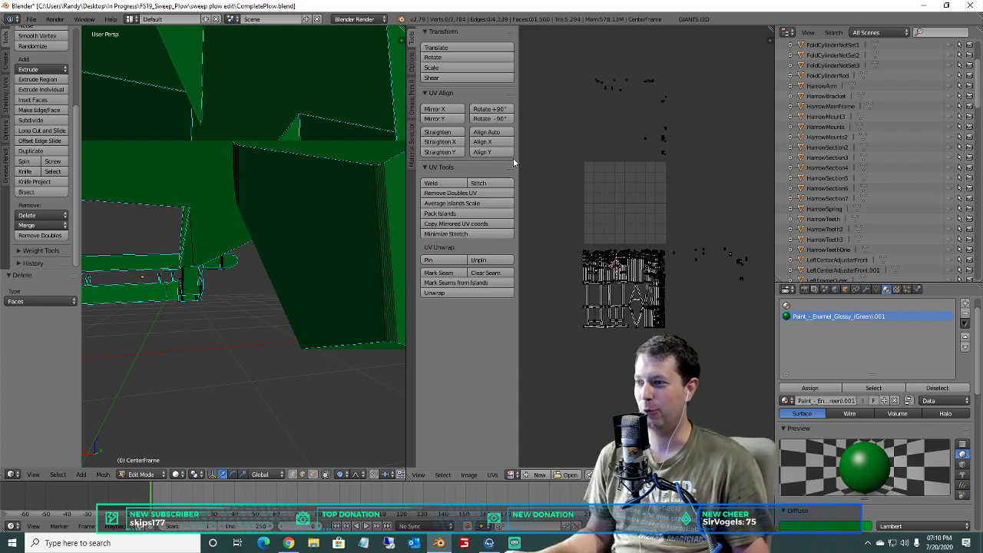
Examine the whole CenterFrame mesh from several sides, including close up around its beams and plates.
middle_click_drag(323, 165, 355, 134)
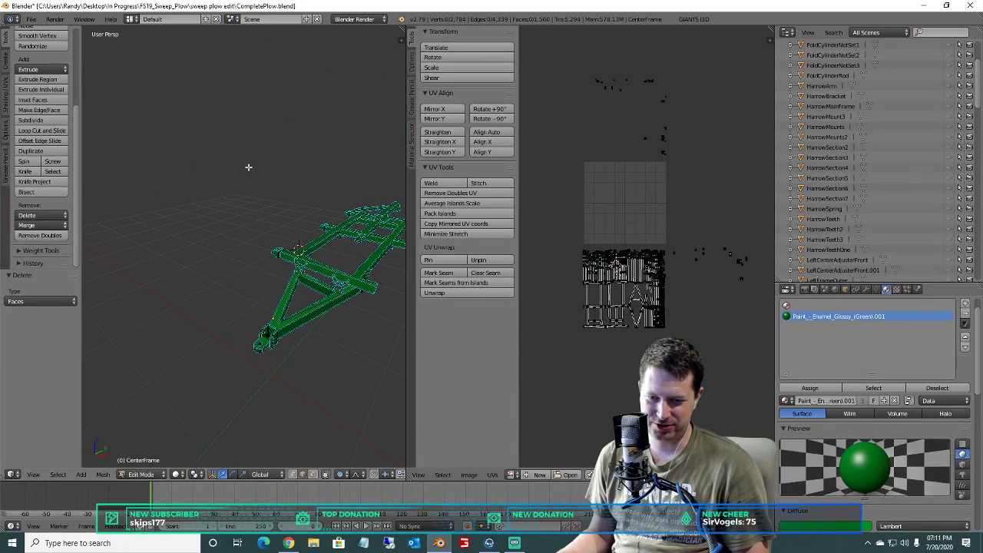
middle_click_drag(257, 167, 184, 164)
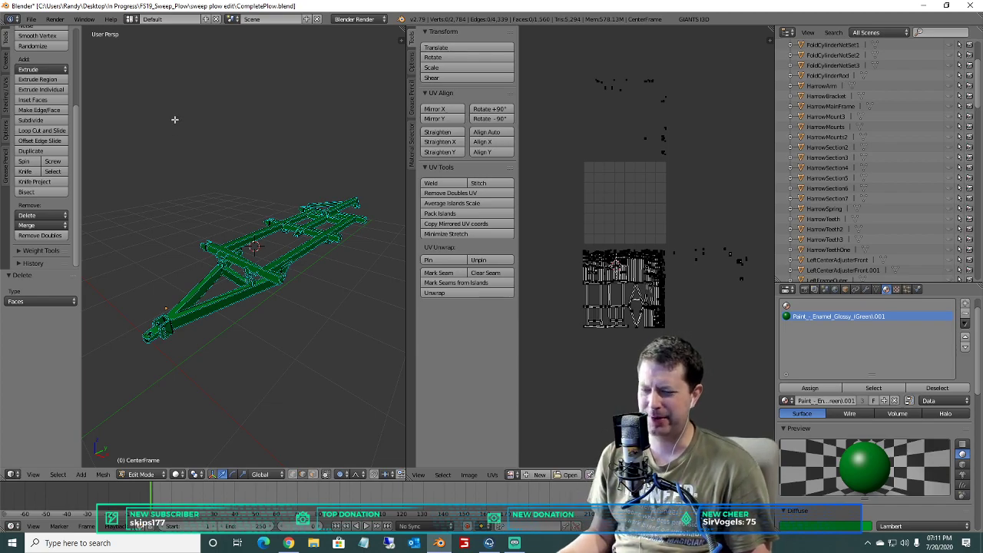
scroll(175, 119, "up", 4)
middle_click_drag(184, 127, 248, 92)
middle_click_drag(202, 234, 362, 263)
scroll(303, 240, "up", 5)
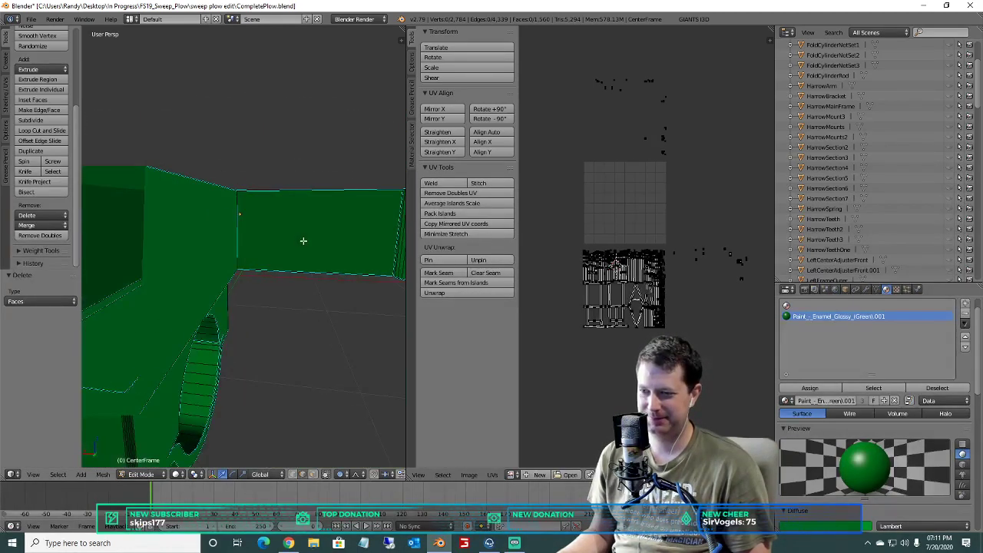
scroll(307, 239, "down", 10)
scroll(295, 254, "up", 2)
middle_click_drag(294, 254, 246, 264)
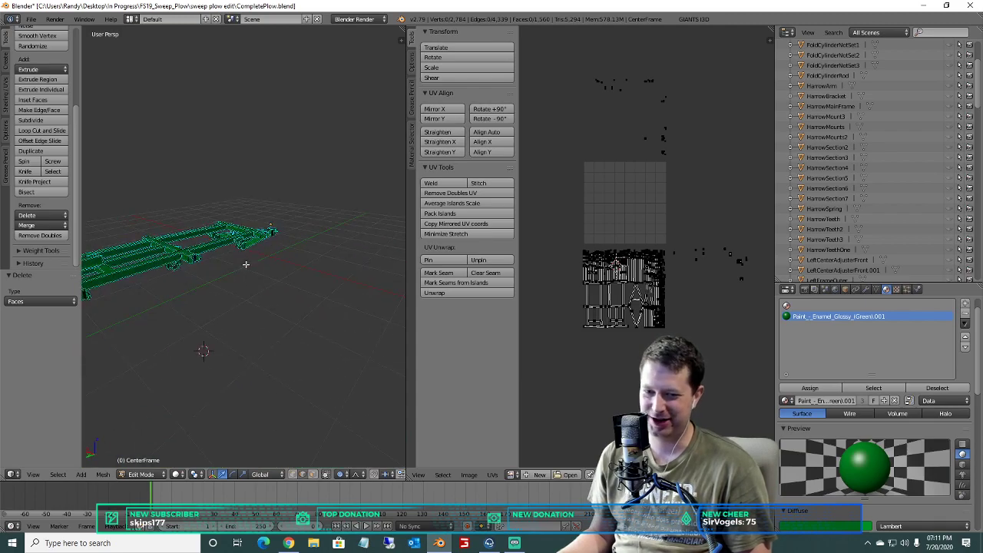
middle_click_drag(213, 232, 243, 235)
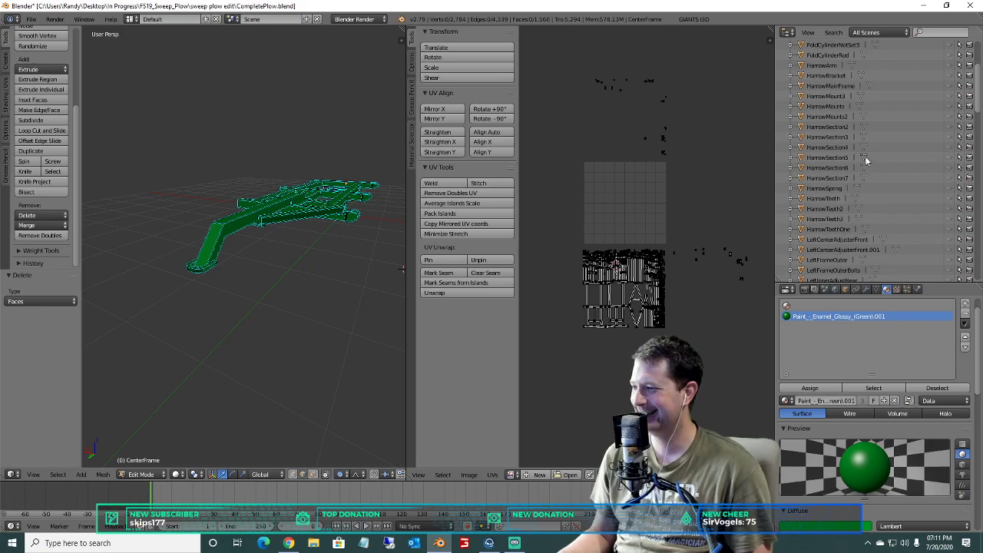
Select the CenterFrameBolts object, make it visible, and enter Edit Mode on it.
scroll(815, 147, "up", 4)
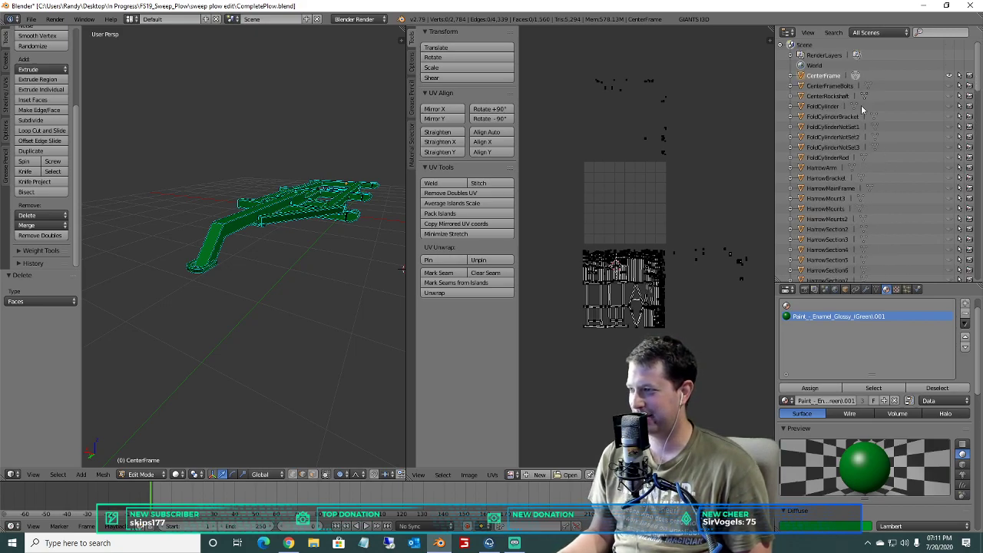
left_click(831, 86)
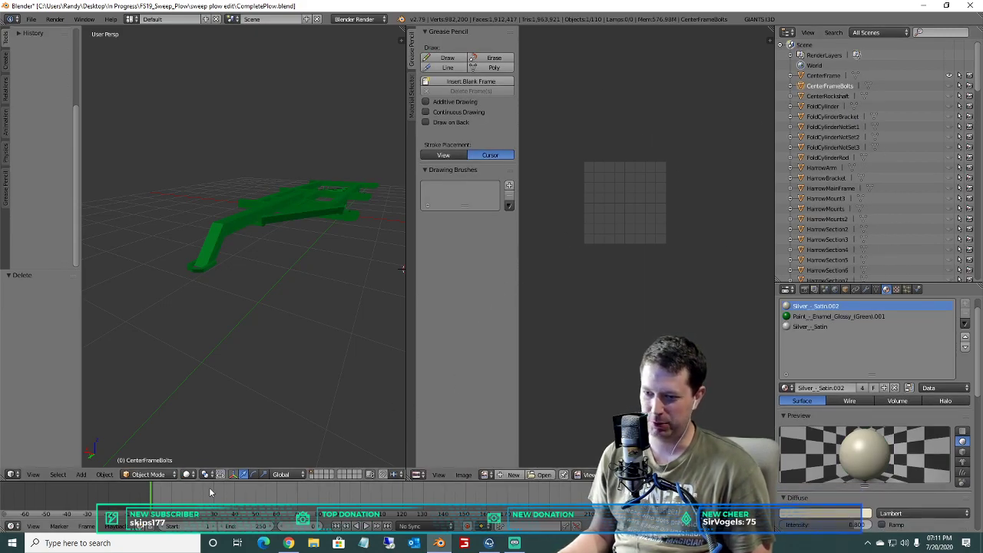
left_click(950, 86)
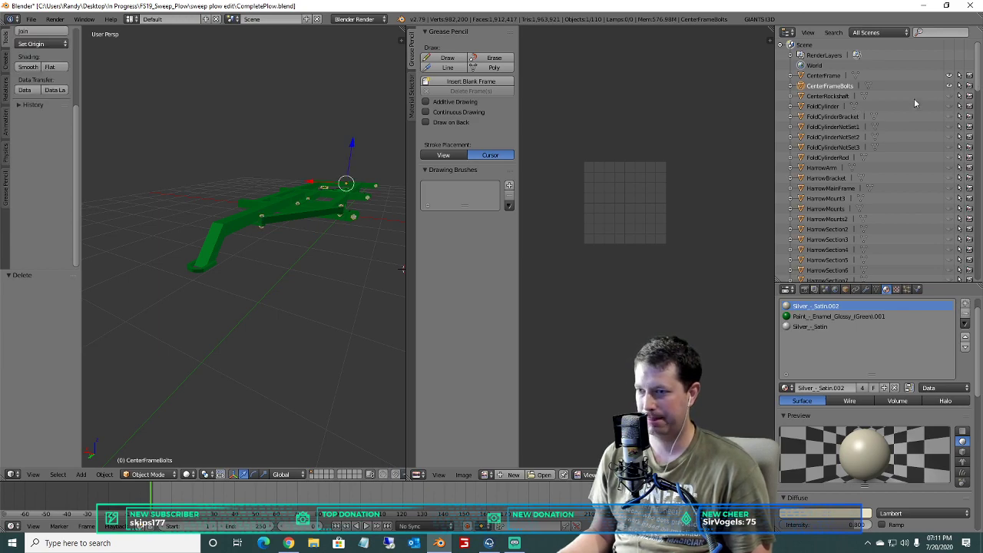
scroll(276, 154, "up", 3)
middle_click_drag(272, 166, 236, 289, "shift")
left_click(149, 474)
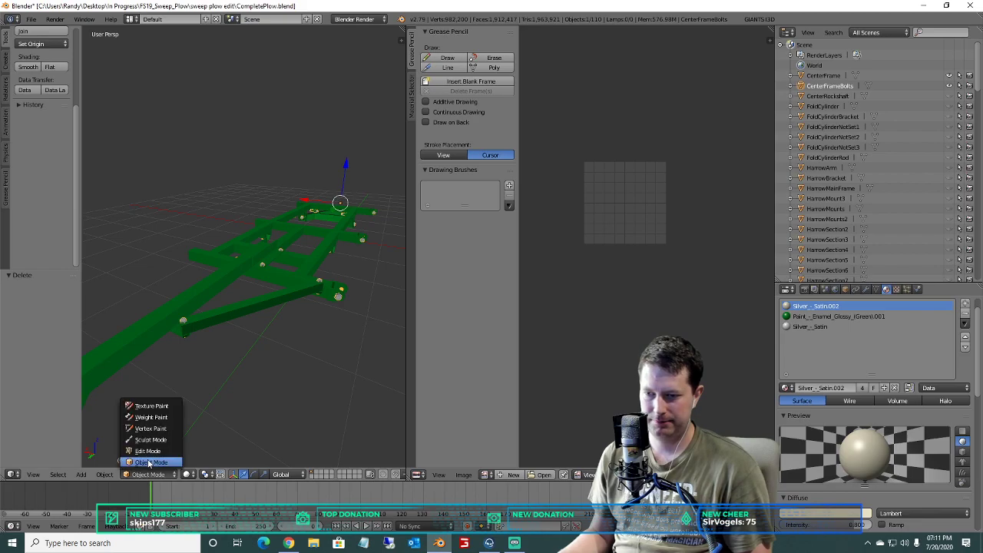
left_click(150, 454)
Unwrap the whole bolts mesh with Smart UV Project, using an angle limit of 66 and an island margin of 0.03.
scroll(678, 222, "down", 6)
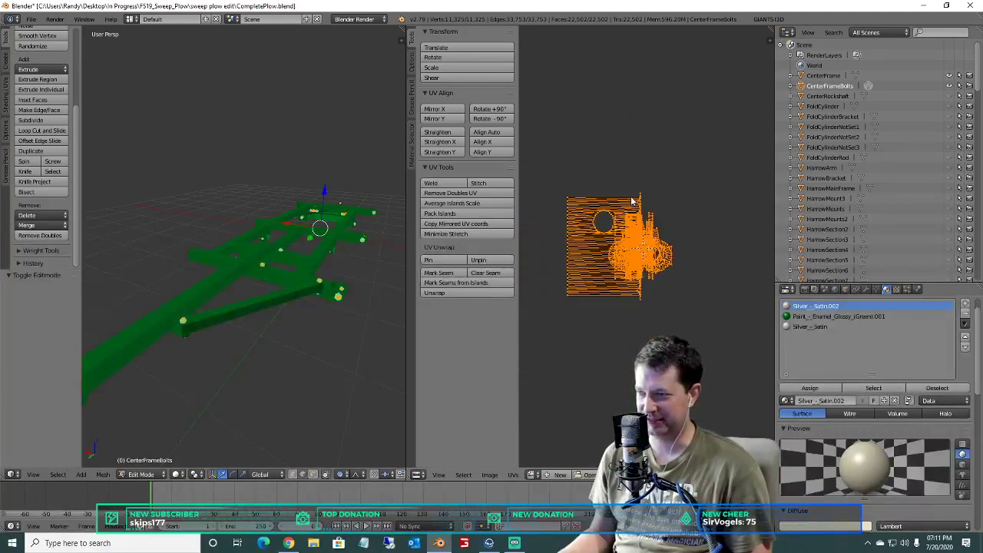
key("u")
left_click(274, 375)
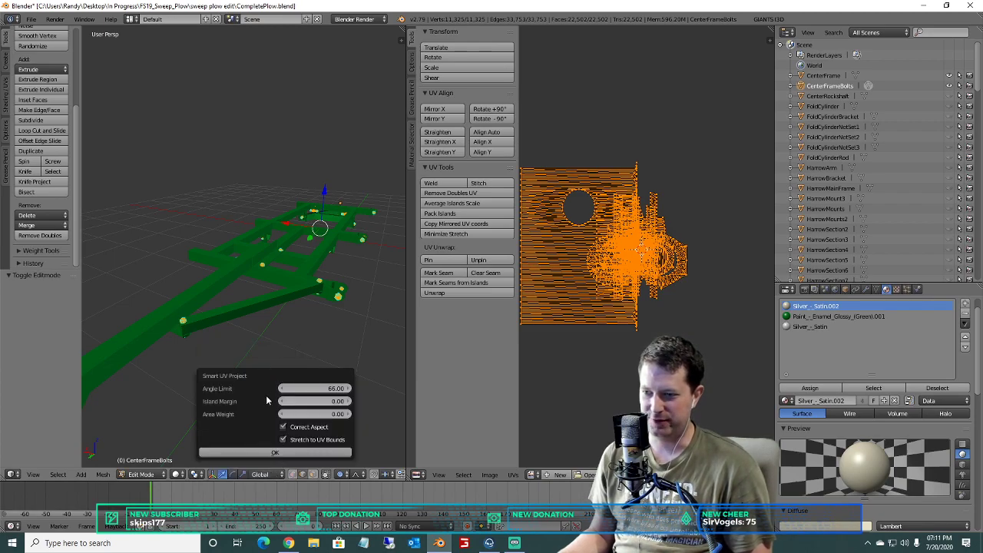
left_click(326, 453)
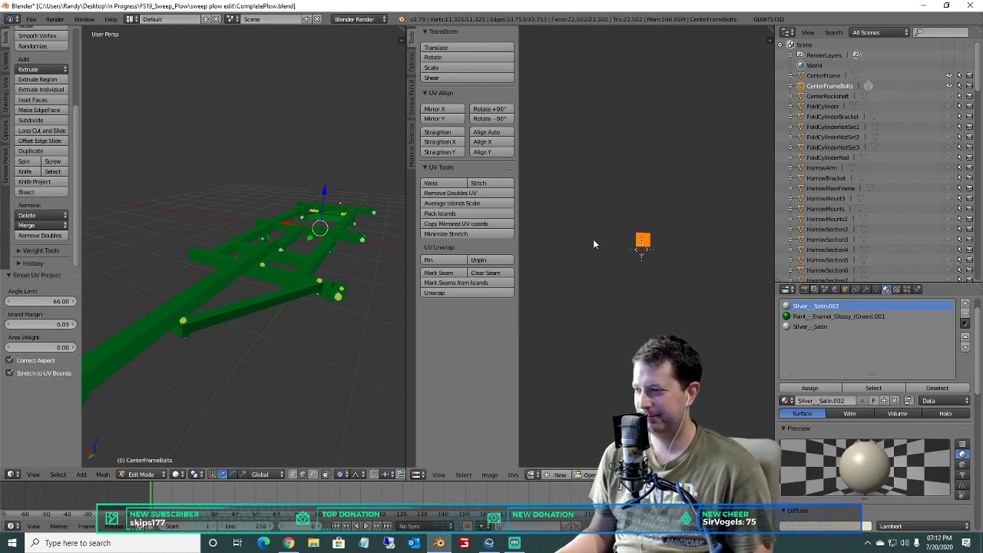
Inspect the bolts' UV islands and simplify the entire bolts mesh with a Limited Dissolve at a maximum angle of 5°.
scroll(638, 201, "up", 8)
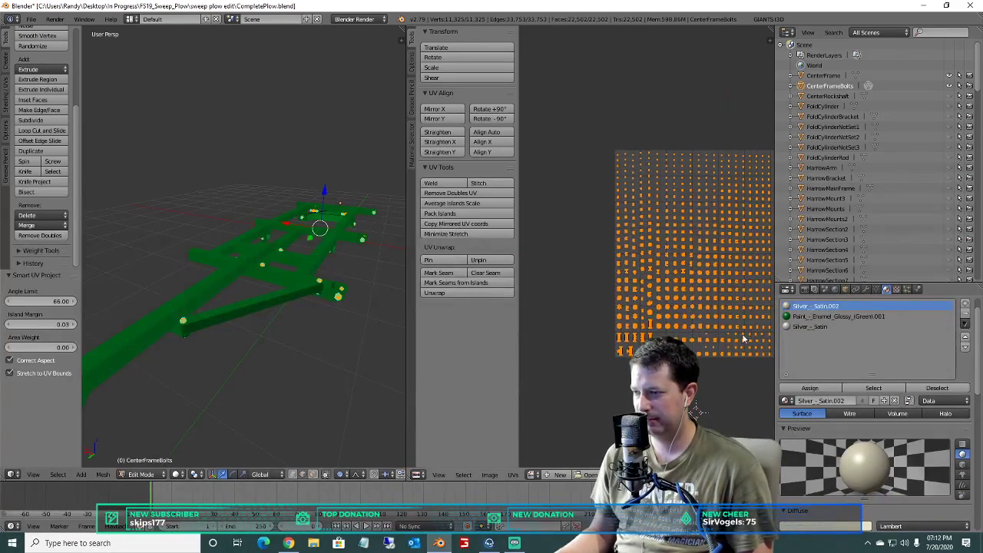
scroll(632, 331, "up", 4)
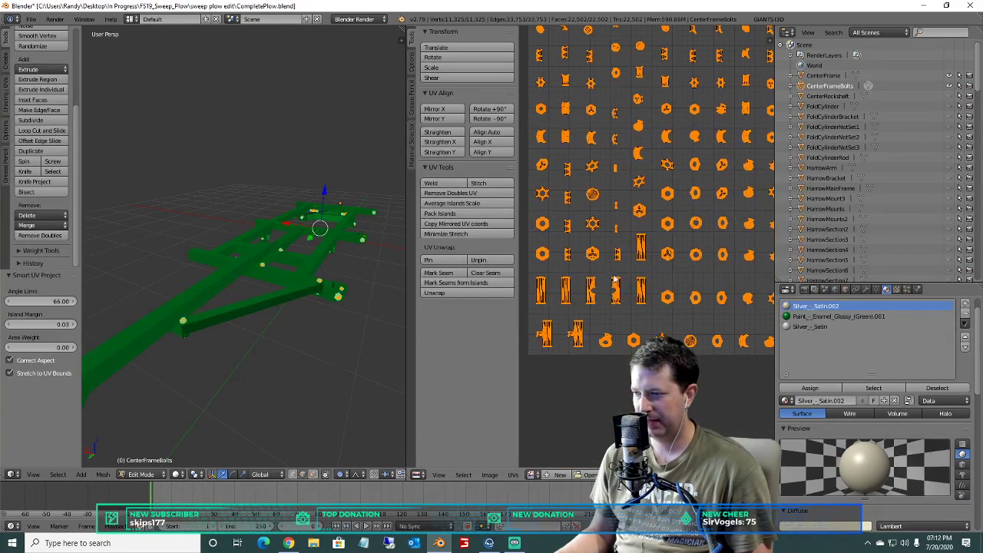
scroll(632, 330, "up", 2)
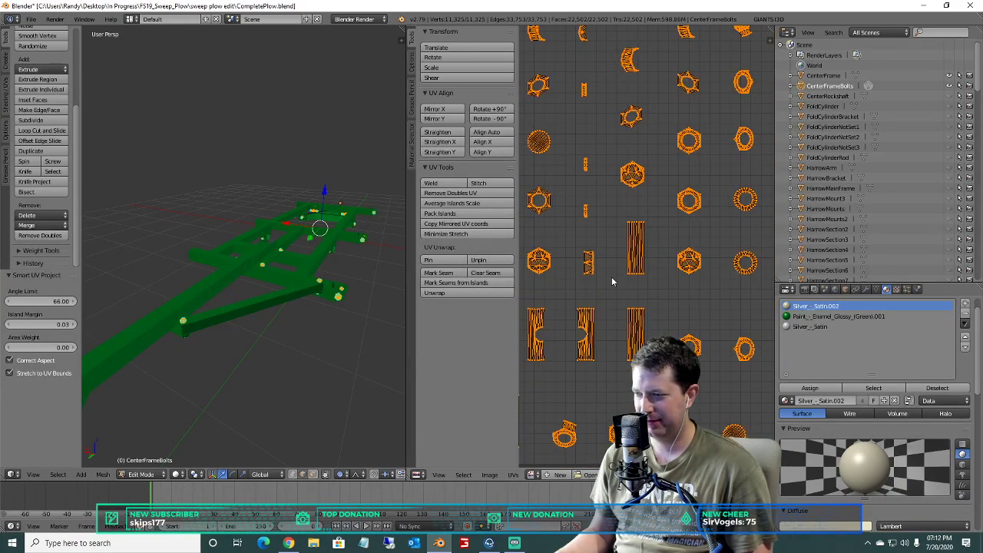
scroll(623, 223, "down", 5)
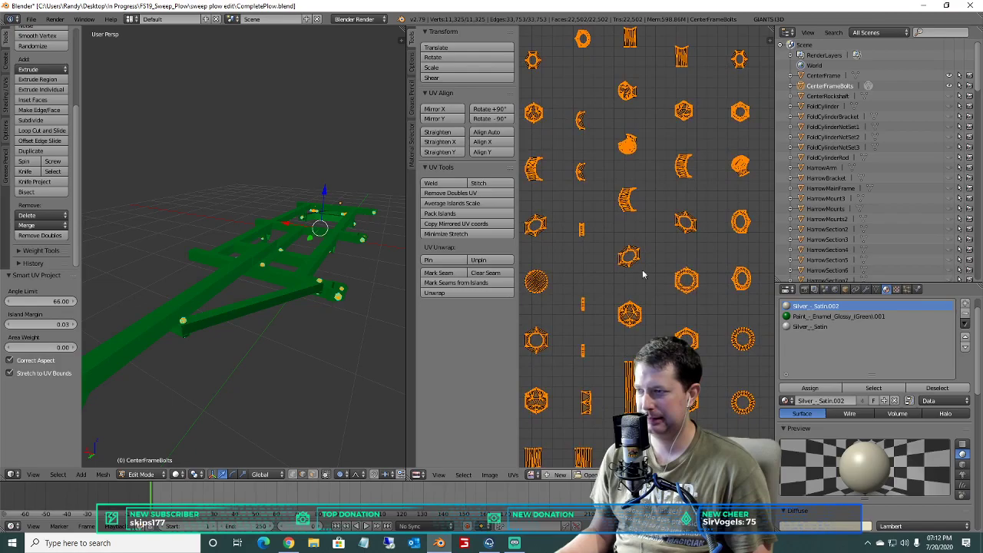
scroll(677, 112, "down", 4)
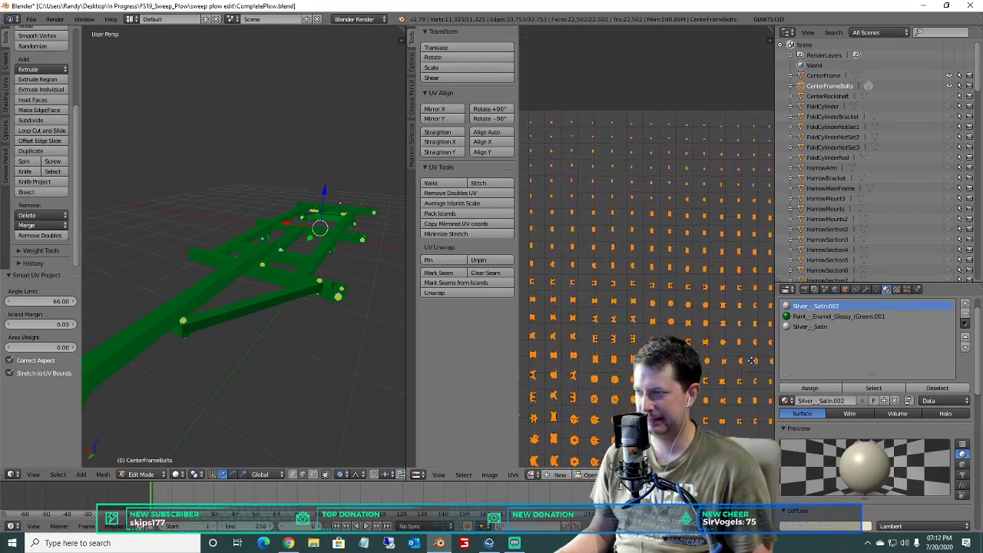
scroll(636, 159, "up", 4)
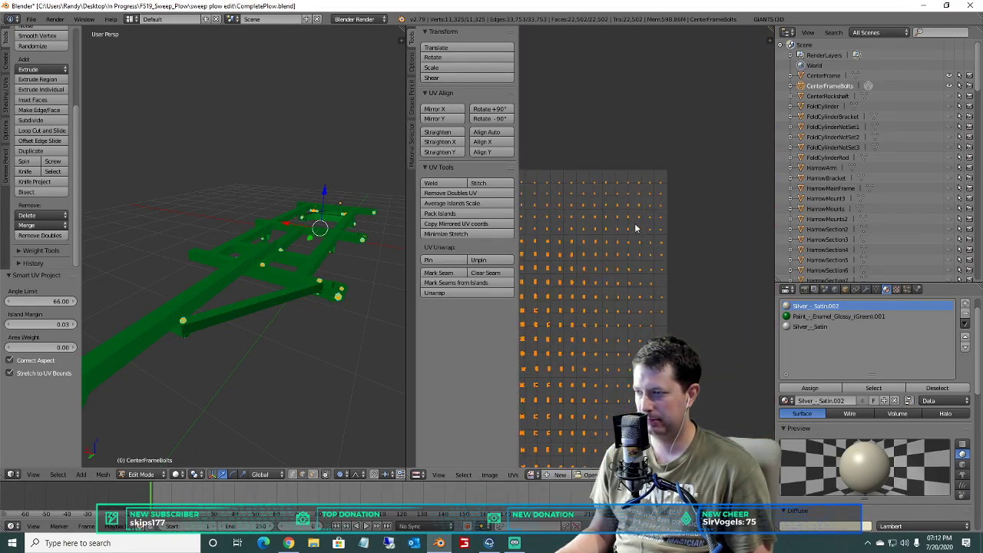
scroll(629, 158, "down", 4)
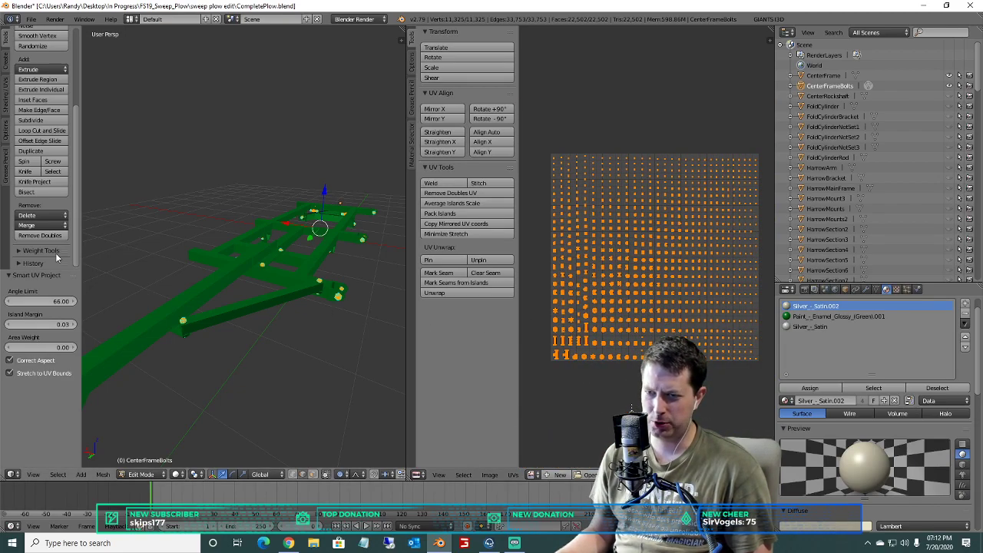
left_click(39, 216)
left_click(48, 323)
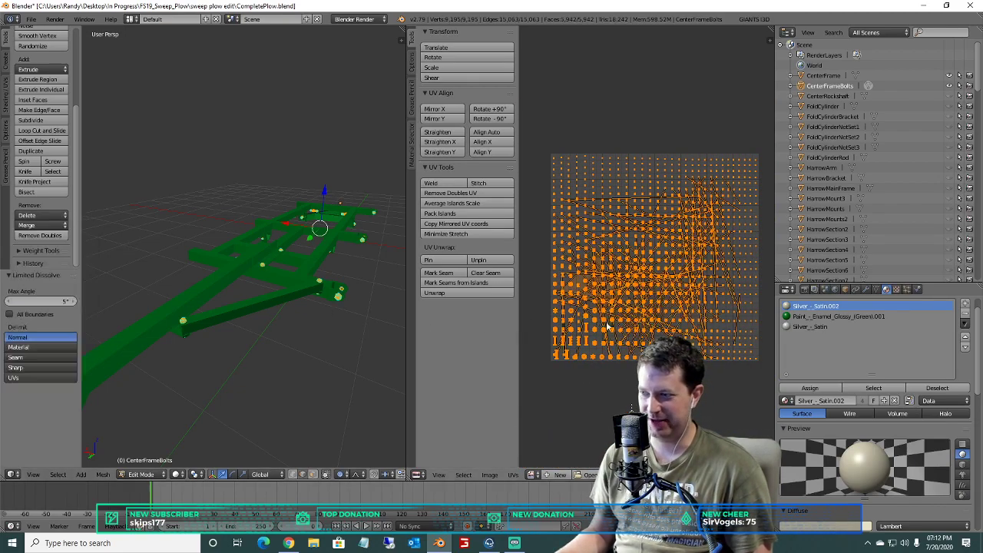
Unwrap the simplified bolts again with Smart UV Project at angle limit 66 and margin 0.03, and move their UVs up one grid cell.
middle_click_drag(301, 346, 274, 287)
key("u")
left_click(288, 310)
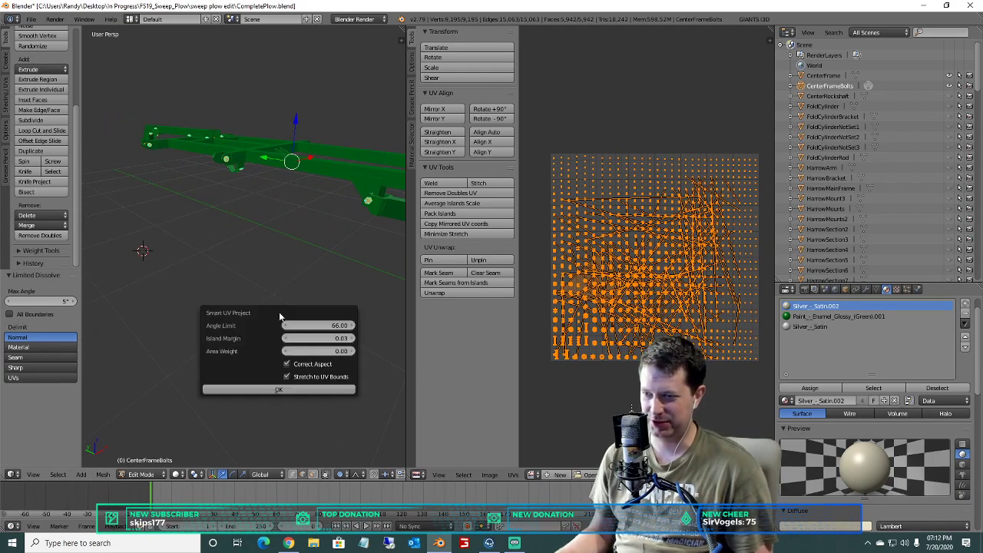
left_click(278, 391)
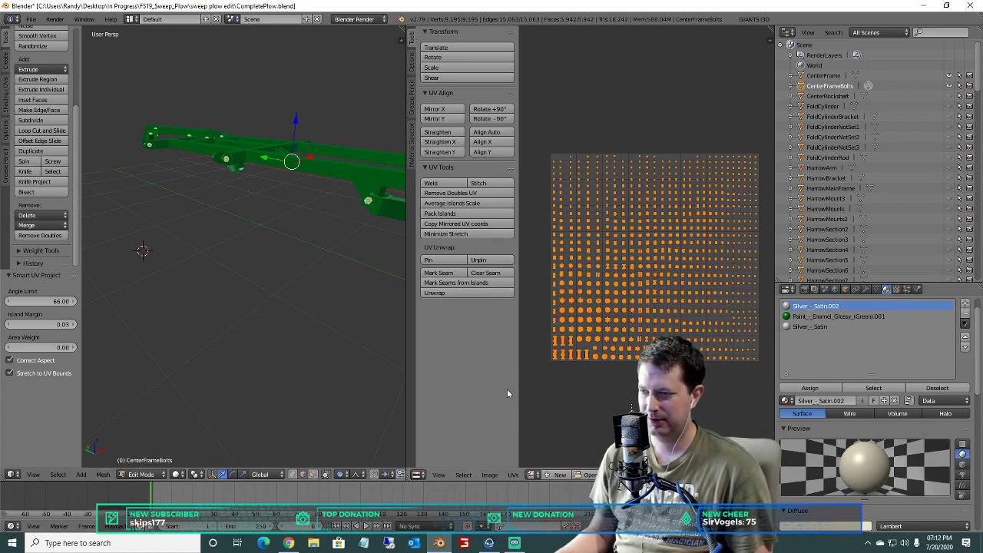
left_click(412, 142)
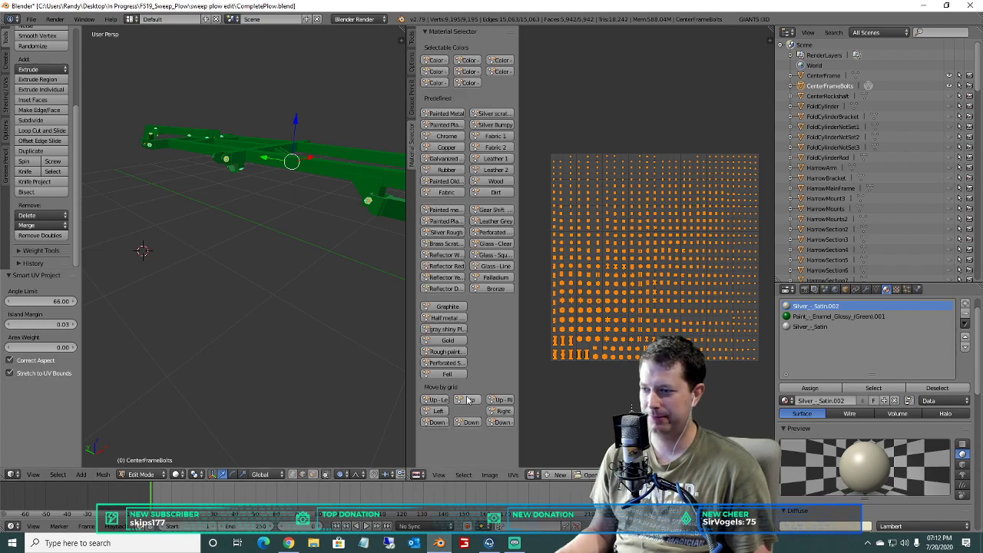
left_click(471, 399)
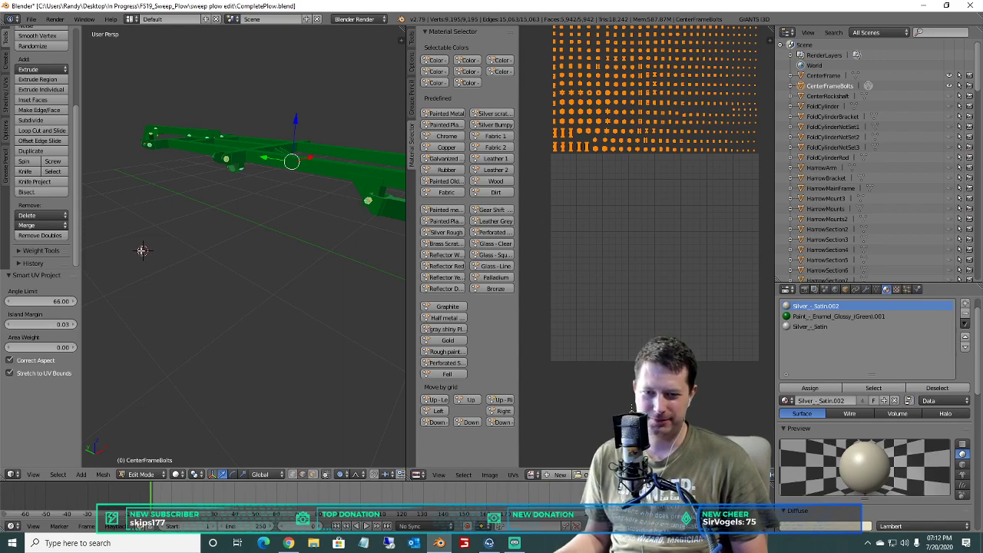
Examine the bolts' placement along the frame from the hitch to the lower brackets, including those sitting away from the beams.
middle_click_drag(253, 264, 229, 202)
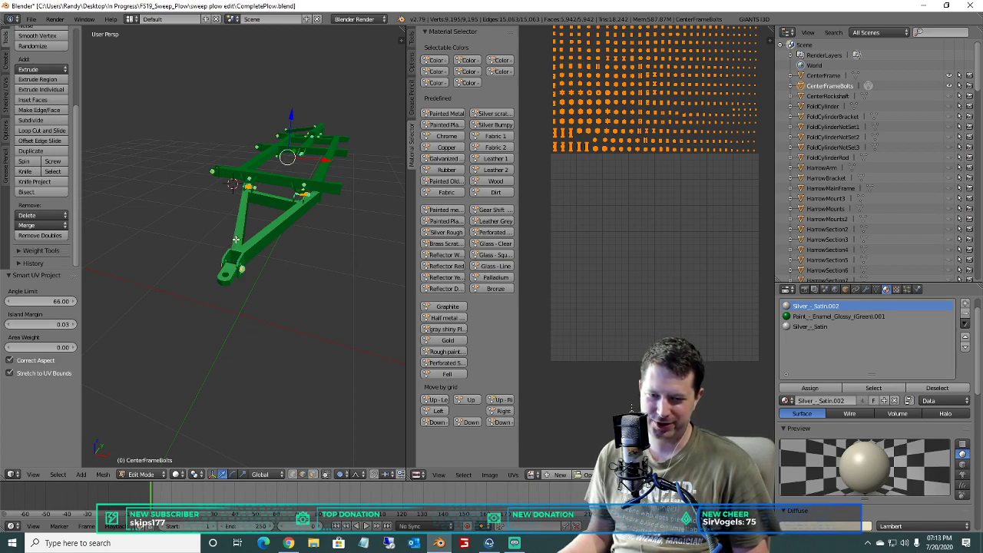
scroll(329, 184, "up", 6)
middle_click_drag(330, 182, 251, 231, "shift")
scroll(292, 238, "down", 6)
scroll(262, 223, "up", 5)
scroll(254, 195, "down", 5)
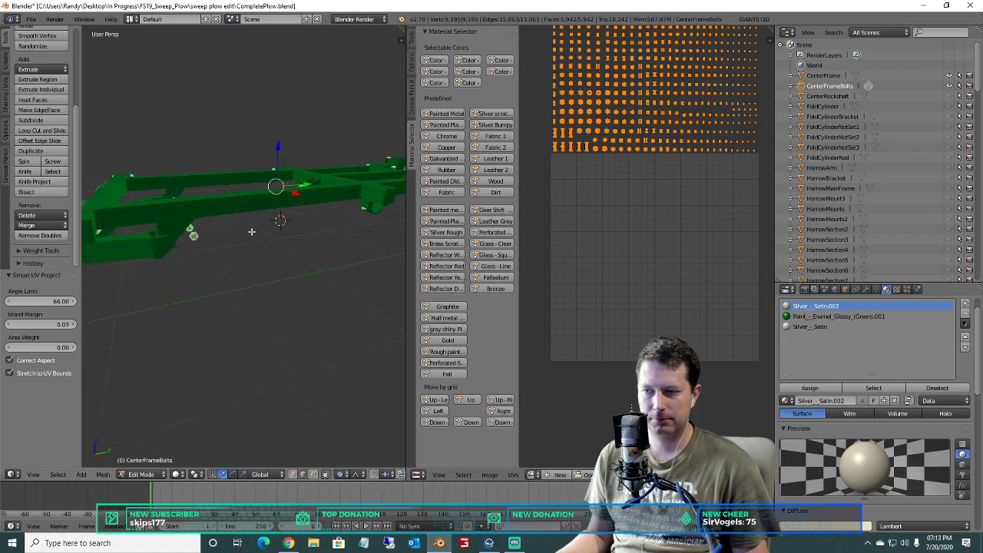
middle_click_drag(96, 181, 320, 218)
middle_click_drag(238, 208, 158, 192)
middle_click_drag(236, 245, 233, 339)
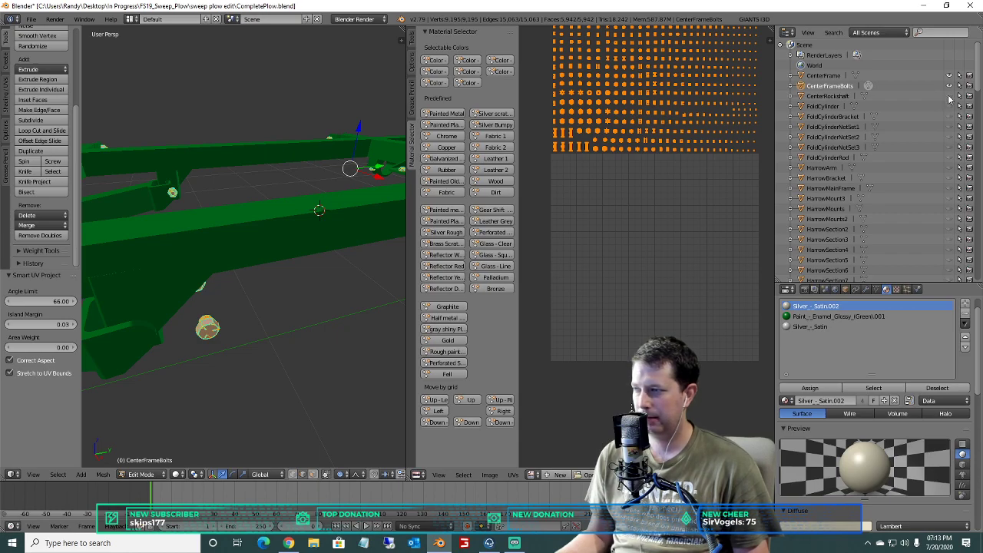
Make the CenterRockshaft object visible beside the frame and select it.
scroll(385, 174, "down", 7)
middle_click_drag(326, 207, 309, 268)
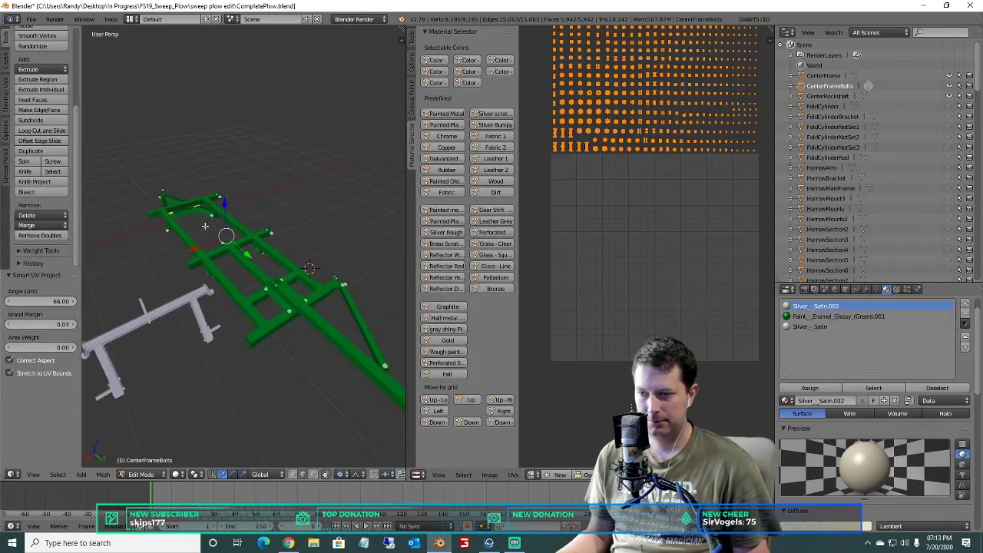
middle_click_drag(205, 225, 207, 225)
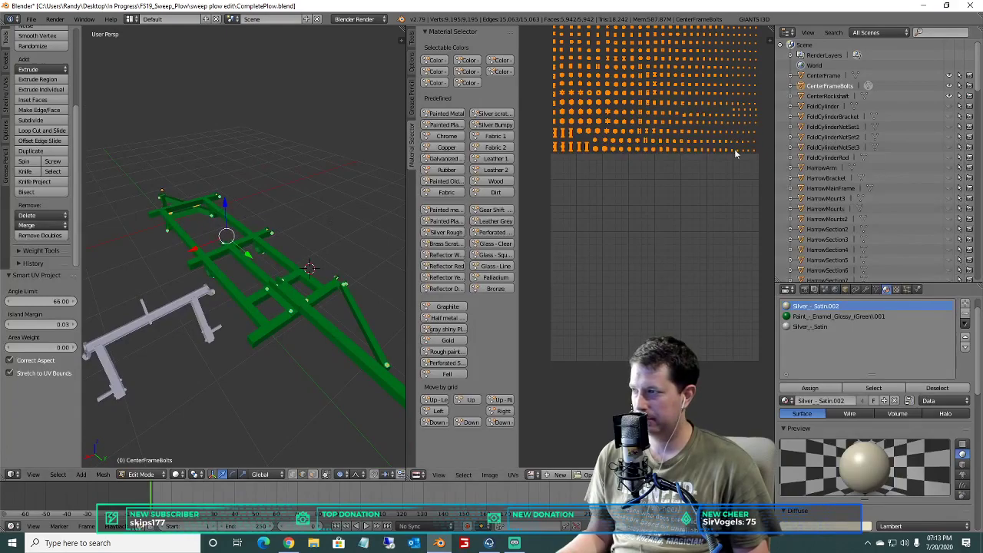
left_click(838, 98)
right_click(836, 100)
left_click(787, 163)
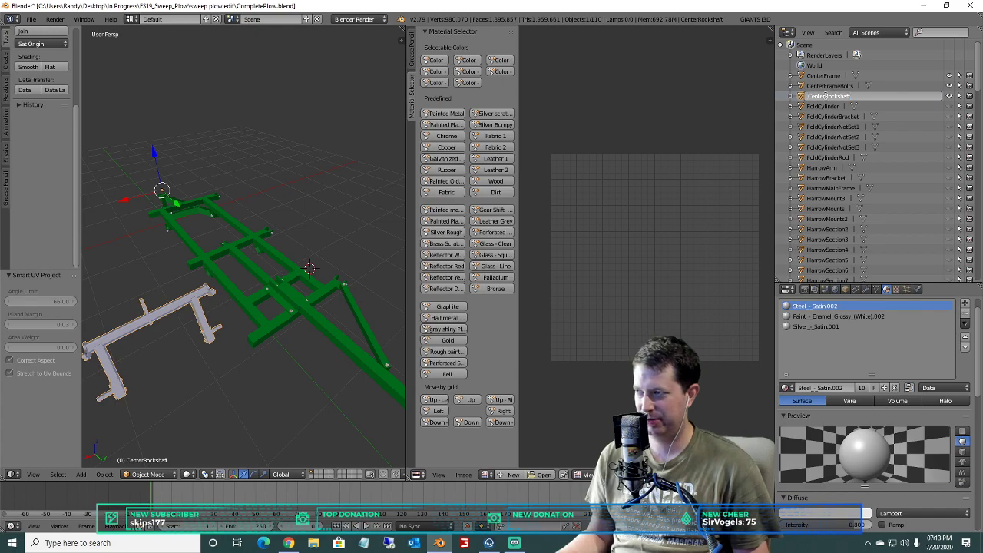
Rename the CenterRockshaft object to CenterLeftRockshaft and hide it from the scene.
type("Left")
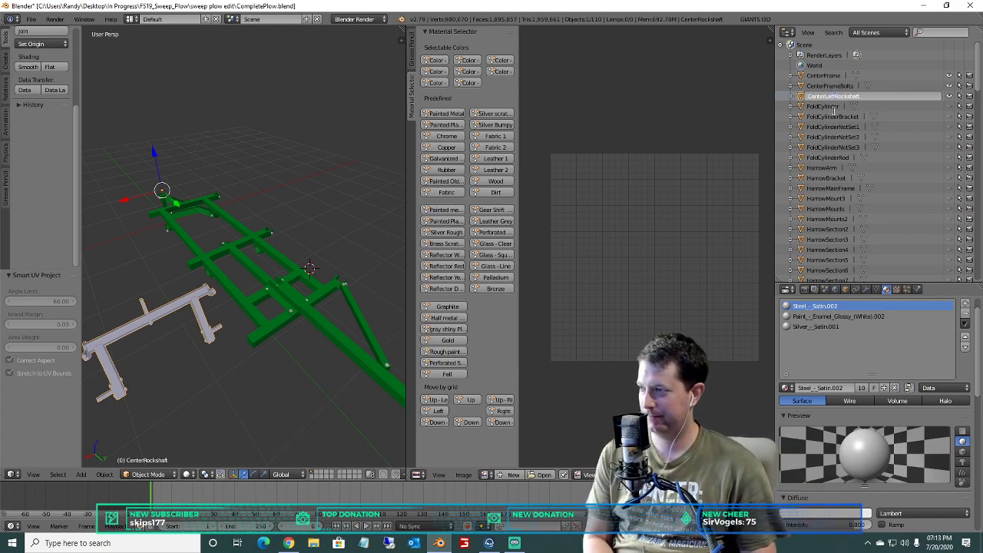
key("Return")
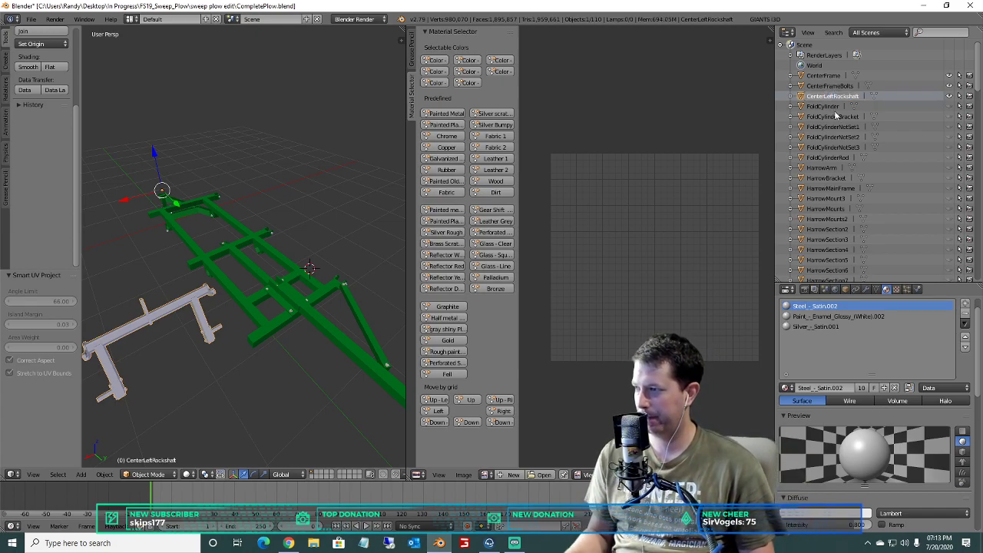
left_click(949, 96)
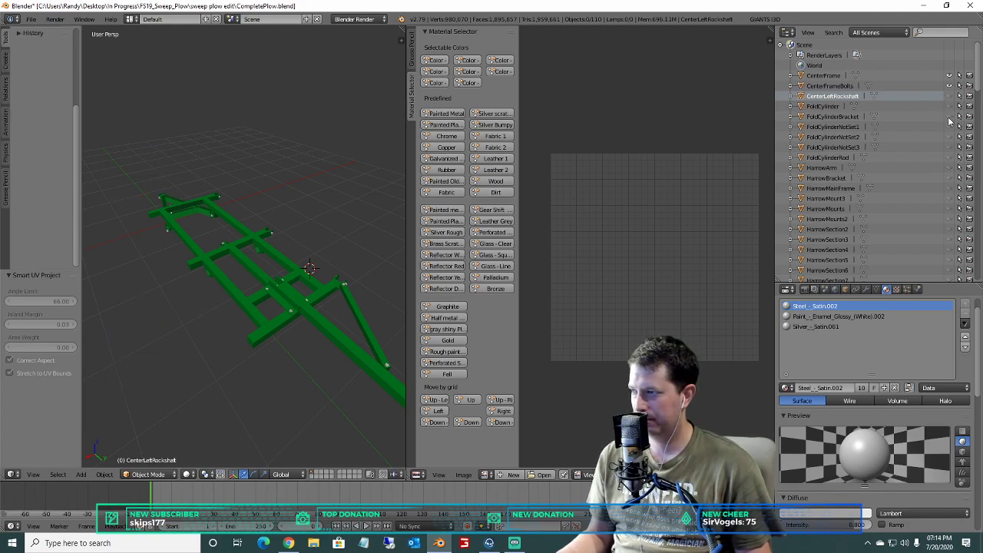
Show LeftCenterAdjusterFront, check where it sits along the centre frame, and hide it again.
left_click(827, 178)
scroll(838, 215, "down", 6)
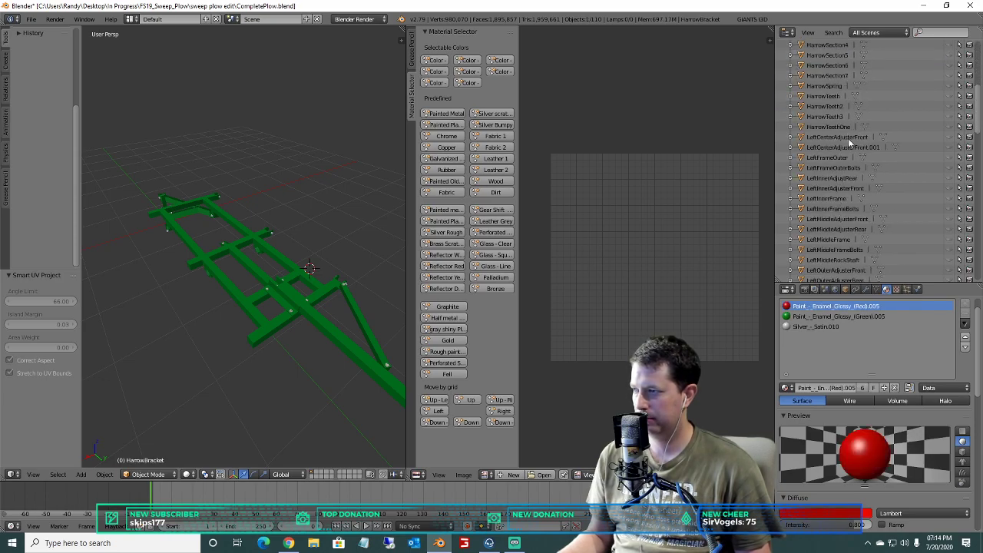
left_click(844, 137)
scroll(244, 265, "up", 5)
middle_click_drag(278, 250, 270, 242)
scroll(270, 241, "down", 2)
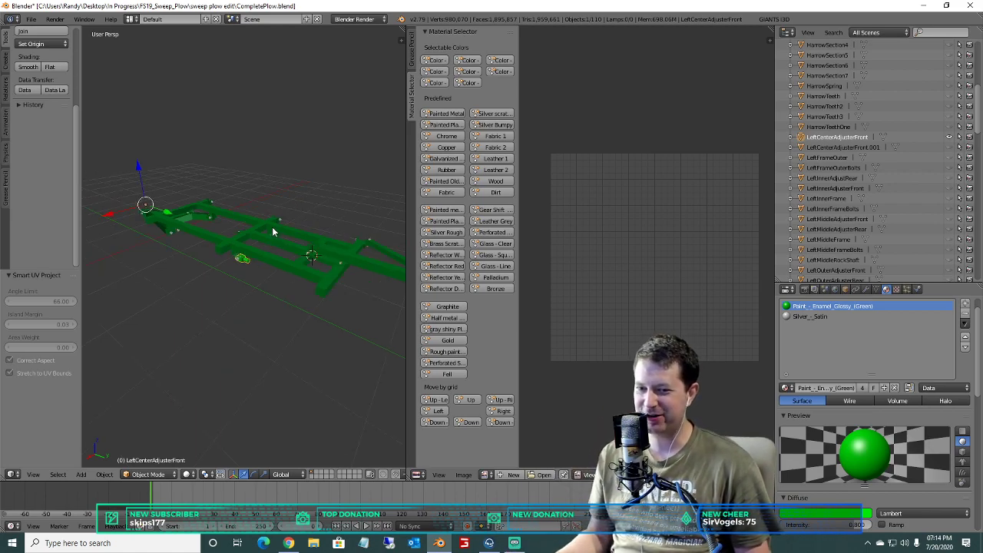
left_click(947, 137)
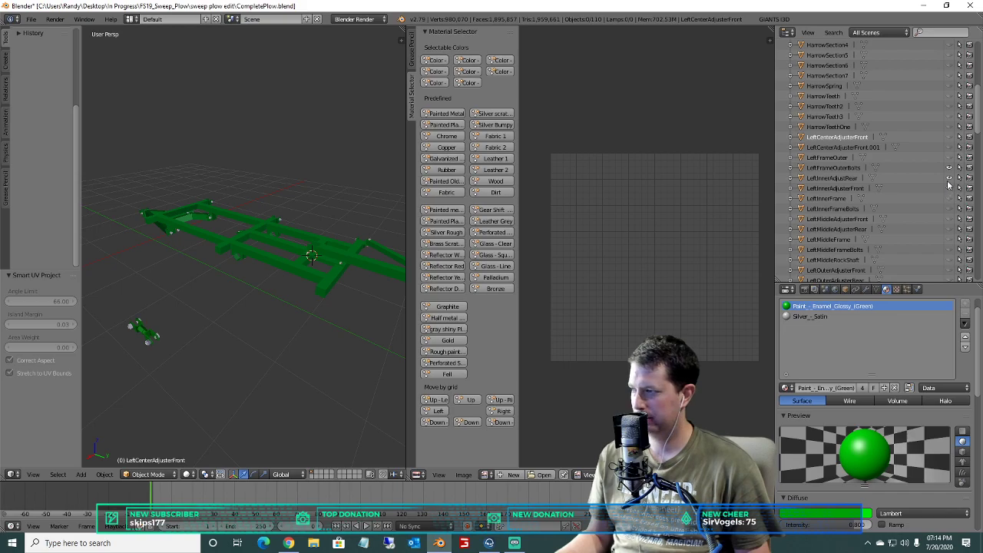
Show LeftInnerFrame temporarily and examine how it lines up with the centre frame, hiding it again when done.
left_click(949, 201)
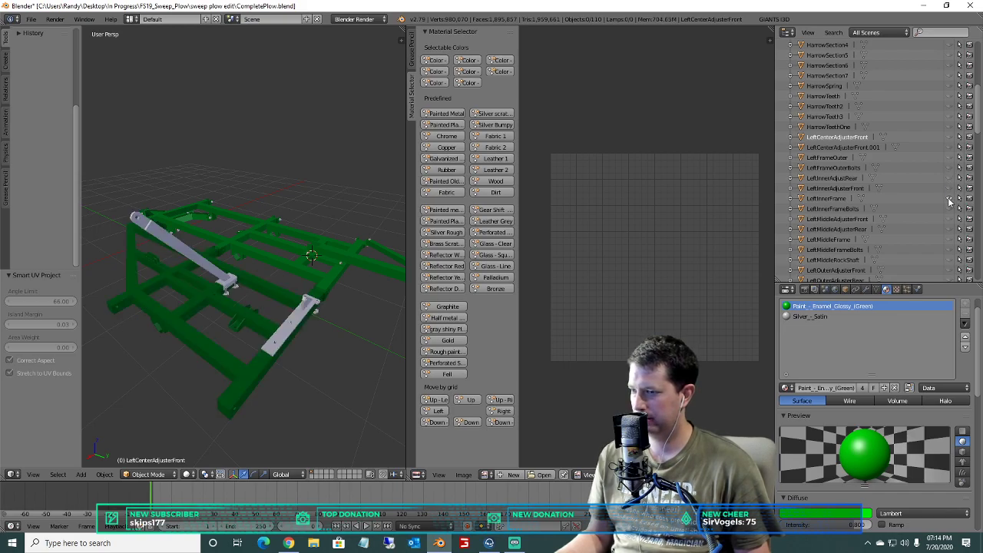
middle_click_drag(245, 293, 246, 338)
scroll(234, 301, "up", 5)
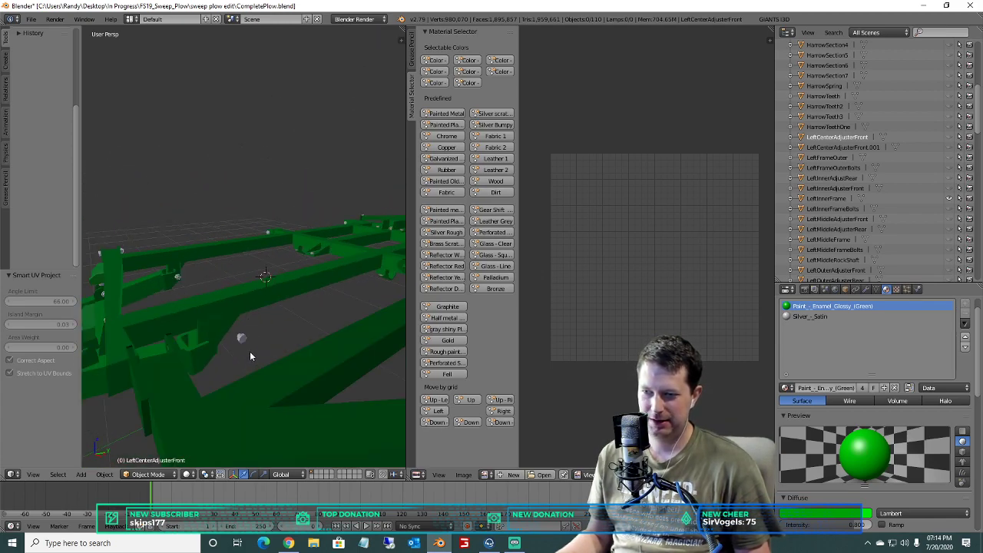
middle_click_drag(215, 340, 243, 456)
middle_click_drag(259, 410, 240, 265)
scroll(262, 366, "up", 4)
scroll(303, 365, "up", 1)
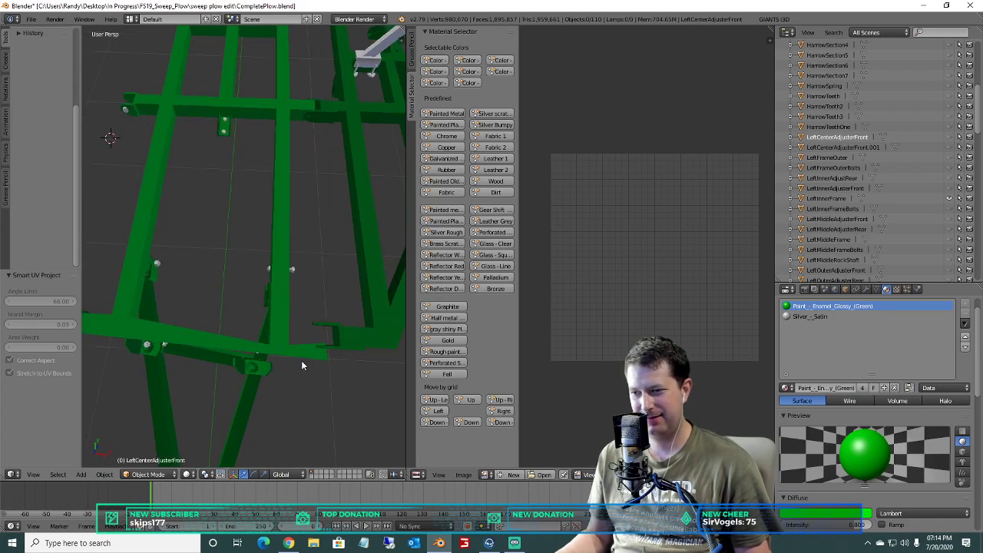
scroll(301, 360, "down", 1)
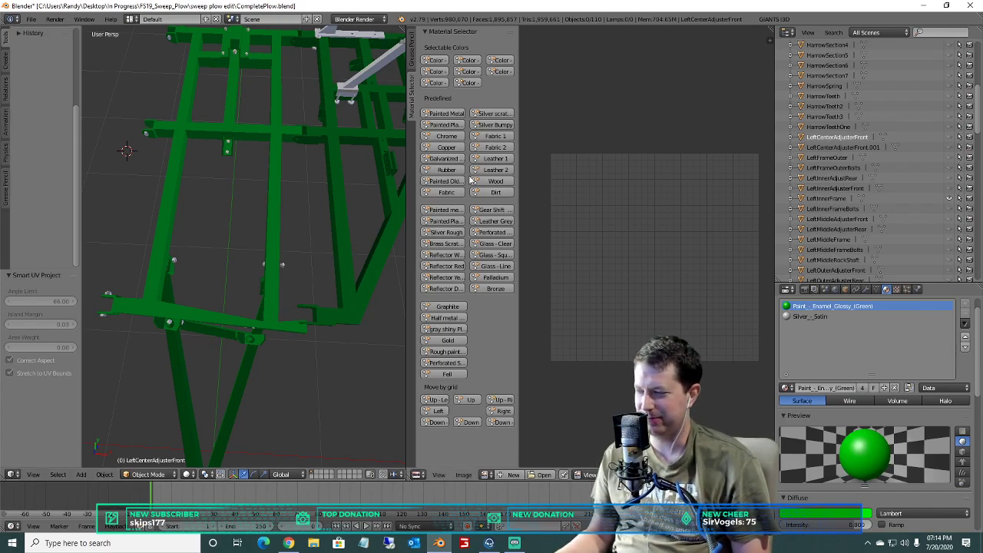
left_click(951, 199)
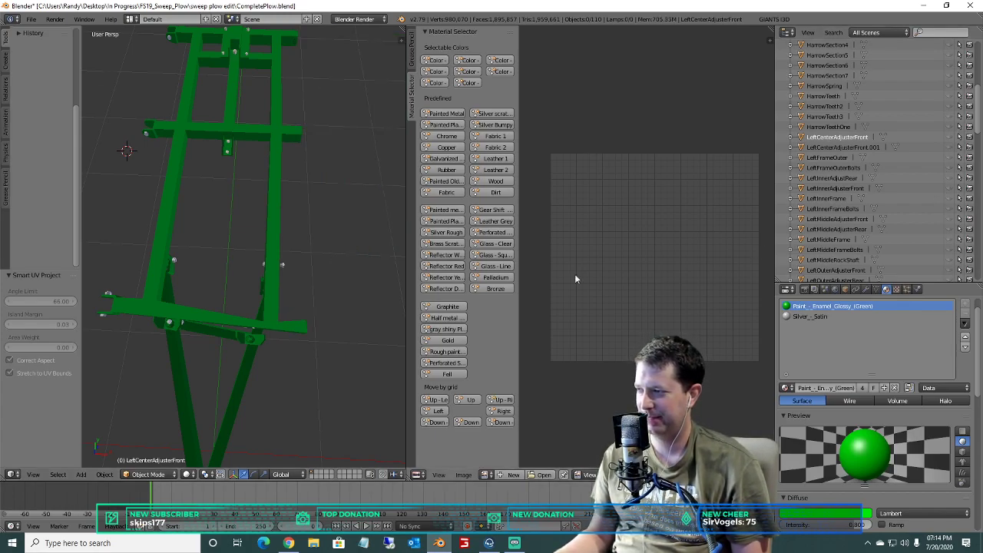
Examine the centre frame's crossbeam and brackets where the V-shaped arms attach.
scroll(180, 236, "down", 2)
scroll(214, 189, "up", 1)
scroll(211, 226, "up", 2)
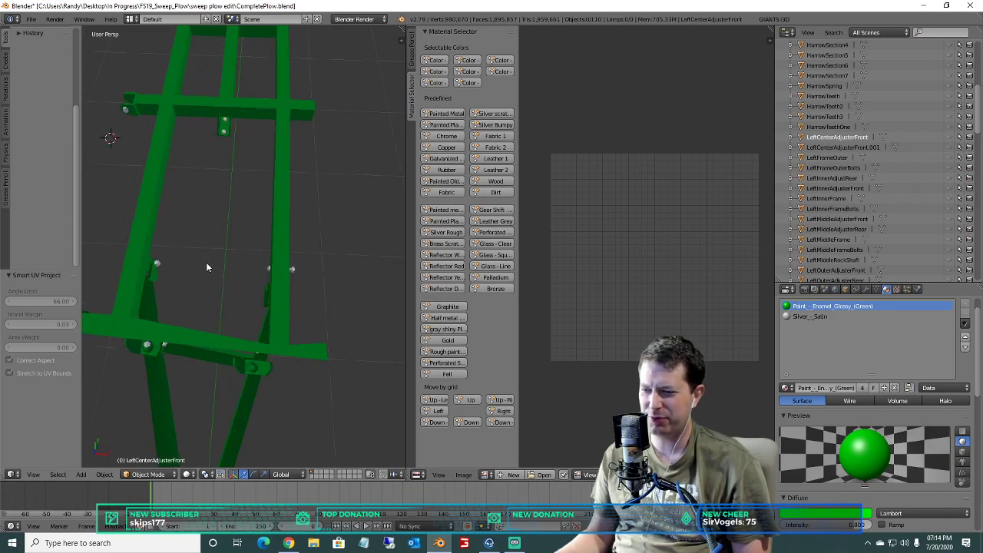
scroll(270, 294, "down", 4)
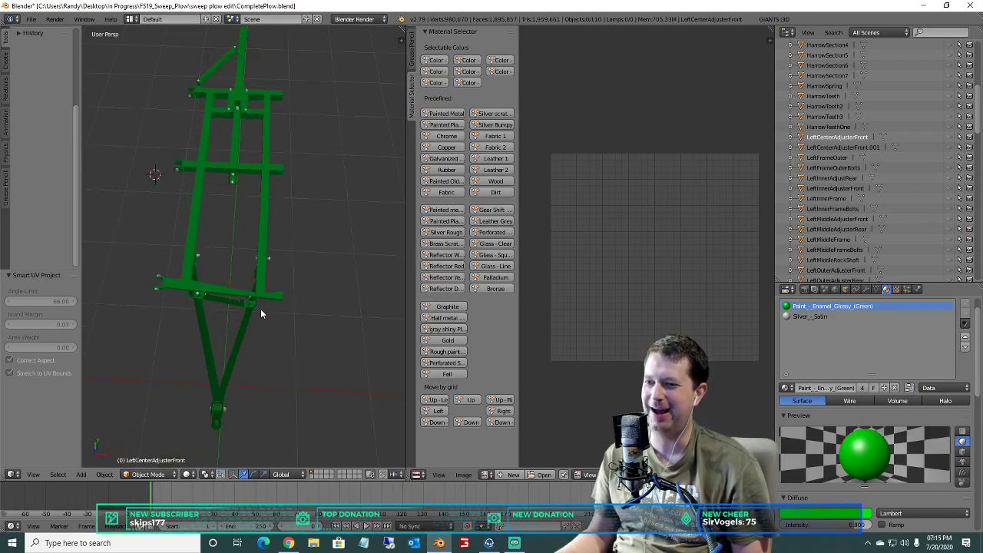
scroll(261, 307, "up", 4)
scroll(253, 337, "up", 3)
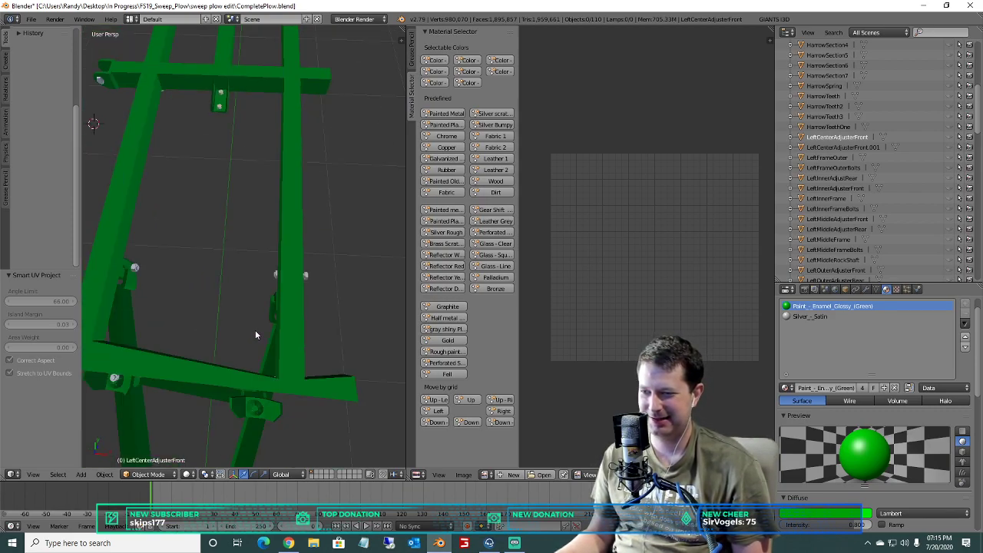
middle_click_drag(250, 342, 259, 299, "shift")
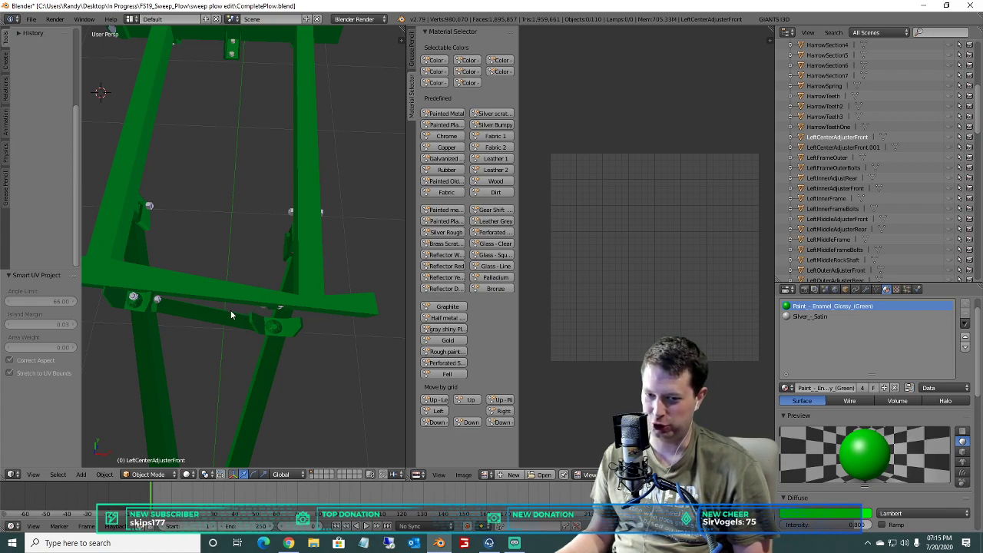
Select CenterFrame and inspect its end crossbeam, lower brackets and nearby bolts from several angles.
right_click(307, 288)
middle_click_drag(292, 294, 255, 269)
scroll(255, 270, "down", 4)
scroll(255, 270, "up", 4)
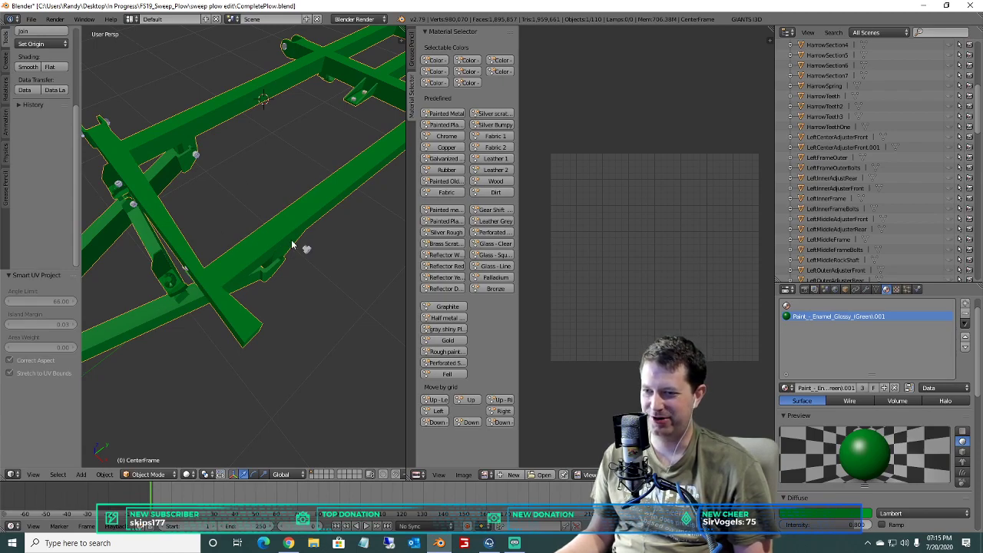
middle_click_drag(191, 313, 227, 313)
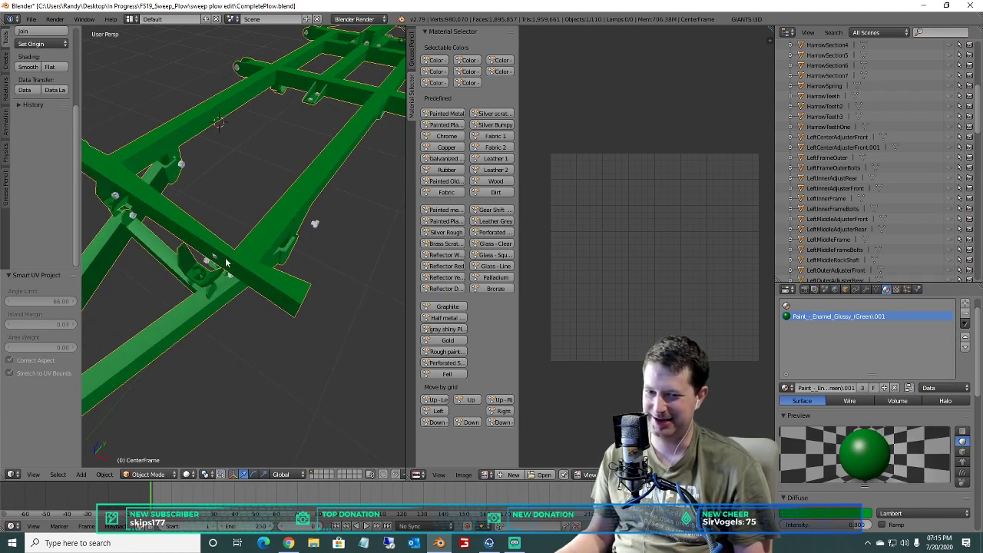
key("x")
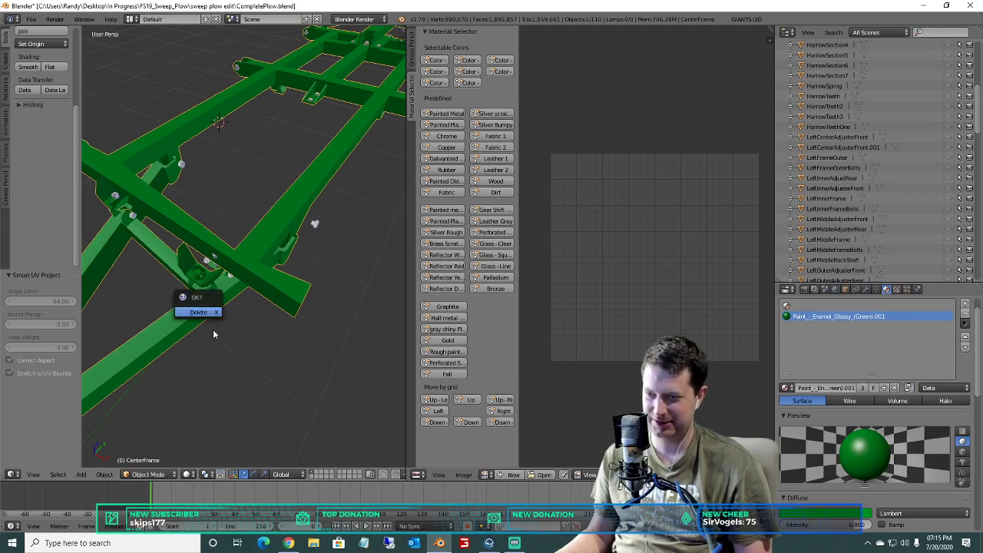
Open the CenterFrame mesh in Edit Mode and compare its UV islands with the frame's geometry.
left_click(148, 474)
left_click(149, 451)
scroll(661, 174, "up", 6)
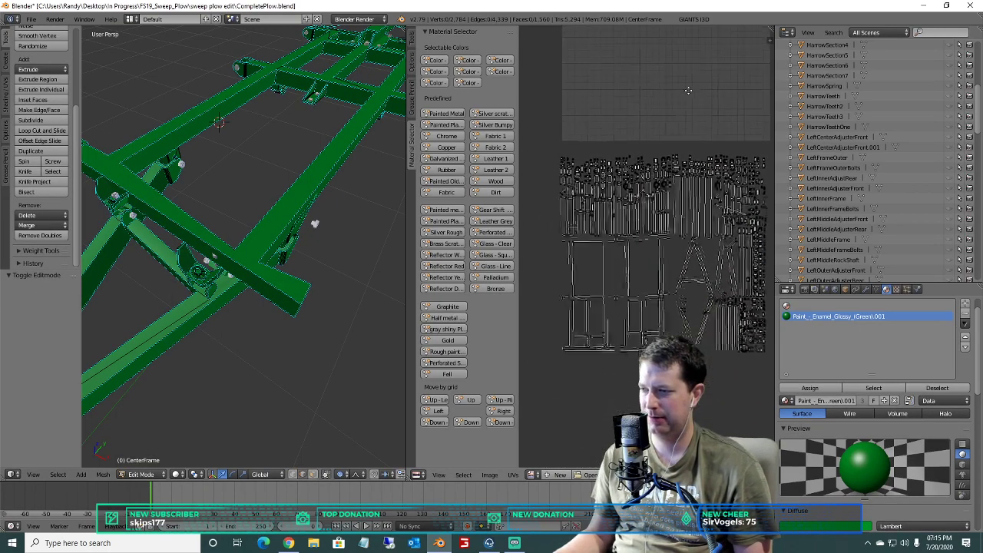
scroll(689, 226, "up", 4)
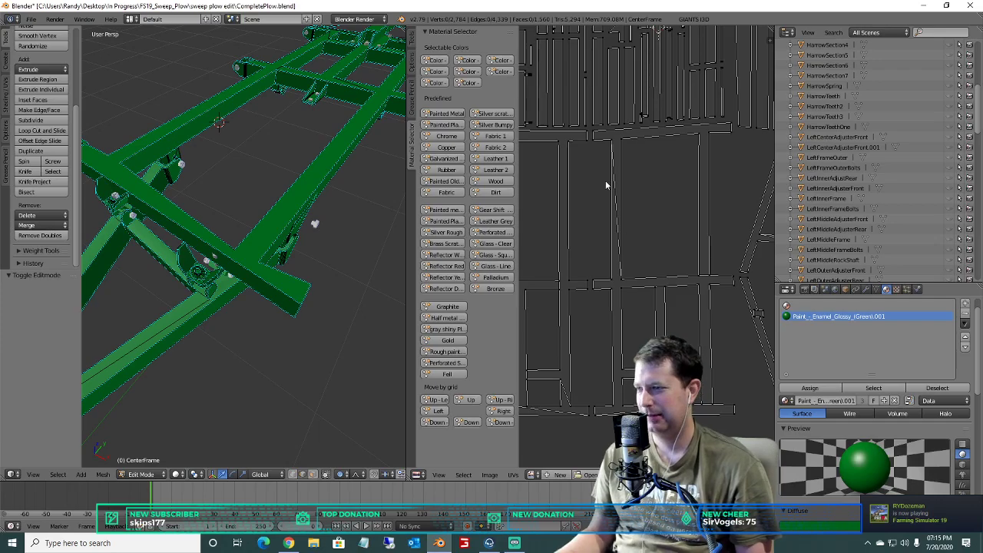
scroll(284, 236, "down", 5)
middle_click_drag(276, 235, 398, 312)
scroll(259, 183, "up", 4)
scroll(262, 182, "down", 5)
mouse_move(261, 181)
middle_mouse_down()
mouse_move(263, 228)
mouse_move(270, 195)
middle_mouse_up()
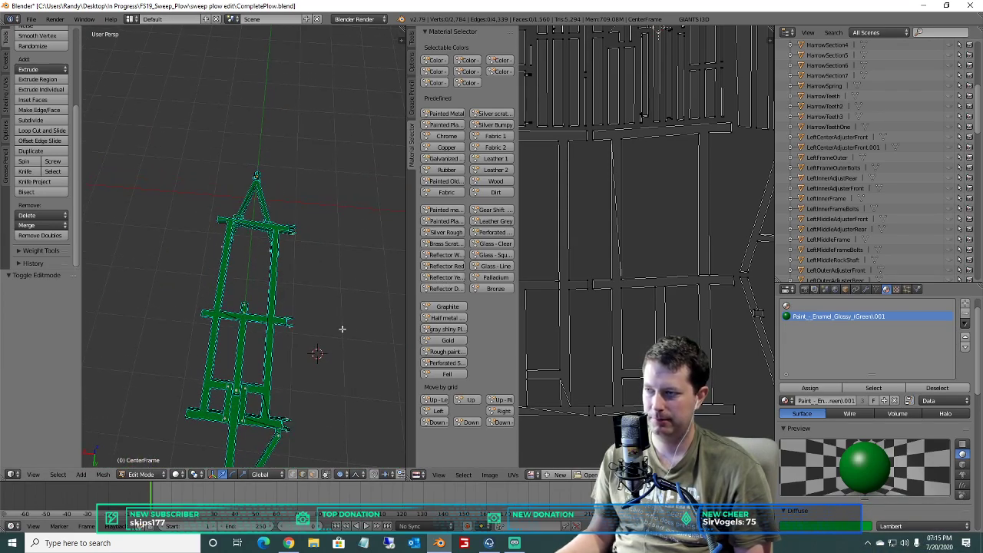
scroll(699, 273, "down", 5)
scroll(653, 253, "up", 5)
scroll(268, 244, "down", 2)
scroll(254, 236, "up", 8)
middle_click_drag(244, 233, 281, 173)
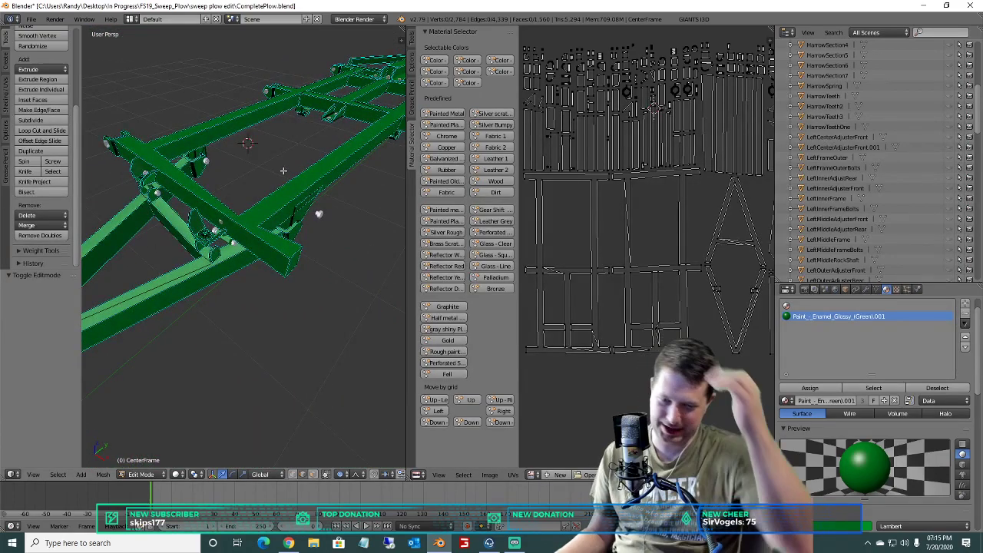
scroll(845, 84, "up", 6)
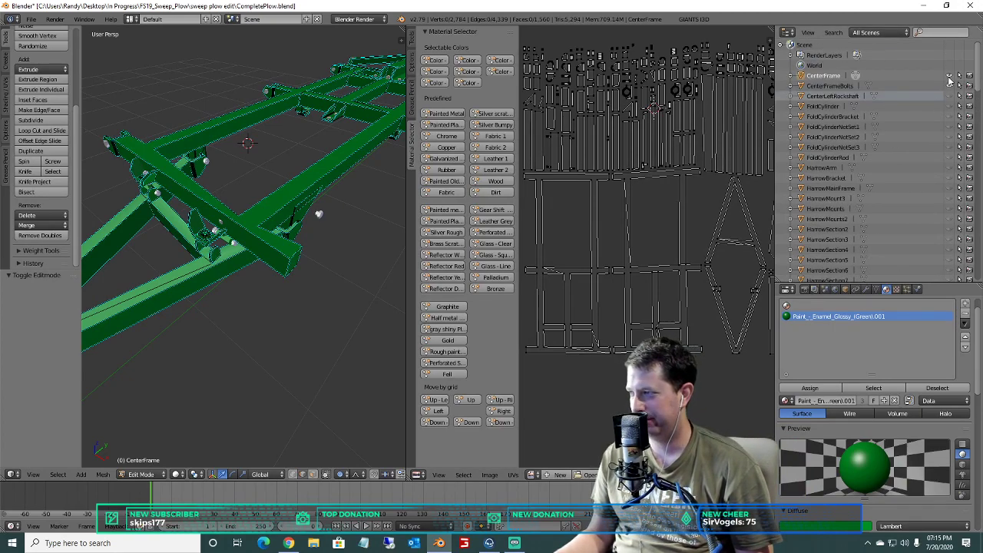
Leave mesh editing and hide both CenterFrameBolts and CenterFrame.
left_click(950, 85)
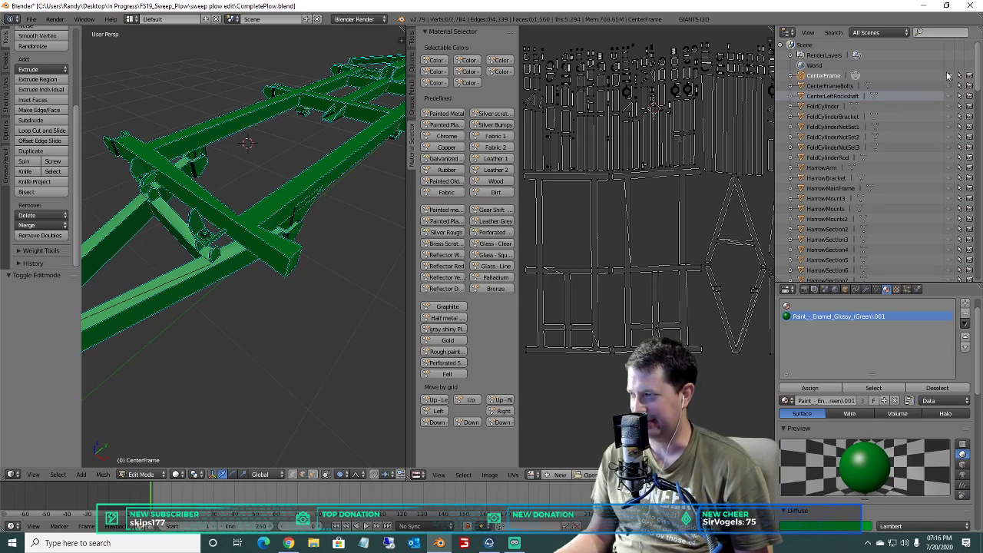
left_click(849, 128)
left_click(949, 76)
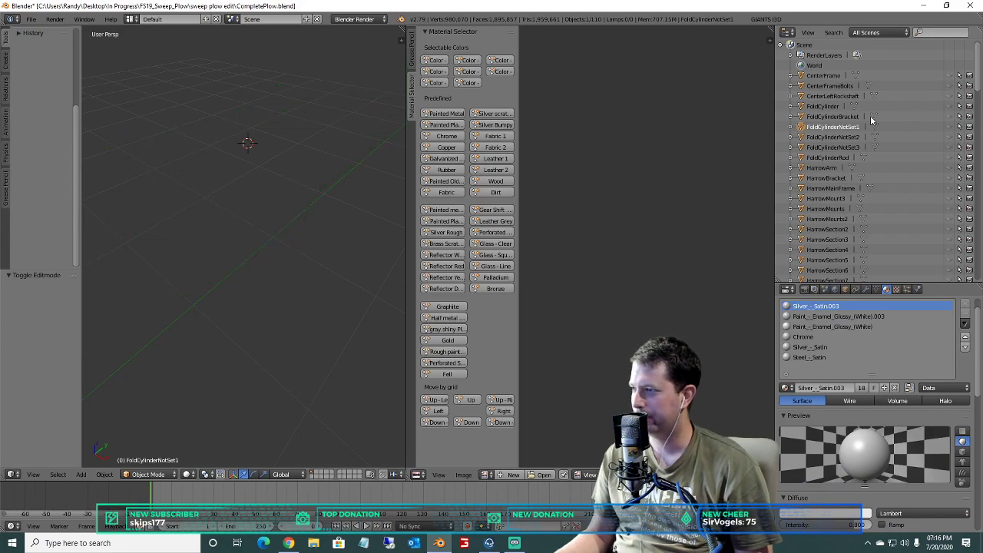
Select the LeftFrameOuter object and show it as the only visible part.
scroll(849, 168, "down", 5)
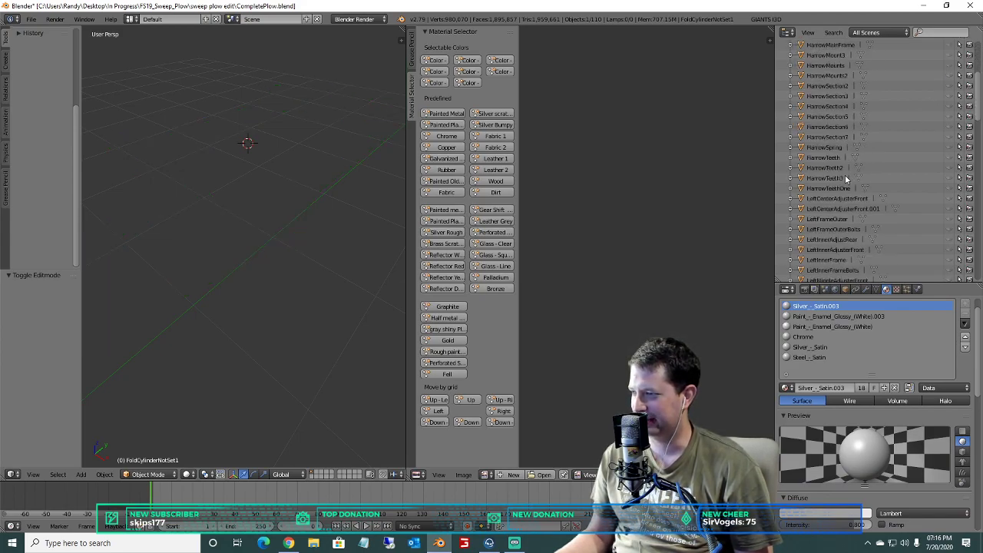
left_click(843, 200)
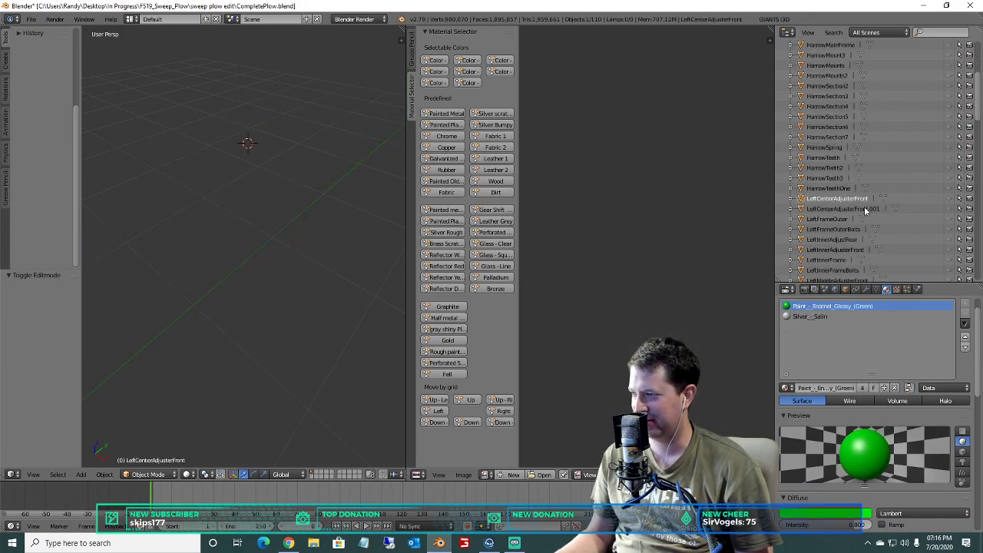
left_click(856, 211)
left_click(829, 219)
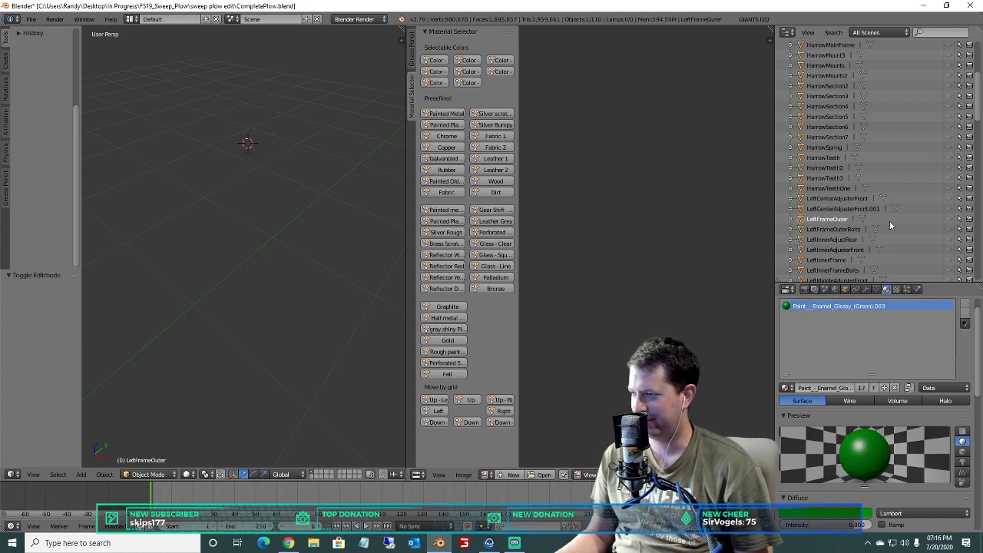
left_click(949, 221)
scroll(653, 203, "down", 2)
scroll(315, 159, "down", 8)
scroll(307, 201, "up", 5)
middle_click_drag(338, 254, 248, 237, "shift")
scroll(211, 170, "up", 4)
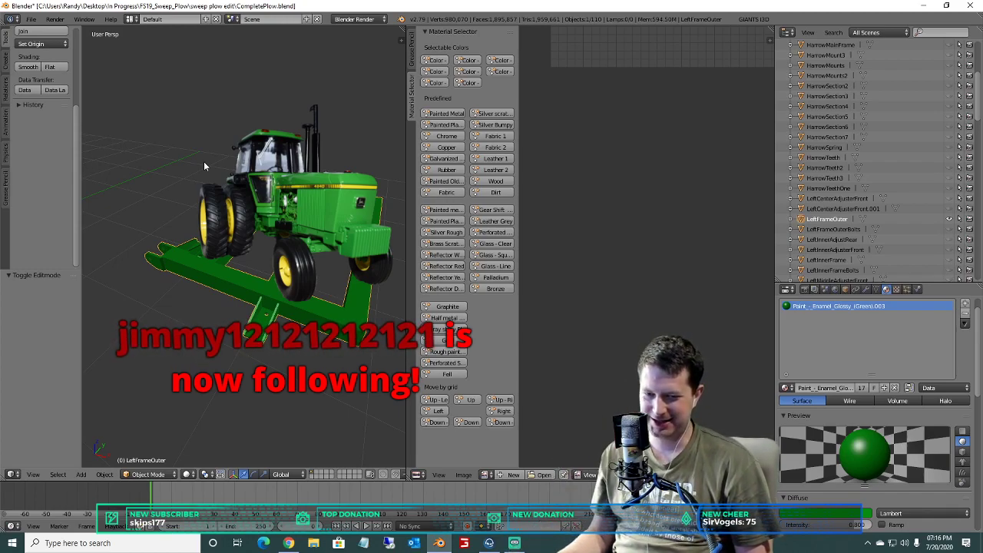
key("shift+h")
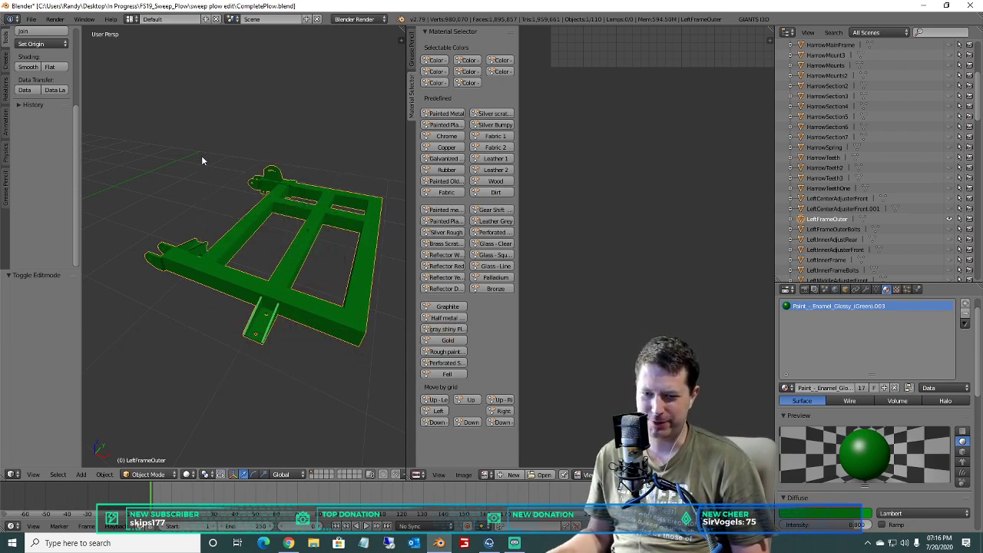
Unwrap the entire LeftFrameOuter mesh with Smart UV Project at angle limit 66 and island margin 0.03.
middle_click_drag(245, 247, 238, 214)
scroll(246, 233, "up", 2)
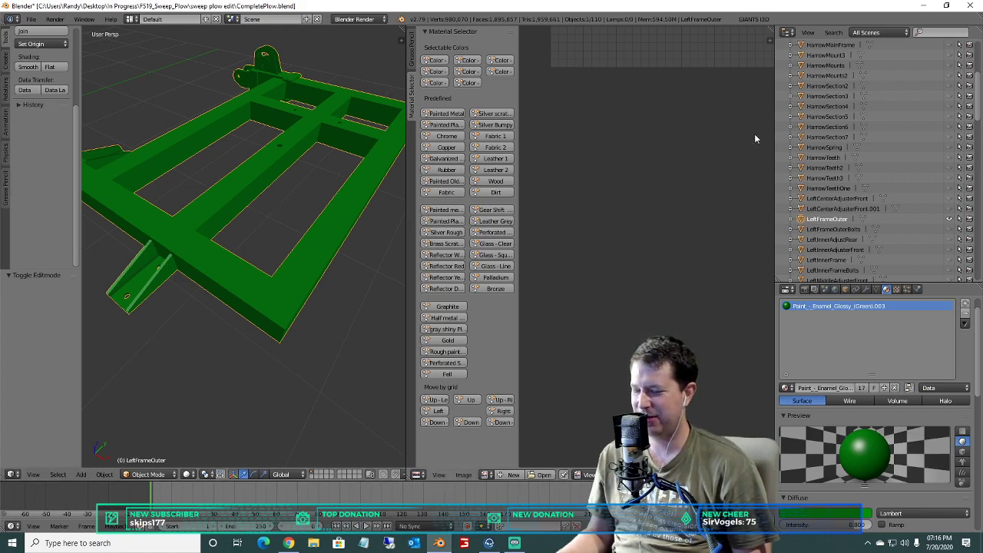
middle_click_drag(658, 152, 677, 189)
middle_click_drag(660, 157, 619, 328)
left_click(160, 475)
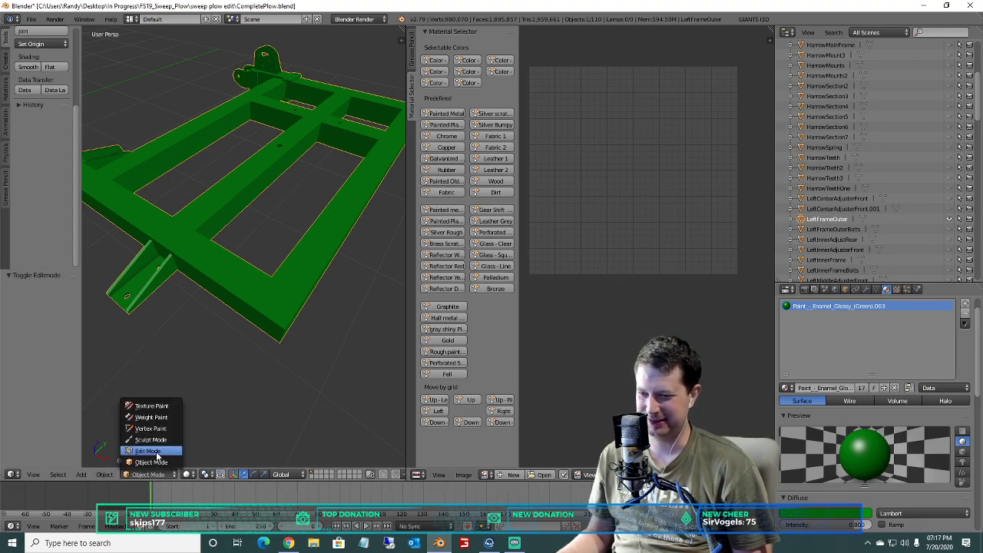
left_click(147, 451)
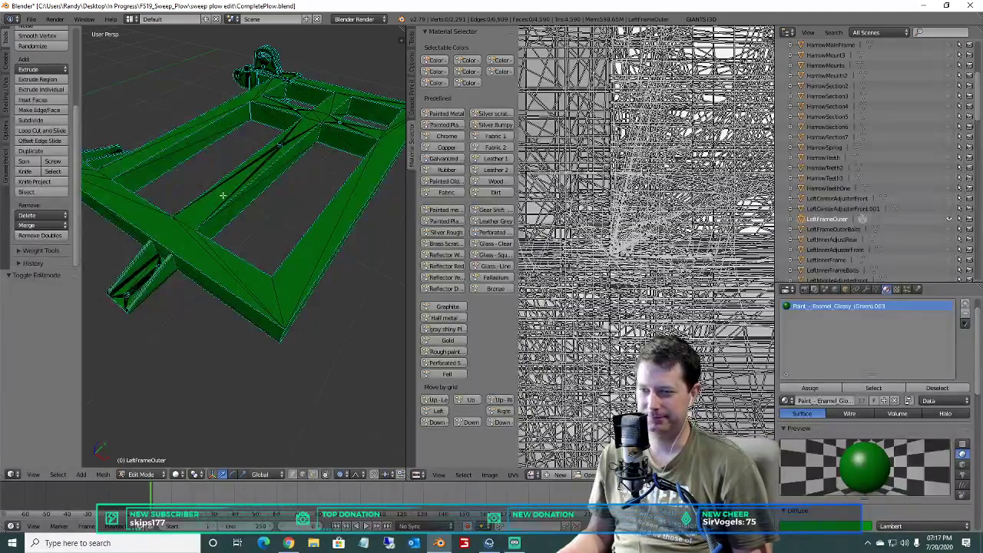
key("a")
key("u")
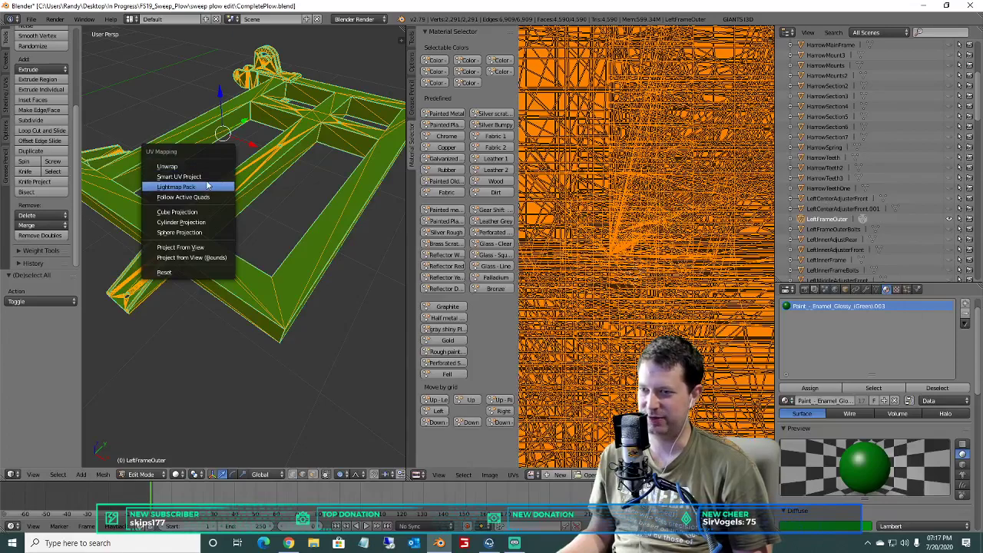
left_click(217, 177)
left_click(246, 259)
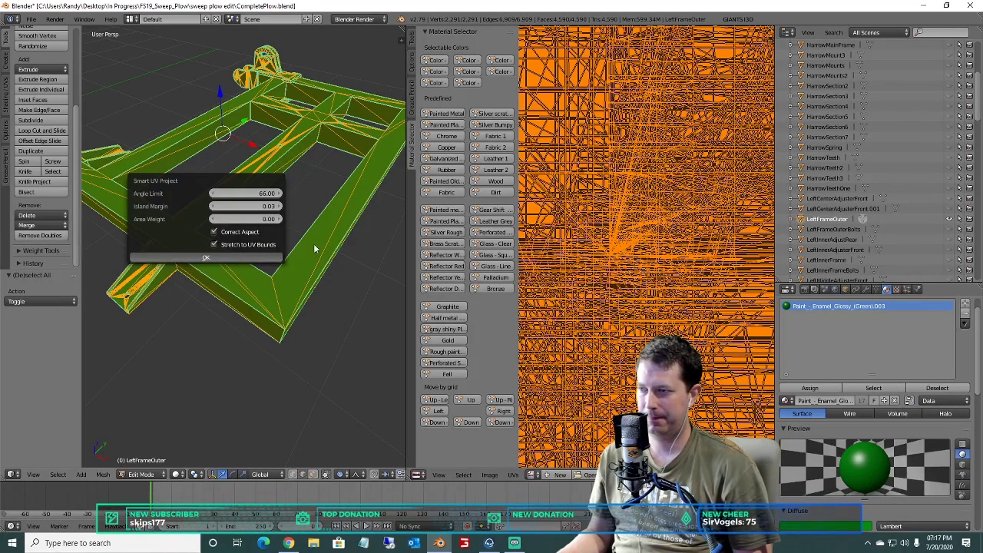
Examine the unwrapped UV islands of LeftFrameOuter, in particular the rounded bracket island with the round hole.
scroll(607, 333, "up", 6)
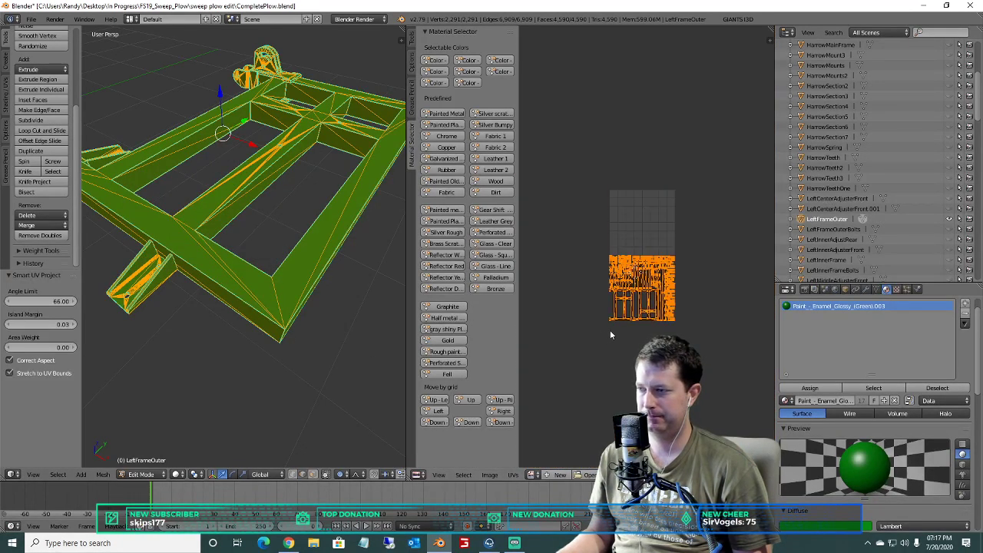
scroll(653, 199, "up", 4)
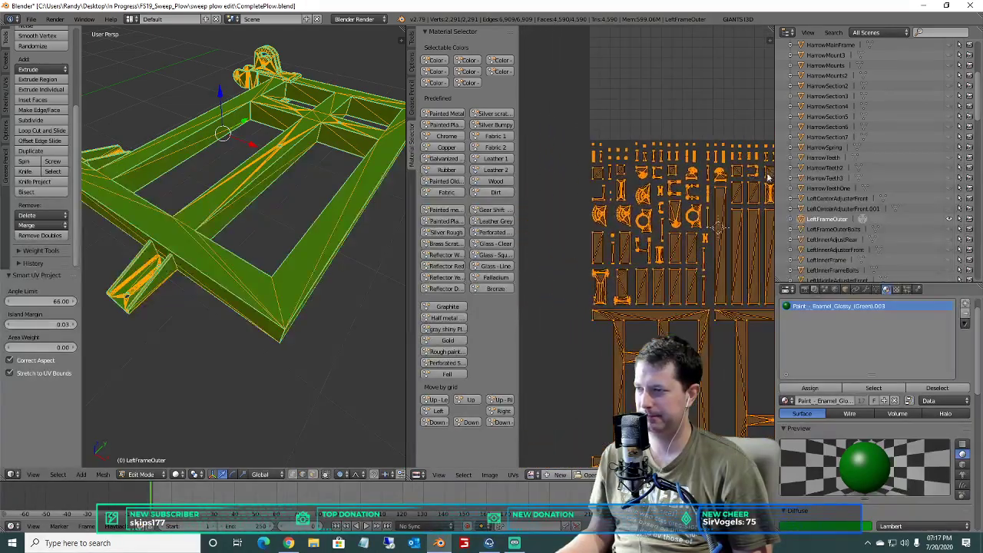
scroll(641, 189, "up", 5)
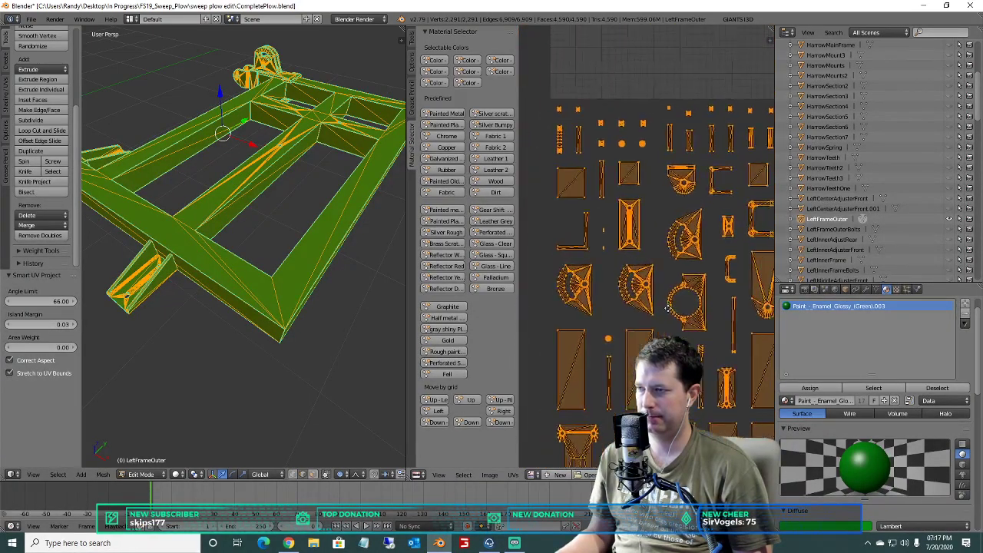
scroll(660, 163, "up", 4)
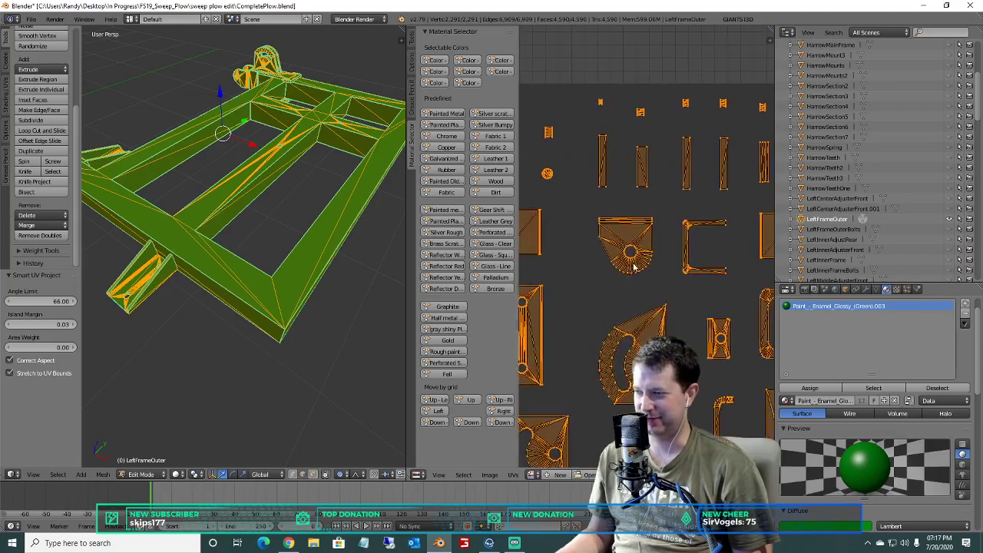
key("a")
scroll(613, 261, "up", 2)
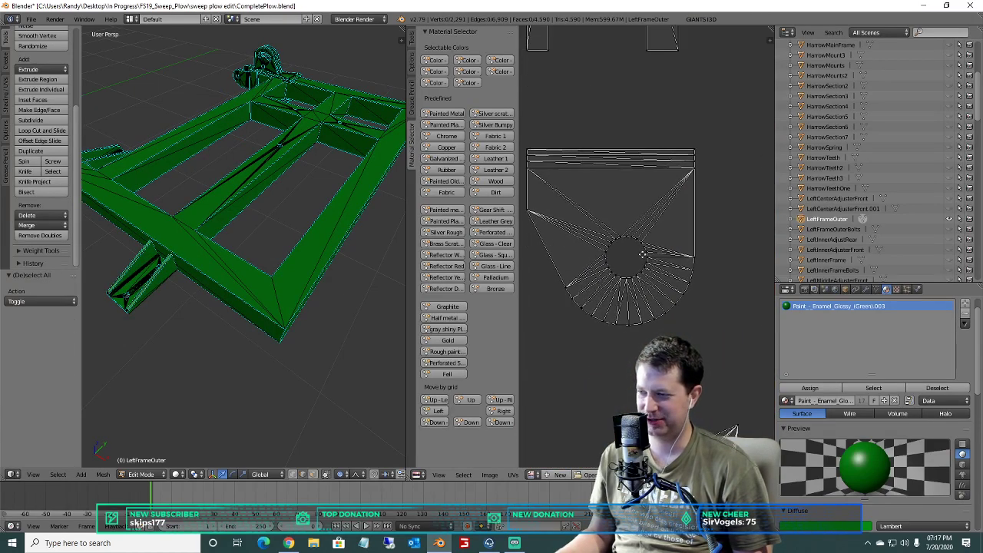
scroll(615, 260, "down", 5)
scroll(636, 246, "up", 3)
scroll(637, 245, "up", 2)
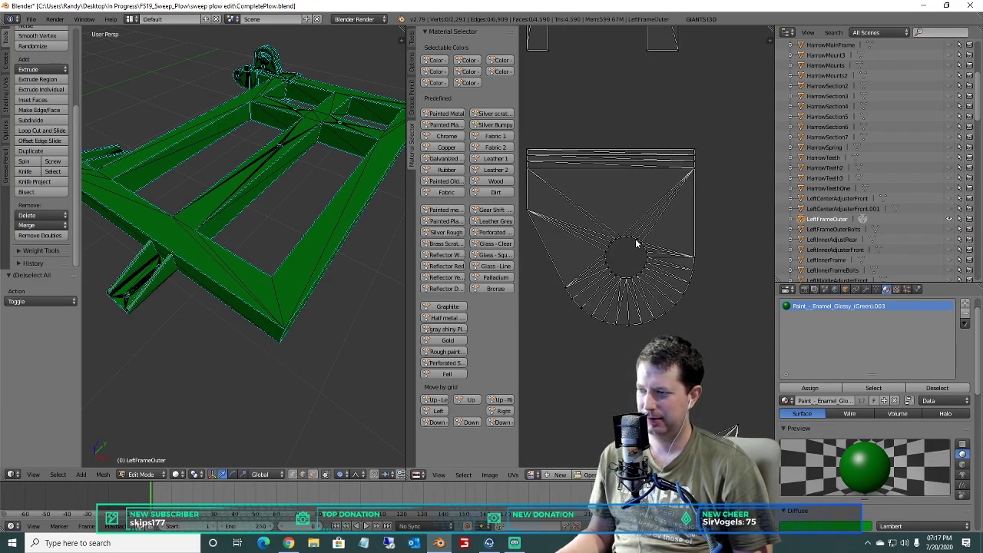
Try to dissolve the vertices around the round hole of the rounded bracket island, and undo the dissolve.
key("b")
left_click_drag(651, 286, 597, 222)
key("x")
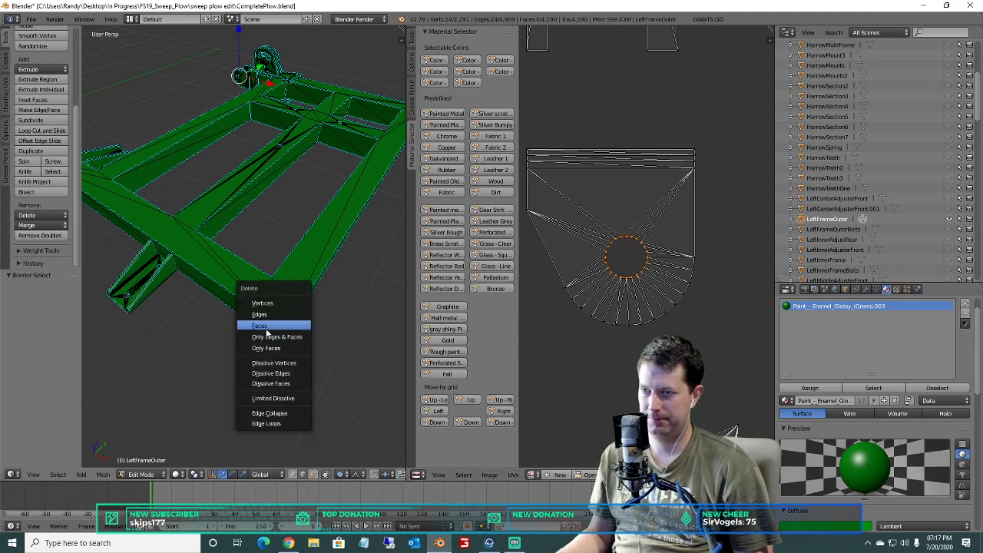
left_click(275, 363)
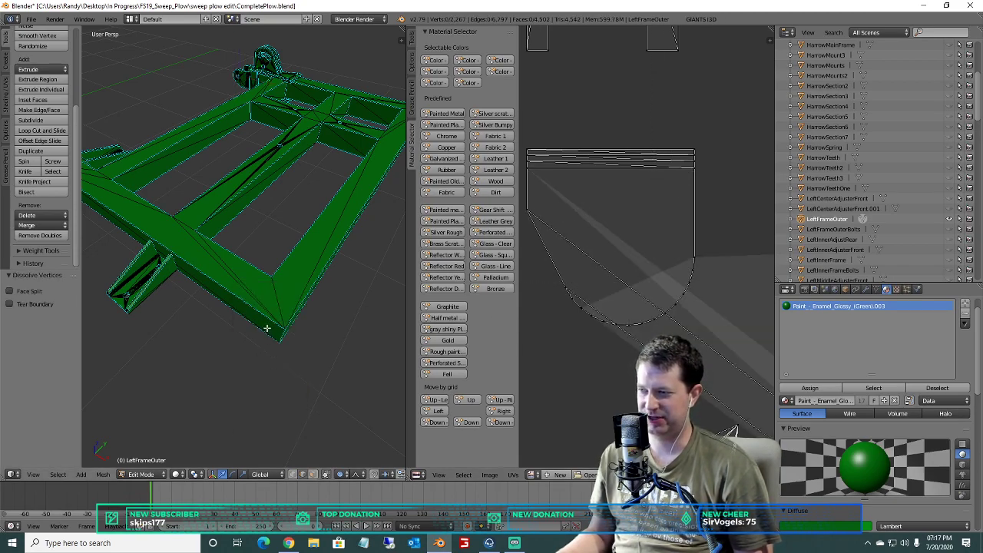
key("ctrl+z")
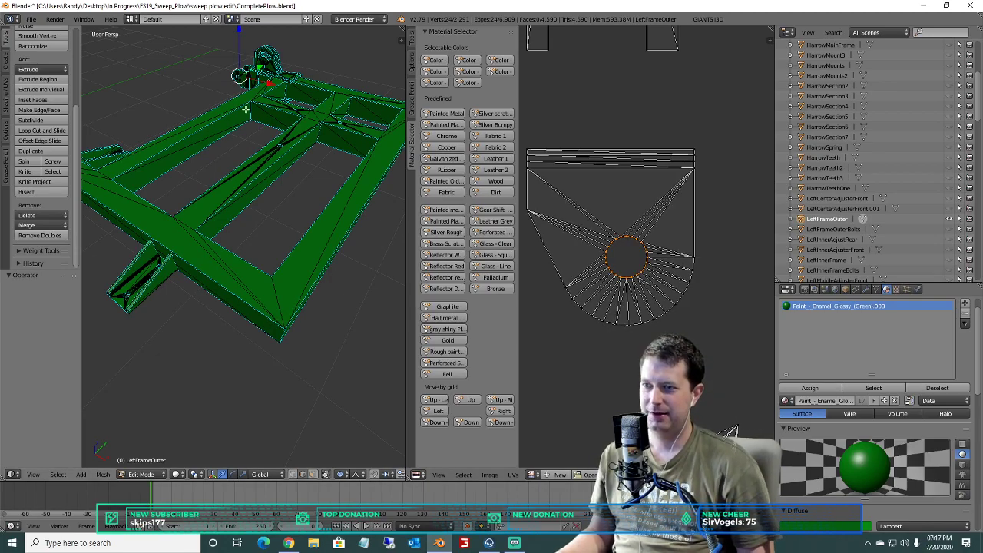
Simplify the entire LeftFrameOuter mesh with Limited Dissolve at a 5° max angle.
middle_click_drag(245, 109, 253, 215, "shift")
scroll(241, 152, "up", 2)
scroll(243, 153, "down", 1)
scroll(253, 215, "up", 3)
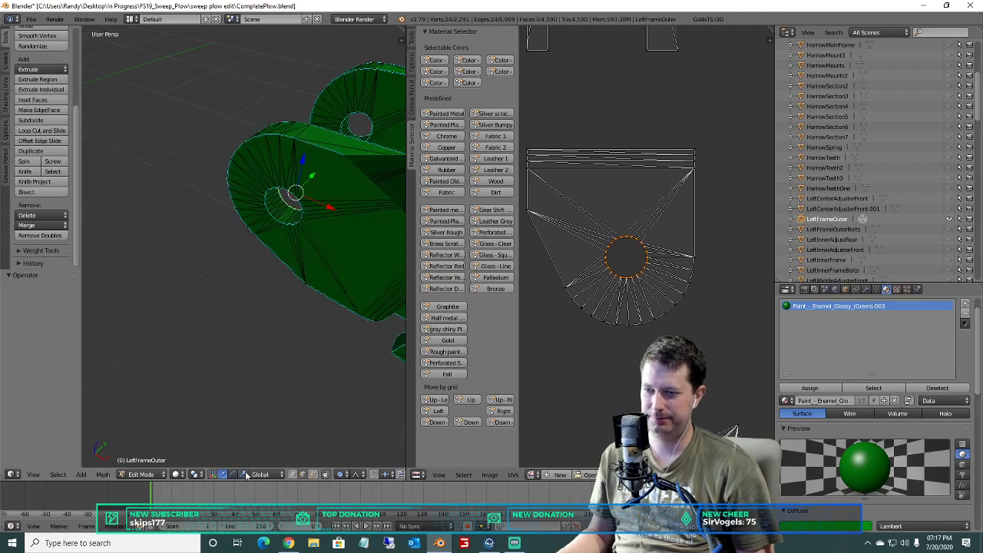
key("a")
key("a")
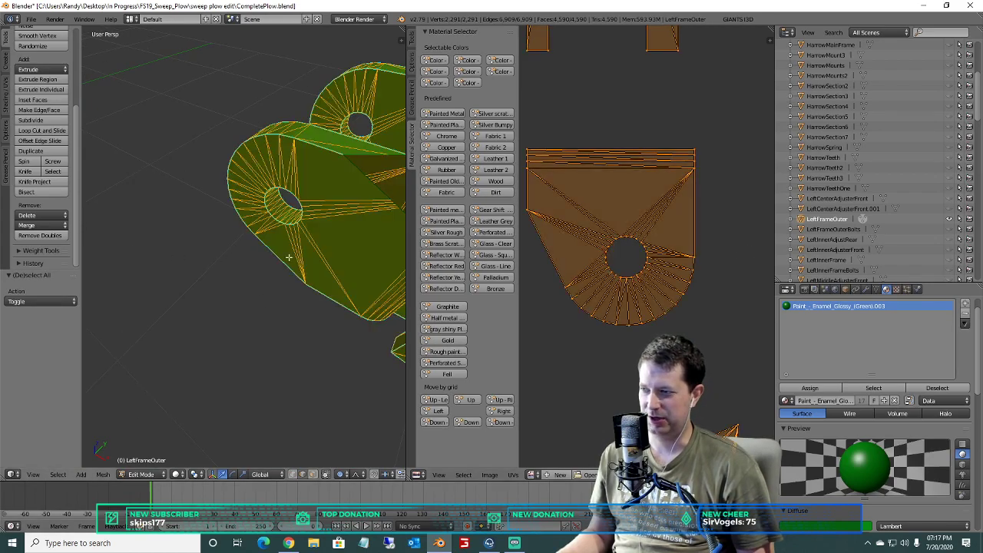
left_click(57, 215)
left_click(59, 322)
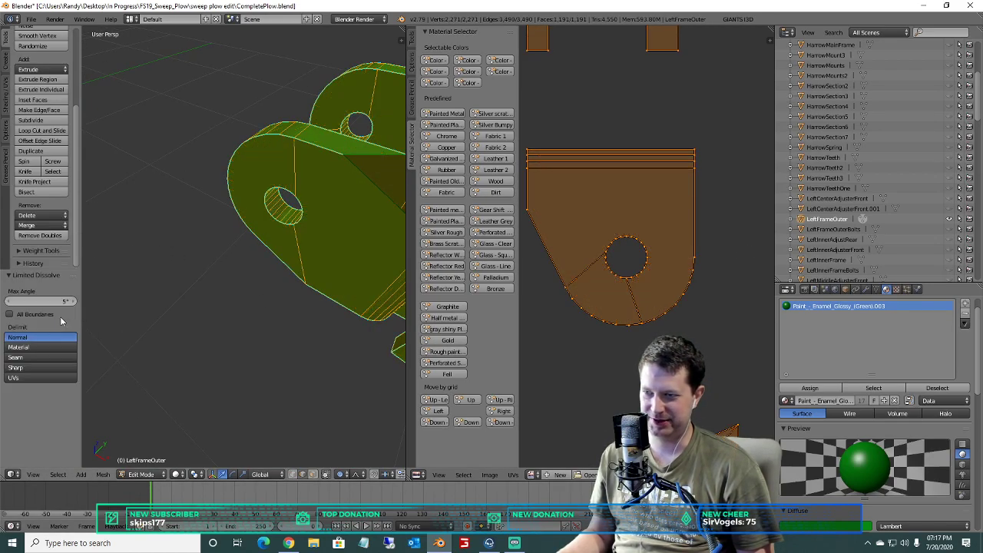
Select the inner walls of both bracket pin holes by linking up to sharp edges, and delete their faces.
key("a")
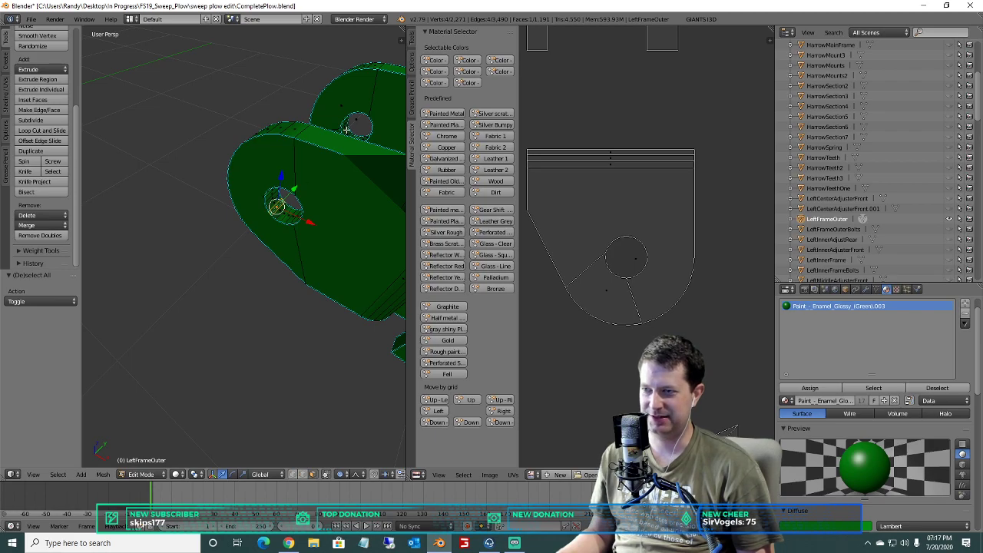
key("ctrl+l")
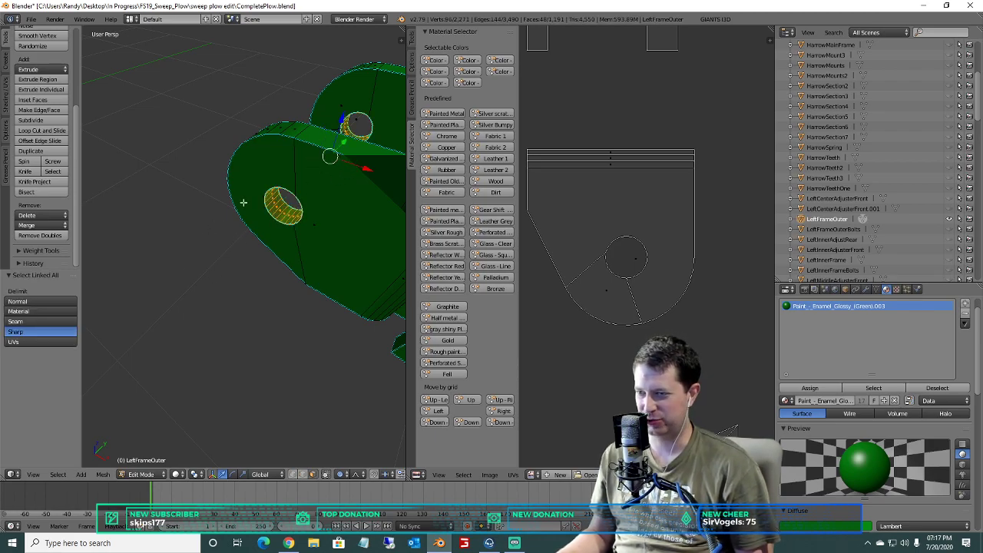
key("x")
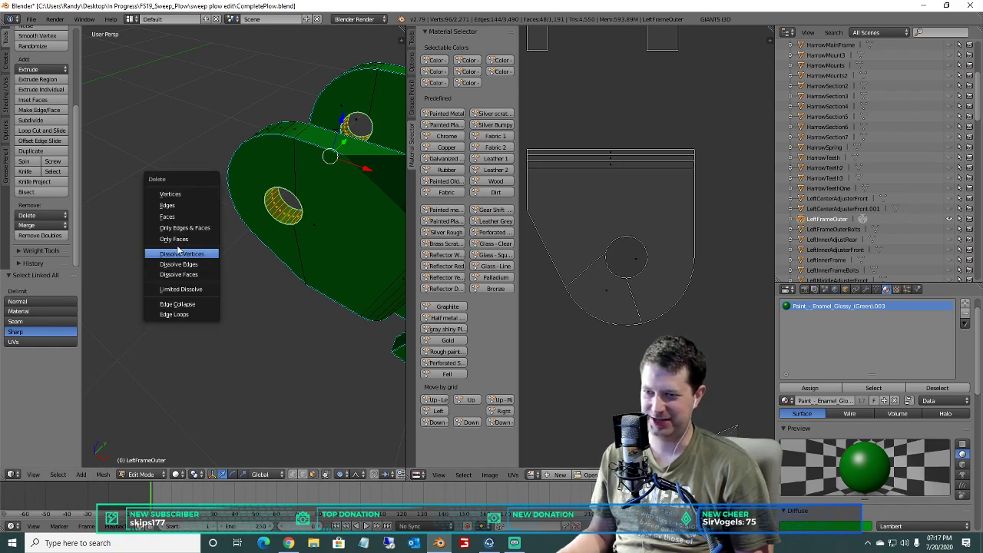
left_click(173, 218)
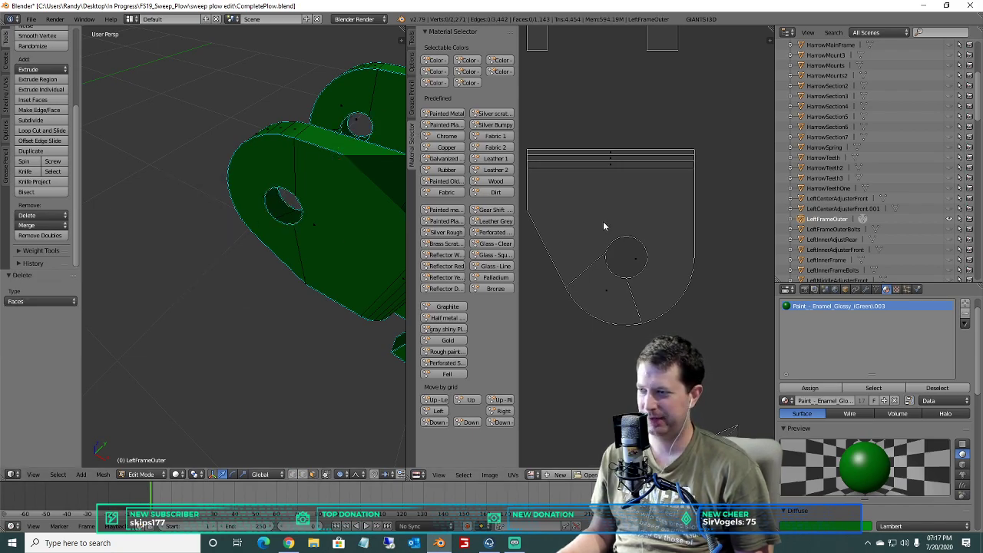
Select the ring of vertices around the hole in the rounded bracket island and dissolve them.
key("a")
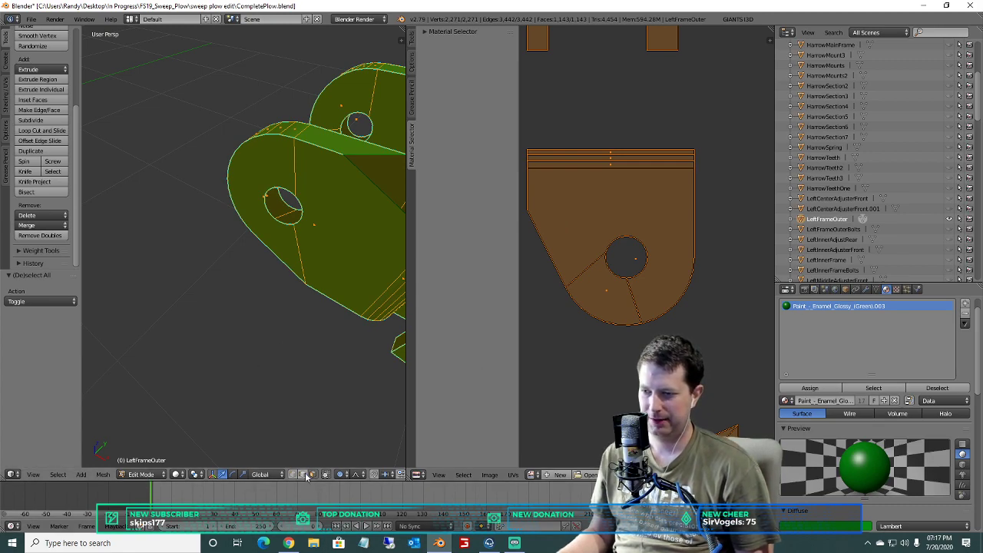
key("a")
key("b")
left_click_drag(665, 279, 588, 232)
key("x")
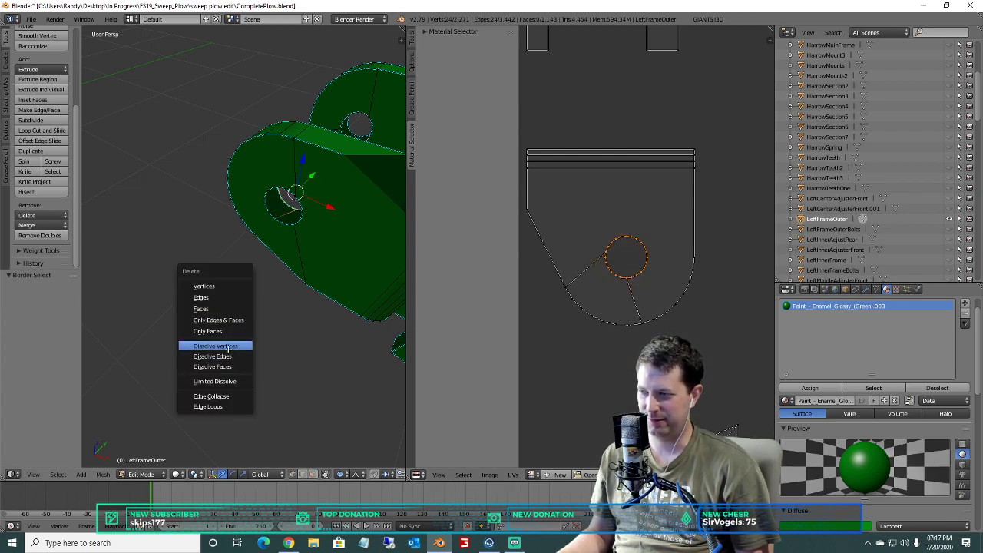
left_click(227, 348)
Dissolve the two remaining edges that meet inside the rounded bracket island.
key("x")
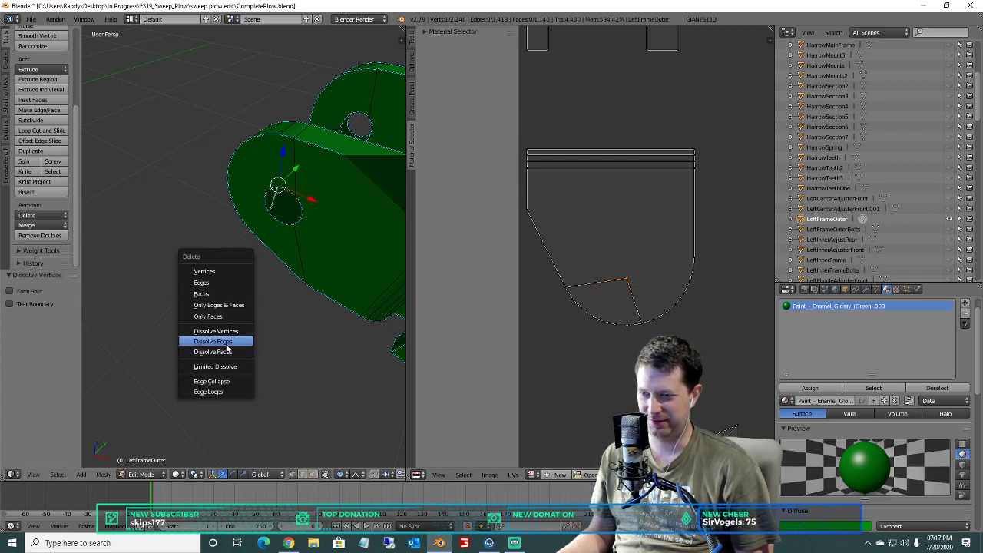
left_click(223, 340)
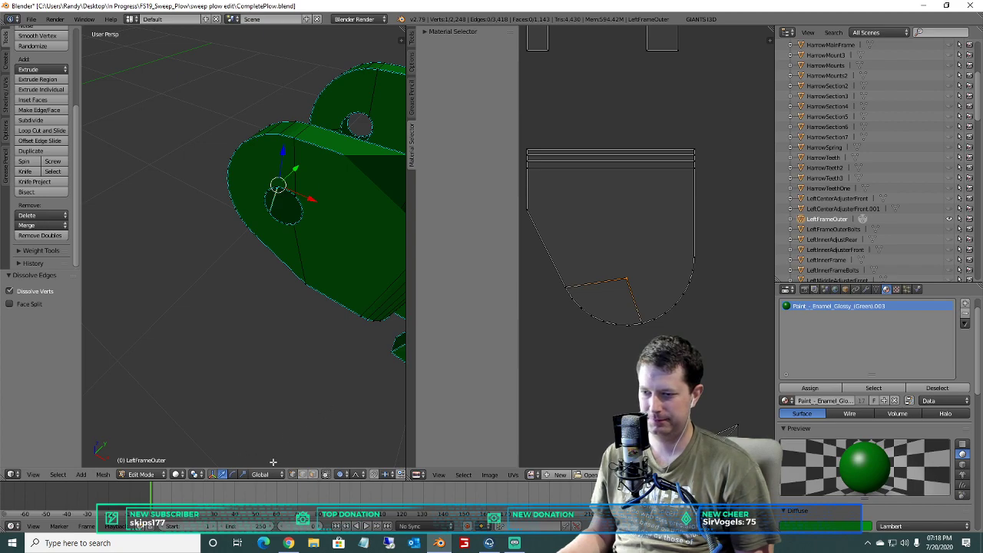
left_click(304, 476)
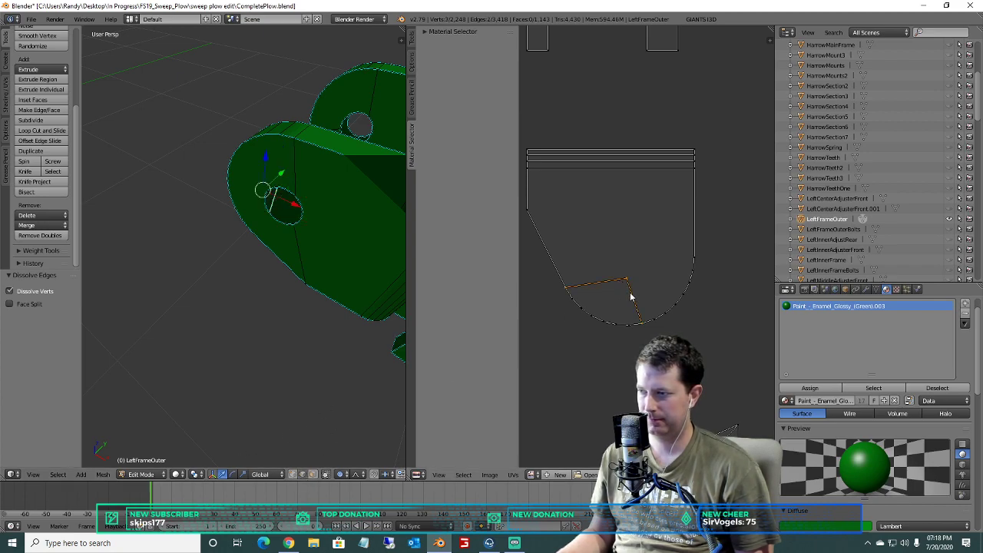
key("x")
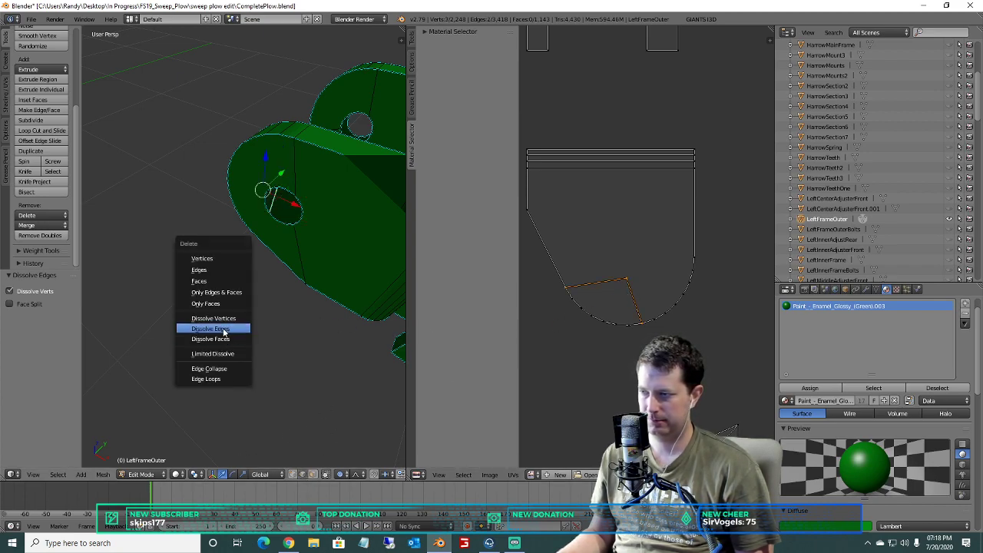
left_click(224, 329)
Inspect the bracket's hole in the model and survey the other UV islands for remaining holes.
middle_click_drag(325, 263, 216, 291)
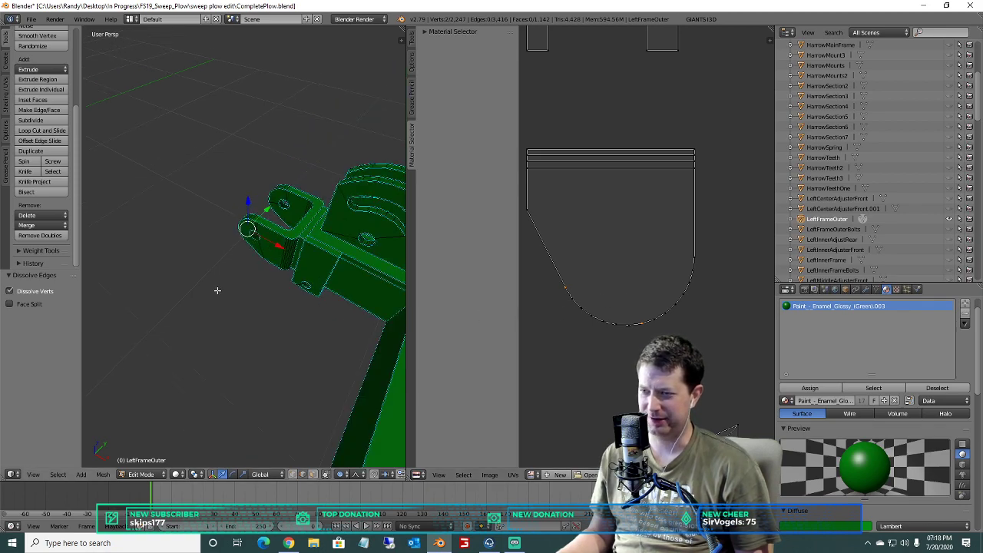
scroll(219, 284, "up", 6)
key("a")
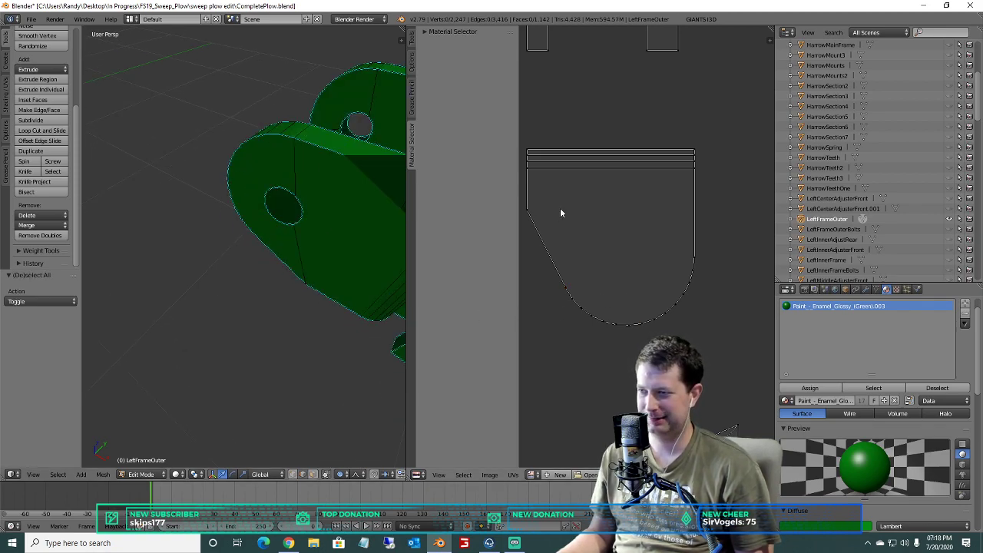
right_click(283, 222)
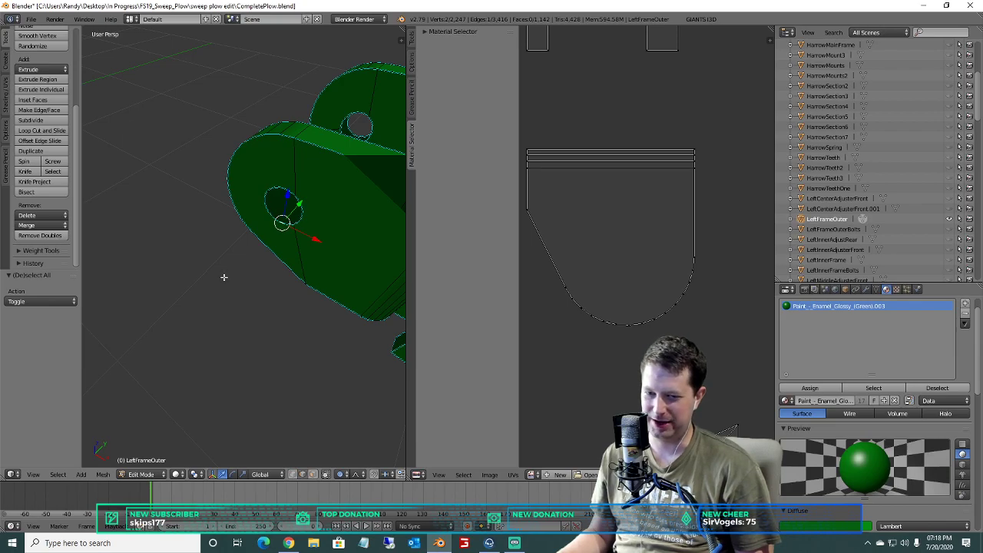
key("a")
scroll(279, 226, "down", 6)
scroll(599, 153, "down", 4)
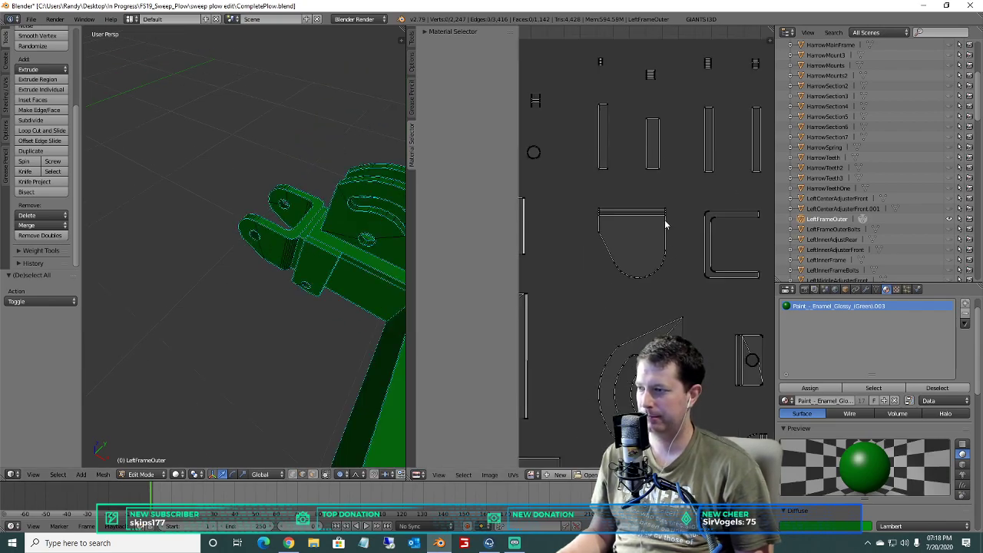
scroll(664, 206, "down", 2)
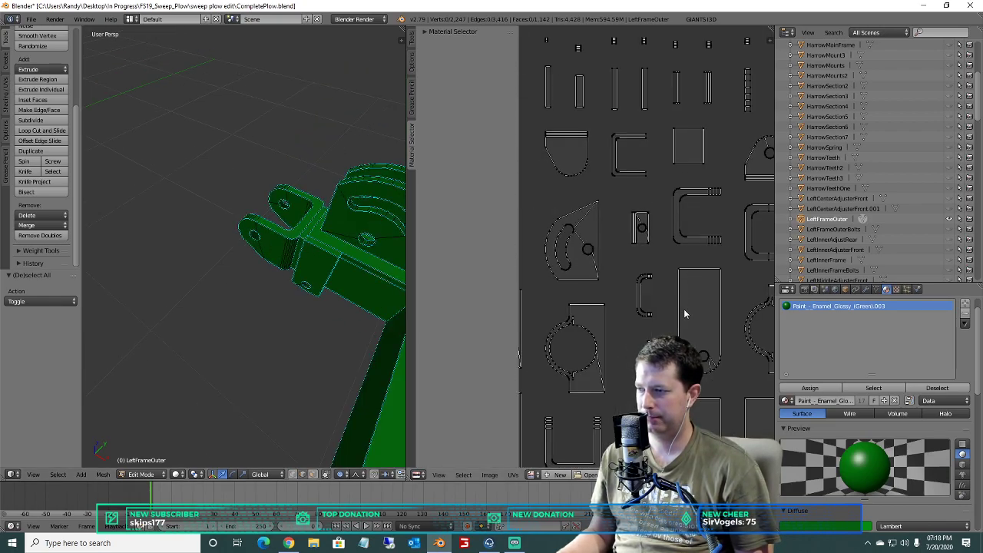
middle_click_drag(682, 311, 573, 179)
middle_click_drag(616, 258, 675, 338)
scroll(666, 299, "down", 2)
middle_click_drag(659, 267, 705, 342)
scroll(672, 321, "down", 3)
scroll(671, 321, "up", 3)
Select the inner walls of the round holes in the slotted plates, corner plate and lower tabs, linked up to sharp edges, and delete their faces.
middle_click_drag(335, 235, 309, 201)
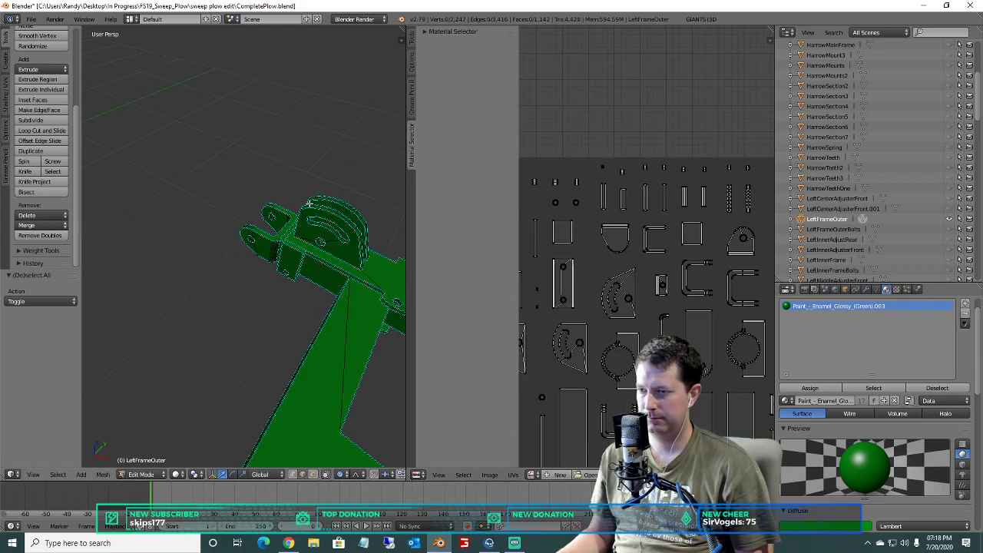
scroll(256, 207, "up", 5)
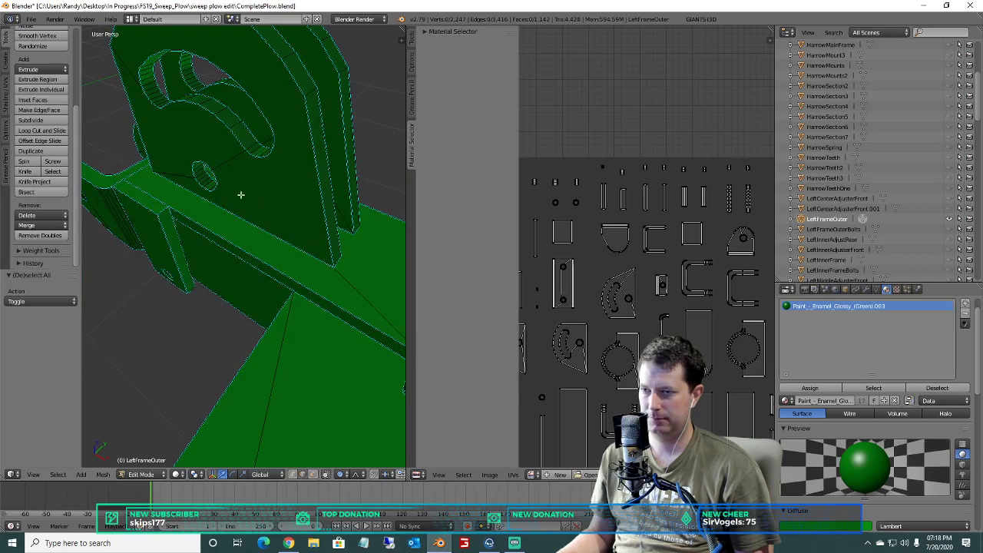
left_click(313, 475)
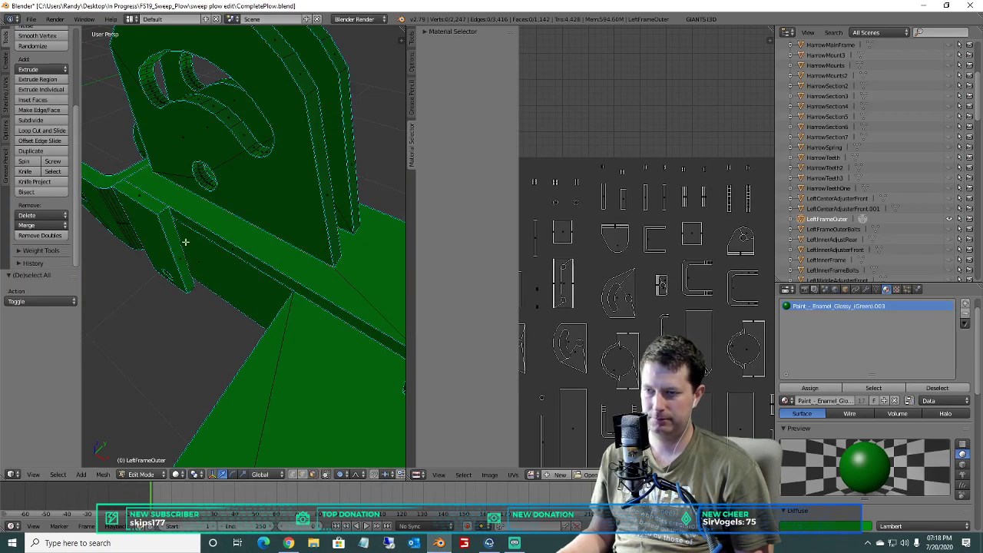
middle_click_drag(201, 172, 191, 175)
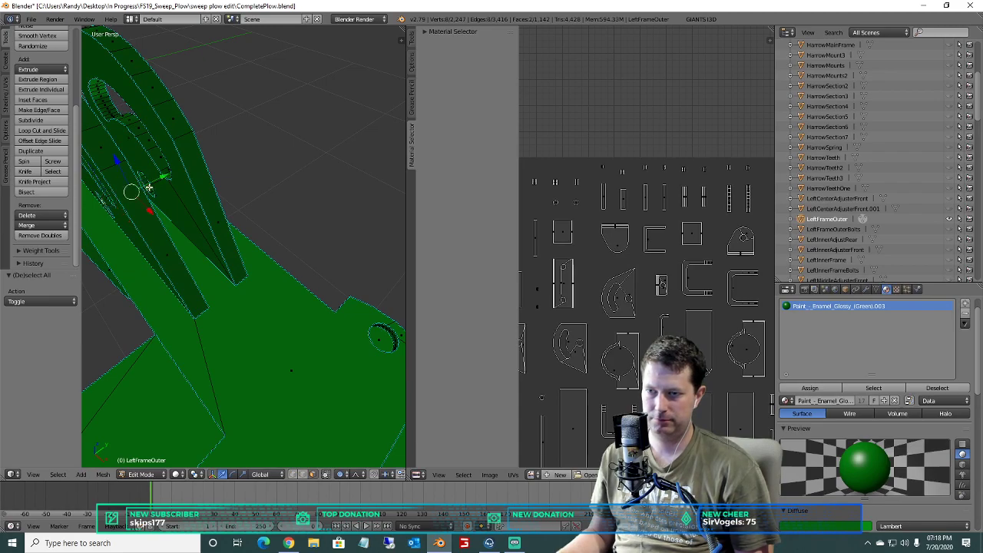
scroll(213, 263, "down", 8)
scroll(241, 264, "up", 8)
middle_click_drag(288, 284, 270, 240)
right_click(221, 166, "shift")
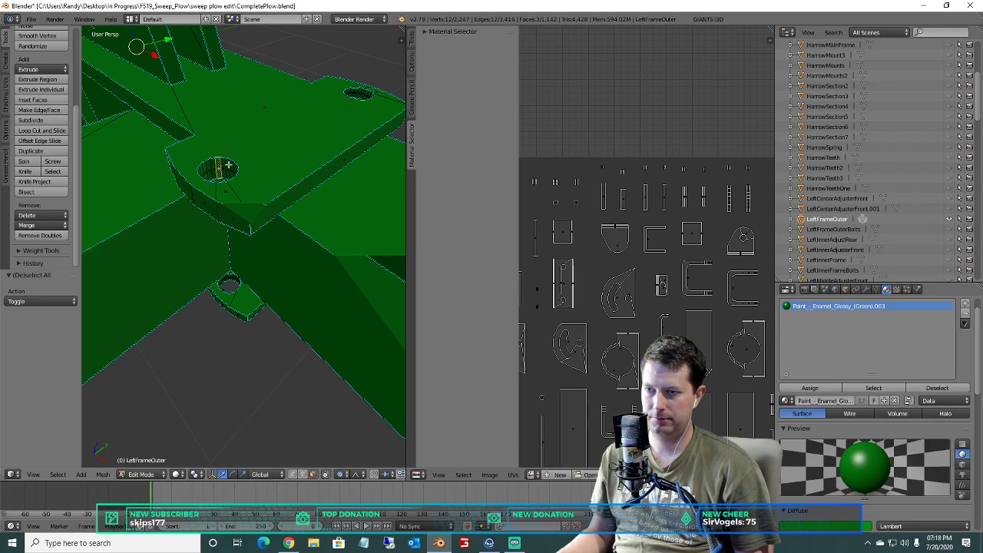
right_click(351, 93, "shift")
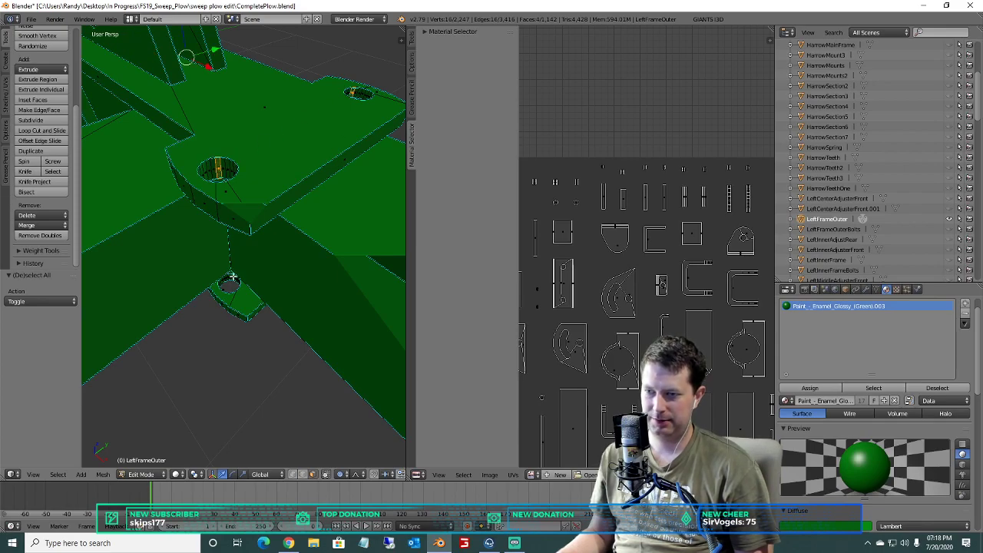
scroll(243, 279, "up", 5)
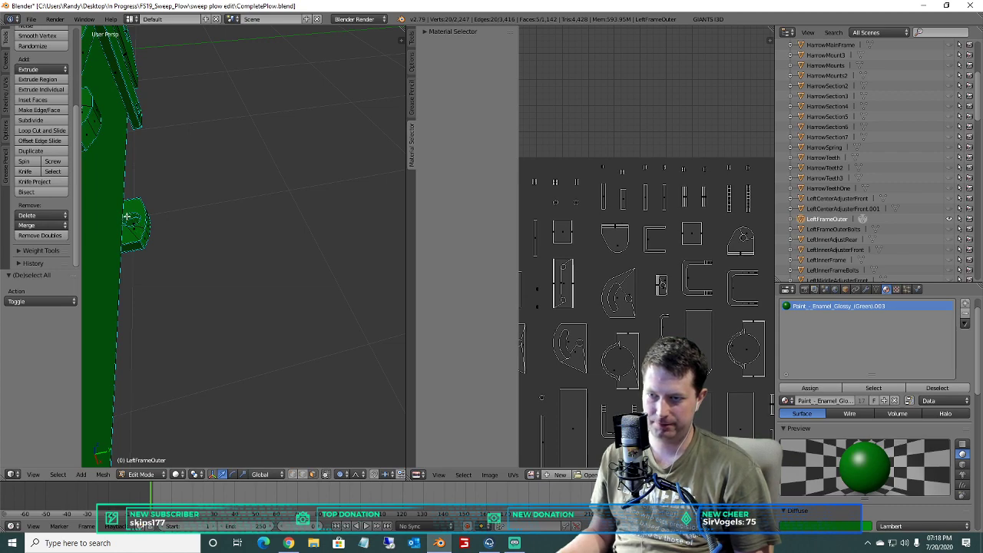
key("h")
middle_click_drag(143, 217, 173, 221)
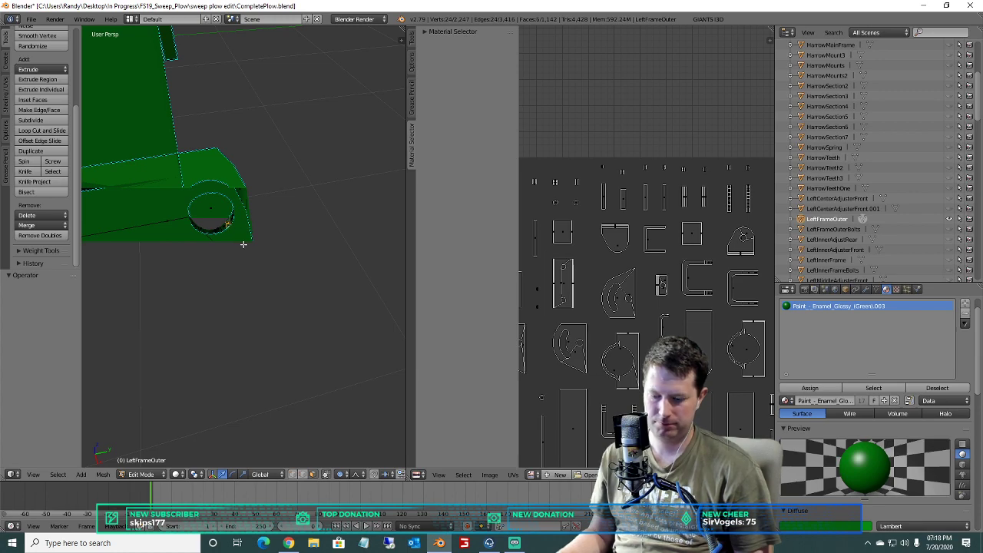
key("ctrl+l")
middle_click_drag(248, 241, 251, 224)
scroll(244, 223, "up", 1)
scroll(244, 222, "down", 2)
key("x")
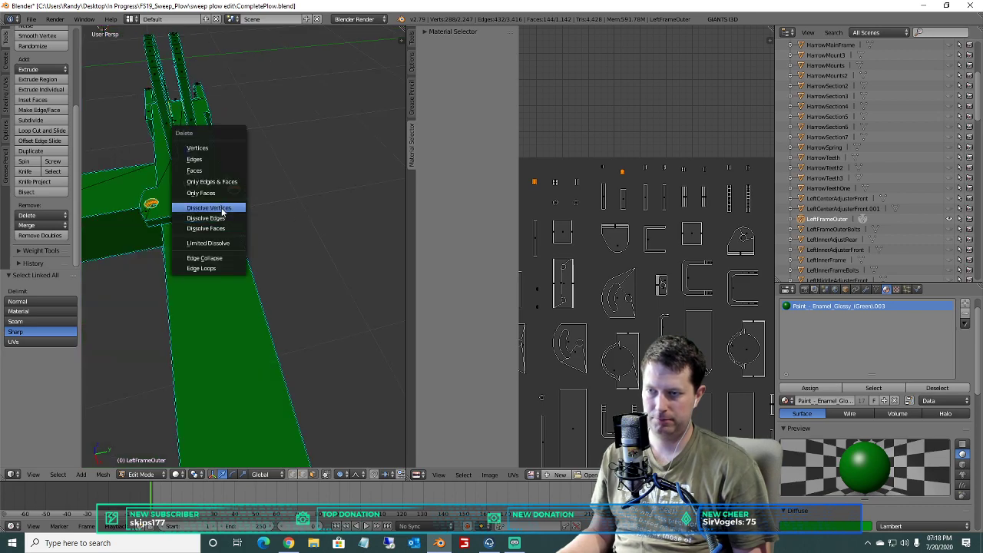
left_click(201, 171)
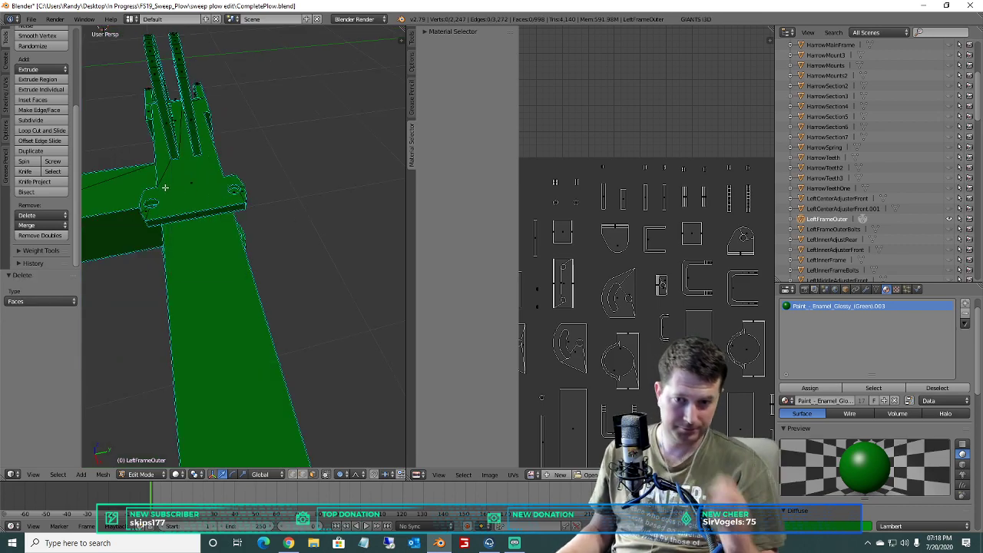
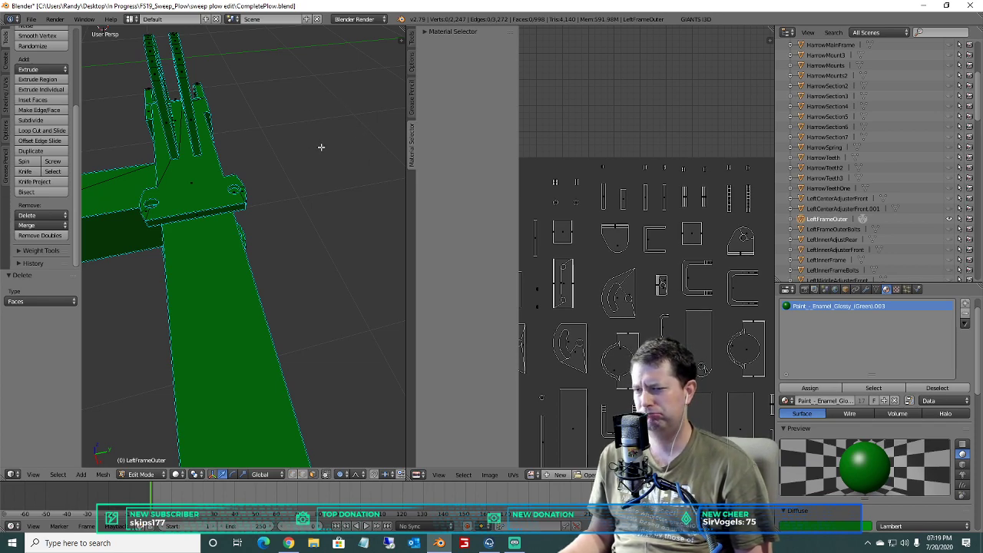
Delete the leftover circular faces inside the corner plate's hole and the lower tab's hole.
scroll(265, 159, "down", 5)
scroll(243, 165, "up", 8)
middle_click_drag(240, 166, 311, 304)
right_click(324, 331)
key("x")
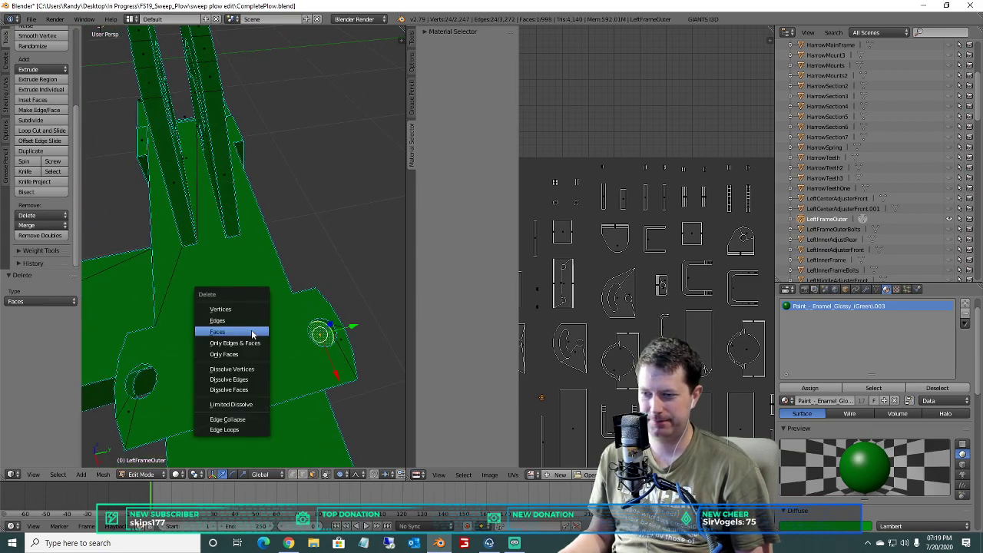
left_click(225, 331)
middle_click_drag(254, 317, 224, 320)
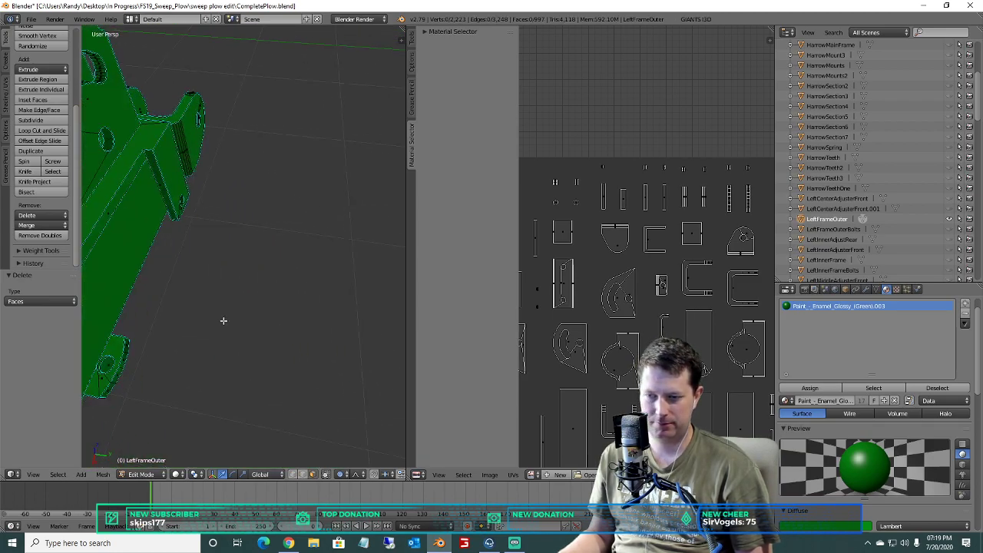
right_click(100, 363)
key("x")
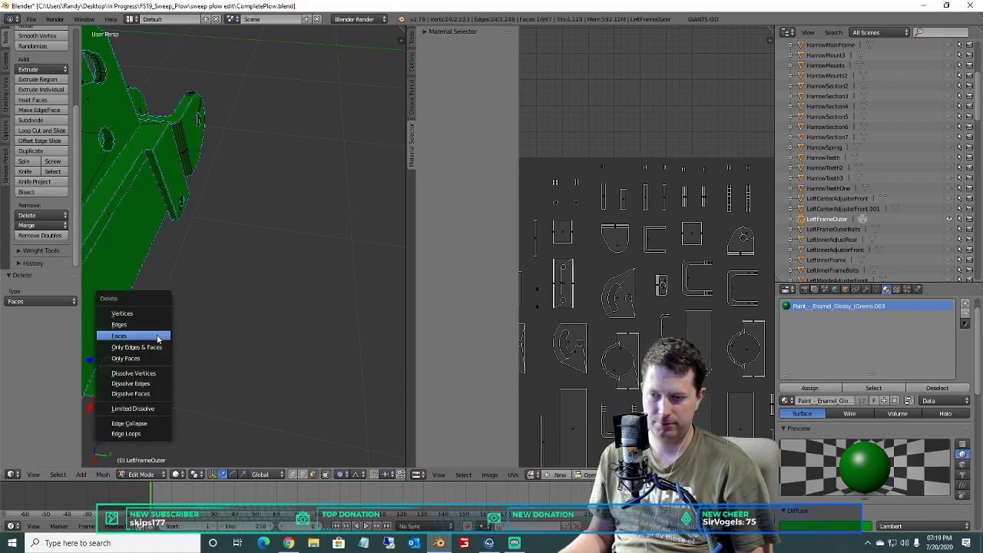
left_click(122, 335)
Select the inner walls of the three bolt holes around the frame's beam junction, linked up to sharp edges, and delete their faces.
scroll(185, 281, "down", 3)
middle_click_drag(187, 279, 302, 169)
scroll(275, 145, "up", 3)
scroll(275, 144, "down", 4)
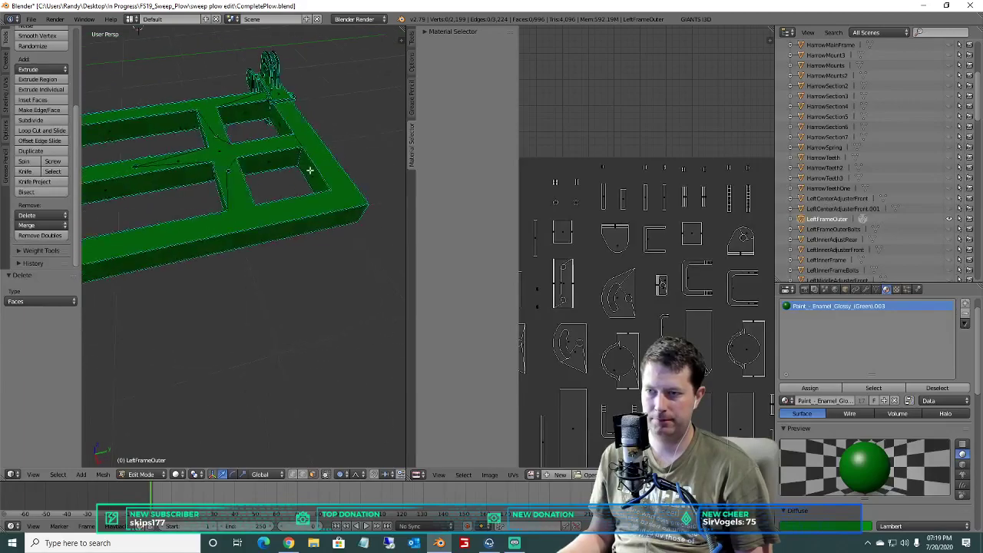
scroll(285, 165, "up", 6)
scroll(274, 208, "down", 4)
scroll(279, 261, "up", 6)
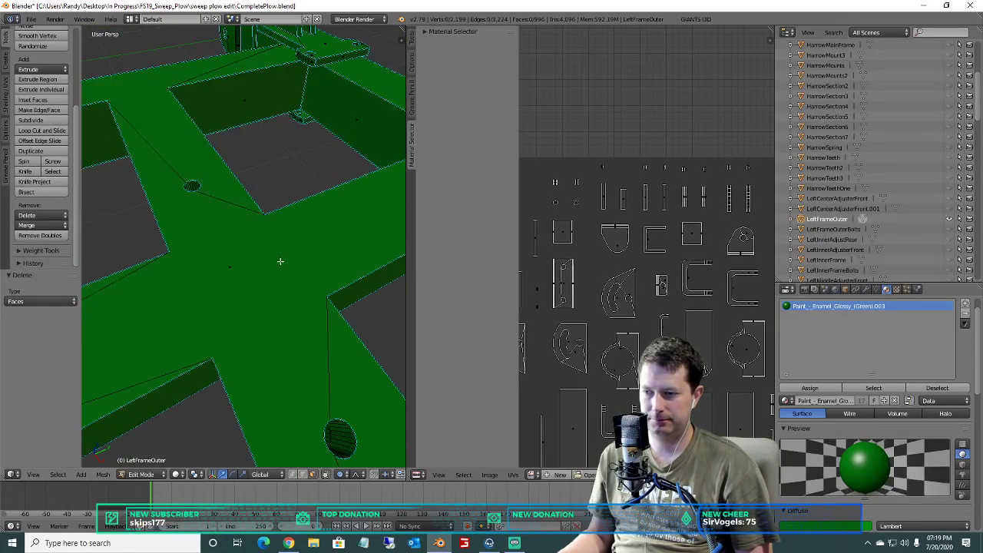
middle_click_drag(205, 254, 220, 276)
scroll(220, 276, "down", 3)
scroll(216, 251, "up", 4)
key("a")
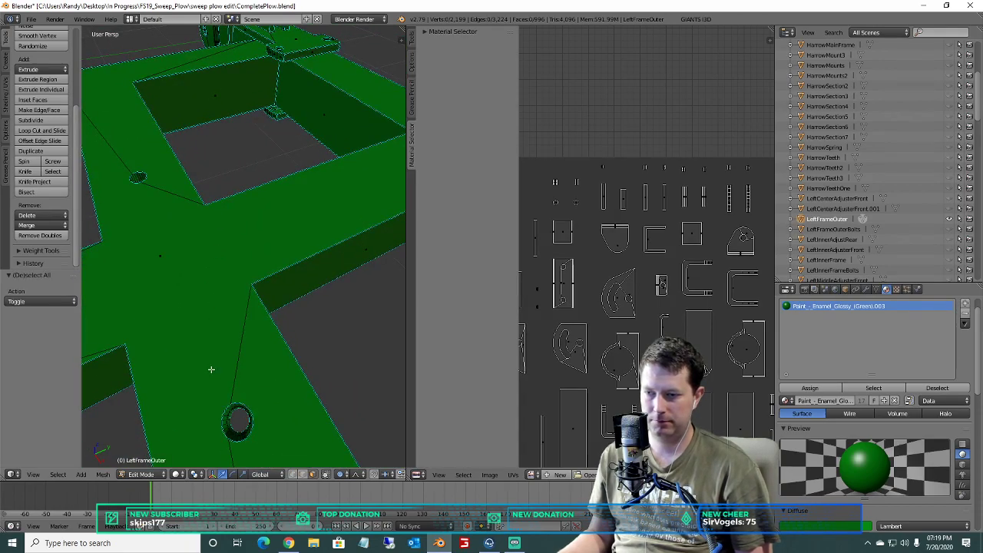
middle_click_drag(211, 369, 219, 334)
scroll(257, 181, "down", 3)
middle_click_drag(257, 181, 274, 237, "shift")
scroll(275, 238, "up", 3)
middle_click_drag(206, 328, 238, 263)
right_click(142, 279, "shift")
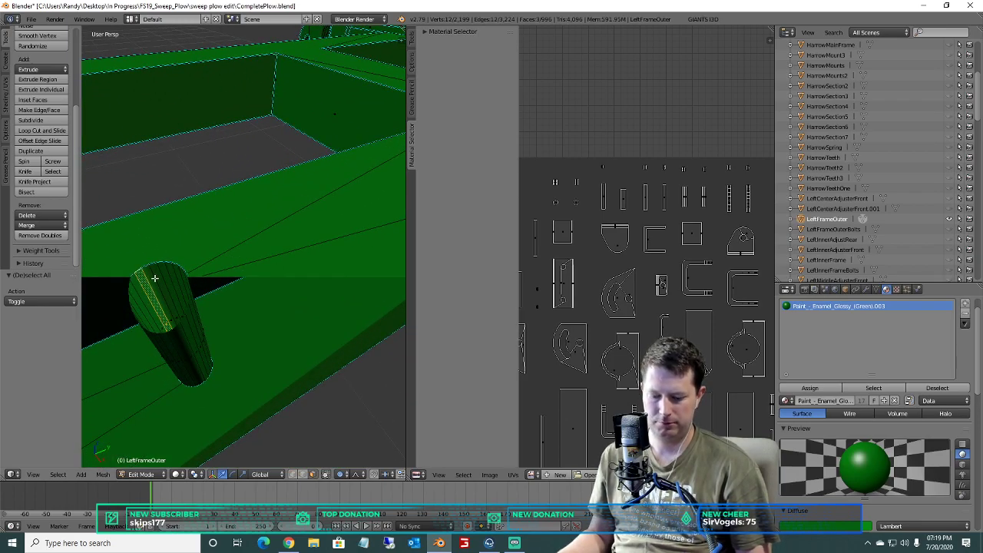
scroll(155, 278, "down", 5)
key("ctrl+l")
scroll(208, 250, "down", 3)
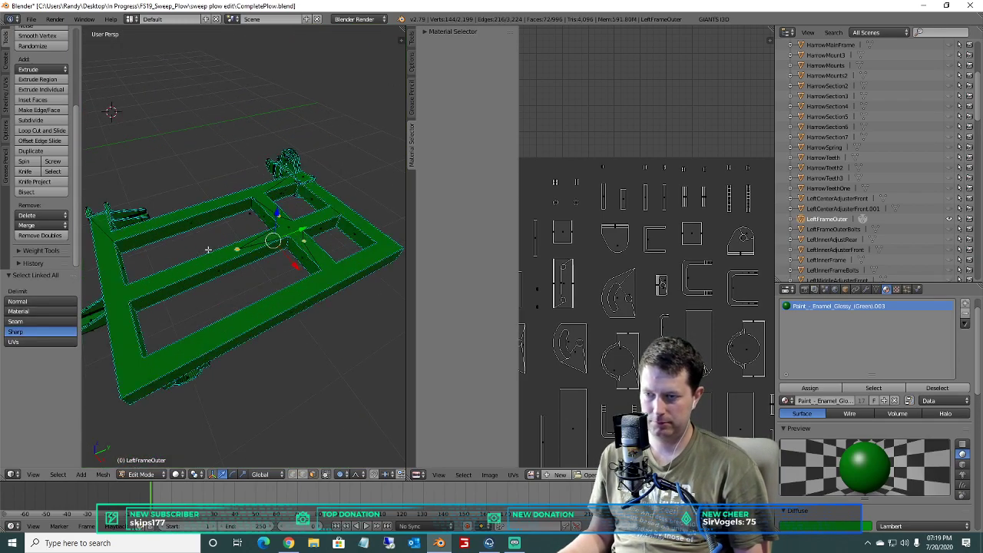
scroll(208, 250, "up", 2)
key("x")
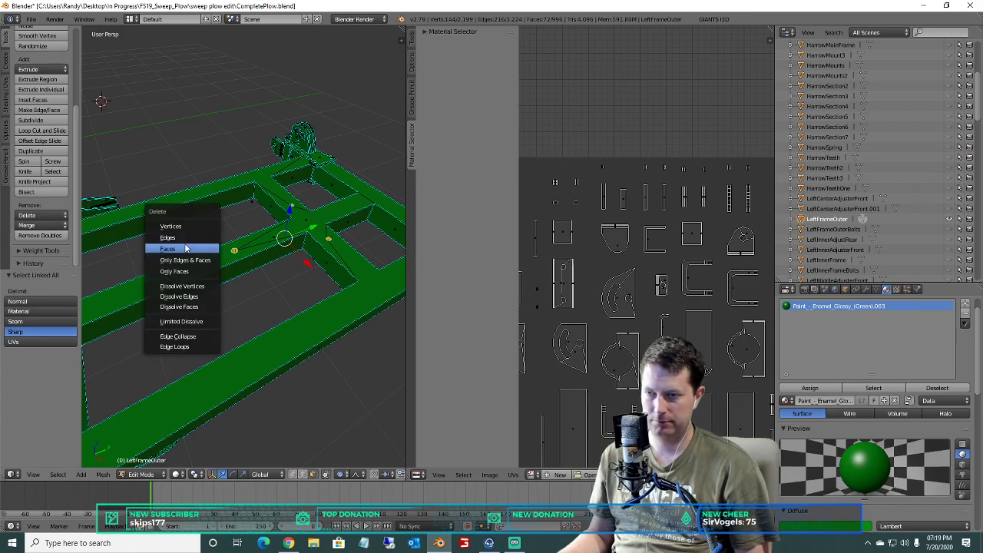
left_click(185, 248)
Select the inner walls of the four pin holes in the rounded end lugs, linked up to sharp edges, and delete their faces.
middle_click_drag(234, 253, 299, 224)
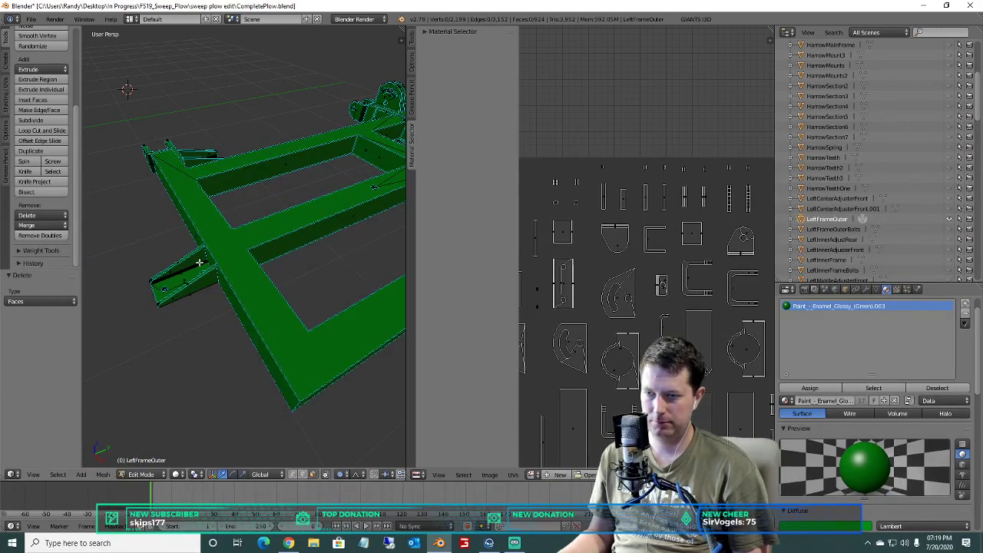
scroll(198, 264, "up", 2)
middle_click_drag(197, 264, 283, 312, "shift")
scroll(258, 247, "up", 2)
middle_click_drag(333, 331, 293, 255)
scroll(284, 261, "down", 2)
scroll(293, 255, "up", 4)
right_click(269, 144, "shift")
middle_click_drag(265, 143, 247, 148)
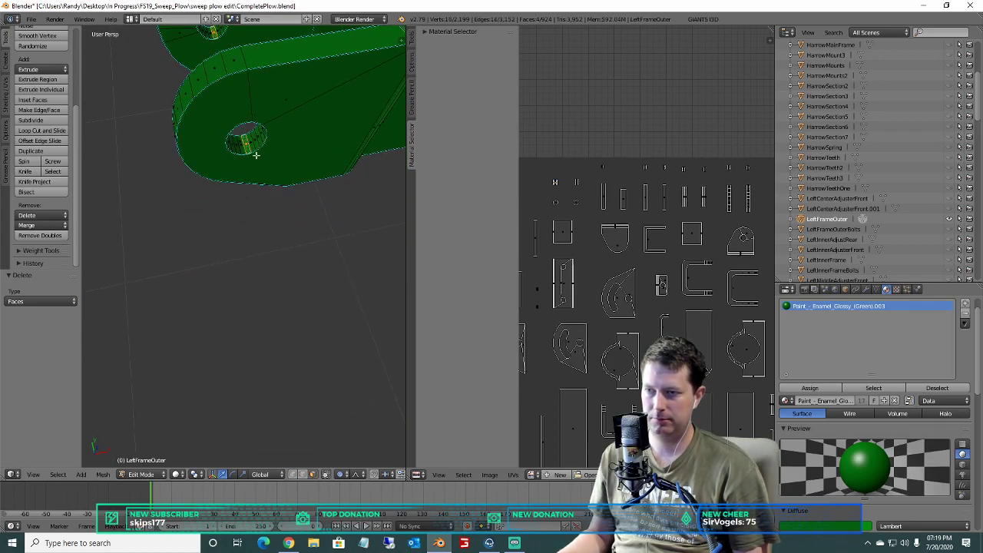
key("ctrl+l")
key("x")
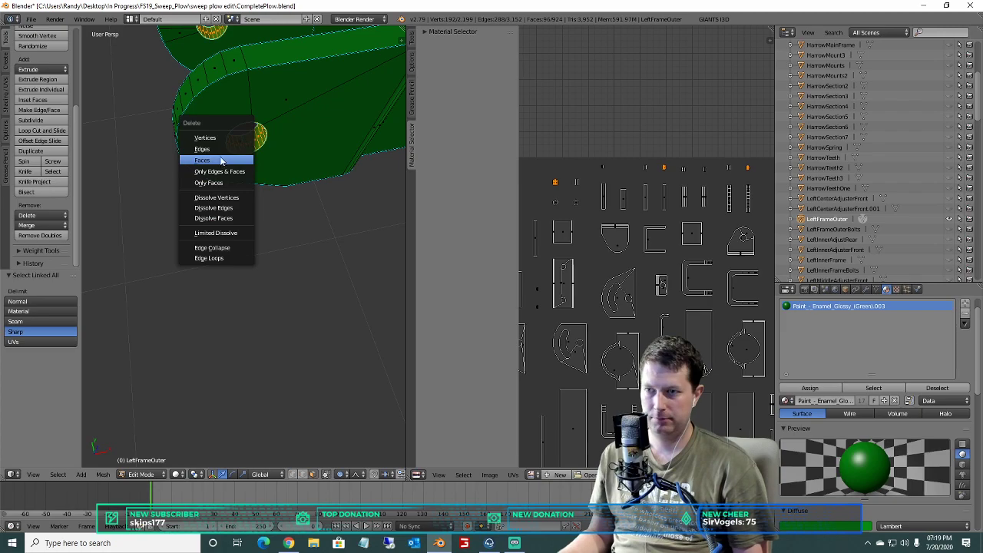
left_click(225, 159)
Select the inner walls of both bolt holes in the round clamp beneath the frame, linked up to sharp edges, and delete their faces.
middle_click_drag(225, 159, 191, 476)
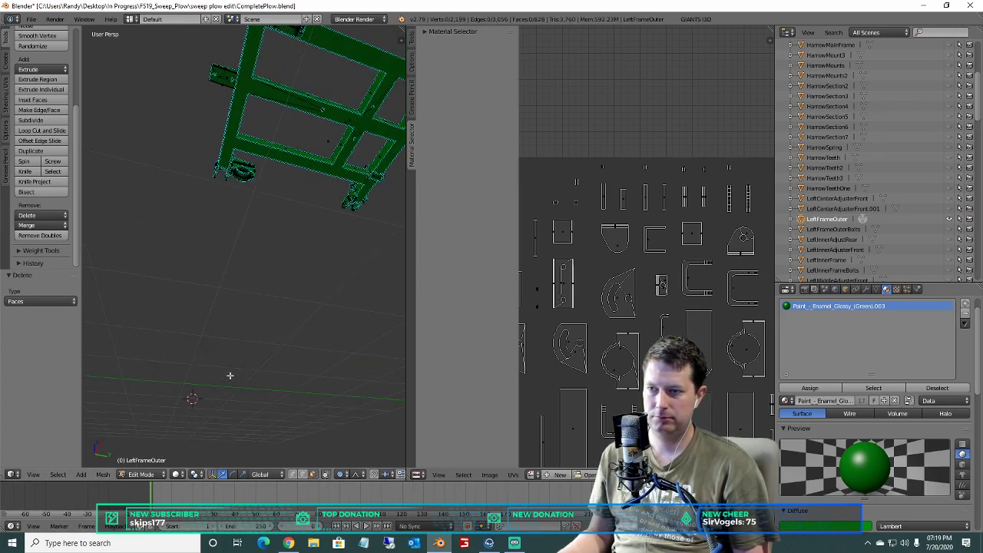
scroll(251, 103, "up", 4)
middle_click_drag(251, 104, 296, 404)
middle_click_drag(324, 221, 343, 172)
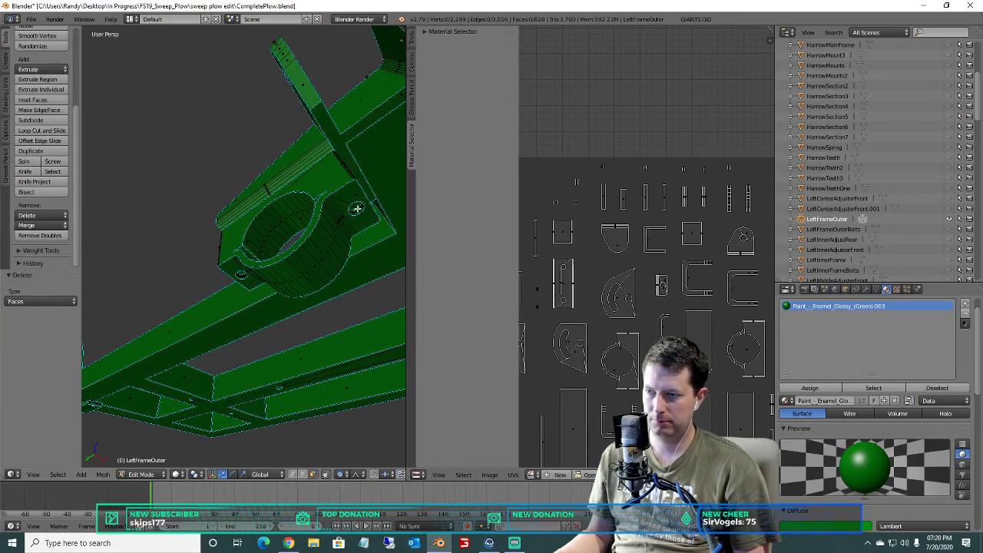
middle_click_drag(358, 210, 184, 267)
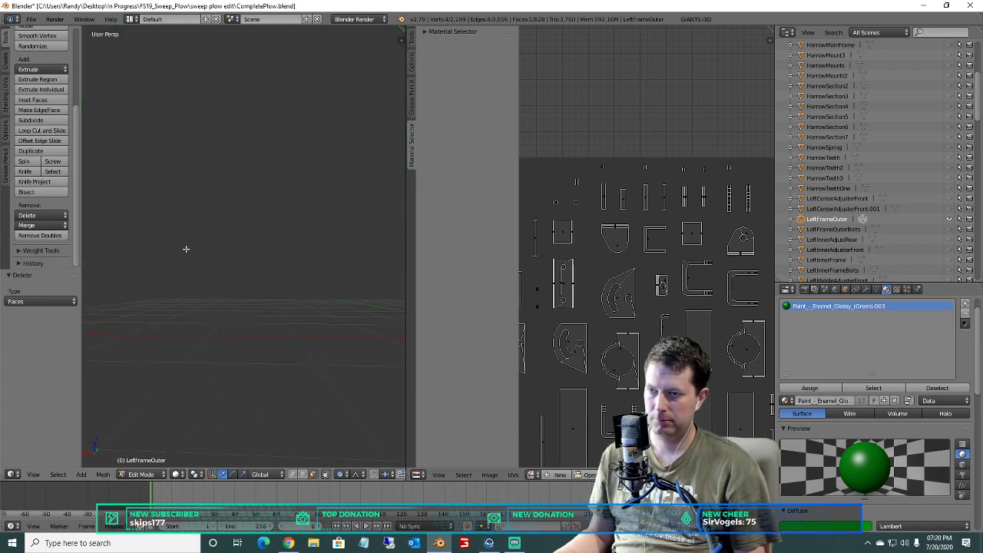
scroll(169, 147, "down", 5)
middle_click_drag(186, 146, 252, 208, "shift")
scroll(220, 112, "up", 3)
middle_click_drag(206, 90, 212, 132, "shift")
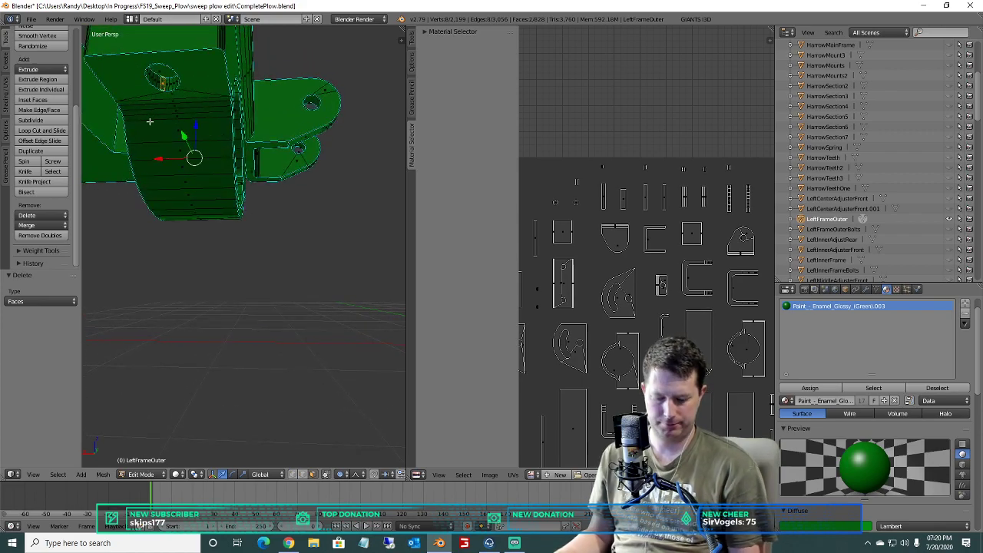
key("ctrl+l")
key("x")
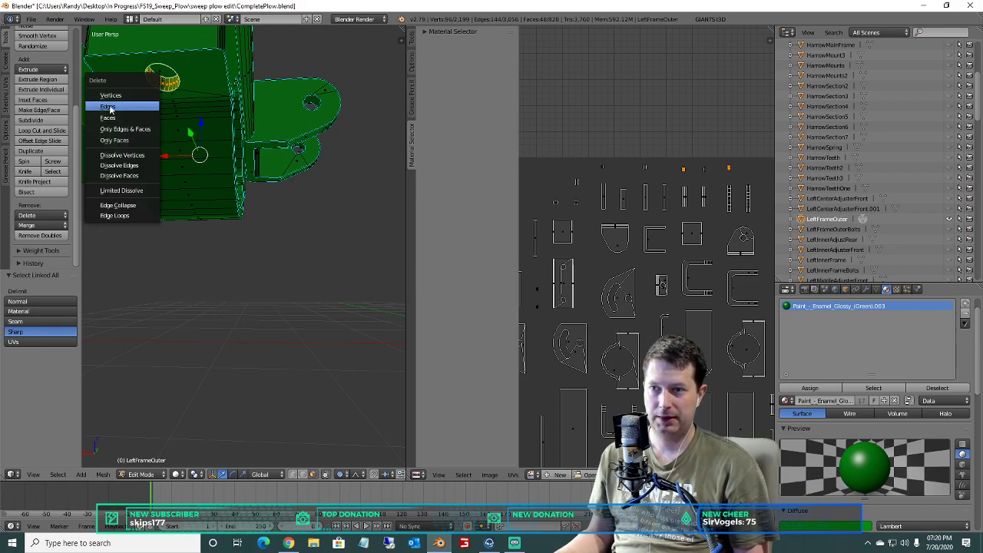
left_click(114, 119)
Select the two circular faces left in the round clamp's bolt holes and delete them.
right_click(159, 69, "alt")
middle_click_drag(169, 443, 190, 350)
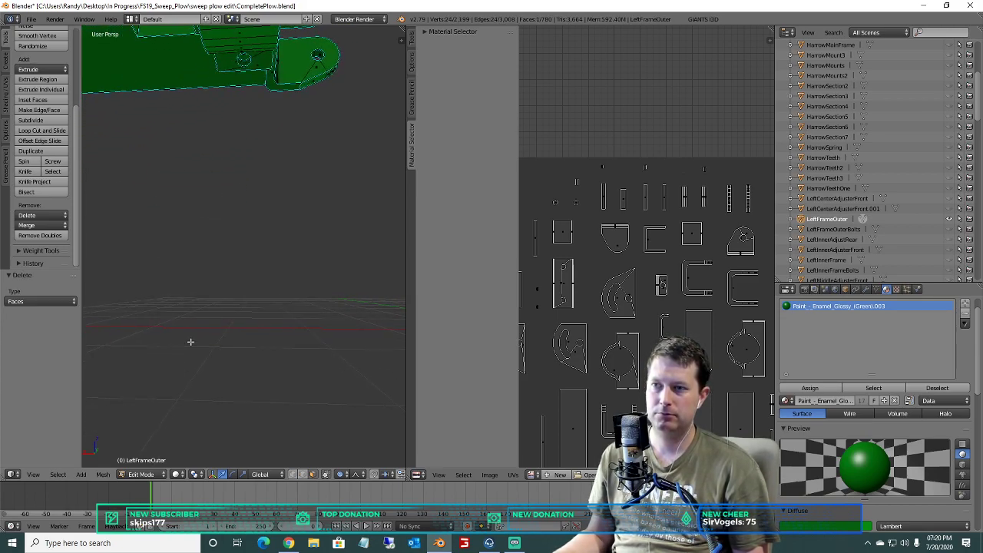
key("x")
left_click(160, 210)
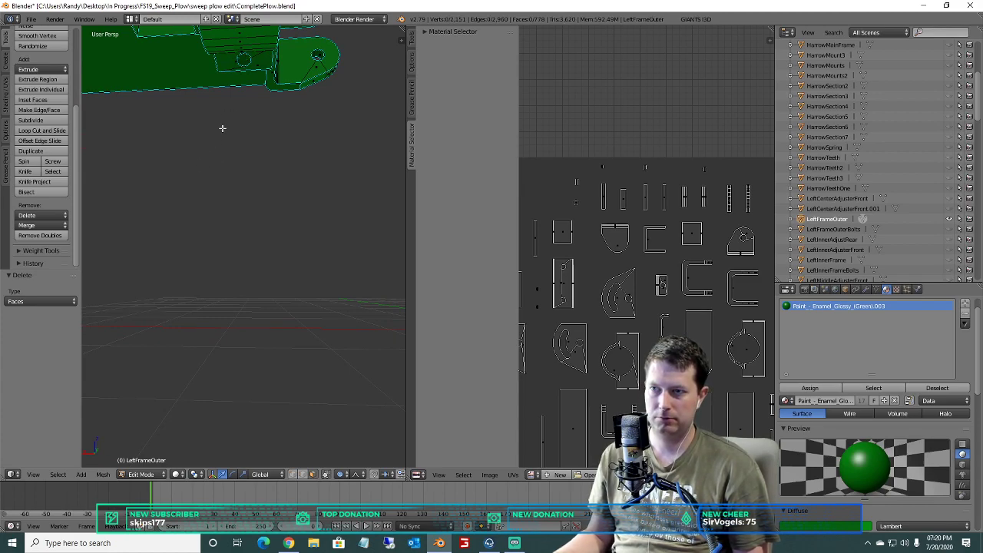
Inspect the clamp, the U-shaped bracket, the frame beams and the hanging tabs for remaining hole geometry.
middle_click_drag(226, 132, 286, 225)
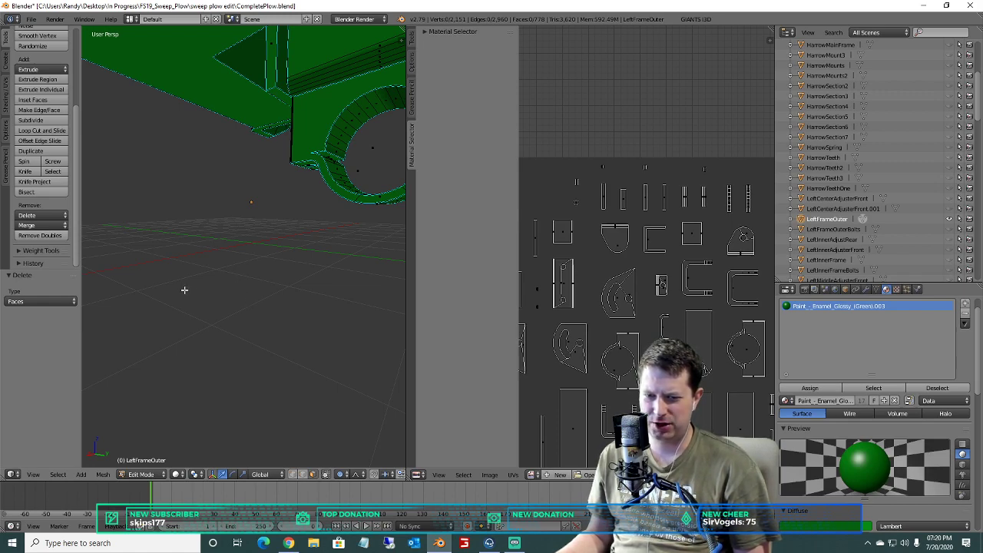
middle_click_drag(168, 298, 172, 273)
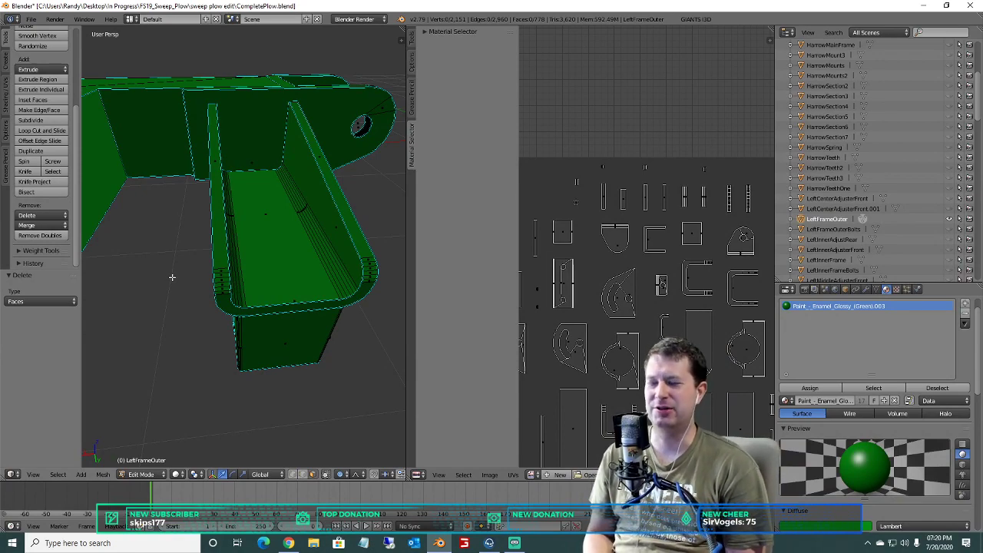
scroll(205, 273, "down", 5)
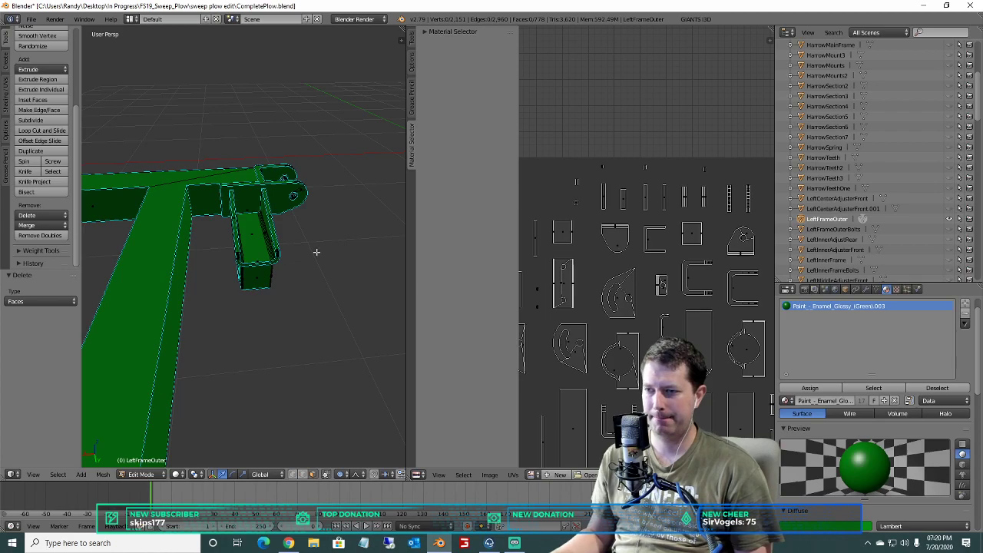
scroll(318, 256, "up", 4)
middle_click_drag(308, 227, 392, 152, "shift")
scroll(276, 284, "up", 4)
scroll(276, 283, "down", 5)
scroll(392, 151, "down", 2)
scroll(303, 182, "down", 4)
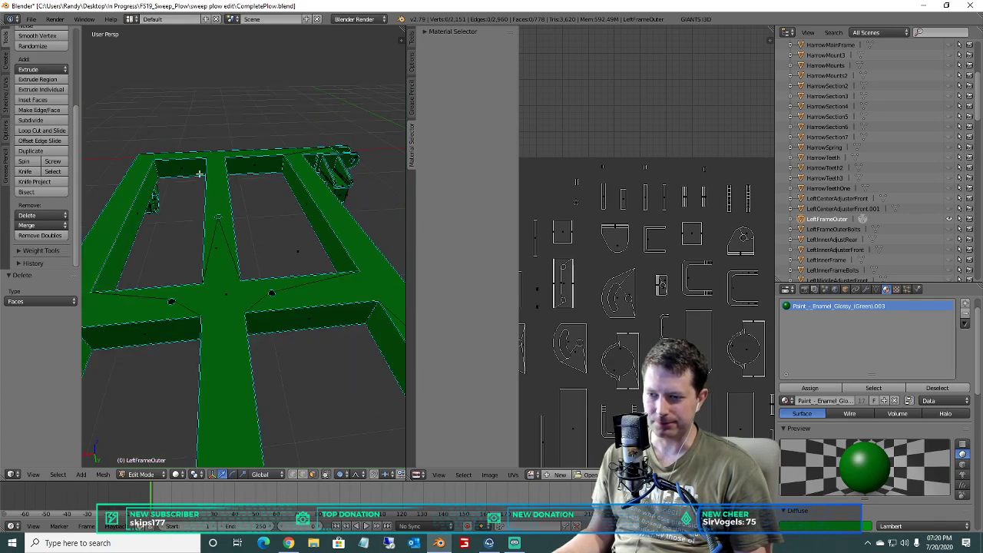
middle_click_drag(234, 248, 213, 189)
middle_click_drag(357, 176, 167, 183)
scroll(274, 179, "up", 3)
middle_click_drag(232, 191, 216, 209)
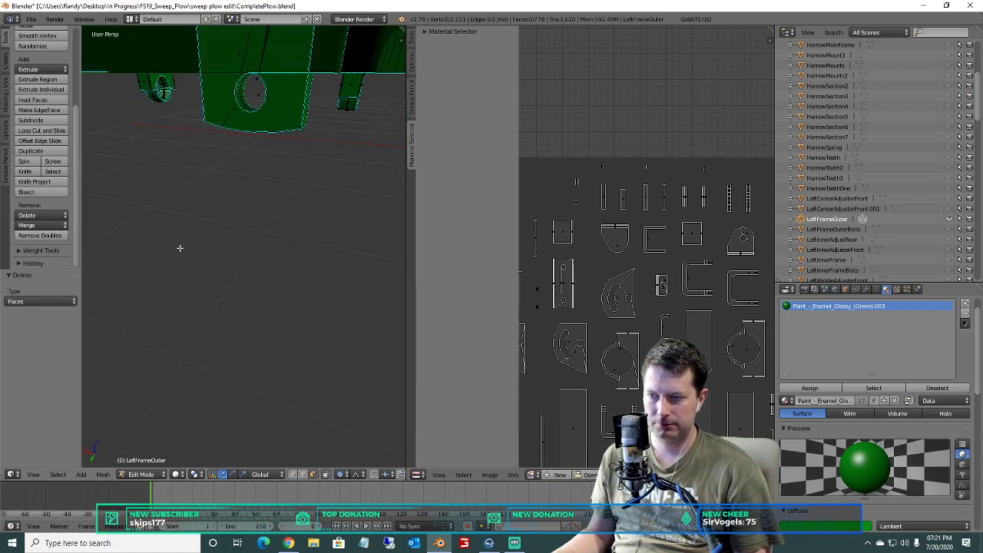
Select the inner walls of the holes in the hanging tabs, linked up to sharp edges, and delete their faces.
scroll(240, 91, "down", 5)
middle_click_drag(215, 97, 223, 119)
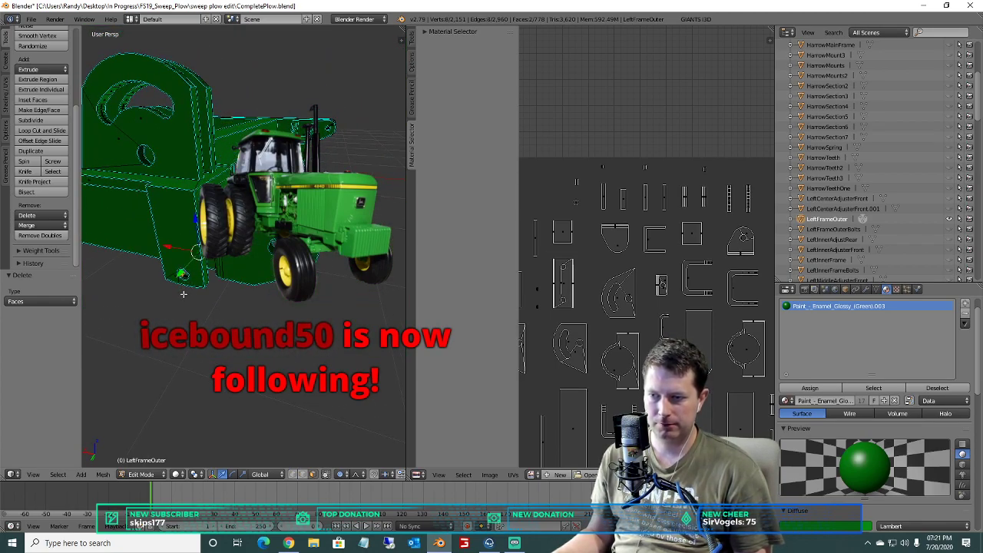
key("ctrl+l")
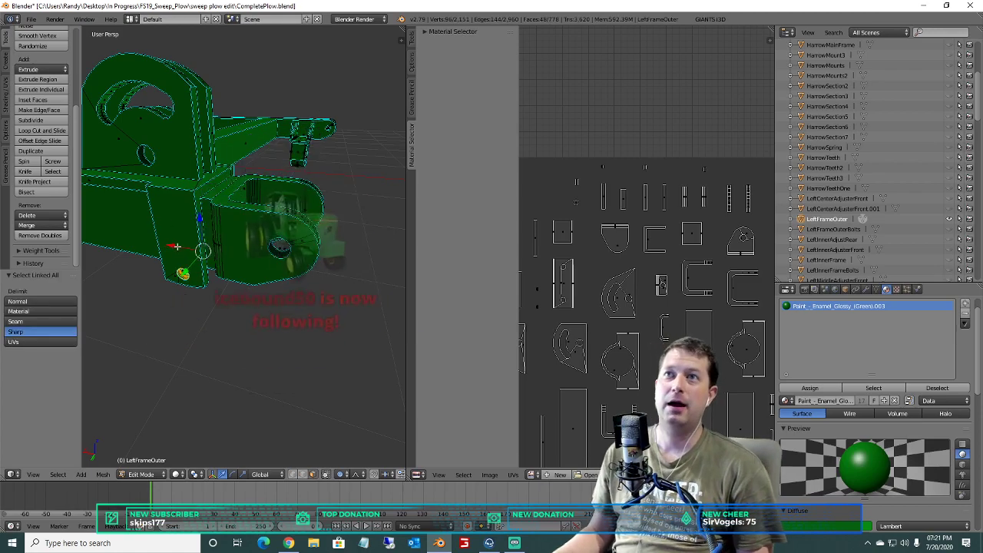
key("x")
left_click(161, 304)
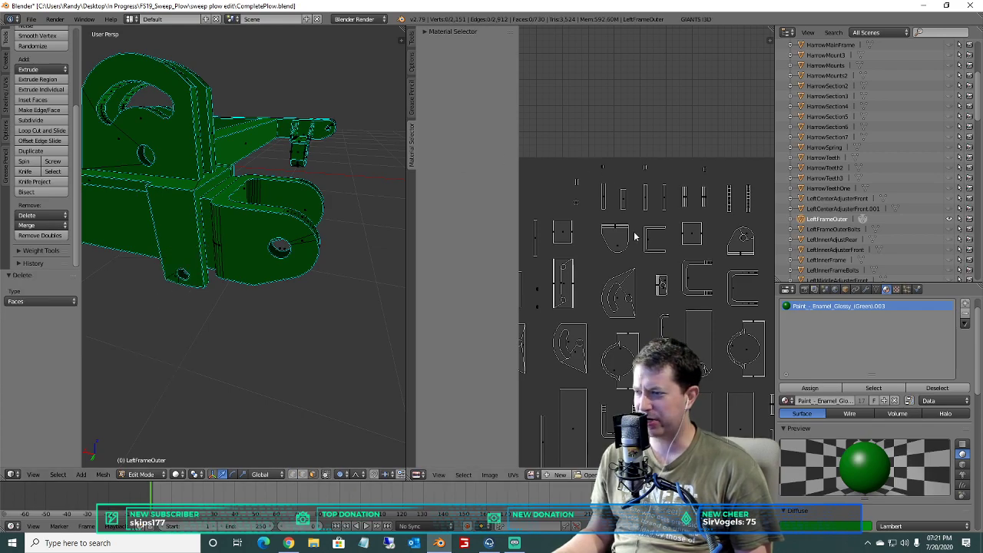
Box-select the round hole's outline in the curved slotted plate's UV island and dissolve its edges.
scroll(635, 236, "down", 2)
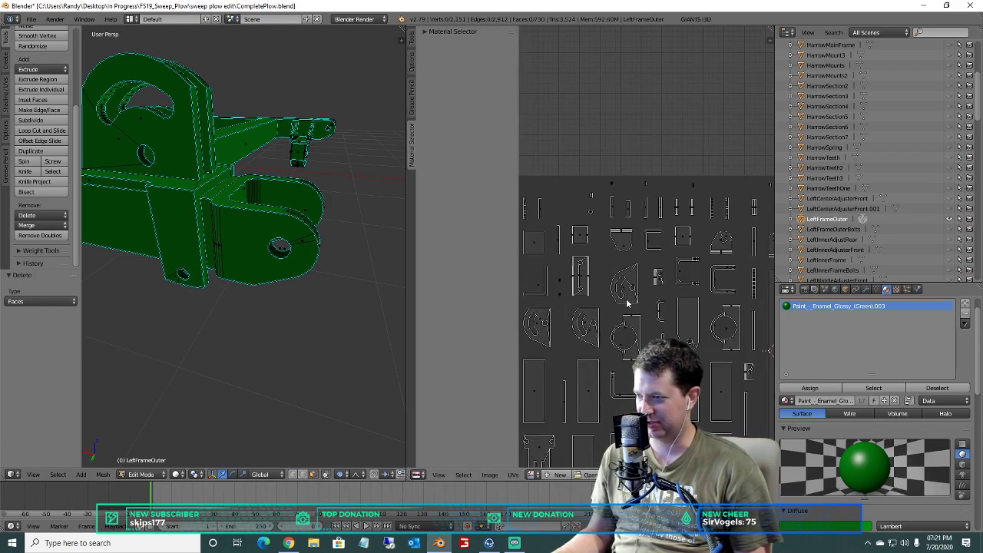
scroll(626, 303, "up", 3)
middle_click_drag(643, 184, 651, 160)
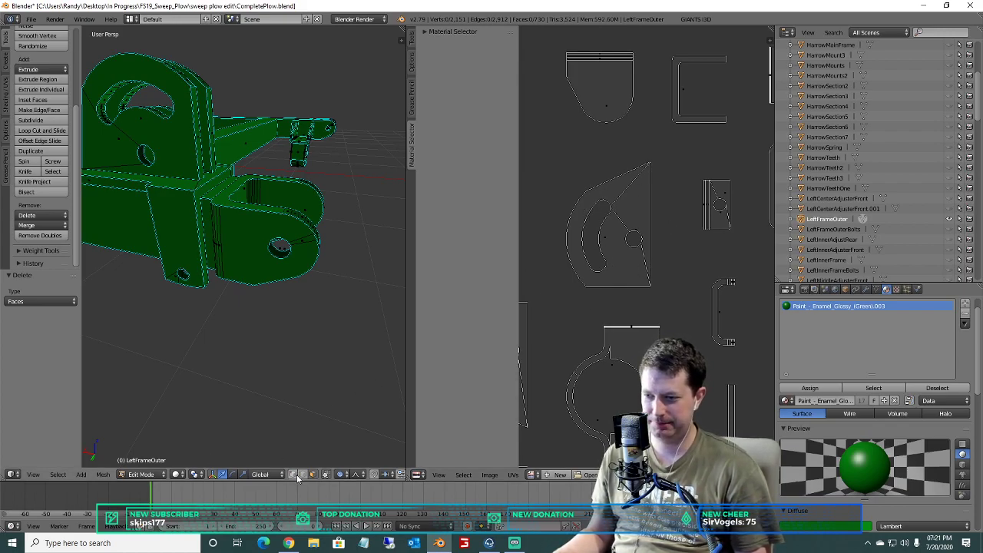
key("a")
key("a")
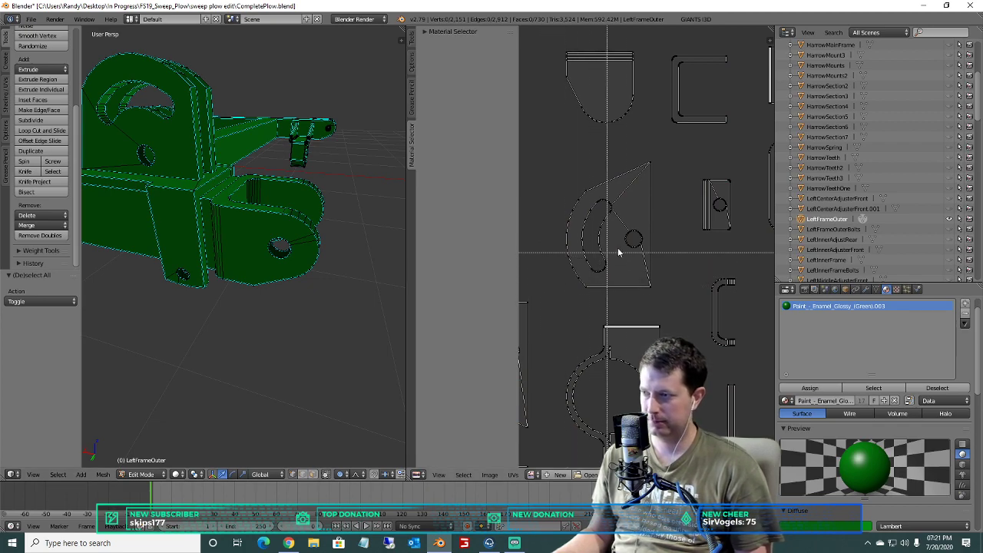
left_click_drag(646, 256, 623, 221)
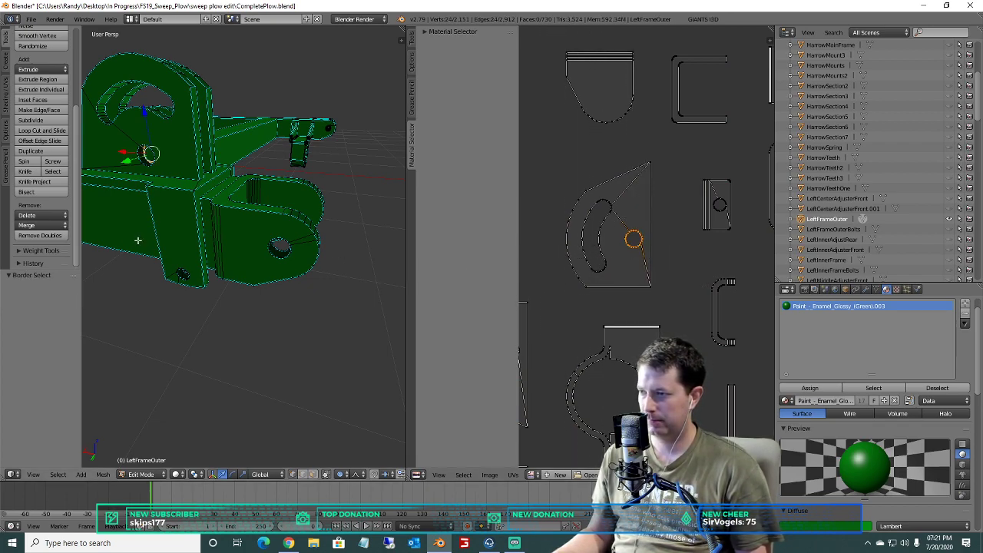
key("x")
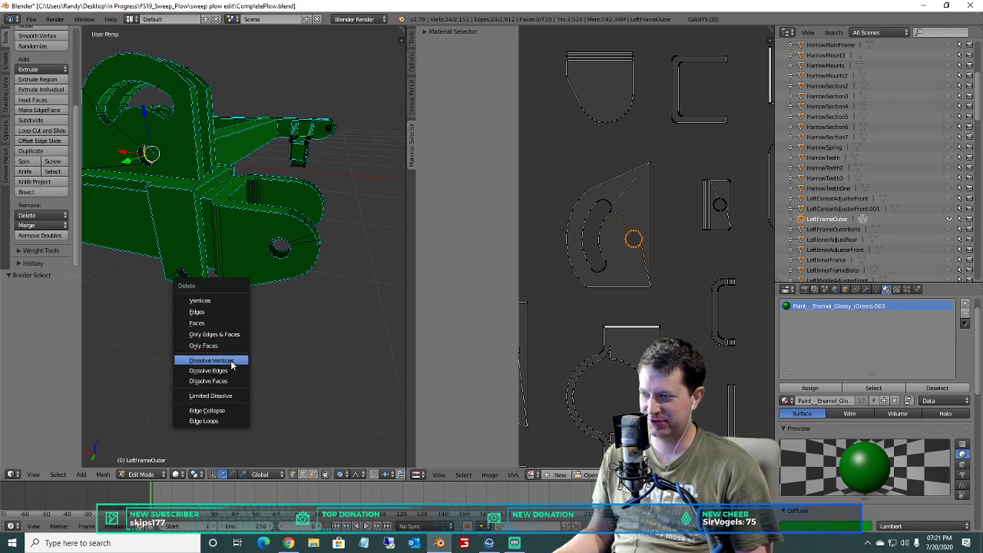
left_click(219, 371)
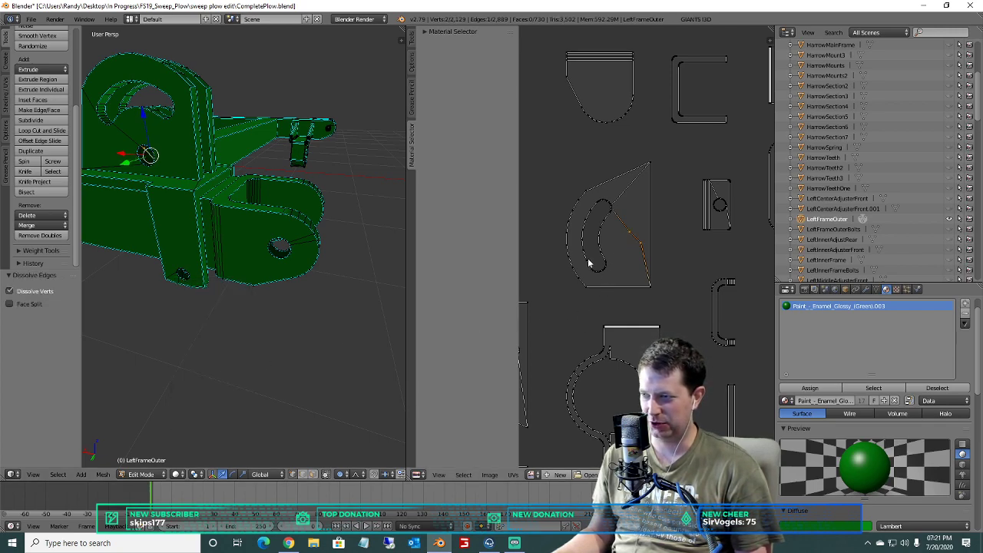
Try to dissolve the leftover connecting edges where the slotted plate's round hole was.
key("x")
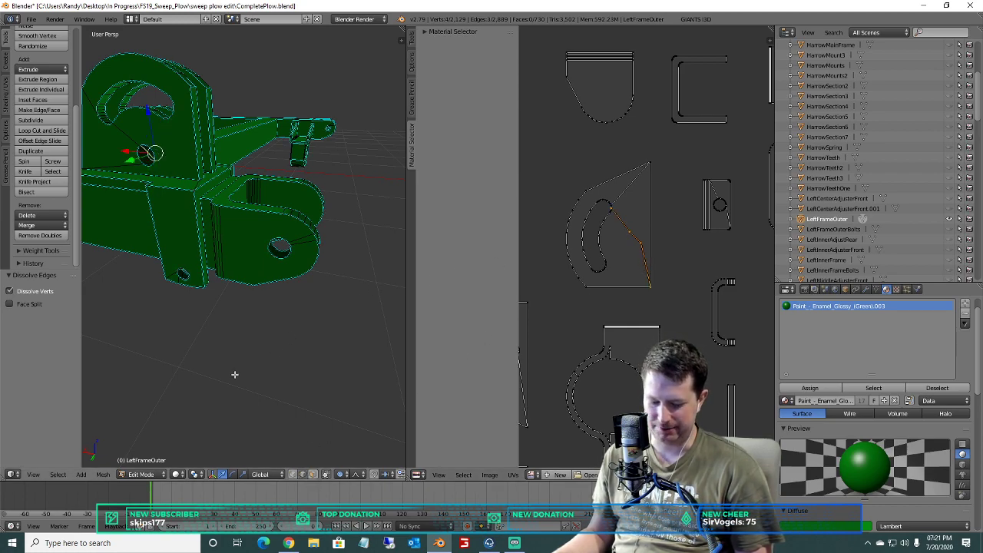
key("x")
left_click(208, 377)
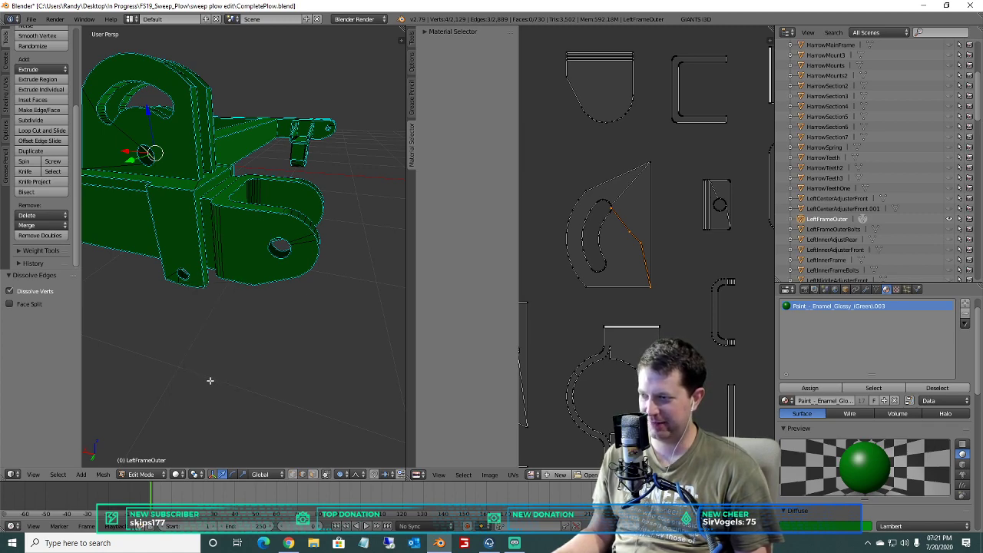
Box-select the whole curved slotted plate island, apply Limited Dissolve to it, and clear the selection.
key("a")
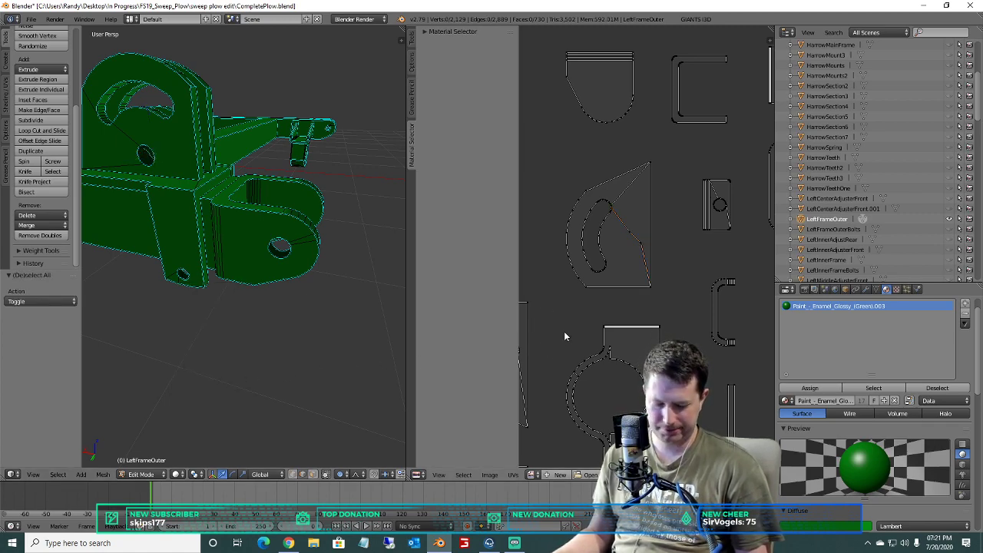
key("b")
left_click_drag(670, 298, 557, 156)
left_click(34, 217)
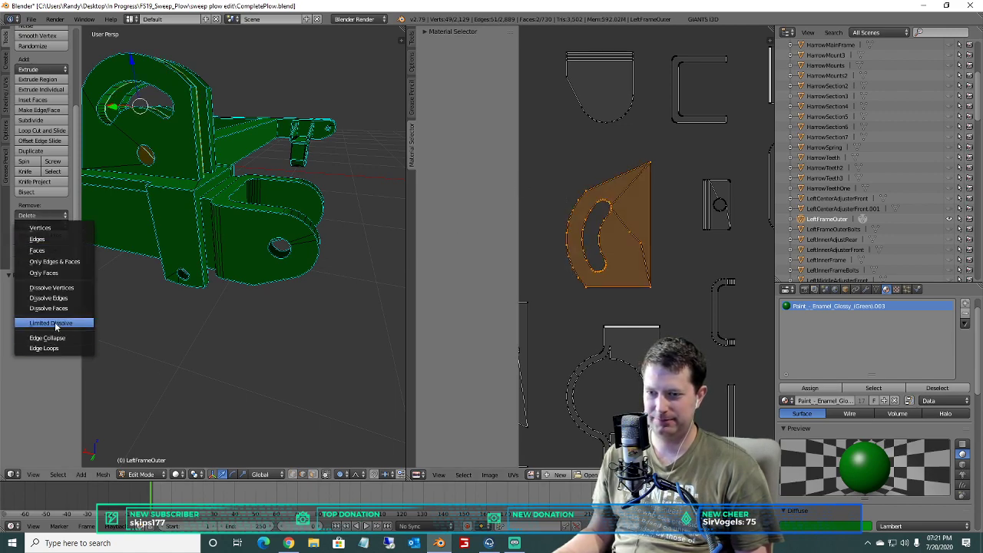
left_click(43, 323)
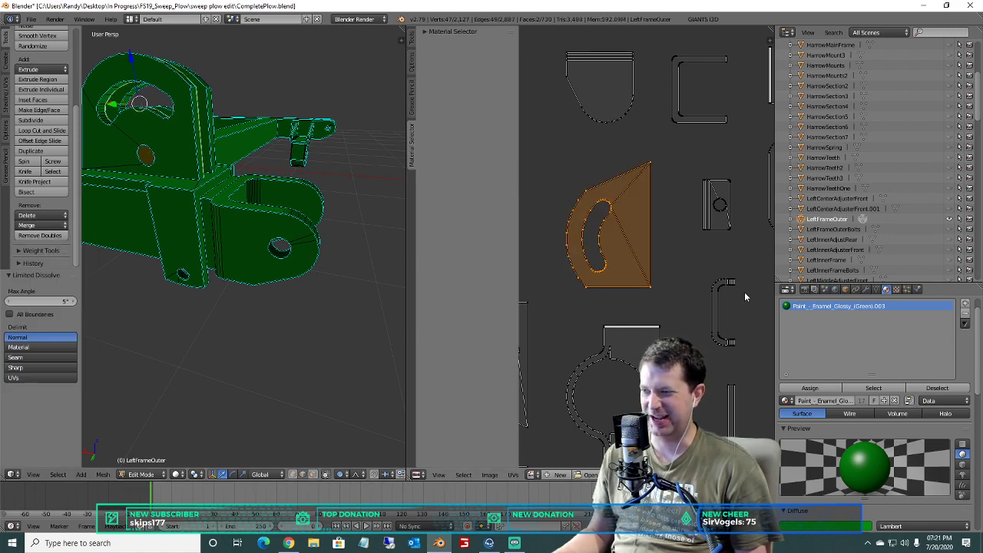
scroll(610, 199, "up", 5)
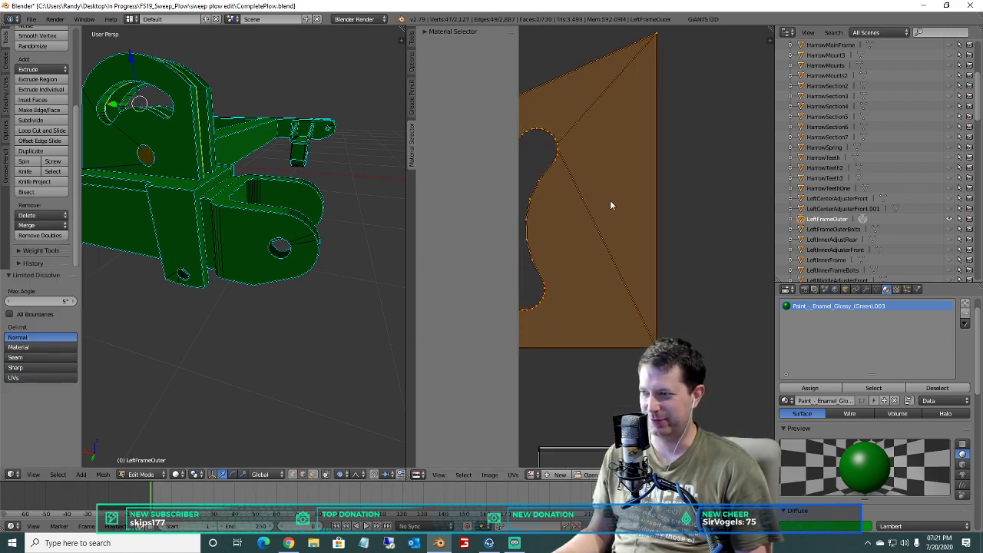
scroll(601, 194, "down", 3)
key("a")
Select the round hole's outline in the small rectangular tab's UV island, dissolve its vertices, and dissolve the leftover edge.
scroll(615, 162, "down", 4)
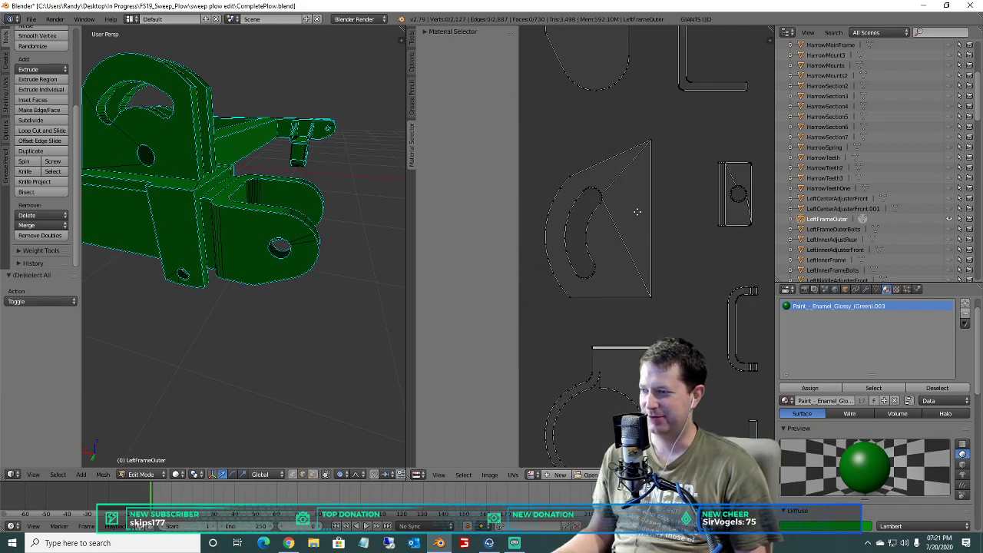
scroll(615, 161, "down", 1)
scroll(588, 257, "up", 4)
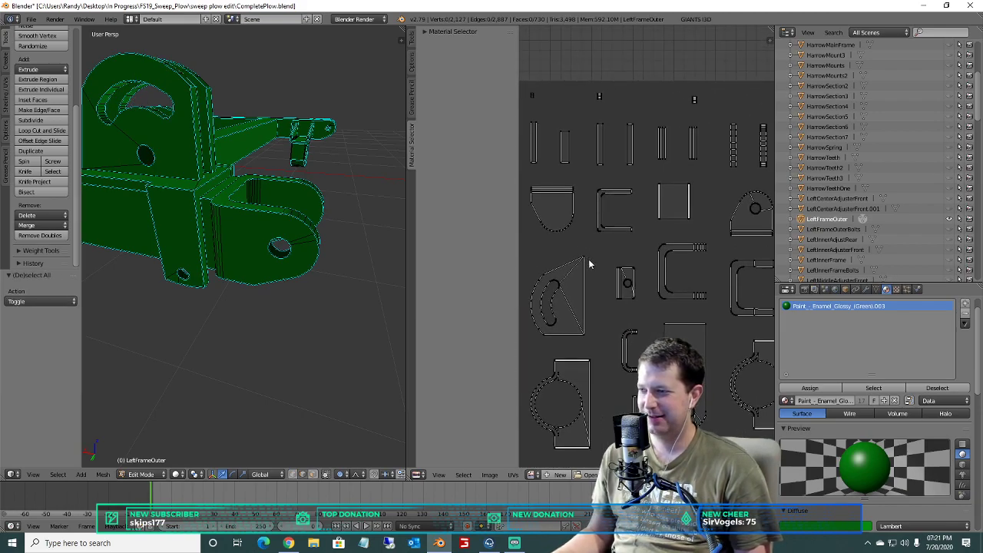
scroll(617, 303, "up", 3)
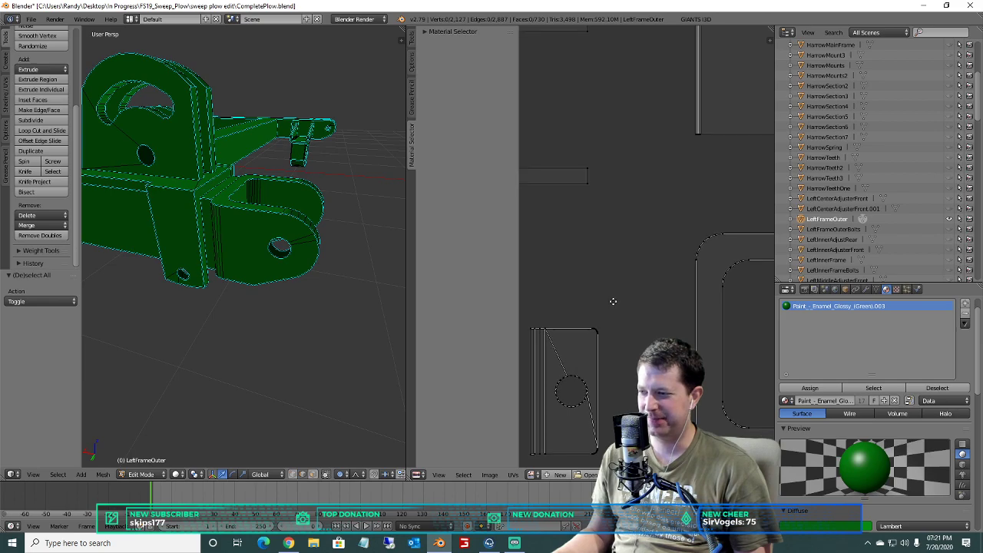
middle_click_drag(612, 307, 698, 132)
key("b")
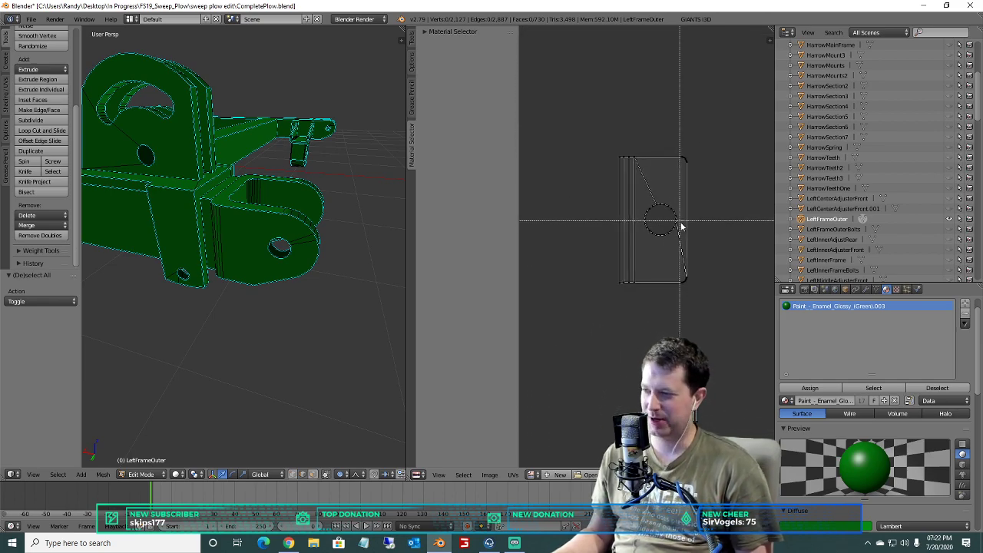
left_click_drag(680, 243, 636, 199)
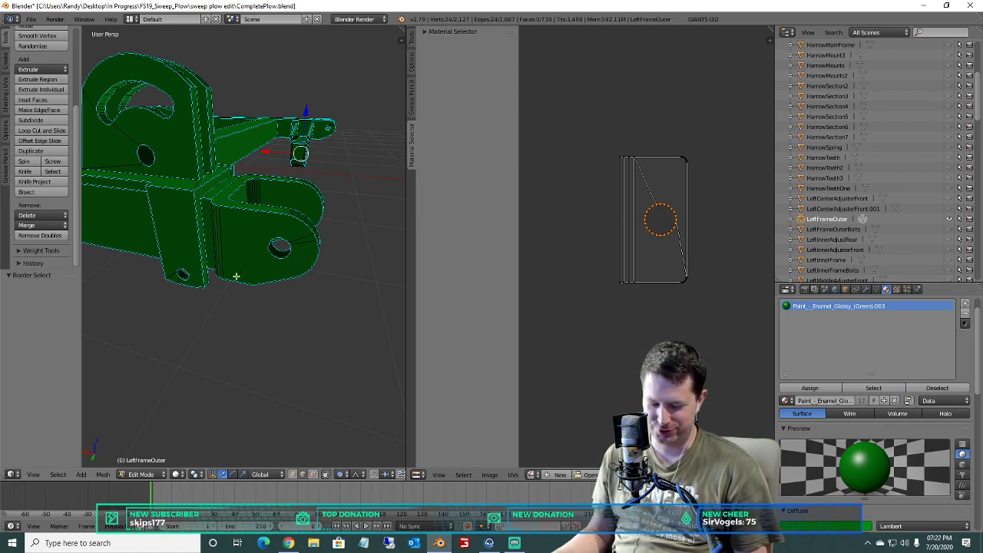
key("x")
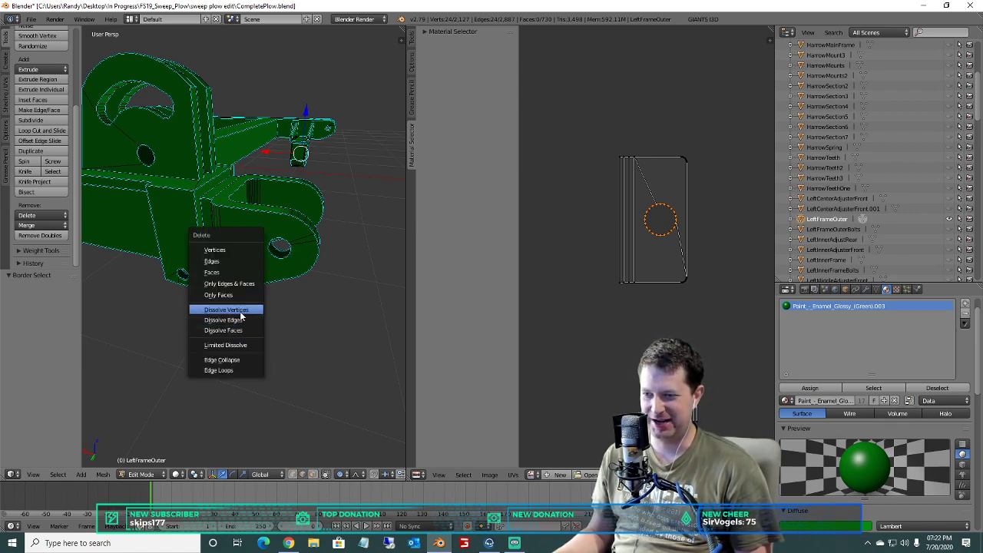
left_click(252, 322)
key("x")
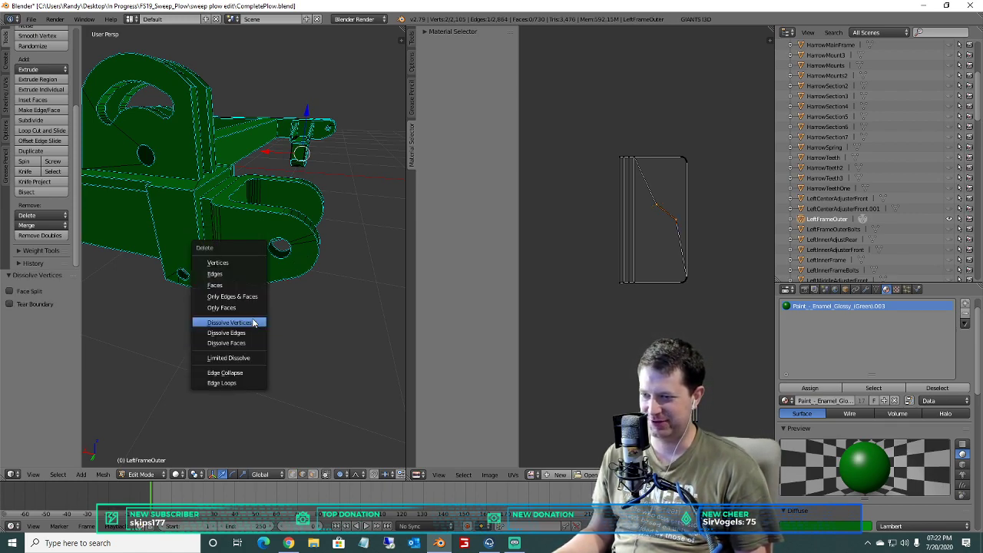
left_click(226, 333)
Select the pin hole's outline in the first rounded lug's UV island and dissolve its vertices and the remaining edges.
scroll(650, 212, "down", 5)
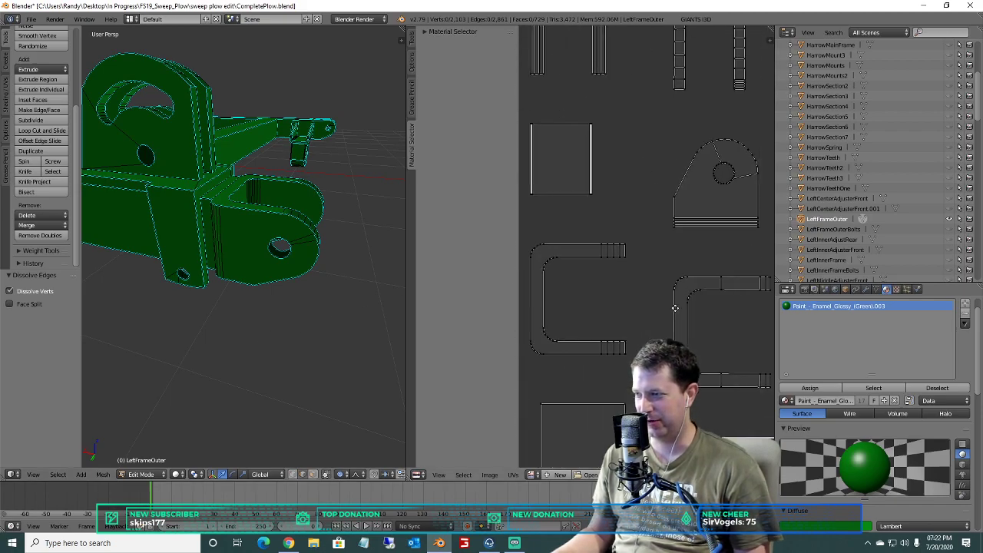
middle_click_drag(675, 308, 555, 309)
middle_click_drag(588, 206, 705, 249)
scroll(683, 246, "up", 2)
key("b")
left_click_drag(715, 300, 663, 239)
key("x")
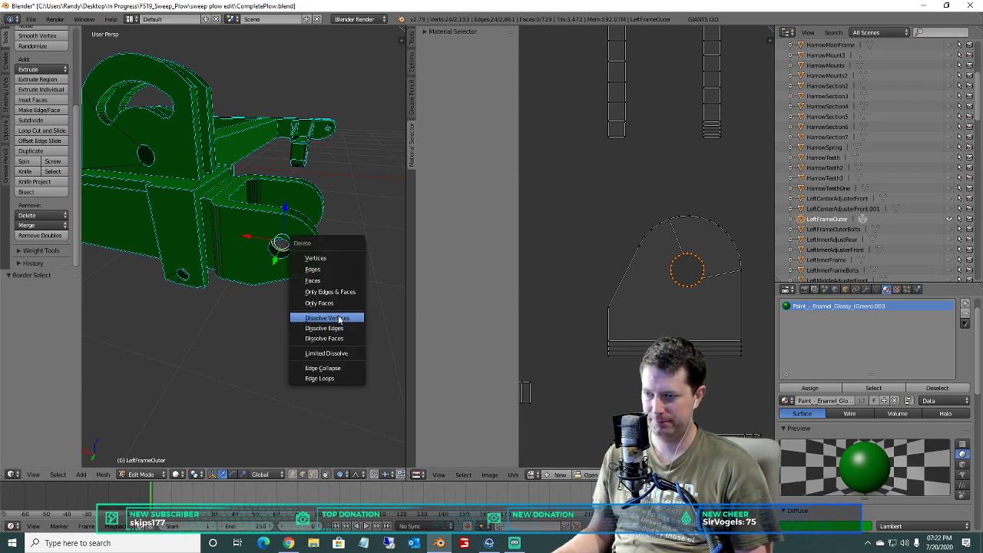
left_click(340, 319)
key("x")
left_click(336, 328)
Remove the pin hole from the neighbouring mirrored rounded lug island by dissolving its outline vertices and leftover connecting geometry.
scroll(646, 246, "down", 4)
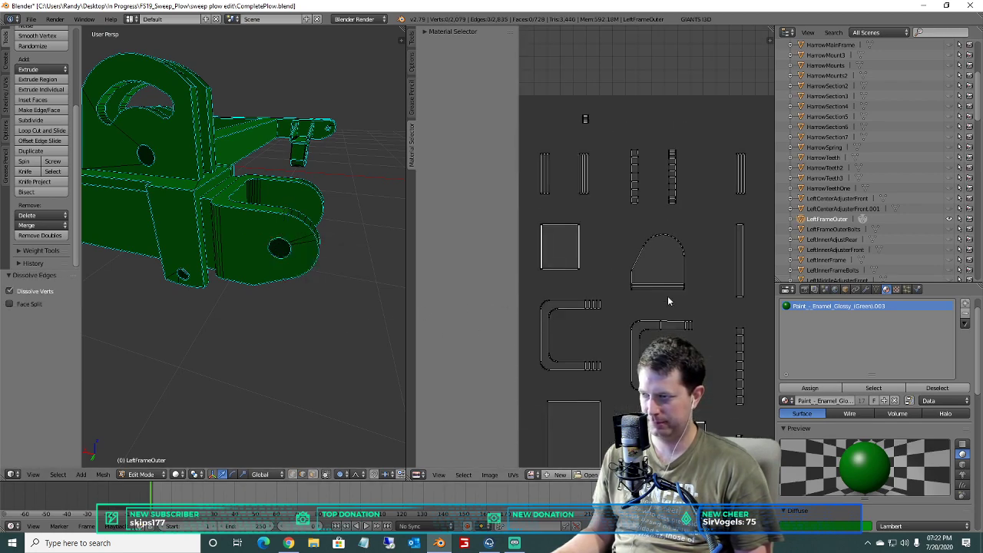
middle_click_drag(668, 299, 413, 284)
scroll(570, 245, "up", 3)
middle_click_drag(563, 239, 736, 248)
scroll(641, 253, "up", 2)
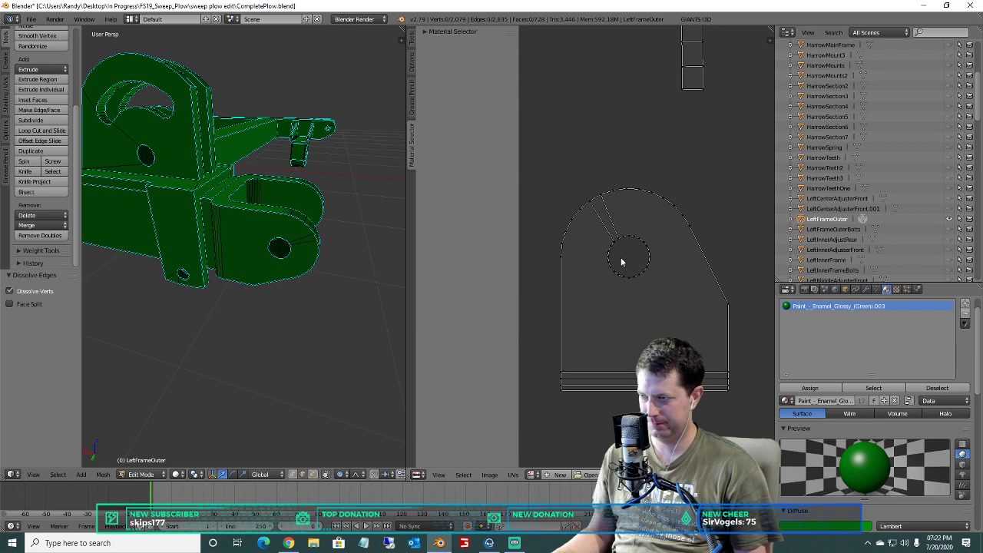
key("b")
left_click_drag(662, 285, 619, 240)
key("x")
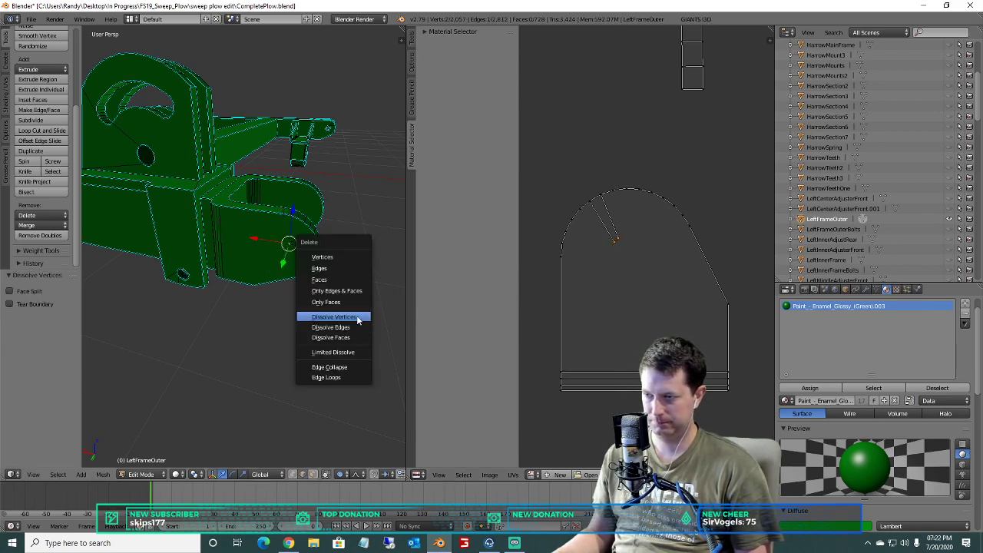
left_click(355, 319)
Select both round hole outlines in the two-hole bracket plate's UV island, dissolve their vertices, and dissolve the leftover edges.
scroll(676, 277, "down", 2)
scroll(690, 275, "down", 3)
scroll(679, 258, "up", 4)
middle_click_drag(661, 256, 599, 254)
key("b")
left_click_drag(665, 332, 633, 265)
left_click_drag(623, 222, 623, 222)
middle_click_drag(377, 225, 228, 279)
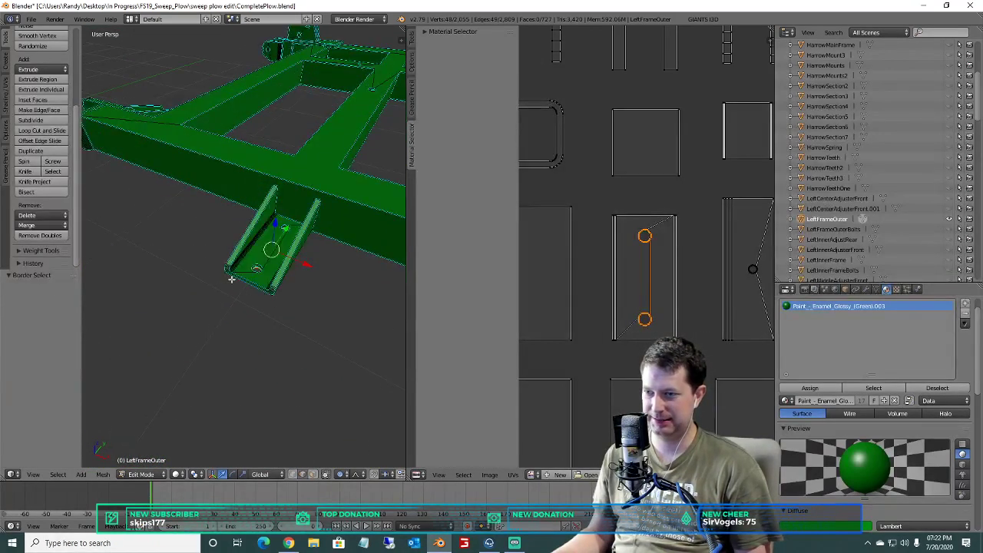
scroll(228, 279, "up", 3)
middle_click_drag(291, 293, 299, 322)
scroll(294, 267, "down", 4)
scroll(298, 294, "up", 4)
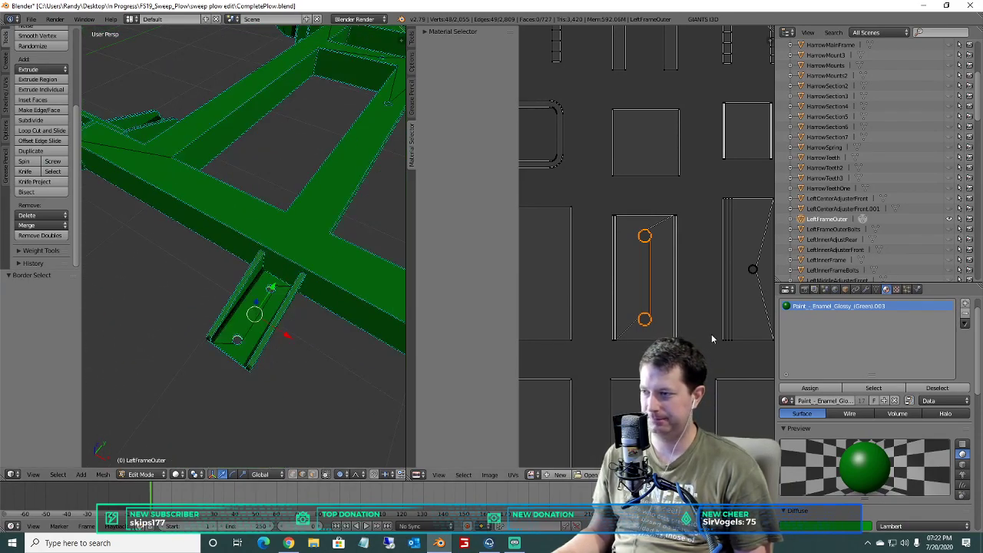
key("x")
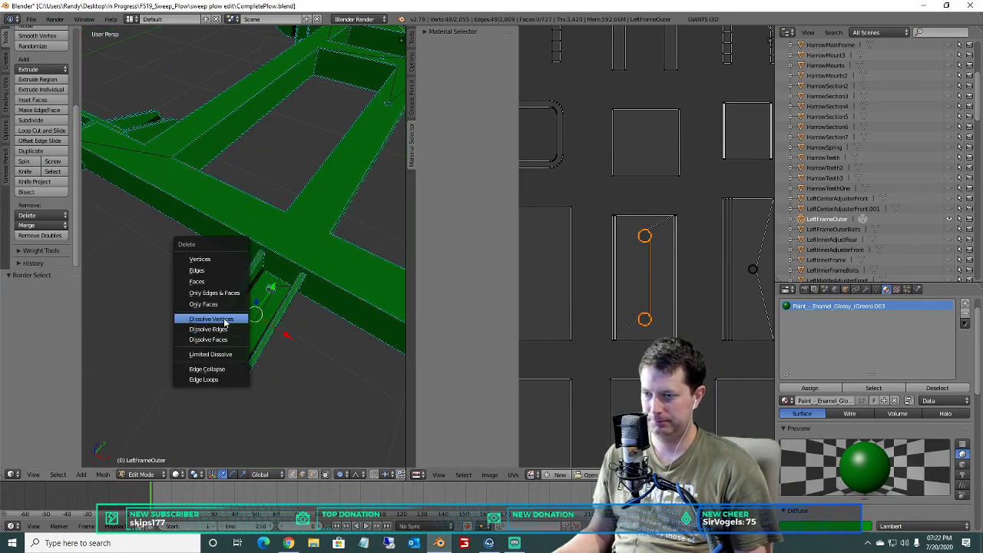
left_click(225, 323)
key("x")
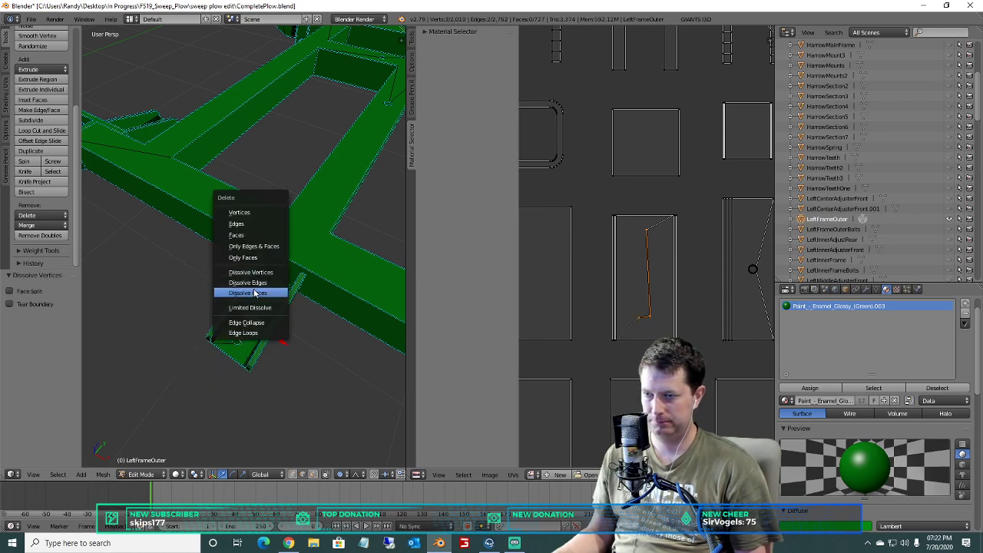
left_click(247, 283)
Select the hole outline and surrounding island of the long single-hole plate in the UV layout and examine where it sits on the frame.
scroll(562, 228, "up", 4)
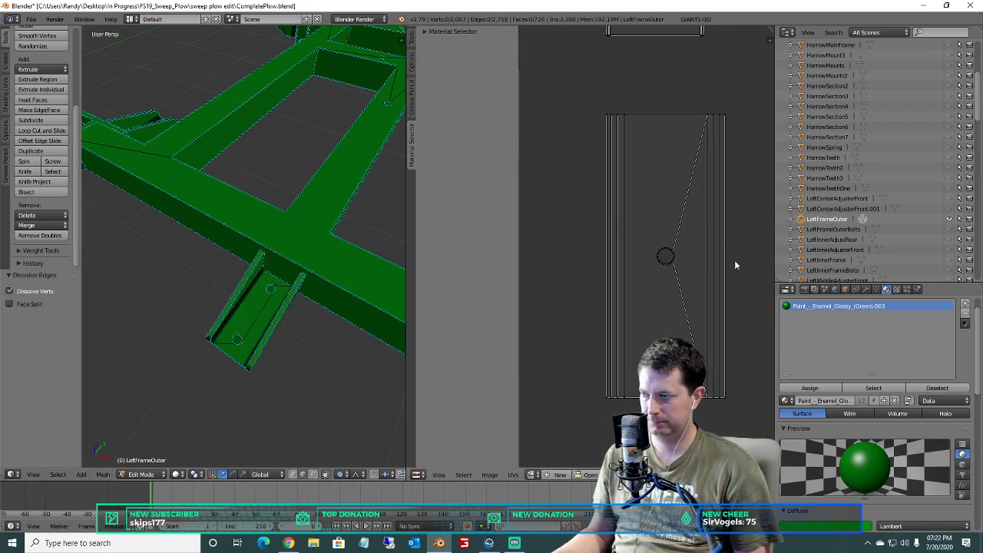
key("b")
left_click_drag(680, 277, 640, 236)
middle_click_drag(215, 173, 149, 145)
mouse_move(245, 152)
middle_mouse_down()
mouse_move(235, 145)
mouse_move(254, 109)
mouse_move(272, 171)
mouse_move(261, 154)
middle_mouse_up()
scroll(271, 172, "down", 6)
scroll(633, 250, "down", 3)
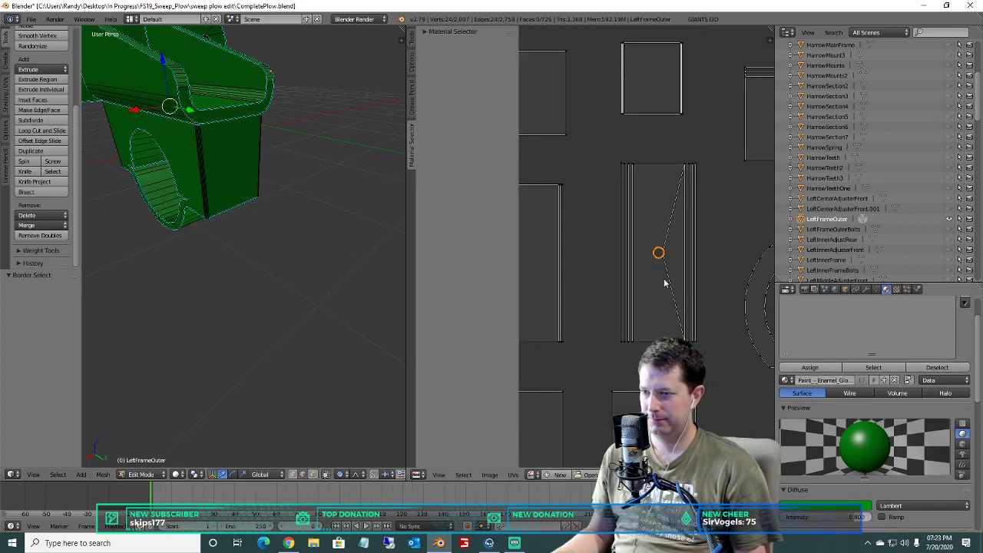
key("a")
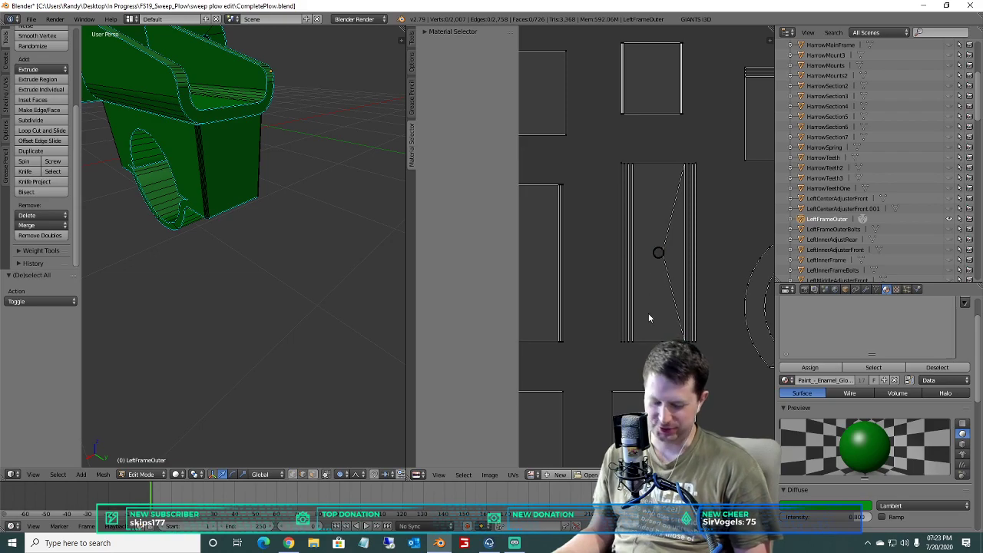
left_click_drag(686, 340, 609, 154)
mouse_move(184, 149)
middle_mouse_down()
mouse_move(150, 116)
mouse_move(166, 99)
mouse_move(200, 151)
middle_mouse_up()
key("a")
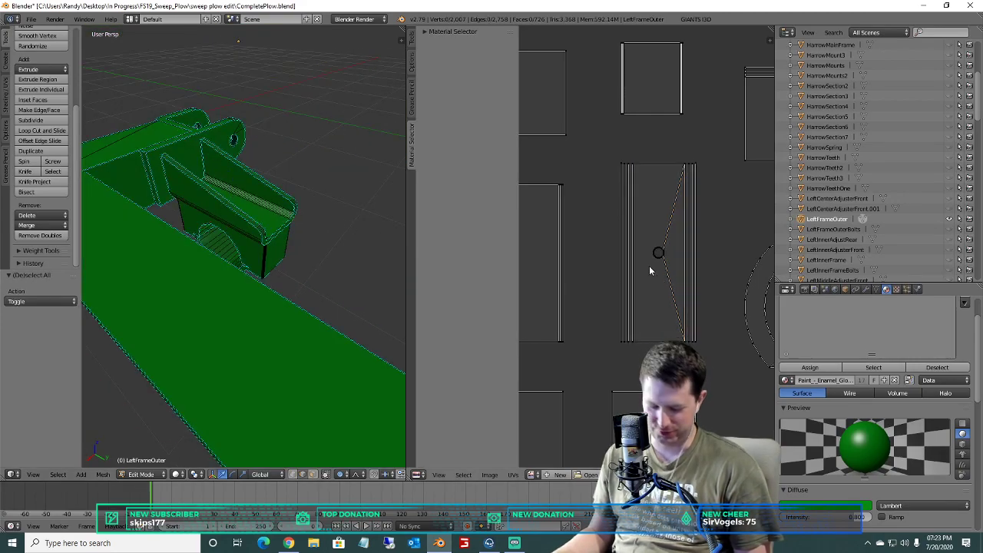
Try to dissolve the vertices of the round hole outline in the long single-hole plate's UV island, and undo it.
left_click_drag(665, 262, 651, 244)
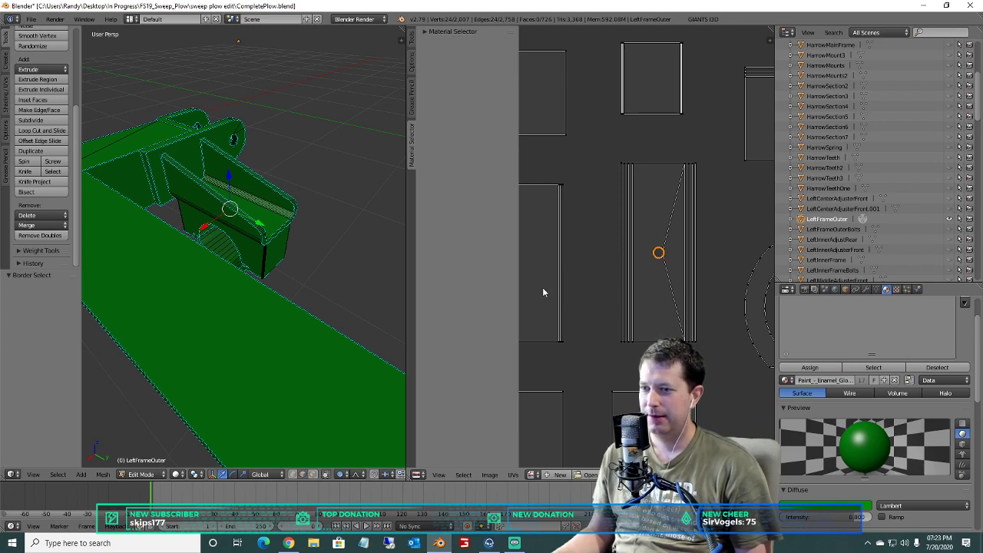
key("x")
left_click(254, 265)
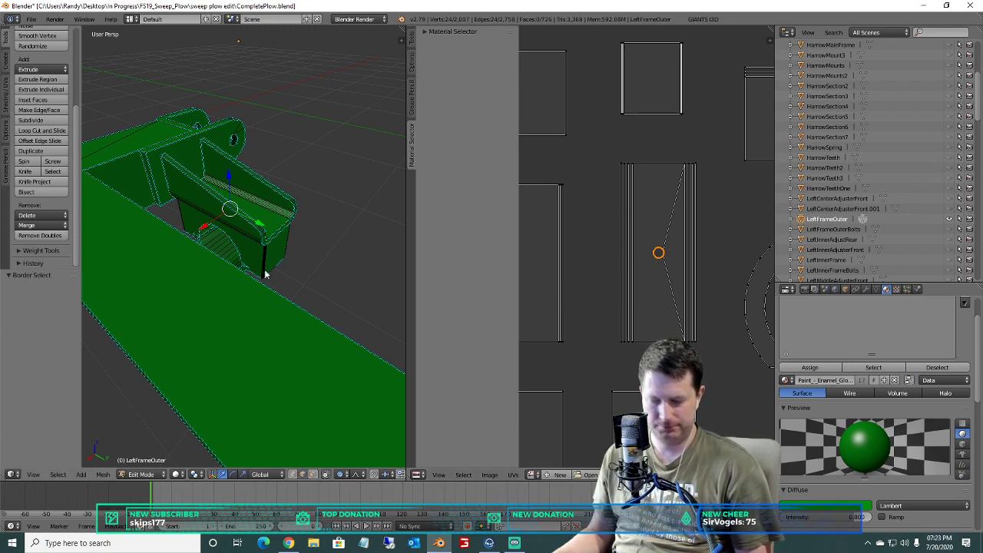
key("x")
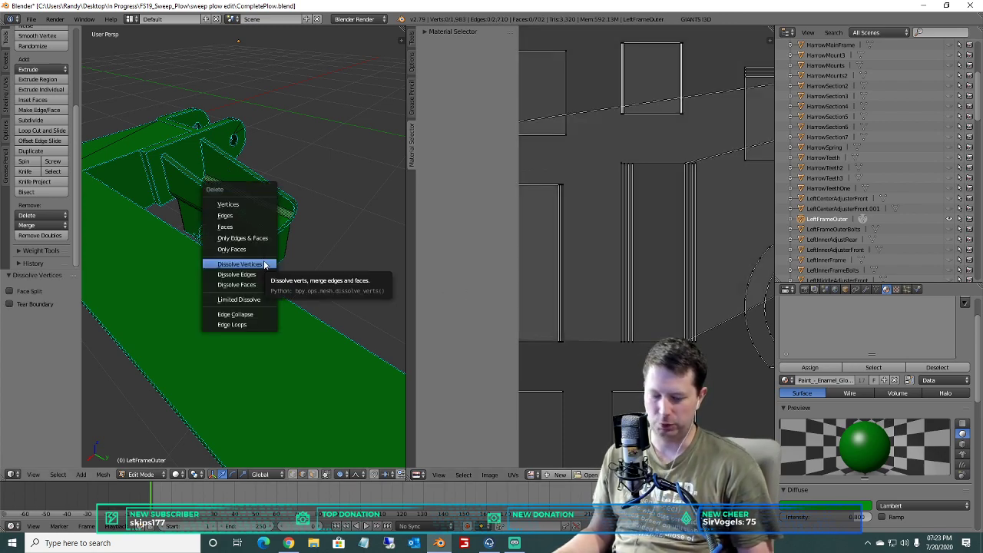
key("ctrl+z")
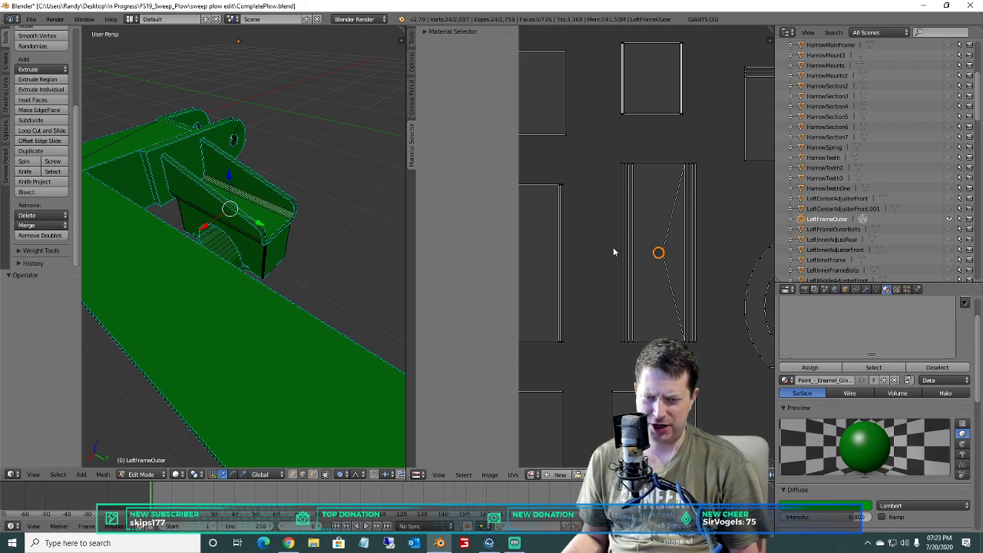
Select the upper cylindrical wall of the small hole under the fork bracket through its sharp-delimited linked faces and delete those faces.
scroll(282, 191, "up", 5)
middle_click_drag(250, 184, 232, 204)
scroll(228, 205, "down", 3)
scroll(227, 205, "up", 3)
scroll(216, 209, "up", 2)
middle_click_drag(255, 270, 120, 276, "shift")
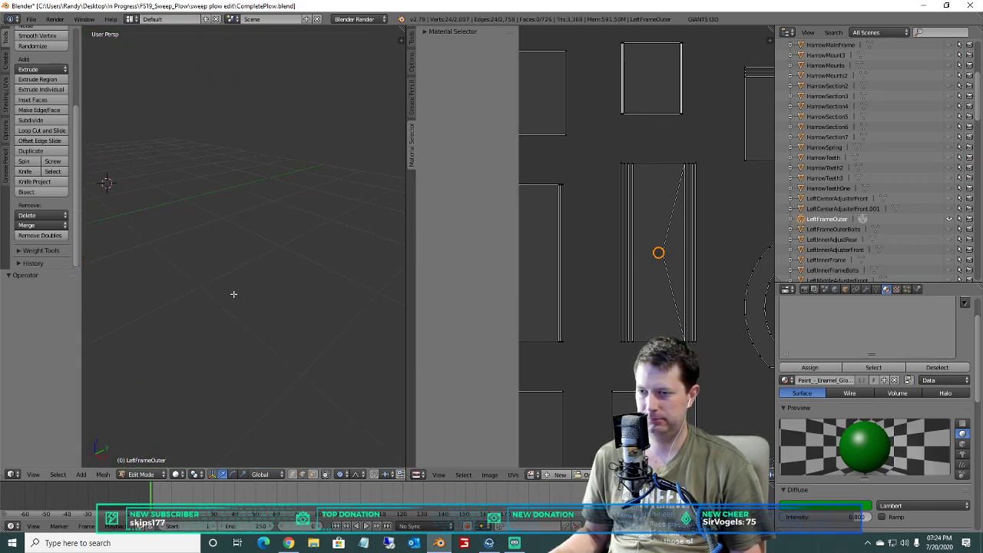
middle_click_drag(244, 266, 279, 305)
scroll(265, 327, "up", 3)
middle_click_drag(291, 346, 250, 332)
key("a")
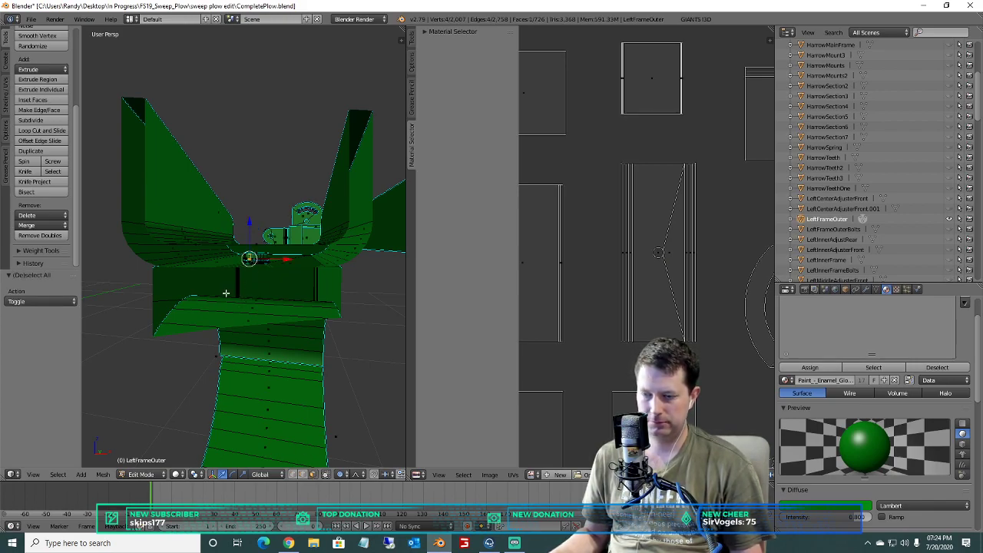
key("ctrl+l")
key("x")
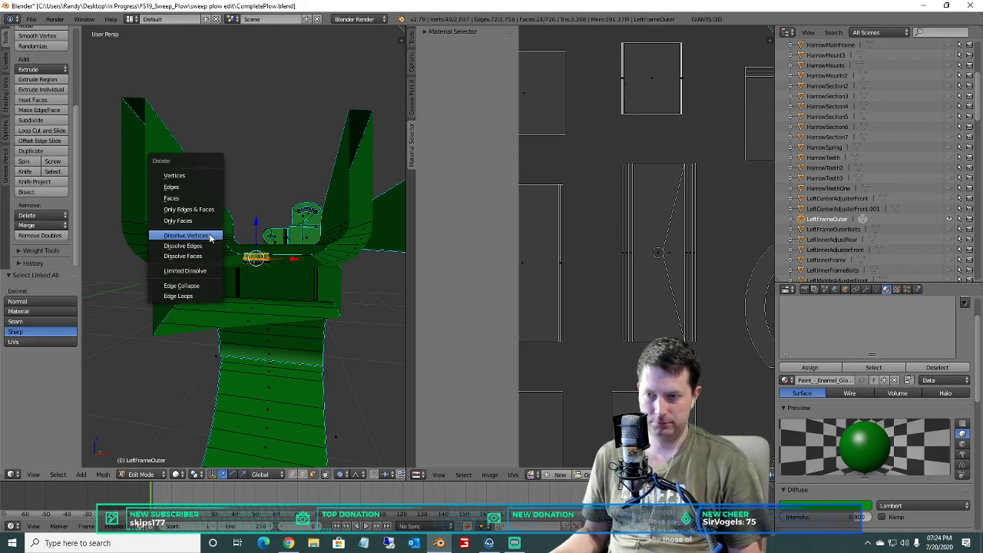
left_click(177, 199)
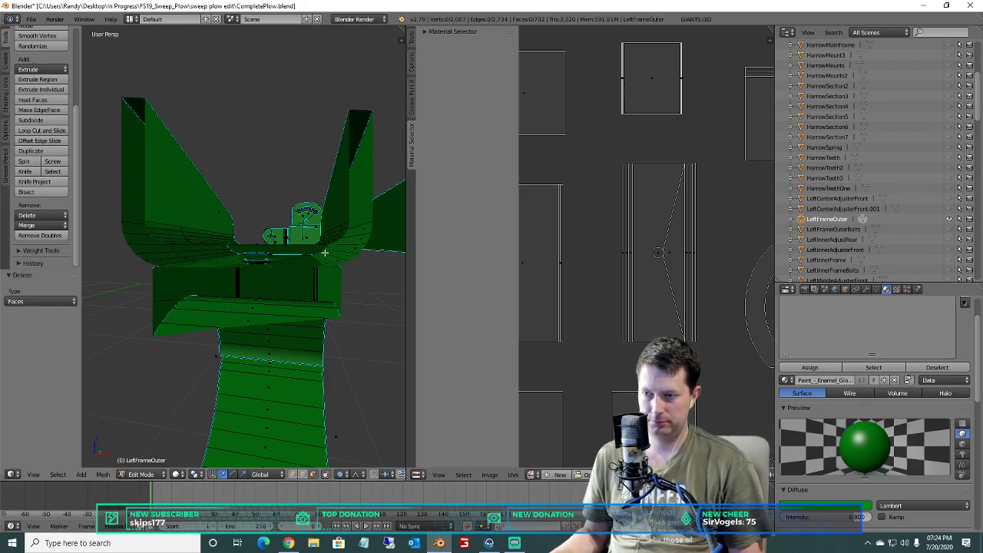
Try to dissolve the edges of the long plate's round hole outline in the UV layout, and undo it.
key("a")
key("a")
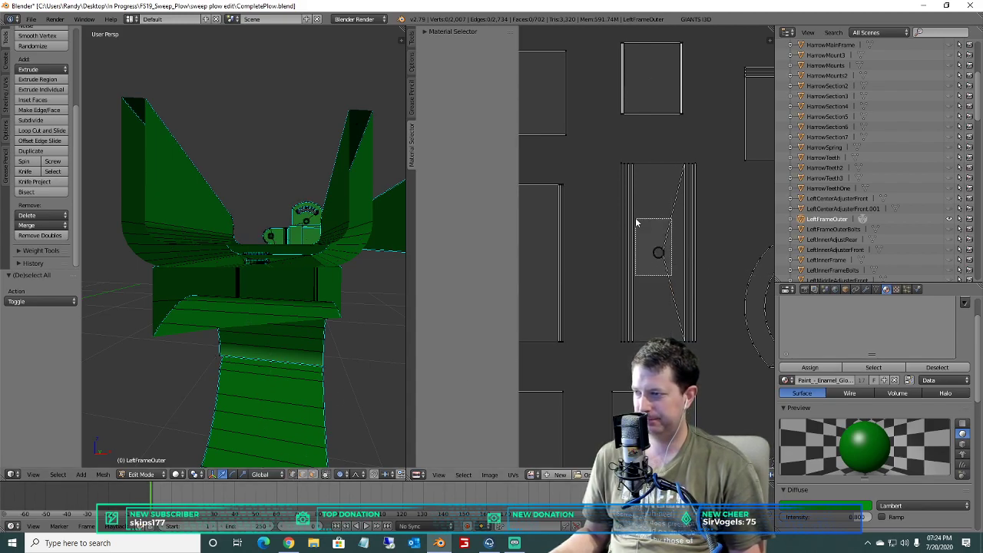
left_click_drag(635, 217, 635, 219)
key("x")
left_click(258, 343)
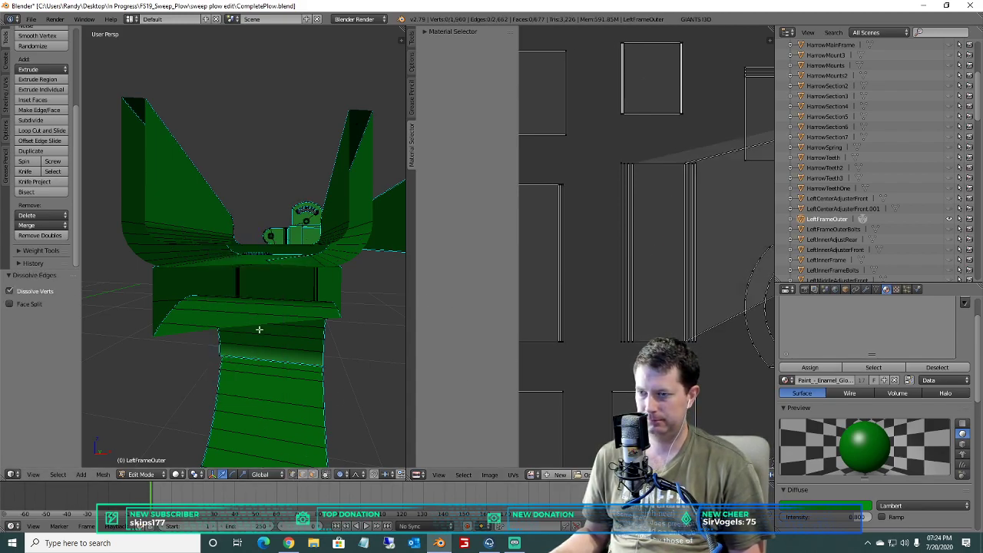
key("ctrl+z")
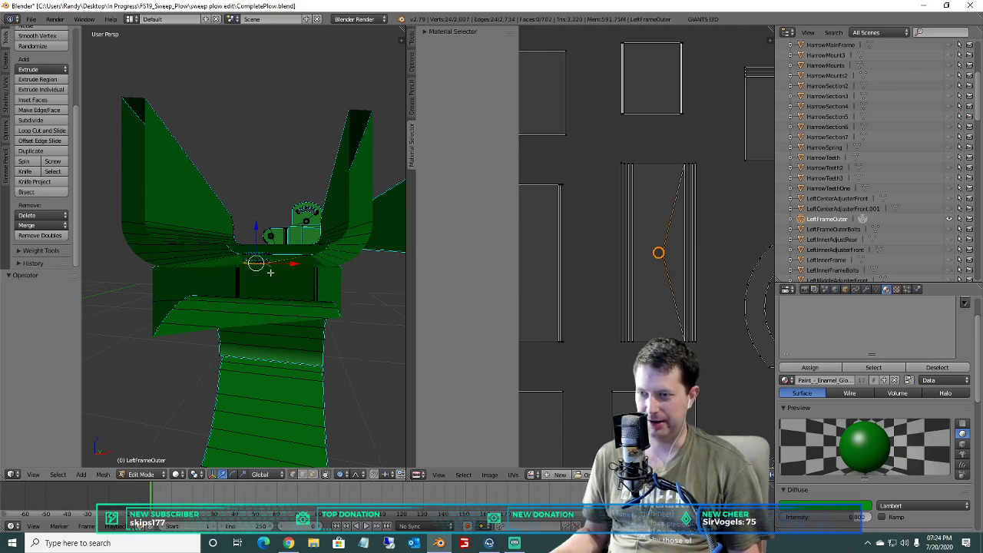
Select the remaining lower wall of the small hole under the fork bracket by linked faces and delete its faces.
scroll(268, 266, "up", 1)
scroll(268, 266, "down", 1)
key("a")
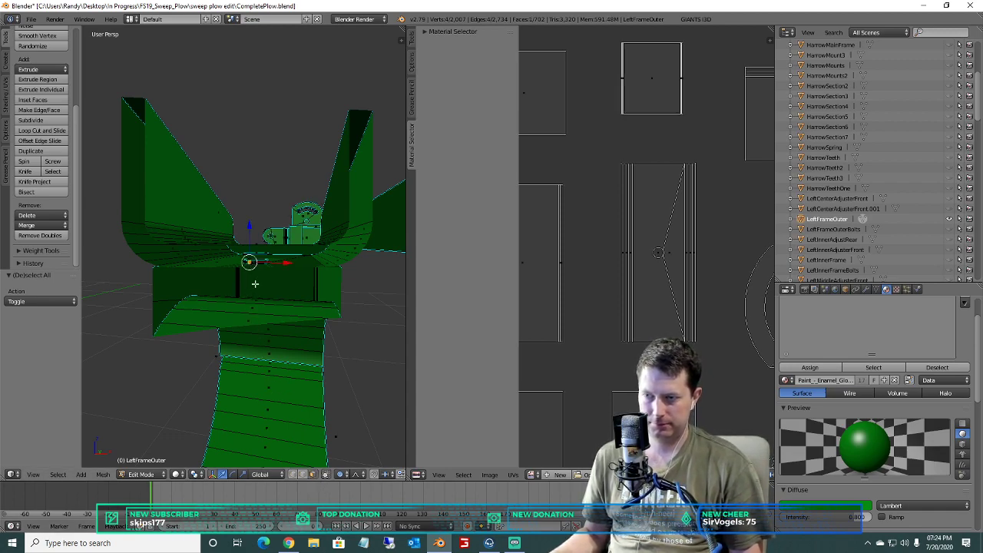
key("ctrl+l")
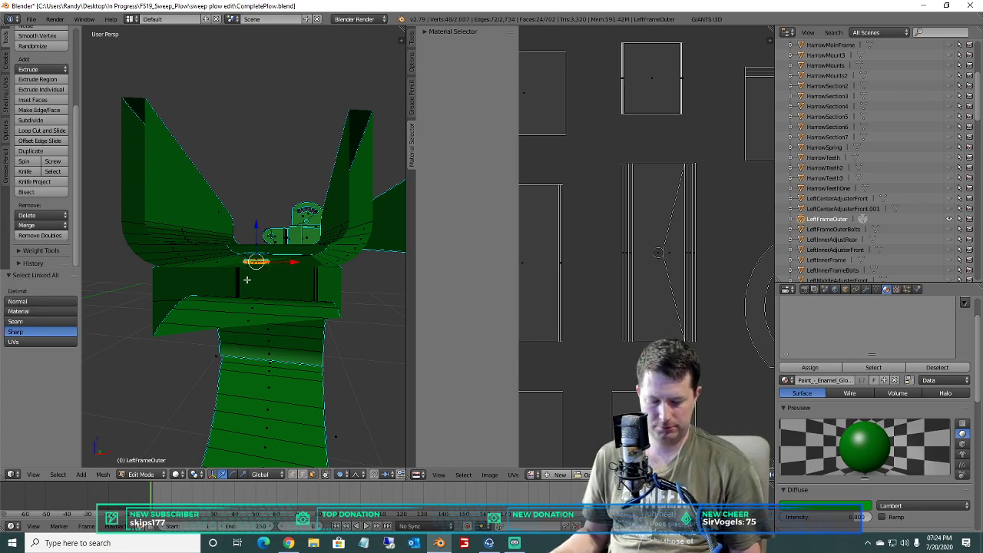
key("x")
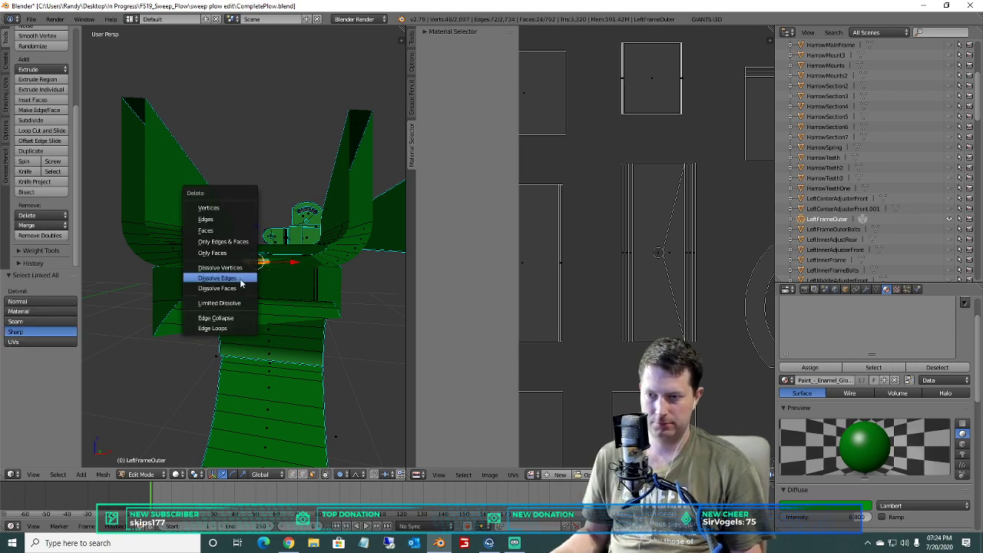
left_click(206, 232)
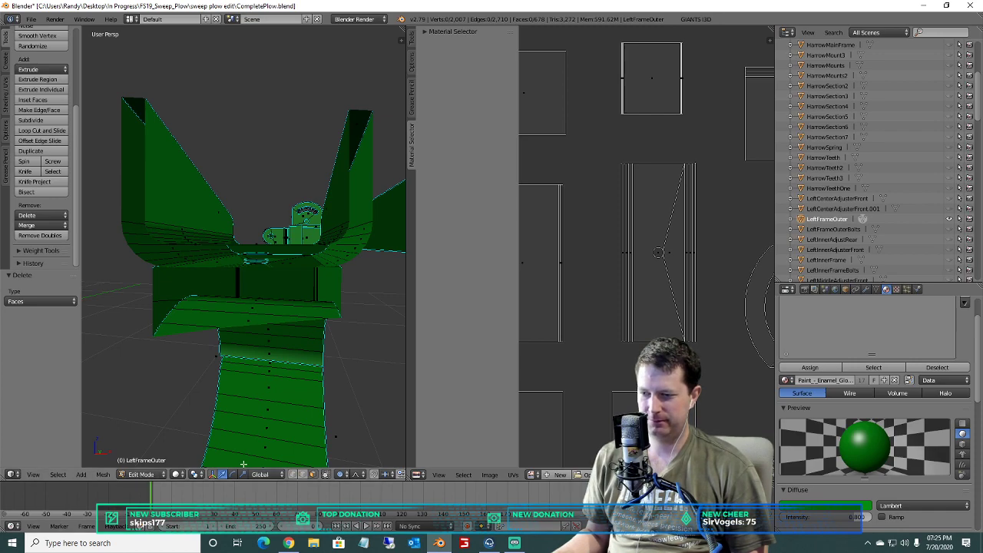
Select only the round hole outline in the long single-hole plate's UV island and dissolve its vertices.
key("b")
left_click_drag(719, 385, 611, 166)
key("a")
key("b")
left_click_drag(677, 278, 644, 226)
key("x")
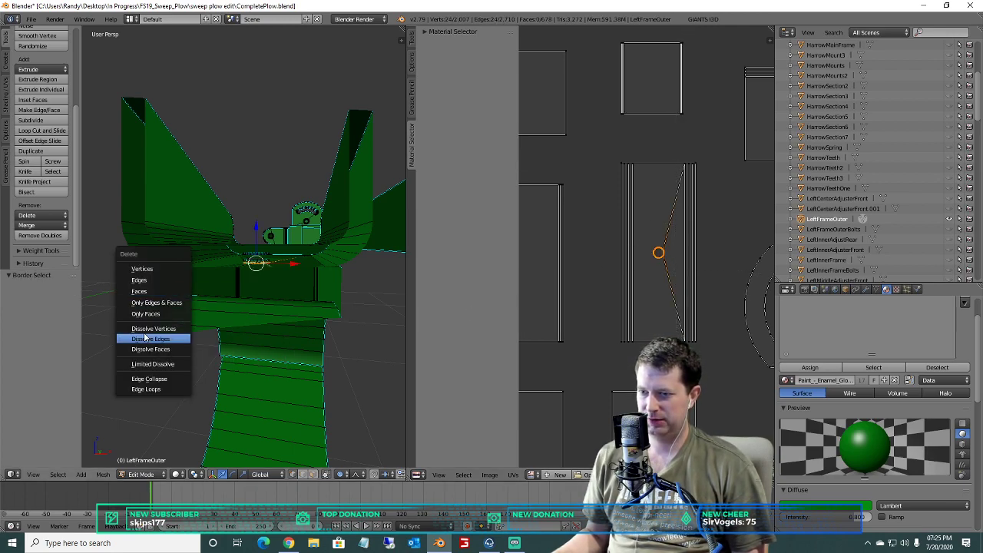
left_click(143, 329)
Select the bent leftover edges across the long plate's UV island, dissolve them, and clear the selection.
key("x")
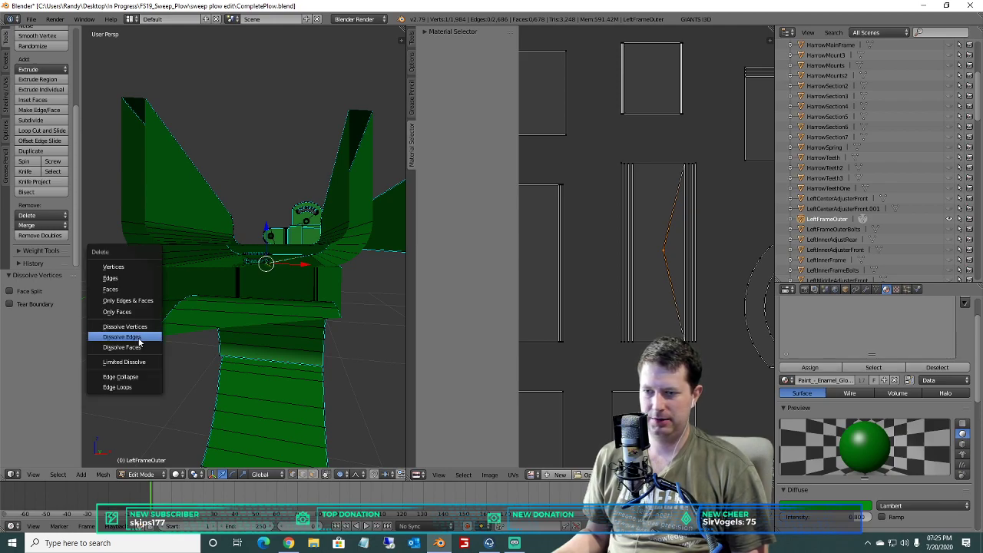
left_click(141, 340)
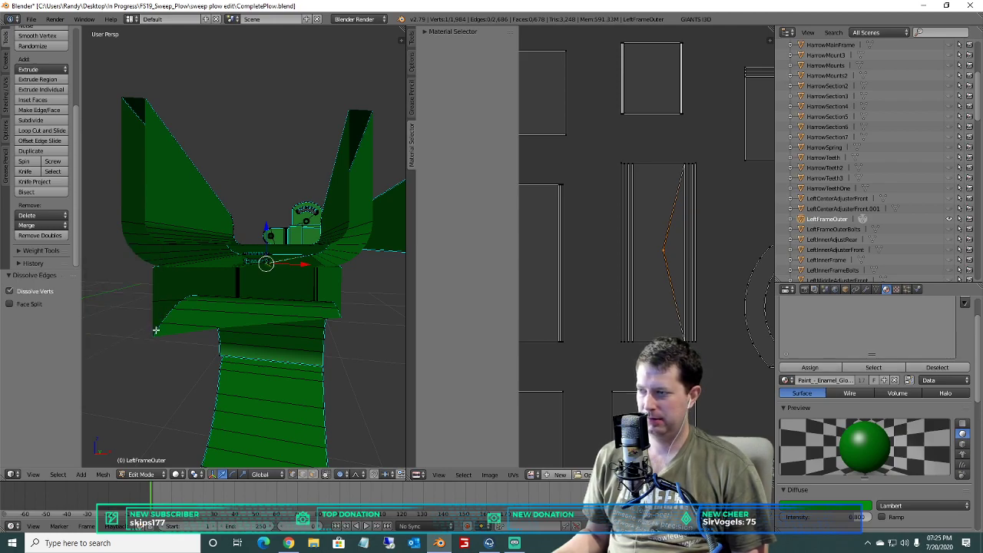
left_click(304, 476)
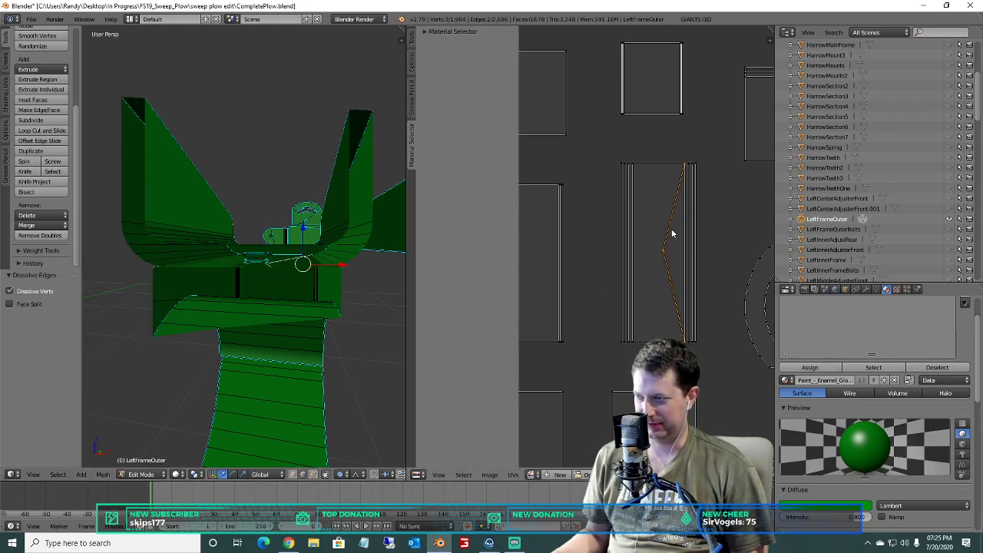
key("x")
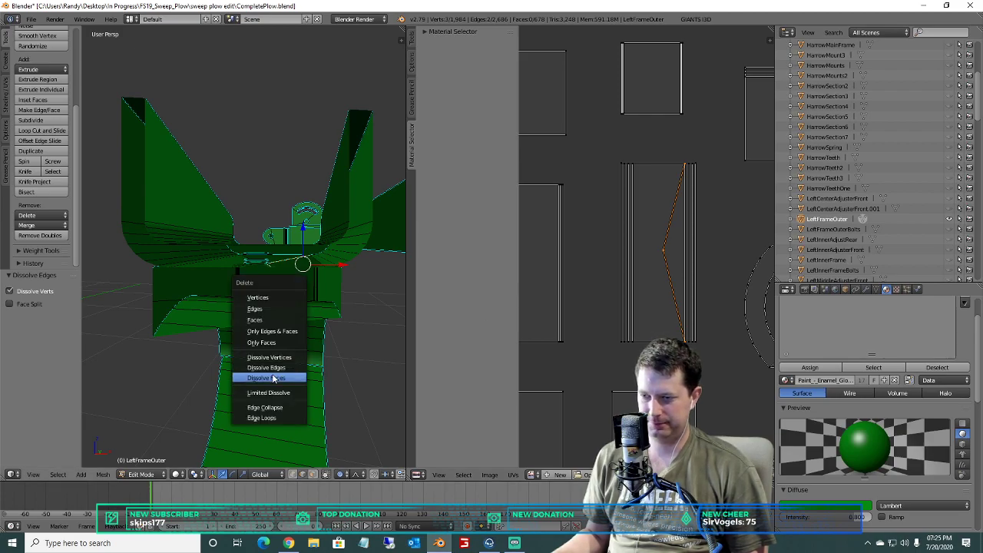
left_click(266, 367)
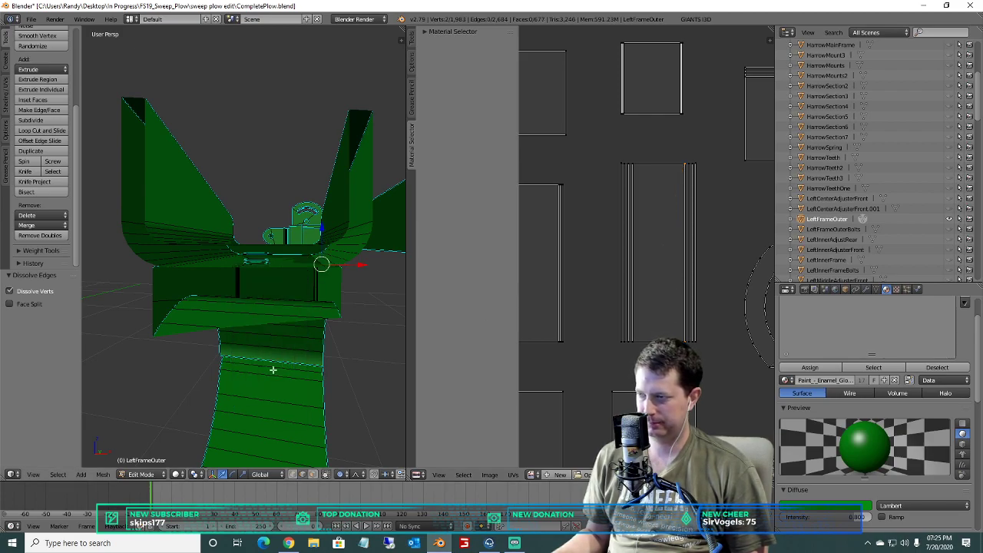
scroll(648, 245, "down", 2)
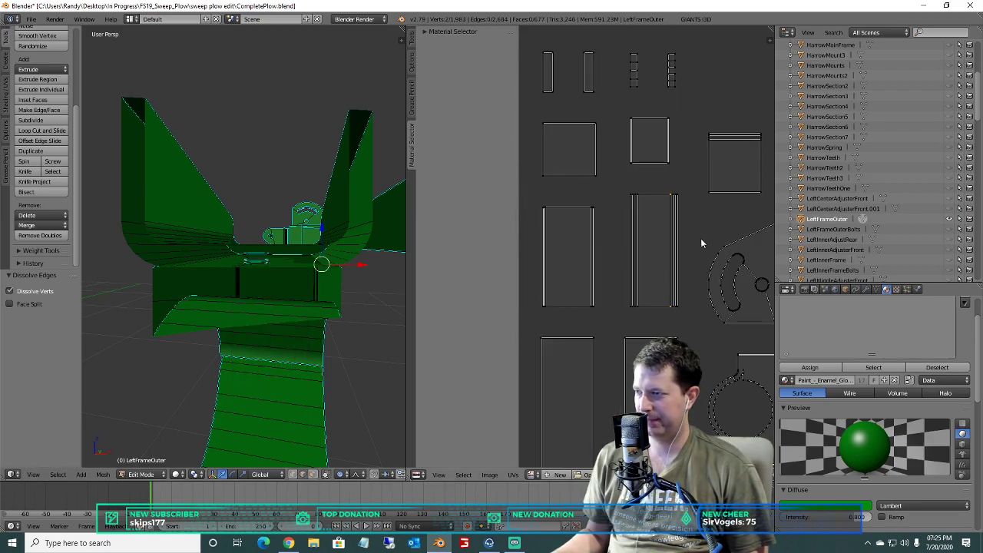
key("a")
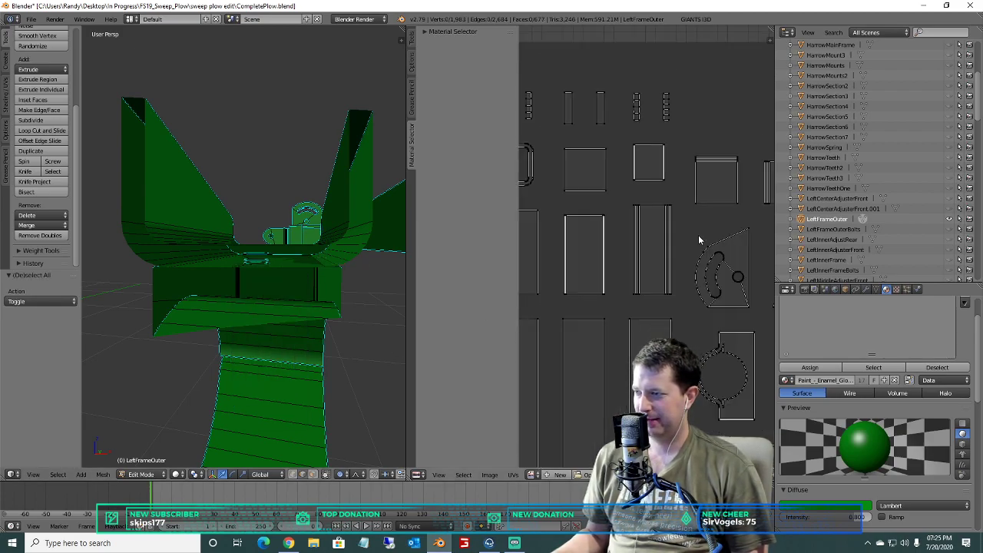
Select the round hole outline in the curved-slot plate's UV island, dissolve its vertices, and apply Dissolve Edges to the leftover edges.
scroll(676, 240, "down", 2)
scroll(602, 247, "up", 5)
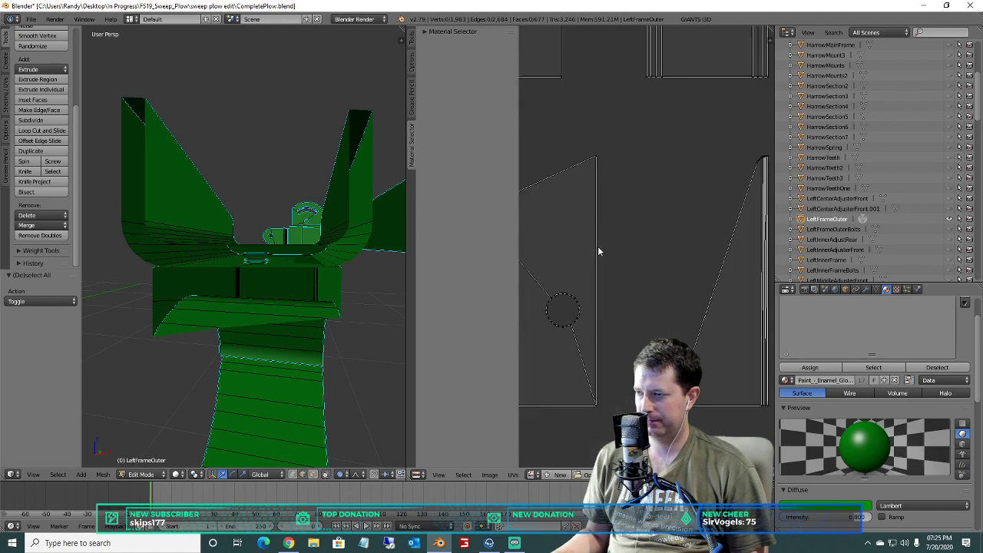
scroll(599, 246, "up", 1)
middle_click_drag(612, 252, 651, 233)
key("b")
left_click_drag(618, 356, 551, 276)
key("x")
left_click(335, 332)
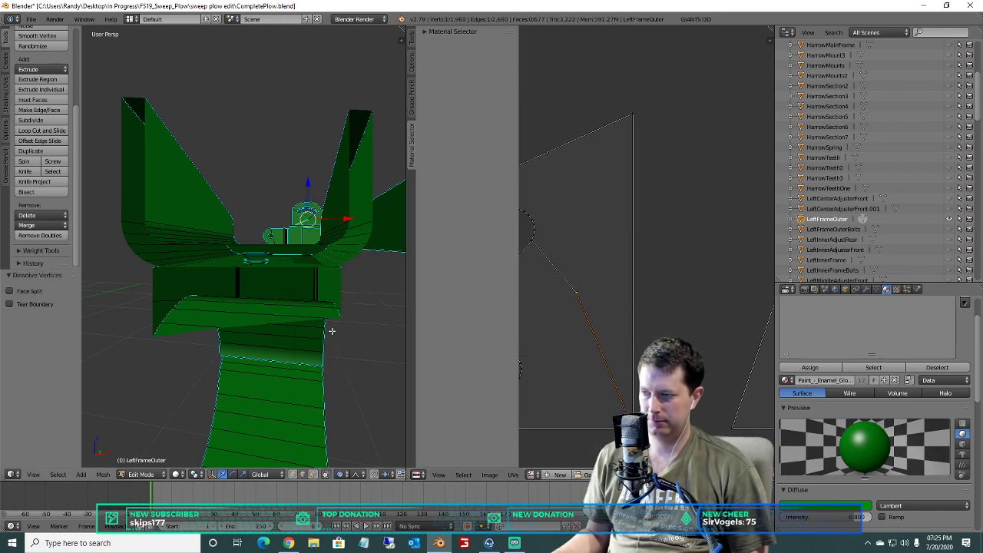
key("x")
left_click(322, 342)
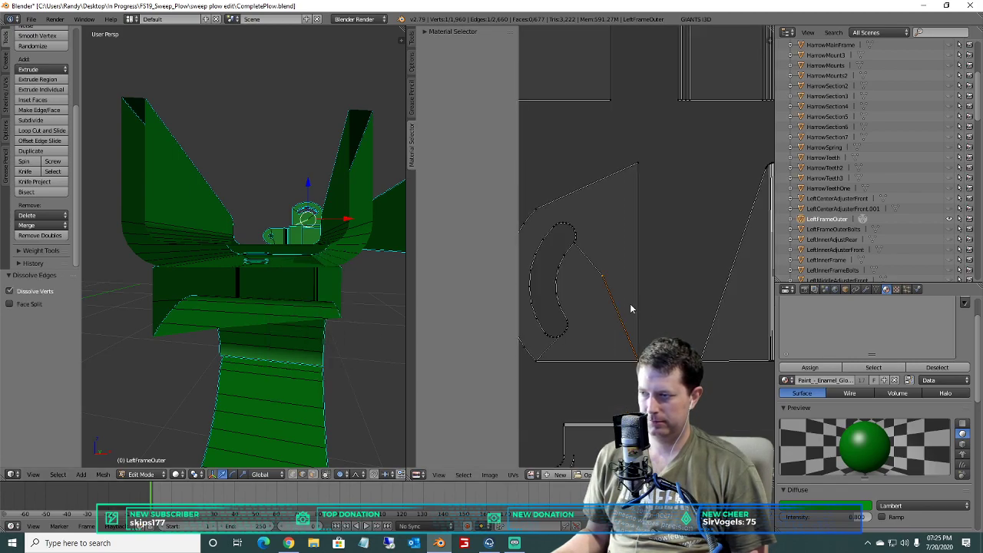
Select the whole curved-slot plate island and run Limited Dissolve on it with a 5° maximum angle.
scroll(712, 271, "down", 2)
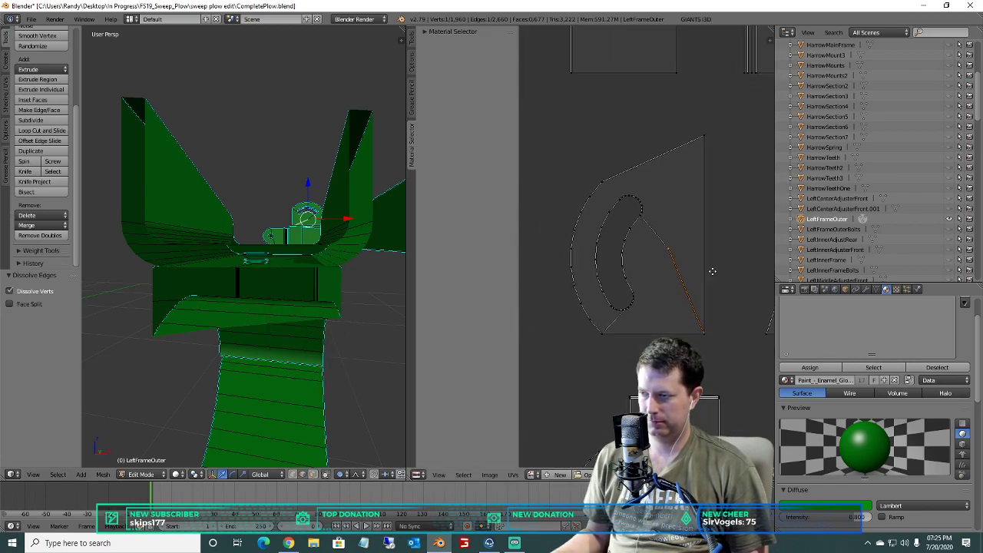
scroll(712, 271, "down", 1)
key("a")
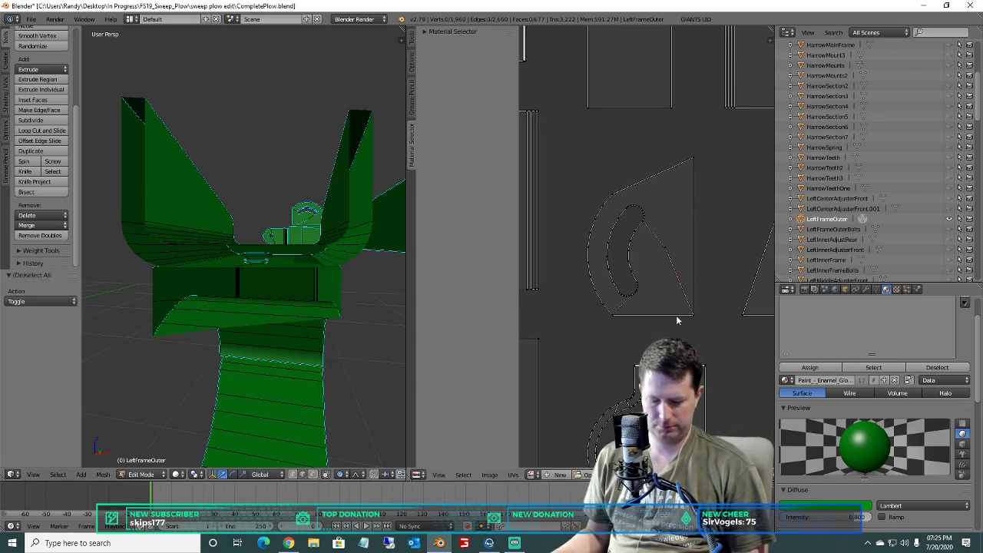
key("b")
left_click_drag(709, 326, 556, 164)
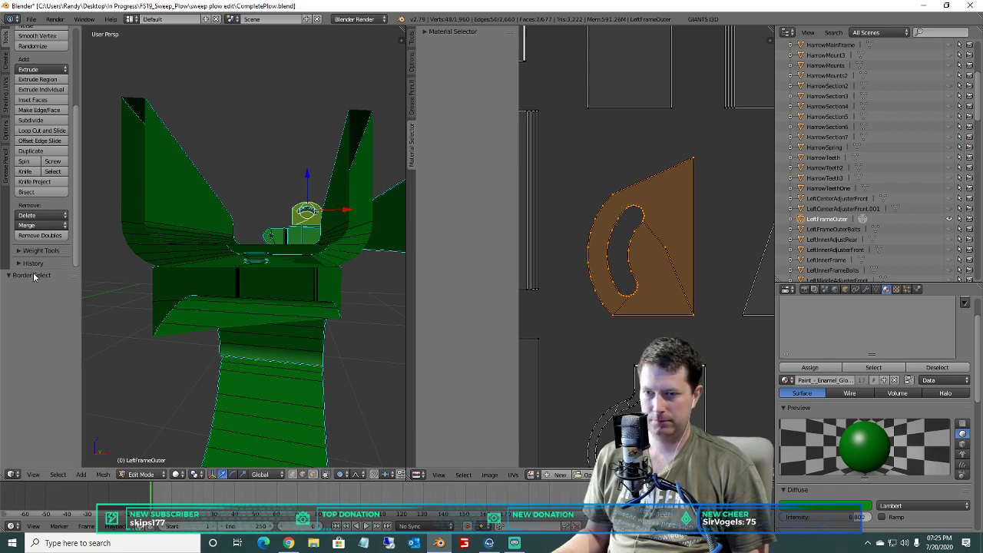
left_click(32, 217)
left_click(79, 323)
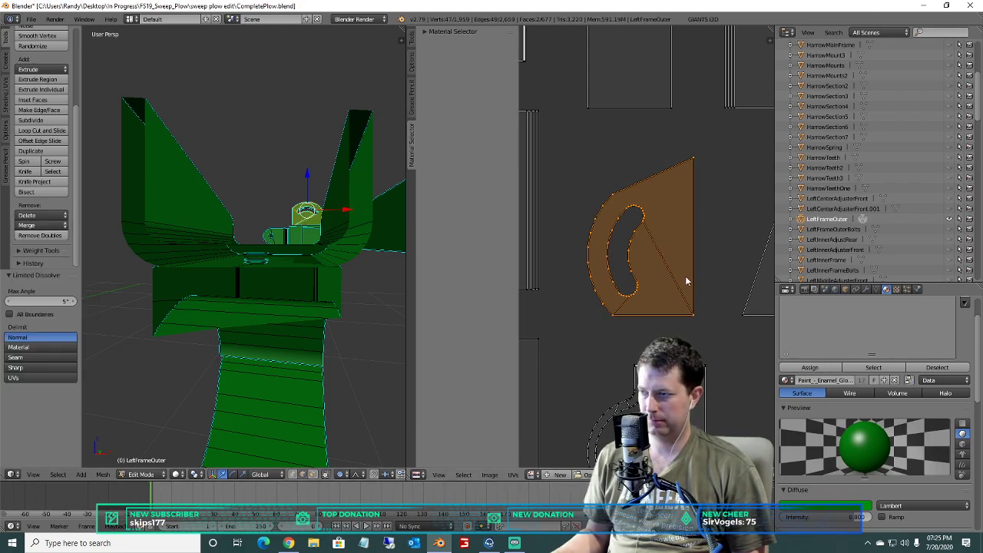
key("a")
Select the round hole outline in the other curved-slot plate's UV island and dissolve its vertices.
scroll(585, 277, "up", 5)
scroll(584, 292, "up", 4)
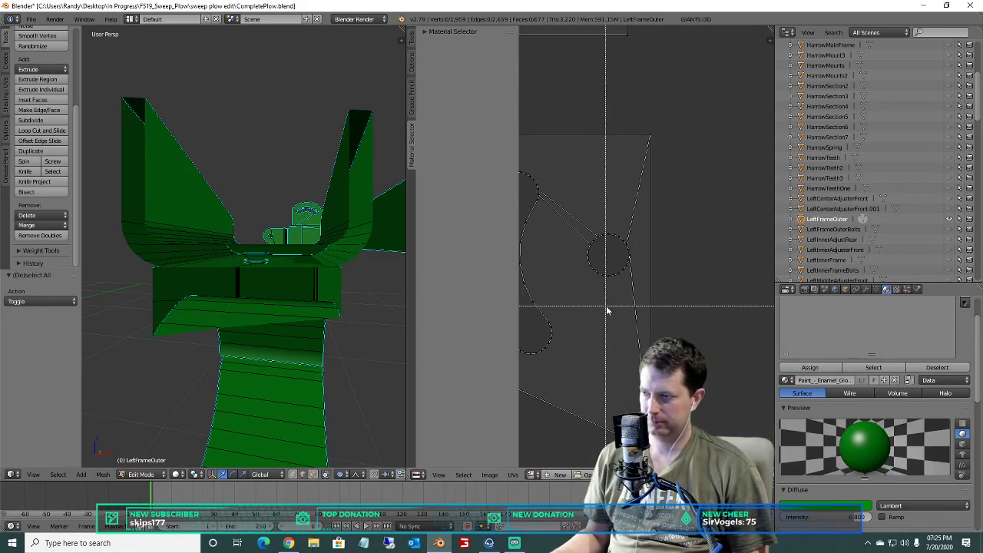
left_click_drag(632, 281, 576, 225)
key("x")
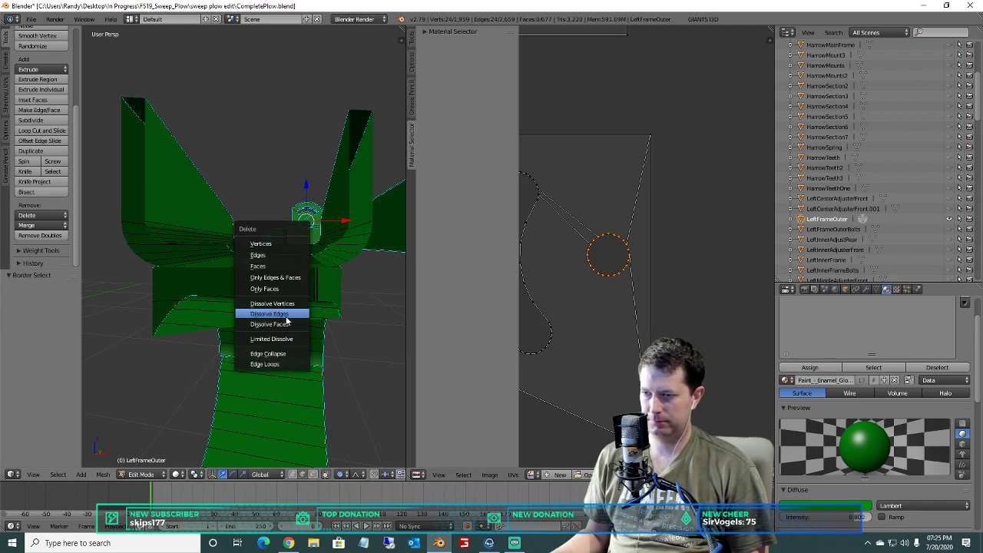
left_click(281, 304)
Apply Dissolve Edges to the leftover hole edges in the curved-slot plate, close the remaining gap with Fill Holes, and clear the selection.
key("x")
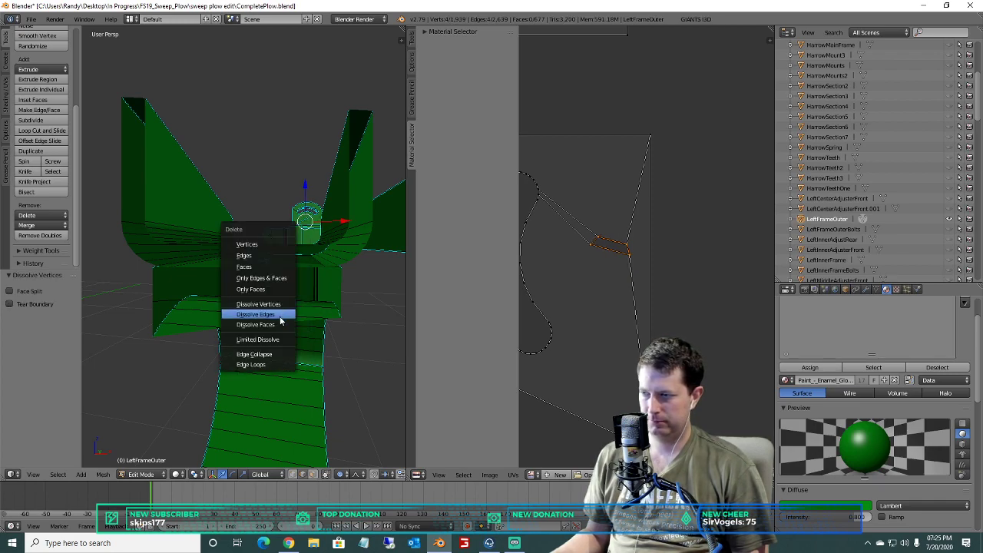
left_click(280, 314)
left_click(106, 475)
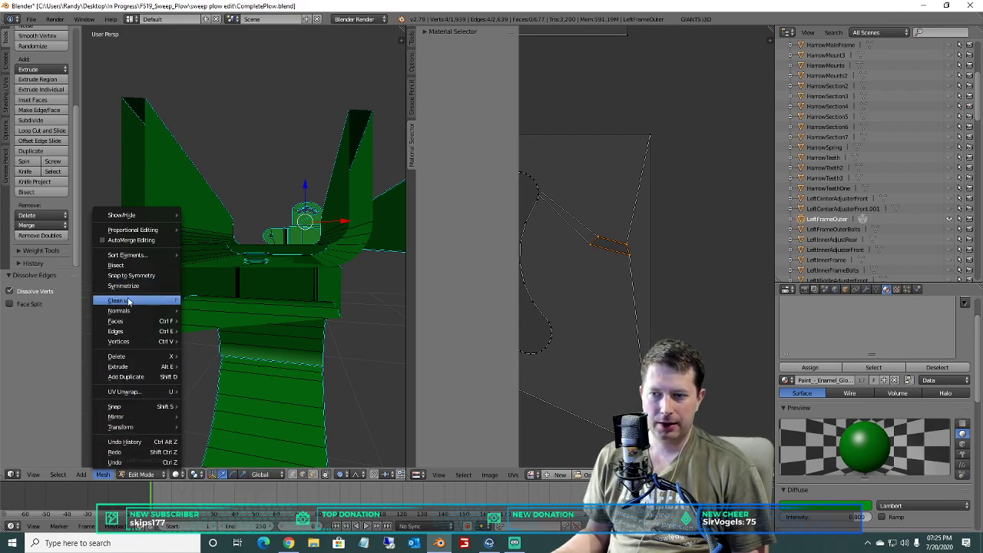
mouse_move(133, 330)
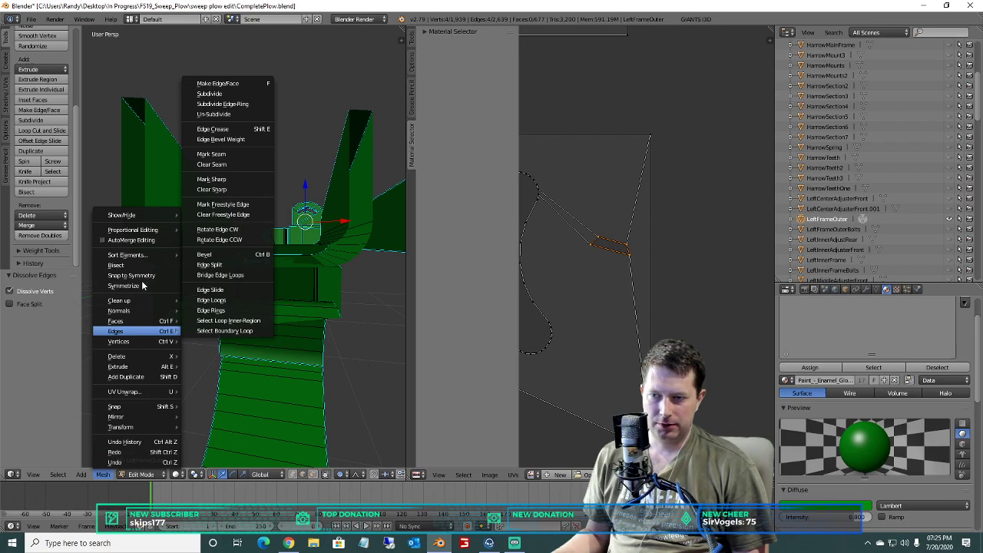
mouse_move(133, 301)
left_click(234, 387)
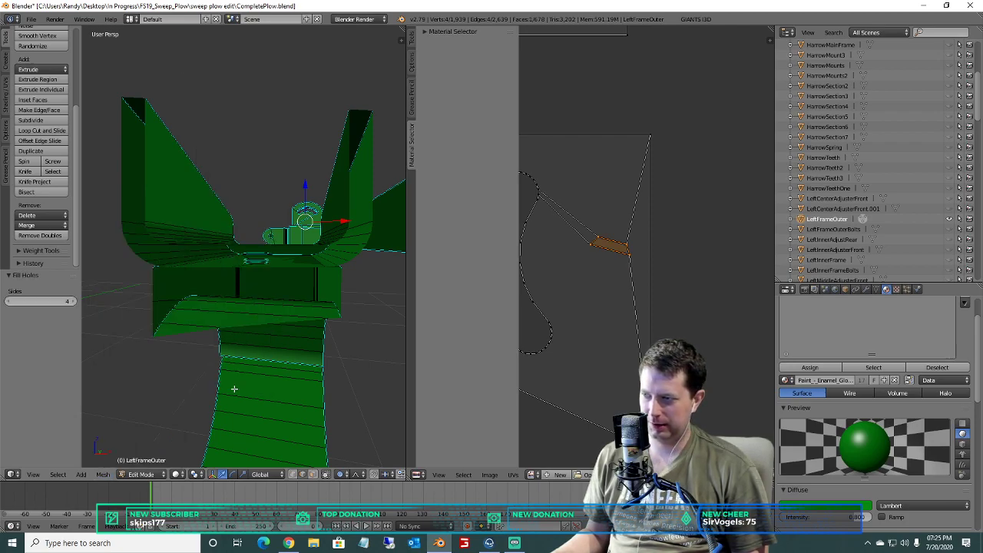
key("a")
Select the whole curved-slot plate island in the UV view, run Limited Dissolve on it, and clear the selection.
scroll(711, 215, "down", 3)
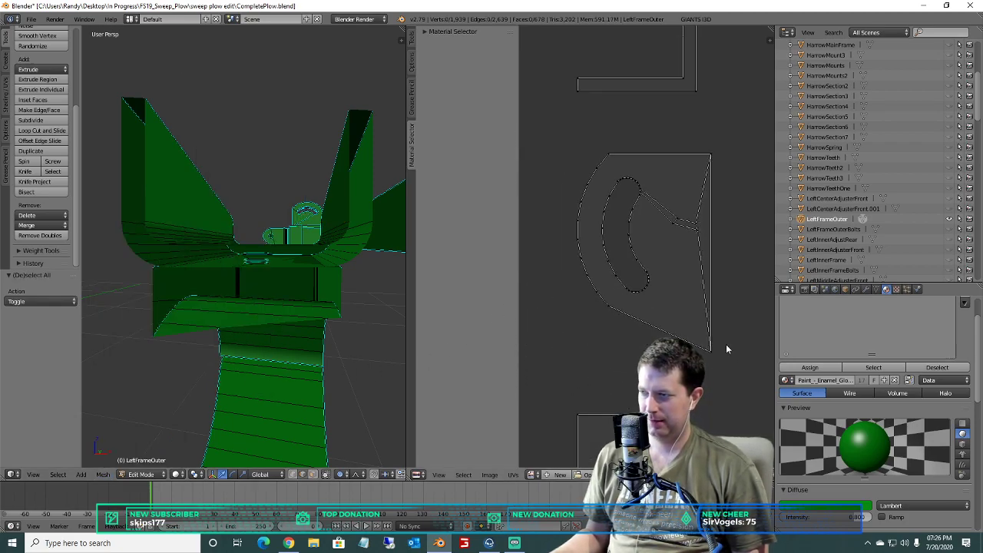
key("b")
left_click_drag(736, 440, 519, 119)
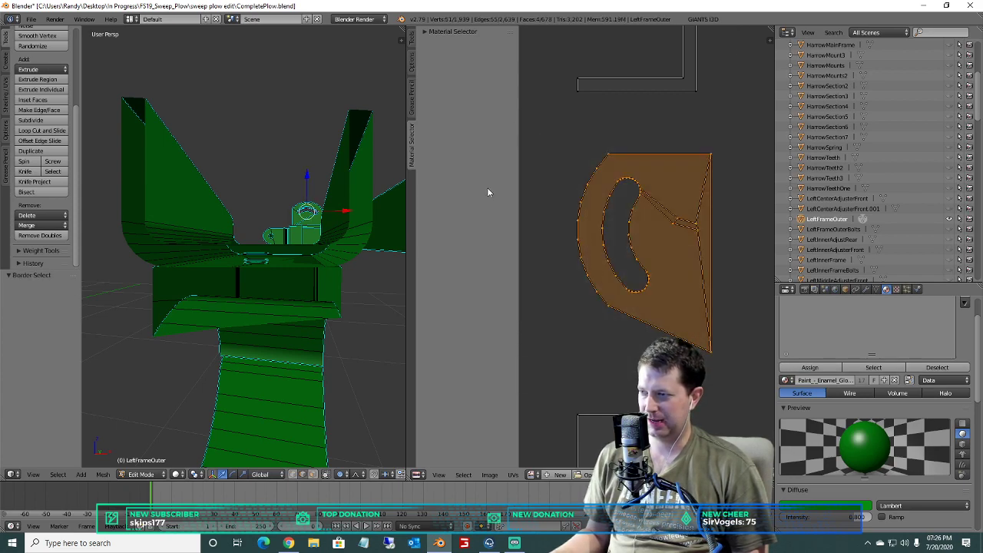
left_click(33, 216)
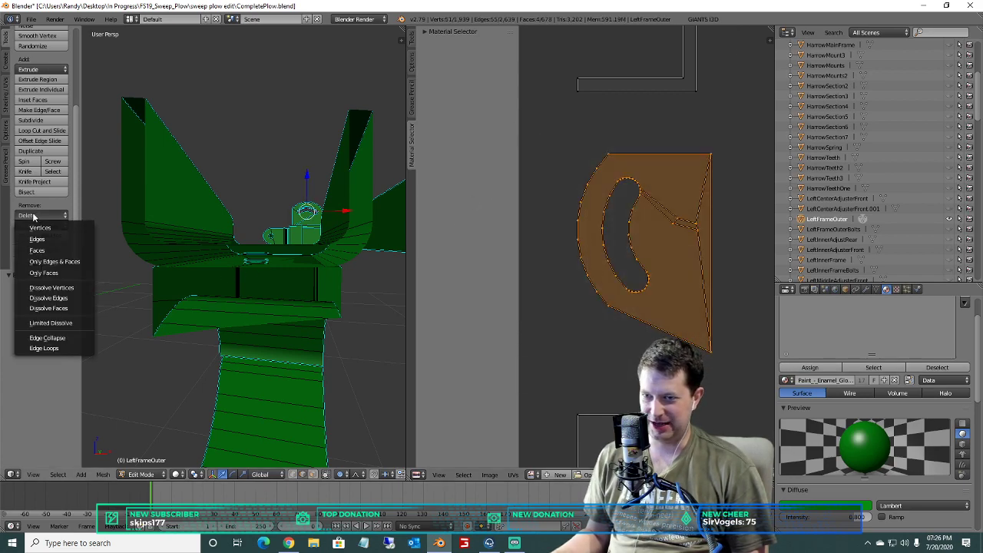
left_click(46, 322)
scroll(617, 172, "up", 2)
key("a")
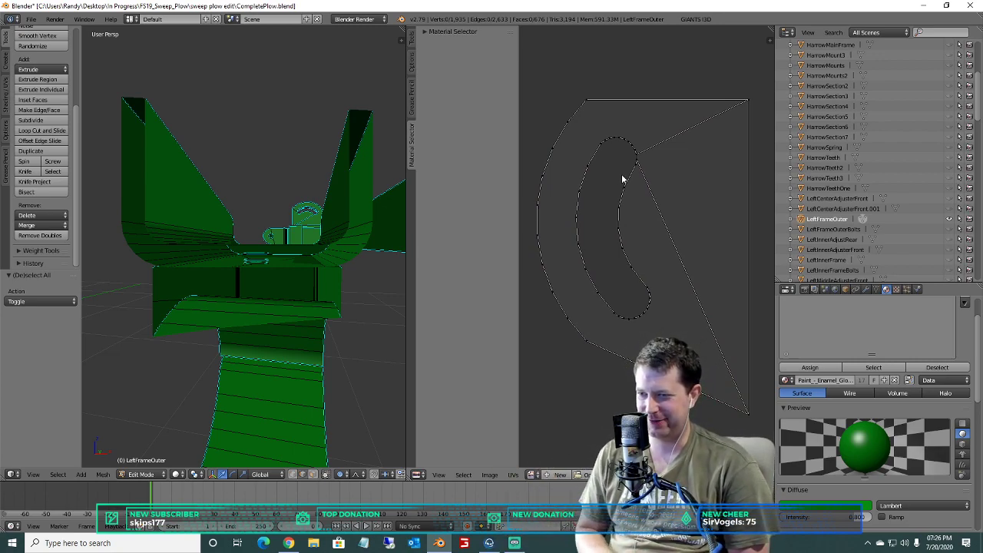
Select both round hole outlines and their connecting edge in the tall rectangular plate's UV island and dissolve their vertices.
scroll(623, 178, "down", 3)
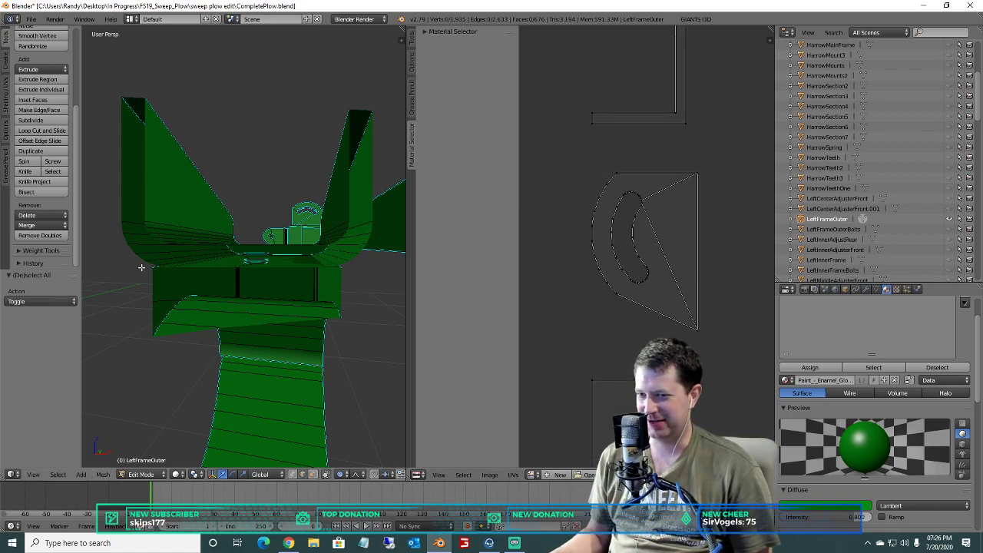
scroll(705, 176, "down", 3)
scroll(647, 186, "up", 5)
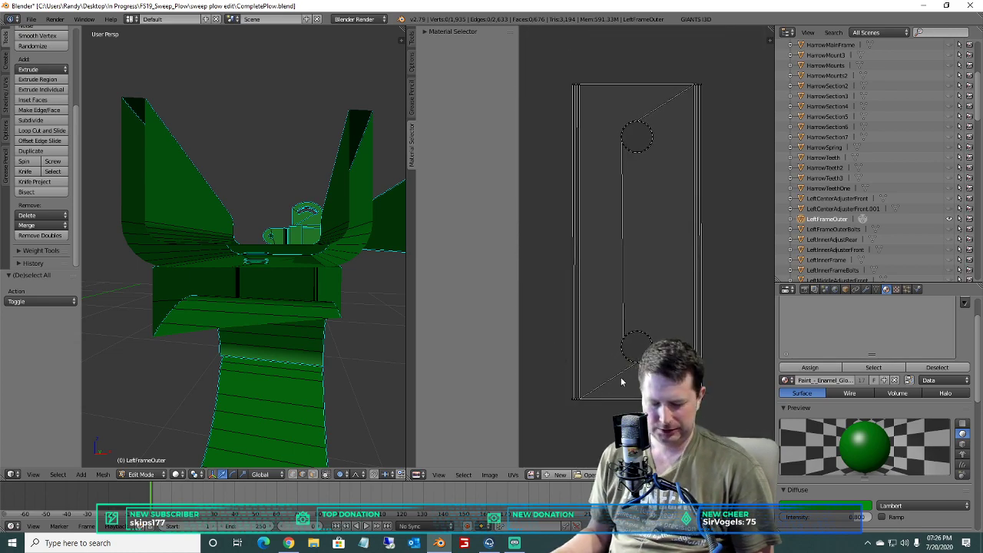
key("b")
left_click_drag(599, 129, 673, 377)
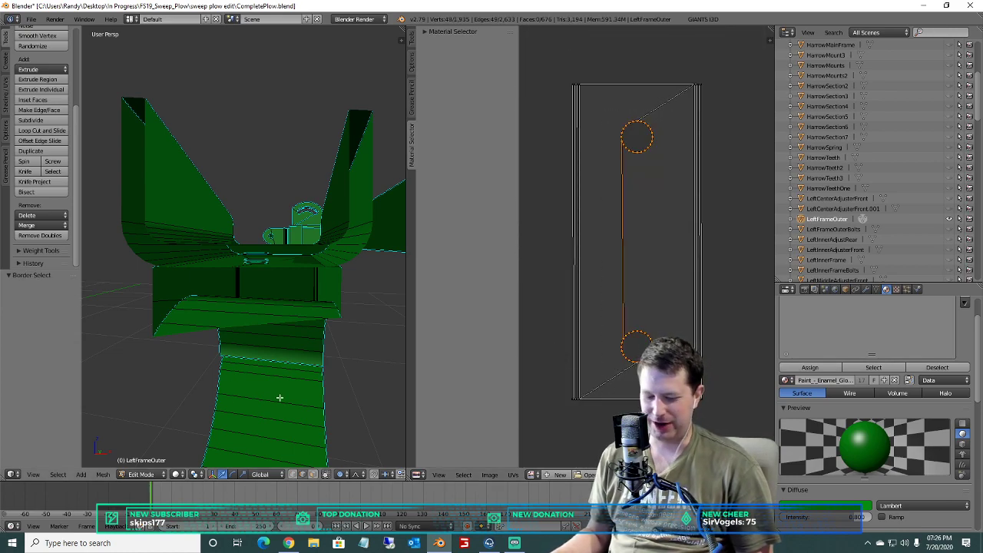
key("x")
left_click(259, 364)
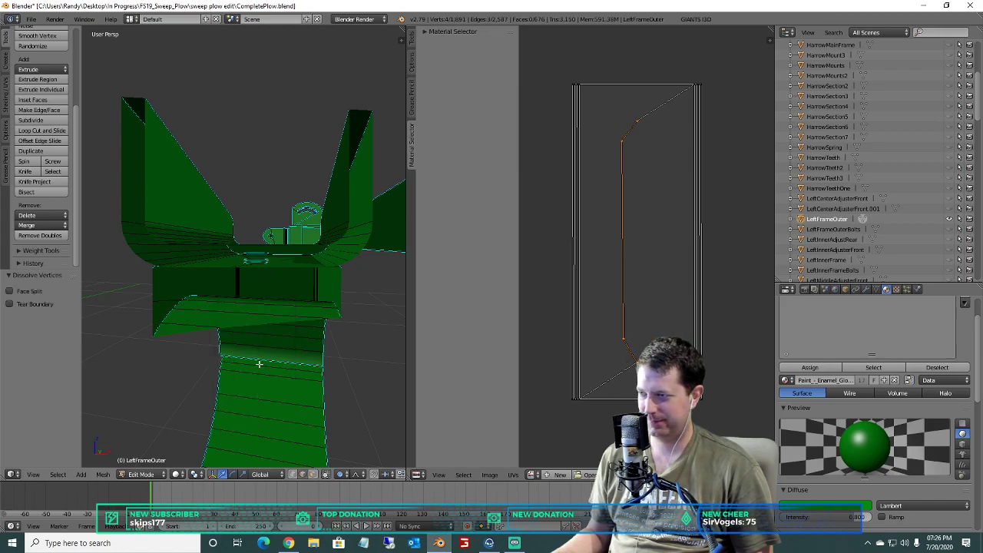
Dissolve the leftover inner edges in the tall rectangular UV island.
key("x")
left_click(259, 375)
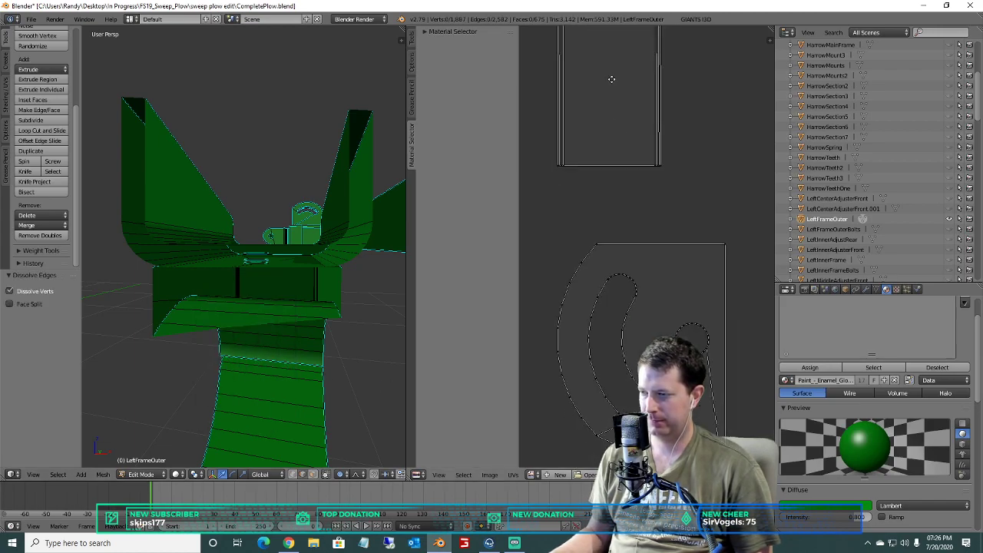
Dissolve the vertices and edges of the round hole in the UV island that has the curved slot.
middle_click_drag(611, 80, 600, 27)
key("b")
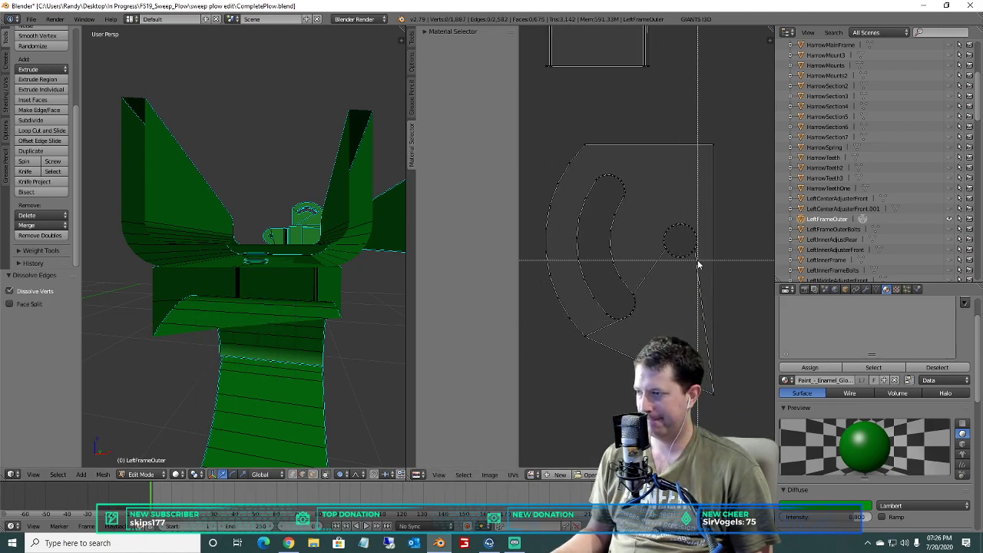
left_click_drag(694, 259, 651, 215)
key("x")
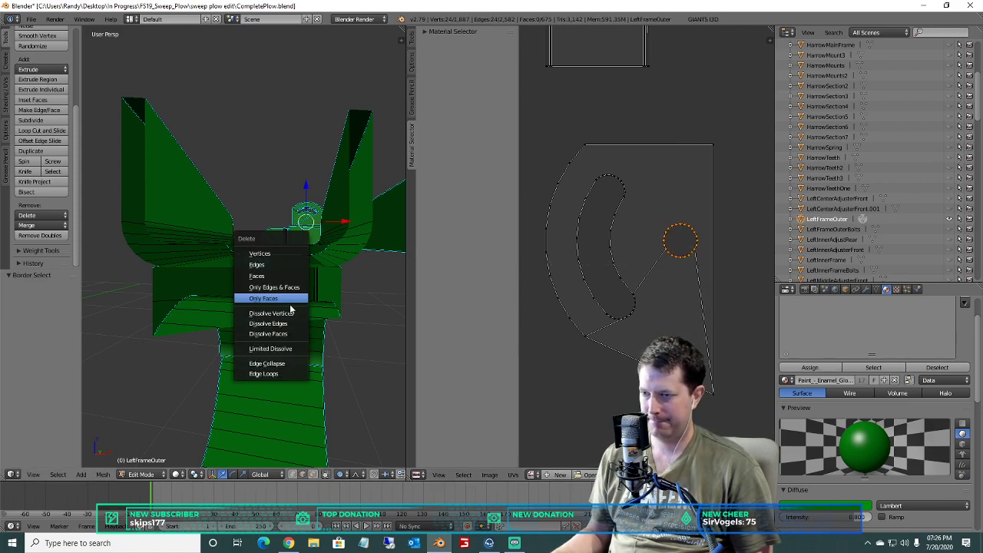
left_click(291, 312)
key("x")
left_click(289, 323)
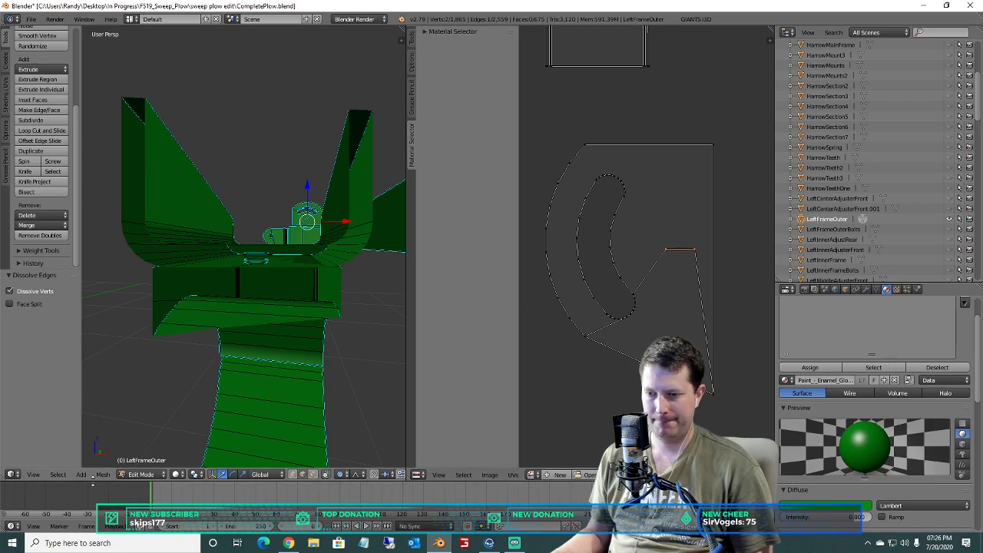
Apply Limited Dissolve to the whole curved-slot island and clear the selection.
left_click_drag(735, 410, 520, 130)
left_click(34, 216)
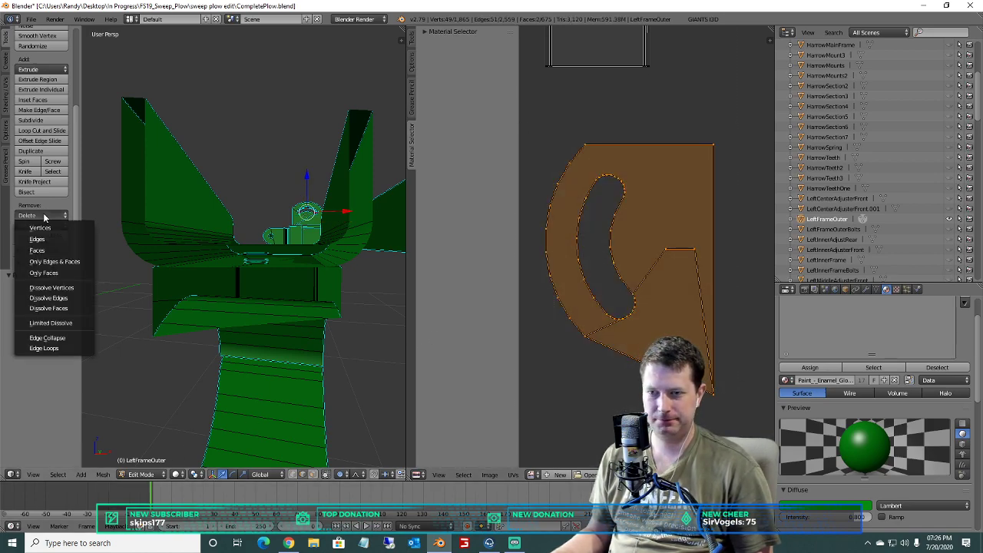
left_click(50, 323)
key("a")
Remove both round holes from the plate island with curved ends by dissolving their vertices and remaining edges.
scroll(627, 287, "down", 4)
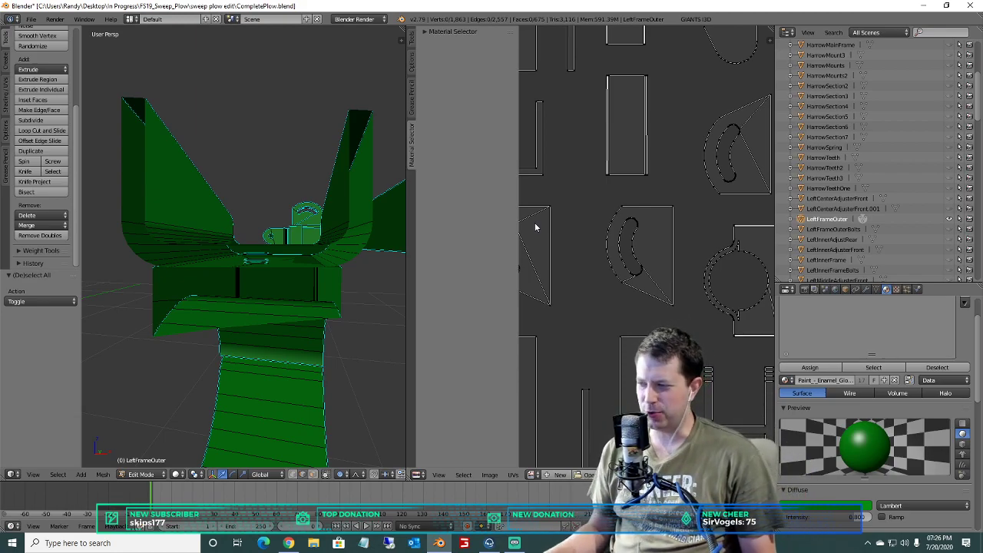
scroll(537, 226, "down", 2)
scroll(726, 228, "up", 5)
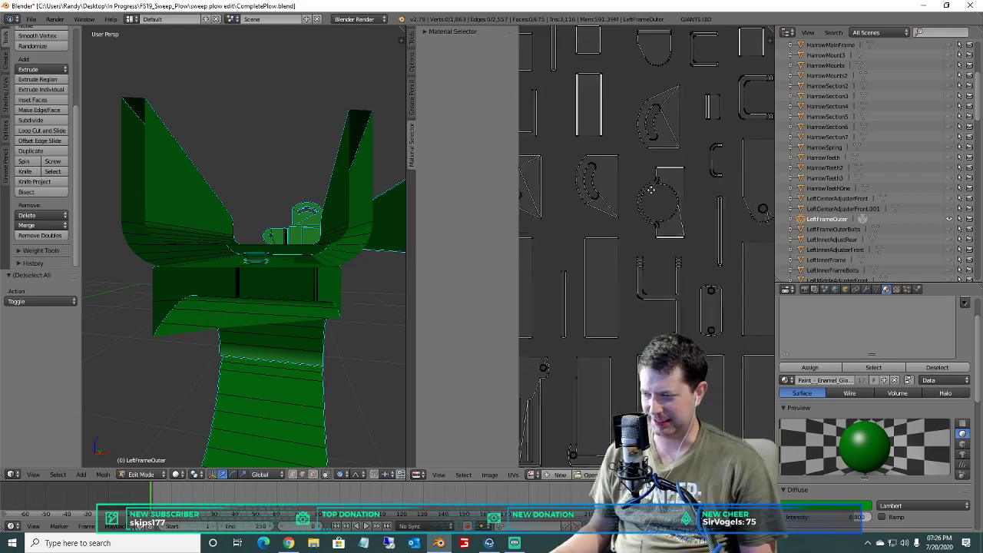
middle_click_drag(678, 295, 533, 261)
scroll(572, 267, "up", 1)
key("b")
left_click_drag(669, 227, 628, 184)
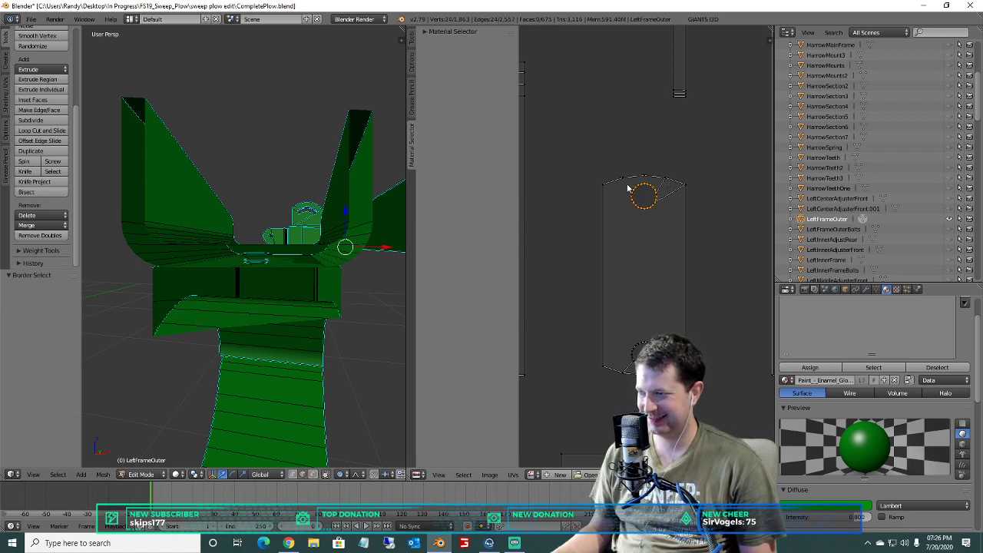
middle_click_drag(617, 347, 623, 263)
key("b")
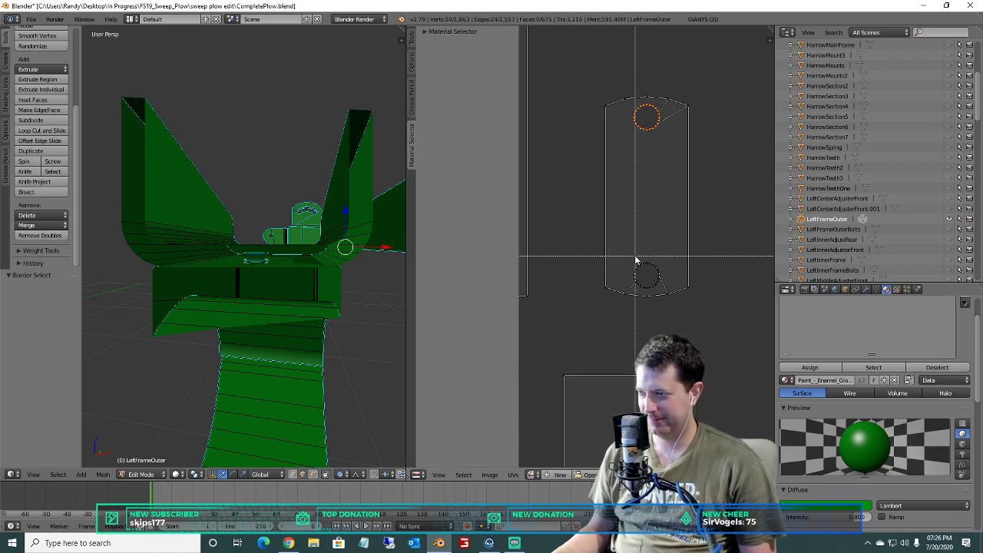
left_click_drag(624, 254, 667, 294)
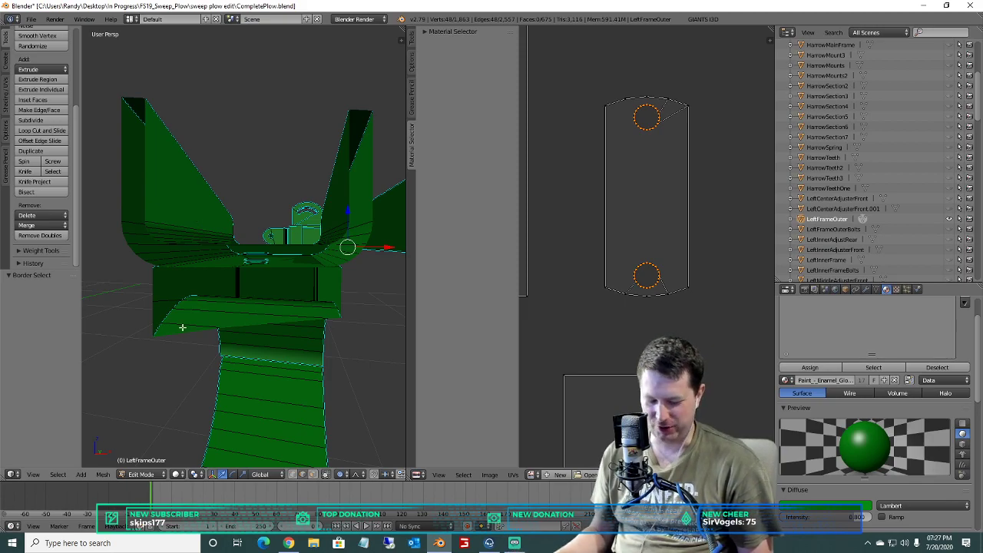
key("x")
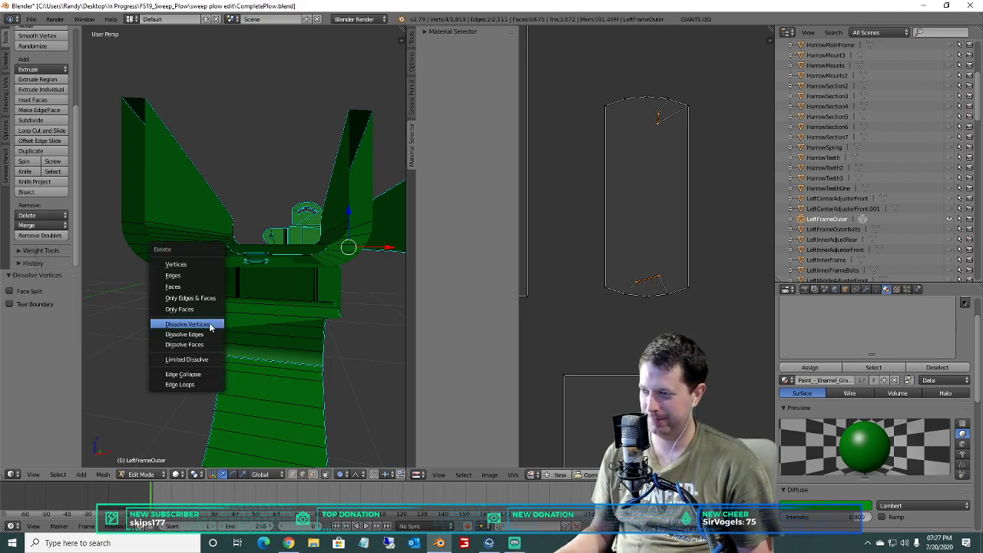
left_click(75, 302)
Dissolve the vertices and edges of the two round holes in the wide base of the inverted T-shaped island, including their connecting edge.
scroll(583, 239, "down", 5)
scroll(607, 249, "up", 5)
scroll(584, 227, "up", 5)
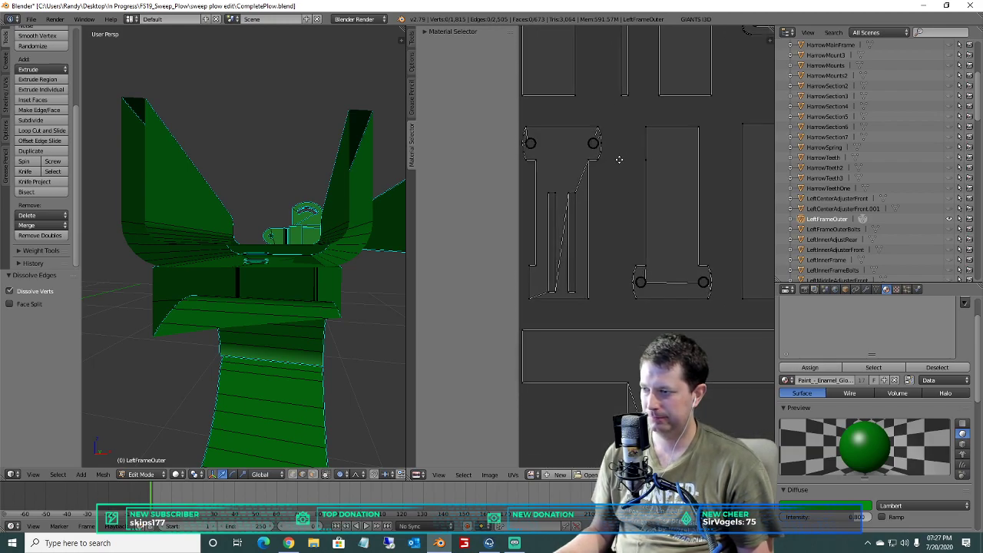
scroll(649, 278, "down", 3)
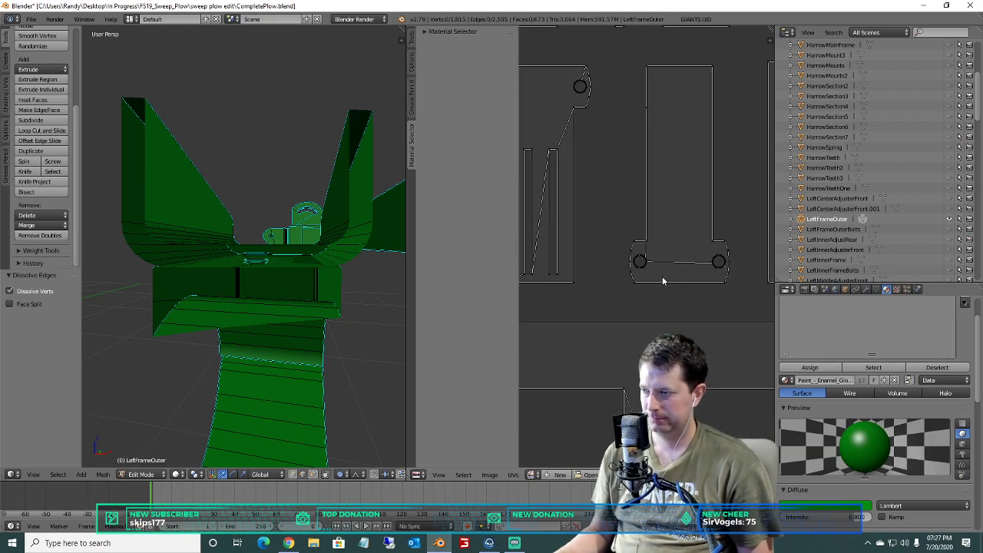
key("a")
key("a")
key("b")
left_click_drag(659, 271, 638, 257)
left_click_drag(706, 245, 714, 259)
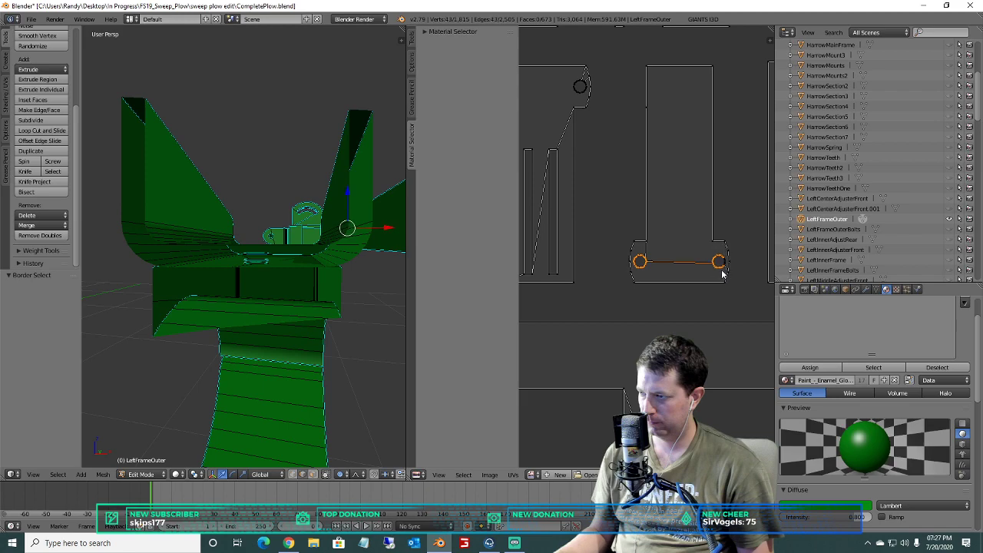
scroll(719, 260, "up", 3)
middle_click_drag(720, 259, 560, 262)
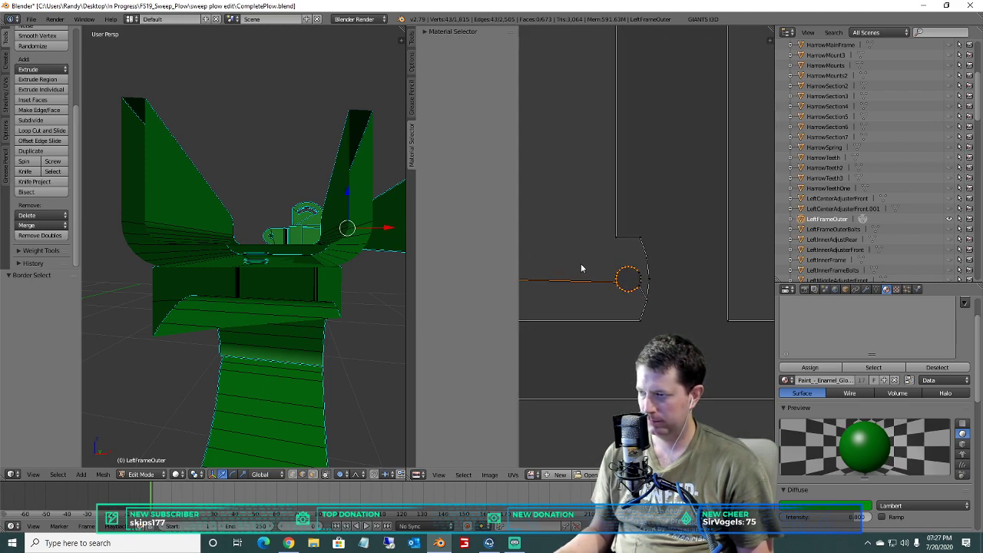
key("b")
left_click_drag(622, 255, 643, 290)
key("b")
scroll(619, 301, "down", 3)
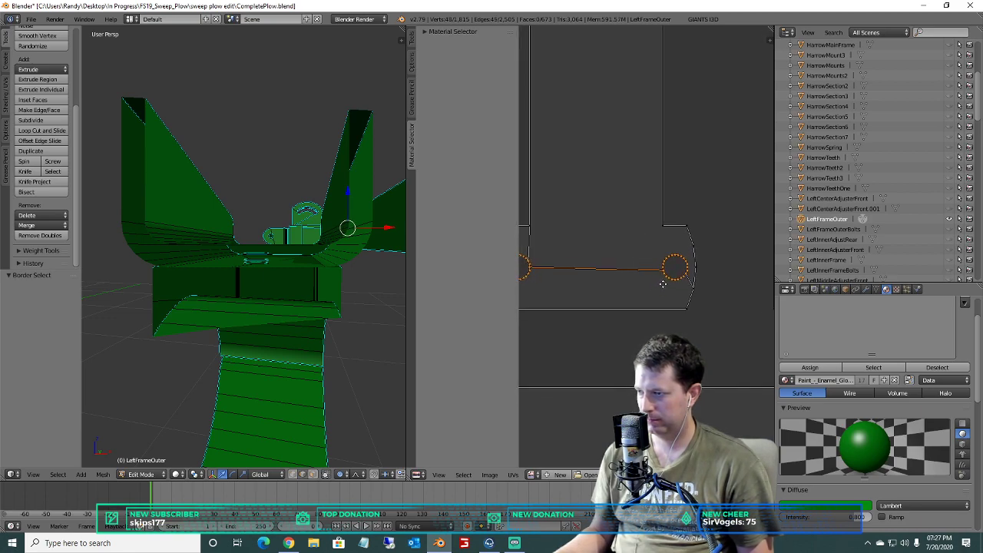
key("x")
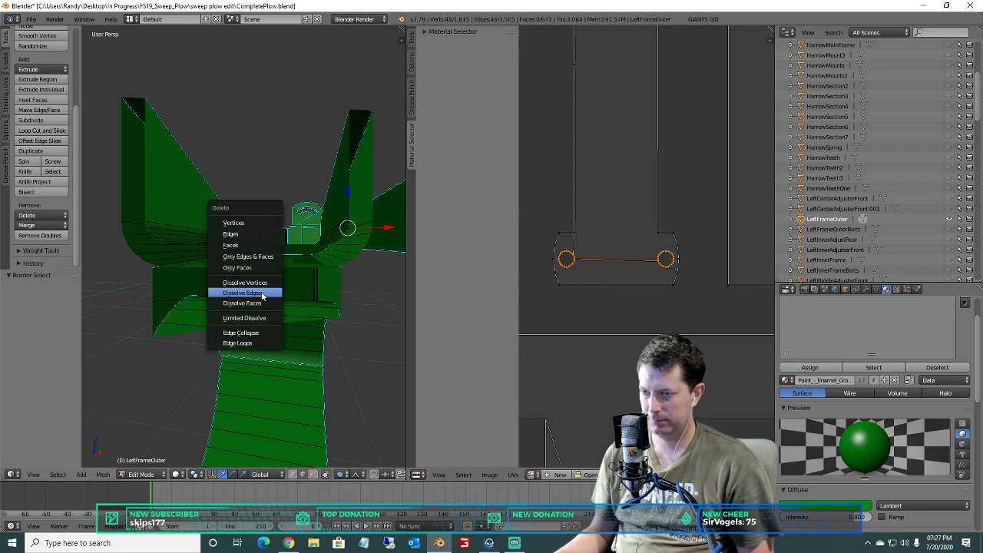
left_click(271, 282)
key("x")
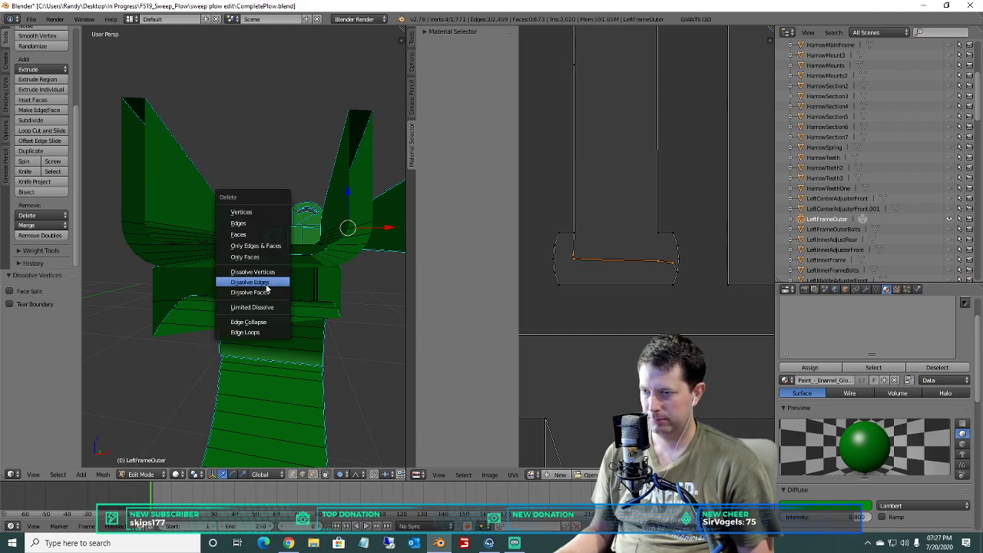
left_click(265, 293)
Dissolve the vertices and leftover edges of the two round holes at the upper end of the slotted T-shaped island.
scroll(601, 247, "down", 3)
middle_click_drag(570, 169, 601, 293)
scroll(733, 300, "up", 4)
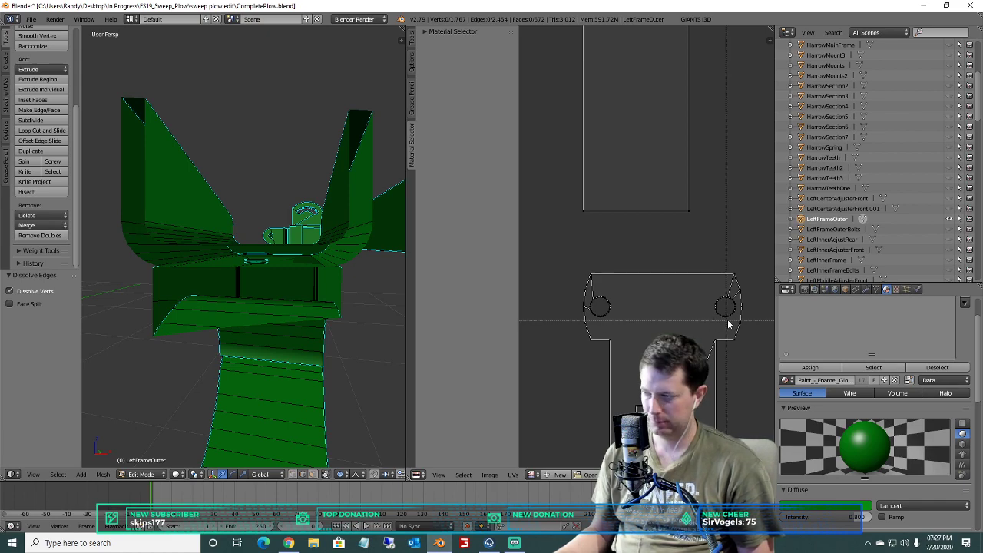
left_click_drag(713, 298, 711, 294)
key("b")
left_click_drag(615, 322, 588, 294)
key("x")
left_click(300, 269)
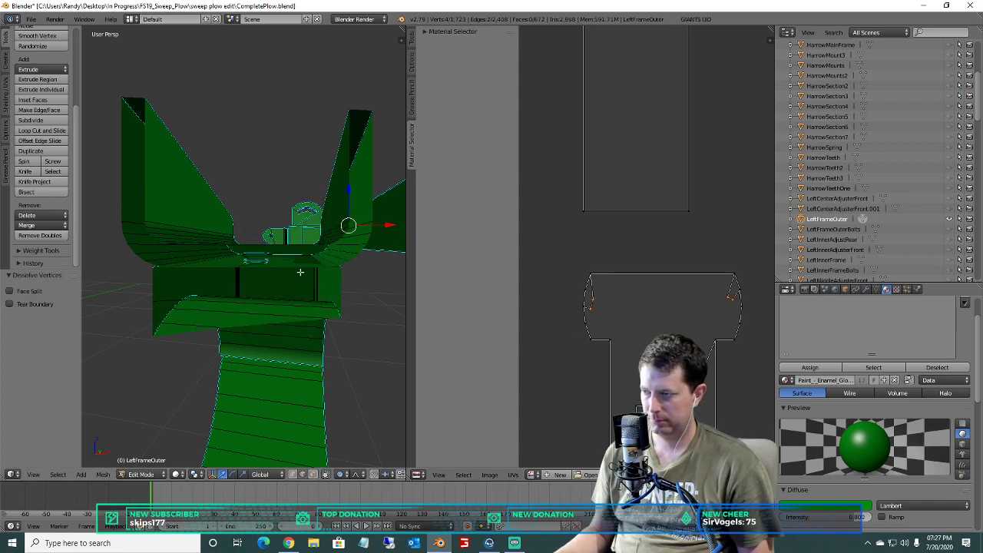
key("x")
left_click(296, 283)
Dissolve the round hole's vertices and leftover edges in the round-bottomed rectangular island below the striped island.
scroll(667, 334, "down", 3)
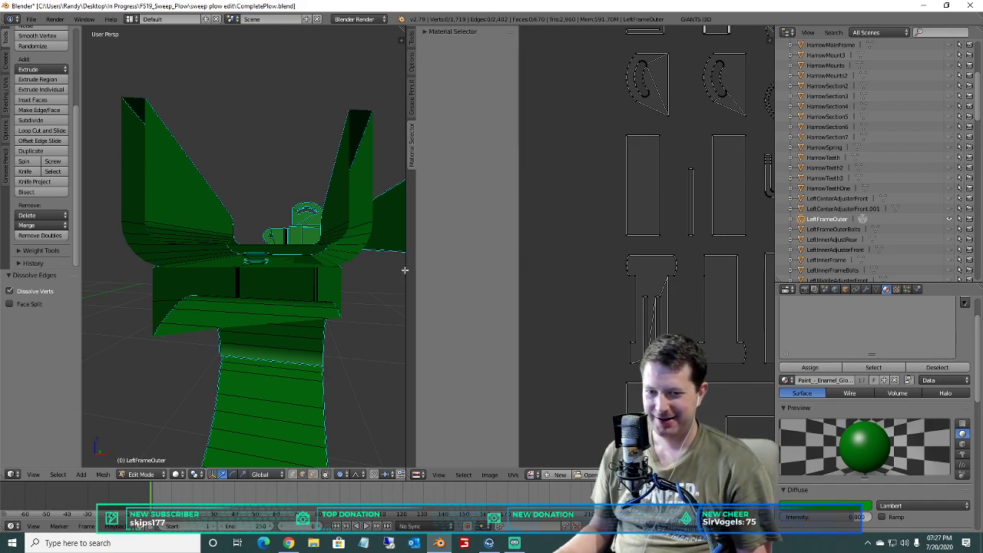
scroll(606, 315, "down", 2)
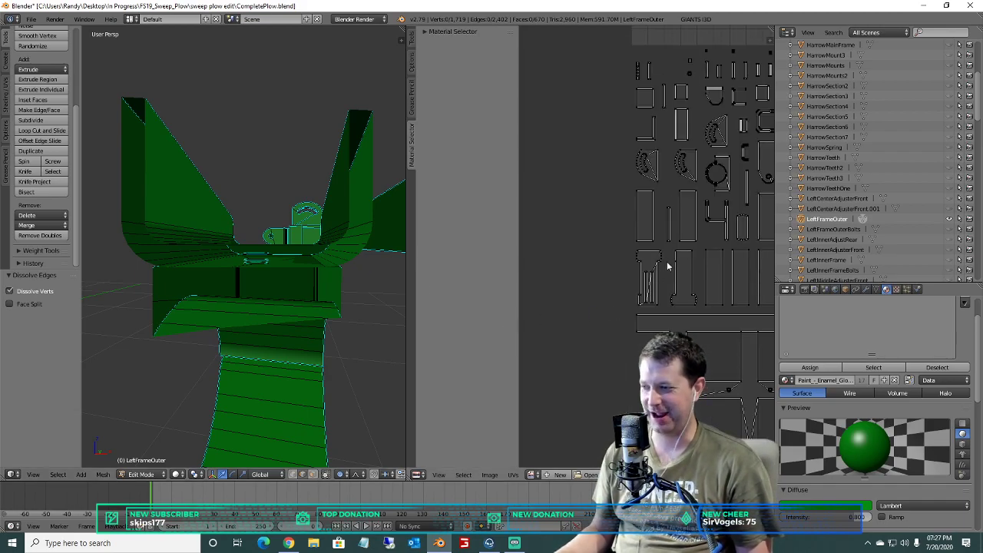
scroll(529, 173, "down", 4)
scroll(690, 330, "up", 6)
scroll(690, 331, "up", 6)
scroll(549, 310, "down", 2)
key("b")
left_click_drag(580, 271, 611, 304)
key("x")
left_click(357, 300)
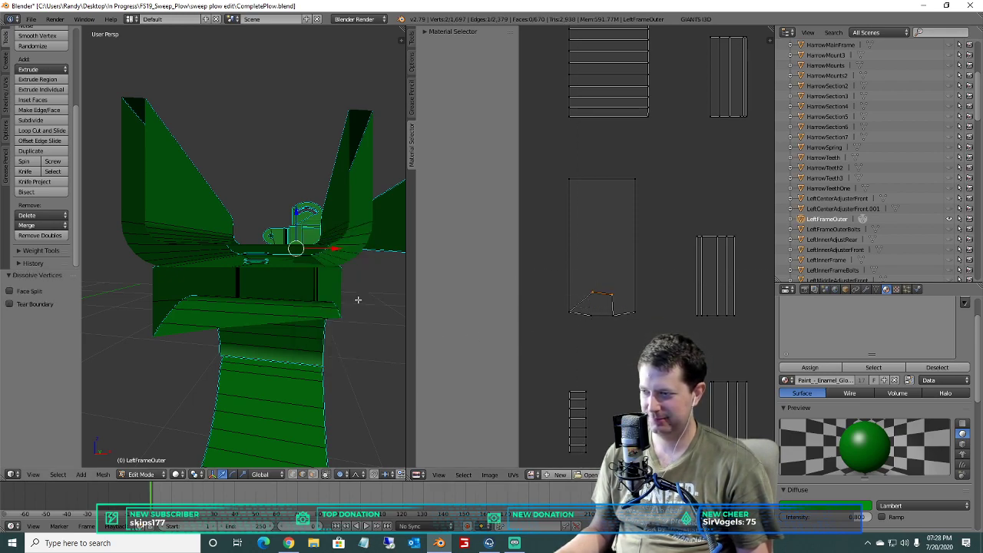
key("x")
left_click(356, 314)
Dissolve the round hole's vertices and leftover edge in the round-bottomed rectangular island above the striped island.
middle_click_drag(594, 192, 653, 29)
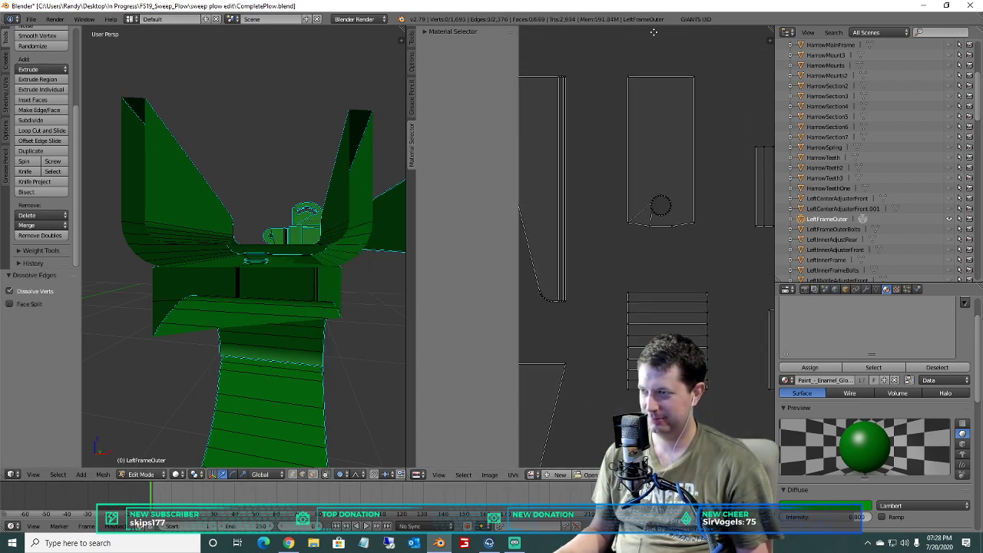
key("b")
left_click_drag(642, 195, 679, 236)
key("x")
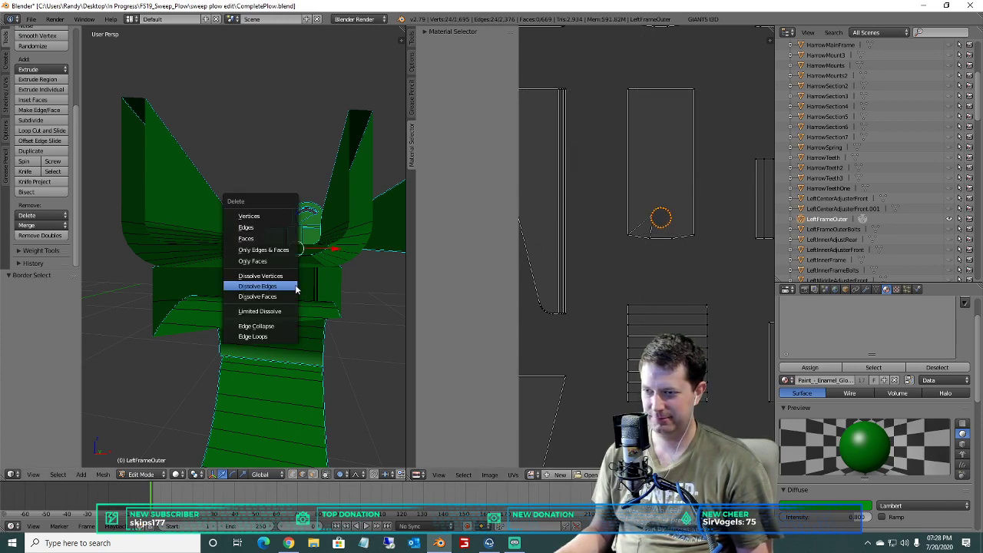
left_click(290, 275)
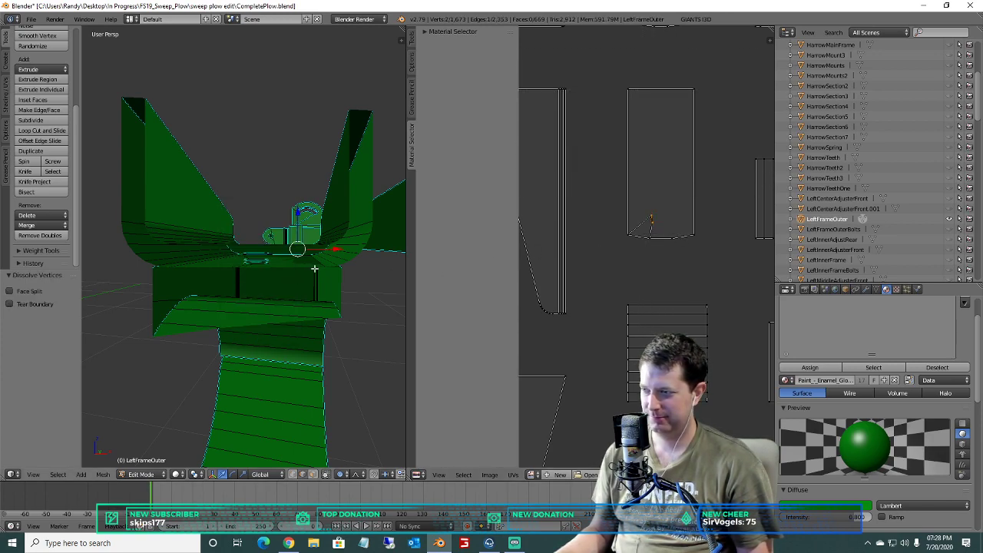
key("x")
left_click(292, 279)
Remove the round hole from the next round-bottomed rectangular island further up by dissolving its vertices and edges.
scroll(698, 181, "down", 3)
scroll(655, 201, "up", 4)
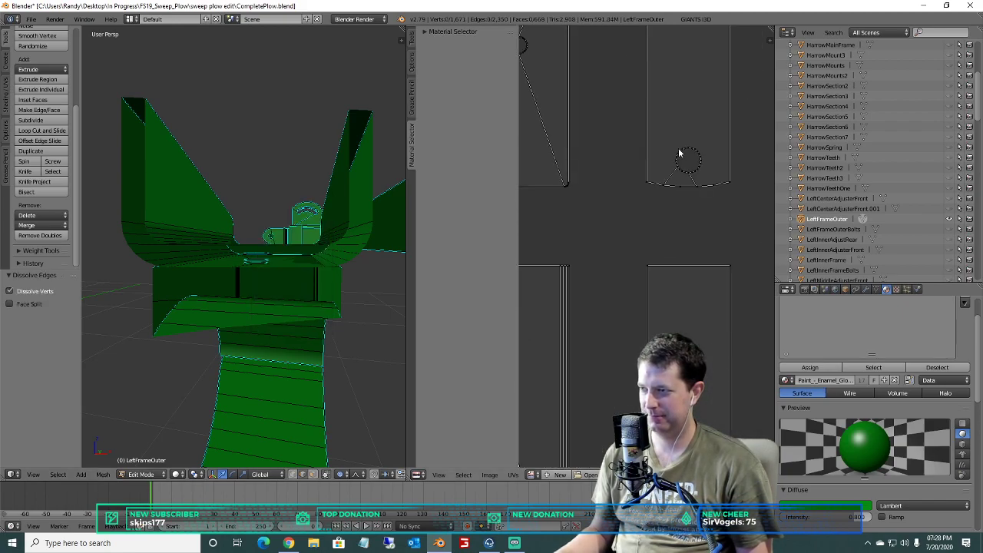
middle_click_drag(678, 154, 676, 202)
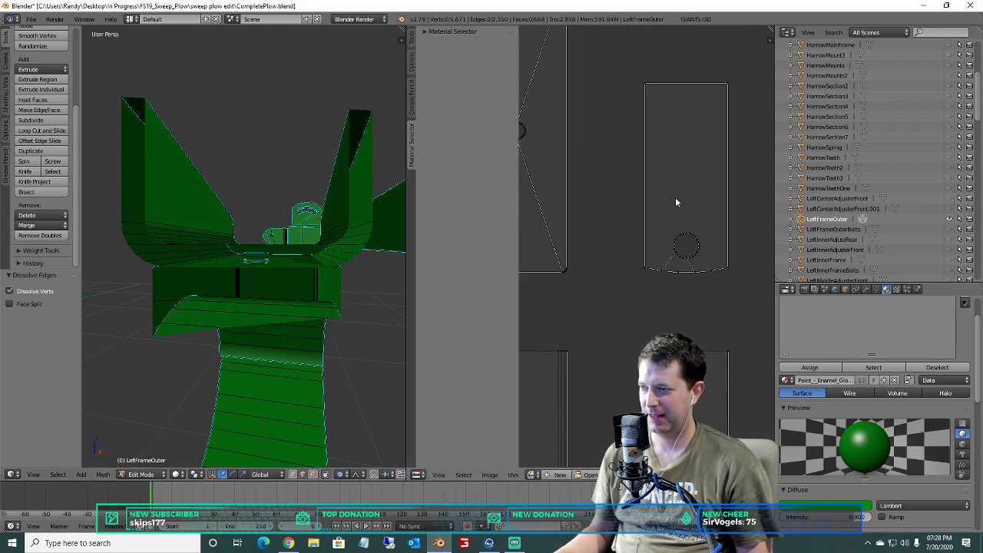
key("b")
left_click_drag(672, 222, 671, 222)
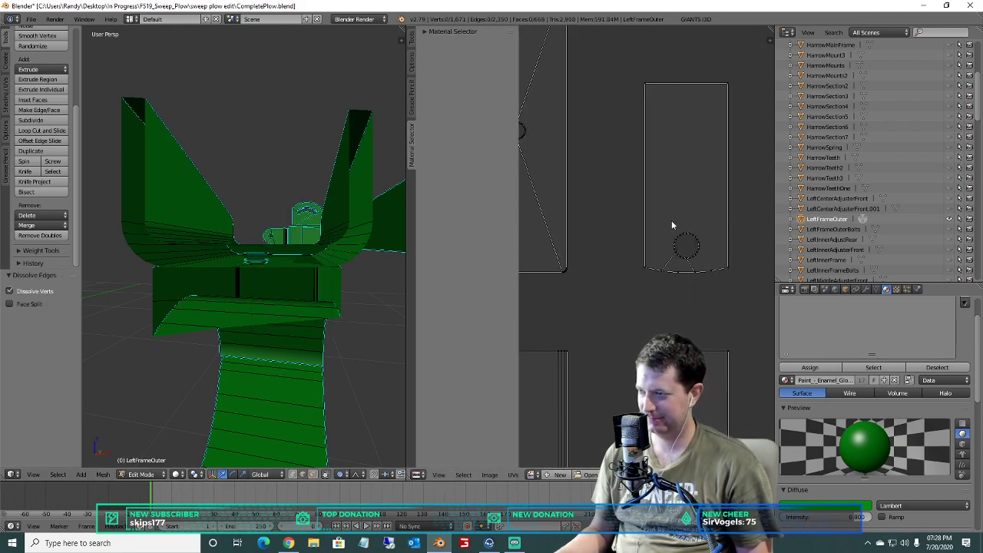
left_click_drag(701, 268, 702, 269)
key("x")
left_click(301, 341)
key("x")
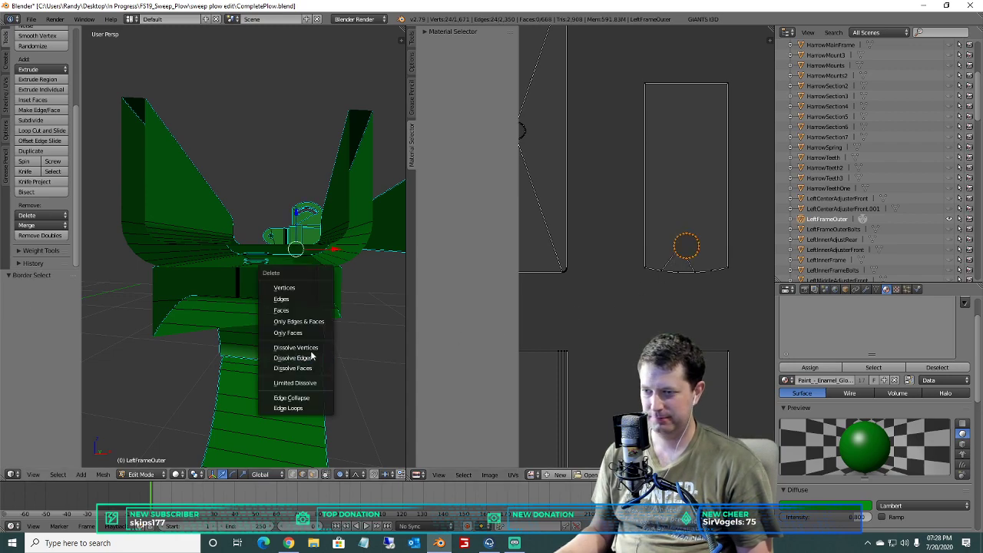
left_click(307, 353)
Dissolve the vertices and leftover edges of the central round hole in the tall rectangular island with rounded corners.
middle_click_drag(567, 159, 679, 264)
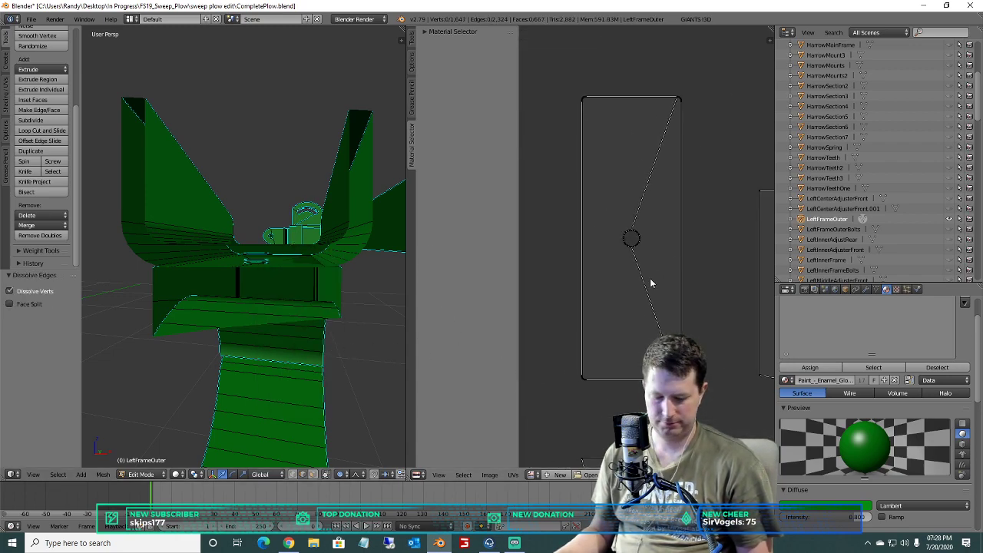
key("b")
left_click_drag(648, 265, 611, 217)
key("x")
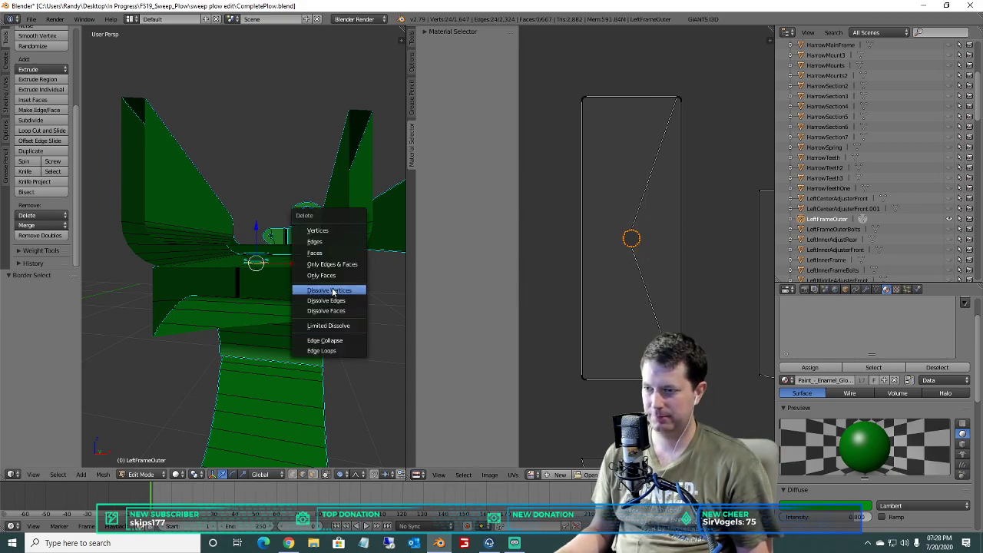
left_click(332, 290)
key("x")
left_click(330, 299)
Dissolve the round hole's vertices and remaining edge in the U-shaped island with parallel strips along its straight end.
scroll(574, 218, "down", 7)
middle_click_drag(670, 178, 675, 318)
scroll(653, 263, "up", 7)
key("b")
left_click_drag(690, 354, 623, 295)
key("x")
left_click(331, 368)
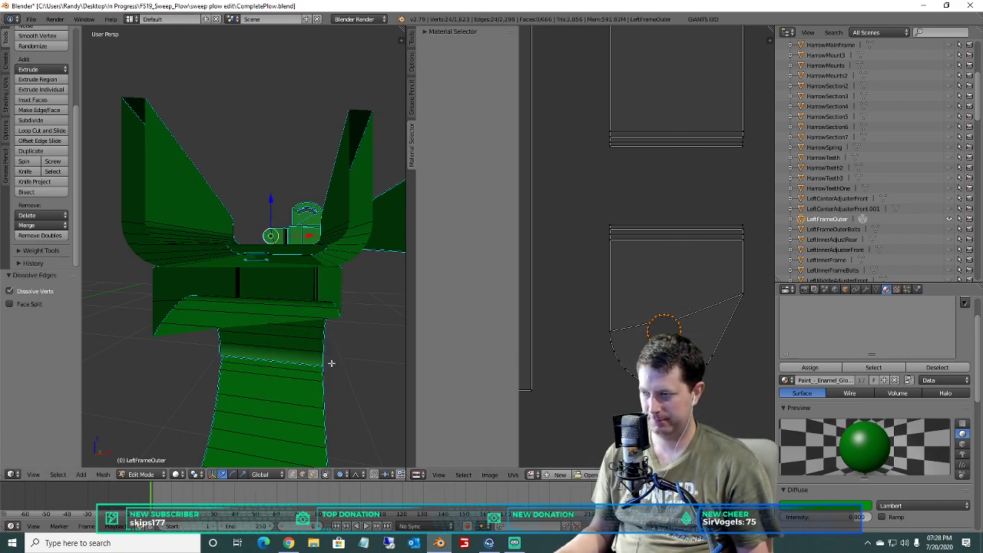
key("x")
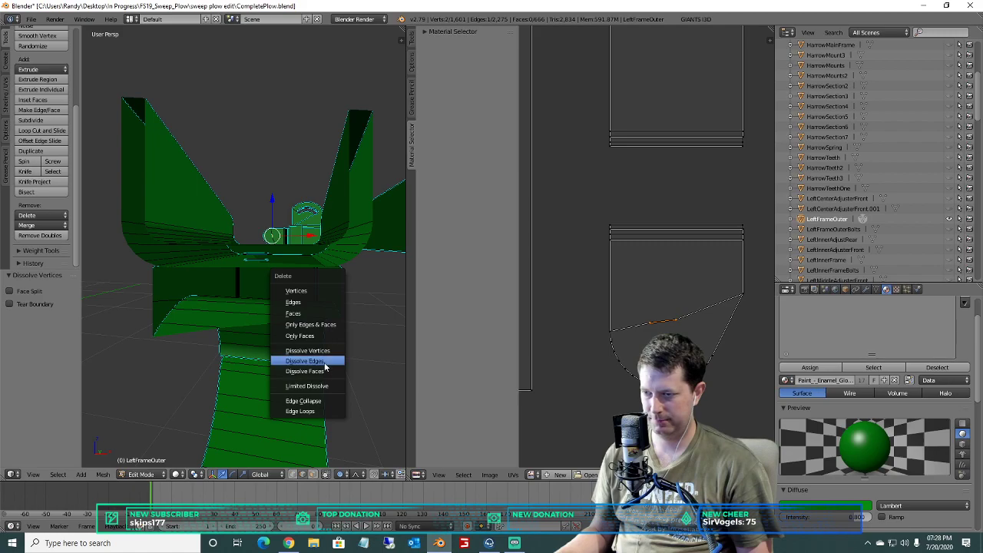
left_click(329, 358)
middle_click_drag(666, 121, 589, 24)
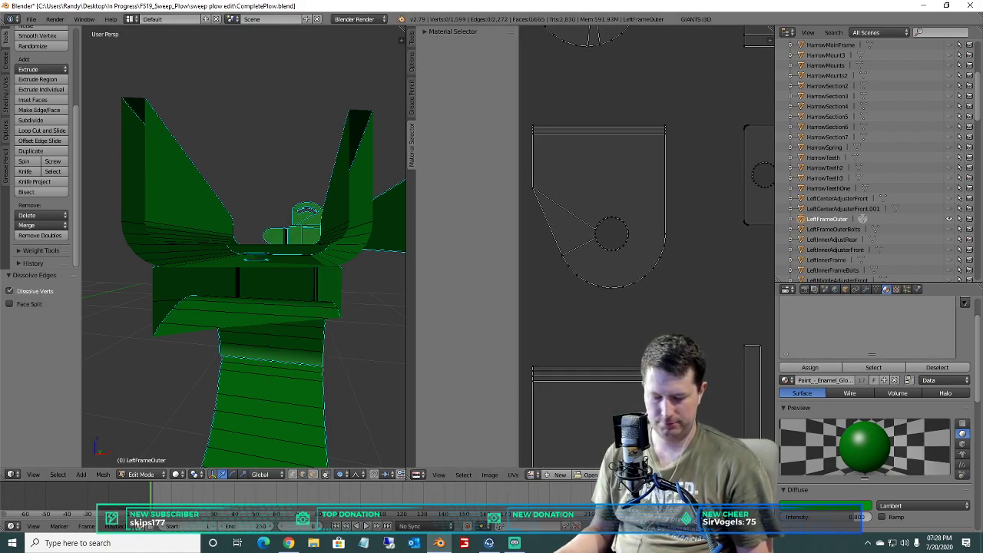
Dissolve the vertices and leftover edges of the round hole in the round-bottomed island with one slanted lower side.
key("b")
left_click_drag(639, 260, 575, 197)
key("x")
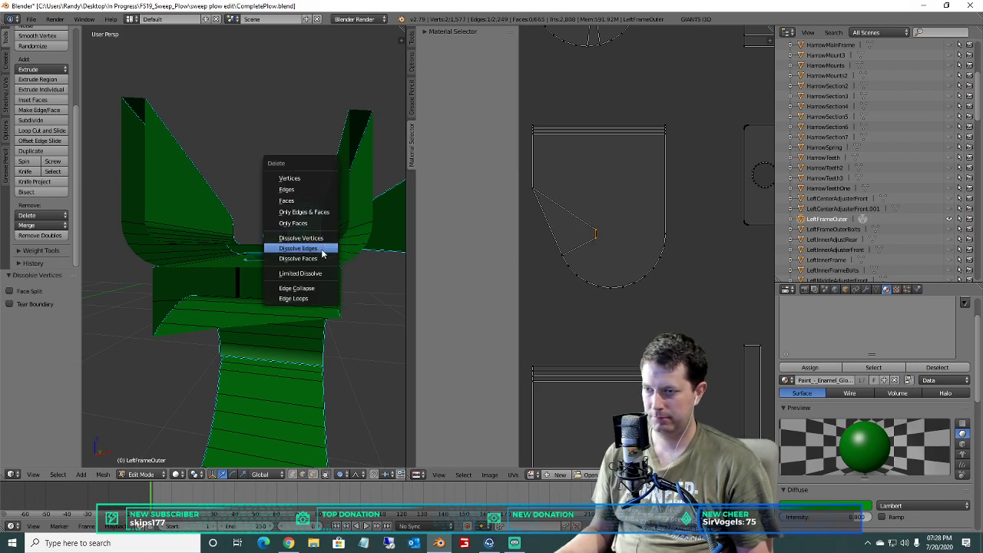
left_click(319, 247)
Try to dissolve the round hole's vertices in the small rectangular island with strips beside its straight edge.
scroll(766, 186, "down", 5)
scroll(601, 293, "up", 3)
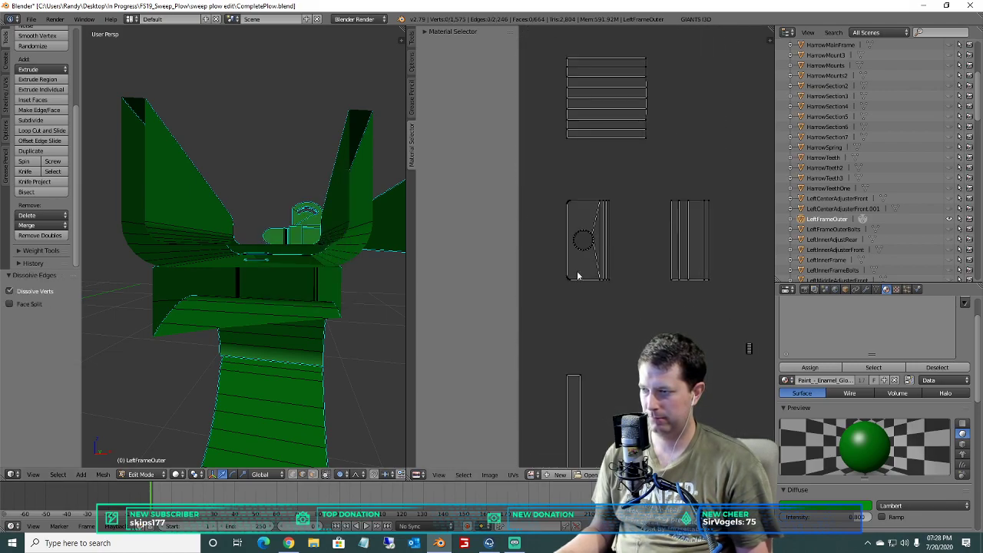
middle_click_drag(618, 281, 618, 149)
key("b")
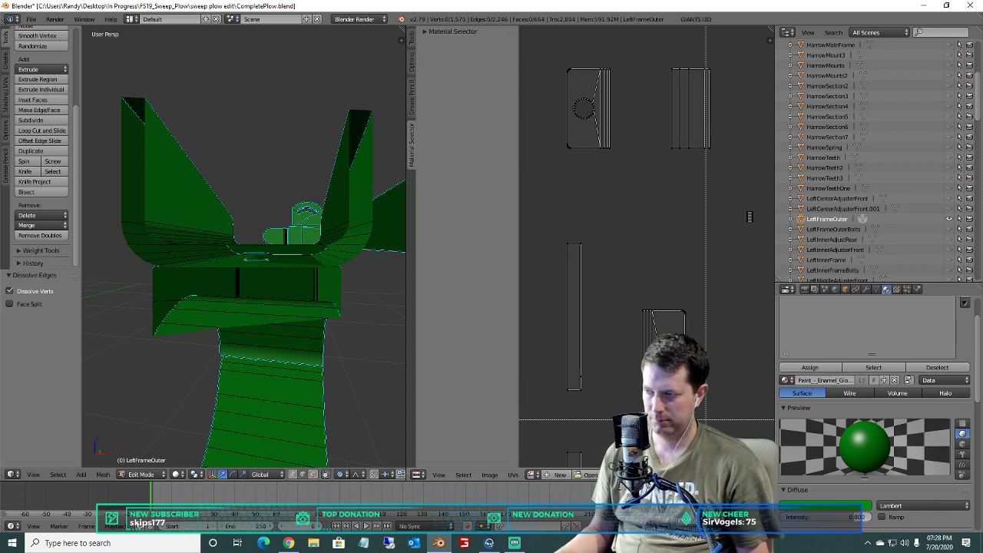
left_click_drag(681, 367, 686, 374)
left_click_drag(655, 332, 654, 331)
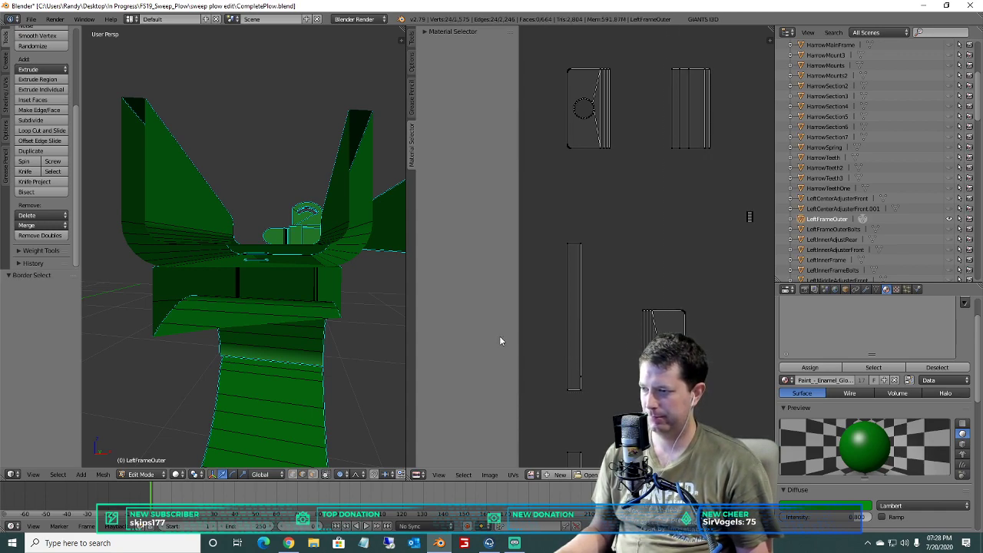
key("x")
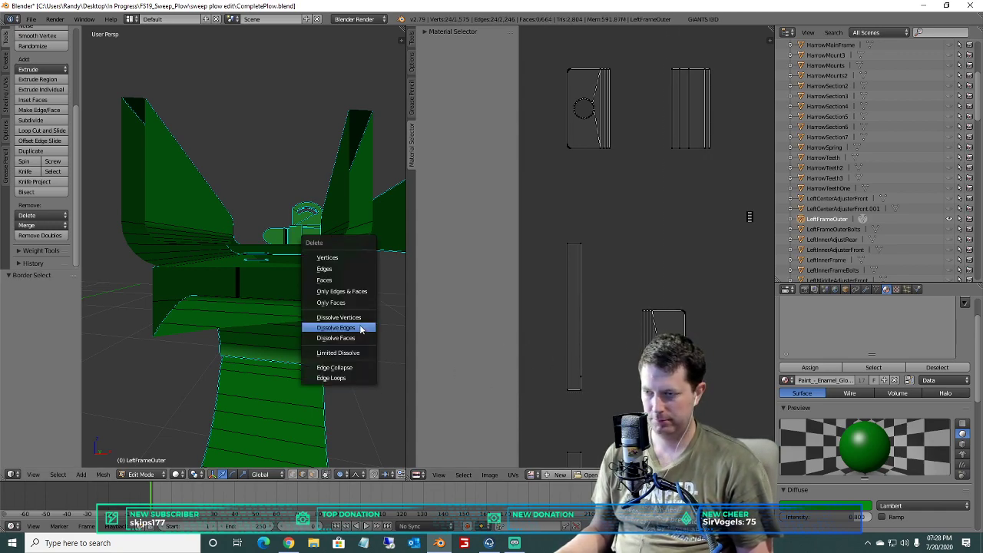
left_click(359, 318)
key("ctrl+z")
In face select mode, select an inner face of each bolt hole on the curved bracket and extend the selection to linked faces, delimited by Sharp.
middle_click_drag(307, 312, 230, 168)
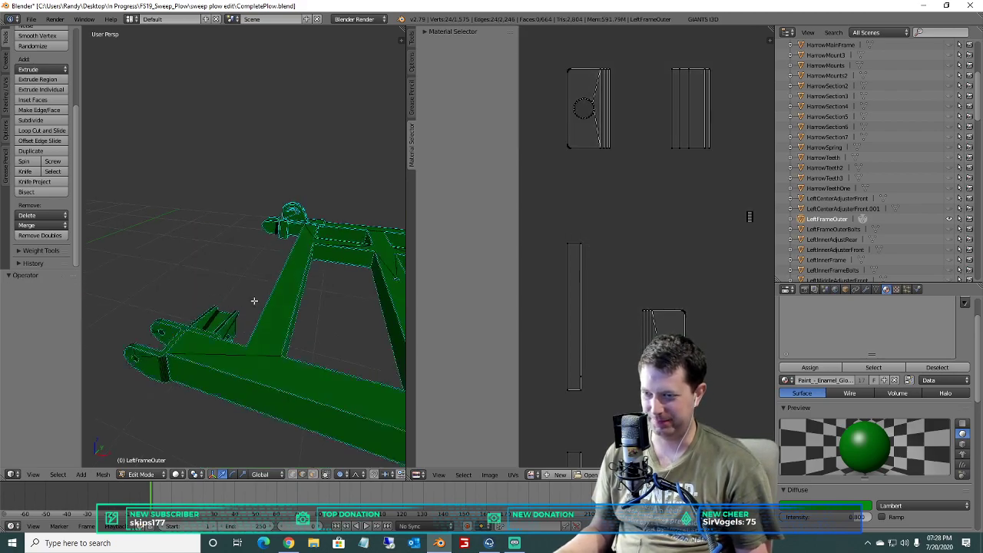
scroll(239, 312, "down", 3)
scroll(214, 284, "up", 5)
scroll(229, 155, "up", 4)
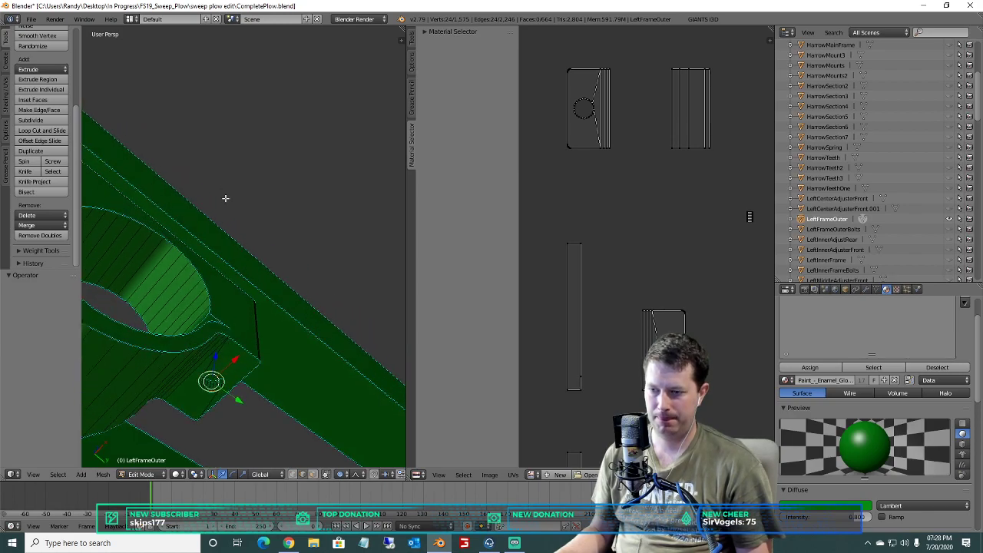
key("a")
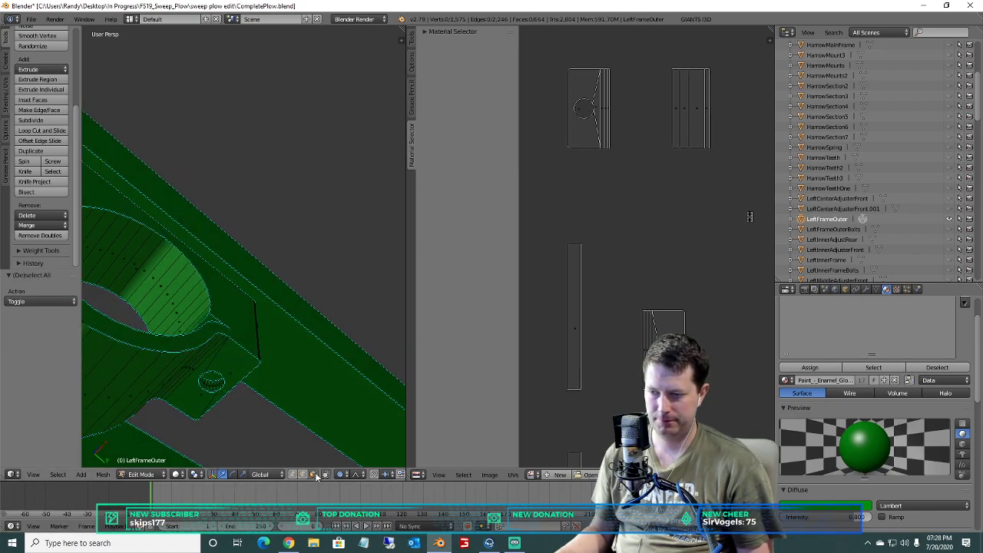
middle_click_drag(214, 405, 226, 377)
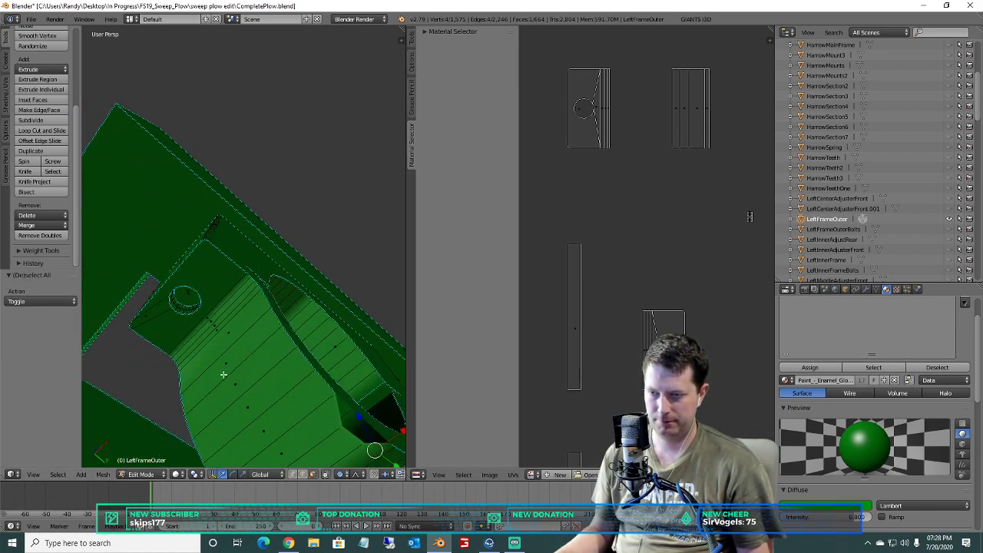
right_click(184, 303, "shift")
middle_click_drag(203, 344, 189, 309)
middle_click_drag(219, 261, 228, 241)
right_click(209, 169, "shift")
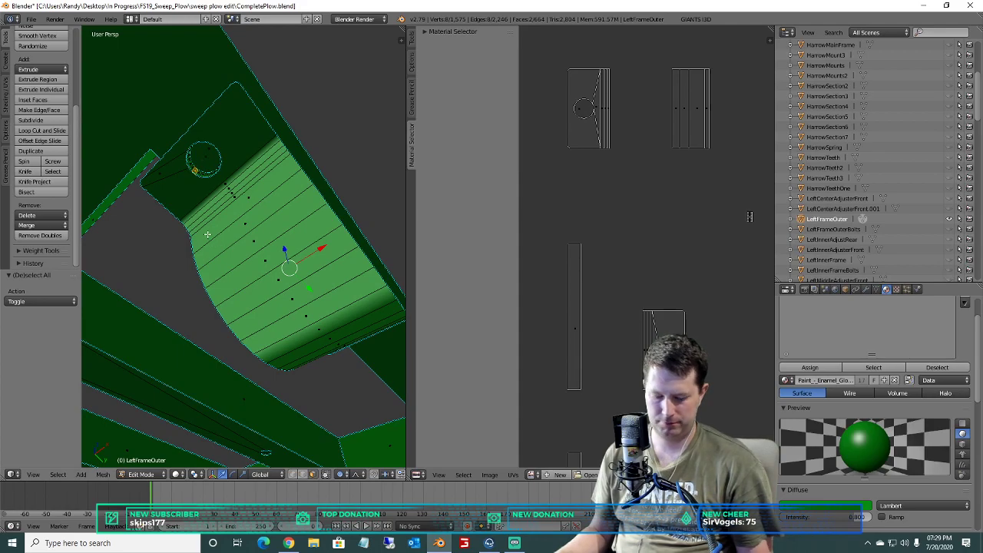
key("ctrl+l")
Try dissolving the vertices of both bolt holes on the curved bracket, inspect the bracket, and undo the dissolve.
middle_click_drag(297, 227, 242, 205)
key("x")
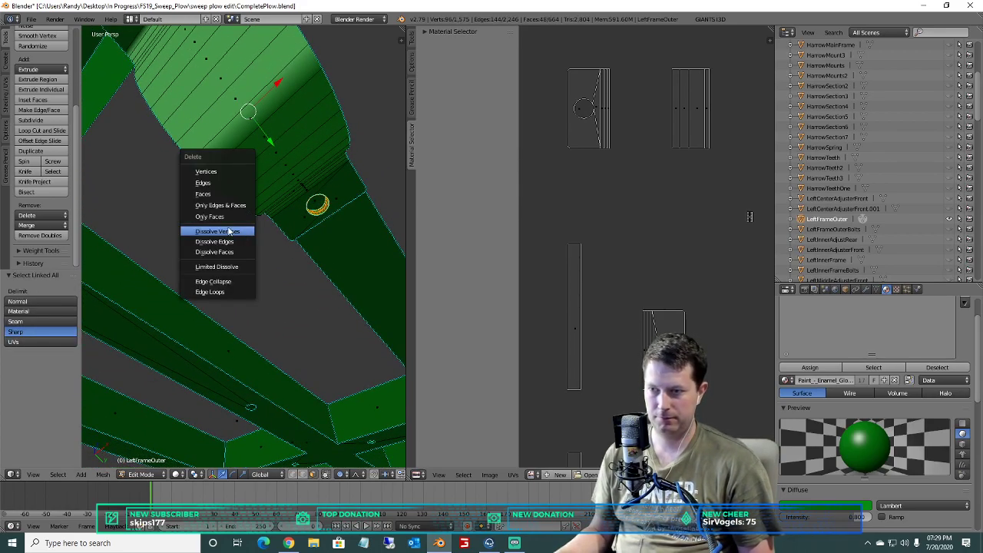
left_click(218, 230)
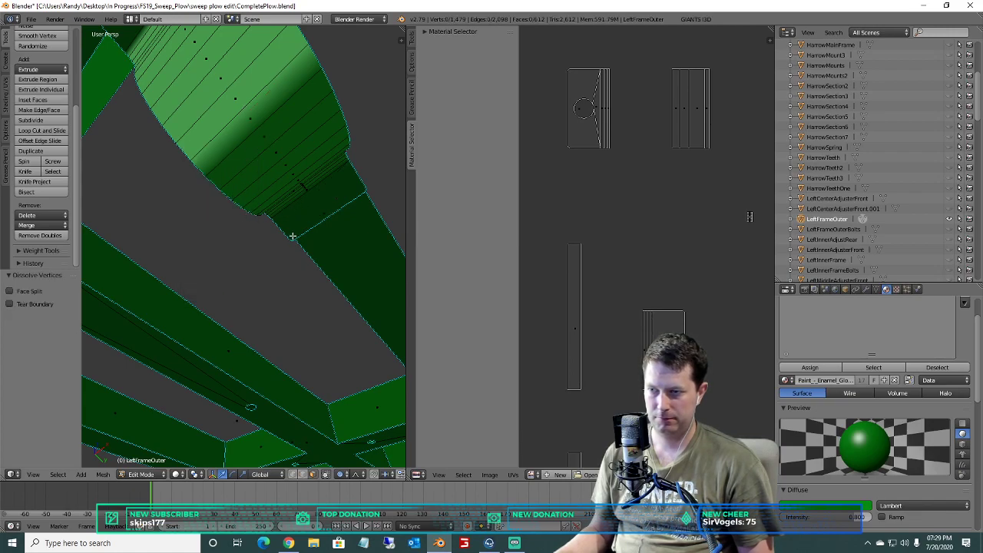
scroll(291, 234, "down", 3)
scroll(290, 231, "up", 3)
mouse_move(265, 248)
middle_mouse_down()
mouse_move(264, 237)
mouse_move(279, 251)
middle_mouse_up()
scroll(563, 229, "down", 2)
middle_click_drag(333, 294, 162, 260)
key("ctrl+z")
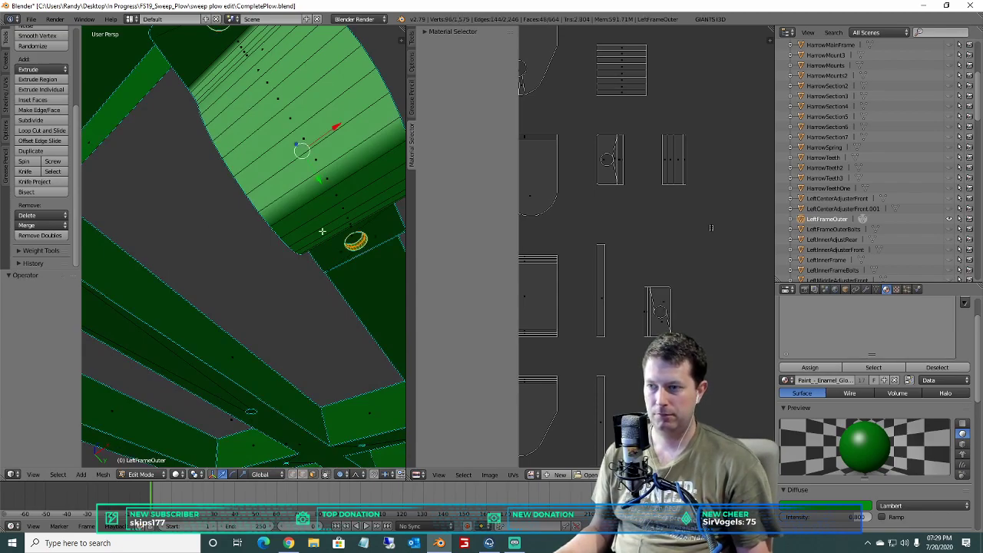
Dissolve the selected vertices of the two bolt holes on the curved bracket and check the bracket's faces.
middle_click_drag(322, 231, 320, 243)
key("x")
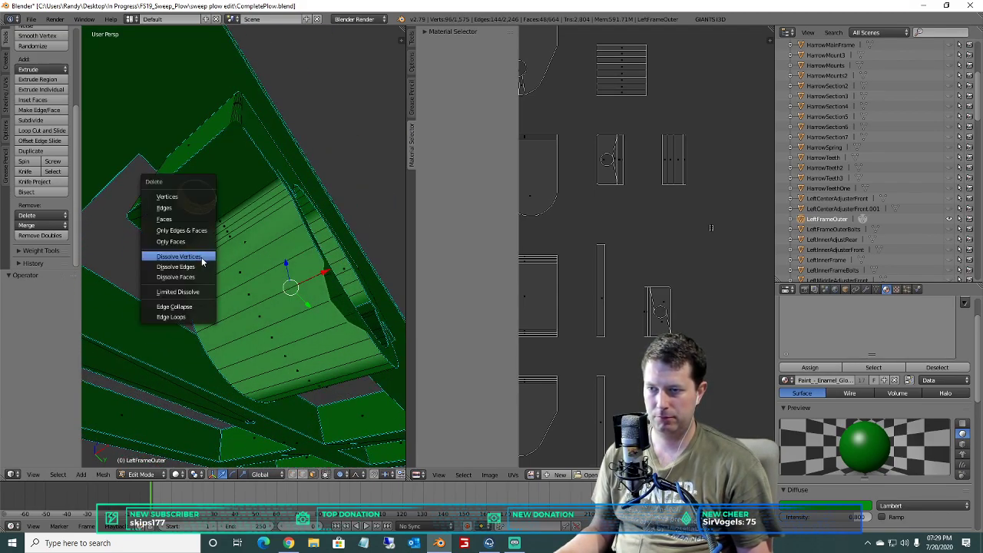
left_click(195, 262)
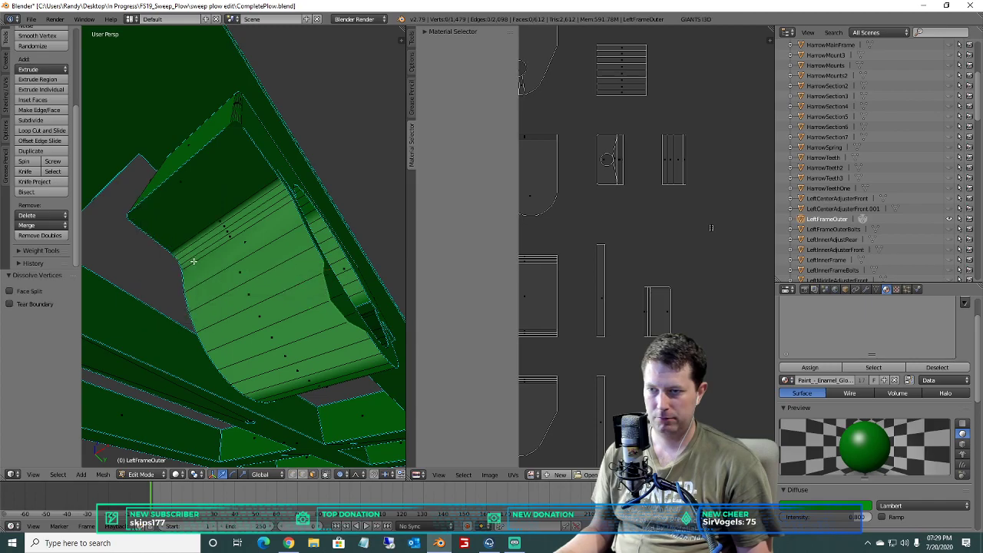
middle_click_drag(204, 241, 257, 191)
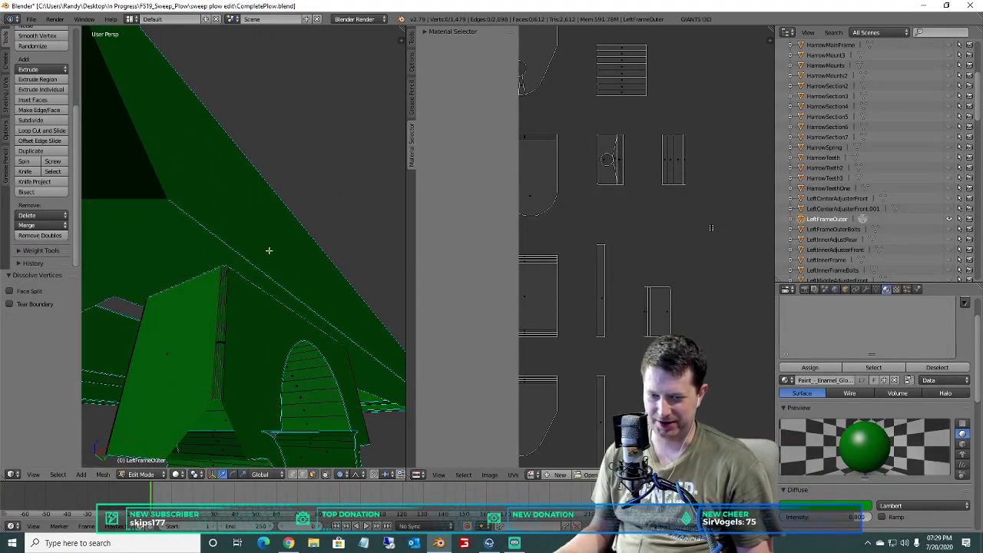
middle_click_drag(217, 247, 212, 230)
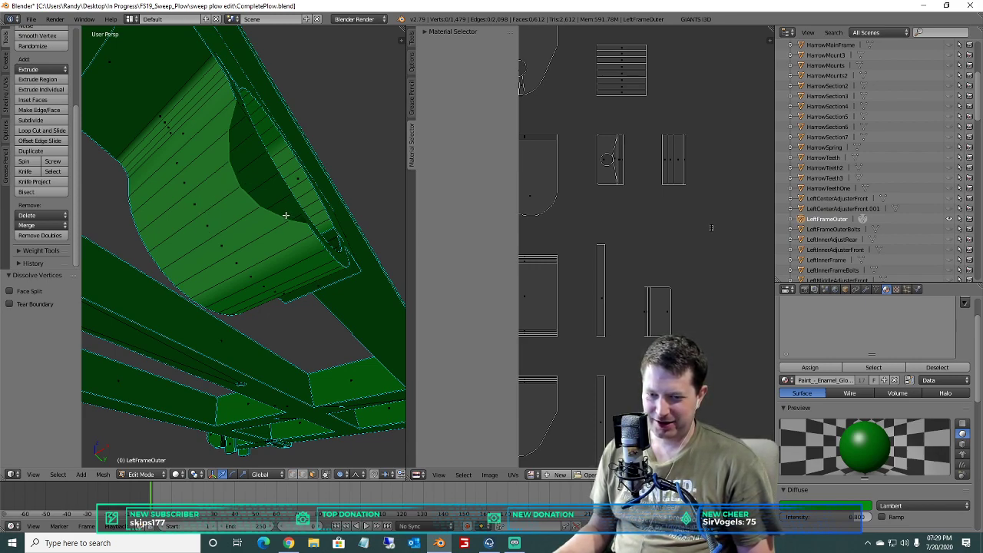
Dissolve the round hole's vertices and leftover edges in the small rectangular island with narrow strips along one long side.
scroll(614, 196, "up", 5)
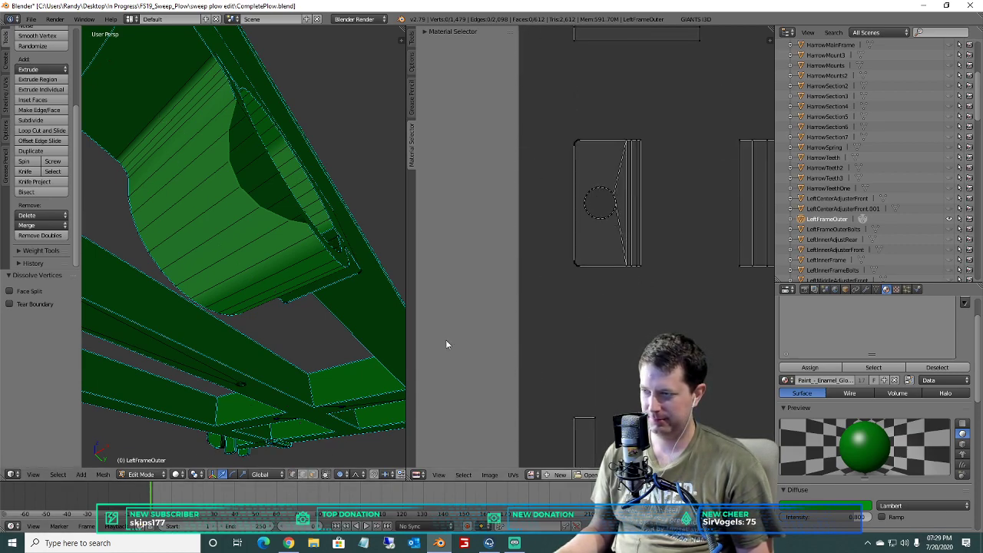
key("b")
left_click_drag(620, 228, 582, 184)
key("x")
left_click(252, 310)
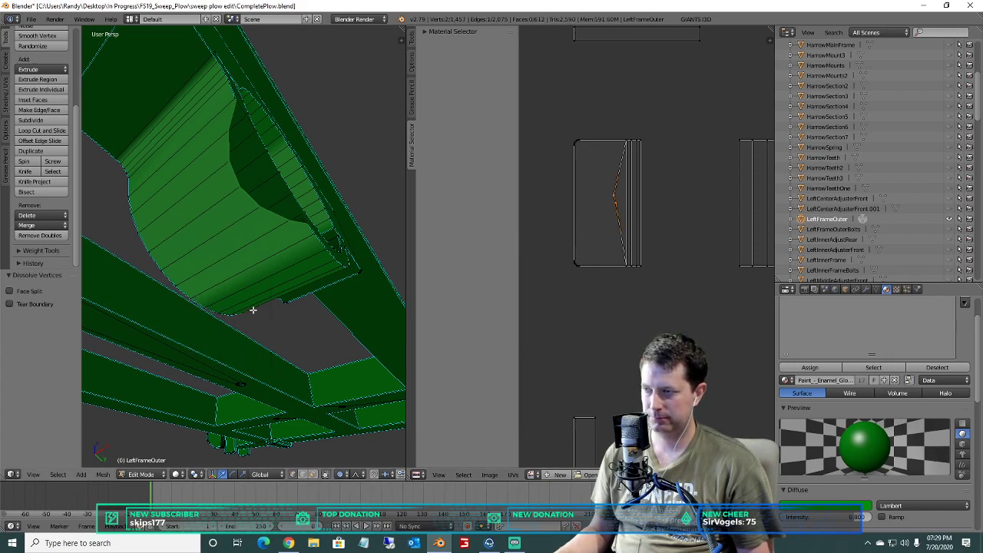
key("x")
left_click(258, 297)
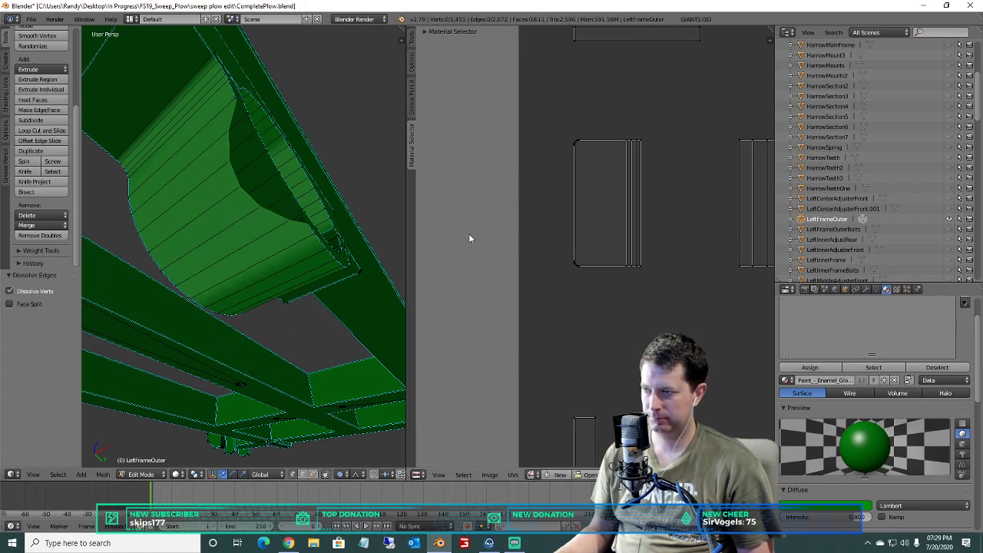
Remove the round hole and its leftover connecting edges from the U-shaped island with a plain straight end.
scroll(564, 170, "down", 5)
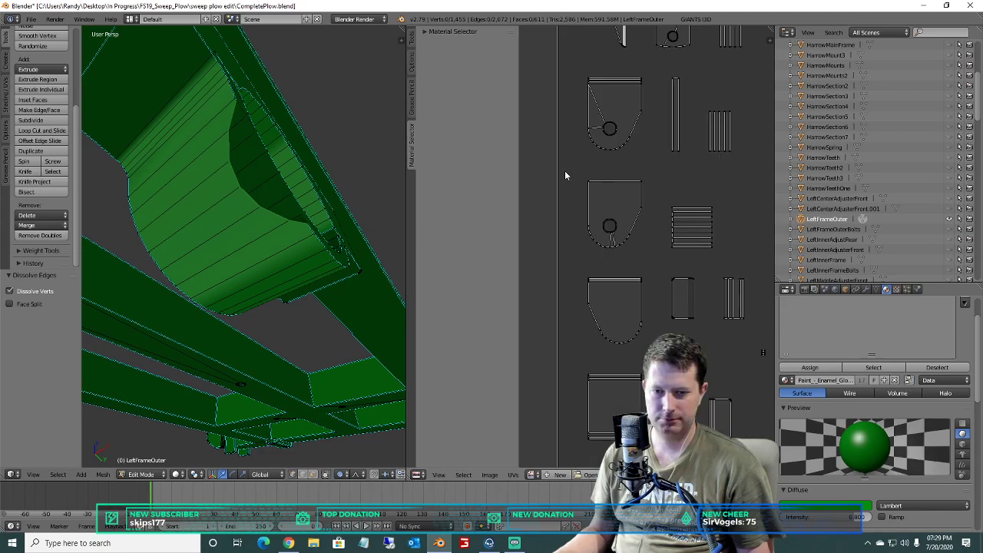
scroll(565, 175, "up", 2)
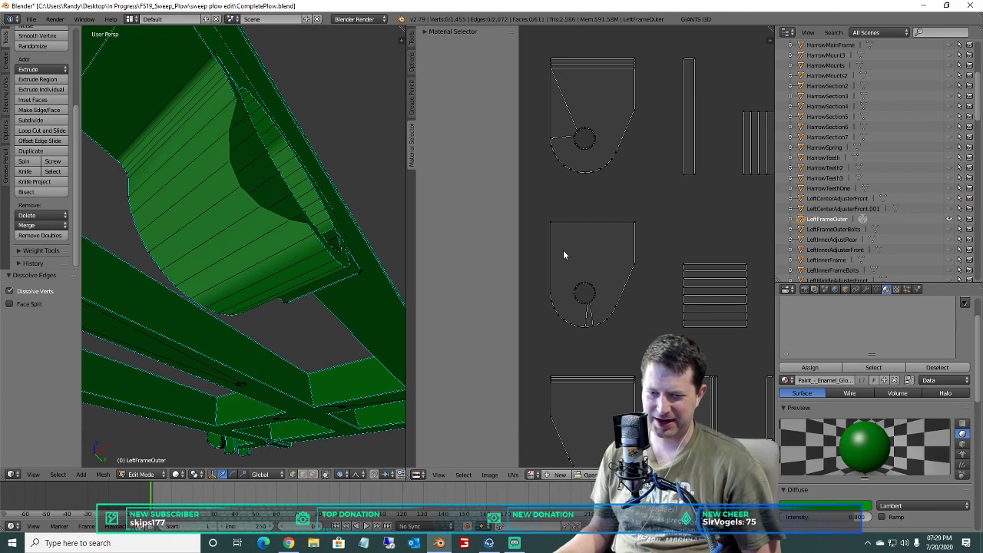
key("b")
right_click(610, 274)
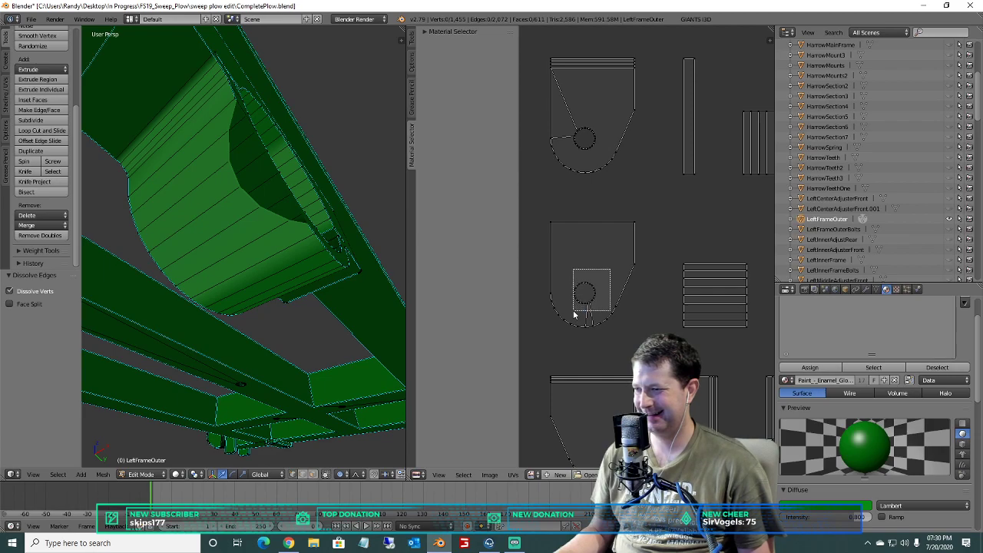
left_click_drag(574, 314, 574, 316)
key("x")
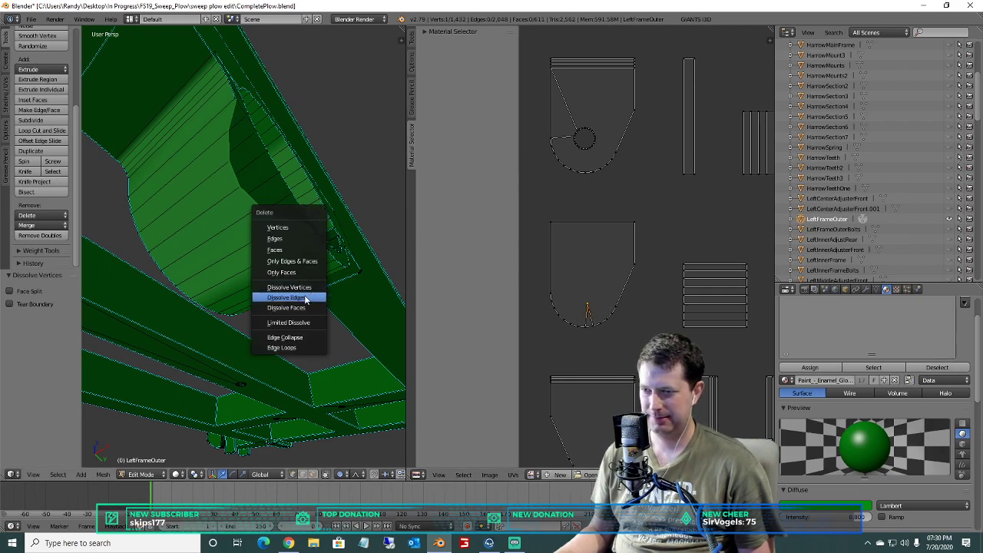
left_click(307, 296)
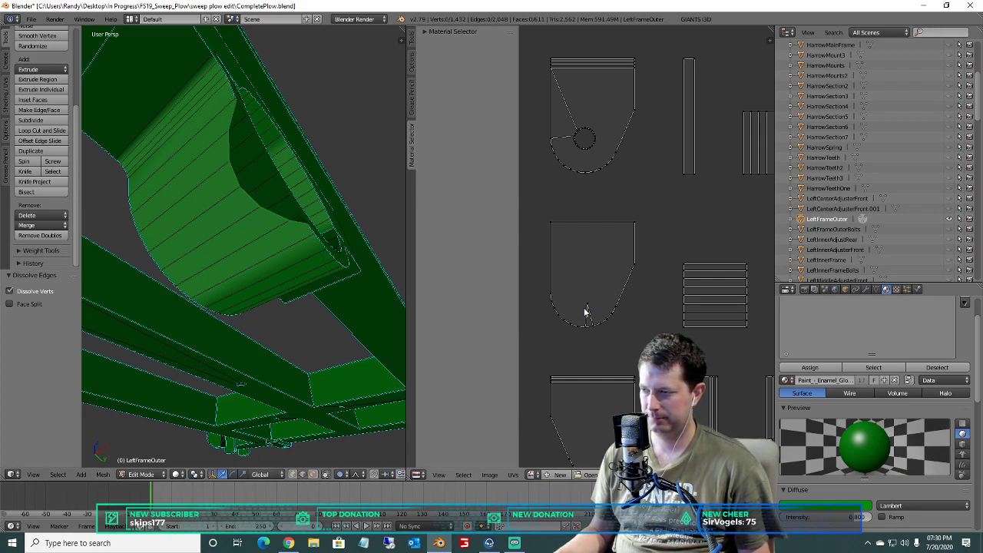
key("x")
left_click(347, 329)
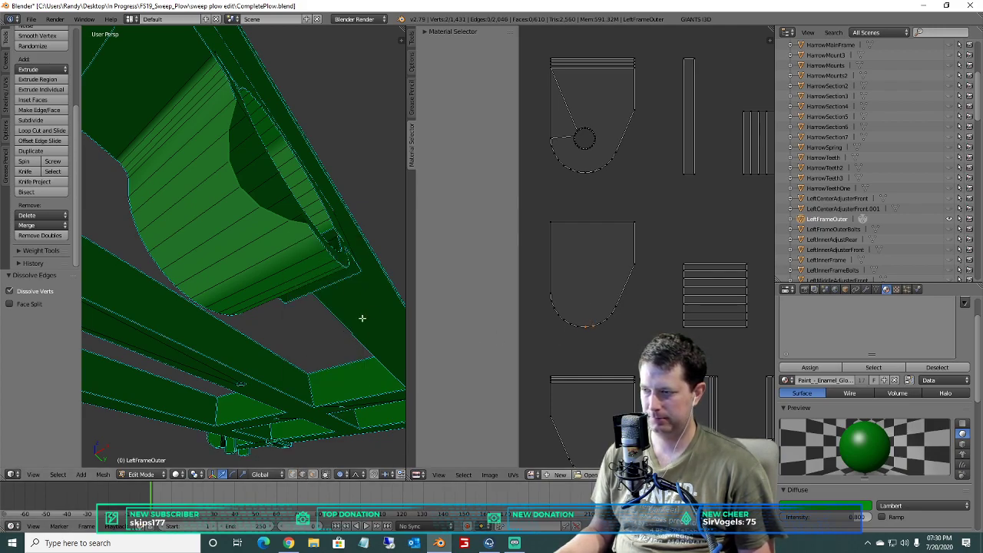
Dissolve the round hole's vertices and leftover edge in the striped-end U-shaped island directly above the plain one.
middle_click_drag(550, 140, 562, 202)
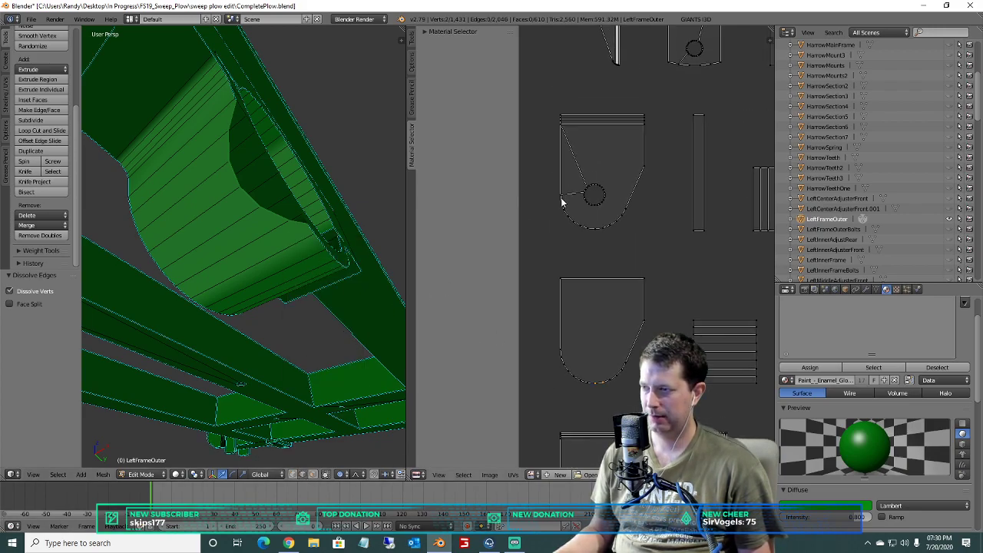
scroll(576, 206, "up", 1)
key("a")
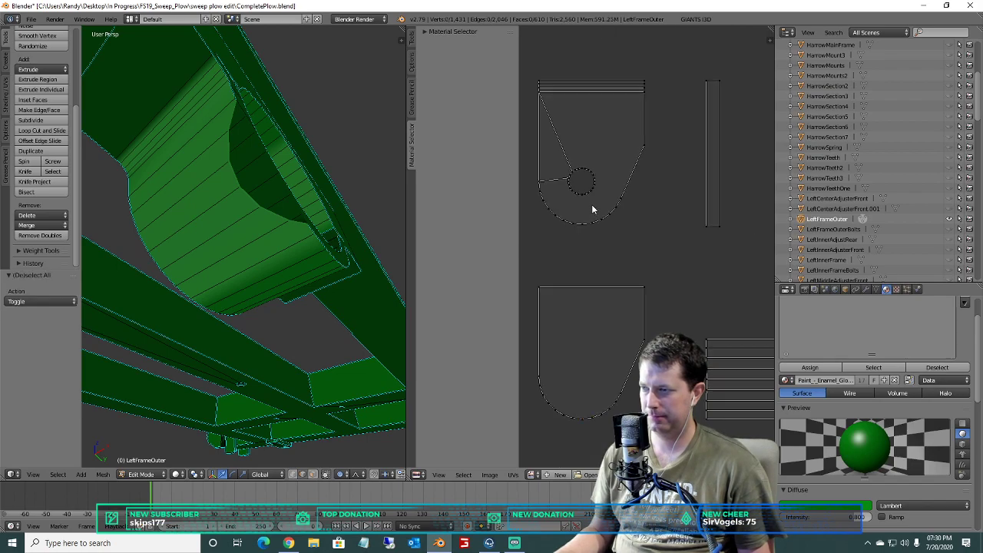
key("b")
left_click_drag(603, 204, 556, 152)
key("x")
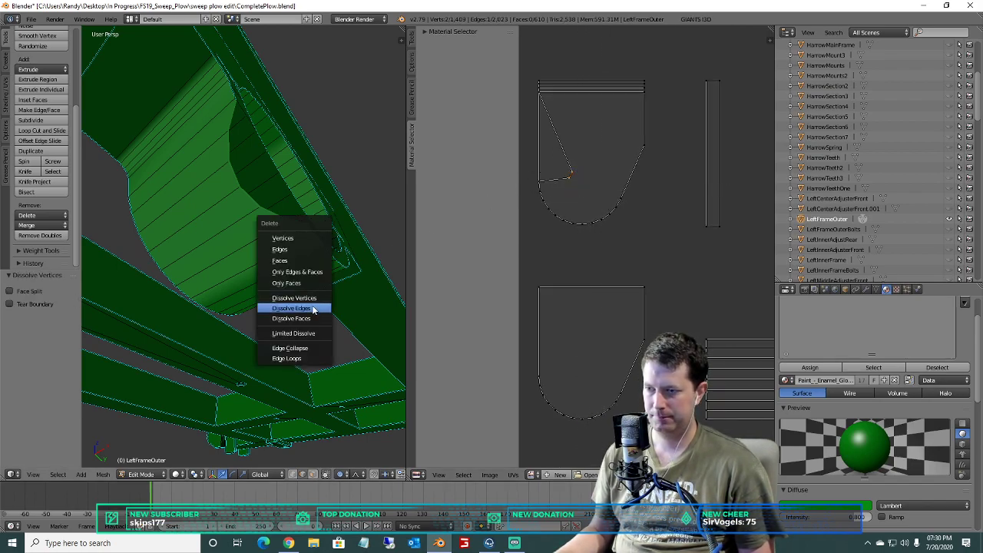
left_click(317, 304)
Dissolve the round hole near the curved end of the tall rectangular island, including its leftover edge.
scroll(652, 242, "down", 4)
scroll(603, 278, "up", 4)
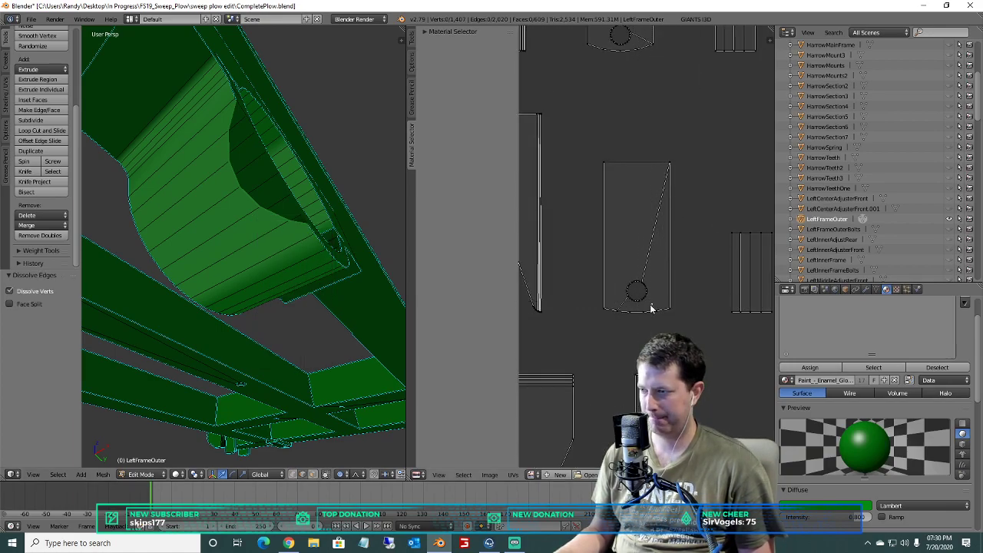
key("b")
left_click_drag(651, 309, 620, 275)
key("x")
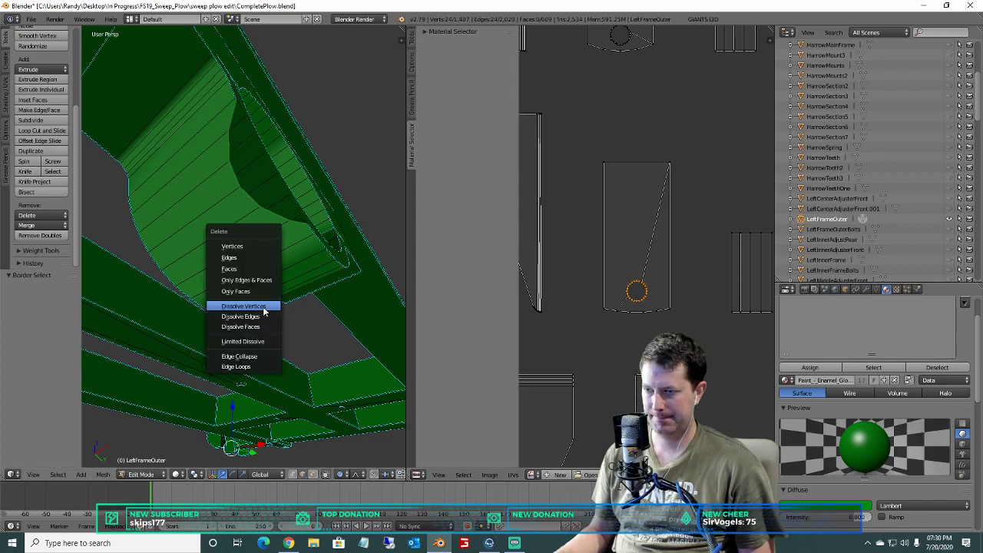
left_click(261, 316)
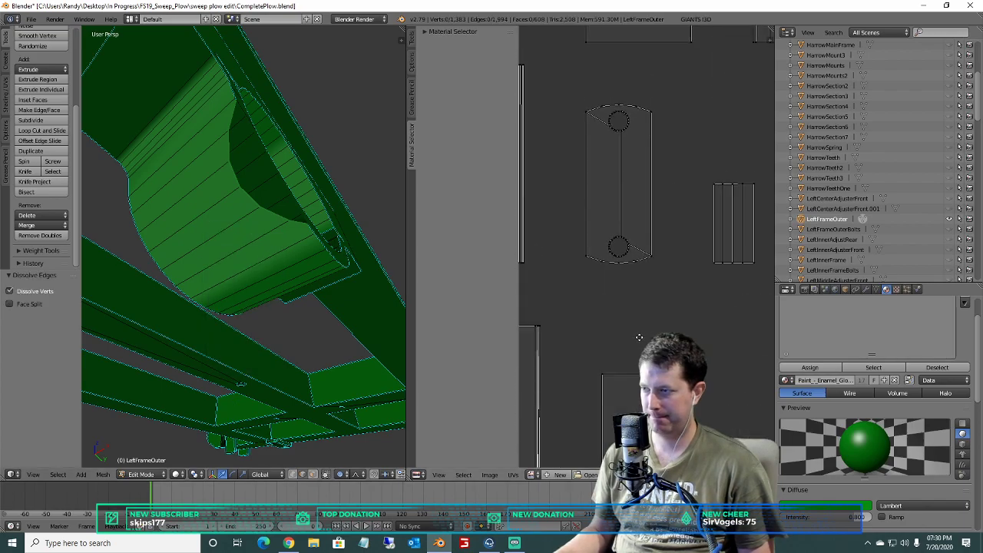
Dissolve both round holes and their connecting edges in the tall island with two curved ends.
key("b")
left_click_drag(636, 141, 605, 117)
key("b")
left_click_drag(632, 260, 608, 233)
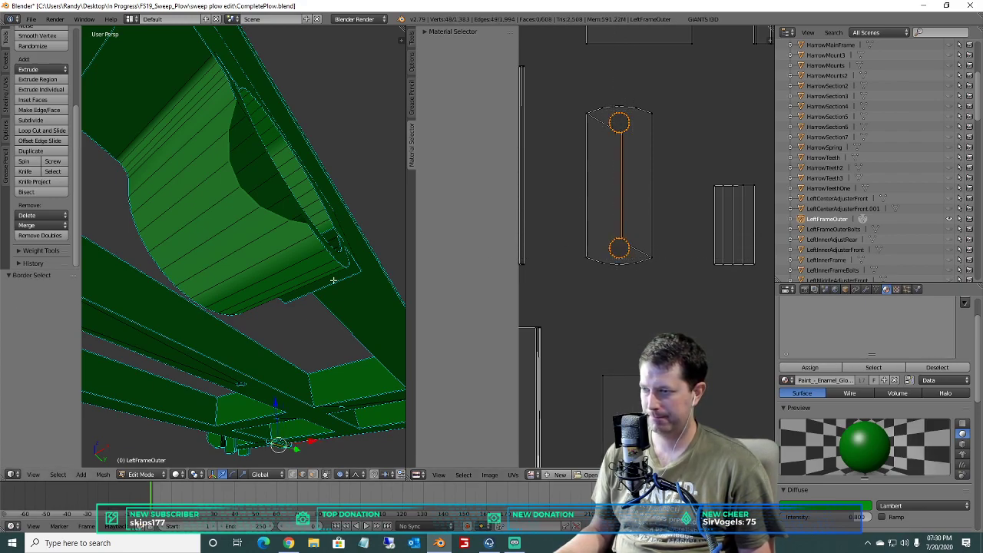
key("x")
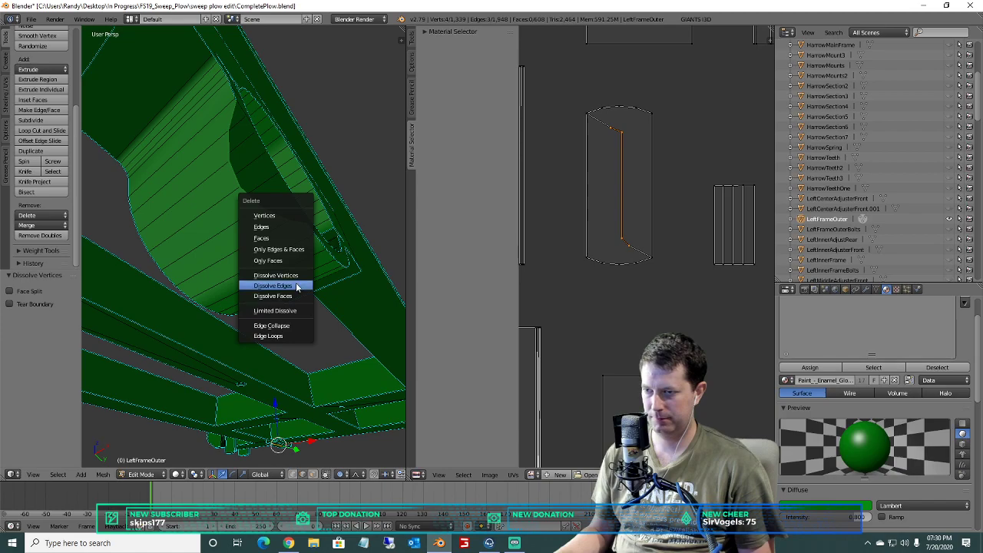
left_click(296, 286)
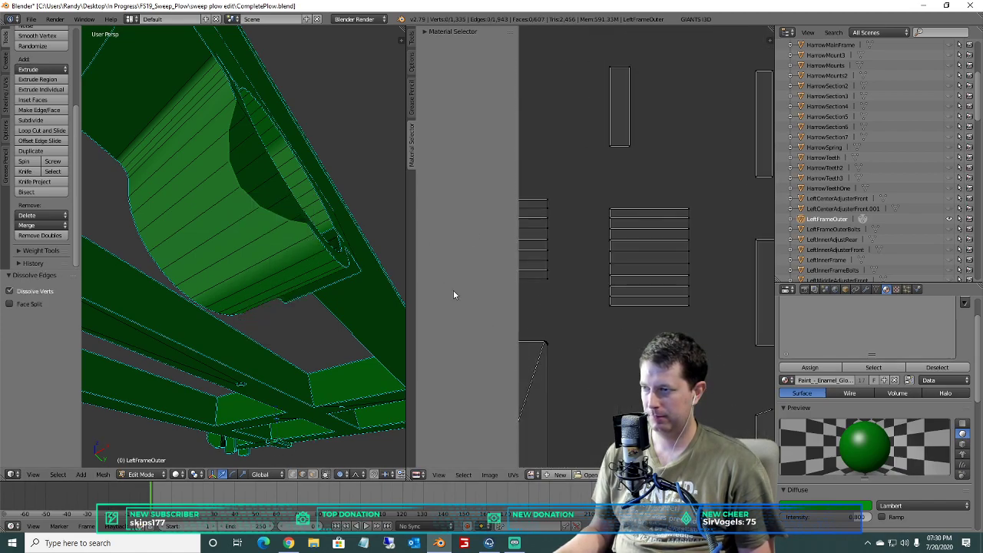
Try to dissolve the round hole's vertices in the tall rectangular island crossed by a diagonal edge, and undo it.
scroll(572, 232, "down", 3)
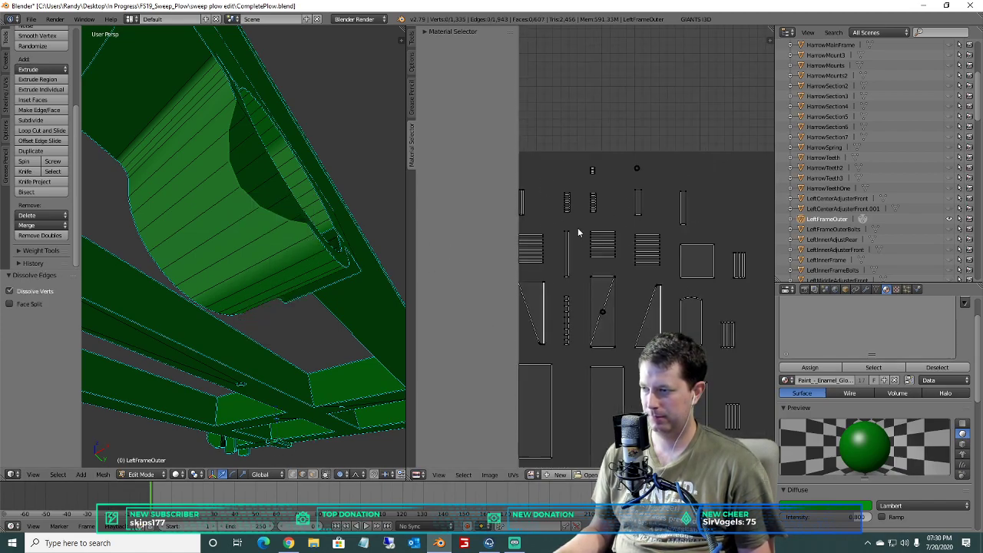
scroll(606, 314, "up", 5)
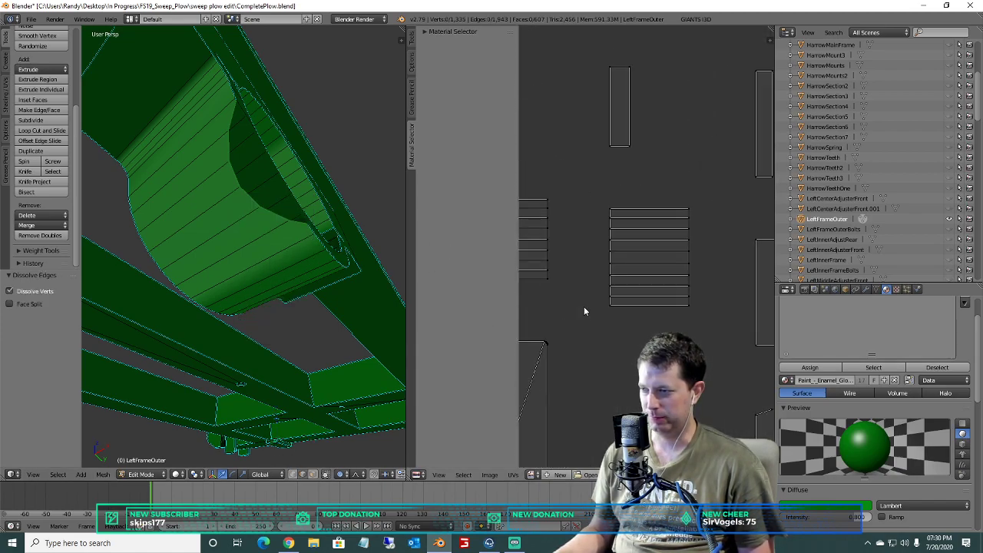
key("b")
left_click_drag(658, 300, 643, 256)
key("x")
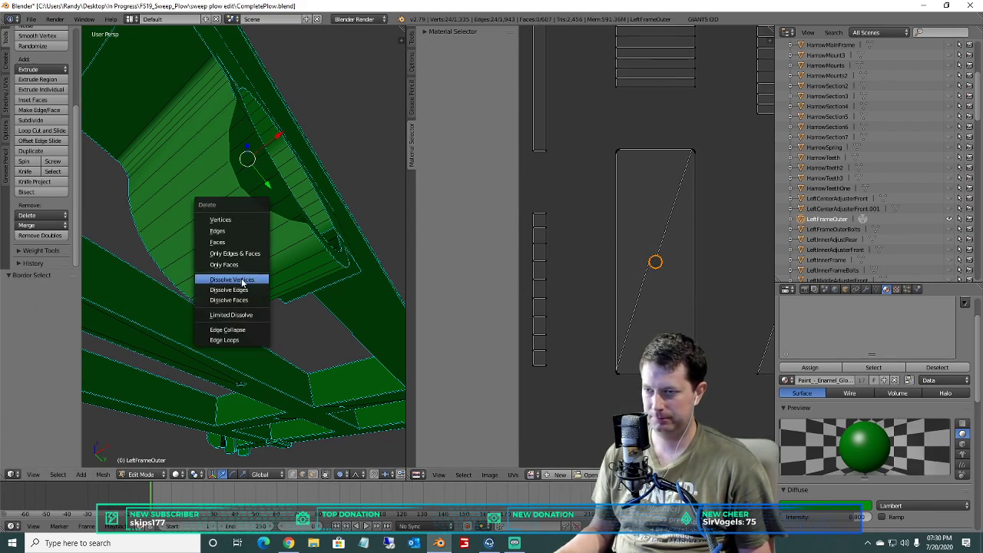
left_click(241, 280)
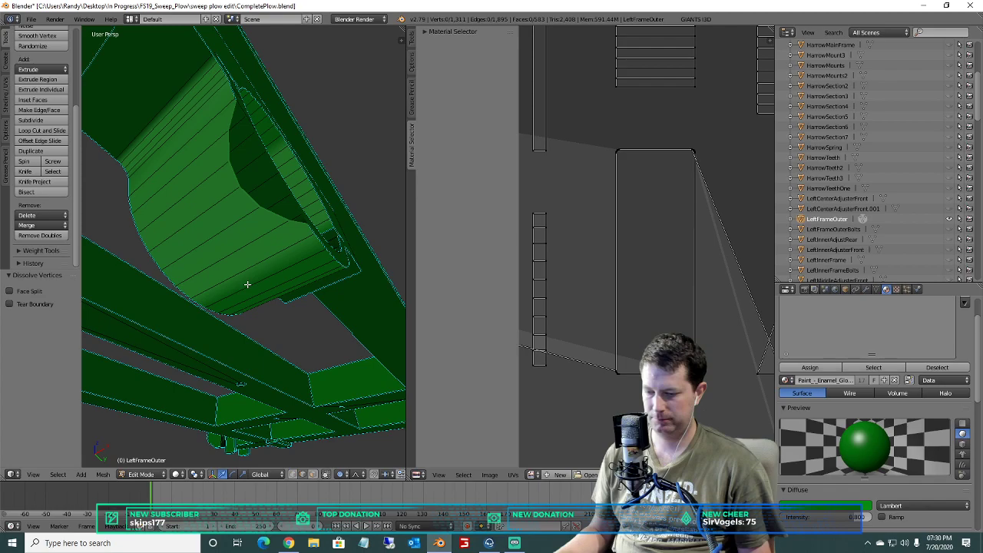
key("ctrl+z")
Select the bolt hole's linked wall faces on the plate above the curved bracket and dissolve their vertices.
middle_click_drag(247, 284, 259, 324)
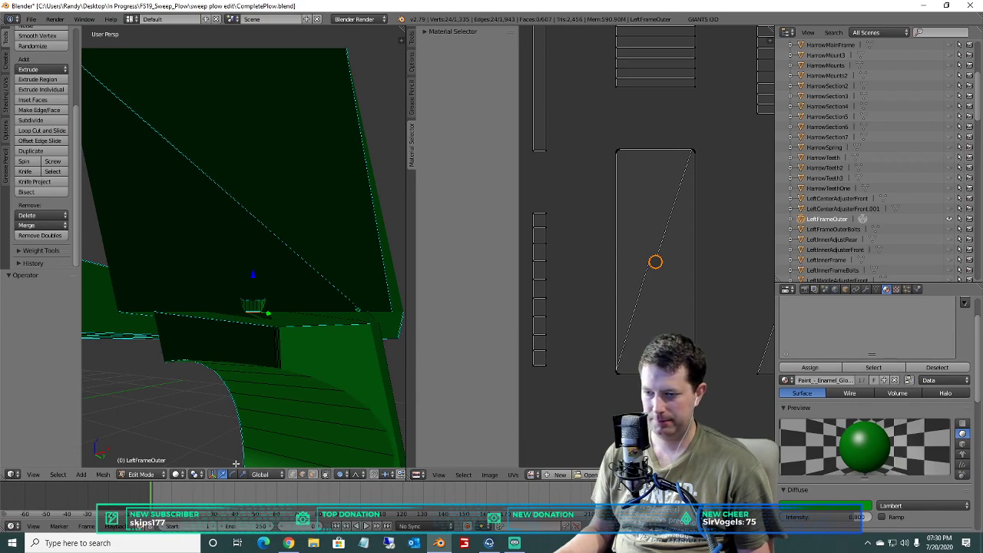
key("a")
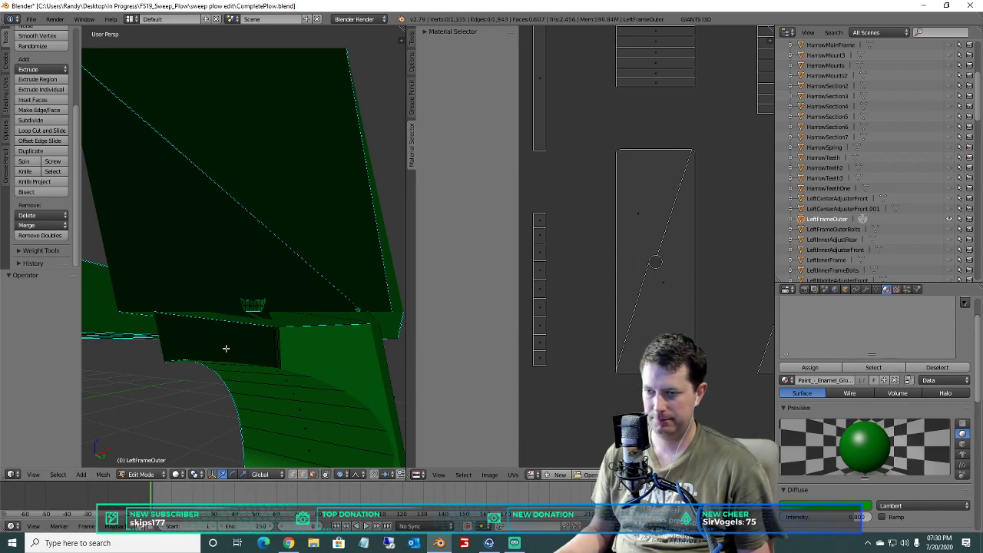
key("ctrl+l")
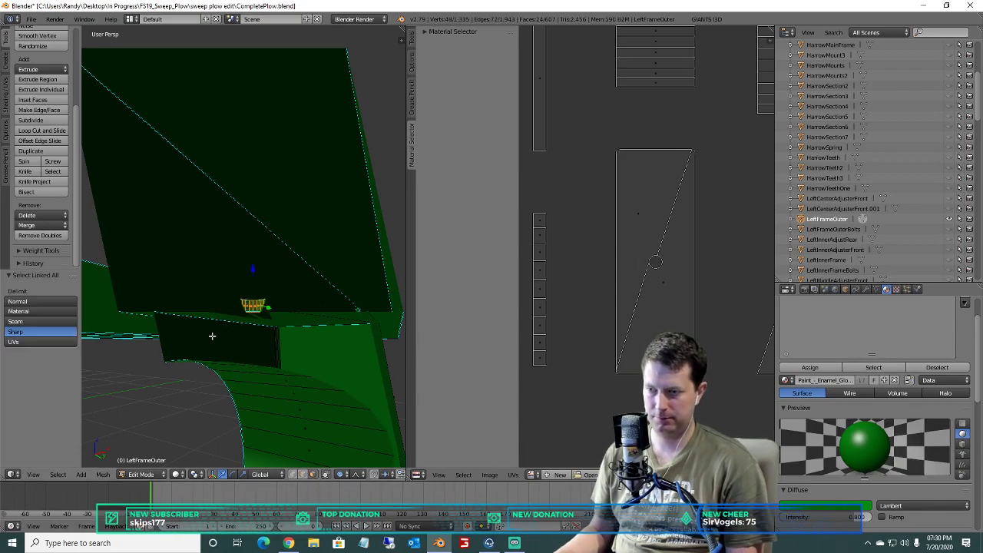
key("x")
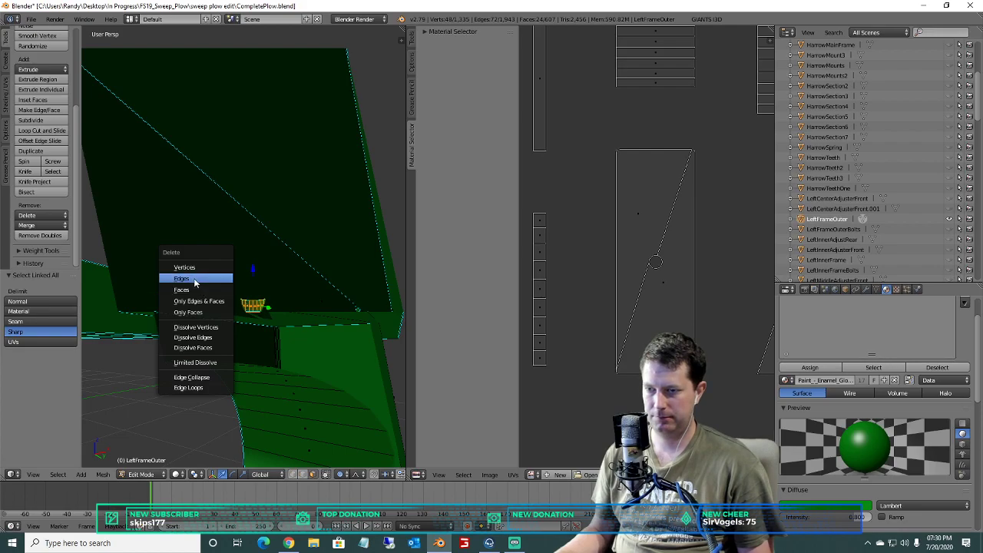
left_click(199, 328)
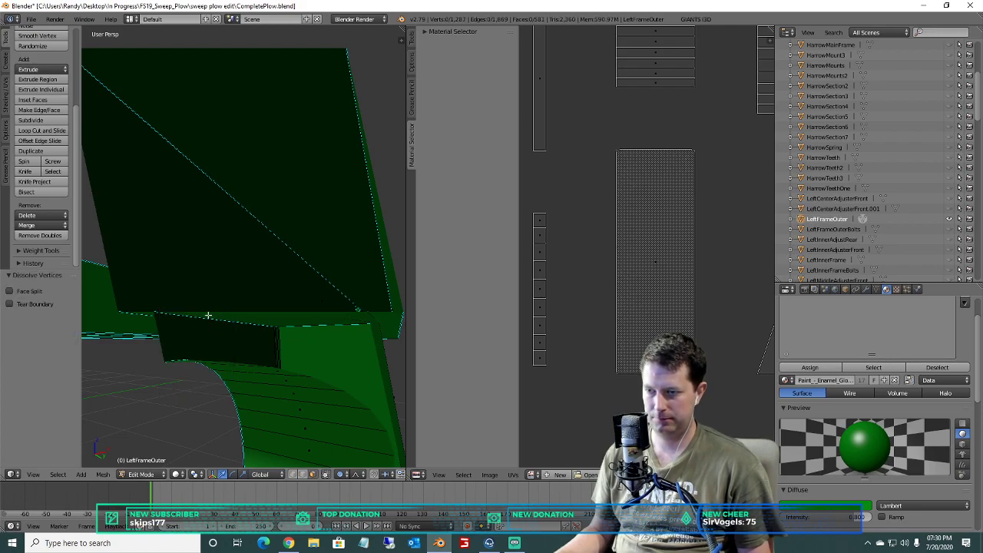
Examine the frame model and its whole UV layout for remaining round holes and the edges connected to them.
scroll(573, 290, "down", 3)
scroll(238, 235, "down", 5)
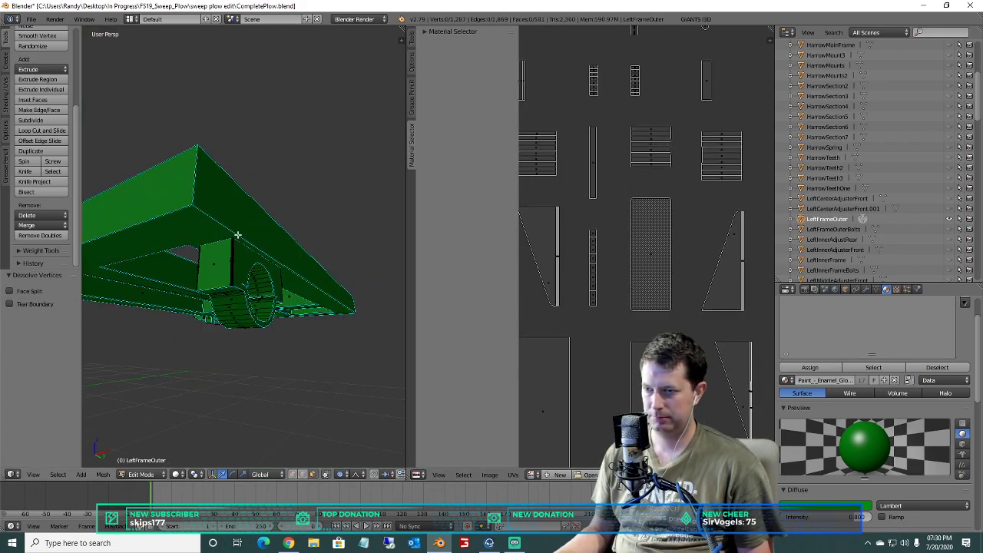
middle_click_drag(238, 235, 239, 288)
key("a")
key("a")
scroll(680, 258, "down", 1)
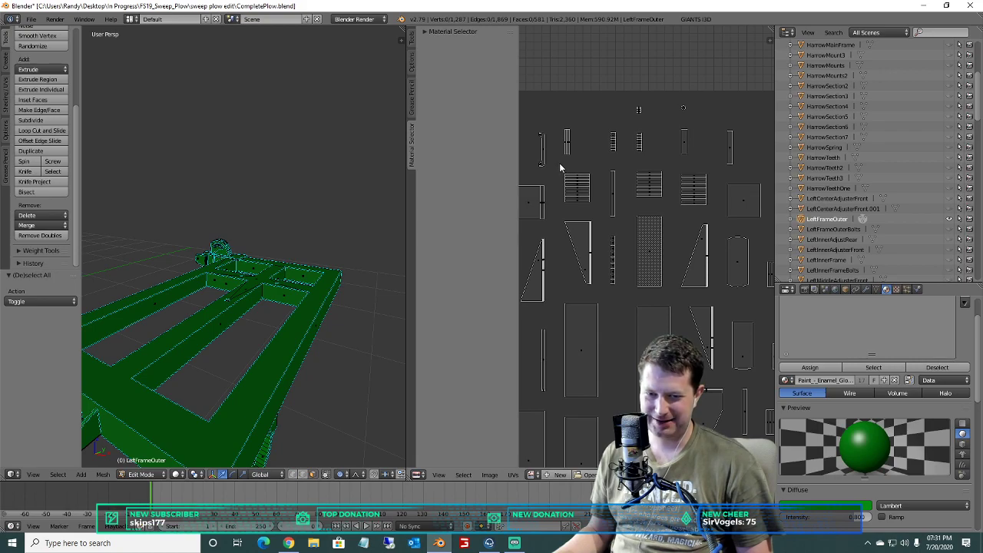
scroll(591, 208, "down", 3)
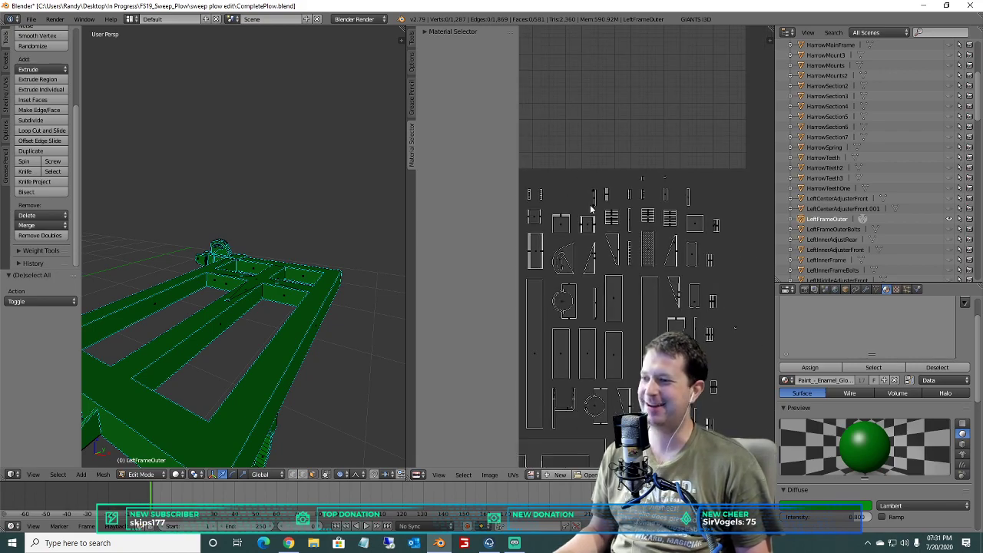
scroll(591, 209, "down", 2)
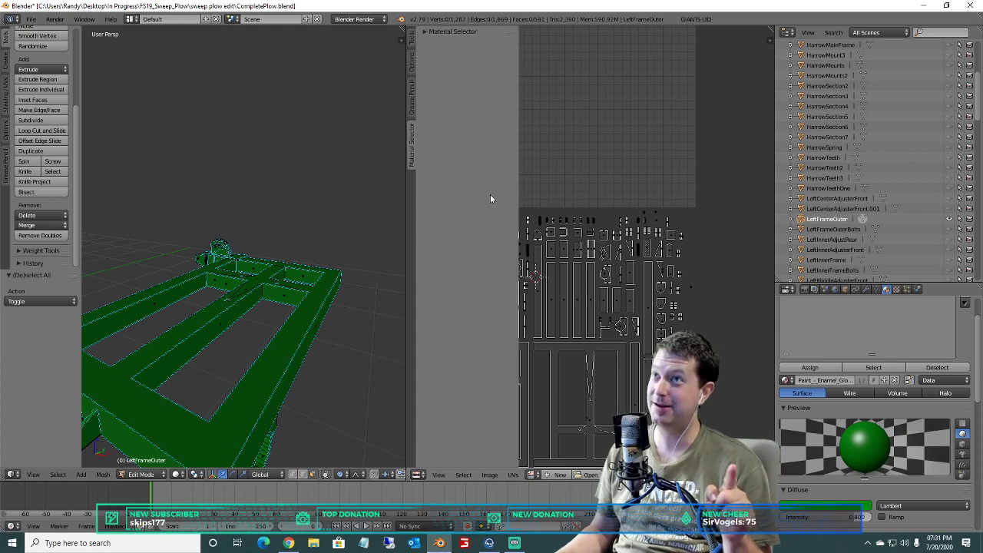
scroll(566, 202, "up", 1)
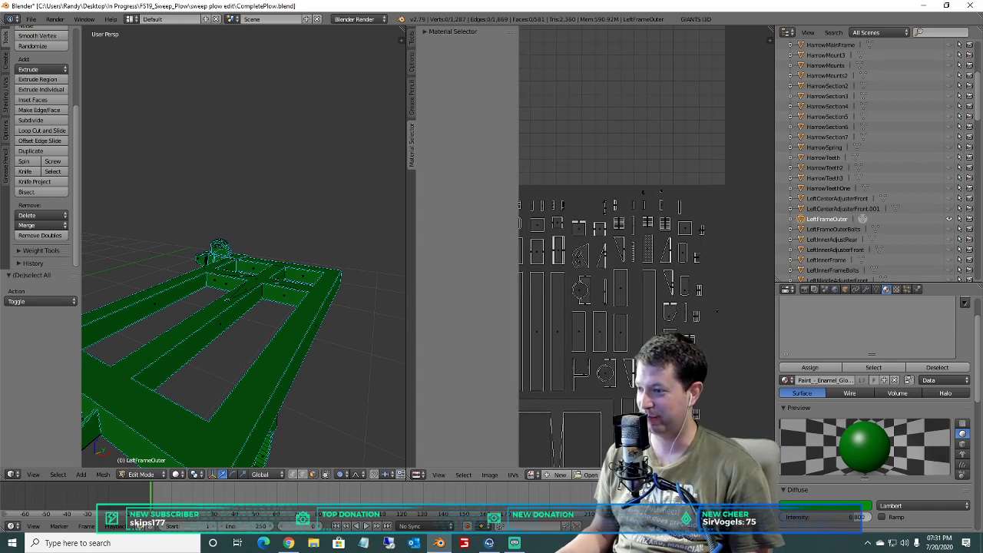
scroll(596, 285, "up", 3)
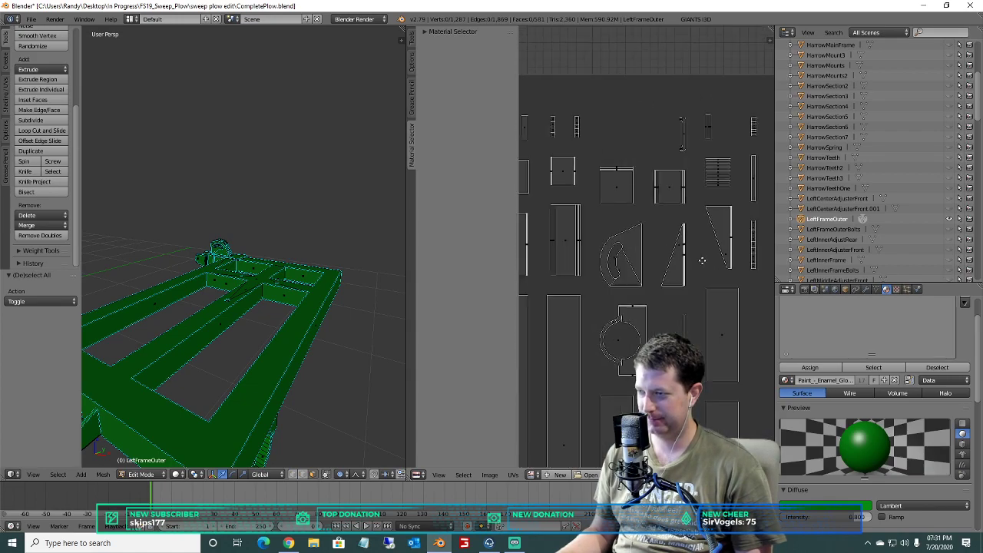
scroll(692, 260, "down", 4)
scroll(691, 265, "up", 2)
middle_click_drag(742, 235, 753, 231)
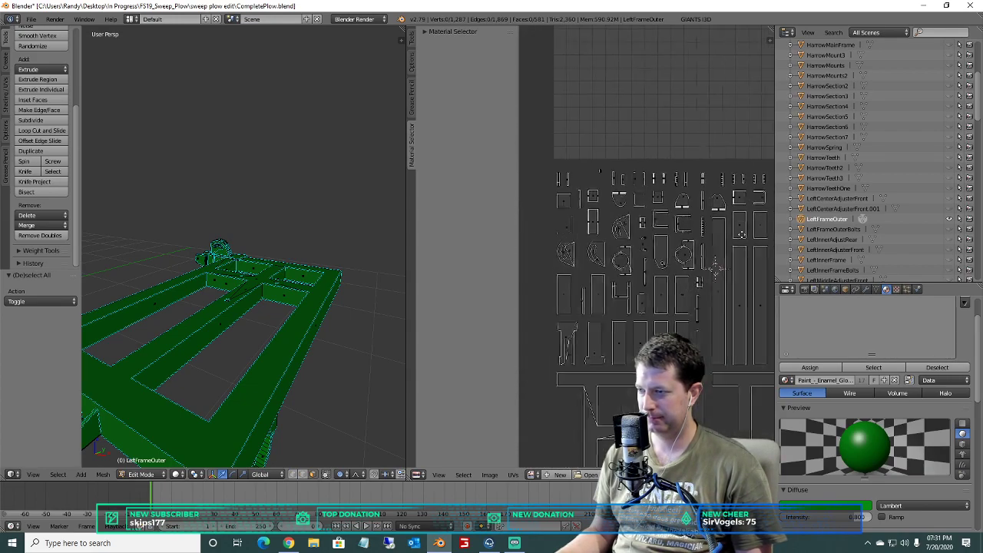
scroll(681, 238, "up", 2)
scroll(667, 247, "down", 4)
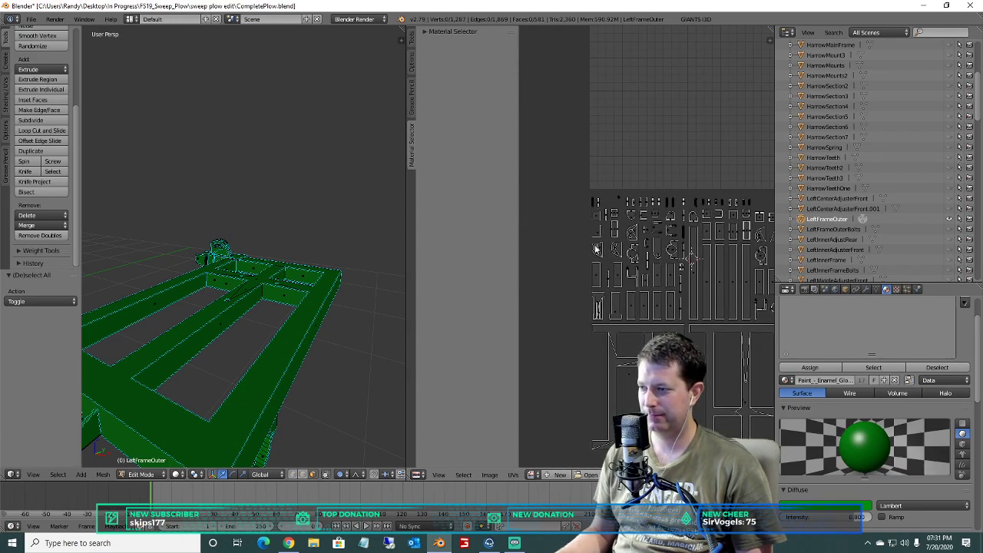
scroll(605, 247, "up", 4)
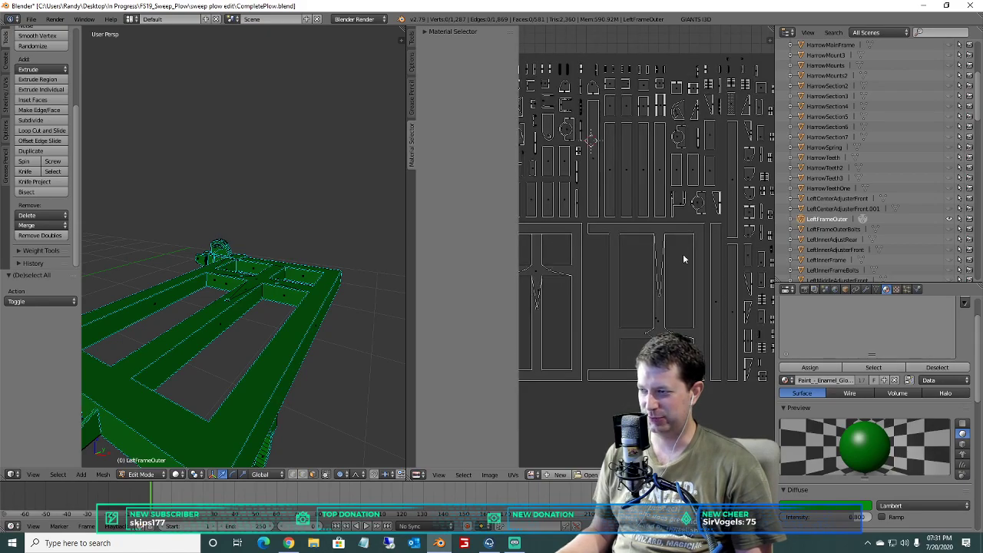
scroll(605, 241, "up", 5)
scroll(644, 274, "down", 4)
scroll(637, 220, "up", 3)
scroll(653, 222, "up", 4)
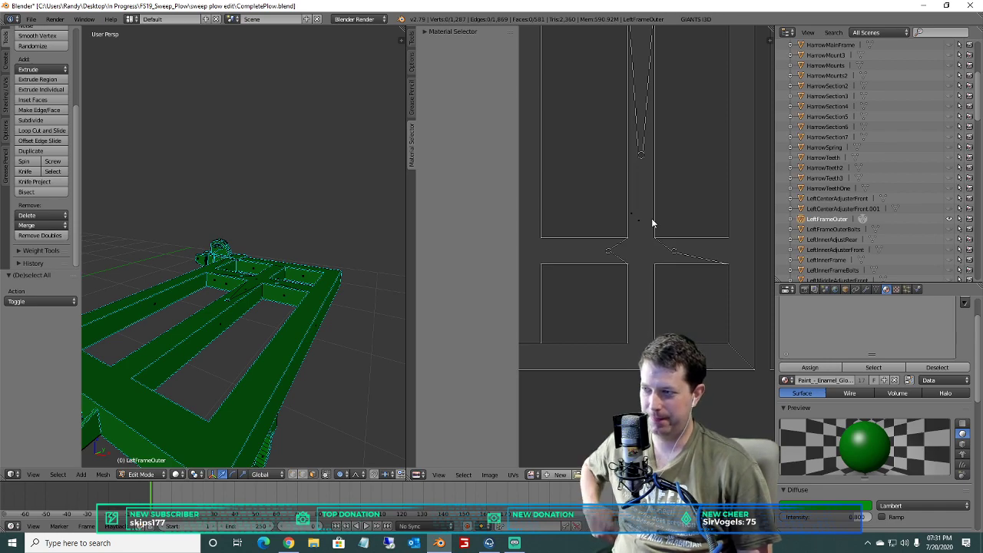
scroll(651, 223, "up", 2)
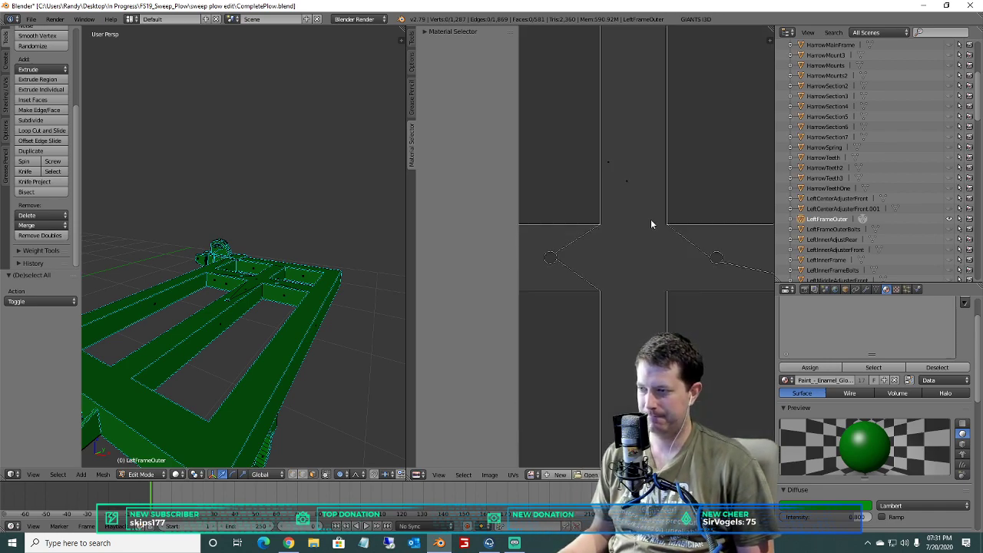
Dissolve the vertices of the three round holes in the large frame-shaped island's crossing bars and try to dissolve the leftover edges.
key("a")
key("a")
key("a")
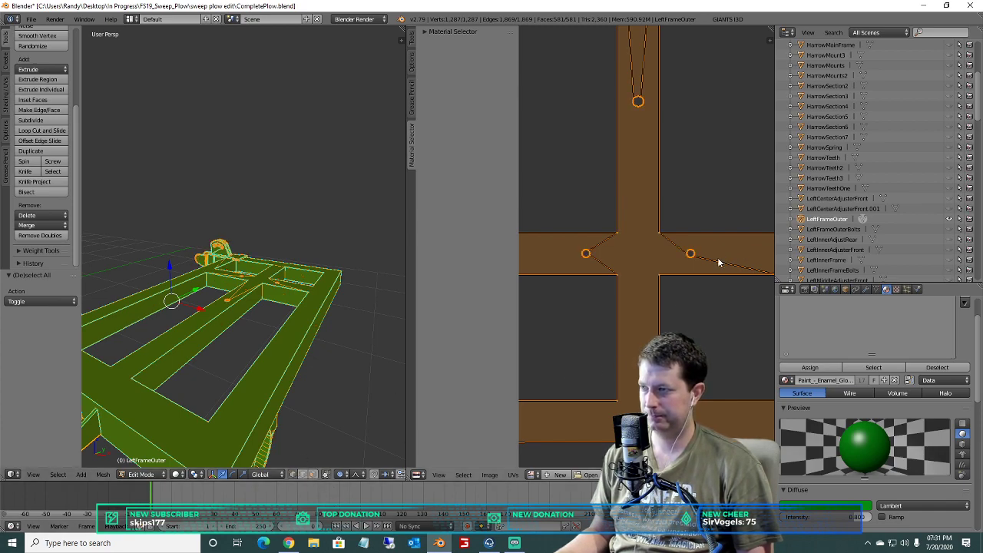
key("a")
key("b")
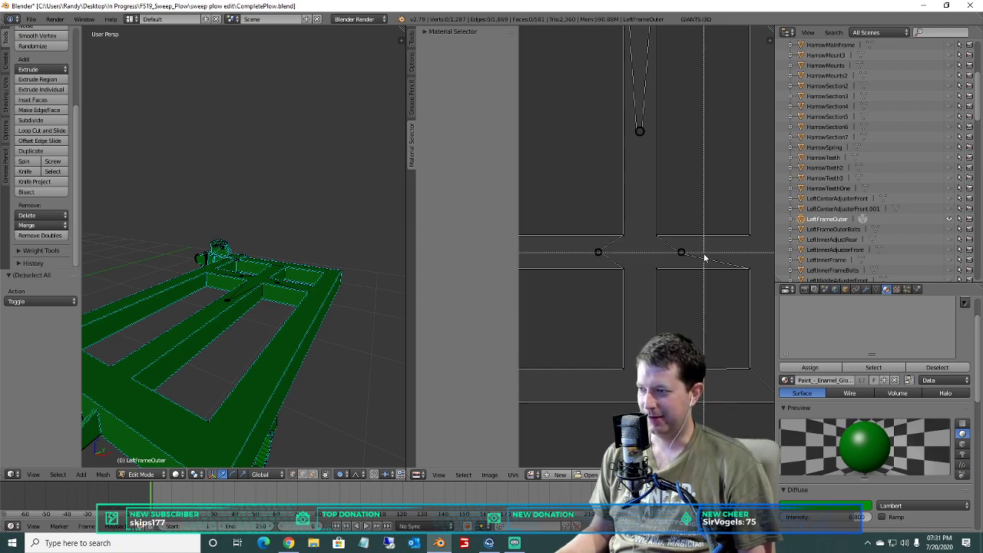
left_click_drag(698, 260, 579, 235)
key("b")
key("b")
left_click_drag(647, 141, 635, 116)
scroll(678, 277, "down", 3)
scroll(631, 210, "up", 2)
scroll(611, 205, "down", 3)
mouse_move(608, 187)
middle_mouse_down()
mouse_move(647, 208)
mouse_move(612, 201)
middle_mouse_up()
scroll(720, 246, "up", 3)
middle_click_drag(717, 256, 632, 204)
scroll(613, 213, "up", 2)
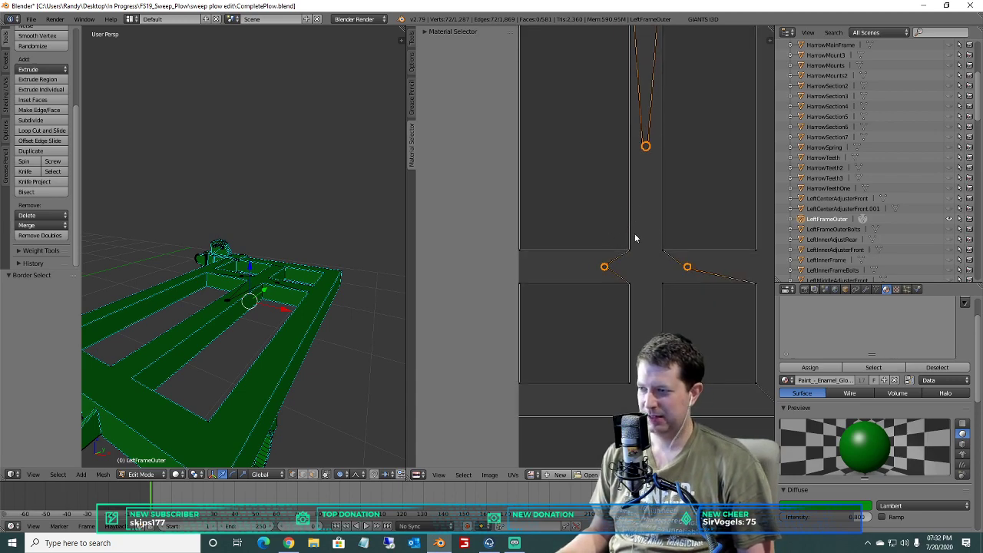
key("x")
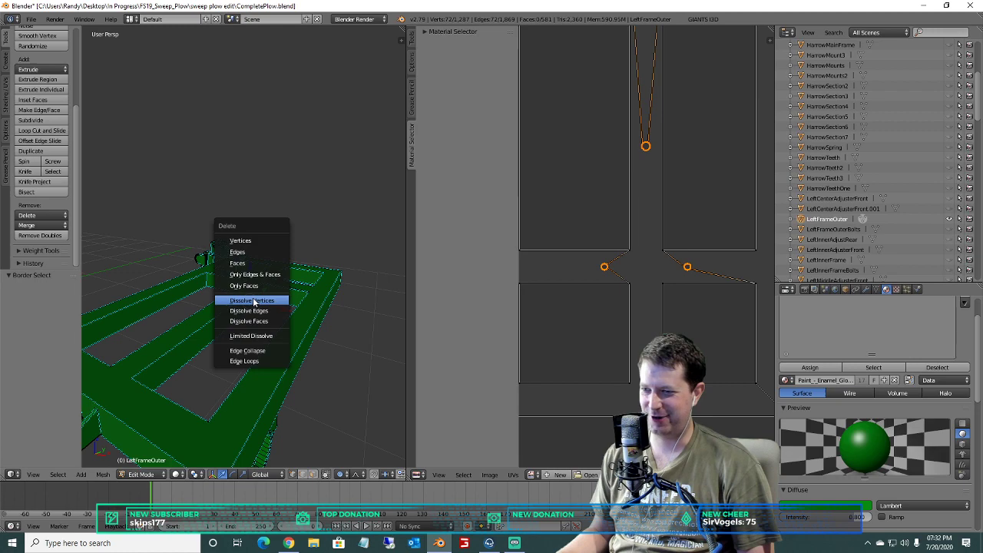
left_click(253, 301)
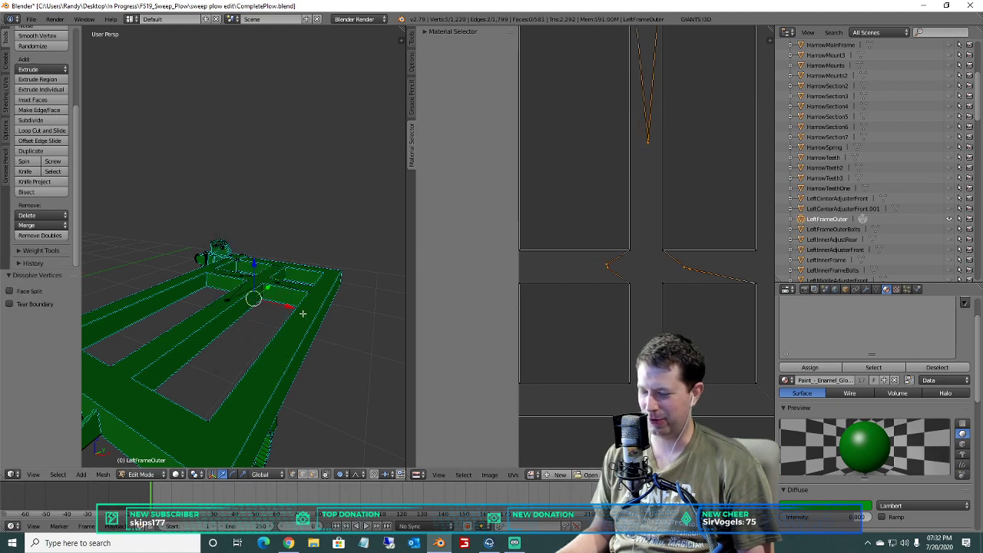
key("x")
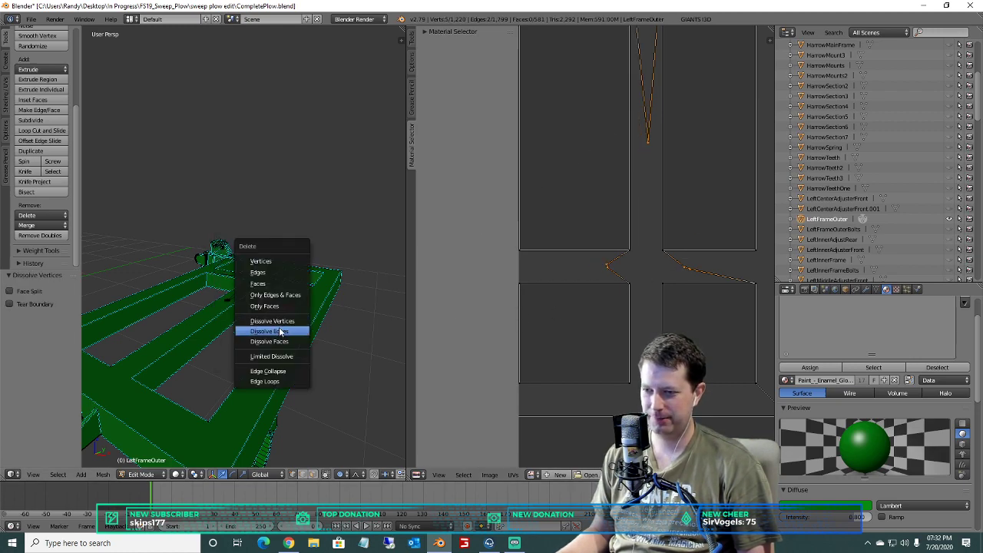
left_click(301, 331)
Apply Limited Dissolve to the faces of the large frame-shaped island, inspect its crossing bars, and clear the selection.
scroll(728, 216, "down", 4)
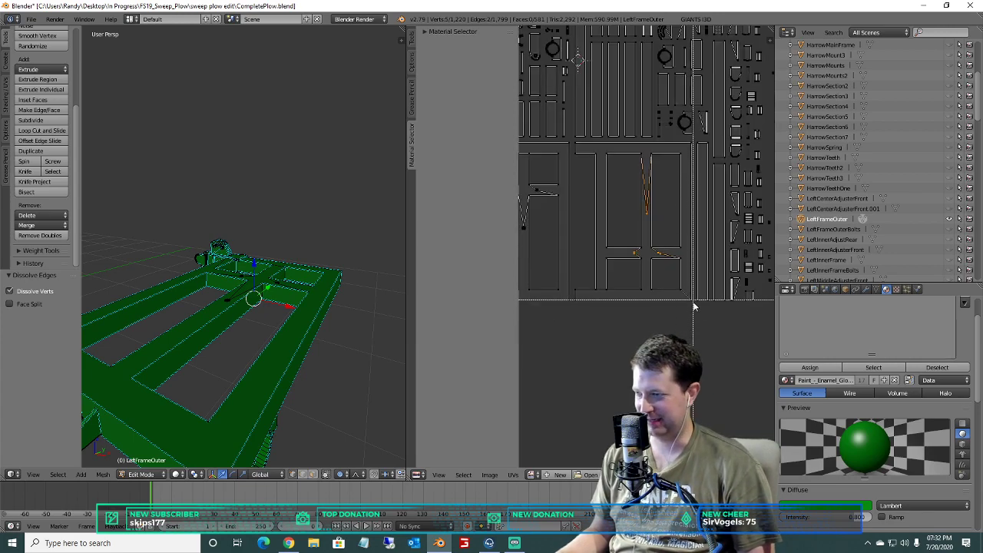
left_click_drag(695, 311, 571, 138)
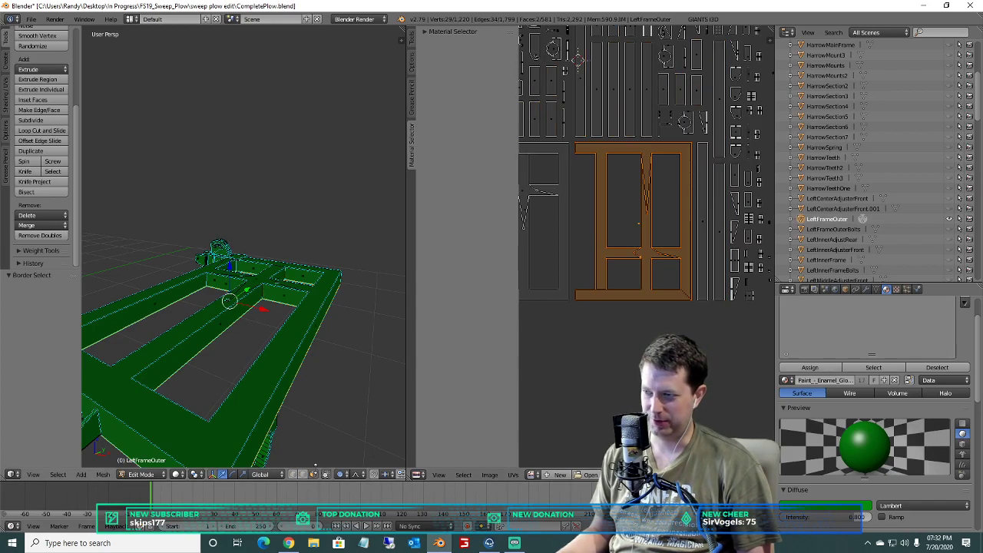
scroll(624, 336, "down", 4)
scroll(624, 332, "up", 4)
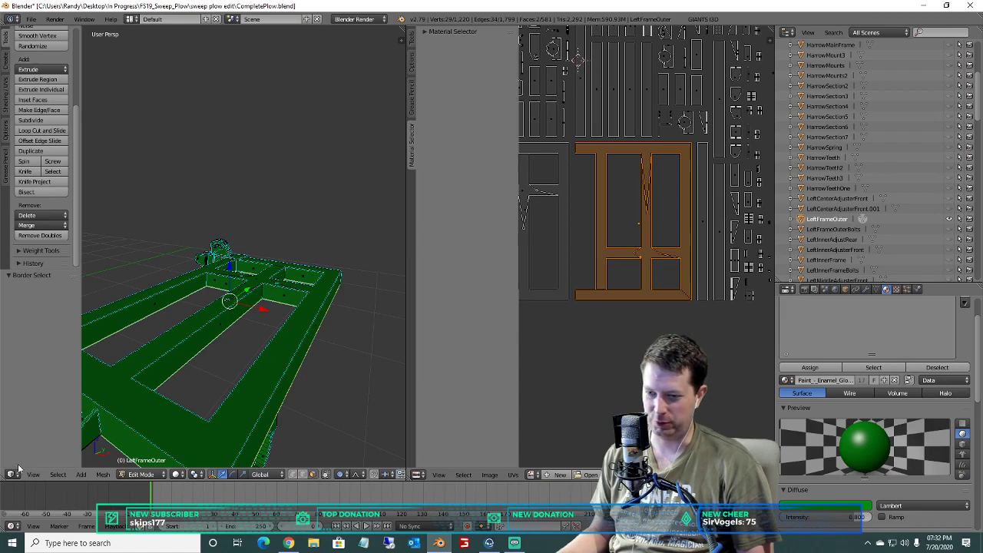
left_click(54, 219)
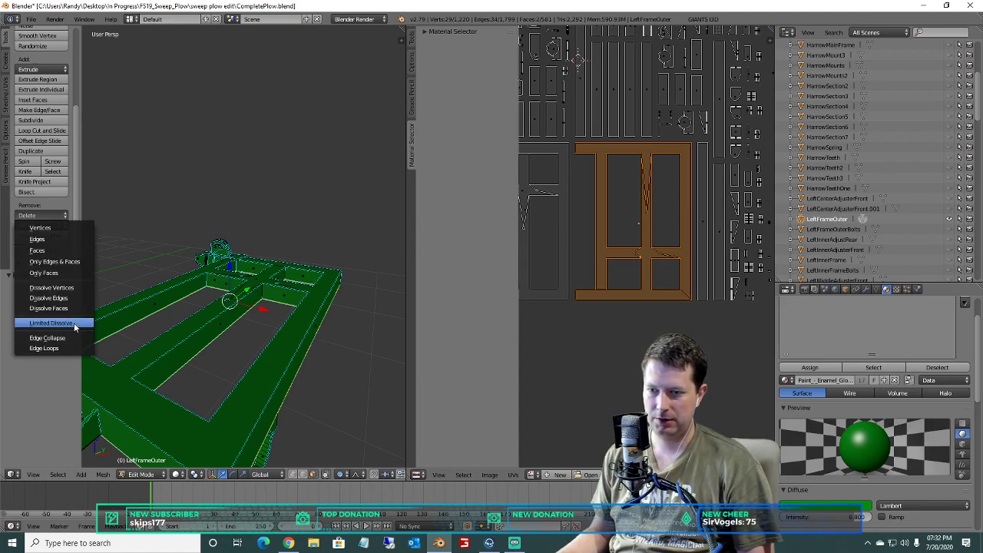
left_click(77, 322)
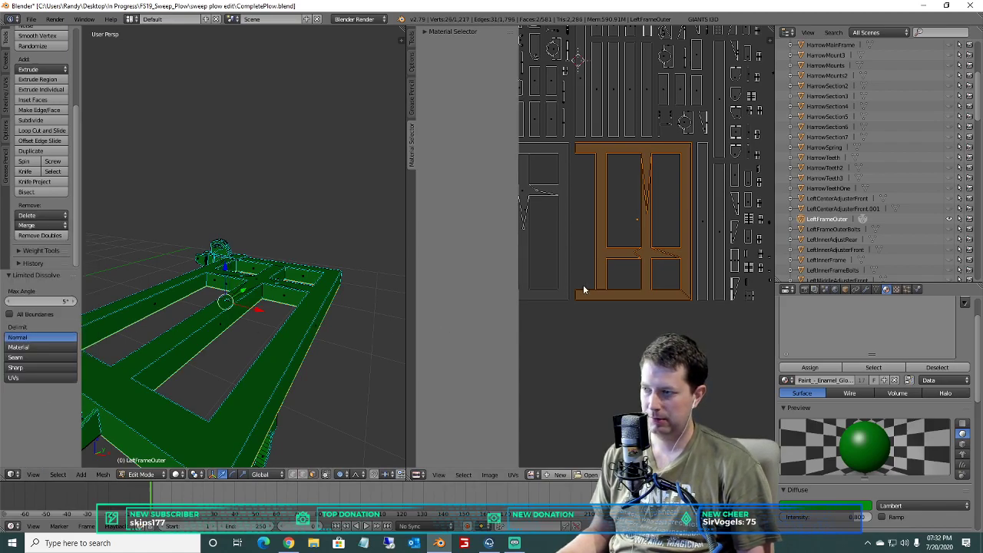
scroll(622, 280, "up", 9)
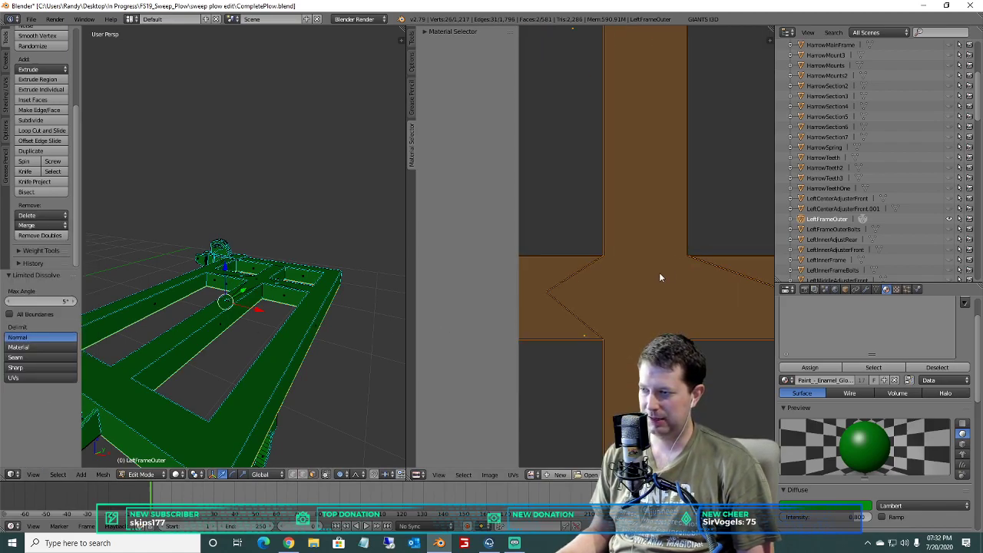
scroll(650, 278, "down", 4)
scroll(647, 275, "down", 5)
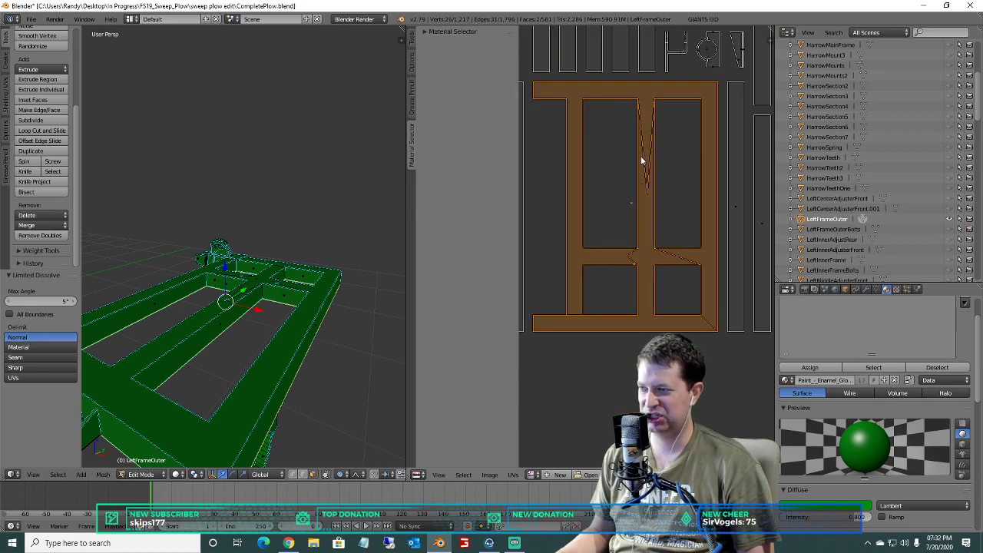
scroll(640, 157, "up", 4)
scroll(656, 123, "down", 3)
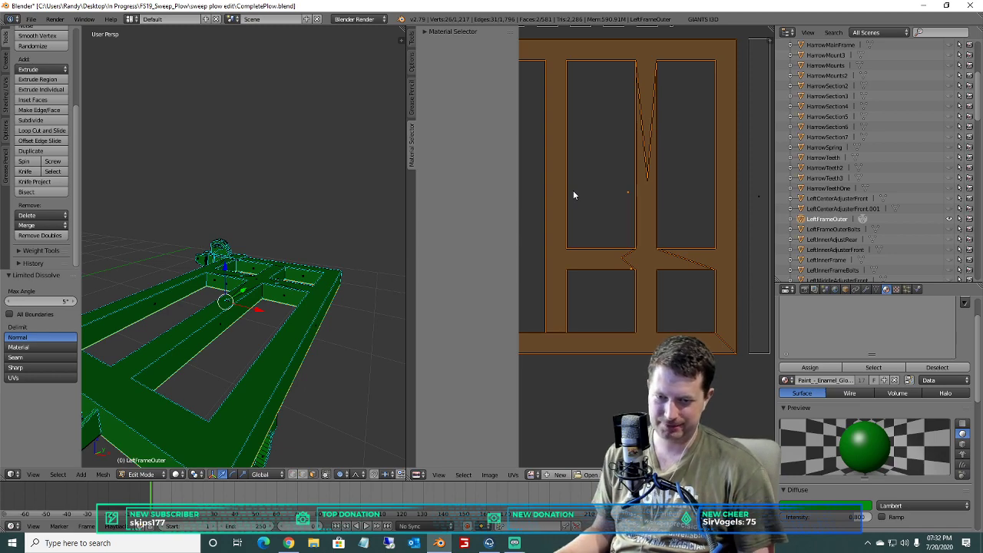
scroll(656, 209, "up", 1)
key("a")
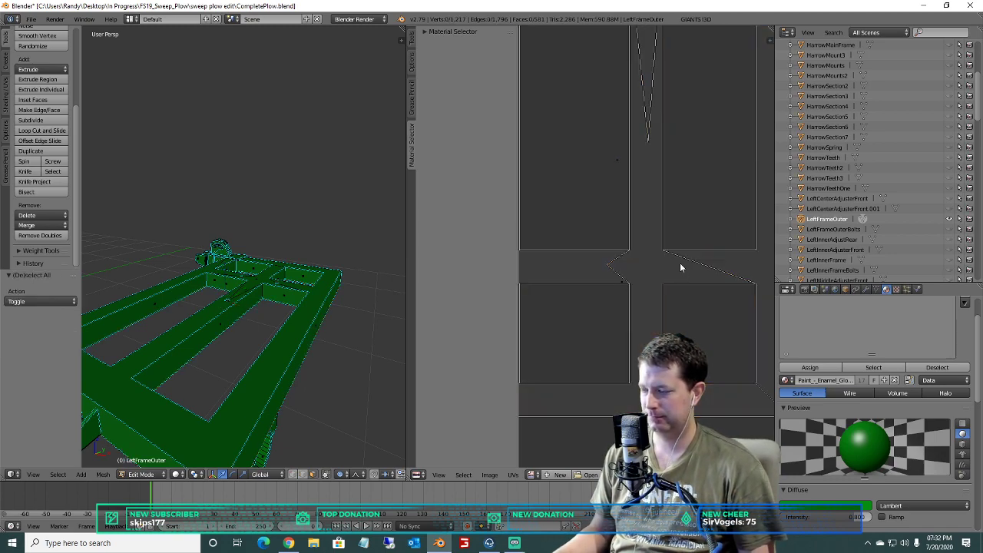
Examine which faces make up the large frame-shaped island by selecting its bars and the neighbouring strips in the UV layout.
scroll(665, 249, "down", 1)
scroll(638, 182, "up", 3)
scroll(654, 265, "up", 2)
scroll(652, 250, "down", 5)
right_click(623, 350)
scroll(622, 347, "down", 4)
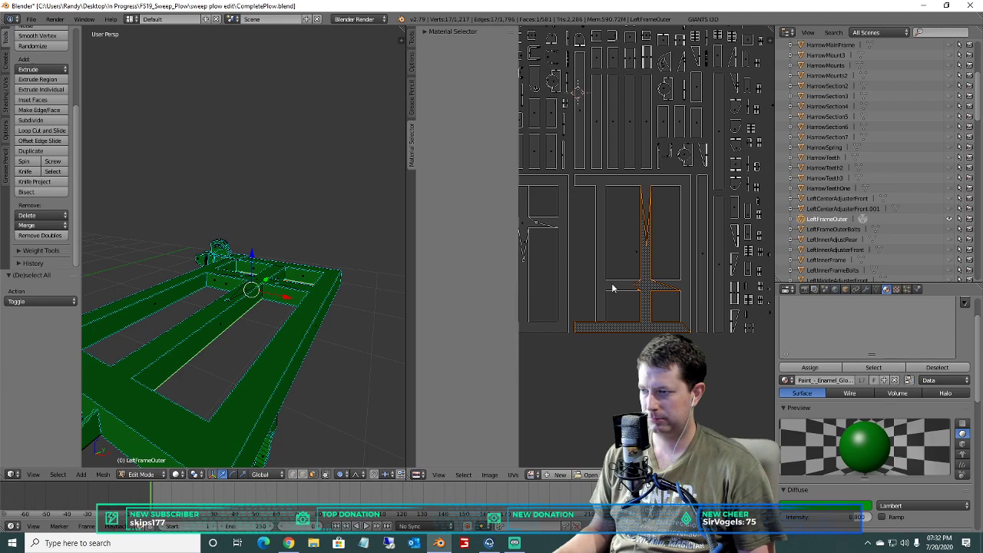
right_click(635, 246)
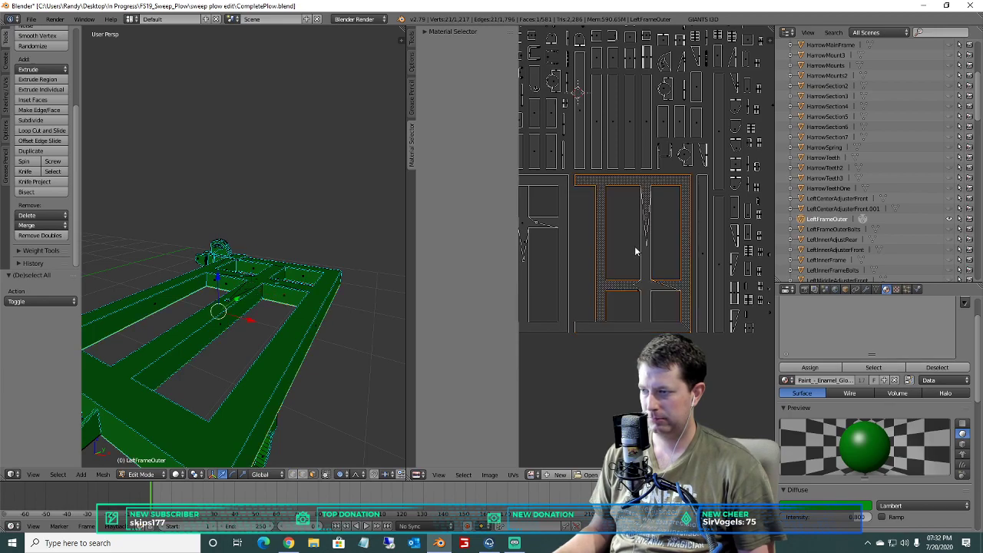
right_click(596, 327)
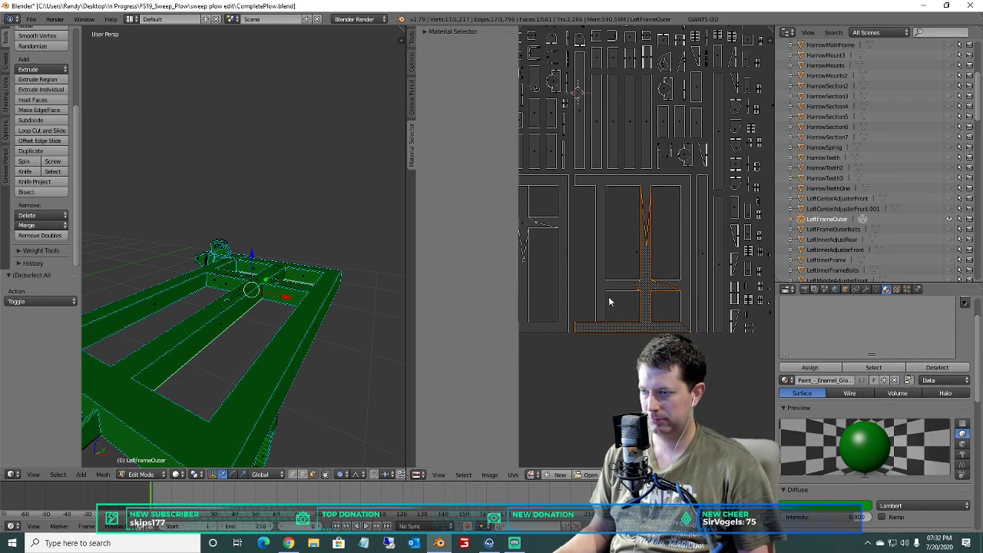
right_click(601, 185)
key("a")
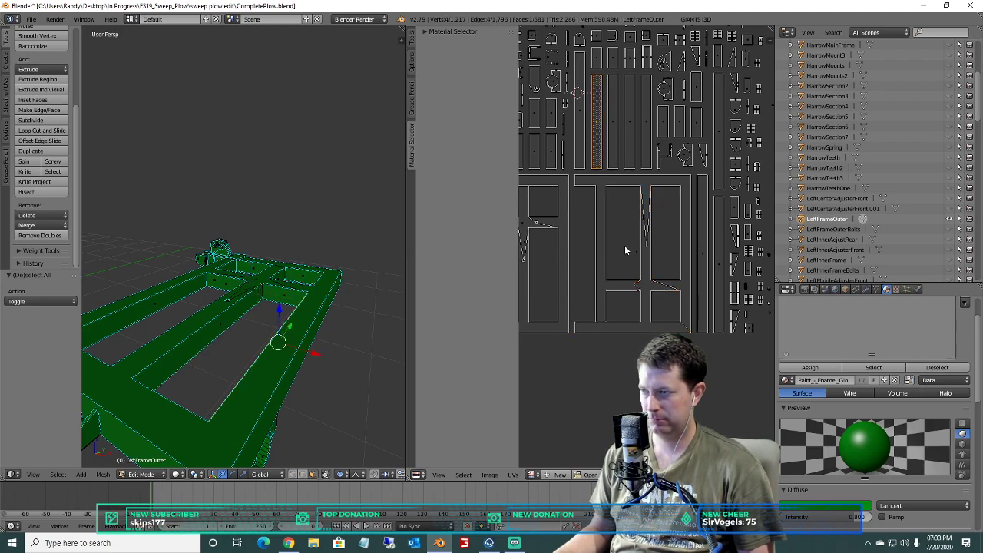
right_click(633, 253)
right_click(644, 303, "shift")
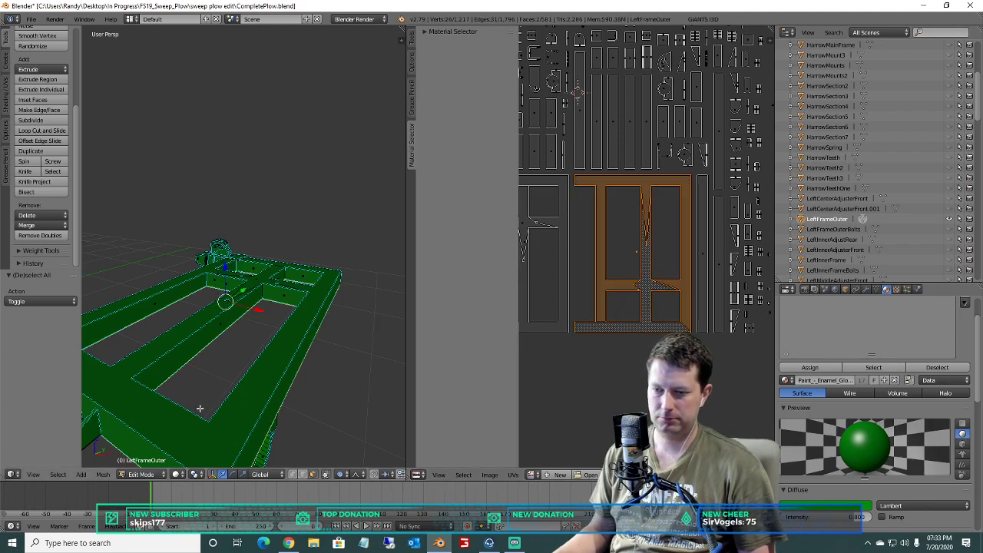
left_click(102, 474)
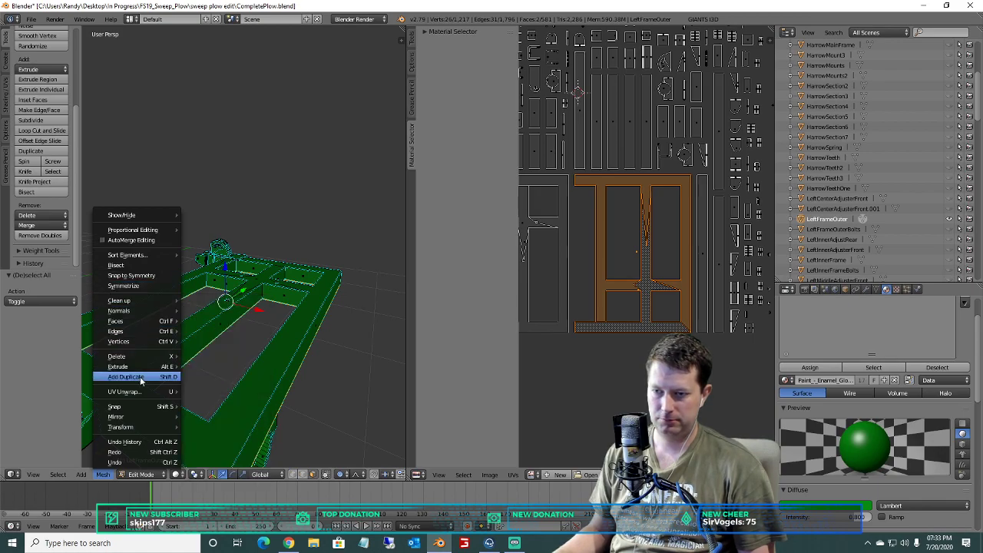
mouse_move(131, 358)
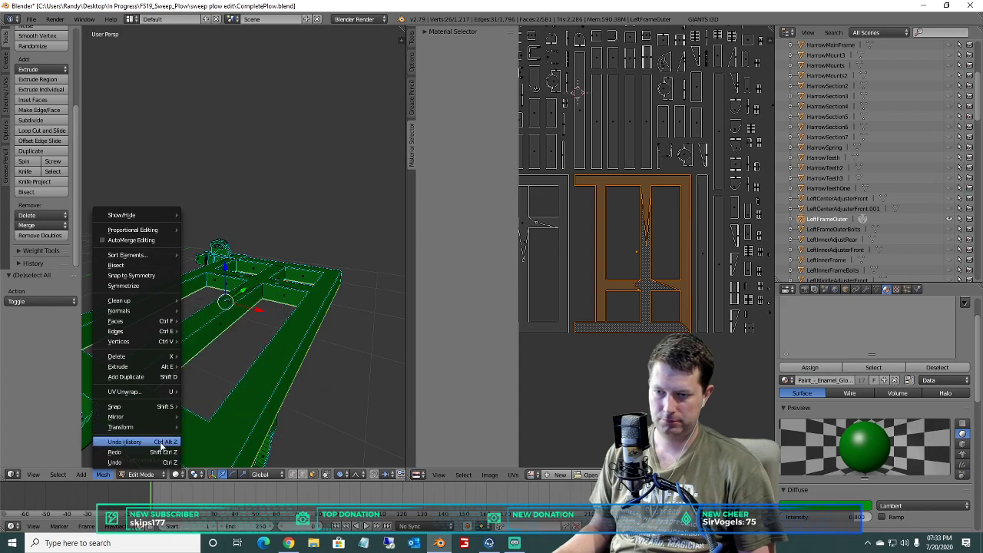
mouse_move(172, 322)
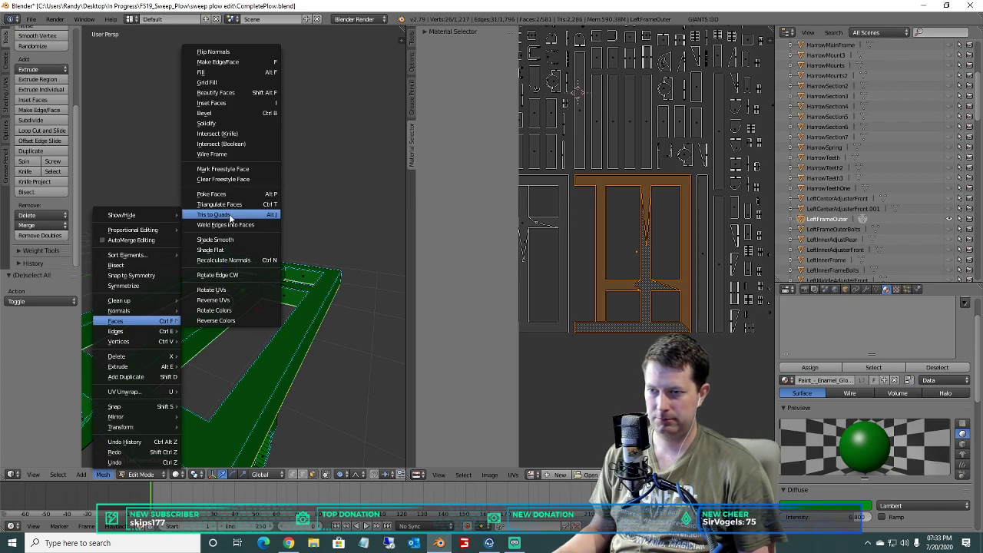
left_click(223, 274)
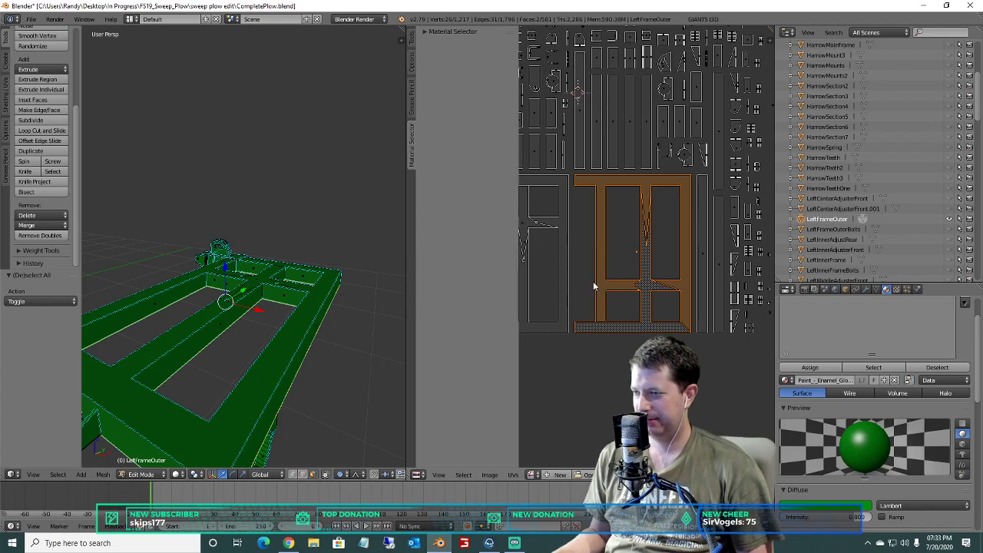
Dissolve the vertices of the three round holes in the second frame-shaped island's crossing bars and try to dissolve the leftover edges.
right_click(565, 280)
scroll(565, 276, "up", 6)
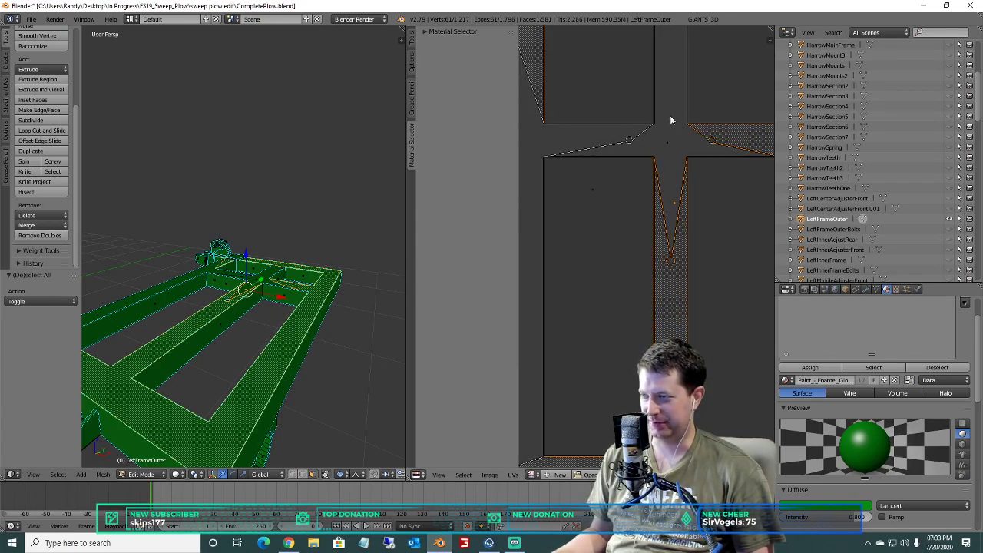
middle_click_drag(686, 164, 616, 287)
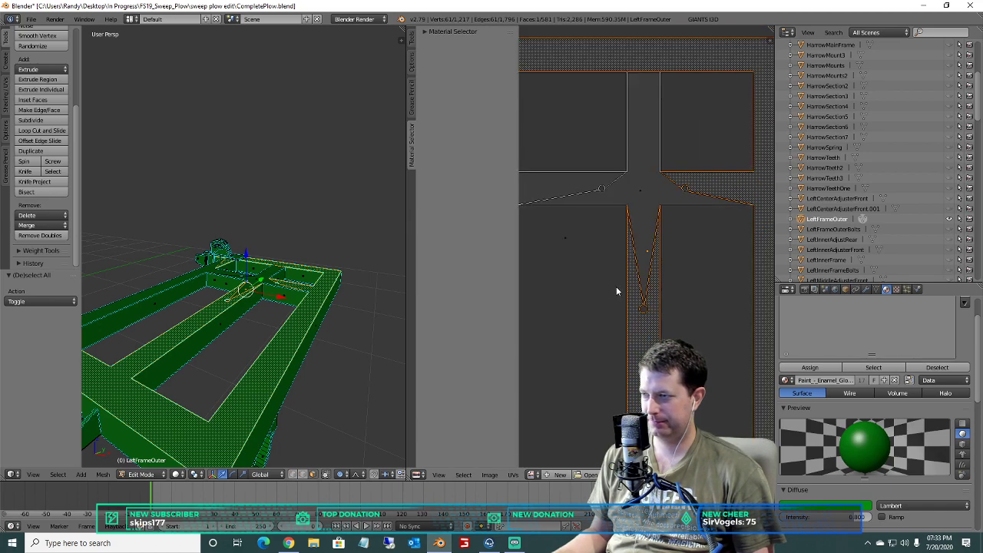
key("a")
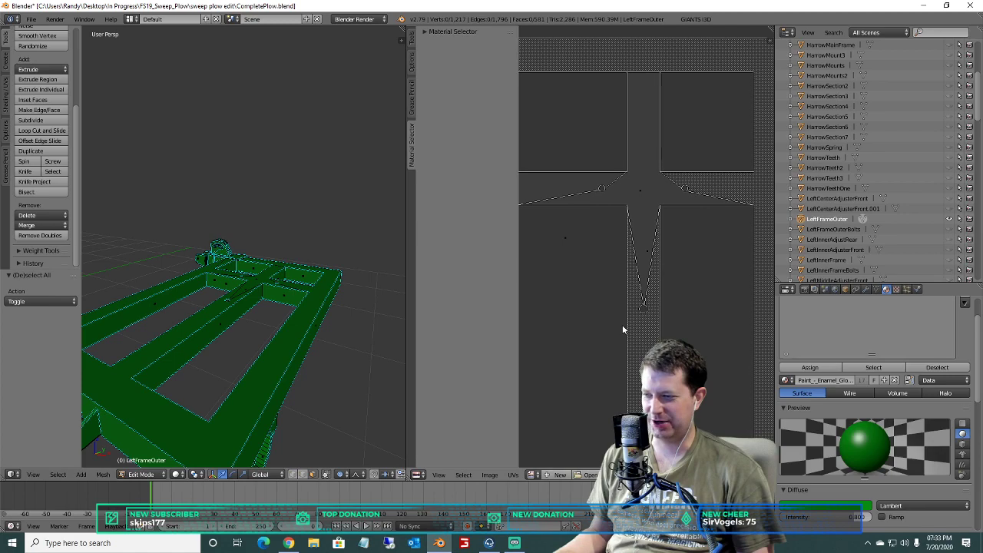
key("a")
key("a")
key("b")
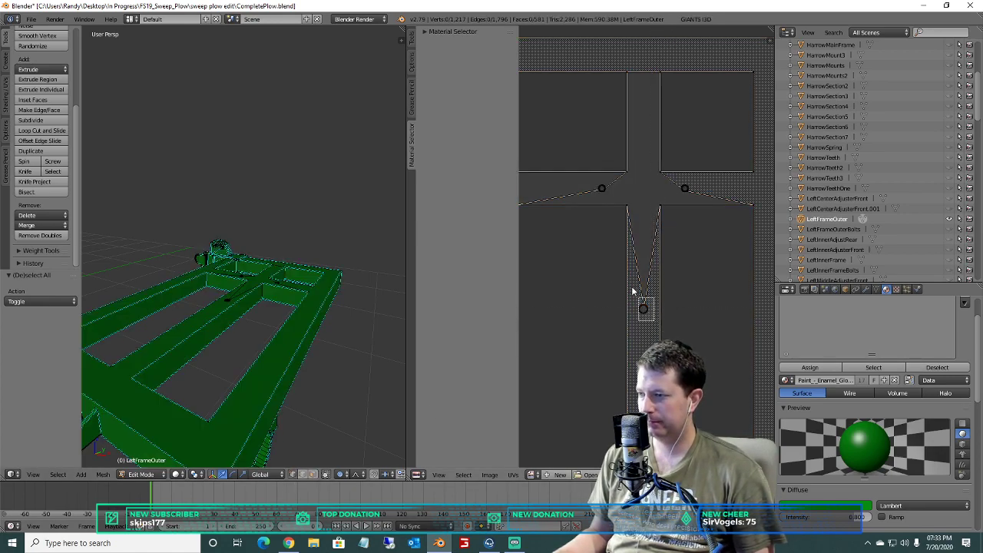
left_click_drag(653, 321, 631, 281)
key("b")
left_click_drag(698, 200, 675, 182)
key("b")
left_click_drag(606, 193, 587, 181)
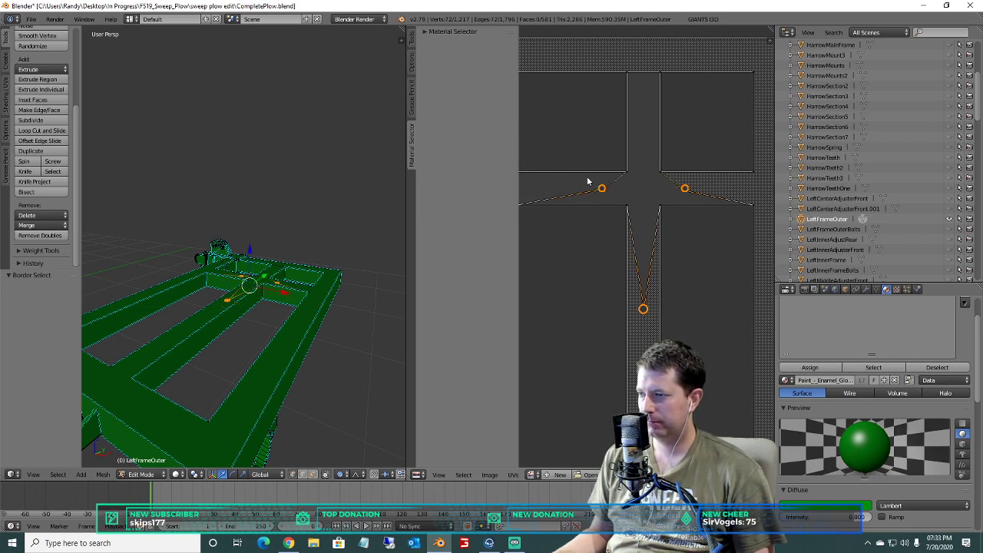
scroll(588, 181, "down", 3)
key("x")
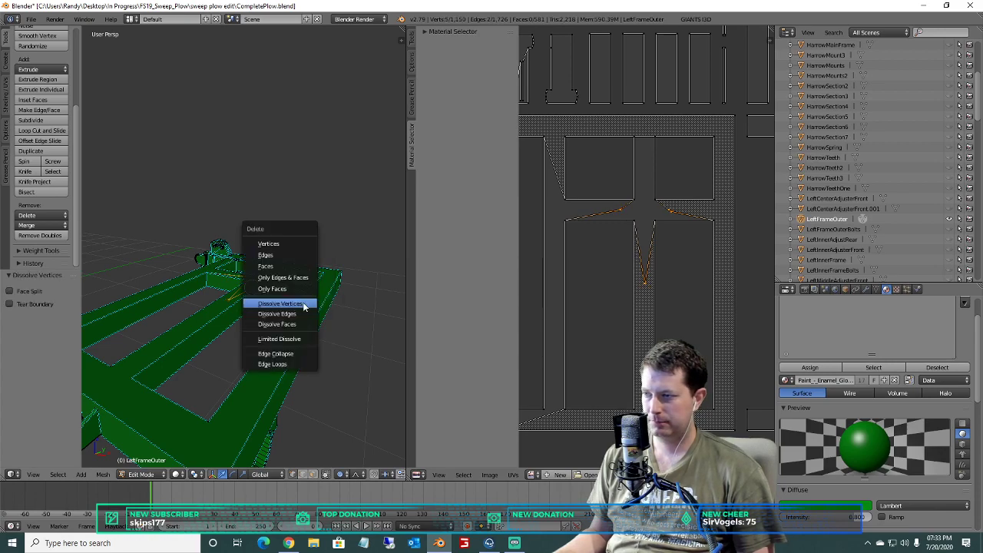
left_click(301, 314)
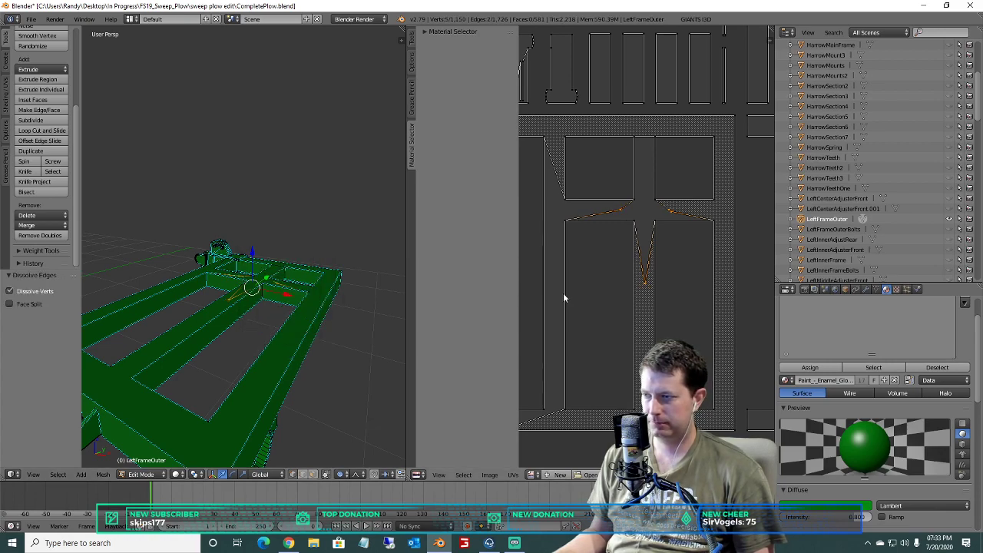
scroll(608, 273, "down", 2)
key("a")
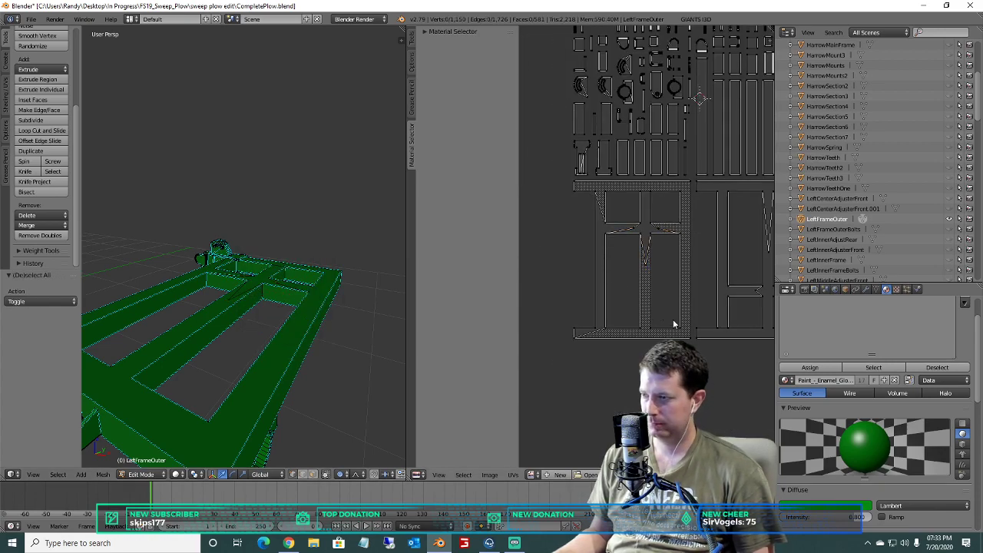
Apply Limited Dissolve to the faces of the second frame-shaped island and clear the selection.
left_click_drag(693, 350, 558, 183)
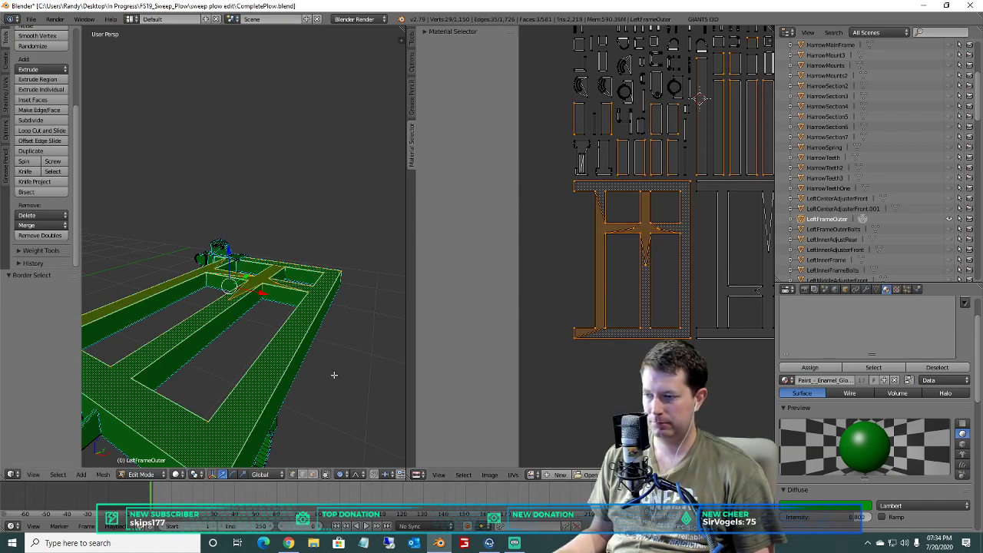
left_click(314, 475)
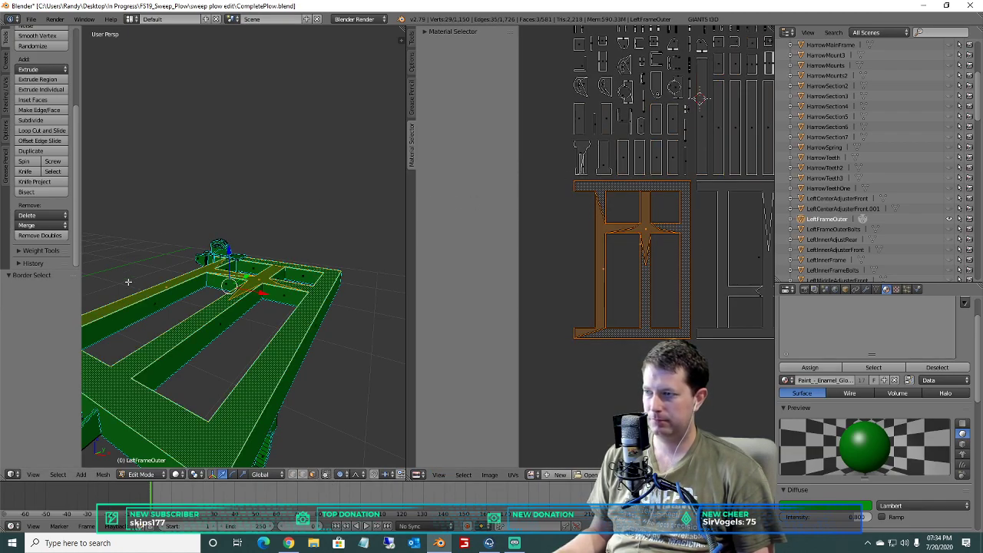
left_click(42, 215)
left_click(77, 322)
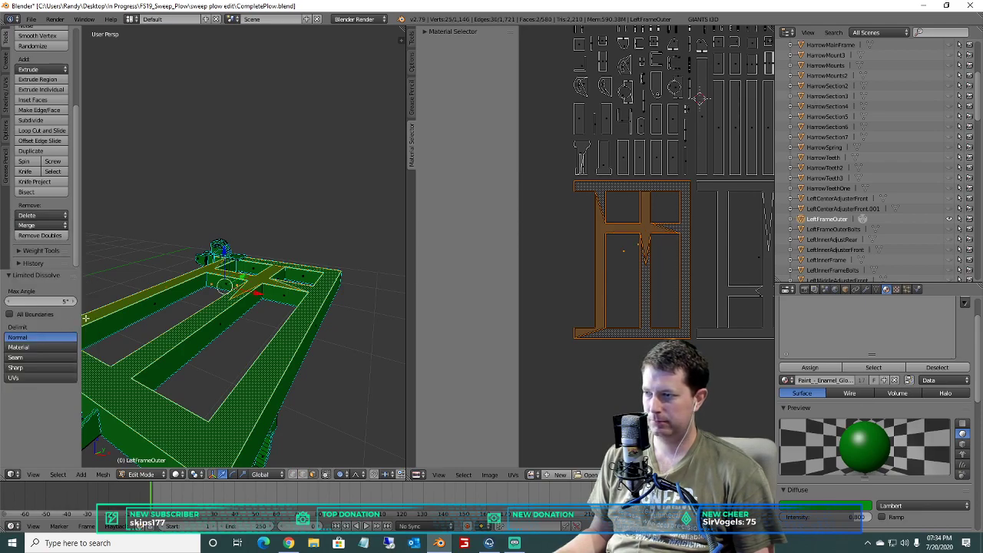
scroll(632, 251, "up", 4)
key("a")
scroll(631, 251, "down", 3)
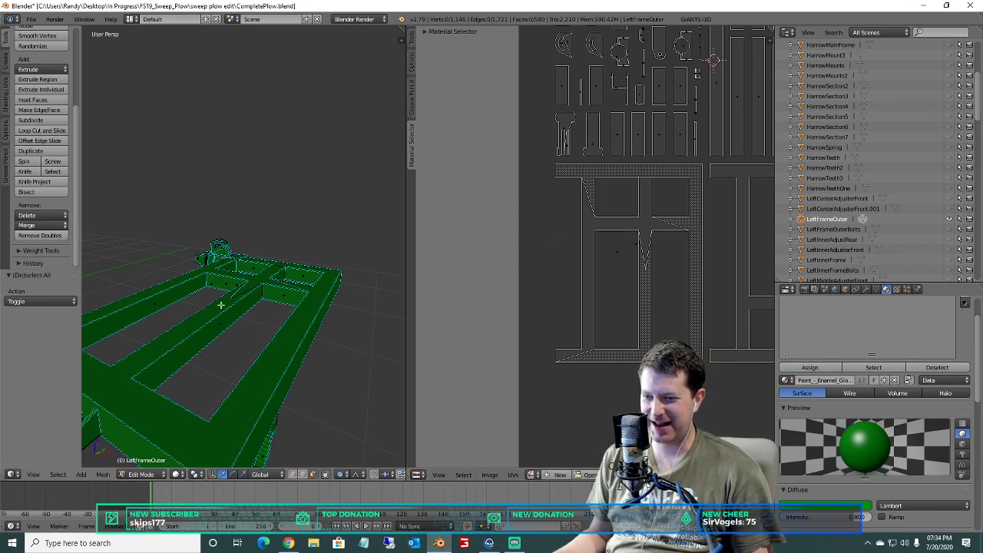
Examine the simplified outer frame model from several angles for remaining bolt holes and stray edges.
scroll(239, 300, "down", 4)
scroll(213, 282, "up", 6)
middle_click_drag(213, 282, 175, 247)
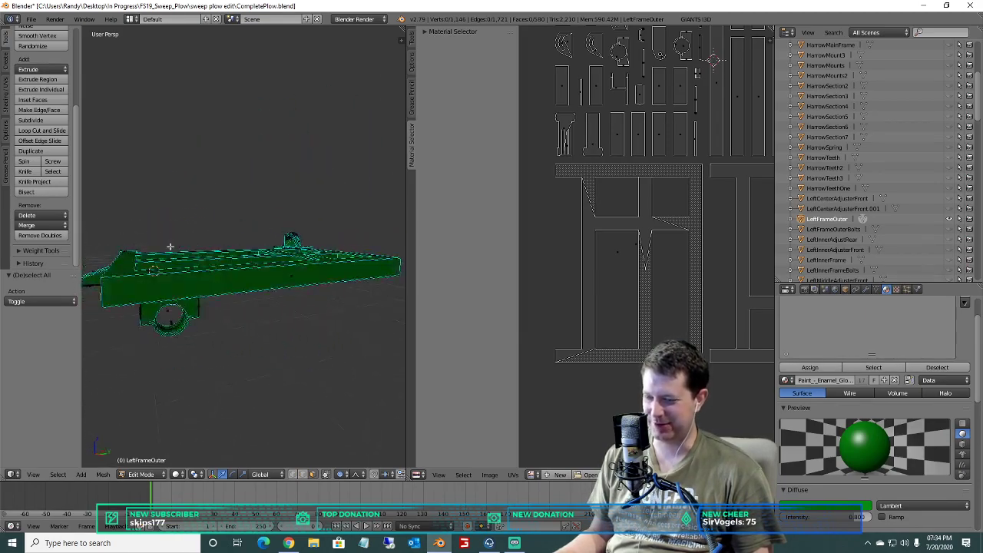
scroll(313, 255, "up", 6)
middle_click_drag(271, 252, 131, 213)
scroll(302, 202, "down", 7)
scroll(298, 201, "up", 5)
scroll(131, 207, "down", 4)
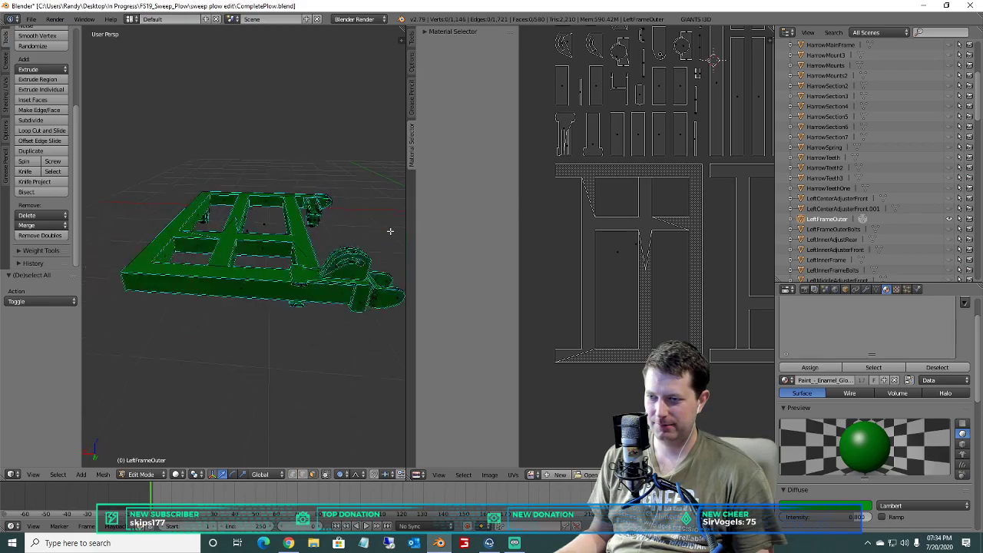
middle_click_drag(363, 234, 234, 240)
scroll(234, 208, "up", 5)
scroll(171, 183, "down", 5)
scroll(213, 212, "down", 4)
Select the entire outer frame mesh and review its complete UV layout.
key("a")
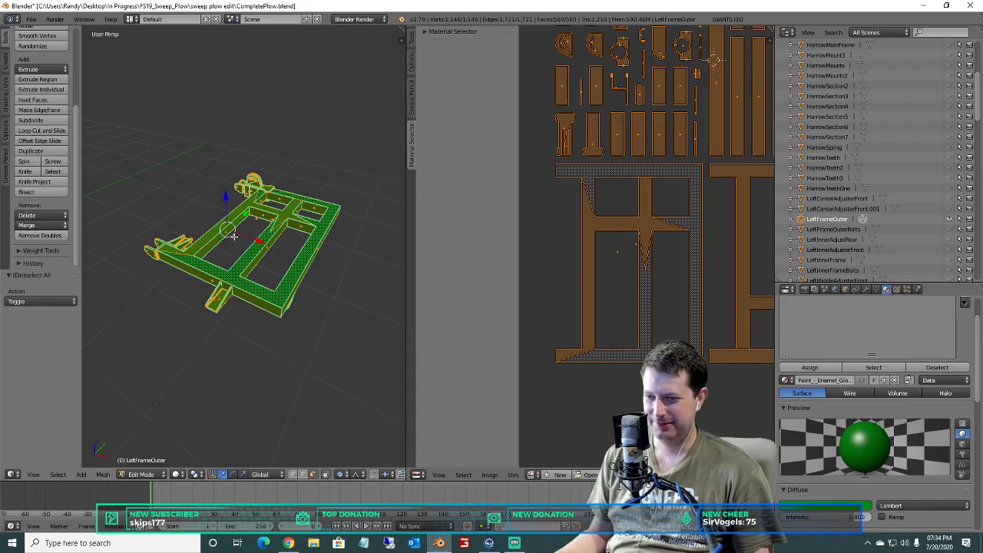
scroll(678, 253, "down", 5)
middle_click_drag(701, 203, 667, 251)
scroll(270, 205, "up", 4)
scroll(270, 206, "down", 4)
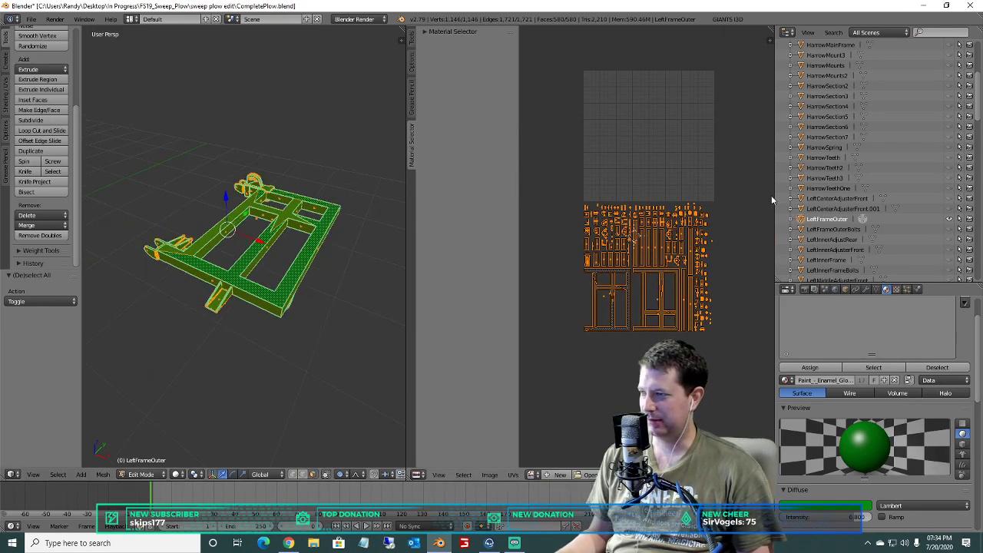
Make the LeftFrameOuterBolts object visible and open its mesh in Edit Mode.
left_click(833, 231)
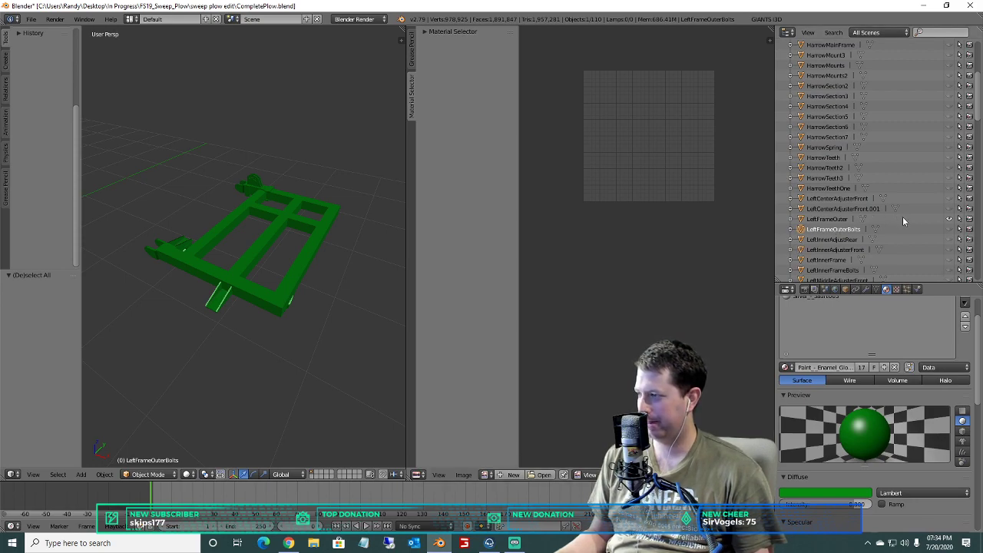
left_click(950, 231)
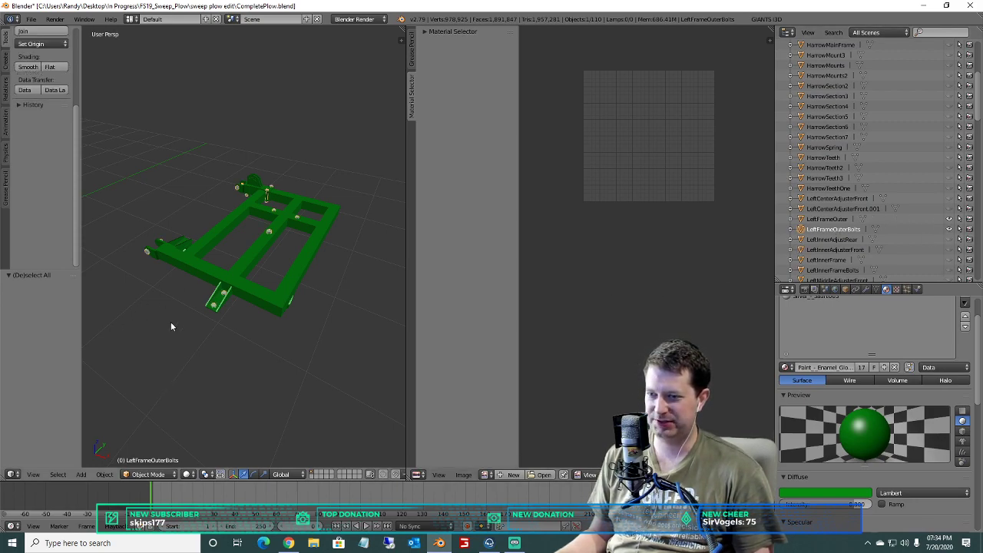
scroll(170, 319, "up", 2)
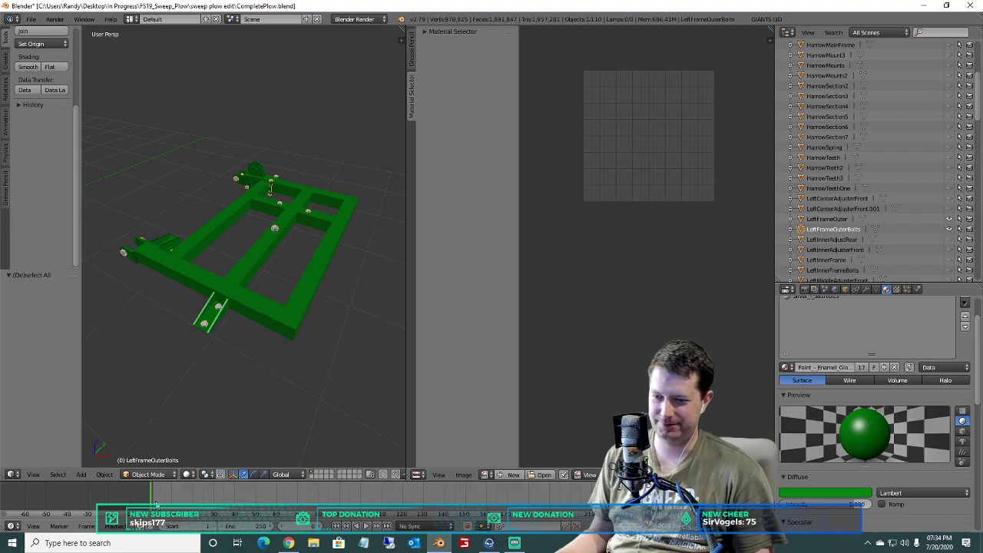
left_click(148, 474)
left_click(188, 447)
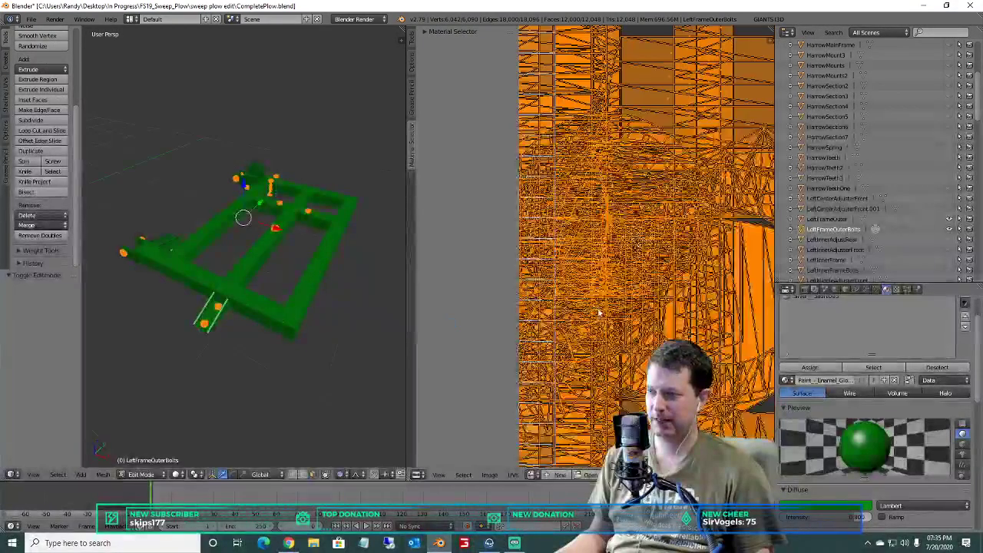
Unwrap the entire bolts mesh with Smart UV Project using an angle limit of 66 and an island margin of 0.03.
scroll(599, 313, "down", 8)
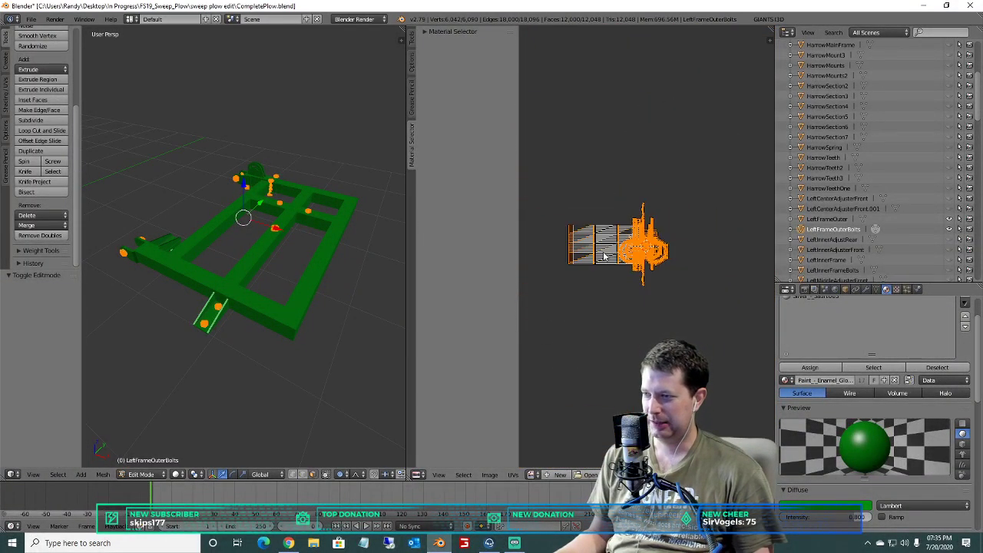
key("a")
key("a")
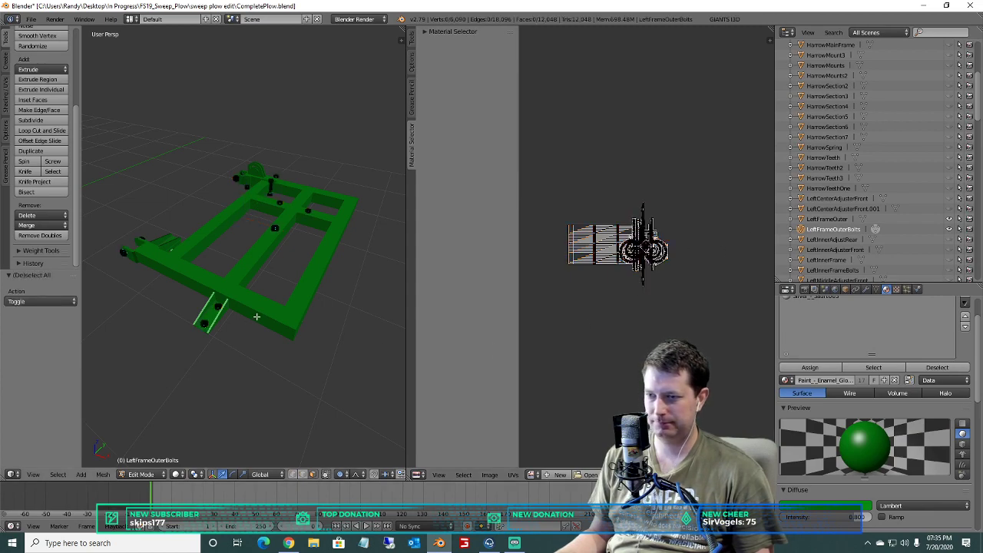
key("u")
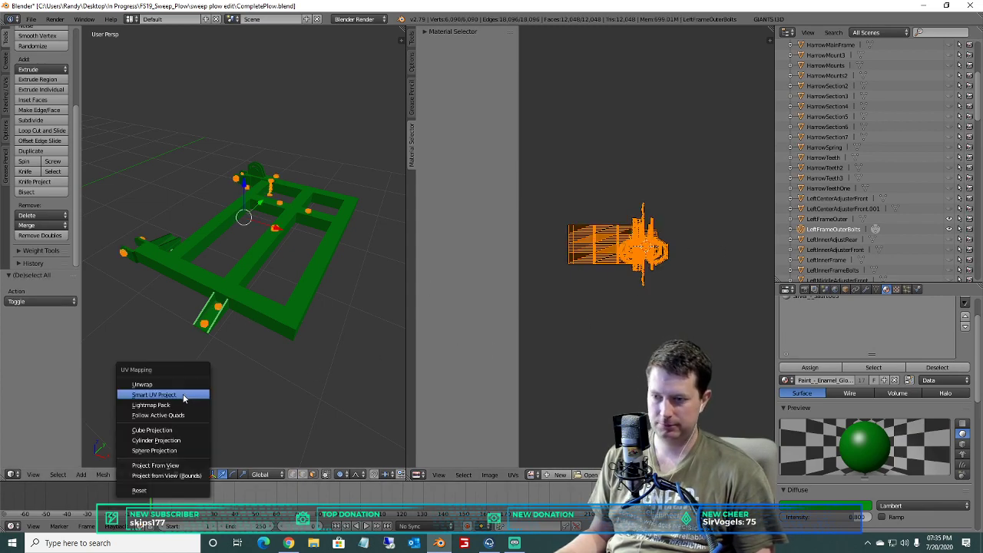
left_click(171, 398)
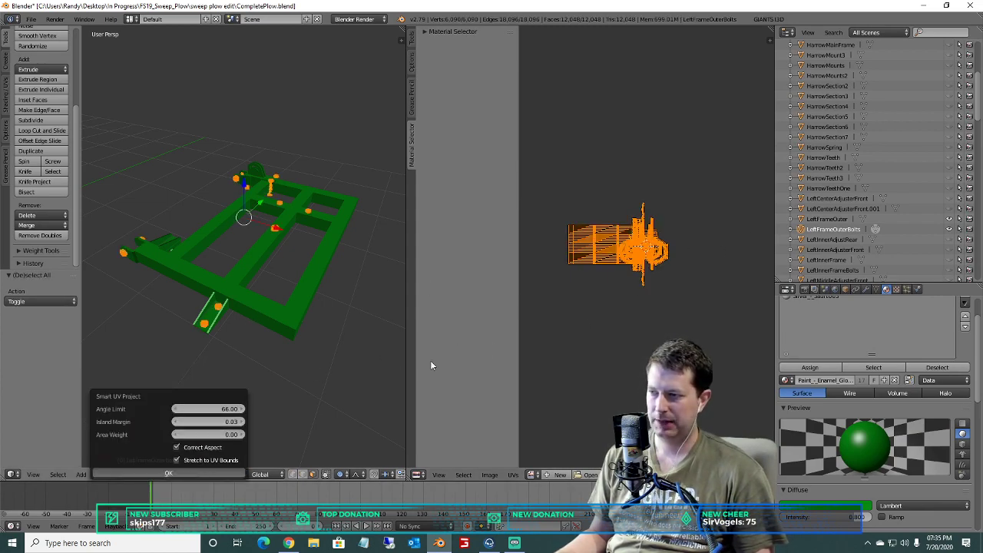
key("Return")
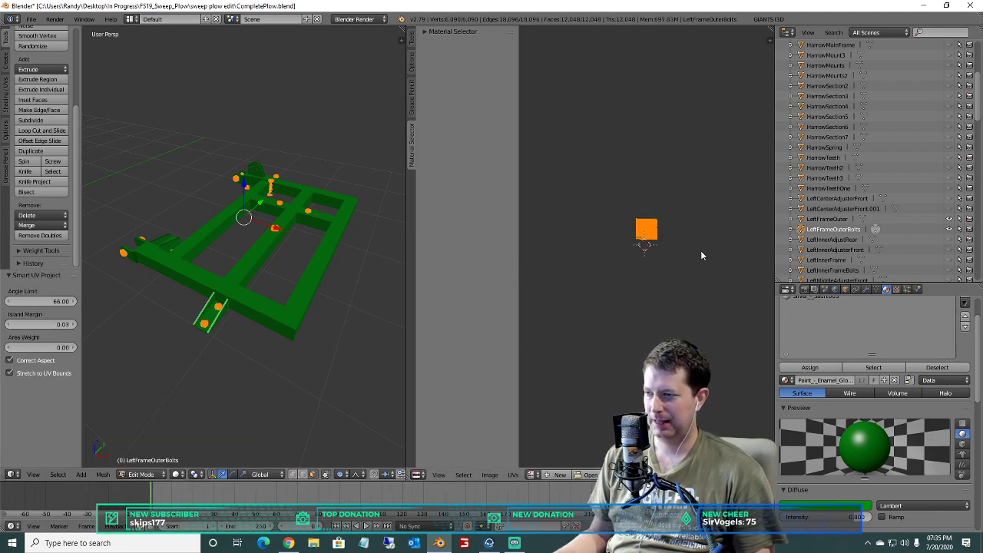
scroll(651, 254, "up", 5)
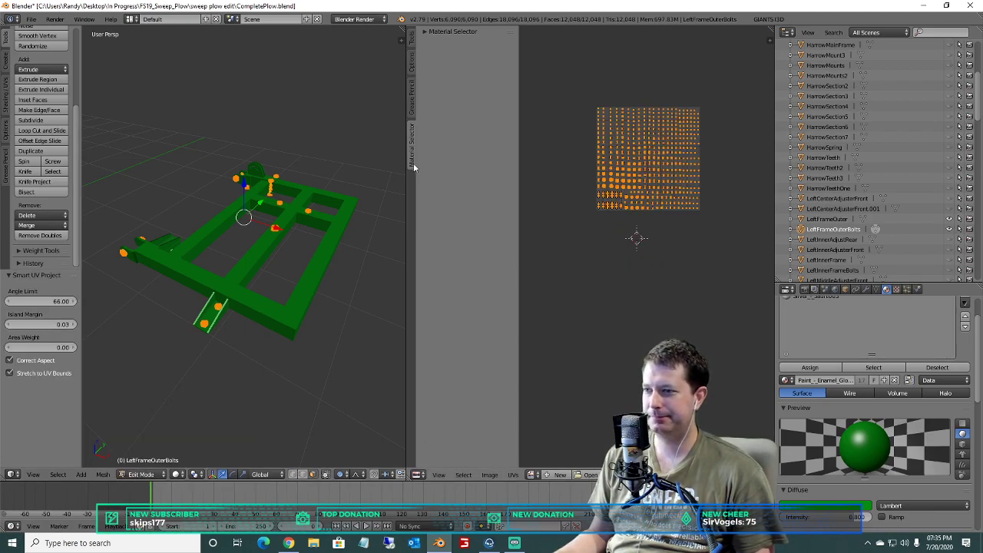
Shift the bolts' UV layout one grid tile up with the Material Selector and check its new position.
left_click(445, 32)
left_click(460, 402)
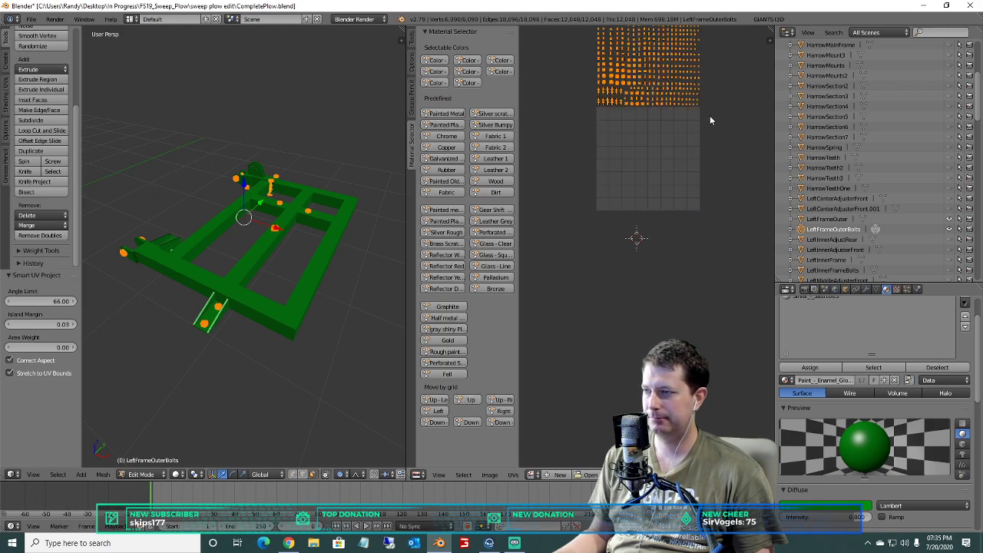
middle_click_drag(709, 115, 709, 258)
scroll(688, 235, "up", 4)
scroll(687, 237, "down", 4)
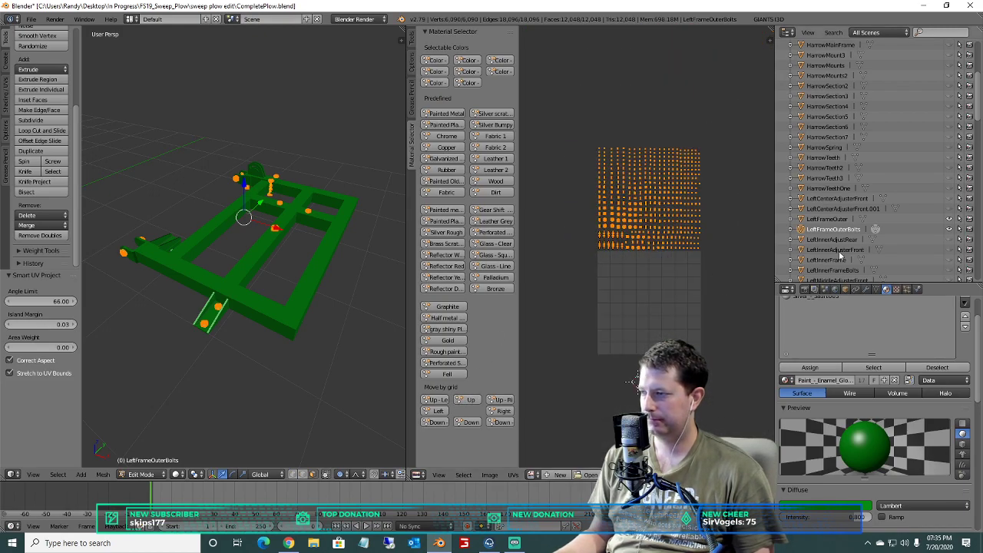
Leave the bolts' mesh editing, select the LeftFrameOuterBolts object and choose its Silver_-_Satin.003 material slot.
left_click(829, 219)
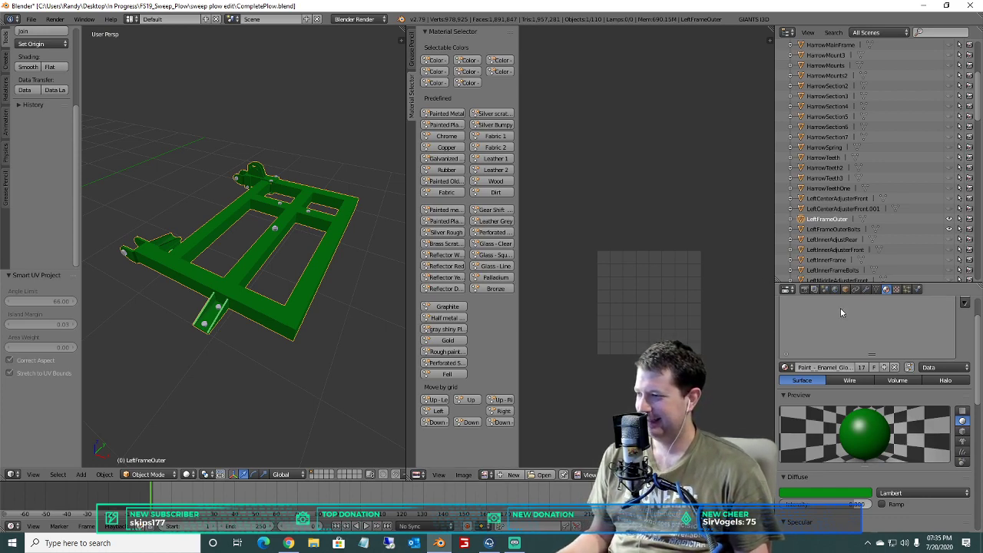
left_click(838, 209)
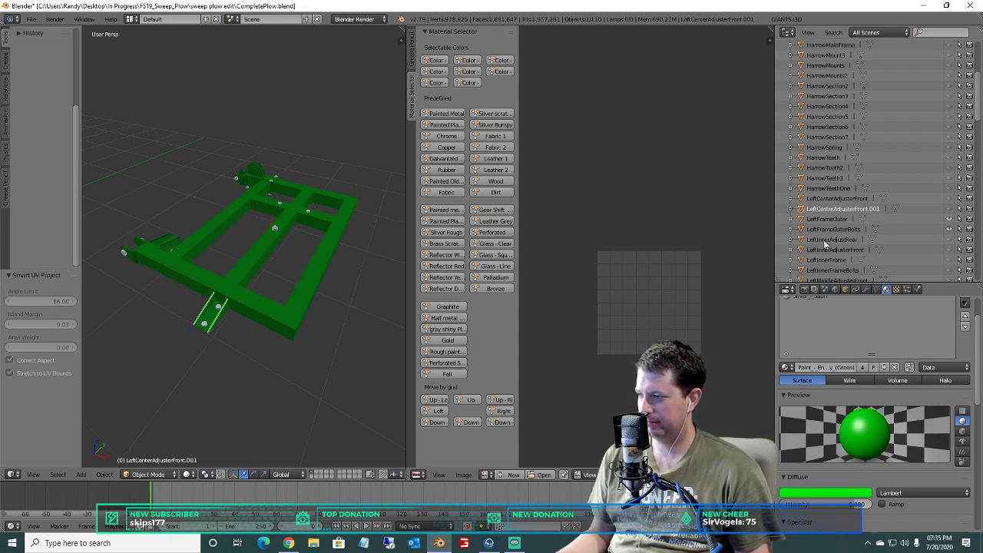
key("ctrl+z")
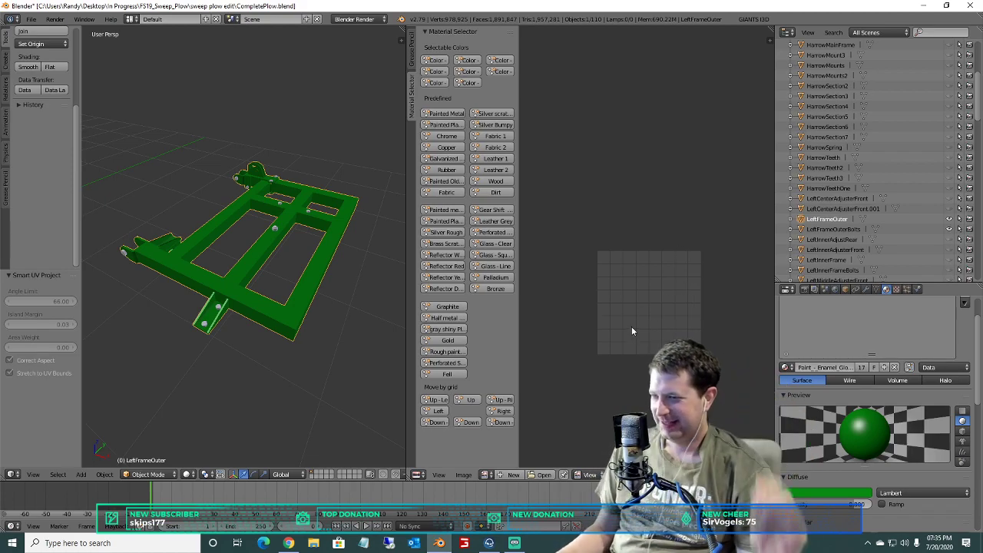
scroll(224, 237, "up", 3)
scroll(224, 258, "down", 3)
right_click(276, 229)
scroll(889, 320, "up", 2)
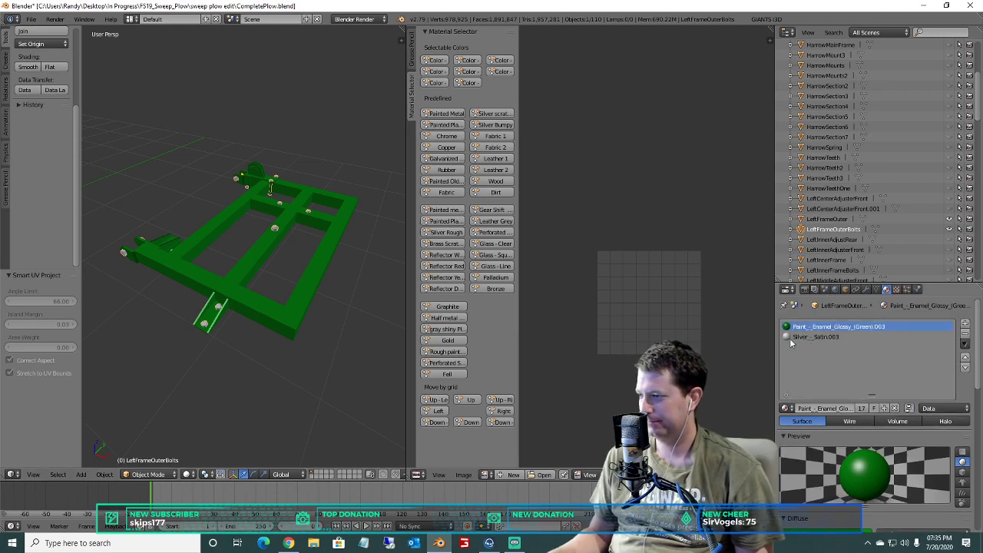
left_click(818, 337)
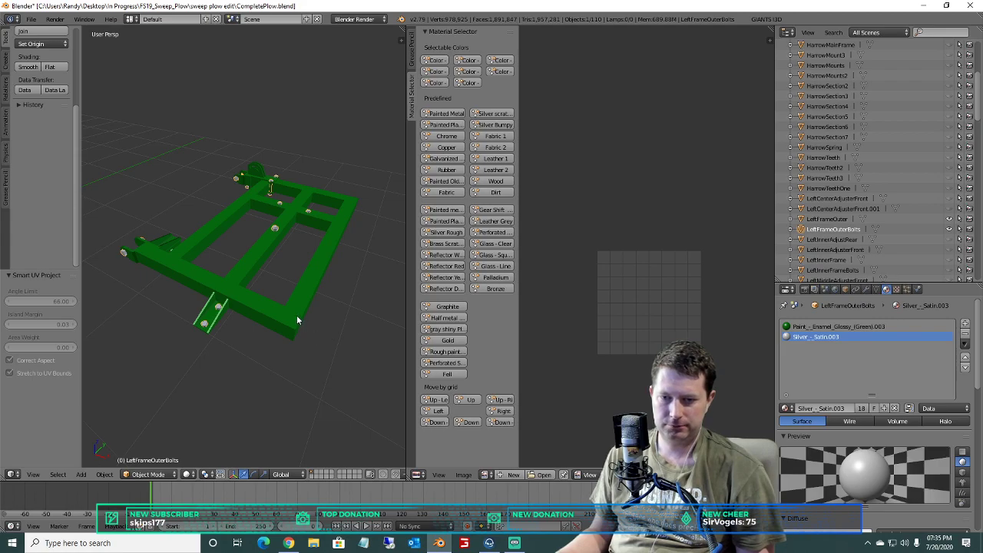
Join the LeftFrameOuterBolts object into LeftFrameOuter.
scroll(287, 296, "up", 1)
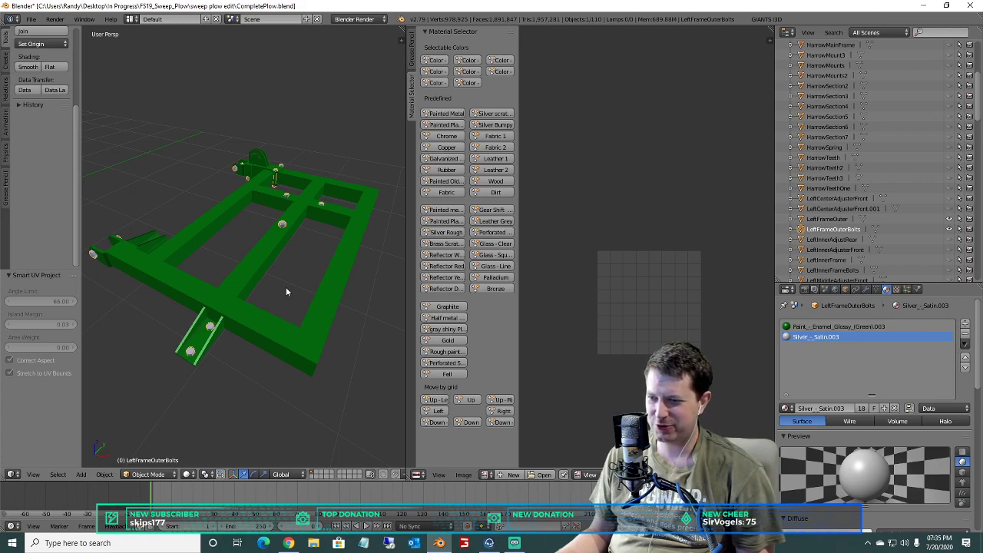
scroll(243, 218, "up", 3)
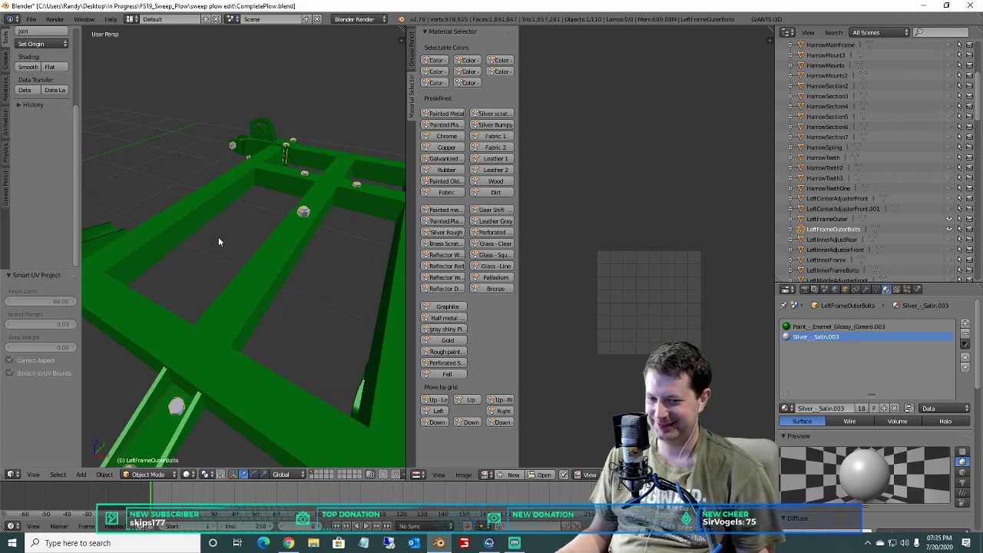
scroll(218, 241, "down", 5)
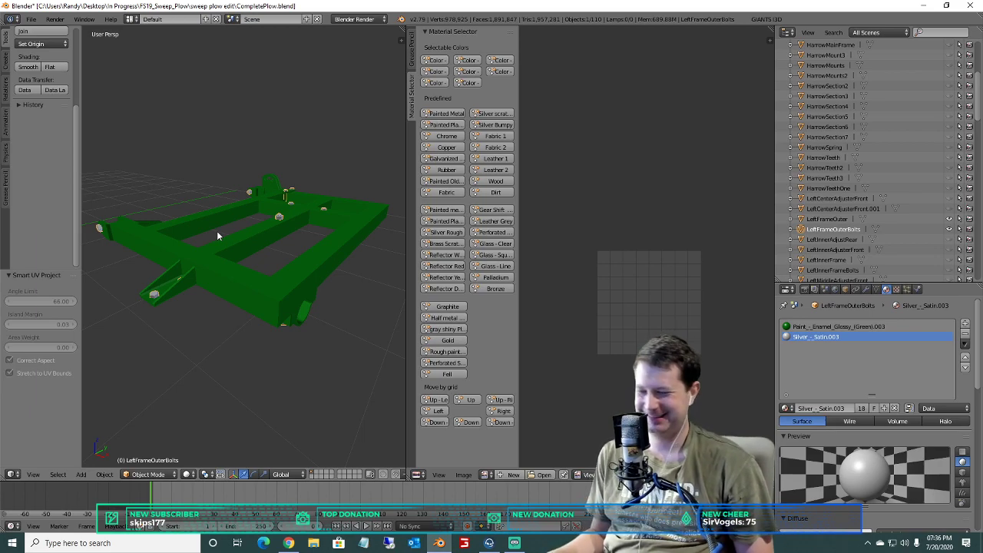
middle_click_drag(301, 303, 283, 281)
middle_click_drag(305, 246, 266, 267)
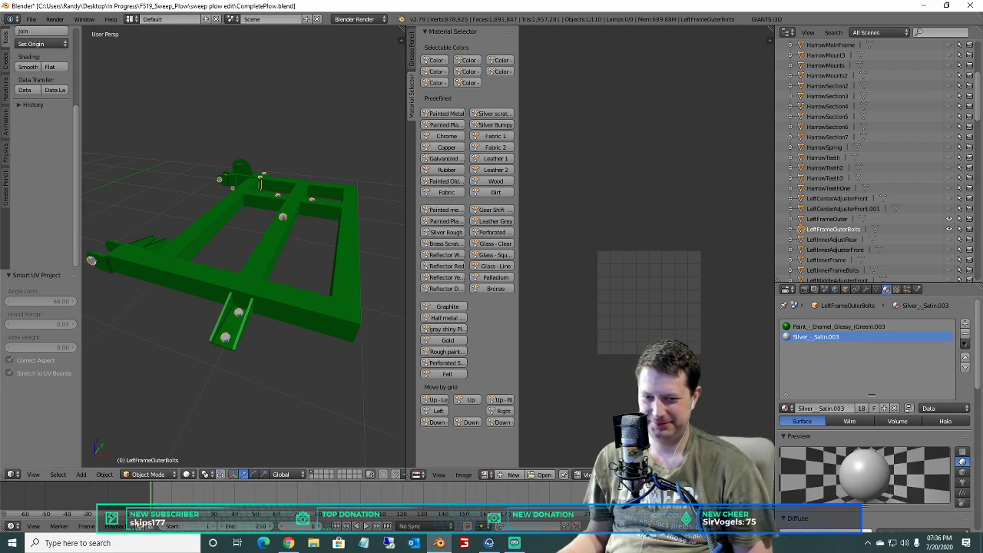
scroll(221, 294, "down", 3)
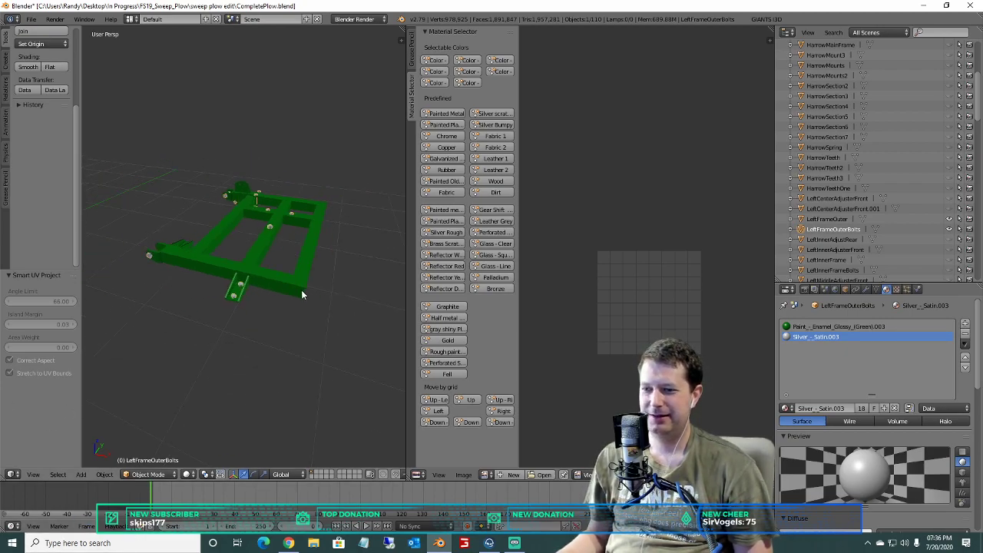
left_click(830, 220)
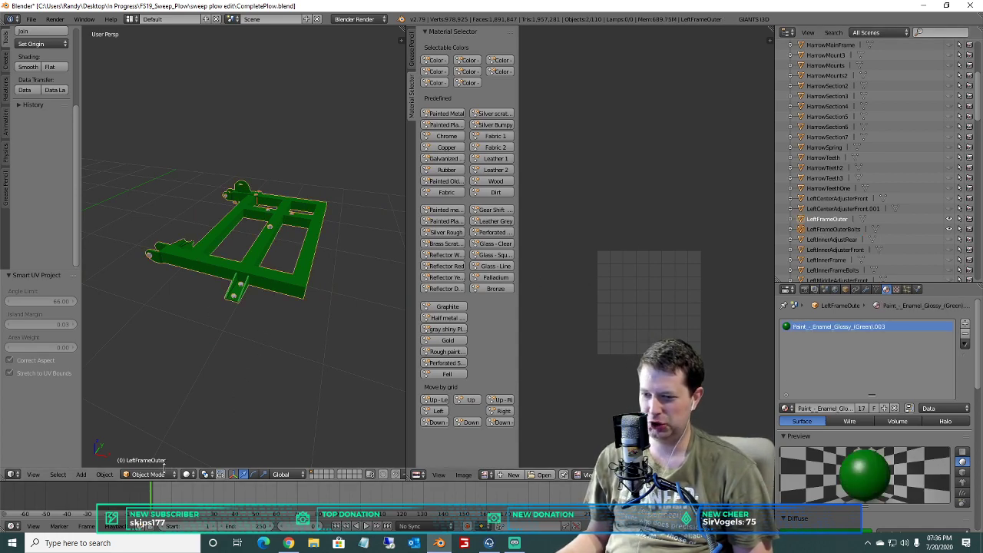
left_click(96, 475)
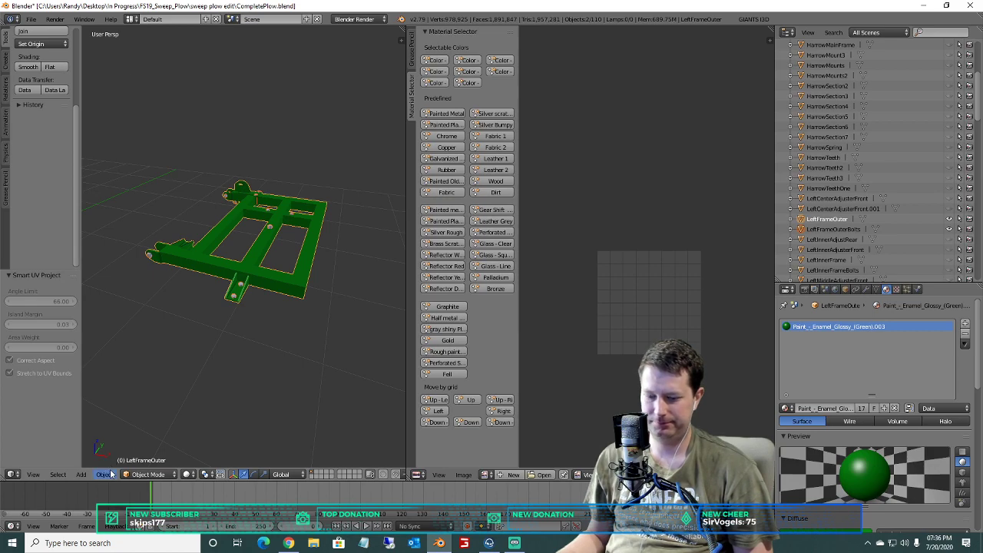
key("ctrl+j")
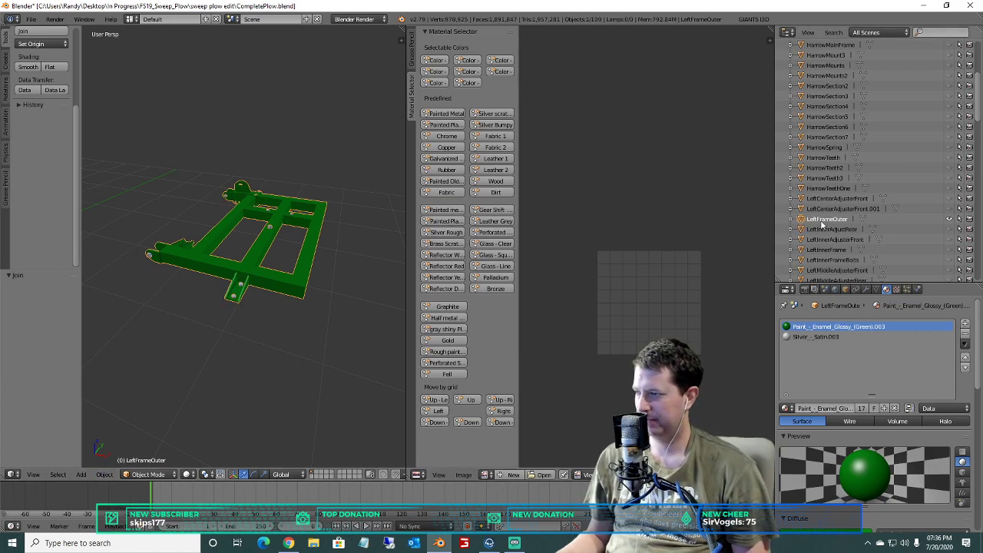
scroll(318, 220, "up", 5)
scroll(307, 222, "down", 3)
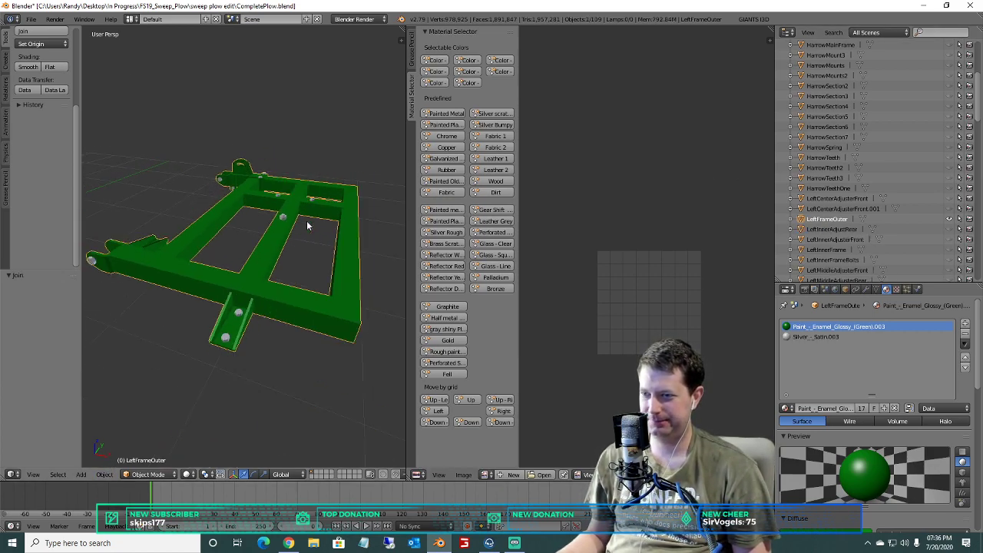
Hide LeftFrameOuter, select LeftInnerFrame and make it visible for inspection.
left_click(844, 230)
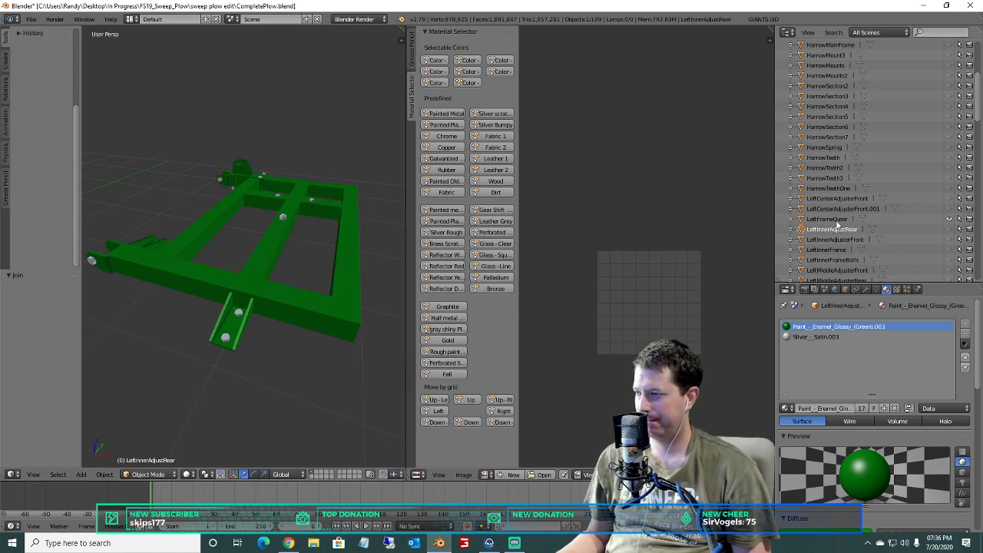
left_click(835, 250)
scroll(915, 241, "down", 1)
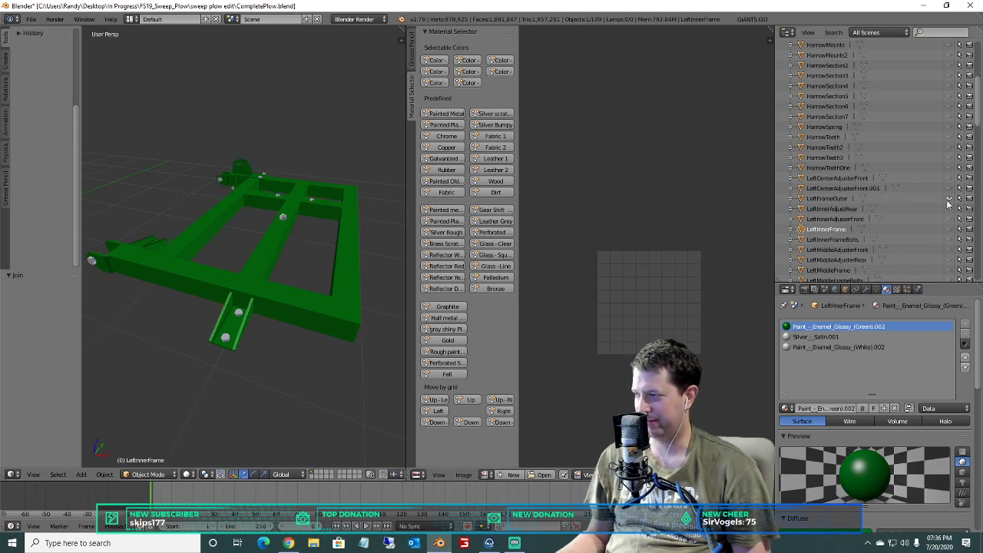
left_click(949, 202)
left_click(949, 228)
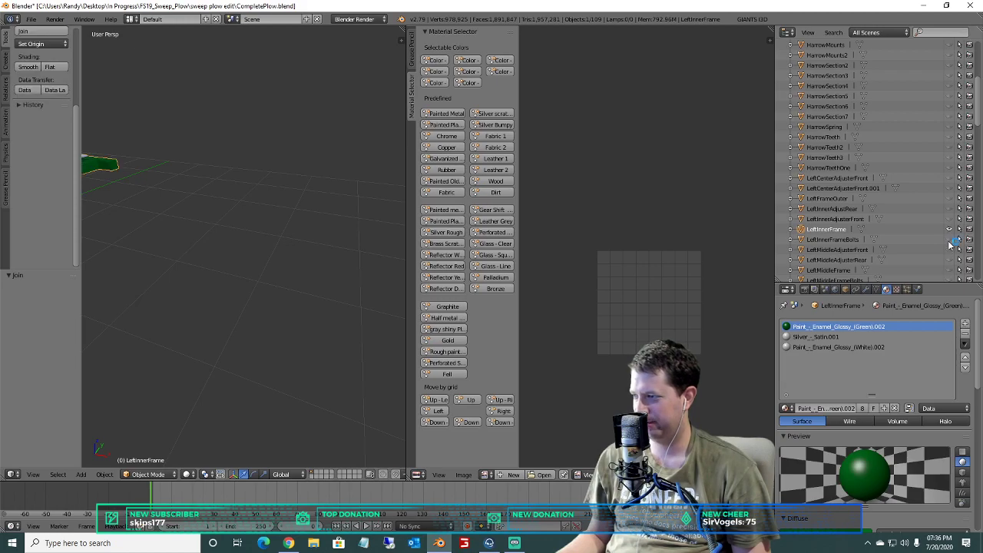
scroll(294, 210, "up", 2)
middle_click_drag(302, 204, 188, 254)
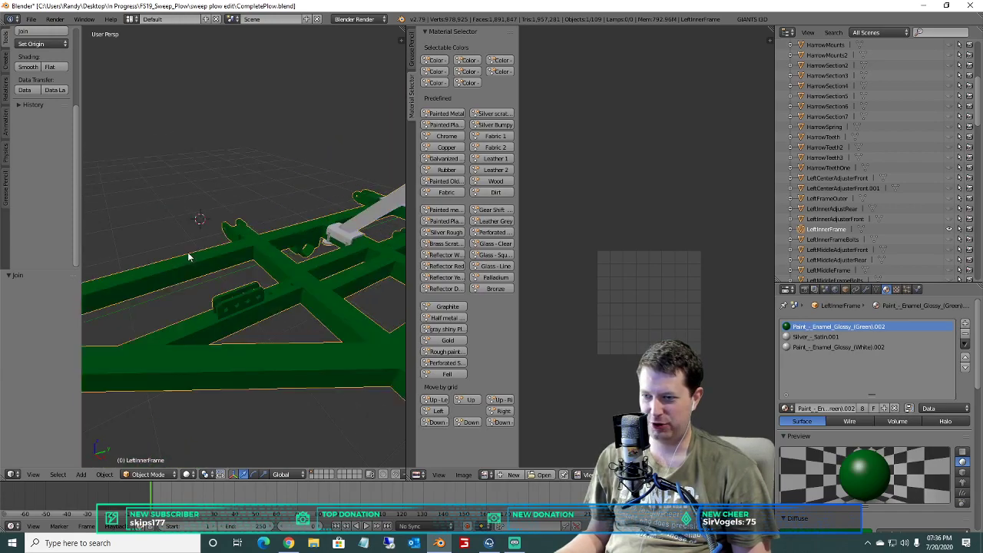
scroll(211, 258, "down", 5)
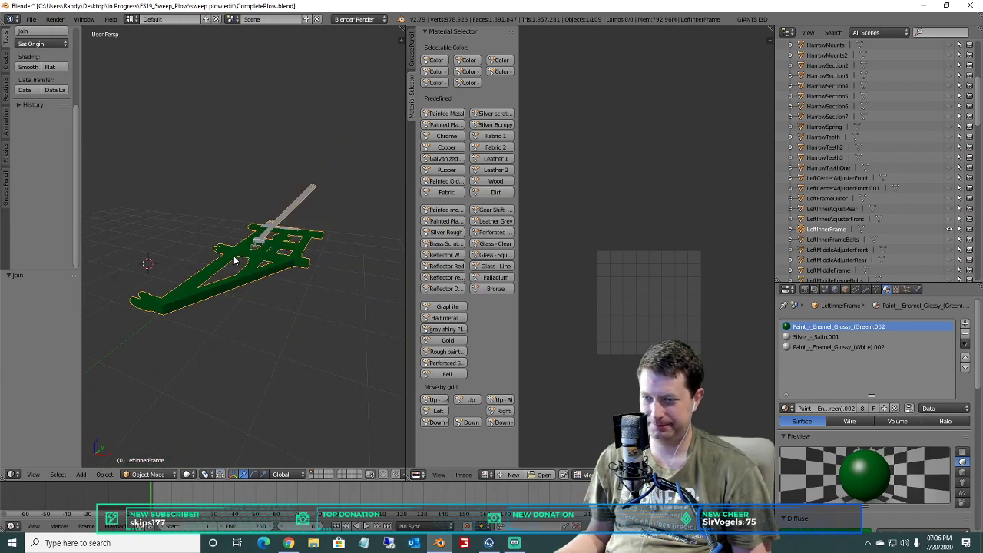
scroll(235, 261, "up", 4)
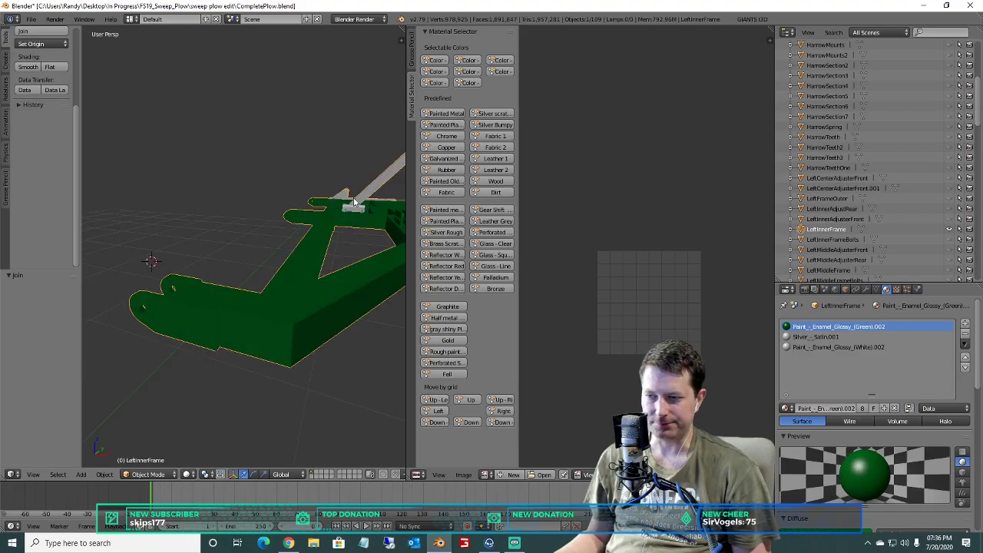
Unwrap the entire LeftInnerFrame mesh with Smart UV Project using angle limit 66 and island margin 0.03, and save the file.
key("Tab")
scroll(354, 202, "down", 4)
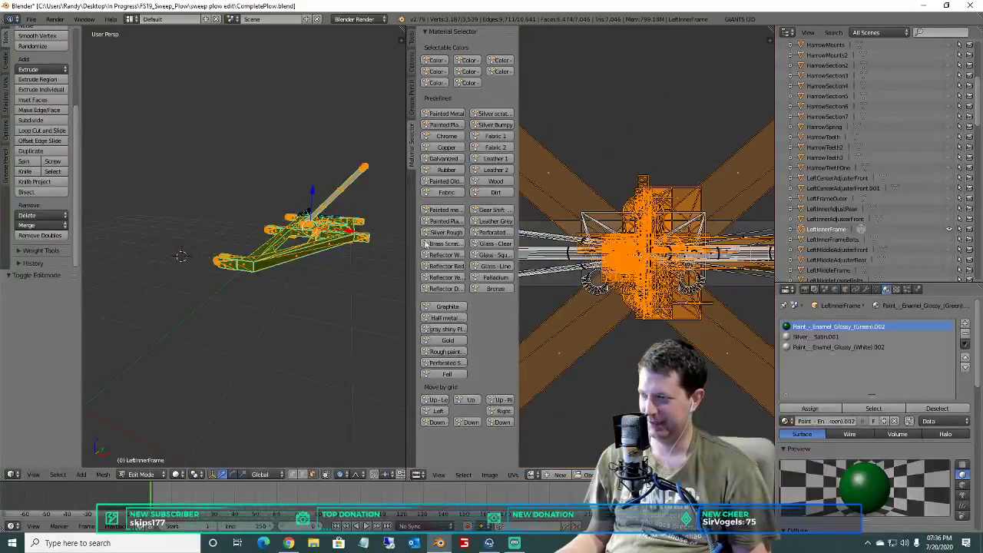
scroll(581, 245, "down", 3)
scroll(272, 239, "up", 2)
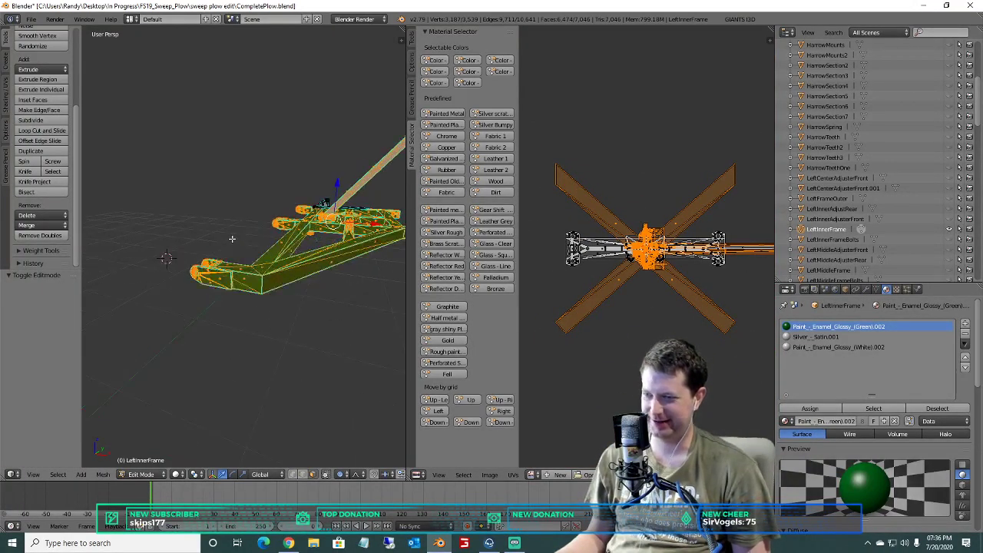
key("a")
key("u")
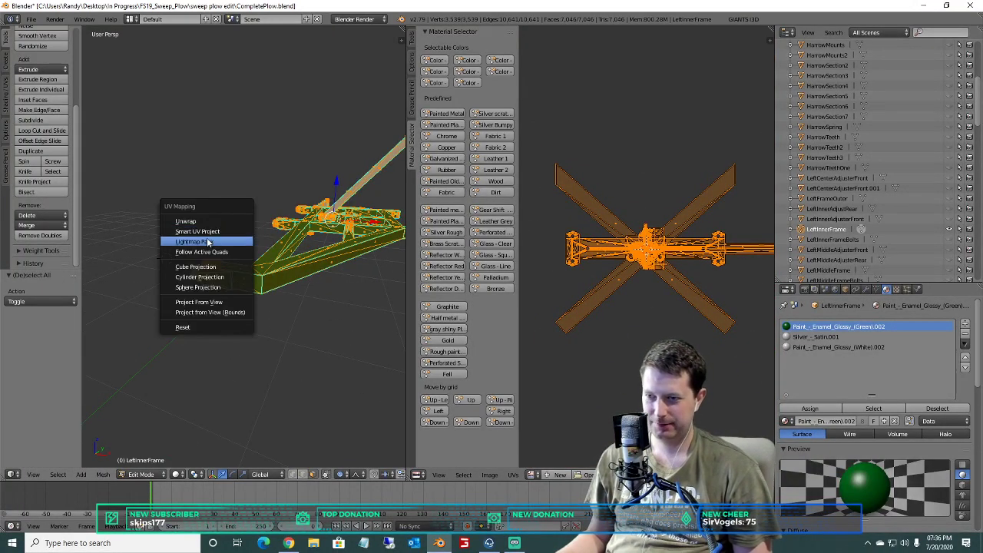
left_click(206, 230)
left_click(222, 310)
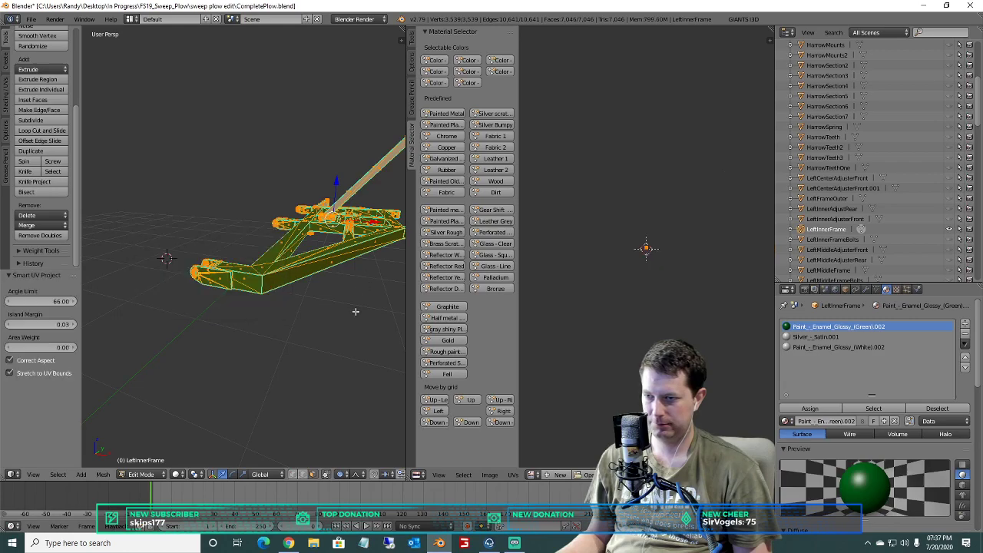
left_click(30, 19)
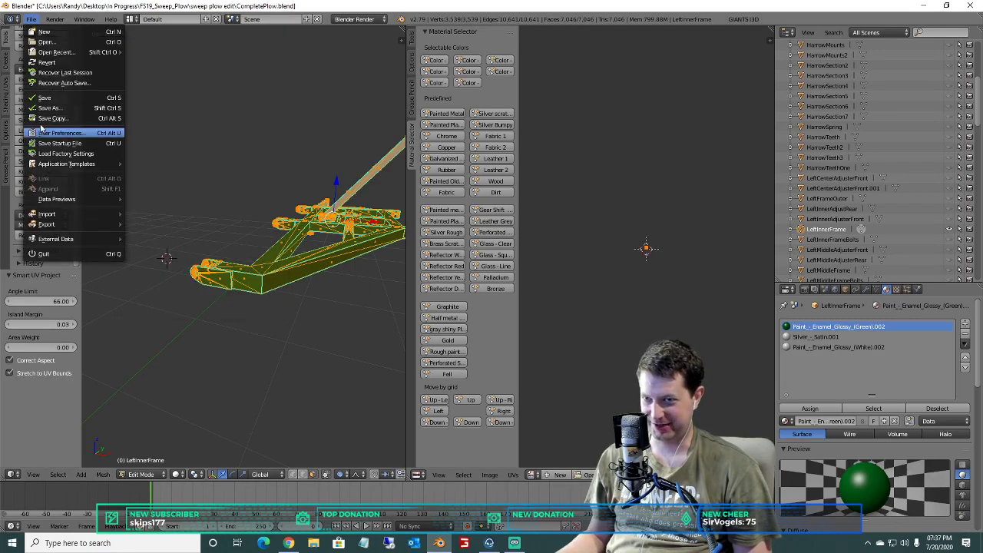
left_click(35, 98)
Inspect the inner frame and its new UV layout, and shift the whole layout one grid tile down.
scroll(677, 234, "up", 8)
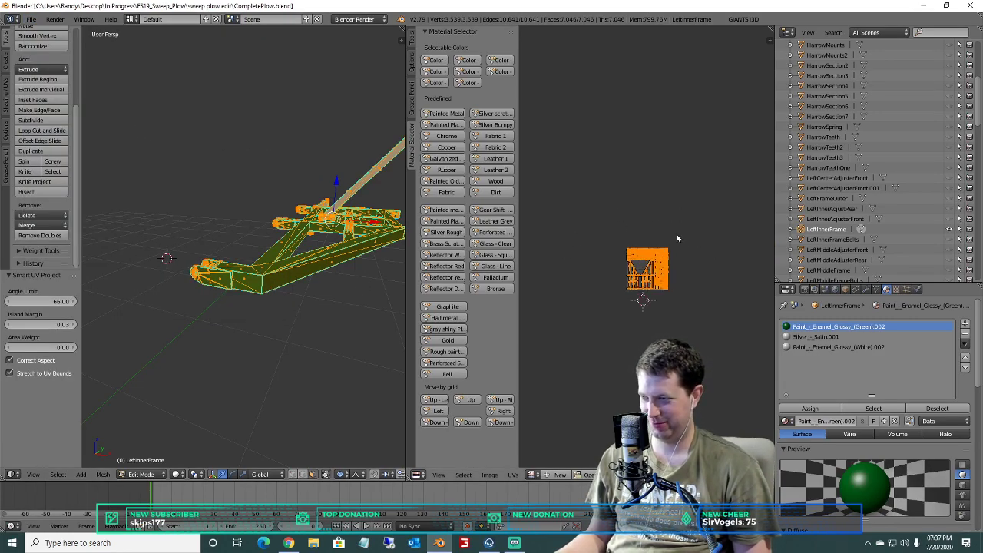
middle_click_drag(636, 353, 618, 237)
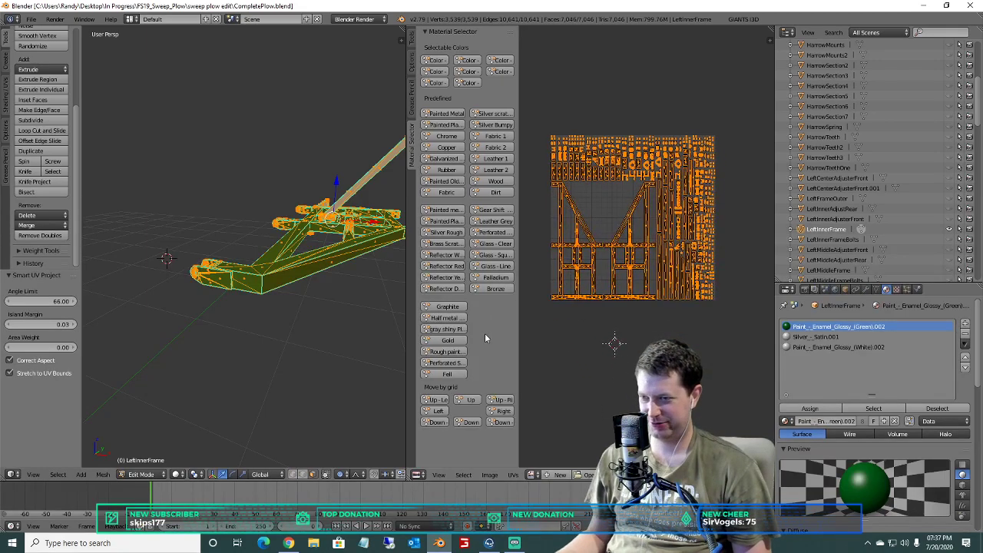
middle_click_drag(335, 198, 280, 247)
scroll(277, 238, "up", 3)
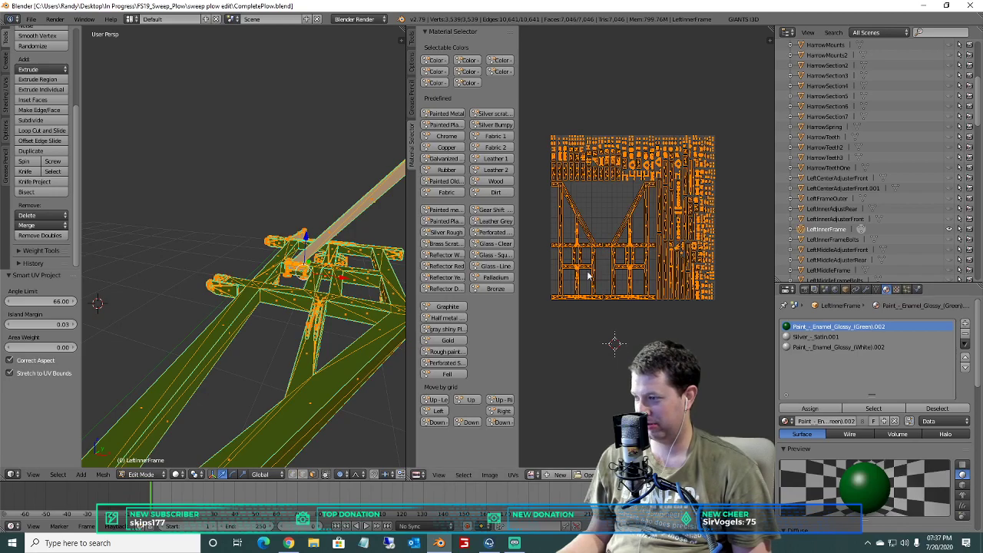
middle_click_drag(344, 258, 321, 257, "shift")
middle_click_drag(87, 303, 252, 262)
scroll(252, 262, "up", 2)
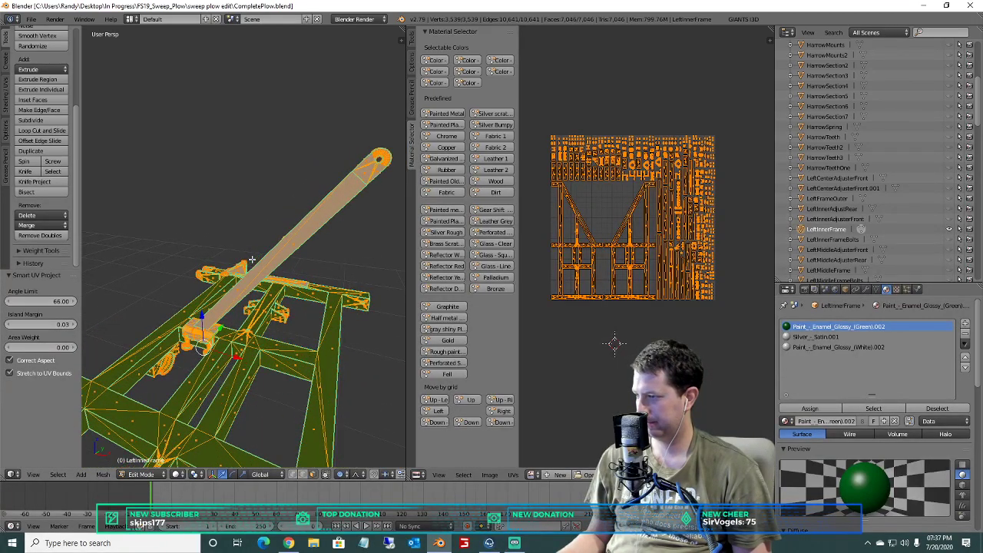
scroll(252, 260, "down", 1)
scroll(243, 263, "up", 1)
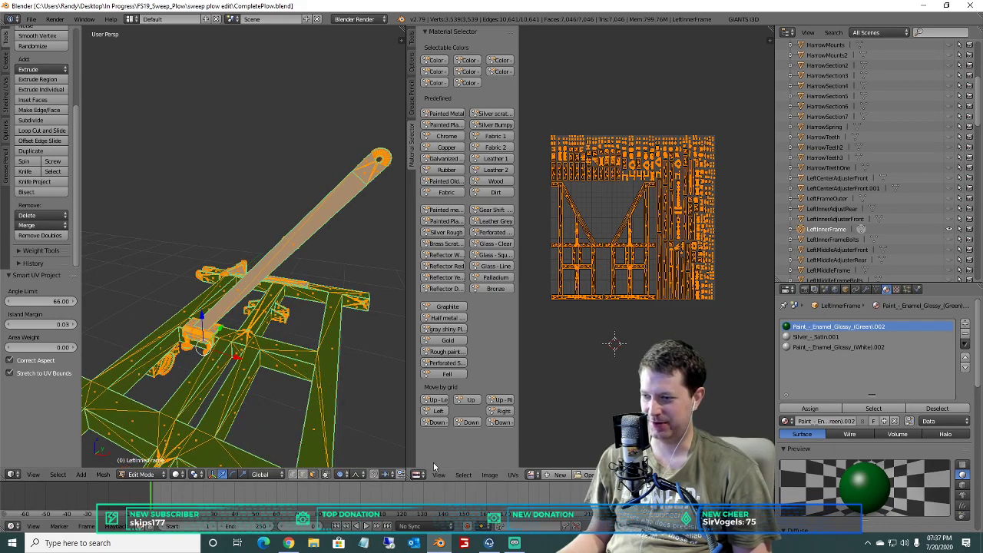
left_click(468, 426)
Select all faces sharing the white diagonal bar's material and shift their UVs one grid tile right.
middle_click_drag(250, 318, 285, 177, "shift")
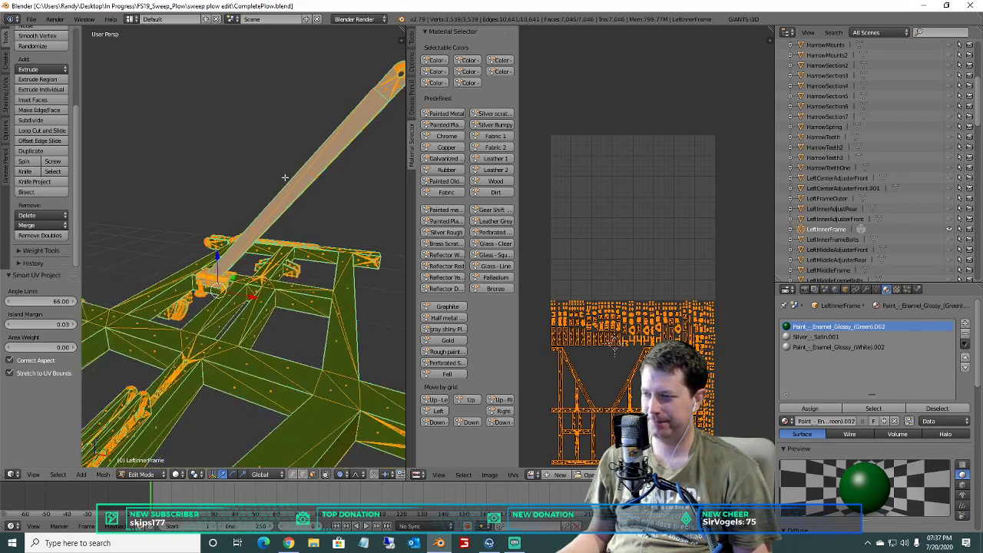
key("a")
key("l")
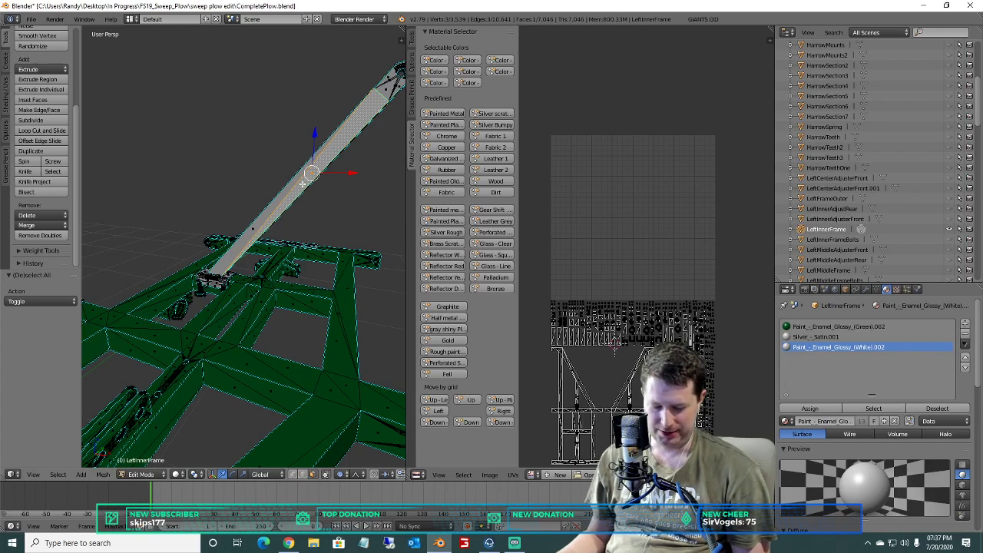
left_click(83, 476)
left_click(102, 476)
left_click(101, 476)
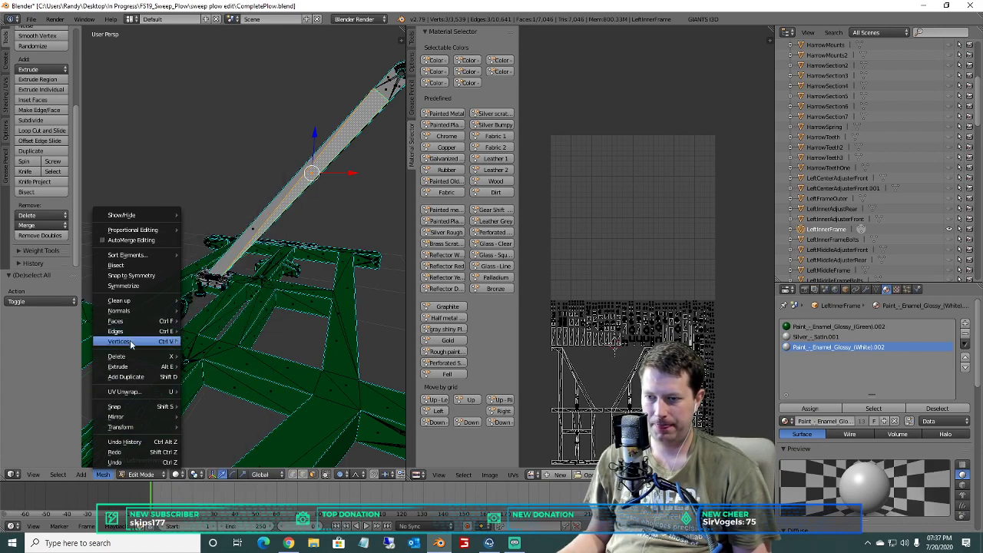
mouse_move(57, 475)
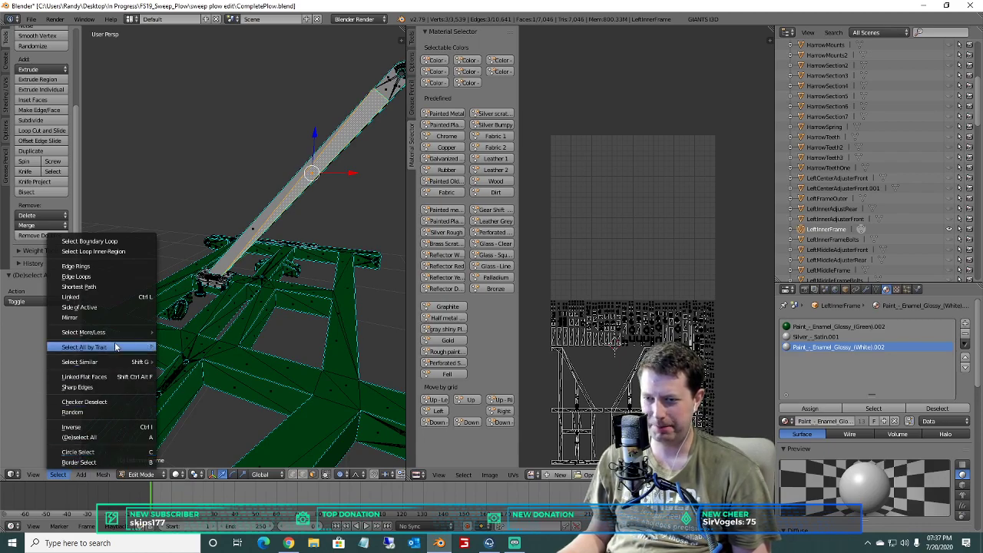
mouse_move(113, 364)
left_click(211, 364)
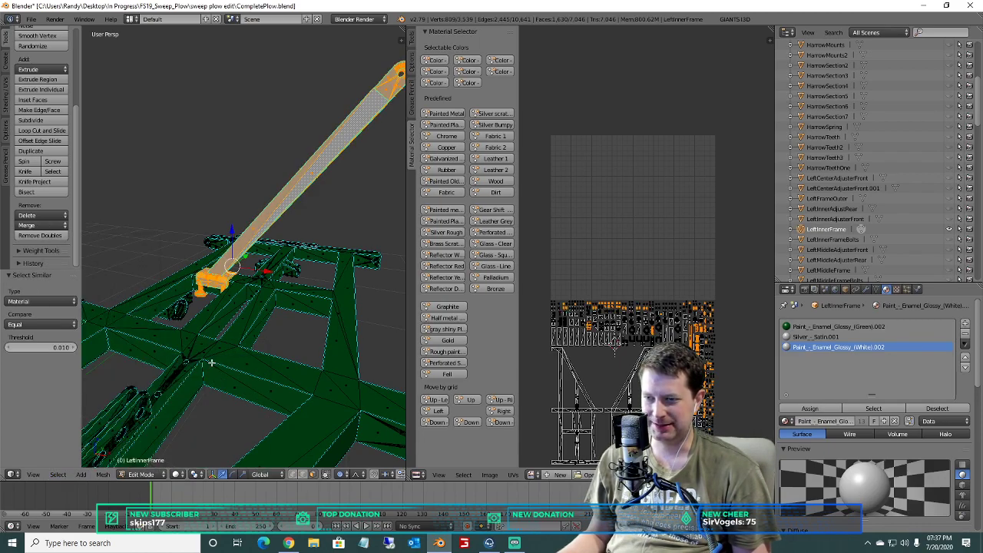
scroll(586, 303, "down", 4)
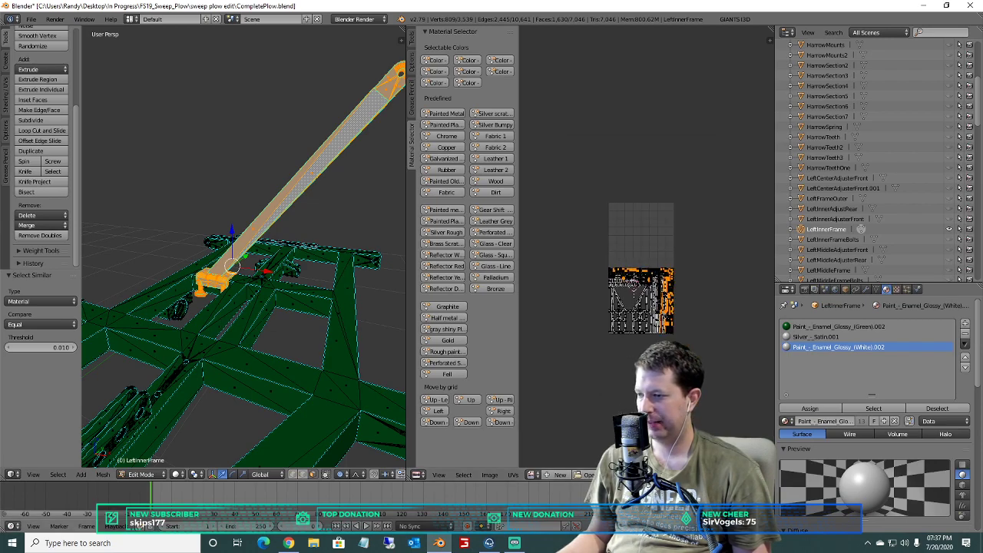
left_click(500, 411)
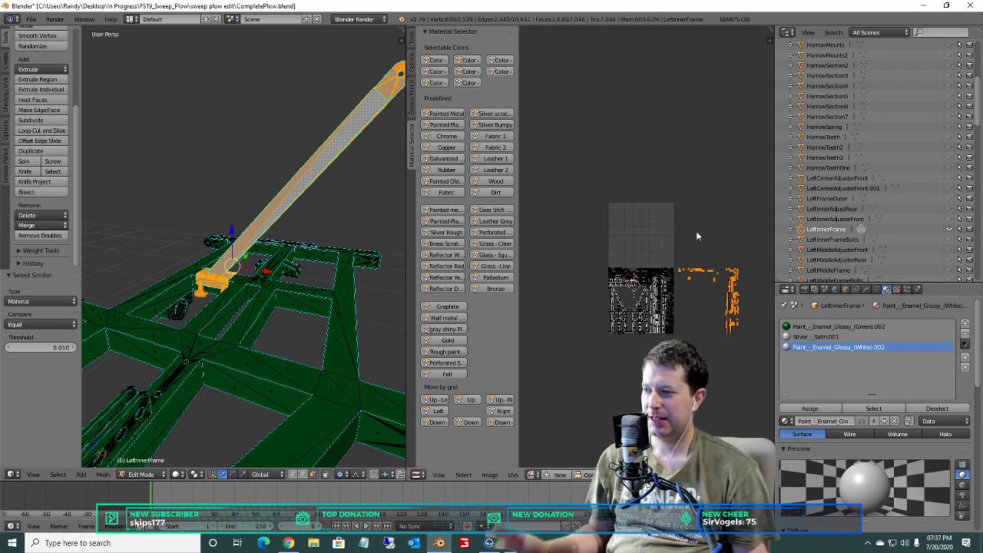
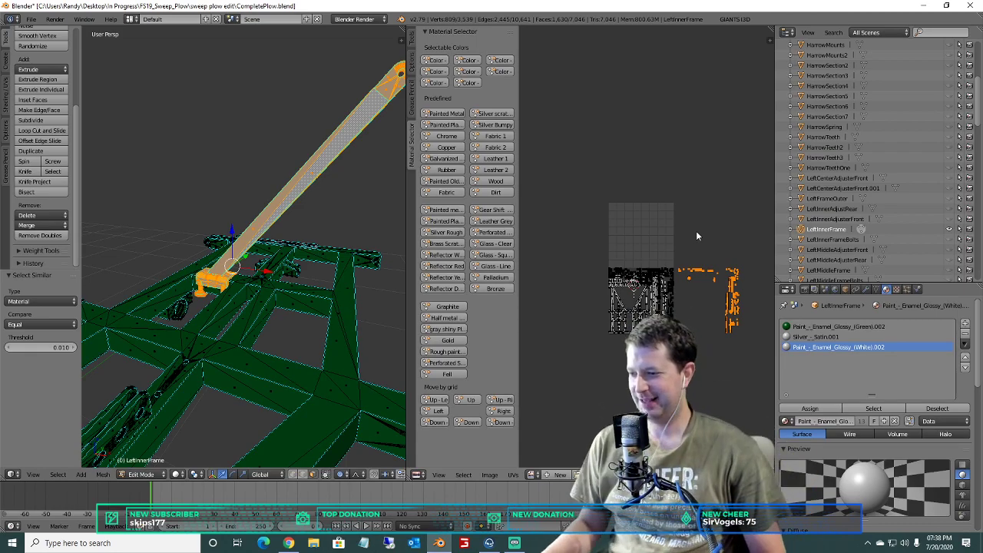
Select all faces sharing the triangular bracket's Silver_-_Satin.001 material and shift their UVs one grid tile right.
scroll(672, 290, "up", 2)
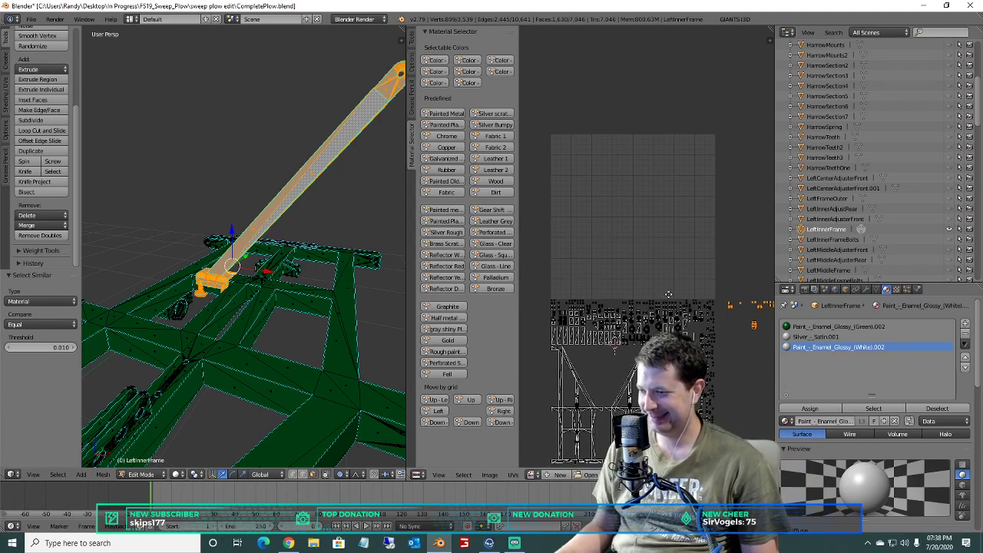
scroll(660, 163, "up", 2)
key("a")
scroll(132, 336, "up", 5)
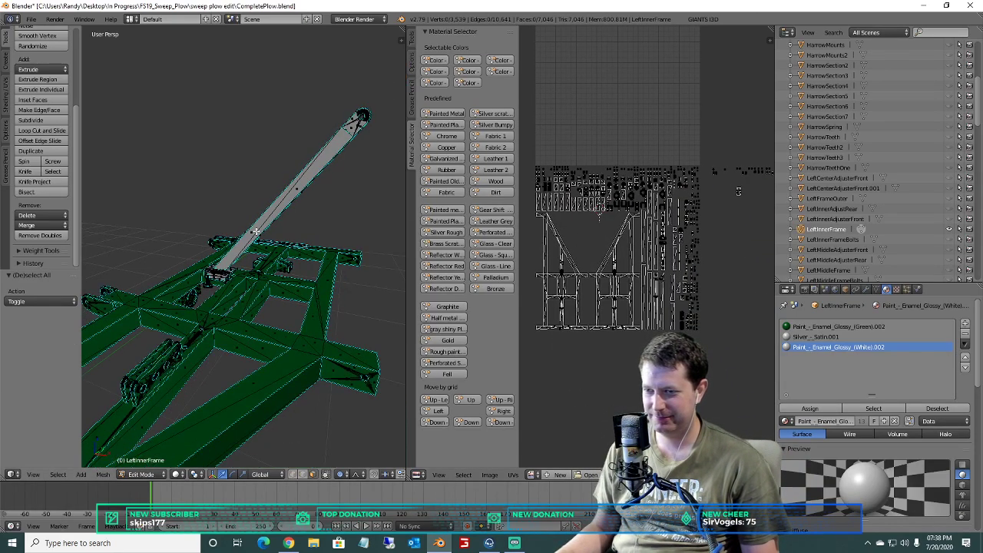
middle_click_drag(133, 336, 174, 238)
scroll(160, 279, "up", 2)
scroll(160, 278, "up", 2)
middle_click_drag(186, 281, 210, 270)
scroll(218, 299, "up", 2)
scroll(226, 337, "down", 5)
right_click(240, 318)
middle_click_drag(240, 317, 241, 296)
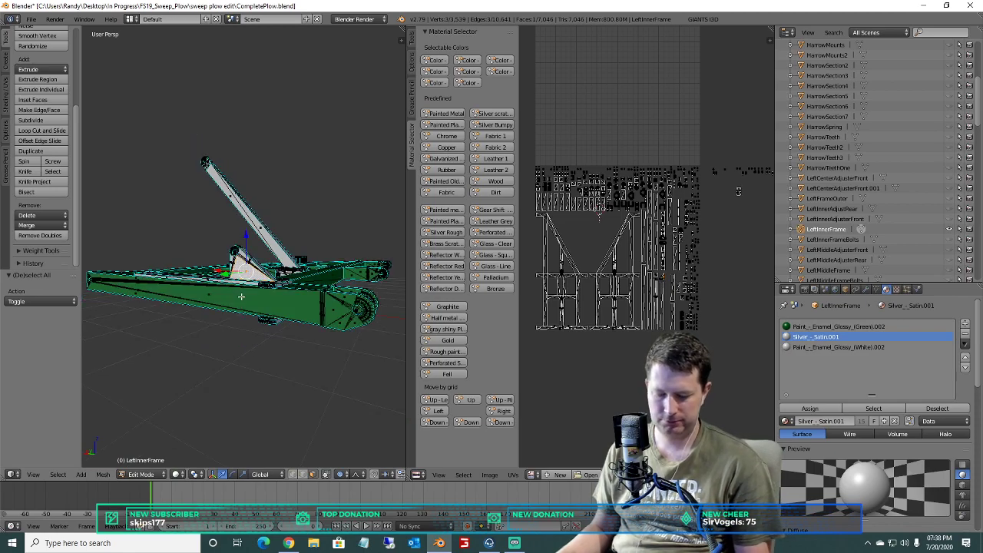
left_click(57, 475)
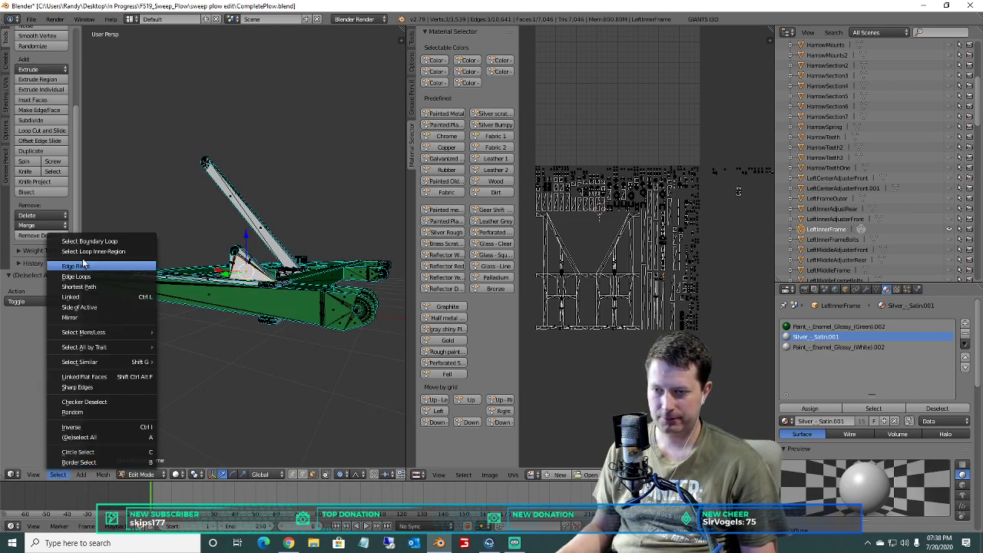
mouse_move(94, 352)
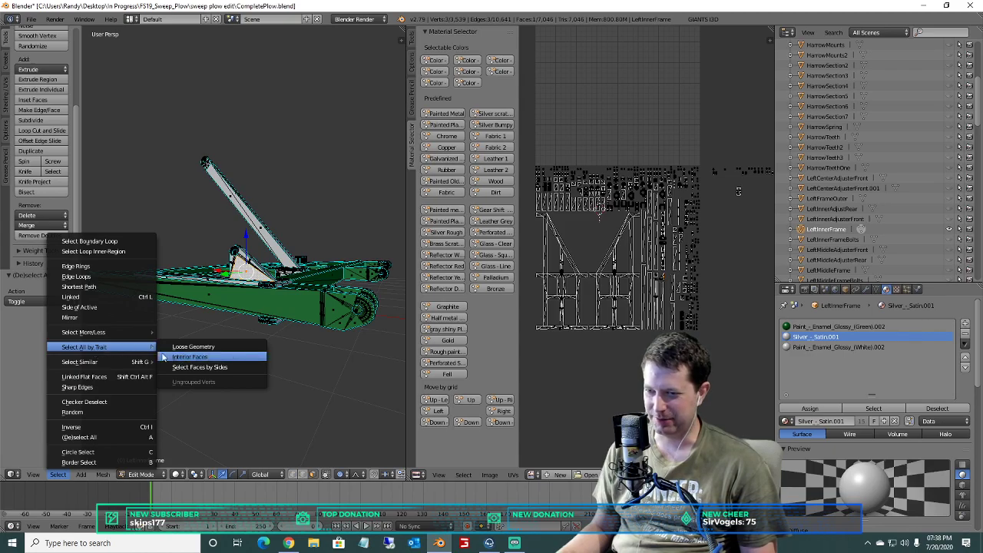
left_click(184, 362)
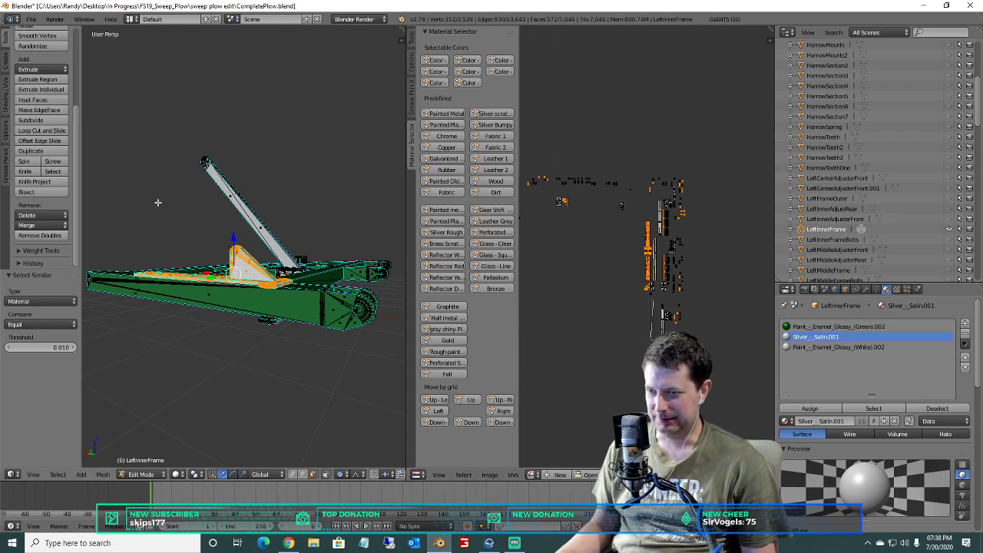
scroll(182, 217, "up", 4)
scroll(185, 220, "down", 2)
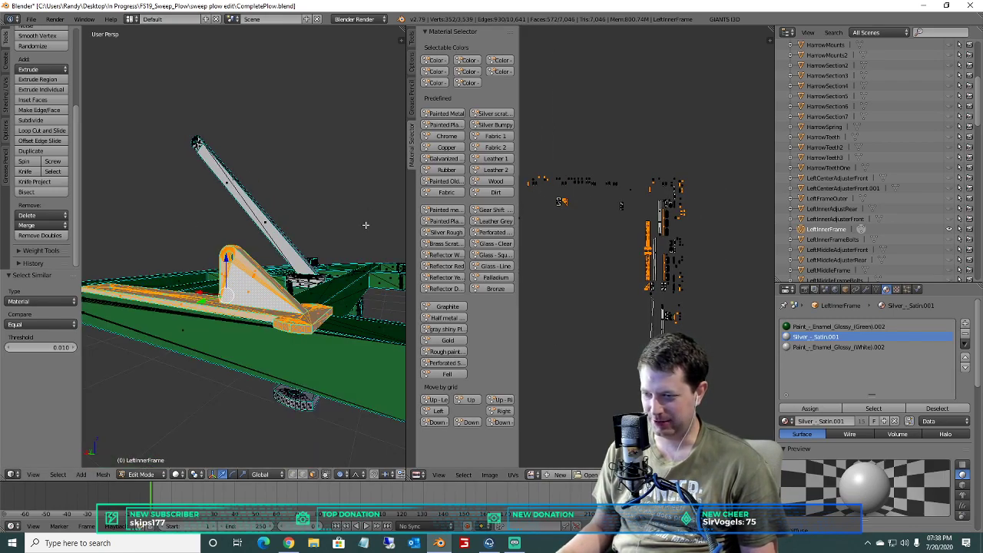
Select the white plate under the frame with all faces sharing its material to check their UV placement.
middle_click_drag(305, 320, 277, 272)
scroll(278, 283, "up", 2)
scroll(279, 285, "down", 1)
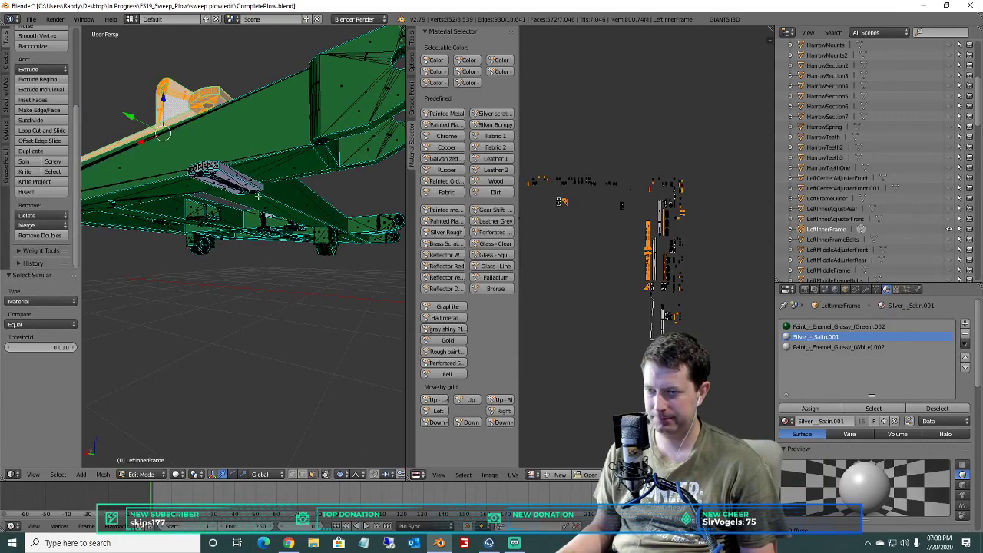
key("a")
right_click(227, 175)
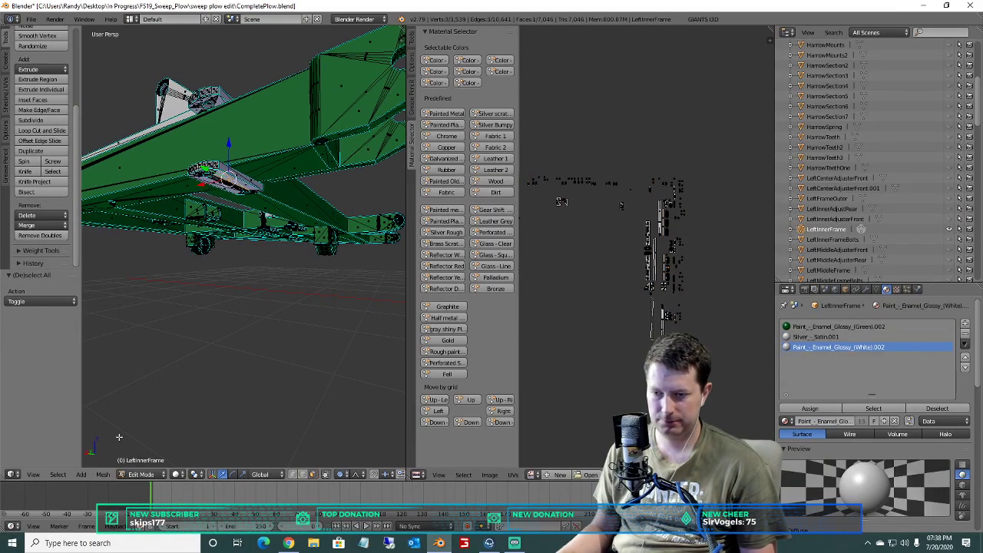
left_click(58, 475)
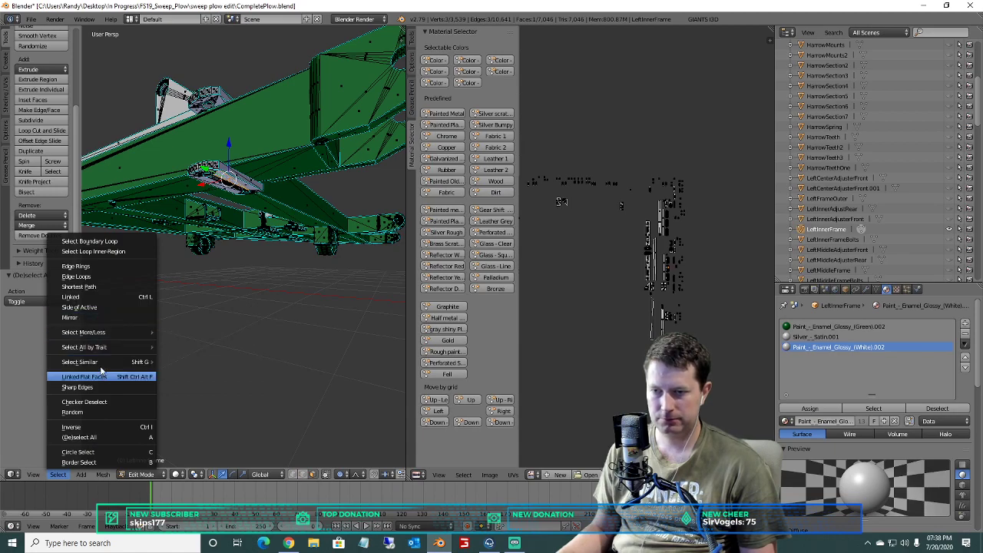
mouse_move(102, 365)
left_click(182, 361)
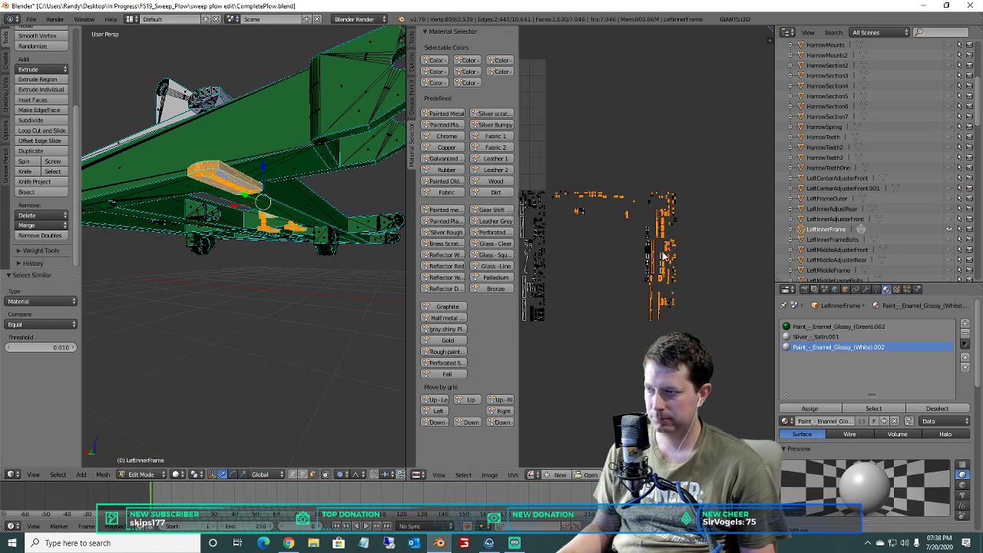
key("KP_Decimal")
mouse_move(252, 200)
middle_mouse_down()
mouse_move(365, 232)
mouse_move(87, 234)
mouse_move(338, 241)
mouse_move(256, 208)
middle_mouse_up()
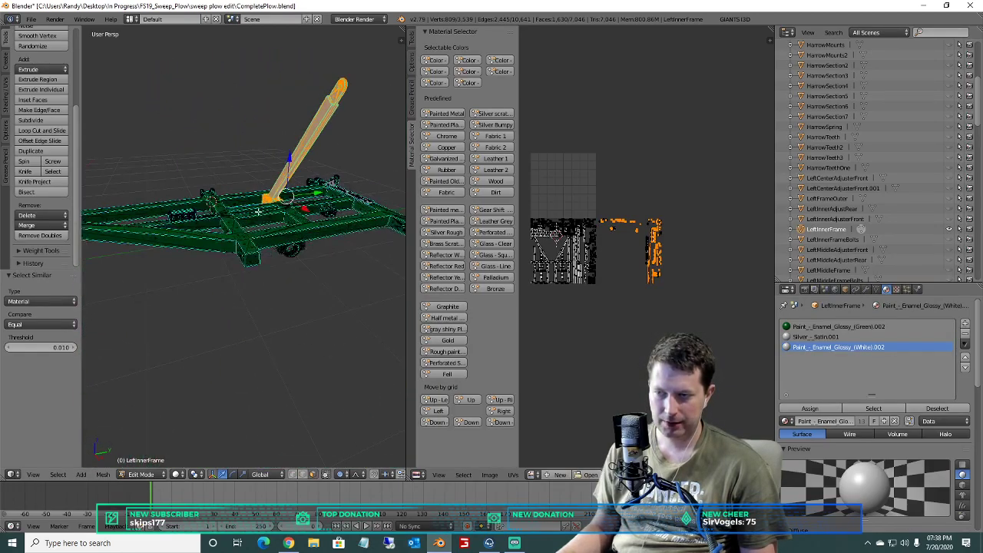
Examine the green frame's beam ends and side faces, including the small circular geometry, for unnecessary edges.
scroll(256, 207, "up", 5)
scroll(255, 207, "down", 2)
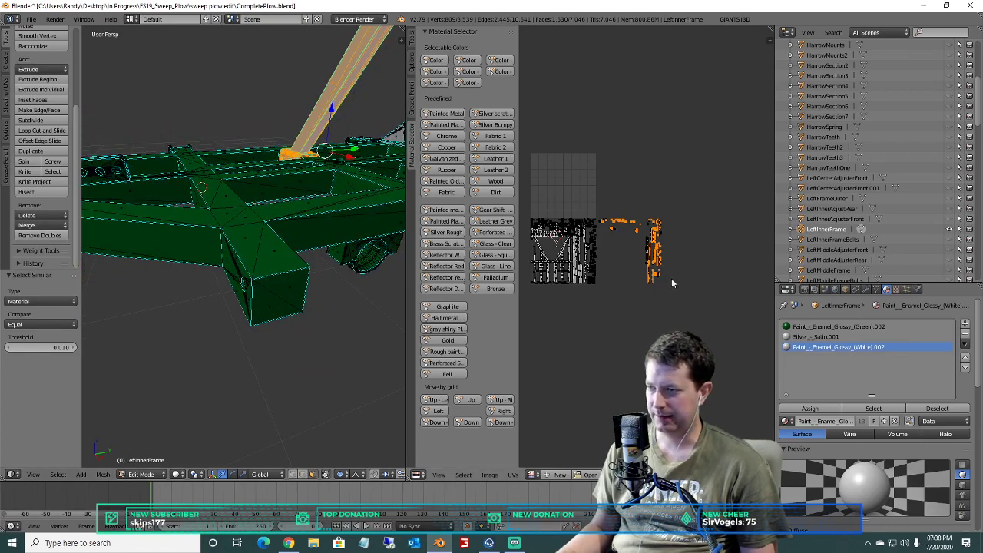
middle_click_drag(319, 216, 319, 174)
scroll(321, 174, "up", 3)
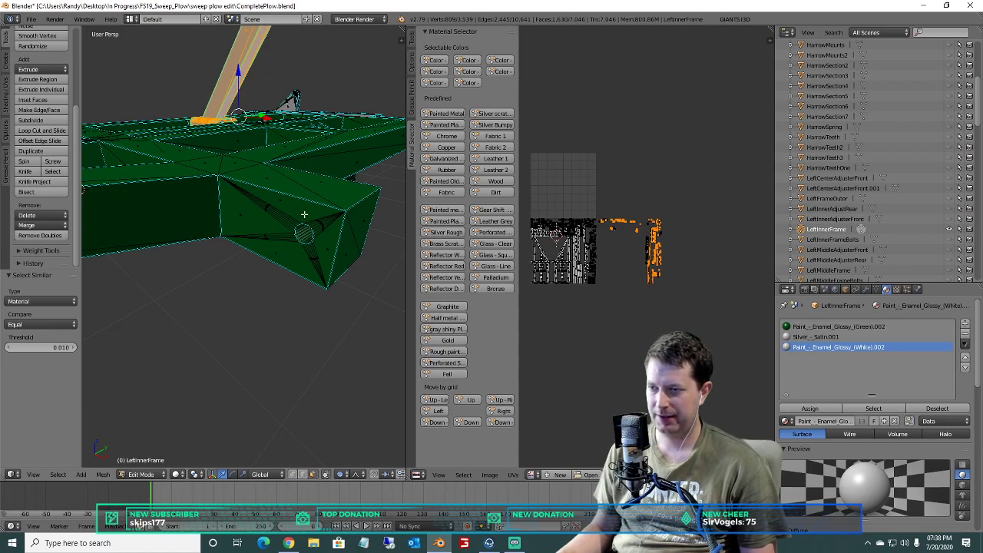
scroll(285, 303, "up", 2)
key("a")
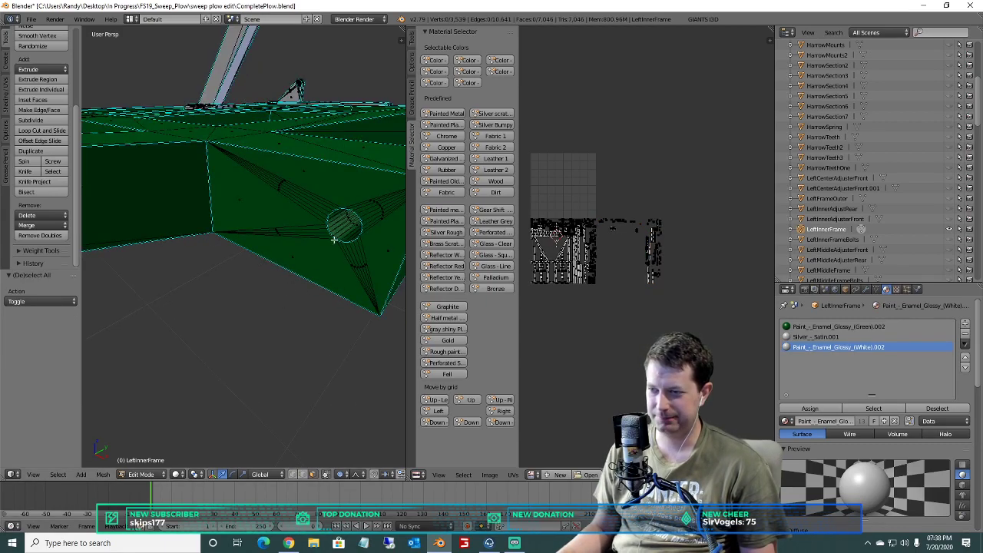
right_click(331, 243)
scroll(340, 244, "up", 2)
middle_click_drag(341, 244, 164, 224)
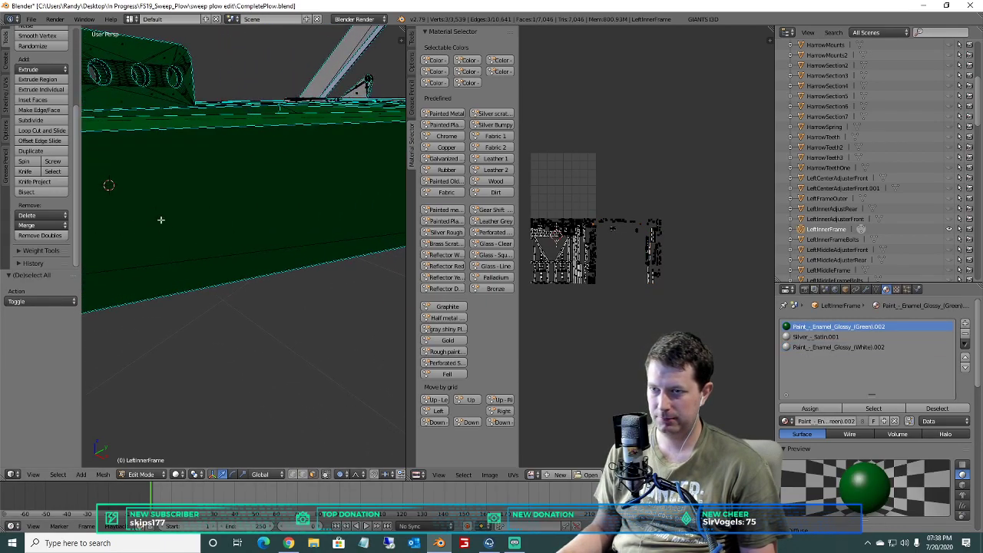
middle_click_drag(137, 158, 227, 235)
scroll(212, 229, "down", 2)
middle_click_drag(156, 277, 226, 250)
scroll(211, 268, "down", 2)
scroll(204, 275, "down", 2)
scroll(231, 225, "up", 2)
scroll(213, 226, "up", 3)
scroll(250, 341, "down", 5)
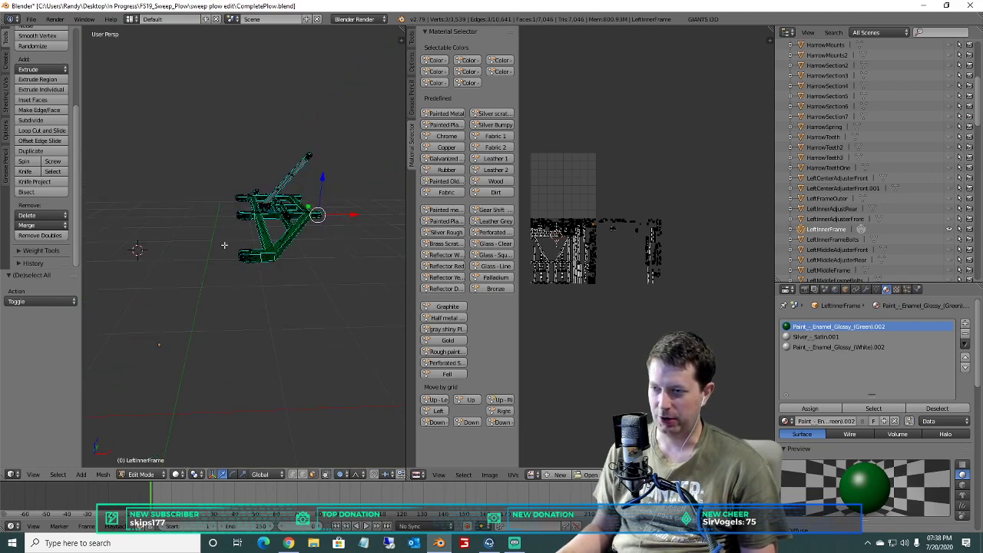
Simplify the entire LeftInnerFrame mesh with Limited Dissolve at a max angle of 5°.
key("a")
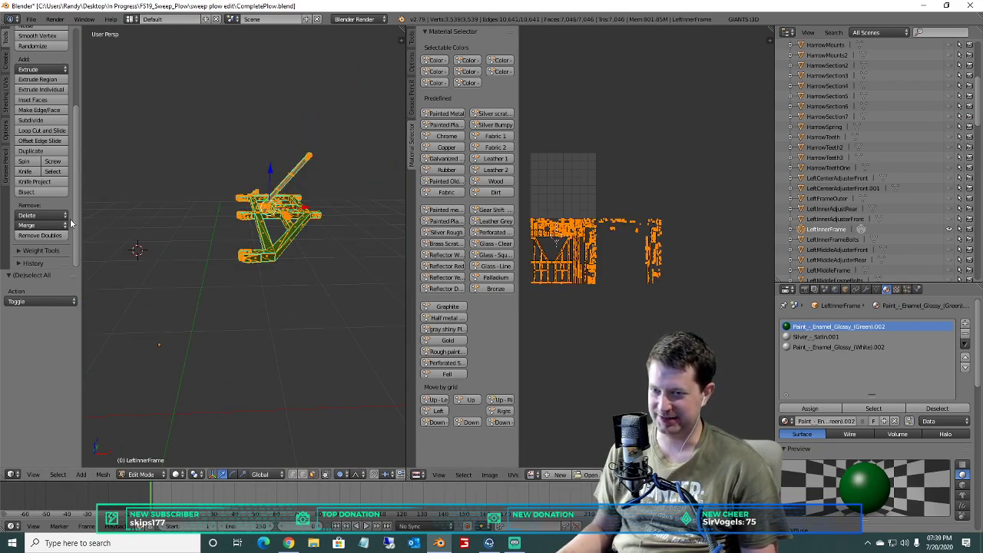
left_click(59, 216)
left_click(62, 323)
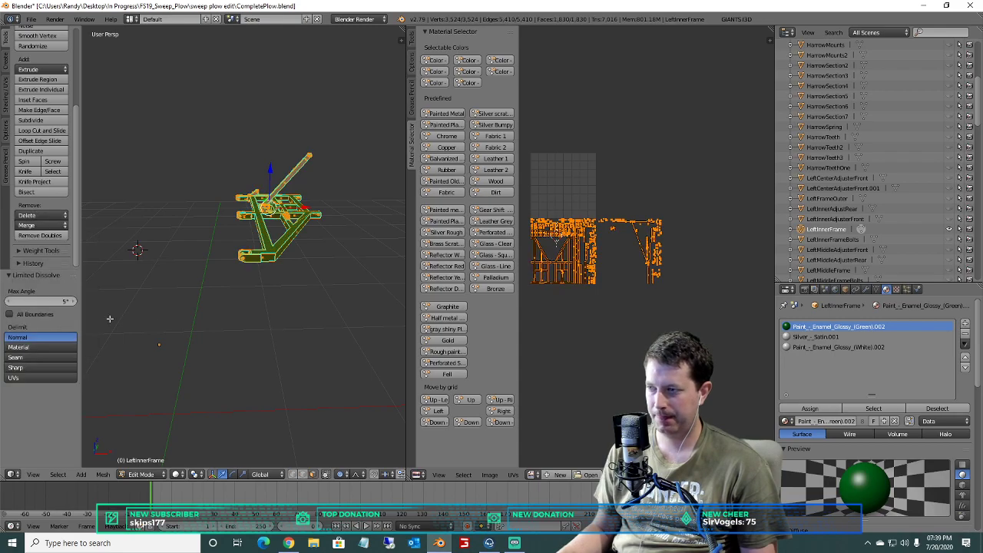
scroll(641, 206, "down", 1)
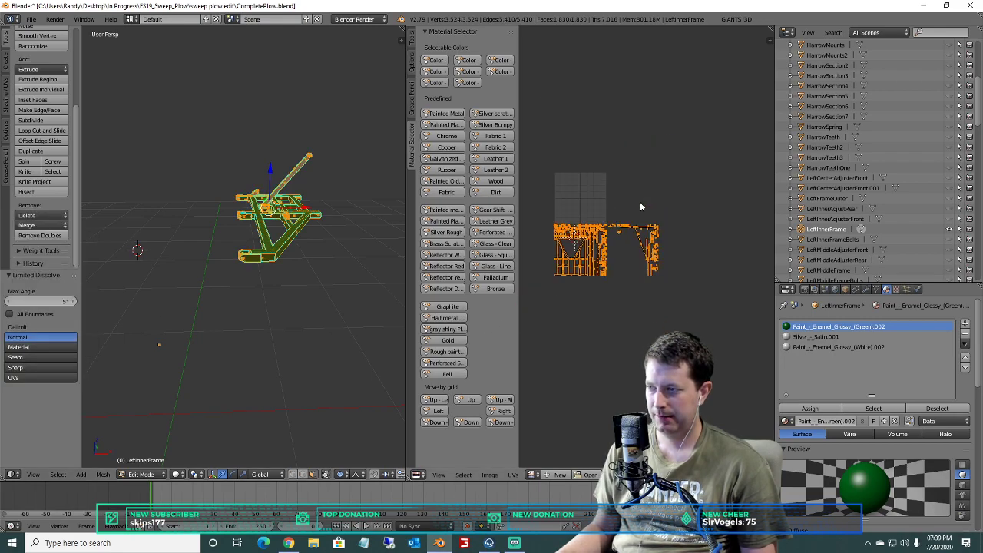
scroll(639, 202, "up", 4)
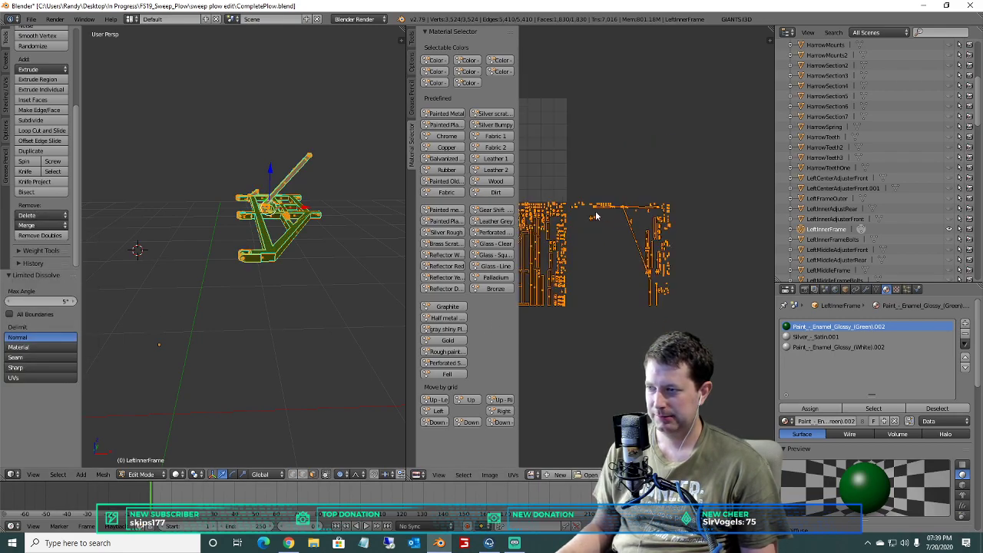
scroll(583, 207, "down", 1)
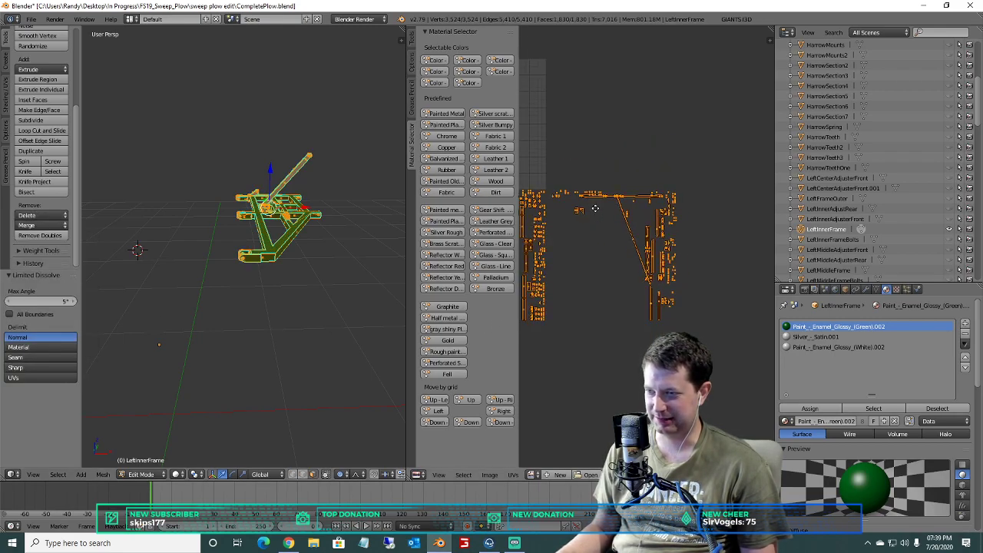
scroll(663, 194, "down", 2)
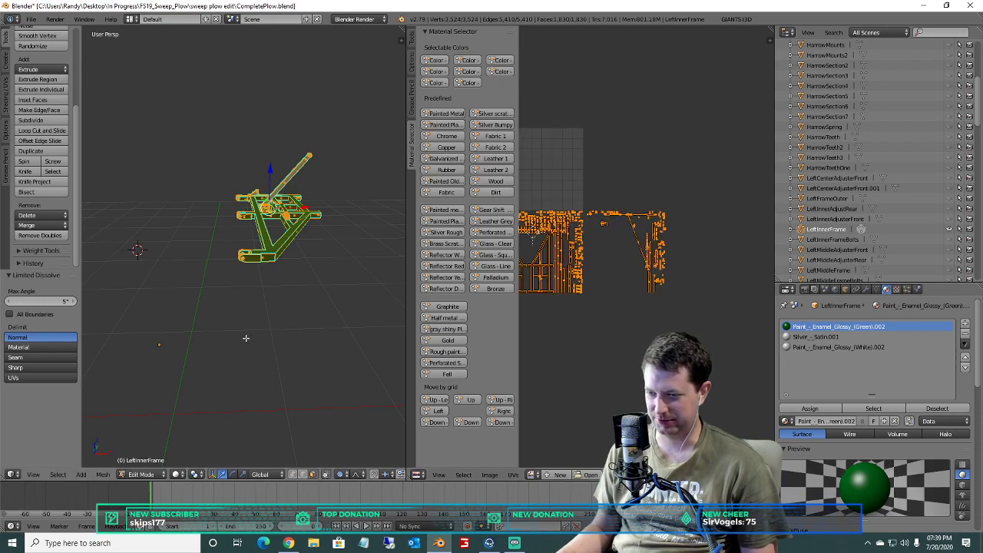
Unwrap the simplified mesh with Smart UV Project using angle limit 66 and island margin 0.03, and shift the layout one grid tile down.
key("u")
left_click(123, 358)
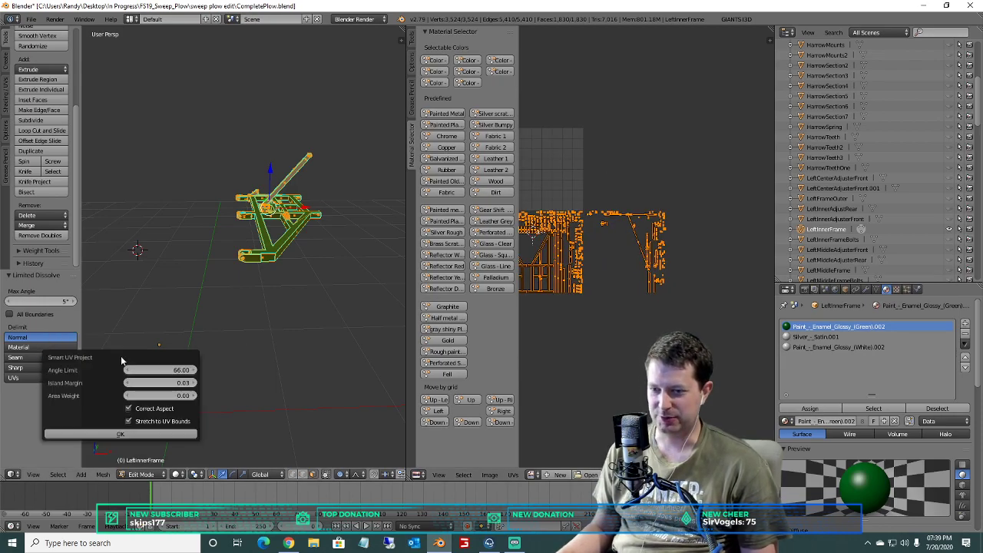
left_click(129, 437)
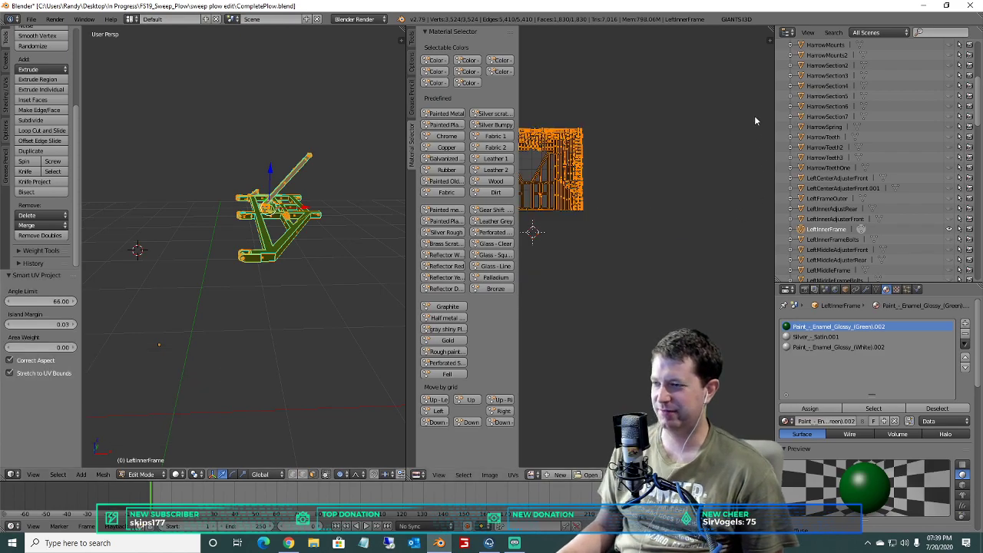
scroll(663, 203, "up", 5)
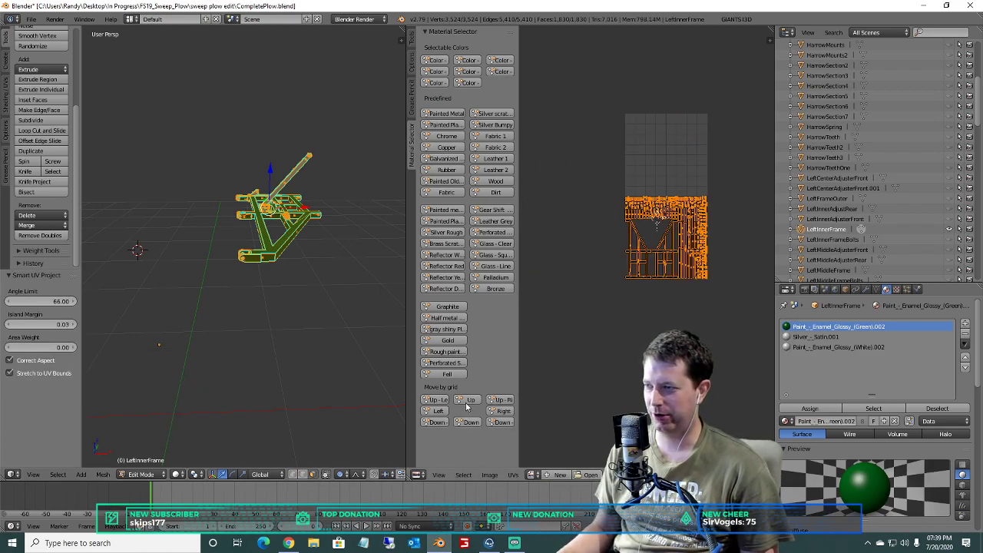
scroll(281, 211, "up", 6)
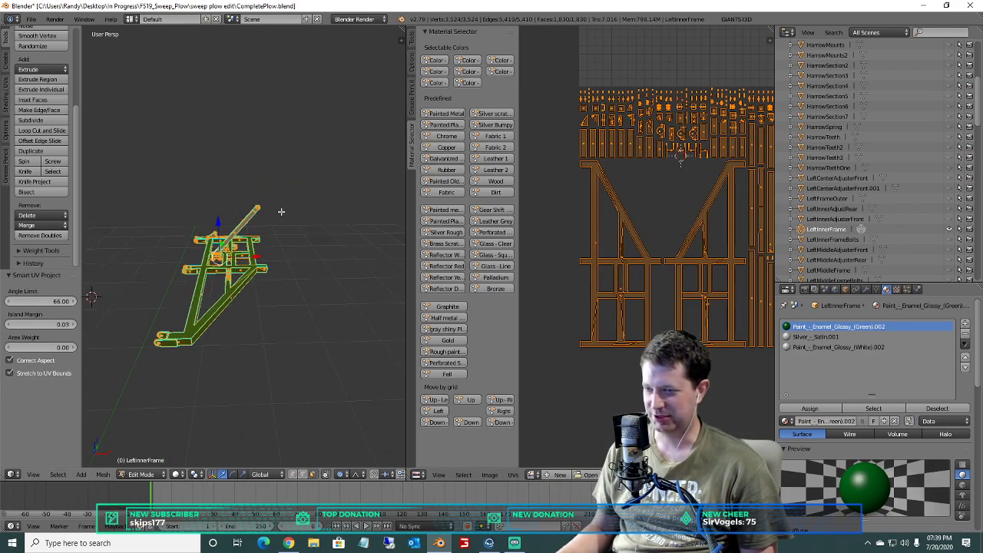
Select the long silver boom's face and extend the selection to all faces sharing its material.
middle_click_drag(207, 206, 188, 238)
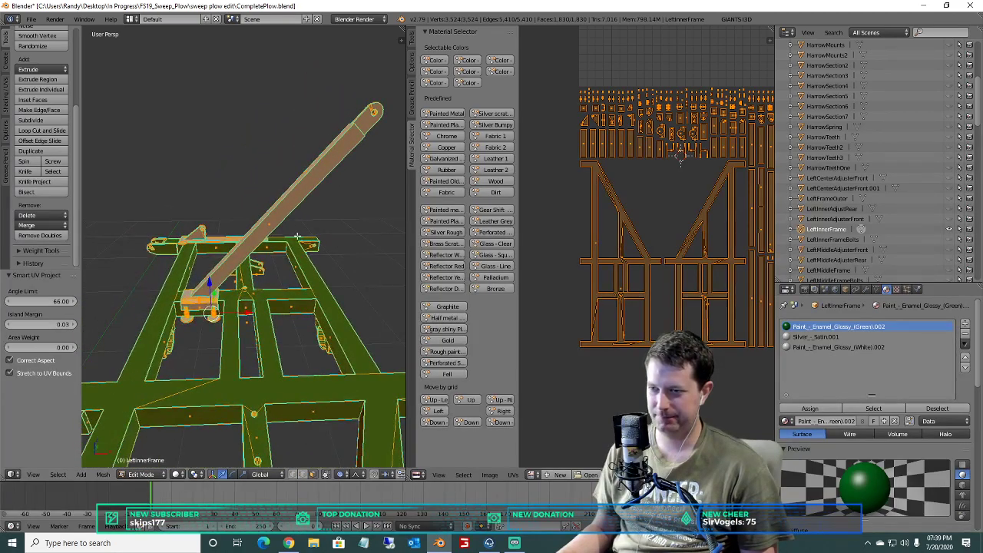
key("a")
right_click(198, 232)
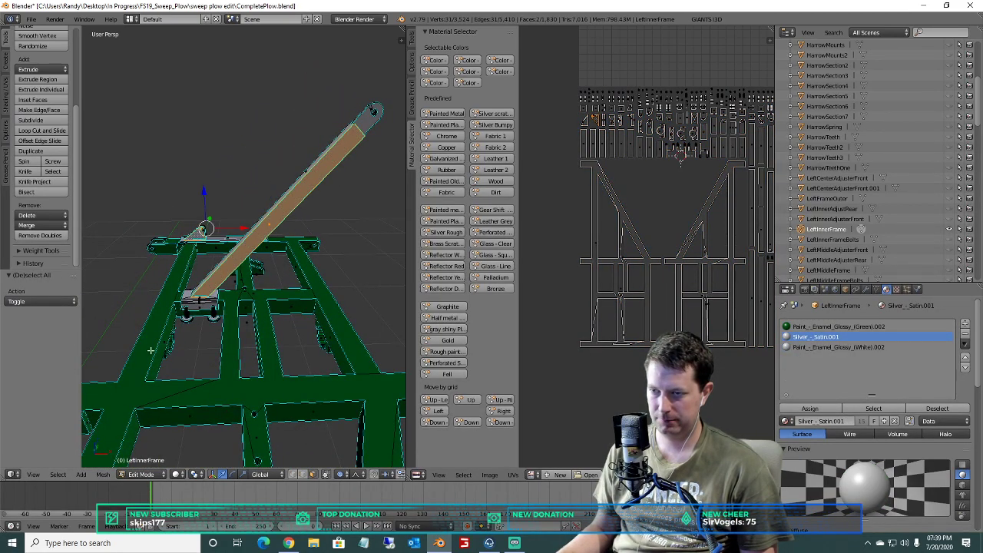
left_click(57, 475)
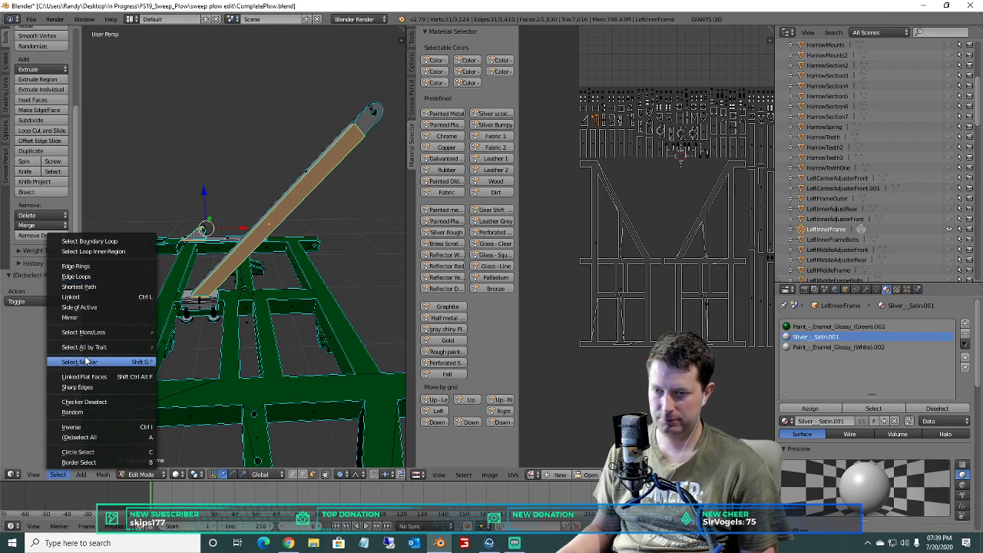
mouse_move(89, 363)
left_click(182, 363)
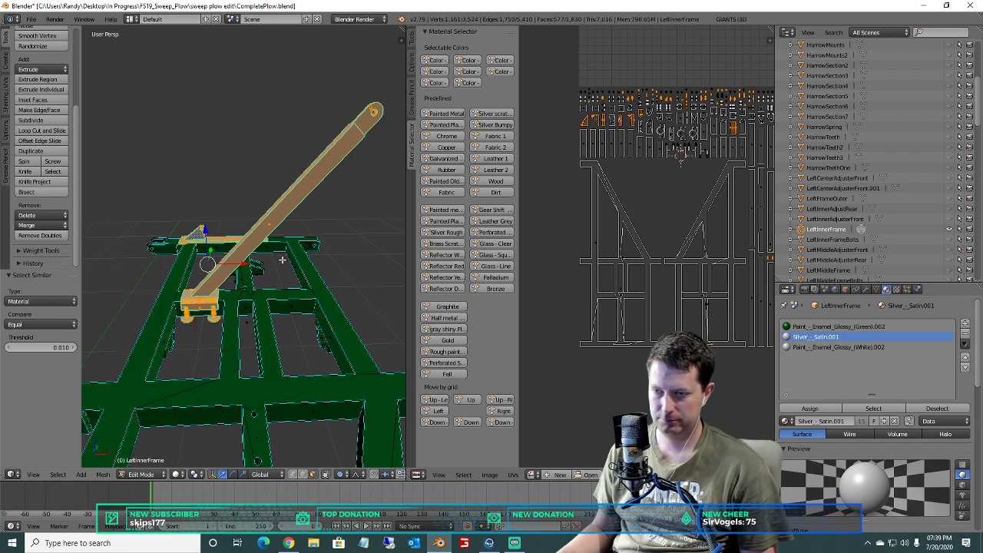
Shift the UVs of the selected silver faces one grid tile to the right.
scroll(282, 260, "down", 1)
scroll(631, 238, "down", 5)
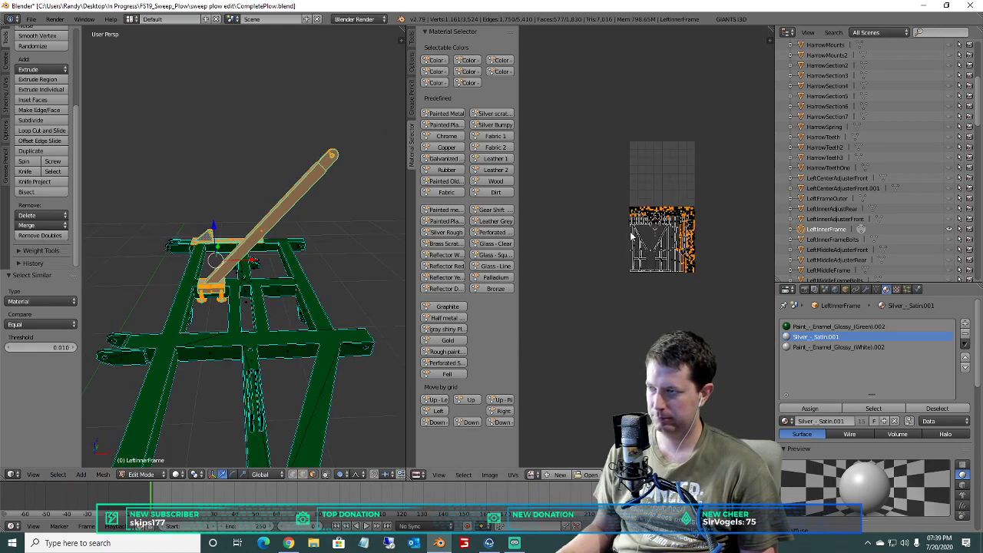
left_click(501, 411)
scroll(153, 239, "up", 6)
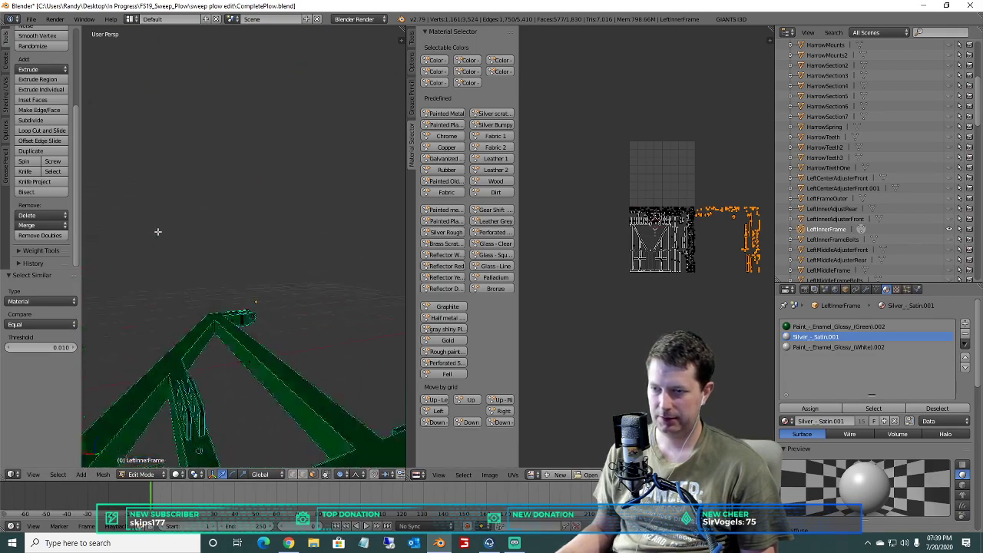
scroll(153, 238, "up", 2)
scroll(154, 239, "down", 10)
middle_click_drag(223, 261, 239, 311)
scroll(221, 298, "up", 4)
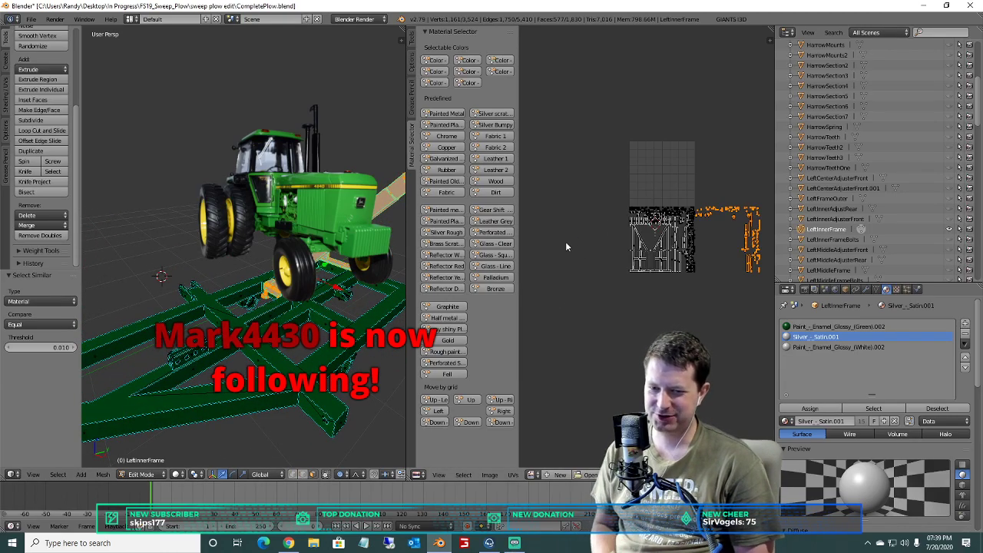
key("h")
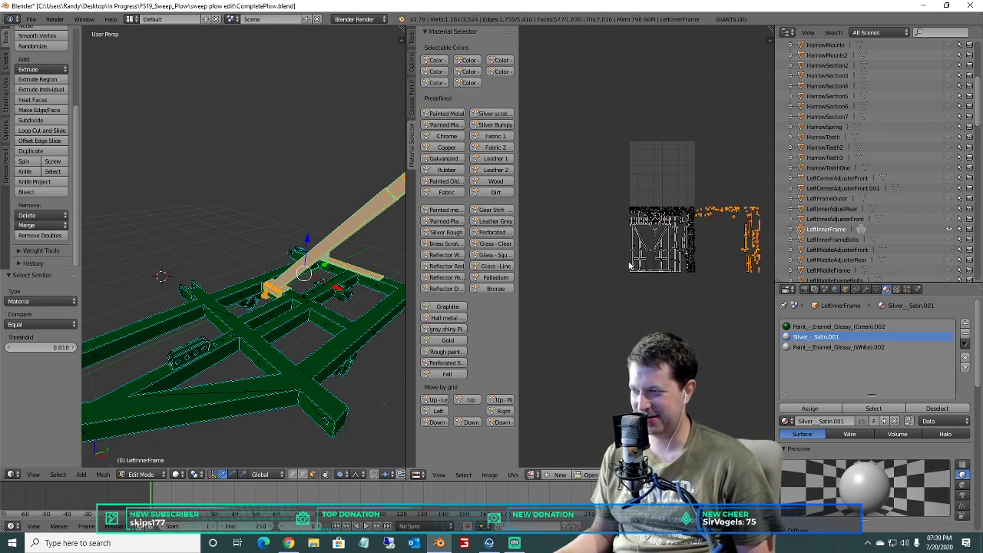
scroll(628, 265, "down", 1)
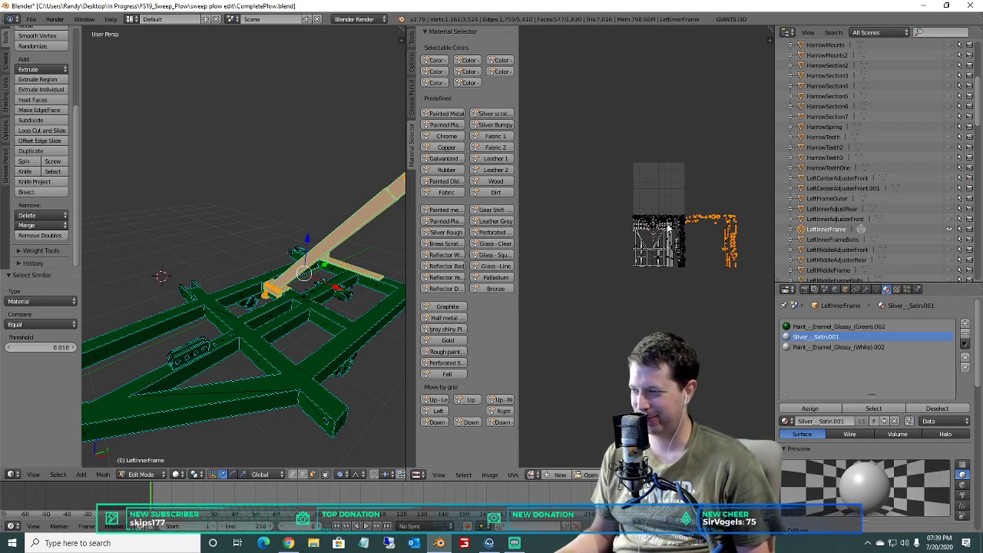
Clear the selection and select inner wall faces of the holes in the green beam end and the rounded green lug.
key("a")
scroll(754, 245, "up", 4)
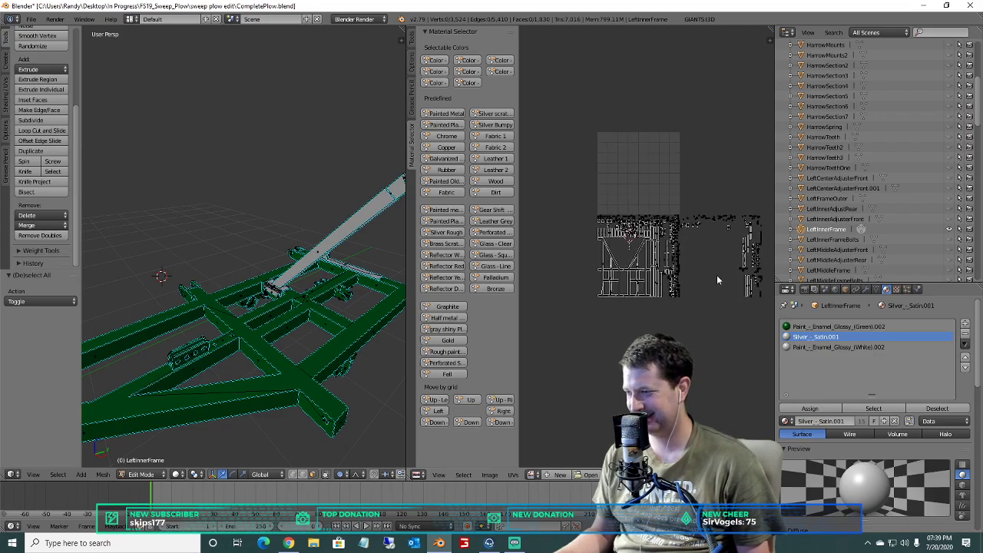
scroll(323, 347, "up", 8)
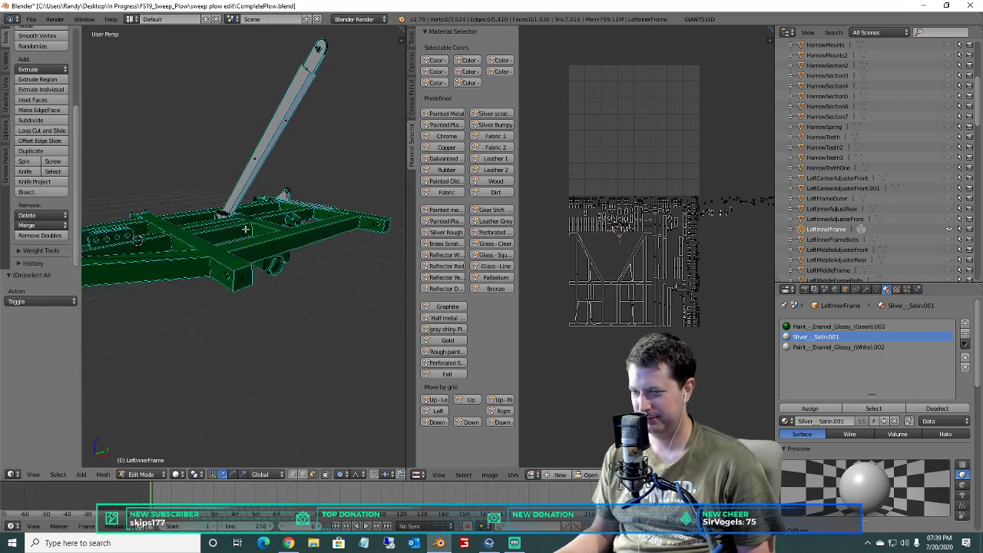
scroll(231, 254, "up", 6)
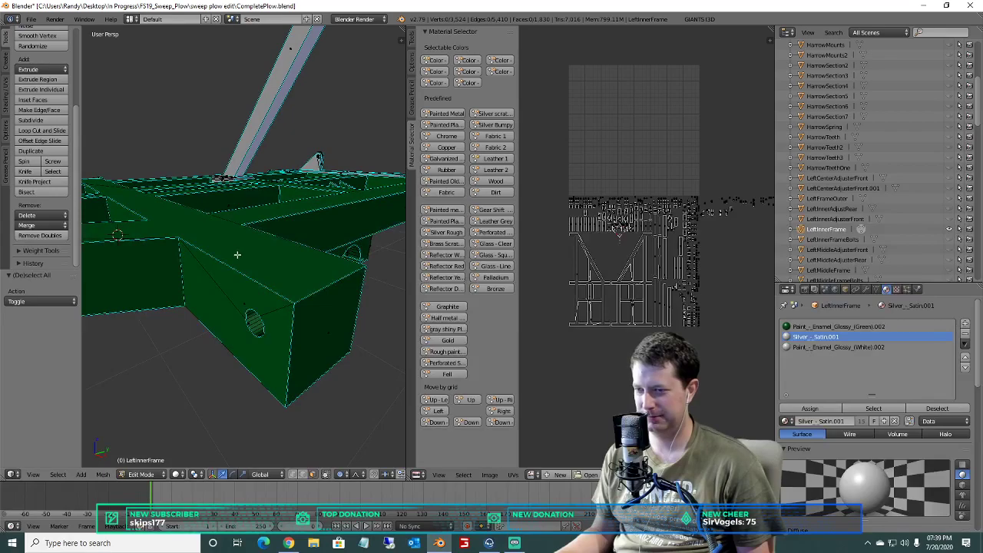
right_click(347, 274)
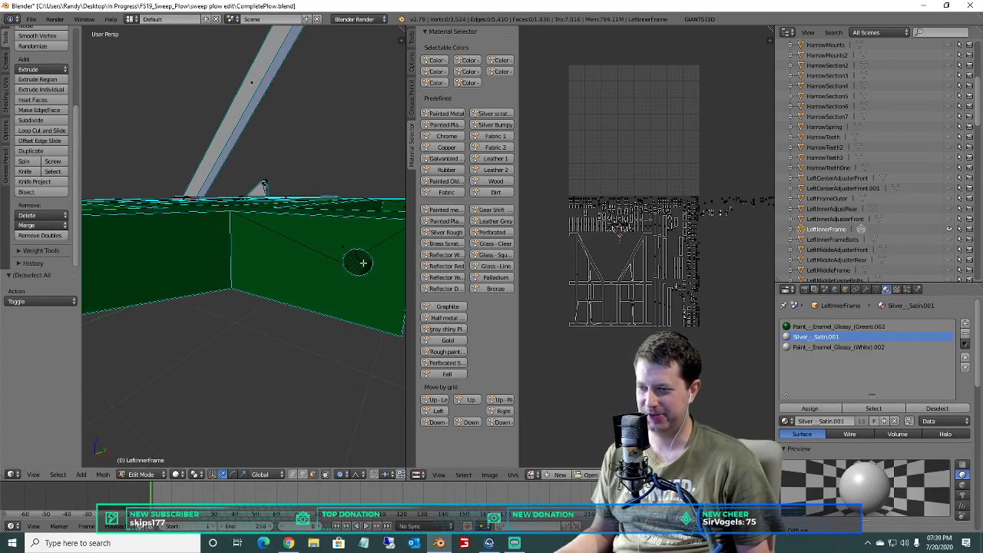
middle_click_drag(291, 296, 202, 332)
scroll(149, 313, "up", 3)
scroll(155, 312, "down", 3)
right_click(345, 355, "shift")
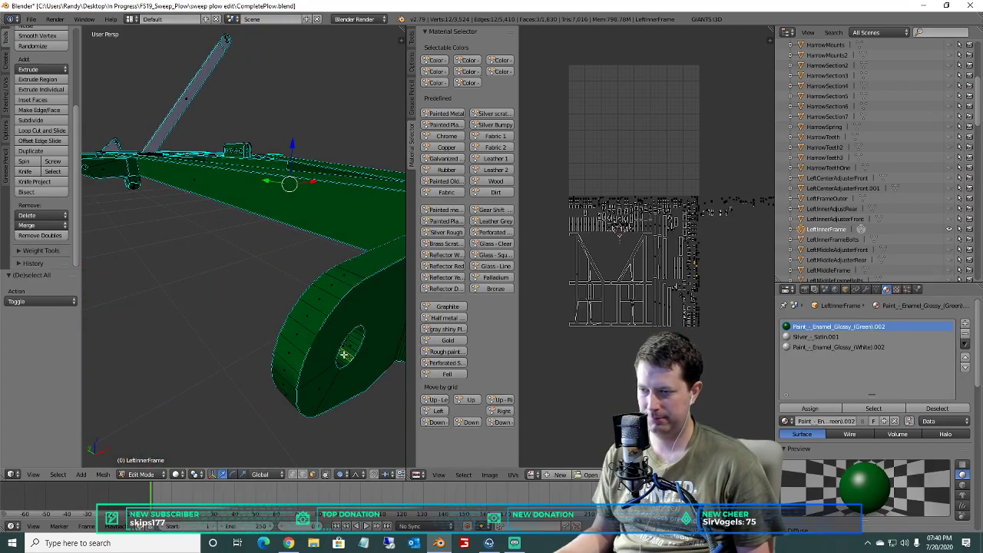
Add an inner wall face of the matching hole in the neighbouring rounded green lug to the selection.
scroll(192, 291, "down", 5)
middle_click_drag(193, 292, 265, 286)
scroll(319, 362, "up", 3)
scroll(277, 307, "up", 1)
middle_click_drag(292, 375, 171, 204)
scroll(299, 351, "up", 2)
middle_click_drag(353, 392, 96, 173, "shift")
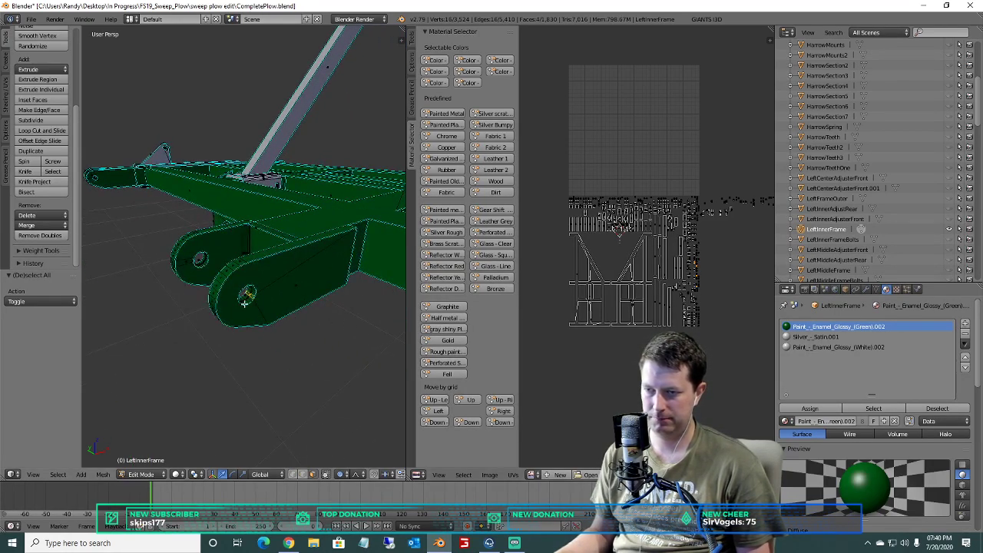
Add inner wall faces of the holes in the remaining pairs of rounded green lugs to the selection.
middle_click_drag(195, 282, 278, 318)
scroll(163, 311, "down", 4)
middle_click_drag(162, 322, 270, 303)
middle_click_drag(207, 338, 204, 300, "shift")
scroll(246, 341, "down", 3)
right_click(177, 228, "shift")
scroll(173, 261, "down", 4)
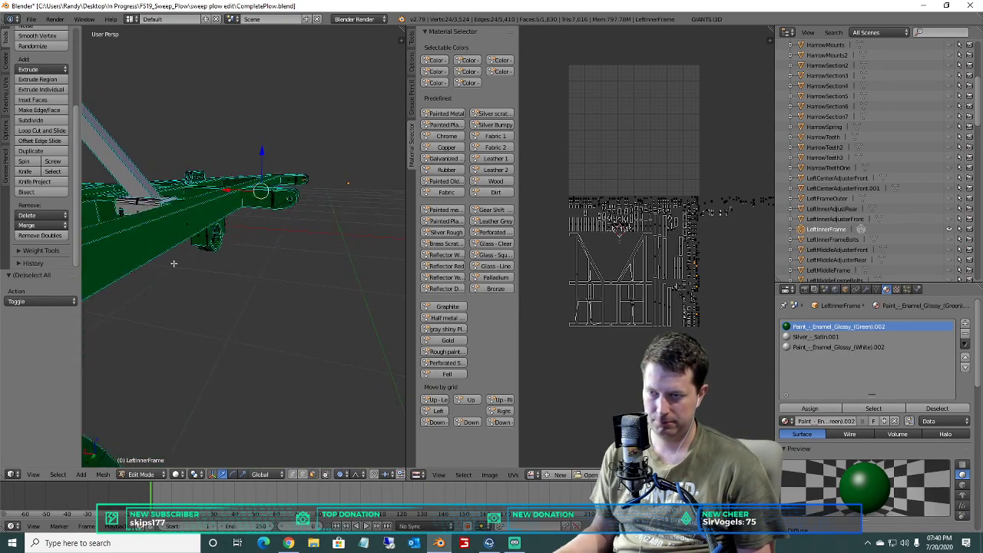
middle_click_drag(171, 260, 159, 319)
right_click(194, 263, "shift")
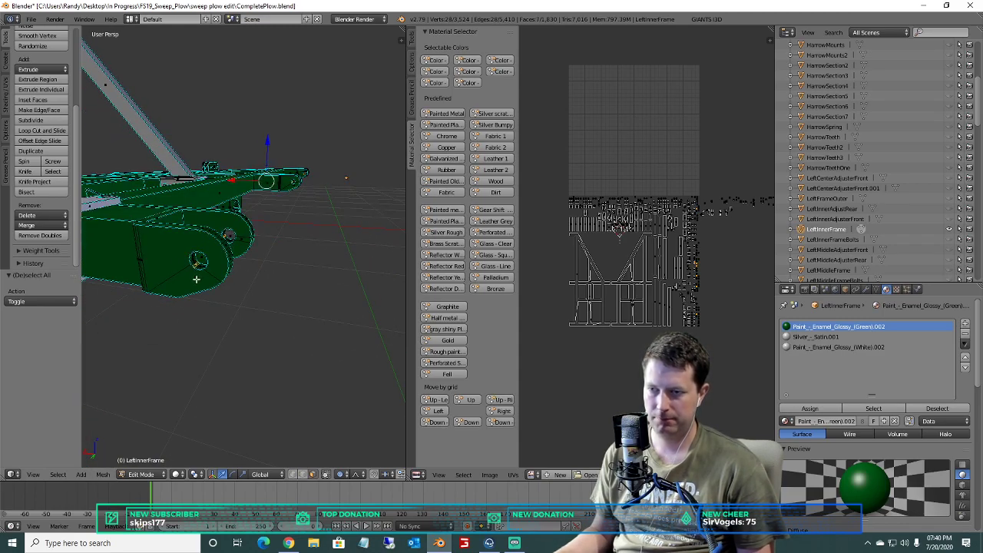
Extend the selected hole faces to their complete hole walls with Select Linked delimited by sharp edges.
key("ctrl+l")
middle_click_drag(182, 285, 198, 300)
scroll(203, 284, "up", 3)
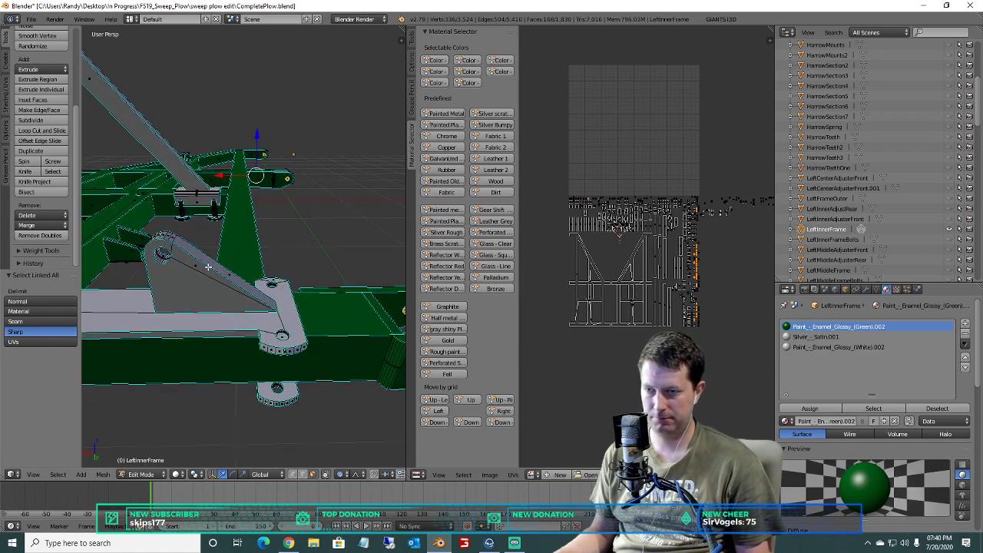
Add inner hole faces of the silver gusset, the white tab under the beam and the silver plate to the selection.
right_click(161, 256, "shift")
middle_click_drag(281, 383, 273, 318)
middle_click_drag(275, 266, 239, 309)
scroll(273, 298, "up", 1)
scroll(272, 298, "down", 1)
scroll(239, 324, "up", 2)
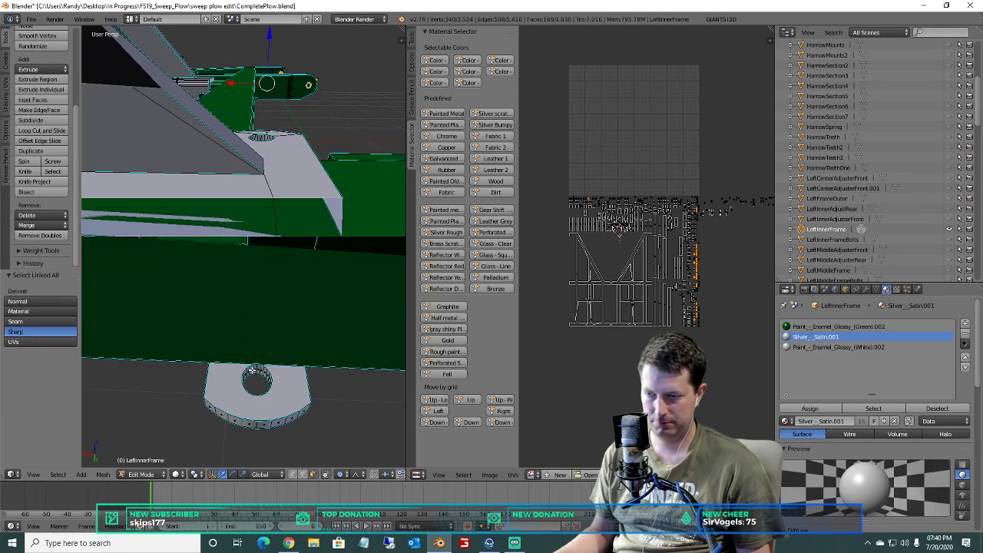
right_click(255, 369, "shift")
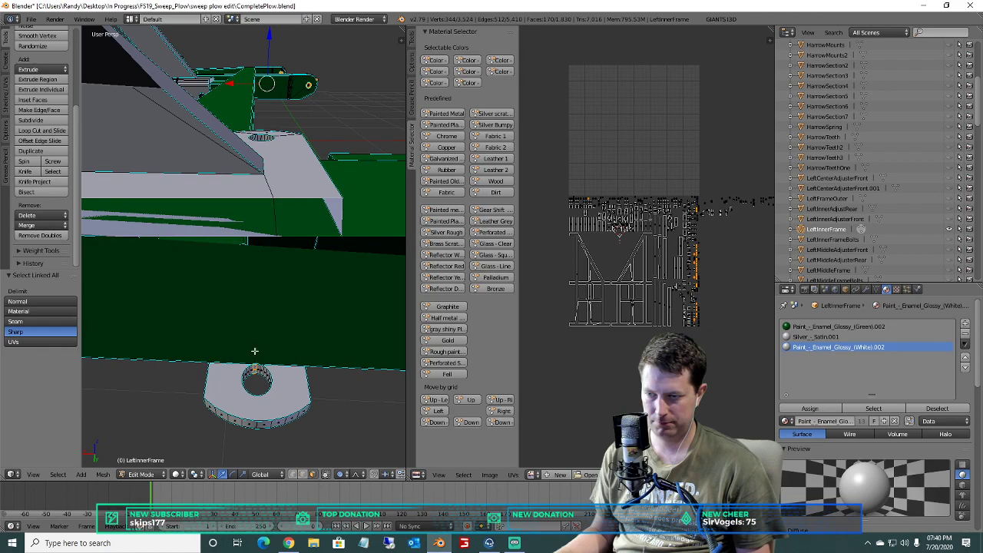
middle_click_drag(254, 351, 250, 365, "shift")
right_click(247, 196, "shift")
scroll(248, 221, "down", 2)
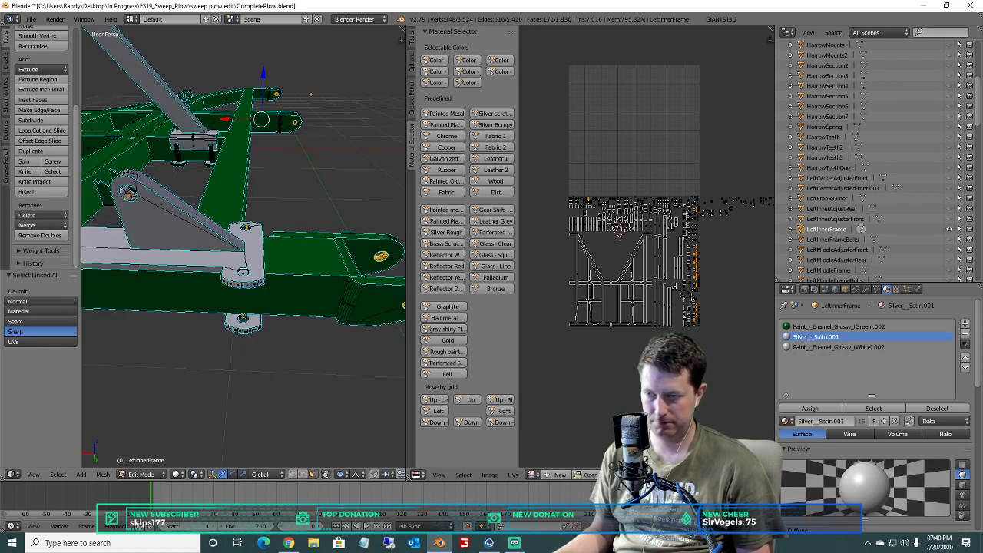
Add inner wall faces of another silver plate hole and the green beam's bore beneath it to the selection.
scroll(234, 282, "up", 4)
middle_click_drag(235, 281, 321, 211)
scroll(362, 279, "up", 4)
scroll(321, 210, "up", 3)
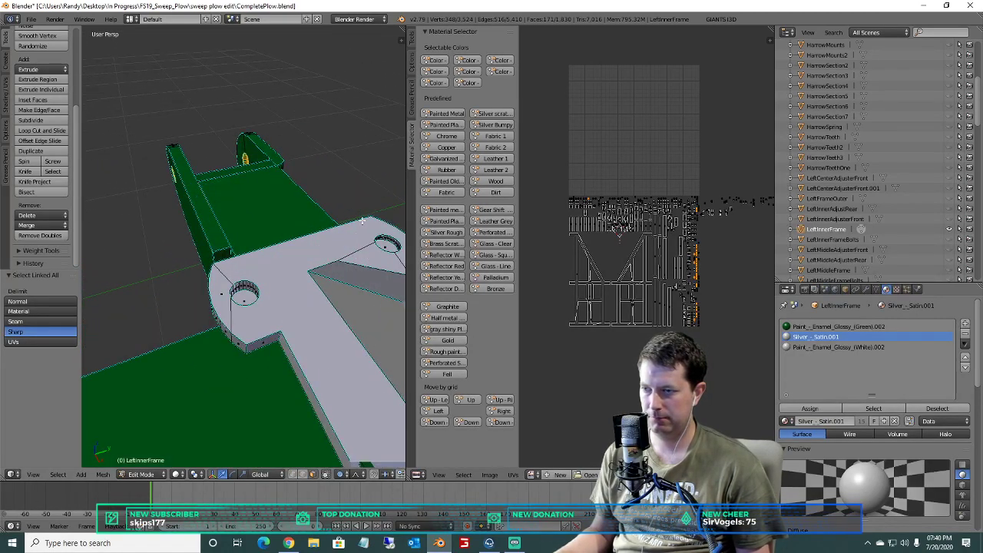
middle_click_drag(386, 239, 316, 271)
middle_click_drag(313, 306, 307, 280, "shift")
scroll(307, 284, "up", 1)
scroll(306, 288, "down", 1)
scroll(277, 262, "up", 1)
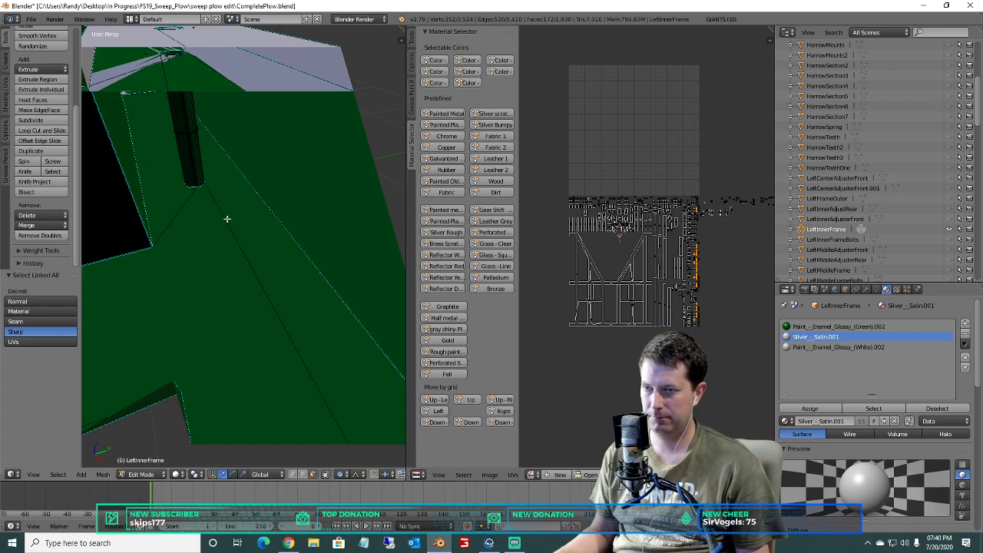
right_click(191, 162, "shift")
middle_click_drag(192, 160, 196, 167, "shift")
scroll(199, 176, "down", 2)
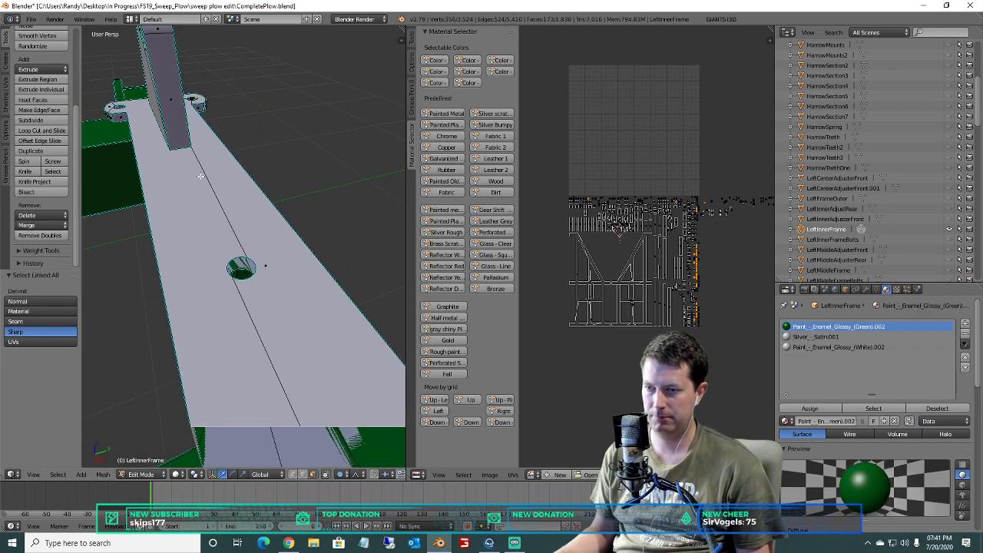
Add the second bore inside the green beam and extend the selection to linked faces delimited by sharp edges.
right_click(242, 262)
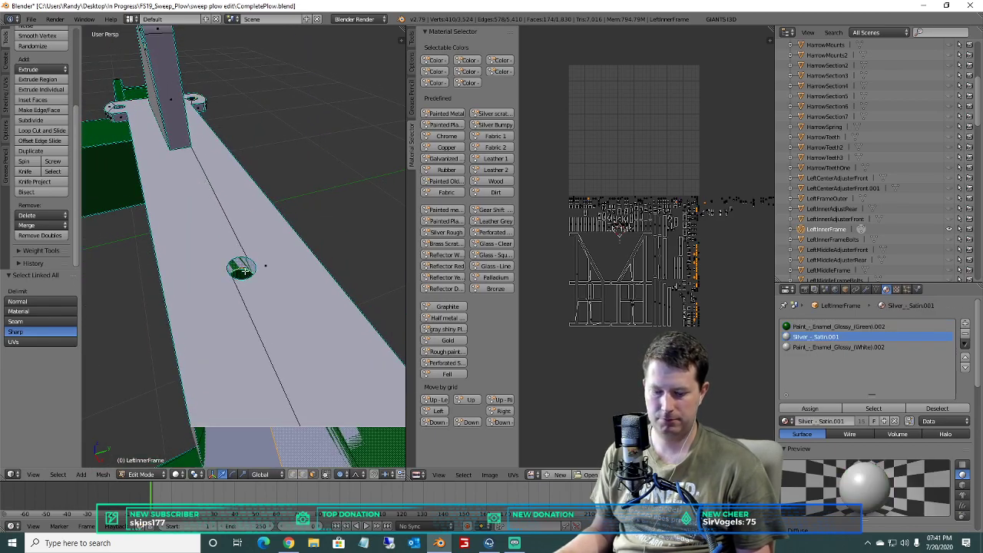
key("ctrl+z")
scroll(249, 274, "down", 3)
middle_click_drag(249, 273, 246, 262, "shift")
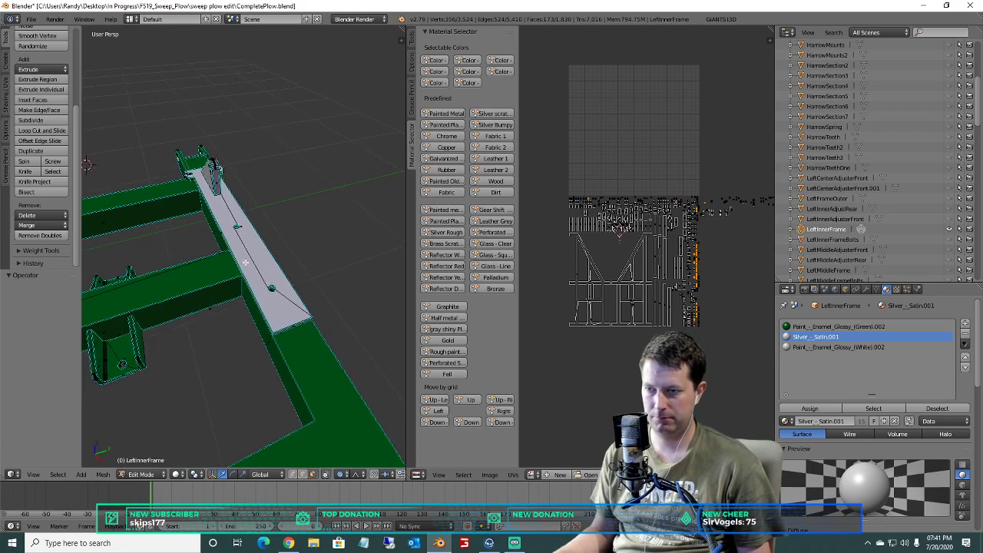
scroll(245, 262, "up", 8)
scroll(239, 246, "down", 5)
scroll(231, 246, "up", 6)
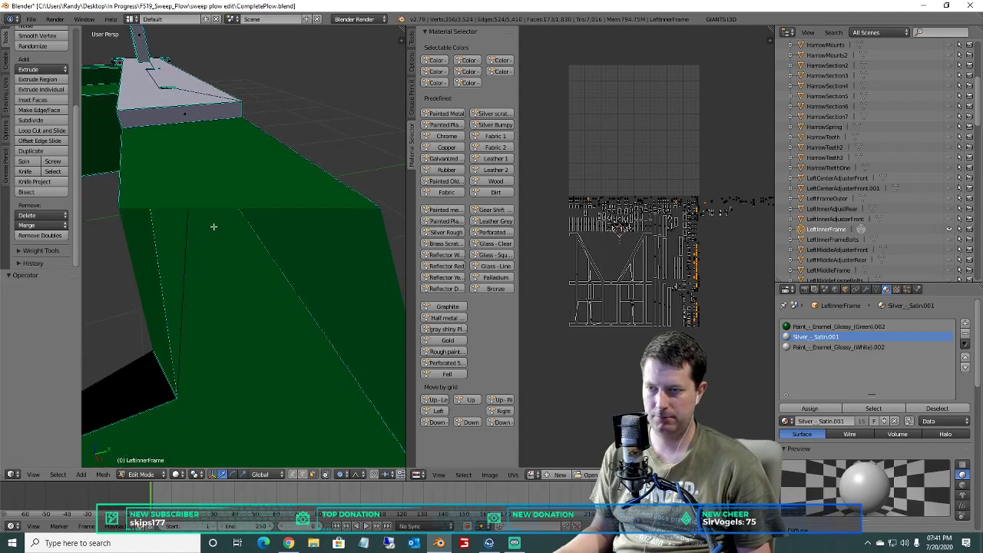
right_click(174, 109, "shift")
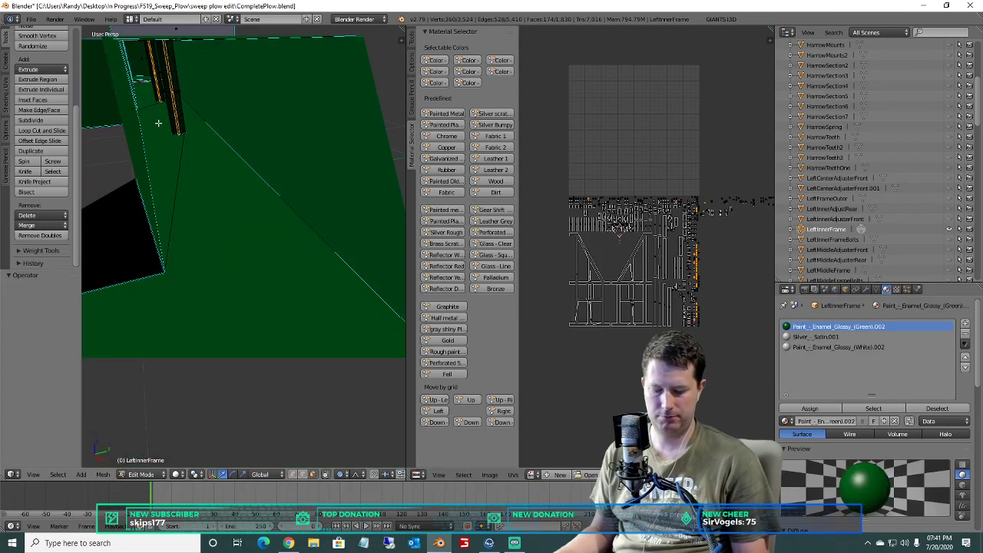
key("ctrl+l")
scroll(159, 115, "down", 6)
scroll(256, 232, "up", 5)
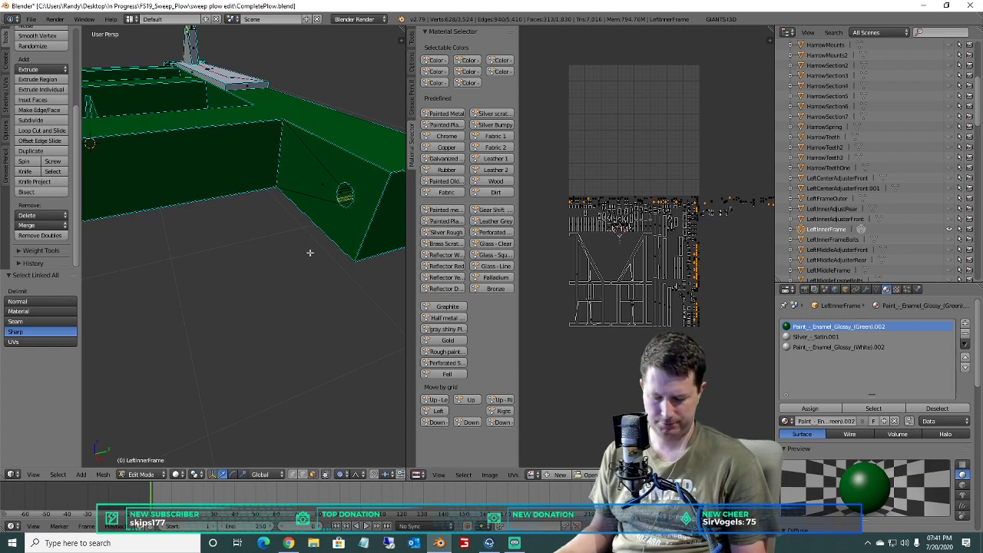
Add inner wall faces of the holes in the green U-shaped brackets between the beams to the selection.
scroll(223, 219, "down", 5)
scroll(232, 222, "up", 6)
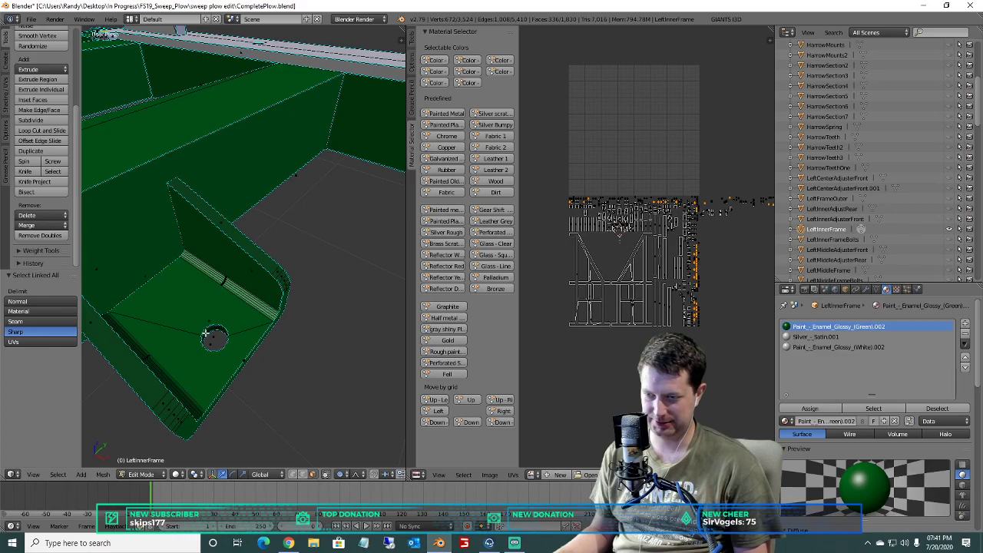
middle_click_drag(190, 315, 227, 324)
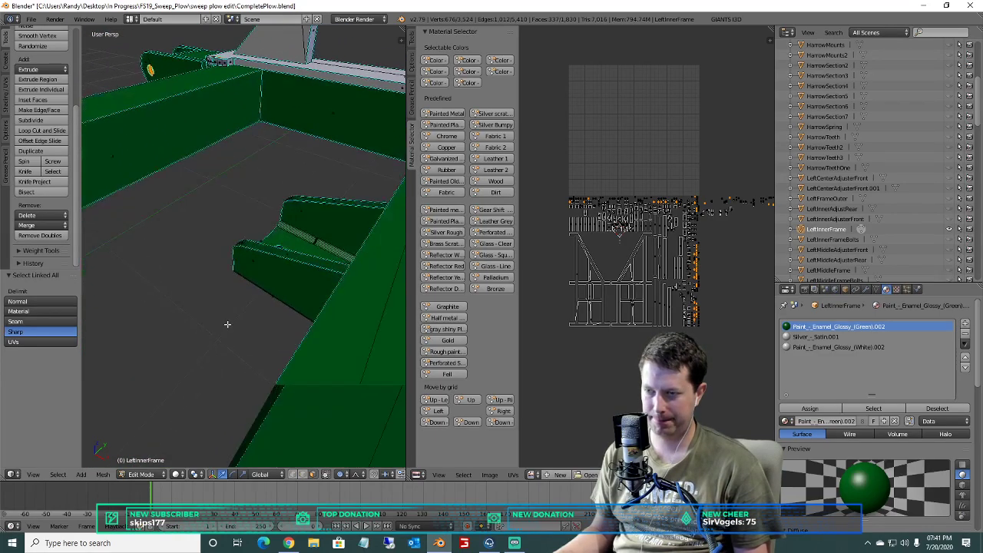
mouse_move(251, 272)
middle_mouse_down()
mouse_move(245, 290)
mouse_move(240, 272)
middle_mouse_up()
scroll(246, 289, "down", 4)
scroll(213, 330, "down", 5)
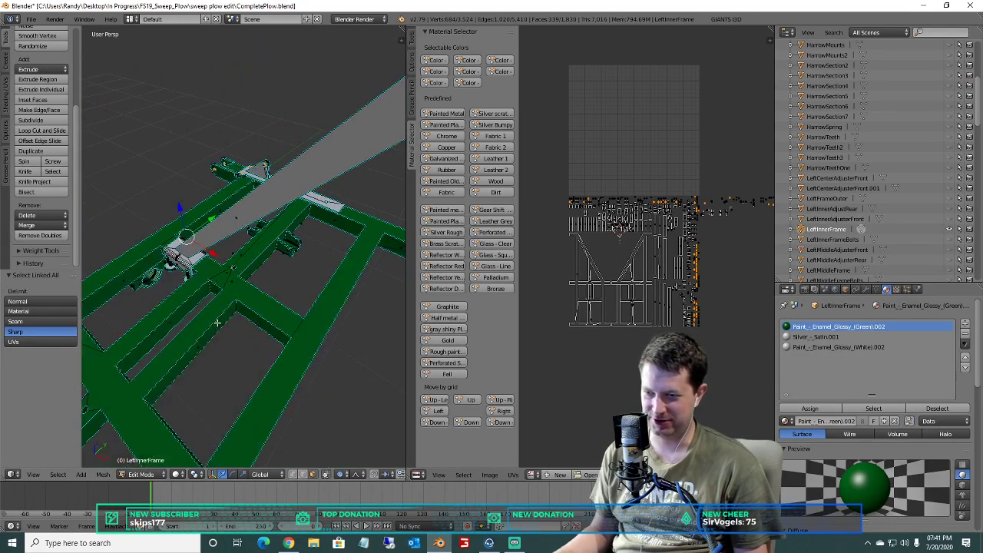
Add inner wall faces of the two small holes in the upper face of the green cross beam to the selection.
middle_click_drag(217, 324, 250, 279, "shift")
scroll(250, 279, "up", 4)
middle_click_drag(189, 257, 197, 235)
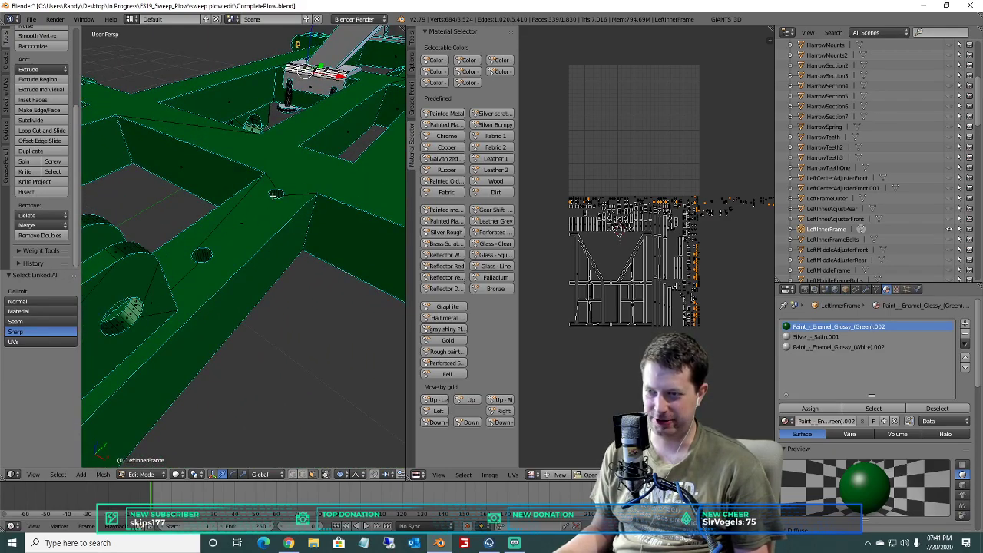
right_click(205, 255, "shift")
scroll(207, 257, "down", 6)
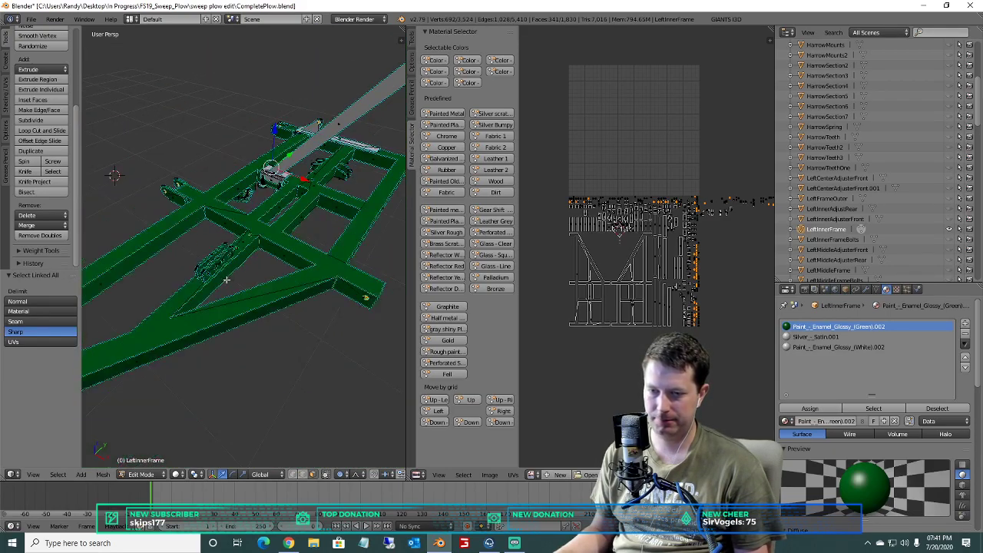
scroll(225, 296, "down", 1)
scroll(261, 290, "up", 5)
scroll(246, 294, "down", 5)
mouse_move(206, 296)
middle_mouse_down("shift")
mouse_move(301, 233)
mouse_move(217, 303)
middle_mouse_up("shift")
mouse_move(307, 192)
middle_mouse_down("shift")
mouse_move(265, 238)
mouse_move(294, 196)
middle_mouse_up("shift")
scroll(264, 238, "up", 6)
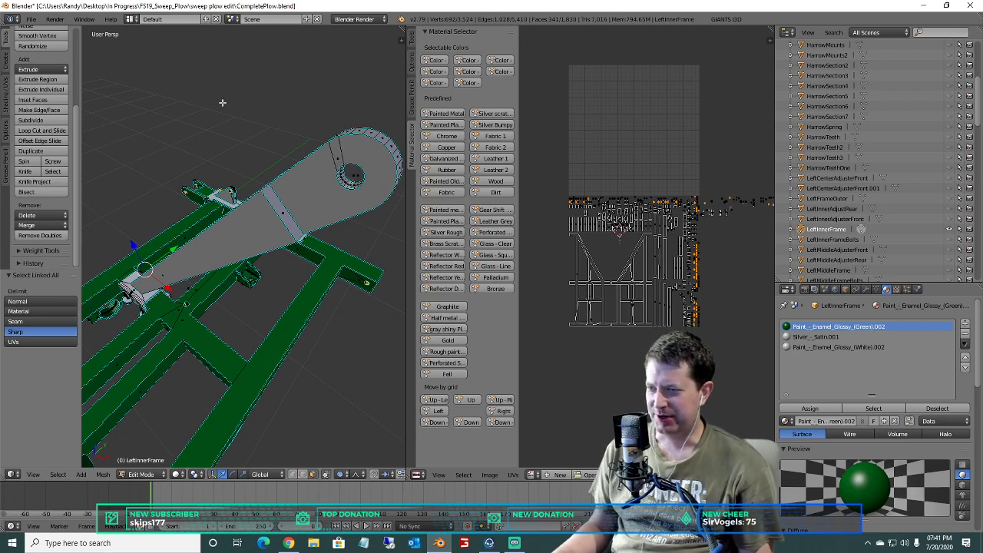
Try to dissolve the vertices of all the selected hole walls.
scroll(231, 112, "down", 4)
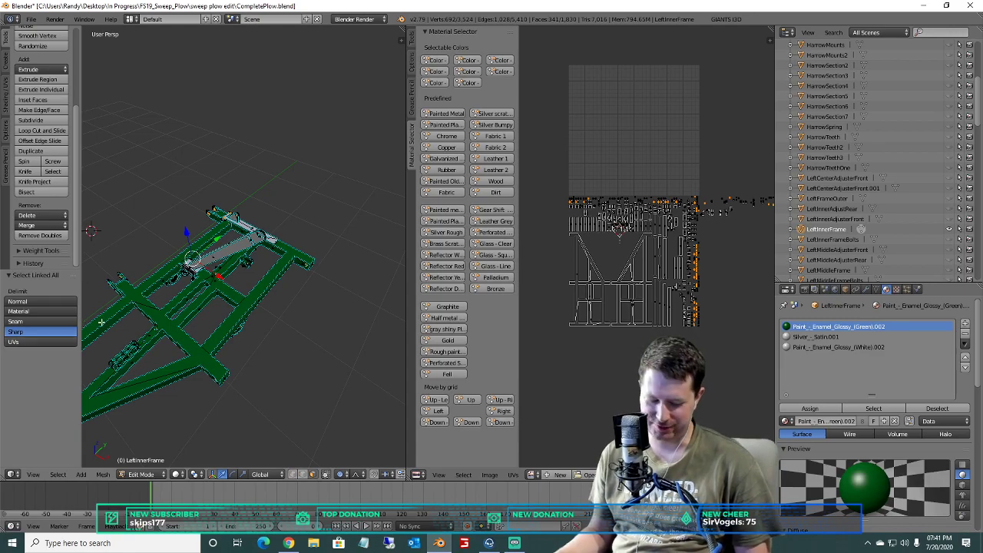
key("x")
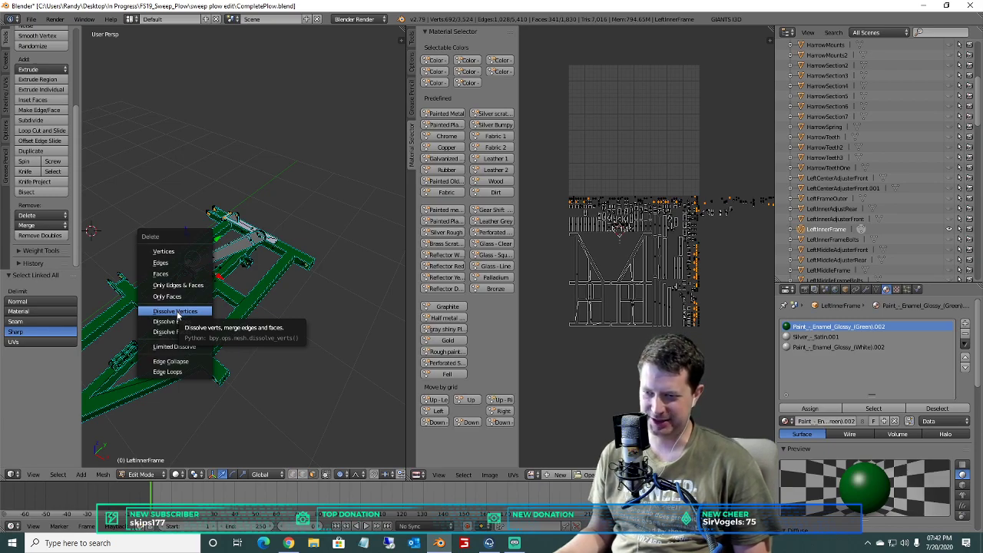
left_click(177, 312)
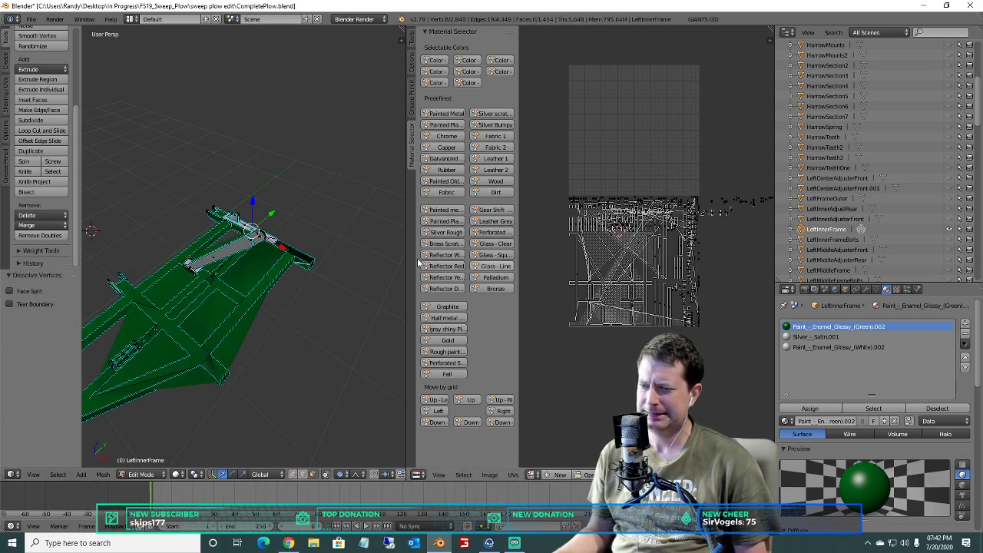
scroll(237, 223, "up", 8)
scroll(242, 230, "down", 8)
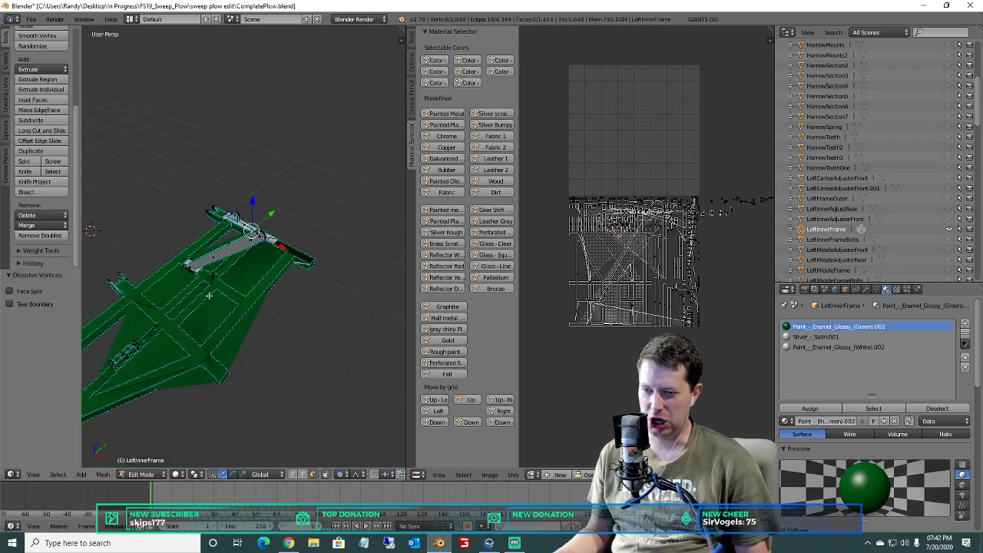
key("ctrl+z")
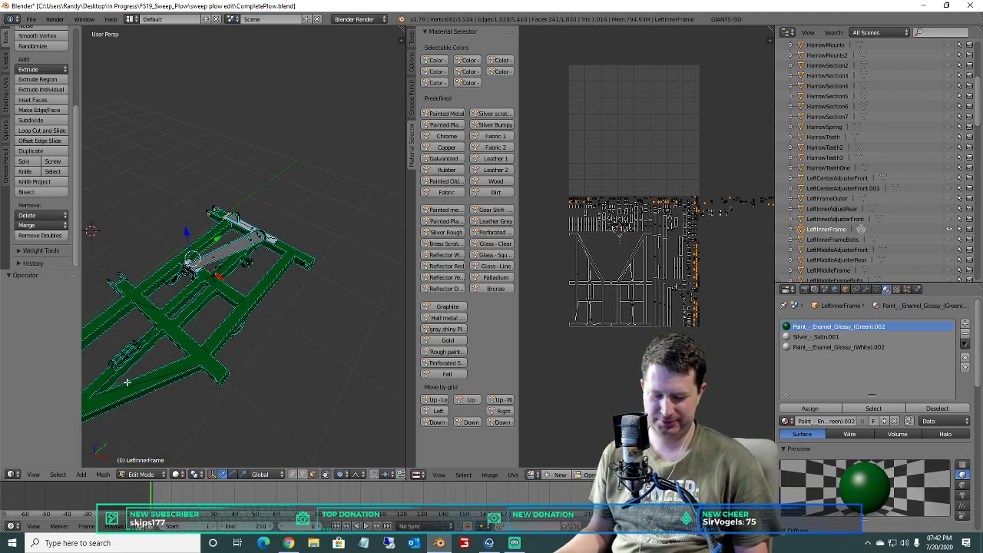
Delete the selected hole wall faces from the frame mesh.
key("x")
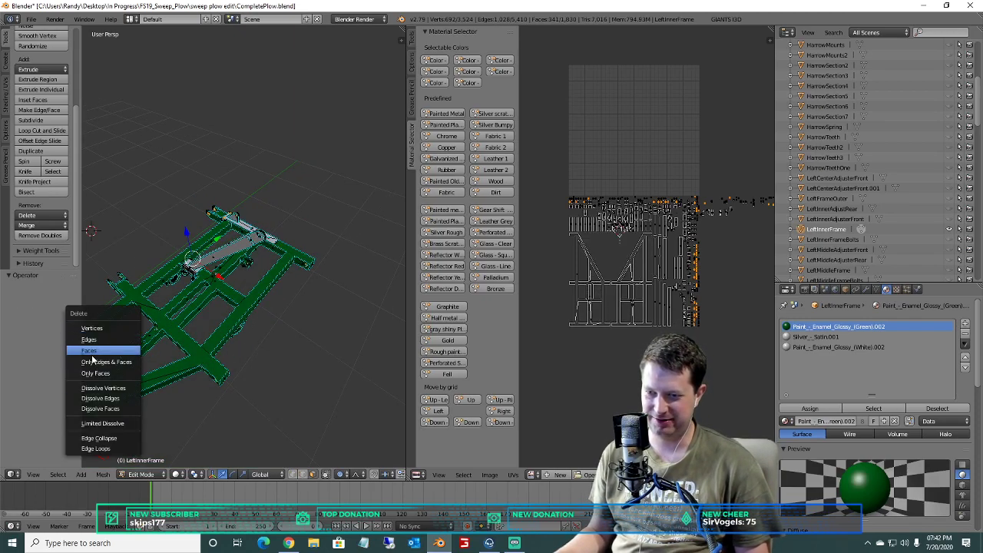
left_click(89, 351)
scroll(211, 300, "up", 4)
middle_click_drag(211, 299, 240, 305)
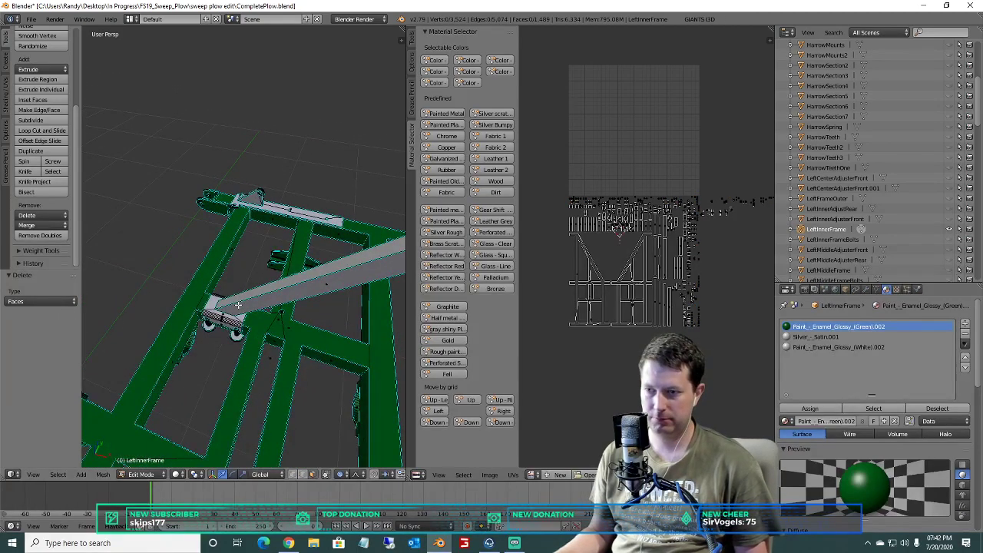
key("ctrl+z")
key("x")
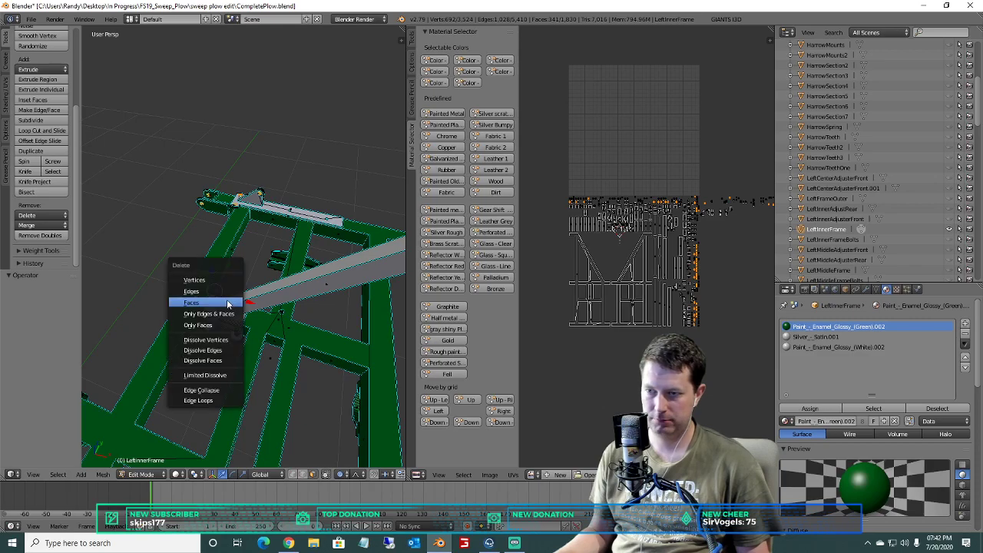
left_click(209, 304)
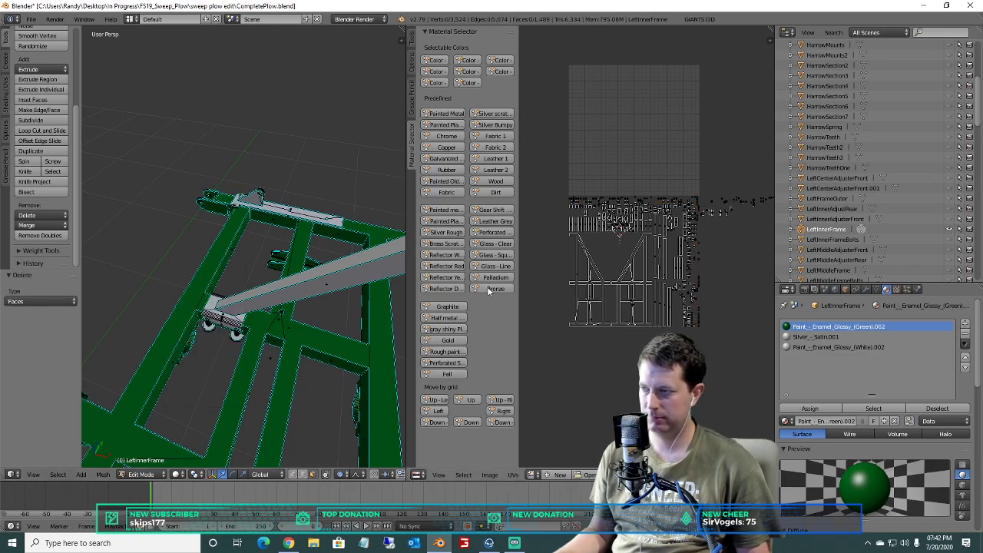
Box-select the hole outline in the cross beam end's UV island, and dissolve its vertices and remaining edges.
middle_click_drag(214, 307, 239, 191)
scroll(326, 291, "up", 4)
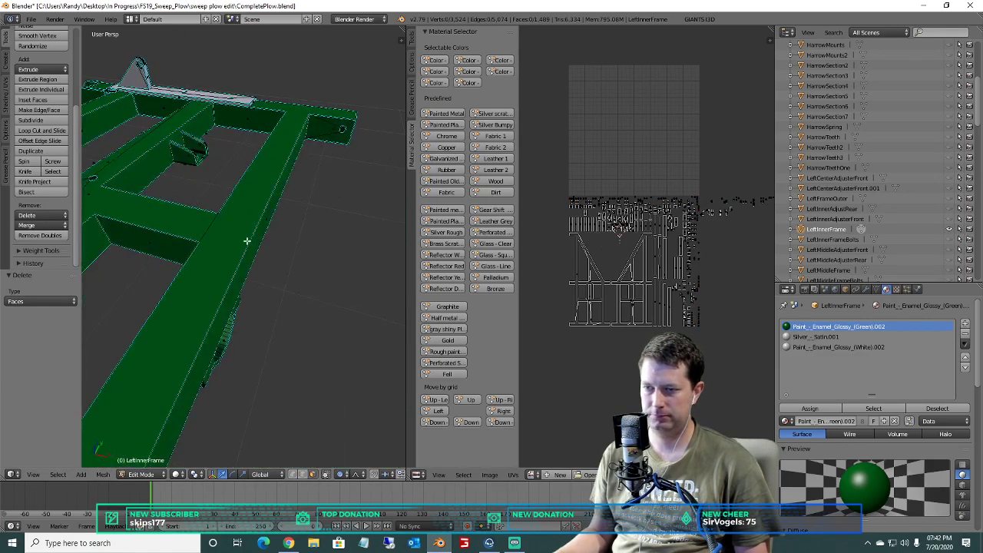
middle_click_drag(303, 252, 325, 265)
scroll(588, 231, "up", 4)
scroll(588, 232, "up", 5)
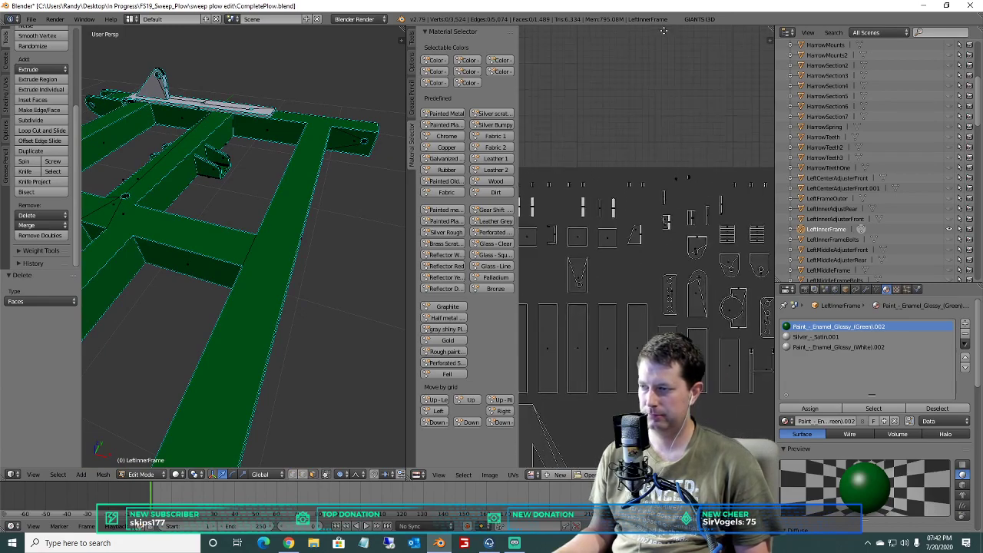
scroll(603, 192, "up", 6)
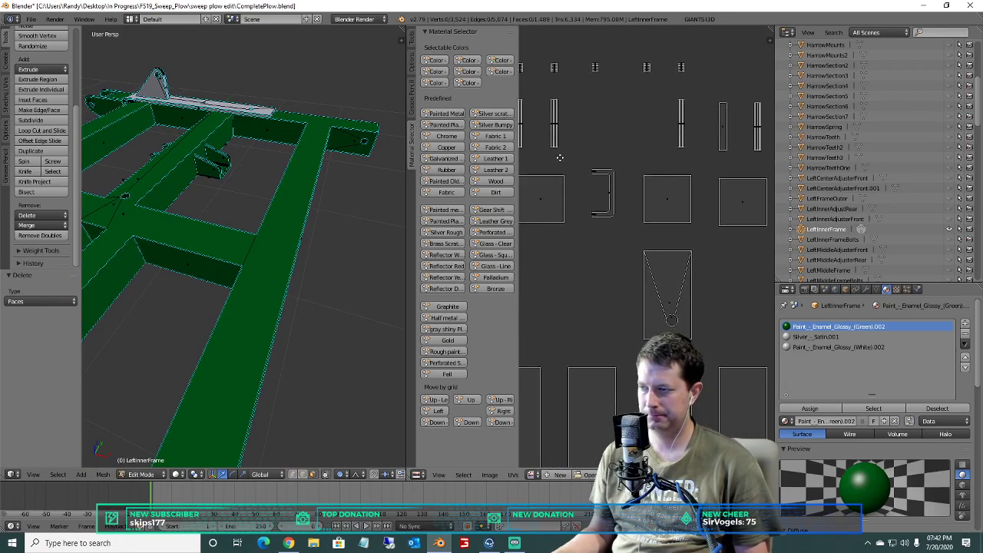
middle_click_drag(598, 196, 549, 177)
scroll(548, 179, "up", 3)
middle_click_drag(533, 228, 639, 166)
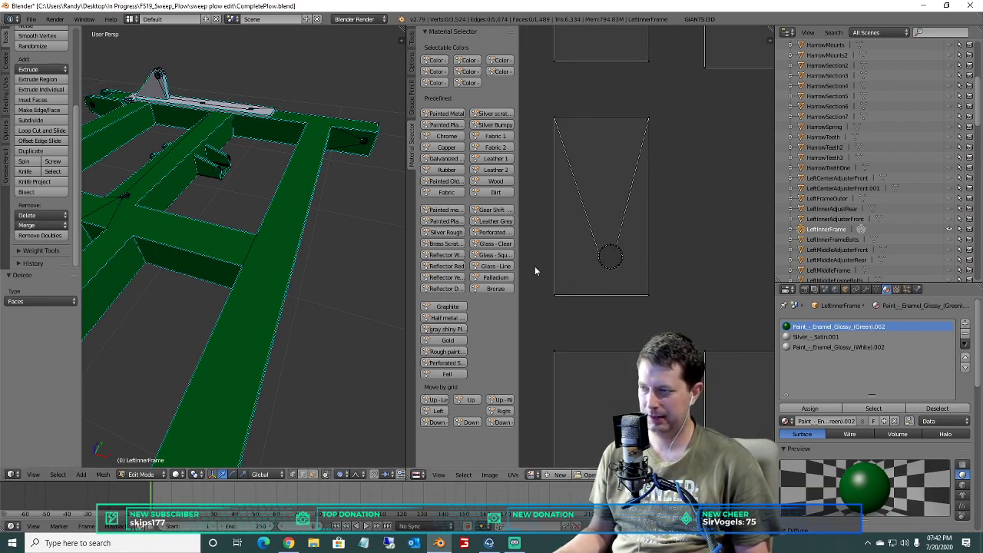
key("b")
left_click_drag(623, 278, 588, 227)
key("x")
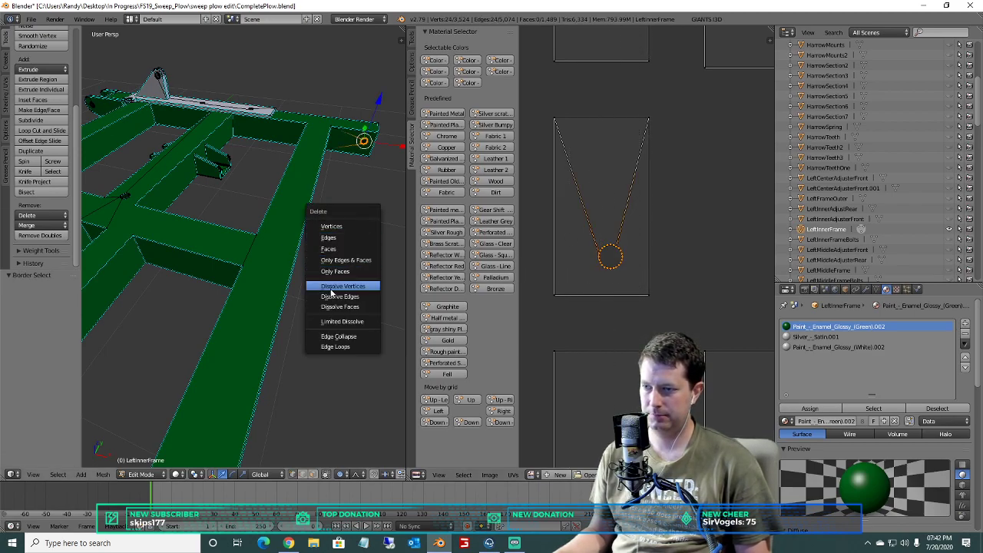
left_click(332, 287)
key("x")
left_click(326, 298)
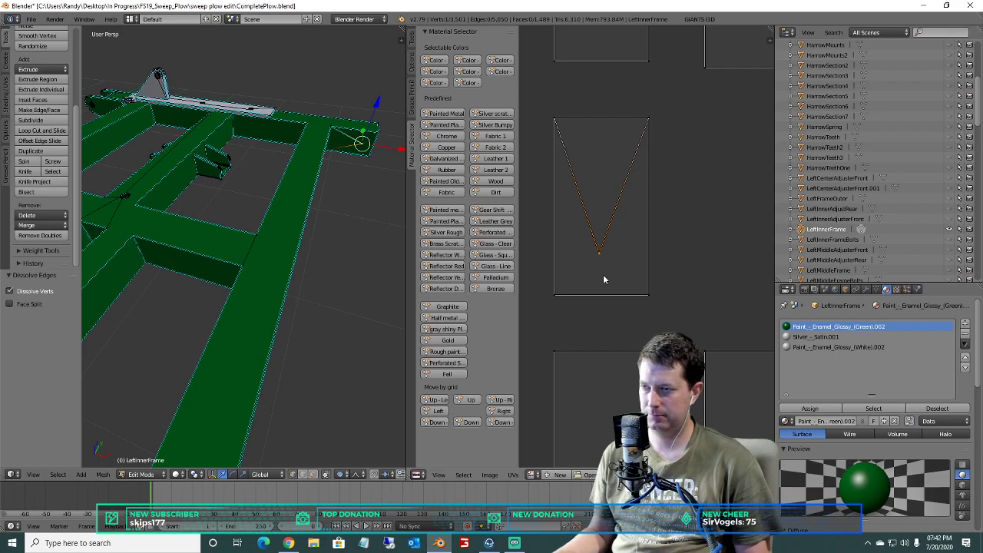
Select the beam end's whole rectangular UV island and merge its faces with Limited Dissolve.
key("b")
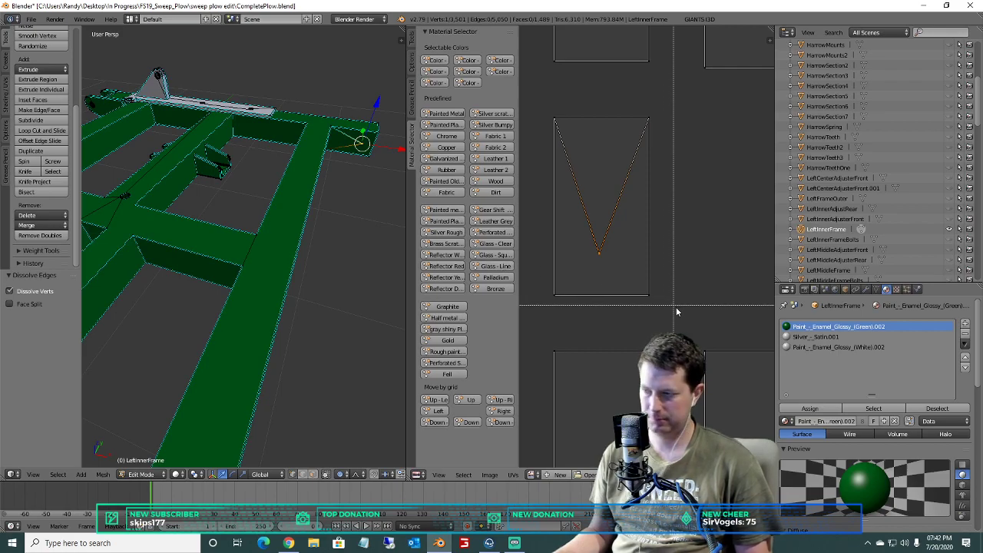
left_click_drag(677, 311, 542, 110)
left_click(31, 216)
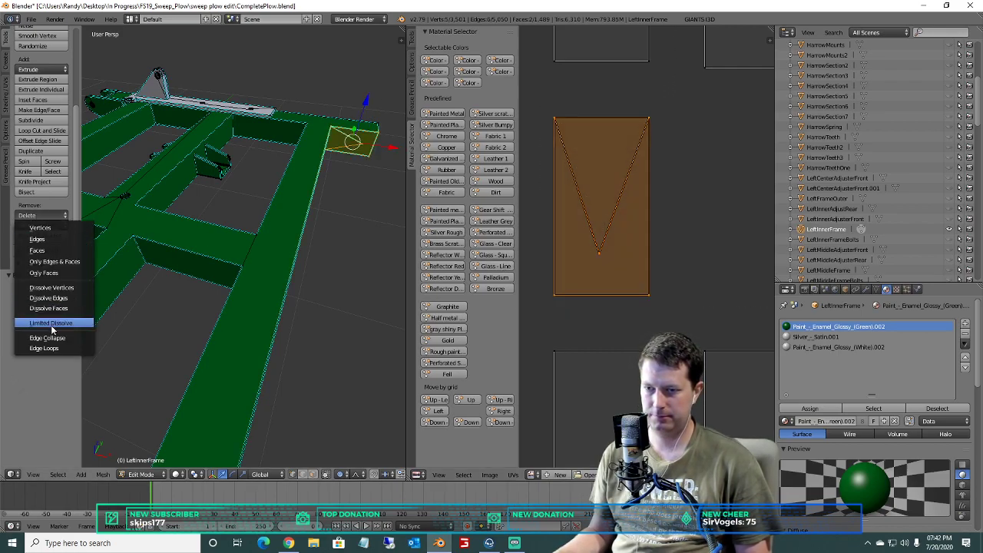
left_click(44, 325)
Clear the selection and select the hole outlines on the three rounded plate islands and the small rectangular island.
scroll(596, 213, "down", 3)
scroll(596, 218, "down", 4)
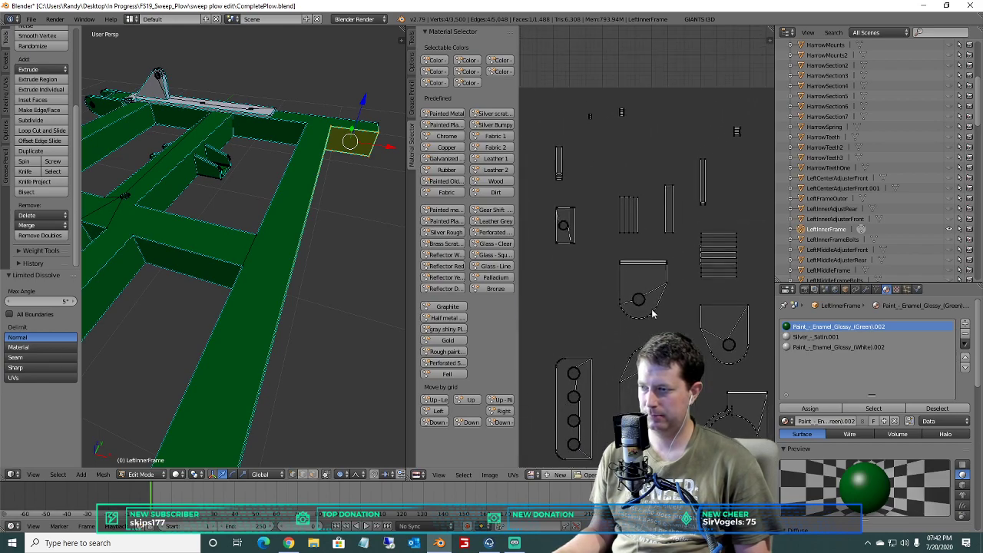
scroll(587, 284, "up", 3)
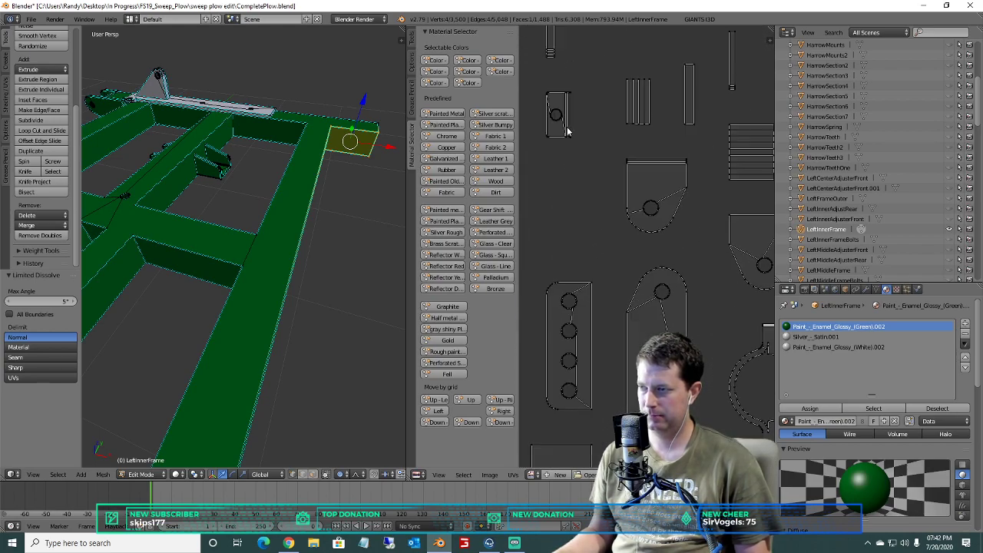
key("a")
key("b")
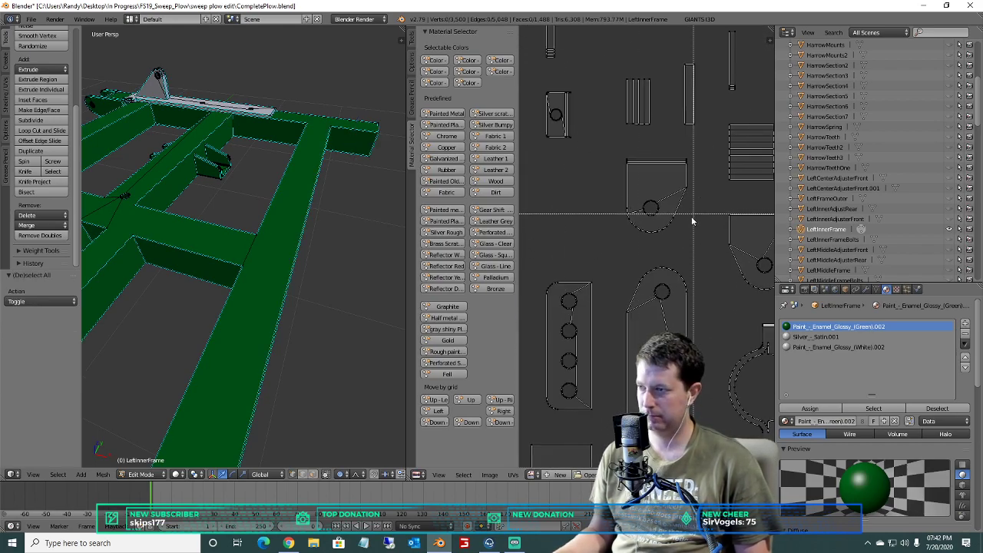
left_click_drag(664, 222, 641, 192)
key("b")
left_click_drag(677, 314, 650, 273)
key("b")
left_click_drag(774, 288, 749, 243)
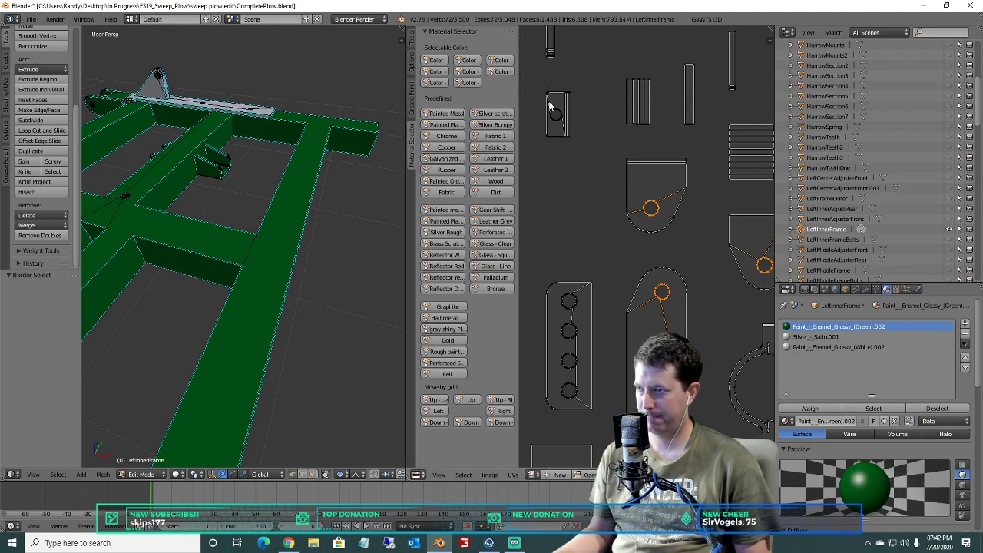
key("l")
Try to dissolve the vertices of the four selected hole outlines.
key("x")
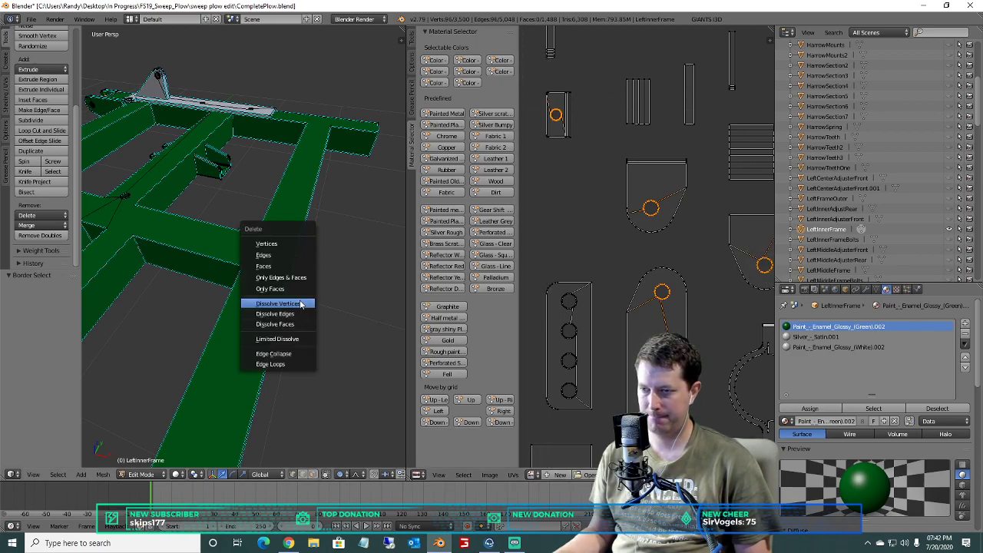
scroll(368, 259, "down", 5)
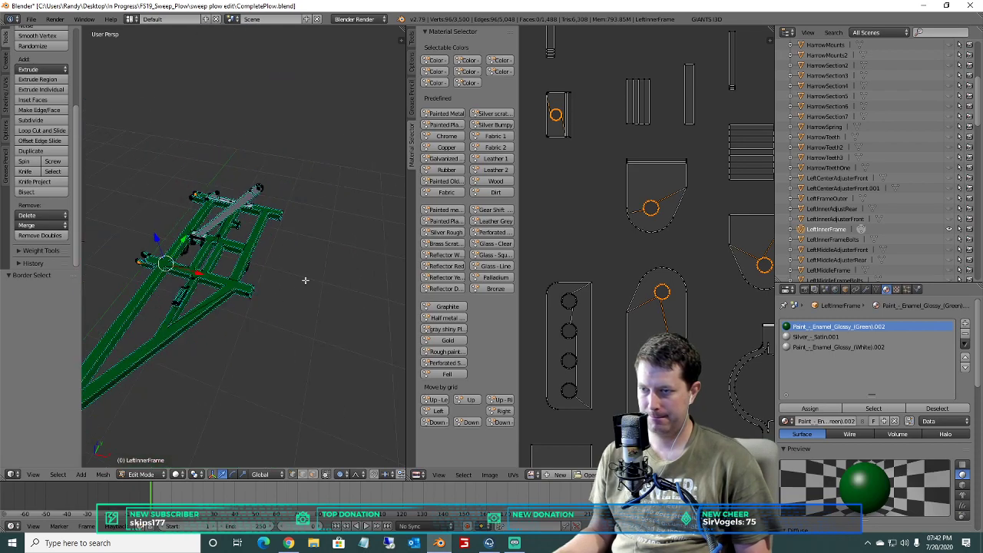
scroll(305, 280, "up", 2)
key("x")
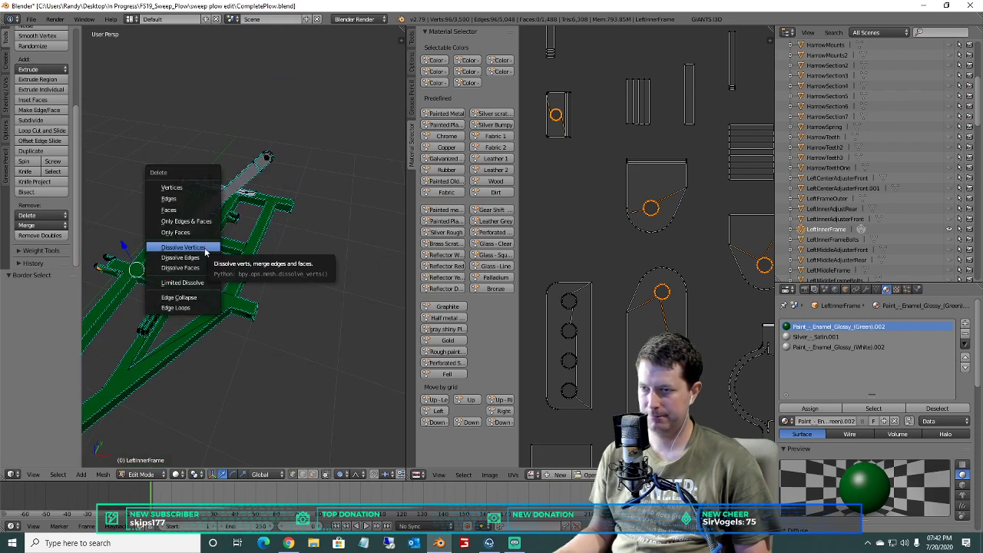
left_click(204, 248)
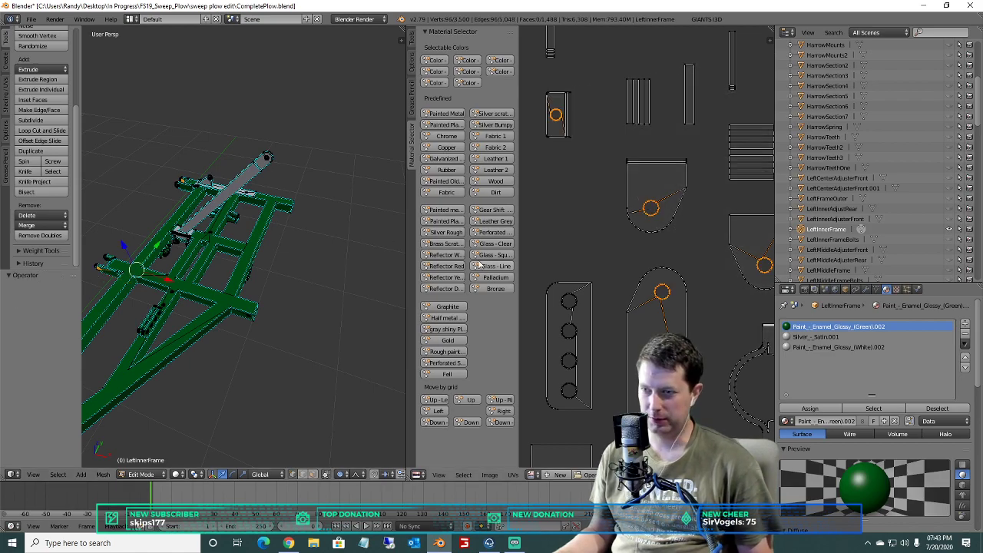
Remove the small rectangular island's hole outline from the selection.
scroll(215, 228, "up", 2)
middle_click_drag(119, 257, 269, 243, "shift")
scroll(268, 240, "up", 5)
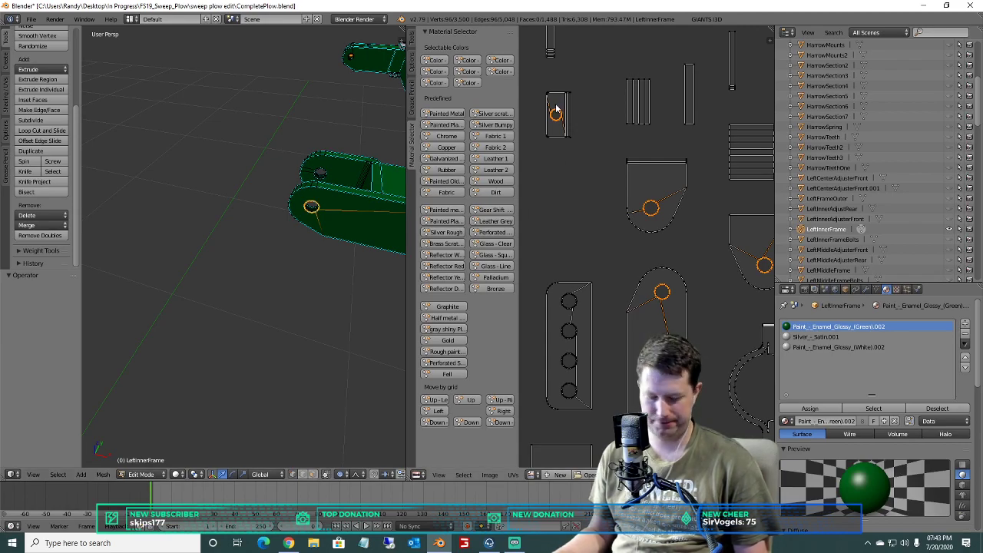
key("b")
middle_click_drag(538, 103, 577, 137)
Dissolve the vertices of the three rounded plates' hole outlines and the edges left over from them.
scroll(298, 193, "down", 3)
key("x")
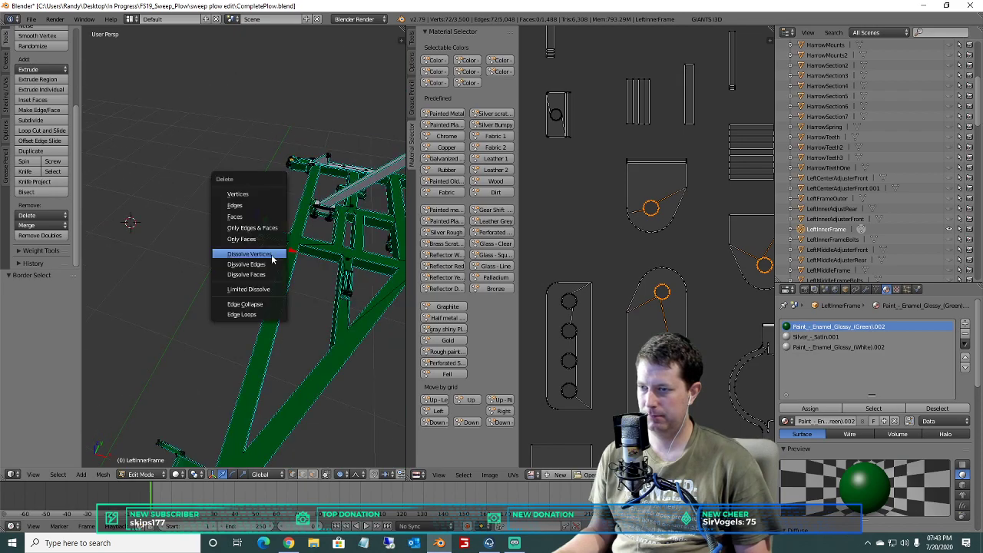
left_click(268, 256)
key("x")
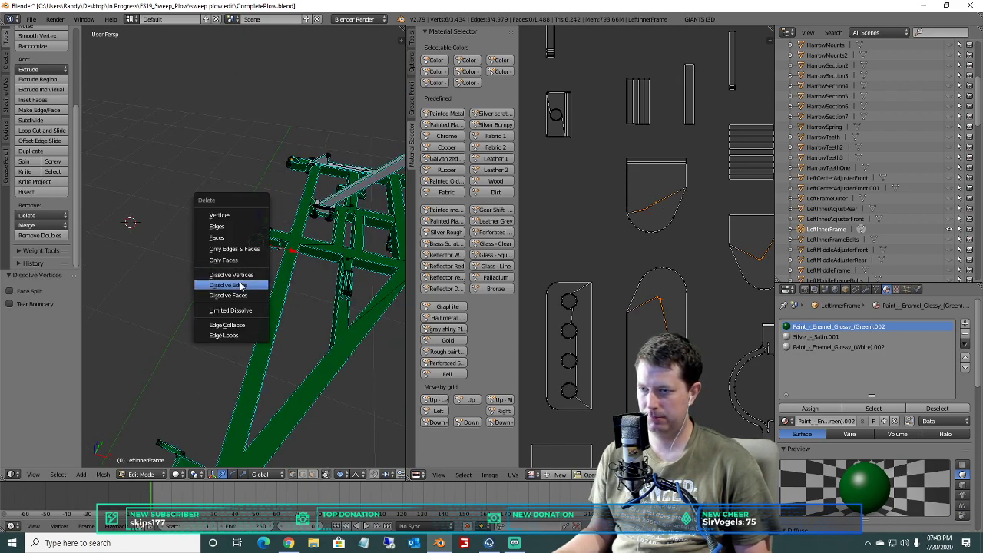
left_click(245, 290)
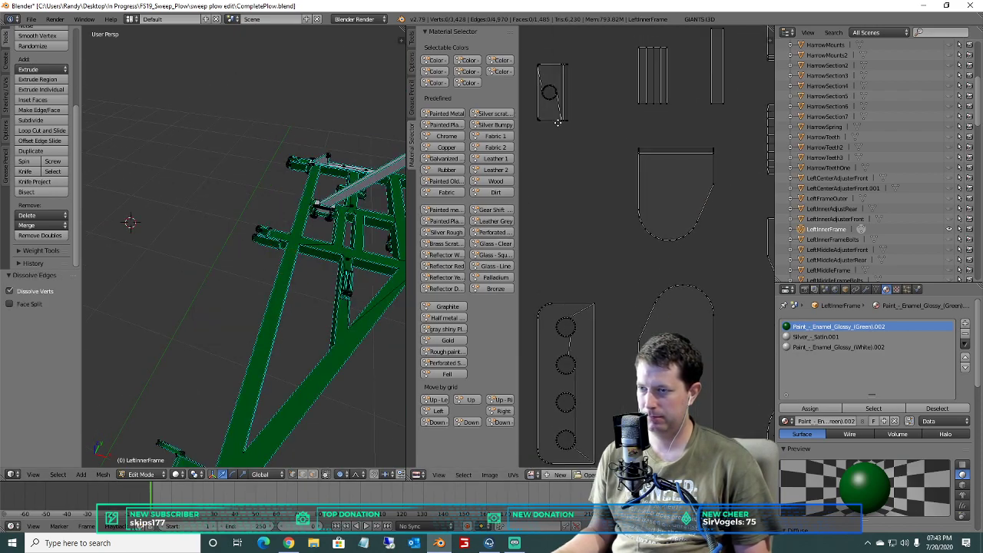
Box-select the hole outline on the small rectangular UV island.
scroll(269, 268, "up", 3)
scroll(269, 268, "up", 4)
key("b")
left_click_drag(566, 112, 542, 76)
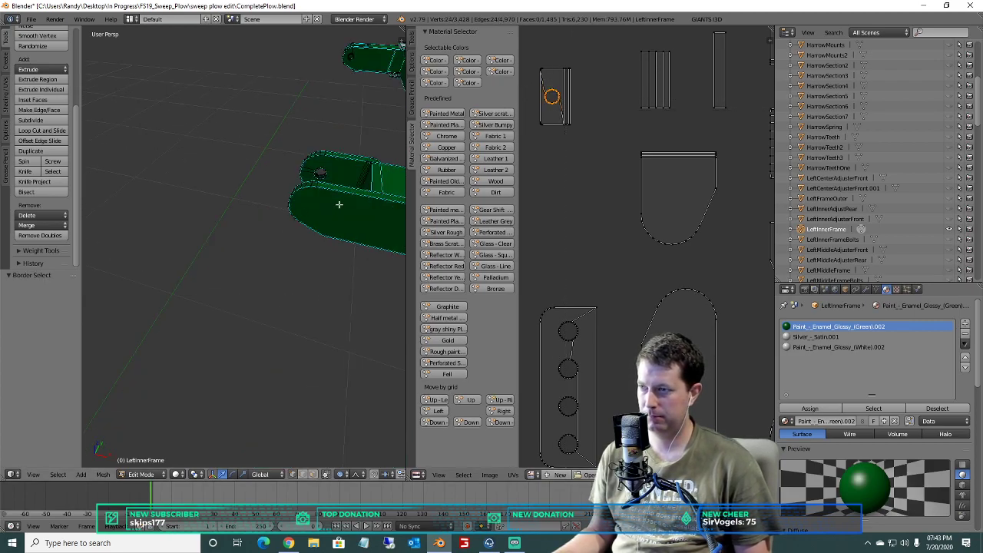
Locate the selected hole outline on the green frame and examine the surrounding geometry up close.
scroll(343, 203, "down", 8)
scroll(331, 223, "up", 3)
middle_click_drag(369, 229, 258, 191, "shift")
scroll(175, 207, "up", 5)
scroll(249, 135, "up", 2)
middle_click_drag(241, 113, 225, 206, "shift")
scroll(242, 197, "up", 3)
scroll(242, 198, "down", 3)
middle_click_drag(237, 99, 216, 167, "shift")
scroll(237, 156, "up", 2)
scroll(226, 171, "up", 3)
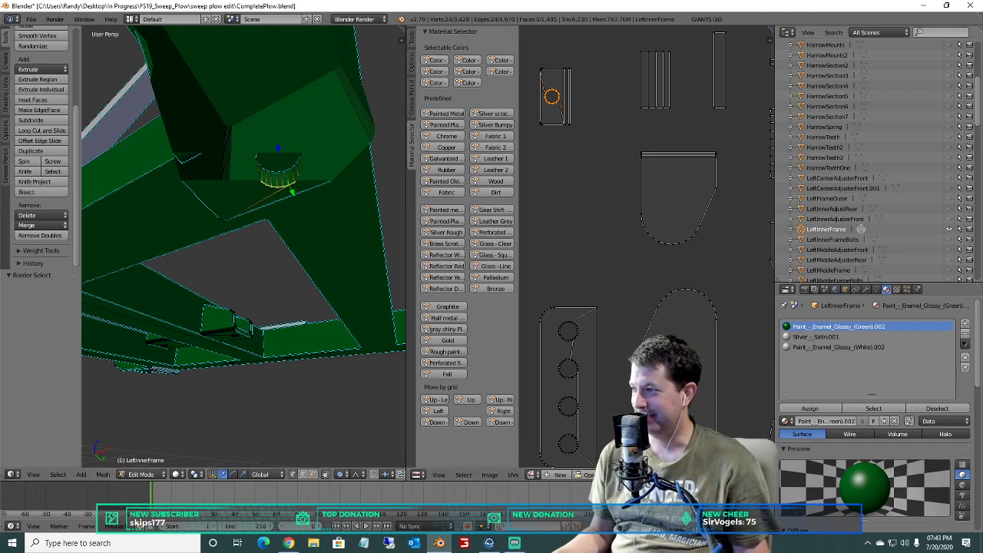
left_click_drag(979, 109, 965, 142)
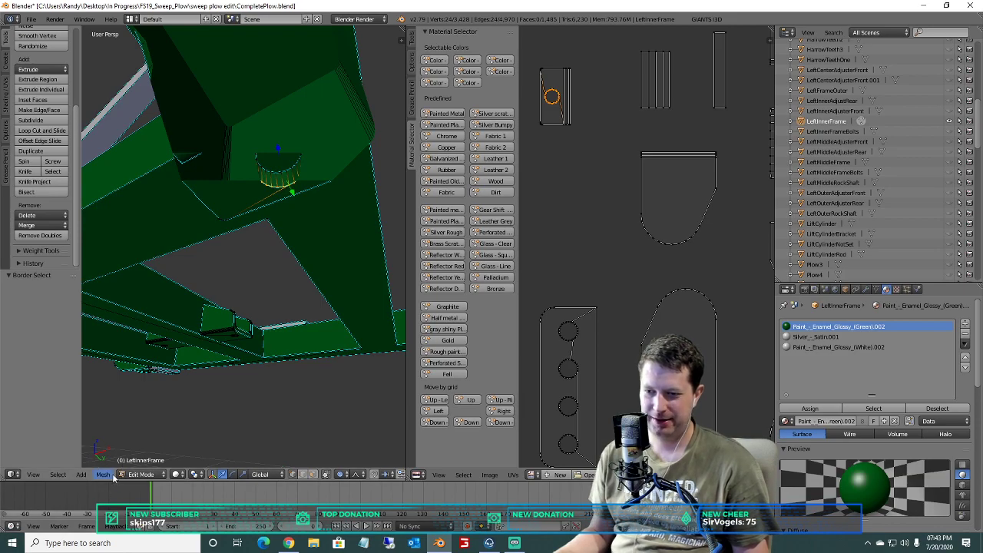
Reselect the hole wall on the underside of the green frame, including its linked faces, and dissolve its vertices.
key("a")
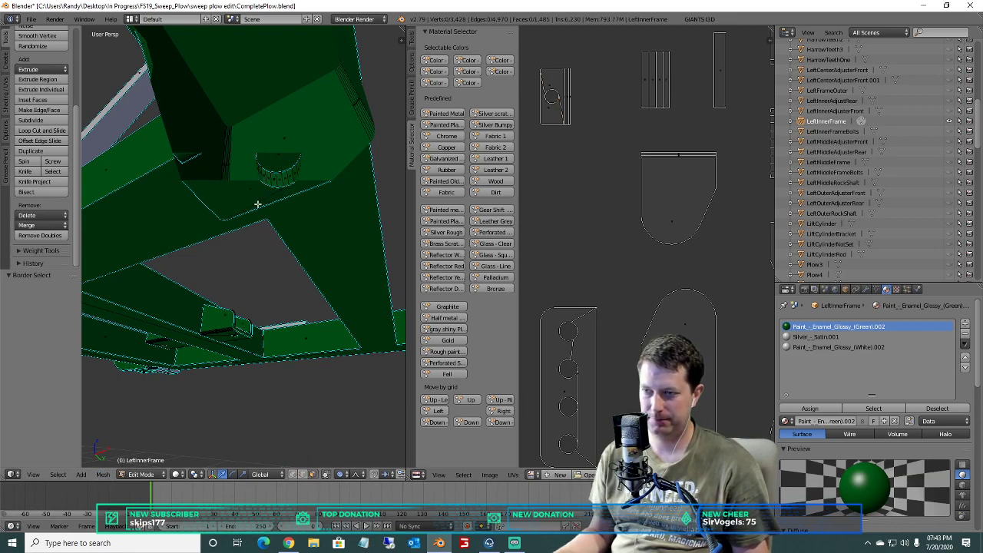
key("a")
key("ctrl+l")
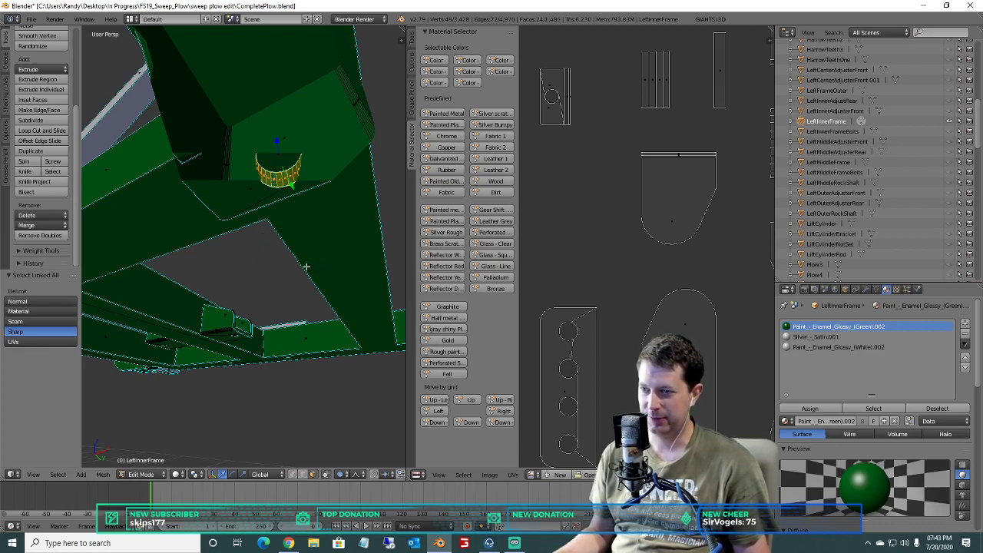
key("x")
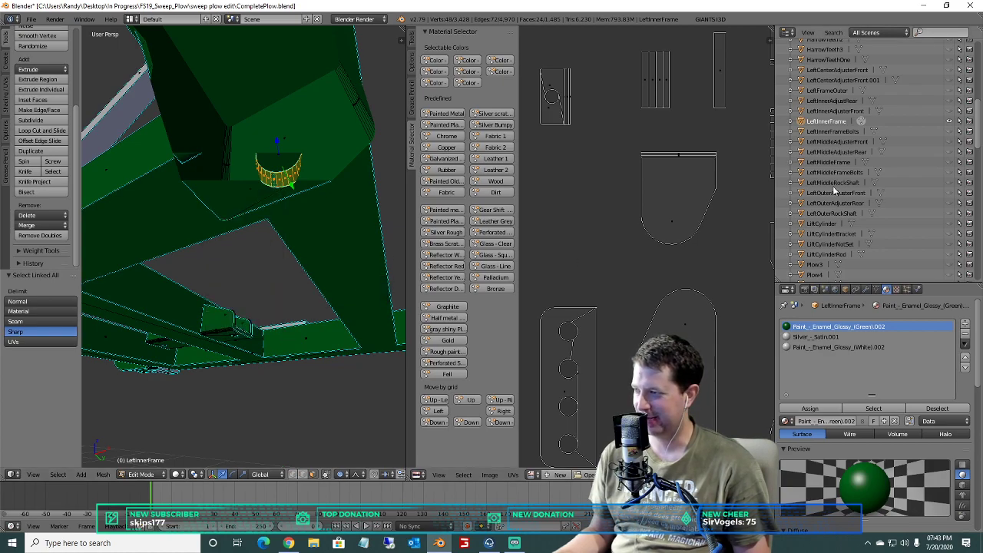
key("x")
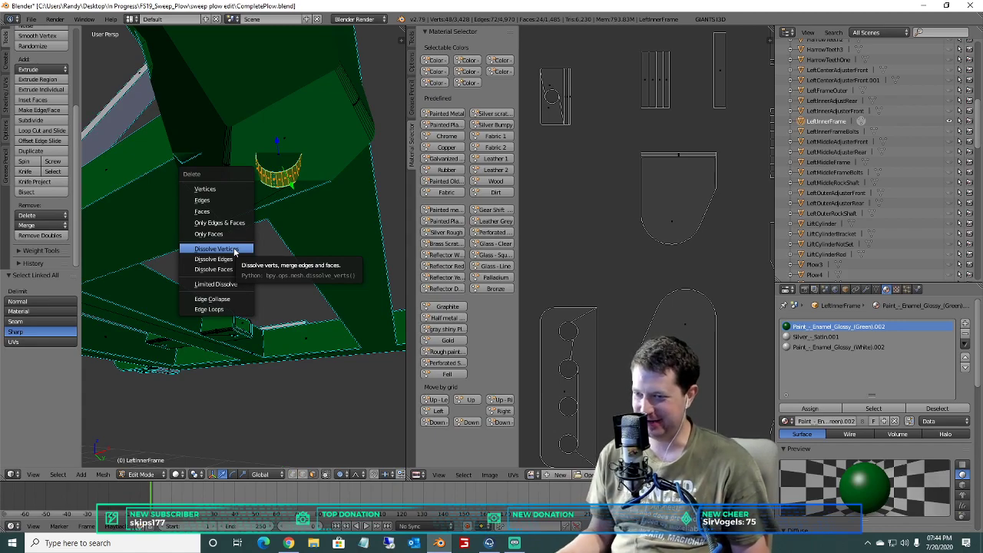
left_click(236, 251)
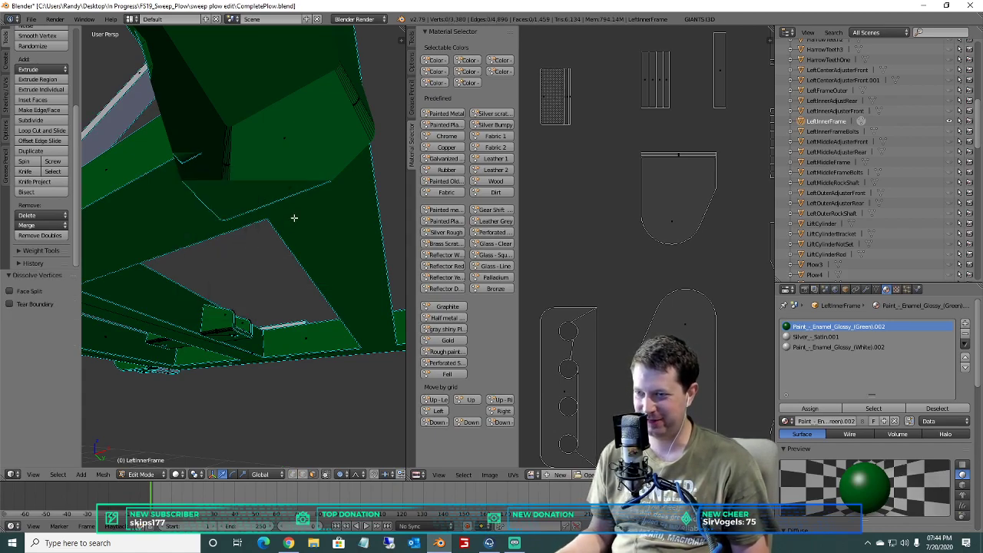
Delete the round cap face covering the hole at the top of the ribbed, rounded green bracket.
scroll(295, 218, "down", 3)
middle_click_drag(233, 183, 262, 202)
right_click(274, 212)
key("x")
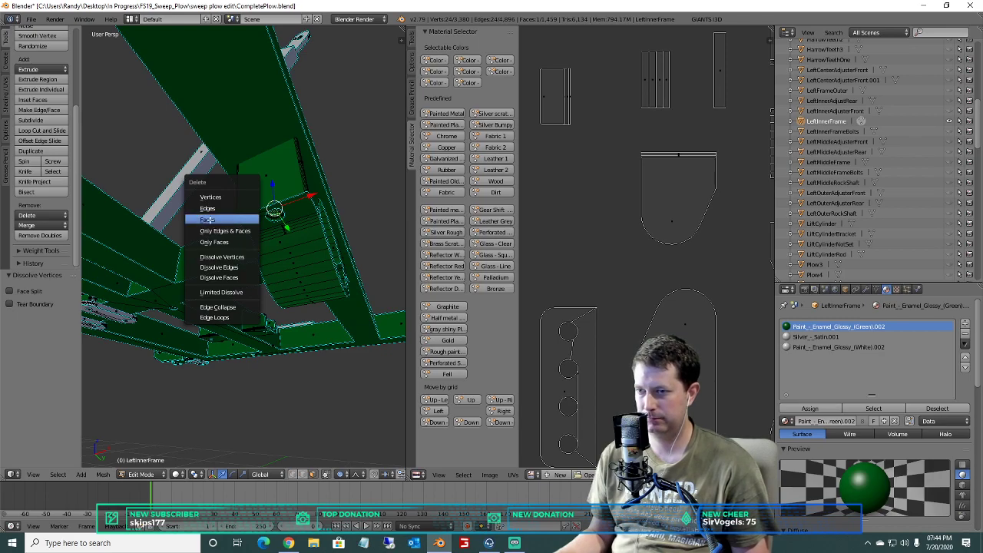
left_click(209, 220)
Select the linked wall faces inside the uncapped bracket hole and dissolve their vertices.
right_click(273, 217)
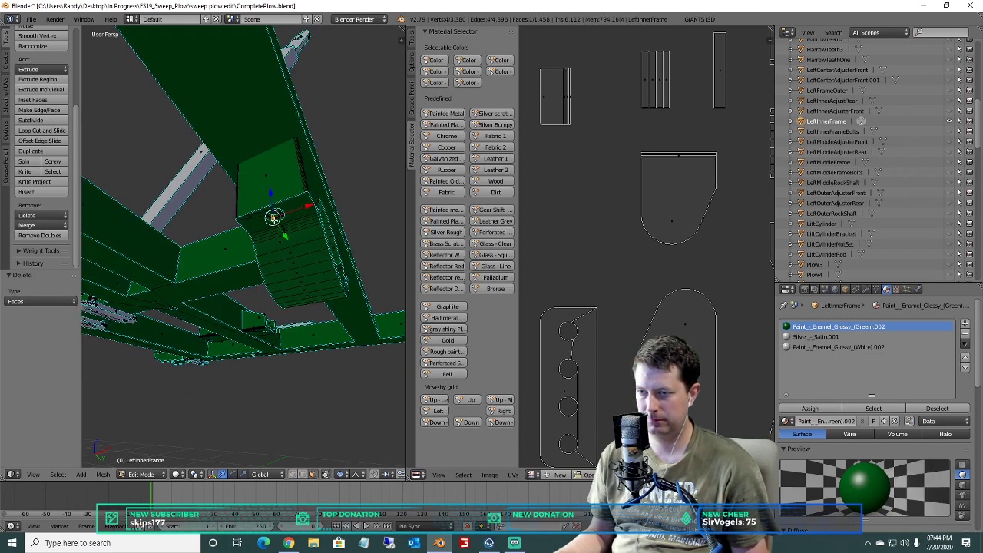
key("x")
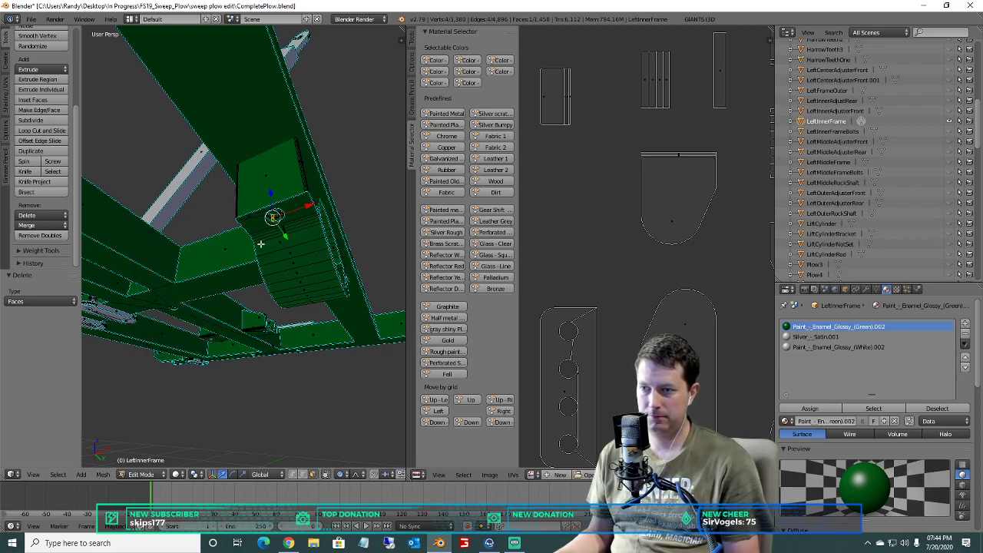
key("ctrl+l")
key("x")
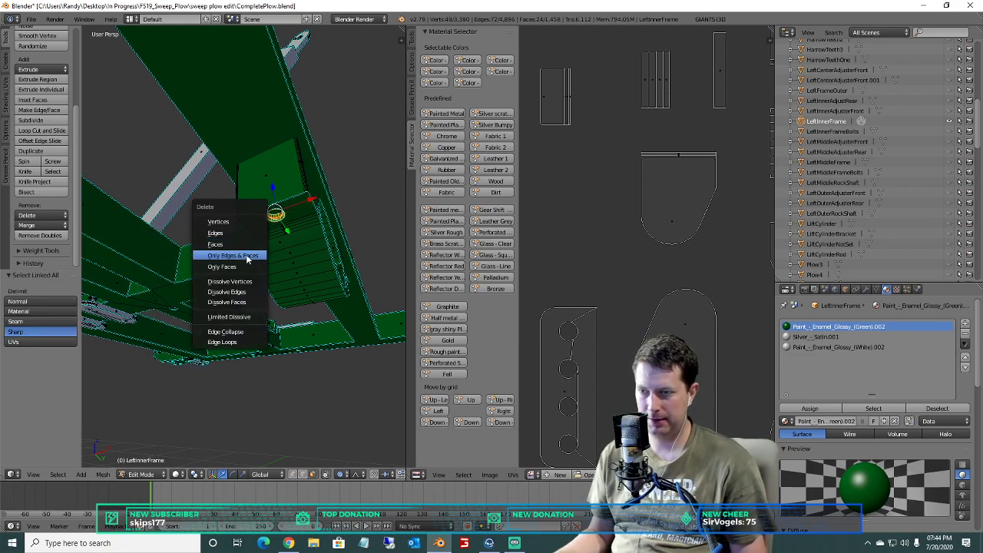
left_click(236, 283)
Select six round hole cap faces: two on the green clamp bracket and two on each white link plate.
scroll(323, 212, "up", 3)
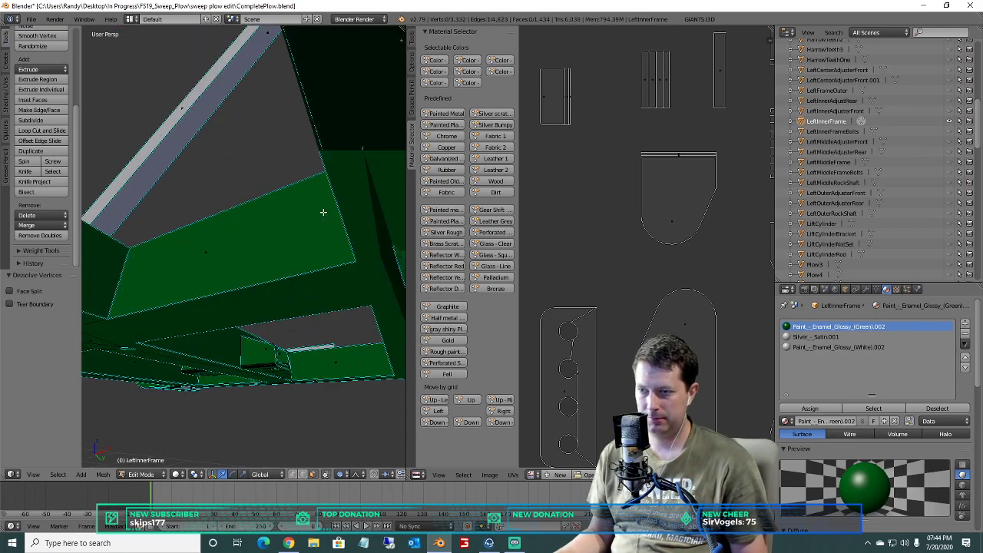
scroll(334, 213, "down", 4)
middle_click_drag(235, 244, 264, 195)
scroll(300, 215, "up", 3)
scroll(295, 198, "up", 4)
right_click(224, 50)
middle_click_drag(222, 123, 207, 102)
right_click(284, 156, "shift")
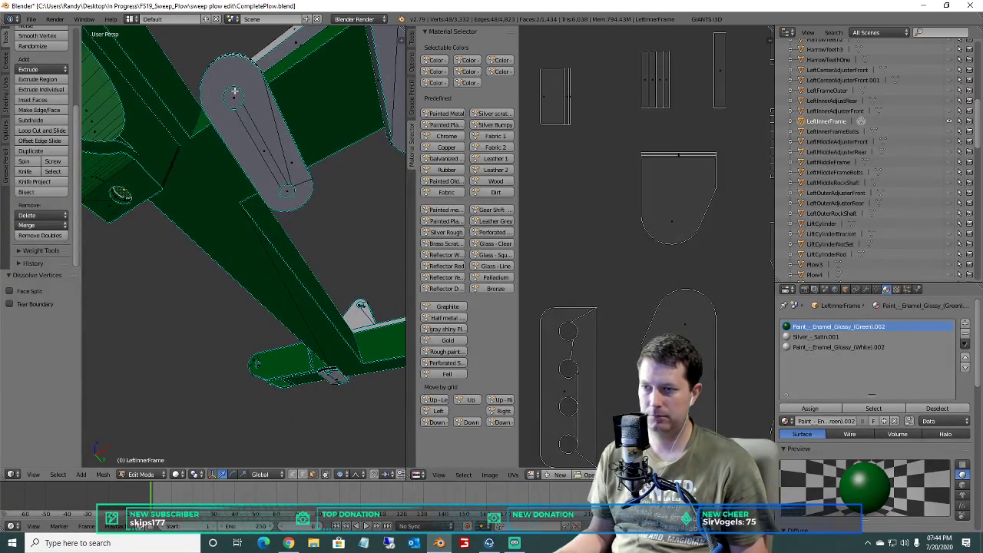
right_click(237, 93, "shift")
right_click(287, 194, "shift")
middle_click_drag(282, 174, 248, 186)
right_click(196, 53, "shift")
left_click(271, 182)
Try dissolving the cap faces' vertices, and select the linked walls of the four holes in the white link plates.
key("x")
left_click(219, 210)
right_click(272, 185)
right_click(194, 69, "shift")
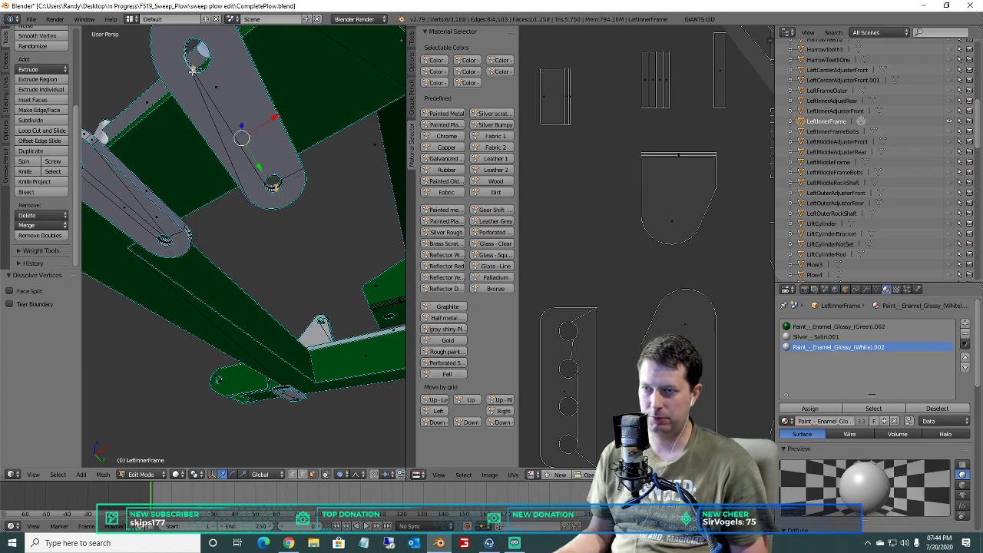
right_click(163, 240, "shift")
middle_click_drag(169, 195, 193, 217)
right_click(219, 216, "shift")
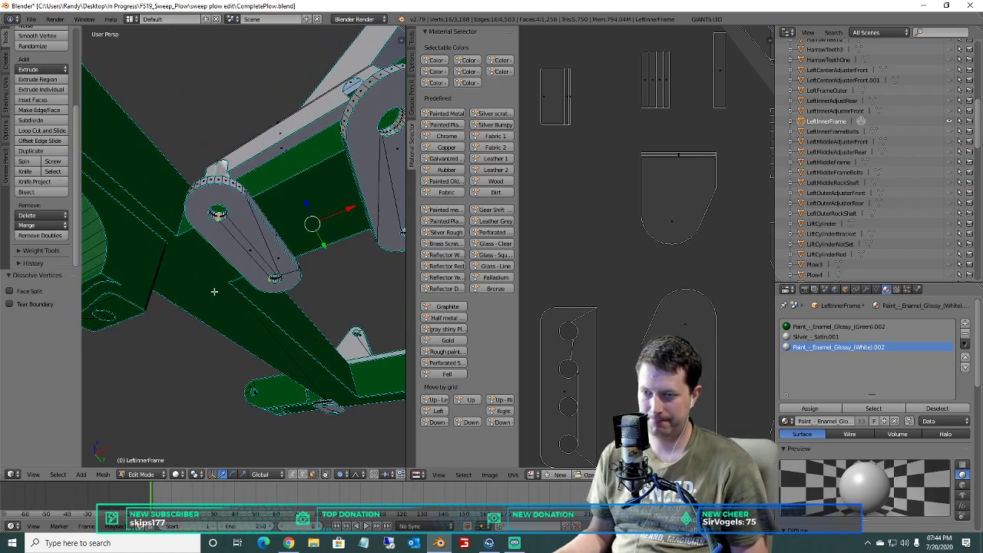
key("ctrl+l")
Try dissolving the vertices of the white plates' hole walls, and undo that dissolve.
scroll(218, 262, "down", 4)
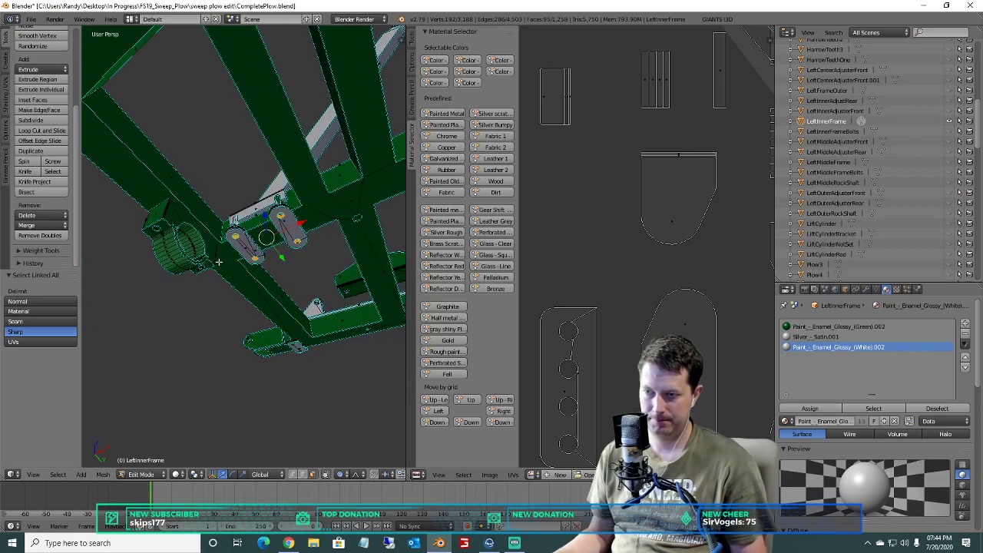
scroll(218, 262, "up", 2)
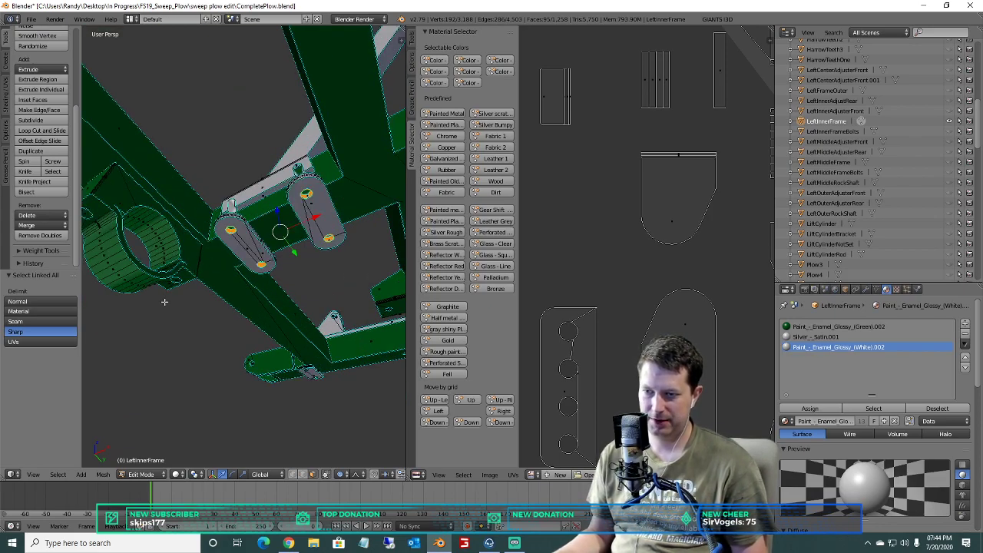
key("x")
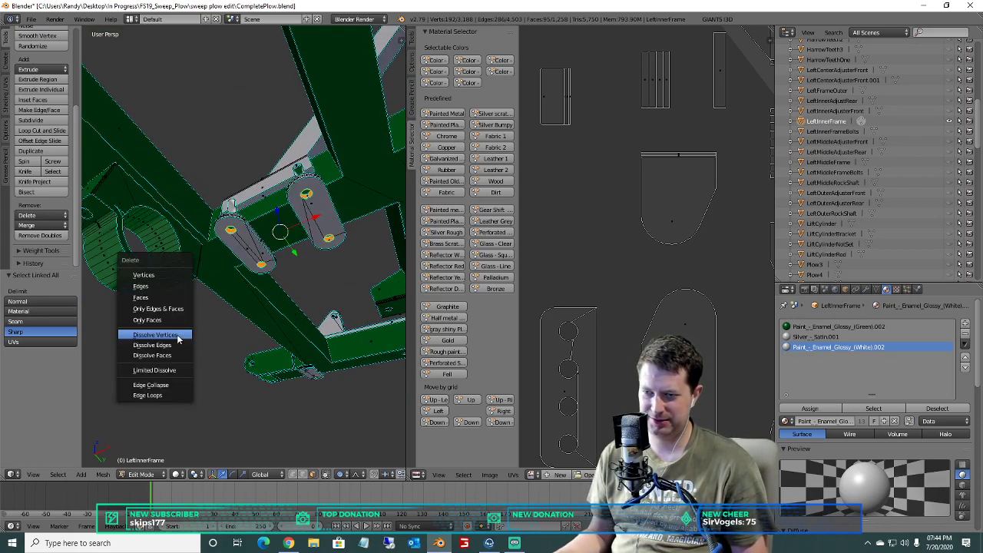
left_click(177, 337)
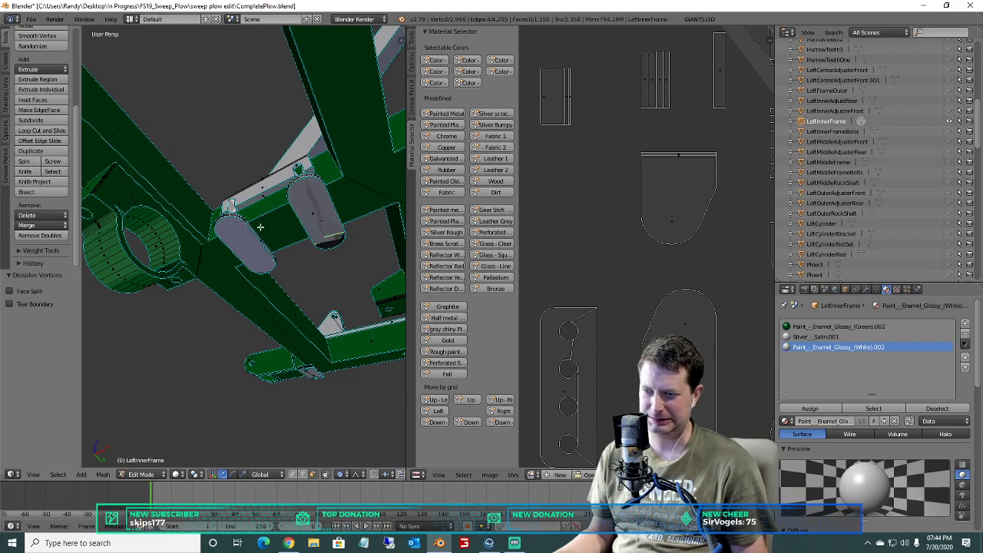
scroll(260, 227, "up", 3)
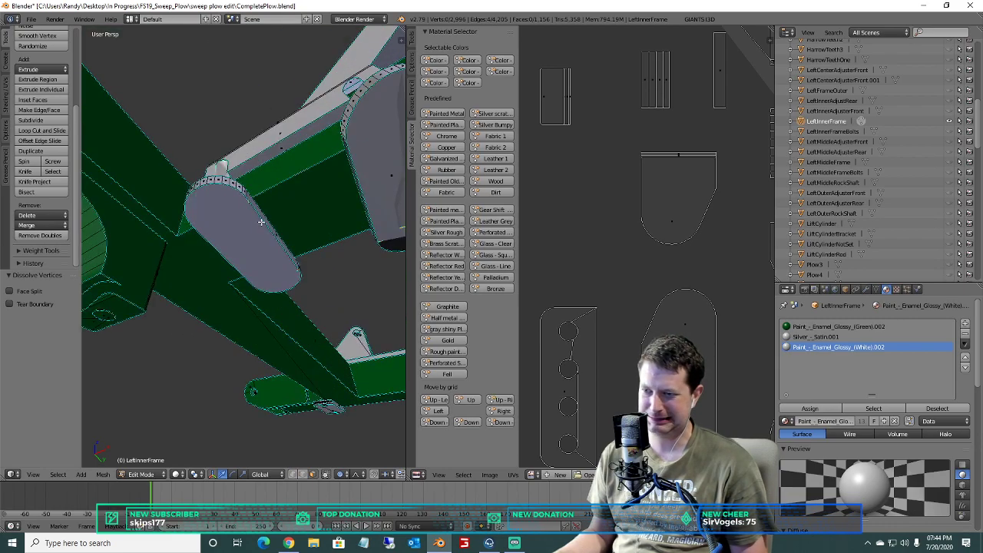
middle_click_drag(264, 220, 248, 216)
key("ctrl+z")
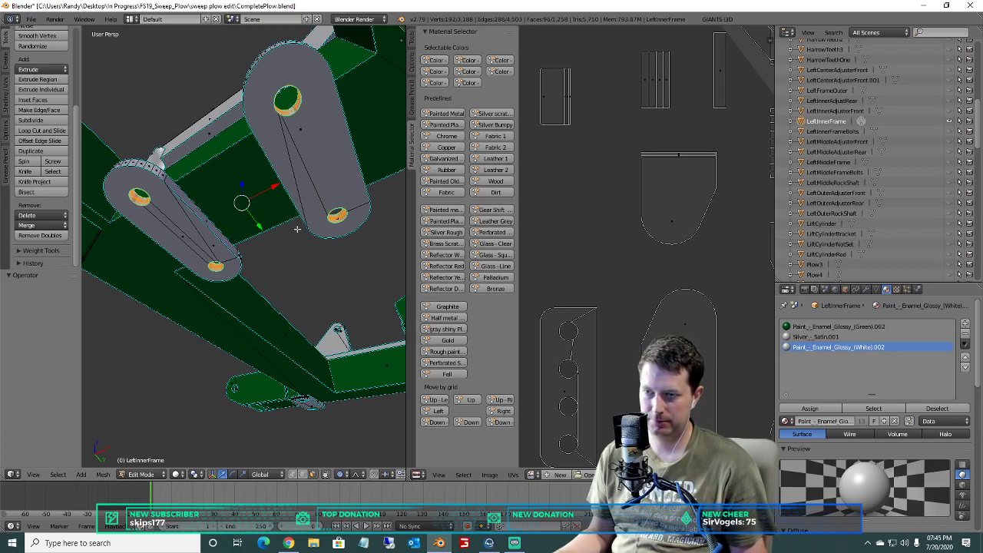
Try deleting the selected hole wall faces in the two white link plates.
middle_click_drag(323, 239, 251, 242)
scroll(251, 242, "up", 2)
middle_click_drag(173, 307, 181, 273, "shift")
scroll(241, 230, "up", 2)
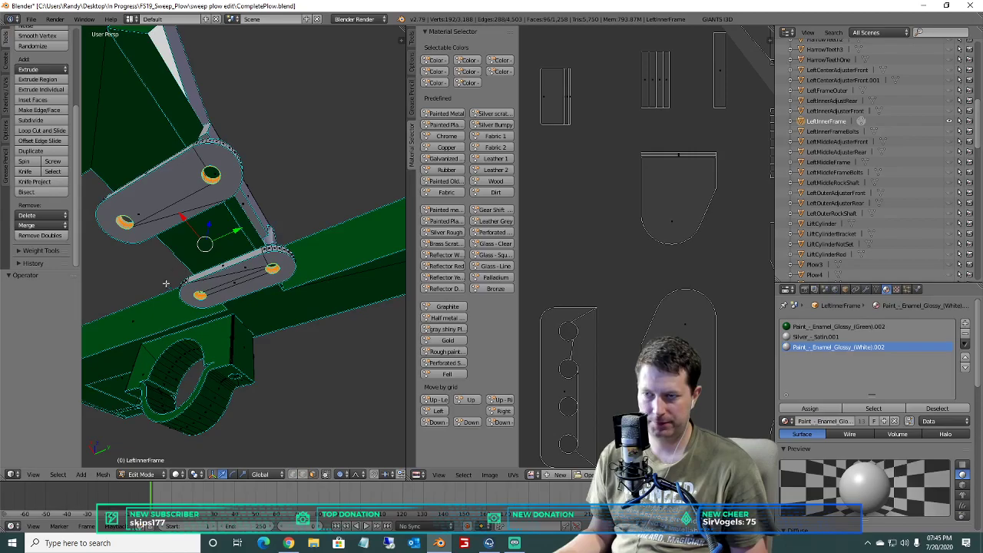
key("x")
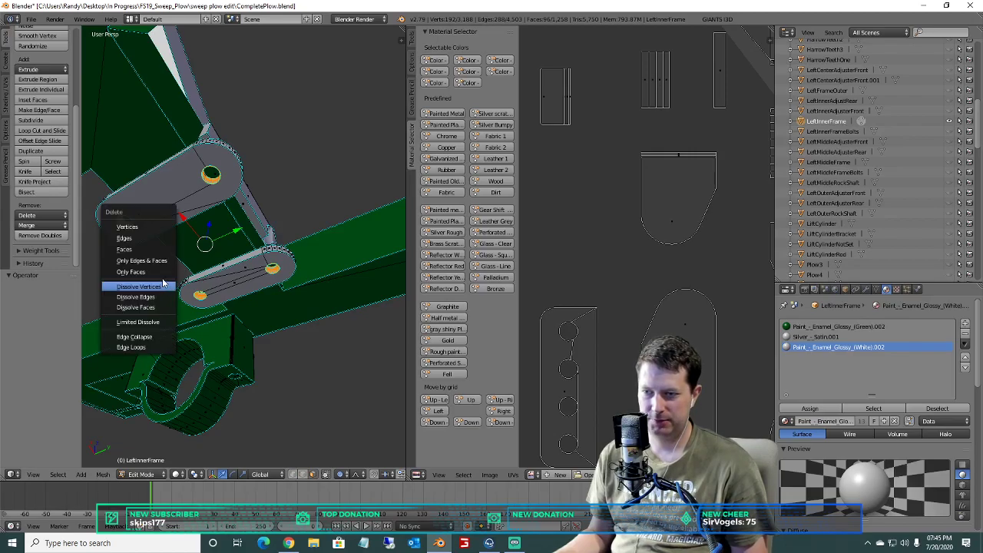
left_click(127, 254)
middle_click_drag(248, 283, 263, 238)
Examine the frame and its whole UV layout for geometry affected by the vertex dissolve and wall deletion.
scroll(292, 219, "up", 5)
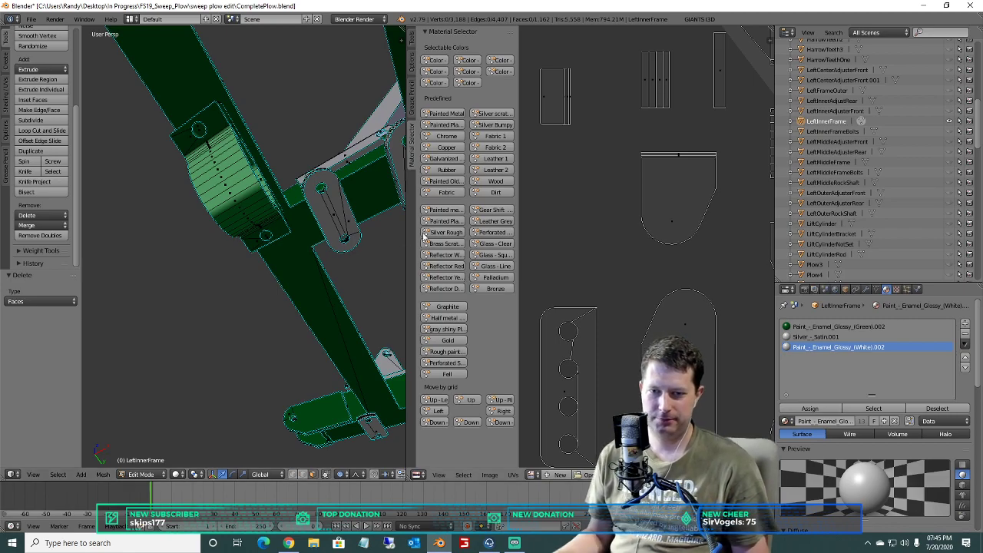
scroll(368, 278, "down", 5)
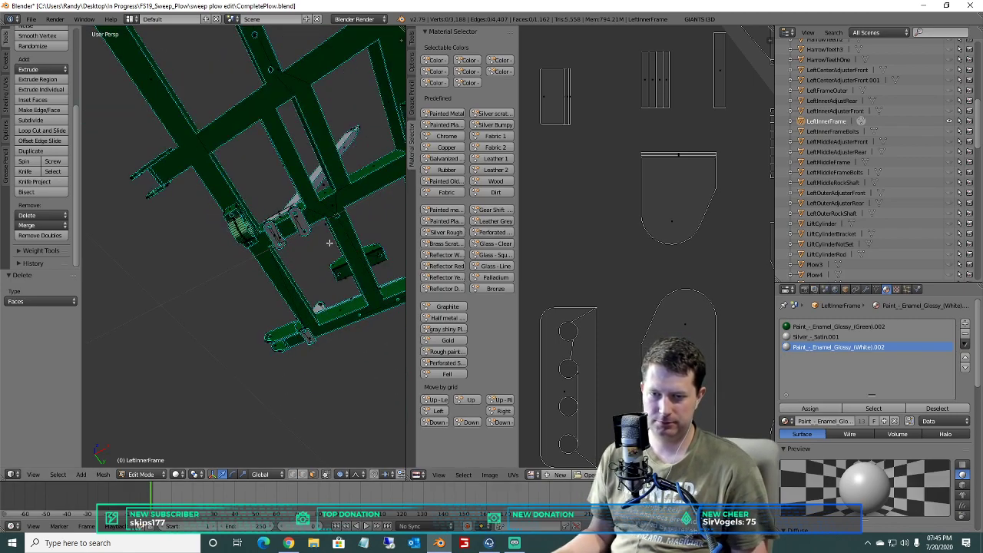
scroll(392, 274, "up", 4)
scroll(393, 274, "down", 2)
scroll(542, 205, "down", 2)
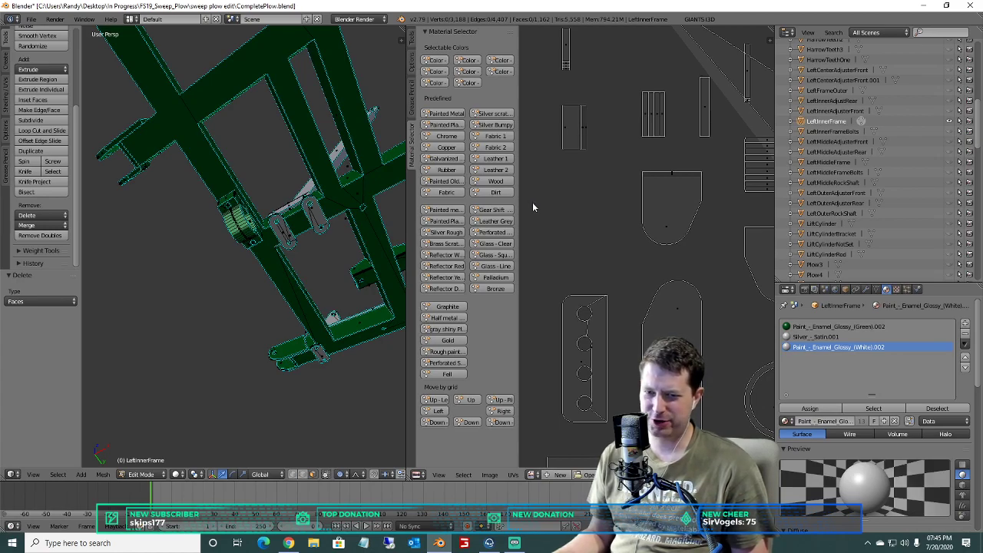
scroll(533, 207, "down", 4)
scroll(650, 244, "up", 5)
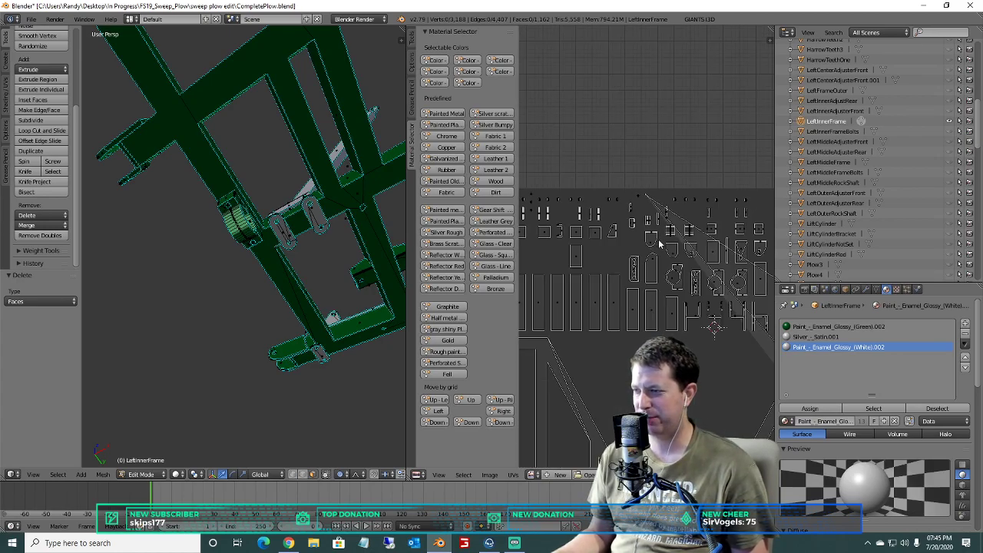
scroll(726, 271, "down", 4)
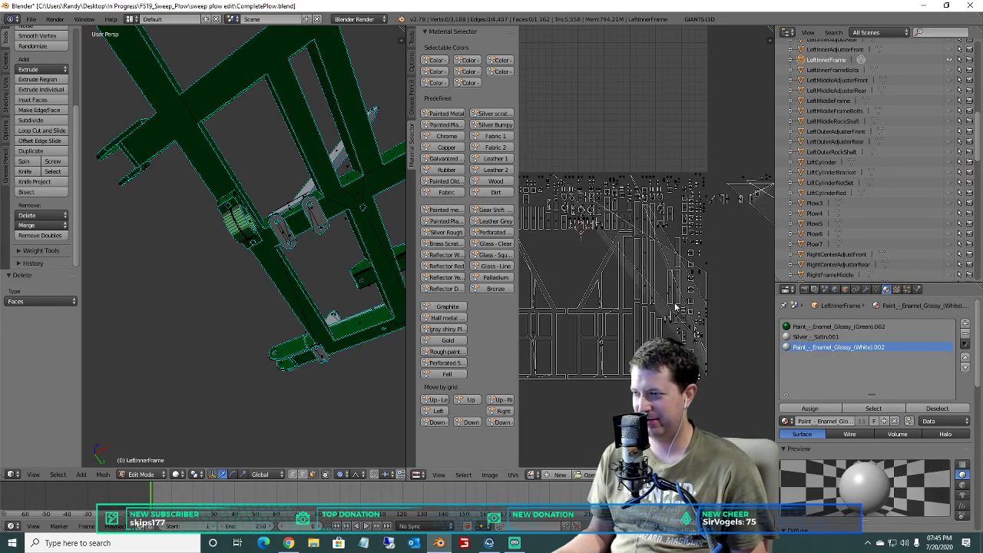
scroll(711, 389, "down", 1)
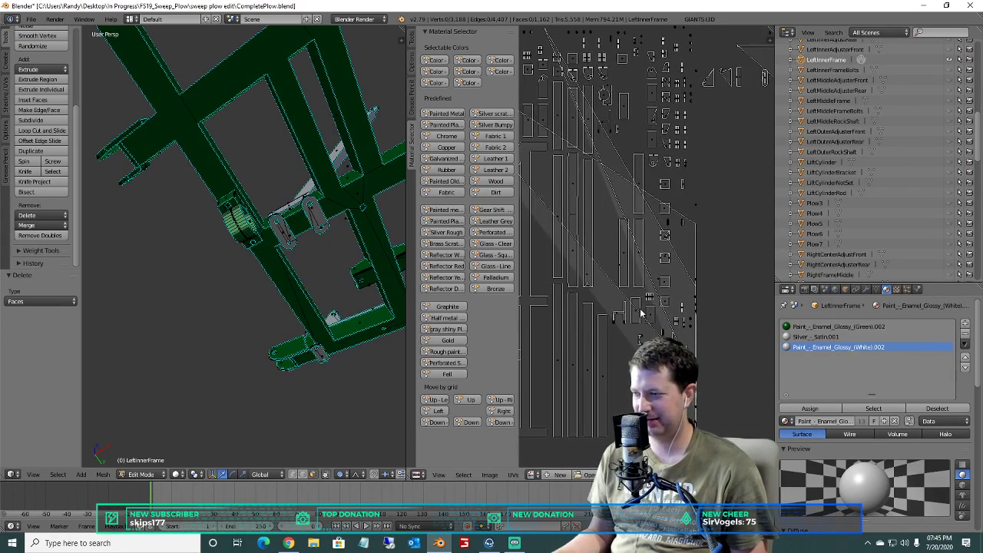
scroll(688, 323, "down", 1)
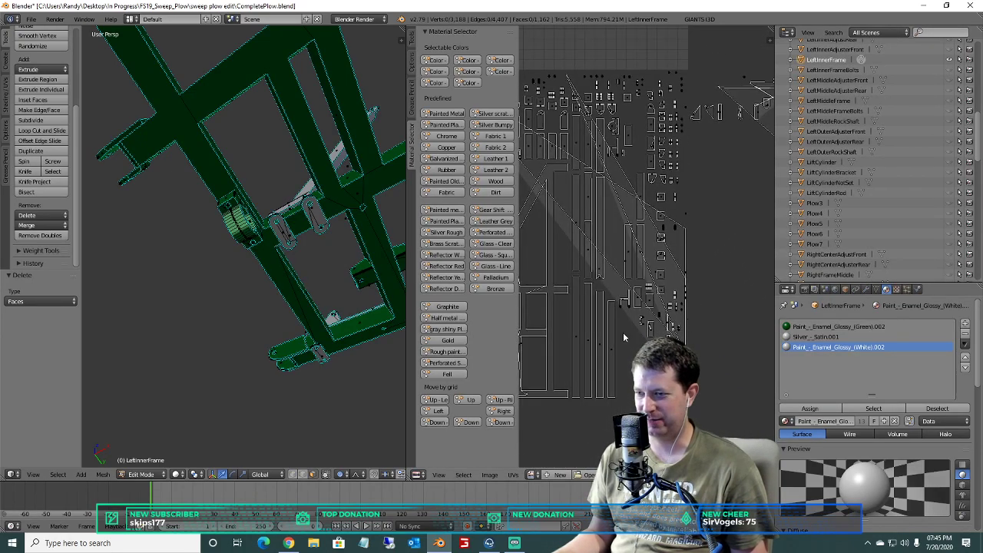
Undo the hole wall deletion and the earlier vertex dissolve, back to the selection of the six cap faces.
key("ctrl+z")
key("a")
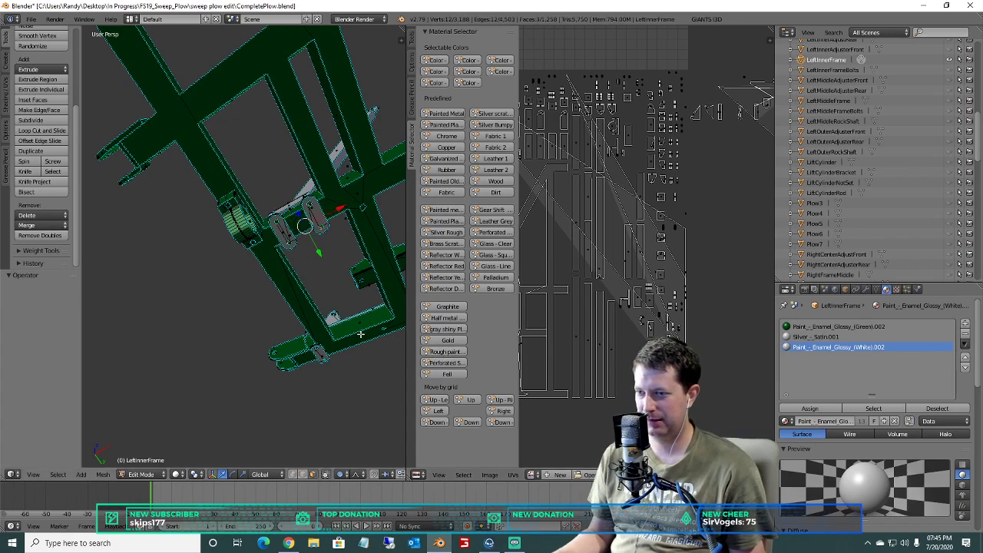
key("ctrl+z")
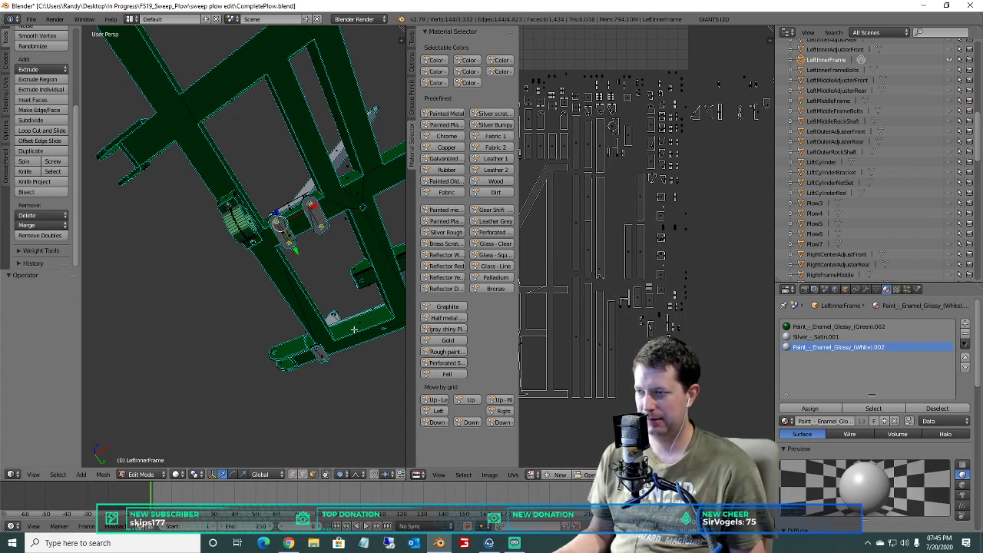
Delete the six selected hole cap faces on the clamp bracket and the white link plates.
scroll(615, 202, "up", 3)
scroll(292, 178, "up", 6)
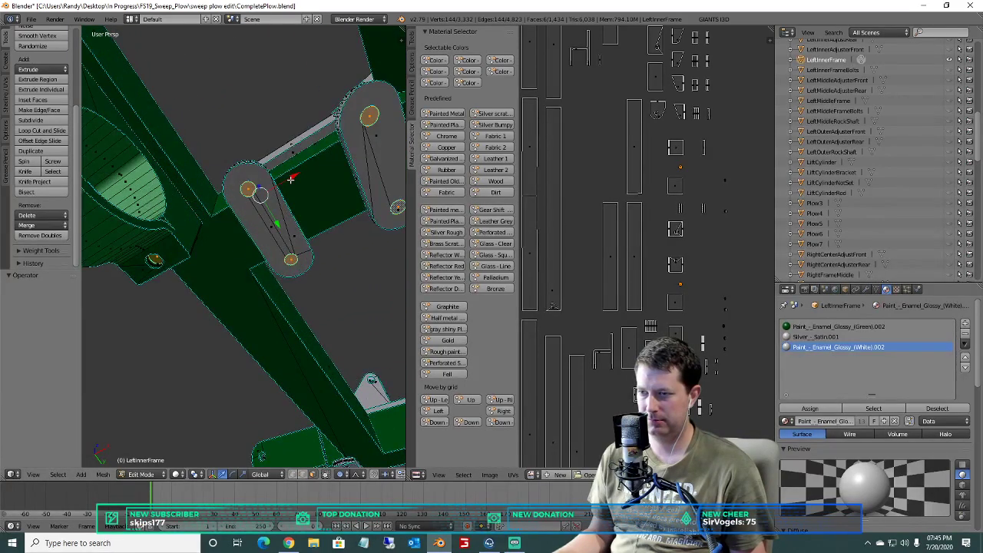
scroll(292, 178, "down", 4)
key("x")
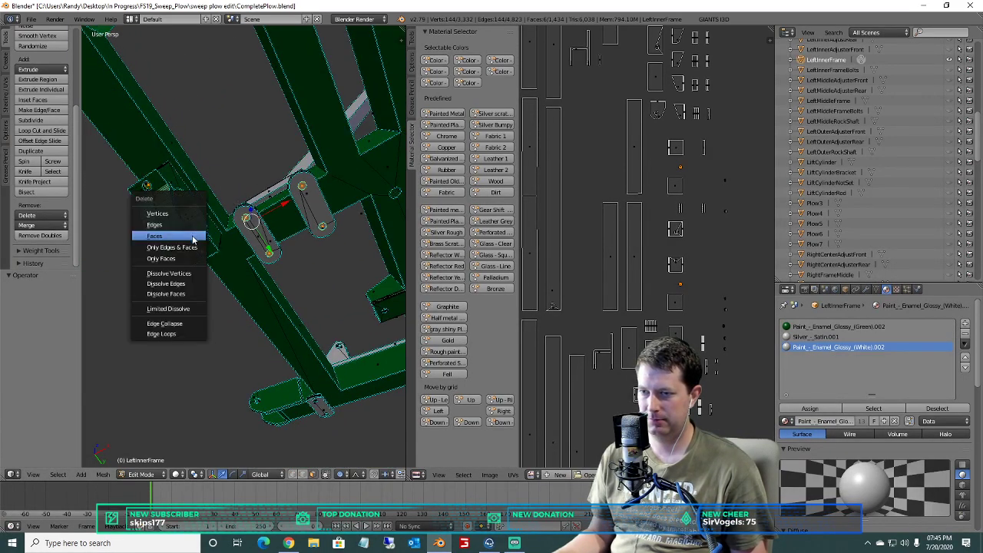
left_click(196, 235)
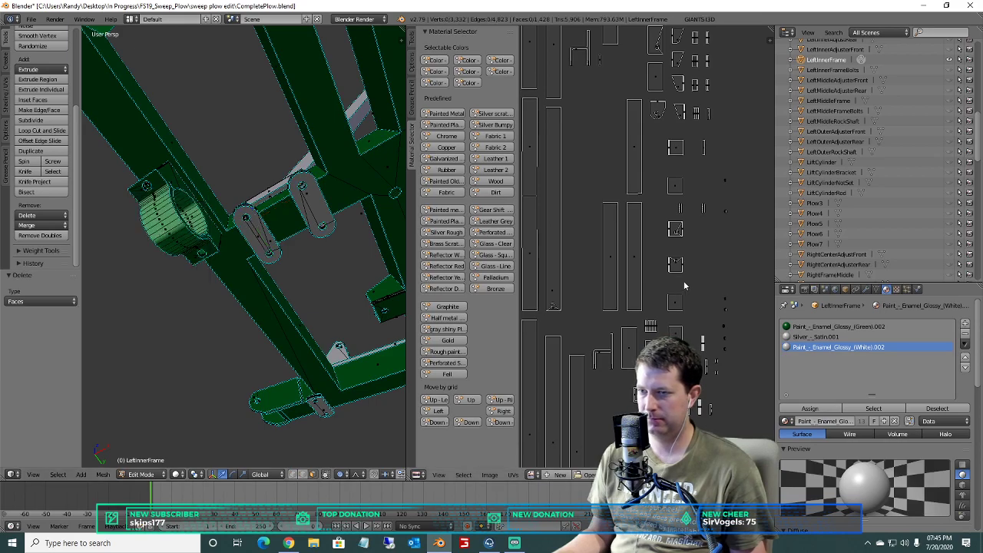
scroll(683, 280, "down", 3)
scroll(330, 203, "up", 5)
scroll(331, 203, "down", 4)
middle_click_drag(318, 204, 291, 226)
key("a")
key("a")
right_click(243, 221)
right_click(244, 228, "shift")
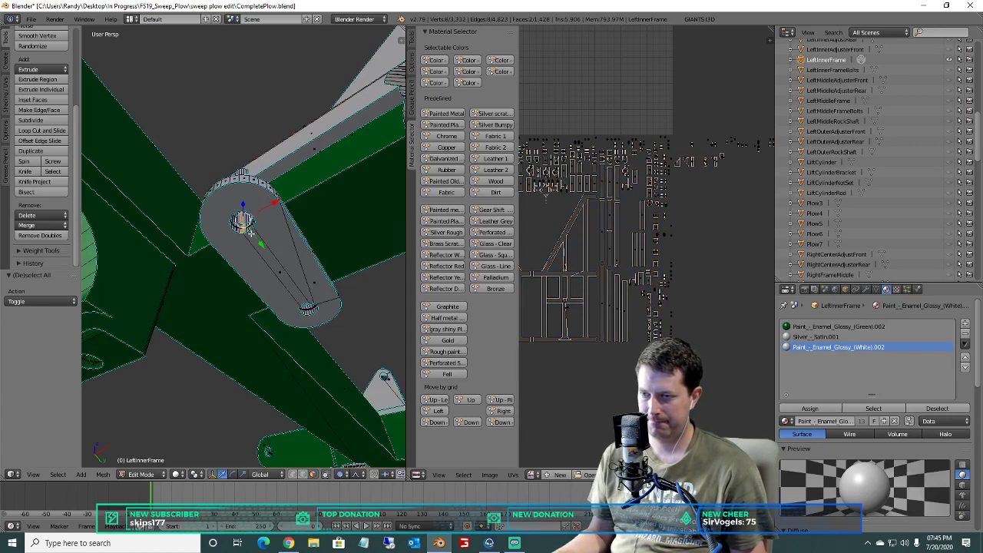
key("ctrl+l")
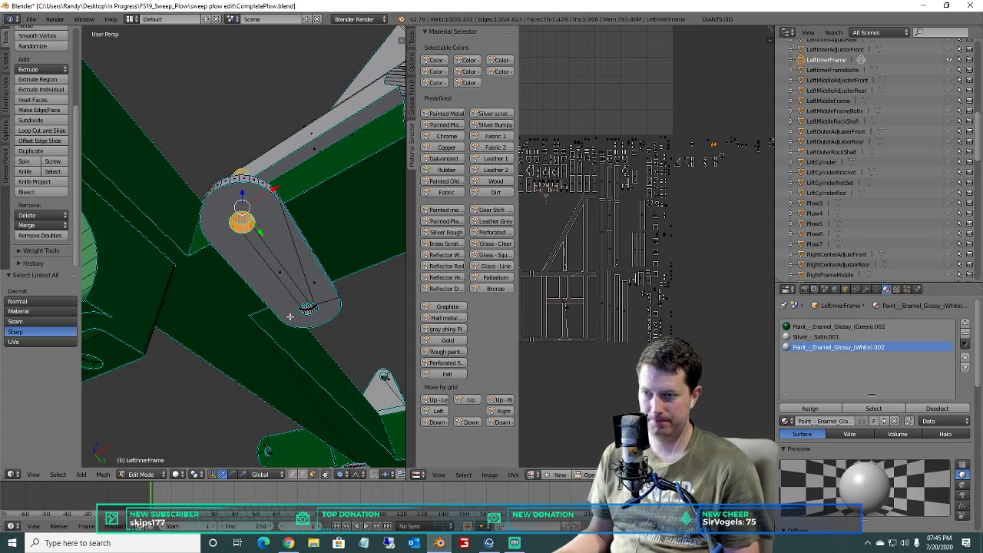
middle_click_drag(295, 314, 259, 258)
key("a")
Select the sharp-delimited inner wall faces of all the holes in the two white link plates and delete them.
right_click(243, 249)
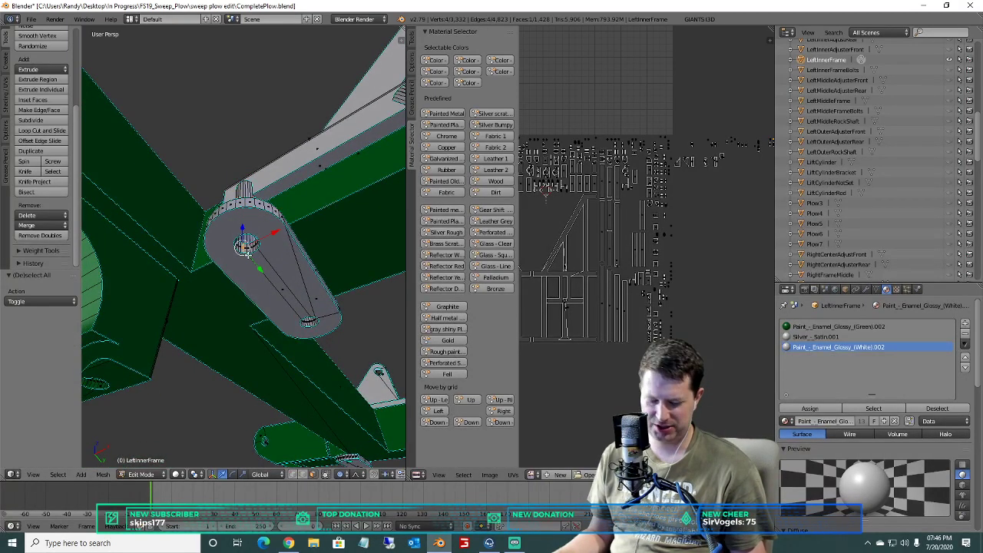
key("ctrl+l")
right_click(310, 324, "shift")
key("ctrl+l")
middle_click_drag(302, 327, 265, 286)
right_click(241, 265, "shift")
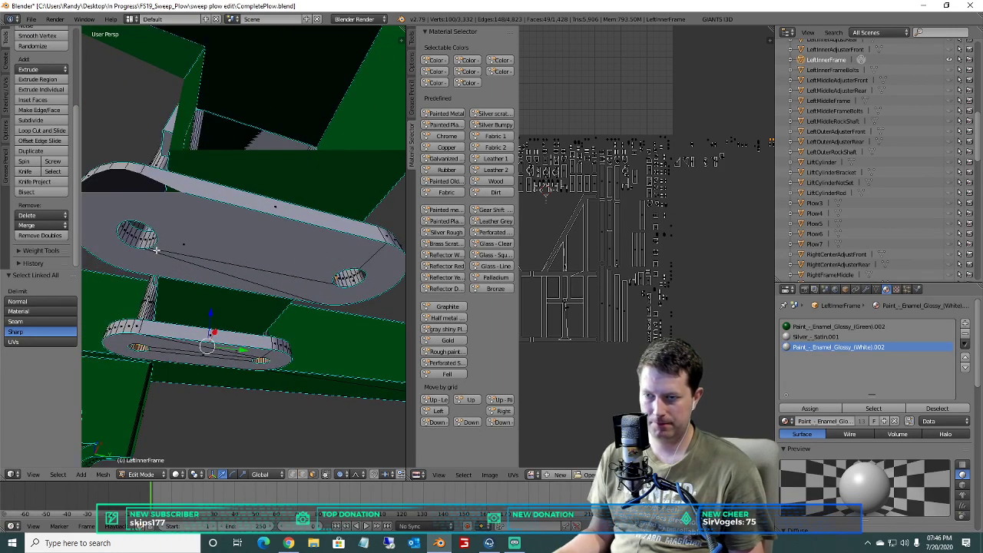
right_click(135, 235, "shift")
key("ctrl+l")
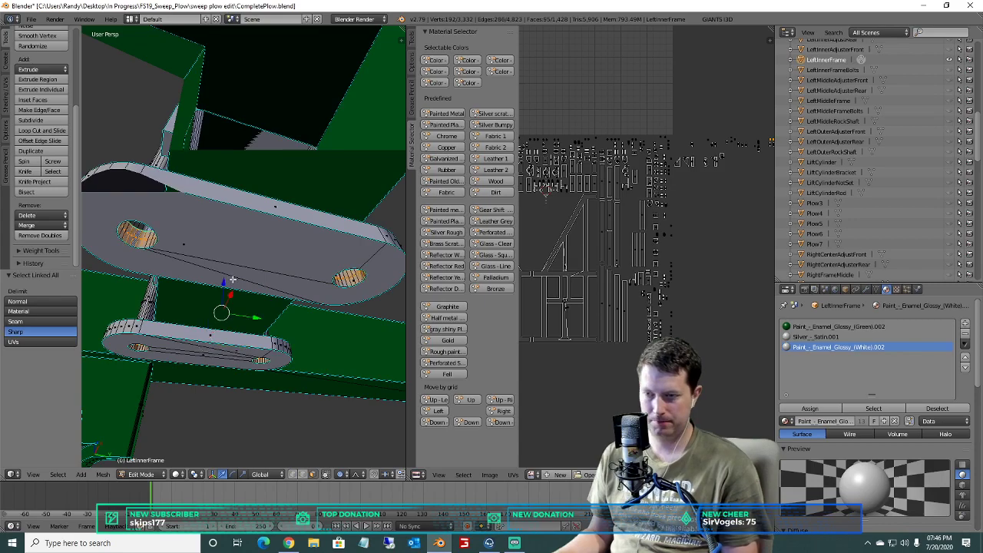
scroll(347, 255, "down", 6)
key("x")
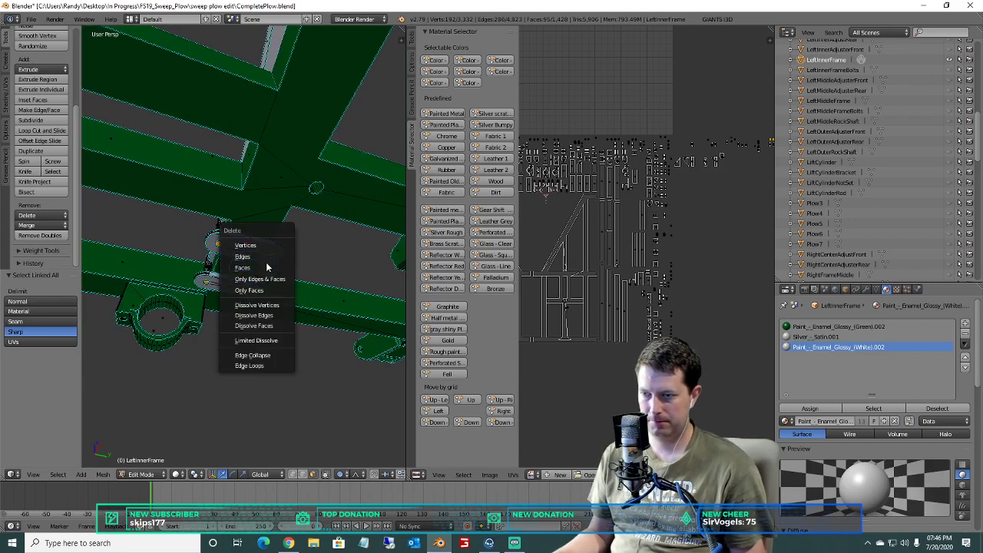
left_click(247, 267)
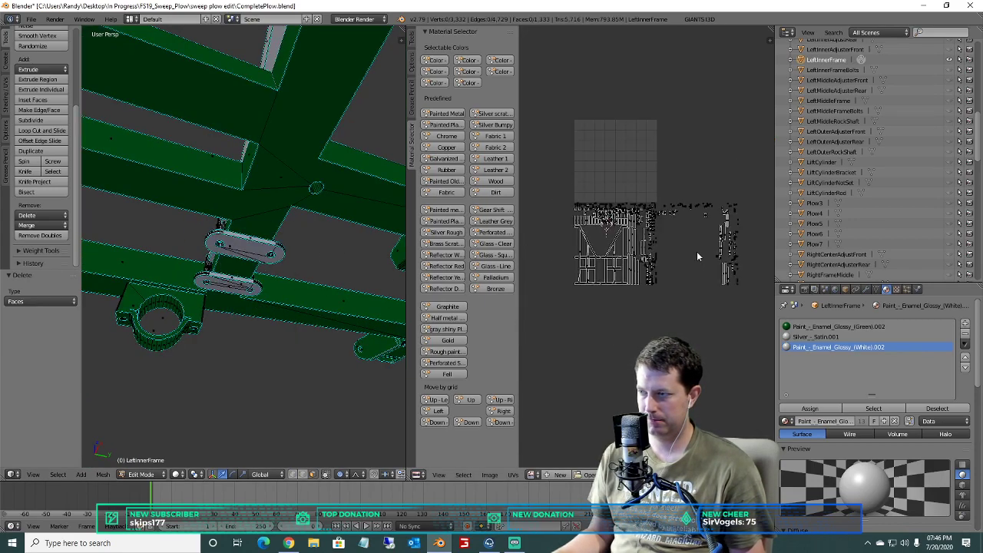
Select the sharp-delimited inner wall faces of the bolt holes in the green clamp bracket and delete them.
scroll(696, 256, "up", 2)
scroll(230, 261, "up", 3)
middle_click_drag(209, 248, 186, 211)
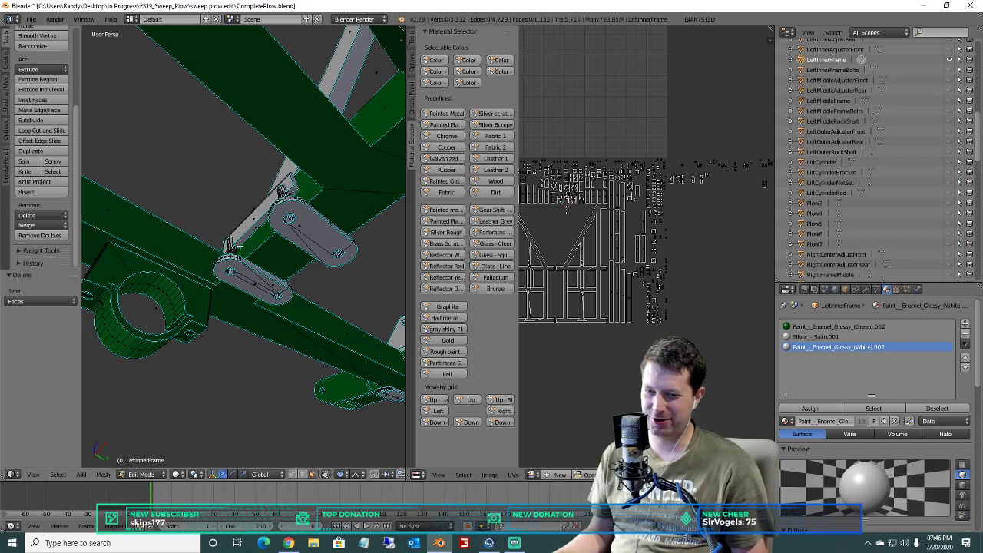
scroll(257, 268, "up", 5)
middle_click_drag(257, 268, 162, 219)
right_click(210, 266)
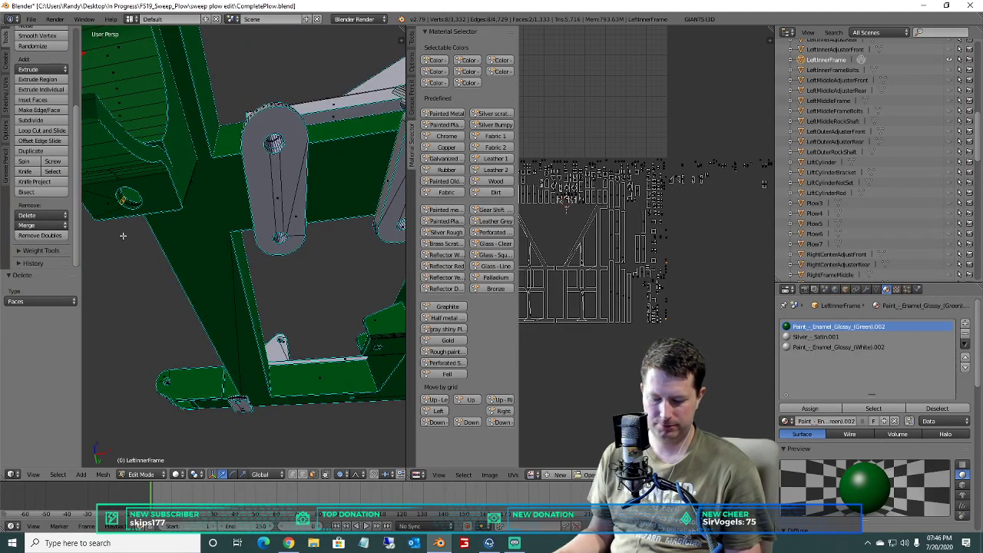
key("ctrl+l")
middle_click_drag(127, 235, 274, 244)
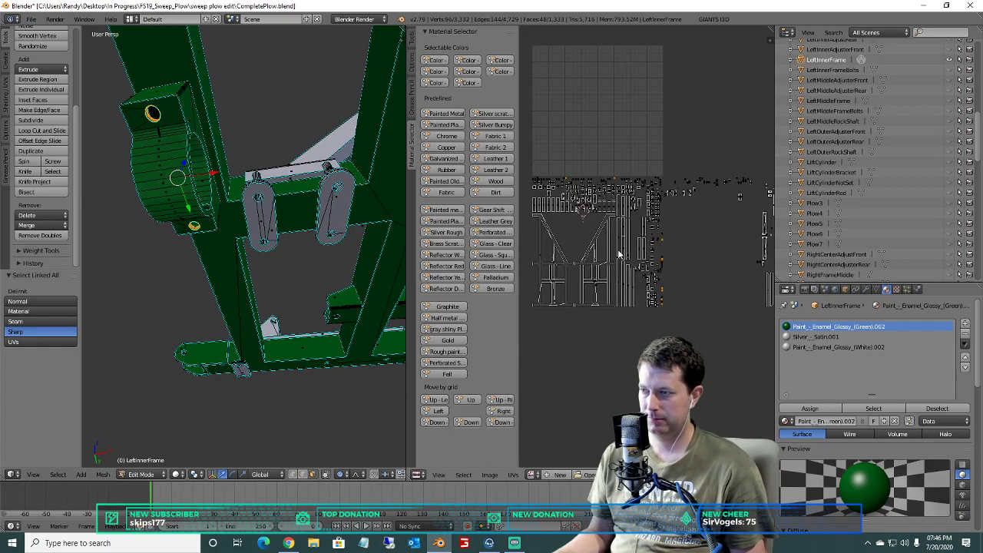
key("x")
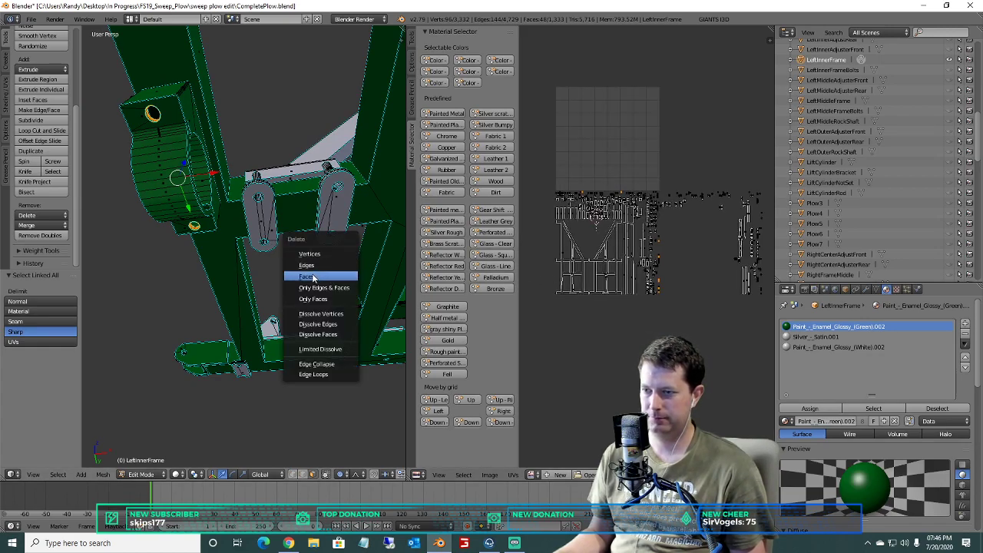
left_click(307, 276)
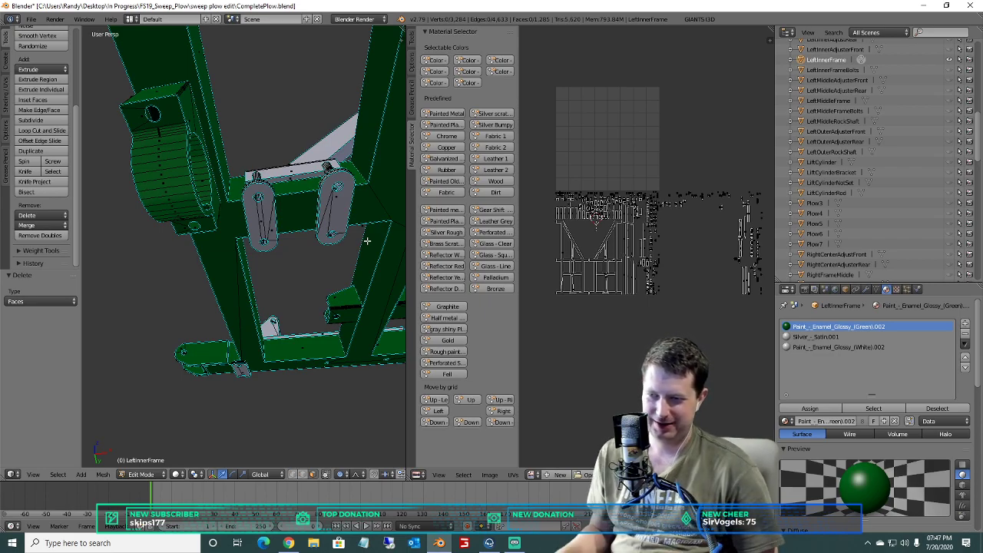
Delete the linked inner wall faces of the lower hole in the white plate attached to the green beam.
scroll(360, 227, "up", 2)
middle_click_drag(279, 299, 184, 293)
scroll(183, 301, "down", 3)
middle_click_drag(218, 196, 210, 308)
scroll(236, 303, "up", 3)
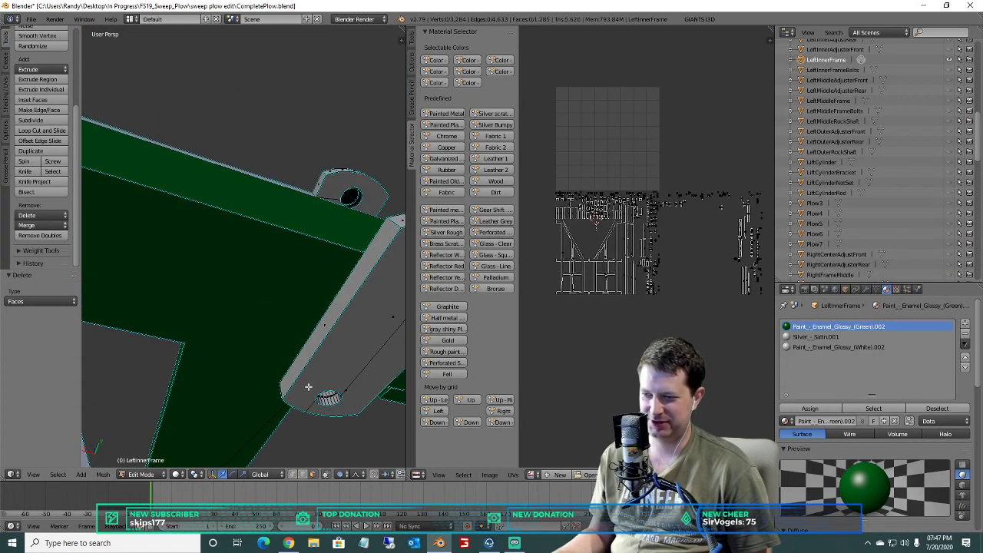
right_click(326, 403)
mouse_move(327, 403)
middle_mouse_down()
mouse_move(105, 417)
mouse_move(173, 71)
mouse_move(210, 70)
mouse_move(195, 51)
mouse_move(283, 441)
mouse_move(347, 418)
mouse_move(366, 397)
mouse_move(342, 394)
middle_mouse_up()
scroll(105, 417, "down", 4)
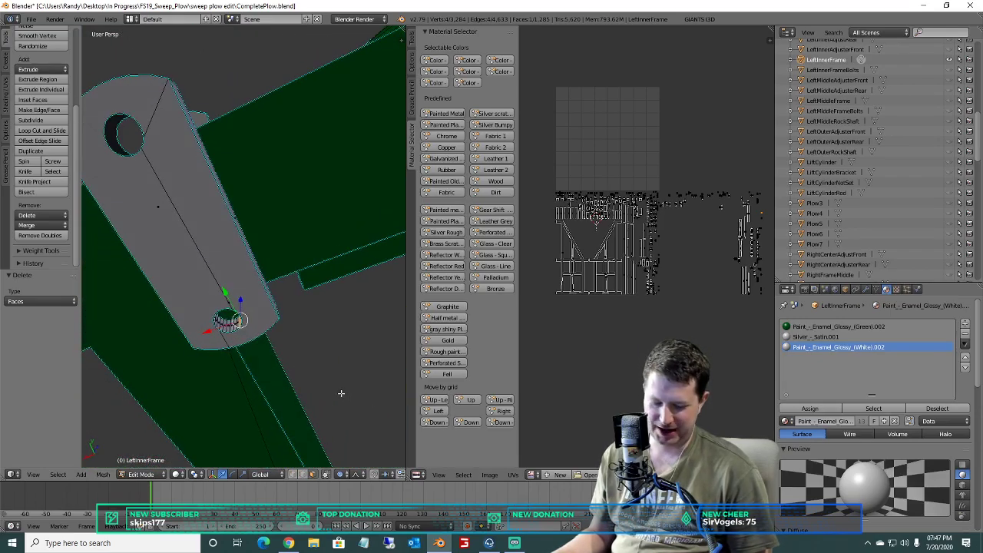
key("ctrl+l")
scroll(234, 371, "down", 3)
mouse_move(257, 366)
middle_mouse_down()
mouse_move(248, 353)
mouse_move(246, 365)
middle_mouse_up()
key("x")
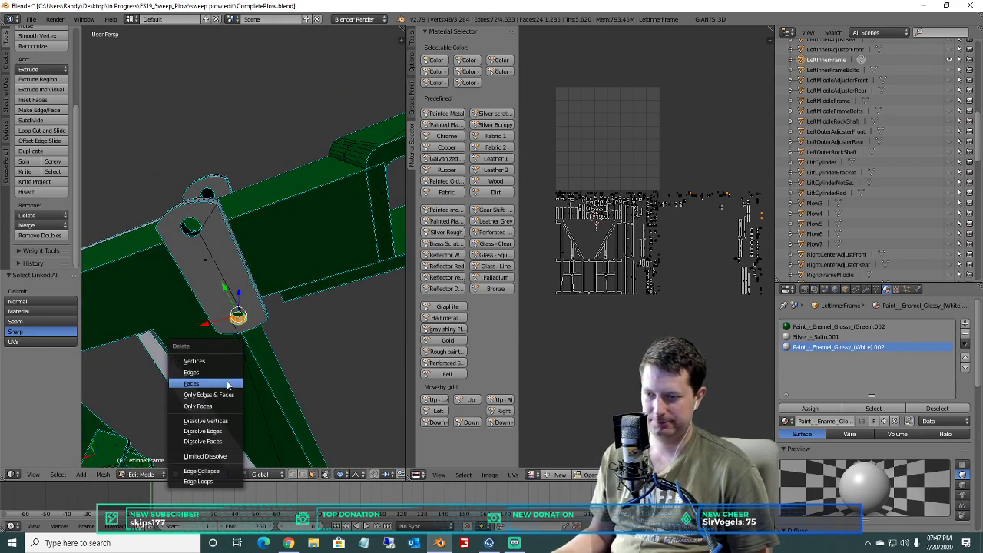
left_click(217, 384)
Examine the UV layout and the whole frame for faces that still contain hole outlines.
scroll(265, 227, "up", 3)
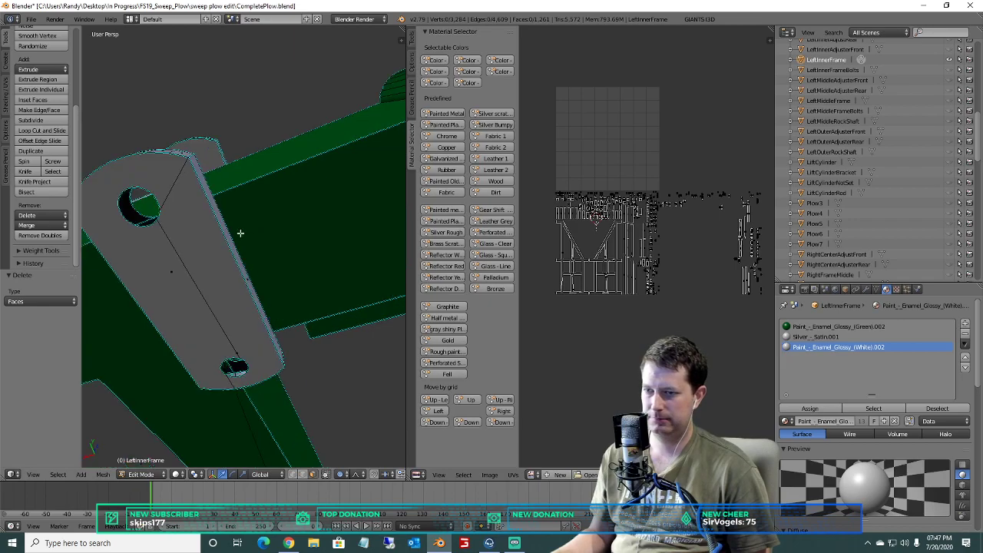
scroll(629, 294, "up", 8)
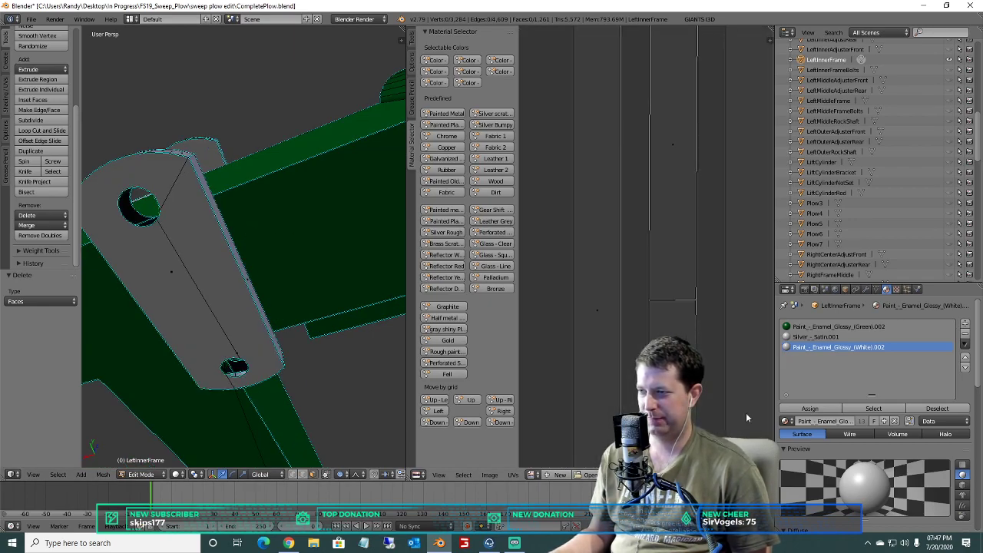
scroll(628, 294, "down", 6)
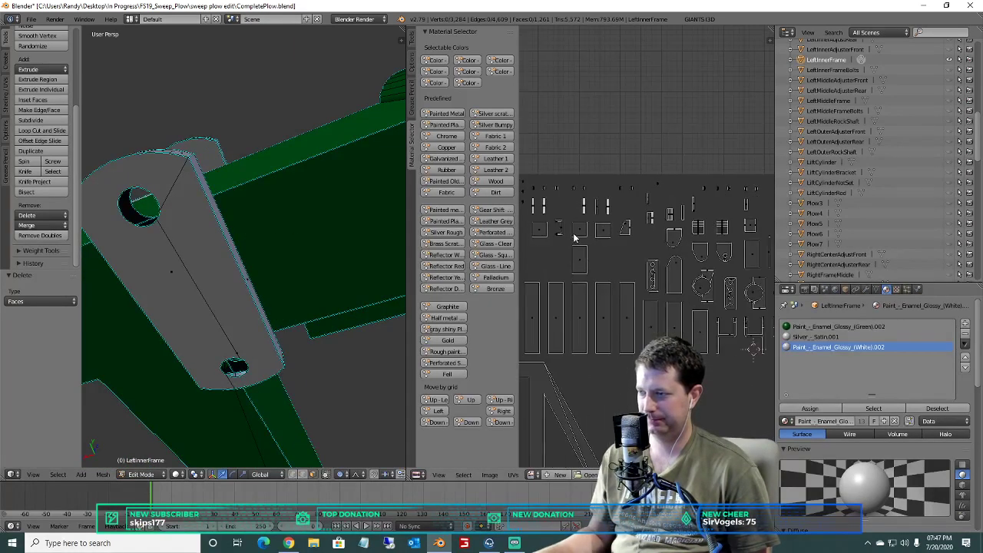
scroll(711, 269, "up", 8)
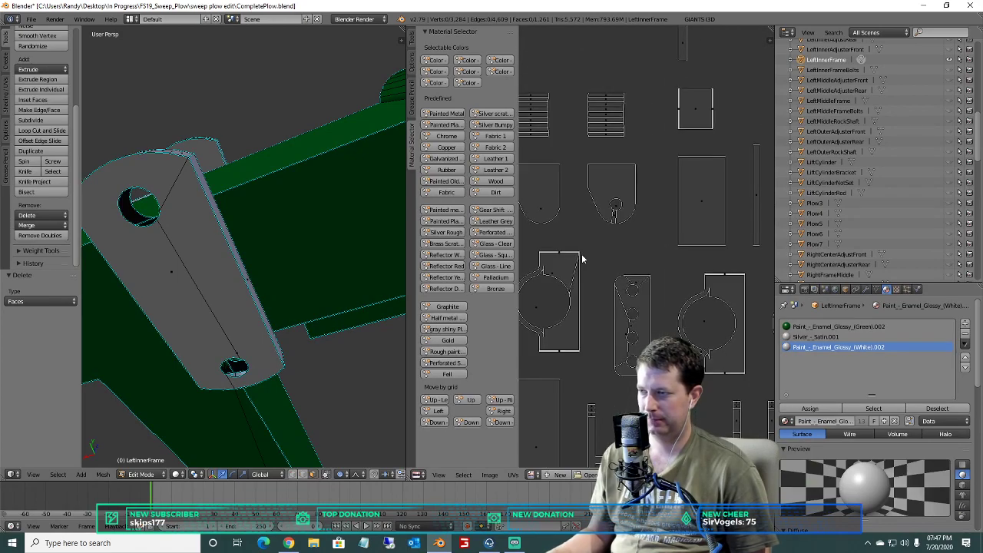
middle_click_drag(616, 192, 678, 259)
key("a")
scroll(353, 277, "down", 3)
key("a")
scroll(348, 274, "down", 4)
middle_click_drag(318, 270, 276, 189)
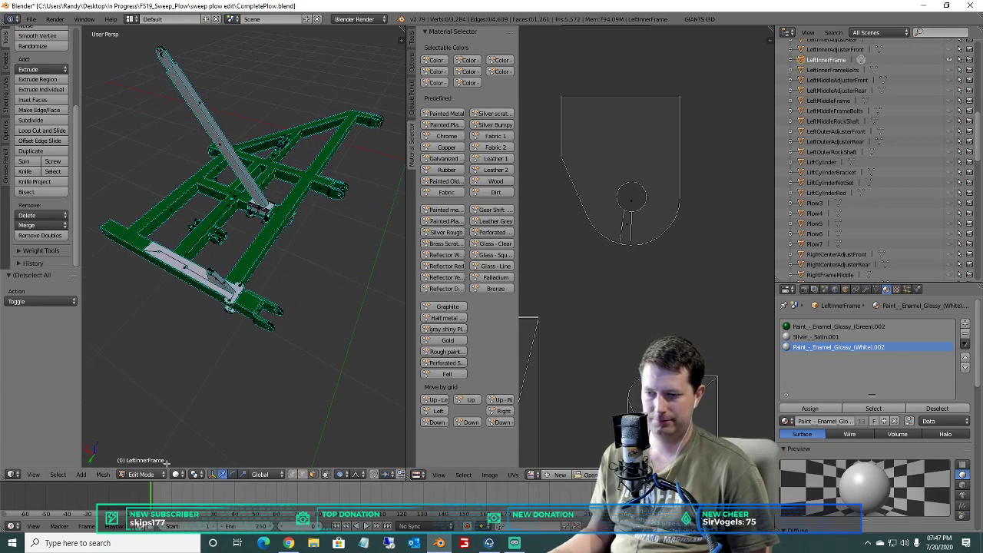
Dissolve the hole's ring vertices and the leftover connecting edges in the first rounded lug face, working in vertex selection.
key("a")
key("a")
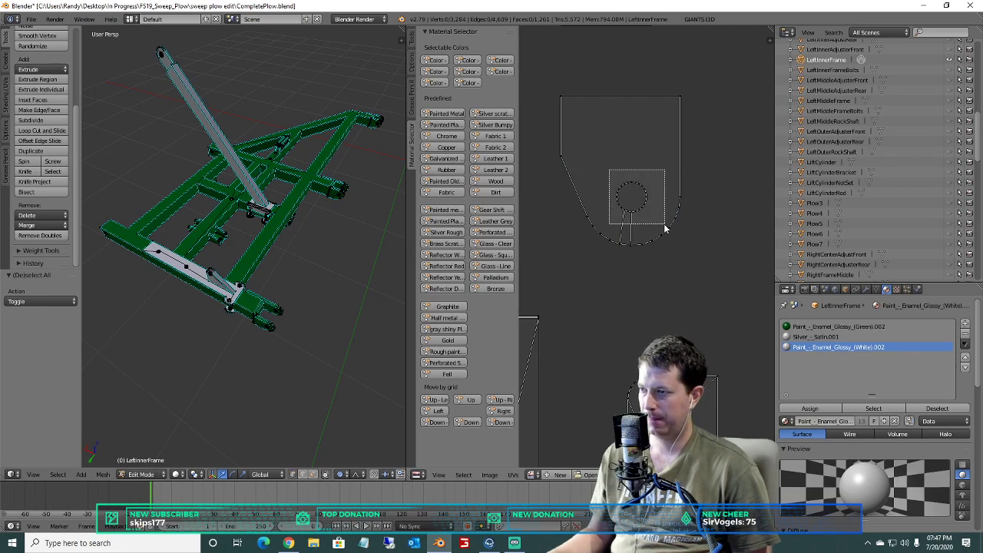
left_click_drag(666, 228, 667, 228)
scroll(303, 298, "up", 2)
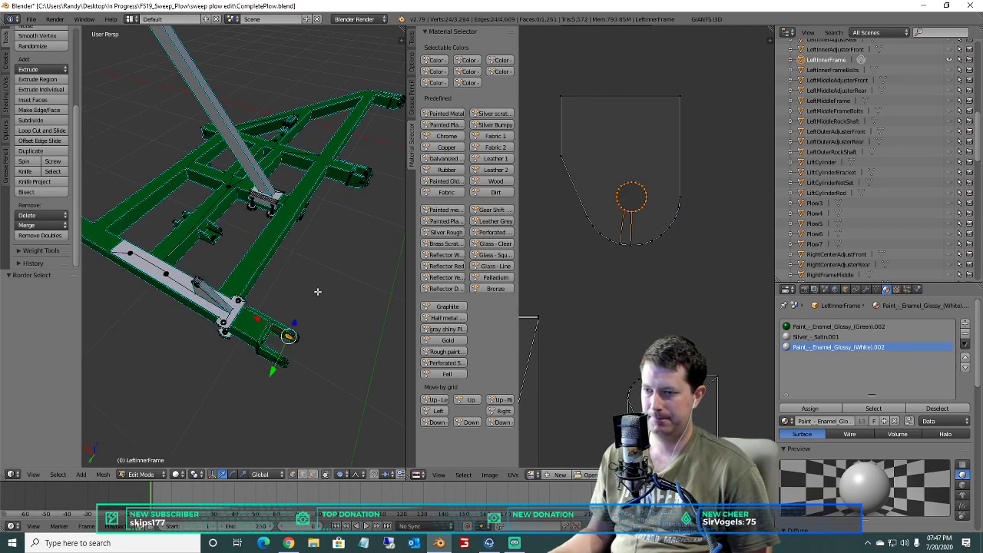
key("x")
left_click(301, 328)
key("x")
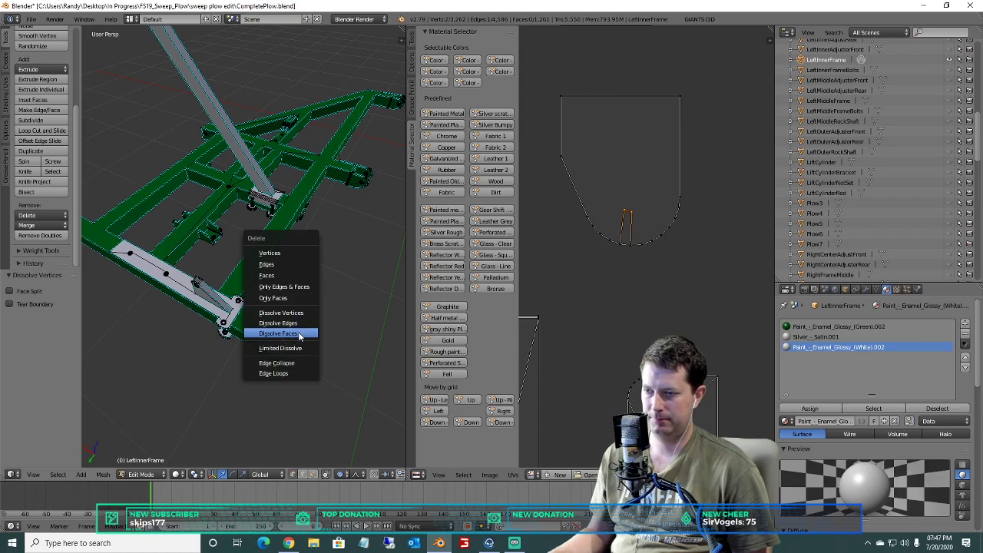
left_click(300, 328)
Dissolve the hole's ring vertices and the remaining V-shaped edges in the rectangular face's UV island.
scroll(587, 287, "down", 4)
middle_click_drag(638, 208, 715, 97)
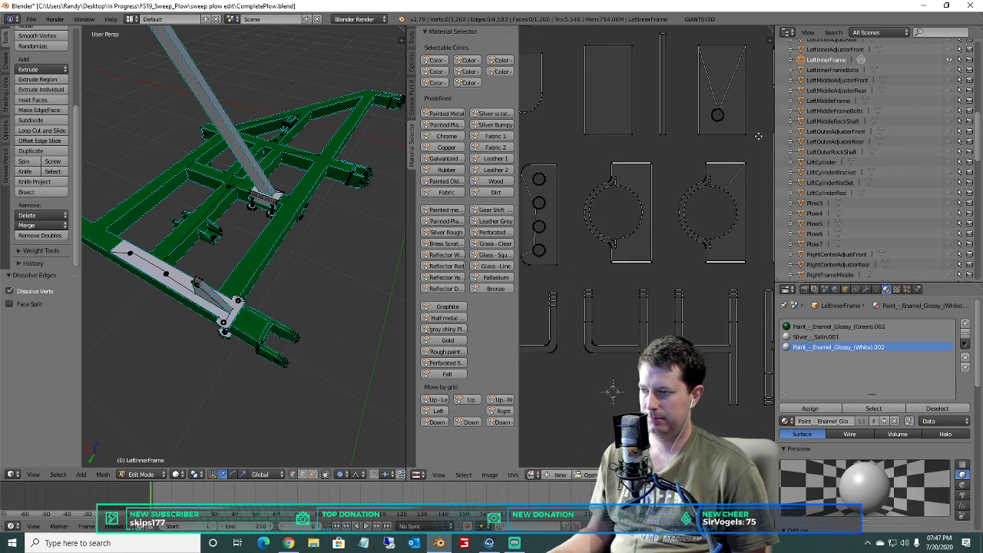
scroll(648, 187, "down", 5)
scroll(647, 187, "up", 4)
middle_click_drag(689, 149, 546, 324)
scroll(545, 326, "up", 2)
scroll(553, 330, "up", 2)
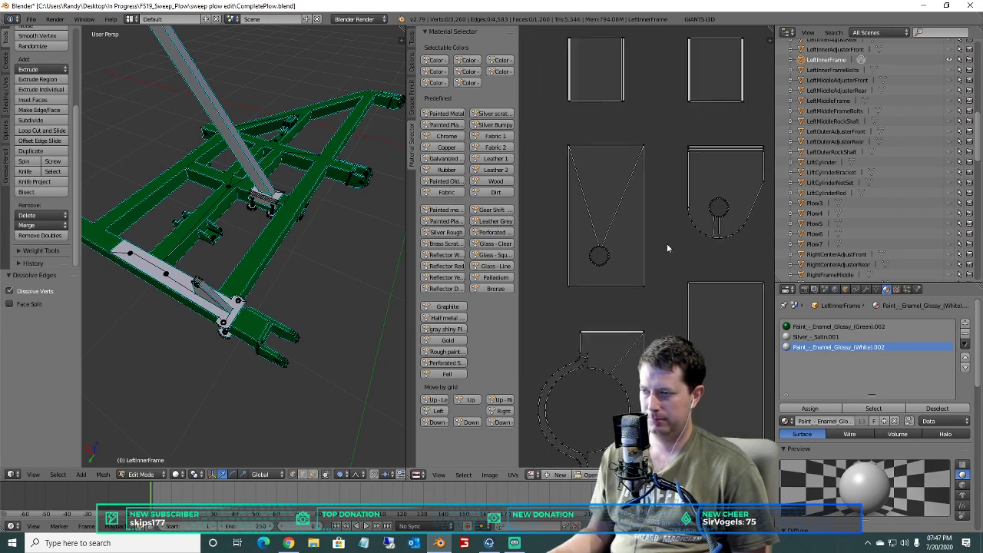
key("b")
left_click_drag(618, 275, 586, 232)
key("x")
left_click(361, 283)
key("x")
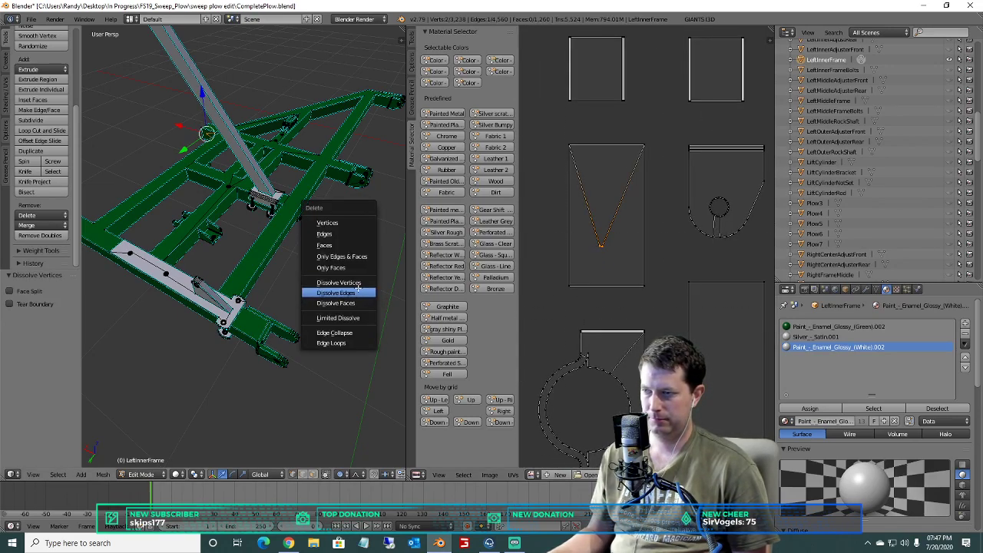
left_click(358, 293)
Dissolve the hole's ring vertices in the neighbouring rounded lug face and try dissolving the leftover edges.
middle_click_drag(611, 230, 563, 243)
key("b")
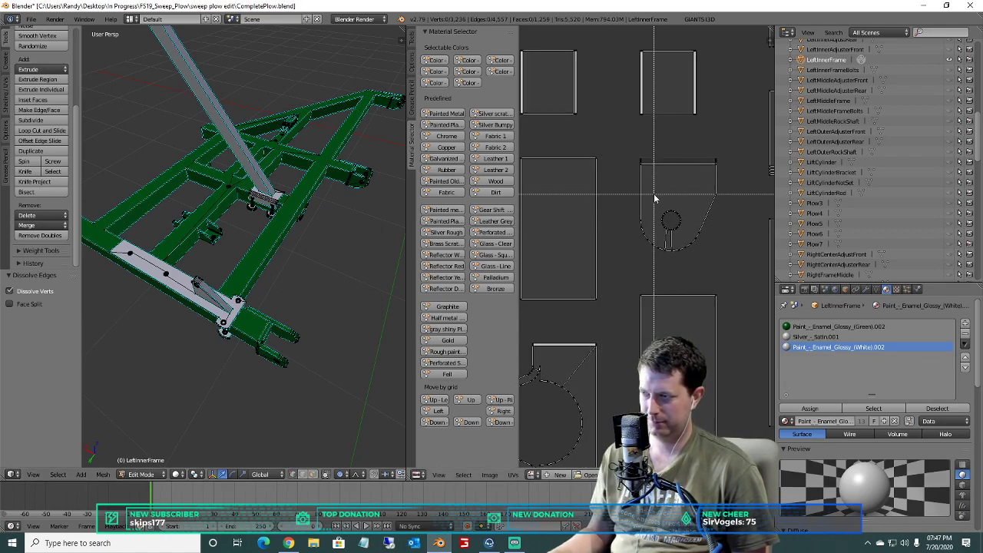
left_click_drag(654, 199, 693, 251)
key("x")
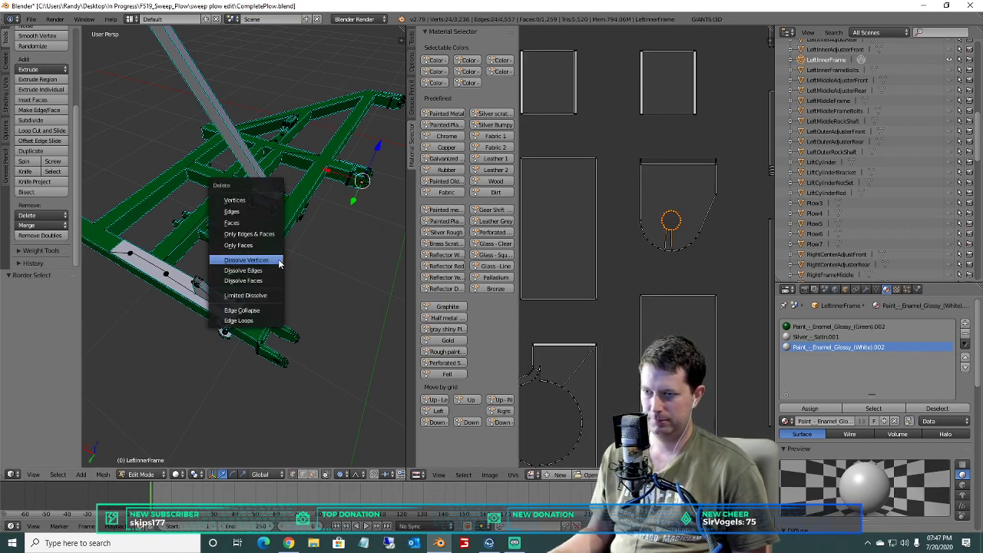
left_click(279, 261)
key("x")
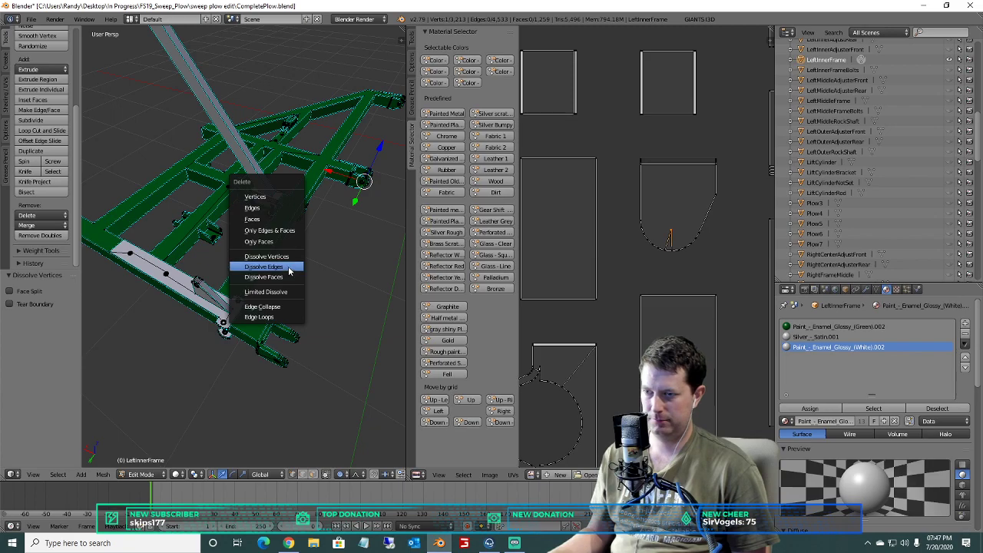
left_click(288, 270)
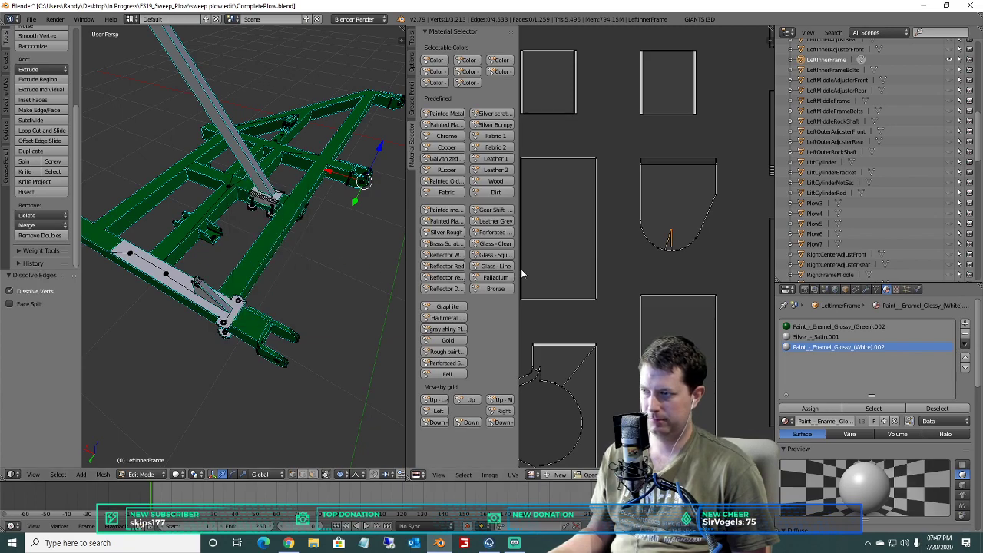
Apply Limited Dissolve to the whole rounded lug island to remove its leftover hole edges.
key("b")
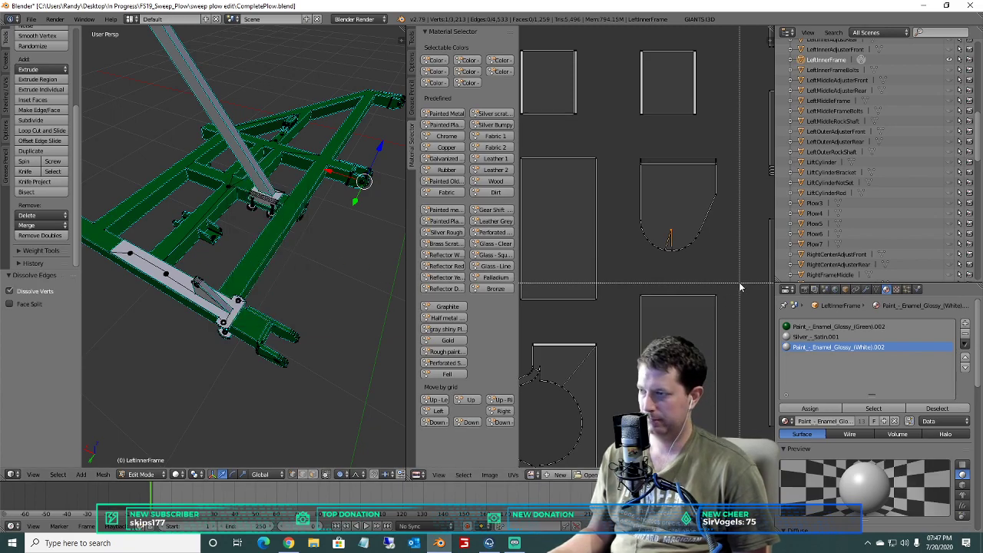
left_click_drag(735, 256, 614, 148)
left_click(64, 218)
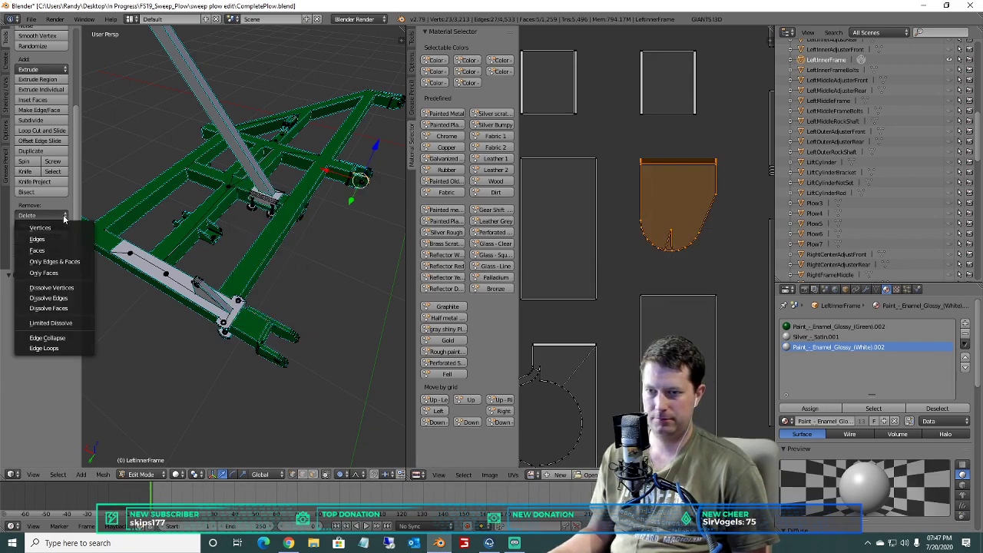
left_click(53, 324)
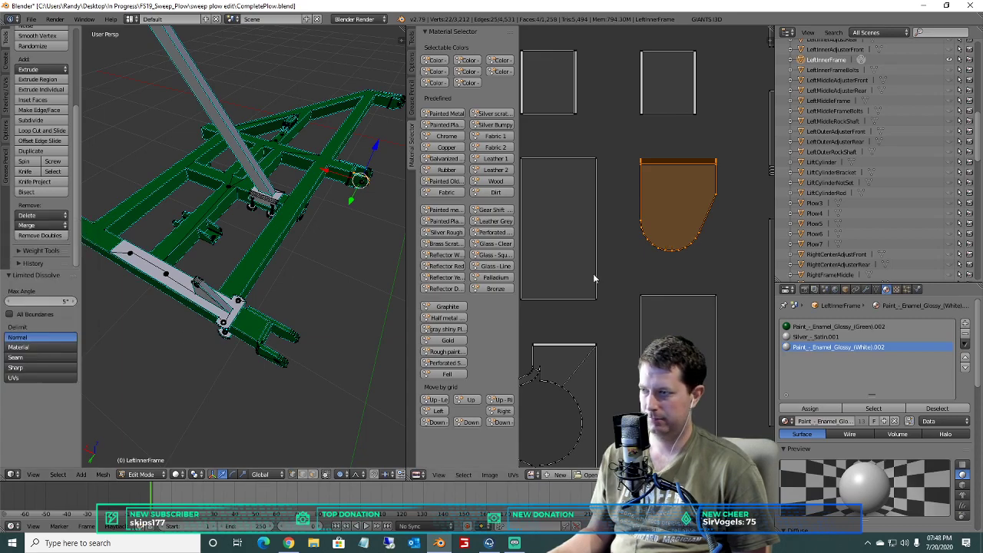
Dissolve the hole's ring vertices and leftover connecting edges in the tall arched plate's UV island.
scroll(624, 229, "down", 3)
middle_click_drag(653, 248, 542, 313)
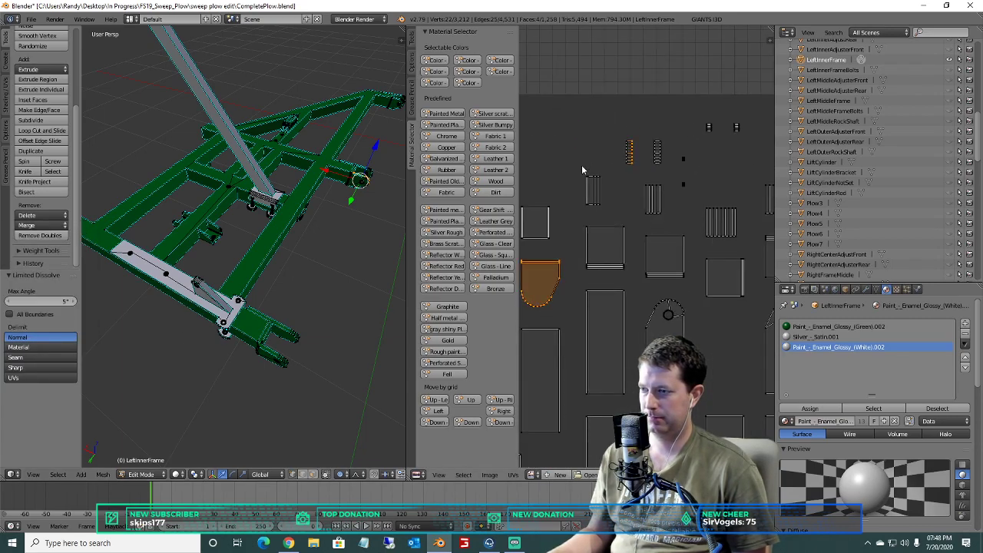
scroll(582, 164, "up", 2)
key("a")
middle_click_drag(684, 383, 719, 289)
key("b")
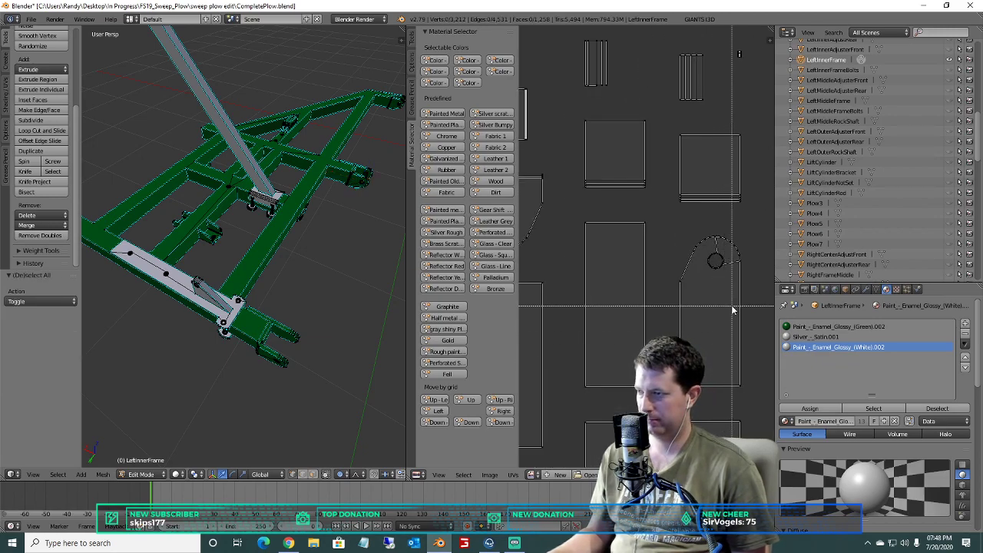
left_click_drag(704, 246, 705, 247)
key("x")
left_click(293, 334)
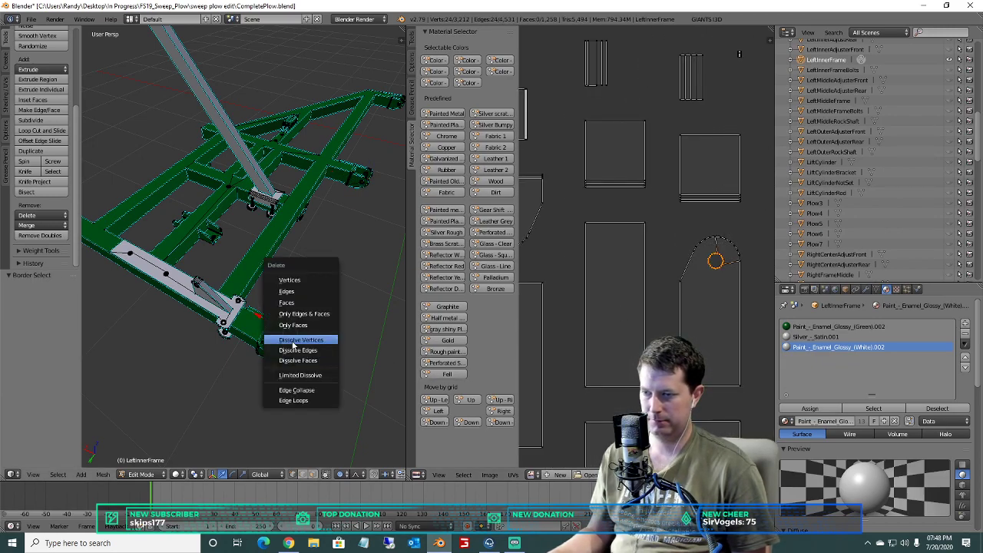
key("x")
left_click(294, 352)
Dissolve the ring vertices of the hole in the second tall arched island, along with its remaining V-shaped edges.
scroll(683, 313, "down", 5)
middle_click_drag(683, 314, 600, 282)
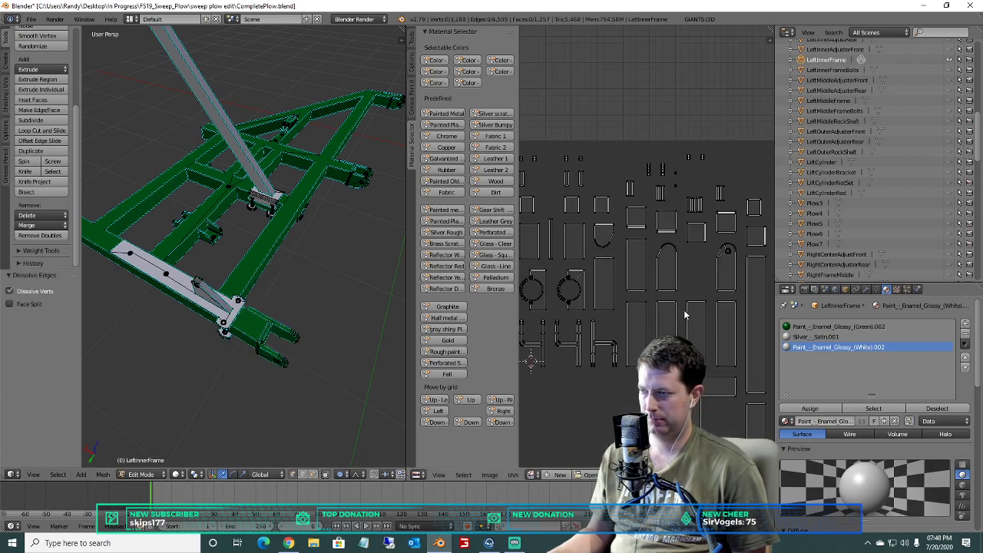
scroll(607, 276, "up", 5)
key("b")
left_click_drag(632, 265, 604, 238)
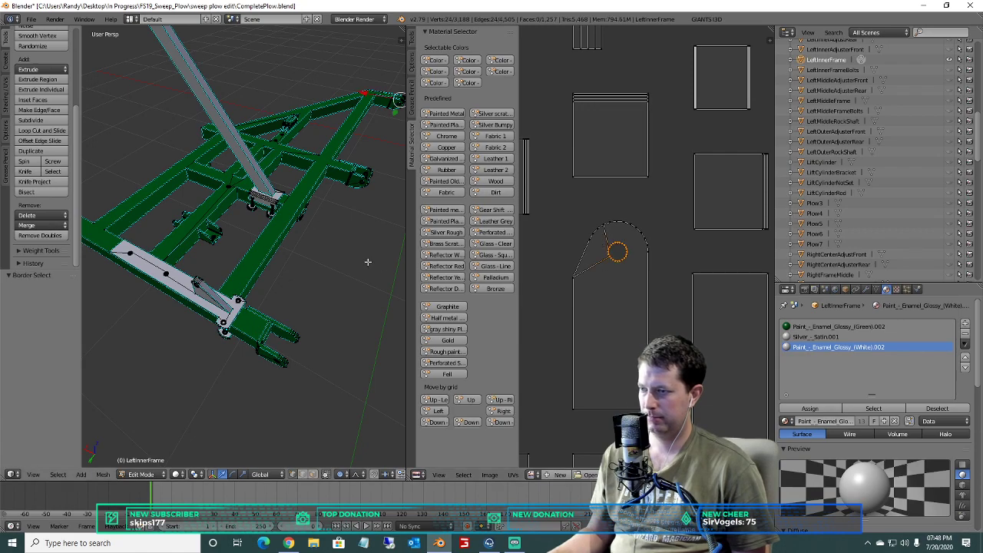
key("x")
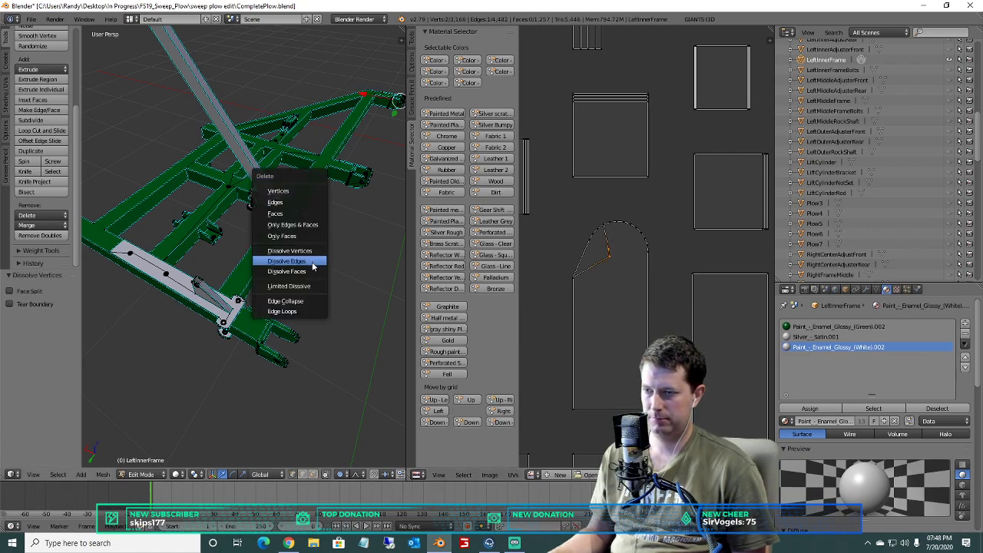
left_click(311, 260)
Dissolve the hole-ring vertices and leftover edges in the two adjacent downward-rounded lug islands together.
scroll(673, 246, "down", 3)
scroll(666, 246, "up", 5)
middle_click_drag(673, 246, 543, 226)
scroll(547, 242, "down", 2)
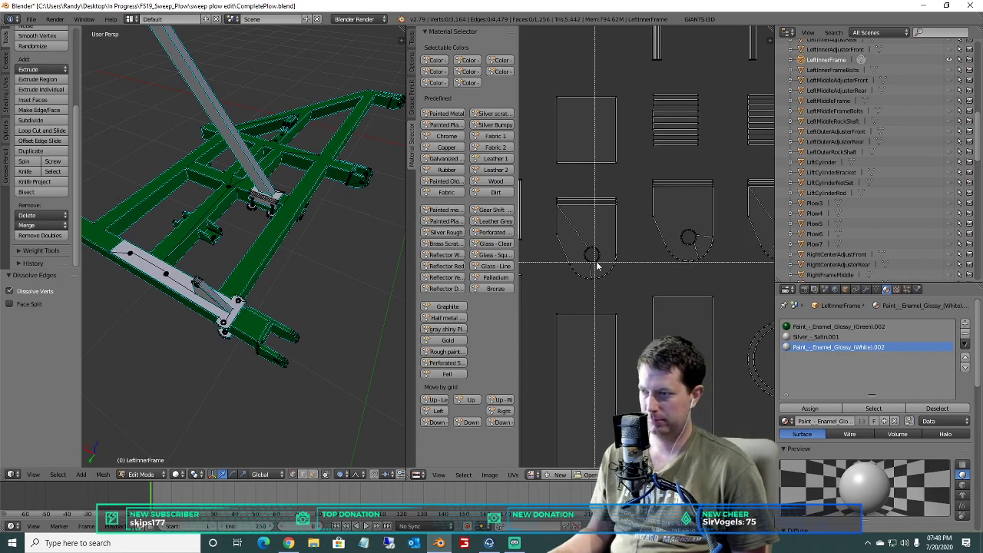
left_click_drag(582, 244, 584, 244)
key("b")
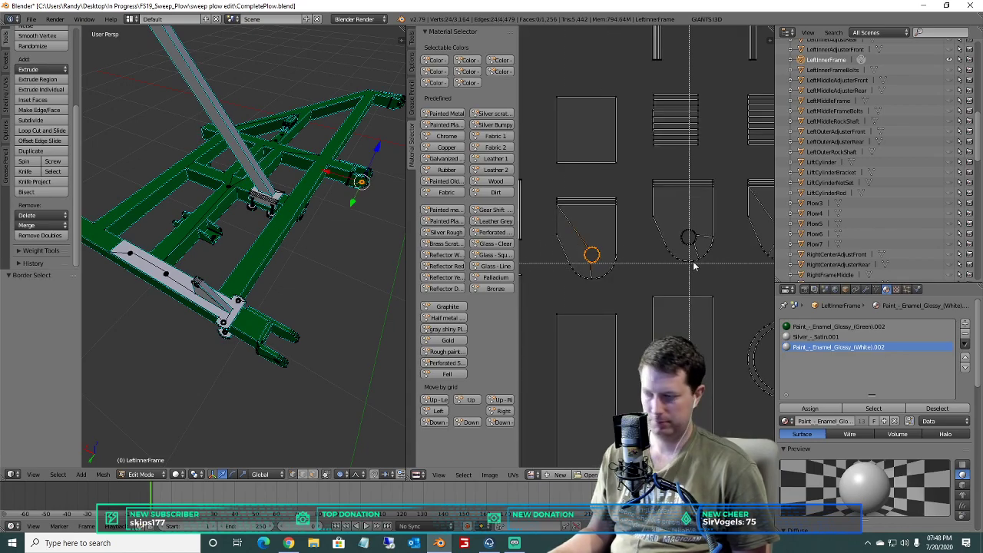
left_click_drag(703, 252, 688, 243)
key("x")
left_click(361, 274)
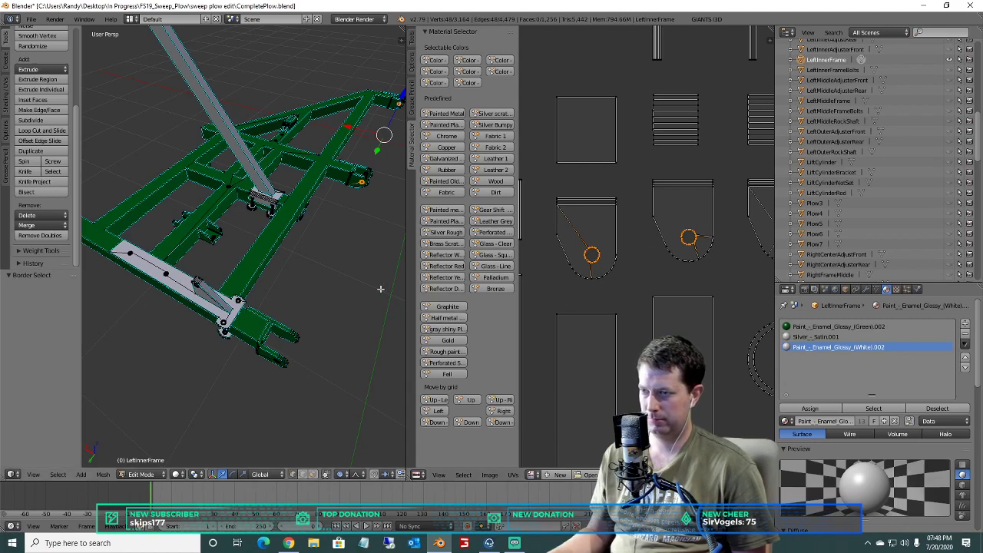
key("x")
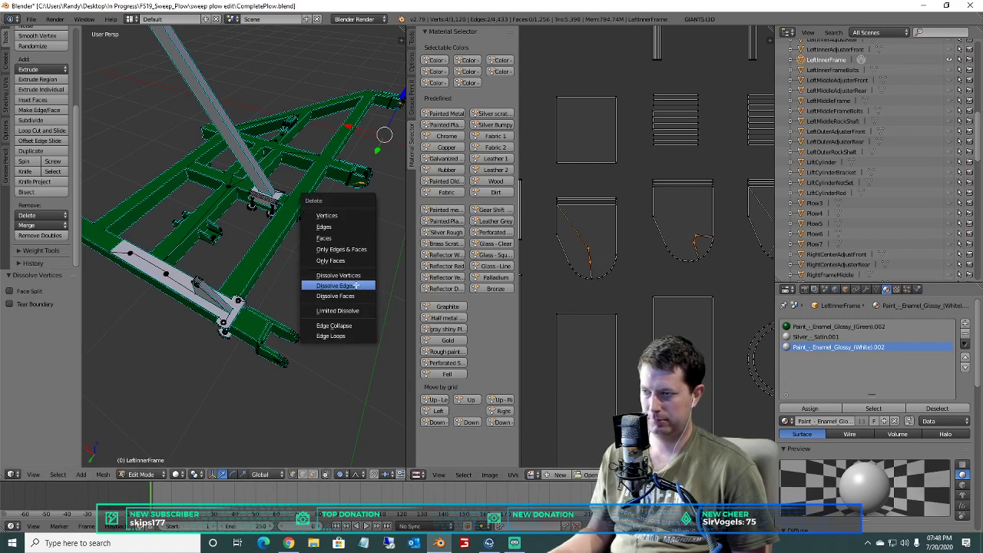
left_click(358, 285)
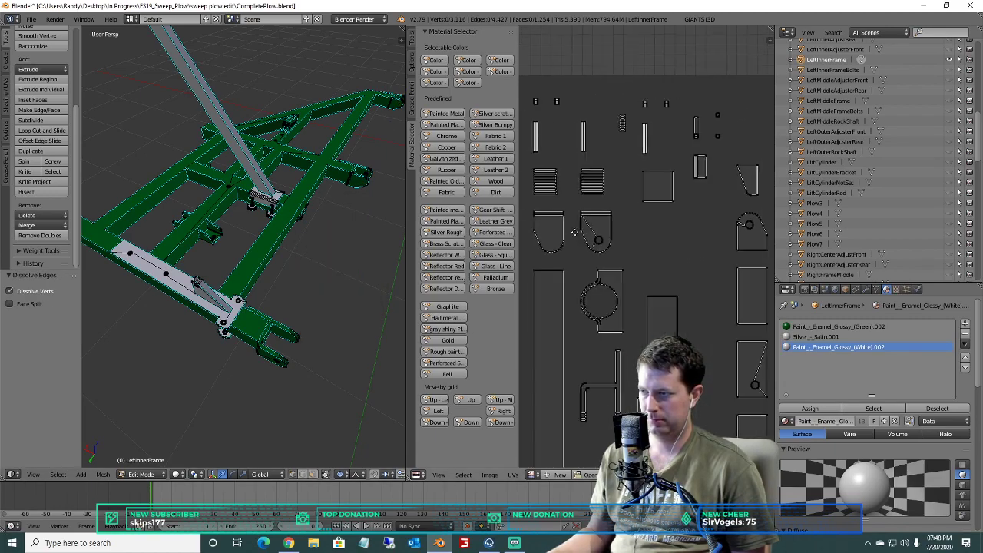
Dissolve the hole's ring vertices and connecting edges in the remaining downward-rounded lug island above the circular cutout.
scroll(575, 232, "up", 3)
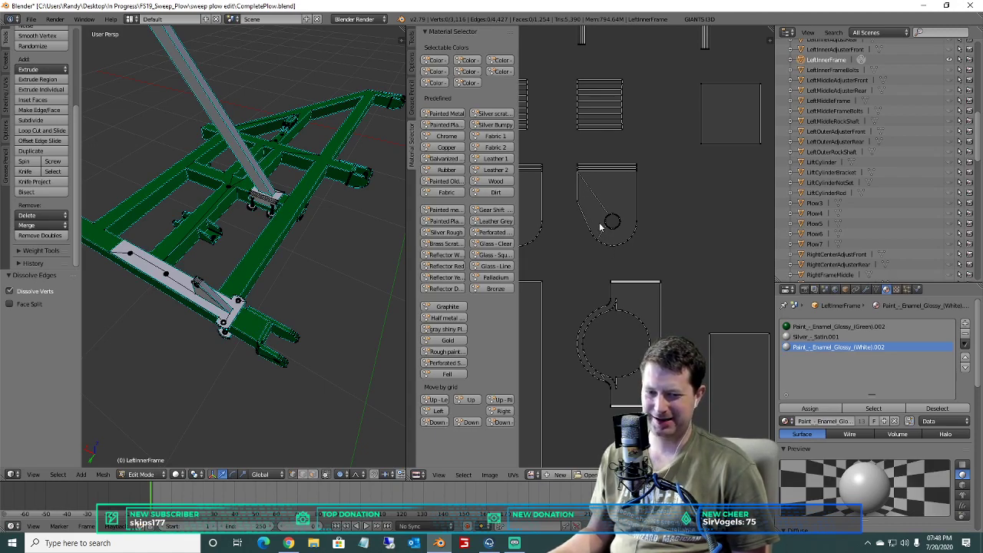
key("b")
left_click_drag(603, 205, 603, 205)
key("x")
left_click(331, 315)
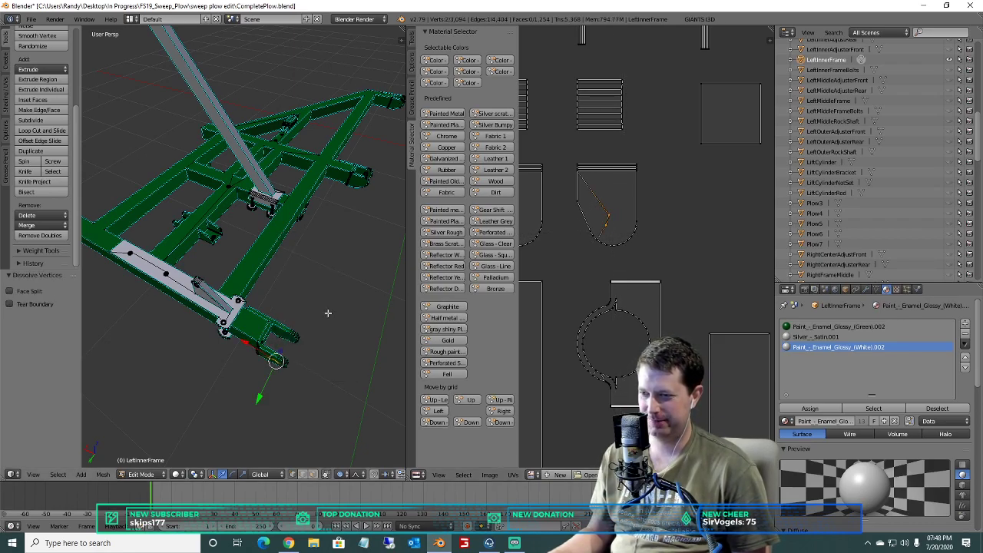
key("x")
left_click(324, 326)
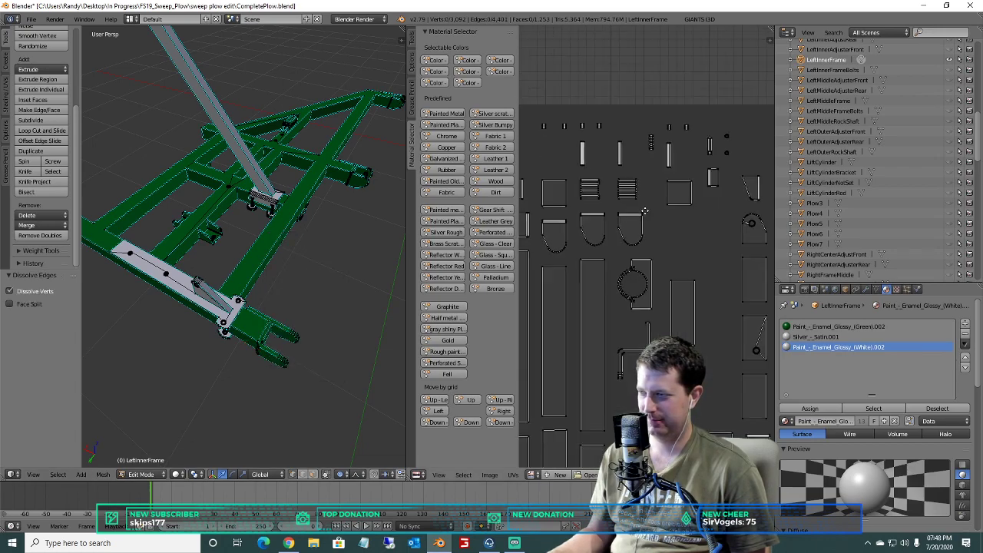
Dissolve the hole's ring vertices and leftover edges in the short island with the arched top.
middle_click_drag(560, 136, 573, 215)
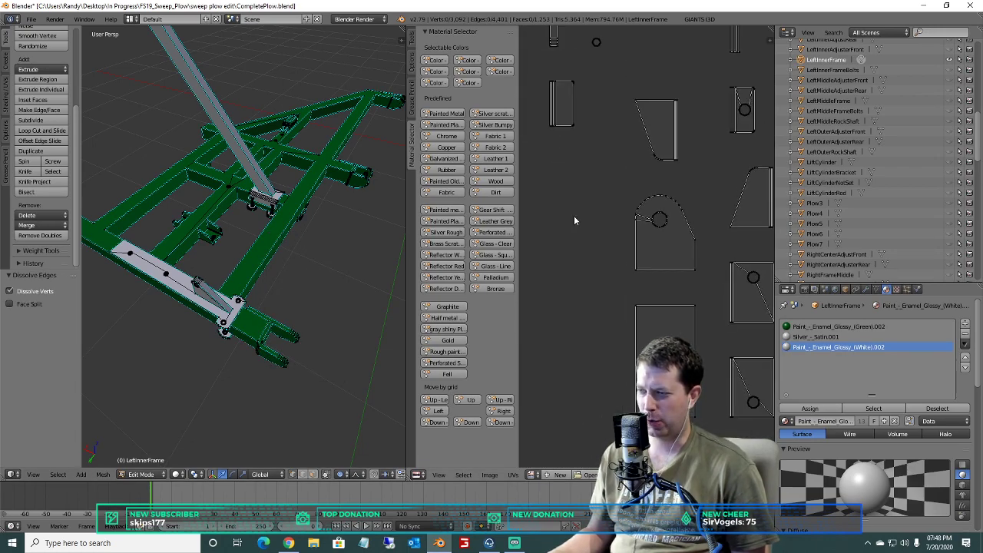
right_click(648, 208)
key("x")
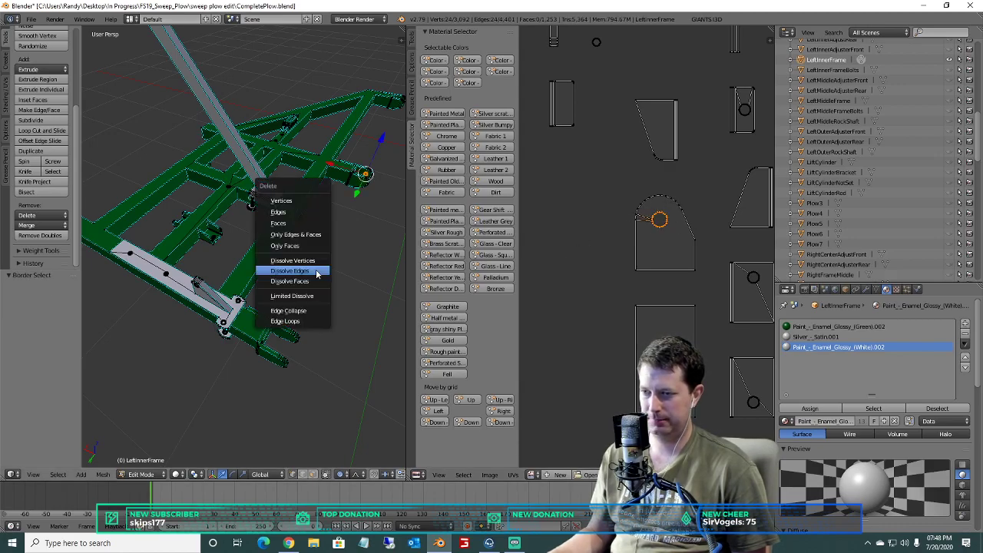
left_click(316, 261)
key("x")
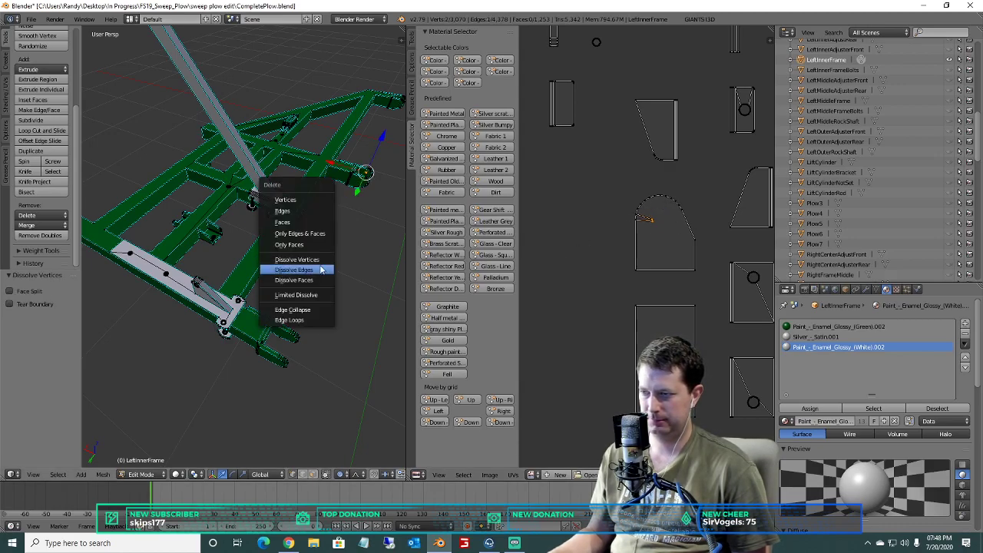
left_click(321, 270)
Dissolve the hole's ring vertices and the remaining diagonal edges in the large rectangular island below the arched one.
scroll(737, 230, "down", 4)
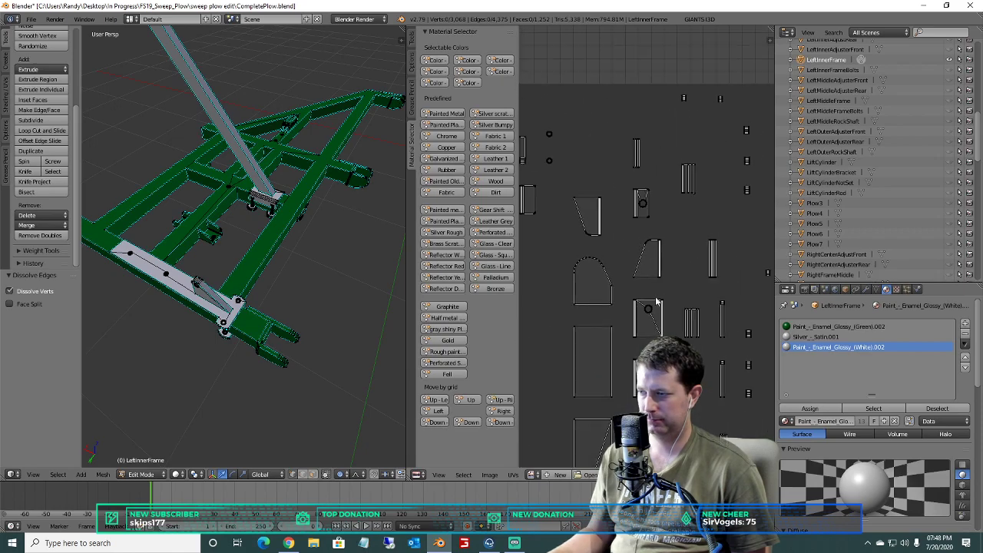
scroll(657, 302, "up", 5)
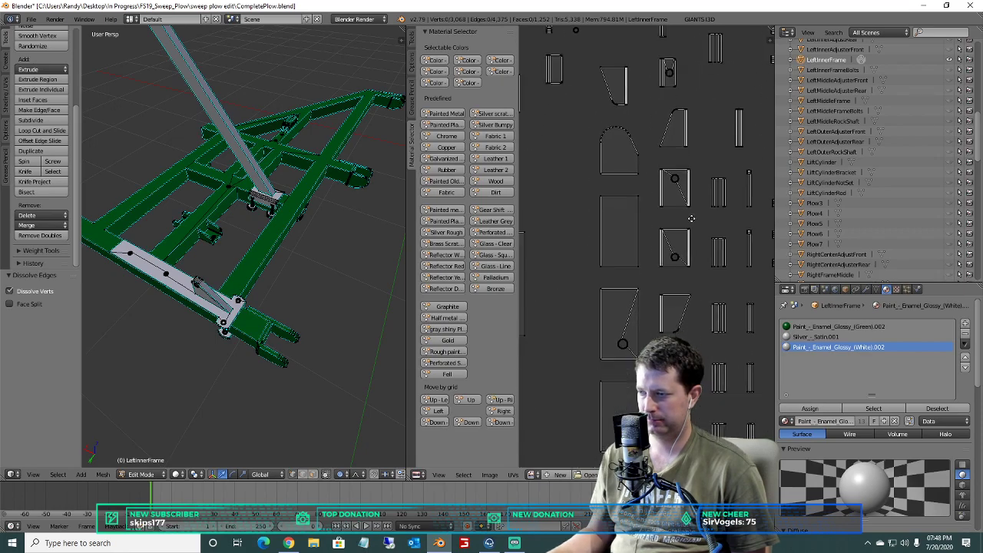
key("b")
left_click_drag(634, 219, 656, 246)
key("x")
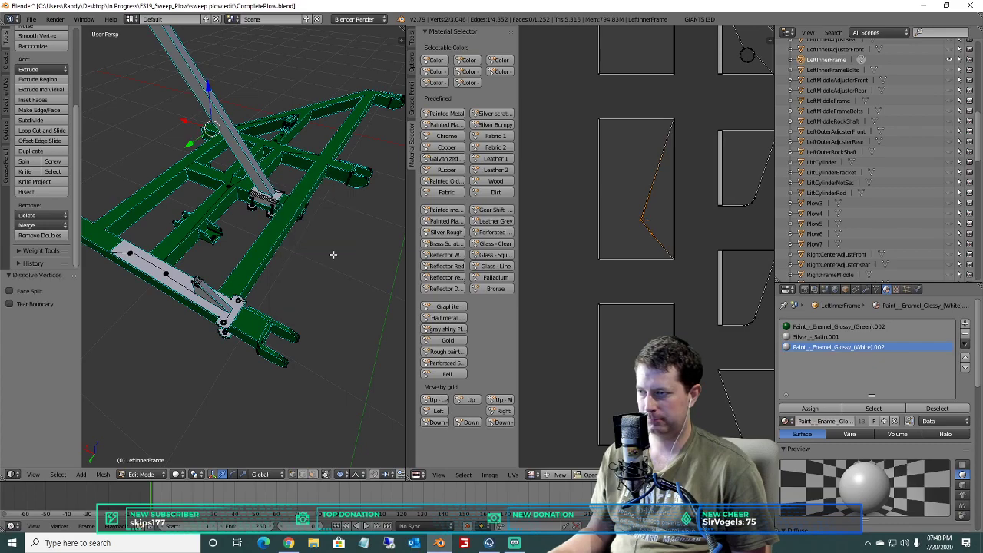
left_click(332, 265)
Try to dissolve the hole-ring vertices in both square bracket-plate islands at once, and undo the attempt.
scroll(619, 361, "down", 3)
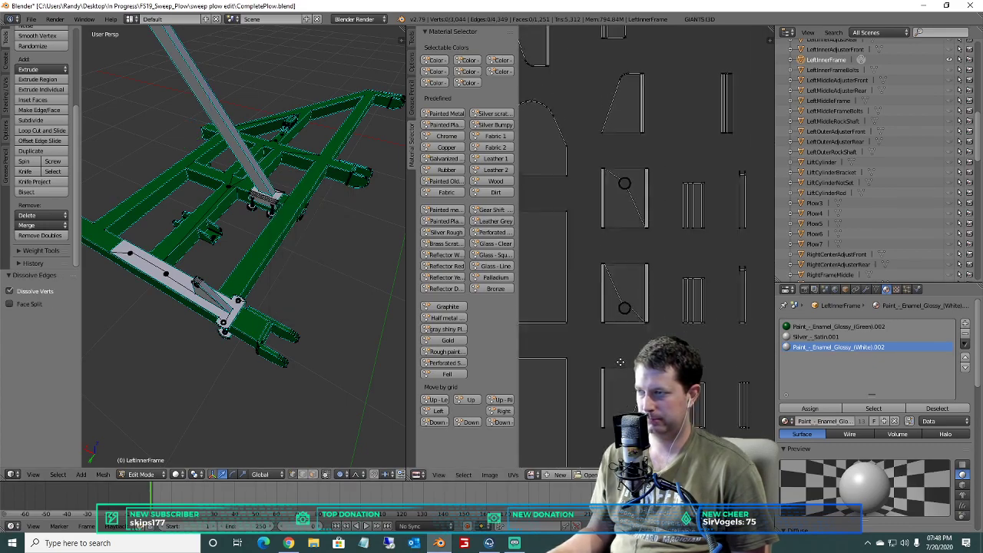
middle_click_drag(621, 361, 622, 381)
left_click_drag(620, 193, 621, 194)
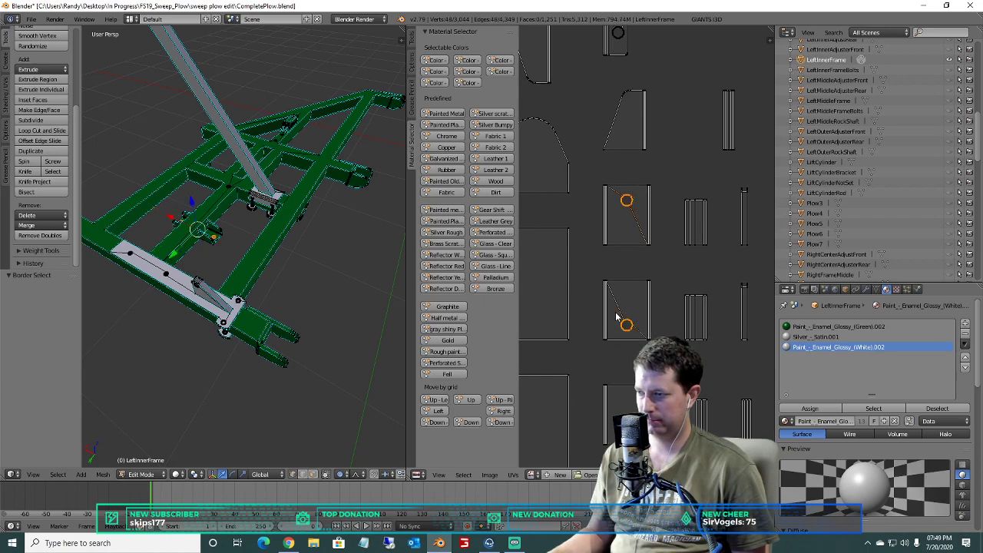
key("x")
left_click(354, 264)
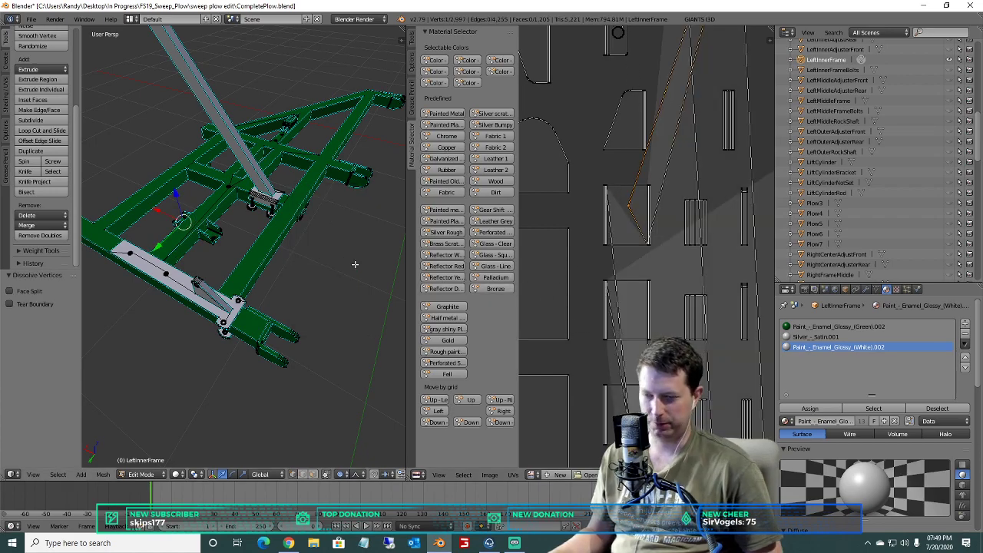
key("ctrl+z")
Delete the hole-wall faces of both small U-shaped brackets on the middle beam, using face selection extended to linked faces.
scroll(232, 248, "up", 2)
middle_click_drag(232, 248, 302, 240, "shift")
scroll(293, 261, "up", 3)
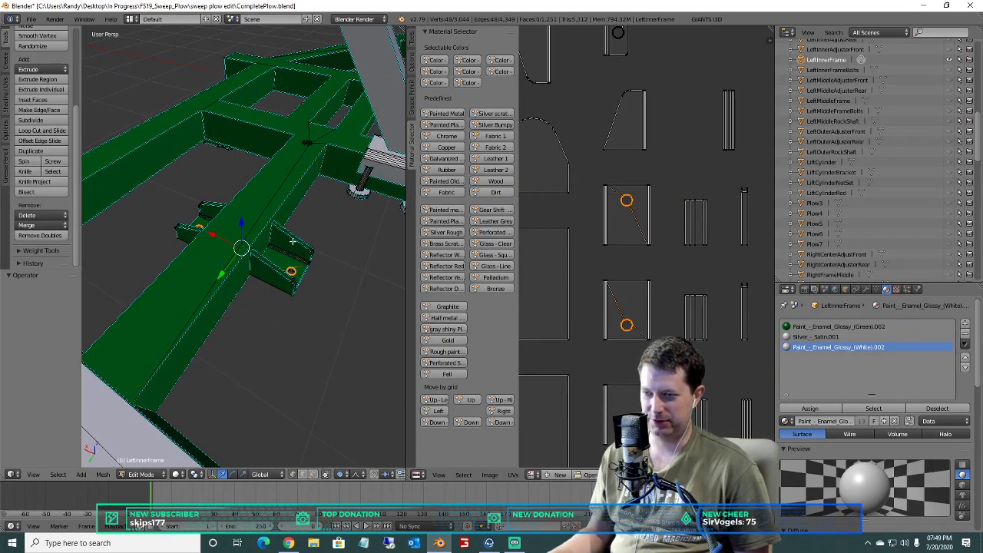
middle_click_drag(145, 338, 241, 231, "shift")
scroll(255, 247, "down", 3)
middle_click_drag(396, 337, 368, 90)
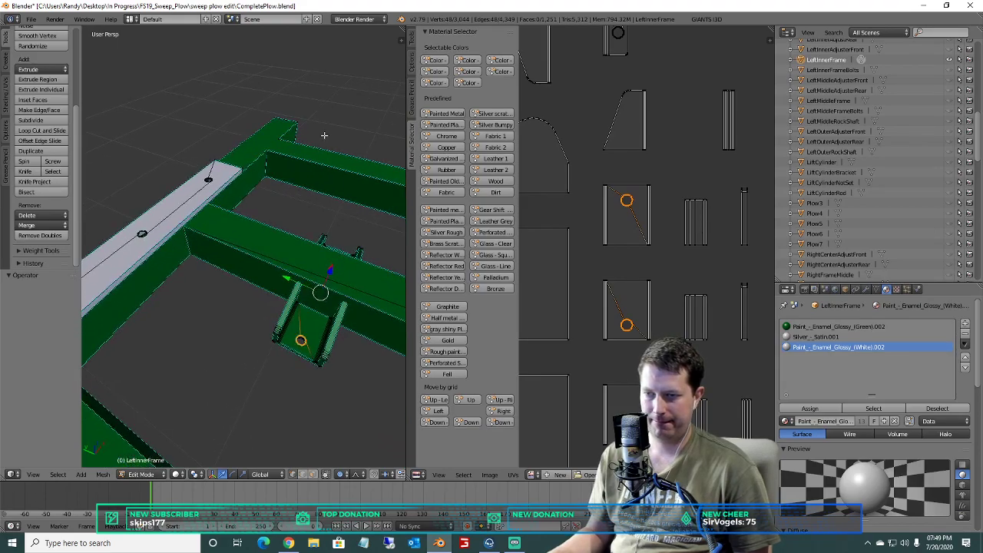
scroll(303, 192, "up", 2)
middle_click_drag(299, 210, 257, 70)
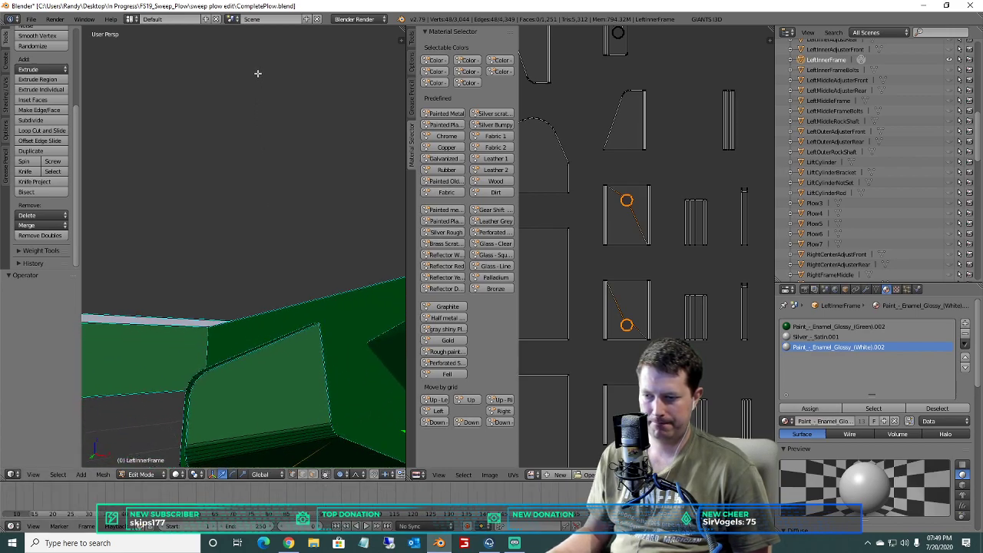
middle_click_drag(304, 384, 265, 431)
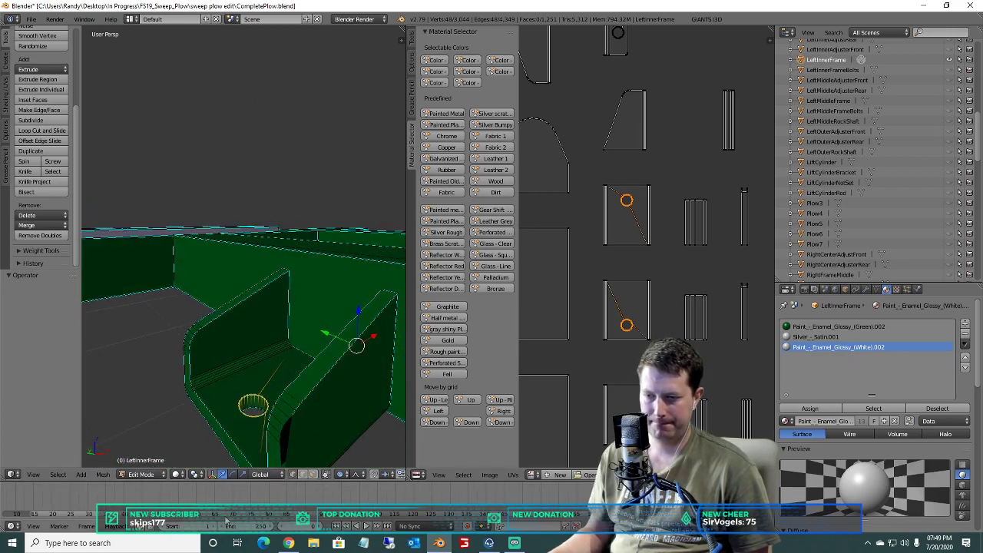
middle_click_drag(163, 433, 178, 439)
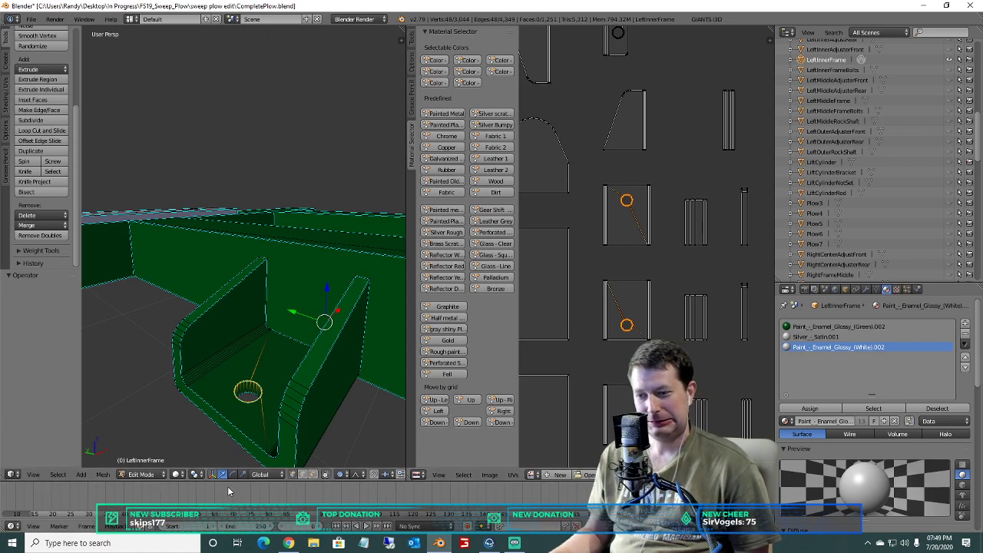
left_click(313, 475)
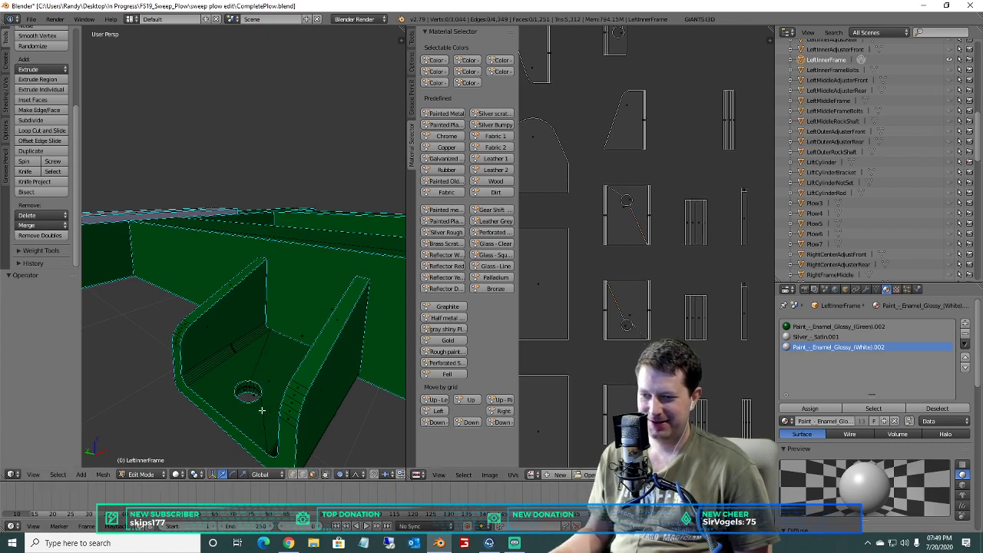
right_click(251, 386)
middle_click_drag(272, 370, 119, 364, "shift")
middle_click_drag(328, 241, 170, 261)
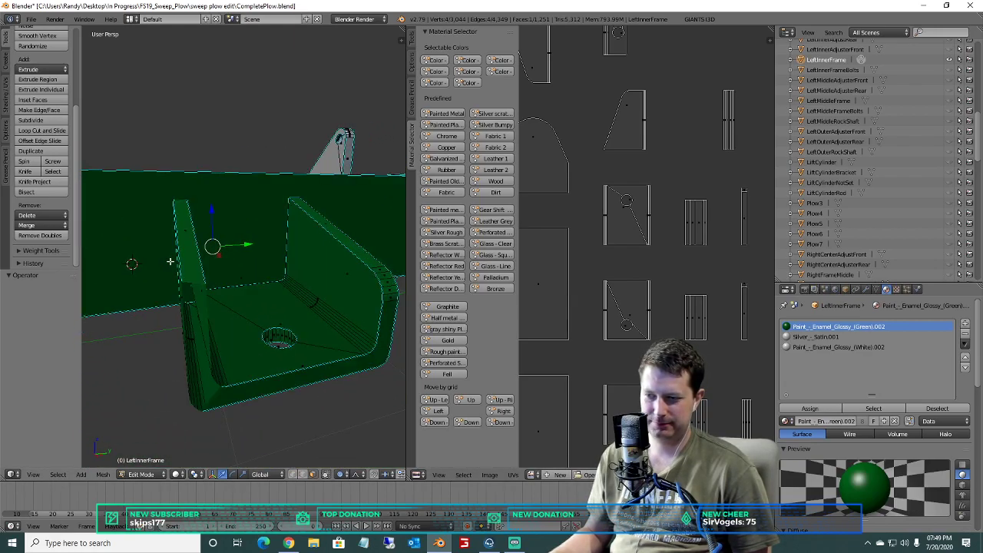
key("ctrl+l")
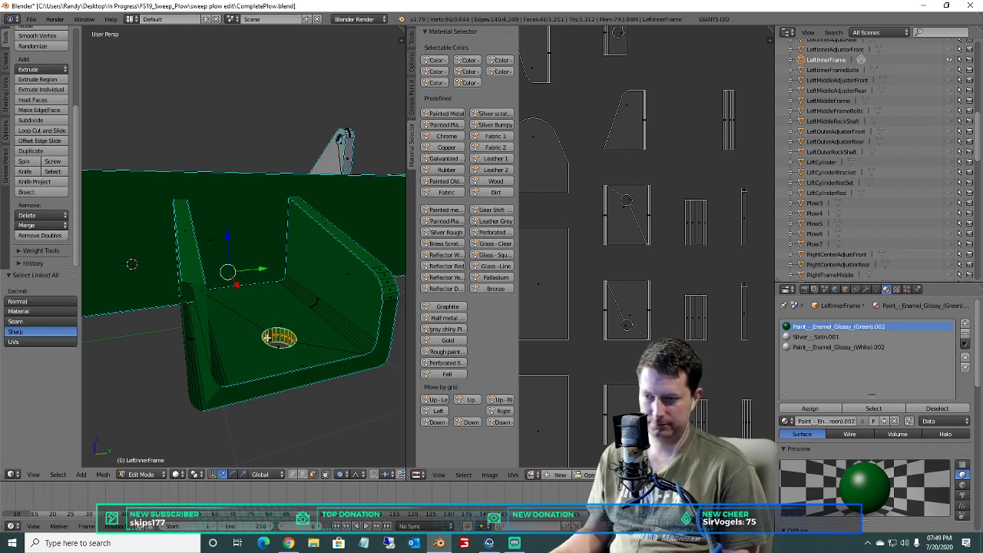
key("x")
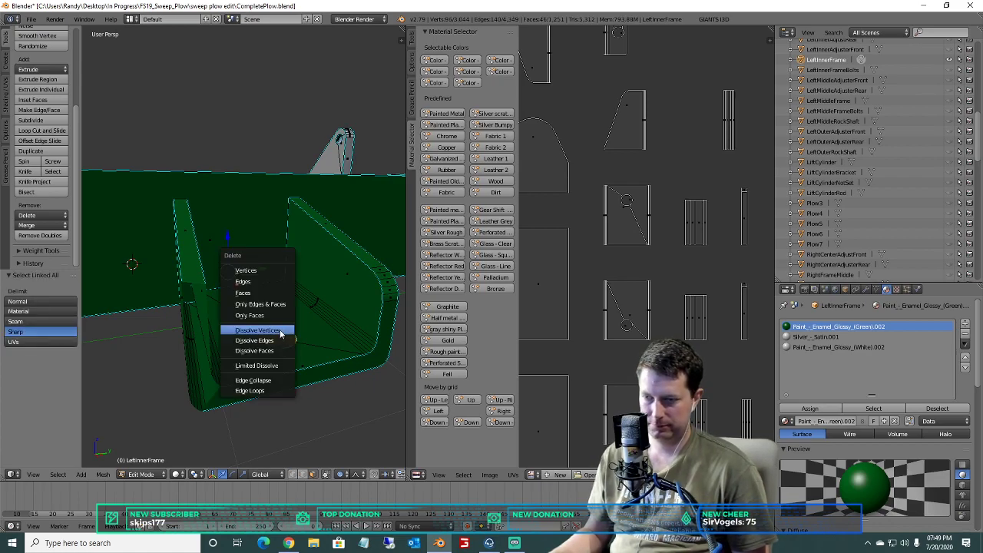
left_click(257, 293)
Dissolve the hole-ring vertices and the leftover diagonal edges in both square bracket-plate islands.
middle_click_drag(261, 307, 302, 330)
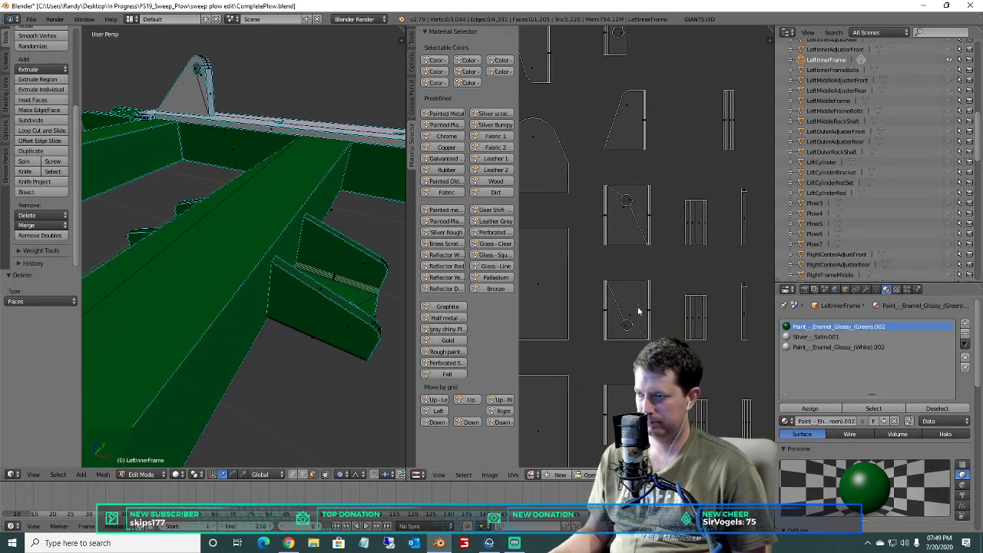
left_click_drag(612, 341, 613, 343)
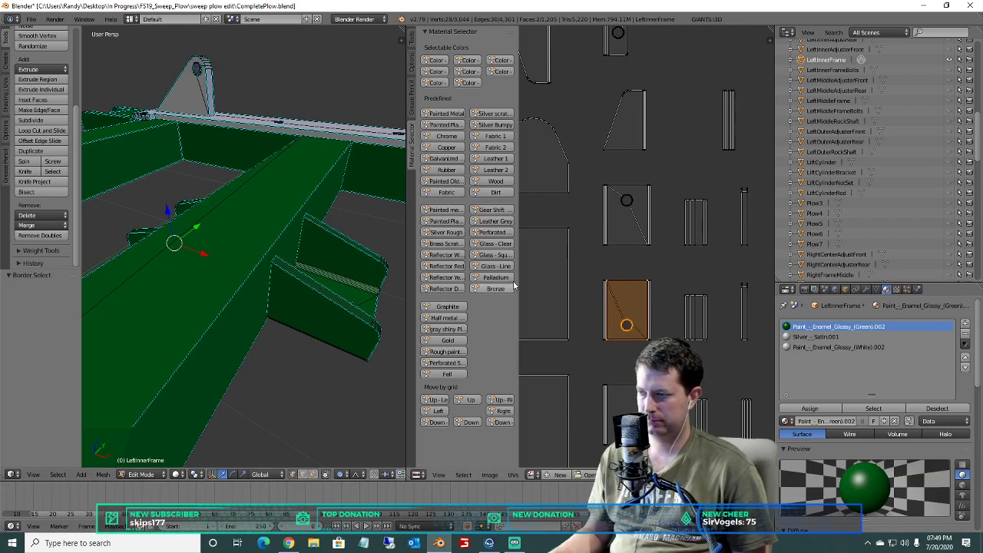
key("a")
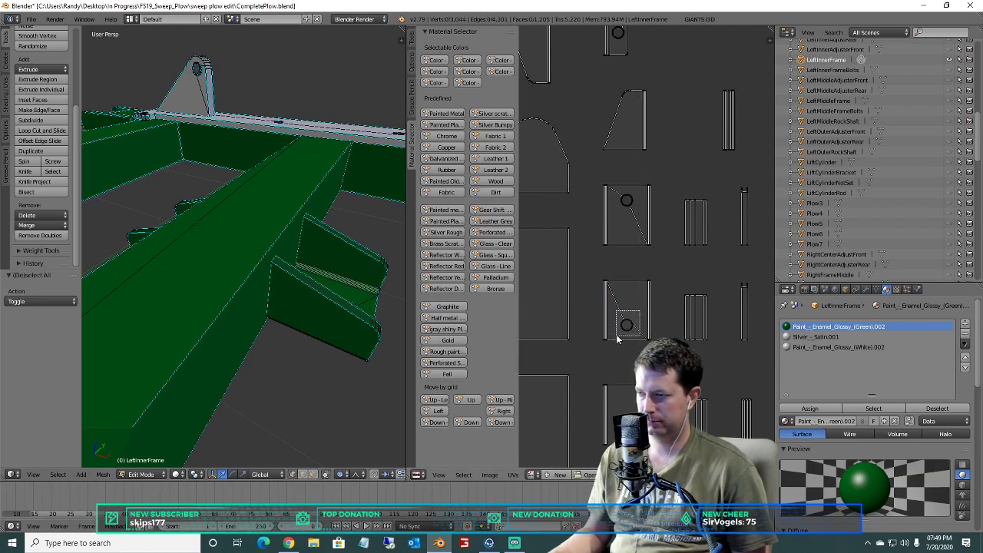
key("b")
left_click_drag(616, 341, 618, 342)
key("b")
left_click_drag(616, 213, 617, 213)
key("x")
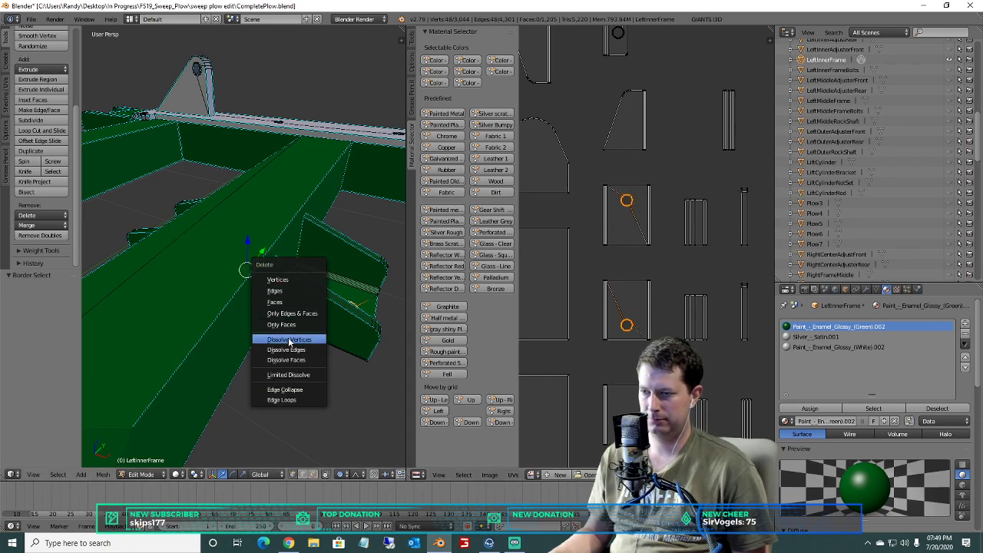
left_click(287, 349)
Dissolve the hole's ring vertices and the remaining edges in the island with the rounded bottom end.
scroll(641, 299, "down", 3)
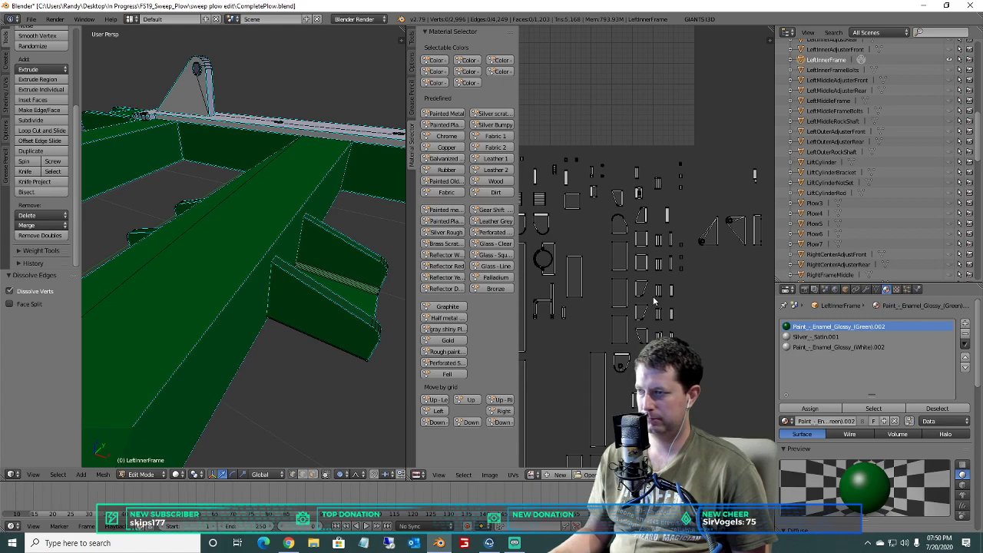
scroll(652, 296, "up", 6)
key("b")
left_click_drag(603, 251, 592, 239)
left_click_drag(565, 206, 565, 206)
key("x")
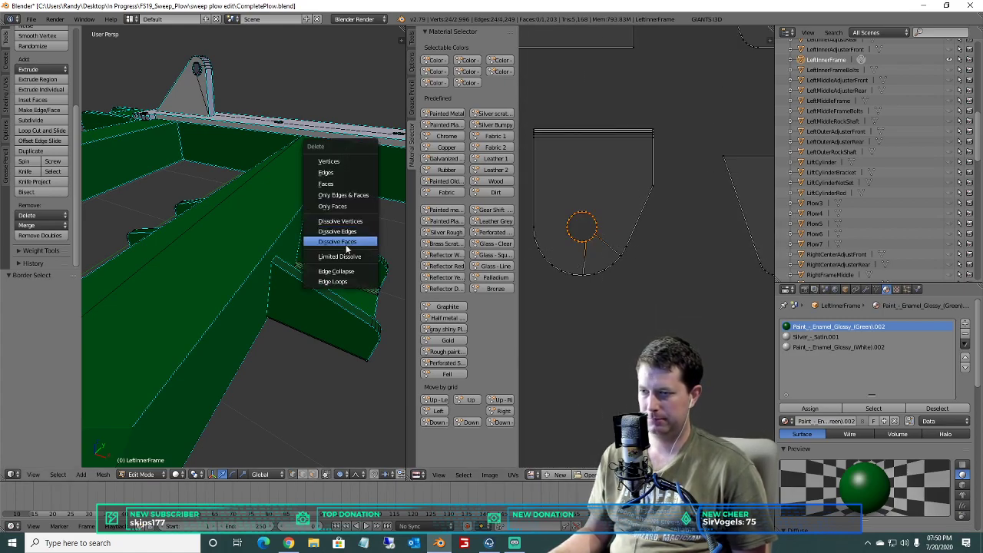
left_click(350, 222)
key("x")
left_click(346, 233)
Dissolve the hole-ring vertices and leftover diagonal edges in the two square islands below the round-bottomed one.
scroll(688, 281, "down", 6)
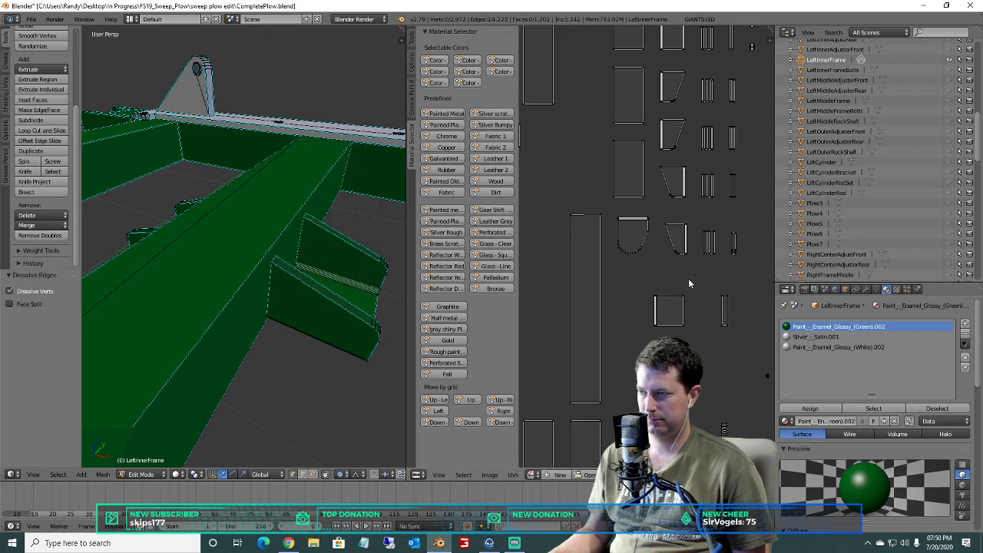
middle_click_drag(689, 281, 661, 27)
scroll(635, 241, "up", 6)
key("b")
left_click_drag(639, 335, 601, 300)
key("b")
left_click_drag(650, 75, 597, 110)
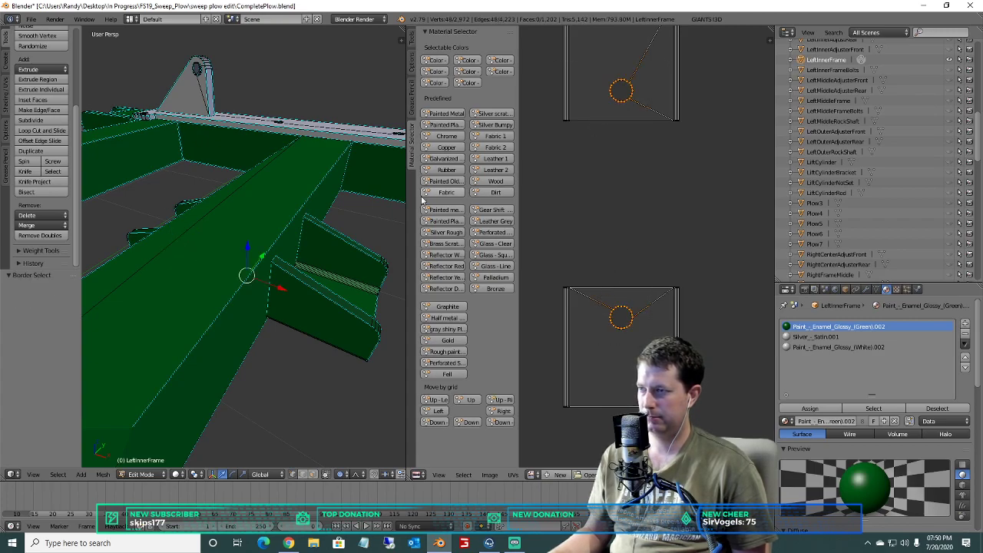
key("x")
left_click(217, 252)
key("x")
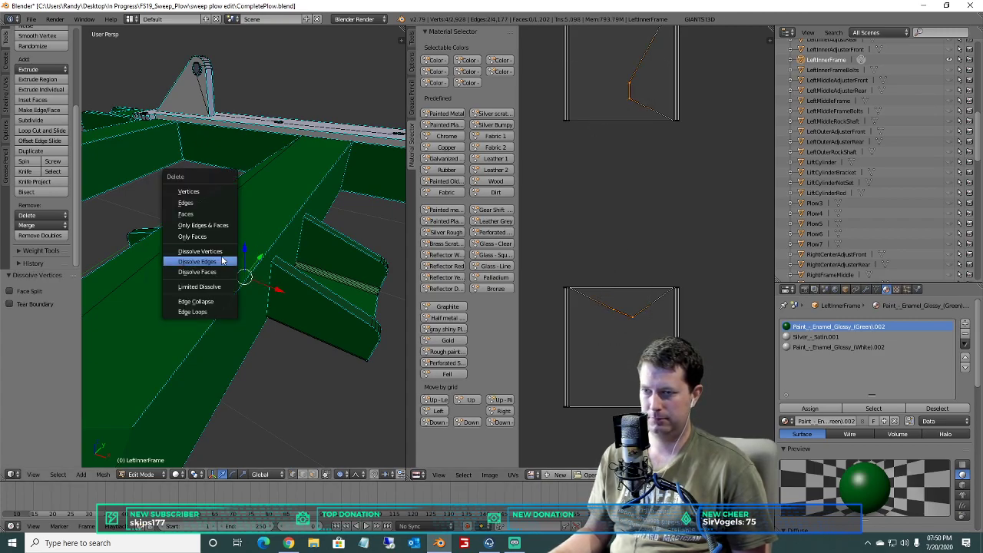
left_click(217, 262)
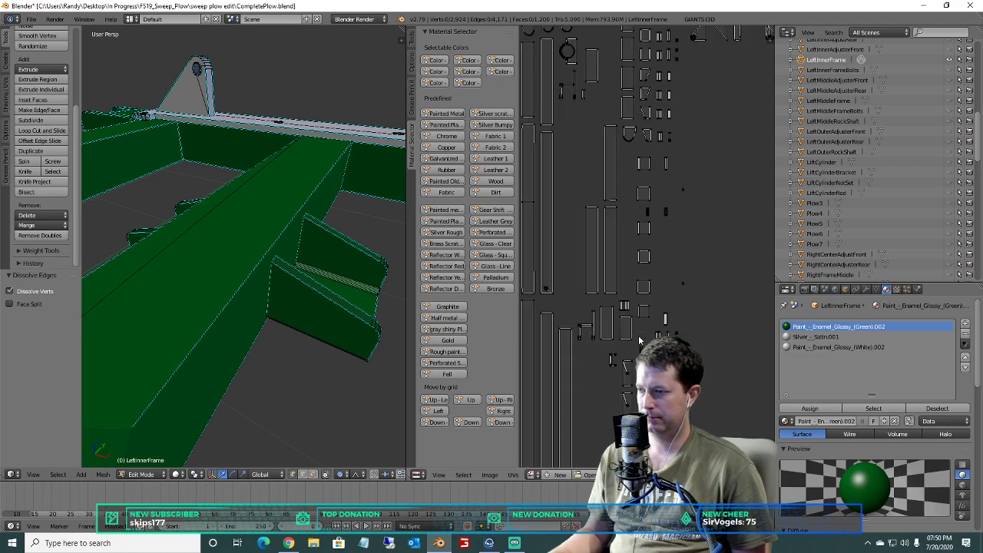
Select the hole-ring vertices in both tall rectangular islands that have a single hole and narrow diagonal edges.
scroll(640, 345, "up", 2)
middle_click_drag(642, 350, 718, 73)
scroll(721, 176, "up", 2)
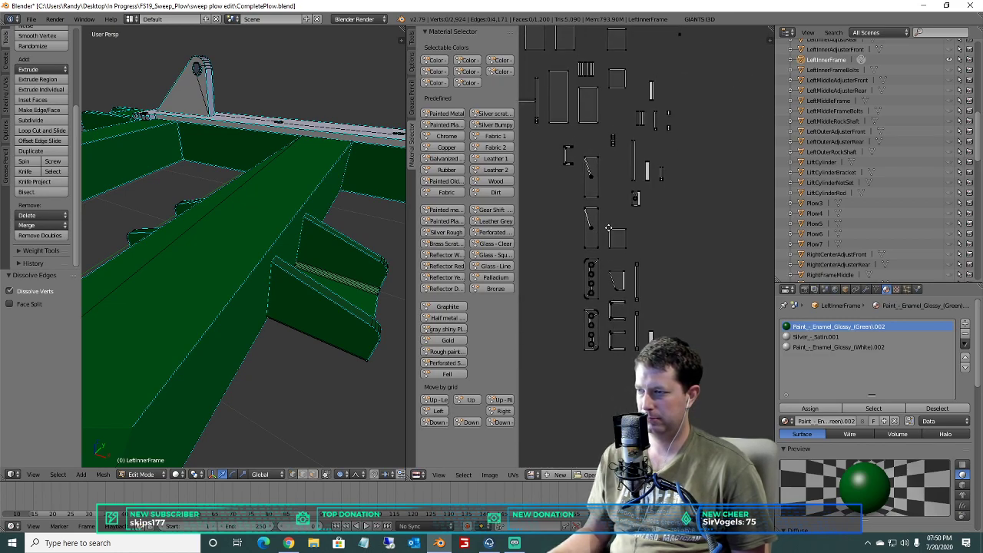
scroll(648, 184, "up", 3)
middle_click_drag(760, 289, 720, 284)
scroll(614, 254, "up", 3)
key("b")
left_click_drag(650, 349, 614, 301)
left_click_drag(648, 99, 609, 35)
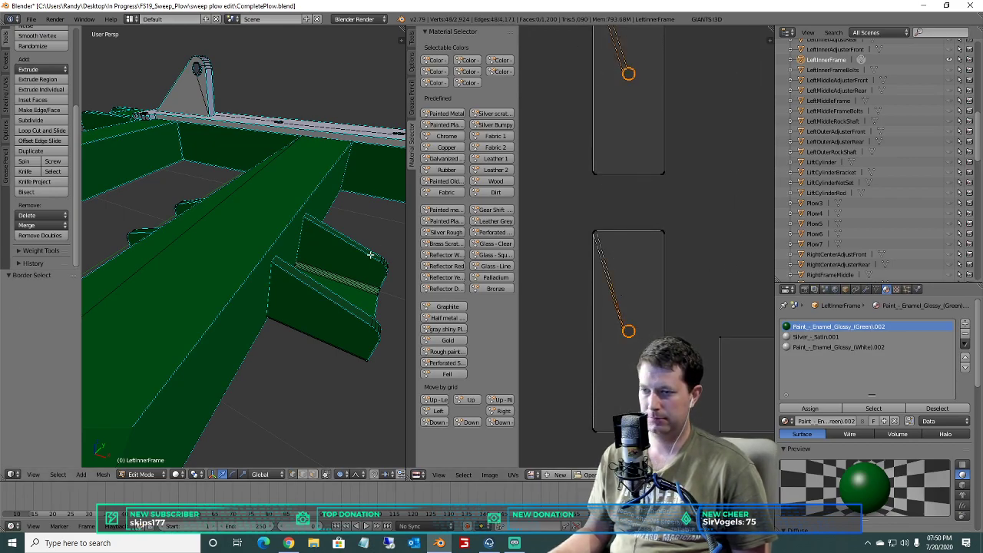
key("x")
left_click(344, 249)
key("ctrl+z")
Delete the linked faces of the small round hole inside the green square beam, including its remaining circular cap face.
middle_click_drag(345, 242, 345, 306)
scroll(315, 274, "down", 5)
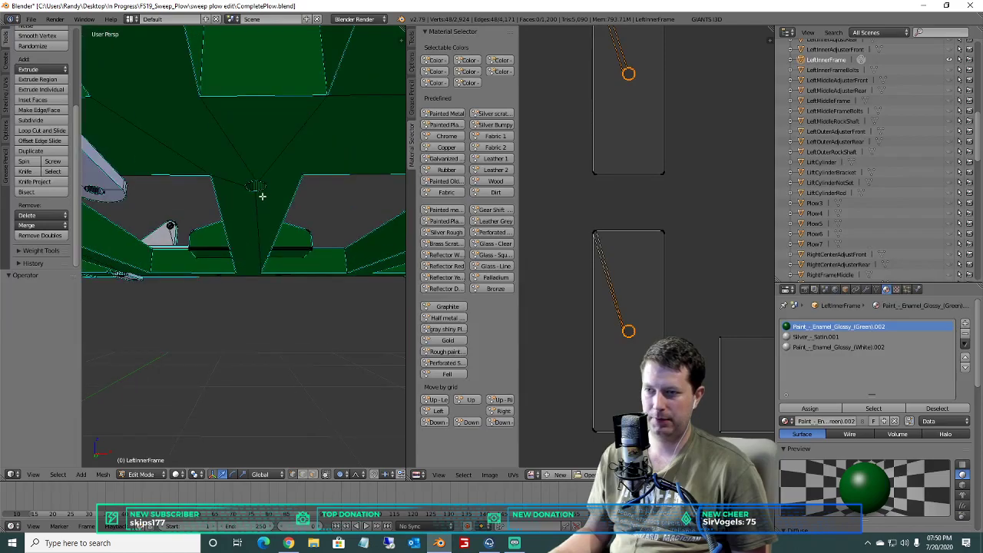
scroll(263, 272, "down", 5)
scroll(264, 268, "up", 1)
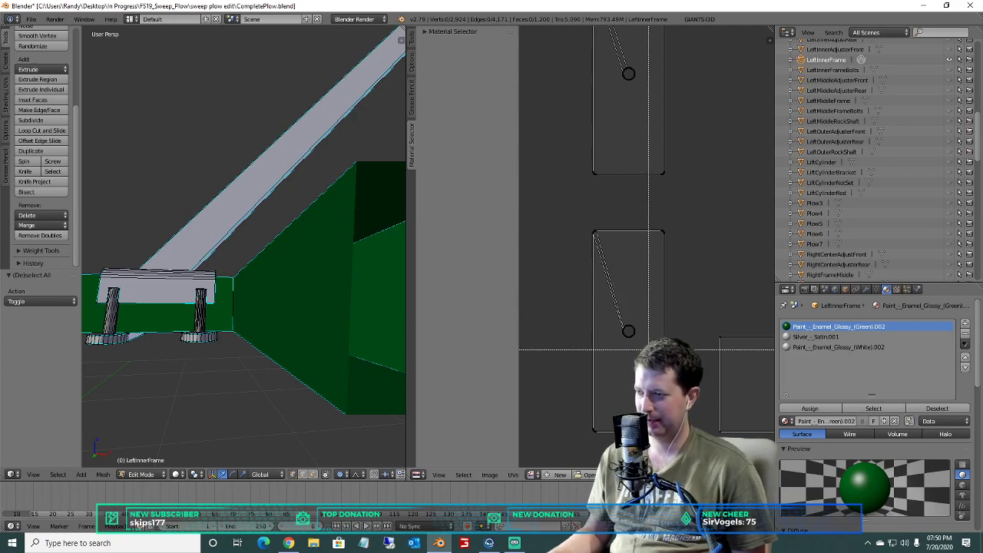
scroll(246, 284, "down", 6)
middle_click_drag(223, 265, 302, 199)
middle_click_drag(272, 228, 255, 282)
key("a")
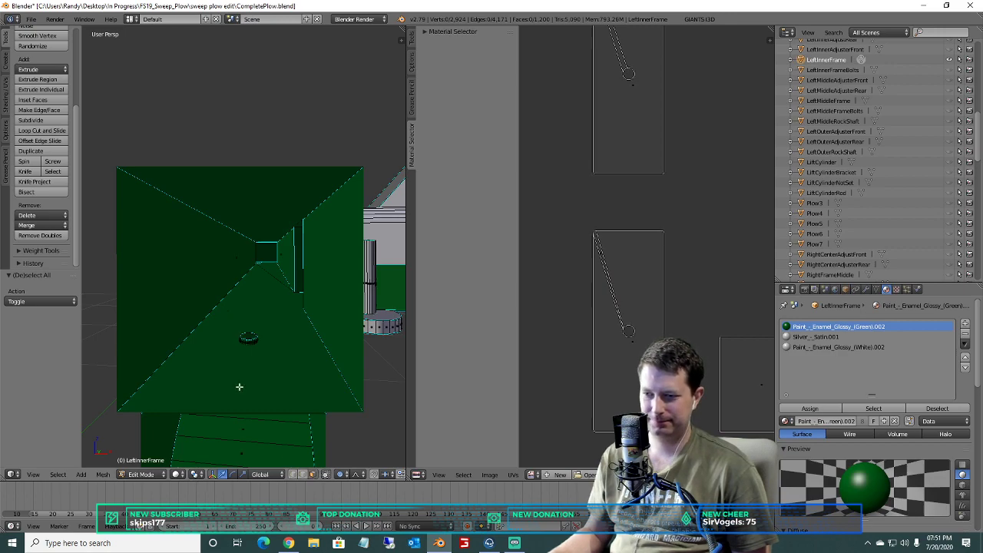
right_click(247, 345)
key("a")
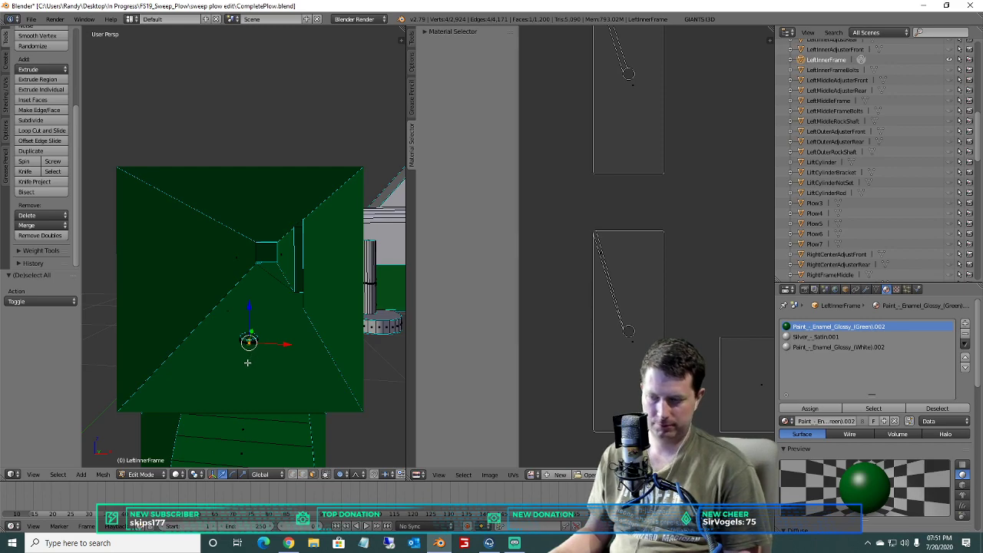
key("ctrl+l")
key("x")
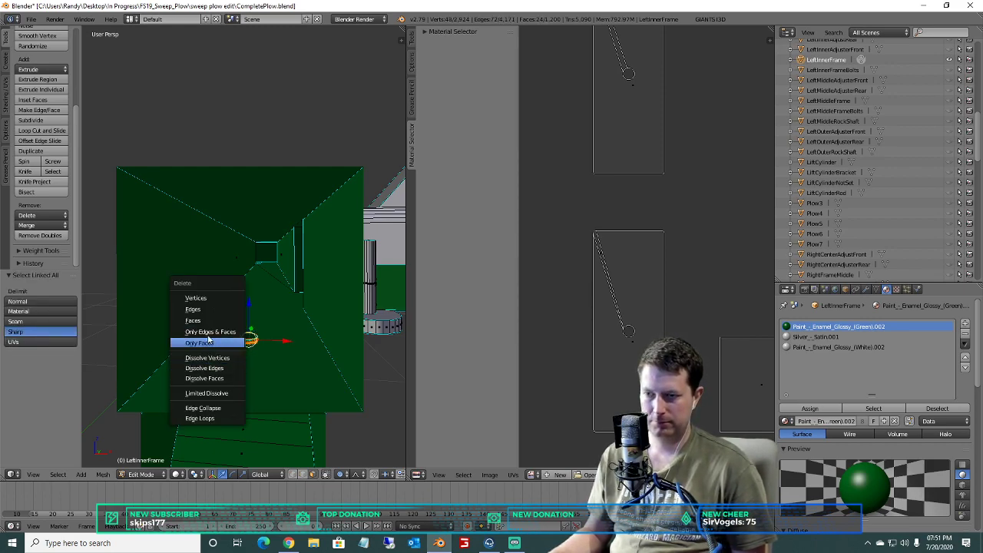
left_click(209, 322)
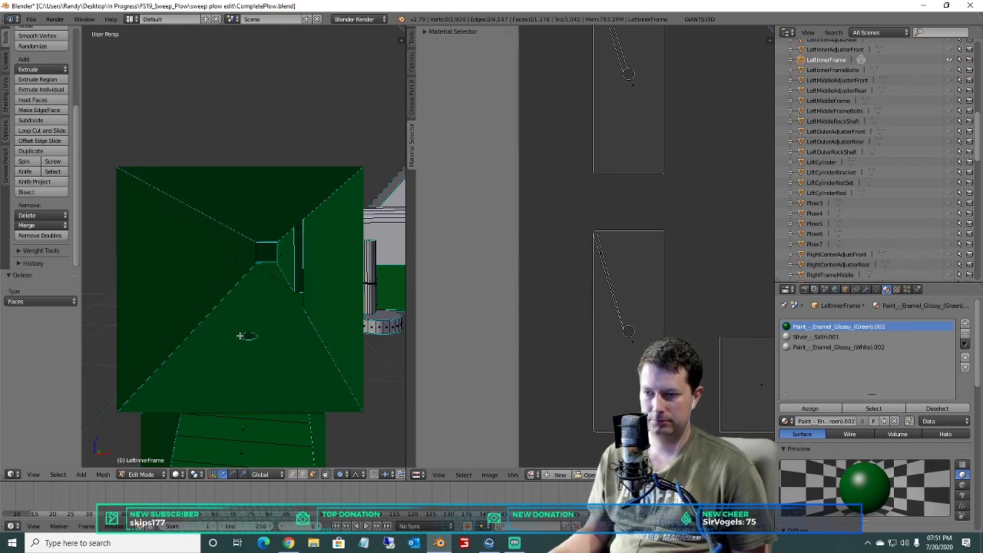
key("x")
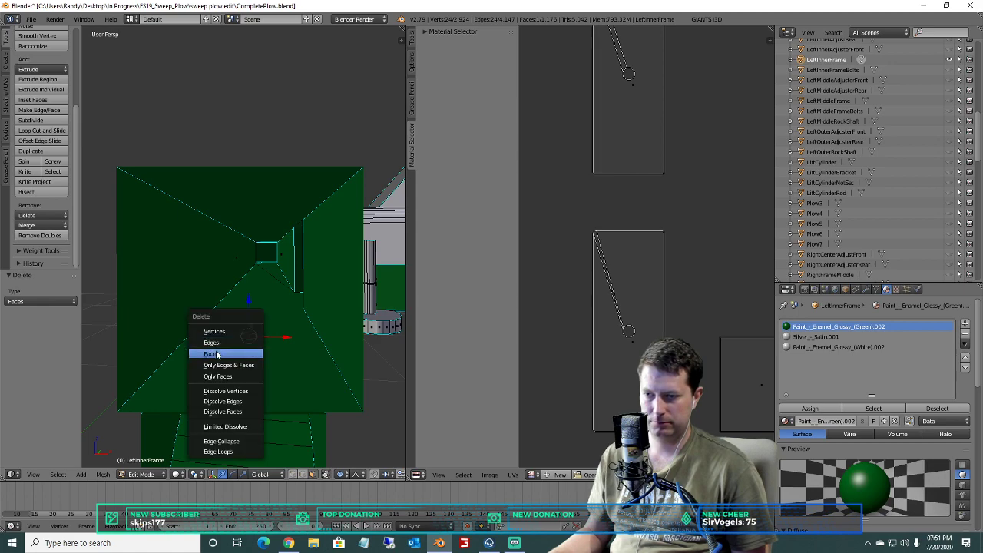
left_click(217, 354)
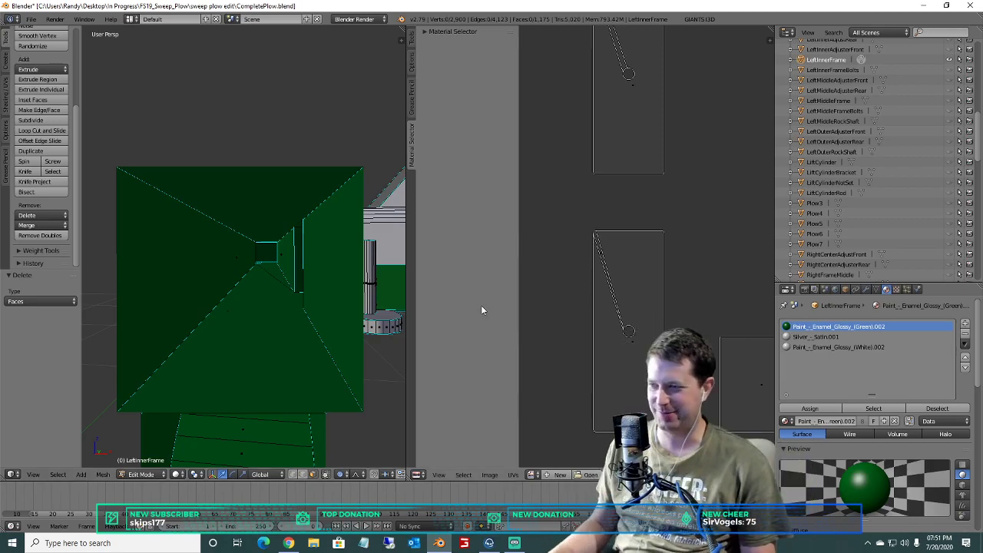
Delete the linked faces and the circular cap of the second round hole in the beam, and clear the selection.
middle_click_drag(254, 350, 193, 325)
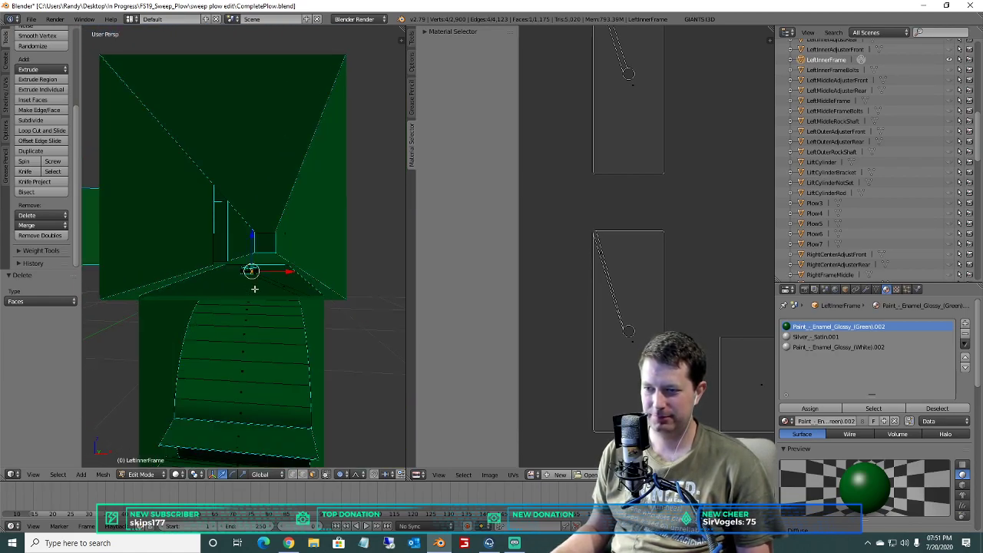
key("ctrl+l")
key("x")
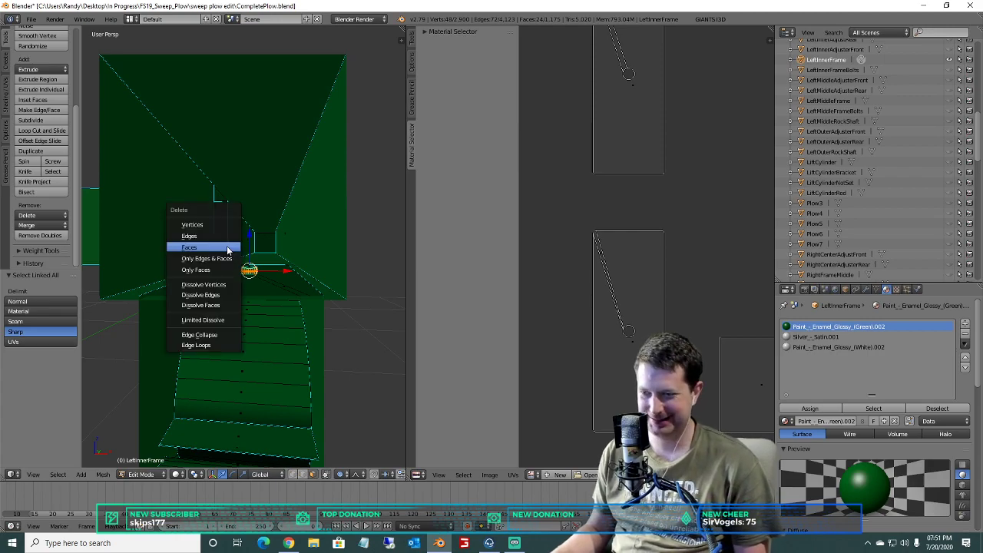
left_click(210, 246)
middle_click_drag(249, 251, 246, 268)
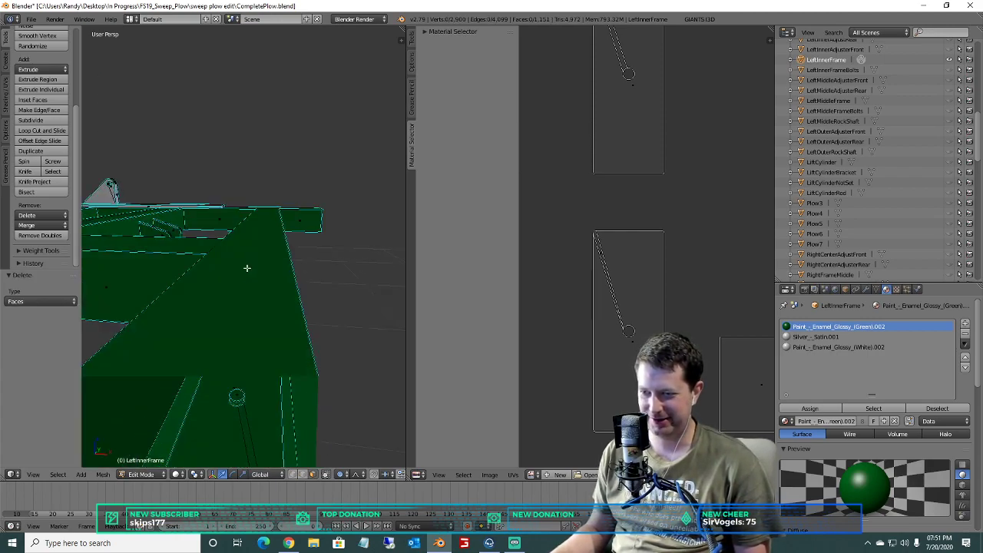
key("x")
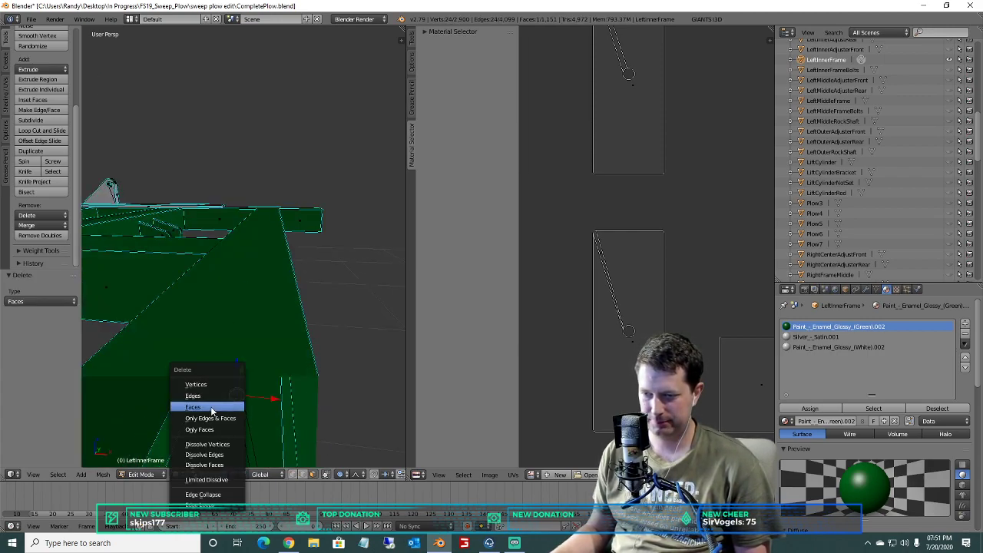
left_click(211, 407)
key("a")
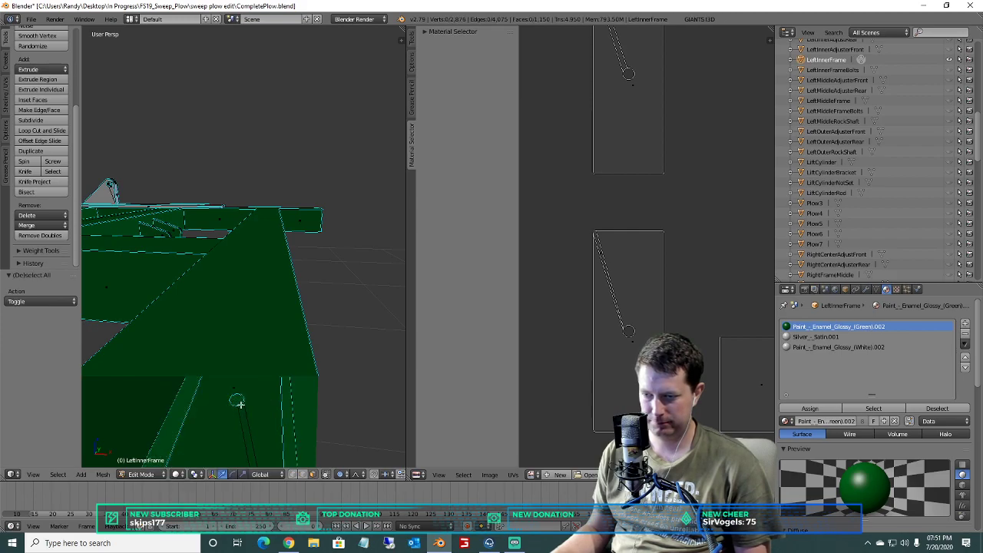
Box-select the leftover hole circles in the two rectangular UV islands and dissolve their vertices and remaining connecting edges.
mouse_move(245, 381)
middle_mouse_down()
mouse_move(231, 369)
mouse_move(262, 361)
mouse_move(238, 376)
mouse_move(253, 376)
middle_mouse_up()
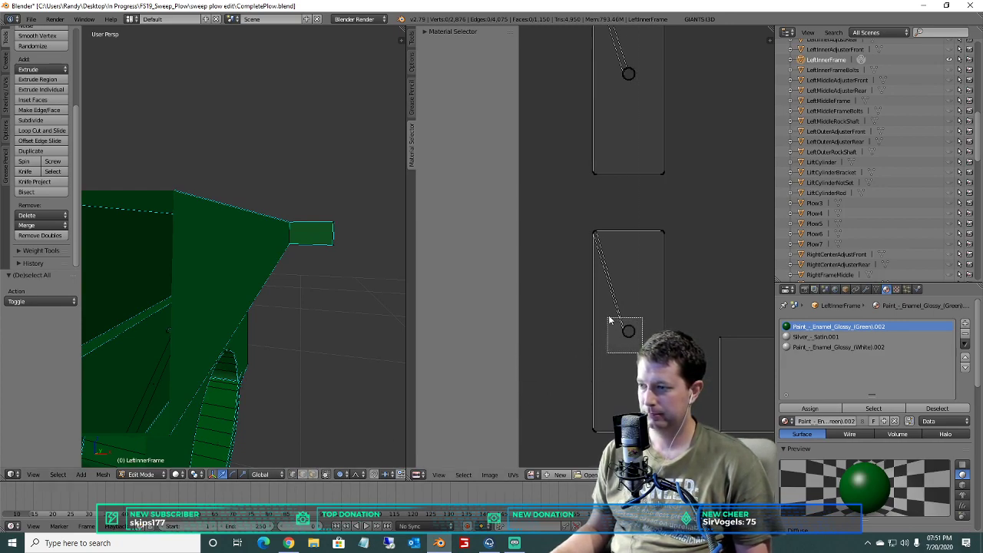
left_click_drag(609, 321, 608, 320)
left_click_drag(619, 55, 619, 55)
key("x")
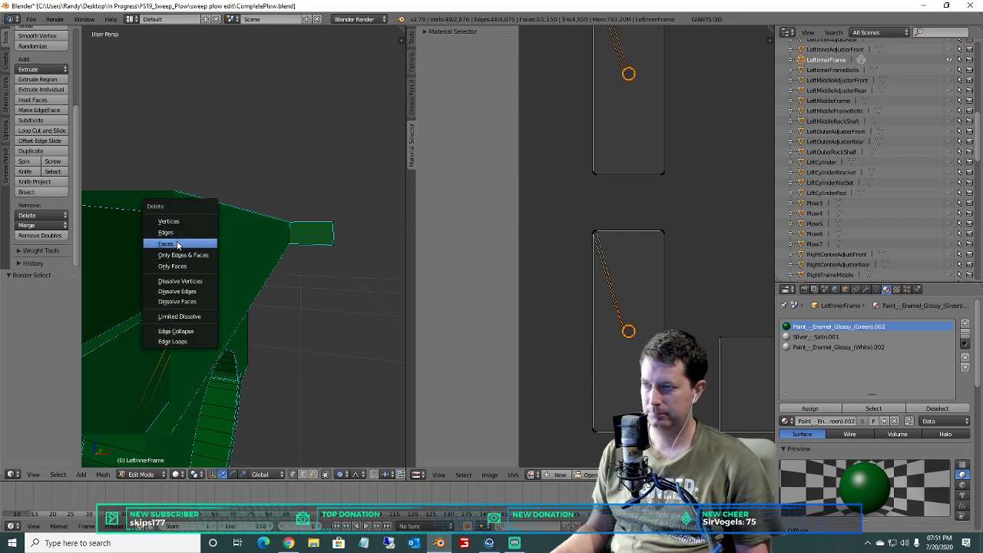
left_click(180, 285)
key("x")
left_click(170, 293)
Select the large hole circle in the rounded plate's UV island and dissolve its vertices and leftover connecting edges.
scroll(600, 295, "down", 5)
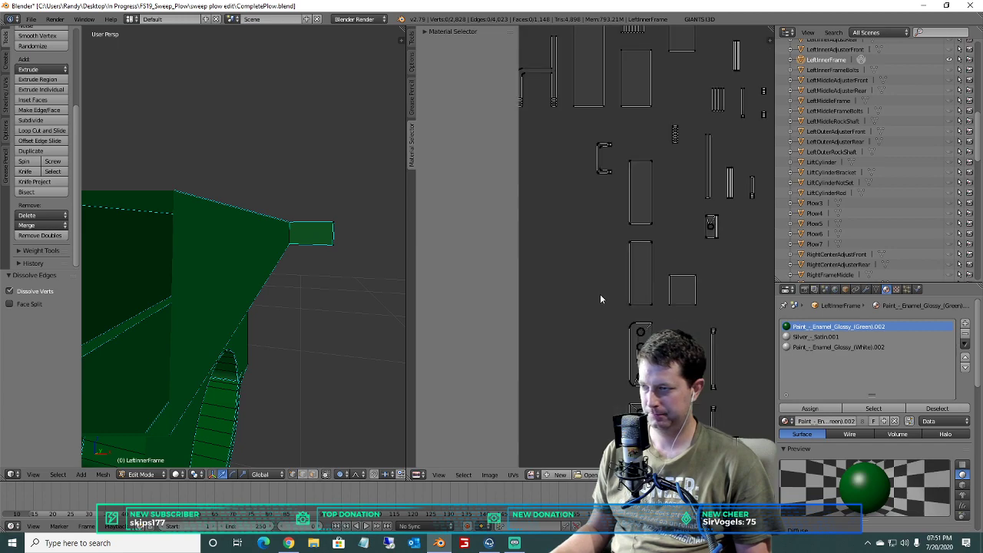
scroll(666, 259, "down", 2)
scroll(645, 240, "up", 5)
scroll(589, 312, "down", 1)
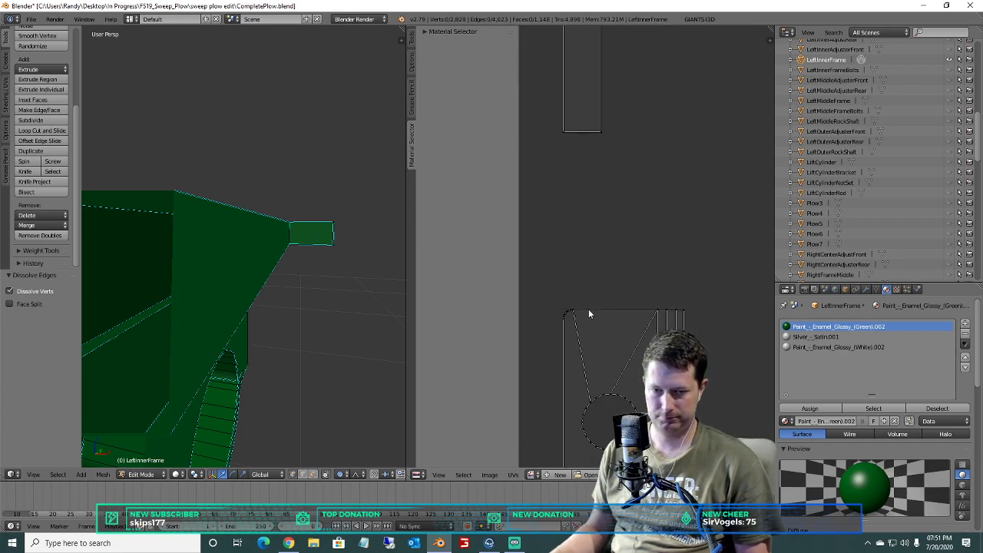
middle_click_drag(586, 289, 625, 124)
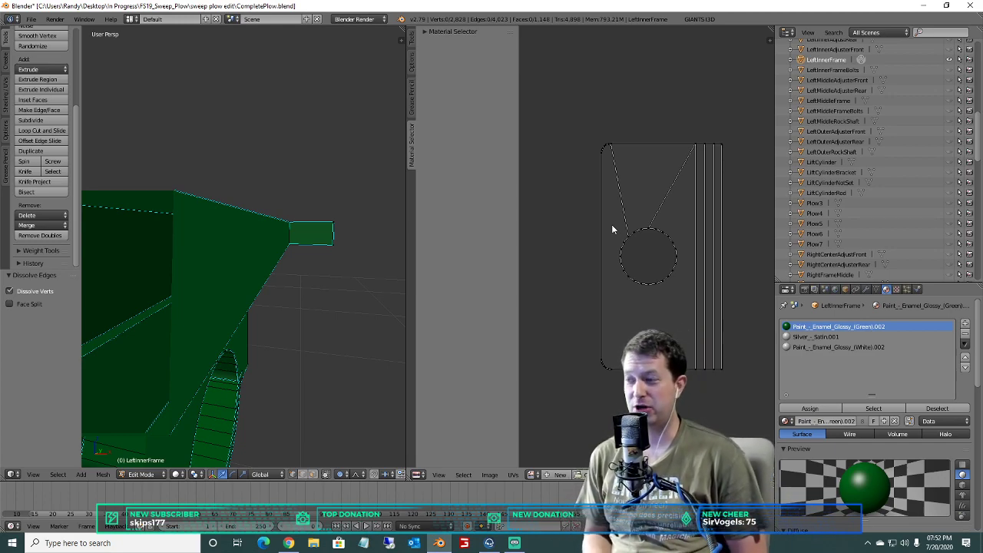
key("b")
left_click_drag(690, 297, 607, 215)
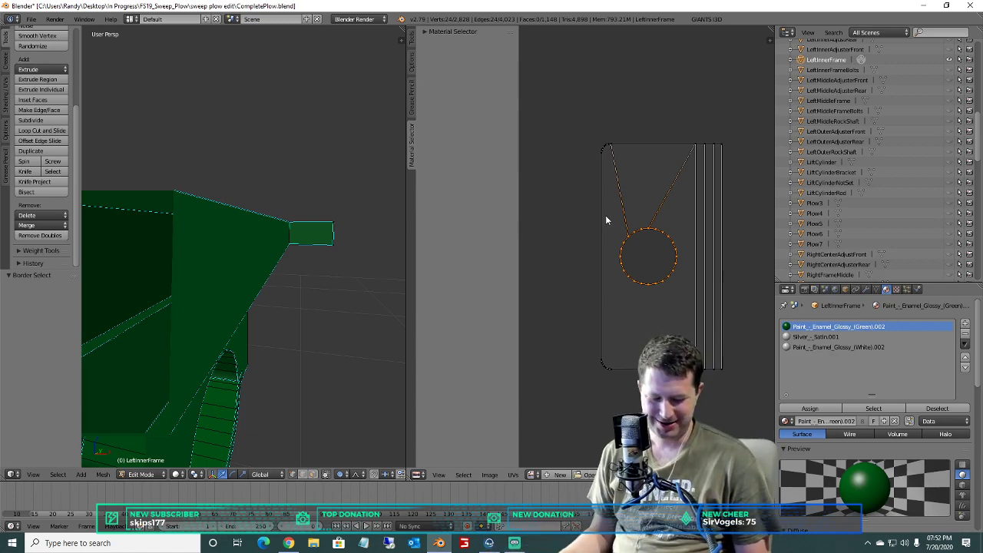
key("x")
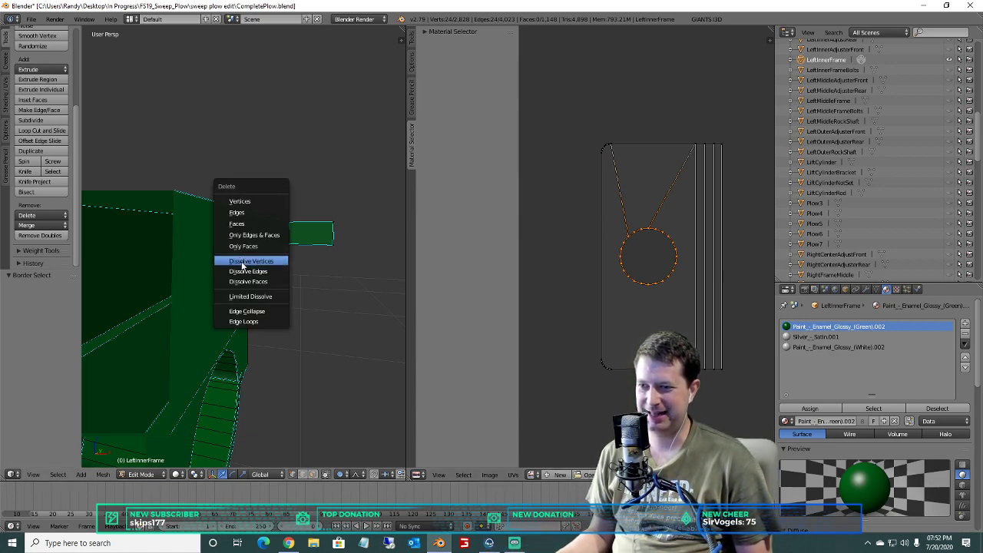
left_click(250, 262)
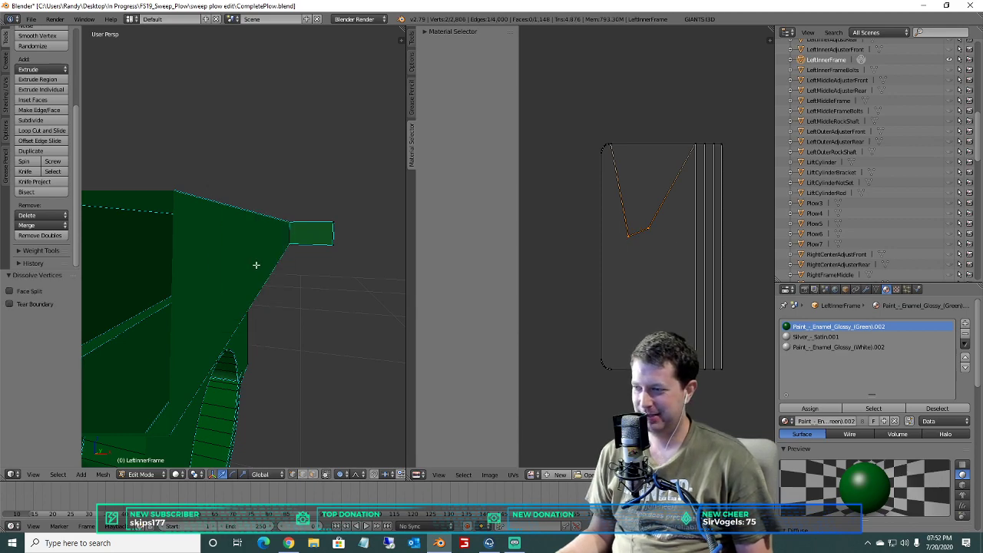
key("x")
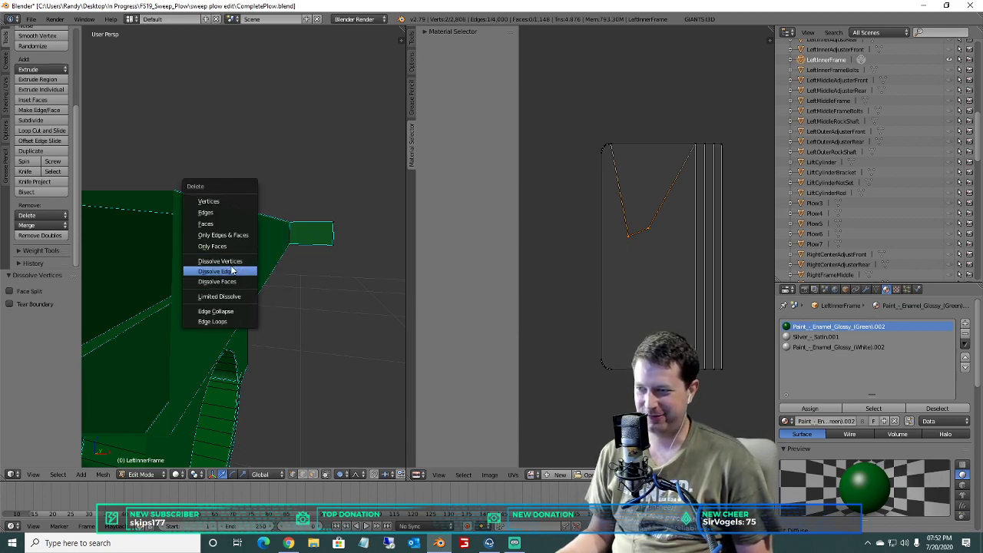
left_click(247, 268)
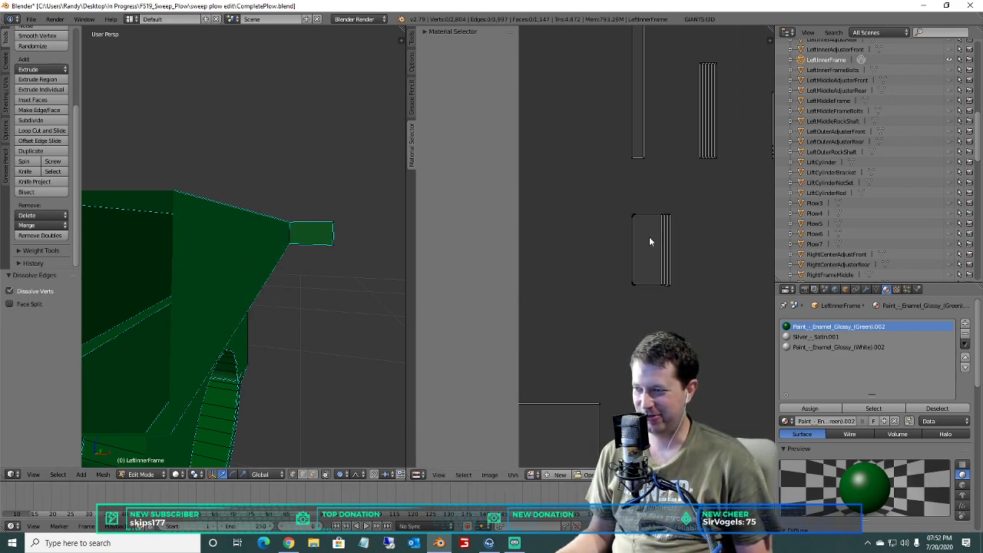
Select both hole circles and the strip between them in the slot-shaped UV island and dissolve the selected vertices.
scroll(649, 237, "down", 9)
scroll(645, 261, "up", 2)
middle_click_drag(645, 261, 660, 355)
scroll(625, 303, "up", 1)
scroll(625, 304, "up", 1)
scroll(682, 243, "down", 5)
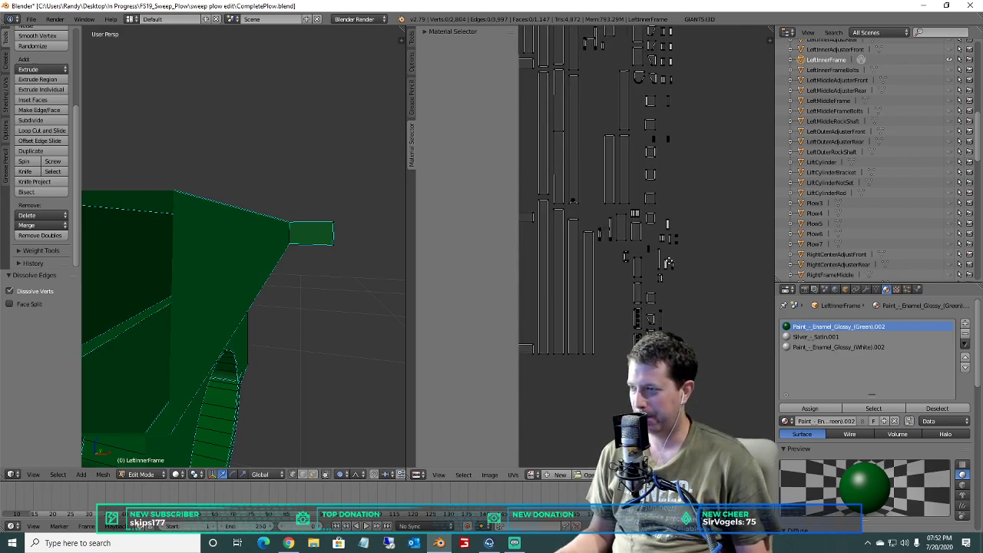
scroll(689, 211, "up", 6)
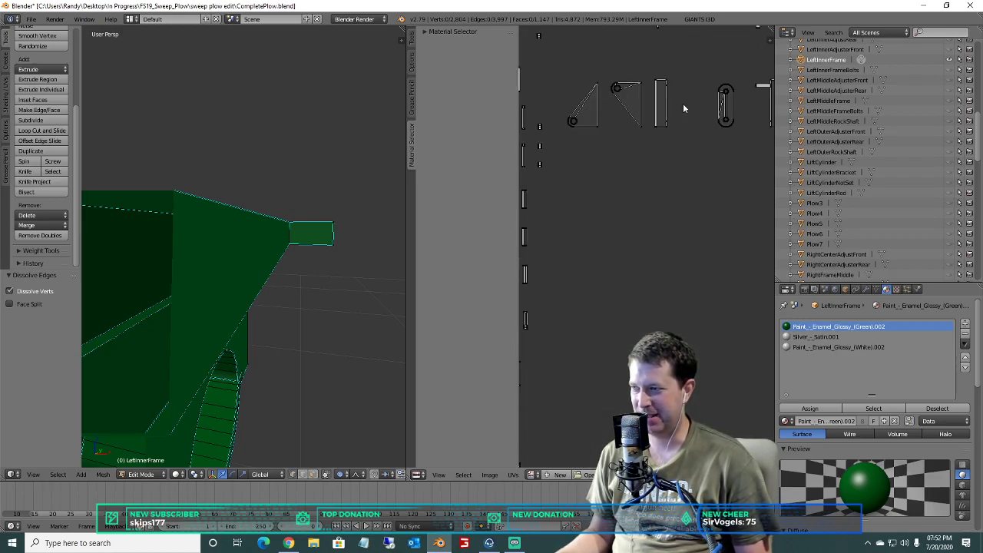
scroll(614, 220, "up", 2)
key("a")
key("a")
key("b")
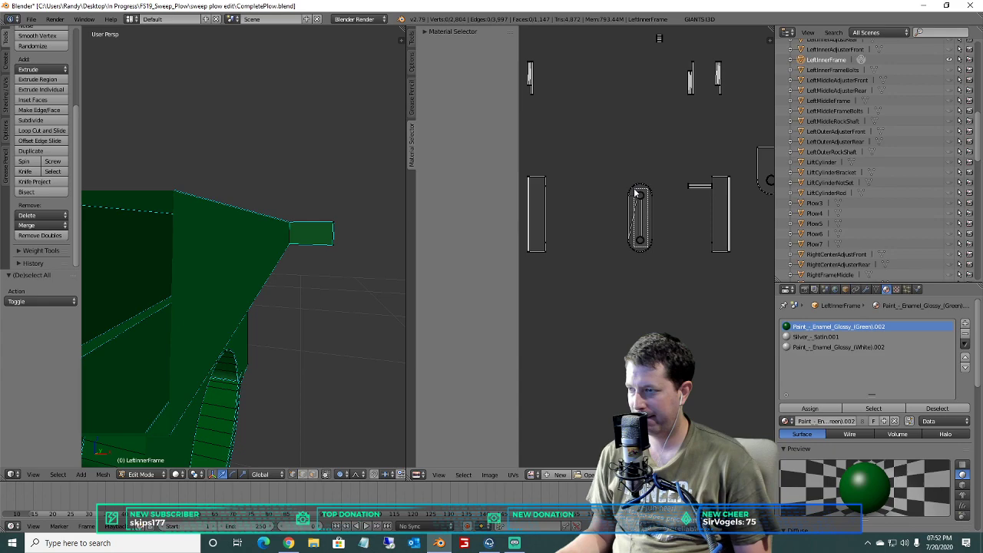
left_click_drag(634, 190, 633, 189)
scroll(636, 188, "up", 4)
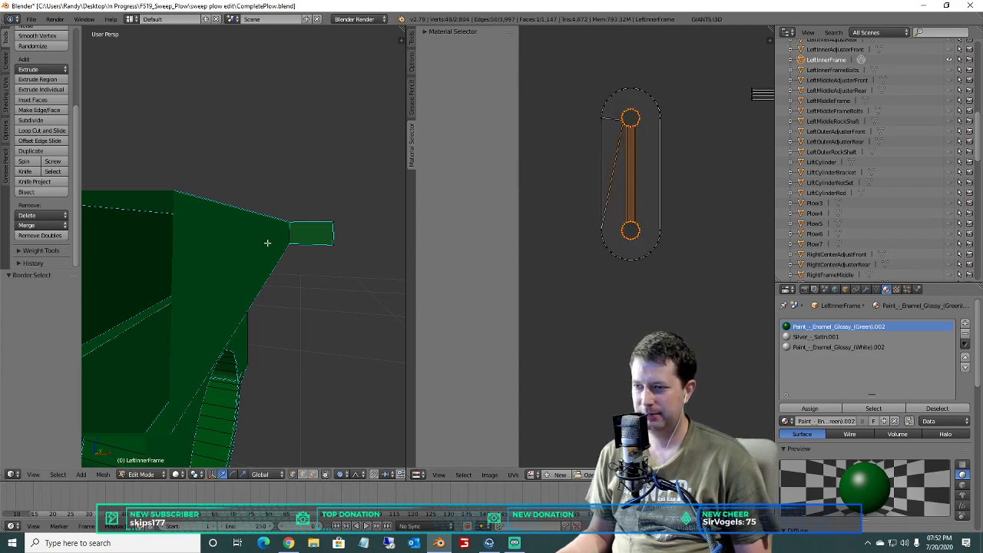
key("x")
left_click(226, 239)
Dissolve the inner strip and the remaining connecting edges in the slot-shaped UV island.
key("x")
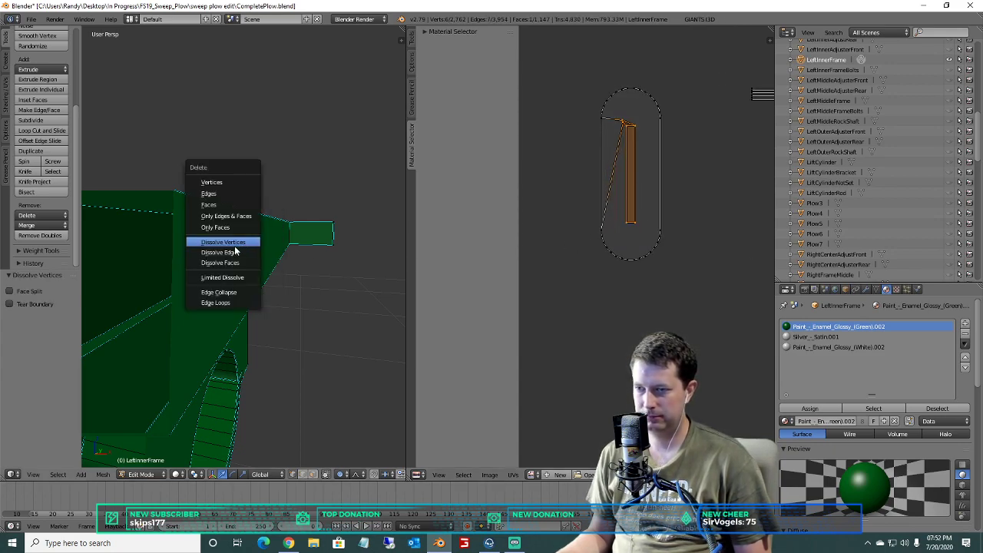
left_click(230, 254)
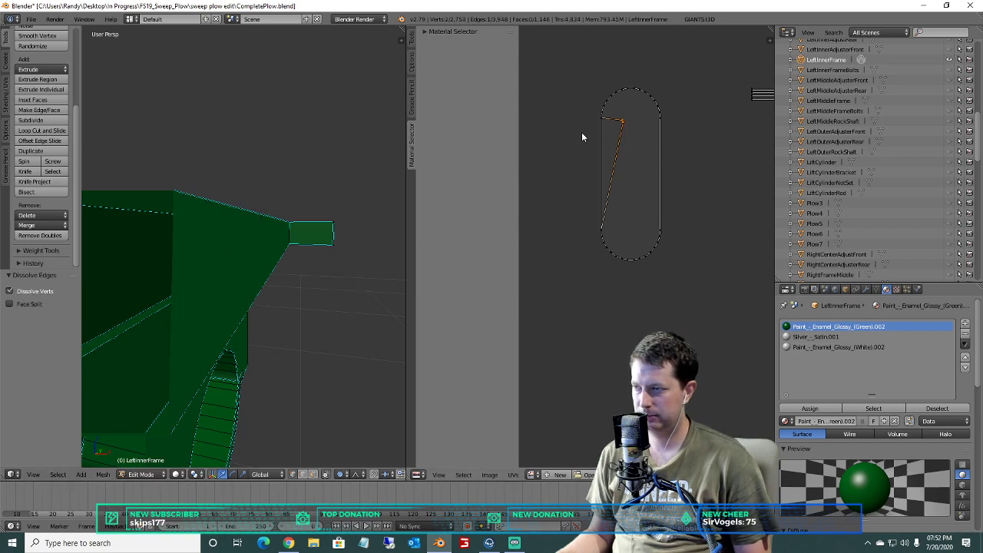
scroll(606, 123, "up", 3)
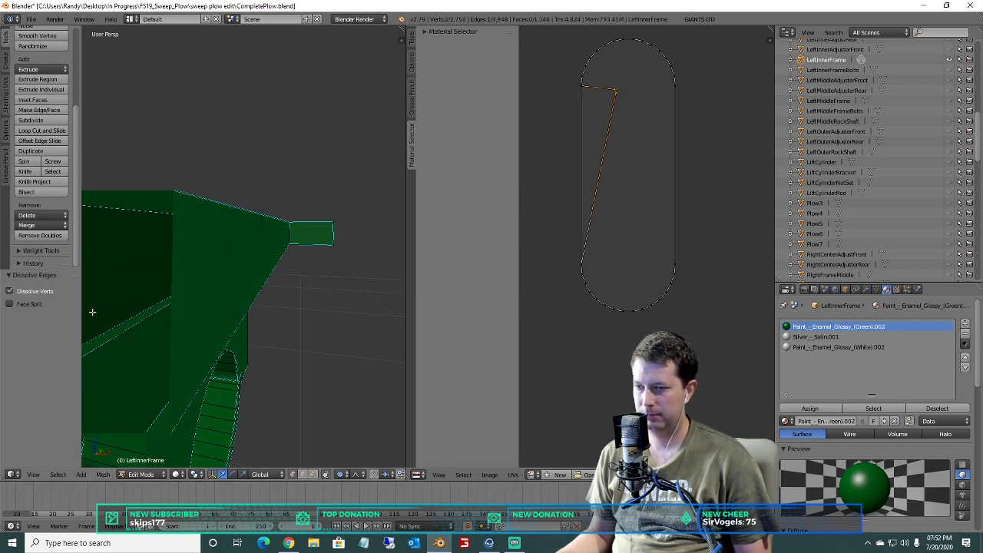
key("x")
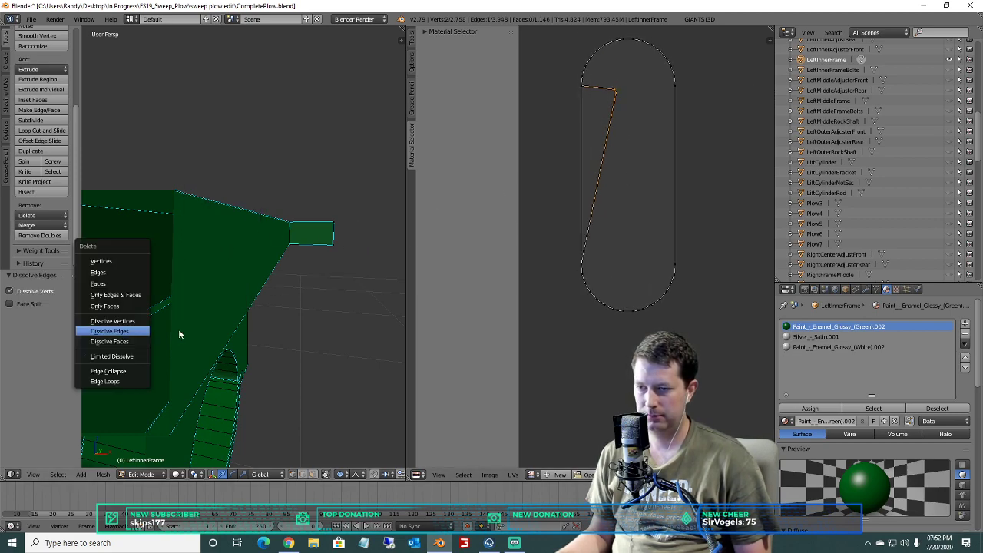
left_click(118, 334)
Select the hole circle in the U-shaped bracket's UV island and dissolve its vertices.
scroll(641, 261, "down", 7)
middle_click_drag(672, 237, 628, 266)
scroll(565, 185, "up", 5)
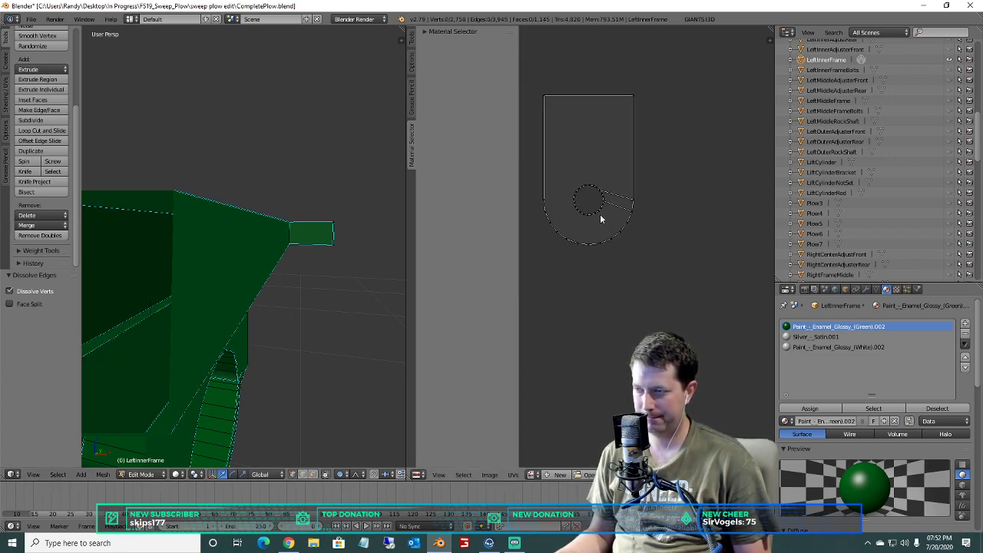
left_click_drag(571, 182, 570, 180)
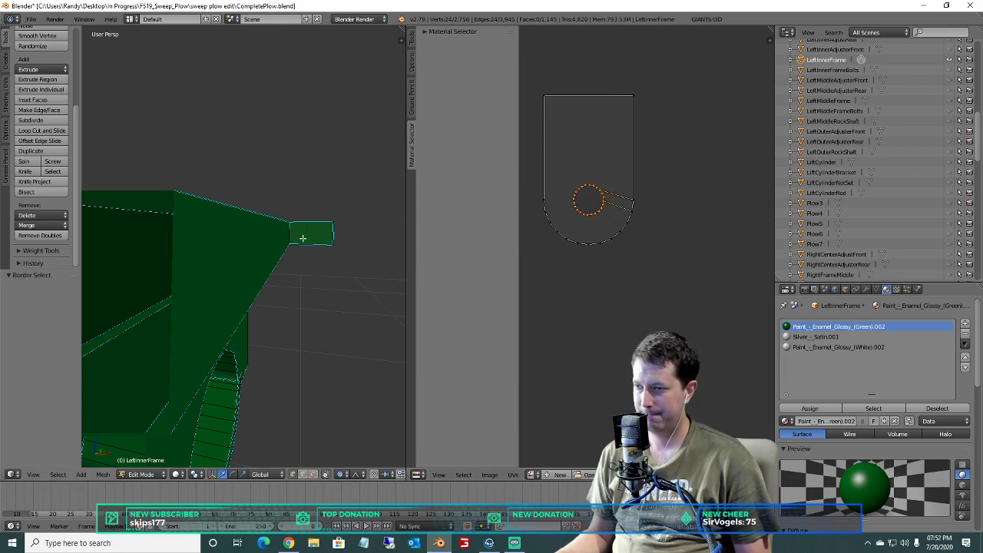
key("x")
left_click(286, 231)
key("x")
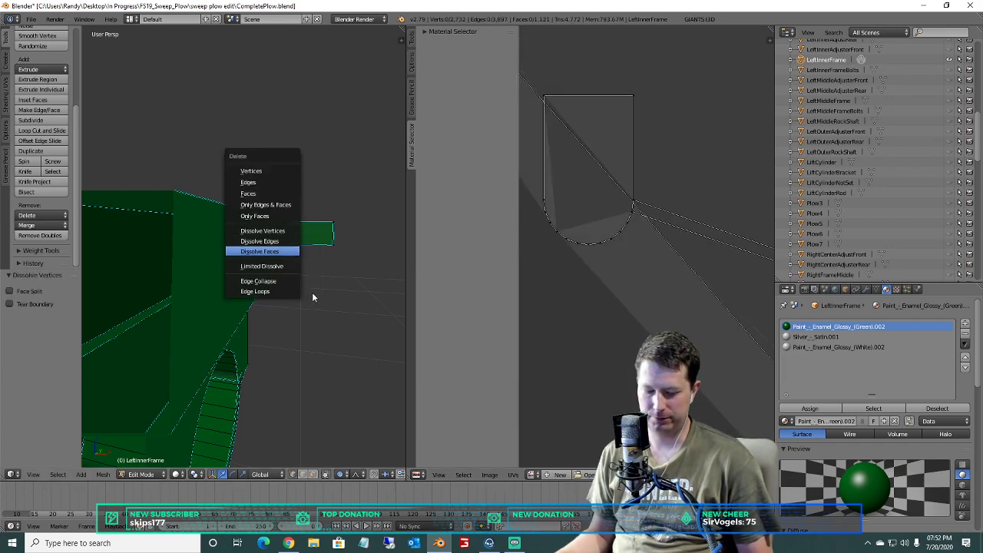
key("Escape")
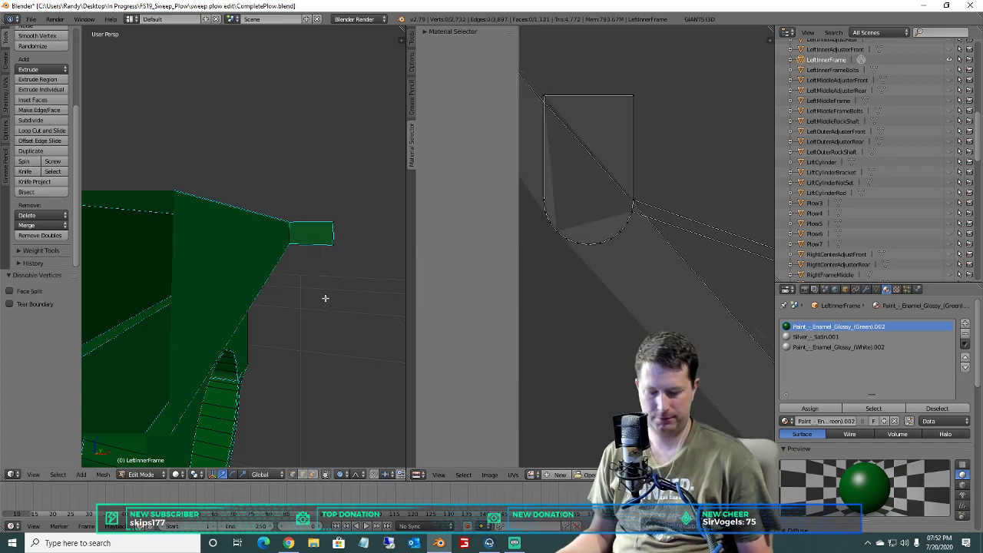
Undo the last vertex dissolve on the hole circle in the U-shaped bracket's UV island.
key("ctrl+z")
scroll(564, 207, "down", 12)
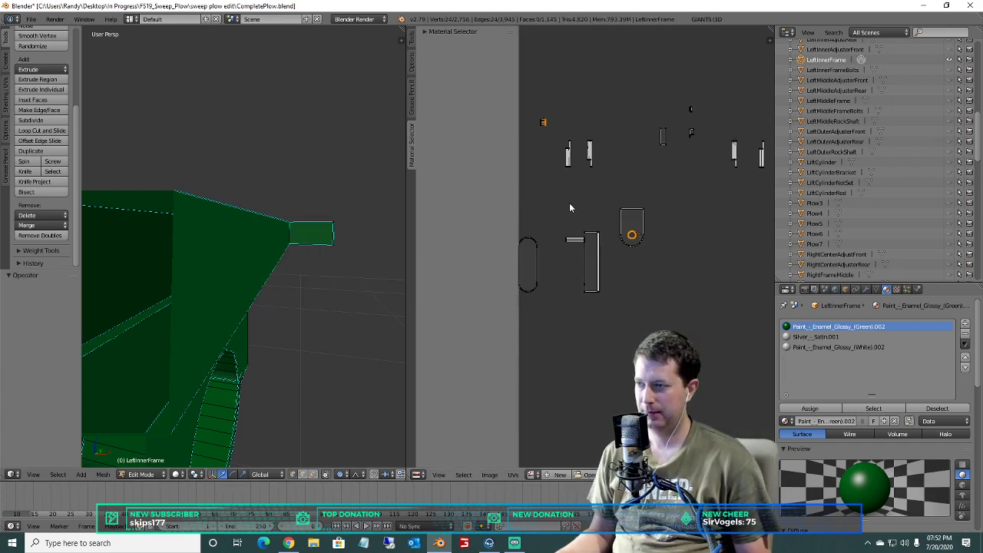
scroll(655, 195, "up", 5)
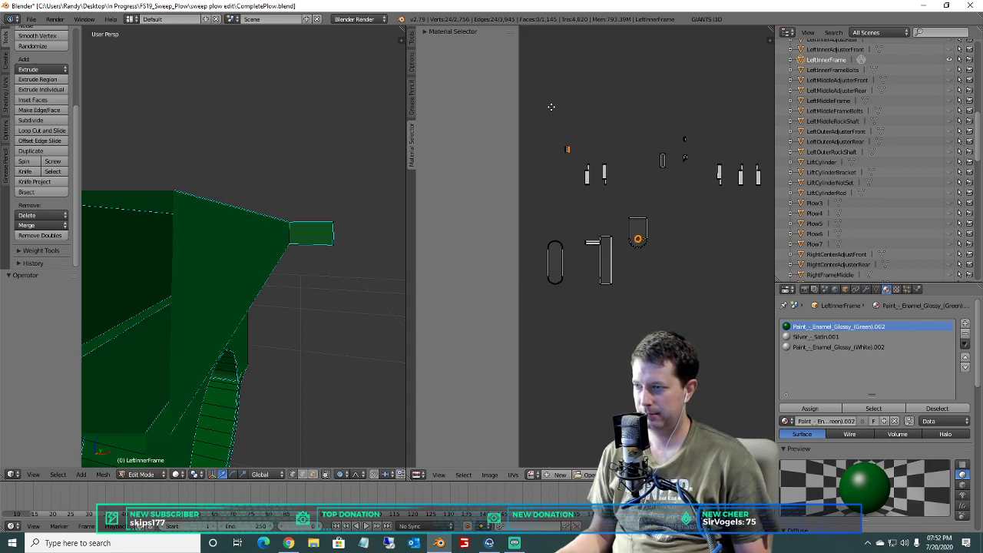
scroll(634, 152, "up", 3)
middle_click_drag(614, 142, 555, 145)
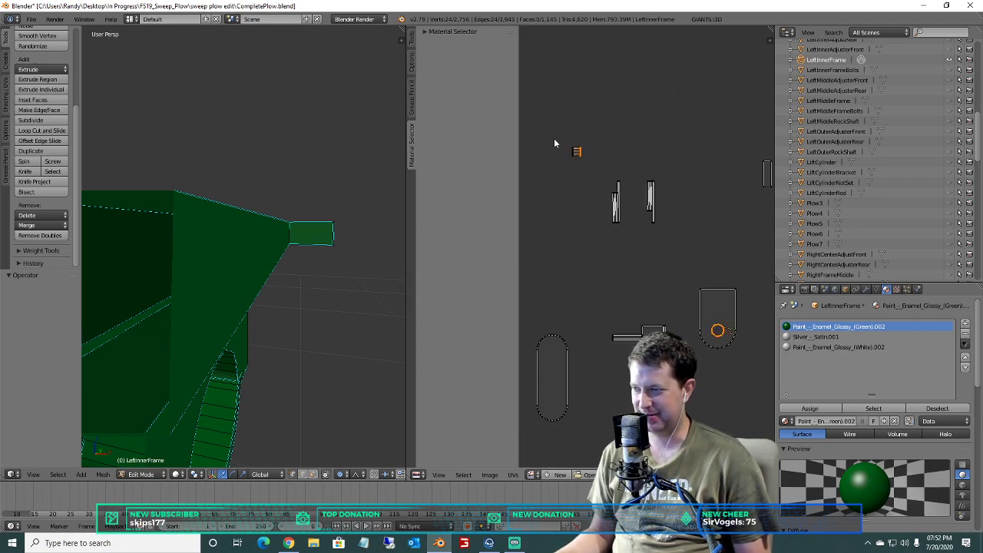
key("a")
key("b")
left_click_drag(578, 164, 567, 143)
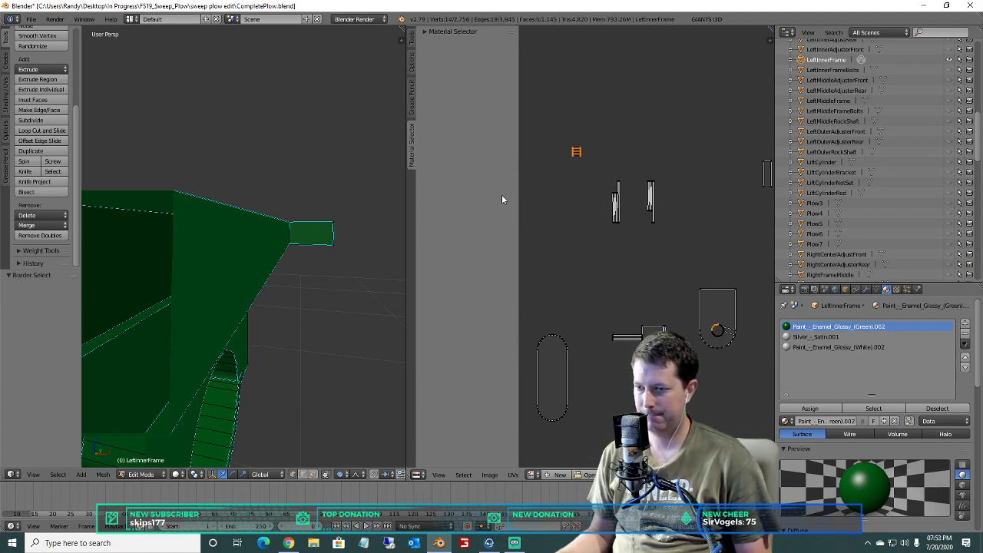
key("x")
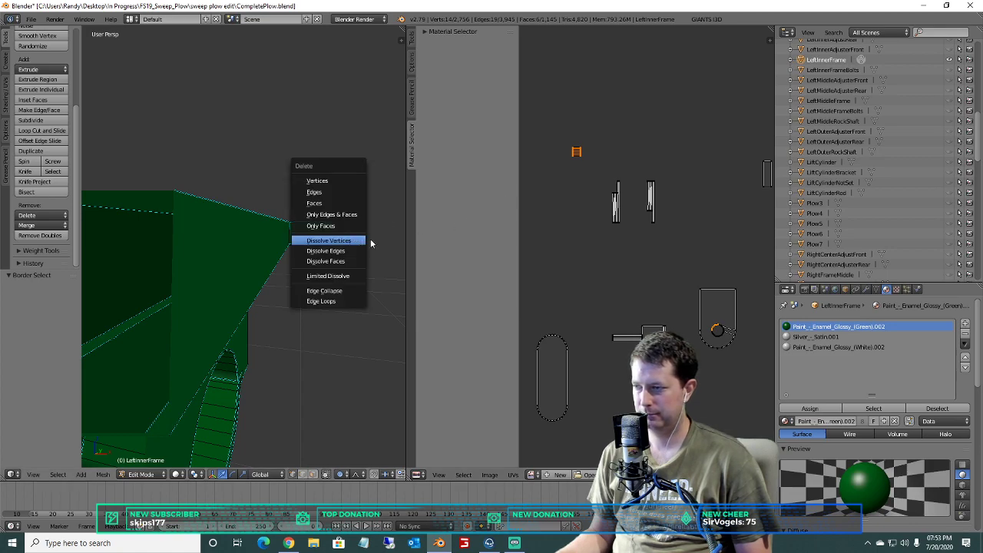
left_click(328, 241)
middle_click_drag(721, 350, 670, 257)
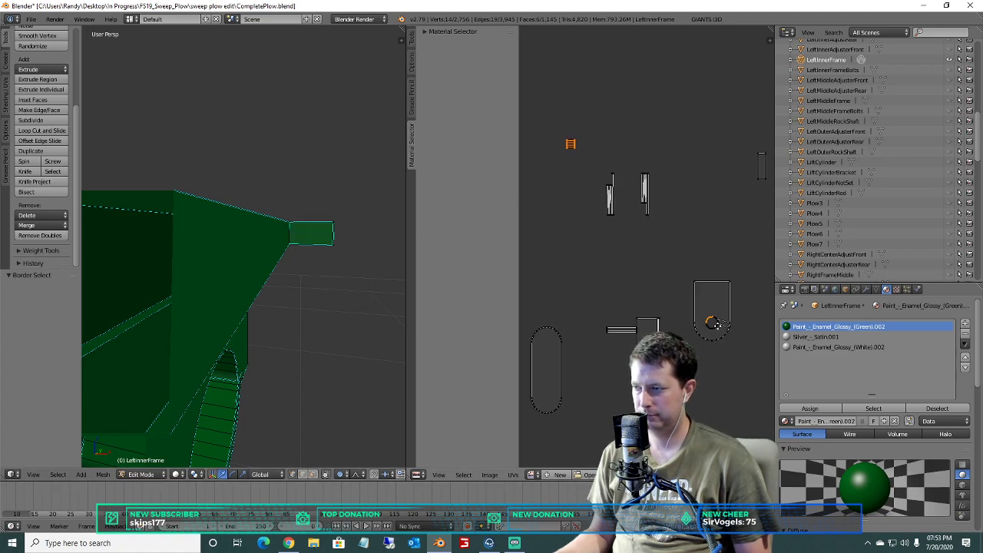
Select the hole circle in the U-shaped bracket's UV island, examine where it sits on the frame model, and clear the selection.
key("a")
middle_click_drag(305, 202, 175, 253)
key("b")
left_click_drag(681, 268, 661, 247)
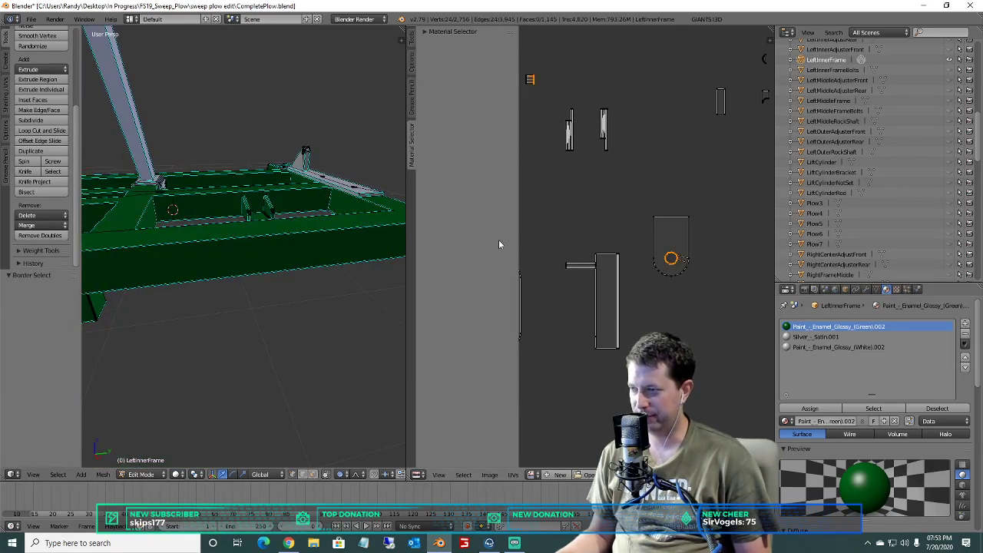
scroll(152, 150, "down", 5)
scroll(159, 168, "up", 3)
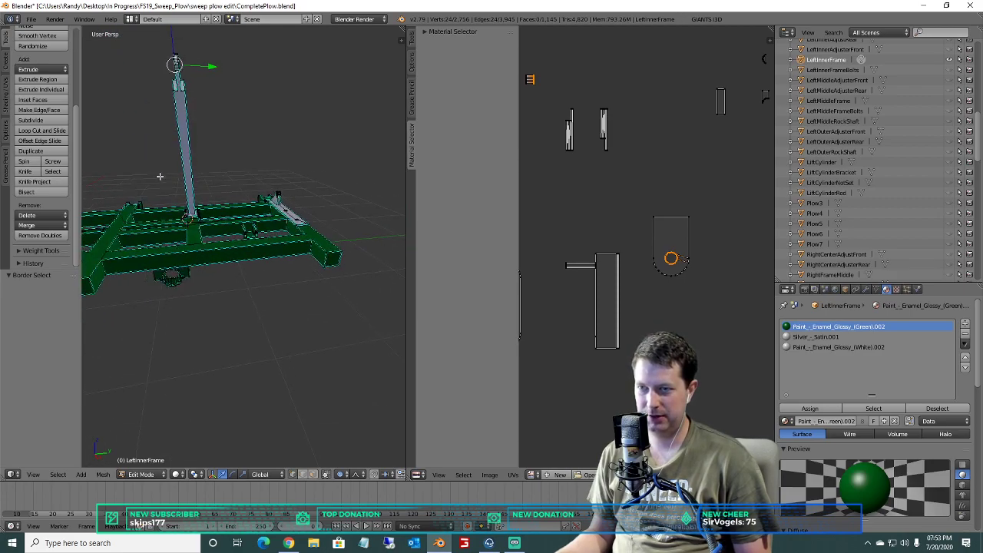
middle_click_drag(158, 171, 182, 219)
scroll(192, 169, "up", 4)
middle_click_drag(198, 134, 289, 194)
key("a")
Select the hole circle in the round-topped plate's UV island to locate it on the upright arm, and clear the selection.
scroll(751, 221, "down", 4)
middle_click_drag(675, 205, 607, 205)
scroll(606, 204, "up", 5)
scroll(677, 209, "down", 3)
middle_click_drag(613, 290, 602, 118)
scroll(626, 231, "up", 3)
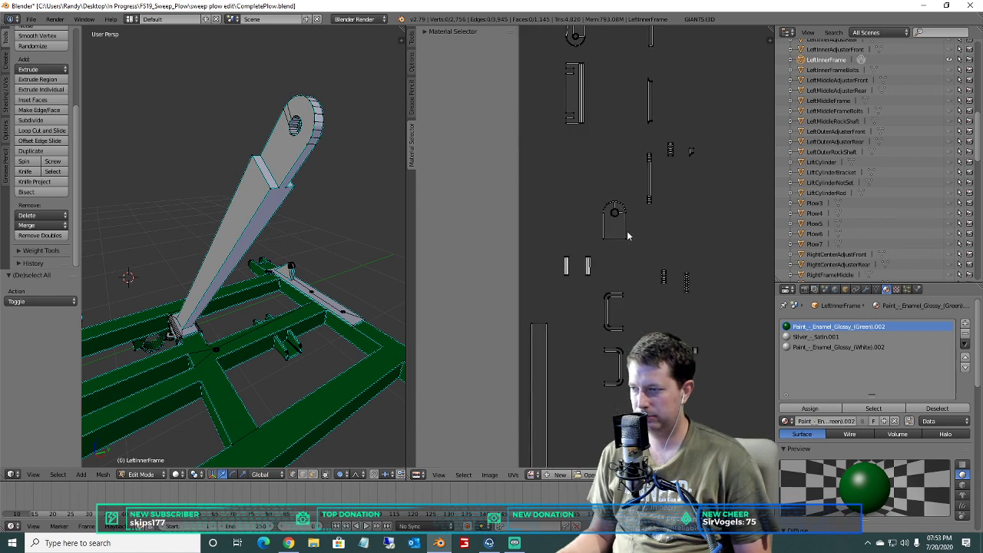
key("b")
left_click_drag(622, 220, 605, 205)
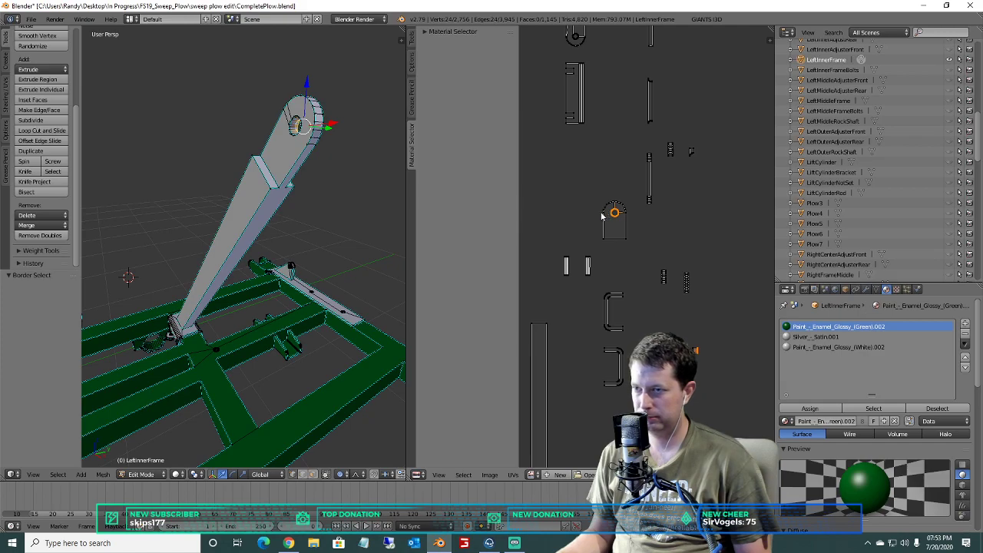
key("a")
Try to dissolve the vertices of the four hole circles in the two stacked slot-shaped UV islands, and undo it.
middle_click_drag(632, 174, 662, 338)
middle_click_drag(615, 157, 680, 315)
scroll(618, 198, "up", 4)
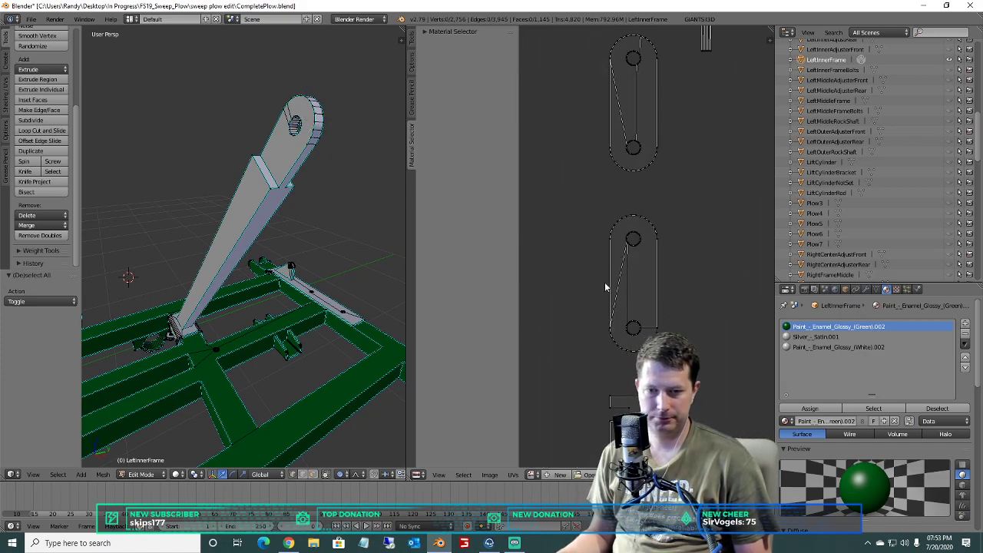
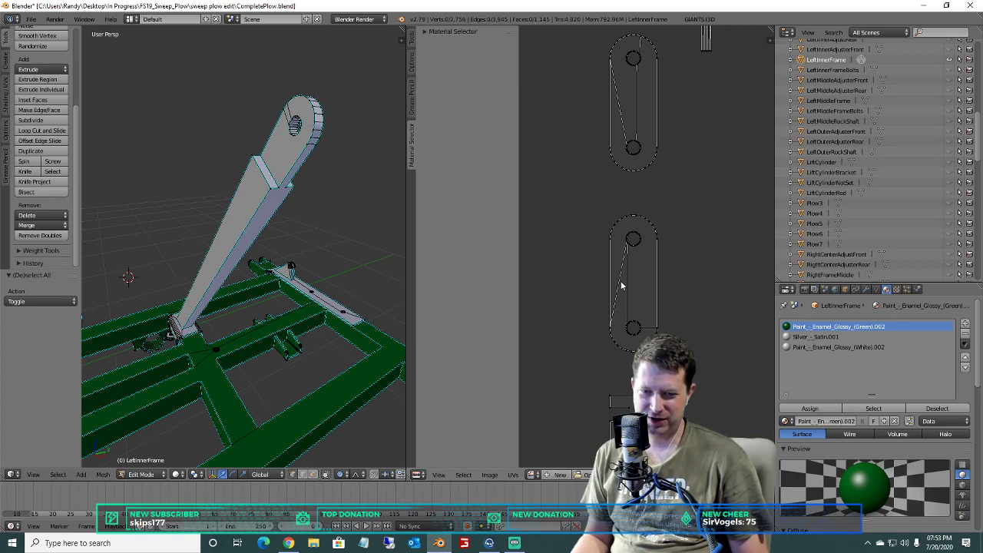
left_click(643, 263)
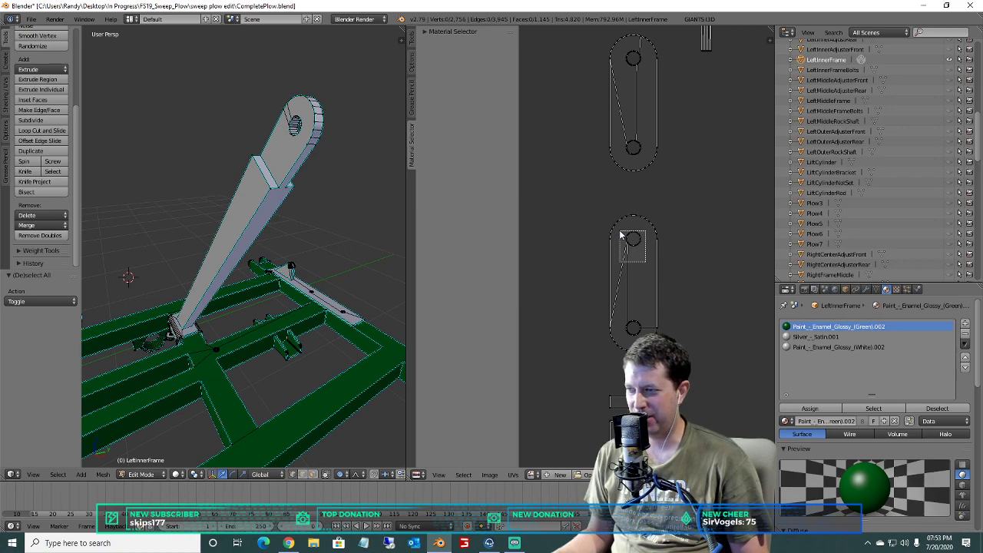
left_click_drag(620, 234, 622, 236)
key("b")
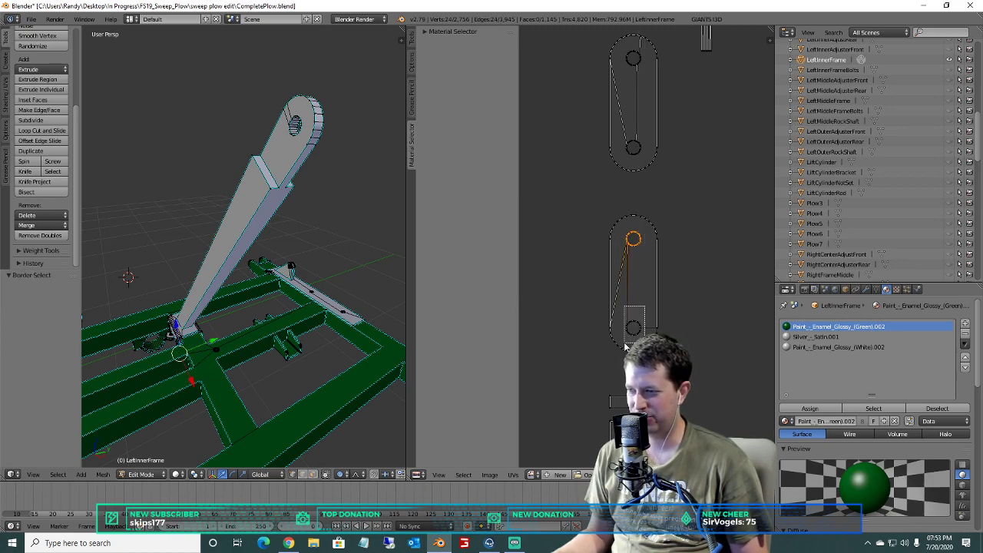
key("b")
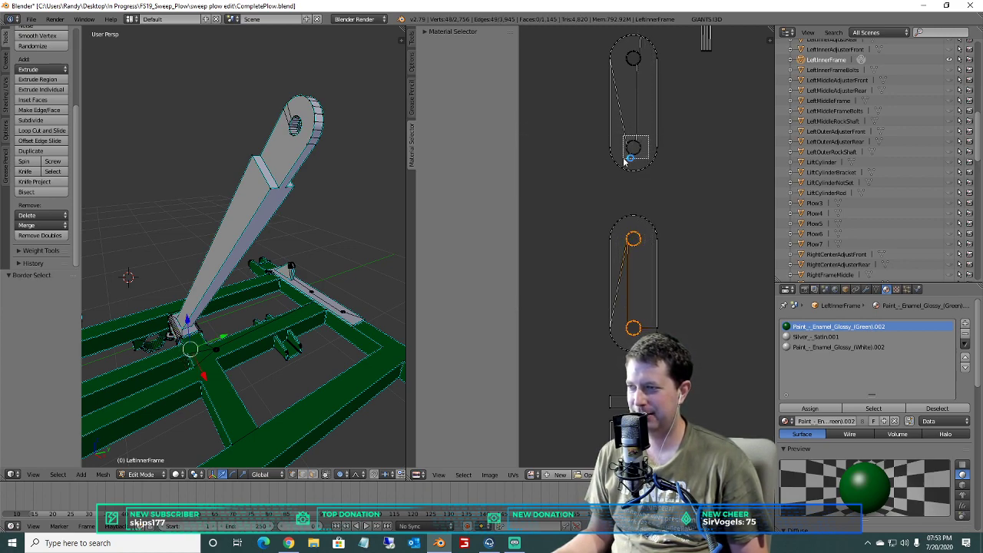
left_click_drag(622, 48, 623, 48)
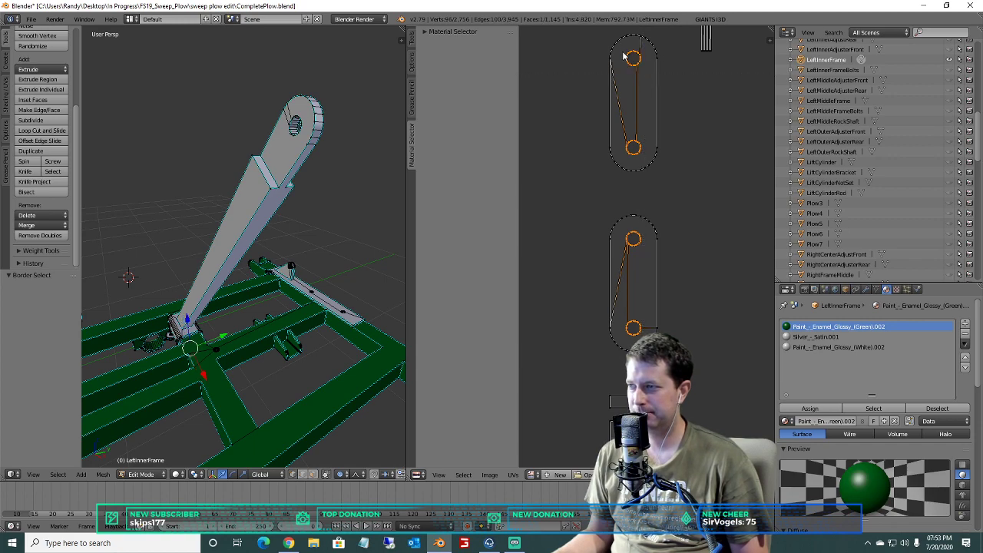
key("x")
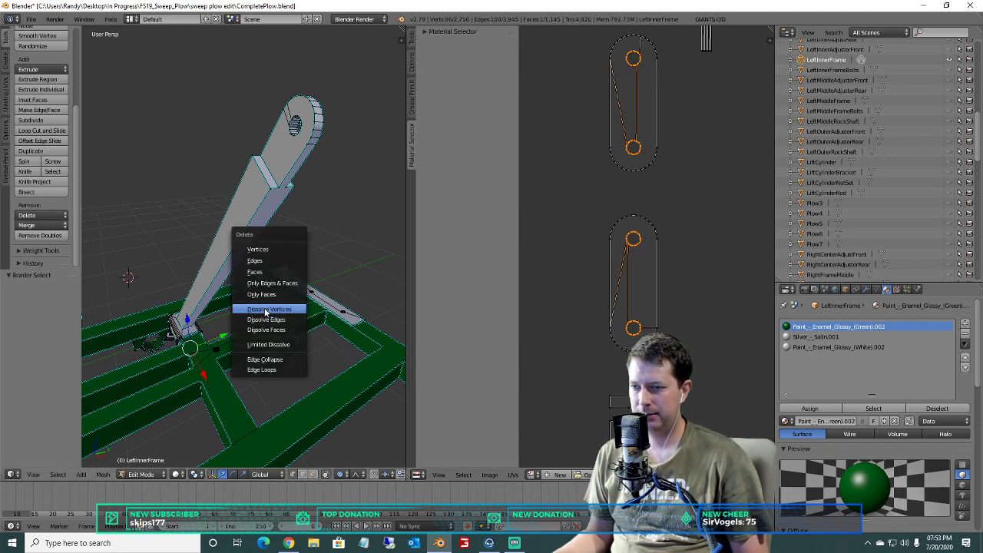
left_click(267, 310)
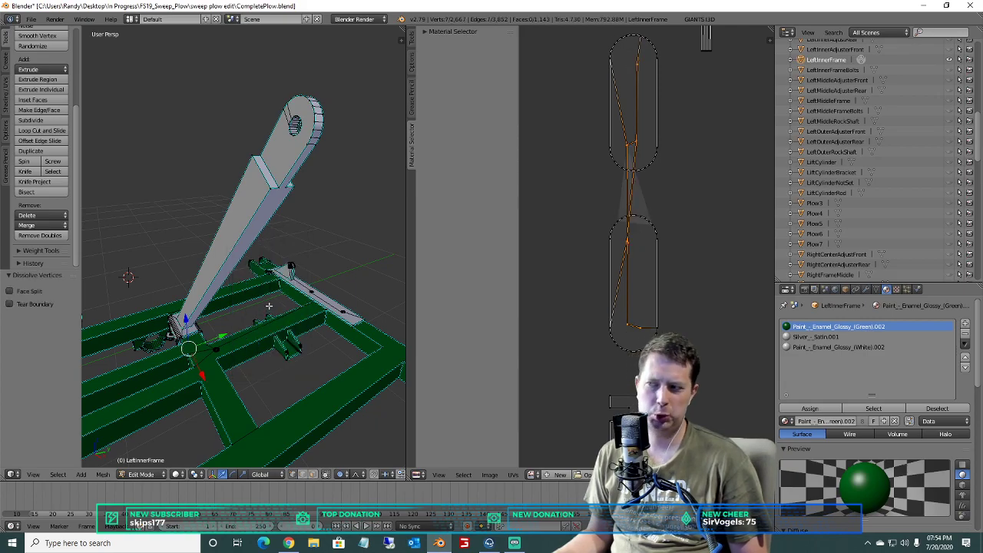
key("ctrl+z")
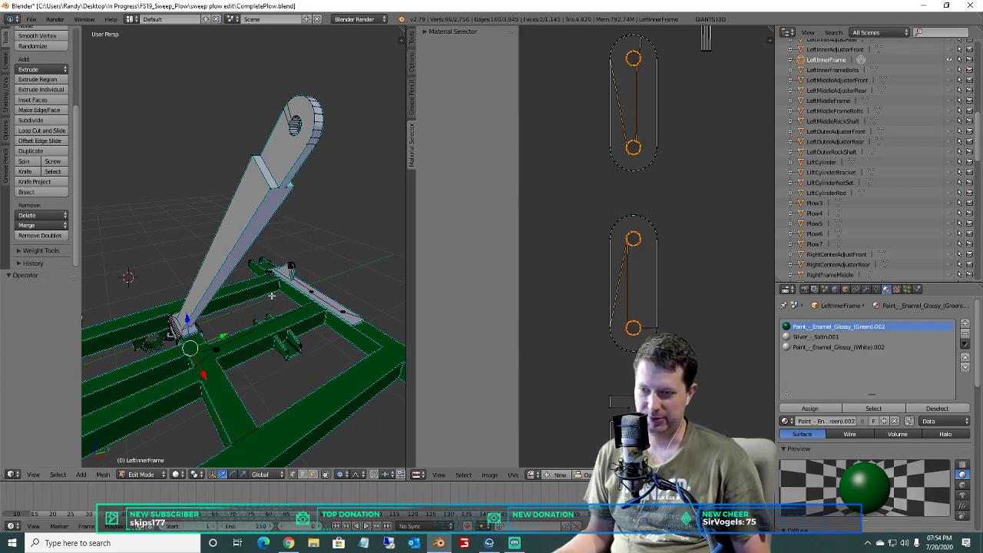
Examine the selected hole circles on the slot-shaped linkage plate in the frame model.
scroll(261, 258, "up", 3)
middle_click_drag(233, 288, 311, 215)
scroll(229, 200, "up", 6)
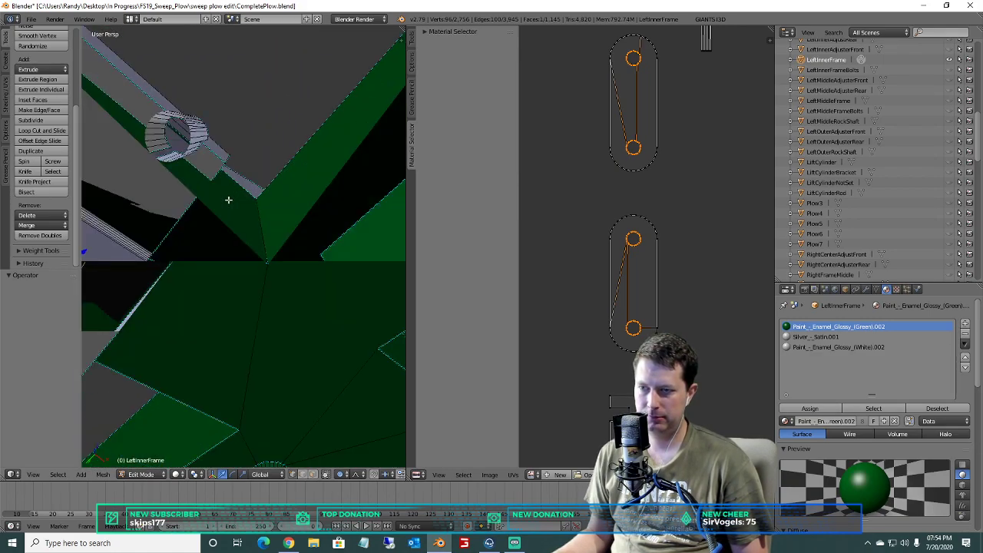
scroll(229, 200, "down", 5)
middle_click_drag(229, 197, 283, 189)
scroll(261, 202, "up", 6)
scroll(261, 202, "down", 6)
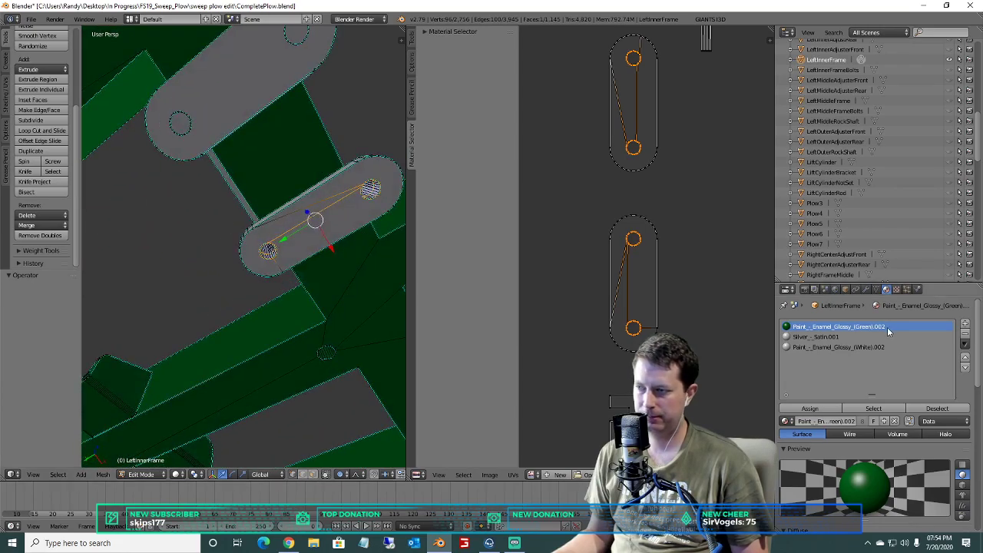
Select the tiny isolated UV island belonging to the slot-shaped plate's hole and delete its face.
scroll(630, 222, "down", 6)
scroll(634, 199, "up", 5)
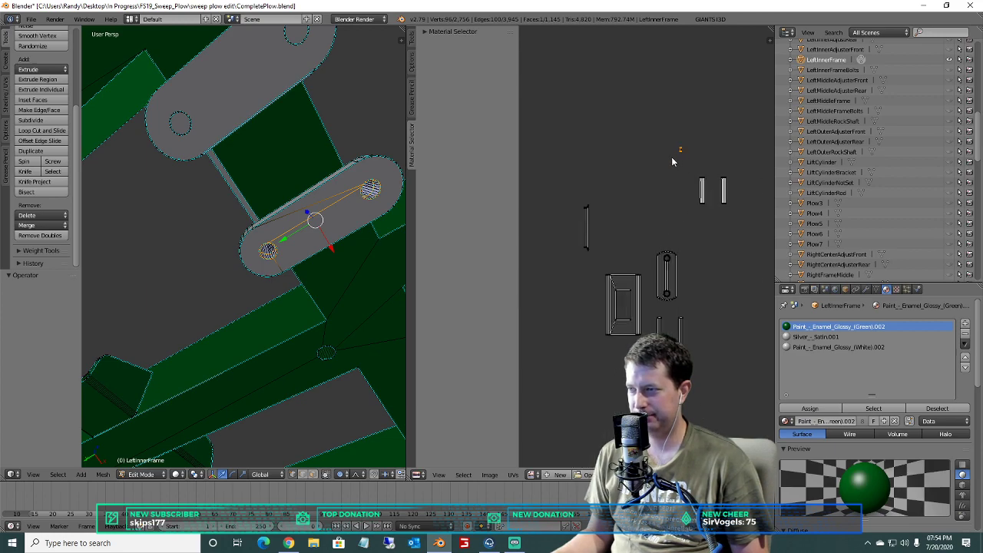
middle_click_drag(678, 152, 634, 258)
key("a")
key("b")
left_click_drag(648, 252, 623, 229)
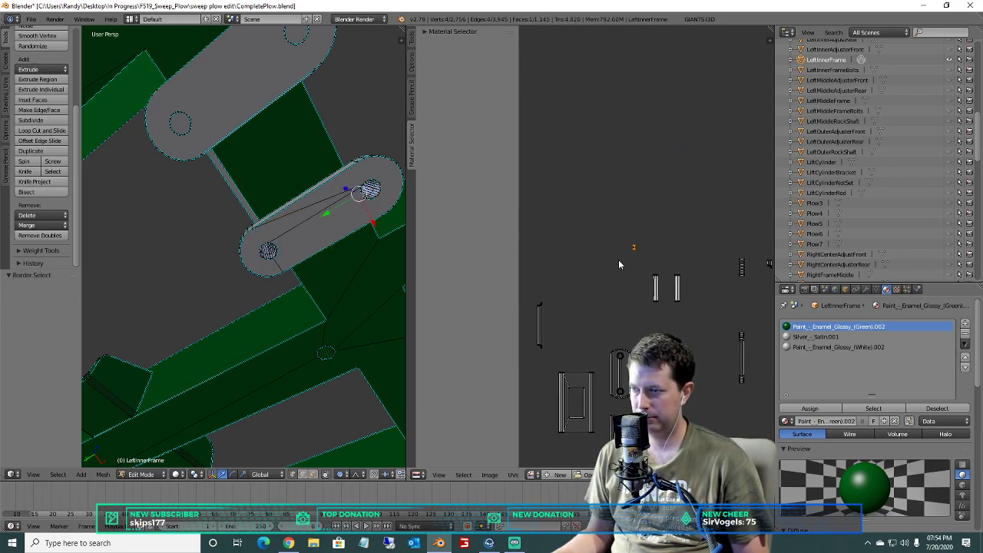
key("x")
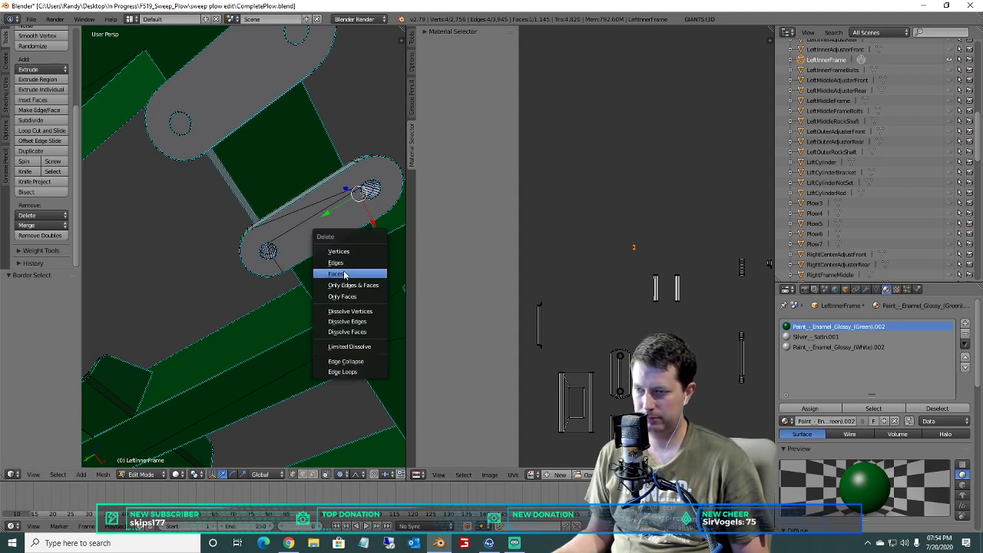
left_click(336, 273)
Dissolve the vertices of the hole circles in both stacked slot-shaped UV islands, and dissolve their leftover connecting edges.
scroll(662, 254, "up", 6)
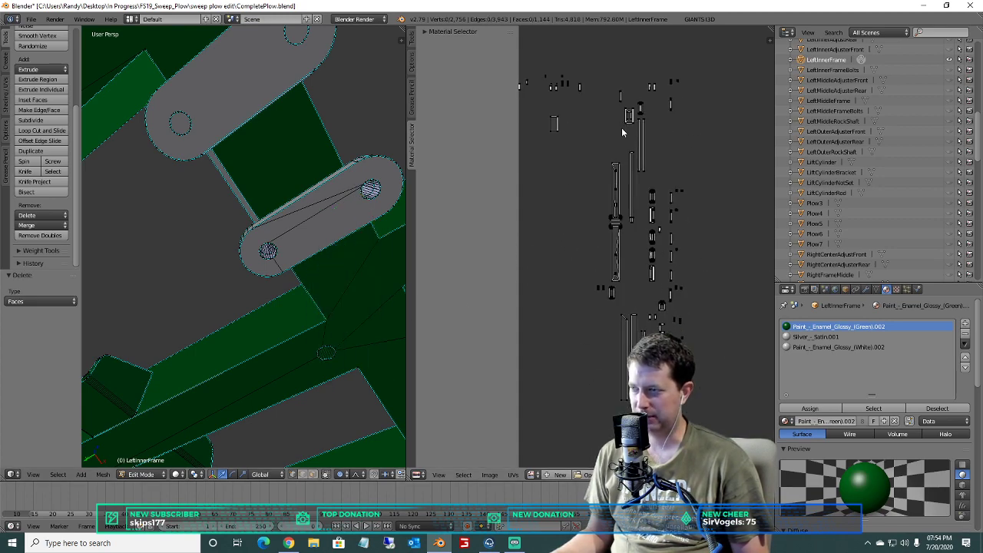
middle_click_drag(605, 300, 574, 250)
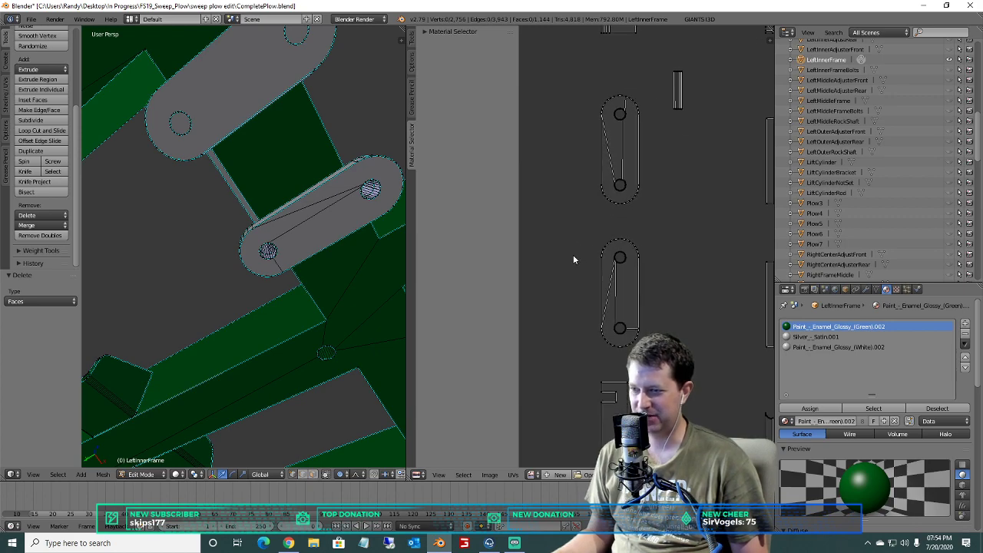
key("b")
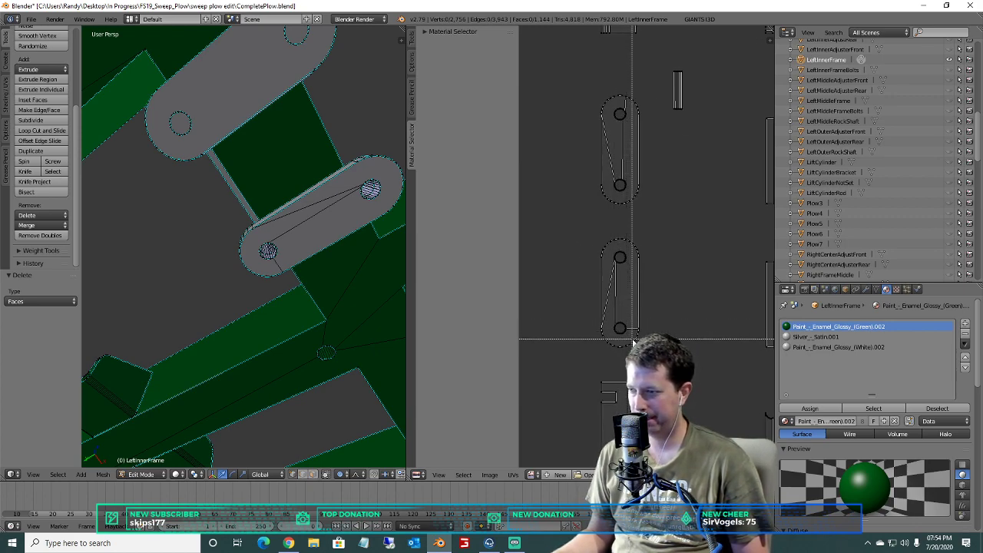
left_click_drag(609, 250, 610, 250)
key("b")
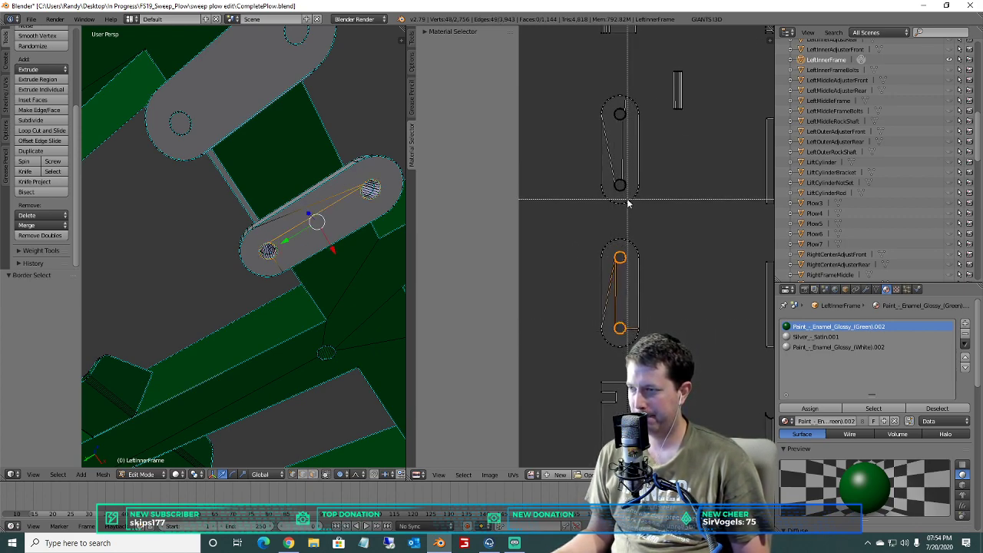
left_click_drag(628, 200, 602, 98)
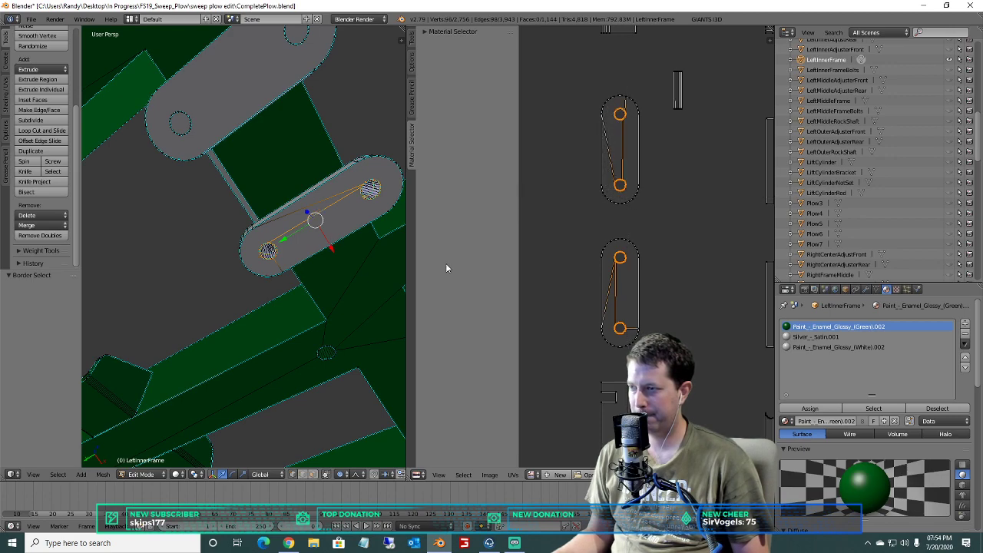
key("x")
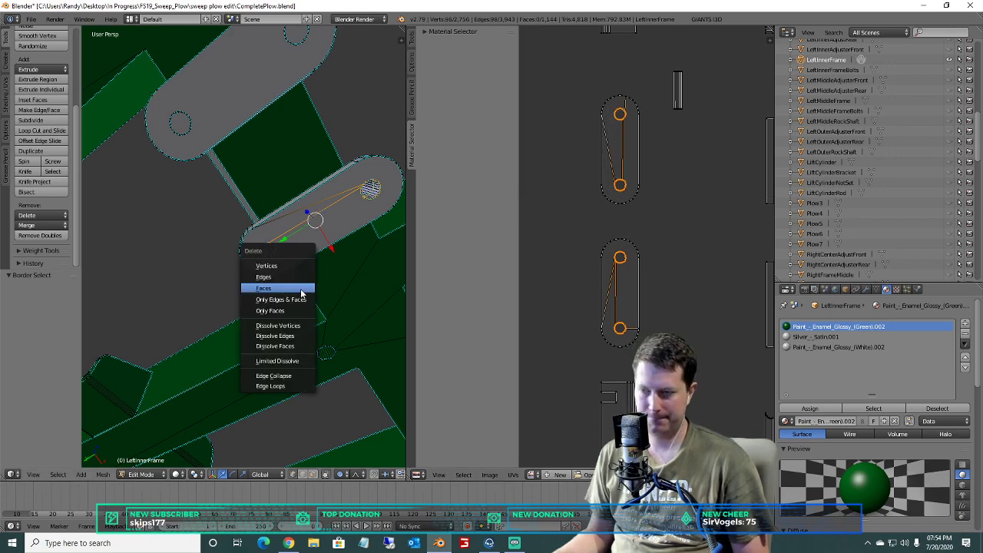
left_click(277, 326)
key("x")
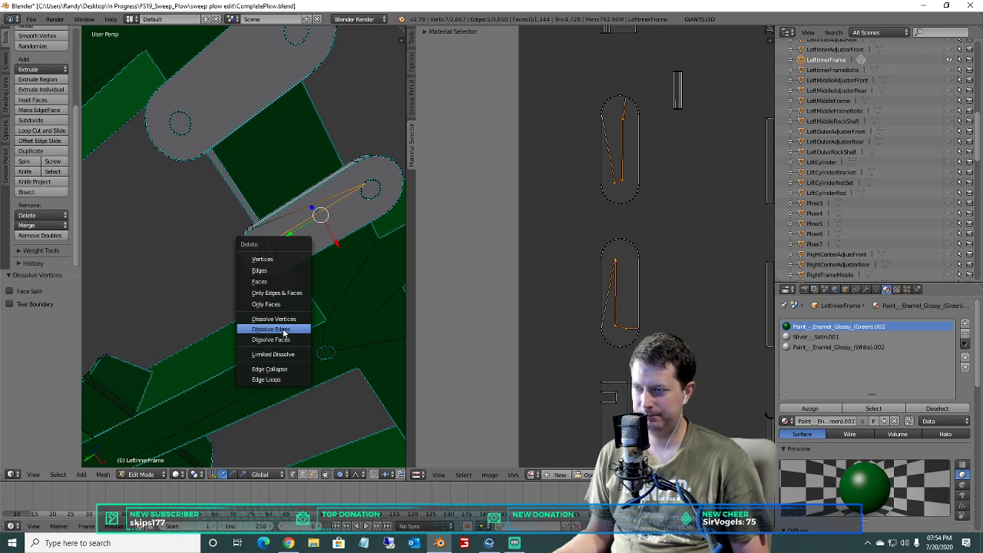
left_click(283, 332)
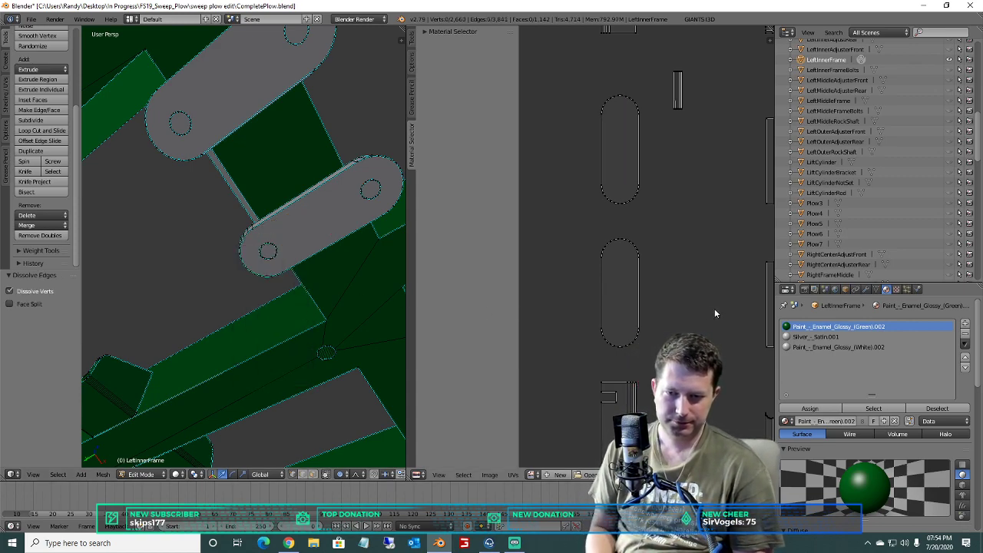
Dissolve the vertices of the two hole circles in the upper slot-shaped UV island, and dissolve their leftover connecting edges.
scroll(617, 228, "down", 3)
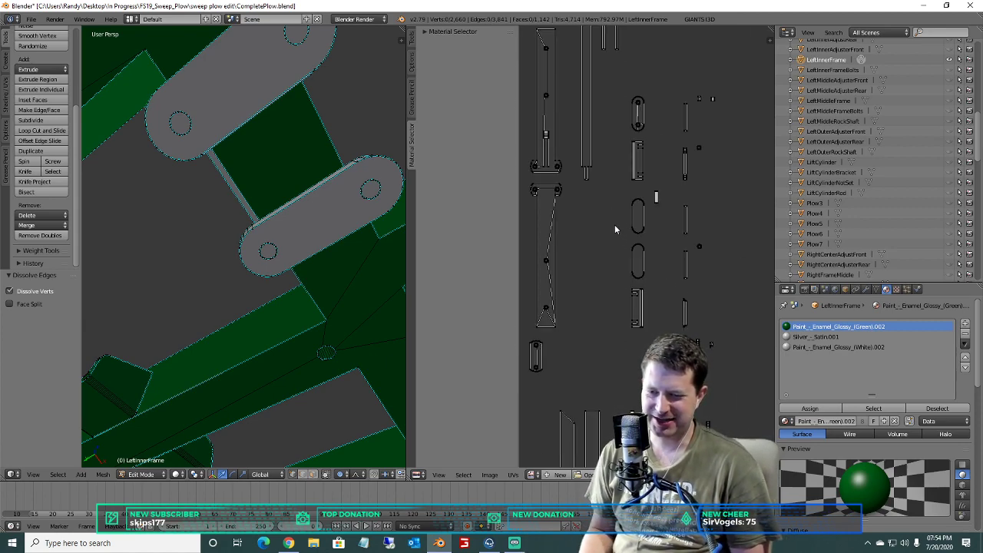
scroll(633, 94, "up", 6)
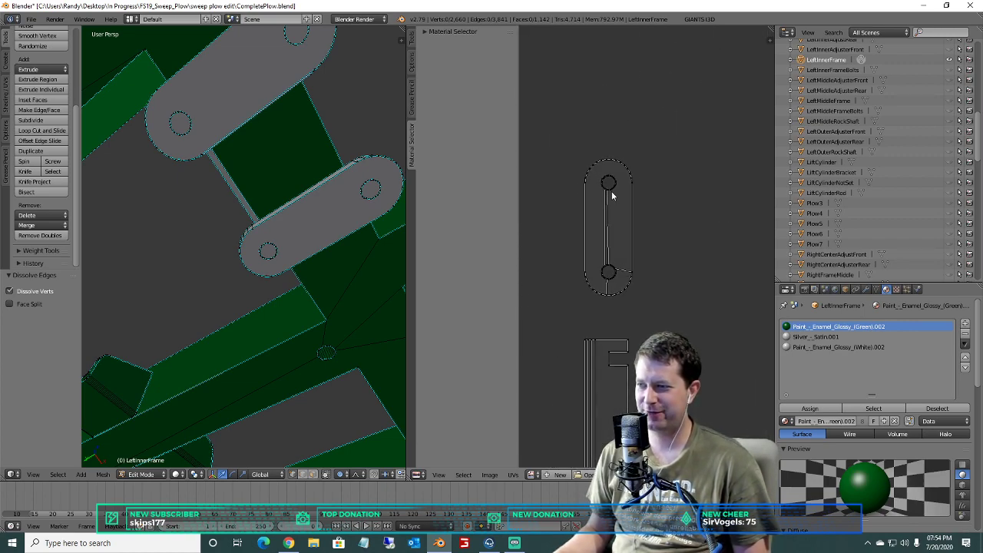
key("b")
left_click_drag(594, 167, 625, 286)
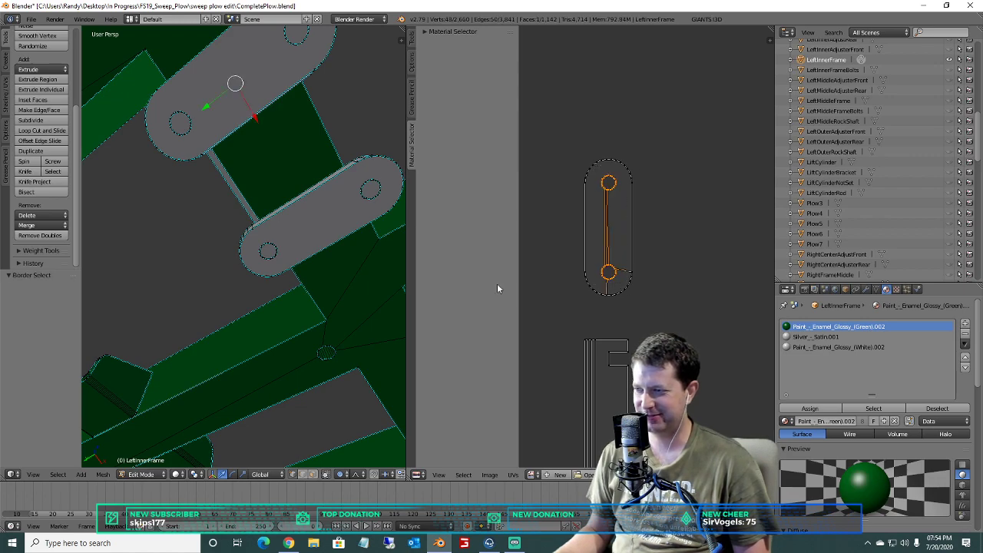
key("x")
left_click(288, 249)
key("x")
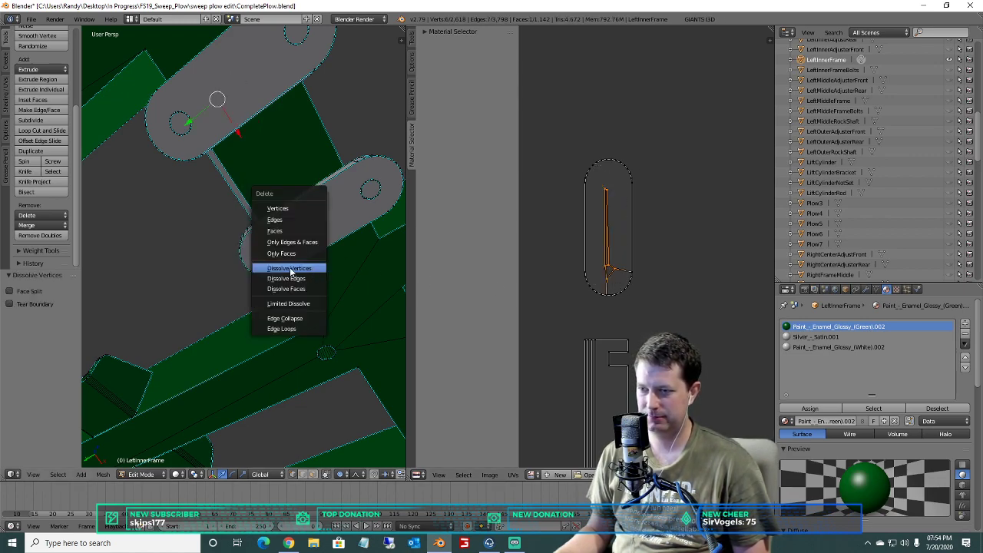
left_click(290, 278)
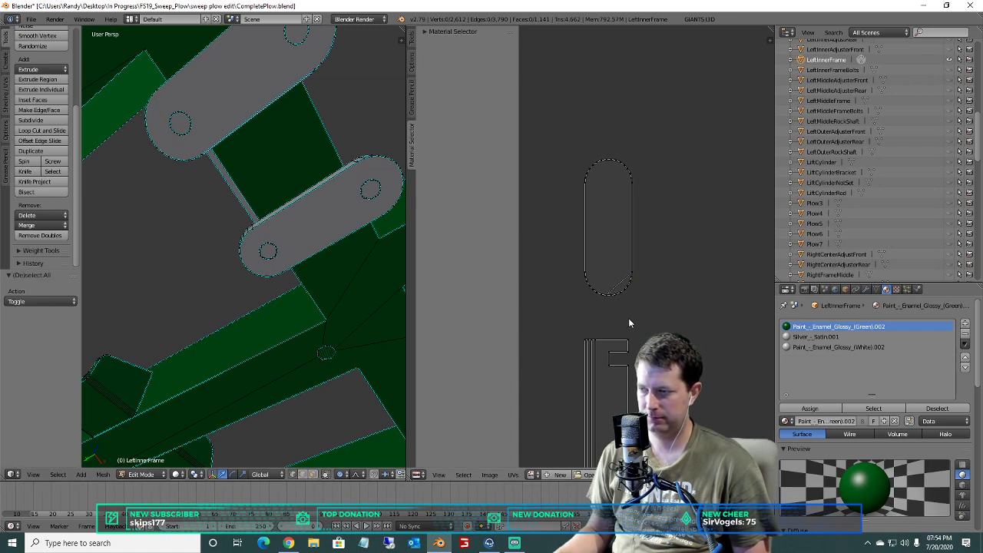
Select the whole cleaned slot-shaped UV island and apply Limited Dissolve to it.
left_click(670, 303)
key("b")
left_click_drag(548, 123, 651, 321)
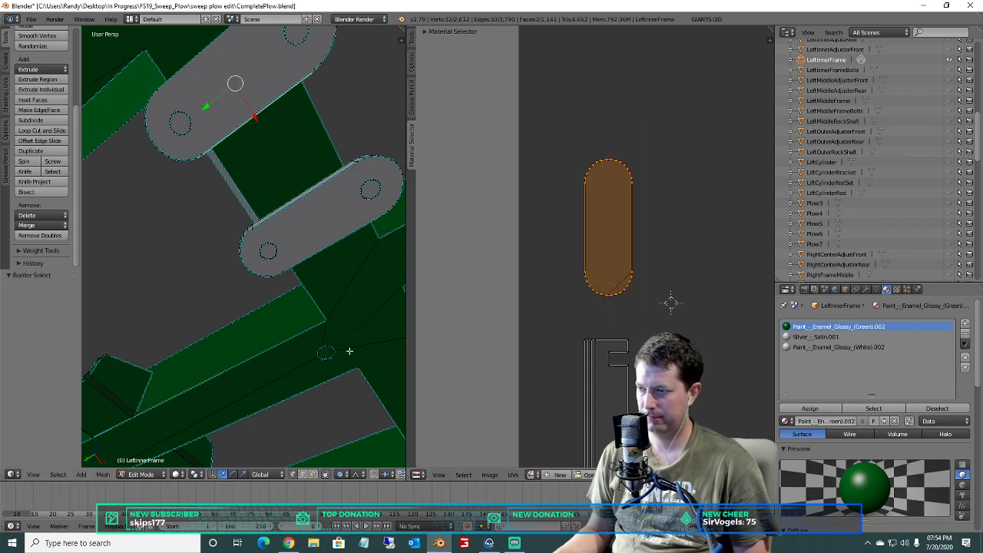
left_click(40, 215)
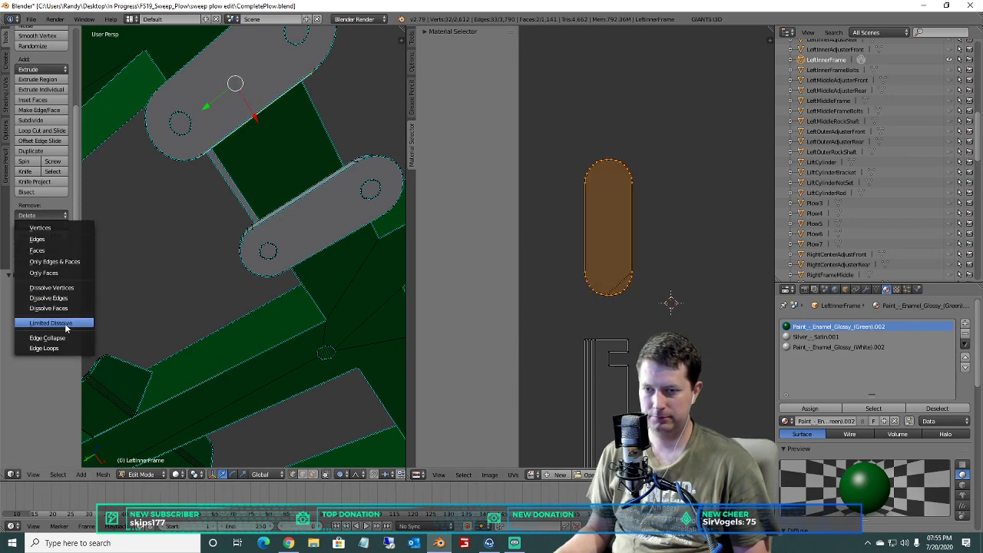
key("a")
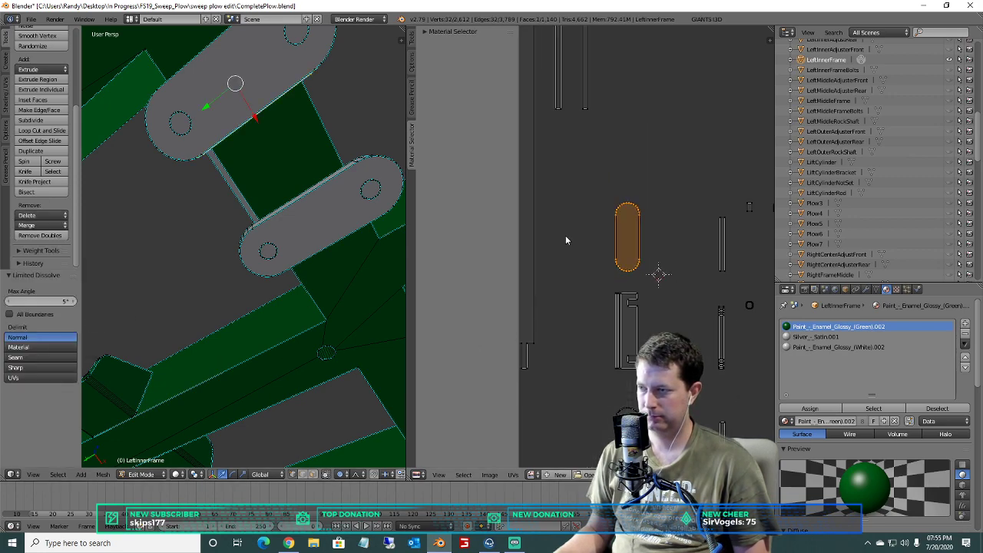
Try to dissolve the vertices of the four hole circles in the two facing flanged UV island ends, and undo it.
scroll(625, 306, "up", 2)
scroll(625, 305, "down", 3)
middle_click_drag(586, 301, 491, 56)
scroll(693, 275, "up", 8)
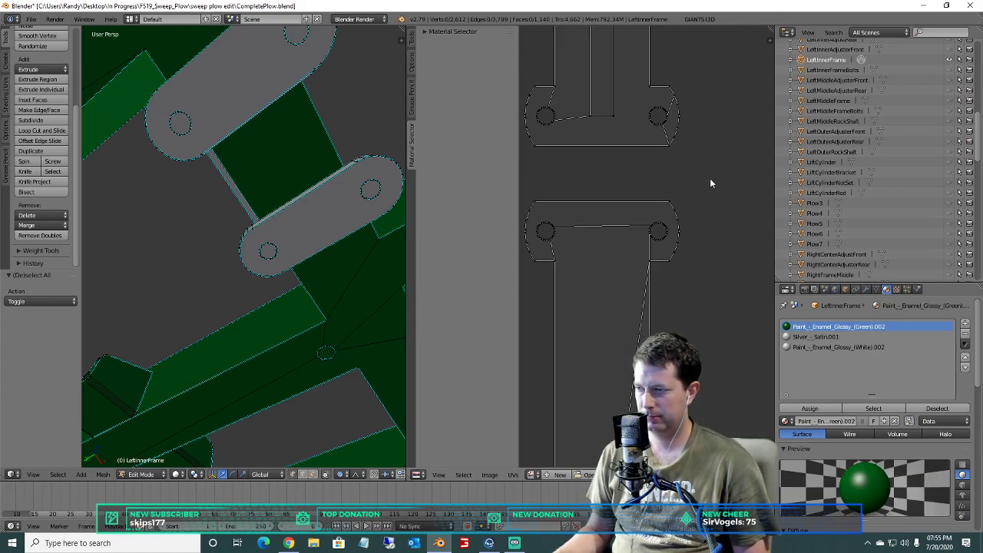
key("b")
left_click_drag(672, 245, 536, 221)
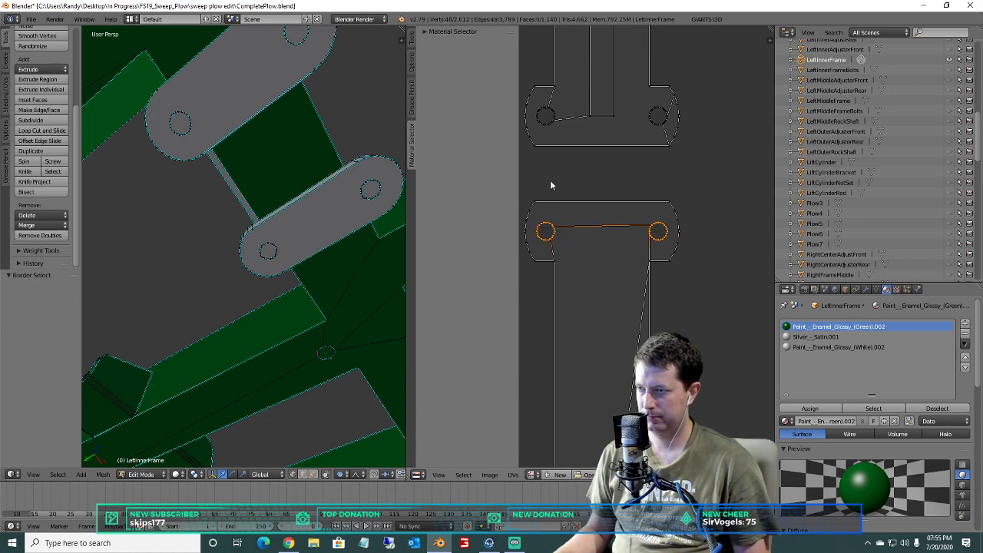
left_click_drag(635, 115, 535, 105)
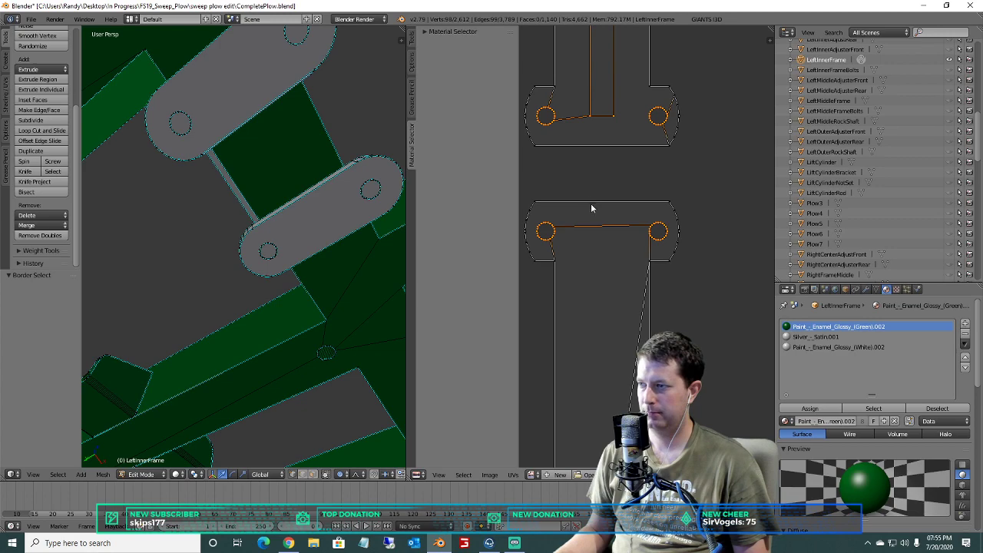
key("x")
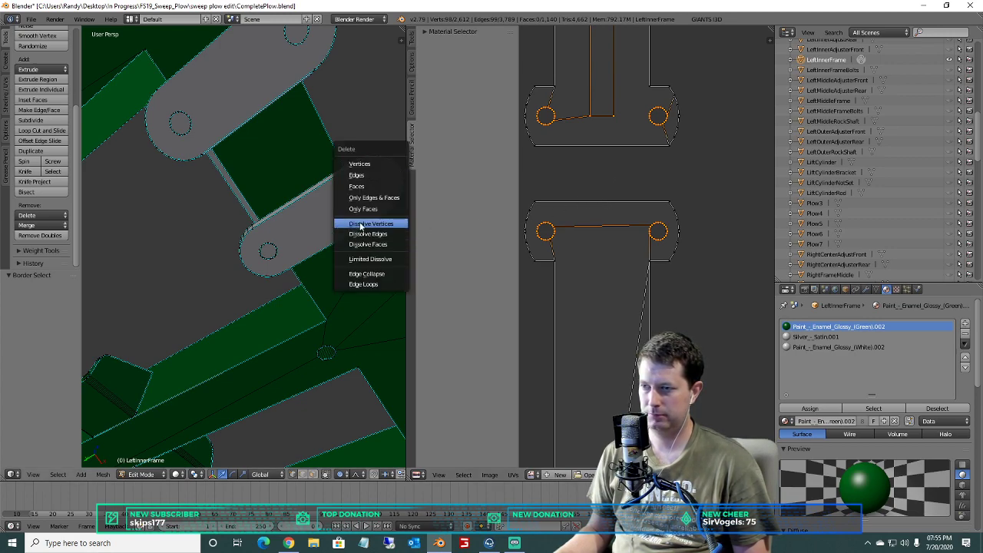
left_click(367, 224)
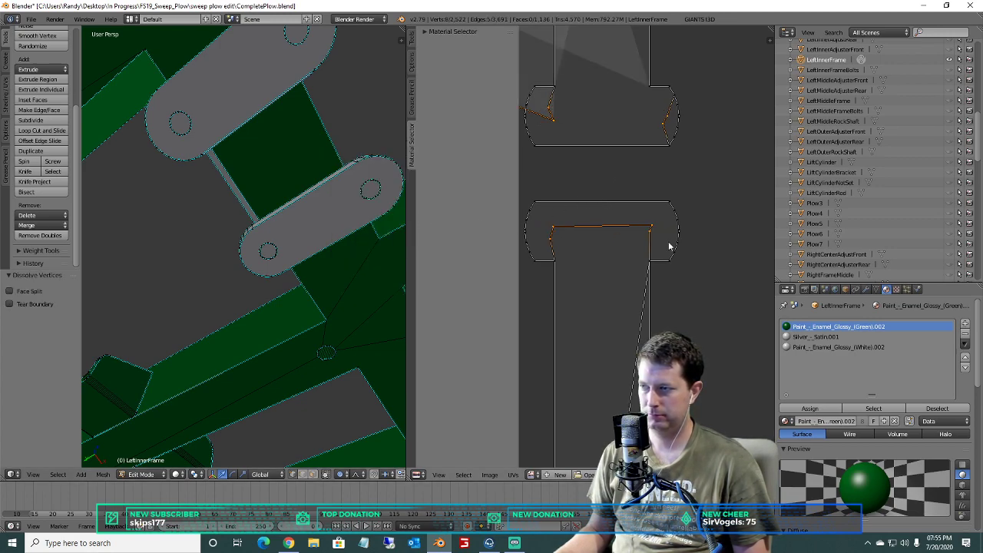
key("ctrl+z")
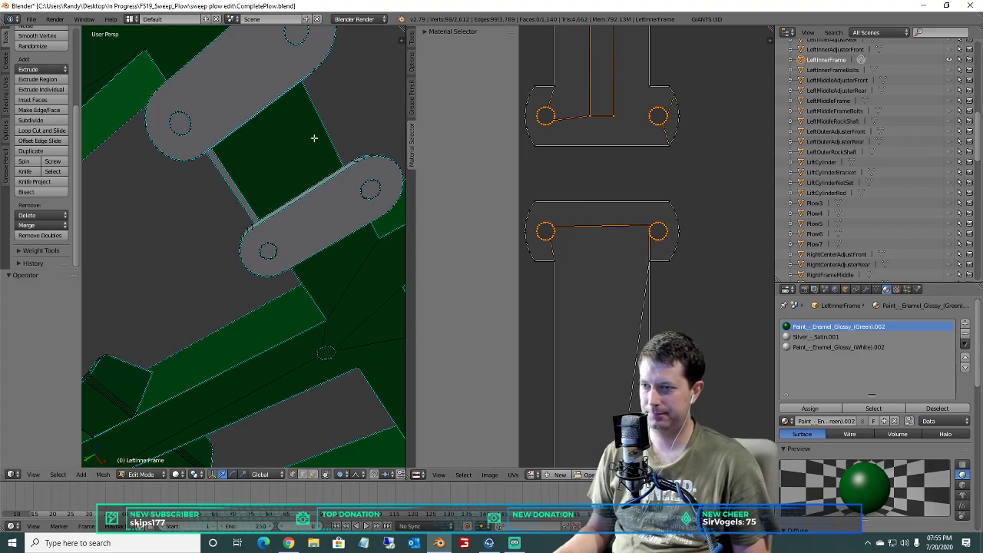
Delete the faces lining the two holes at the flanged end of the silver bracket plate in the 3D model.
middle_click_drag(314, 139, 338, 268)
scroll(316, 199, "down", 5)
scroll(224, 333, "up", 4)
scroll(307, 352, "up", 3)
middle_click_drag(338, 269, 227, 319)
scroll(285, 258, "up", 2)
key("a")
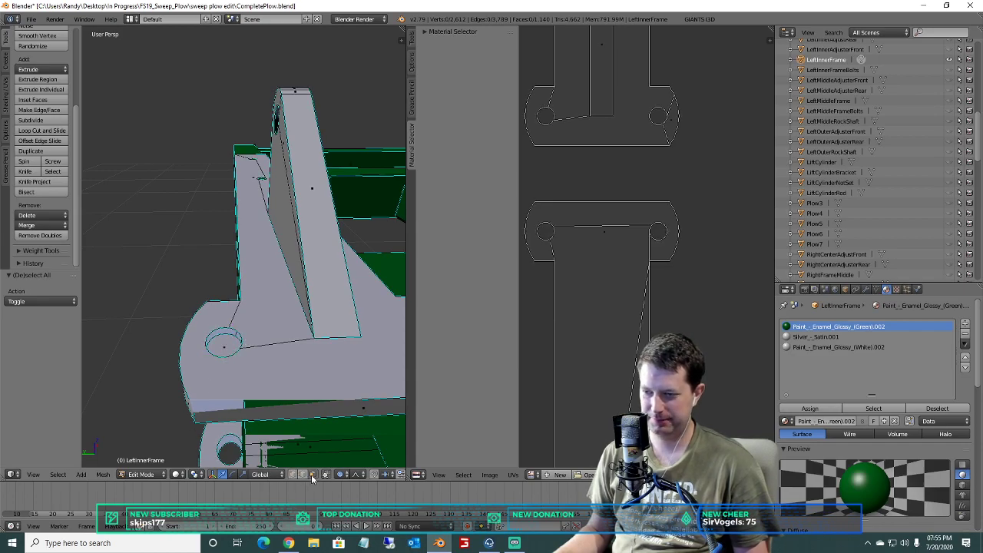
right_click(225, 365)
middle_click_drag(225, 364, 212, 365)
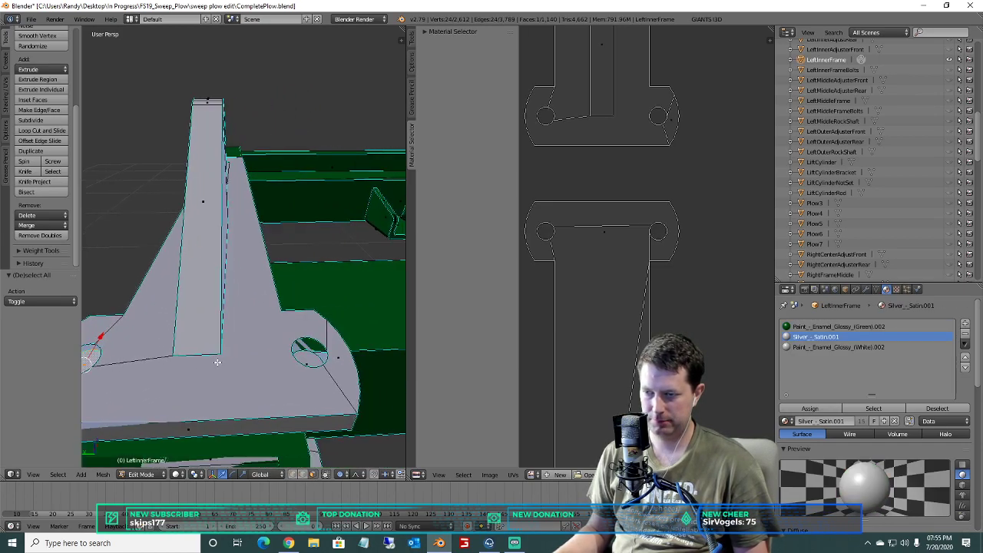
key("x")
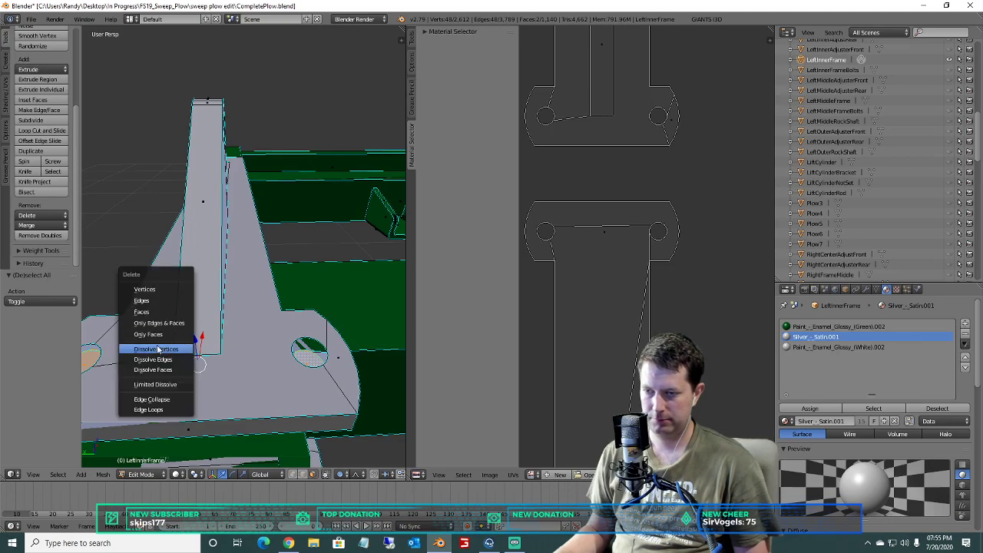
left_click(140, 313)
middle_click_drag(140, 314, 266, 307)
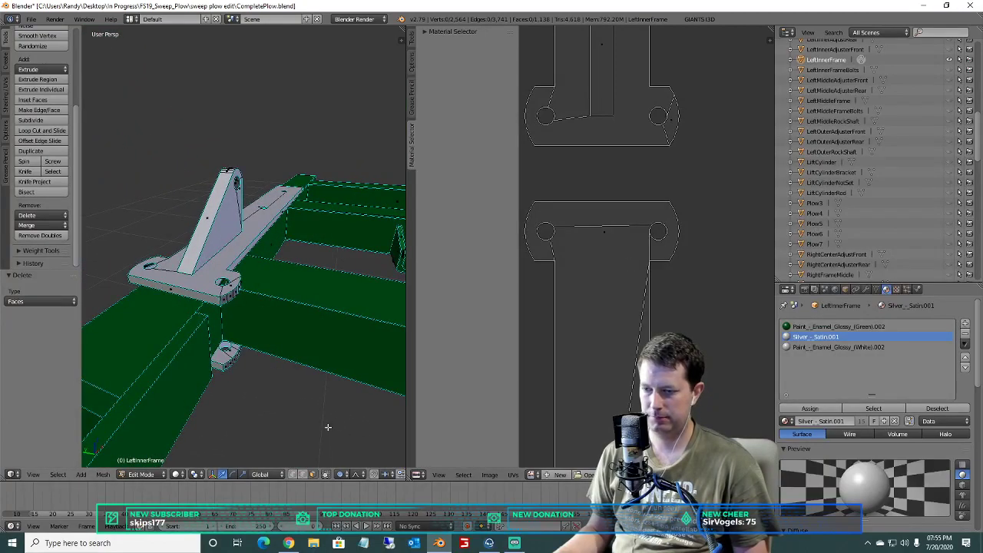
Dissolve the vertices of the two hole circles in the lower flanged UV island's wide end, and dissolve their leftover edges.
key("a")
key("a")
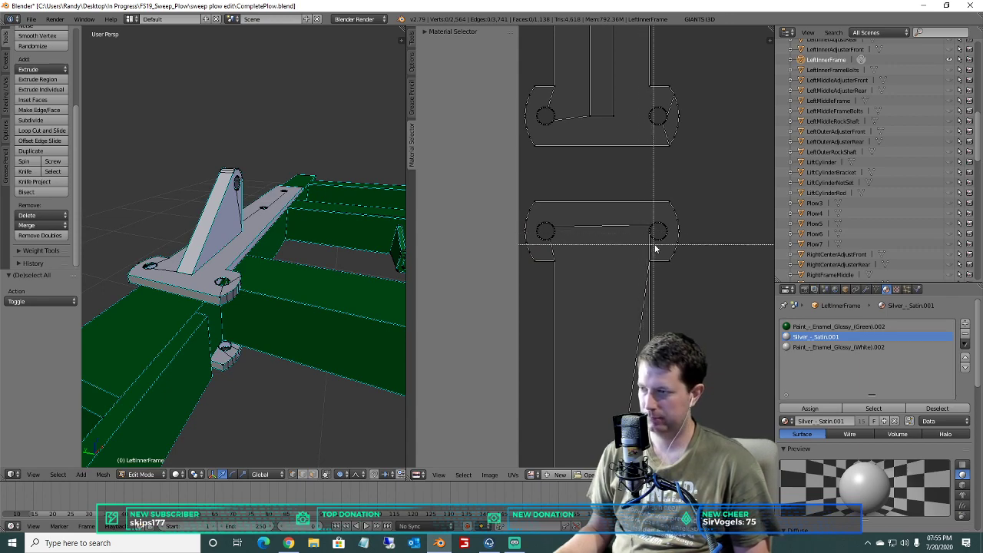
left_click_drag(550, 238, 534, 218)
key("x")
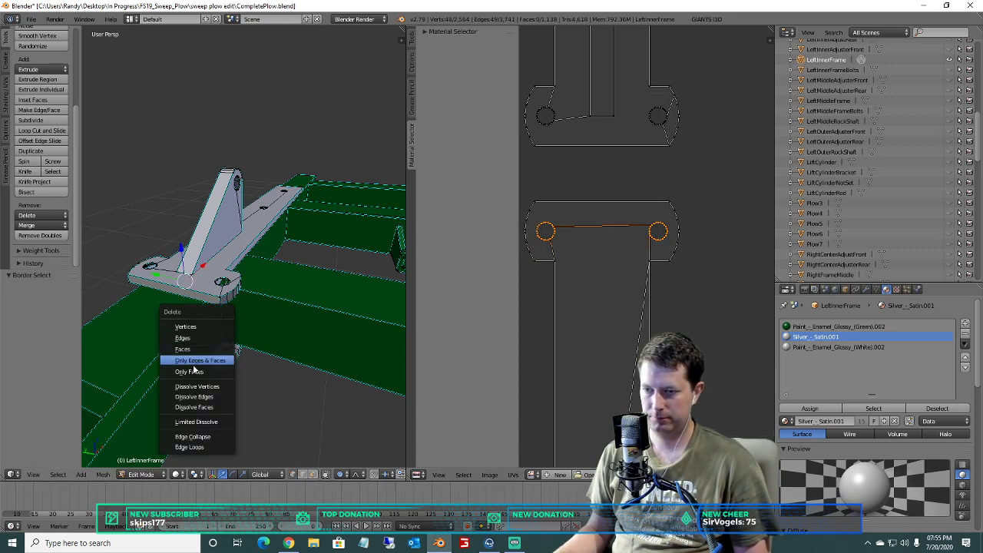
left_click(197, 387)
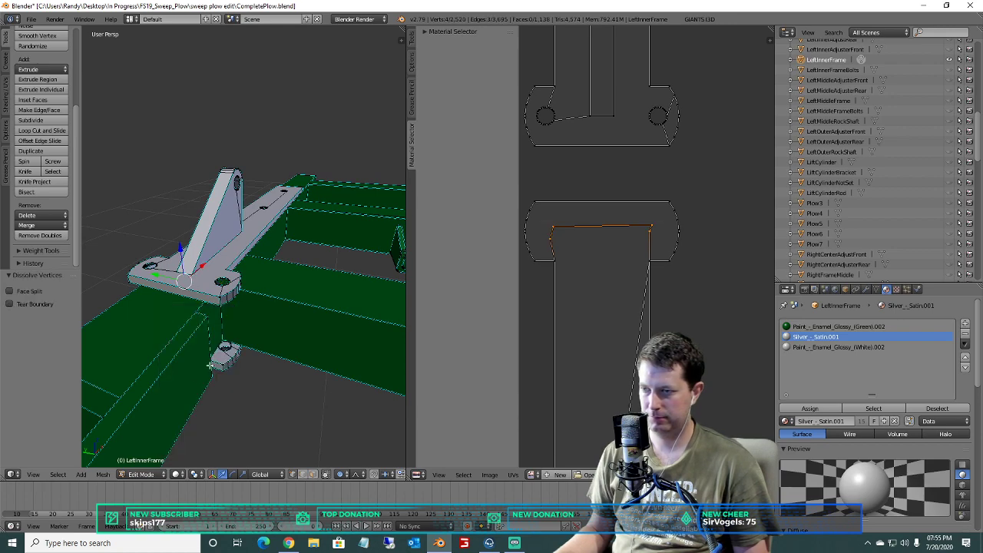
key("x")
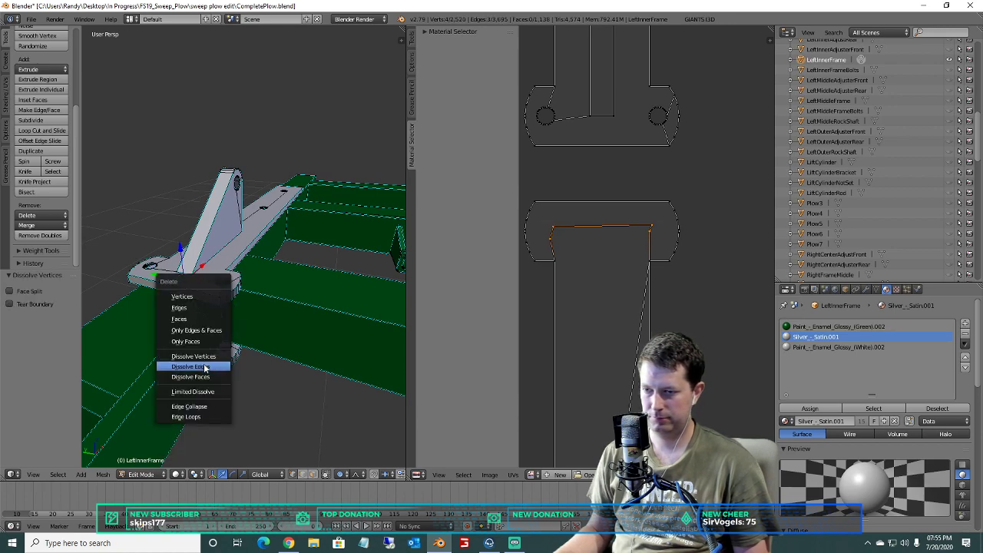
left_click(205, 369)
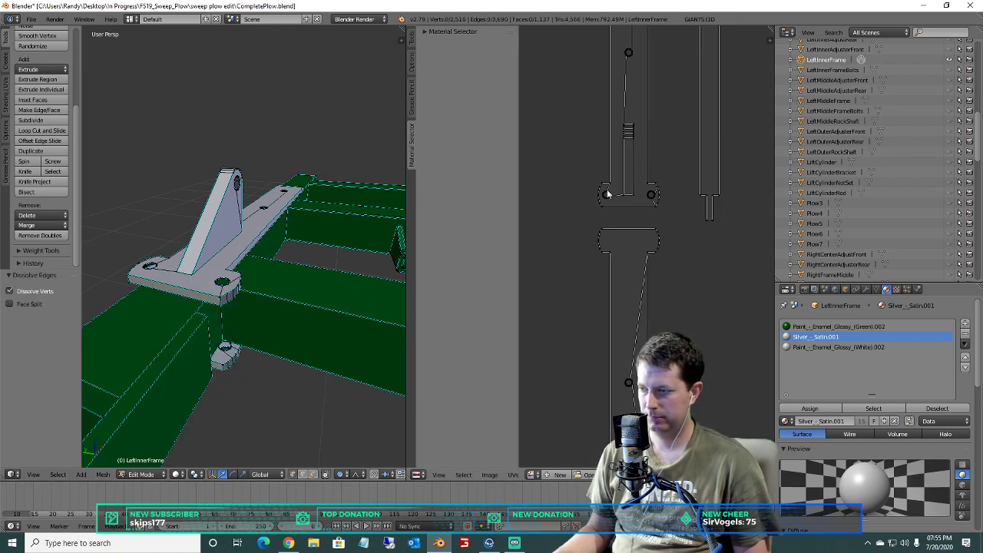
Dissolve the vertices of the two hole circles along the lower flanged UV island's shaft, and dissolve their leftover edges.
middle_click_drag(612, 286, 630, 133)
scroll(629, 133, "up", 2)
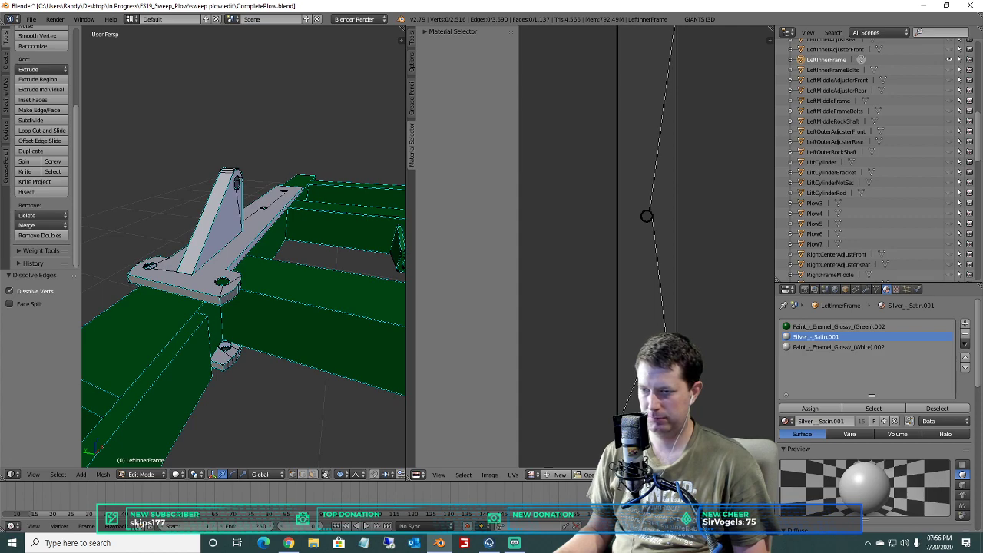
left_click_drag(663, 384, 630, 189)
key("x")
left_click(279, 339)
key("x")
left_click(266, 346)
scroll(612, 160, "down", 4)
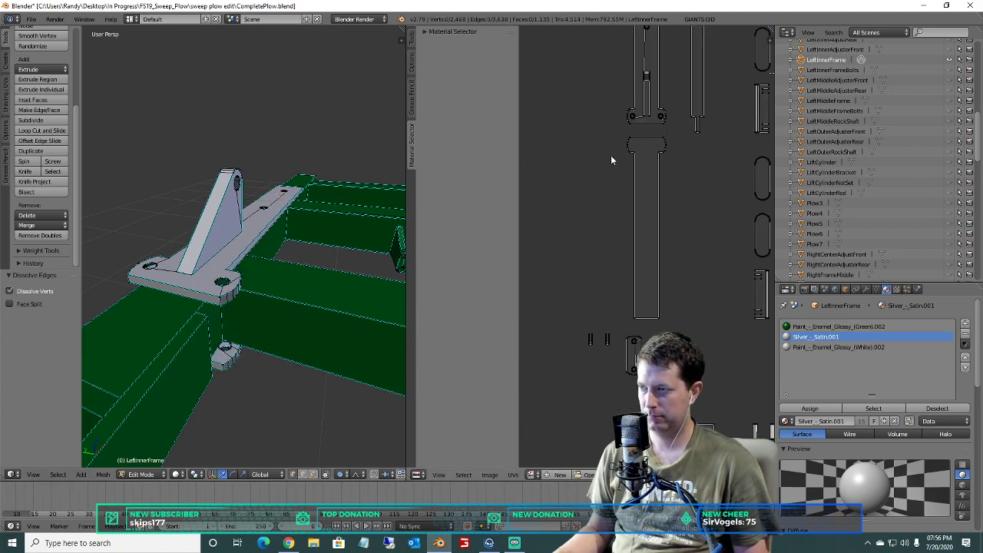
Examine the upright lug and its base on the silver bracket plate against the upper flanged UV island.
middle_click_drag(626, 96, 642, 382)
scroll(619, 174, "up", 7)
scroll(644, 320, "down", 3)
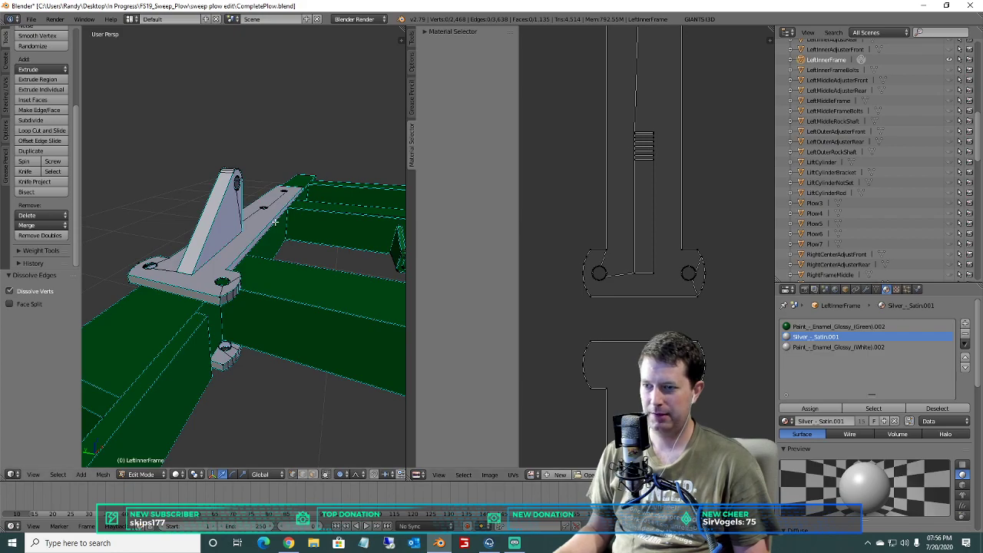
middle_click_drag(263, 288, 237, 285)
scroll(286, 192, "down", 3)
scroll(276, 256, "down", 5)
scroll(276, 256, "up", 10)
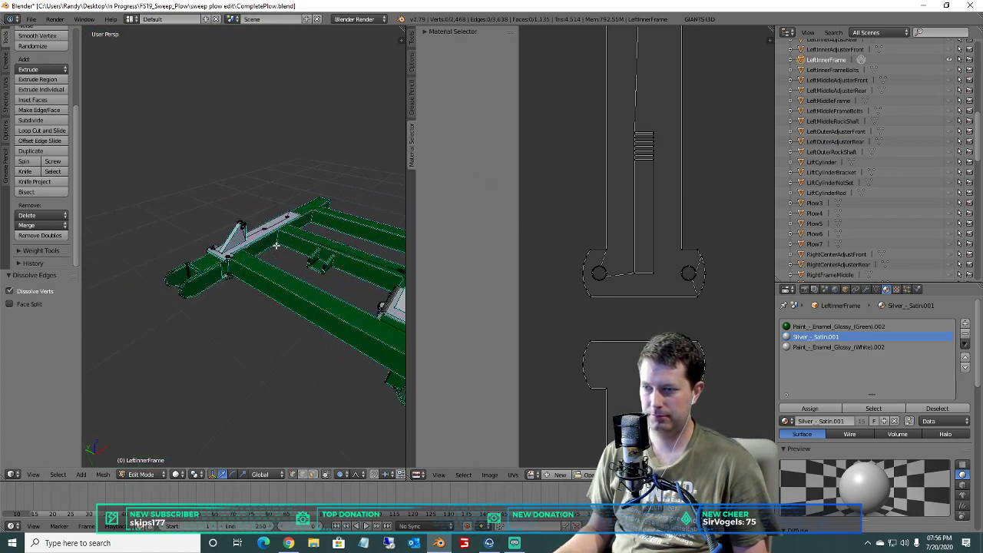
scroll(283, 232, "up", 8)
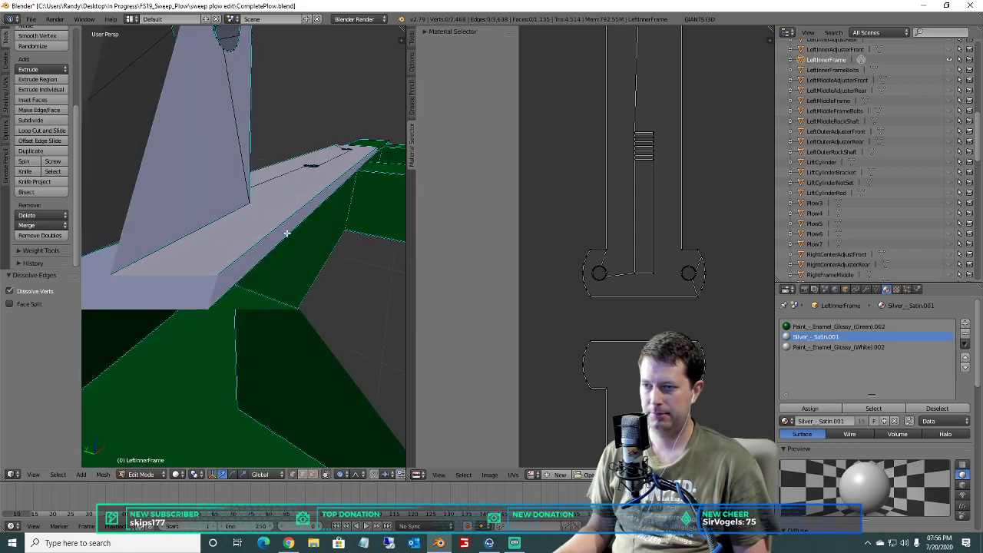
scroll(332, 179, "up", 6)
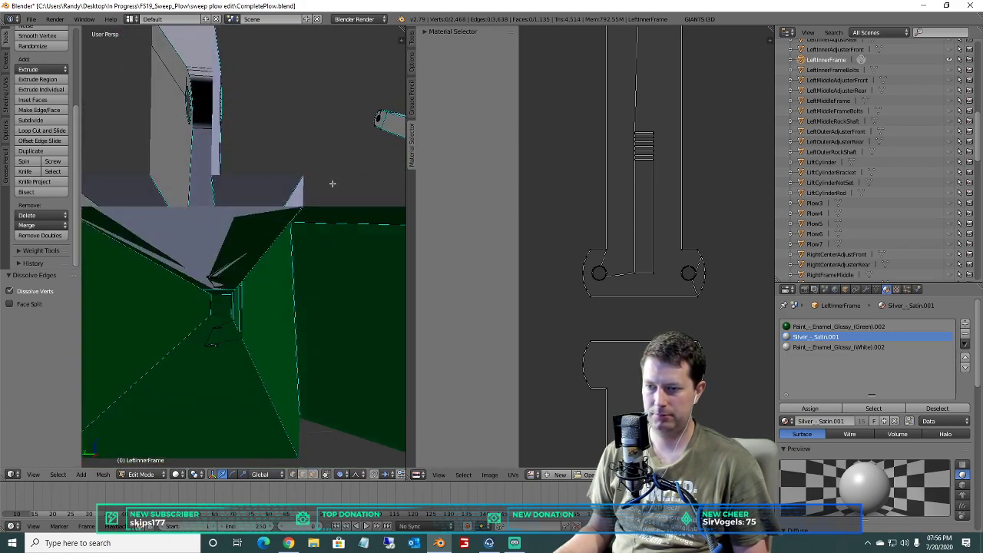
scroll(335, 160, "up", 4)
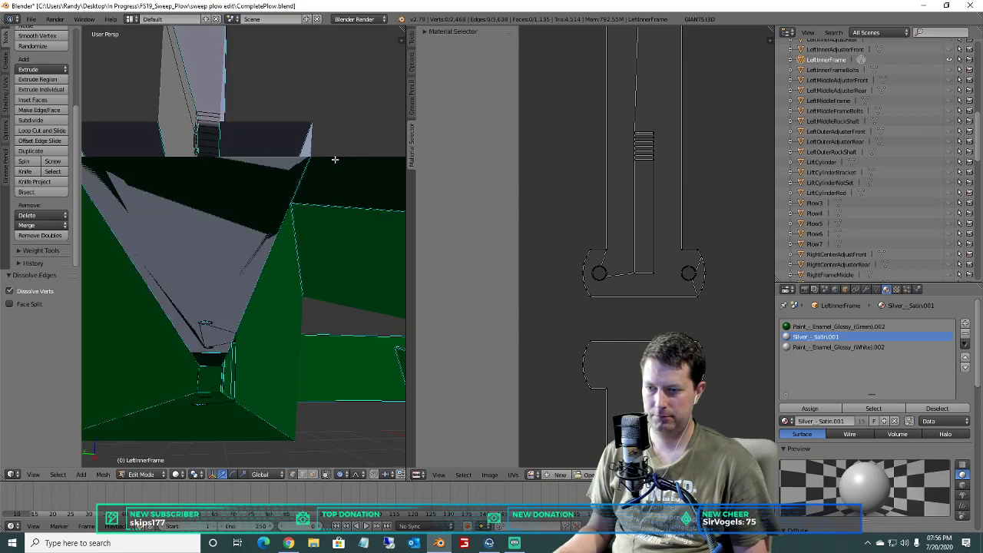
middle_click_drag(334, 152, 375, 192)
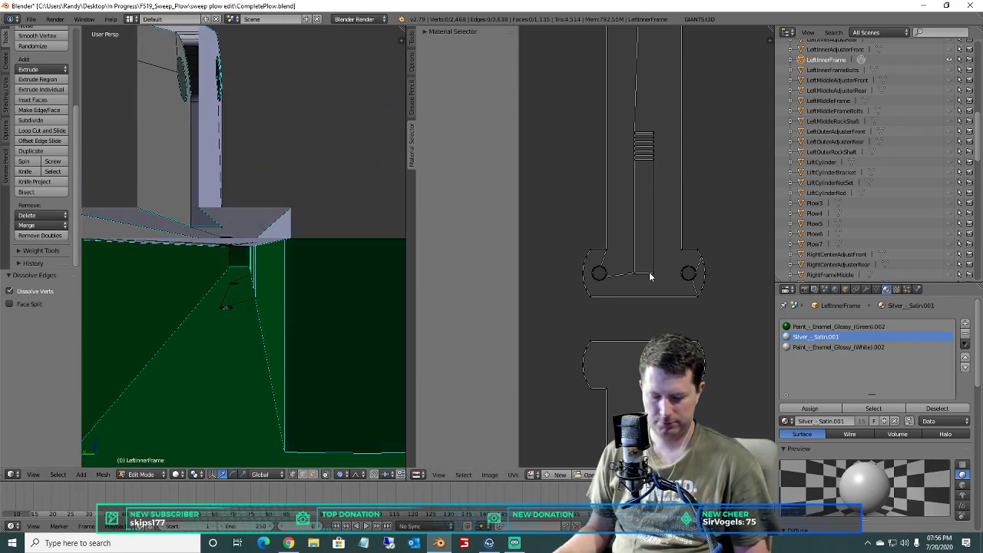
Select the two hole circles in the upper flanged UV island's wide end, and undo adding the stack of short edges to the selection.
left_click_drag(681, 267, 680, 270)
left_click_drag(622, 289, 589, 264)
key("b")
left_click_drag(631, 129, 627, 120)
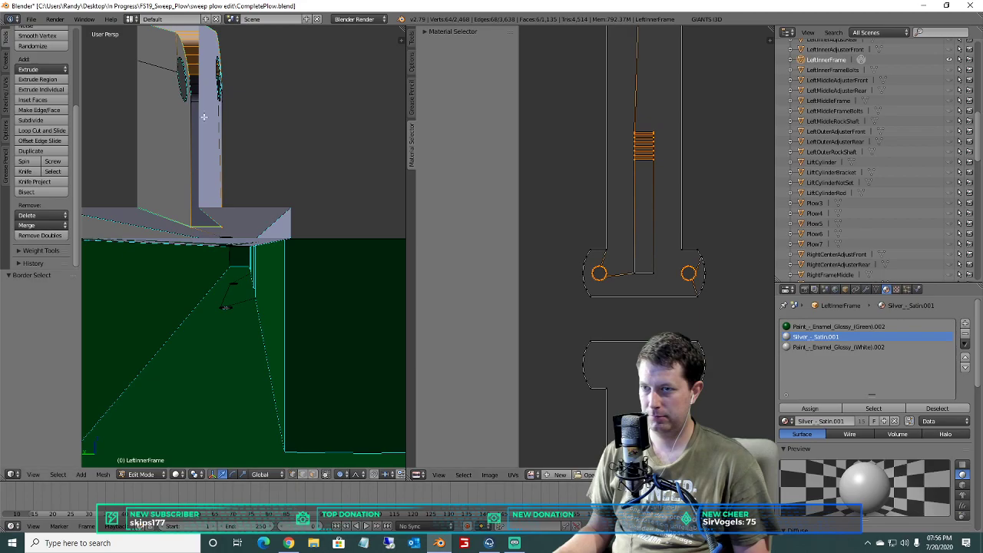
scroll(197, 123, "down", 3)
middle_click_drag(196, 137, 142, 160)
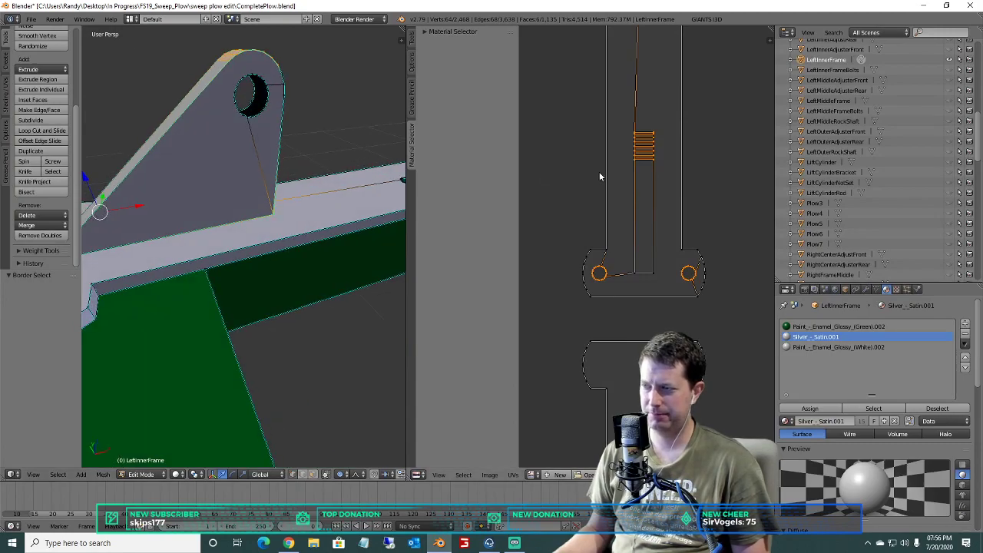
key("ctrl+z")
Dissolve the vertices of the hole circles in the upper flanged UV island's wide end and shaft, and dissolve their leftover edges.
scroll(638, 175, "down", 2)
middle_click_drag(643, 121, 635, 300)
key("b")
left_click_drag(635, 285, 623, 139)
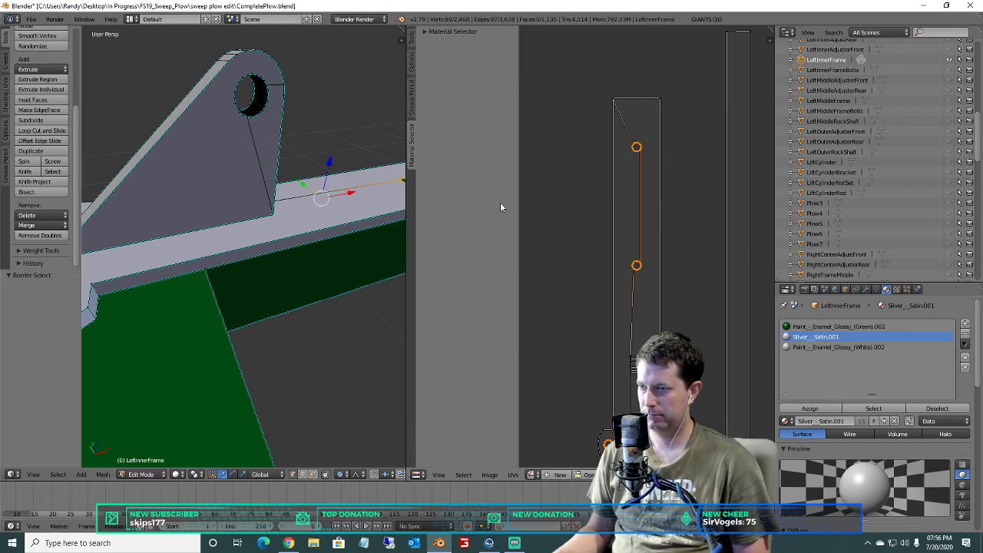
scroll(384, 230, "down", 1)
scroll(643, 274, "down", 1)
scroll(635, 278, "down", 1)
scroll(556, 297, "up", 1)
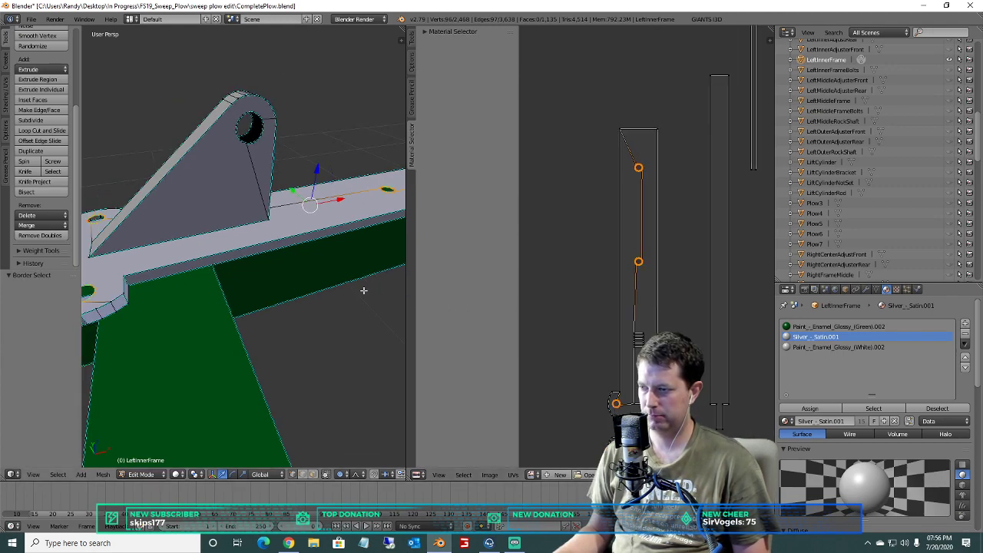
key("x")
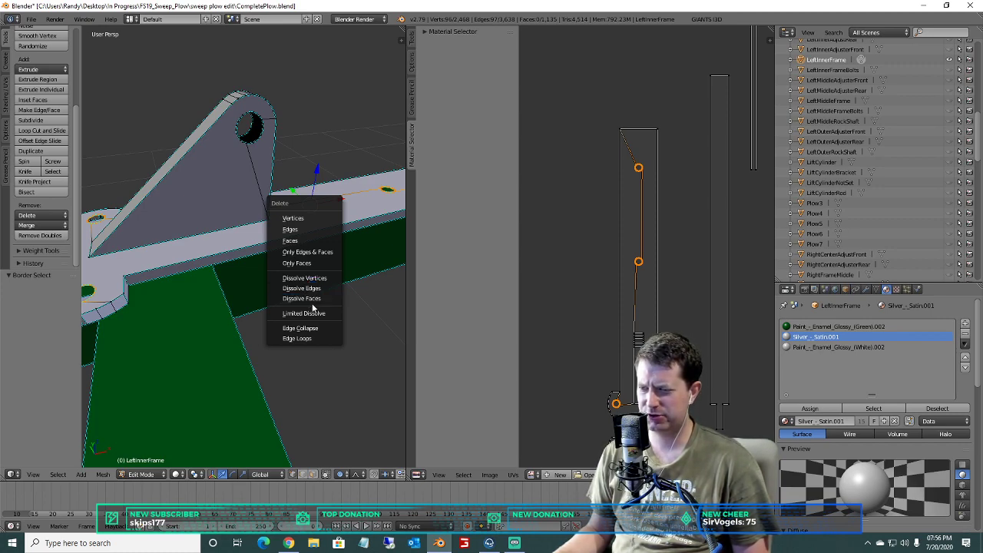
left_click(307, 278)
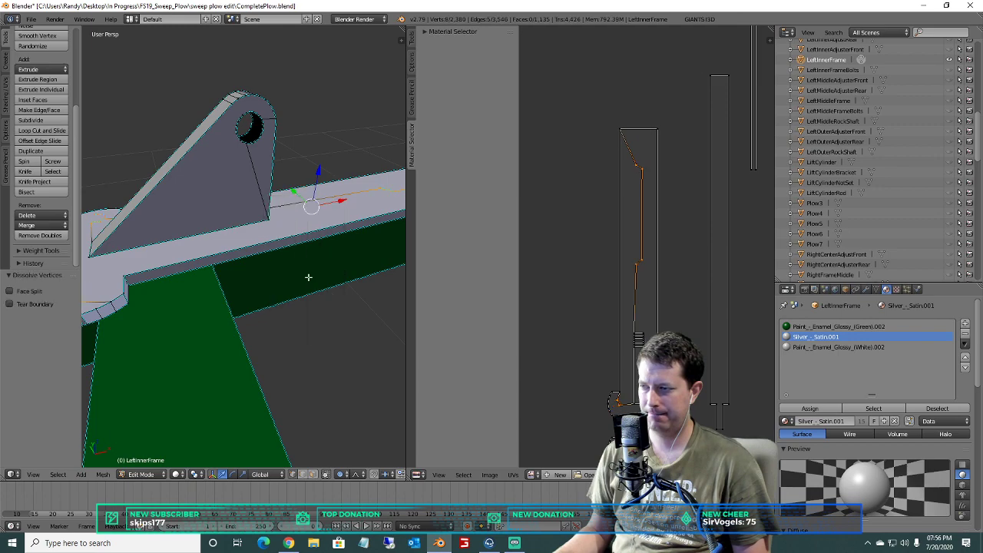
key("x")
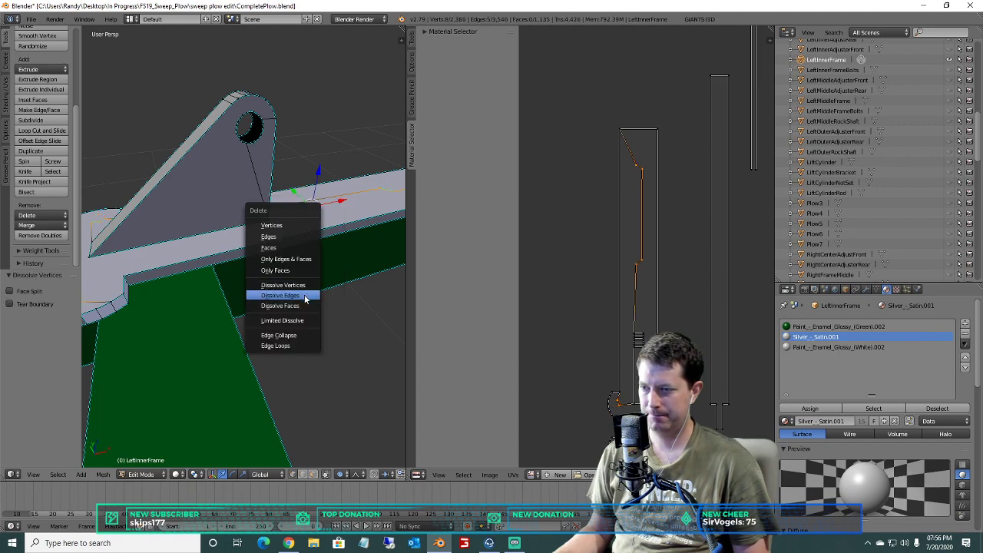
left_click(305, 297)
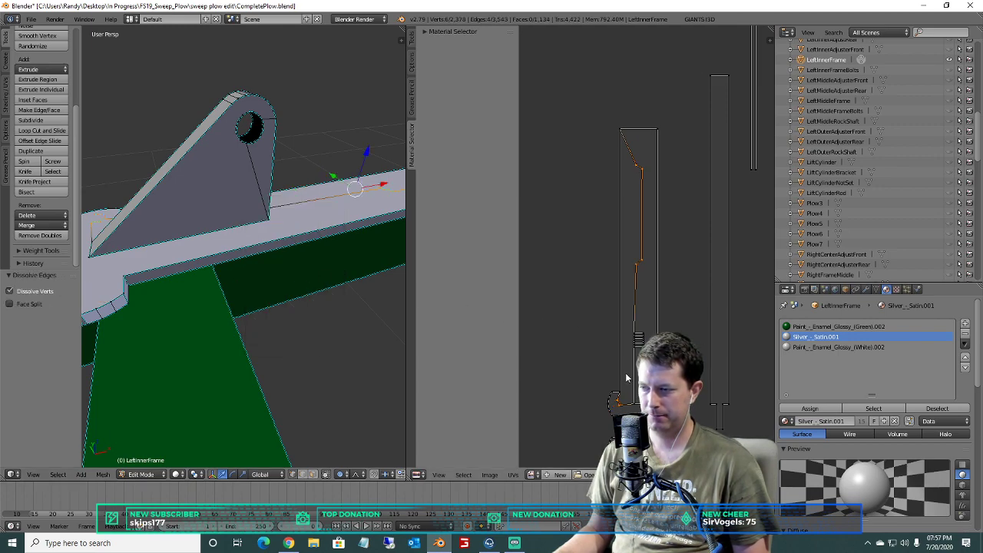
Select the whole upper flanged UV island, run Limited Dissolve on it, and clear the selection.
middle_click_drag(626, 374, 672, 266)
scroll(672, 266, "up", 4)
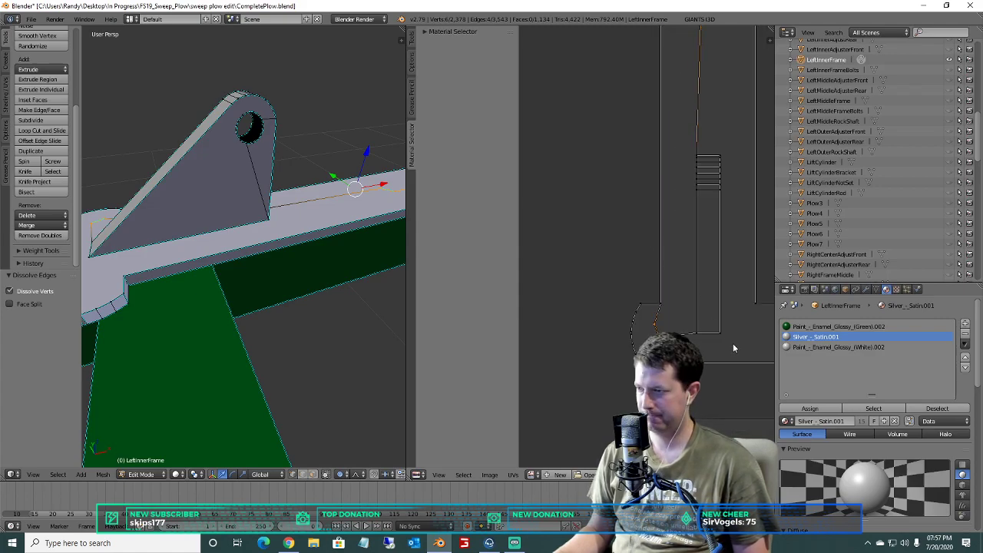
scroll(265, 301, "down", 1)
middle_click_drag(266, 301, 384, 338)
middle_click_drag(193, 258, 136, 207)
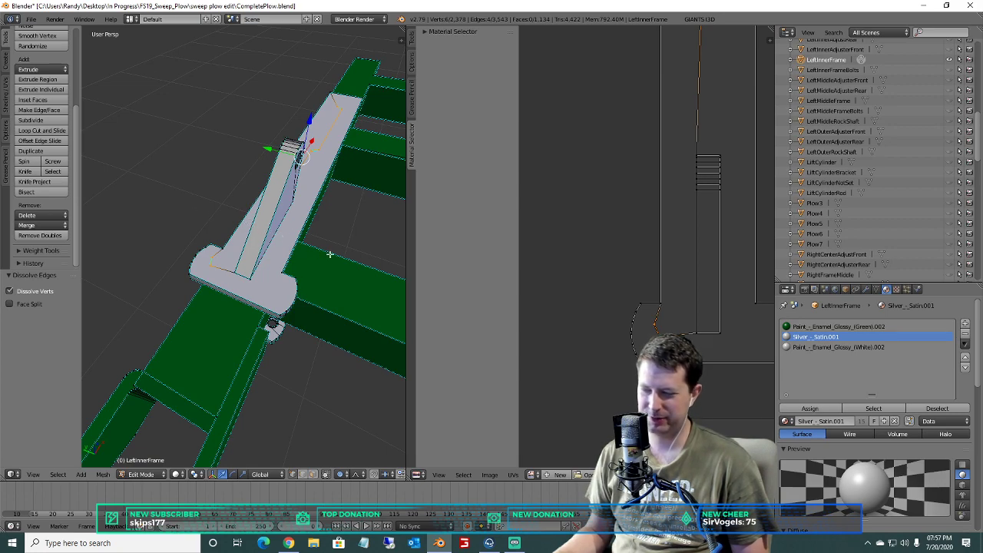
scroll(620, 282, "down", 2)
scroll(606, 273, "down", 3)
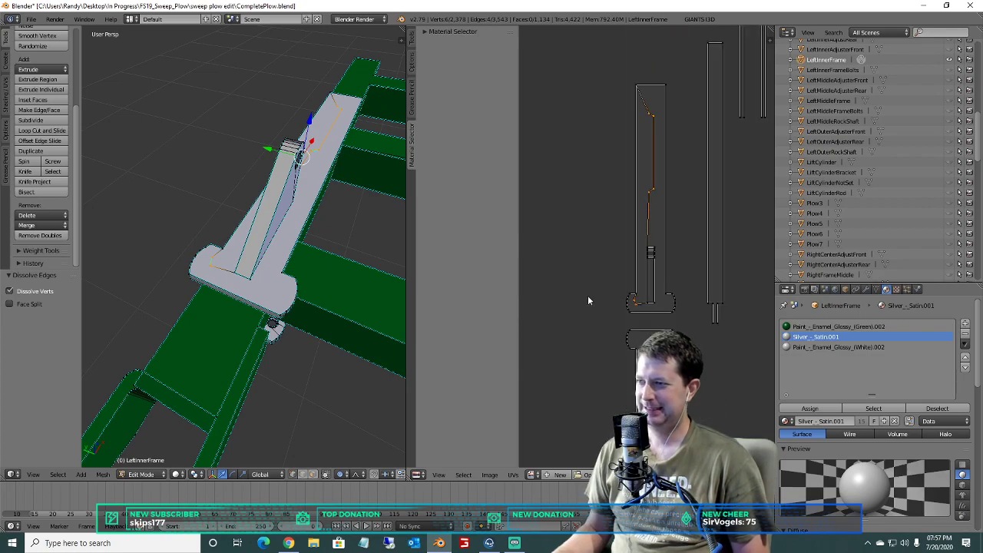
key("b")
left_click_drag(676, 302, 604, 102)
mouse_move(308, 182)
middle_mouse_down()
mouse_move(258, 121)
mouse_move(298, 147)
mouse_move(261, 154)
mouse_move(315, 194)
middle_mouse_up()
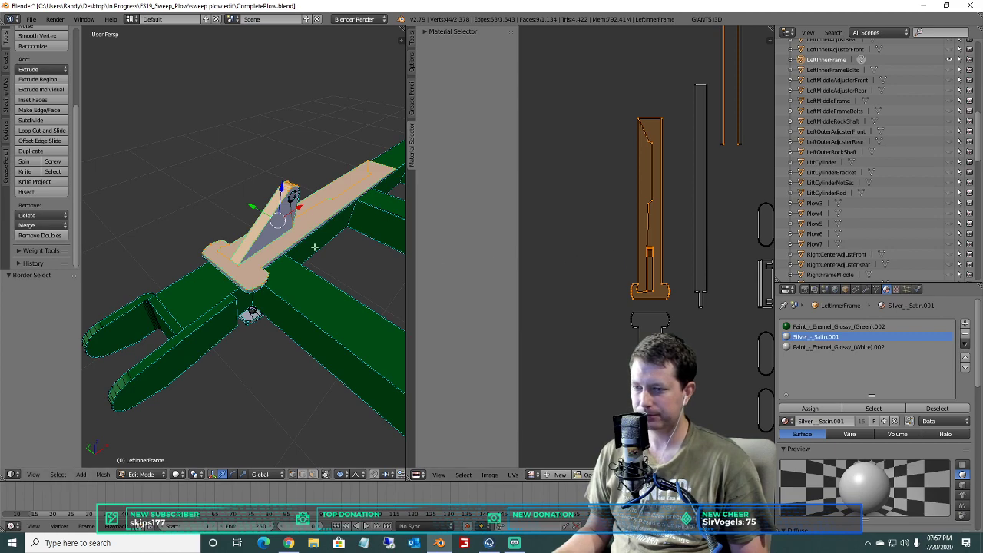
key("x")
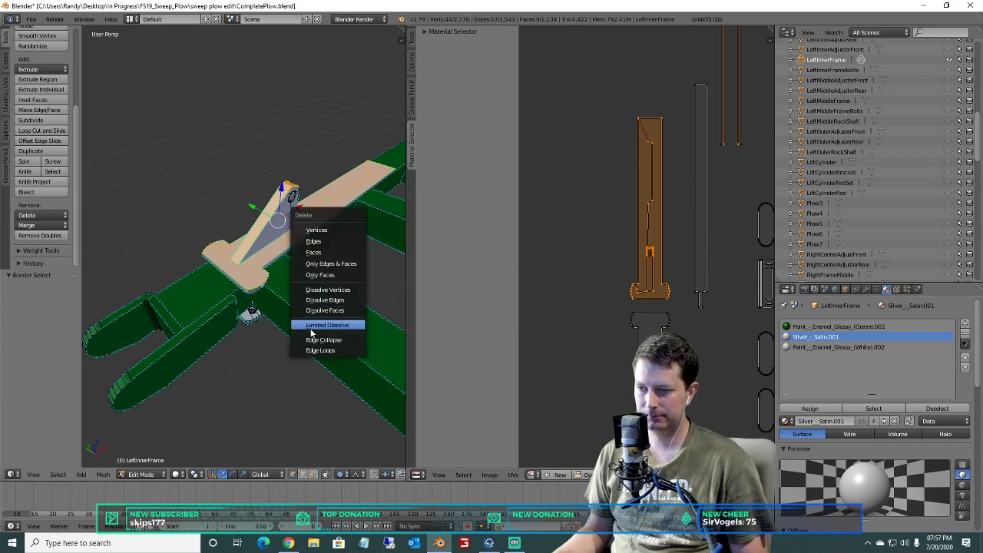
left_click(322, 324)
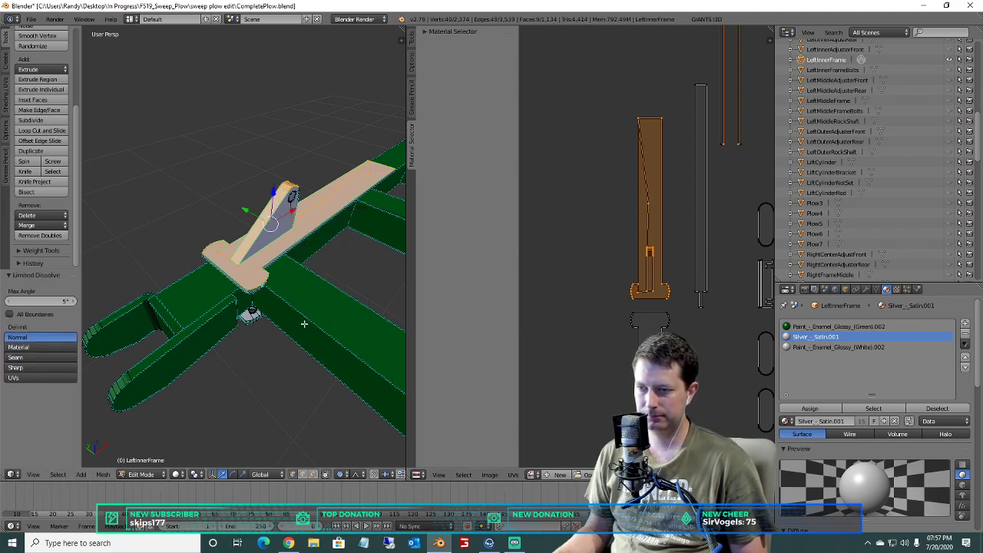
scroll(574, 220, "up", 2)
key("a")
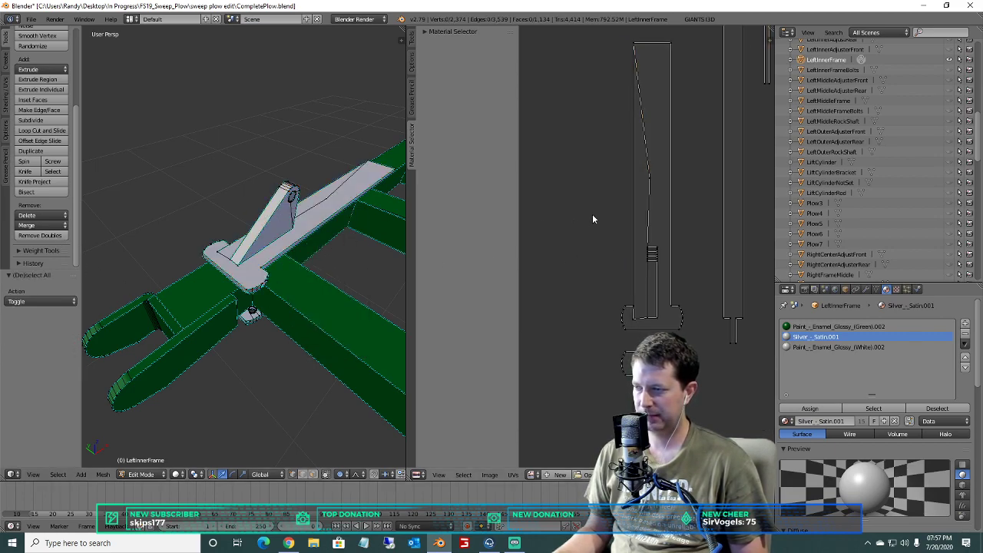
Reselect the upper flanged UV island and run Limited Dissolve with All Boundaries enabled.
scroll(655, 117, "down", 2)
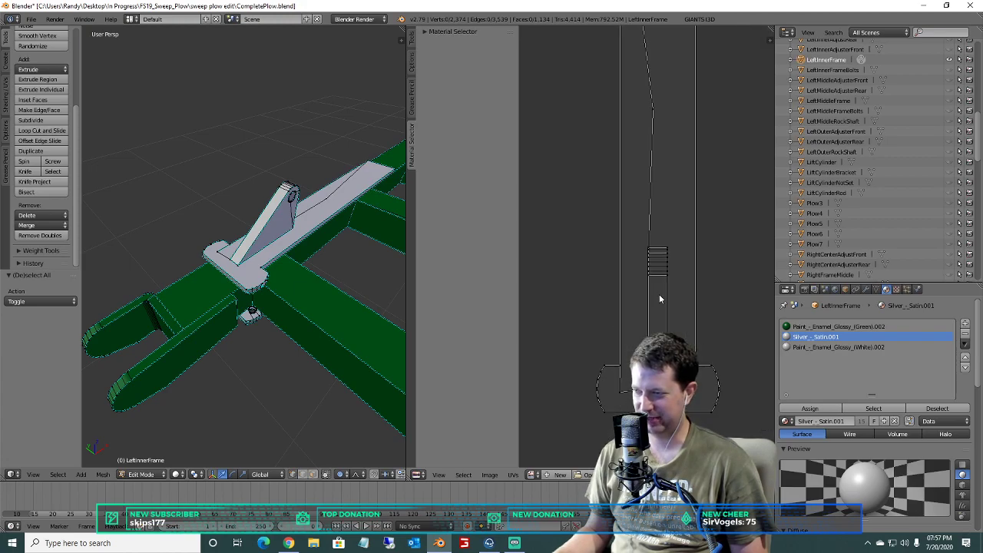
scroll(311, 284, "up", 2)
middle_click_drag(314, 283, 222, 278)
key("b")
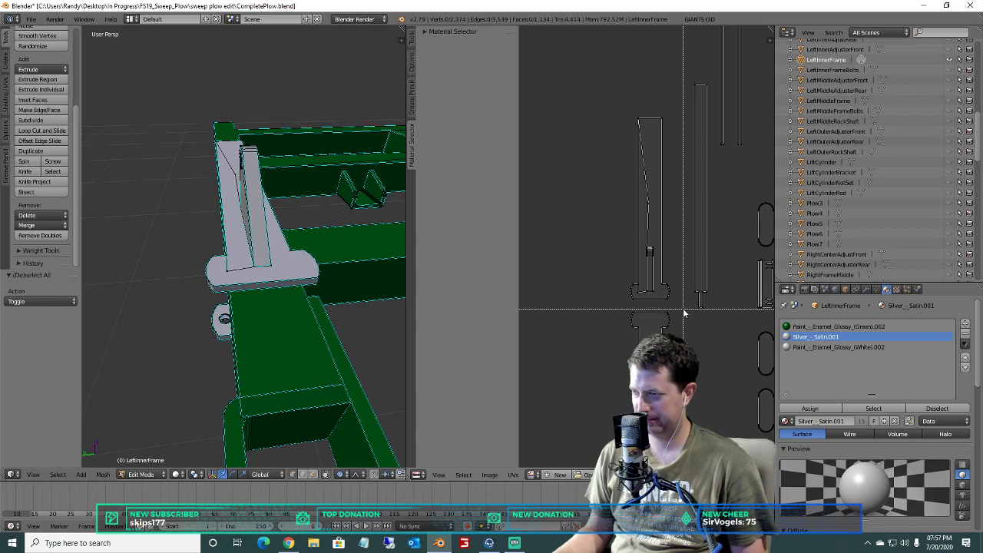
left_click_drag(651, 268, 602, 101)
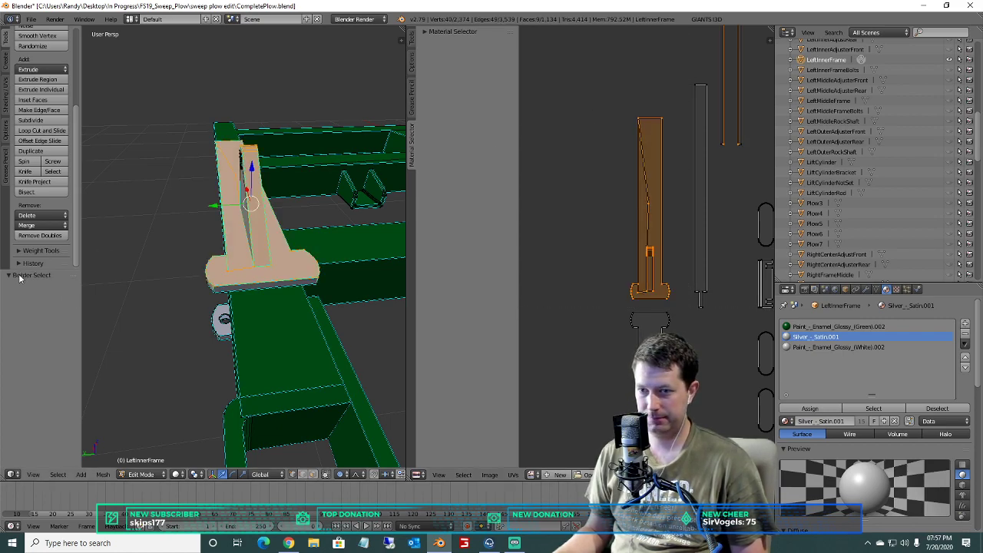
left_click(26, 215)
left_click(49, 324)
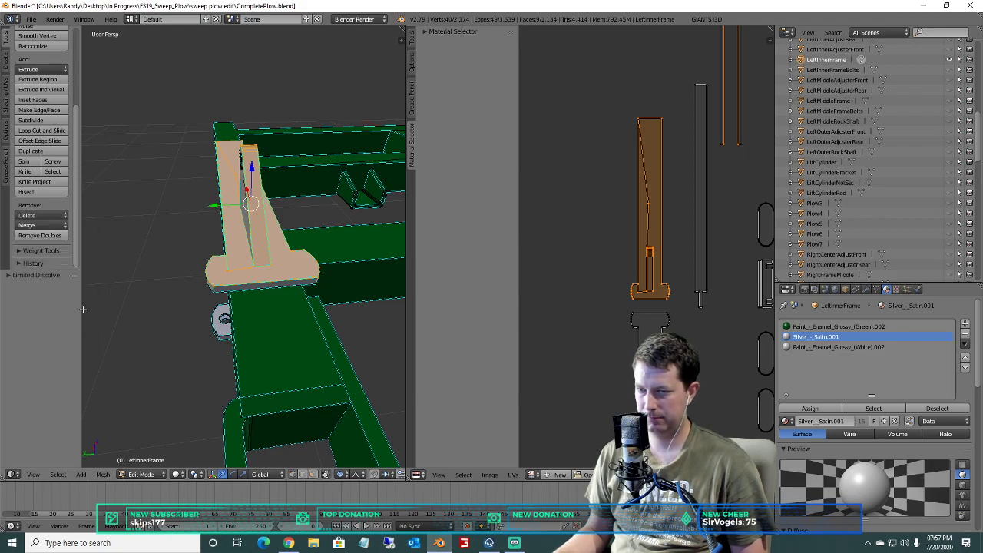
left_click(40, 218)
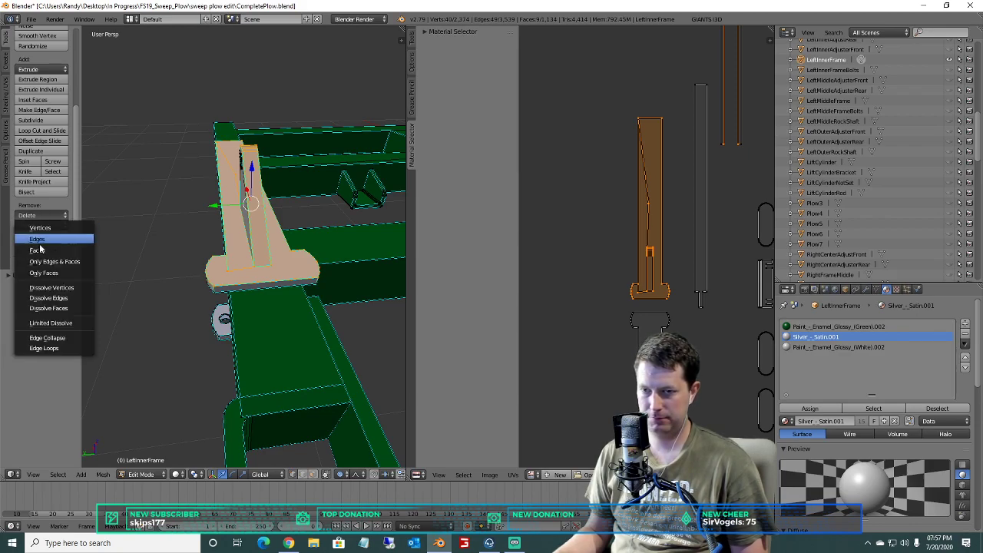
left_click(44, 323)
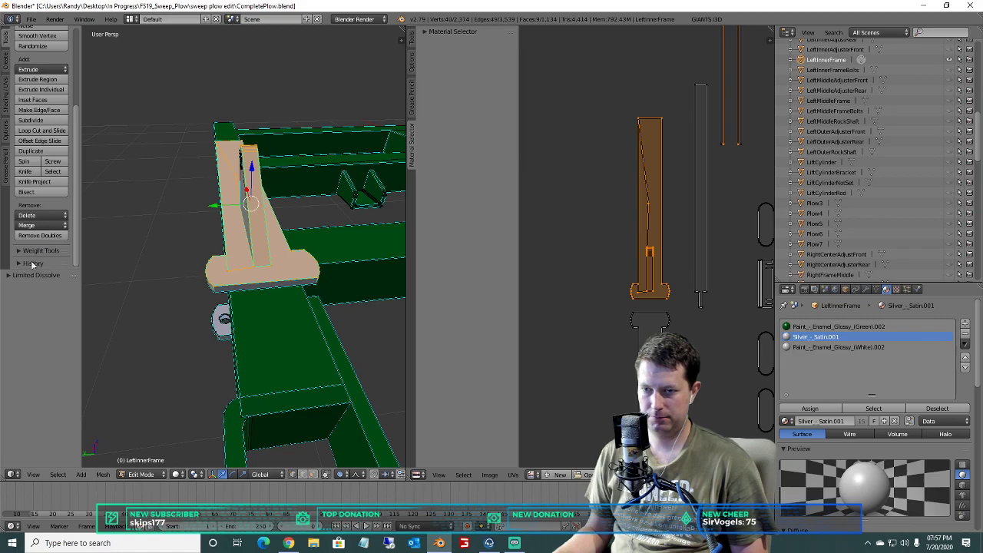
left_click(7, 276)
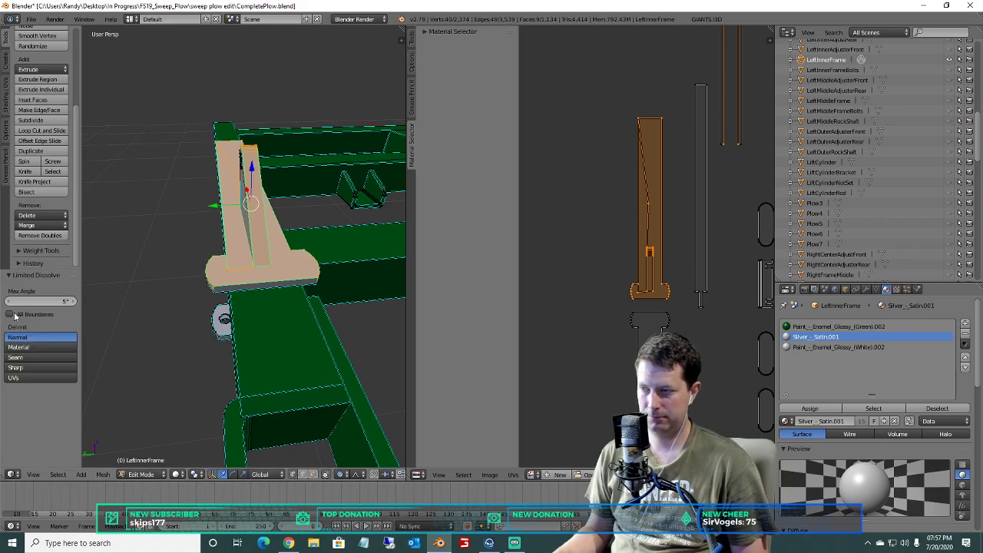
middle_click_drag(165, 270, 199, 217)
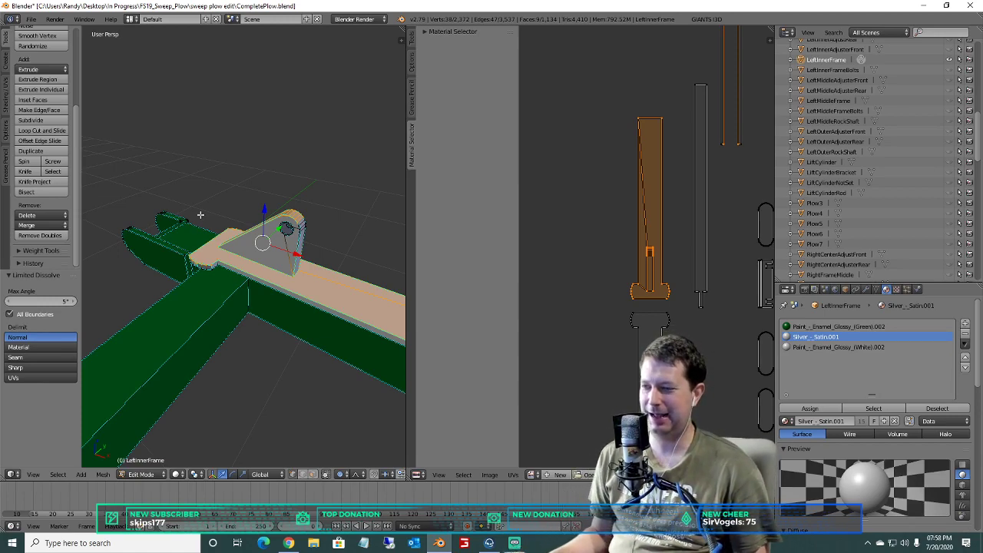
Inspect the silver bracket and surrounding frame in Object Mode, and return to Edit Mode.
left_click(141, 474)
left_click(141, 468)
scroll(296, 268, "down", 4)
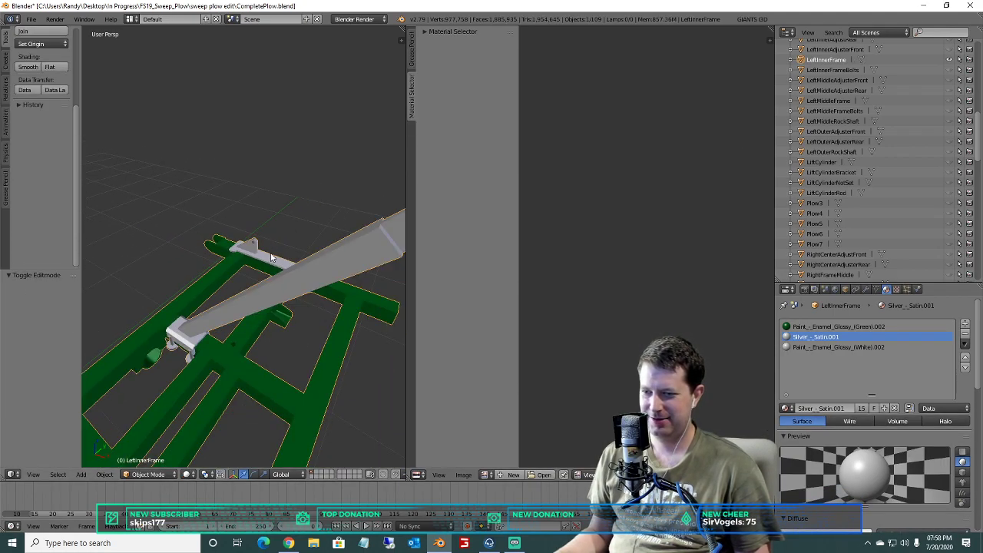
left_click(148, 475)
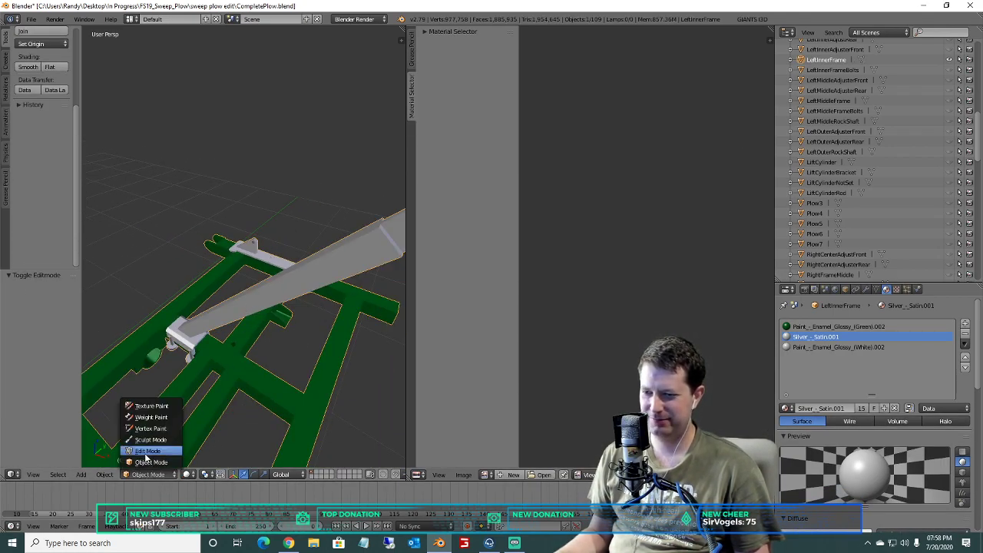
left_click(147, 450)
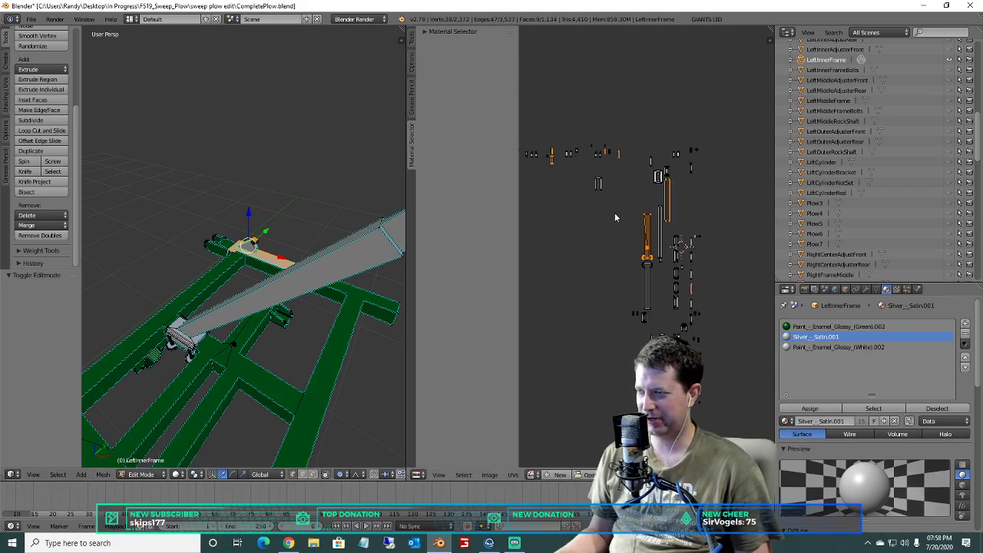
Dissolve the vertices of the two hole circles in the small round-ended UV island below the flanged islands, and dissolve their leftover edges.
scroll(614, 217, "up", 4)
scroll(617, 220, "up", 5)
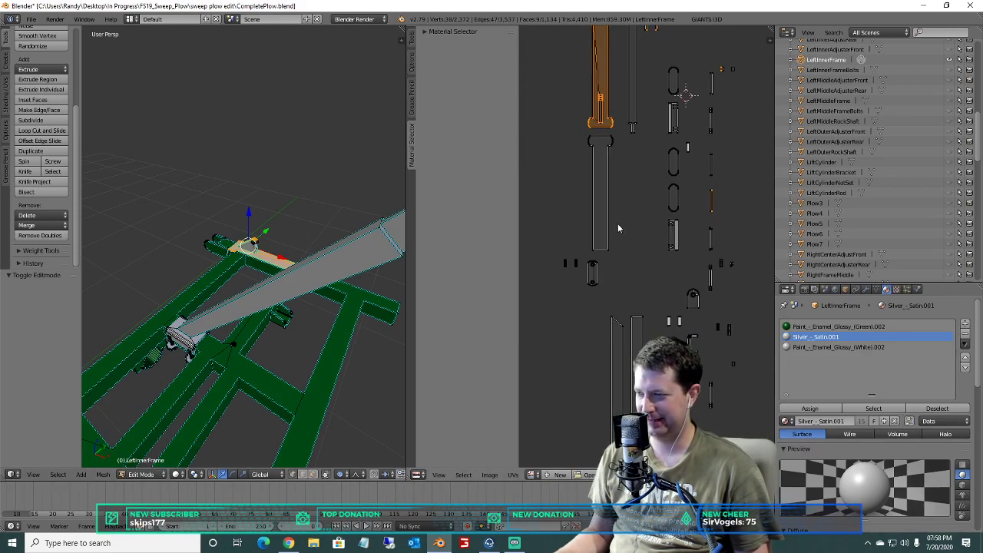
scroll(695, 234, "up", 3)
key("a")
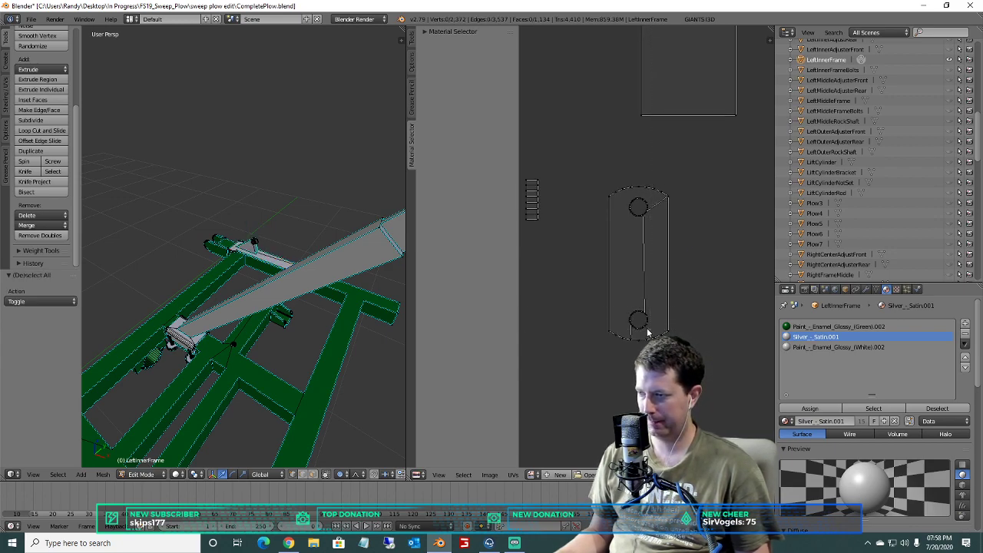
left_click_drag(628, 304, 626, 302)
key("b")
left_click_drag(627, 196, 626, 193)
key("x")
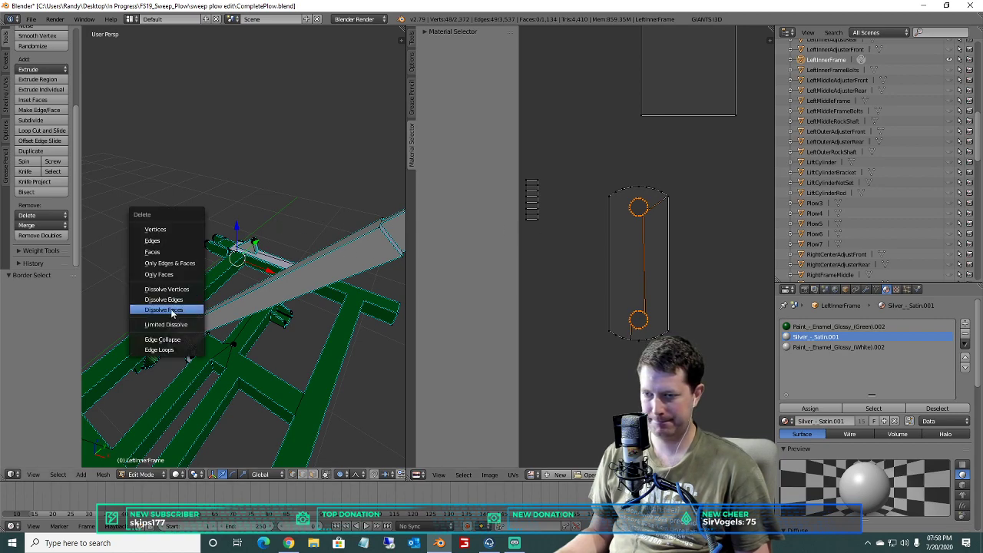
left_click(165, 290)
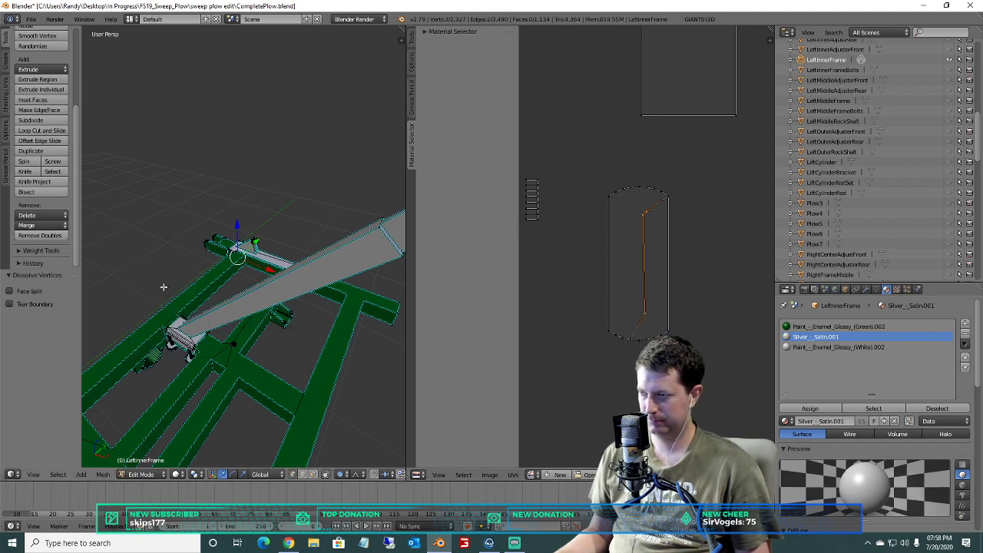
key("x")
left_click(160, 303)
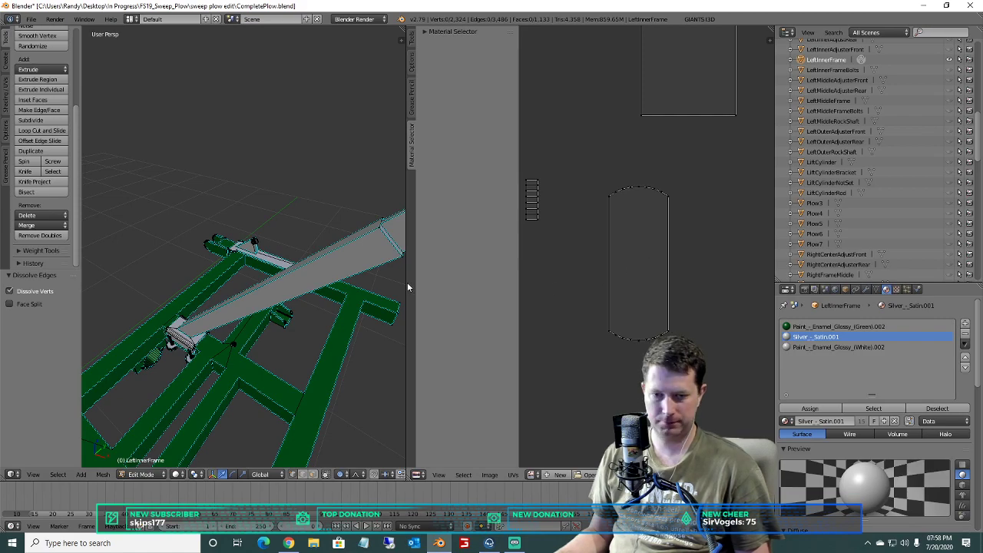
Dissolve the vertices of the two hole circles in the round-ended UV island beside the tall narrow strips, and dissolve their leftover edges.
scroll(189, 210, "down", 6)
scroll(285, 300, "up", 3)
scroll(600, 219, "down", 10)
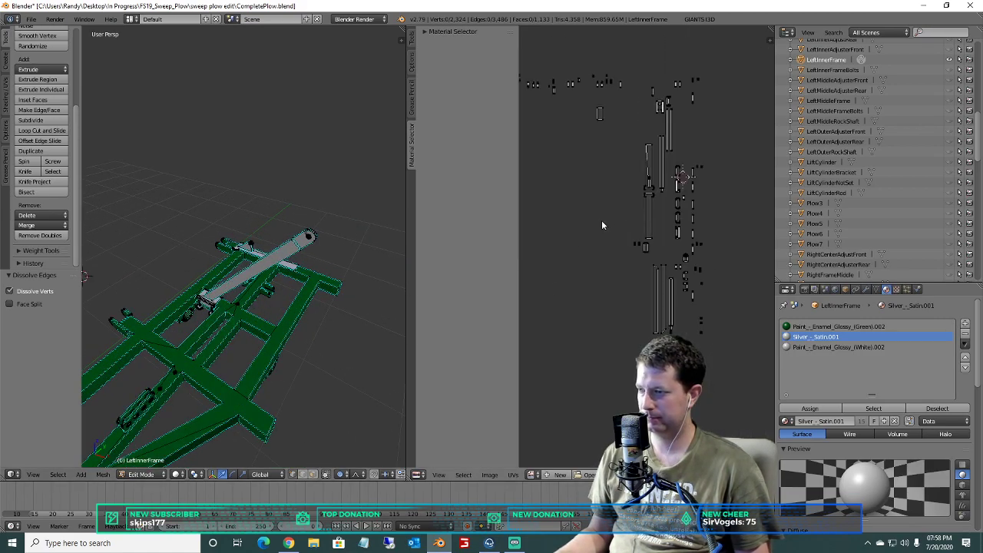
middle_click_drag(678, 94, 650, 249)
scroll(622, 291, "up", 3)
scroll(618, 299, "up", 5)
middle_click_drag(649, 361, 657, 93)
key("b")
left_click_drag(640, 332, 605, 246)
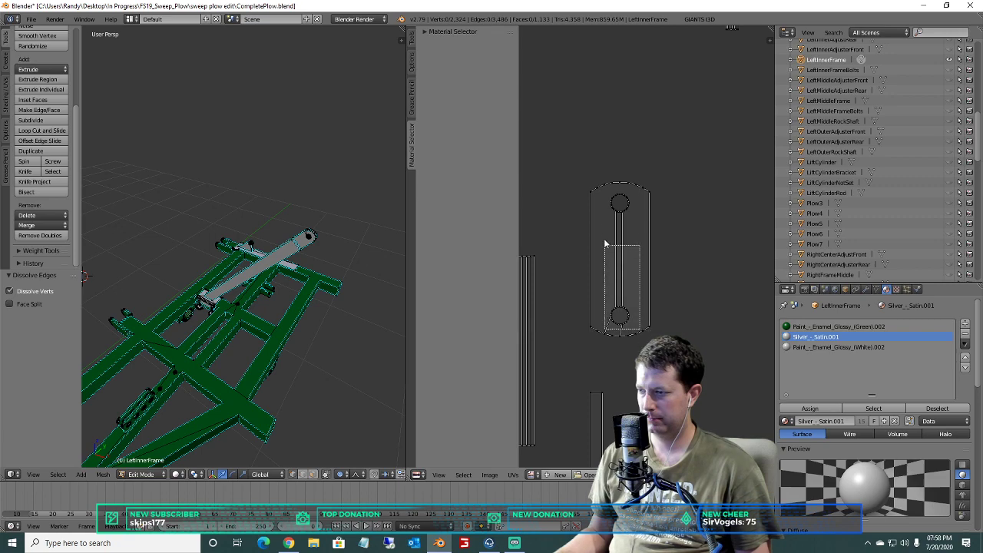
left_click_drag(603, 192, 603, 189)
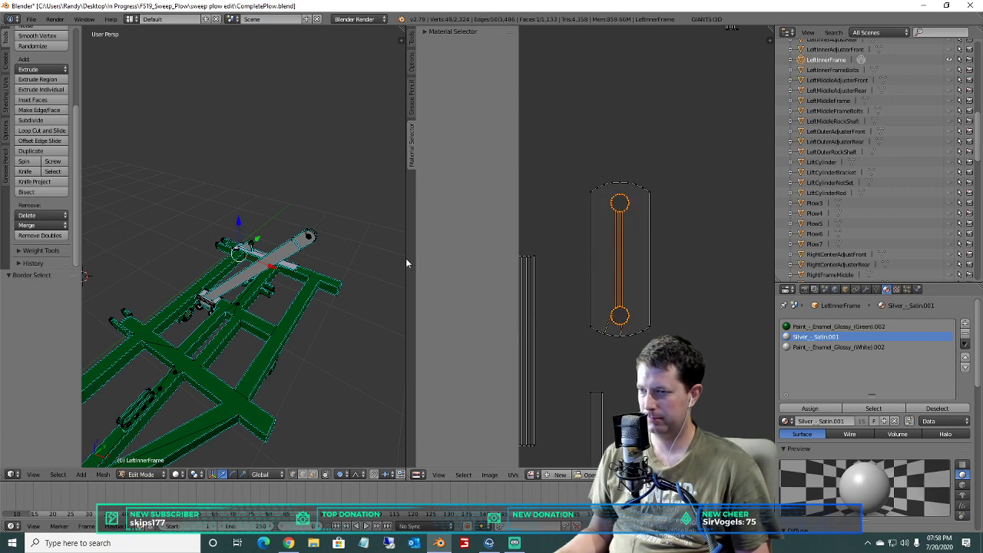
key("x")
left_click(270, 270)
key("x")
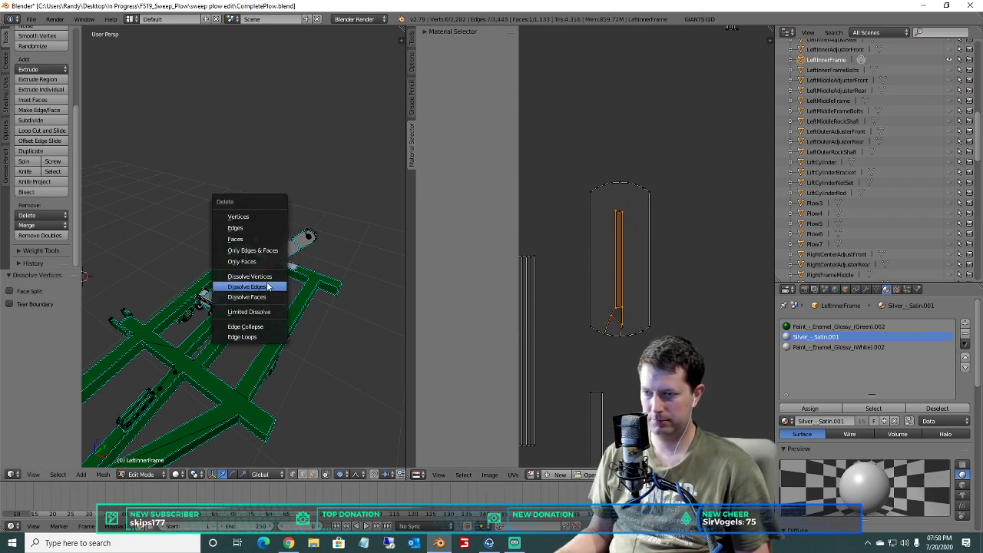
left_click(268, 285)
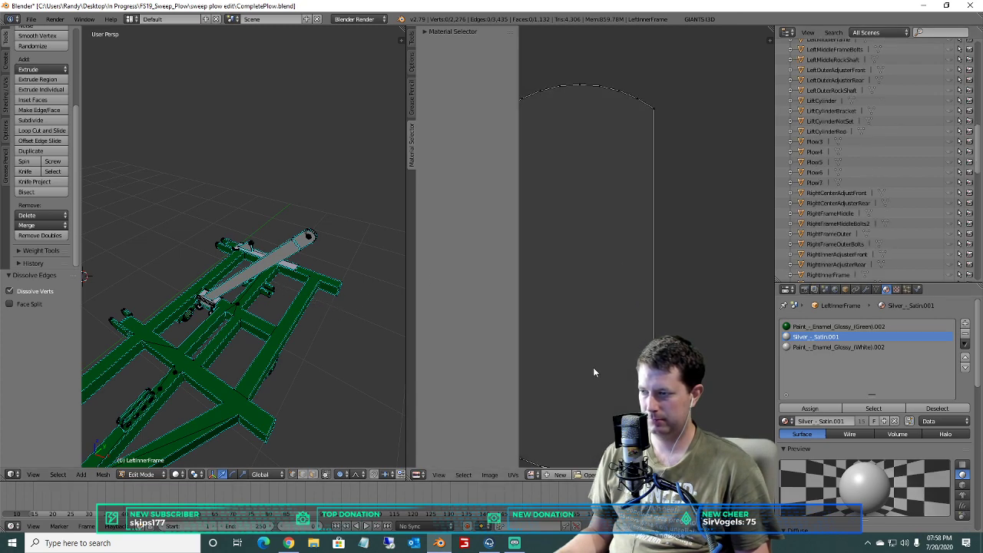
Run Limited Dissolve on the whole round-ended UV island above the tall narrow strips, and clear the selection.
middle_click_drag(593, 372, 656, 217)
scroll(656, 217, "up", 1)
middle_click_drag(606, 396, 635, 290)
scroll(633, 292, "up", 4)
middle_click_drag(619, 369, 652, 244)
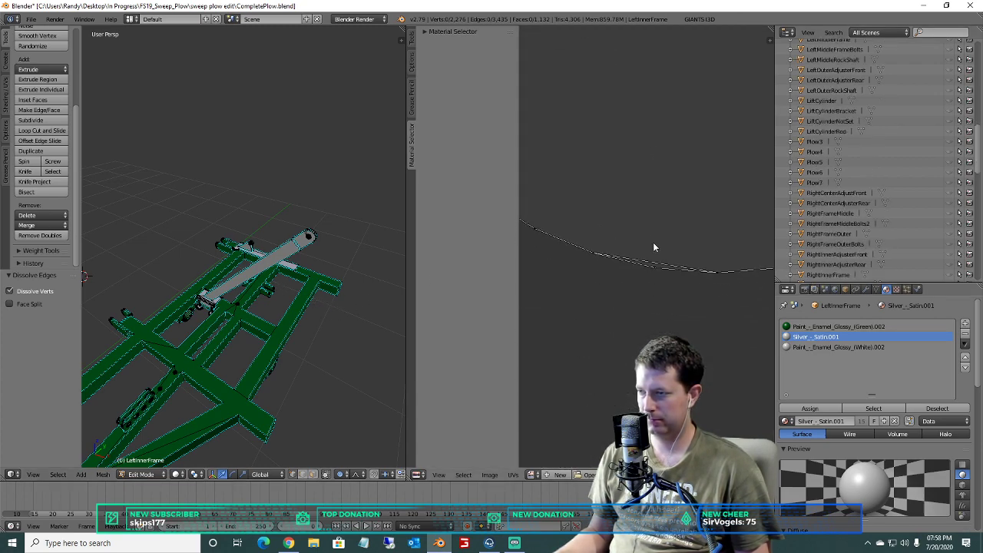
scroll(643, 286, "down", 4)
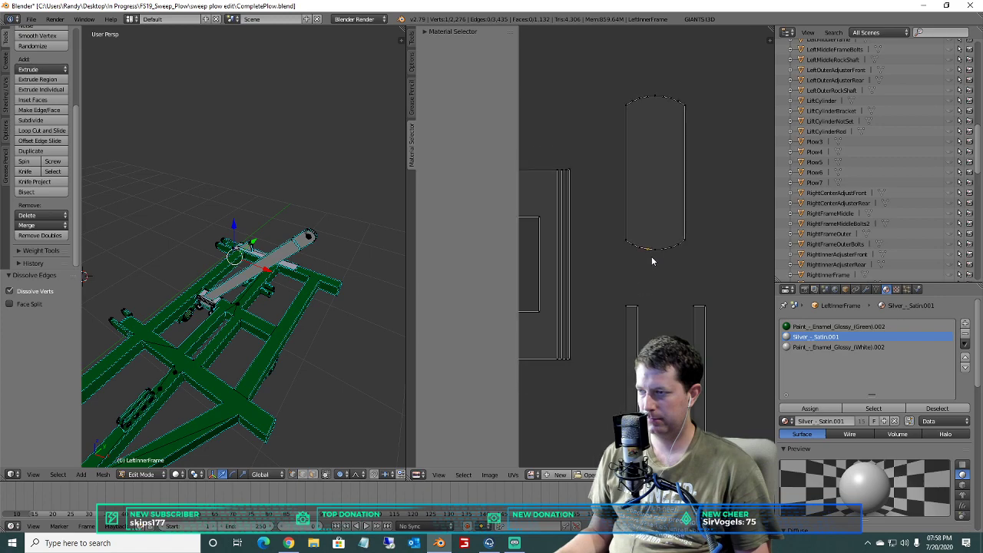
scroll(649, 256, "up", 2)
key("b")
left_click_drag(702, 256, 609, 80)
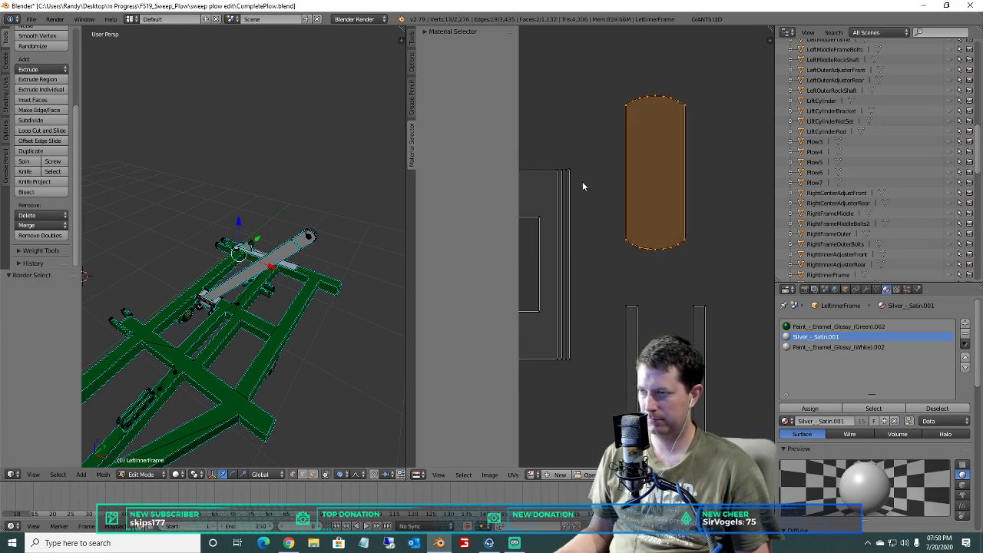
key("x")
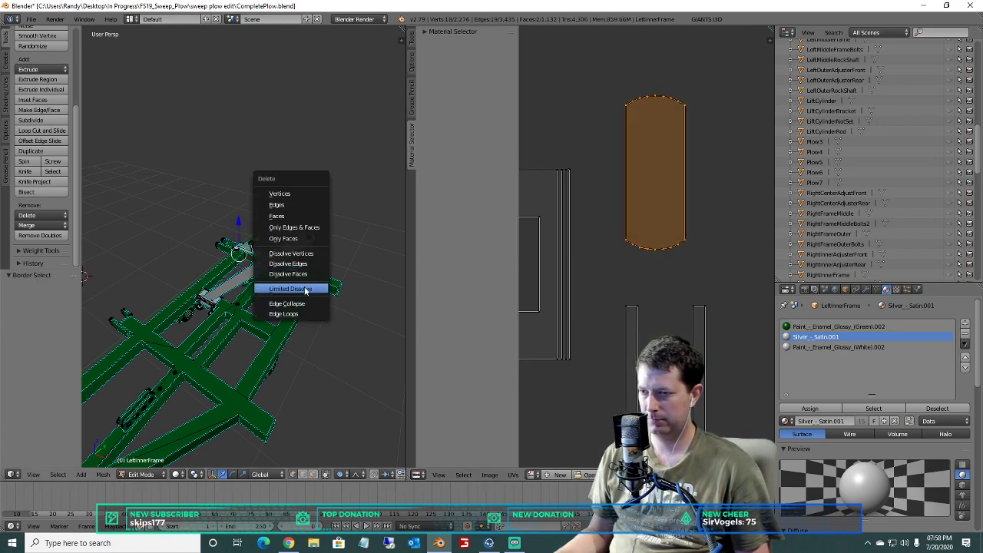
left_click(305, 289)
scroll(687, 238, "up", 2)
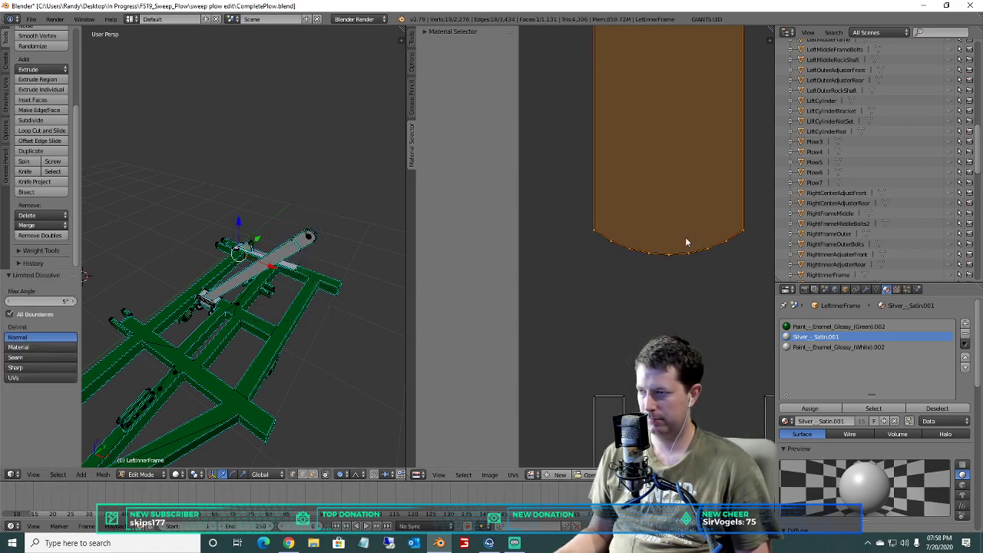
key("a")
scroll(684, 237, "down", 2)
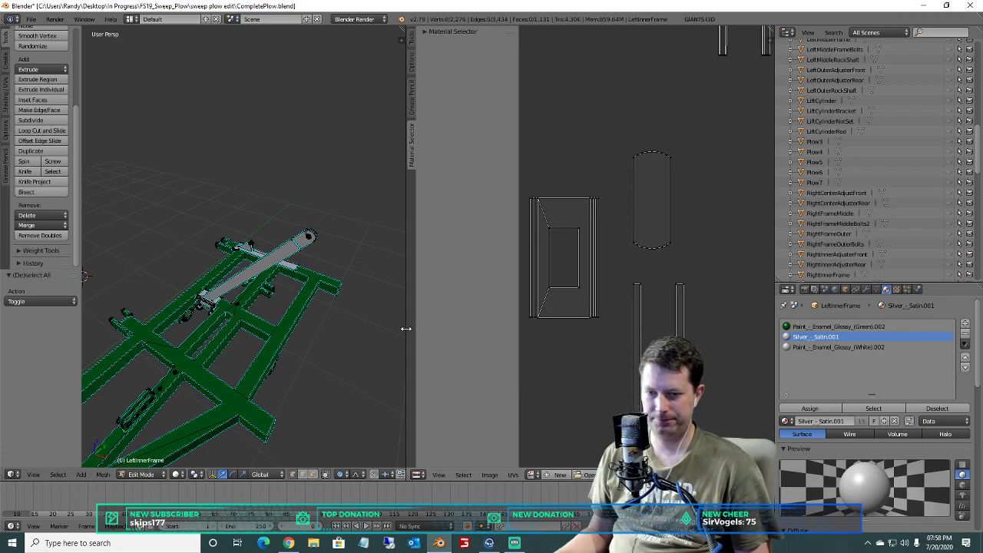
Look through the frame model and its UV layout for remaining islands that contain hole circles.
scroll(308, 262, "down", 5)
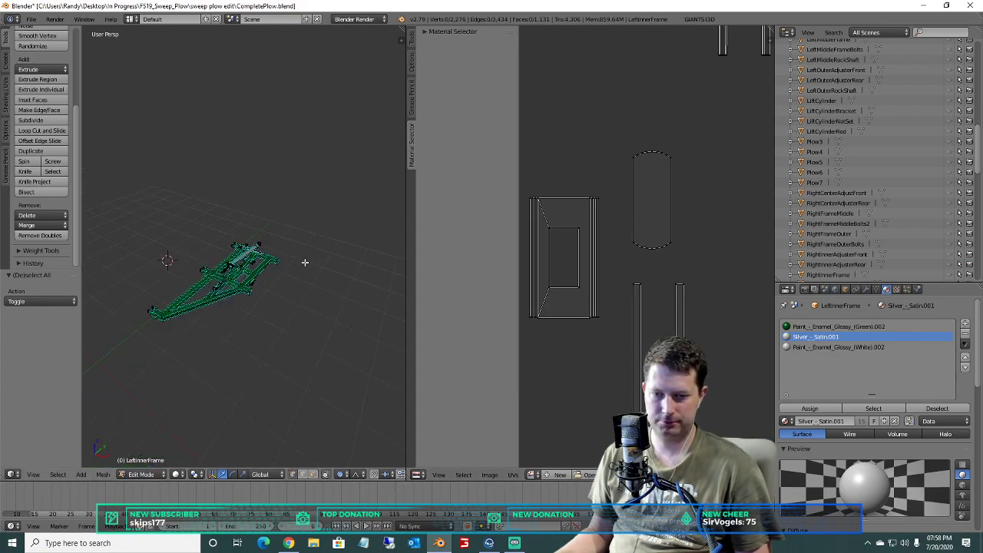
scroll(305, 261, "up", 5)
scroll(601, 276, "down", 4)
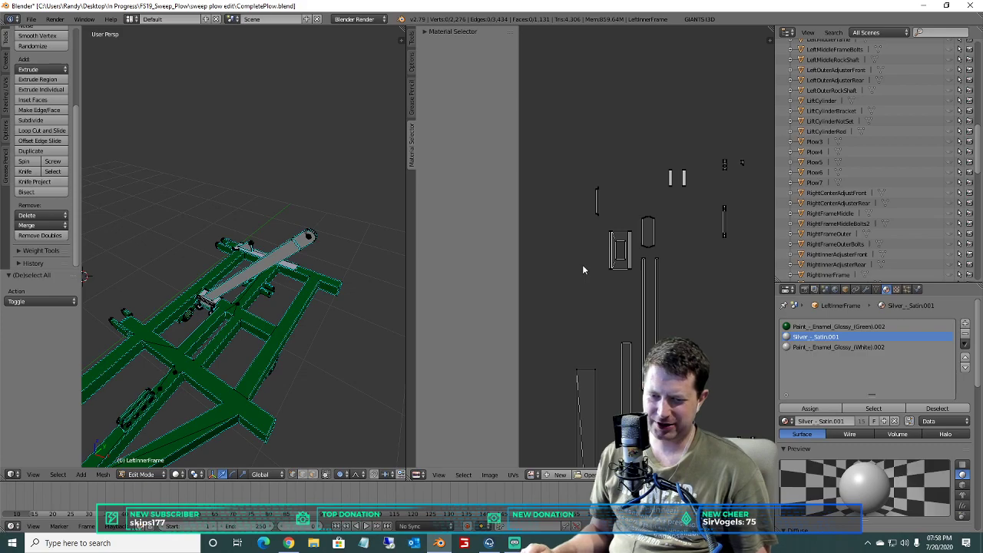
scroll(582, 265, "down", 6)
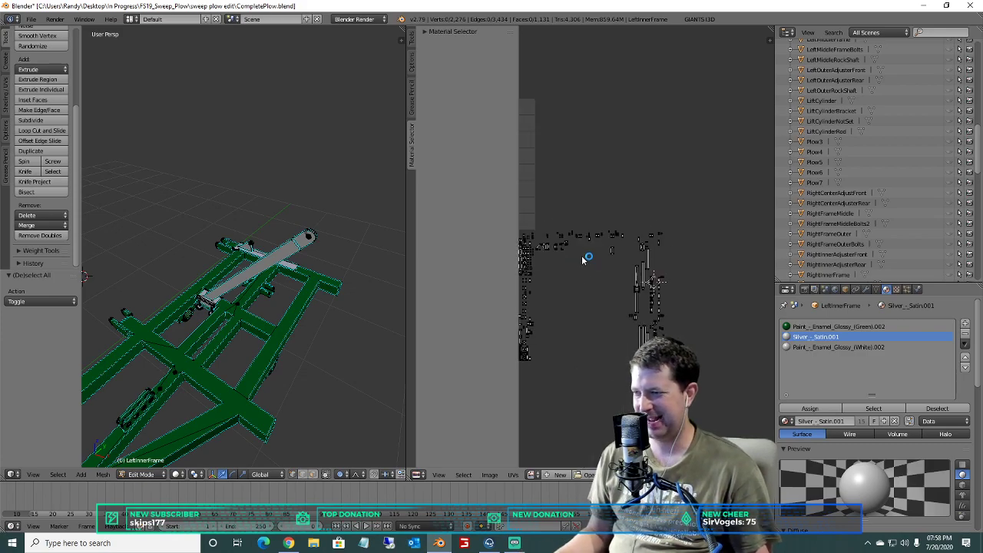
scroll(585, 259, "up", 5)
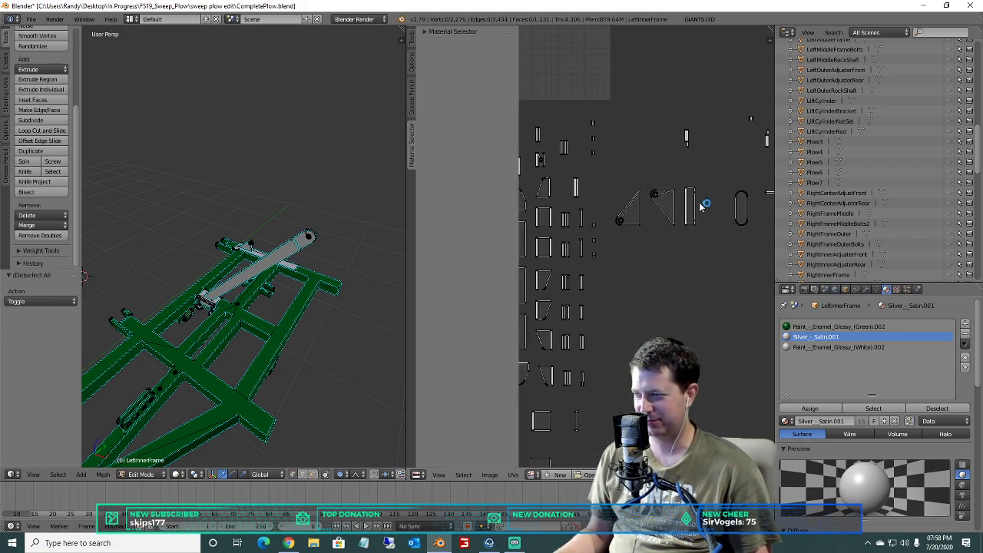
scroll(701, 205, "up", 3)
scroll(591, 197, "up", 2)
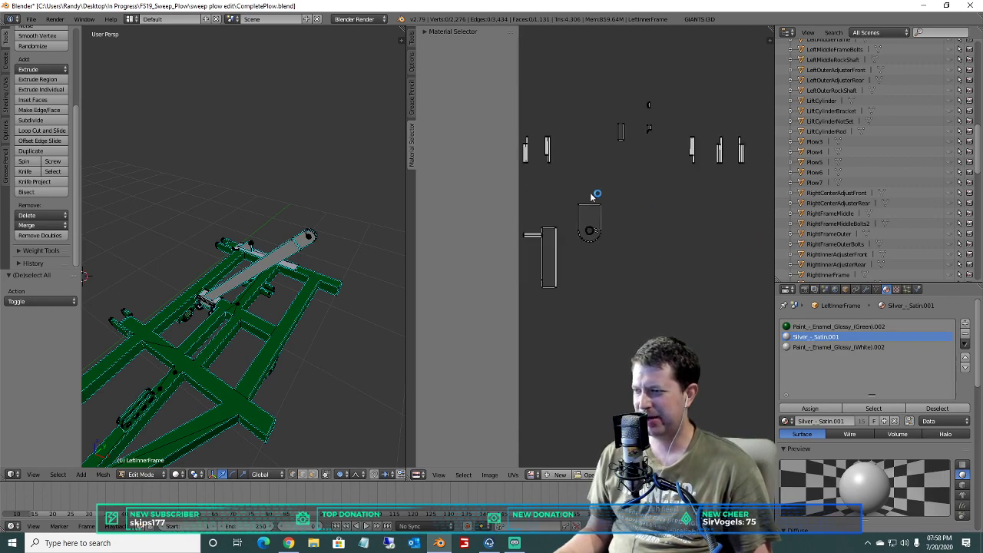
scroll(590, 193, "down", 4)
scroll(601, 167, "up", 3)
middle_click_drag(602, 163, 648, 192)
scroll(615, 227, "down", 4)
middle_click_drag(604, 241, 700, 186)
scroll(656, 315, "up", 2)
middle_click_drag(640, 328, 617, 233)
scroll(613, 234, "up", 2)
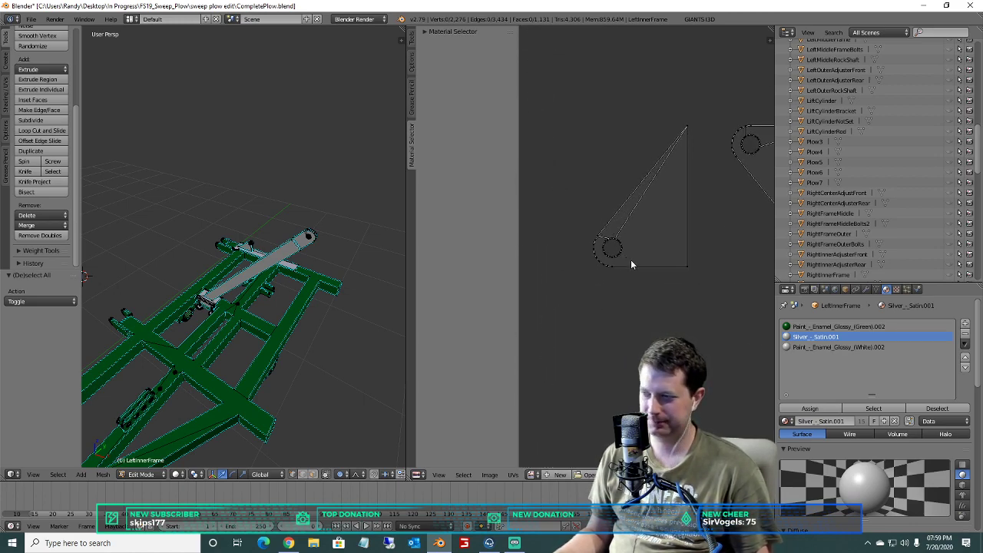
Dissolve the vertices of the hole circles in the two triangular UV islands, and dissolve their leftover edges.
key("b")
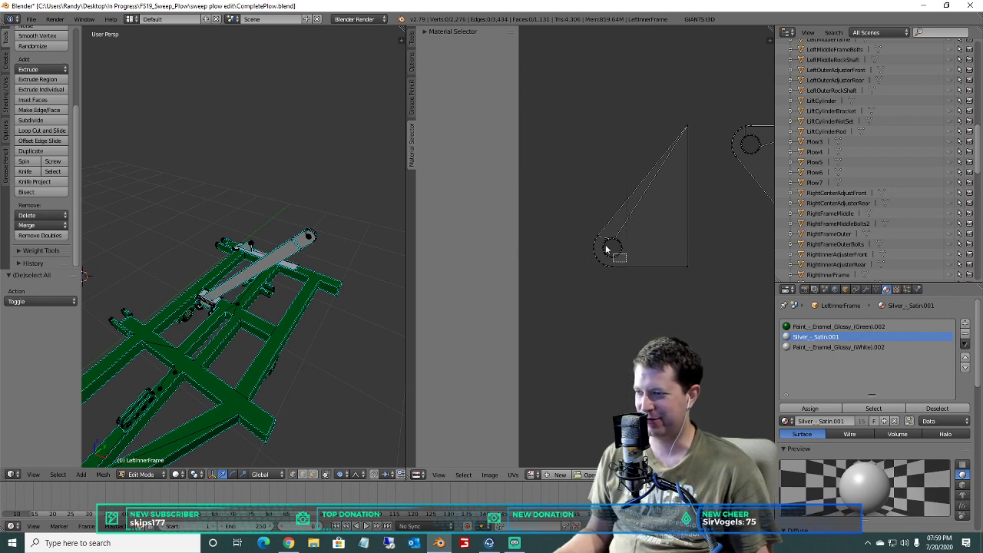
left_click_drag(603, 238, 602, 237)
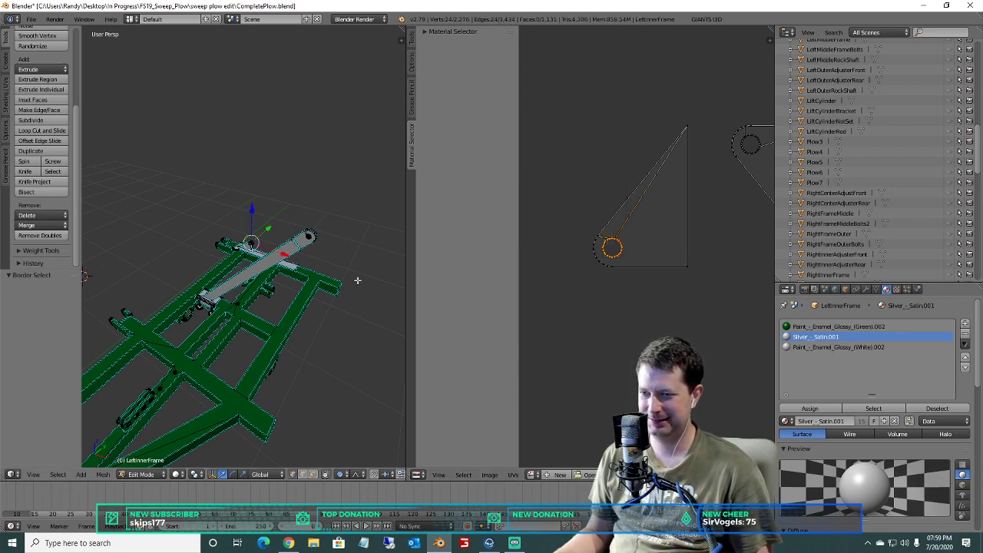
middle_click_drag(357, 280, 269, 228)
middle_click_drag(591, 199, 763, 214)
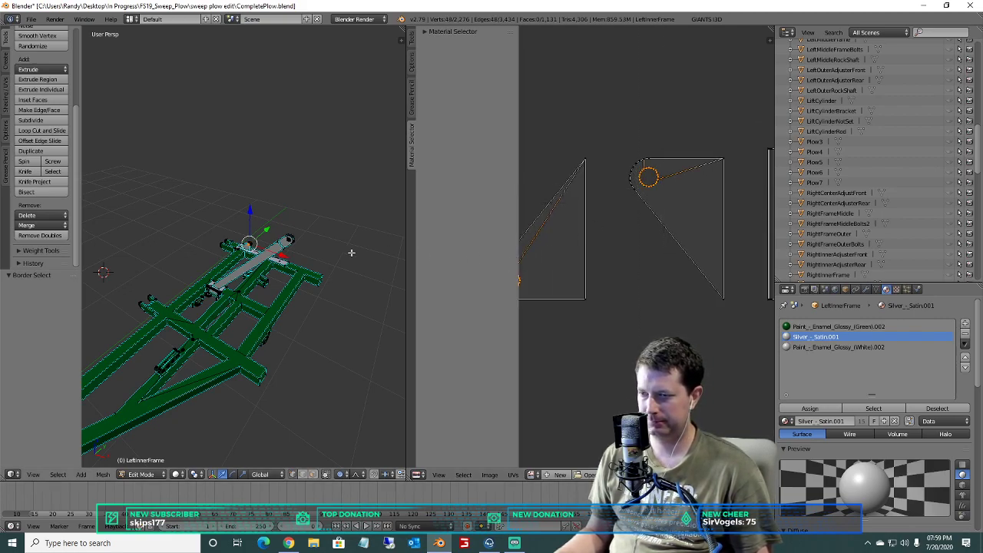
scroll(300, 247, "up", 5)
scroll(691, 215, "down", 3)
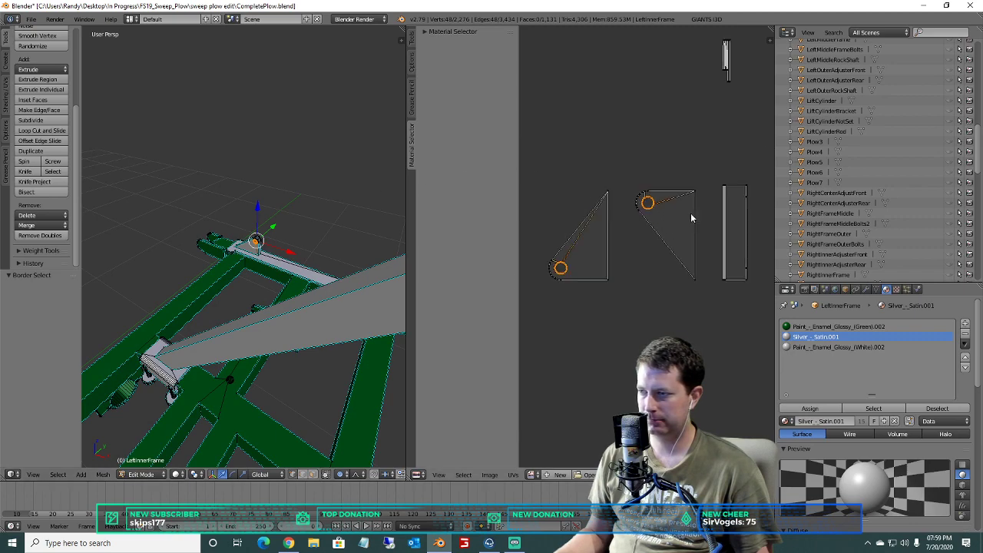
key("x")
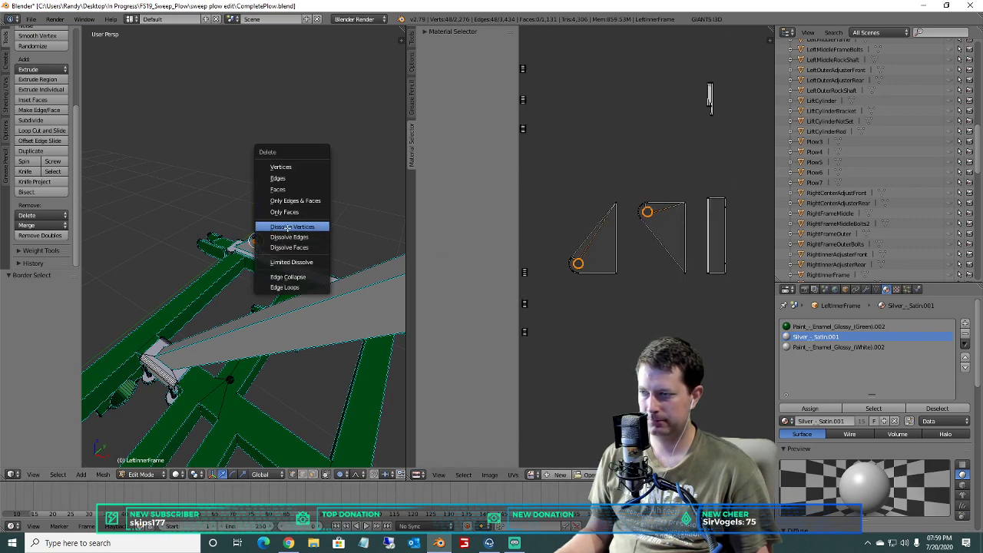
left_click(288, 227)
key("x")
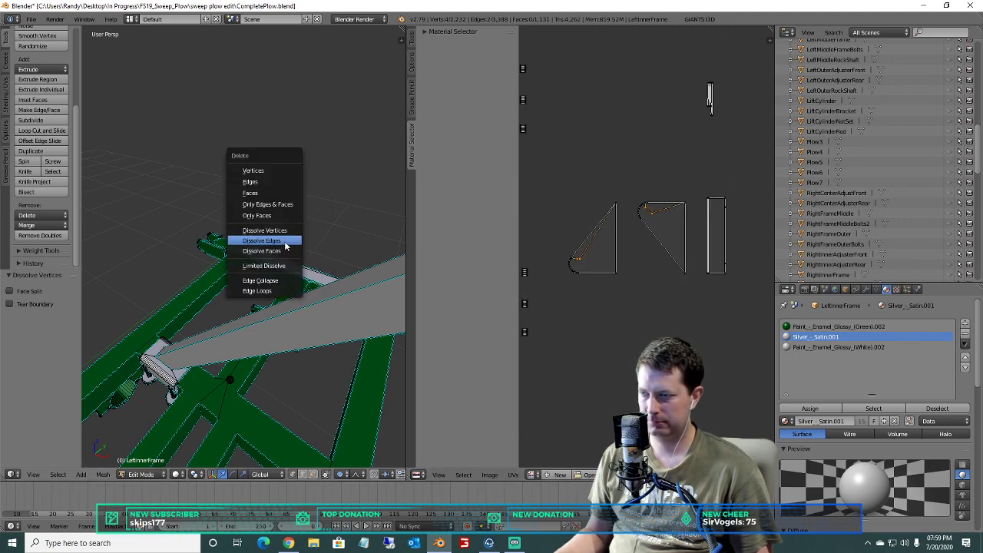
left_click(285, 241)
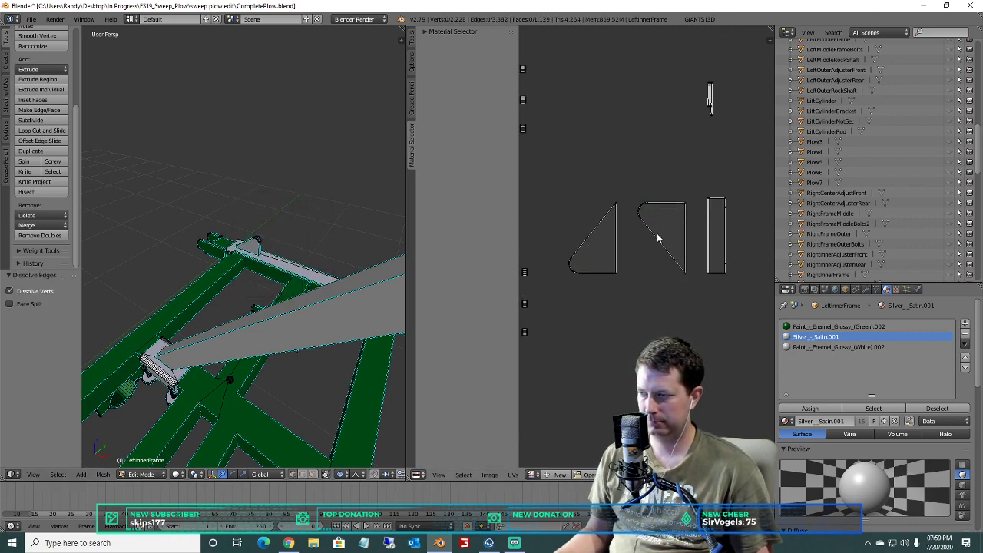
scroll(246, 241, "down", 2)
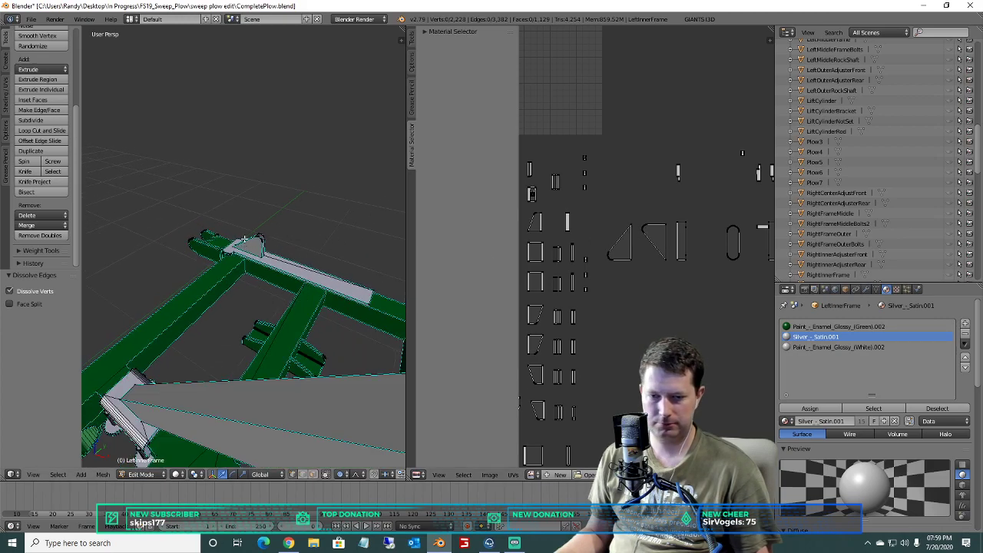
middle_click_drag(244, 239, 238, 274)
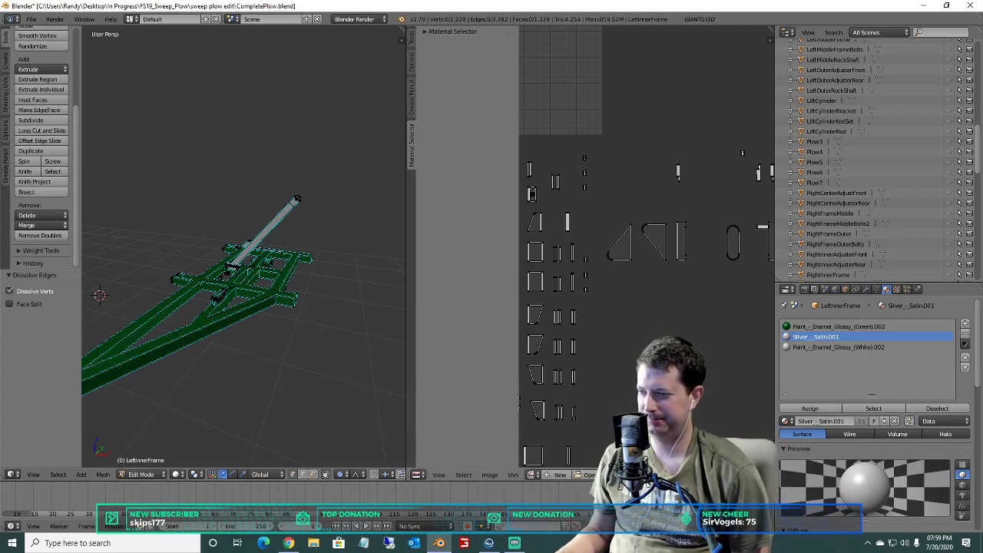
Dissolve the vertices of the two hole circles in the frame outline's lowest crossbar, and try dissolving their leftover edges.
scroll(659, 320, "down", 4)
scroll(677, 286, "up", 4)
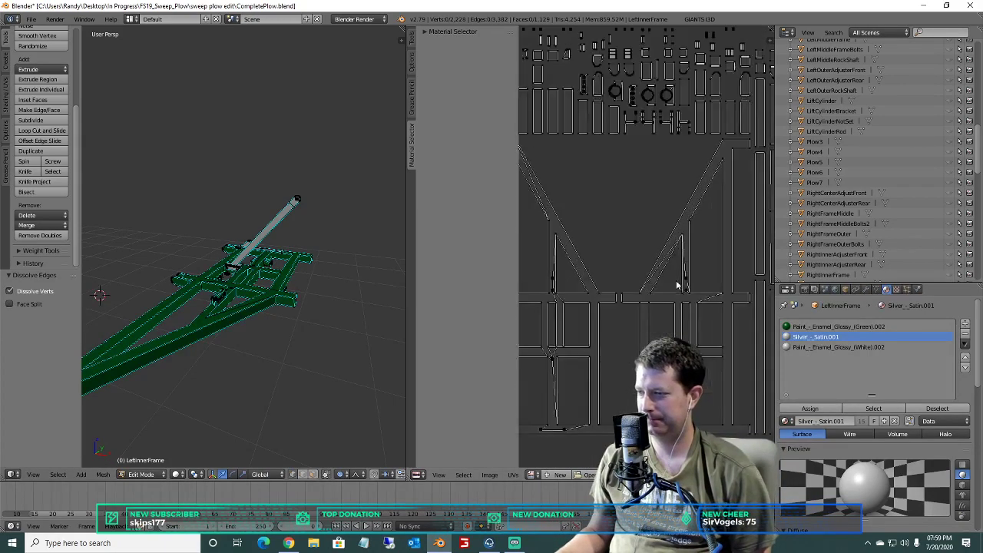
scroll(676, 286, "up", 4)
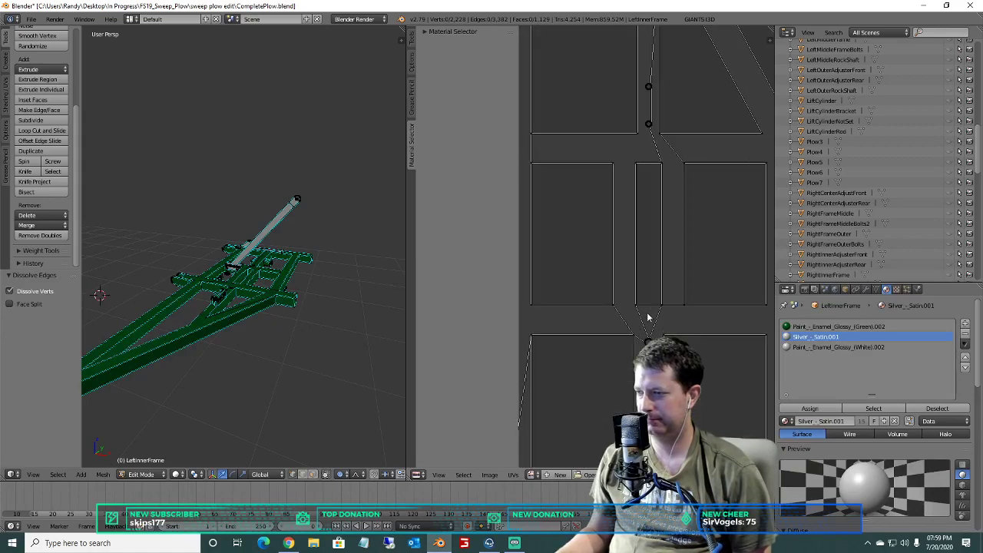
scroll(682, 197, "down", 3)
scroll(634, 297, "up", 3)
middle_click_drag(633, 190, 566, 30)
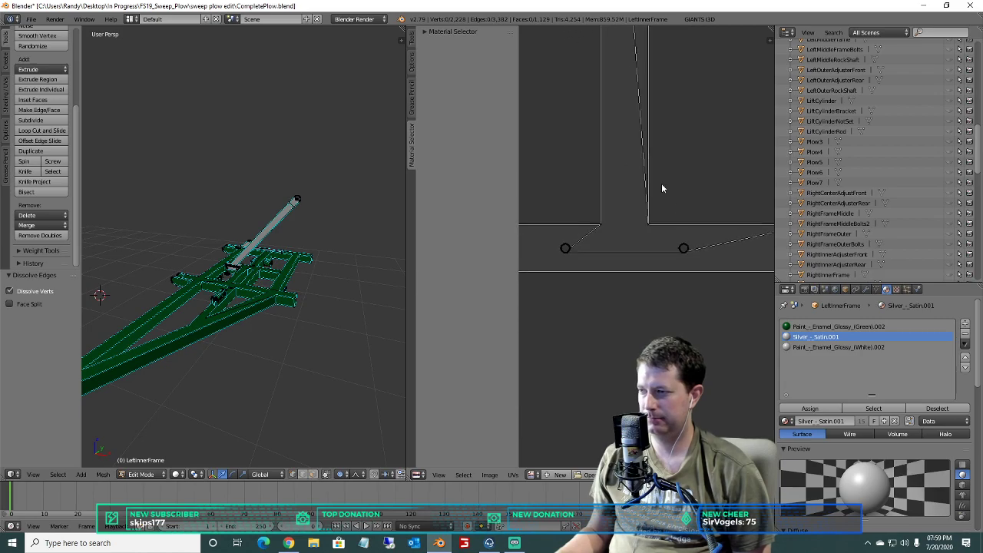
key("b")
left_click_drag(701, 269, 544, 231)
scroll(242, 217, "up", 3)
scroll(242, 217, "up", 2)
scroll(662, 220, "down", 3)
key("x")
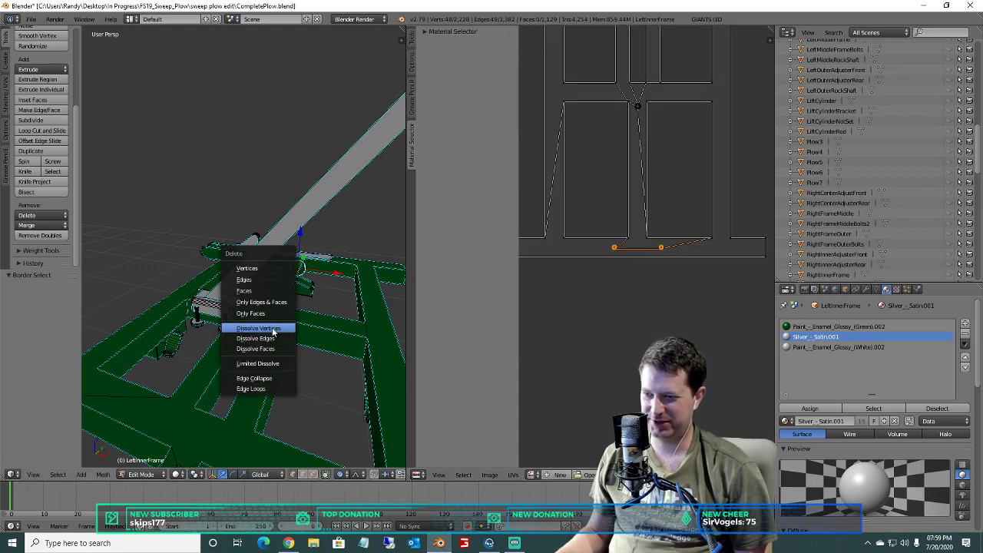
left_click(270, 328)
key("x")
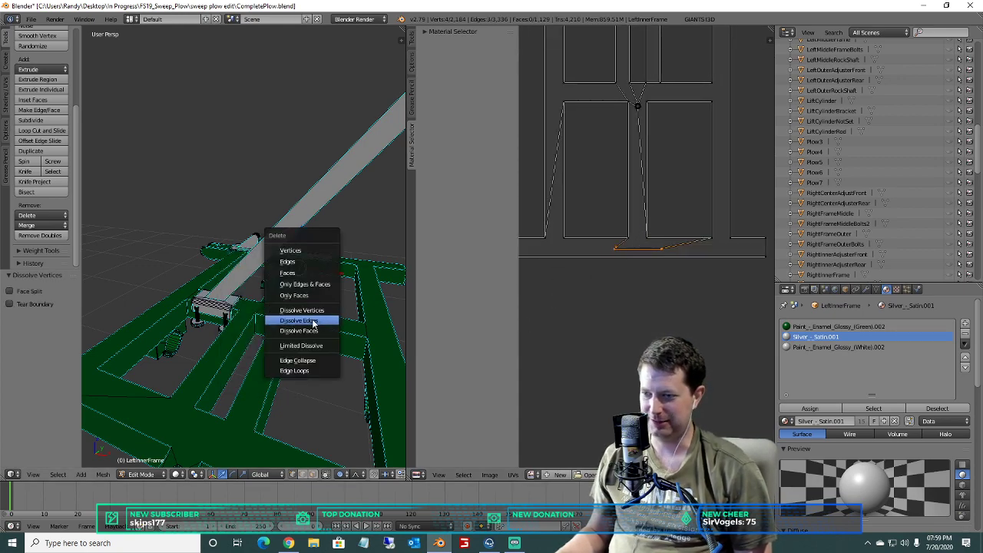
left_click(301, 321)
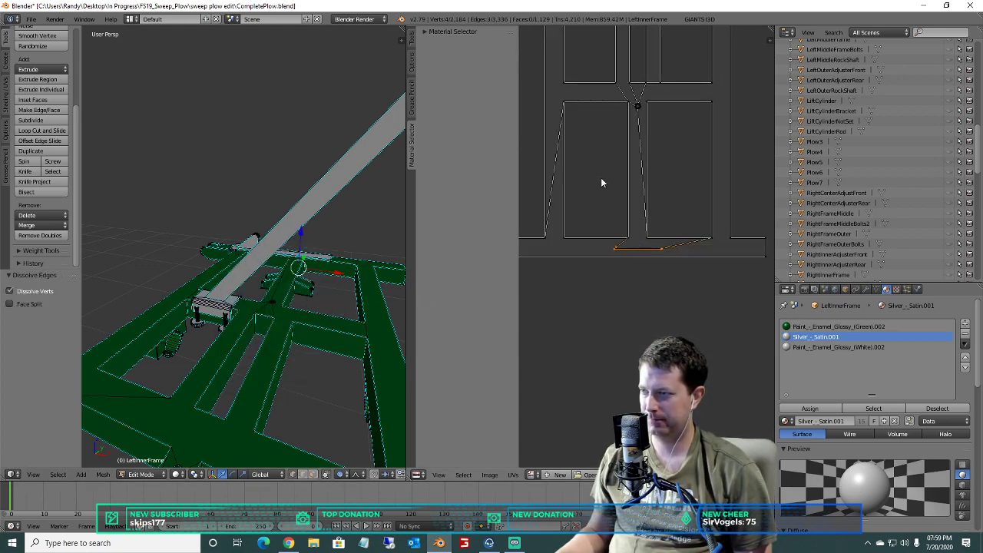
Try to dissolve the vertices of the three hole circles along the frame outline's central bar, and undo it.
middle_click_drag(602, 183, 607, 297, "shift")
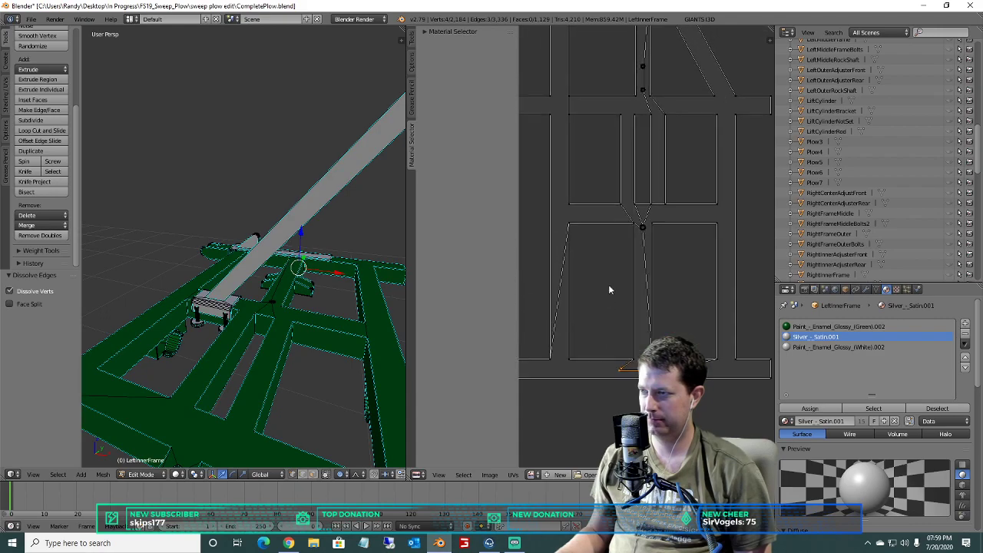
scroll(652, 218, "up", 3)
key("b")
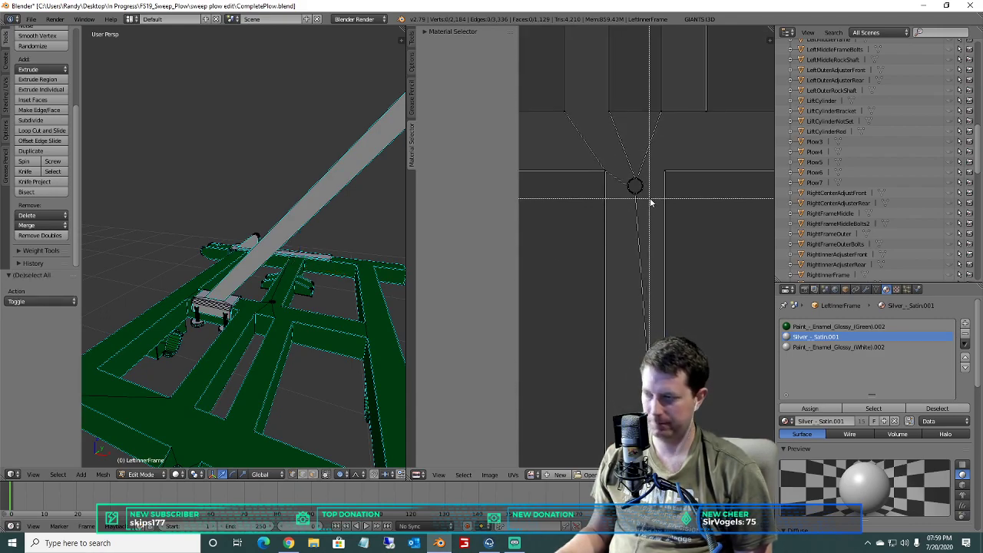
left_click_drag(623, 172, 649, 202)
middle_click_drag(647, 136, 612, 199, "shift")
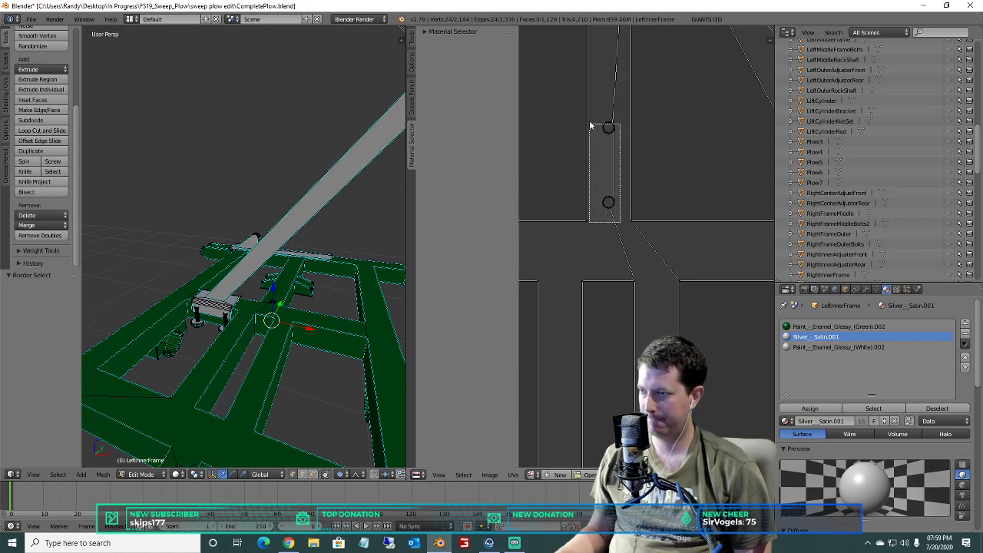
scroll(652, 206, "down", 4)
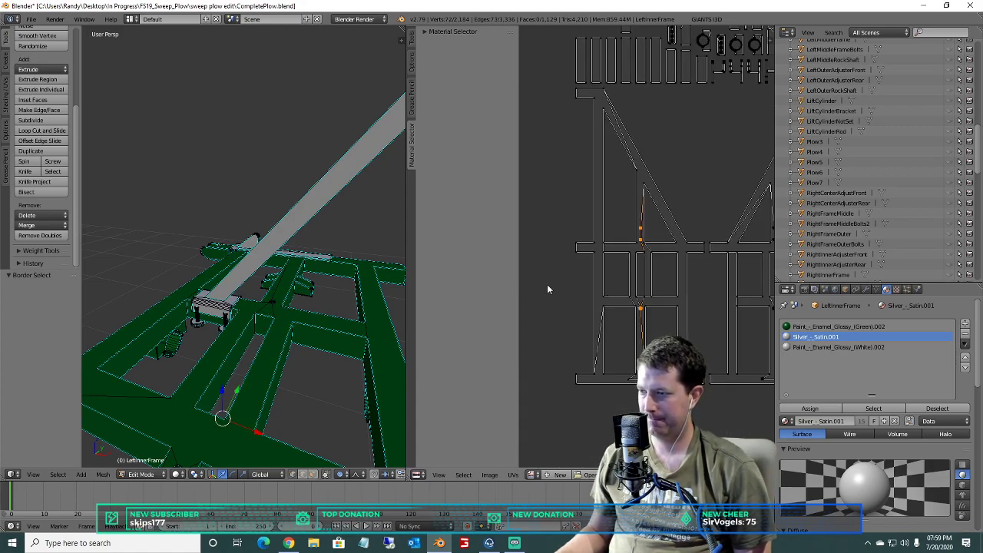
key("x")
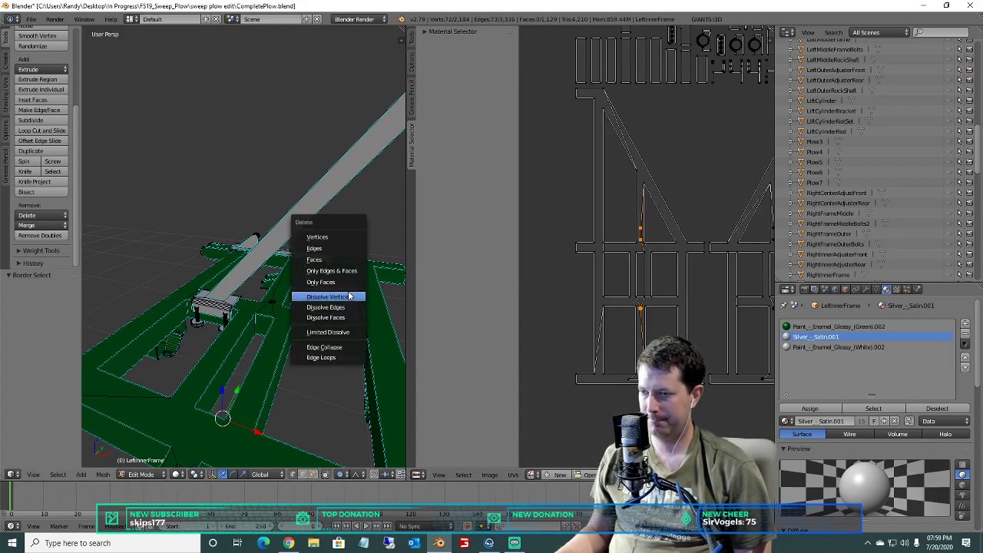
left_click(348, 296)
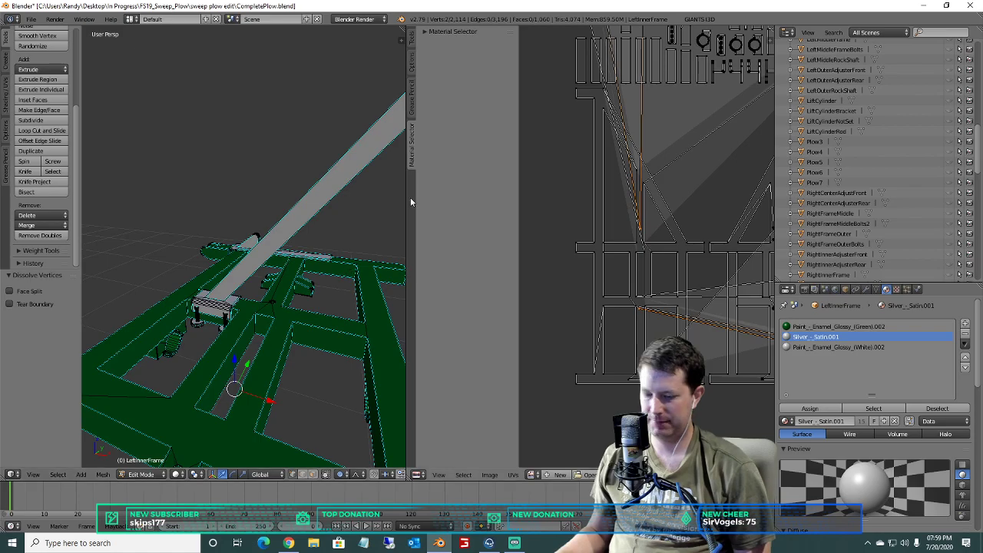
key("ctrl+z")
Examine the selected hole geometry from below the frame and inside the open tube end, and clear the selection.
scroll(245, 338, "up", 3)
middle_click_drag(227, 367, 285, 235)
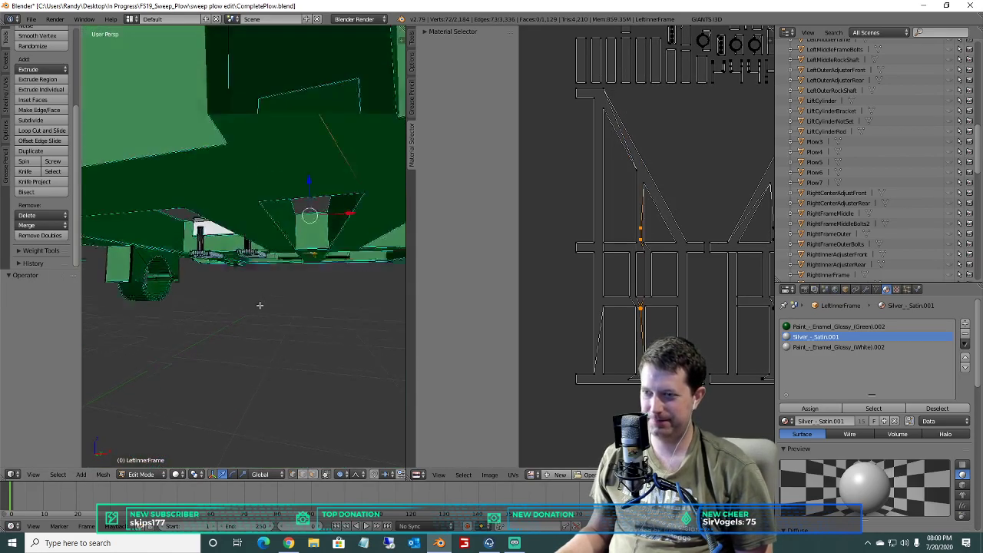
scroll(256, 289, "down", 3)
scroll(276, 195, "up", 3)
middle_click_drag(276, 195, 208, 192)
key("a")
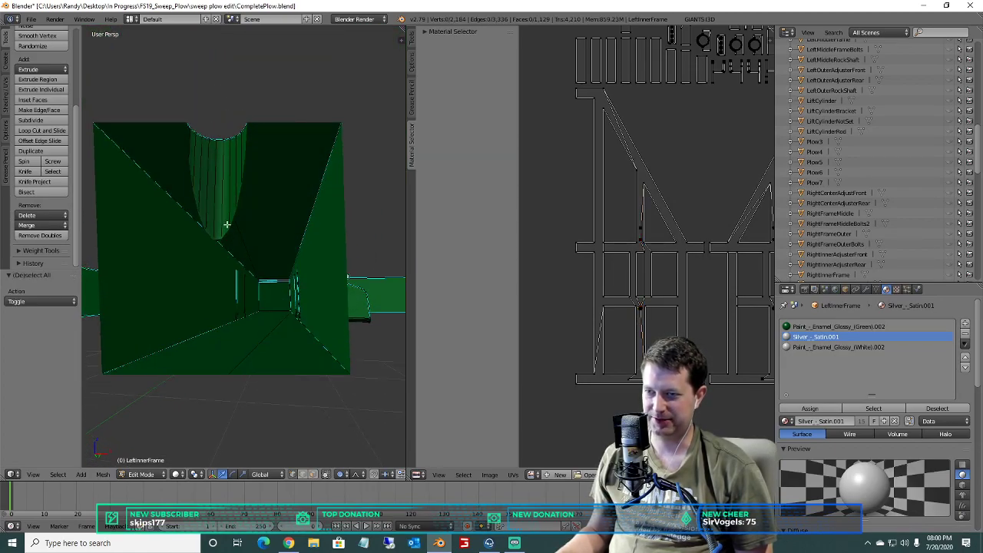
Delete all linked faces of the round hole wall inside the frame's open tube end.
right_click(200, 198, "alt")
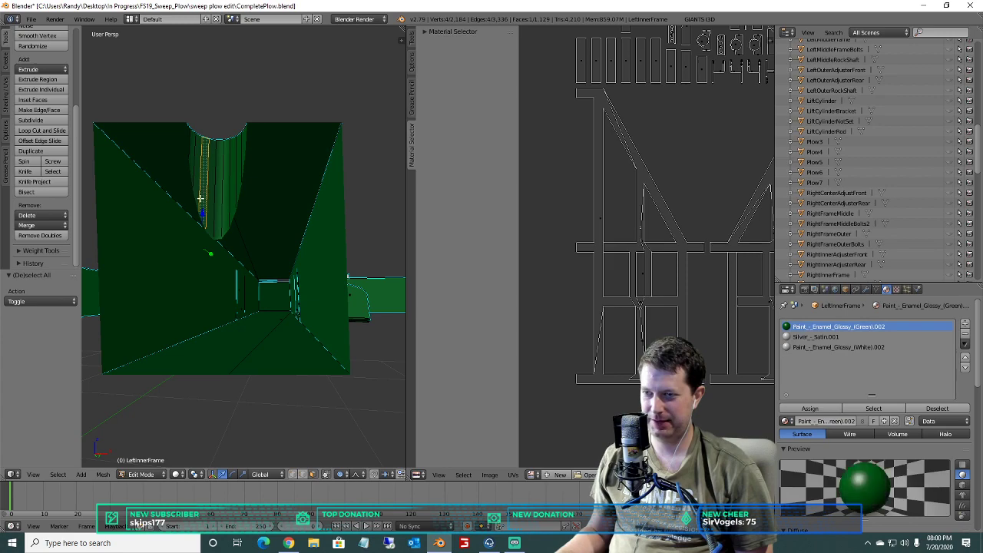
key("ctrl+l")
key("x")
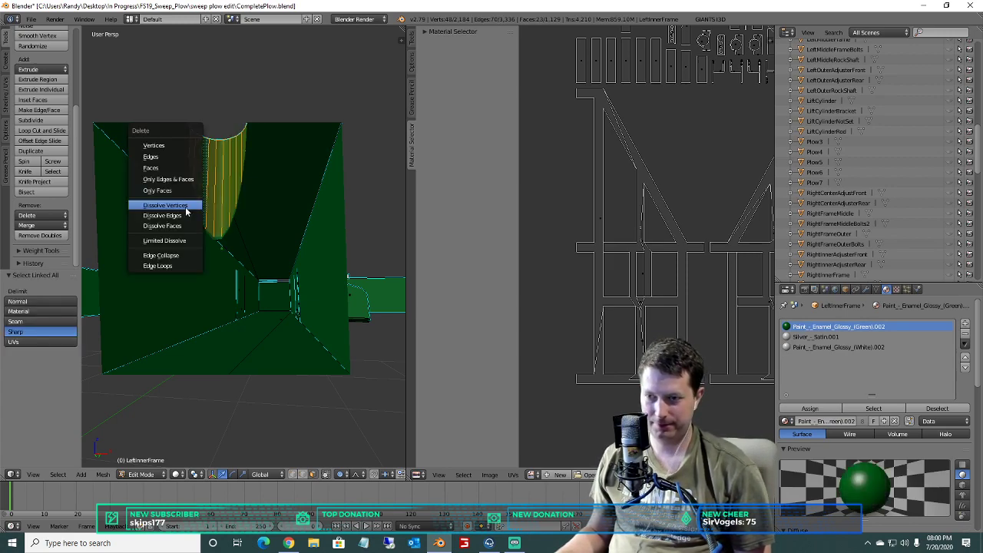
left_click(152, 172)
Delete the linked faces of the two remaining hole cylinders further inside the tube.
scroll(246, 201, "down", 5)
scroll(247, 204, "up", 2)
middle_click_drag(246, 204, 222, 218, "shift")
middle_click_drag(245, 291, 241, 311)
scroll(222, 296, "up", 4)
scroll(223, 297, "down", 6)
scroll(231, 295, "up", 3)
scroll(244, 322, "up", 2)
scroll(246, 322, "down", 4)
scroll(245, 322, "up", 4)
scroll(245, 323, "down", 3)
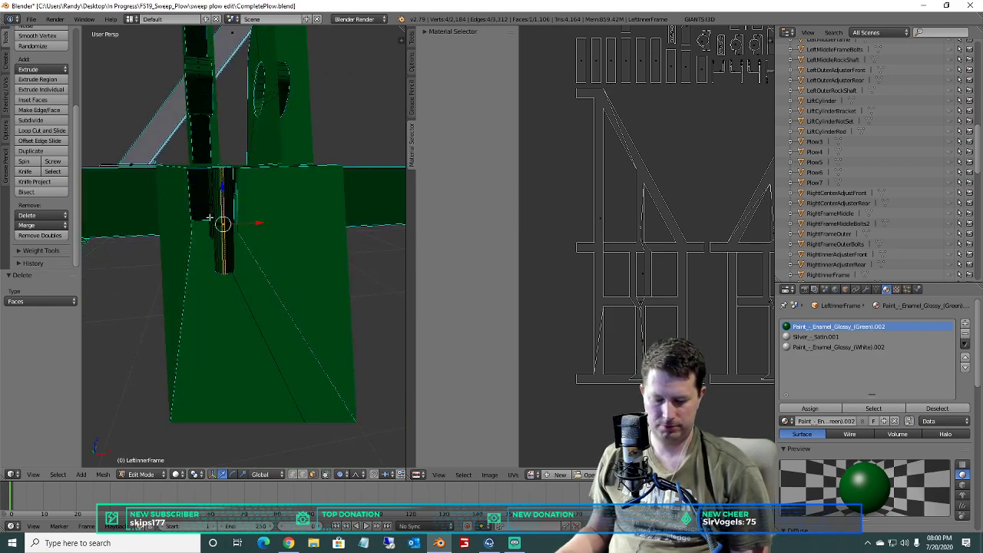
key("ctrl+l")
key("x")
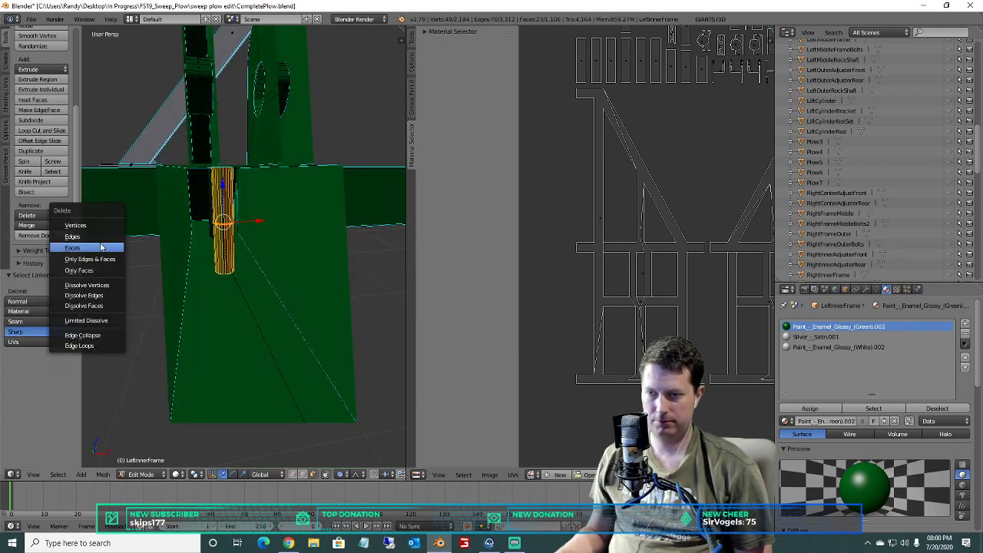
left_click(108, 249)
key("ctrl+z")
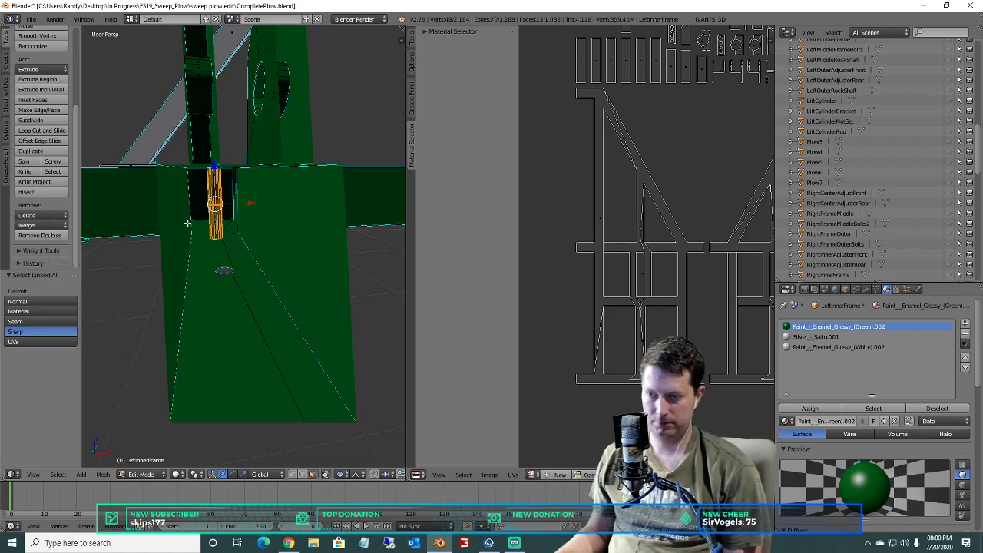
key("x")
left_click(156, 217)
Dissolve the vertices of the three hole circles along the frame outline's central bar in the UV layout.
scroll(218, 227, "down", 10)
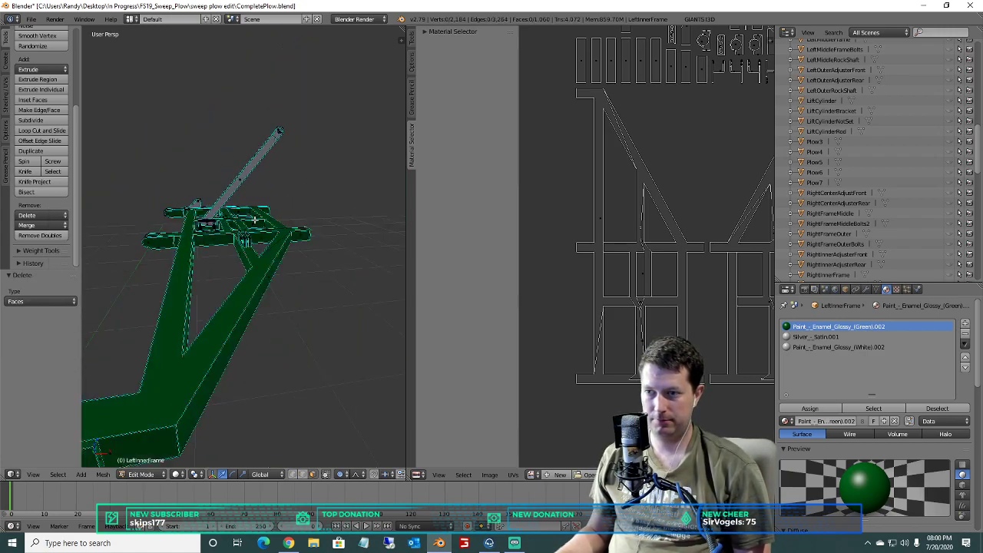
mouse_move(218, 227)
middle_mouse_down()
mouse_move(221, 265)
mouse_move(219, 219)
middle_mouse_up()
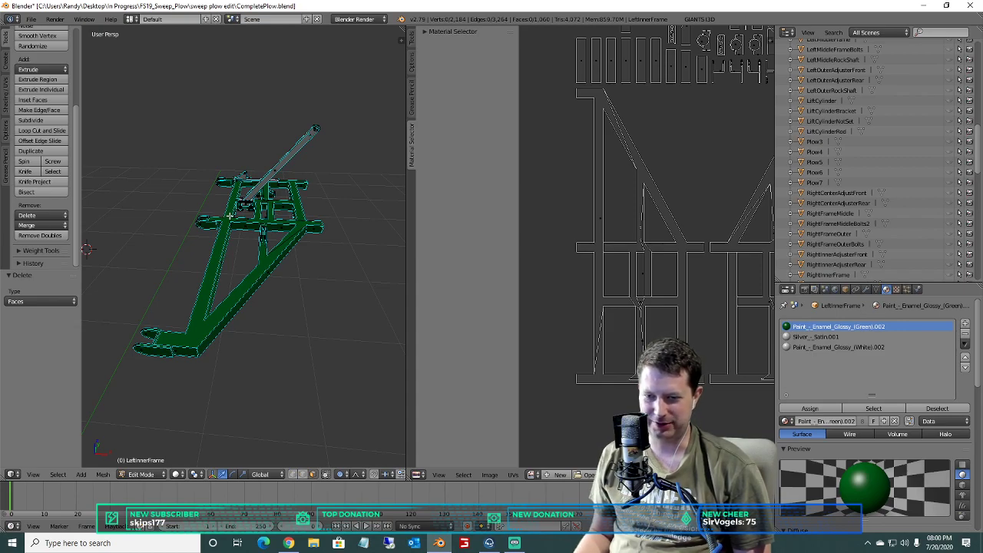
key("a")
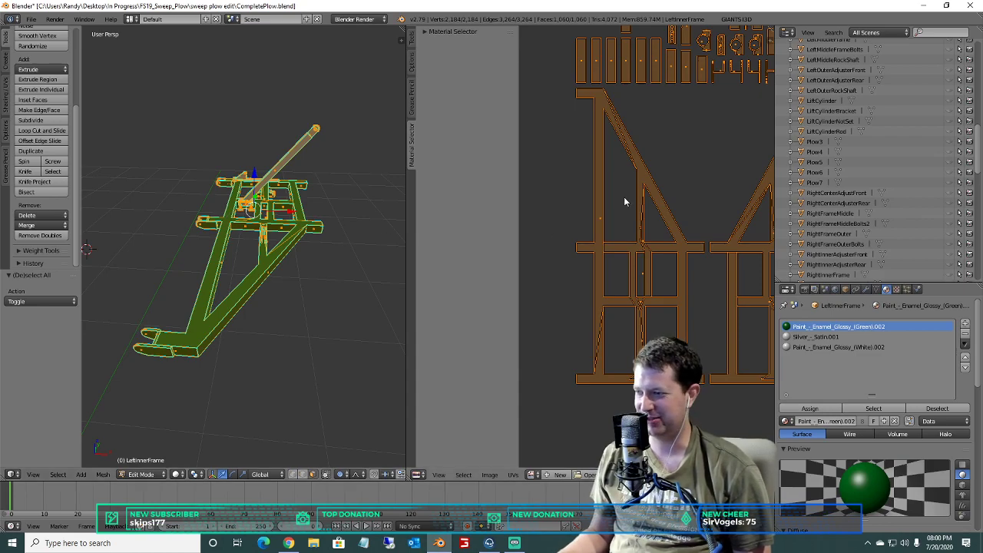
scroll(616, 336, "up", 3)
scroll(610, 338, "up", 3)
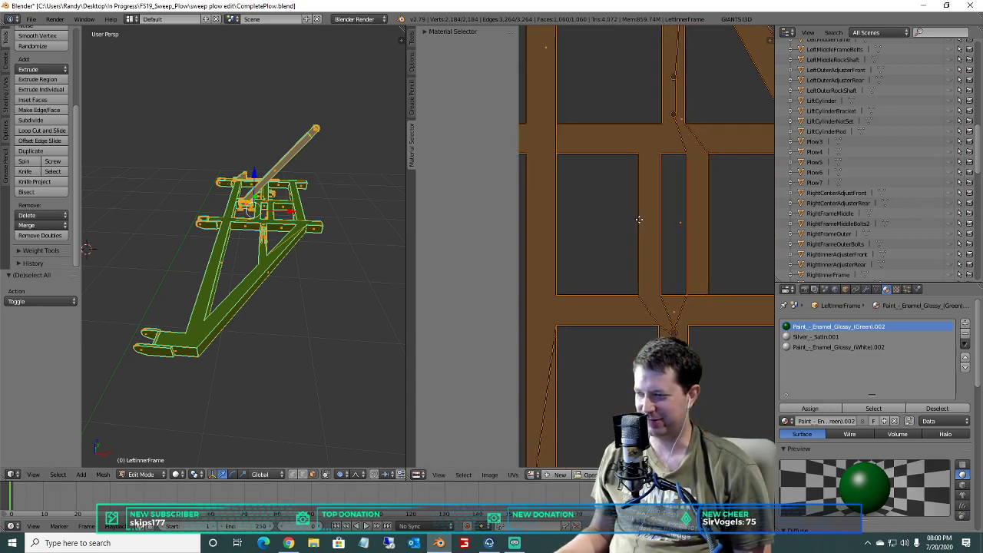
key("a")
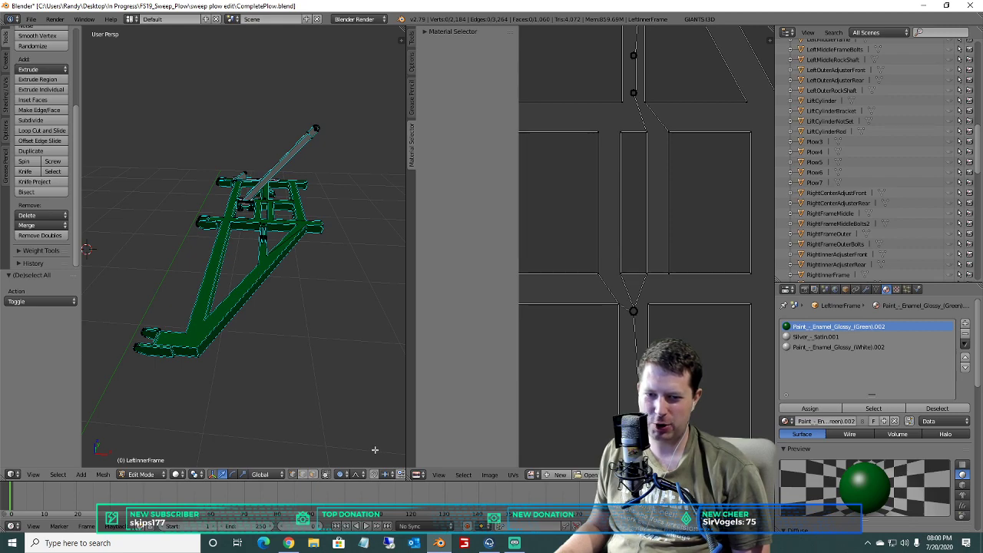
scroll(630, 317, "up", 1)
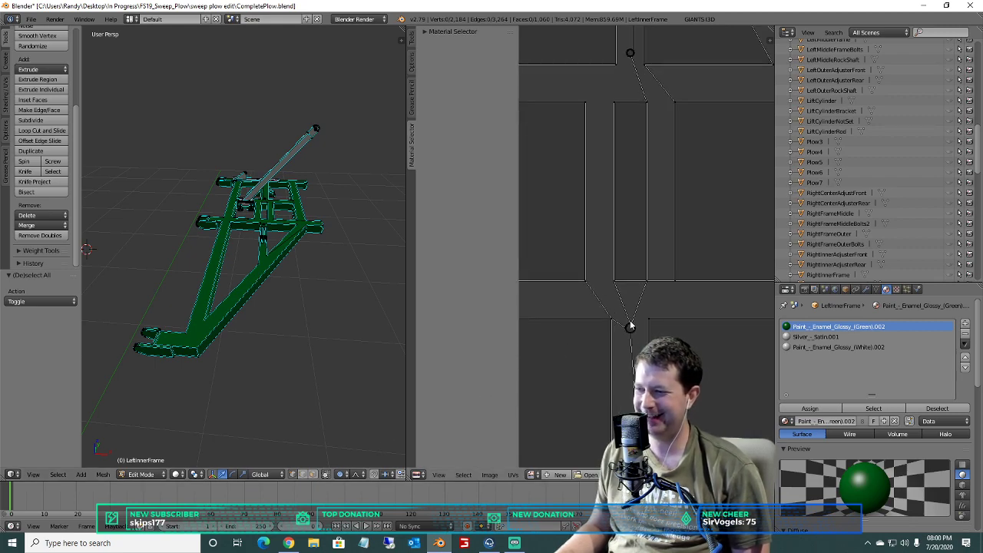
key("b")
left_click_drag(642, 348, 617, 306)
middle_click_drag(608, 208, 589, 346)
key("b")
left_click_drag(624, 206, 599, 129)
key("x")
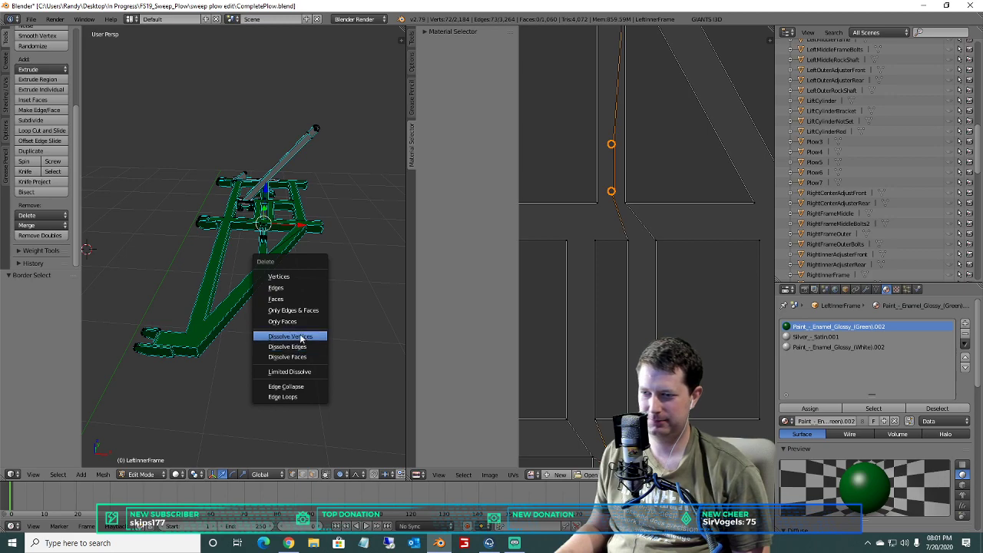
left_click(300, 336)
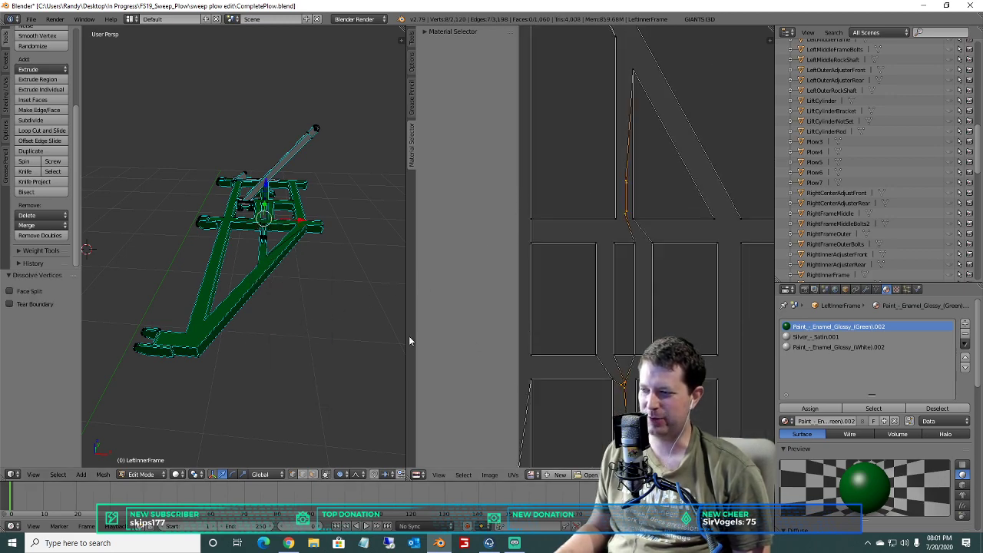
Try to dissolve the leftover edges along the central bar, including the slanted one at the lowest crossbar.
key("x")
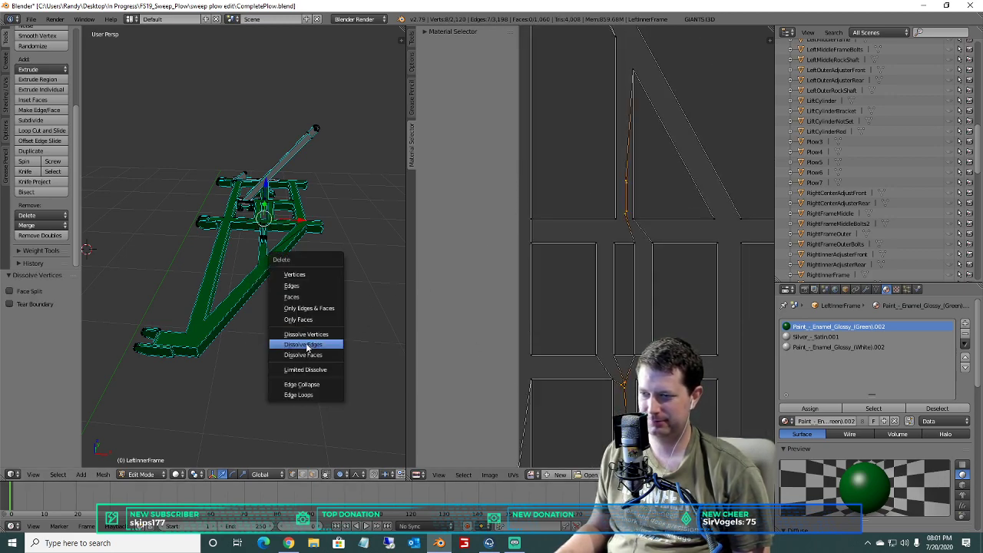
left_click(306, 345)
scroll(625, 281, "down", 3)
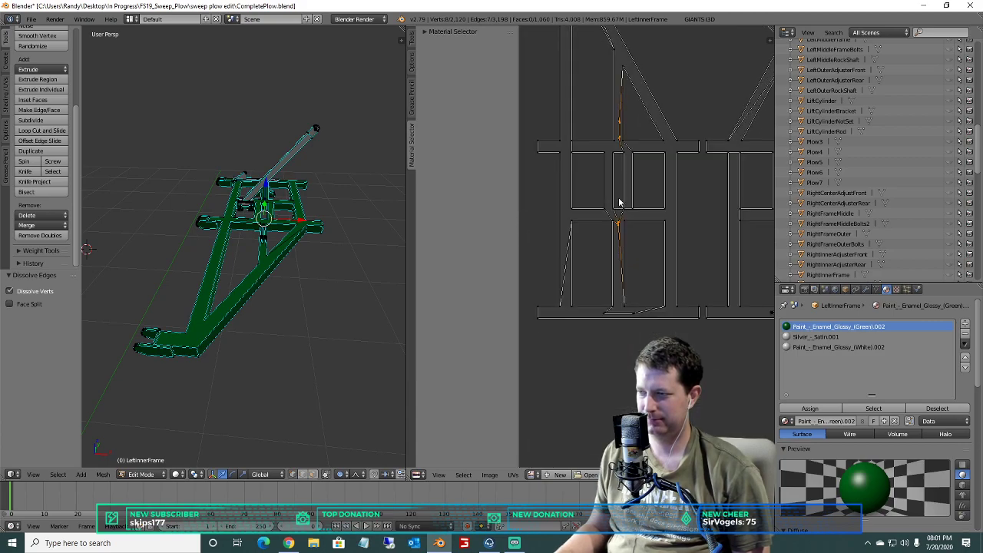
scroll(619, 202, "up", 5)
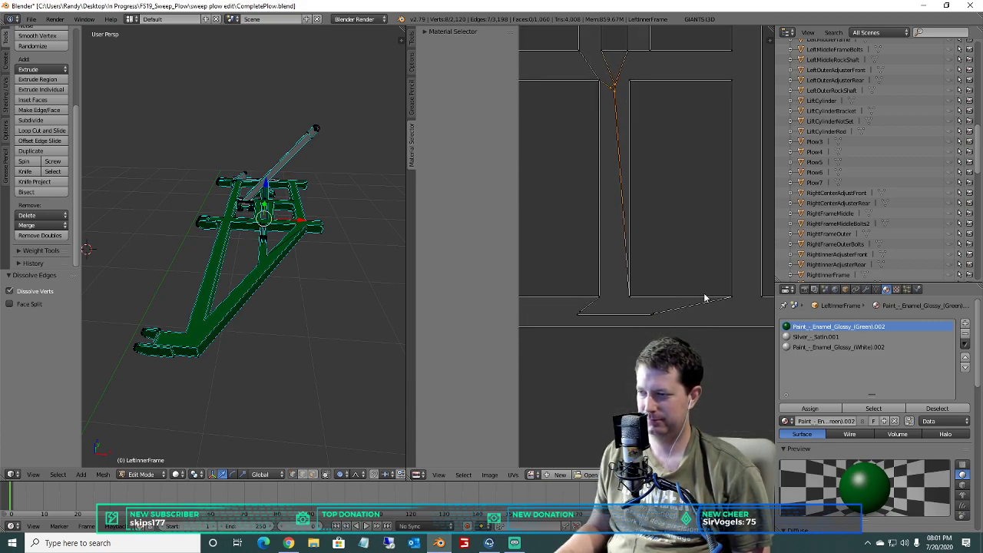
left_click_drag(652, 316, 571, 302)
middle_click_drag(616, 117, 613, 300)
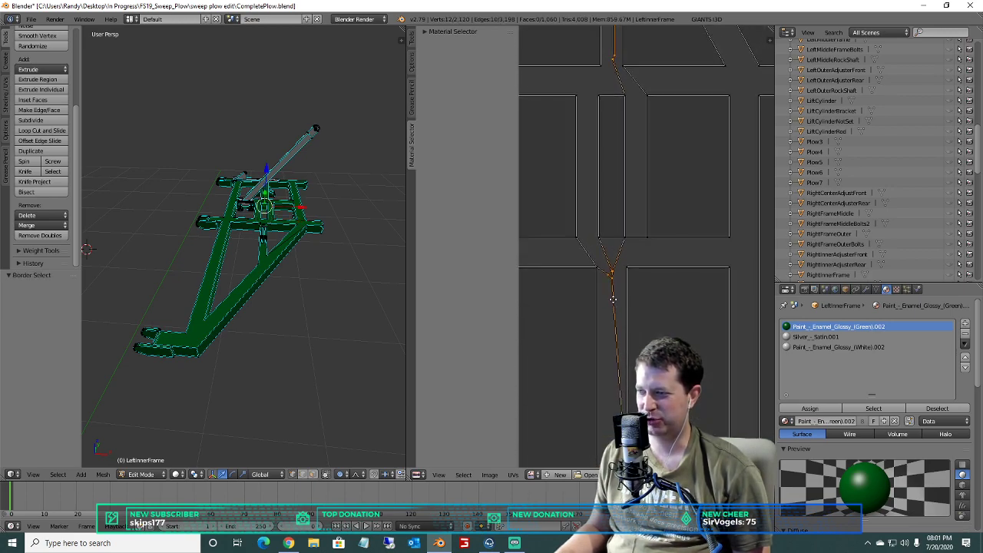
middle_click_drag(626, 124, 628, 195)
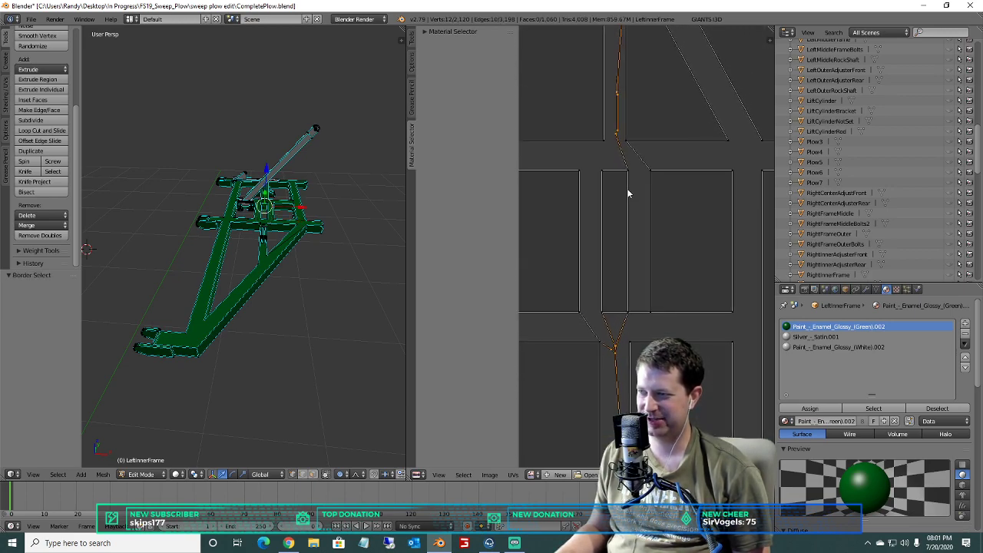
scroll(598, 225, "down", 3)
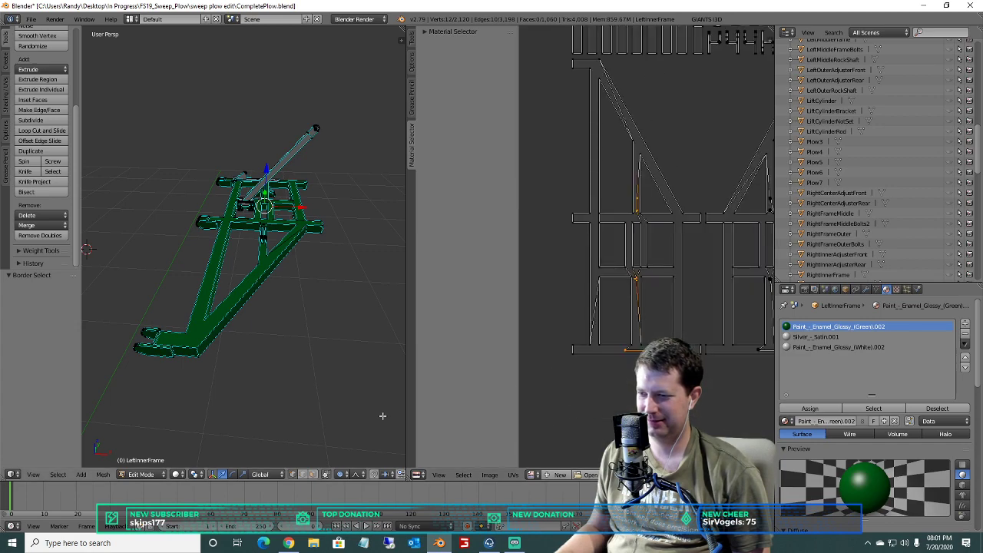
key("x")
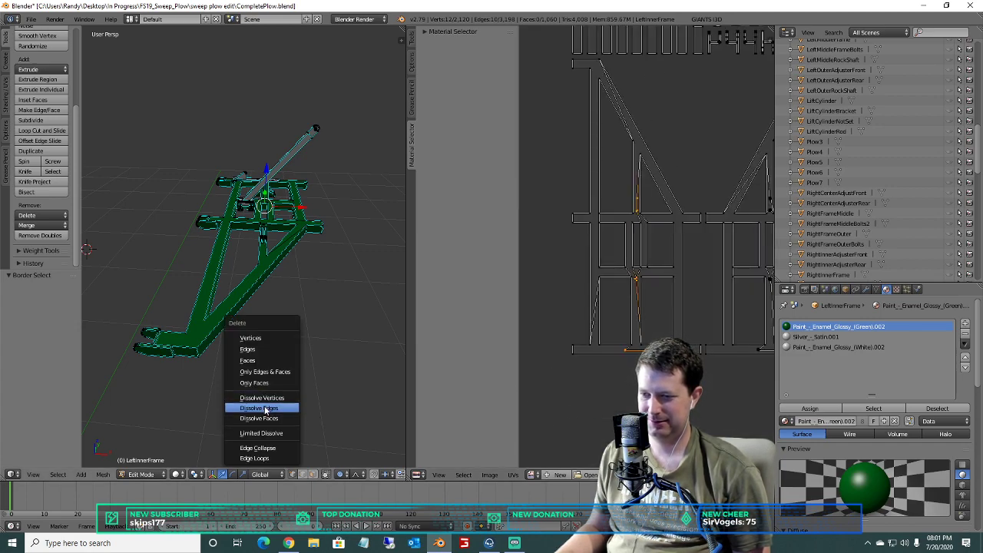
left_click(265, 409)
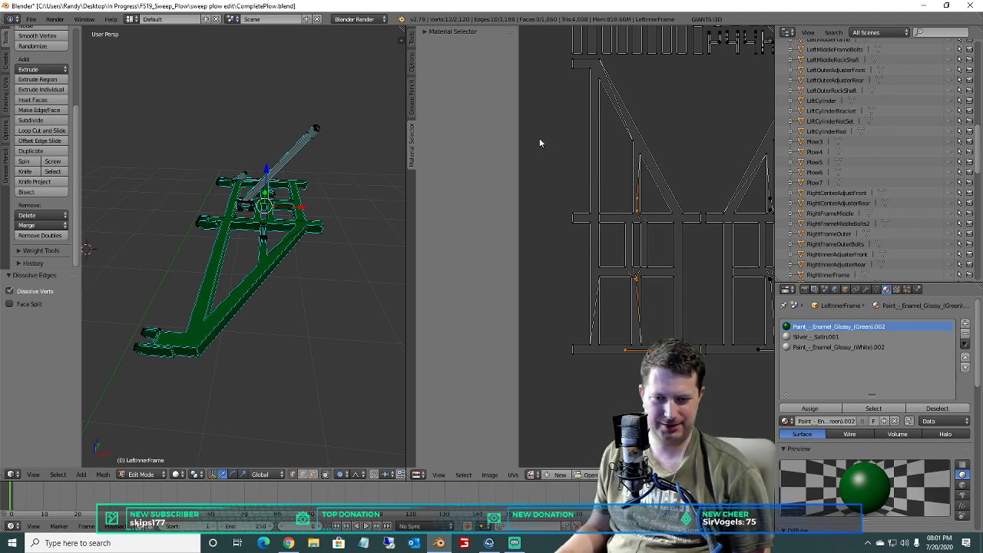
Select the whole frame outline island, try a Limited Dissolve on it, and undo it.
key("b")
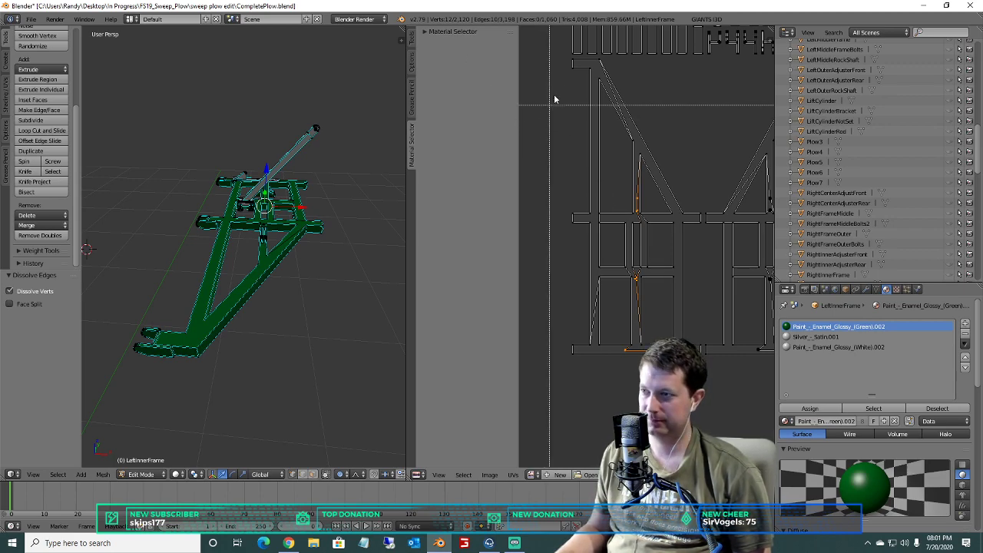
left_click_drag(570, 60, 705, 390)
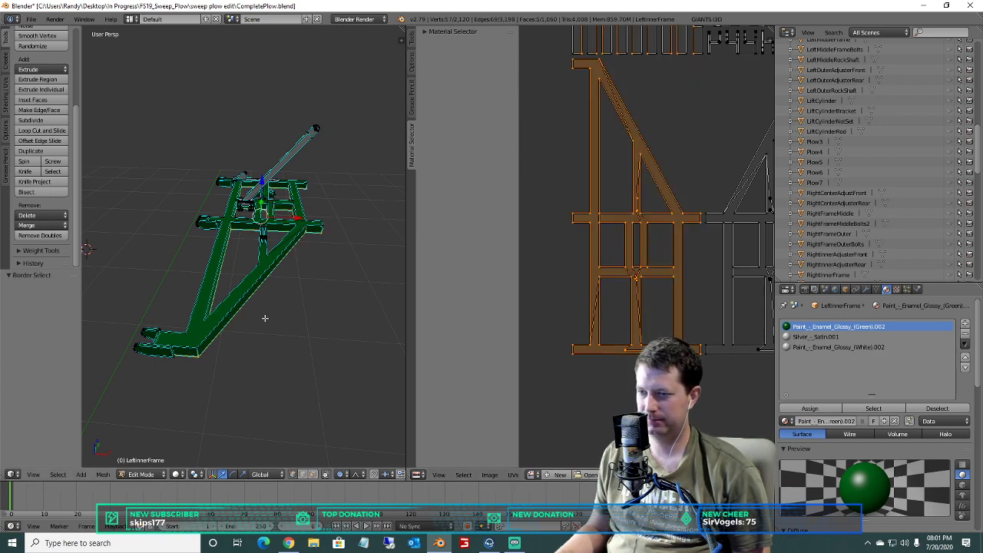
key("x")
left_click(237, 358)
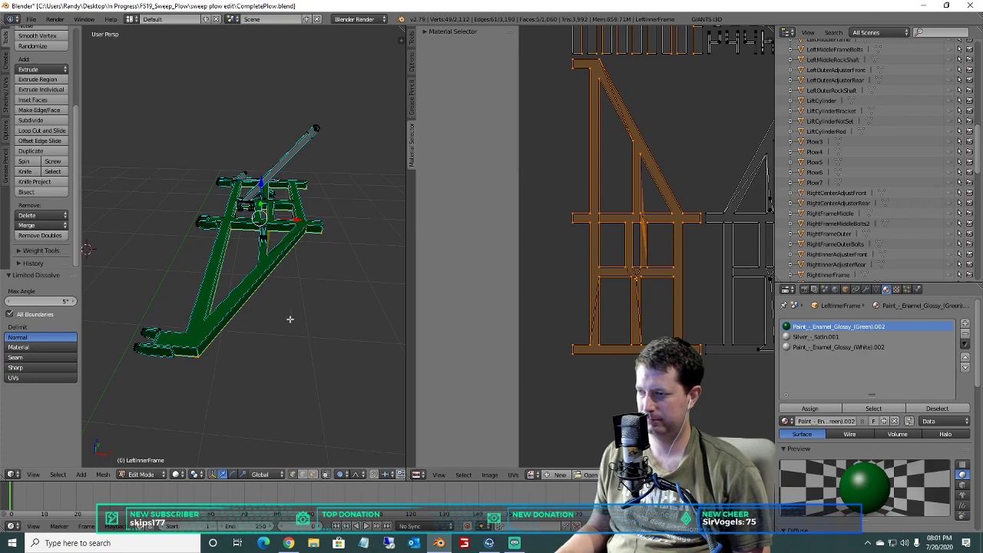
scroll(655, 261, "up", 3)
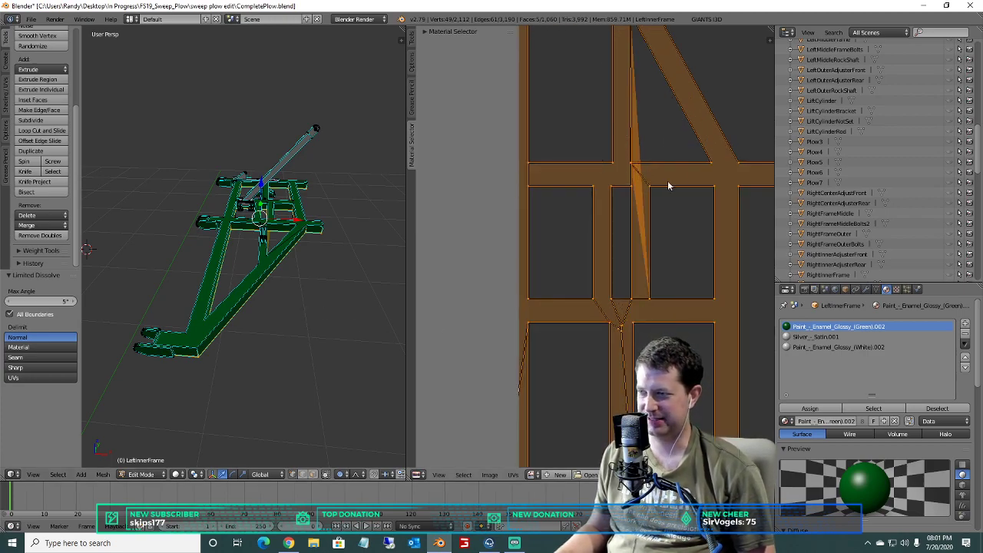
key("ctrl+z")
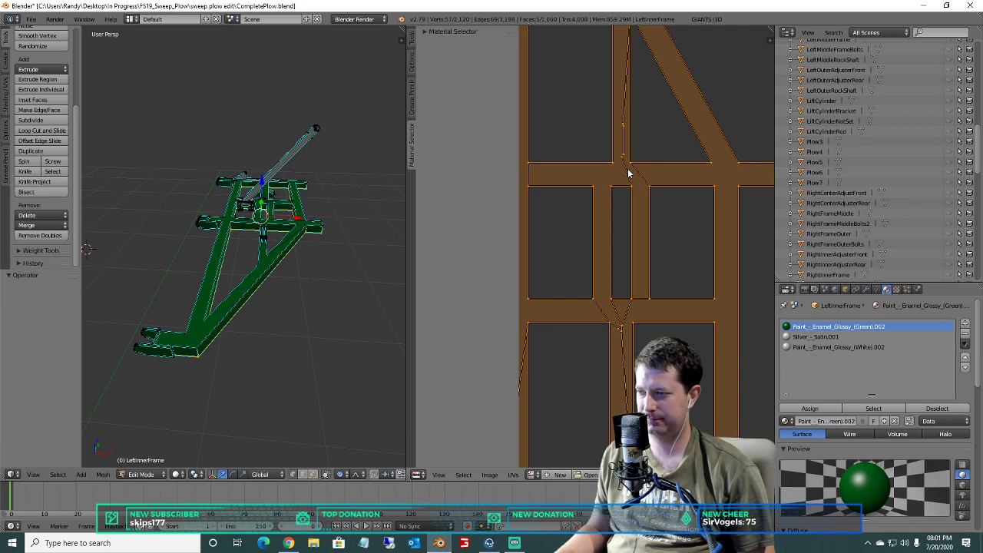
Try the Limited Dissolve on the frame outline once more, inspect the central bar, and undo it.
scroll(628, 173, "down", 2)
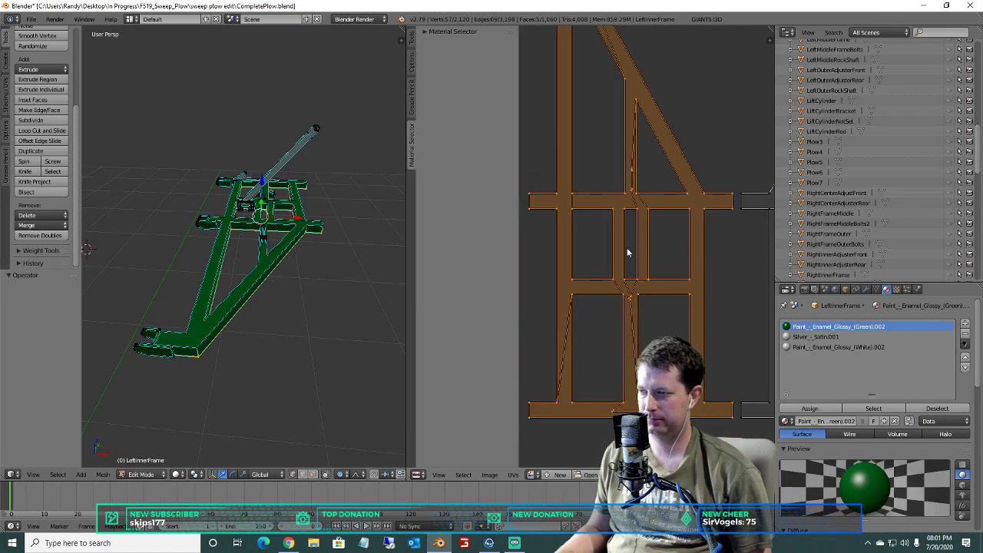
scroll(625, 230, "down", 4)
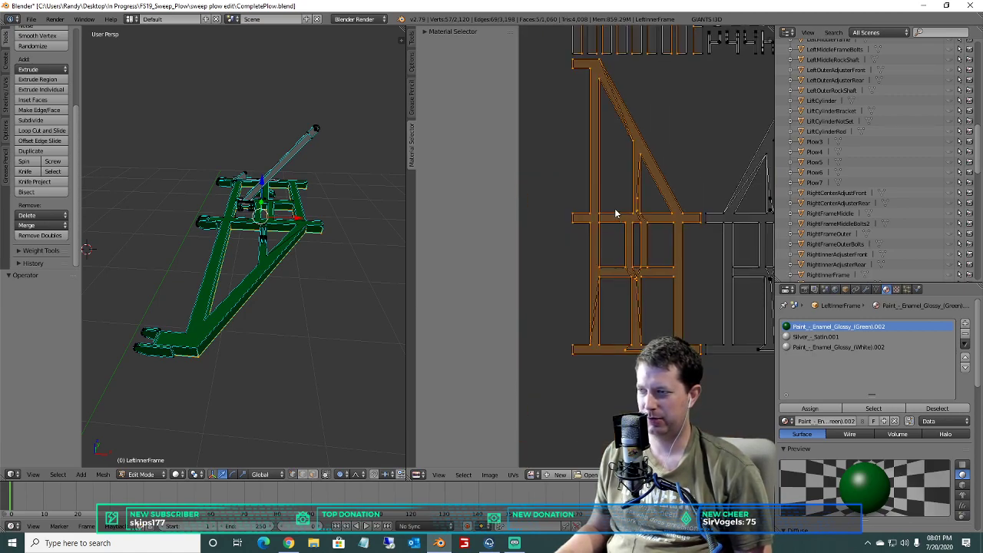
scroll(637, 169, "down", 2)
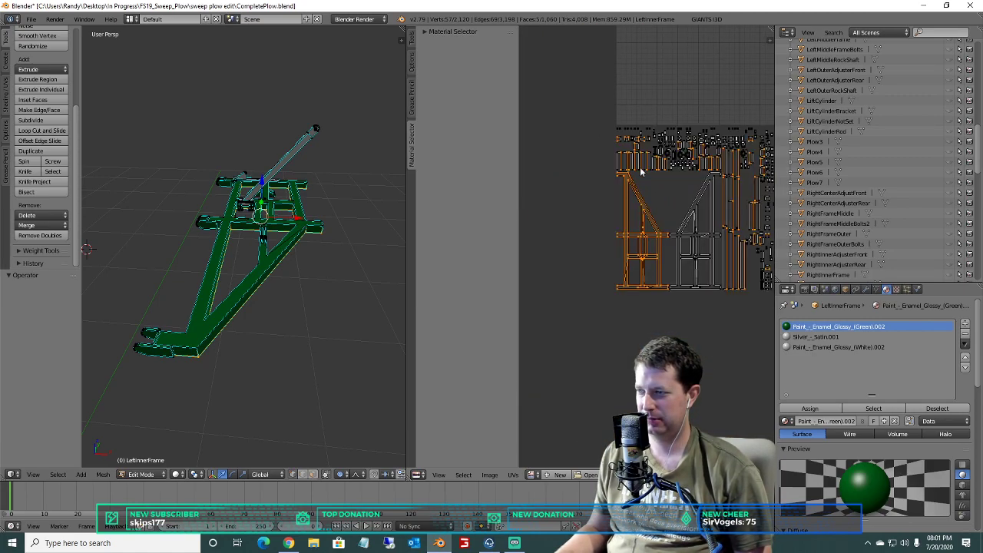
scroll(672, 221, "up", 4)
key("x")
left_click(244, 374)
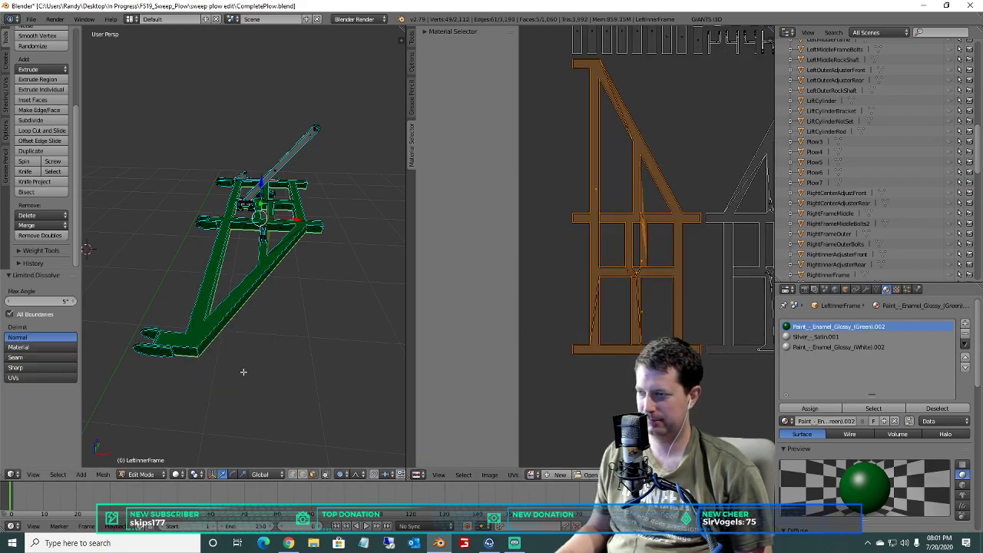
scroll(627, 201, "up", 3)
key("ctrl+z")
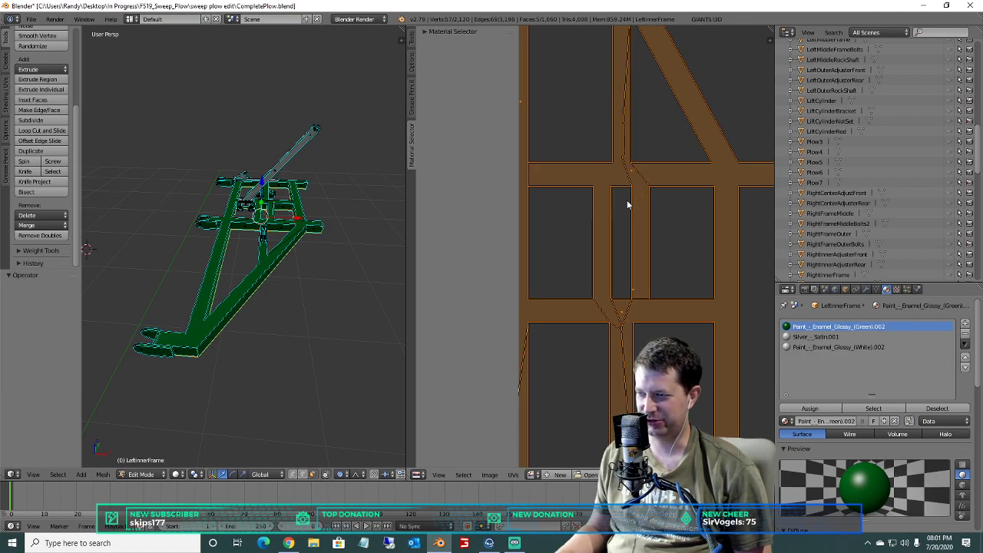
Select the vertices where the central bar's slanted edges meet at the middle crossbar, run Fill Holes on them and clear the selection.
scroll(627, 262, "up", 2)
scroll(627, 257, "up", 3)
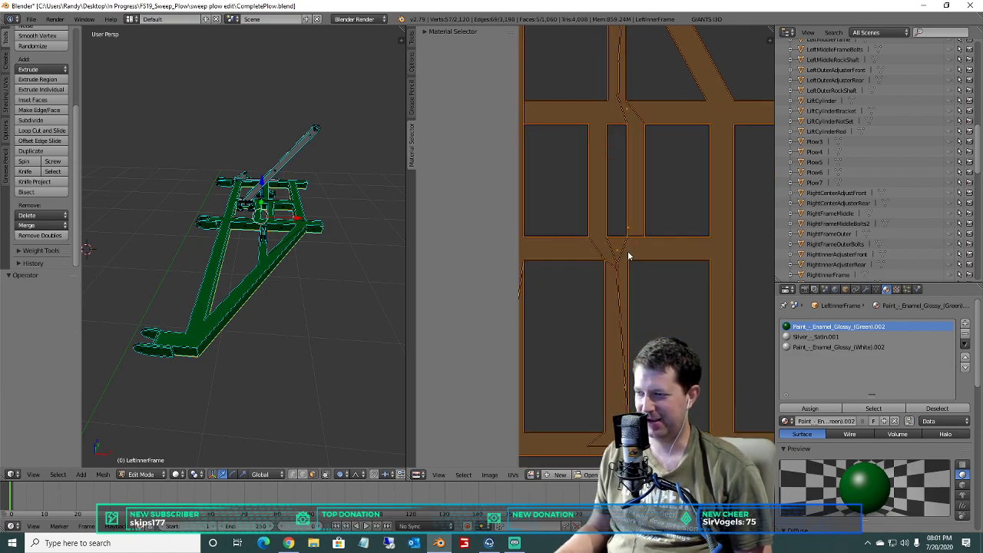
key("a")
scroll(589, 293, "up", 3)
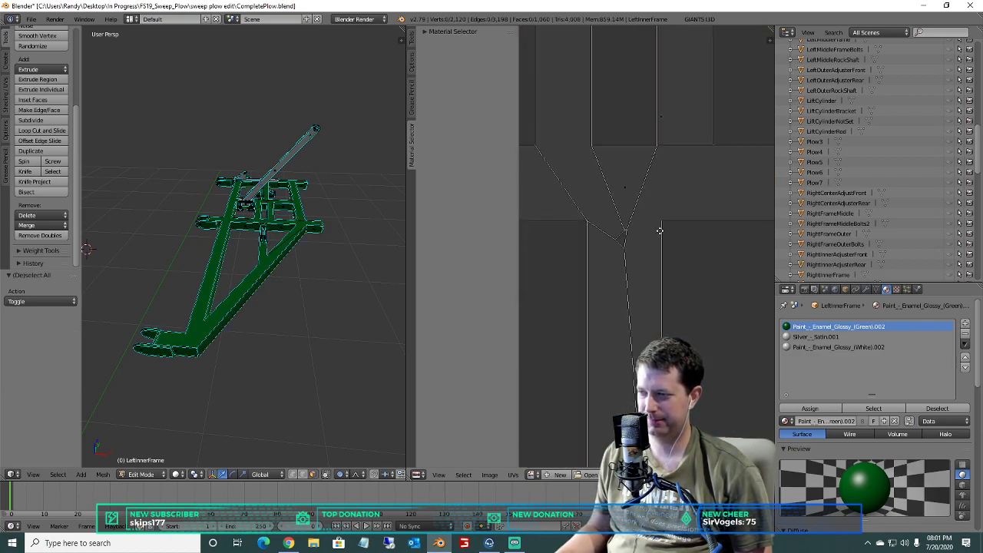
right_click(639, 280)
scroll(635, 278, "down", 1)
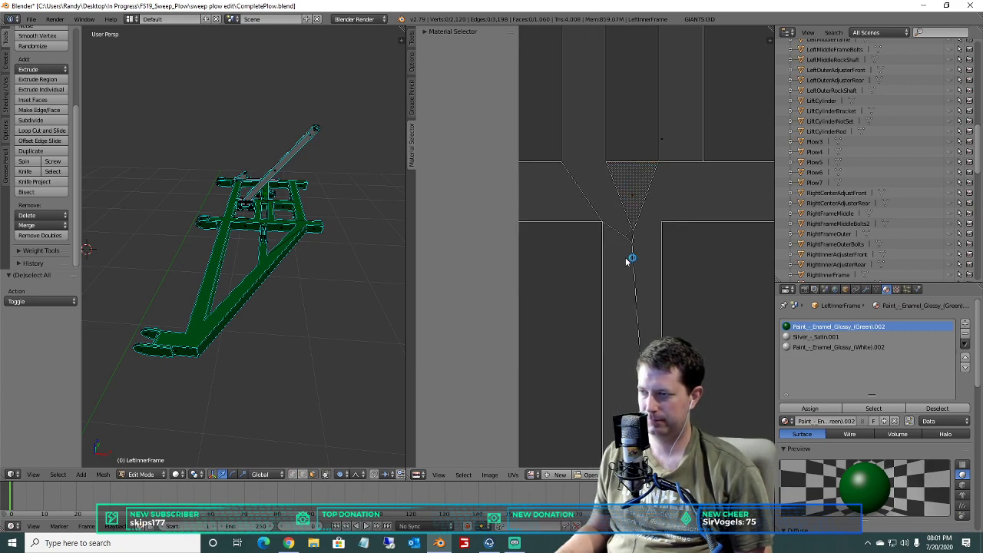
key("b")
left_click_drag(645, 257, 619, 210)
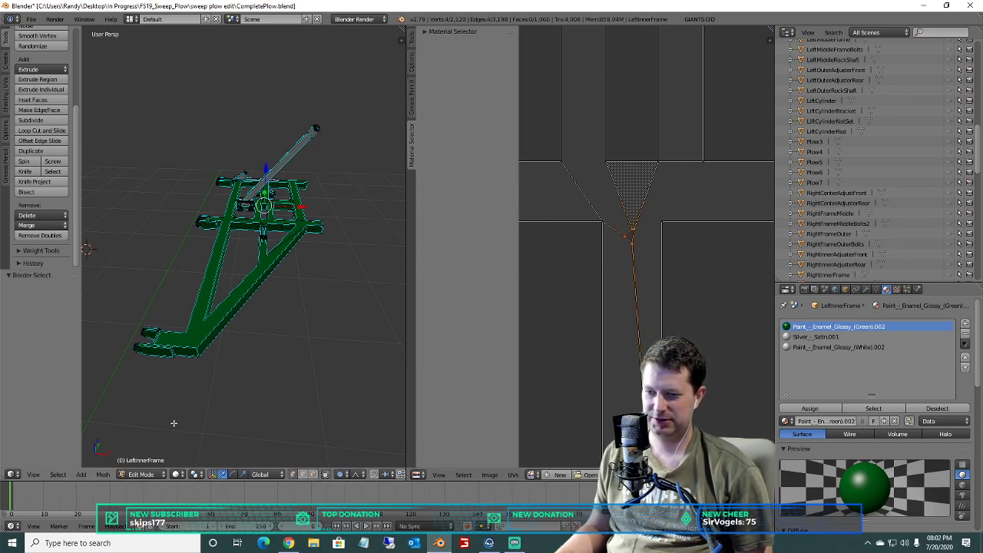
left_click(103, 474)
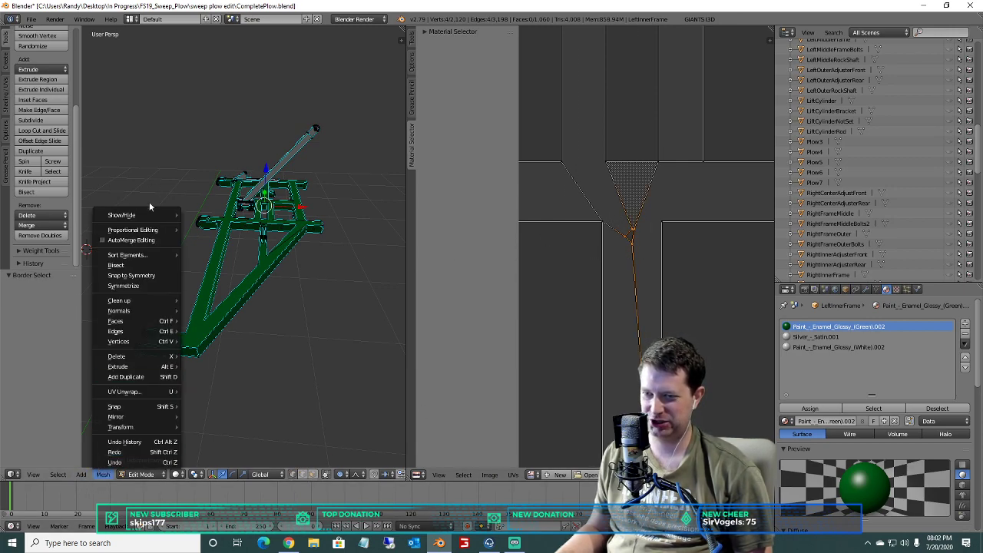
mouse_move(132, 305)
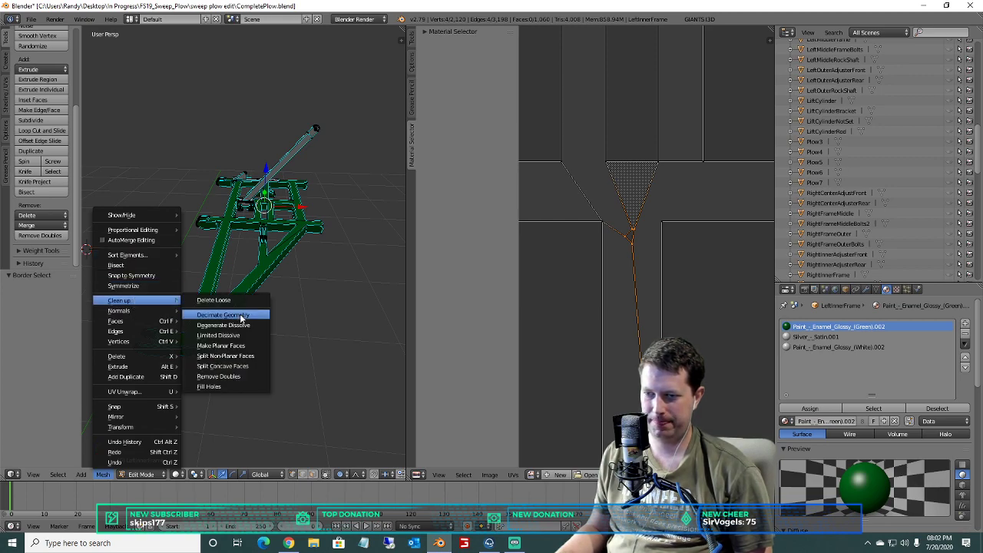
left_click(230, 387)
scroll(584, 239, "up", 4)
key("a")
Select the whole frame outline island, try a Limited Dissolve on it after the hole fill, and undo it.
scroll(606, 230, "down", 5)
scroll(671, 247, "down", 2)
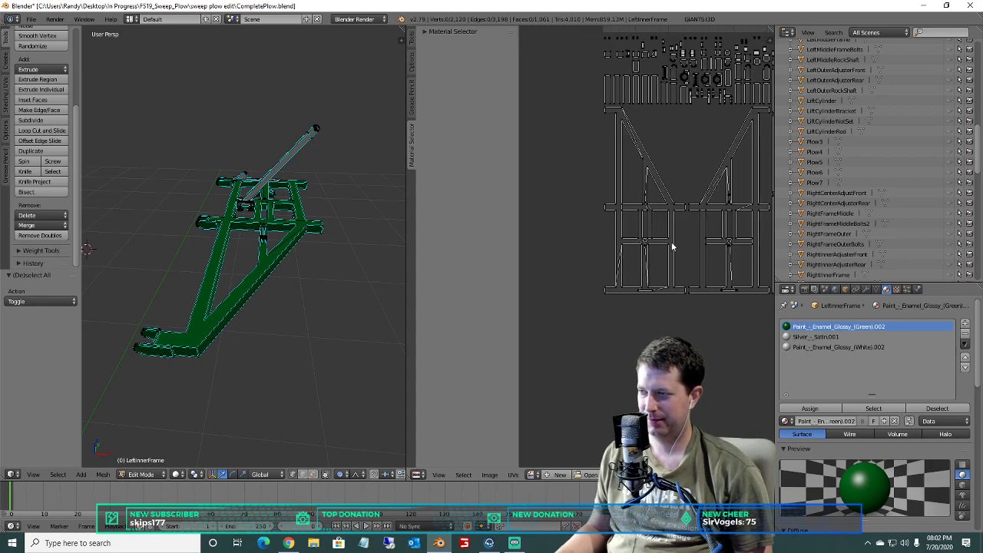
scroll(641, 321, "up", 3)
key("b")
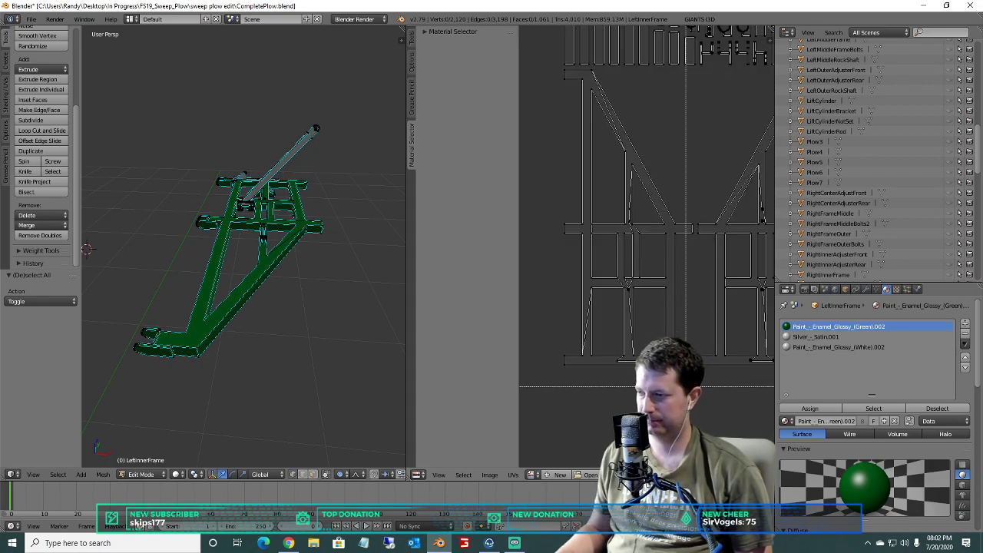
left_click_drag(695, 381, 553, 79)
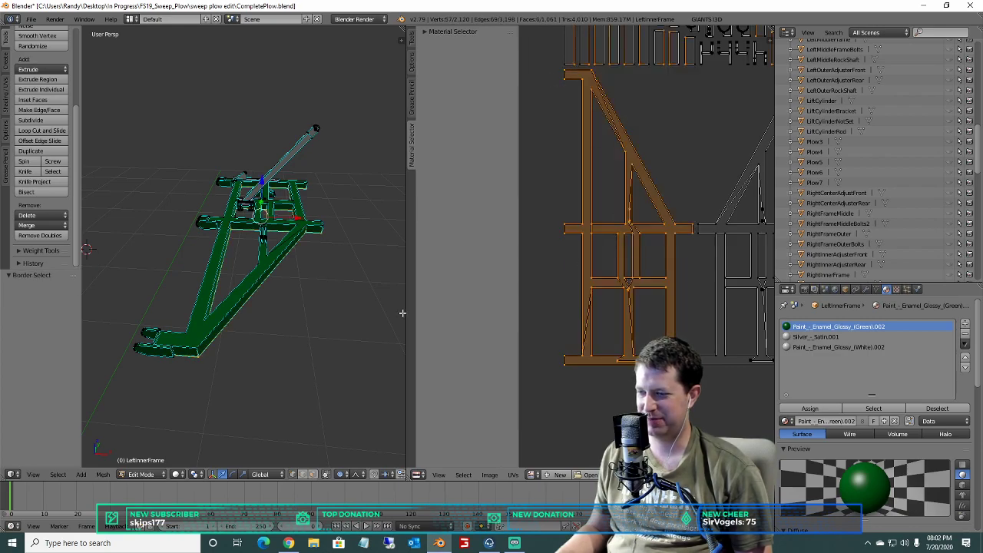
scroll(671, 236, "down", 4)
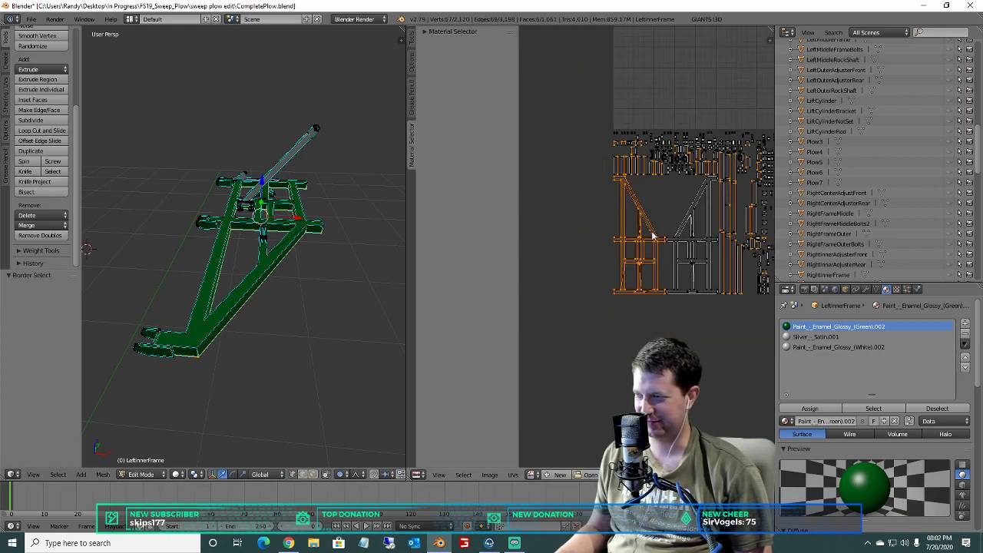
scroll(637, 235, "up", 2)
left_click(312, 475)
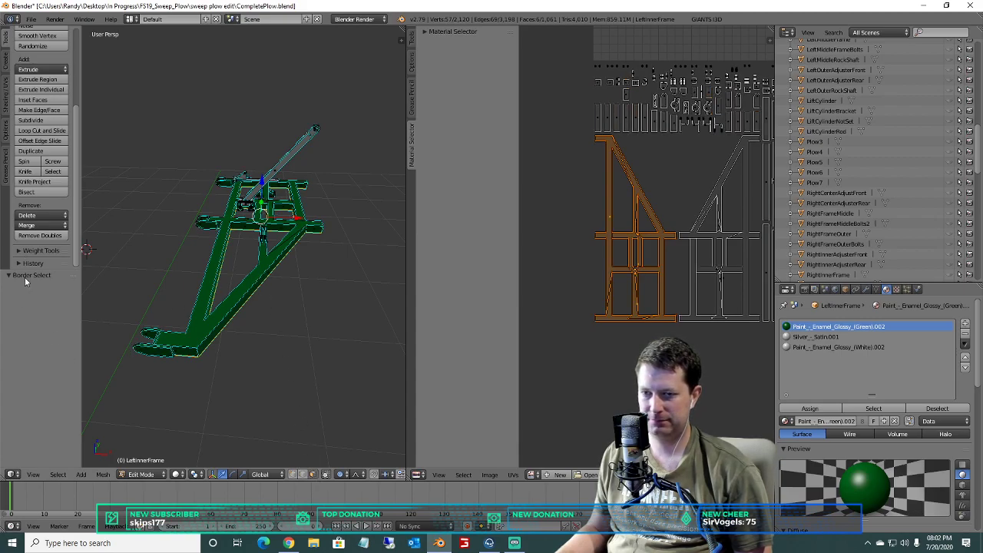
left_click(35, 219)
left_click(30, 322)
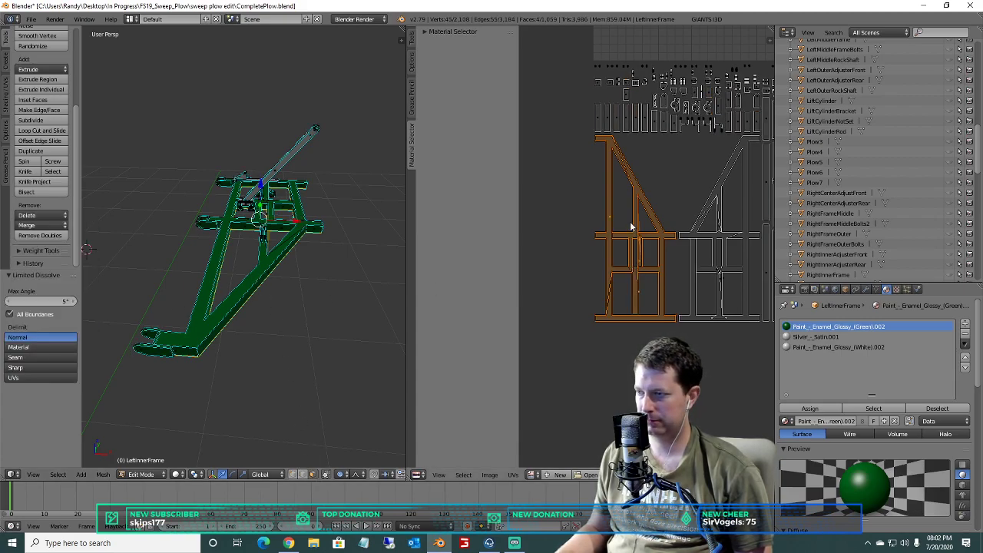
scroll(631, 226, "up", 3)
key("ctrl+z")
scroll(634, 212, "up", 2)
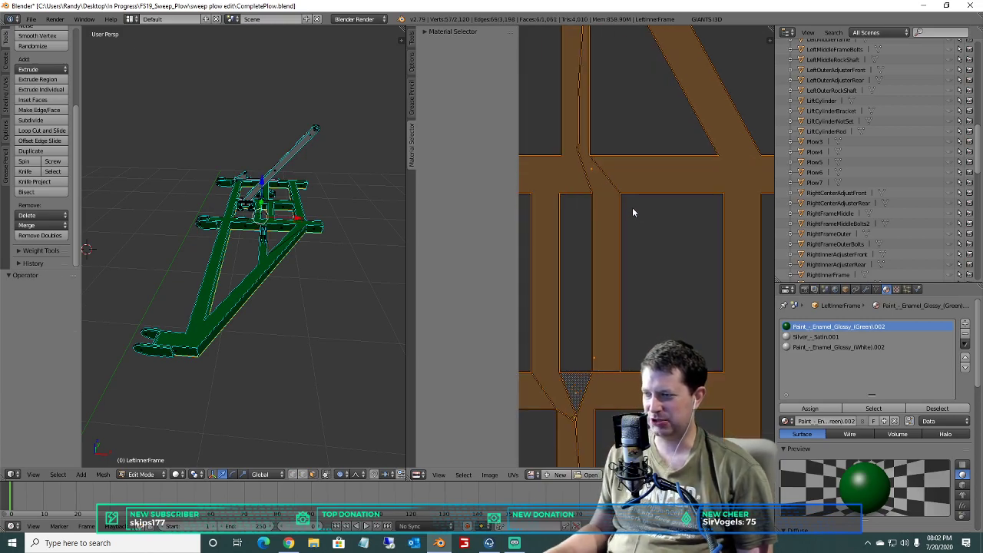
scroll(632, 208, "down", 1)
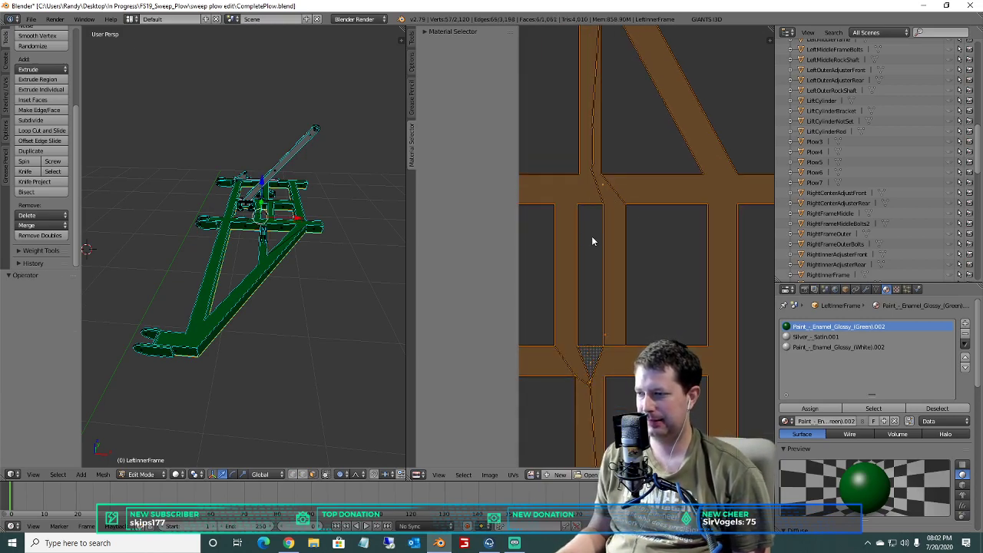
middle_click_drag(592, 233, 646, 91)
scroll(682, 159, "down", 2)
Clear the selection and examine the leftover edges along the central bar and the lowest crossbar in the UV layout.
key("x")
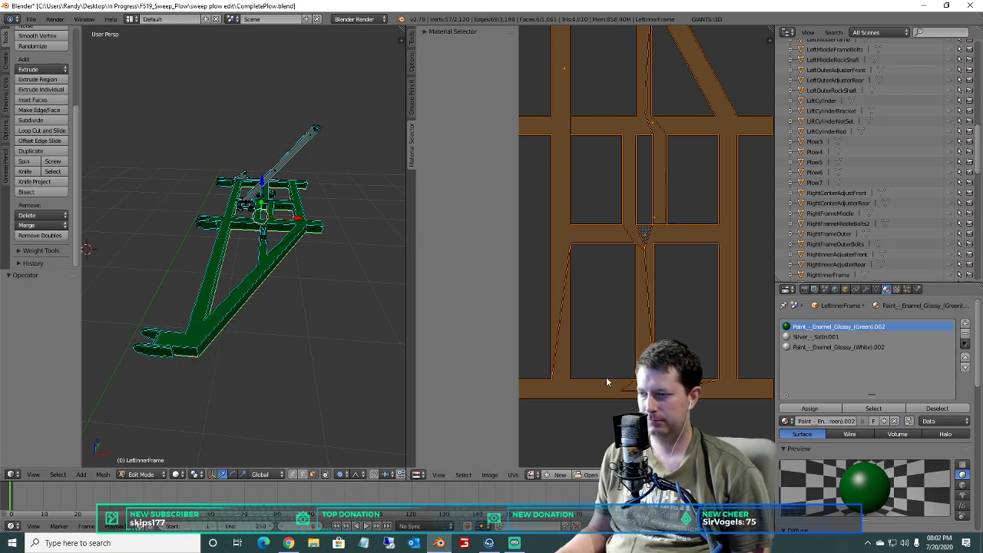
key("a")
scroll(644, 246, "up", 1)
middle_click_drag(662, 371, 641, 160)
middle_click_drag(592, 188, 583, 290)
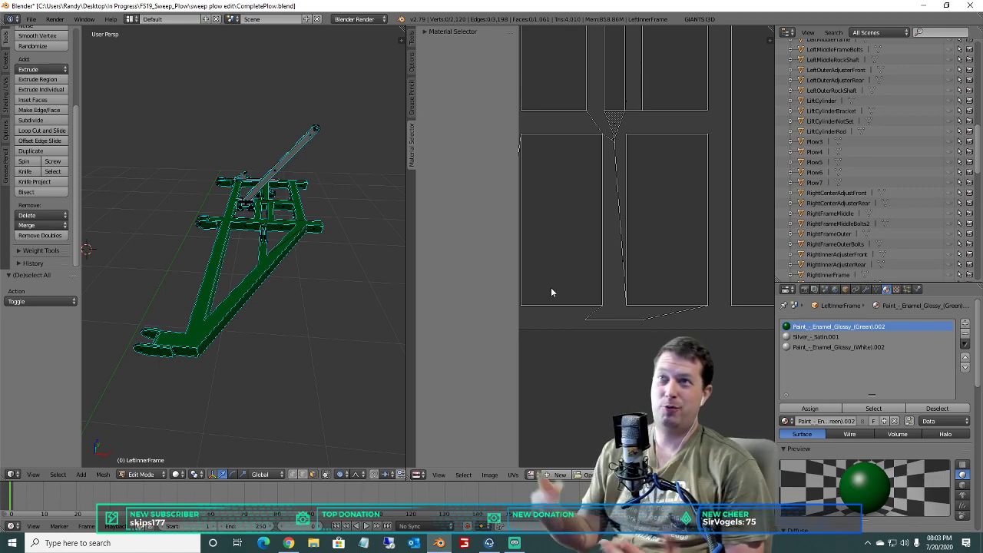
scroll(550, 284, "down", 2)
scroll(592, 276, "up", 5)
scroll(594, 283, "down", 6)
middle_click_drag(604, 244, 598, 422)
scroll(598, 422, "up", 1)
scroll(616, 247, "down", 2)
middle_click_drag(636, 218, 645, 138)
scroll(607, 314, "up", 2)
middle_click_drag(600, 312, 638, 261)
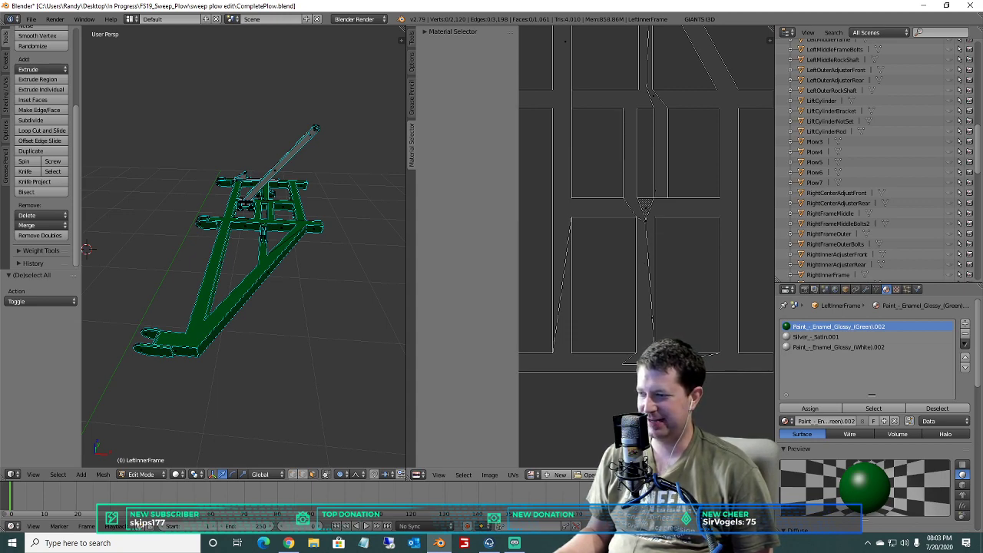
Check the central bar's lower face, select the slanted vertices in the lowest crossbar and try Dissolve Edges on them.
right_click(652, 319)
scroll(631, 382, "up", 1)
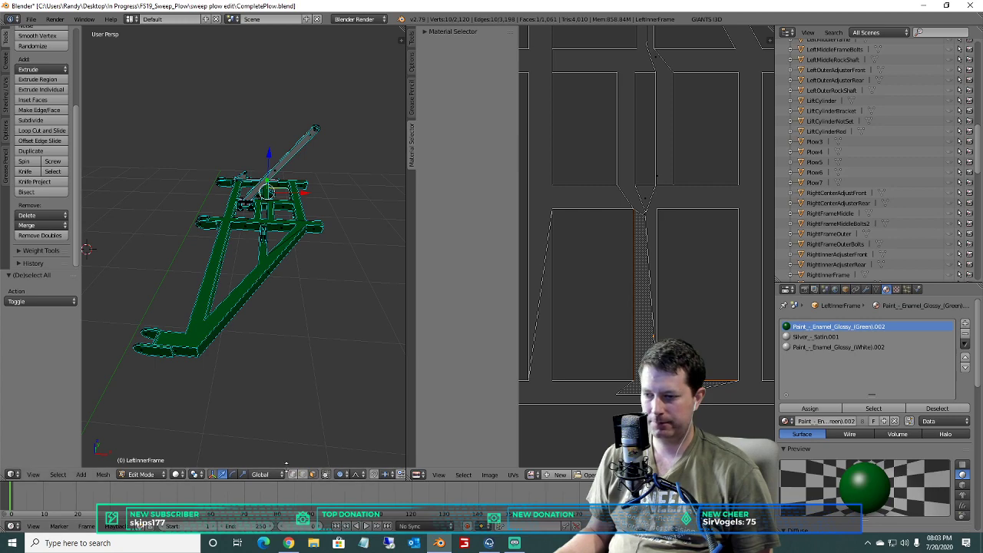
scroll(649, 257, "up", 2)
middle_click_drag(625, 272, 625, 180)
key("a")
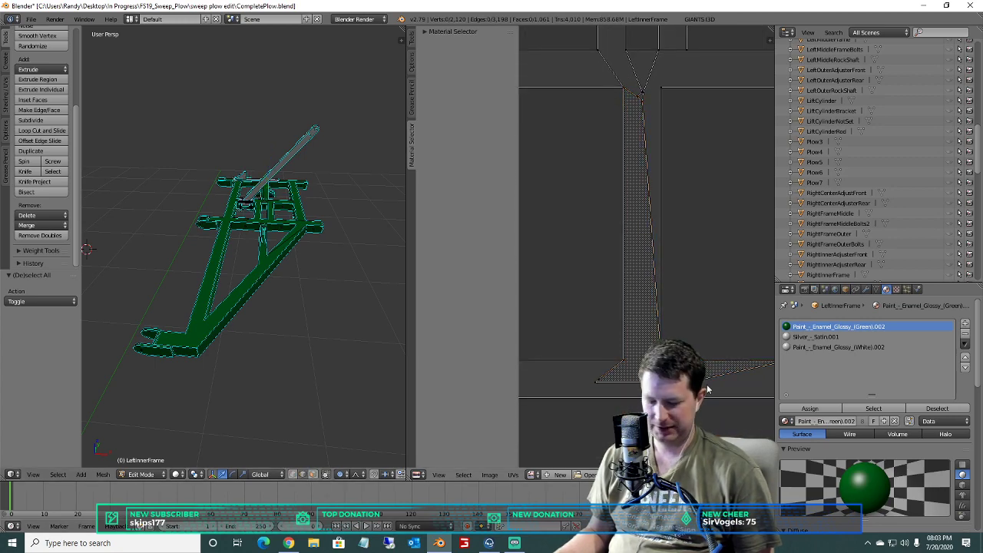
left_click_drag(592, 370, 601, 374)
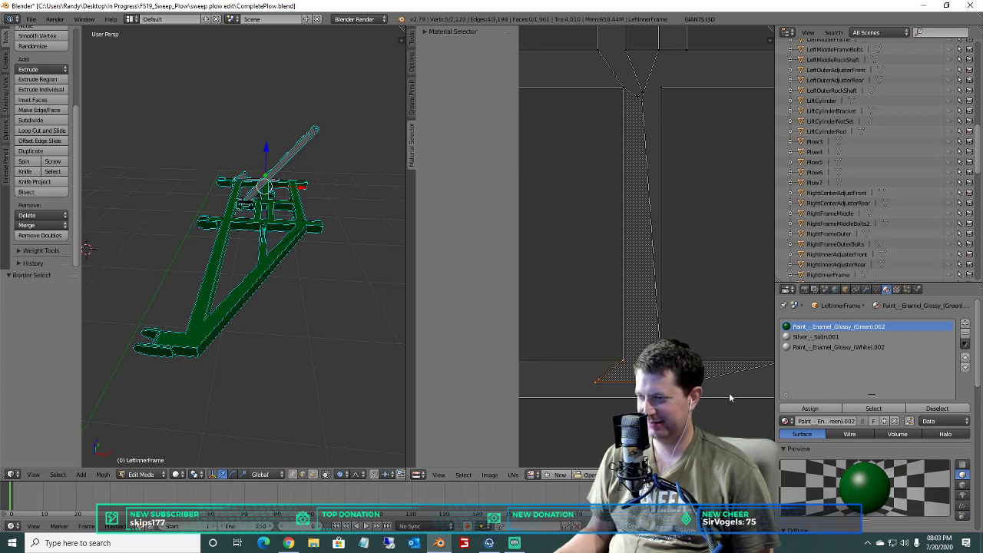
scroll(647, 246, "down", 2)
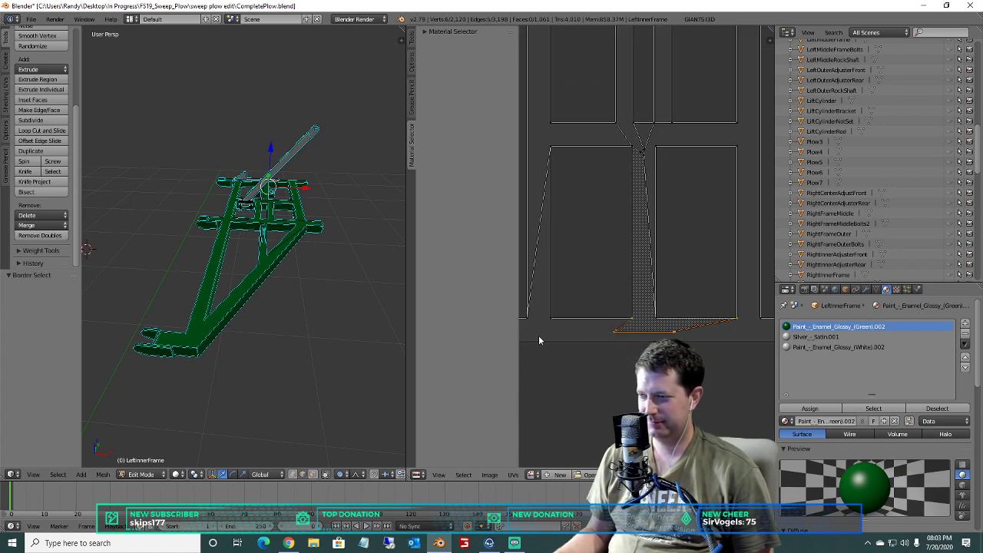
key("x")
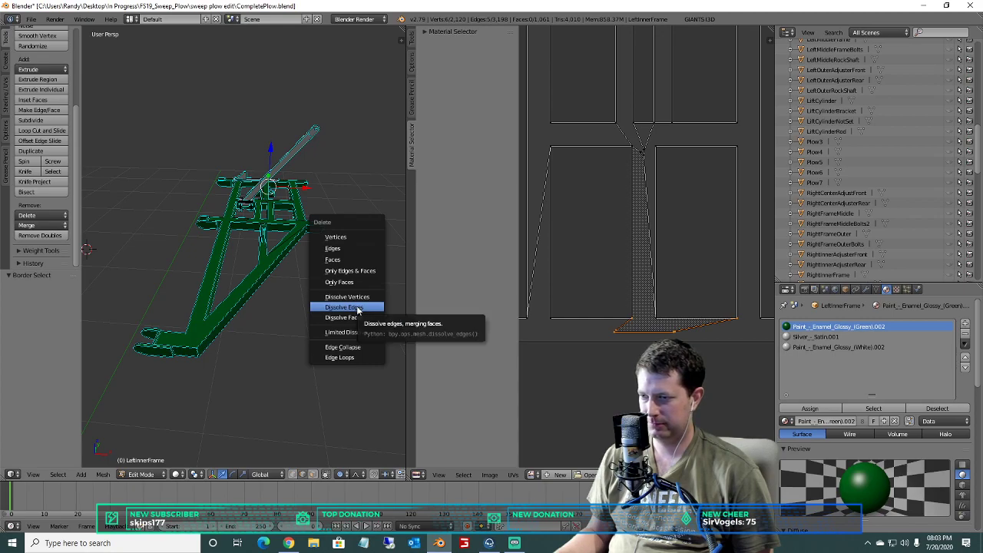
left_click(358, 308)
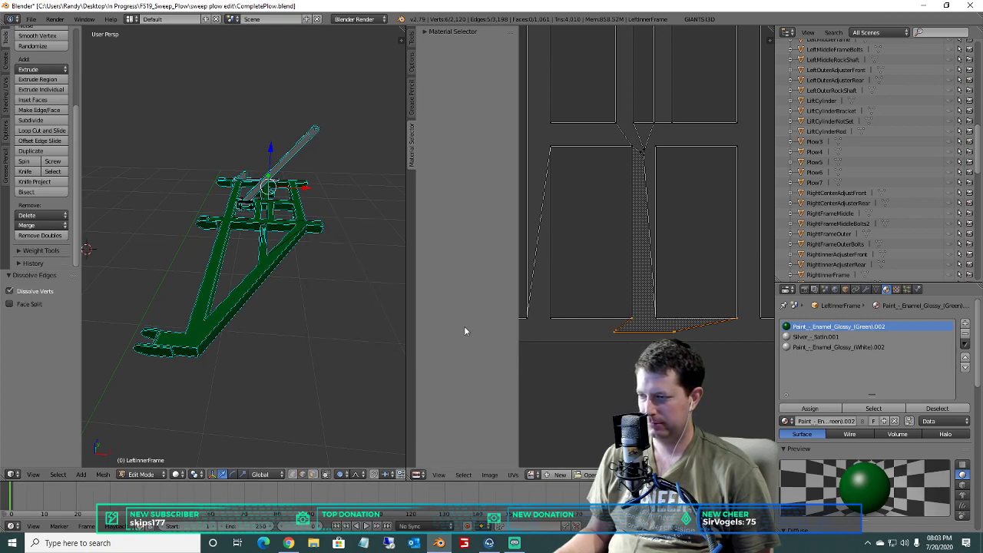
Try Dissolve Vertices on the lowest crossbar's slanted vertices and undo it.
key("x")
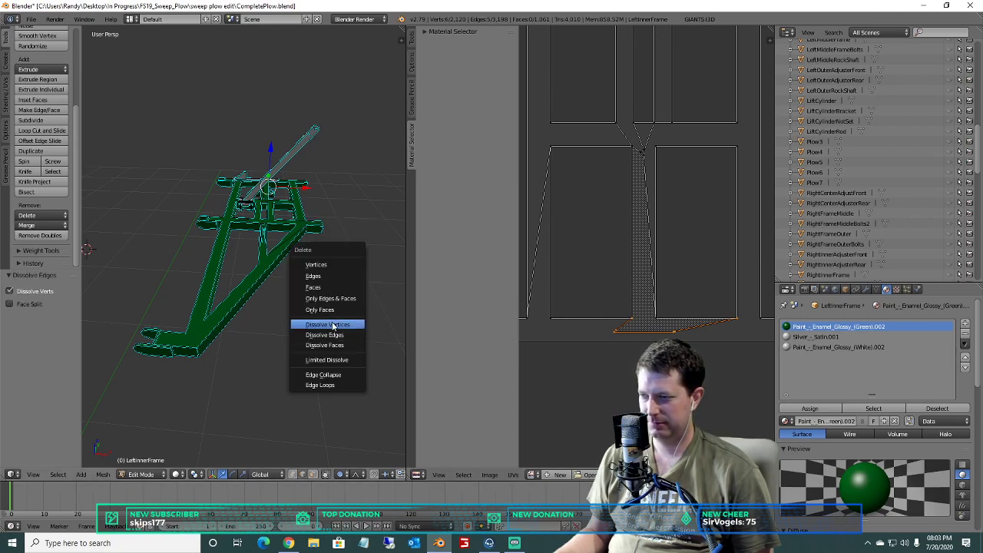
left_click(333, 324)
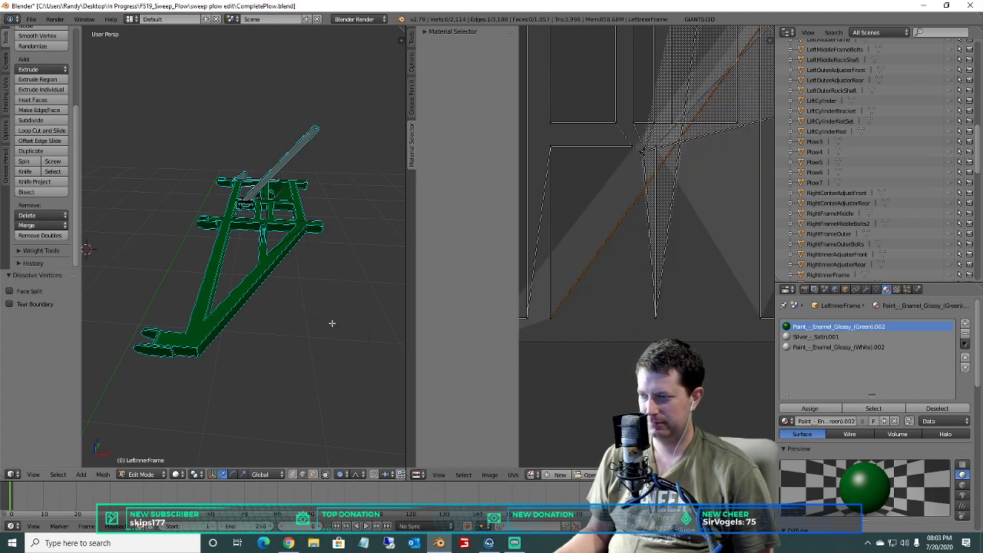
scroll(705, 253, "up", 2)
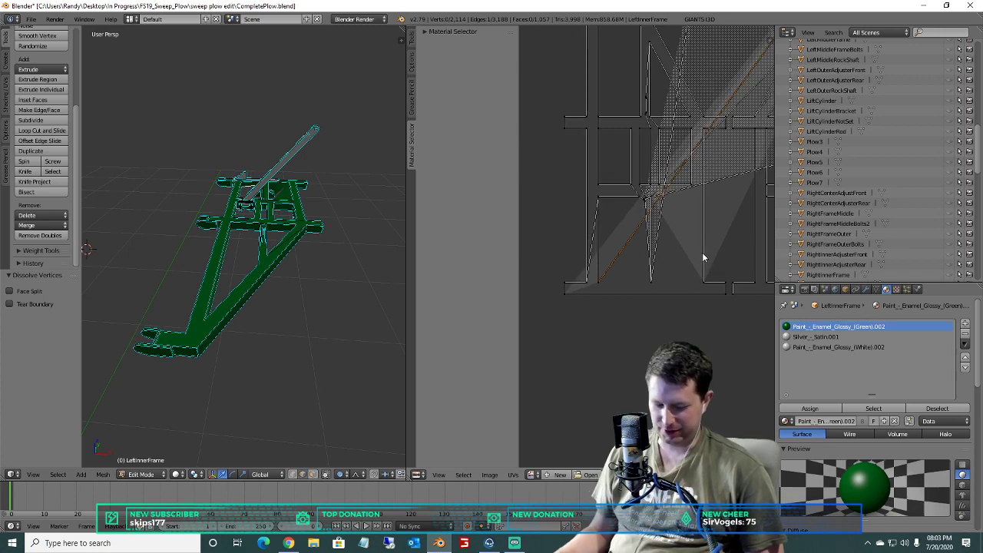
key("ctrl+z")
scroll(691, 261, "up", 4)
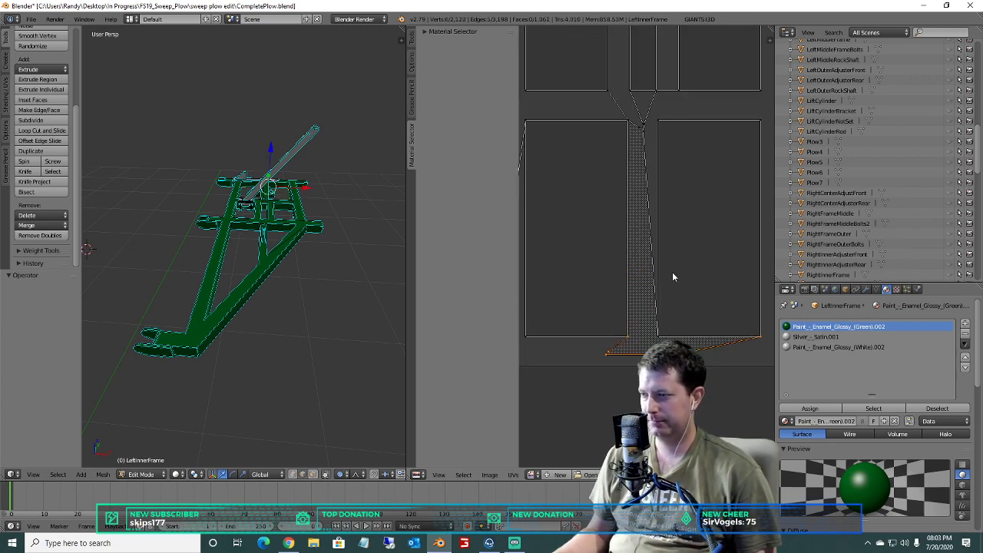
Dissolve the cluster of vertices where the central bar's slanted edges meet at the middle crossbar, and check that bar on the model.
key("a")
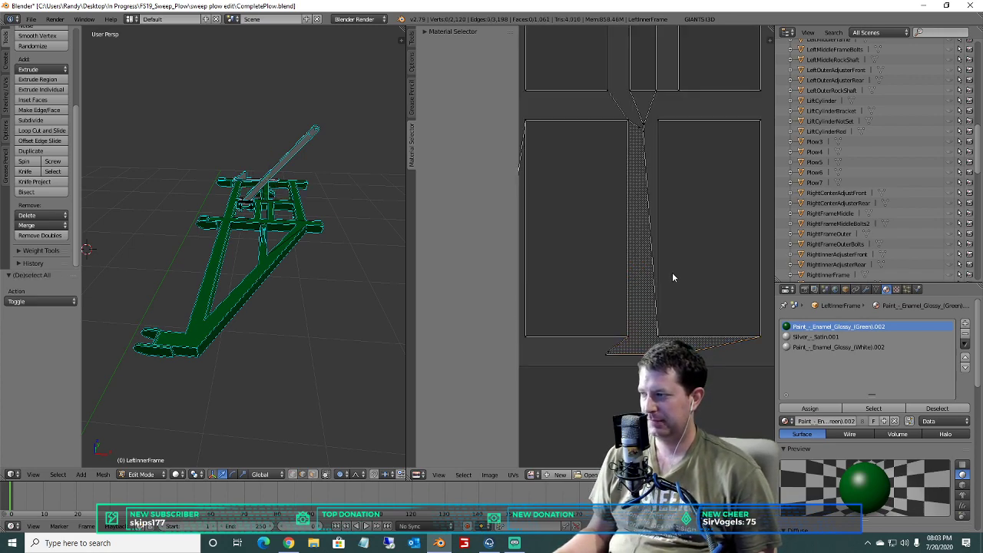
middle_click_drag(643, 264, 570, 381)
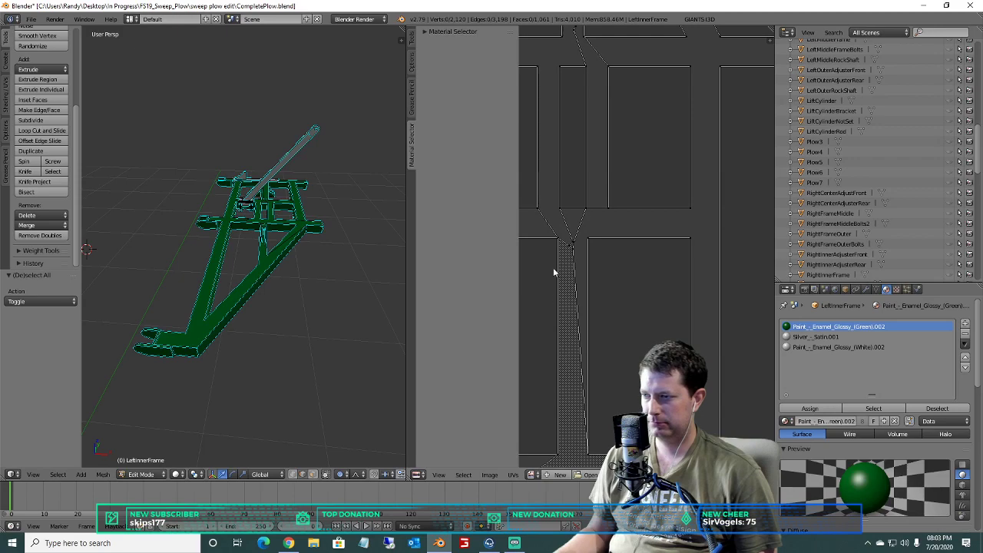
middle_click_drag(568, 245, 626, 273)
scroll(583, 279, "up", 2)
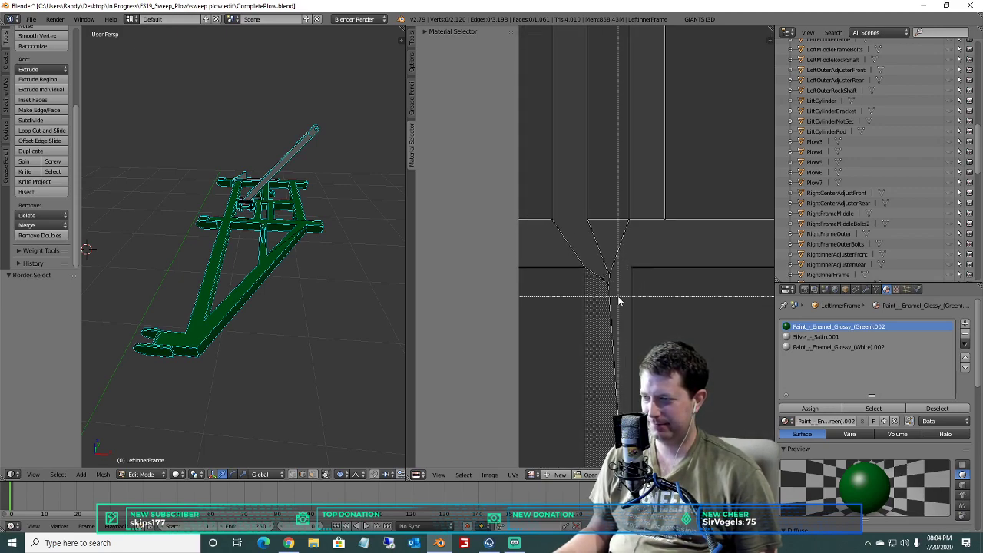
key("x")
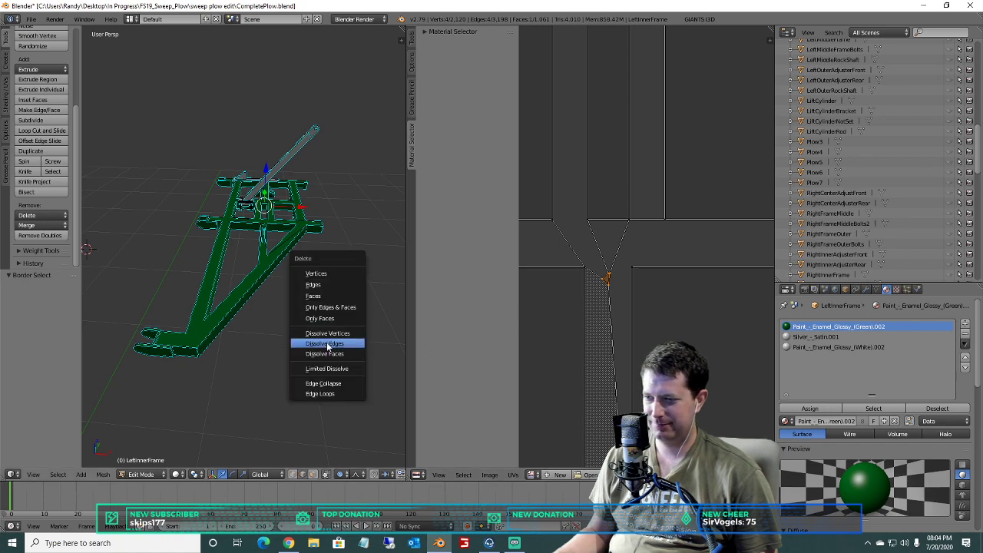
left_click(328, 333)
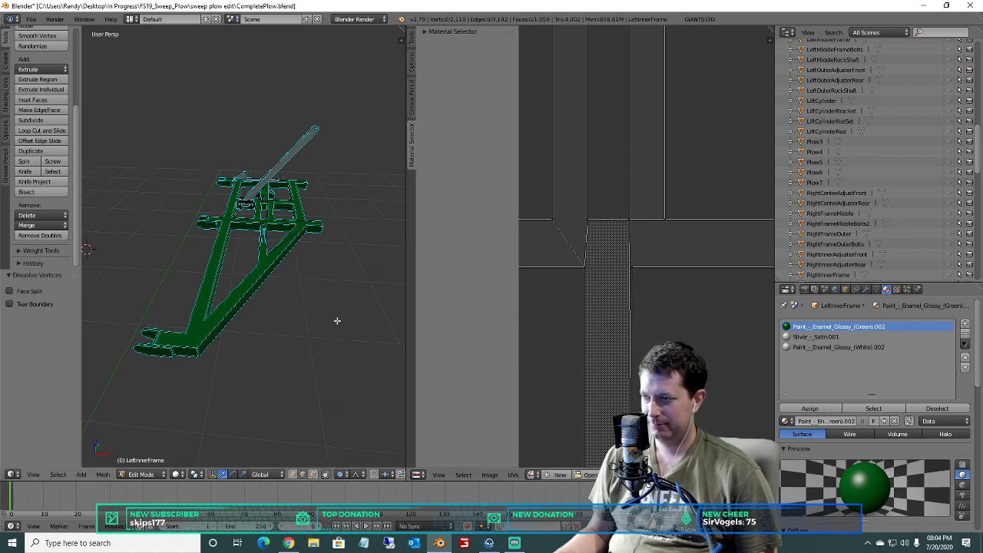
scroll(646, 285, "down", 3)
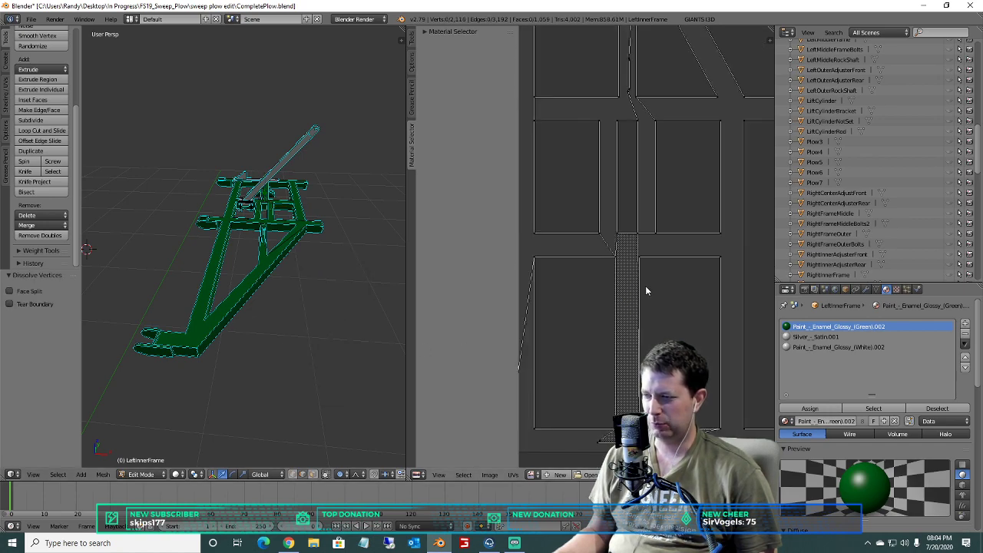
scroll(633, 298, "up", 3)
scroll(623, 269, "down", 1)
scroll(618, 264, "up", 2)
scroll(614, 262, "down", 3)
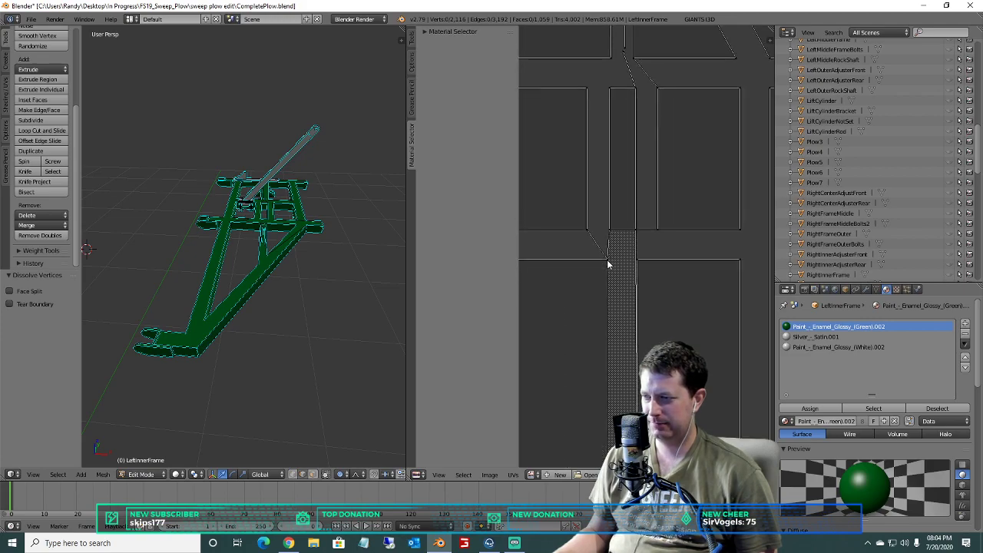
scroll(296, 213, "up", 6)
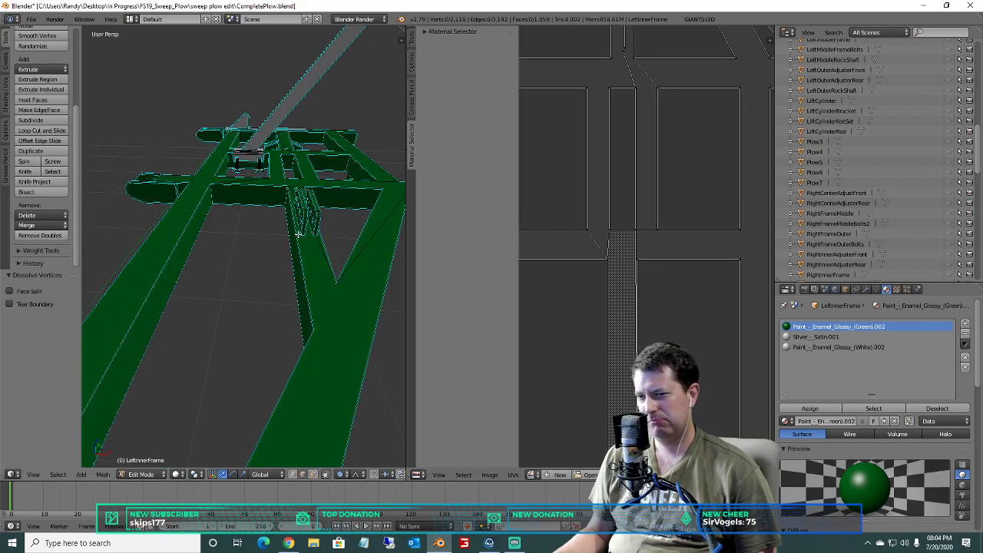
Select the two small hole circles in the second frame outline's lowest crossbar in the UV layout and dissolve their vertices.
scroll(290, 235, "down", 2)
middle_click_drag(274, 254, 269, 242)
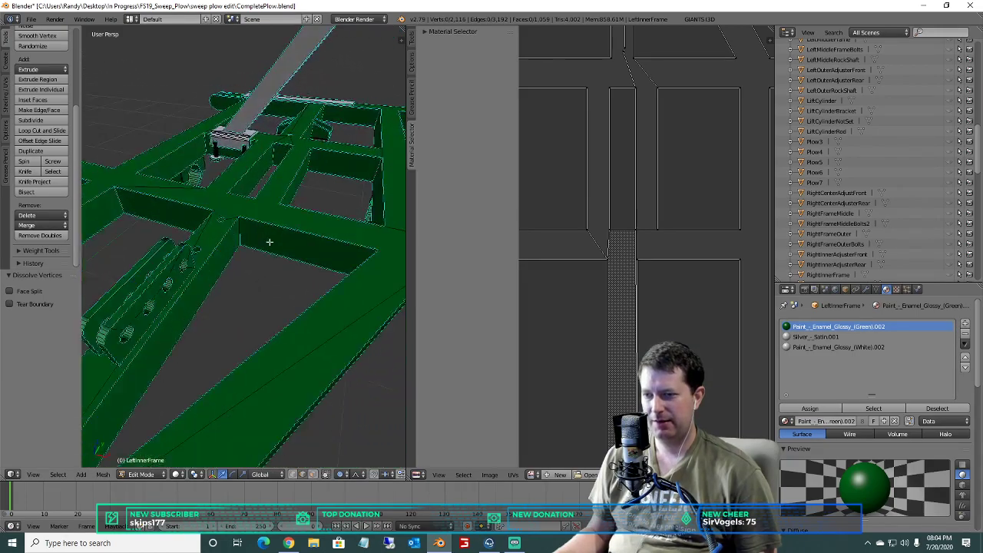
scroll(688, 292, "down", 4)
scroll(603, 241, "up", 3)
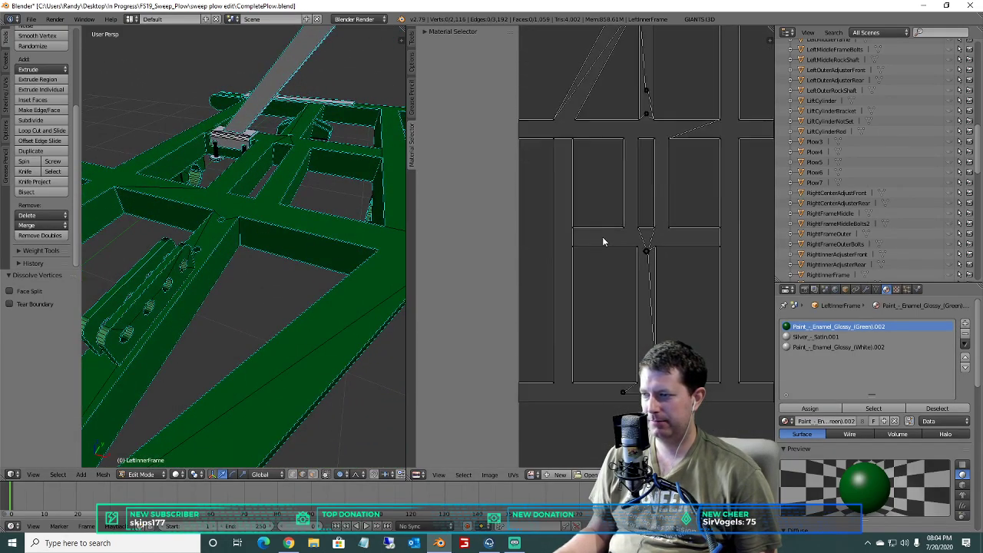
scroll(647, 285, "up", 5)
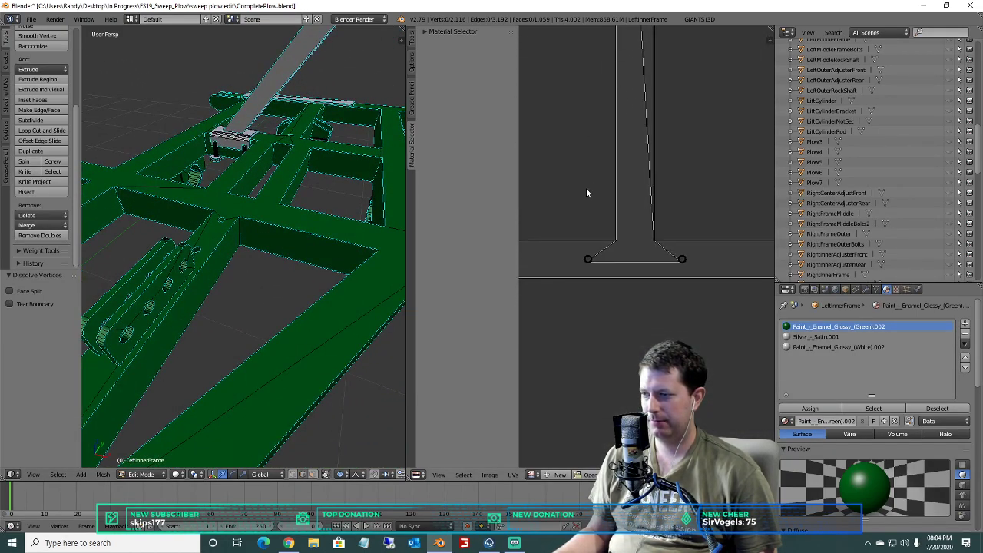
scroll(589, 223, "down", 3)
key("a")
key("a")
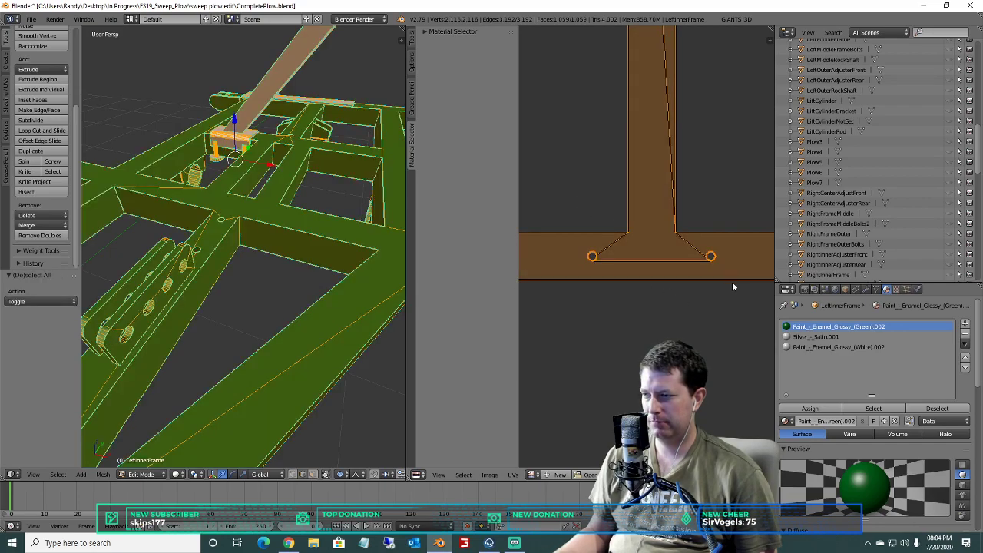
key("b")
left_click_drag(735, 273, 562, 252)
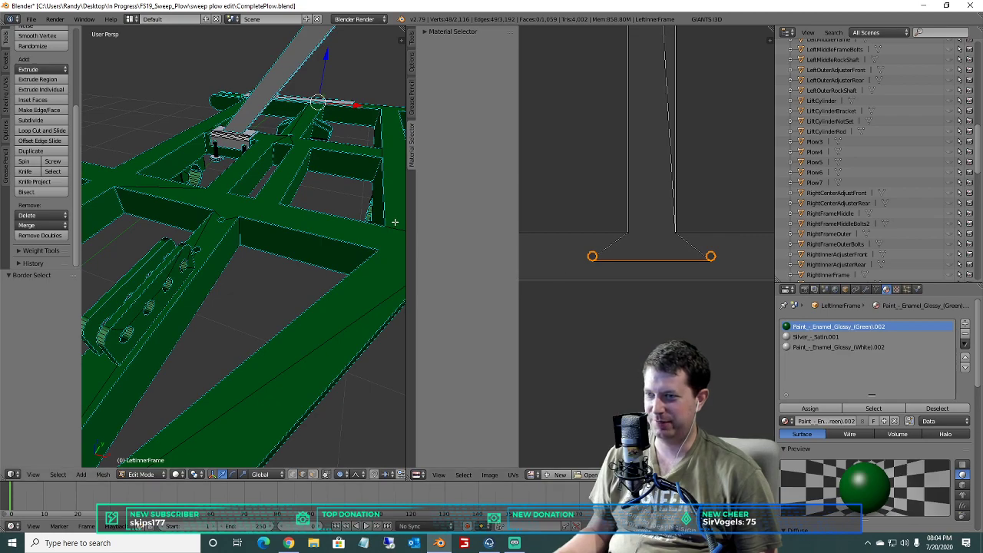
key("x")
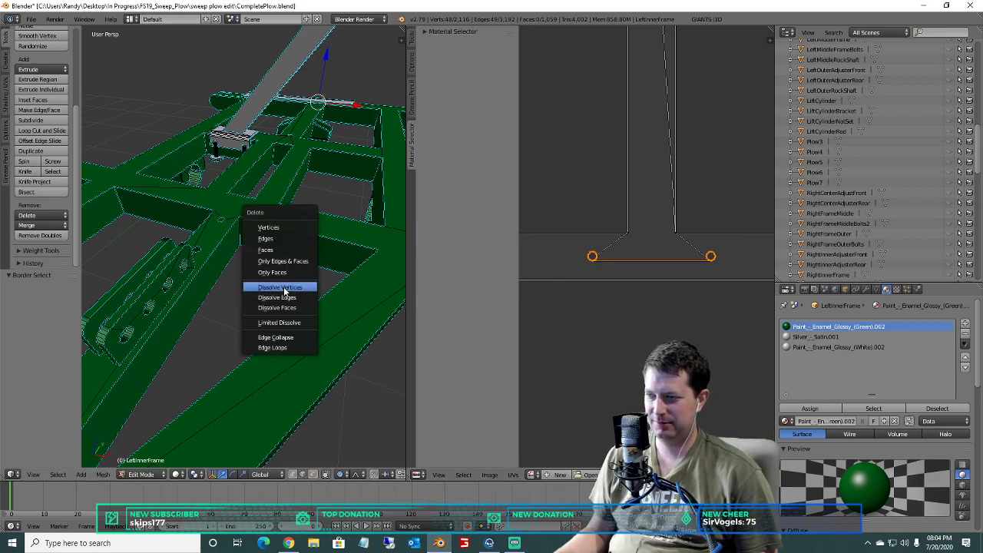
left_click(284, 287)
Try Dissolve Edges on the vertices left over from the lowest crossbar's hole circles.
key("x")
left_click(280, 300)
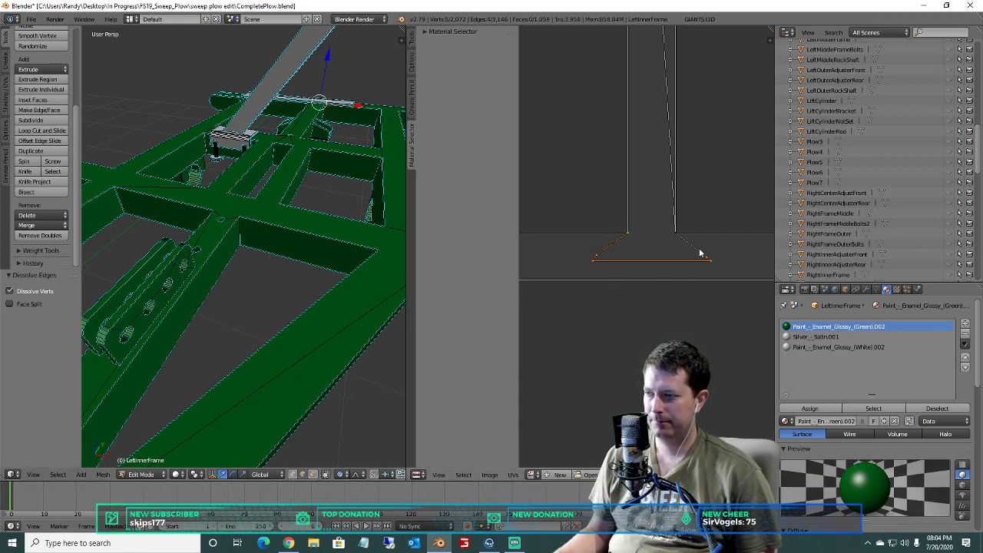
key("x")
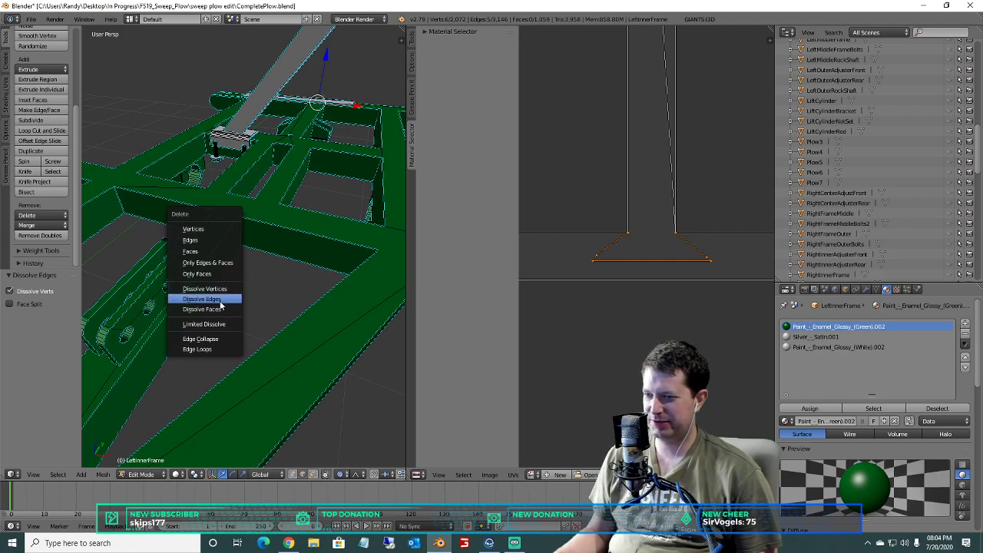
left_click(221, 300)
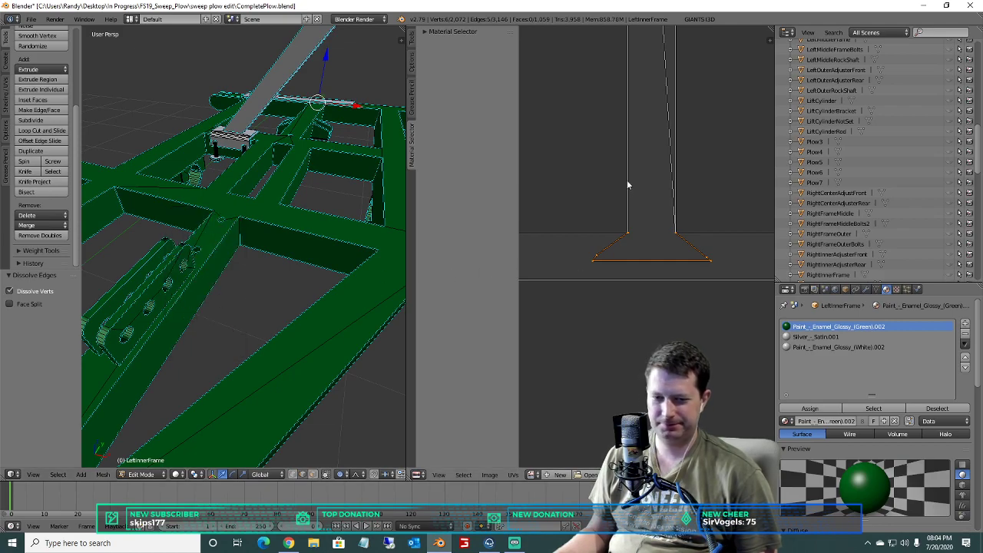
Select the three hole circles along the central bar in the UV layout and dissolve their vertices, including a Dissolve Edges pass on the remnants.
scroll(627, 184, "down", 4)
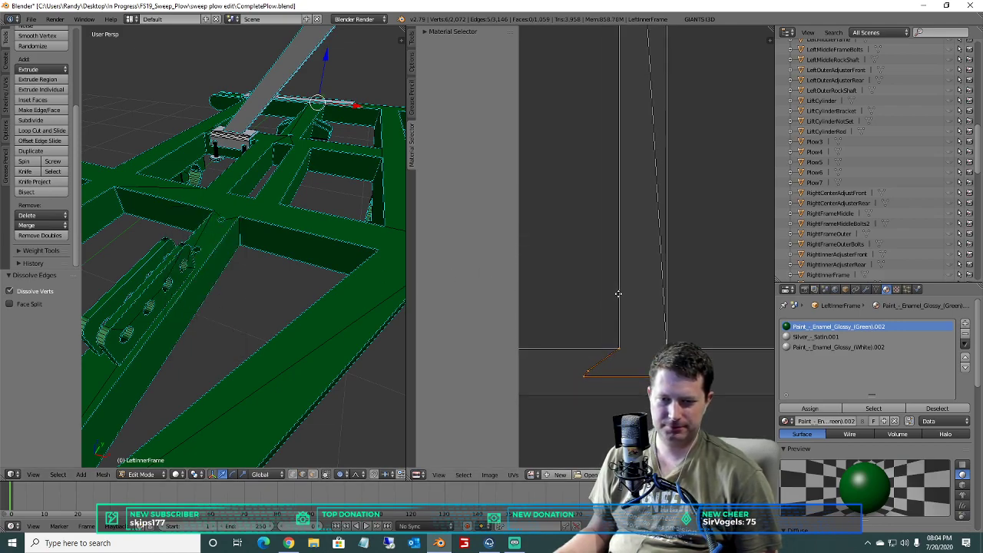
scroll(633, 253, "up", 4)
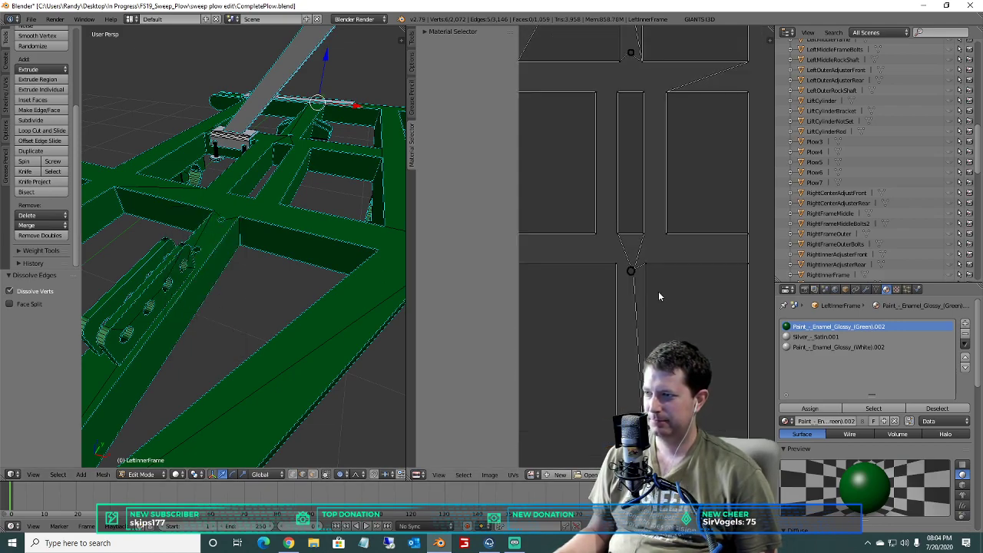
key("a")
key("b")
left_click_drag(634, 322, 610, 277)
middle_click_drag(632, 238, 636, 432)
middle_click_drag(648, 227, 652, 46)
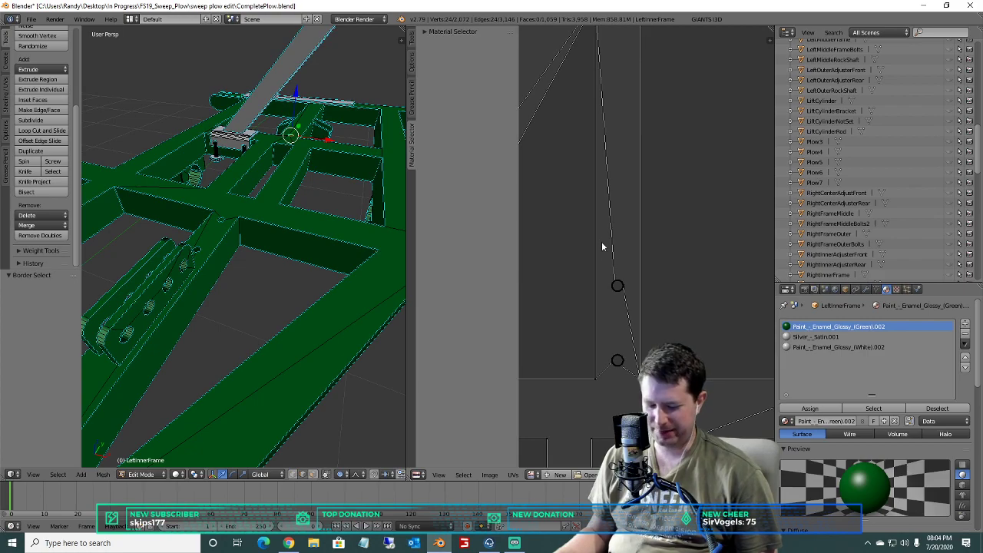
key("b")
left_click_drag(631, 386, 604, 266)
scroll(614, 307, "down", 4)
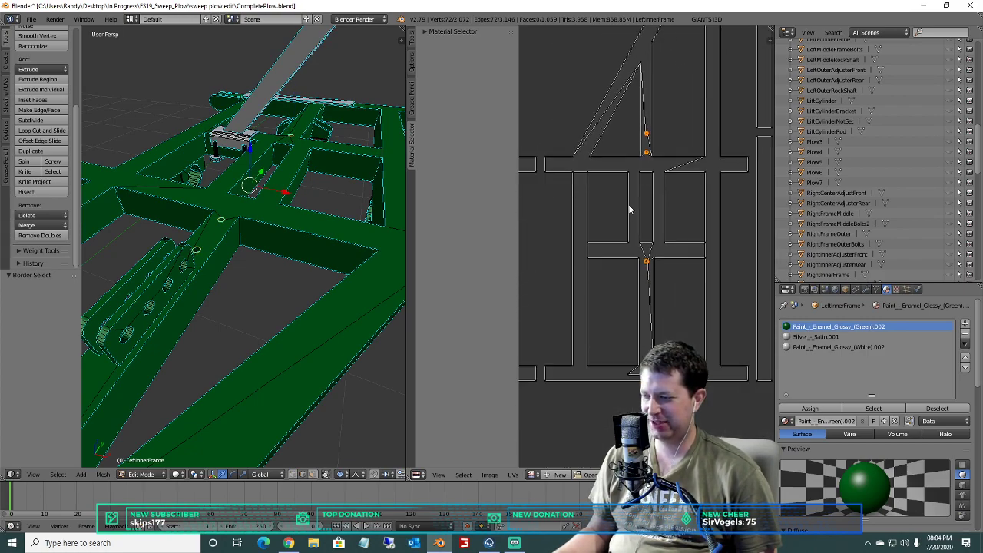
key("x")
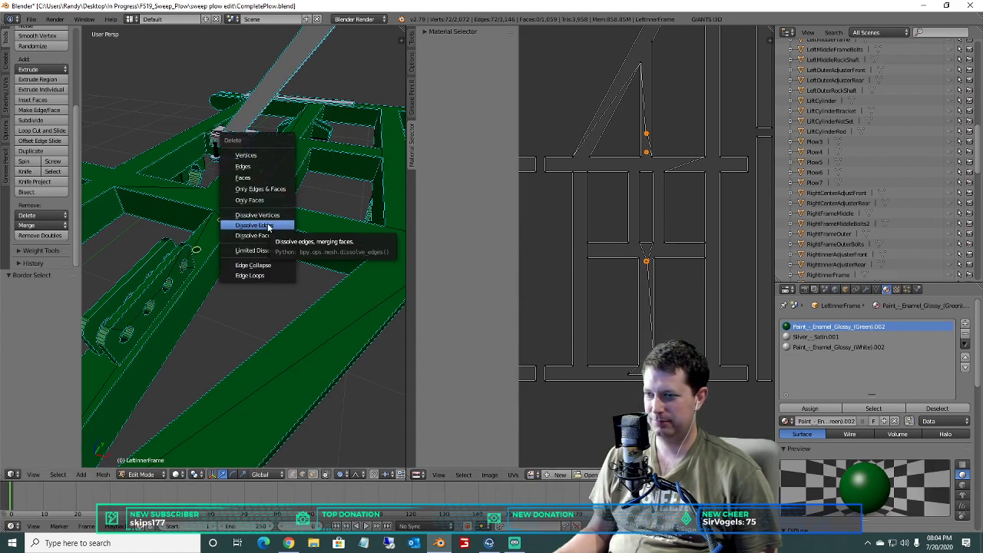
left_click(268, 225)
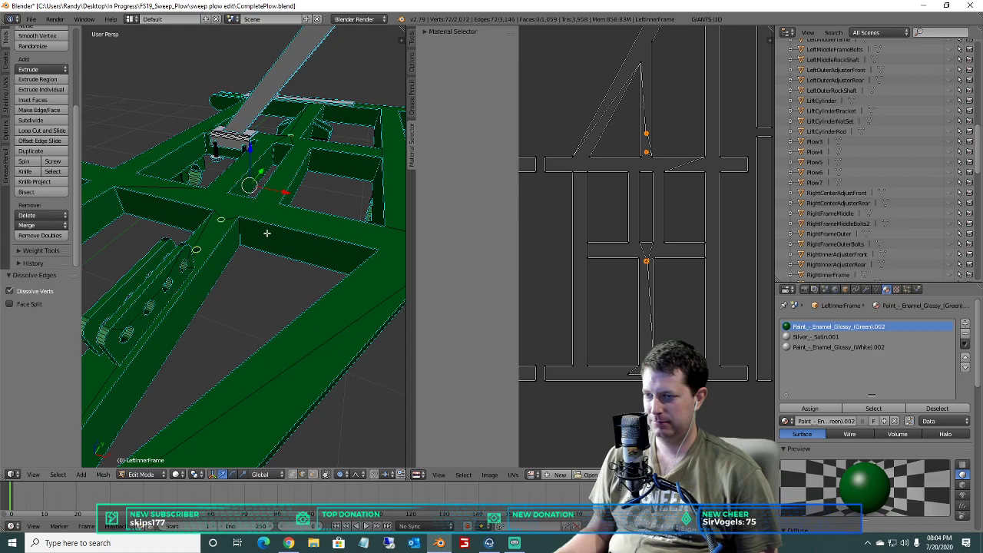
key("x")
left_click(265, 228)
key("x")
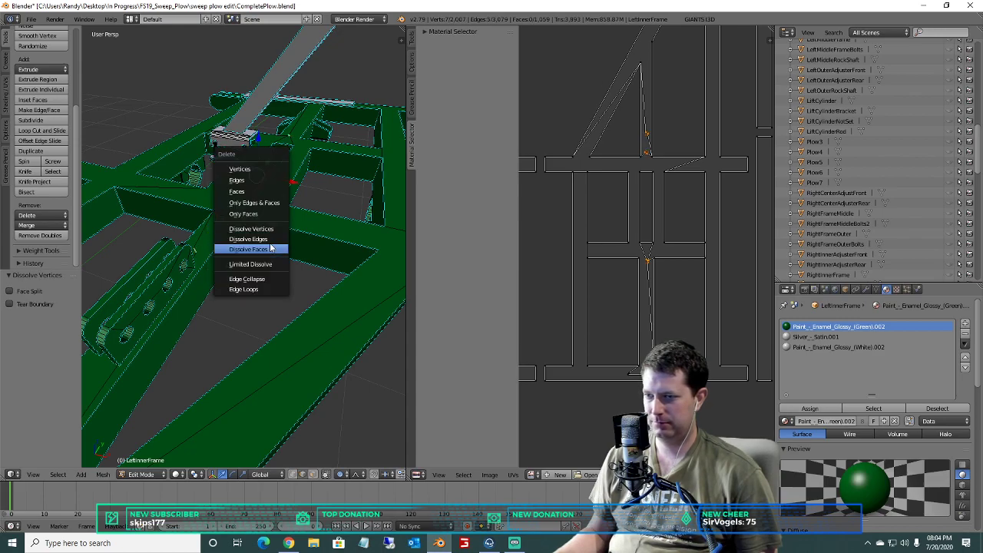
left_click(275, 238)
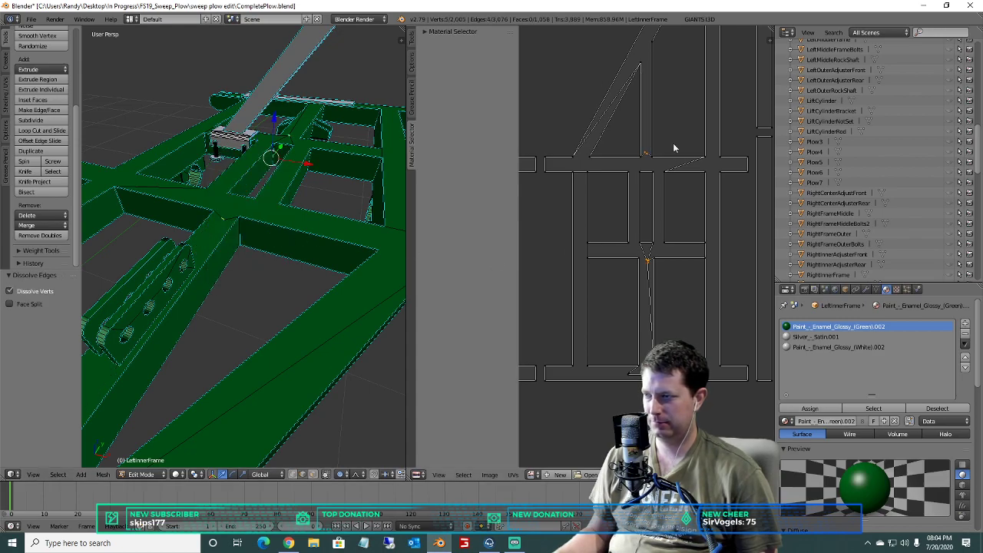
Run the Fill Holes cleanup on the leftover geometry of the central bar's holes, and clear the selection.
scroll(672, 143, "up", 5)
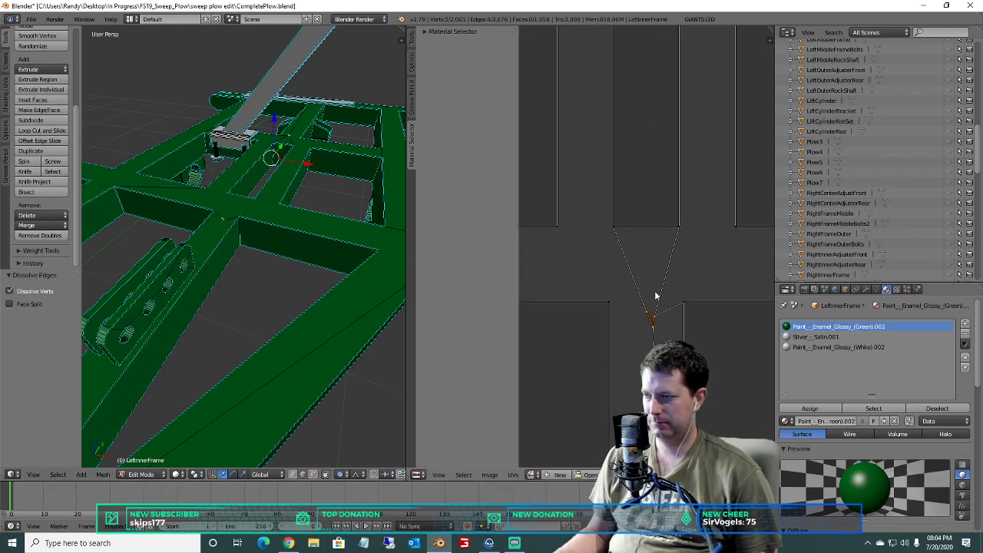
left_click(103, 474)
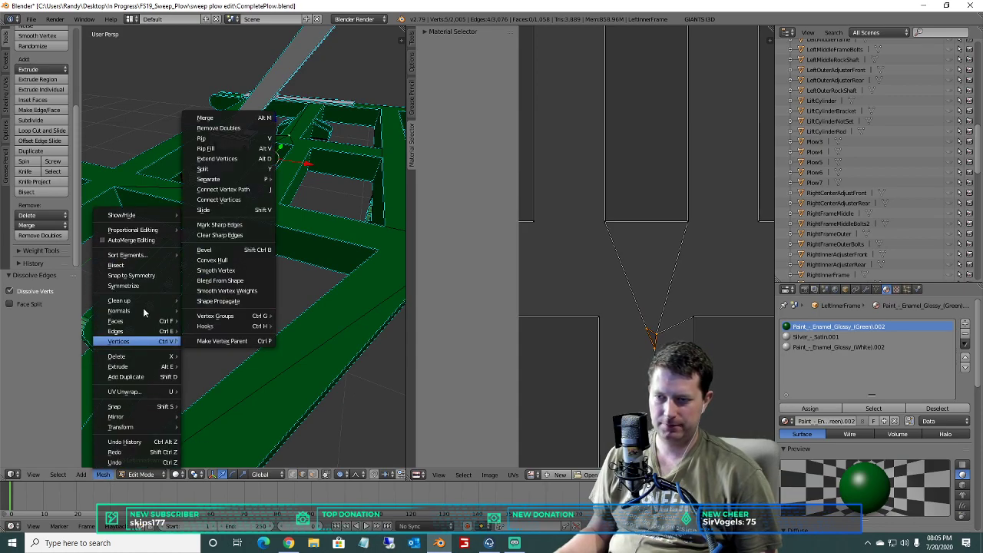
mouse_move(146, 302)
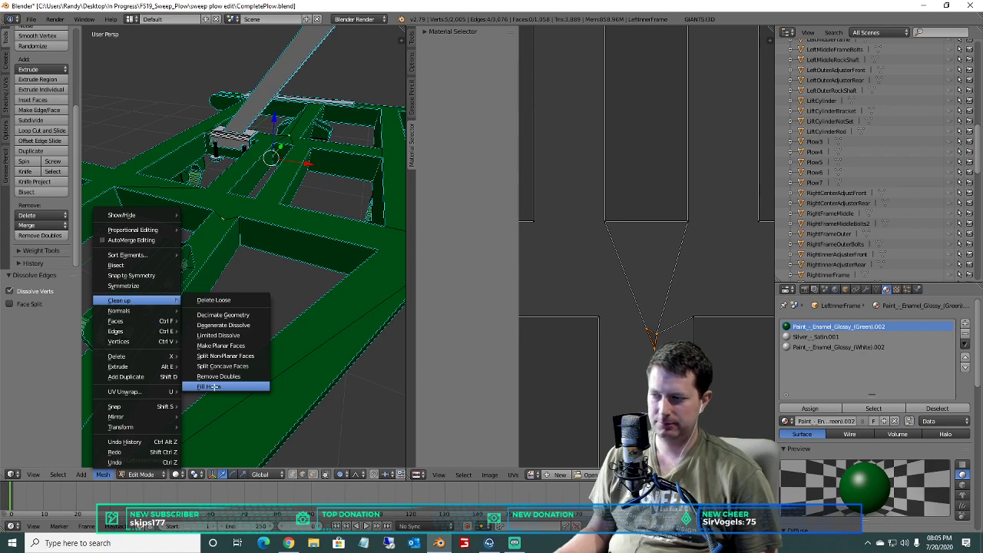
scroll(643, 331, "down", 2)
key("a")
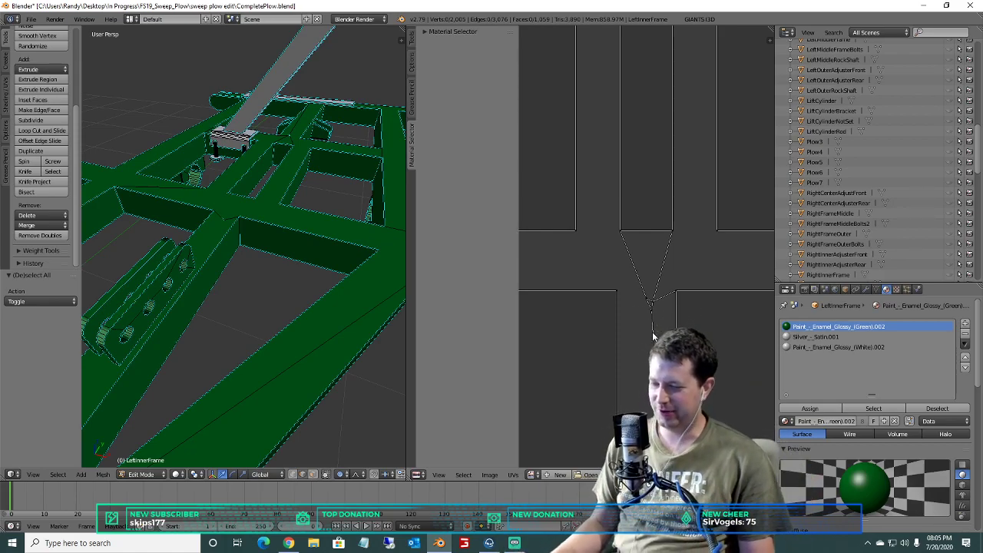
Dissolve the small vertex cluster where the slanted edges meet below the central bar's V at the middle crossbar.
scroll(600, 263, "down", 2)
middle_click_drag(628, 221, 618, 177)
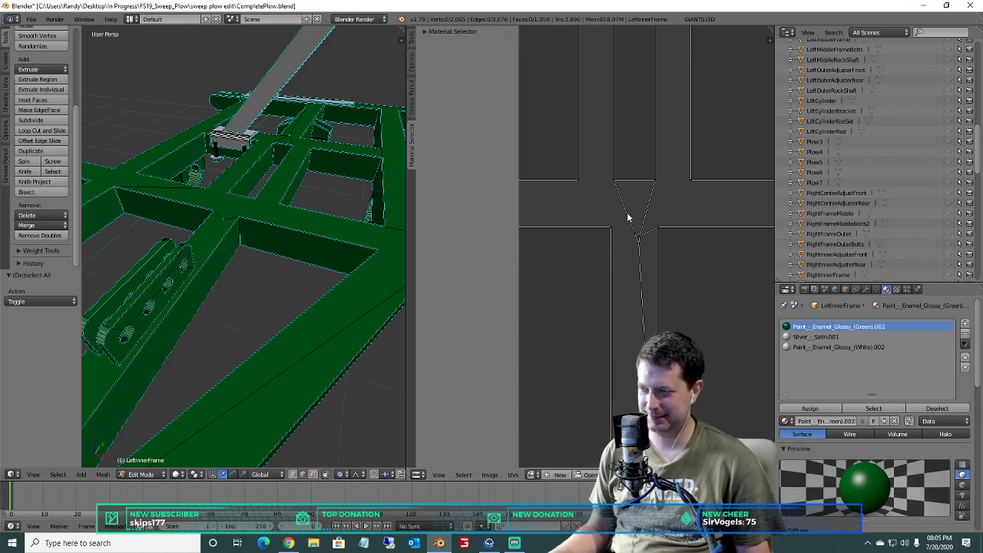
key("b")
left_click_drag(647, 251, 627, 223)
key("x")
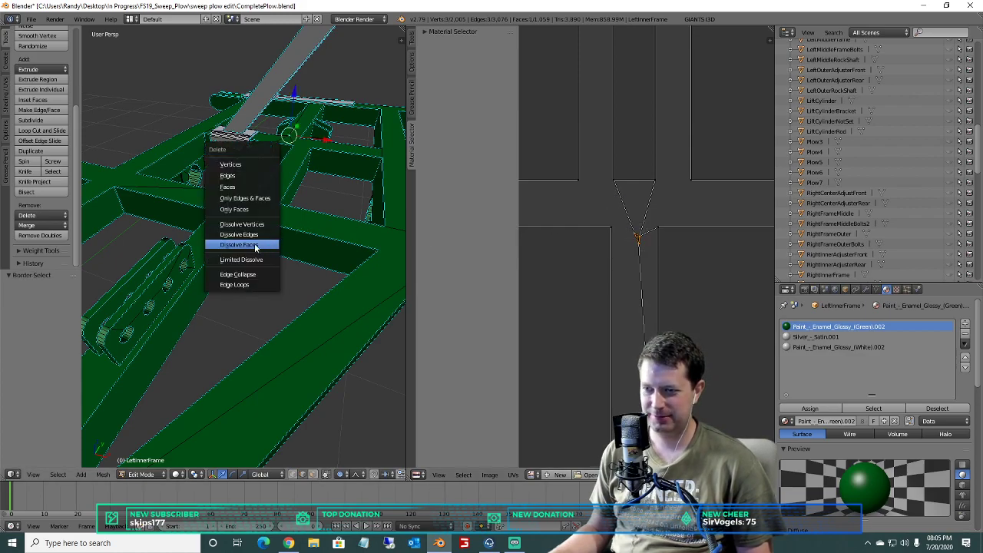
left_click(258, 224)
Examine the slanted edges remaining in the central bar between the middle and lowest crossbars of the UV layout.
scroll(715, 254, "down", 4)
middle_click_drag(652, 279, 637, 229)
scroll(637, 229, "up", 3)
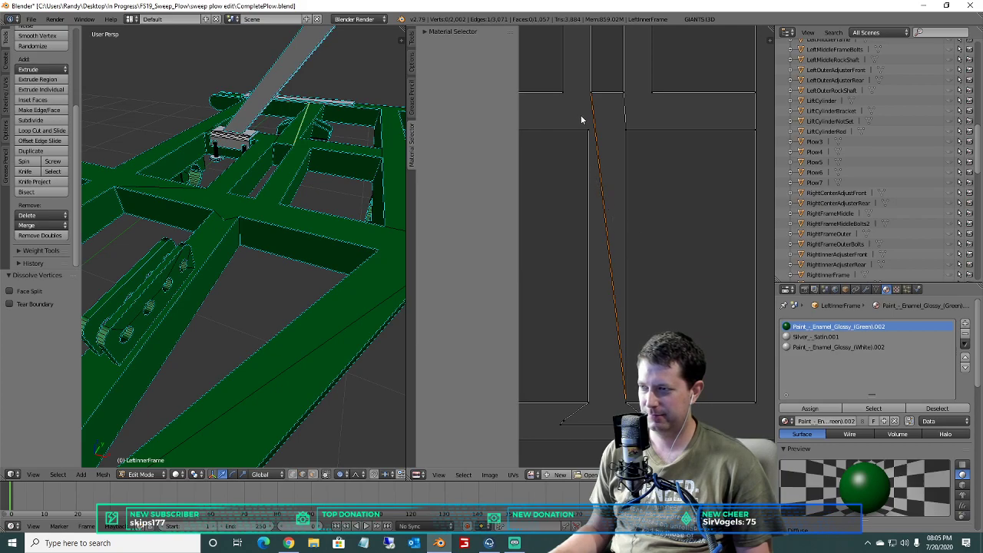
middle_click_drag(581, 120, 588, 221)
key("a")
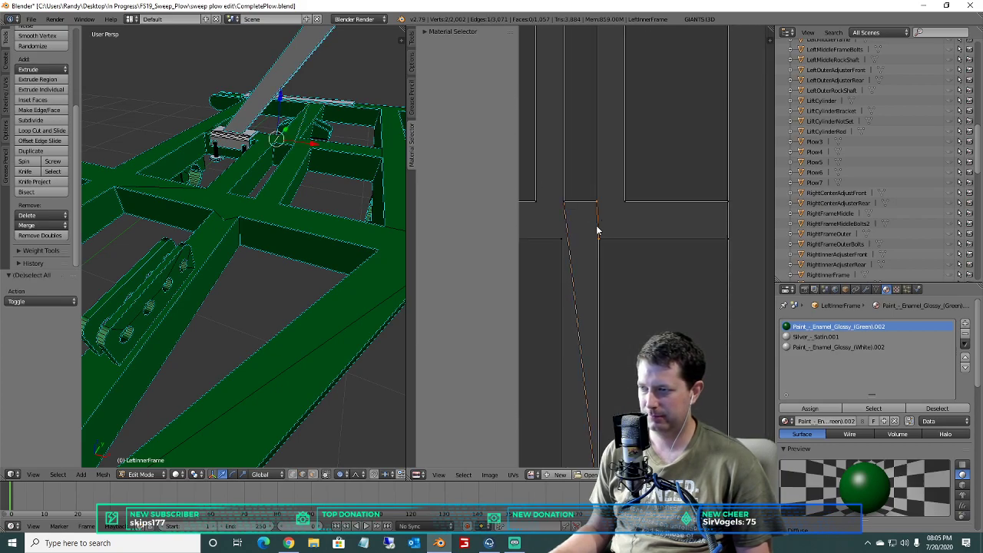
scroll(577, 242, "up", 1)
right_click(547, 212)
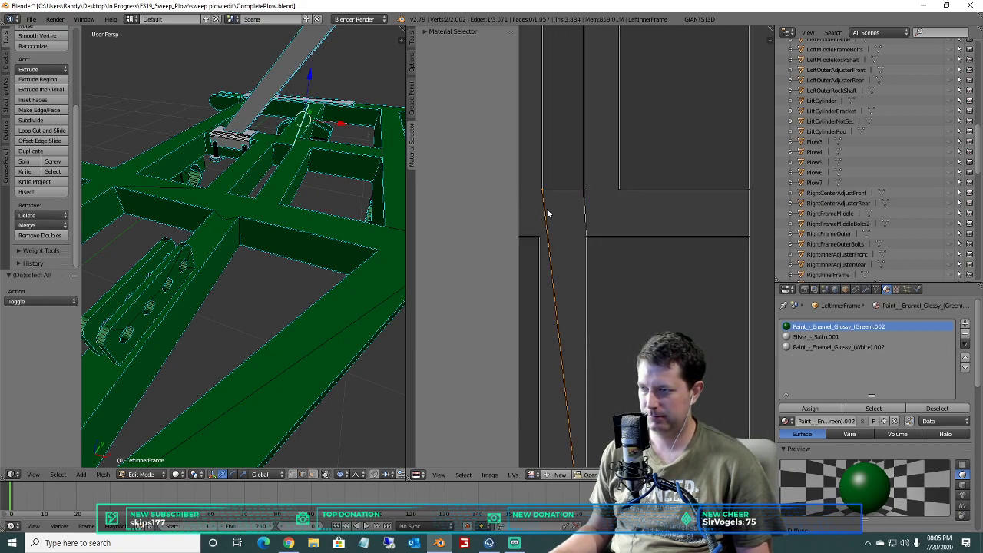
middle_click_drag(557, 241, 606, 178)
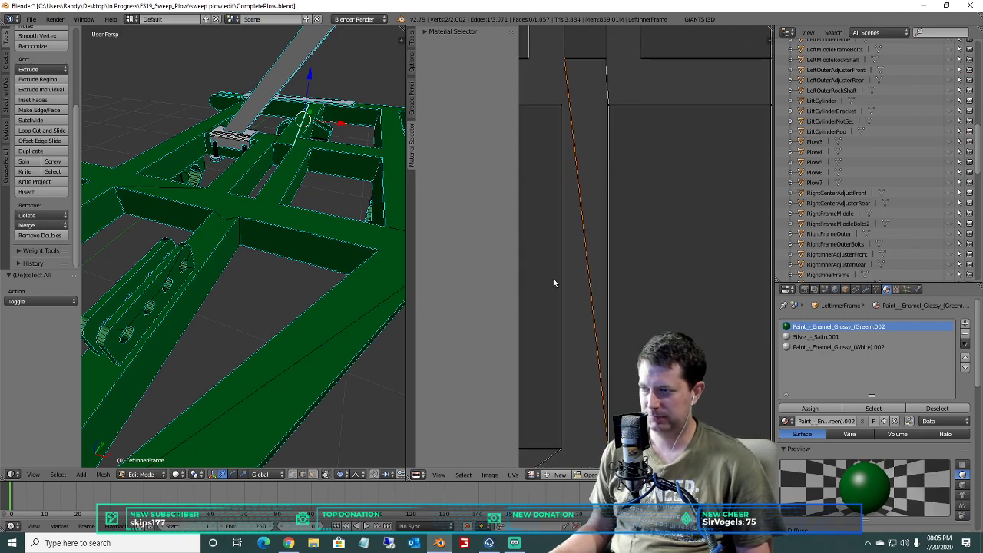
scroll(567, 279, "down", 6)
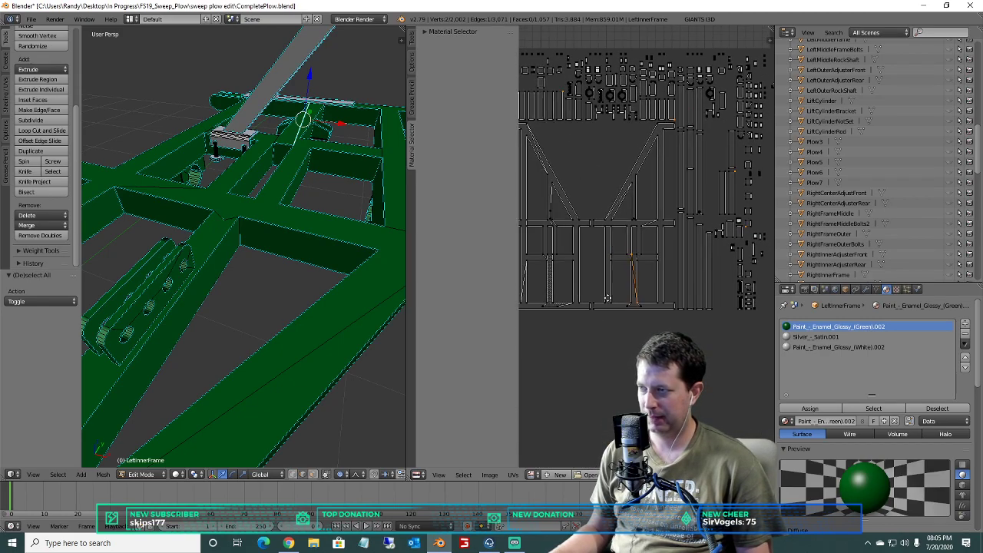
Switch to face selection, select the linked faces of the whole second frame outline in the UV layout and apply Limited Dissolve.
key("a")
key("b")
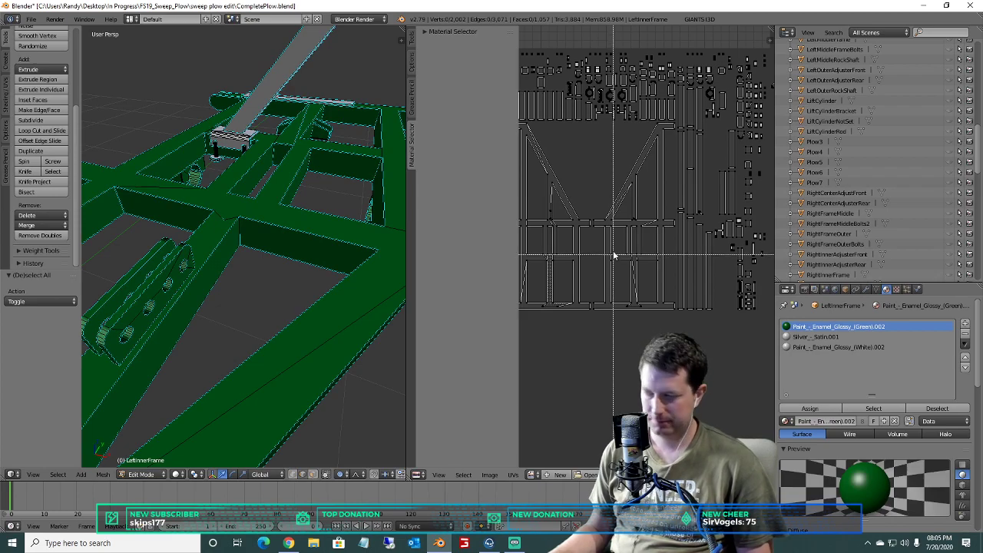
right_click(592, 139)
left_click_drag(637, 259, 675, 327)
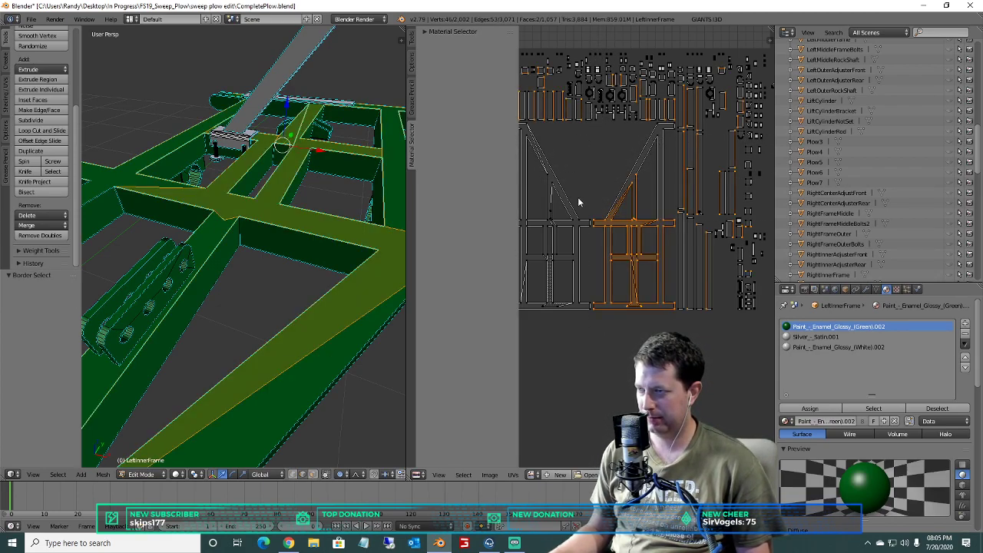
left_click(314, 475)
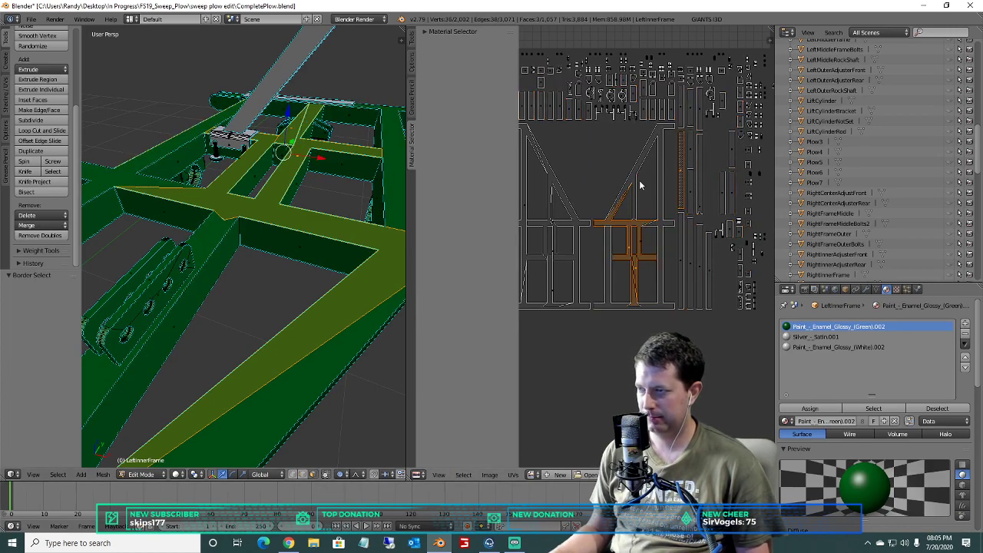
key("l")
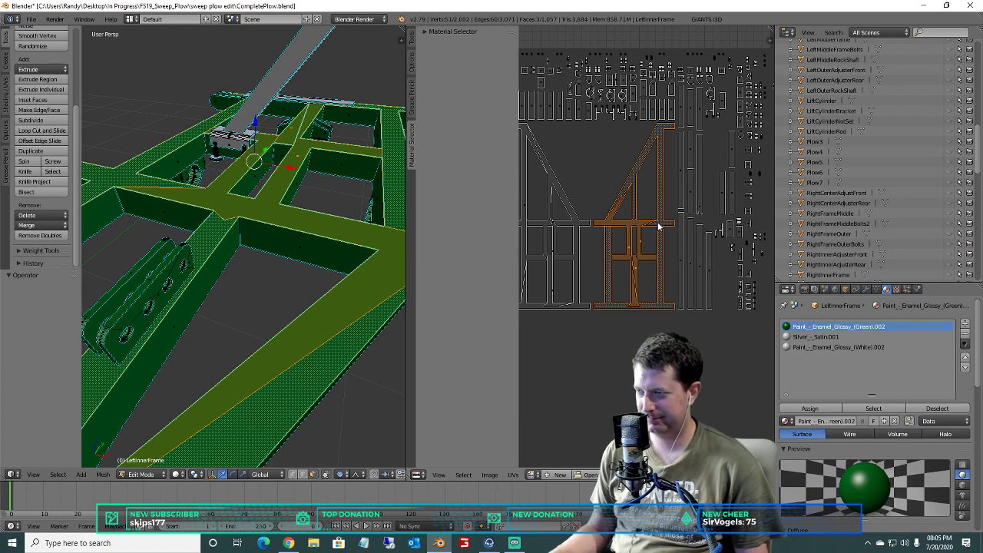
scroll(616, 294, "down", 3)
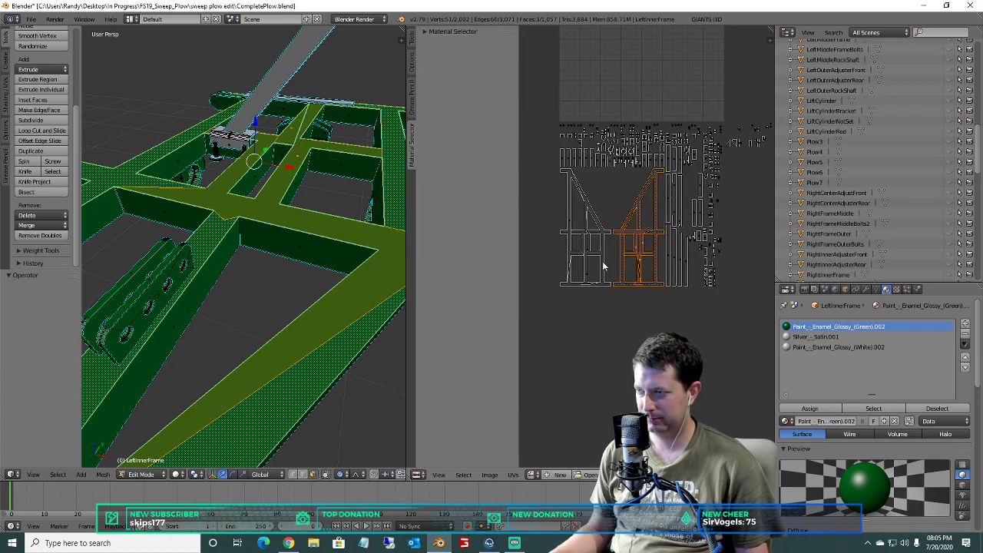
key("x")
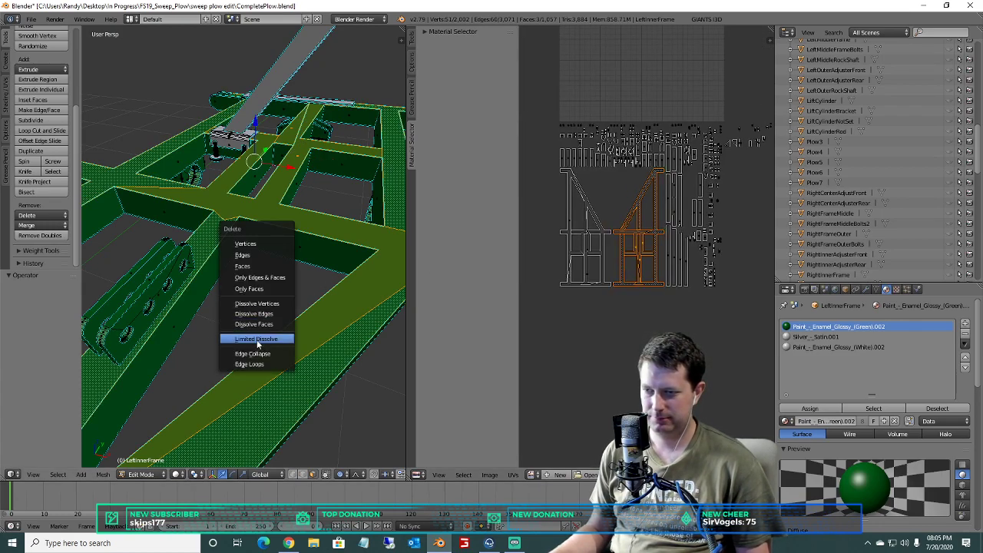
left_click(257, 340)
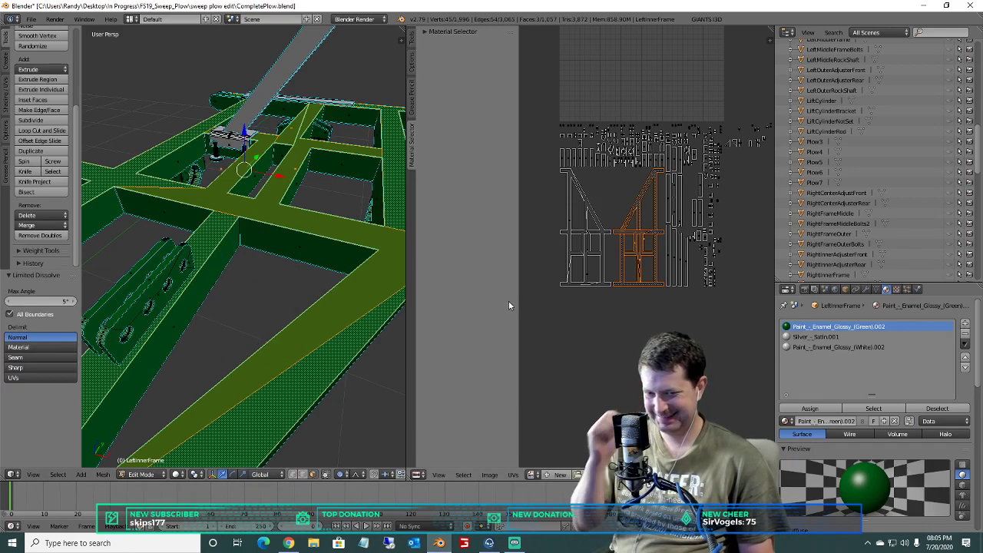
Examine the faces of the second frame outline's central bar and crossbars by selecting them individually, and clear the selection.
scroll(565, 291, "up", 4)
scroll(570, 290, "up", 3)
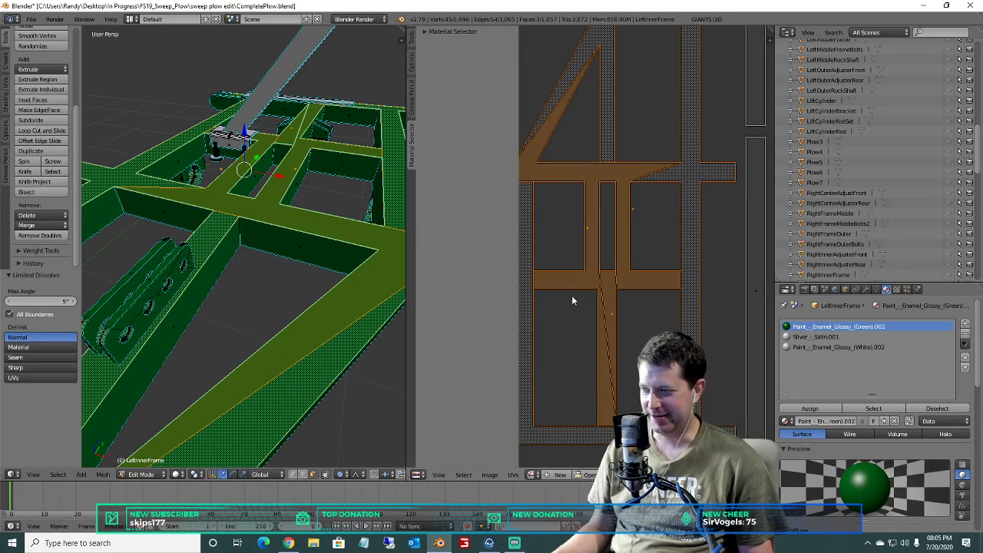
key("a")
right_click(625, 243)
right_click(597, 255)
right_click(603, 291)
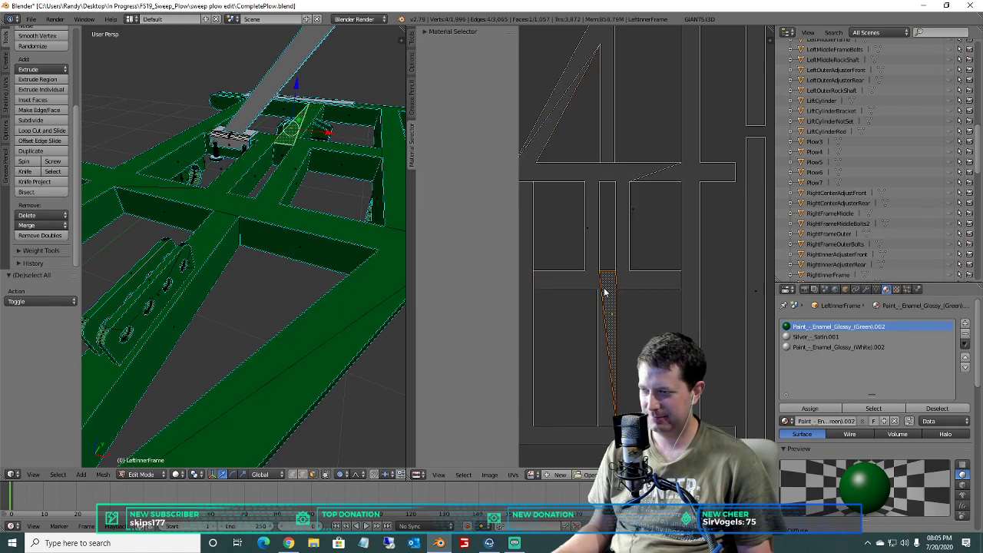
key("ctrl+l")
right_click(598, 273)
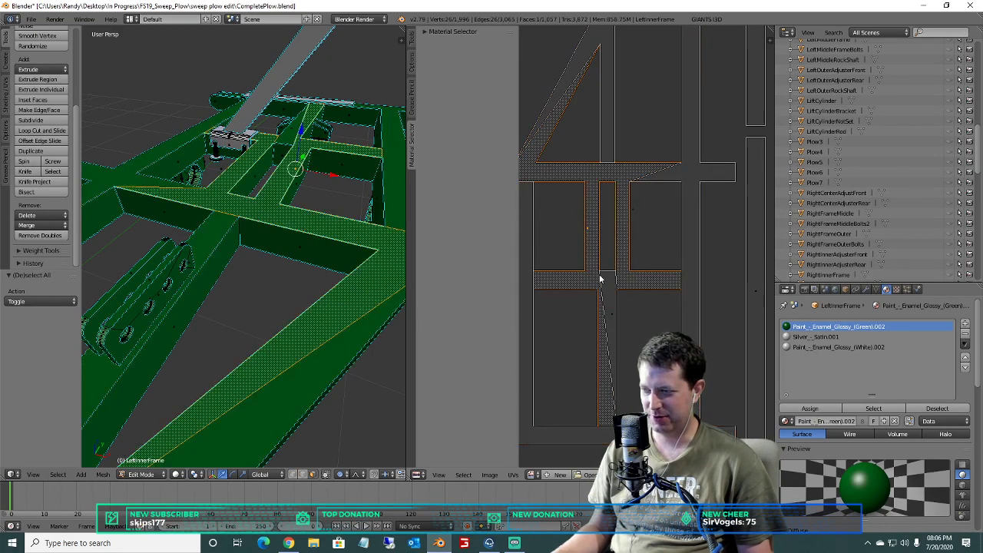
right_click(604, 308, "shift")
scroll(611, 308, "down", 1)
key("a")
scroll(542, 280, "down", 1)
scroll(539, 279, "down", 3)
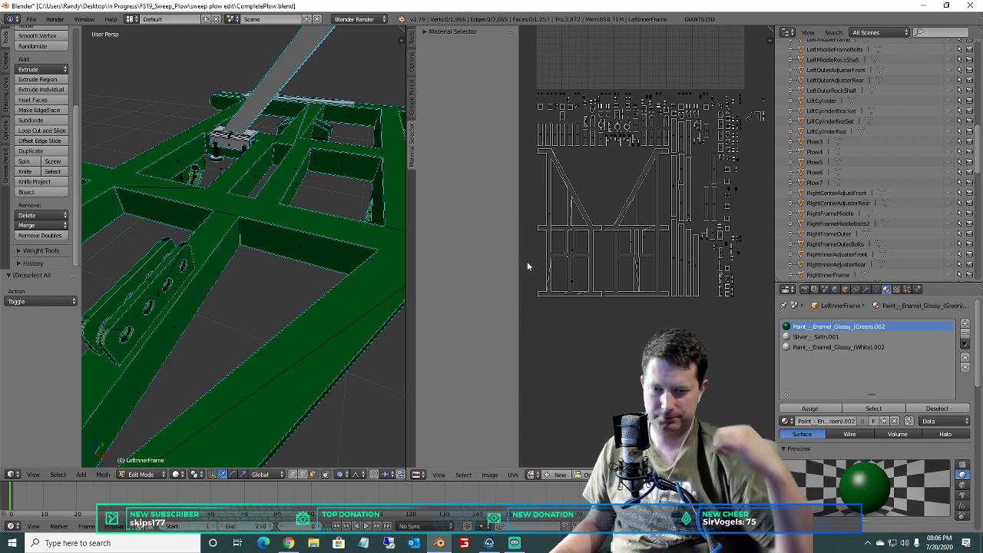
Highlight the whole mesh, inspect the frame from its front end for remaining holes, and clear the selection.
scroll(568, 295, "down", 1)
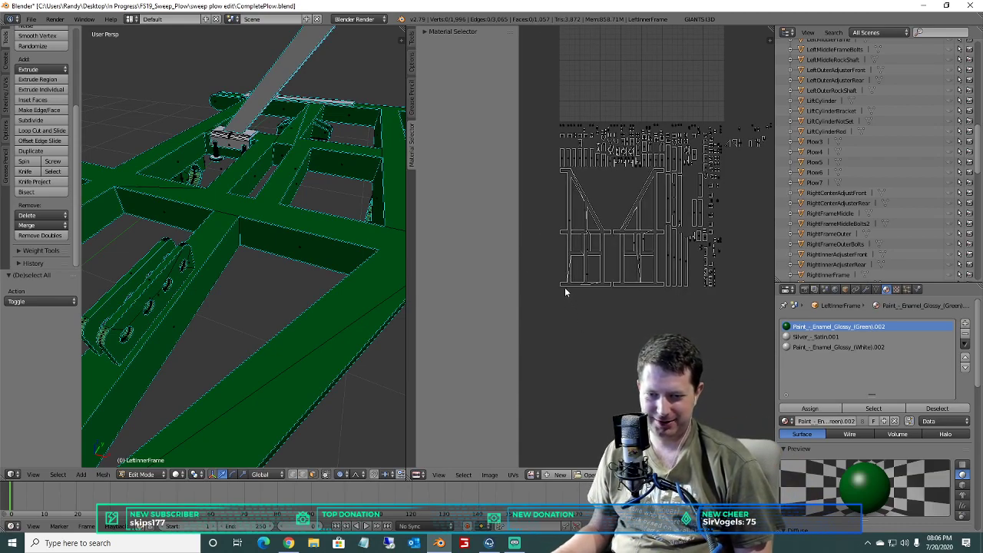
scroll(681, 231, "down", 1)
key("a")
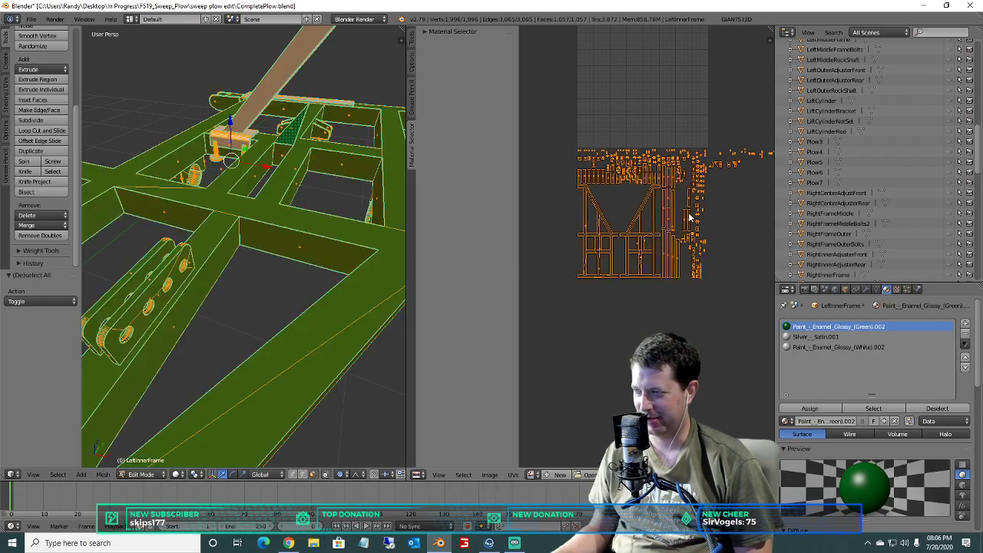
scroll(250, 256, "down", 3)
middle_click_drag(243, 250, 86, 225)
key("a")
key("a")
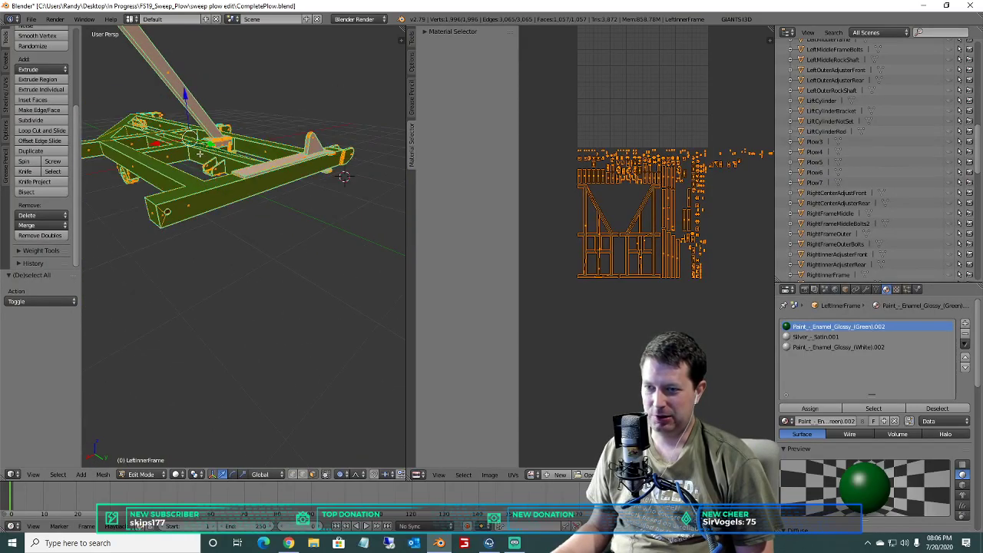
scroll(200, 153, "up", 4)
middle_click_drag(104, 139, 183, 191, "shift")
key("a")
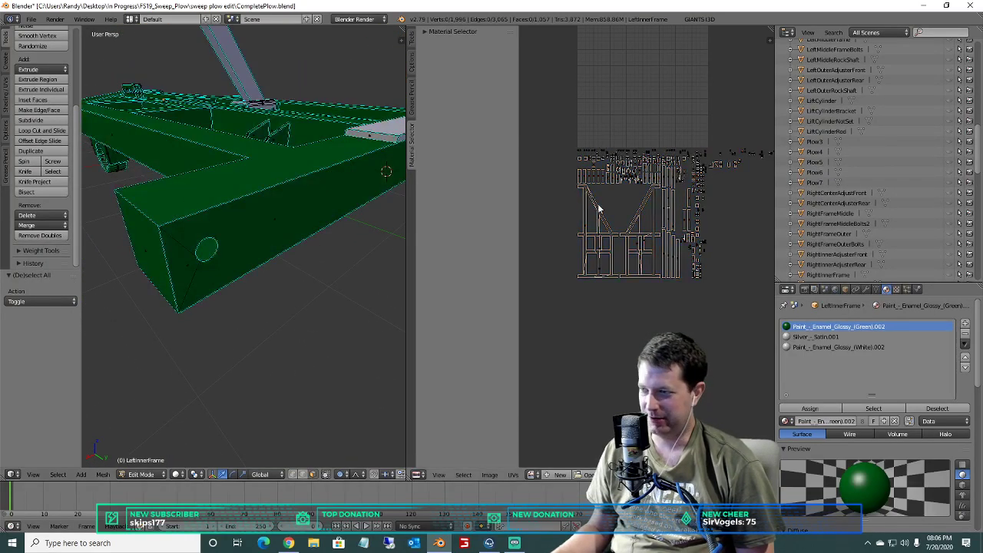
Dissolve the vertices of the round hole near the front bar's end, and dissolve the edges left between its corners.
scroll(645, 186, "up", 5)
scroll(547, 258, "up", 6)
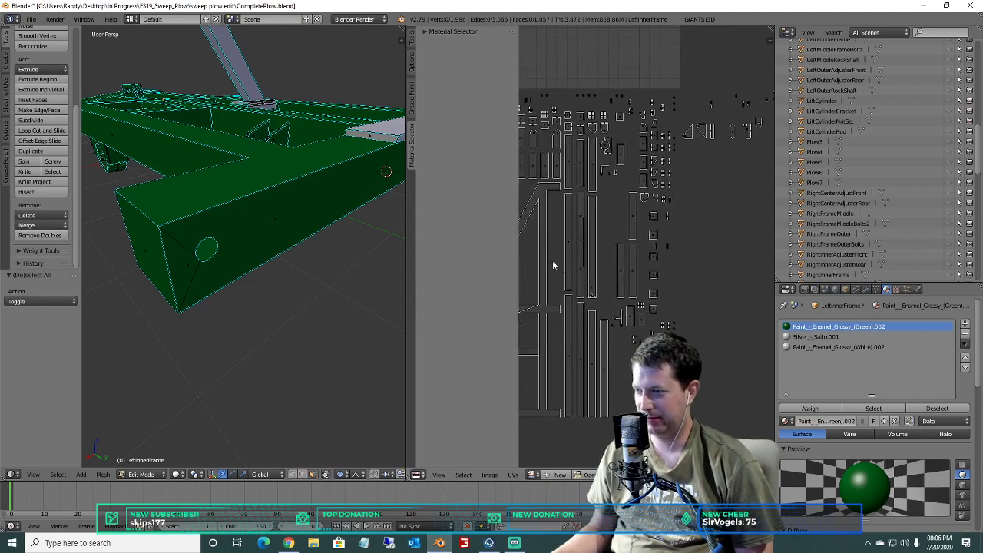
scroll(729, 119, "up", 5)
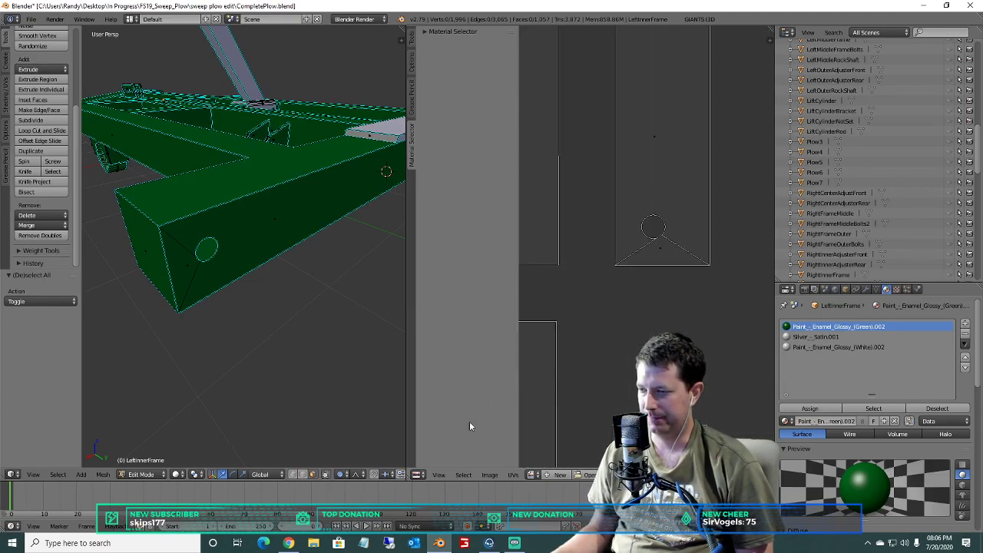
key("a")
key("a")
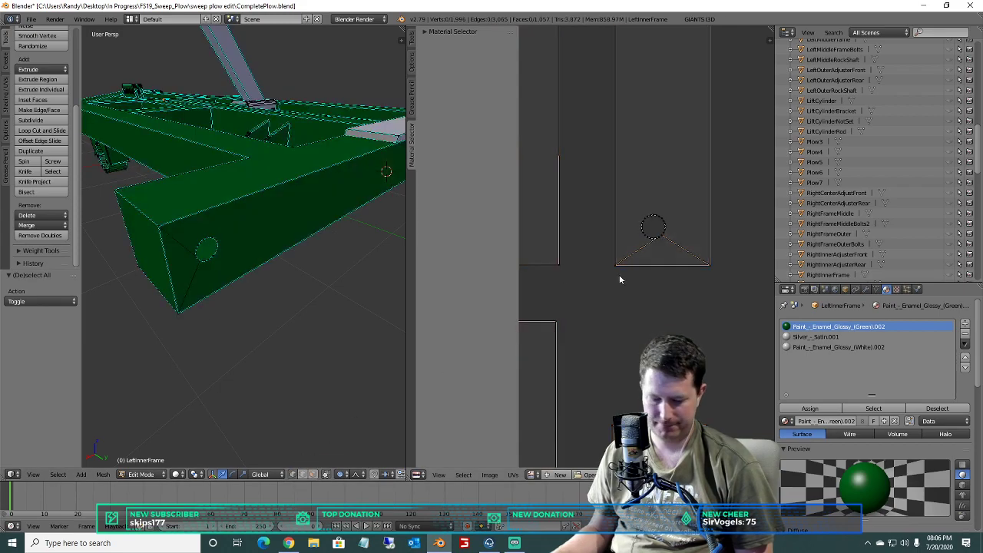
left_click_drag(655, 238, 634, 258)
key("x")
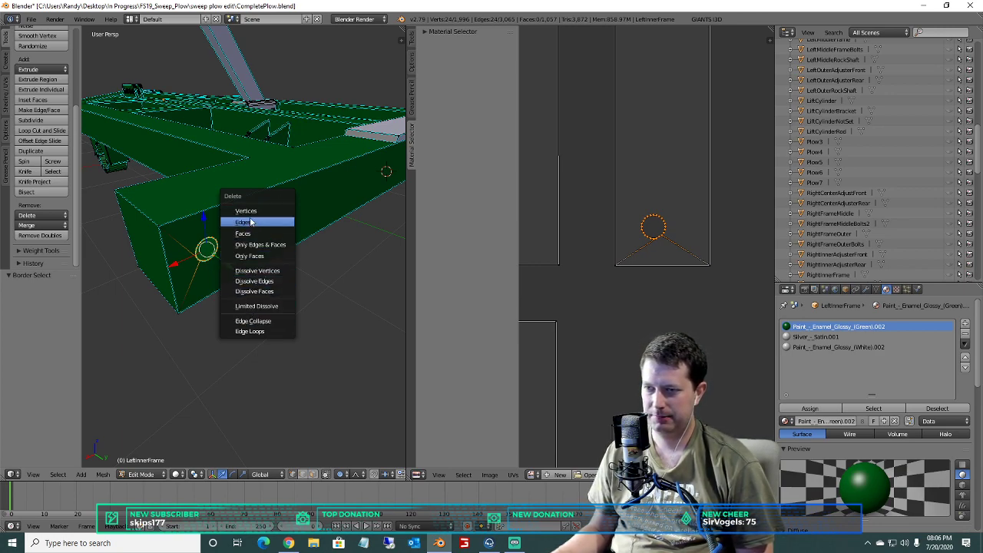
left_click(261, 271)
key("x")
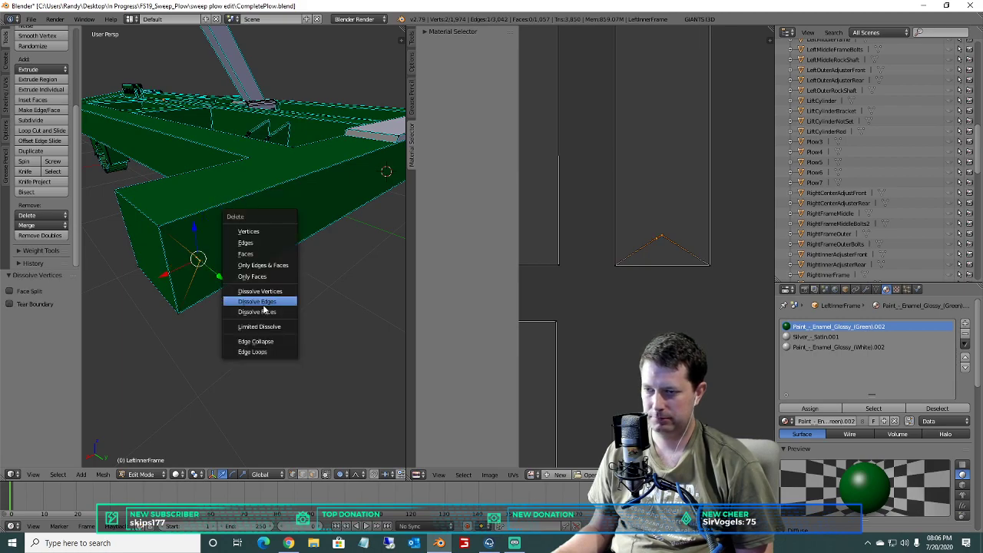
left_click(257, 301)
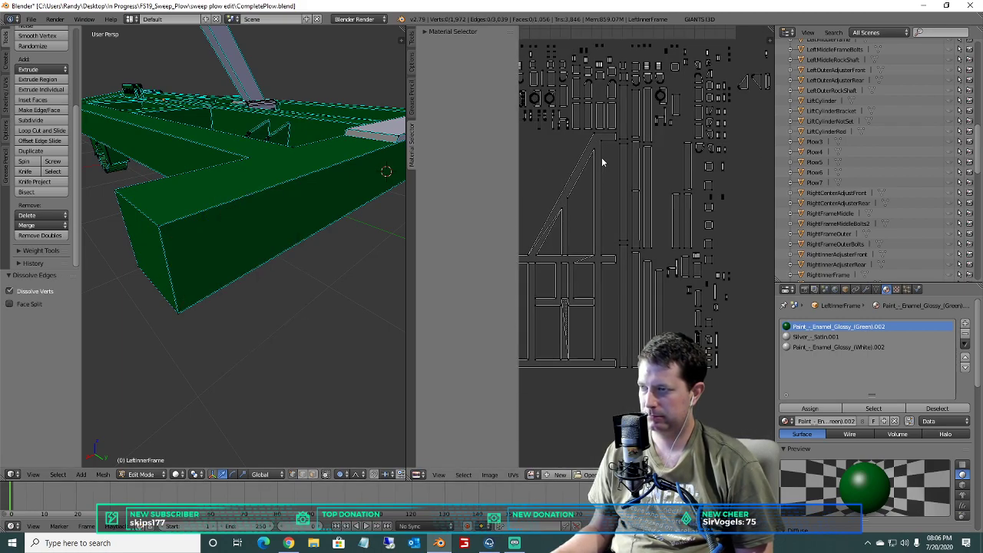
Search the UV layout's strips and small islands for another piece with a round hole.
scroll(607, 211, "up", 4)
scroll(608, 244, "down", 4)
middle_click_drag(608, 241, 601, 247)
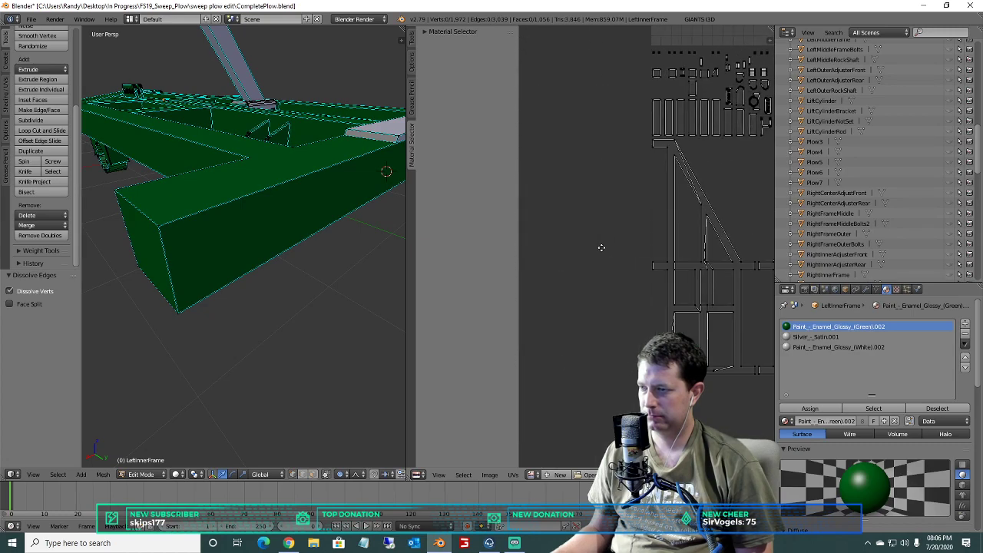
scroll(606, 262, "up", 3)
middle_click_drag(588, 281, 531, 305)
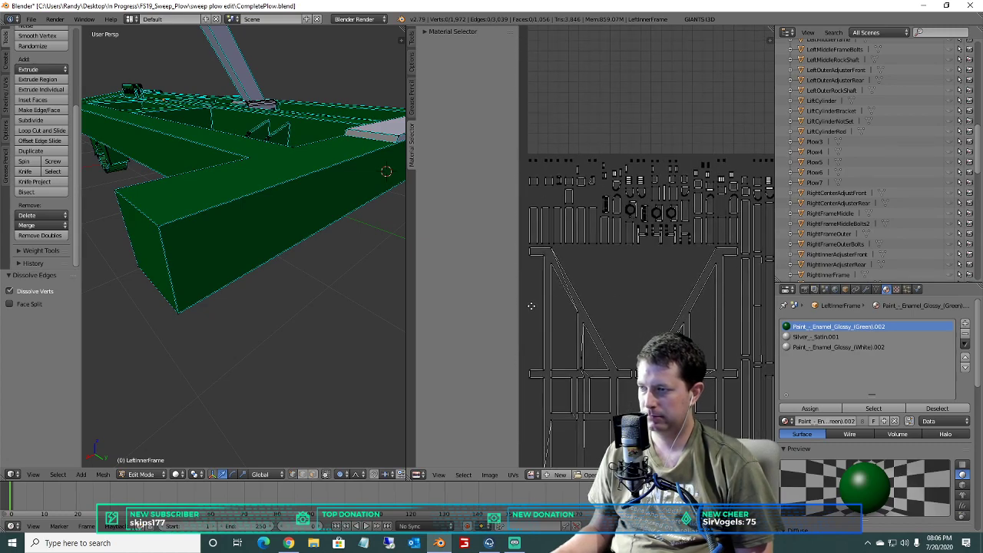
scroll(531, 241, "up", 2)
middle_click_drag(530, 238, 731, 268)
scroll(629, 144, "up", 4)
middle_click_drag(635, 141, 636, 336)
scroll(619, 247, "up", 5)
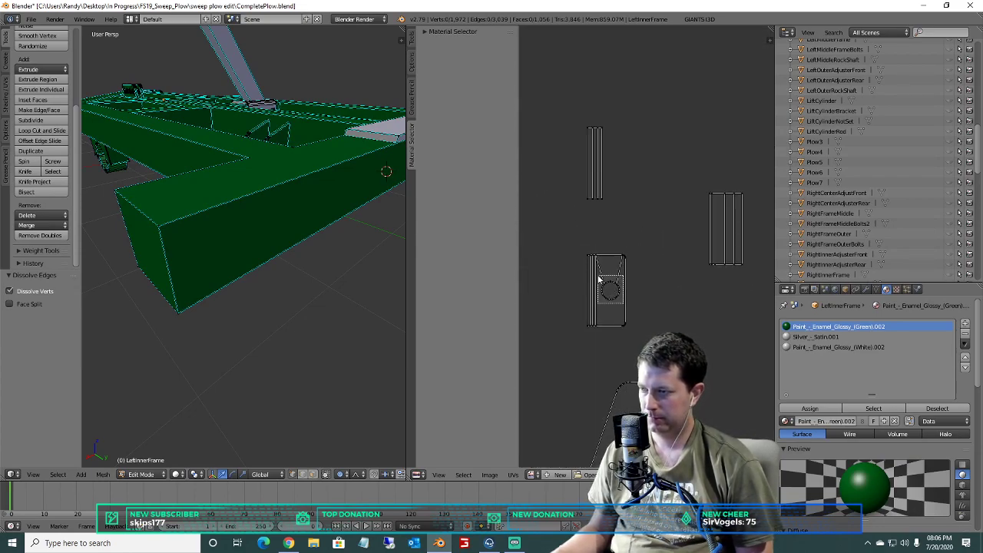
Dissolve the vertices of the round hole in the small rectangular UV island, and dissolve the remaining edges joining it to the corners.
key("a")
key("a")
key("a")
key("b")
right_click(622, 305)
left_click_drag(601, 277, 599, 273)
middle_click_drag(331, 241, 249, 180)
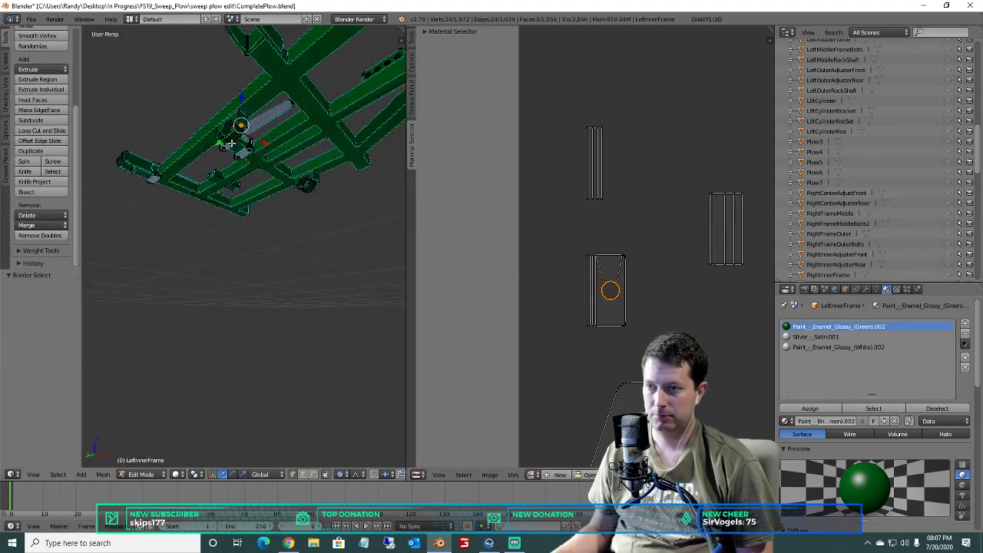
key("x")
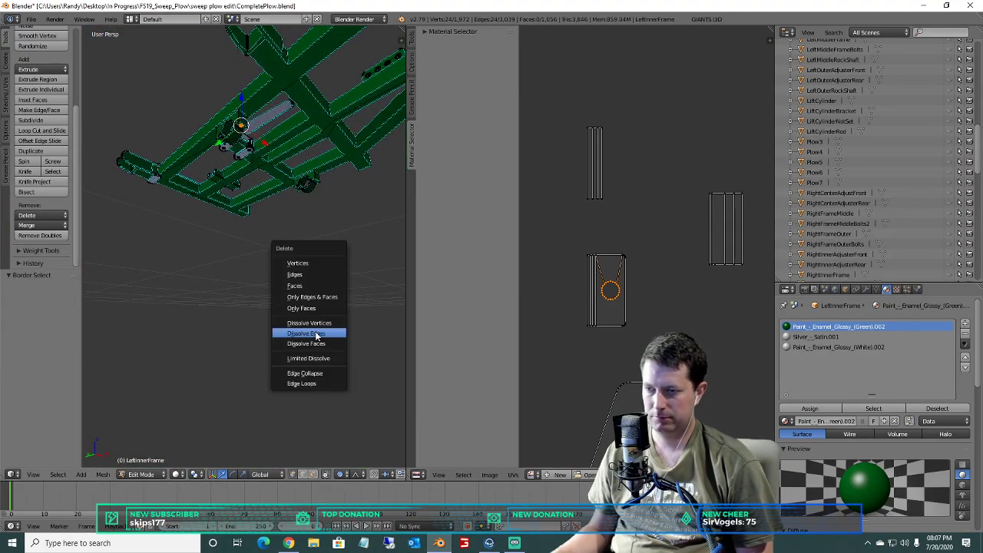
left_click(315, 323)
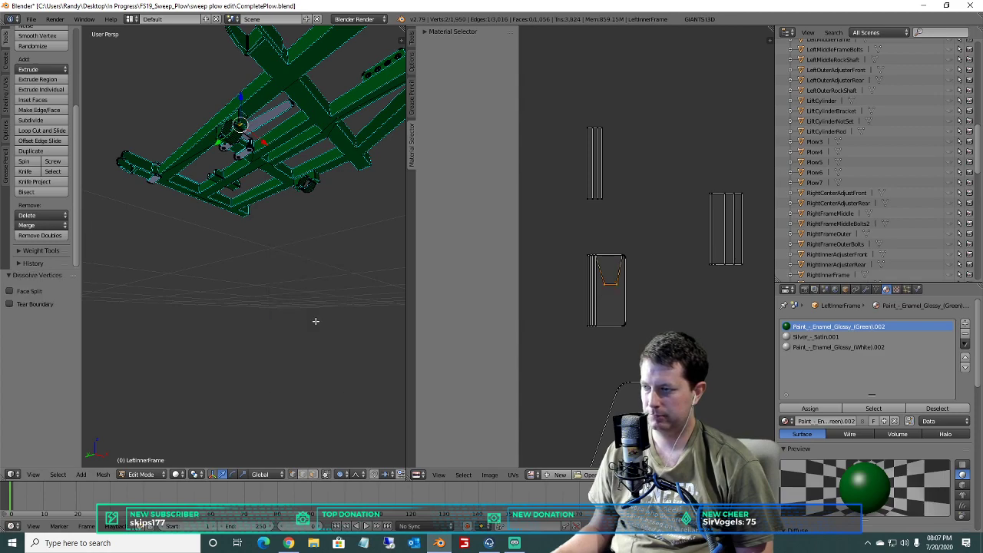
key("x")
left_click(311, 332)
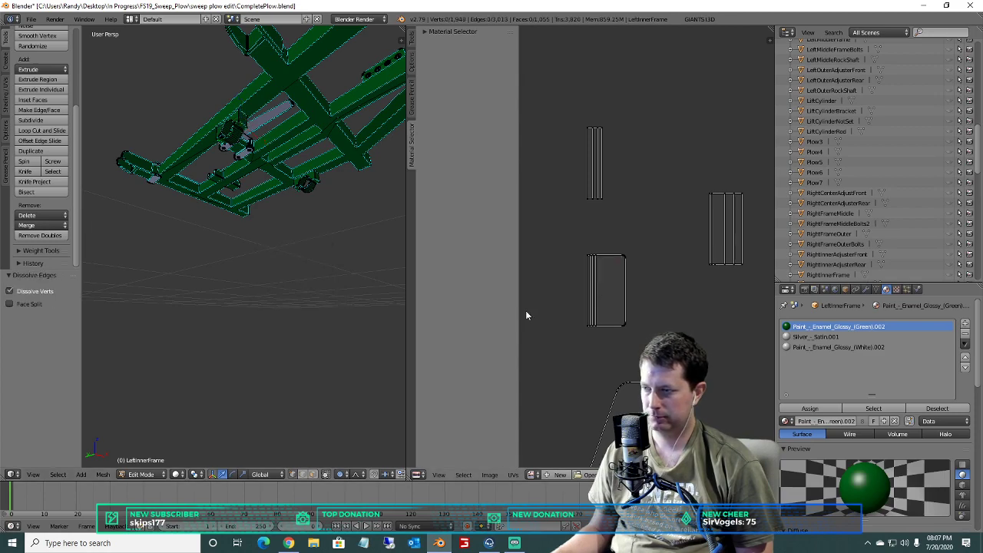
Examine the remaining small UV islands and narrow strips for leftover hole geometry.
scroll(520, 315, "down", 4)
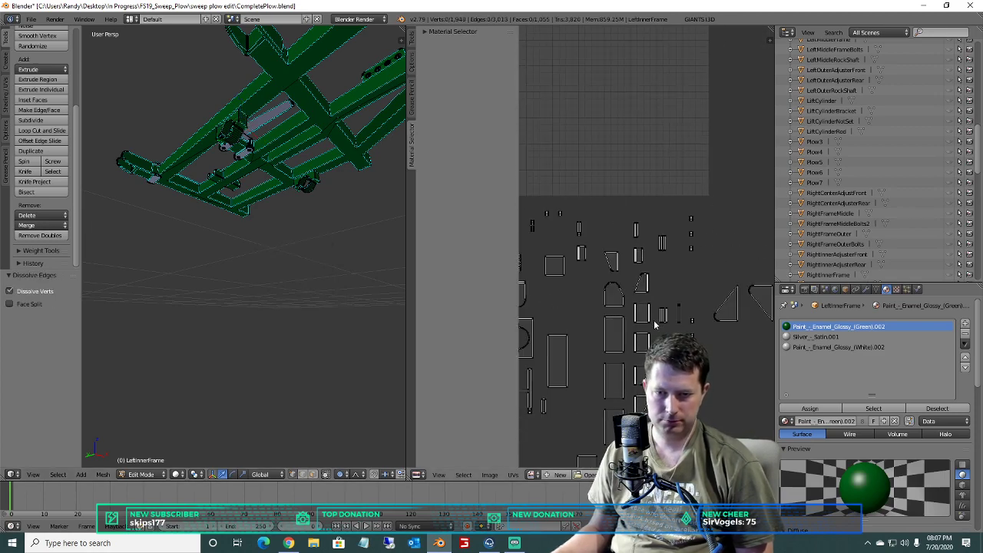
scroll(655, 326, "up", 3)
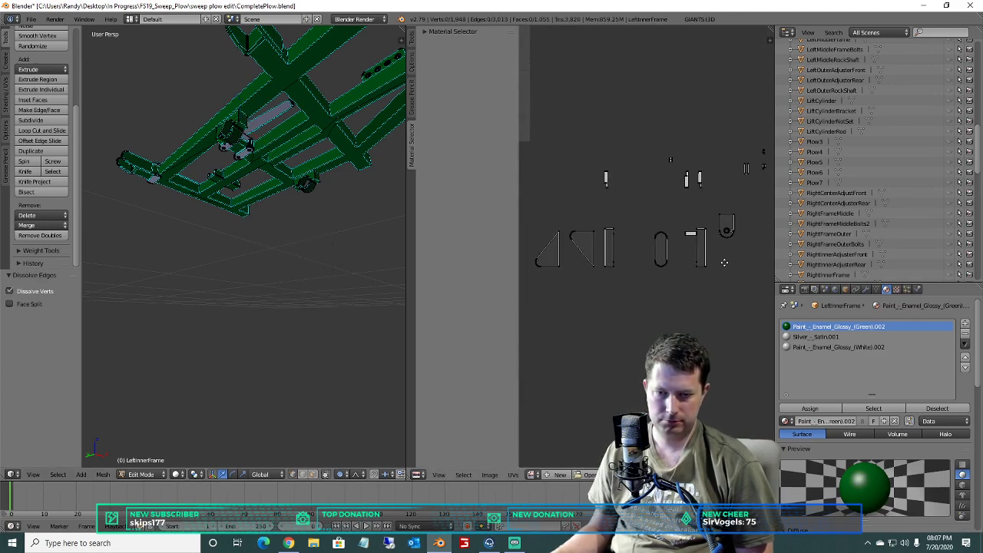
scroll(686, 190, "down", 3)
middle_click_drag(686, 191, 605, 208)
scroll(725, 225, "down", 1)
scroll(604, 215, "up", 3)
scroll(622, 278, "up", 1)
scroll(622, 278, "down", 1)
scroll(641, 294, "down", 4)
middle_click_drag(658, 325, 663, 311)
scroll(665, 308, "up", 2)
scroll(678, 255, "up", 3)
scroll(678, 255, "down", 5)
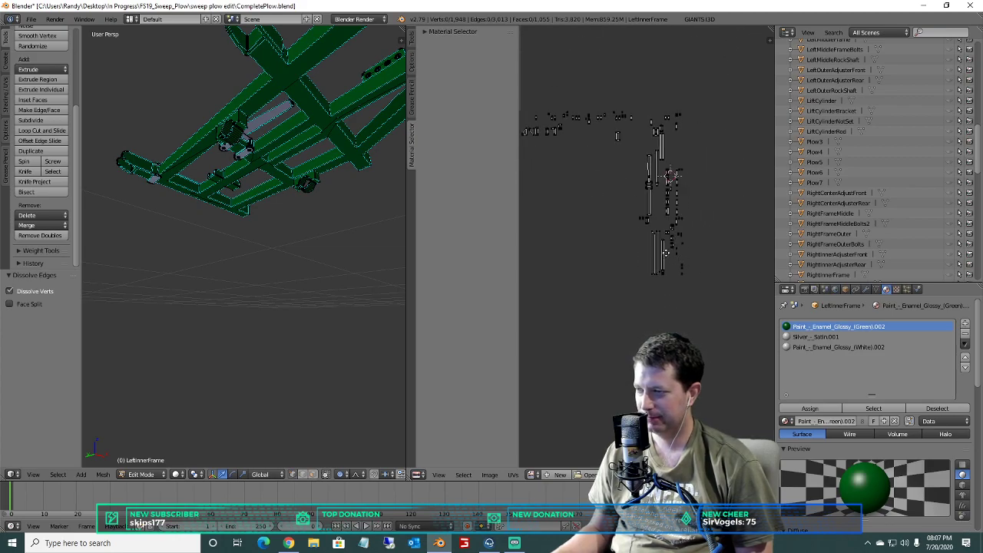
middle_click_drag(577, 274, 592, 296)
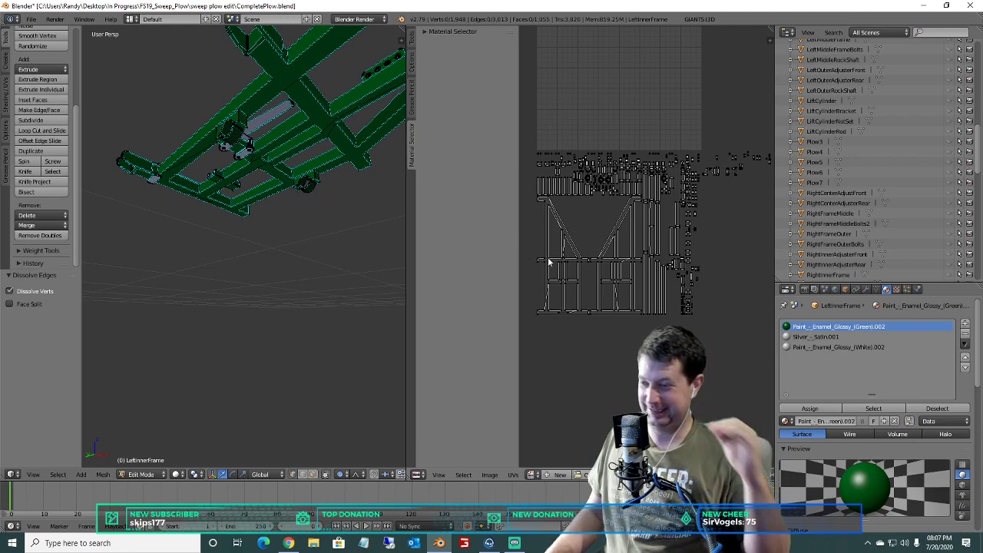
Try to dissolve the thin slanted edges in the first frame outline's central bar above the middle crossbar, and clear the selection.
scroll(577, 281, "up", 2)
scroll(569, 257, "up", 6)
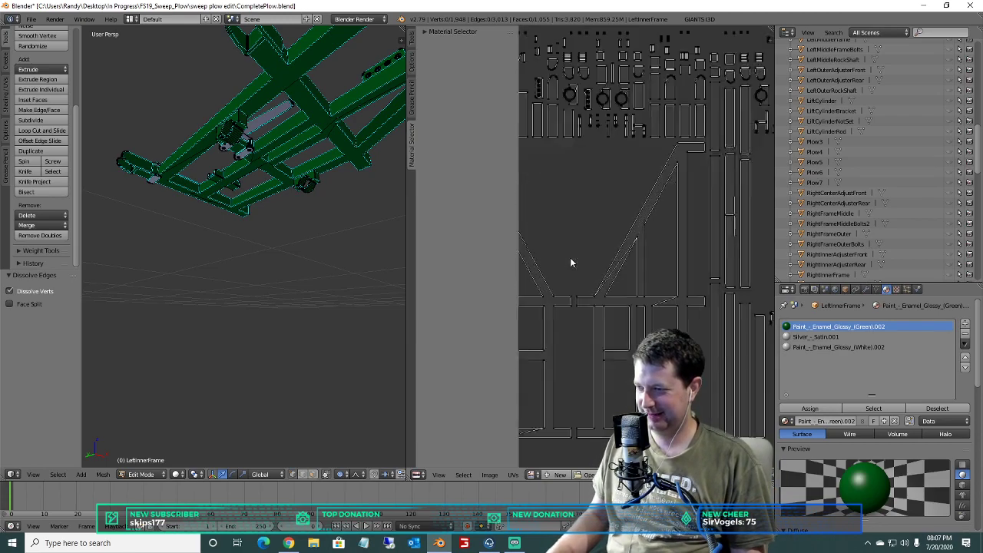
middle_click_drag(710, 291, 564, 246)
scroll(626, 317, "up", 3)
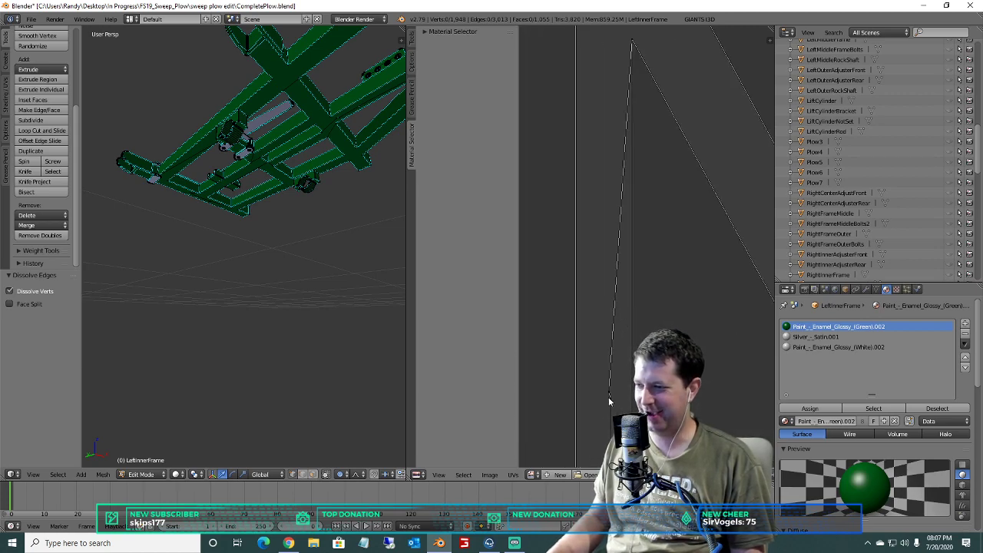
key("v")
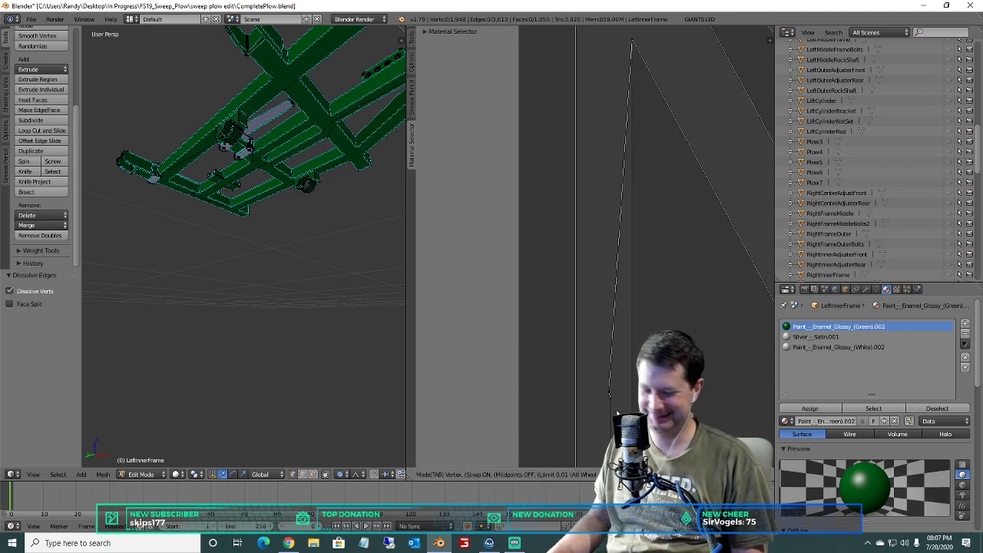
left_click(612, 414)
key("b")
left_click_drag(616, 410, 626, 338)
scroll(600, 375, "down", 4)
key("b")
scroll(628, 380, "up", 2)
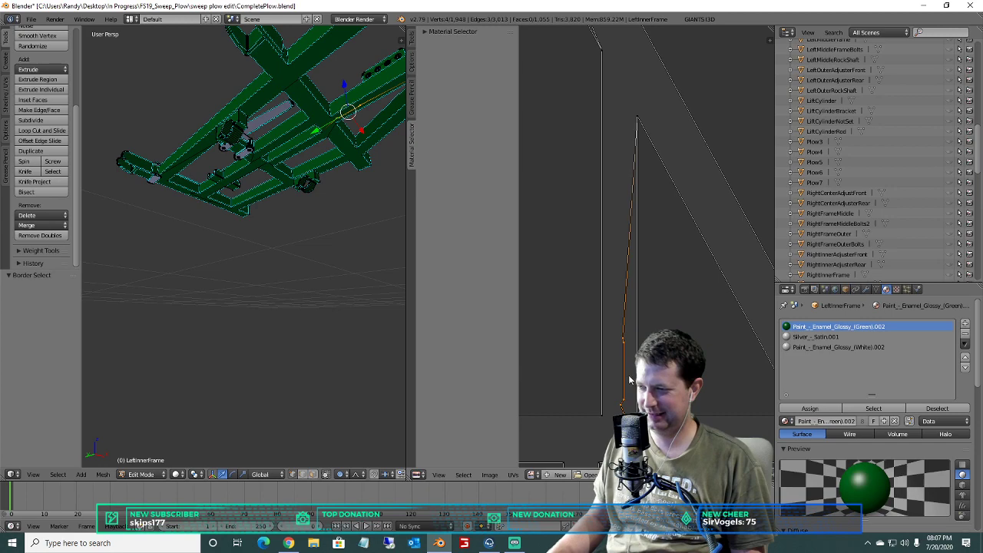
key("x")
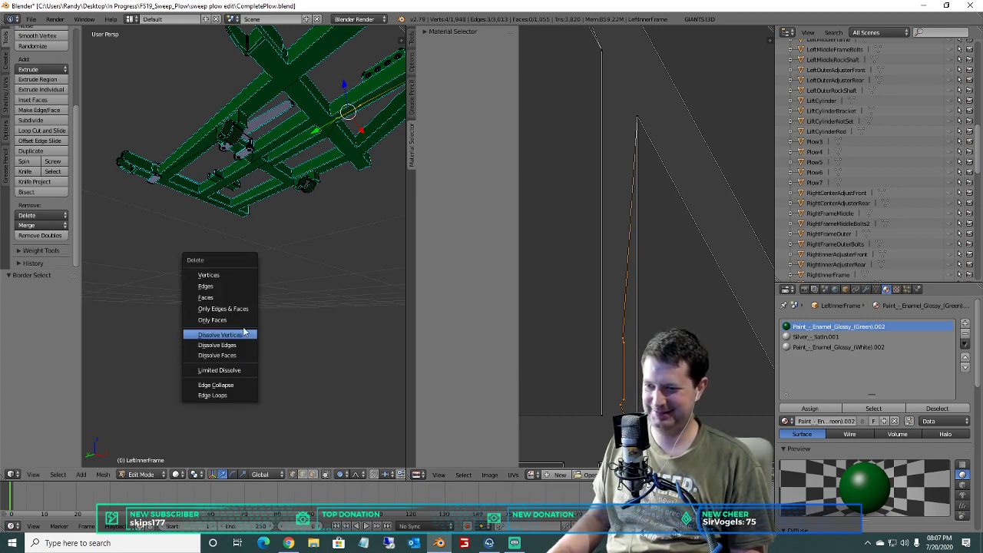
left_click(233, 345)
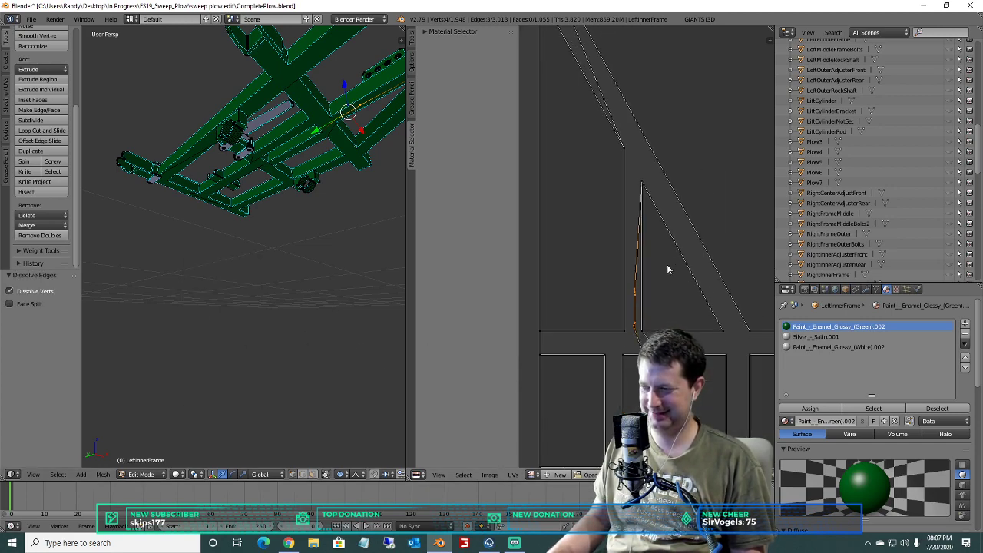
key("a")
scroll(612, 253, "down", 4)
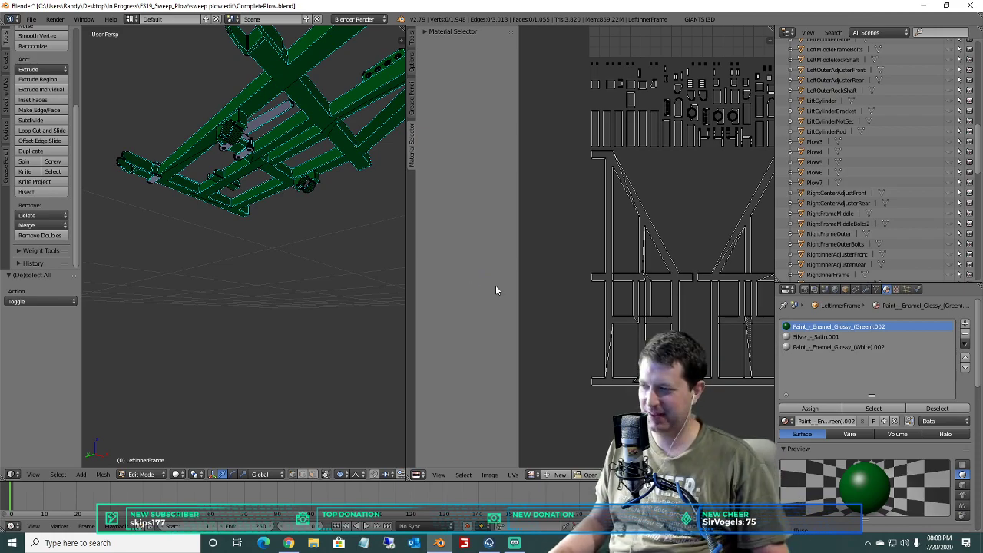
Highlight all islands of the UV layout with a border selection, and clear the selection.
scroll(603, 267, "down", 5)
middle_click_drag(716, 263, 605, 267)
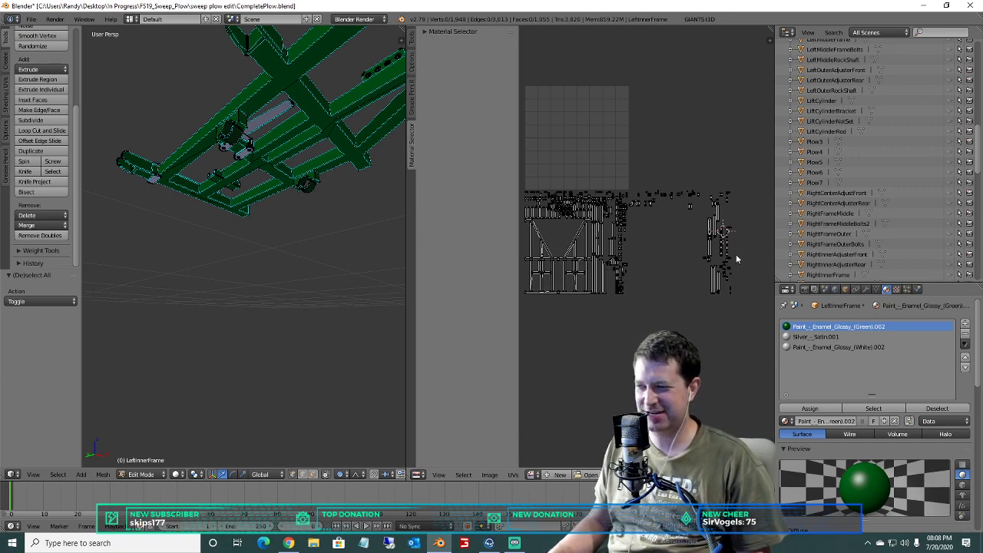
key("b")
left_click_drag(741, 317, 513, 167)
key("a")
key("a")
key("a")
Examine the silver link plates, pin holes and brackets on the underside of the frame, together with their UV islands.
scroll(236, 118, "up", 3)
scroll(236, 172, "up", 6)
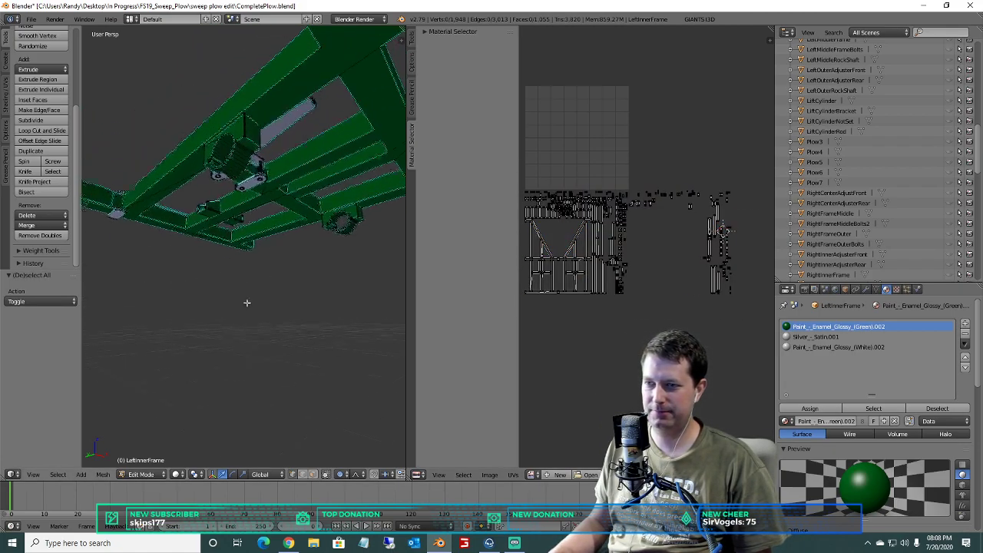
middle_click_drag(245, 106, 240, 79)
scroll(597, 124, "up", 8)
middle_click_drag(600, 134, 619, 434)
scroll(692, 146, "up", 5)
middle_click_drag(692, 146, 635, 319)
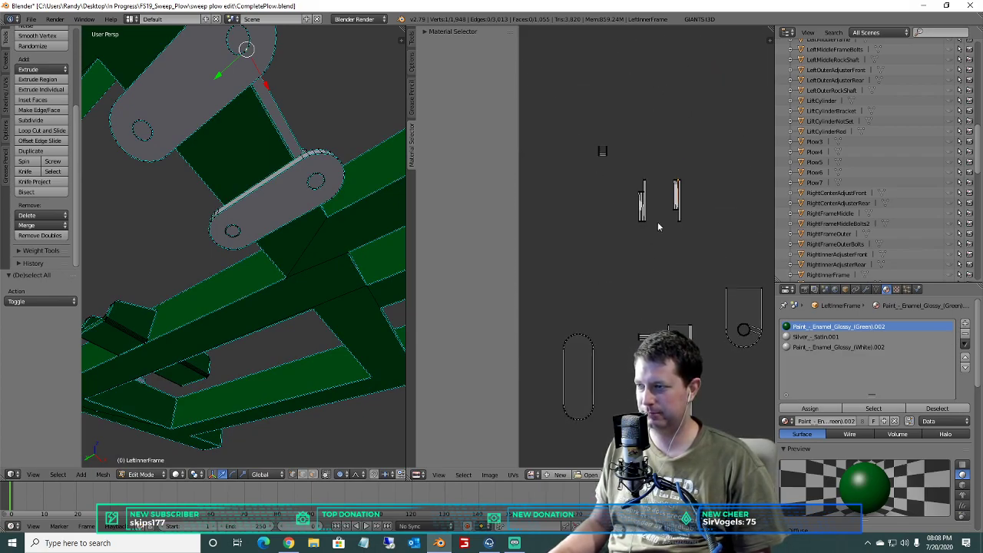
scroll(651, 239, "up", 3)
middle_click_drag(355, 133, 316, 283)
middle_click_drag(328, 334, 233, 27)
middle_click_drag(229, 170, 238, 307)
scroll(233, 302, "down", 6)
Highlight the whole inner frame mesh repeatedly to check its geometry from different angles.
key("a")
key("a")
key("a")
key("a")
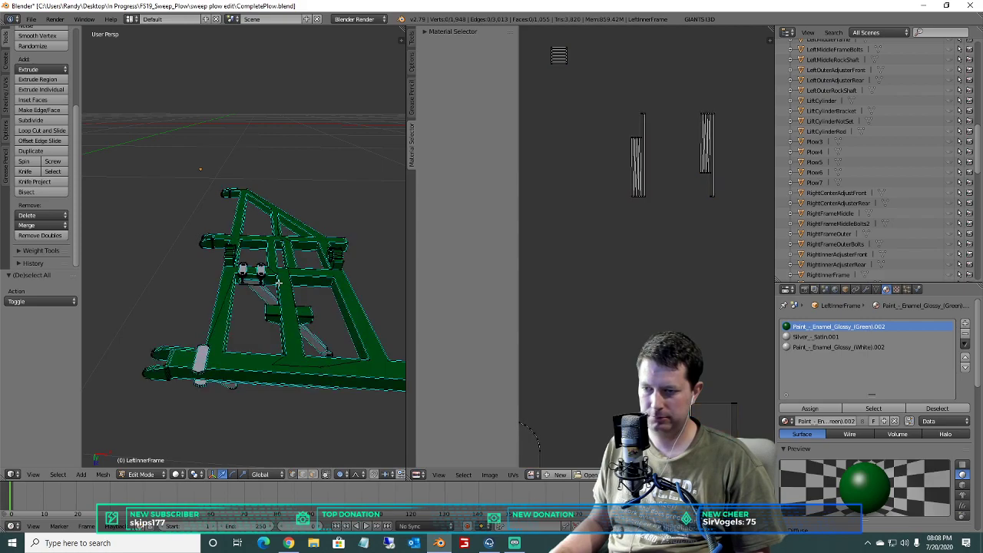
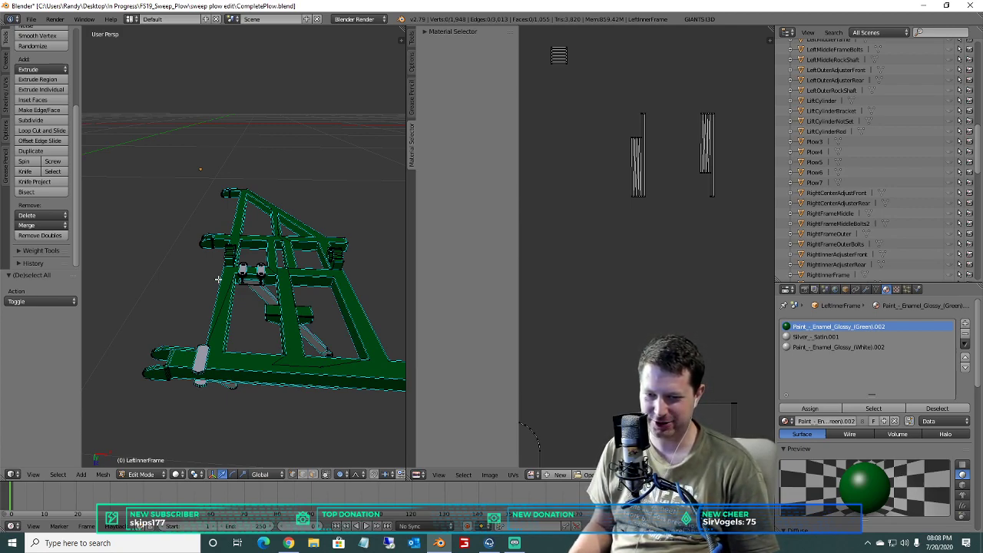
key("a")
middle_click_drag(233, 252, 98, 242)
scroll(97, 242, "down", 4)
key("a")
key("a")
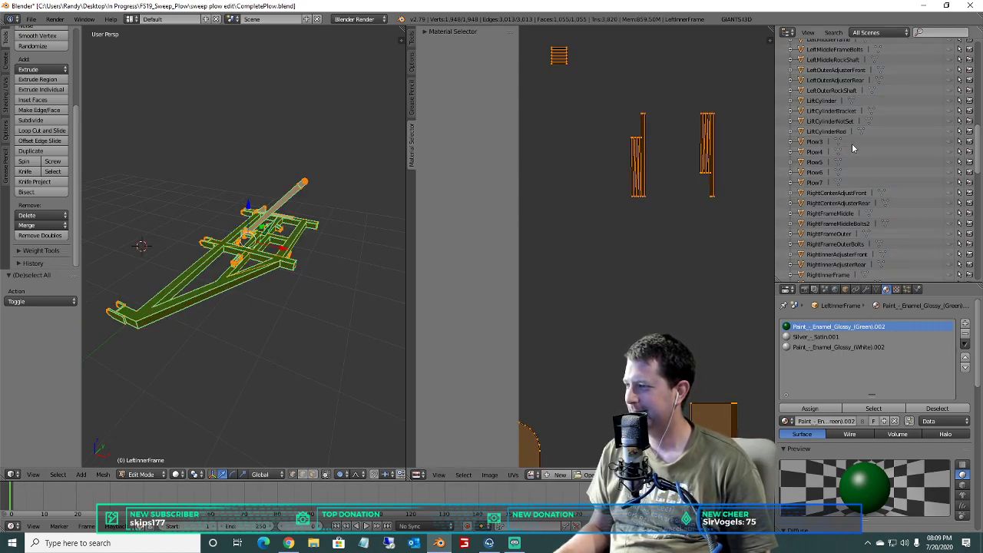
Select and unhide the LeftInnerFrameBolts object, and open it in Edit Mode.
scroll(848, 180, "up", 6)
left_click(837, 193)
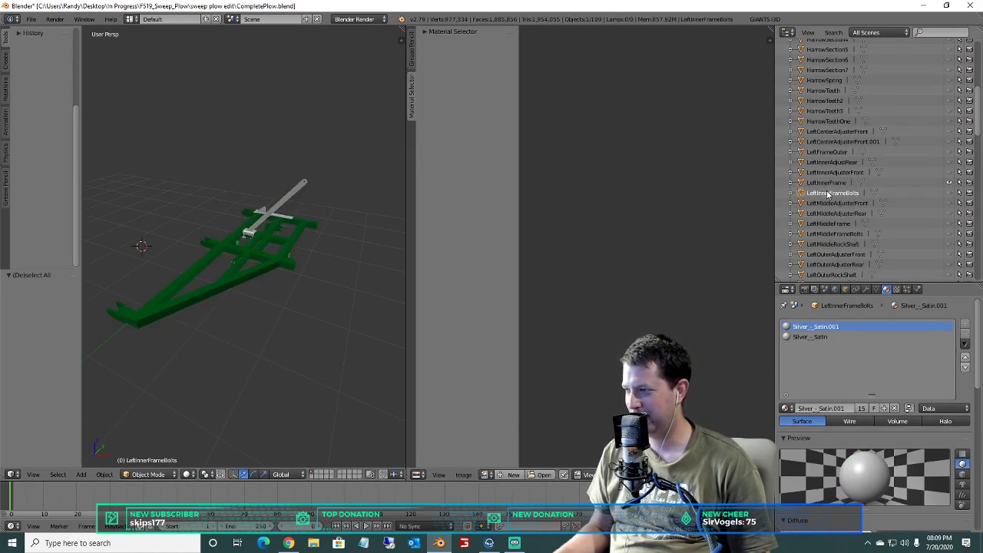
left_click(949, 193)
scroll(243, 243, "up", 5)
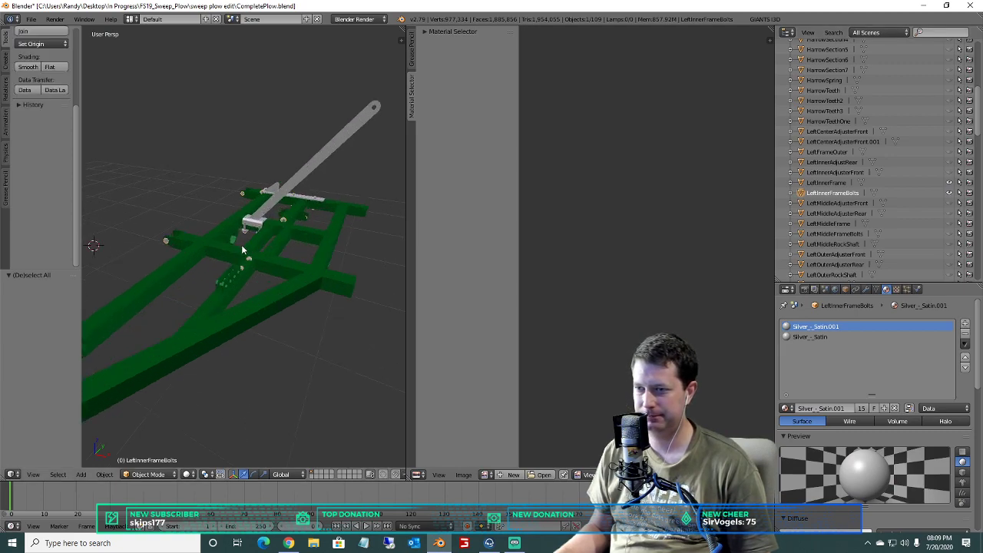
middle_click_drag(229, 250, 319, 199, "shift")
scroll(300, 231, "down", 5)
left_click(148, 474)
left_click(151, 450)
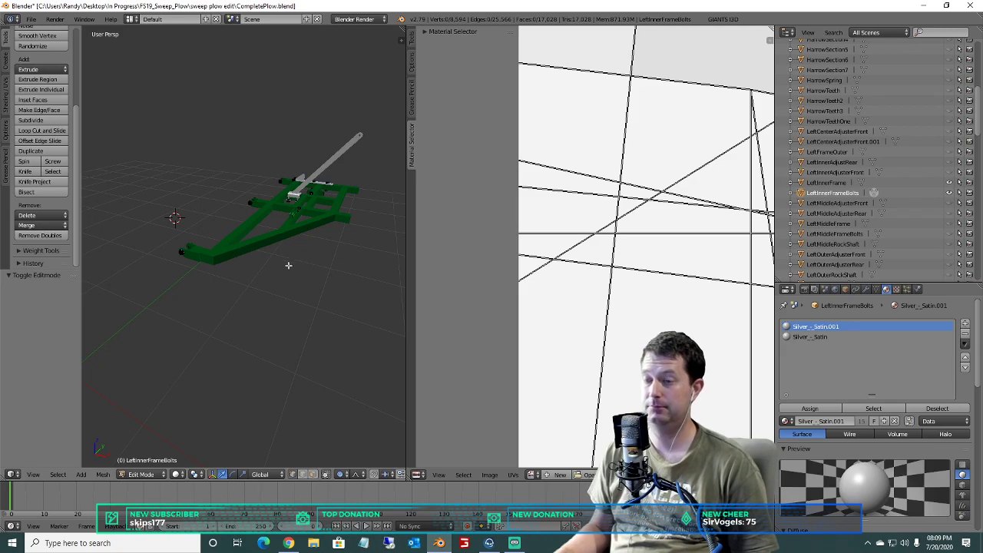
Select all the bolt geometry and unwrap it with Smart UV Project at angle limit 66 and island margin 0.03.
key("a")
scroll(272, 254, "down", 3)
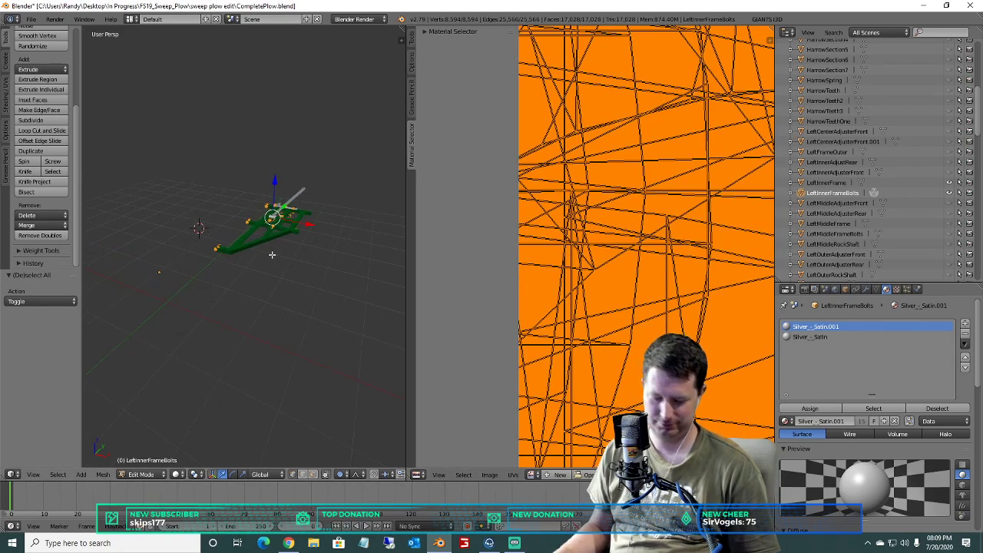
key("u")
left_click(261, 255)
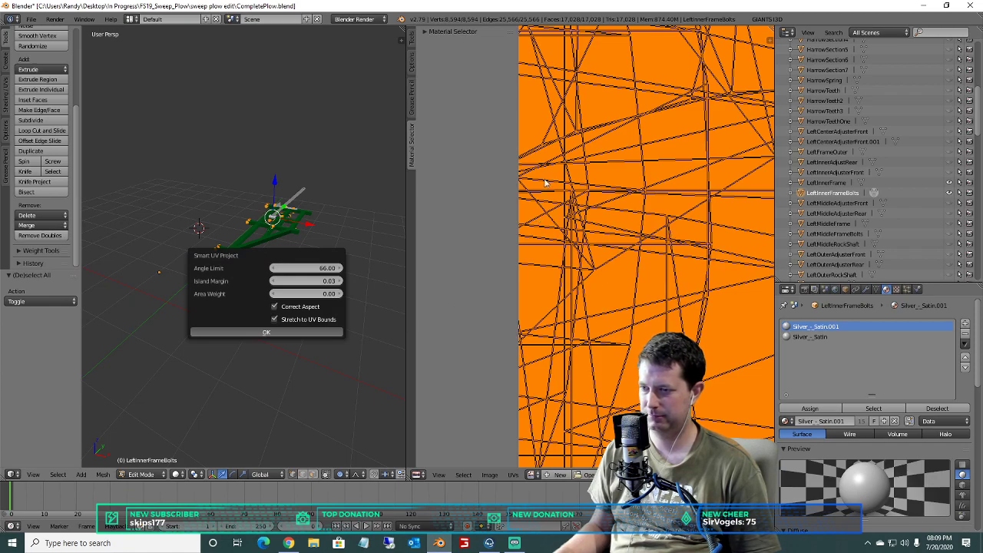
scroll(601, 192, "down", 15)
scroll(552, 191, "up", 4)
middle_click_drag(594, 205, 710, 274)
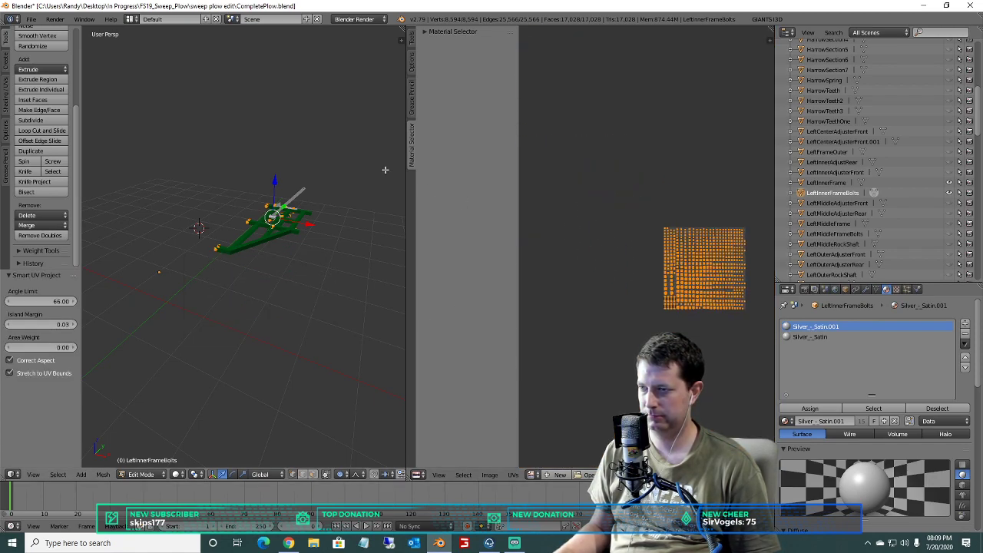
Expand the Material Selector, move the bolts' UVs up one grid tile, and inspect the islands.
left_click(427, 33)
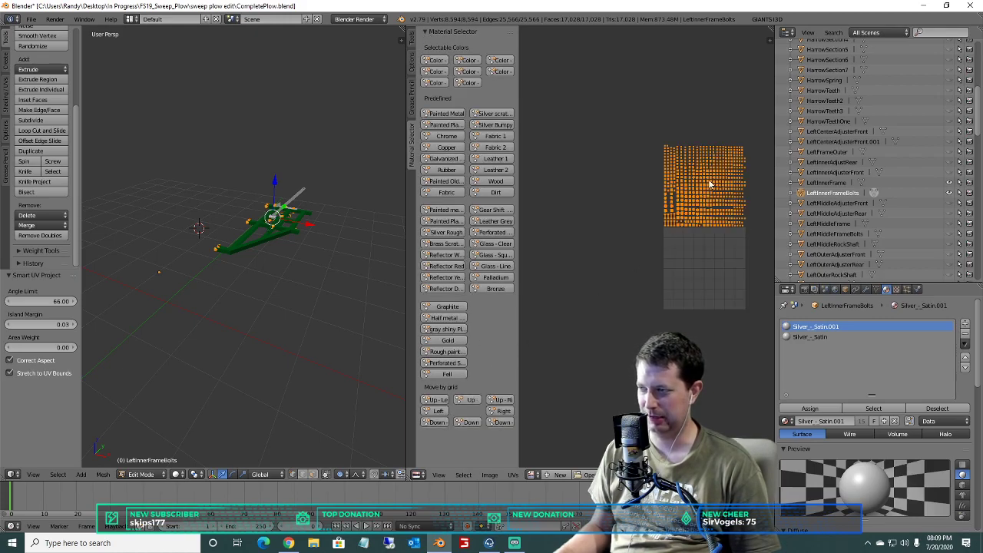
scroll(578, 316, "up", 5)
scroll(578, 316, "up", 1)
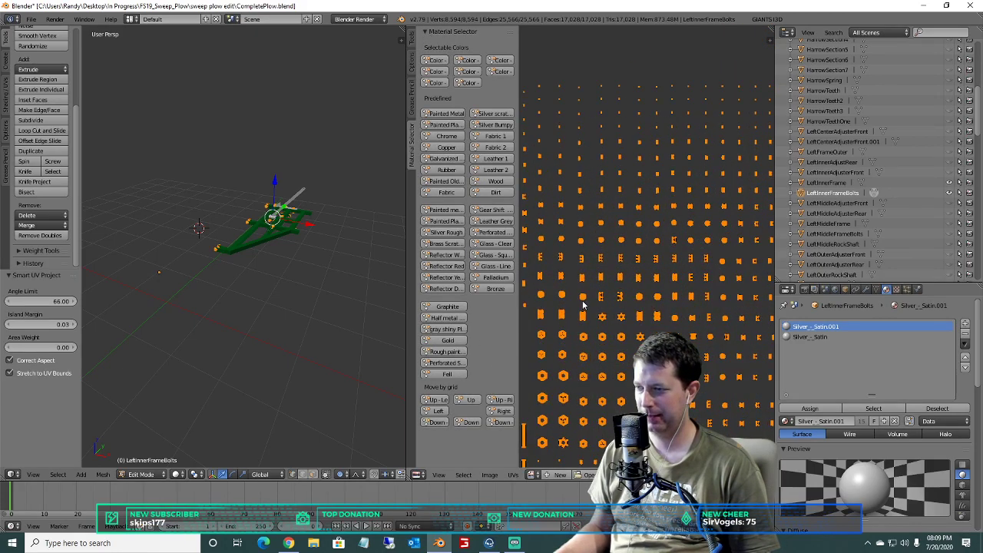
Apply a Limited Dissolve to all the bolt geometry with a max angle of 5°.
scroll(578, 315, "down", 4)
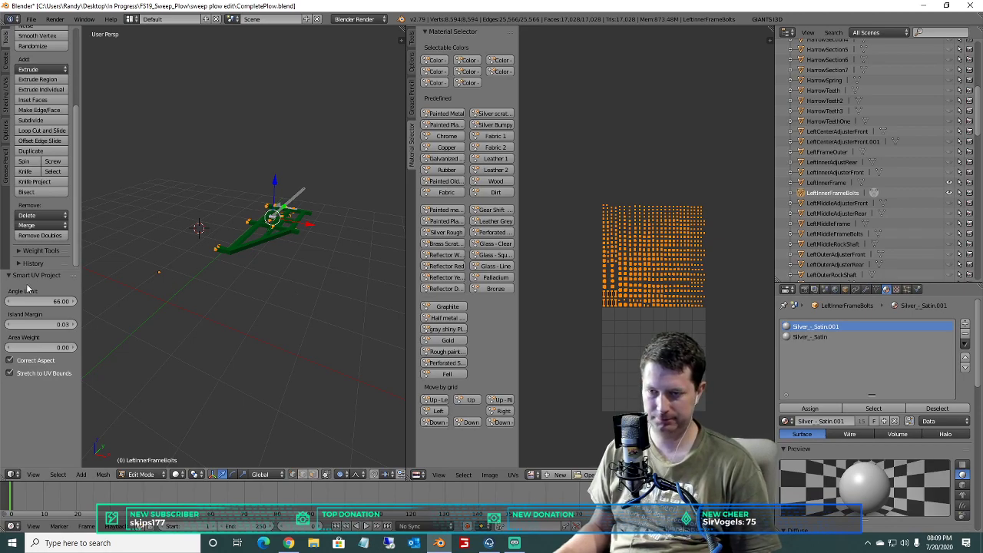
left_click(24, 218)
left_click(57, 327)
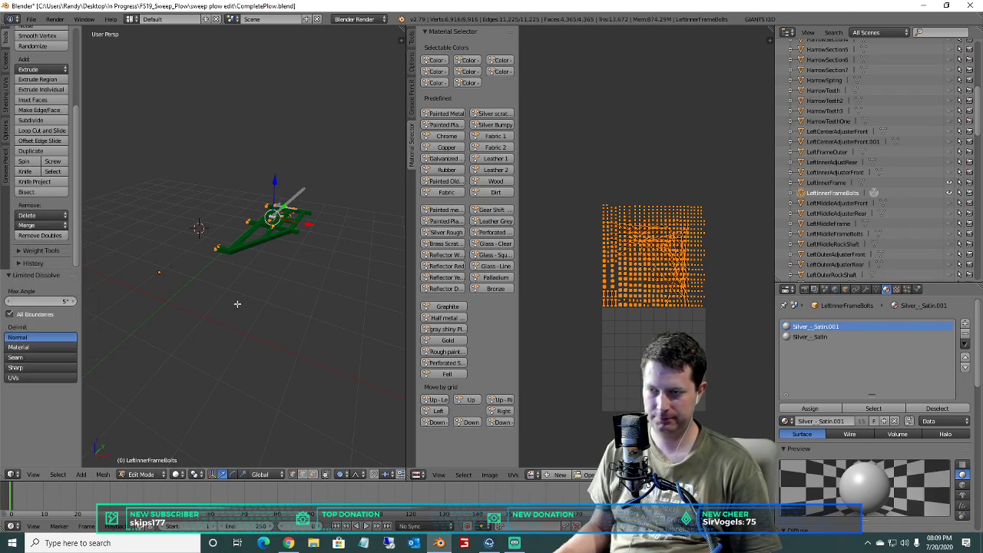
Unwrap the simplified bolts with Smart UV Project at island margin 0.03, and move their UVs up one grid tile.
key("u")
left_click(148, 309)
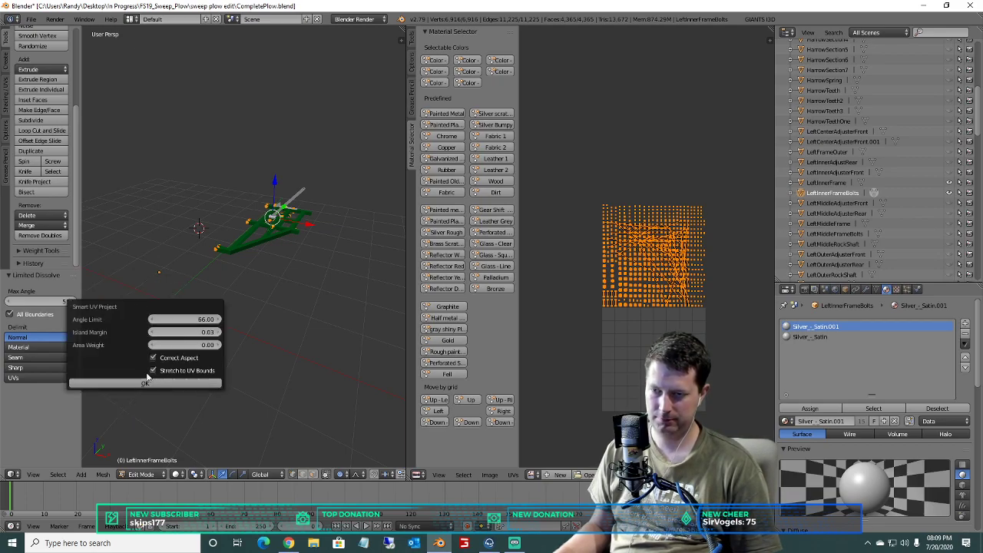
left_click(143, 383)
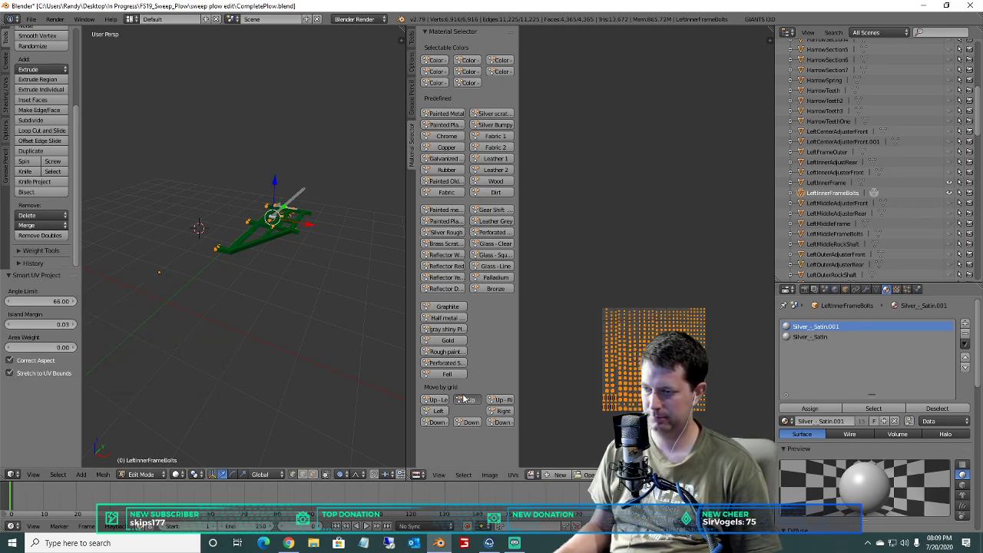
scroll(280, 269, "up", 5)
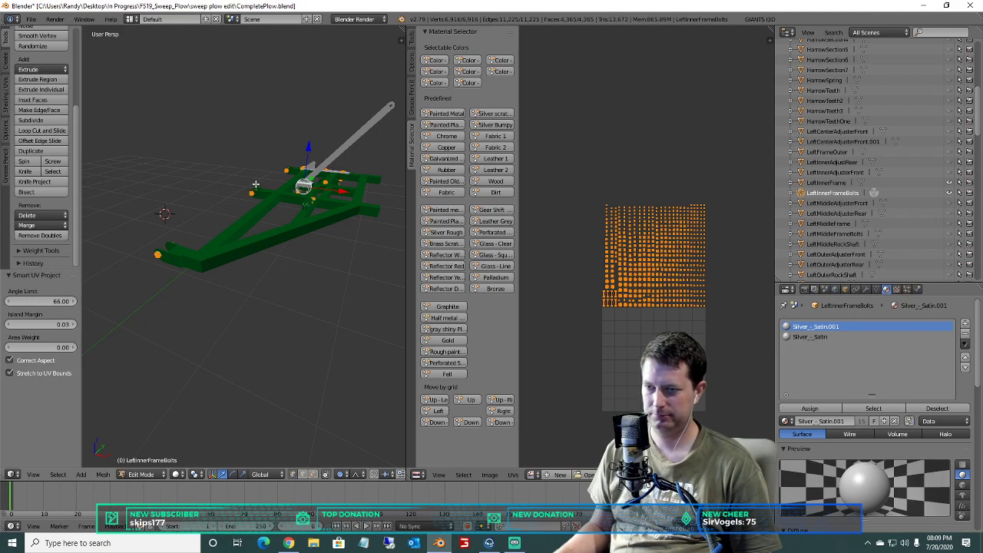
Toggle the highlighting of all the bolts to check where they sit on the frame, leaving them deselected.
key("a")
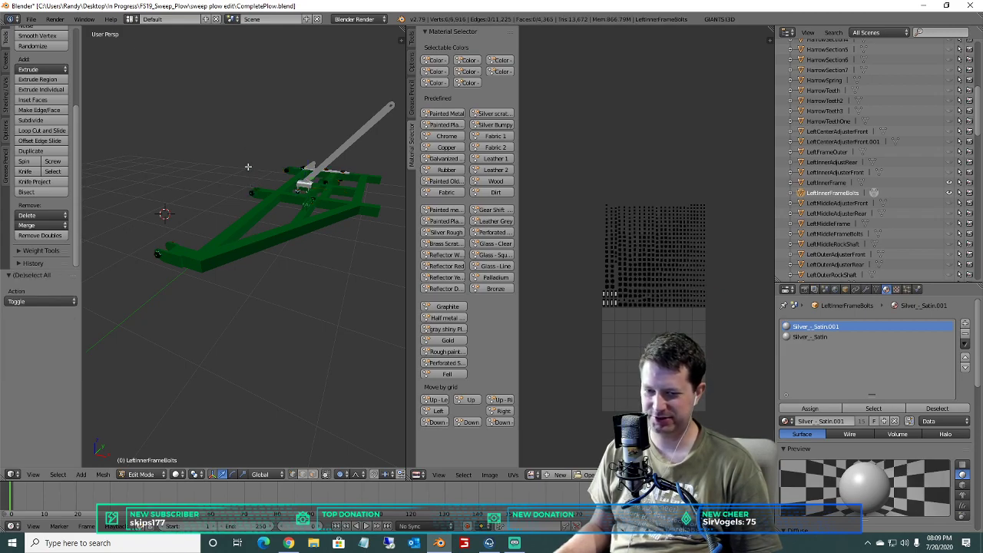
scroll(248, 165, "up", 3)
key("a")
key("a")
key("a")
key("a")
middle_click_drag(294, 268, 233, 226)
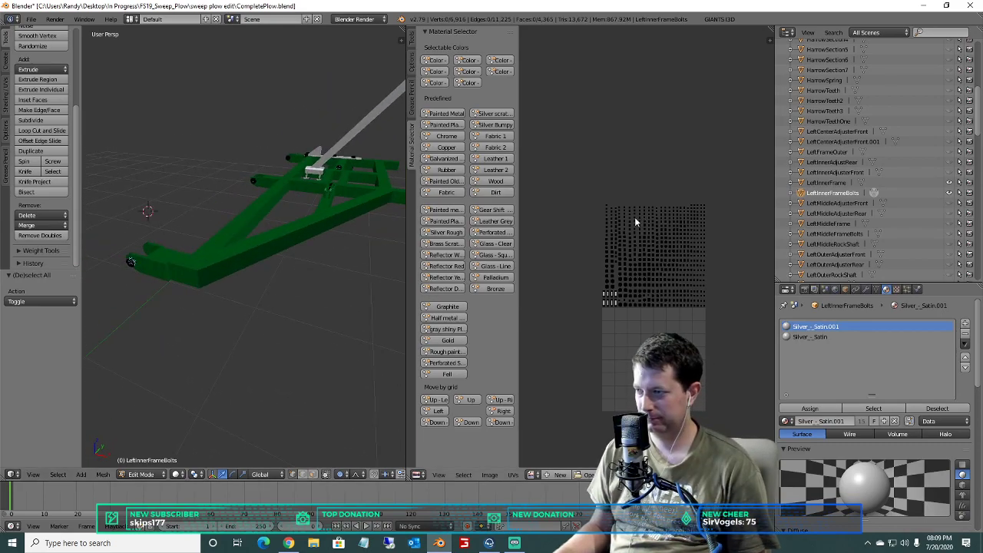
Return to Object Mode, join the bolts into LeftInnerFrame, and open the combined object in Edit Mode.
left_click(137, 475)
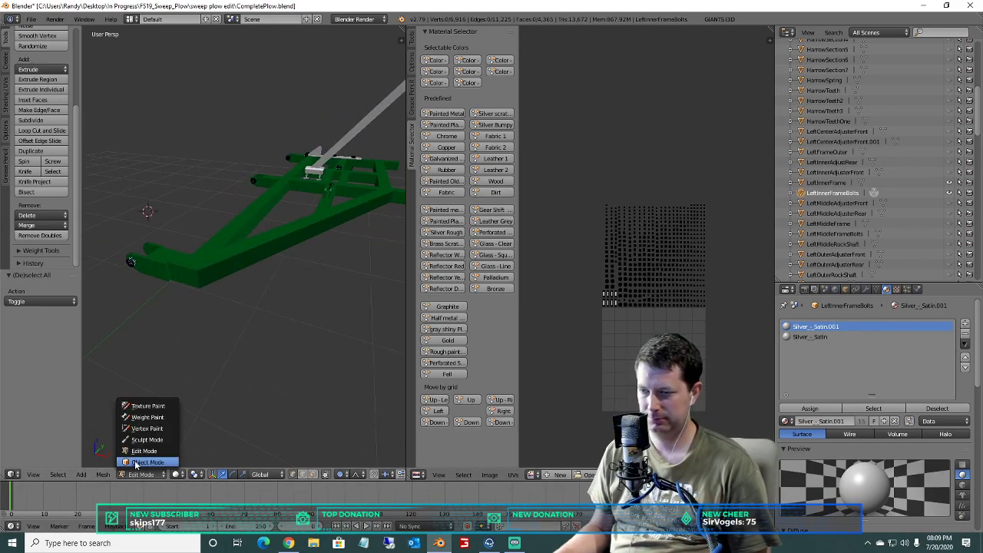
left_click(146, 462)
left_click(822, 184)
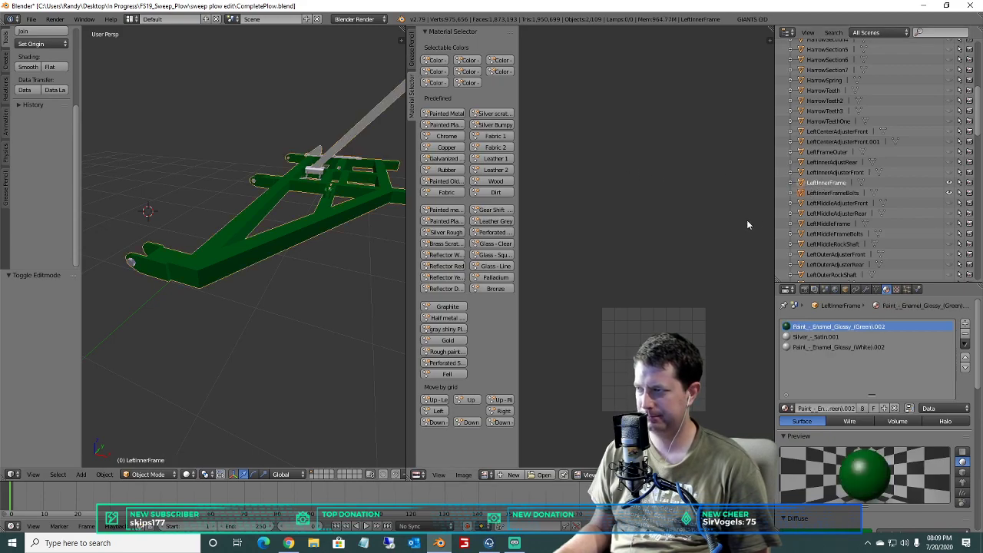
key("ctrl+j")
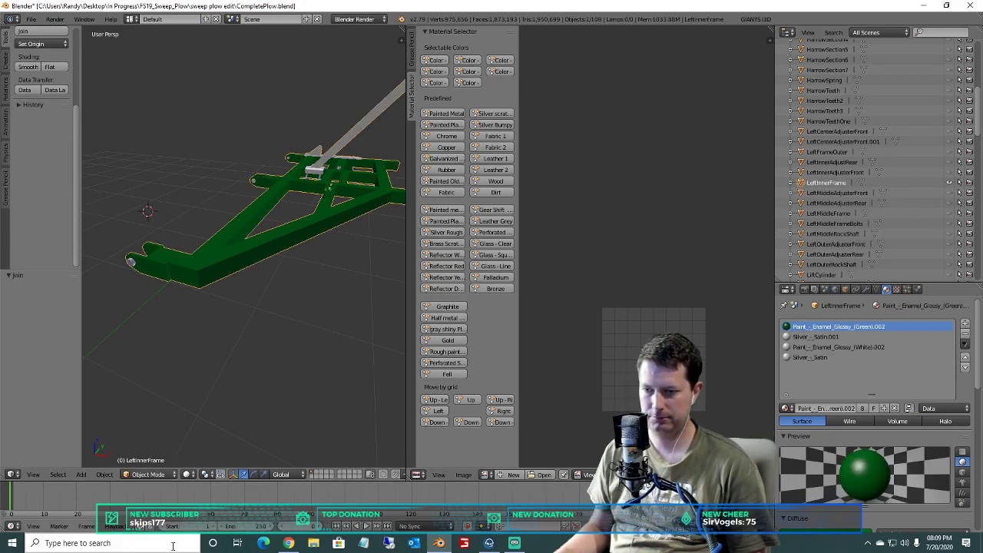
left_click(131, 474)
left_click(146, 451)
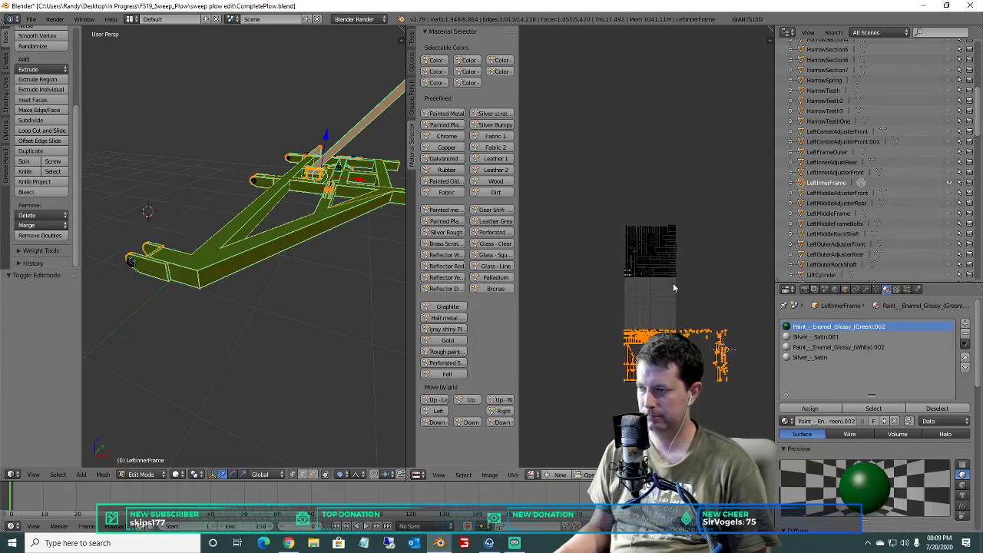
Examine the combined UV layout of the frame and bolts, toggling the highlighting of all islands.
scroll(598, 218, "up", 2)
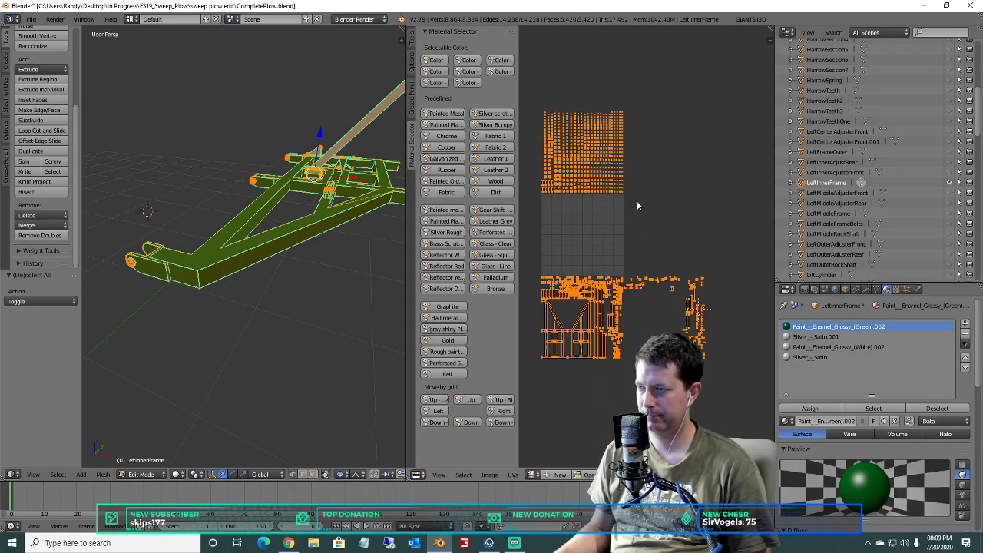
scroll(259, 118, "down", 2)
scroll(259, 118, "up", 3)
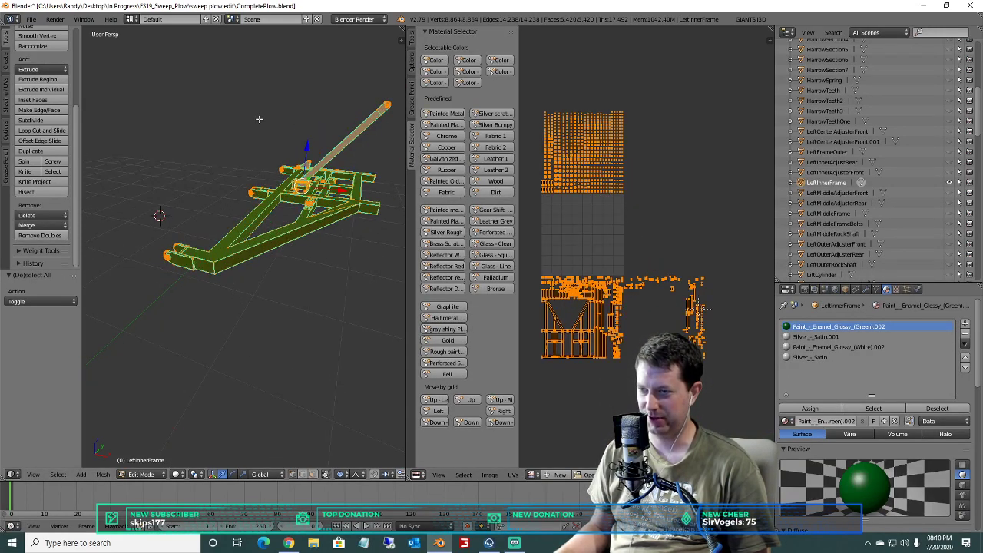
scroll(649, 219, "up", 5)
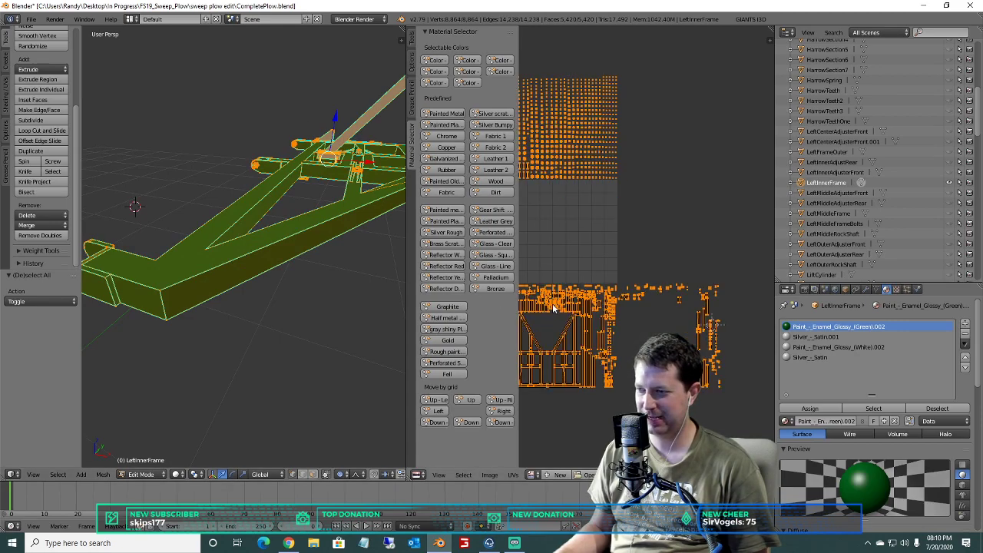
scroll(626, 297, "up", 1)
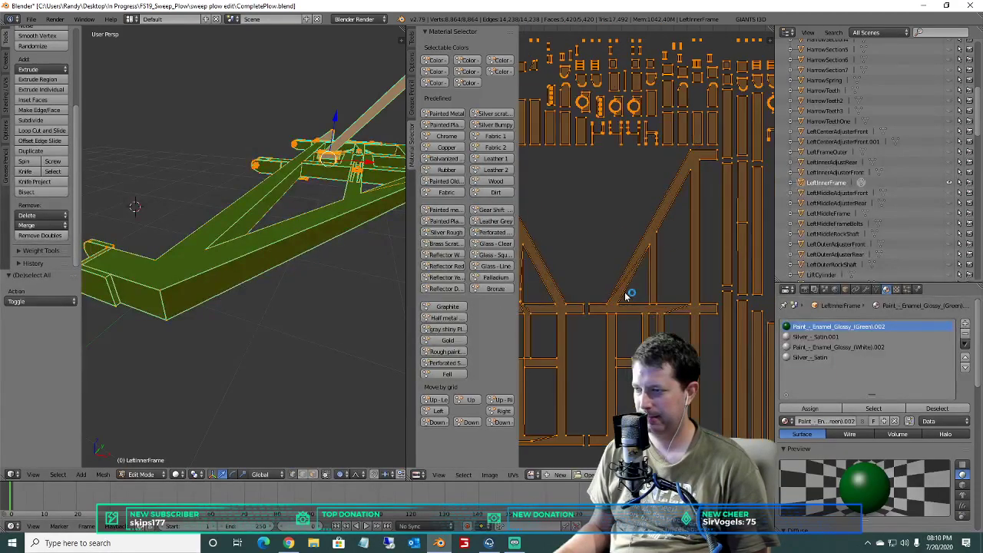
scroll(637, 323, "up", 4)
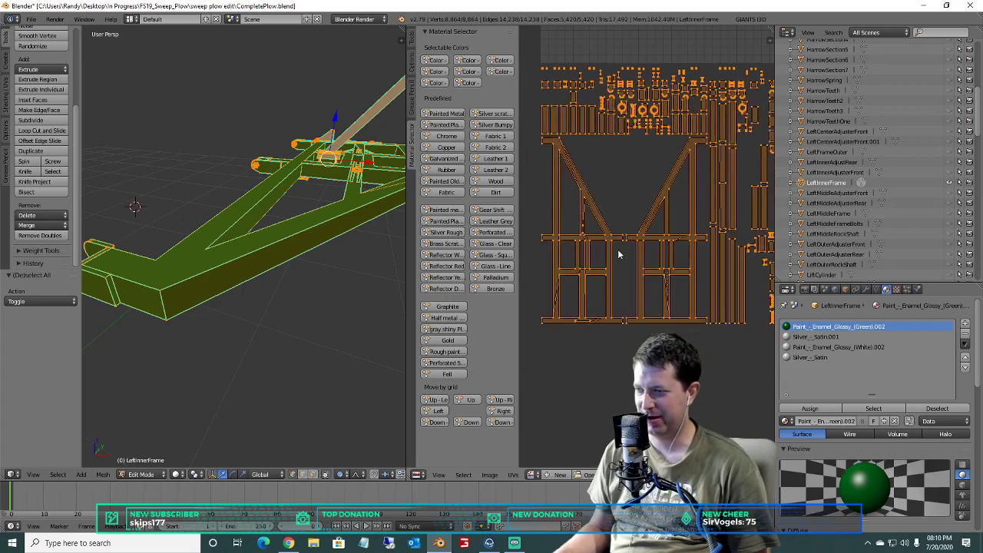
key("a")
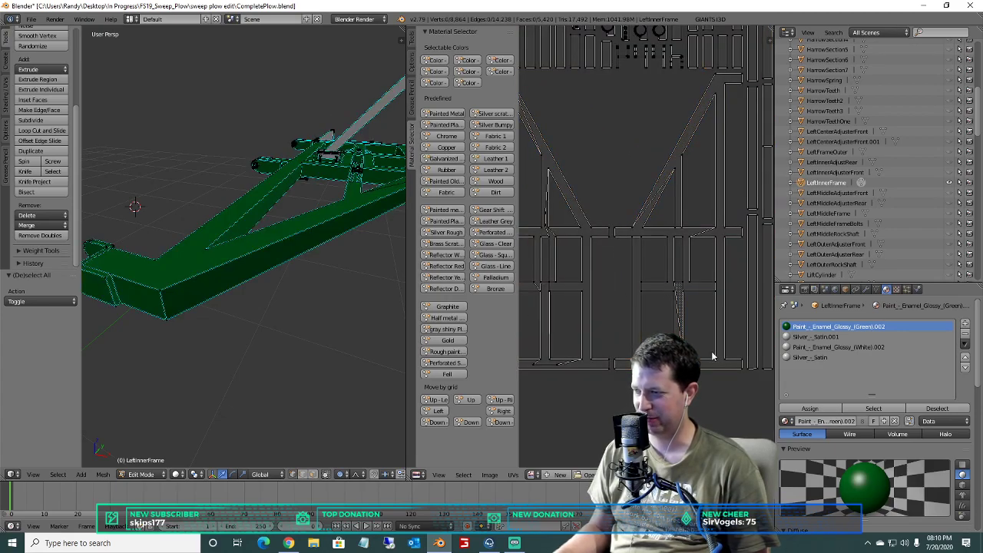
scroll(574, 305, "down", 4)
key("a")
scroll(553, 279, "down", 3)
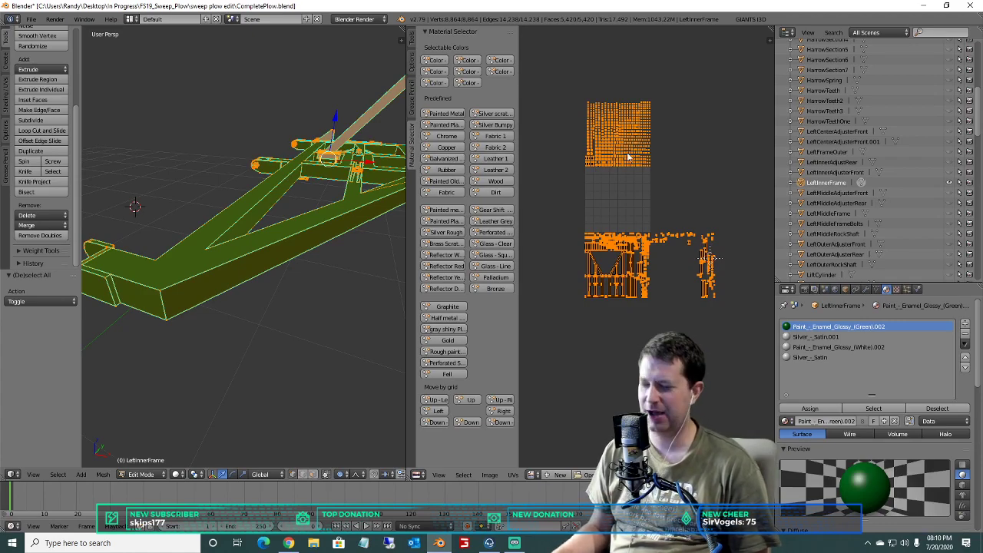
key("a")
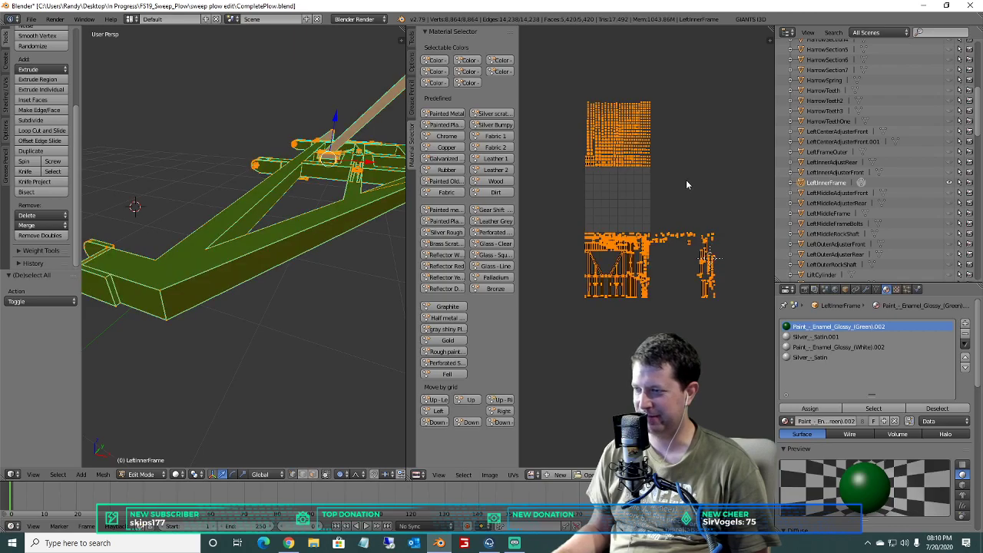
Hide LeftInnerFrame, then select and unhide LeftMiddleFrame and bring it into view.
left_click(832, 173)
left_click(948, 184)
left_click(791, 194)
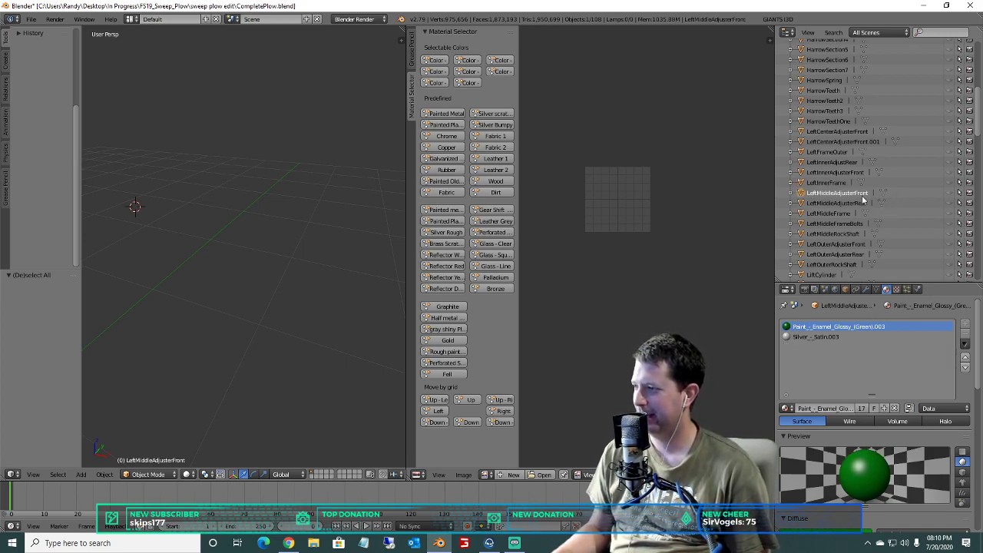
left_click(833, 213)
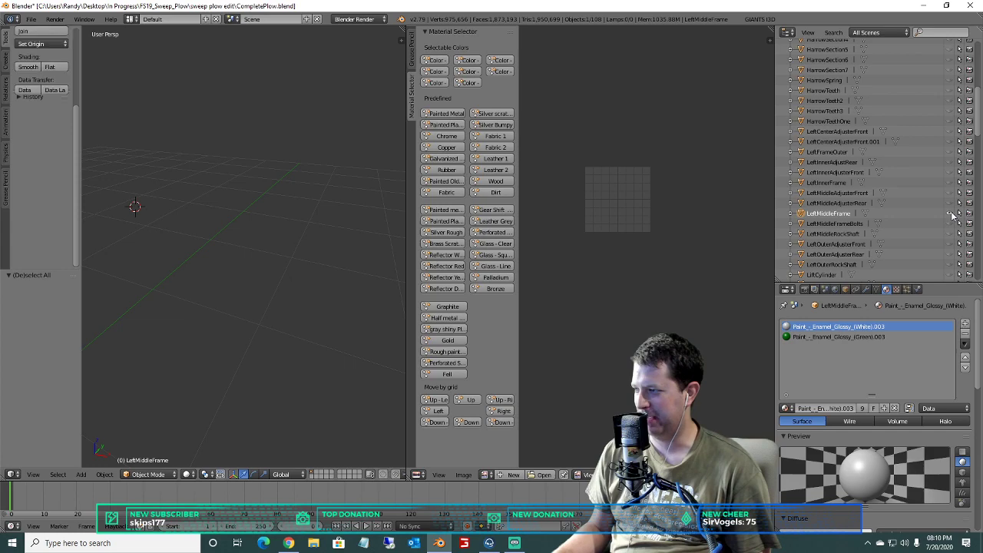
scroll(292, 193, "down", 4)
scroll(301, 189, "up", 4)
middle_click_drag(300, 189, 50, 204, "shift")
scroll(50, 204, "up", 1)
scroll(218, 224, "up", 3)
scroll(222, 225, "down", 4)
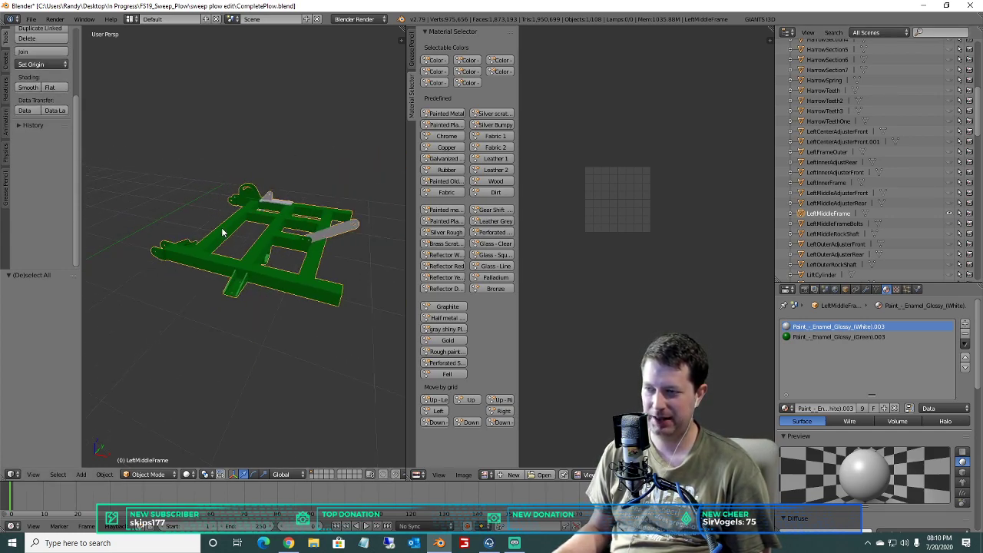
Open LeftMiddleFrame in Edit Mode and unwrap the whole mesh with Smart UV Project, angle limit 66 and island margin 0.03.
scroll(218, 203, "up", 2)
scroll(194, 298, "up", 2)
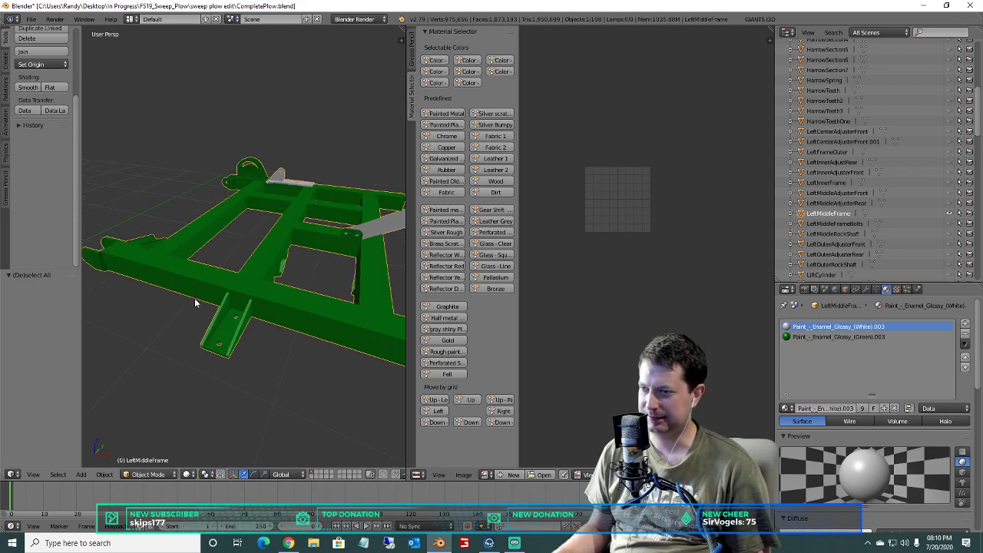
middle_click_drag(244, 261, 213, 343)
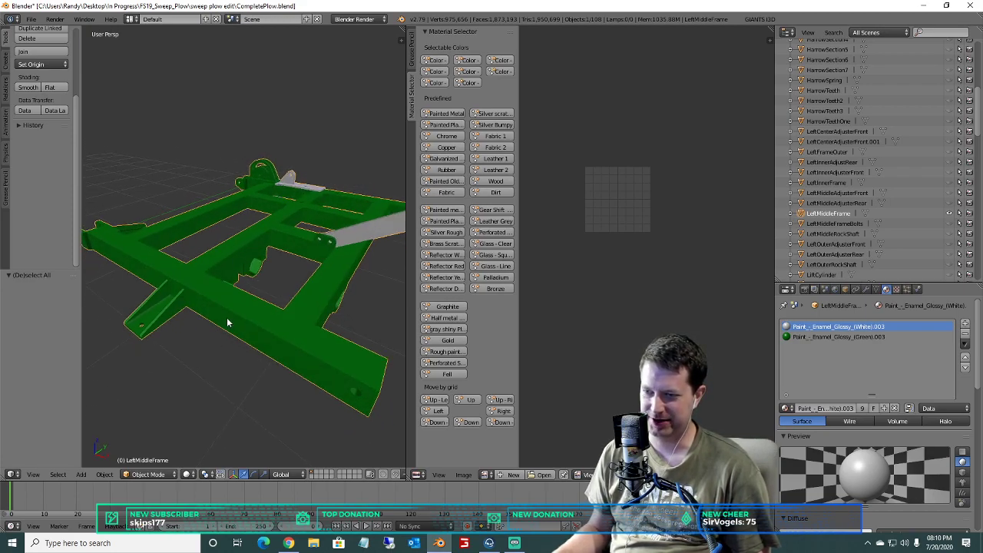
left_click(123, 475)
left_click(142, 452)
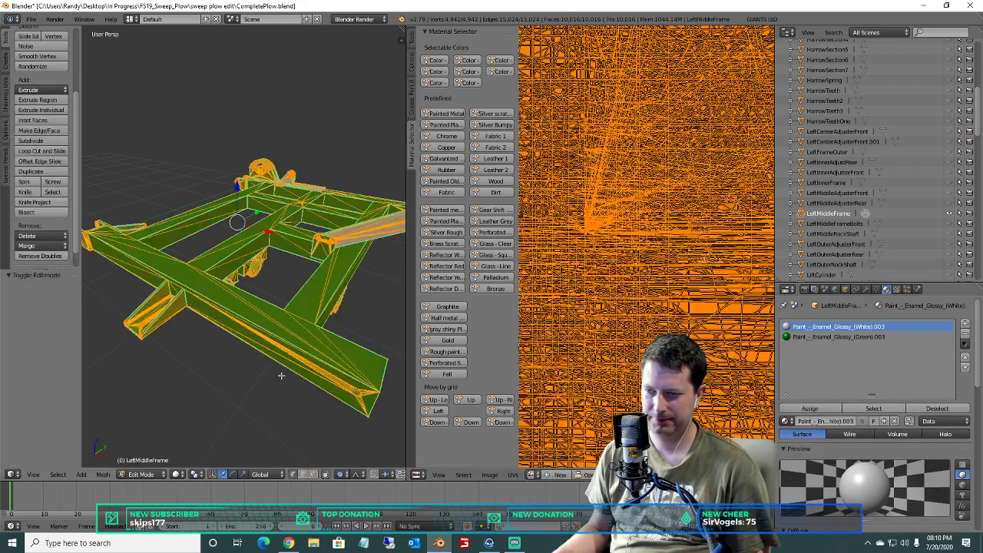
scroll(267, 172, "down", 4)
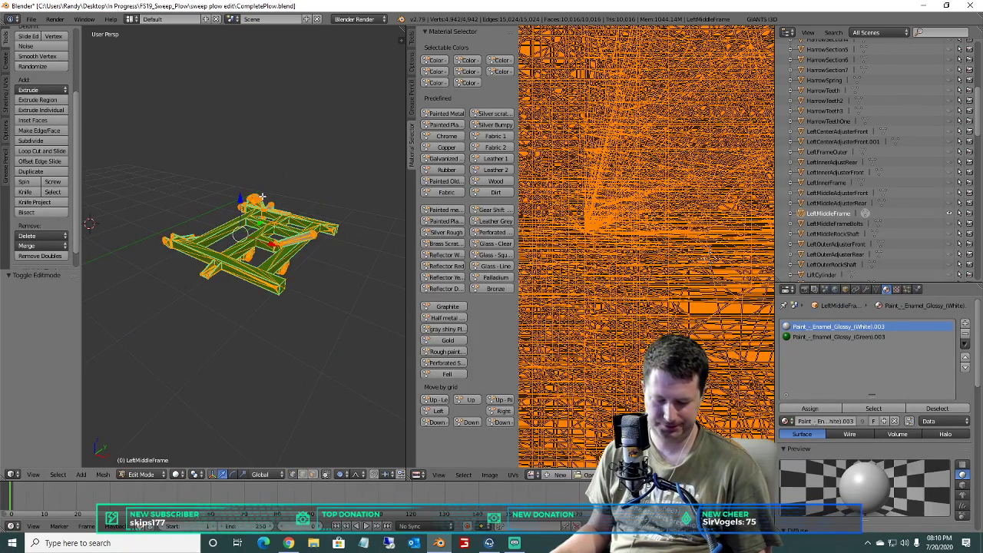
key("u")
left_click(245, 197)
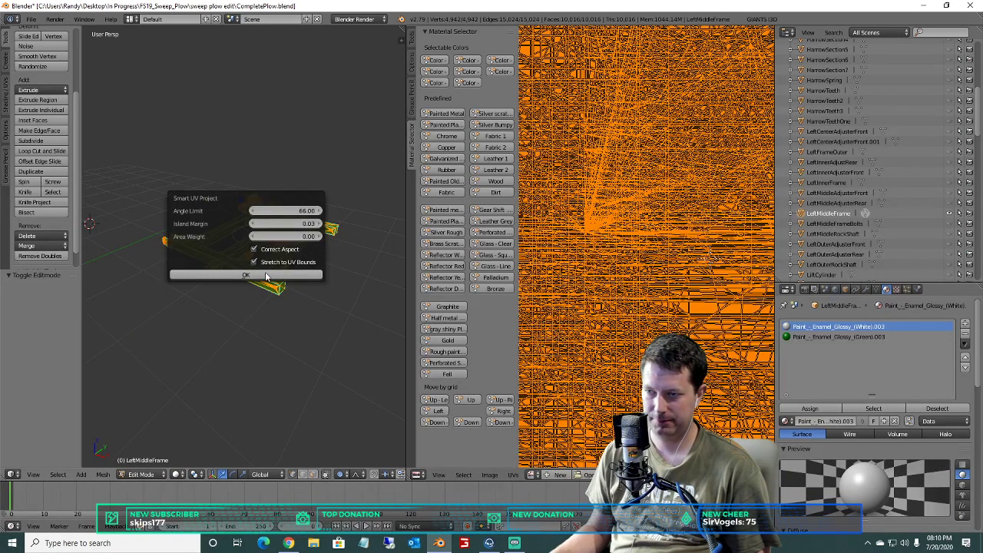
key("Return")
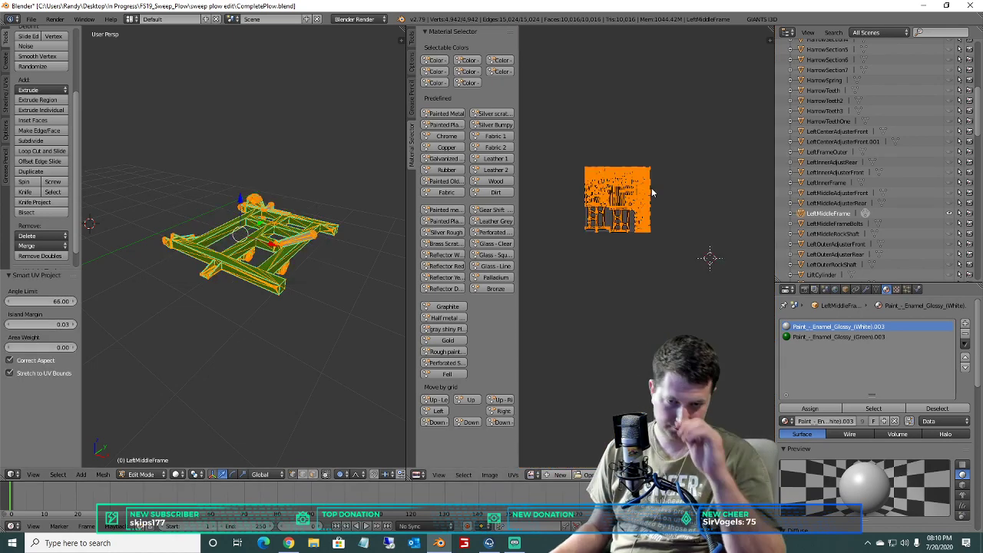
Move the unwrapped UV islands one grid tile down and deselect the whole mesh.
scroll(652, 192, "up", 6)
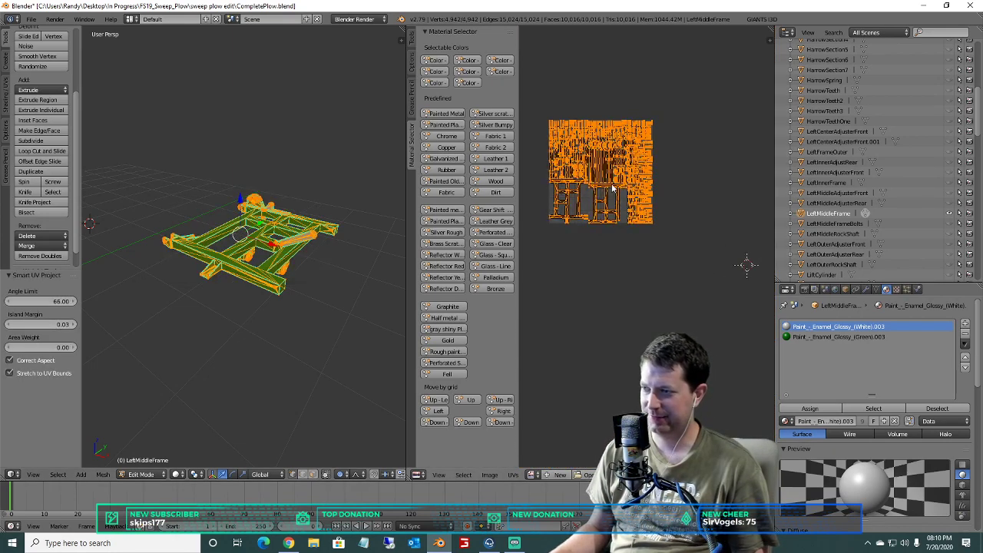
middle_click_drag(672, 260, 625, 256)
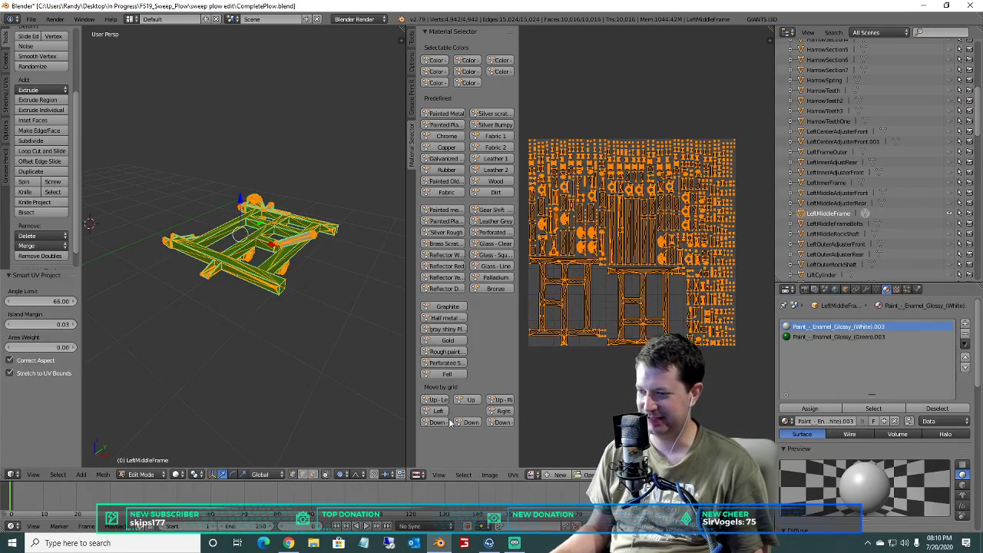
left_click(461, 424)
scroll(256, 261, "up", 6)
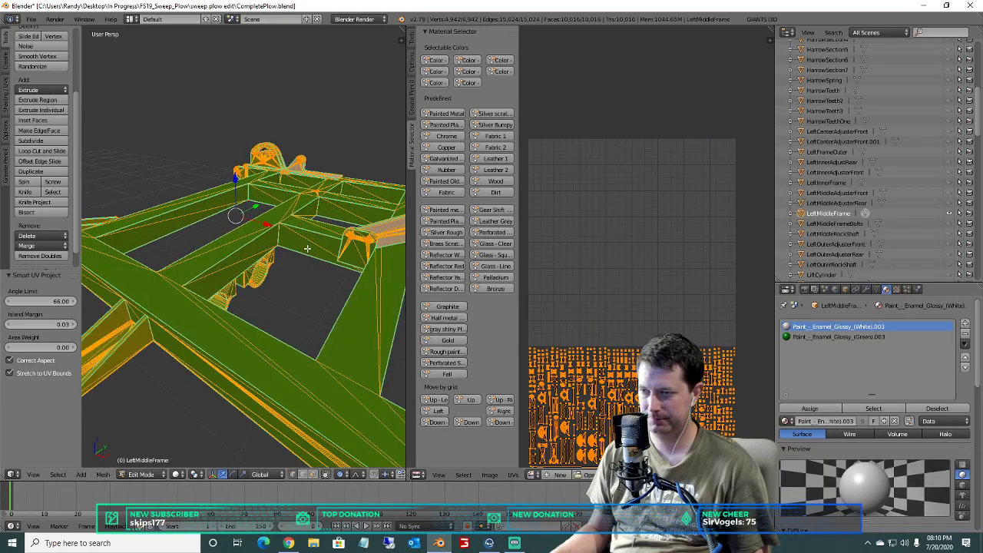
middle_click_drag(255, 262, 247, 265)
key("a")
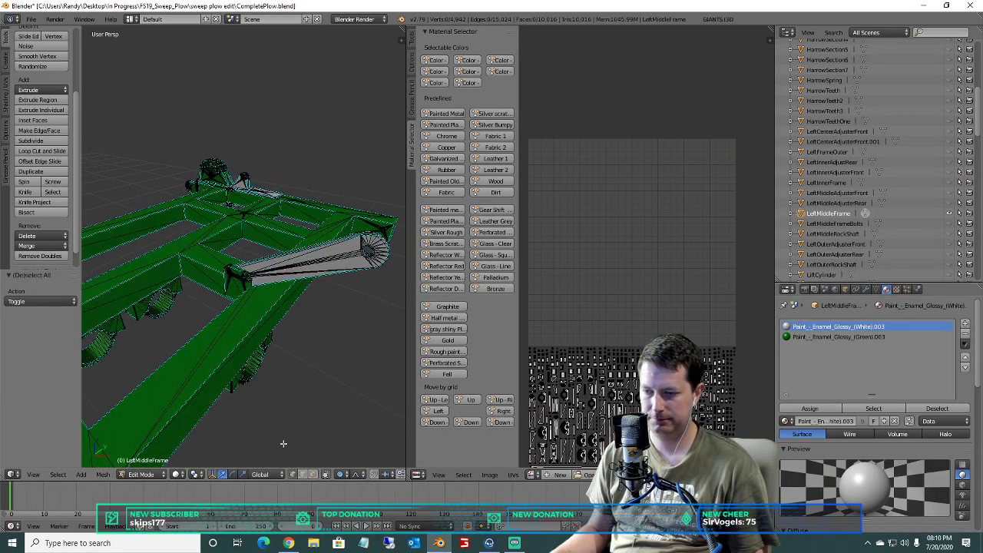
In face selection mode, select the whole frame mesh and apply a Limited Dissolve with a 5° maximum angle.
left_click(317, 474)
scroll(651, 230, "down", 3)
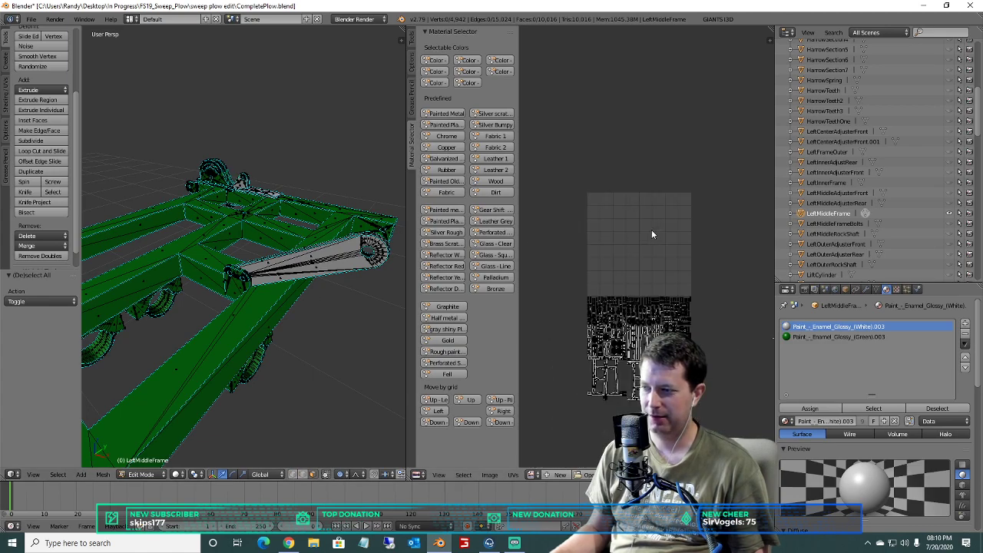
key("a")
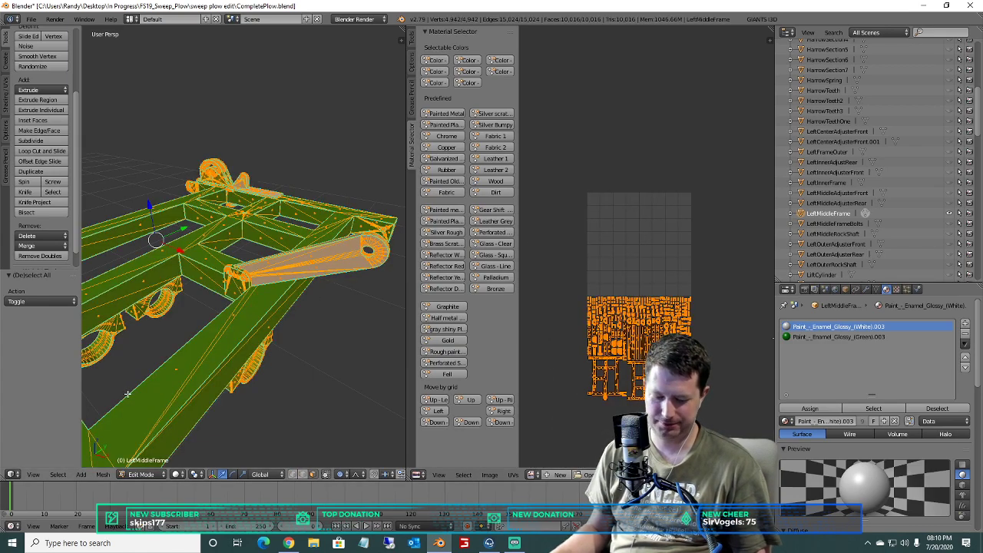
left_click(46, 235)
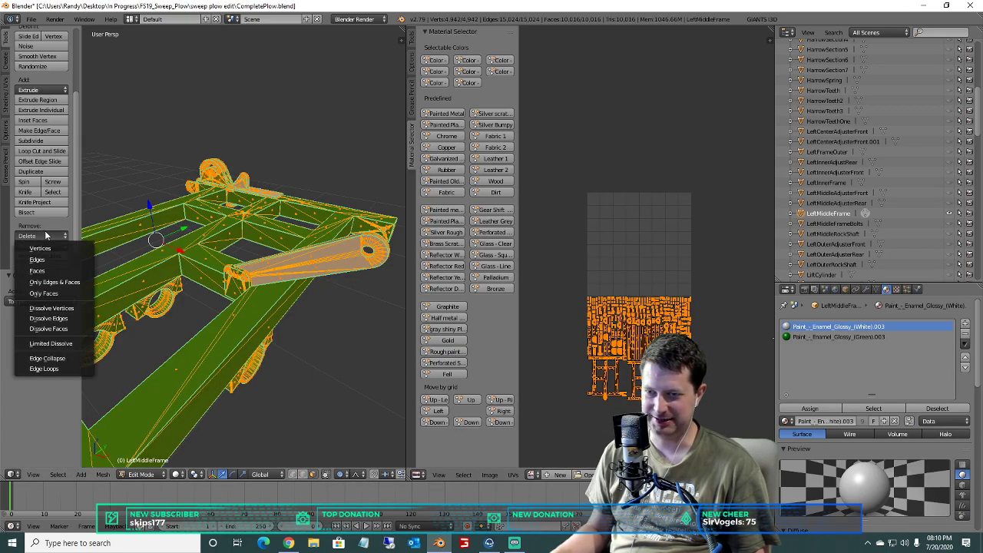
left_click(60, 342)
scroll(248, 309, "down", 4)
middle_click_drag(249, 309, 289, 281)
scroll(287, 289, "up", 3)
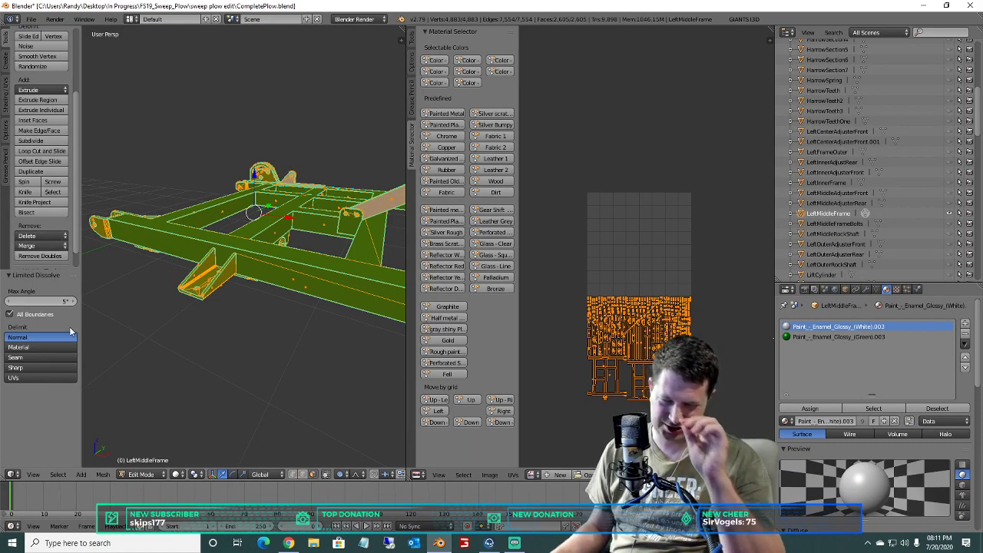
Unwrap the dissolved frame again with Smart UV Project at 0.03 island margin and move its islands one grid tile down.
key("u")
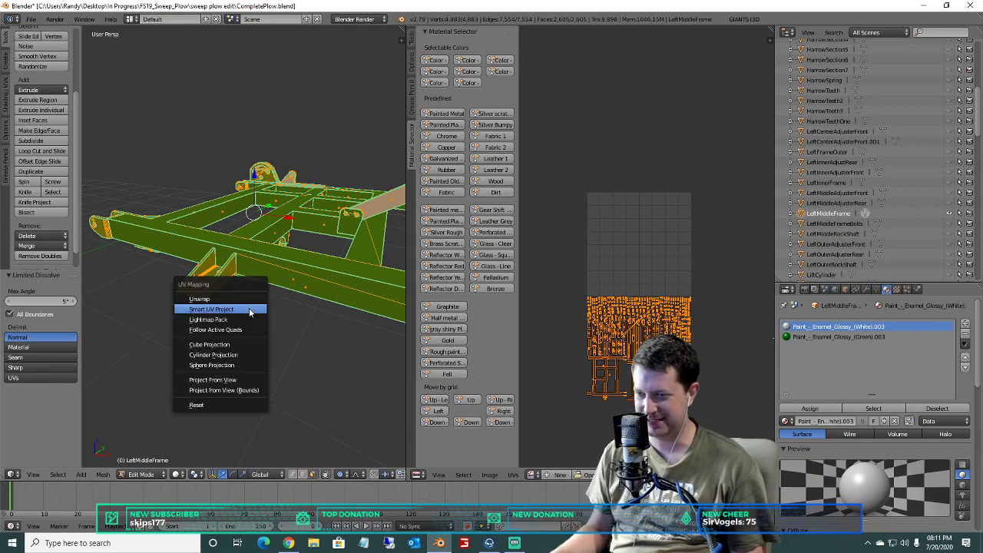
left_click(241, 317)
left_click(217, 390)
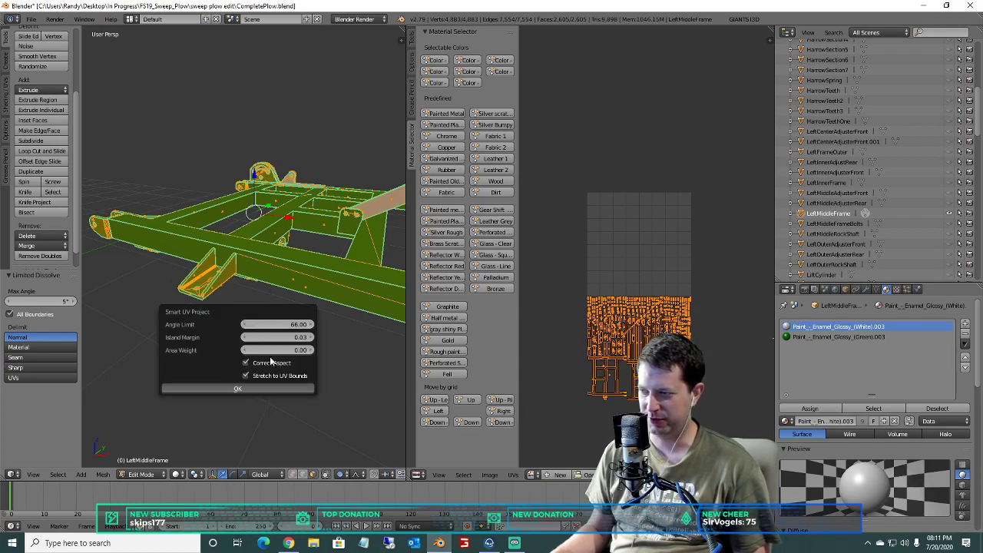
left_click(467, 421)
middle_click_drag(318, 333, 232, 327)
scroll(232, 327, "up", 2)
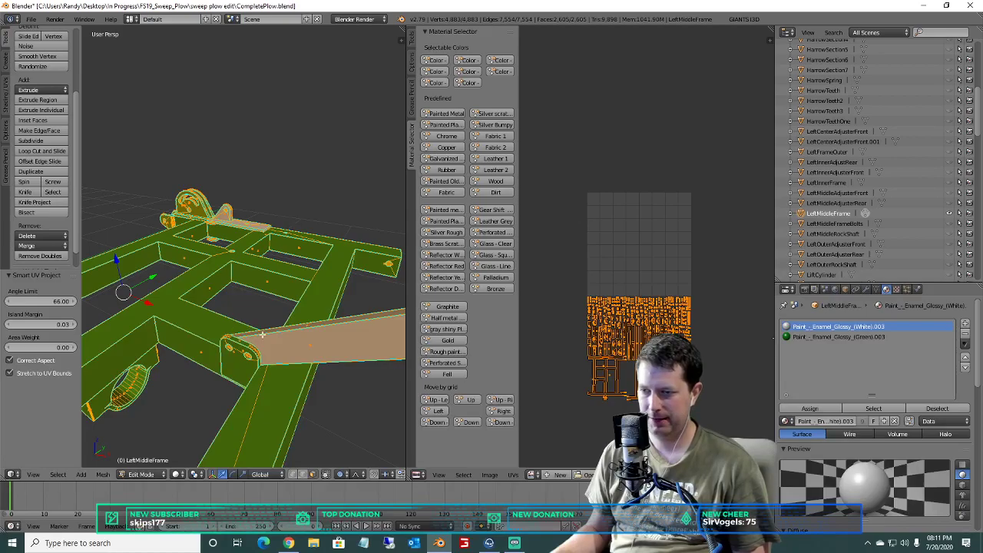
Deselect everything, then select one face on the white arm and one on the white bracket at the frame's far end.
key("a")
right_click(307, 347)
scroll(217, 203, "up", 3)
middle_click_drag(217, 203, 182, 300, "shift")
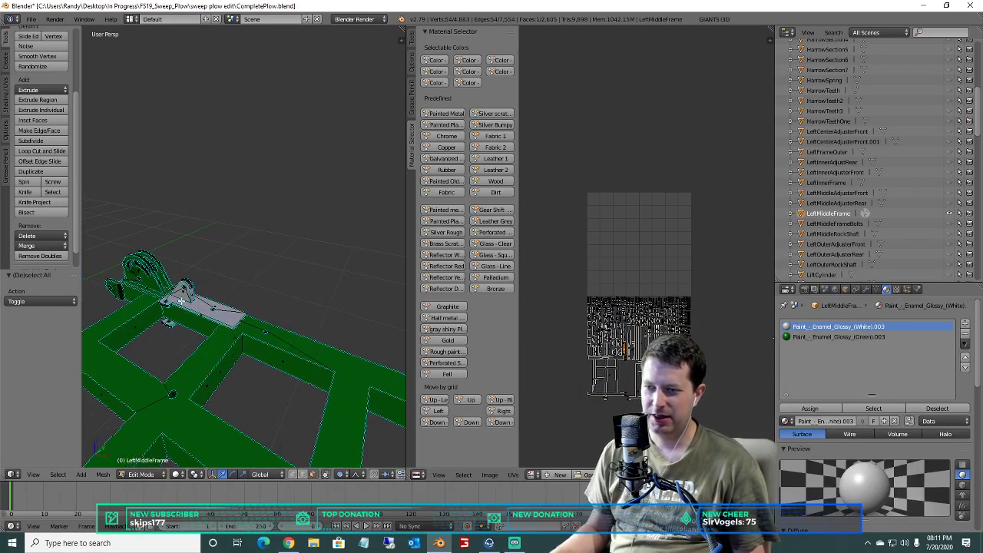
scroll(181, 299, "up", 3)
right_click(151, 391, "shift")
middle_click_drag(173, 415, 248, 180, "shift")
scroll(248, 180, "down", 3)
scroll(235, 240, "down", 3)
middle_click_drag(235, 241, 215, 307)
Extend the selection to all faces sharing the white material and move their UV islands one grid tile to the right.
left_click(58, 475)
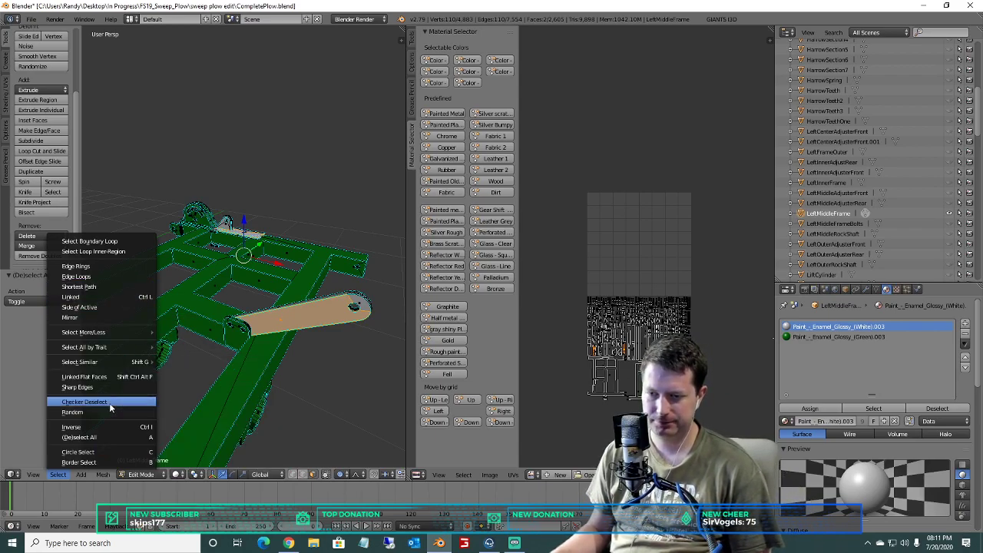
mouse_move(106, 333)
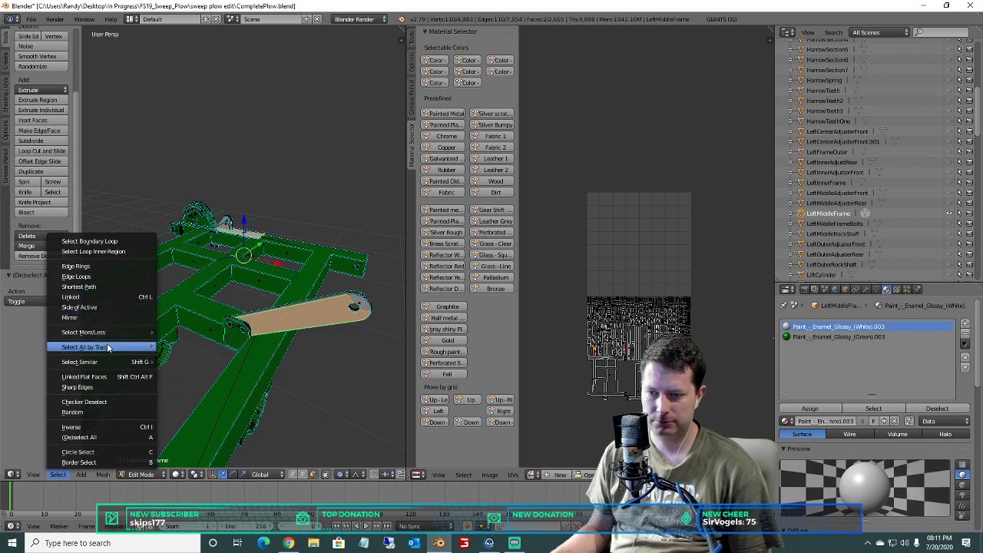
mouse_move(111, 361)
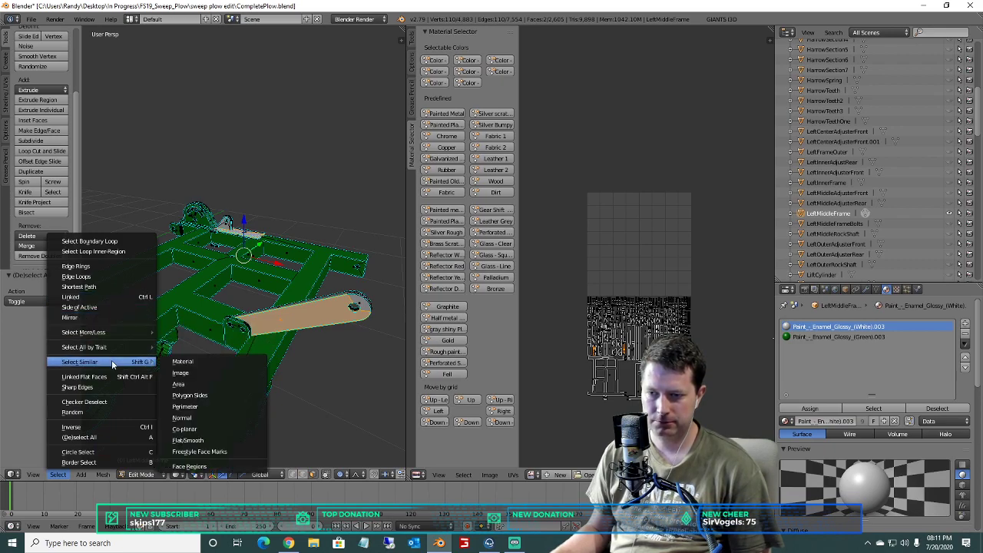
left_click(182, 362)
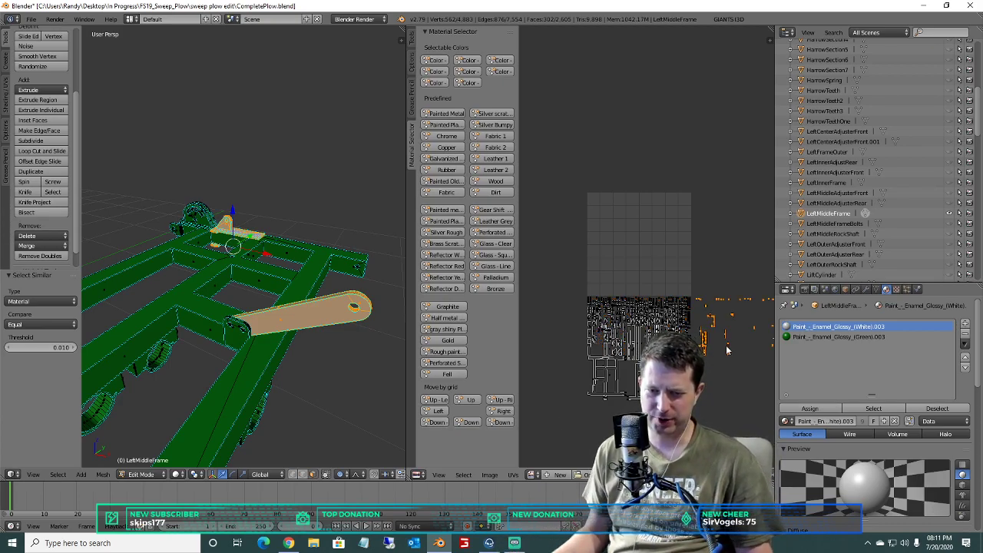
scroll(238, 287, "down", 3)
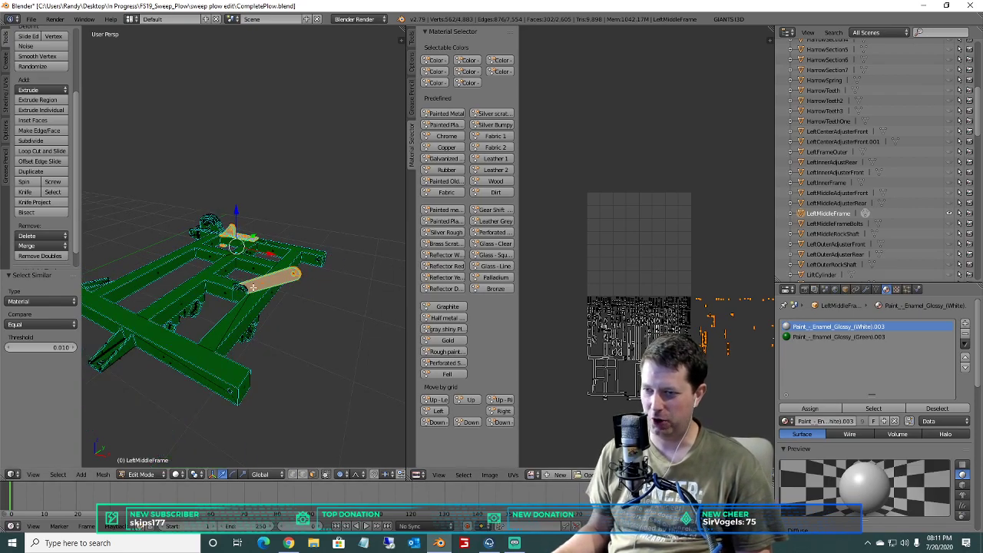
scroll(238, 286, "up", 5)
middle_click_drag(237, 285, 225, 252)
Toggle the highlighting of all faces to check the frame's UV layout, leaving everything deselected.
key("a")
key("a")
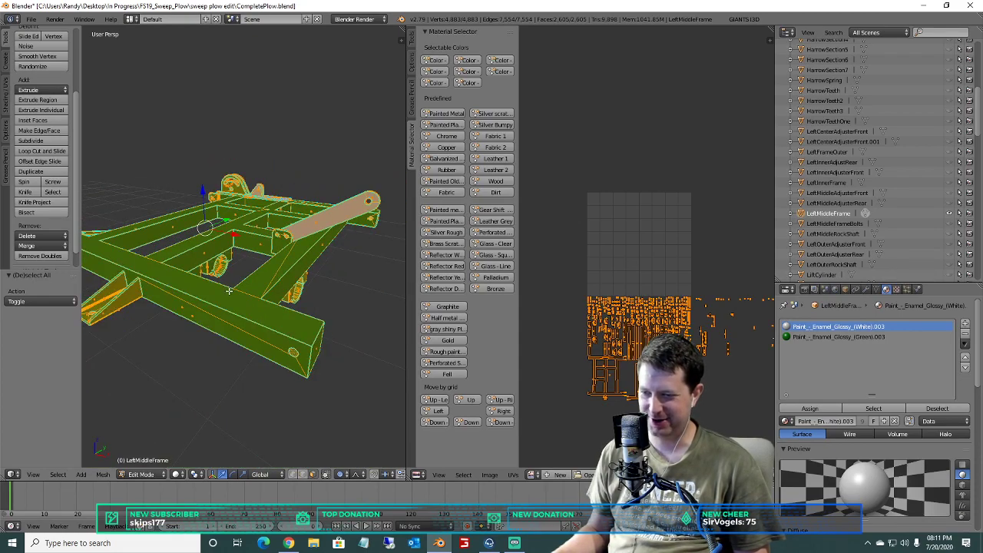
scroll(228, 290, "up", 4)
key("a")
middle_click_drag(235, 330, 231, 280)
Select faces inside the pin holes of the frame's hinge lugs and extend to linked faces delimited by sharp edges.
right_click(321, 218)
middle_click_drag(321, 218, 83, 269)
scroll(209, 285, "up", 3)
middle_click_drag(325, 317, 240, 286)
middle_click_drag(152, 308, 203, 309)
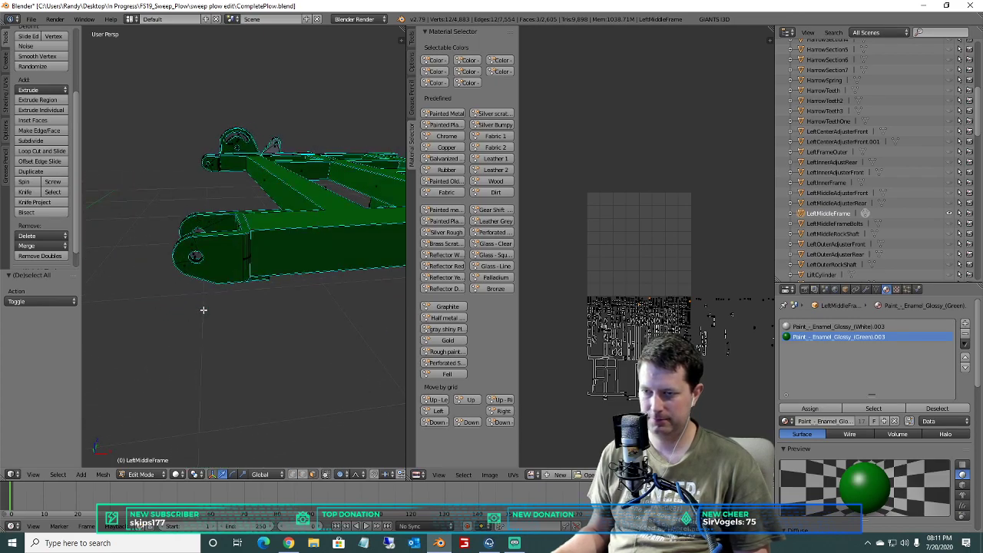
scroll(201, 309, "up", 2)
middle_click_drag(145, 274, 161, 312)
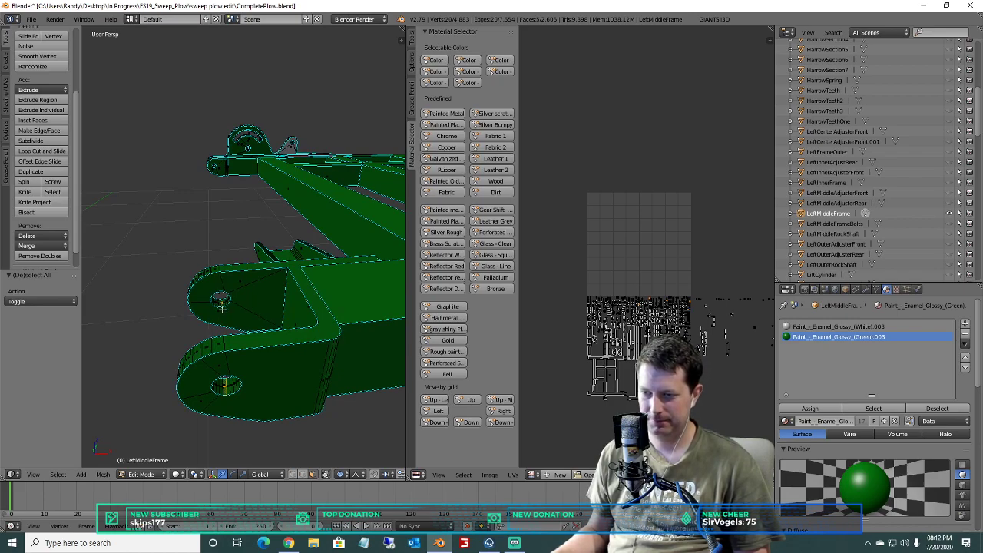
key("ctrl+l")
Add faces inside the bolt holes of the bracket holding the white arm, and a face on the arm, to the selection.
middle_click_drag(221, 309, 97, 390)
scroll(204, 71, "up", 5)
middle_click_drag(204, 70, 238, 356, "shift")
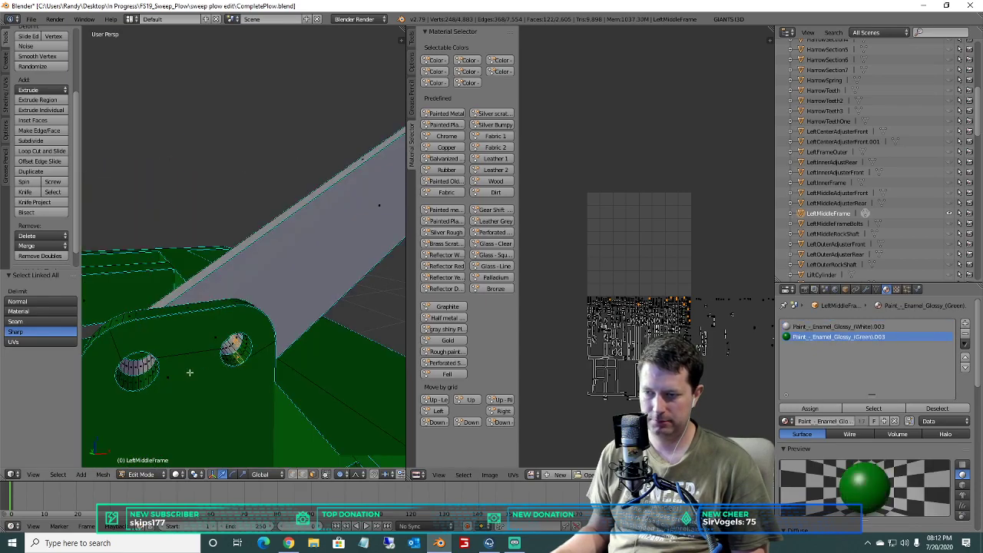
right_click(135, 367, "shift")
right_click(137, 384, "shift")
middle_click_drag(286, 289, 99, 433, "shift")
middle_click_drag(304, 285, 359, 310)
right_click(362, 306, "shift")
Add a face inside the round hole at the end of the green beam to the selection.
middle_click_drag(125, 346, 153, 296, "shift")
scroll(272, 373, "up", 2)
scroll(271, 374, "down", 1)
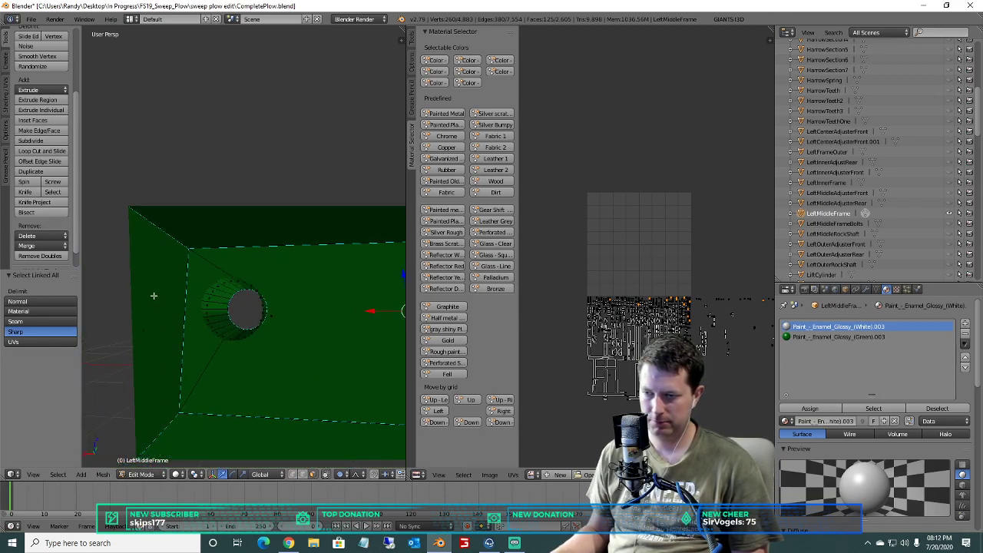
right_click(210, 297, "shift")
Add faces inside the holes around the slotted end plate, including the round hole below its curved slot.
scroll(268, 337, "down", 5)
middle_click_drag(272, 340, 137, 372)
scroll(163, 342, "up", 3)
middle_click_drag(167, 342, 197, 302)
right_click(180, 399, "shift")
middle_click_drag(180, 399, 157, 377)
scroll(181, 384, "up", 3)
right_click(198, 282, "shift")
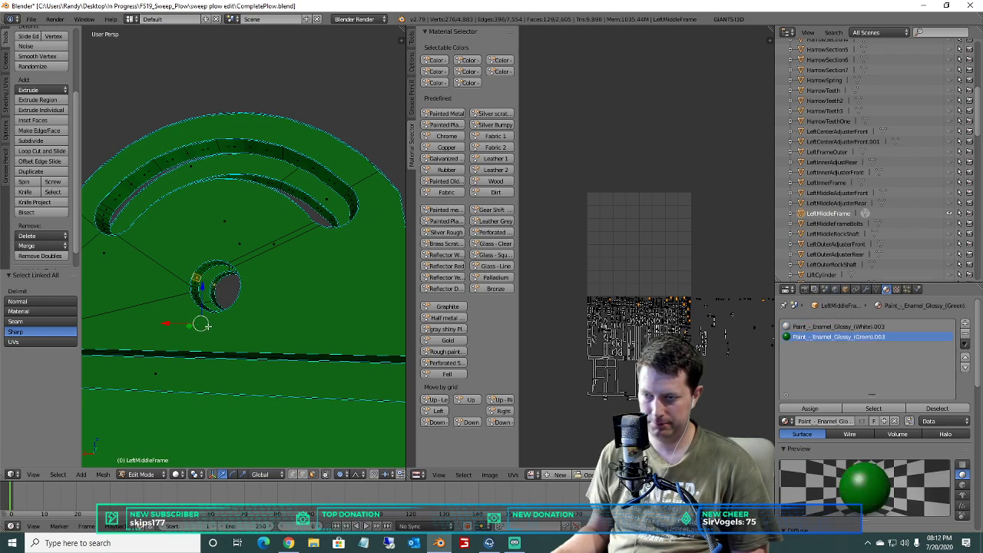
Add a face inside the lug hole beside the slotted plate and extend the selection to linked faces delimited by sharp edges.
scroll(208, 327, "down", 5)
middle_click_drag(216, 324, 208, 260)
scroll(185, 320, "up", 3)
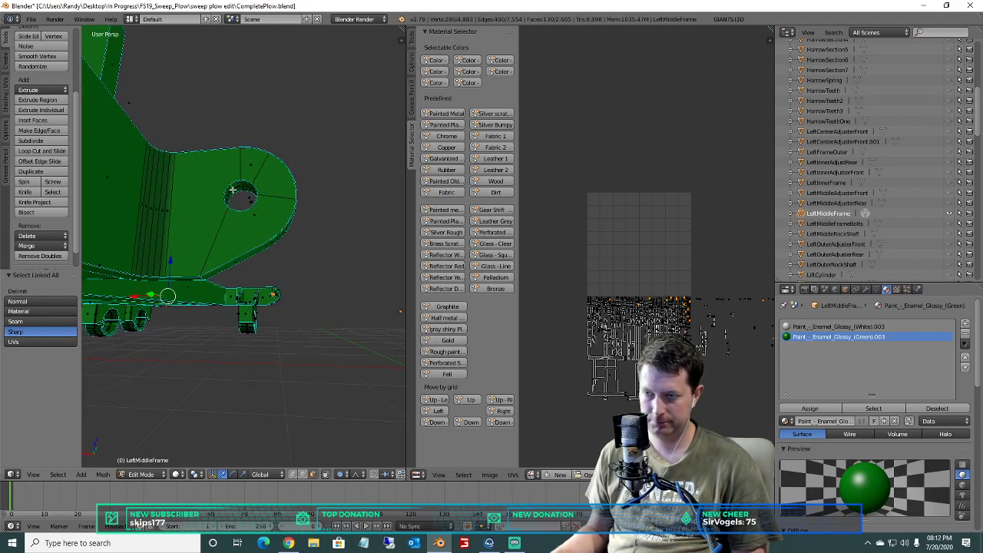
middle_click_drag(232, 190, 215, 222)
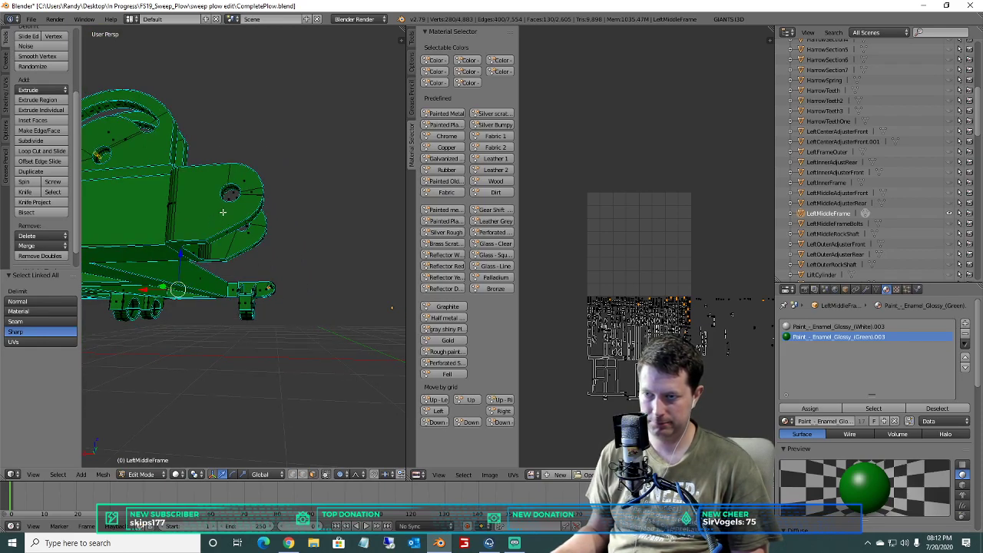
key("ctrl+l")
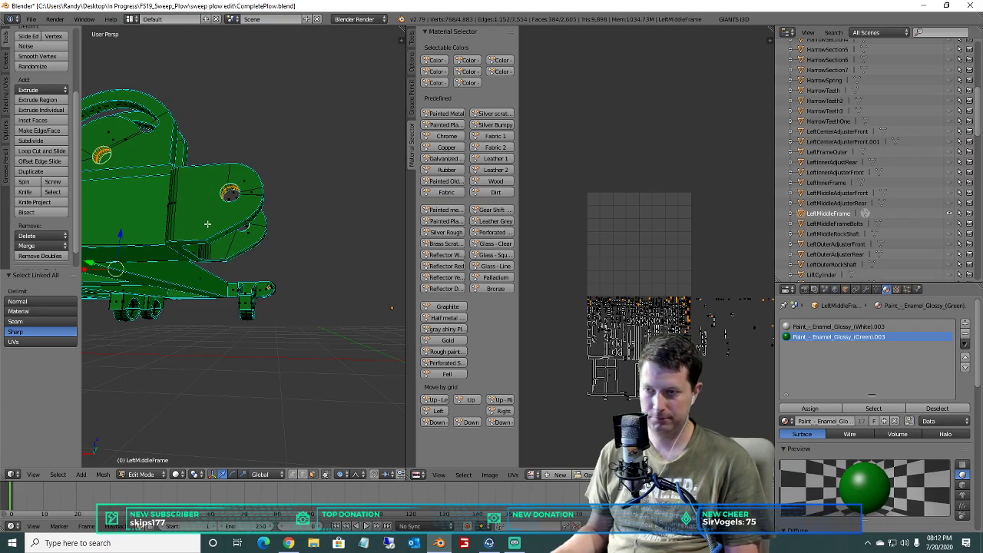
Add faces inside the round holes at the ends of the curved green bracket to the selection.
scroll(221, 222, "down", 5)
middle_click_drag(221, 223, 206, 177)
scroll(330, 138, "up", 8)
scroll(206, 177, "up", 2)
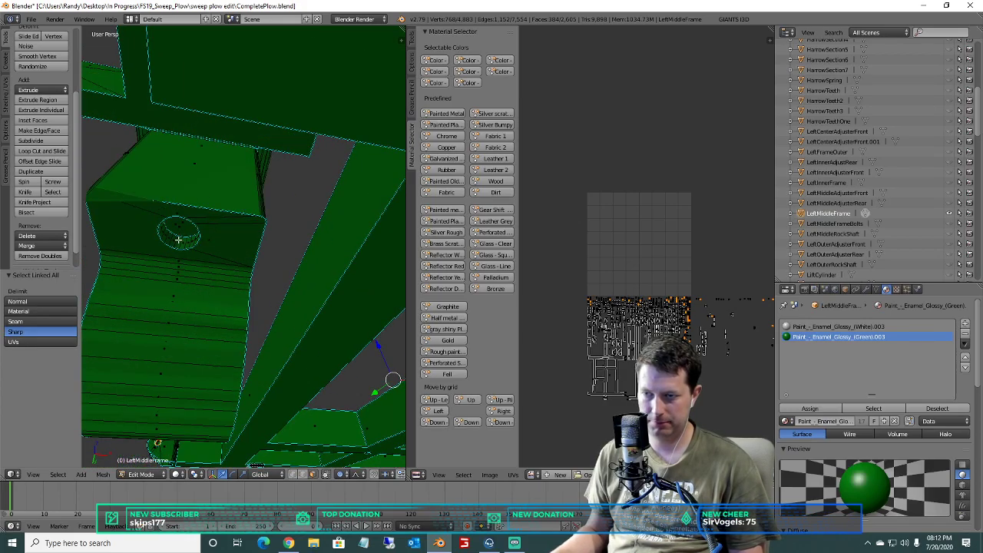
middle_click_drag(177, 252, 175, 222)
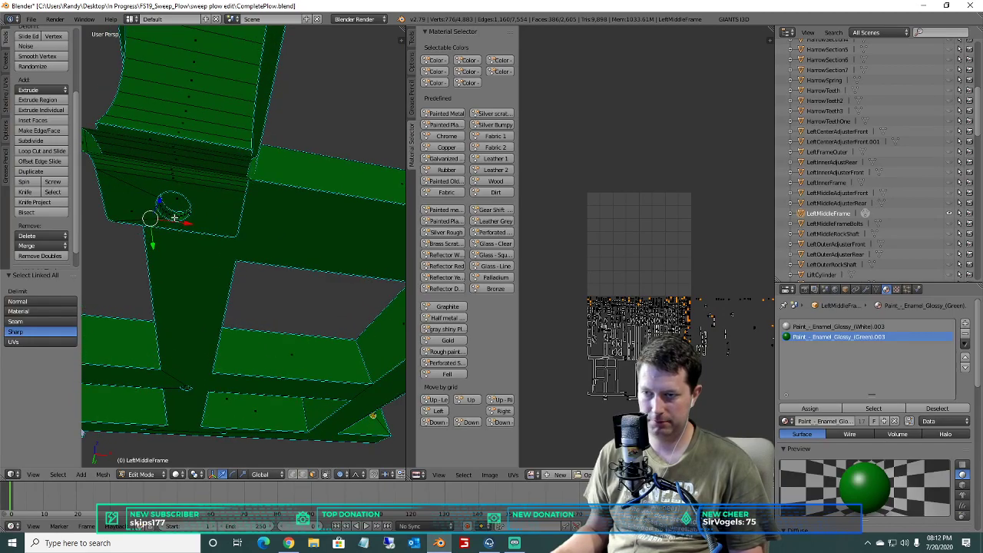
middle_click_drag(194, 219, 242, 282)
middle_click_drag(252, 247, 331, 46)
scroll(307, 66, "up", 4)
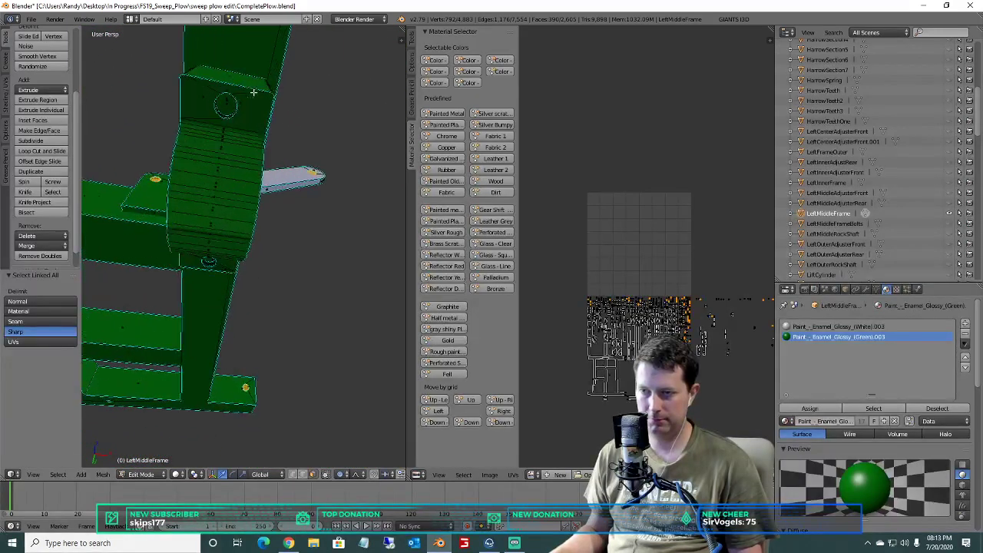
Add the remaining hole faces on the curved green bracket and extend the selection to linked faces delimited by sharp edges.
middle_click_drag(209, 177, 189, 284)
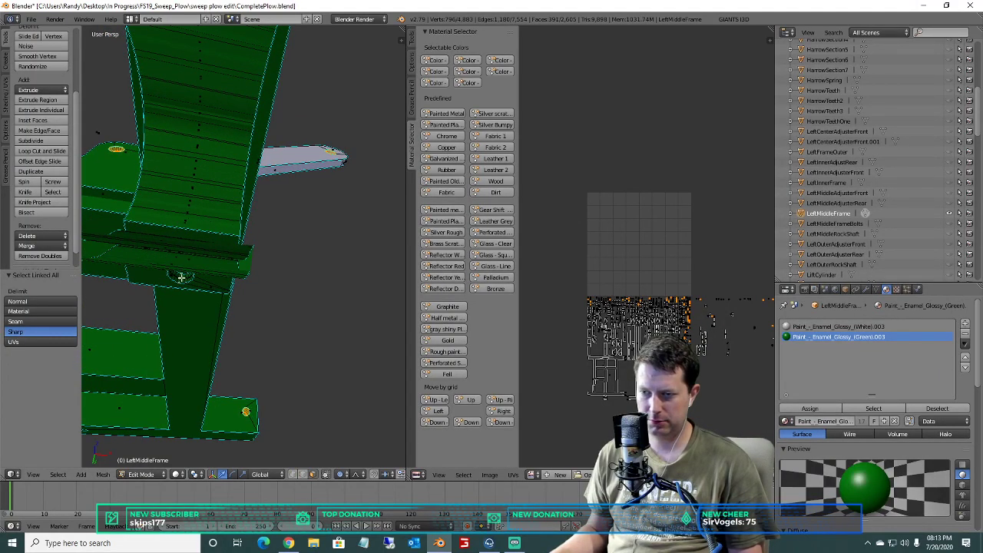
middle_click_drag(219, 106, 228, 274)
middle_click_drag(206, 223, 223, 66)
key("ctrl+l")
Add a face inside the small round hole within the green beam and extend the selection to its sharp-delimited linked faces.
scroll(375, 161, "down", 4)
middle_click_drag(189, 191, 182, 214, "shift")
scroll(169, 204, "down", 1)
scroll(148, 184, "up", 1)
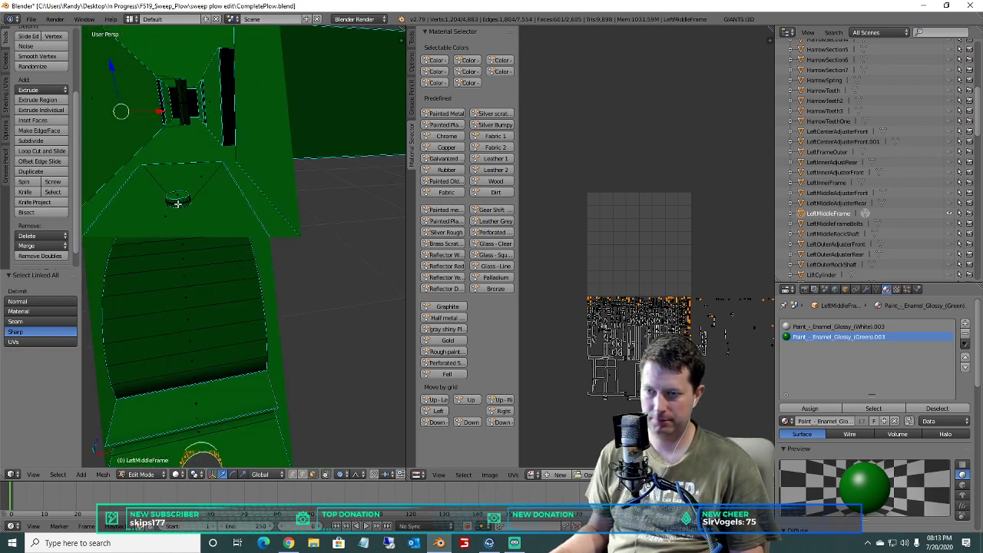
right_click(178, 200, "shift")
key("ctrl+l")
middle_click_drag(178, 193, 179, 180)
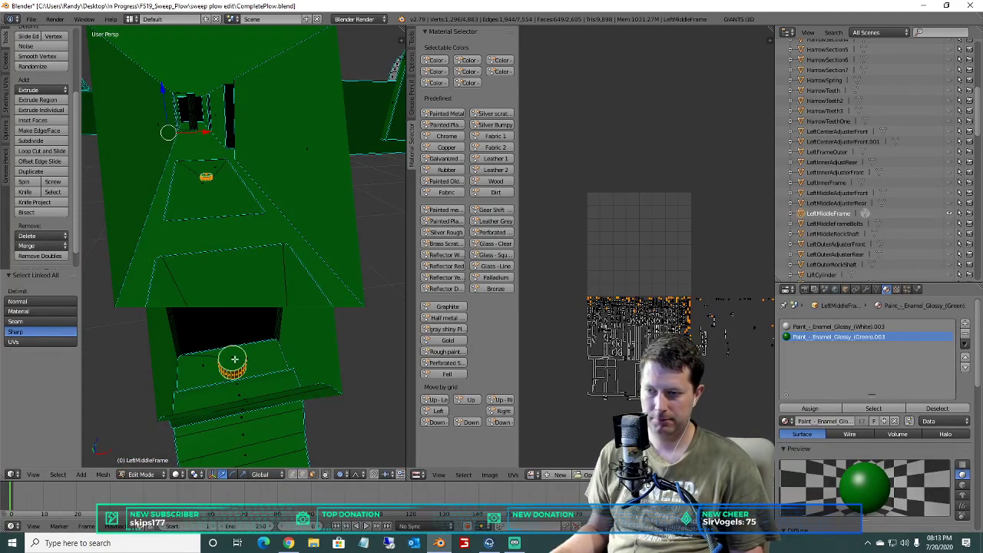
Add the last faces of the beam's hole interiors to the selection and delete all selected faces.
middle_click_drag(253, 314, 164, 297)
middle_click_drag(185, 248, 87, 130)
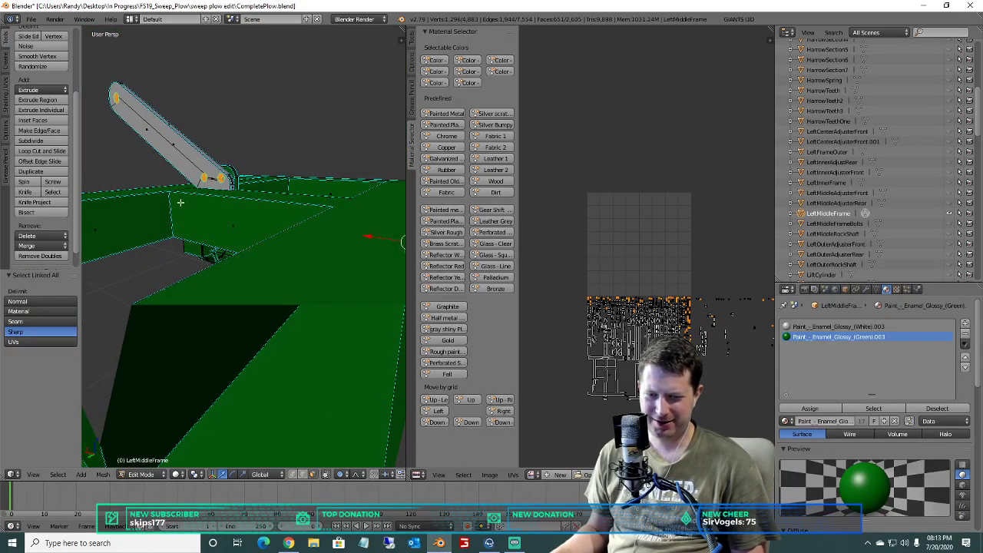
scroll(176, 152, "down", 6)
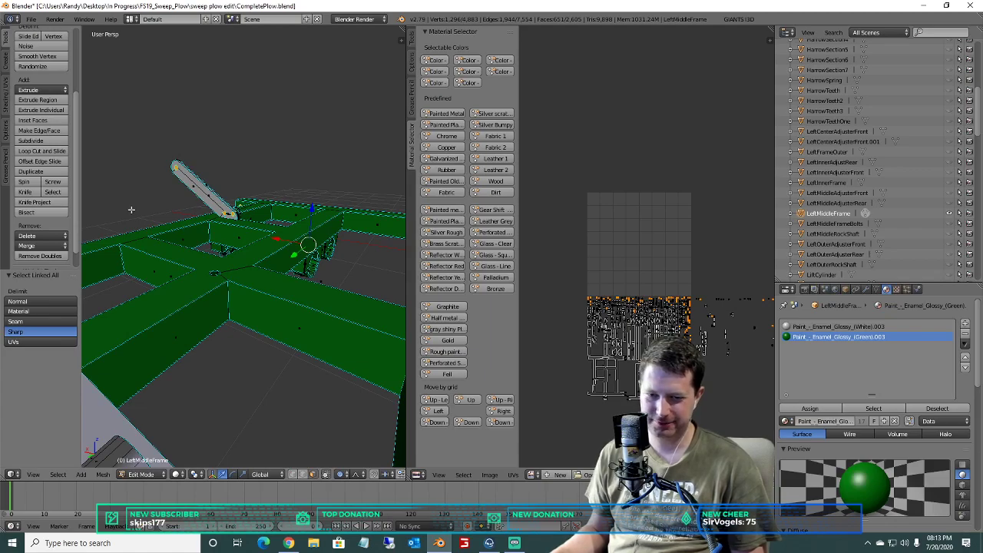
scroll(131, 209, "down", 2)
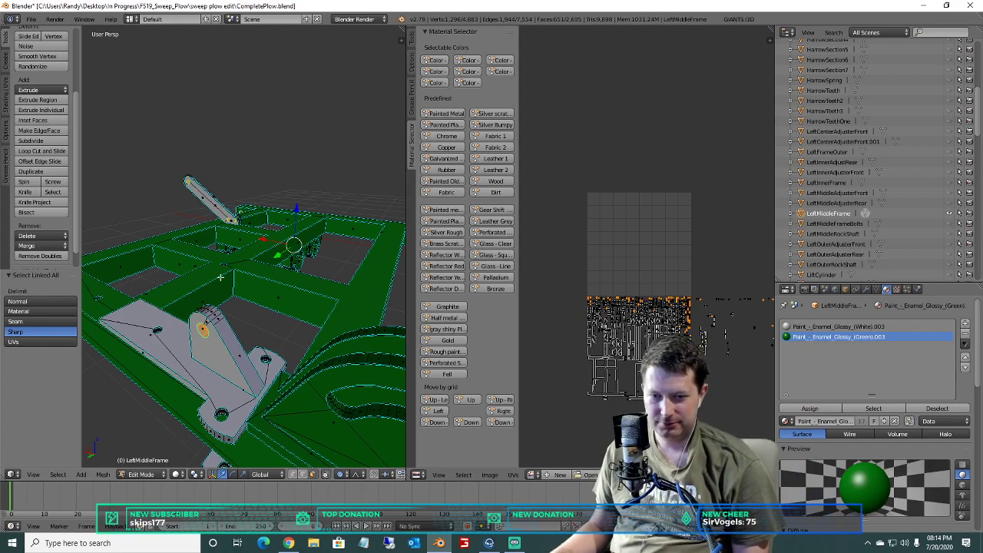
mouse_move(237, 319)
middle_mouse_down()
mouse_move(176, 292)
mouse_move(279, 303)
mouse_move(243, 313)
middle_mouse_up()
scroll(243, 315, "up", 1)
scroll(243, 317, "down", 1)
scroll(265, 325, "up", 1)
scroll(269, 329, "down", 1)
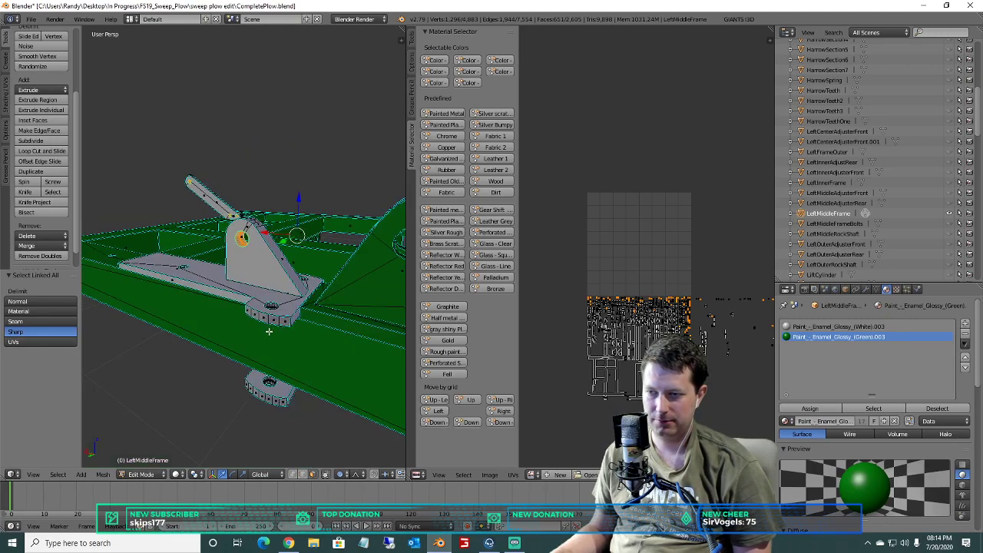
key("x")
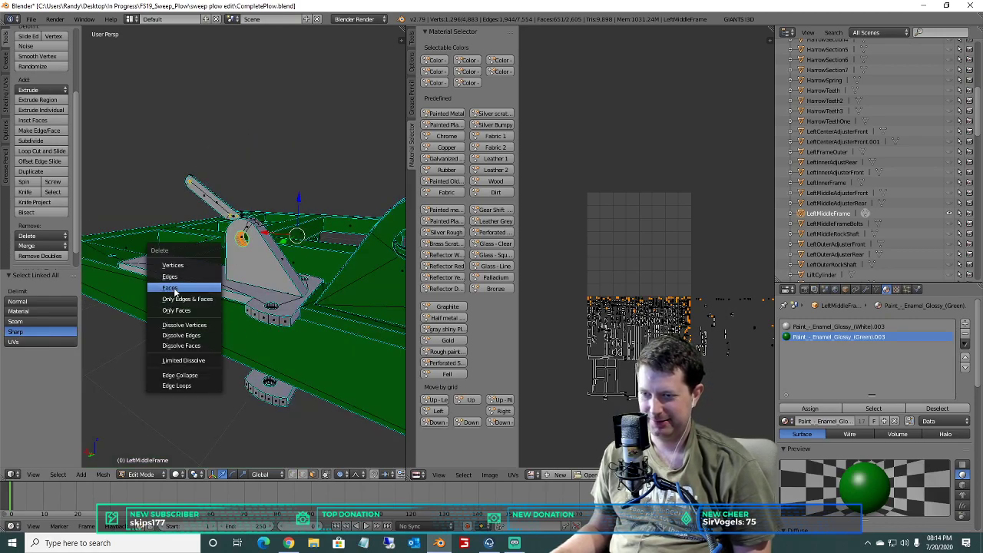
left_click(208, 291)
Start a new selection with faces inside the holes of the white bracket's base plate.
scroll(285, 333, "up", 5)
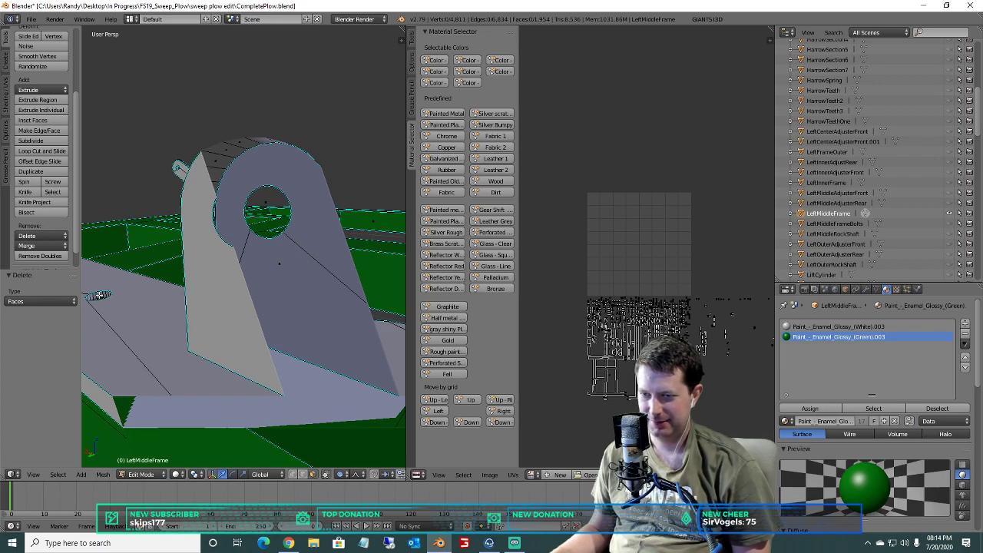
right_click(99, 295)
mouse_move(173, 351)
middle_mouse_down("shift")
mouse_move(152, 345)
mouse_move(187, 359)
middle_mouse_up("shift")
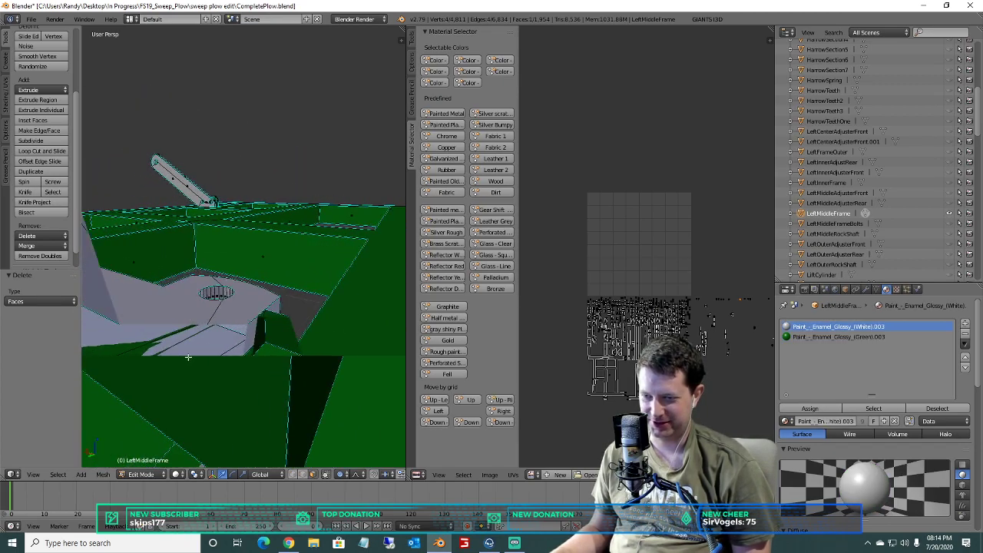
scroll(216, 322, "down", 6)
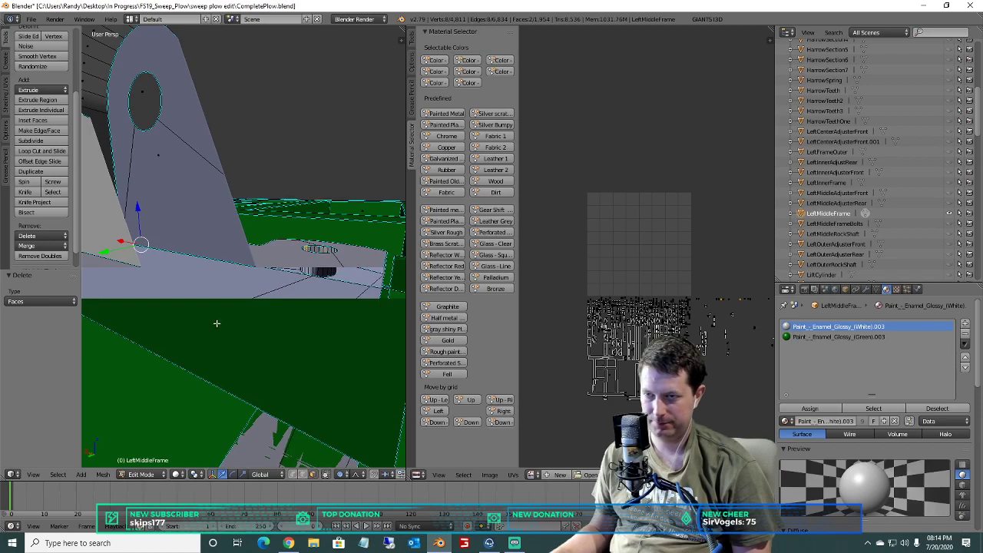
Select one inner face per bolt hole around the white bracket, extend the selection to linked faces delimited by Sharp, and delete the faces.
scroll(215, 333, "up", 4)
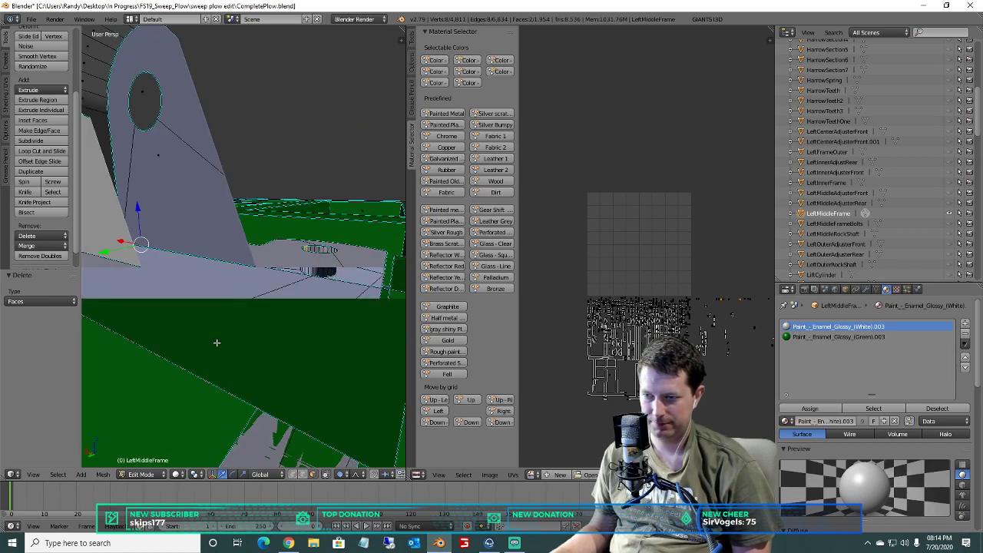
scroll(211, 335, "down", 3)
middle_click_drag(211, 335, 214, 311)
scroll(213, 310, "down", 2)
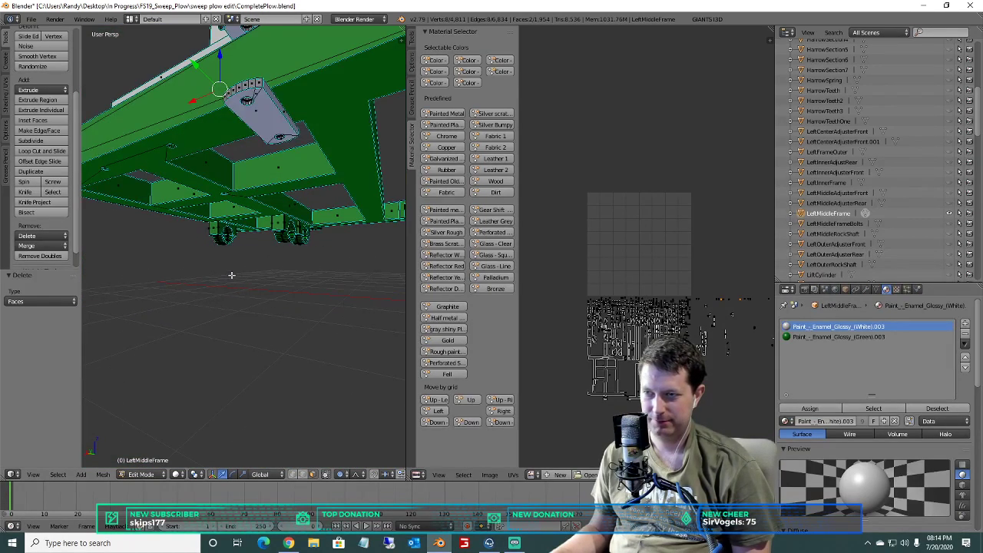
right_click(246, 100, "shift")
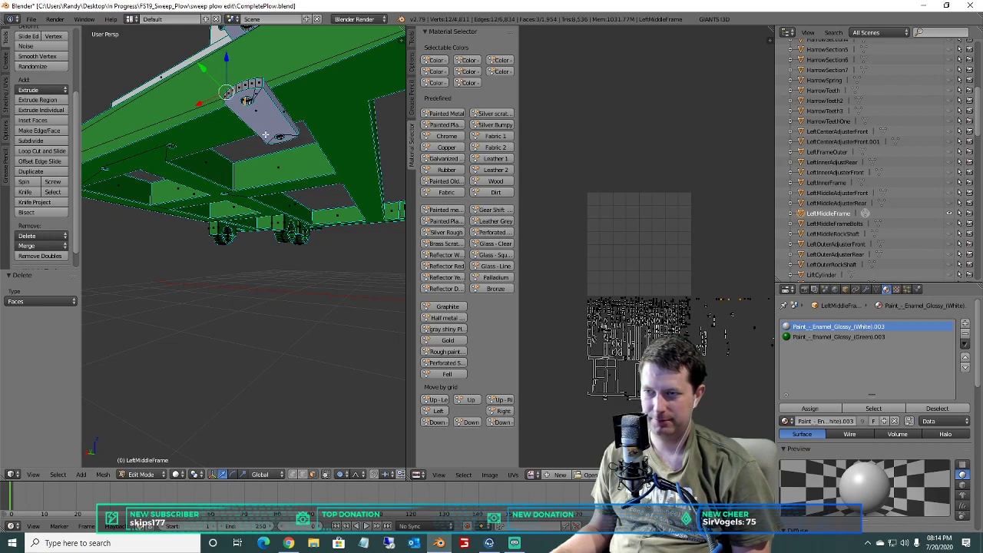
middle_click_drag(261, 114, 261, 151)
scroll(248, 190, "up", 5)
scroll(248, 197, "down", 9)
middle_click_drag(248, 197, 259, 250)
scroll(179, 258, "up", 5)
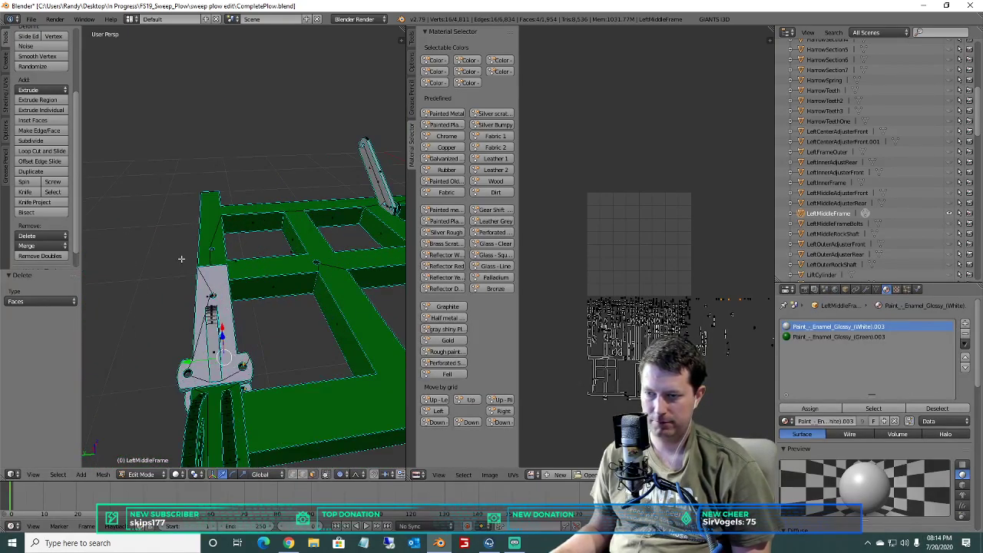
middle_click_drag(180, 259, 222, 212)
scroll(215, 215, "down", 3)
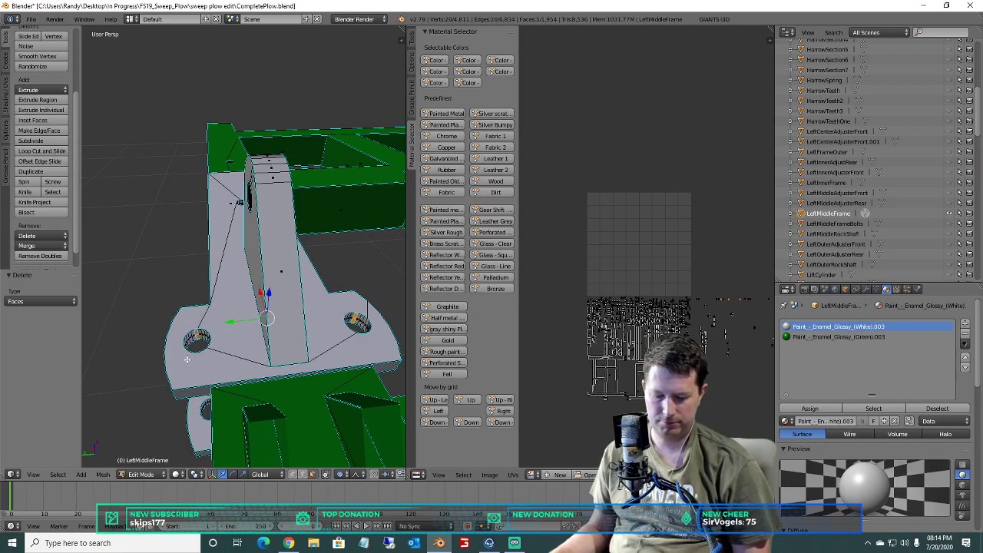
key("ctrl+l")
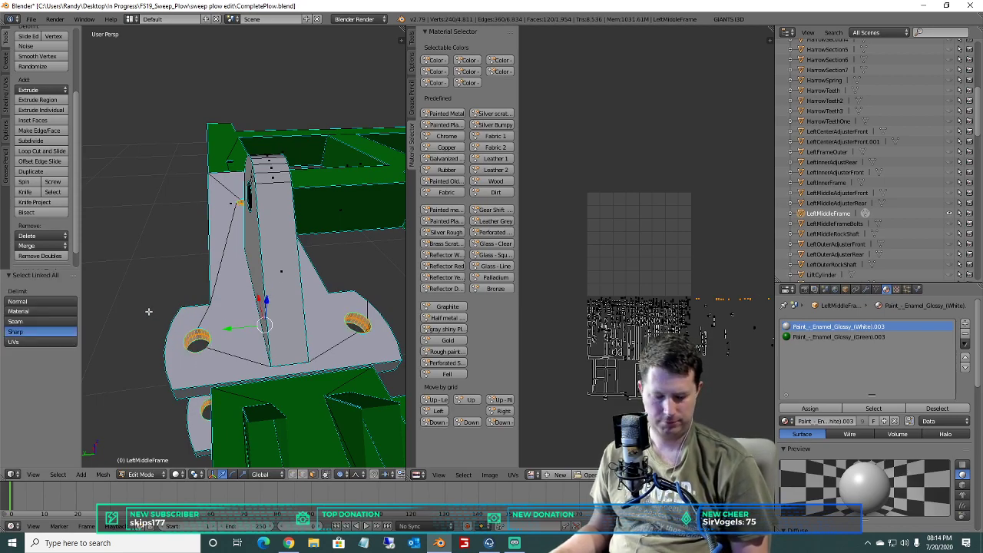
key("x")
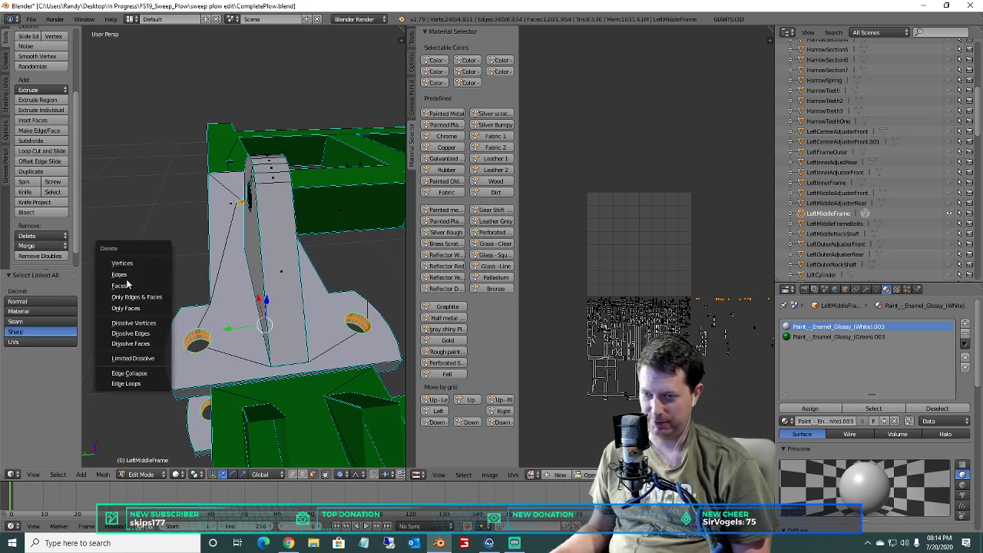
left_click(125, 284)
Select one inner face in each of two more frame holes, extend to linked faces delimited by Sharp, and delete the faces.
middle_click_drag(131, 286, 161, 285)
scroll(251, 291, "up", 2)
right_click(262, 302)
middle_click_drag(244, 298, 213, 266)
scroll(213, 265, "up", 5)
scroll(196, 350, "down", 7)
middle_click_drag(197, 350, 202, 259)
scroll(213, 266, "down", 2)
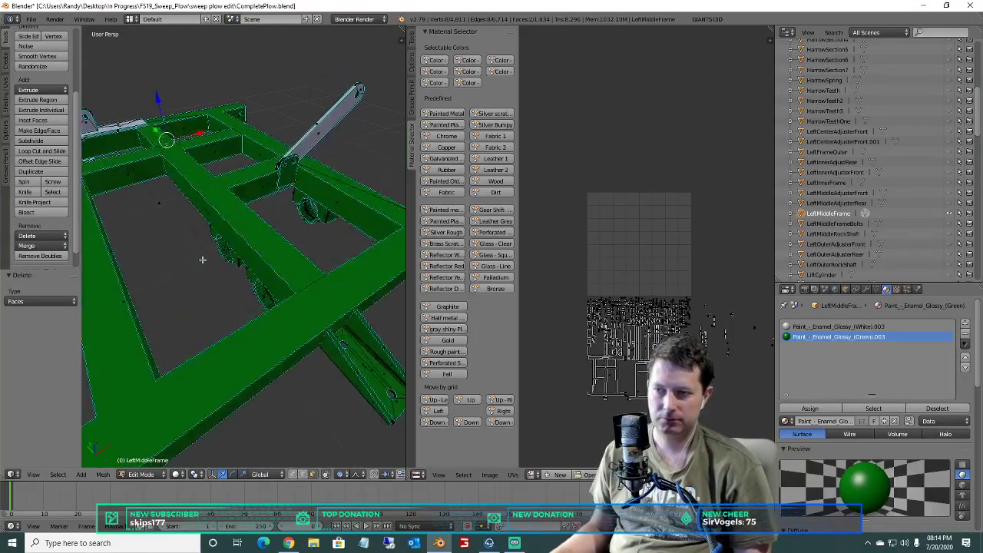
key("ctrl+l")
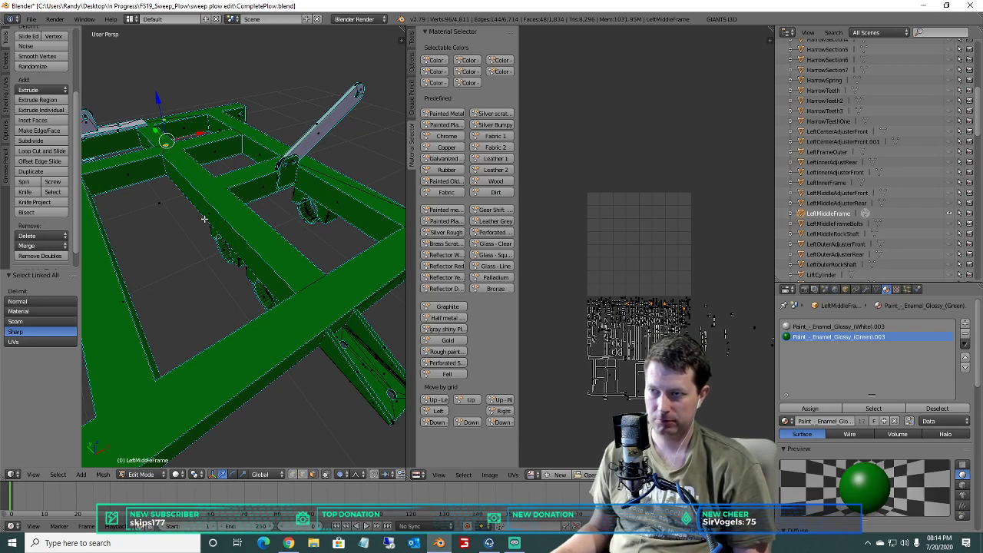
key("x")
left_click(181, 224)
Examine the arm, beams and underside of the middle frame for remaining hole walls, highlighting the whole mesh and clearing the selection.
scroll(326, 117, "up", 3)
middle_click_drag(326, 117, 270, 215, "shift")
scroll(274, 203, "up", 4)
scroll(275, 208, "down", 6)
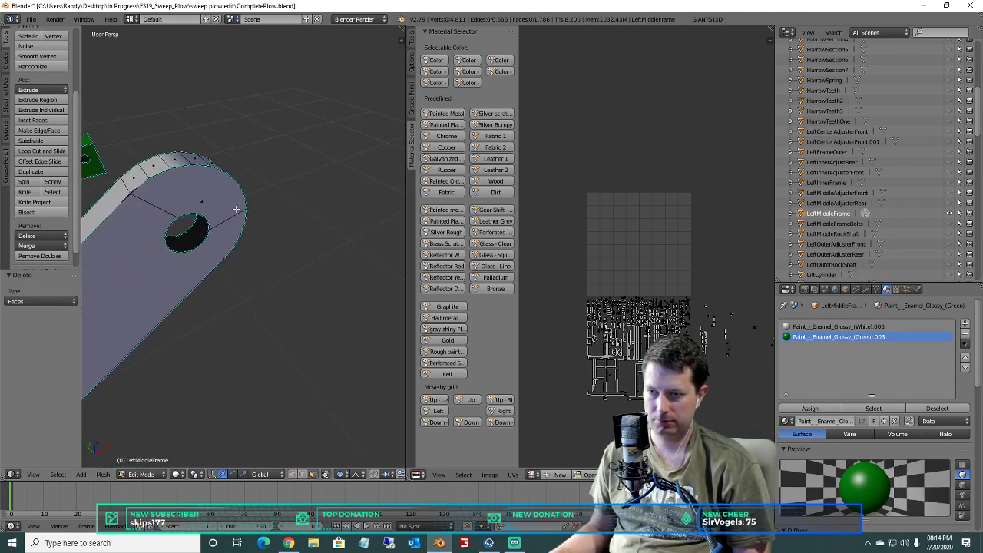
scroll(170, 223, "down", 10)
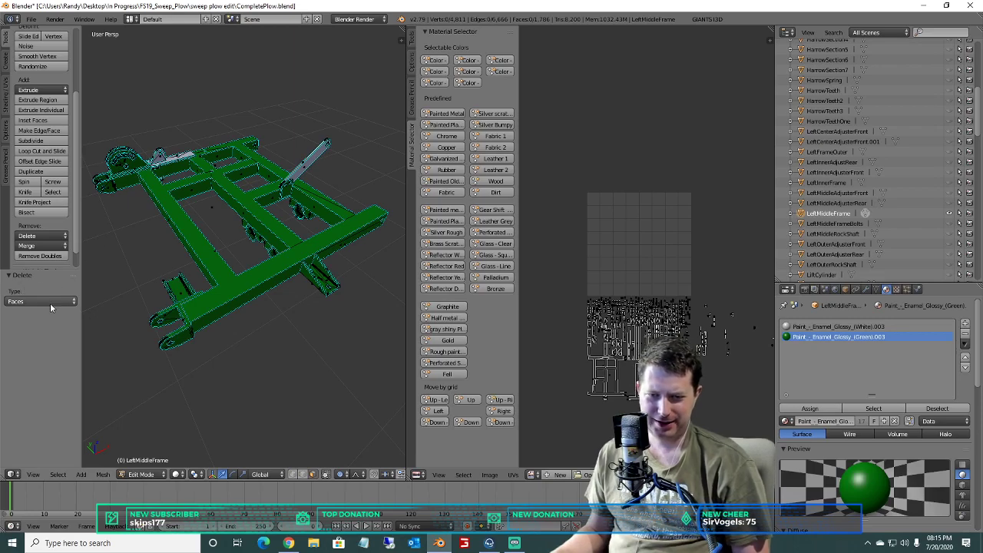
scroll(131, 230, "down", 3)
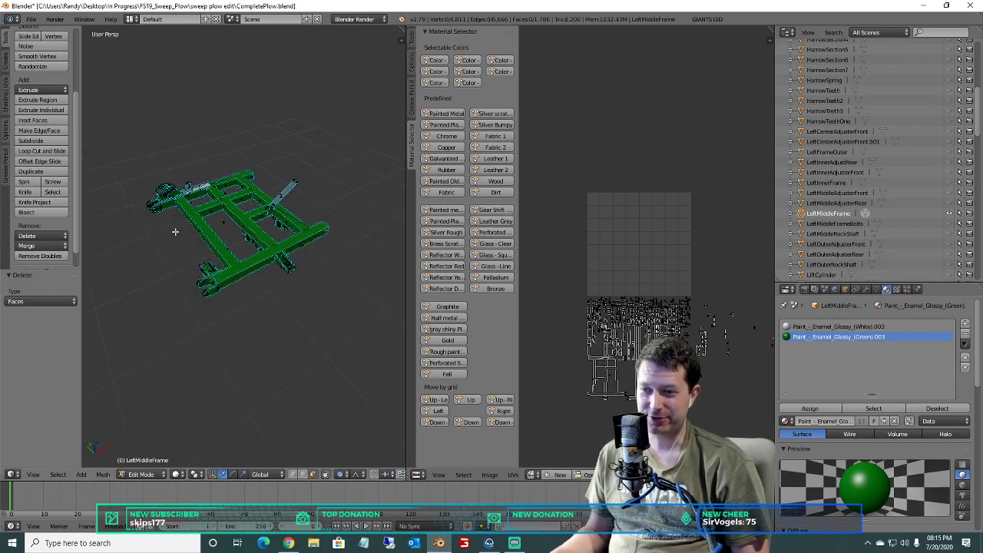
key("a")
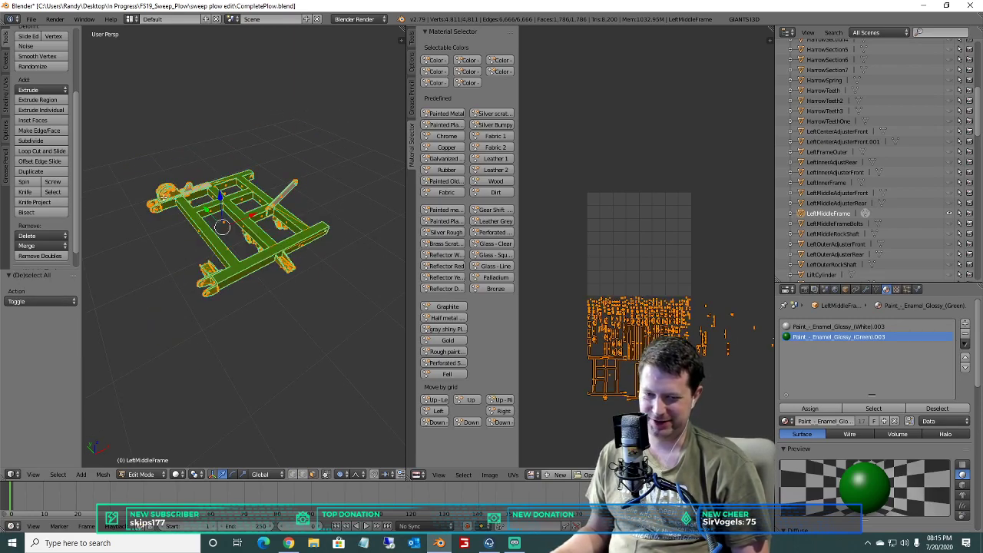
middle_click_drag(156, 248, 93, 234)
scroll(155, 173, "up", 2)
scroll(155, 174, "up", 2)
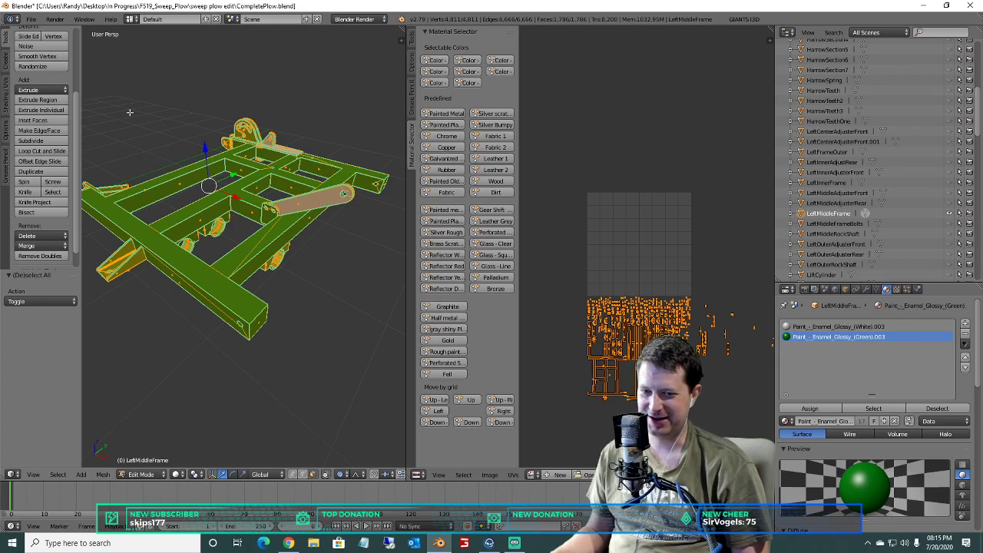
middle_click_drag(204, 187, 234, 178)
scroll(209, 193, "up", 2)
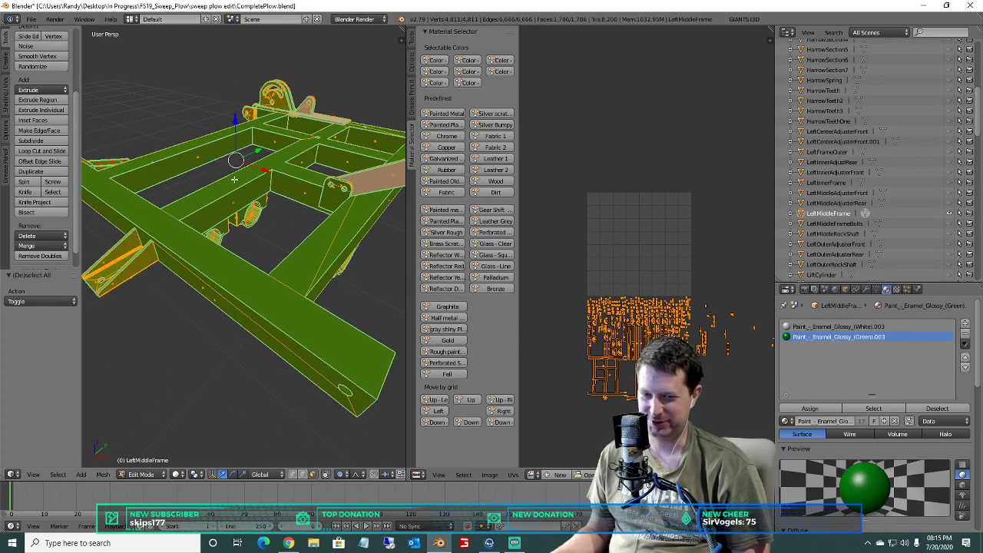
middle_click_drag(288, 242, 260, 199)
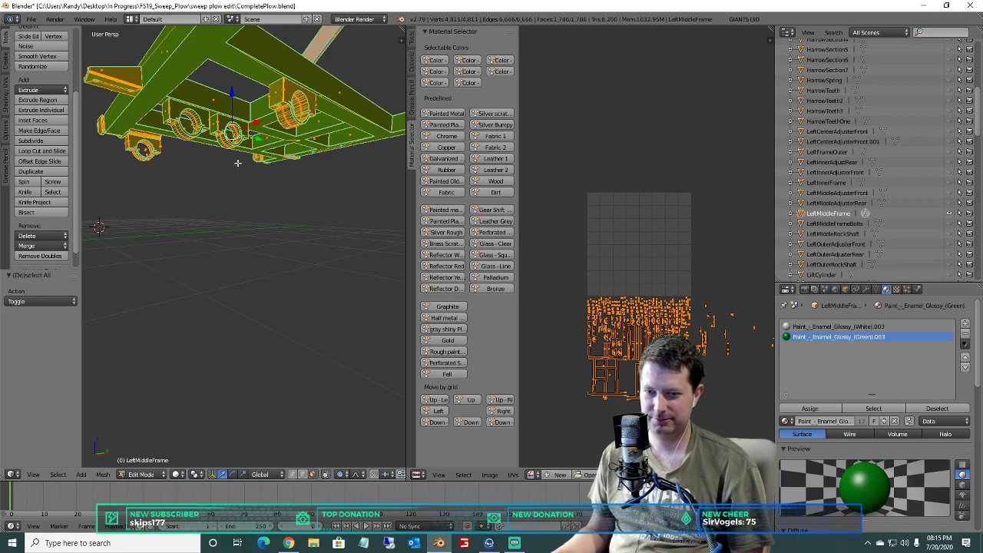
middle_click_drag(223, 155, 217, 231)
key("a")
In vertex select mode, pick the round hole outlines on the two rectangular plate UV islands and dissolve their vertices.
scroll(689, 240, "up", 4)
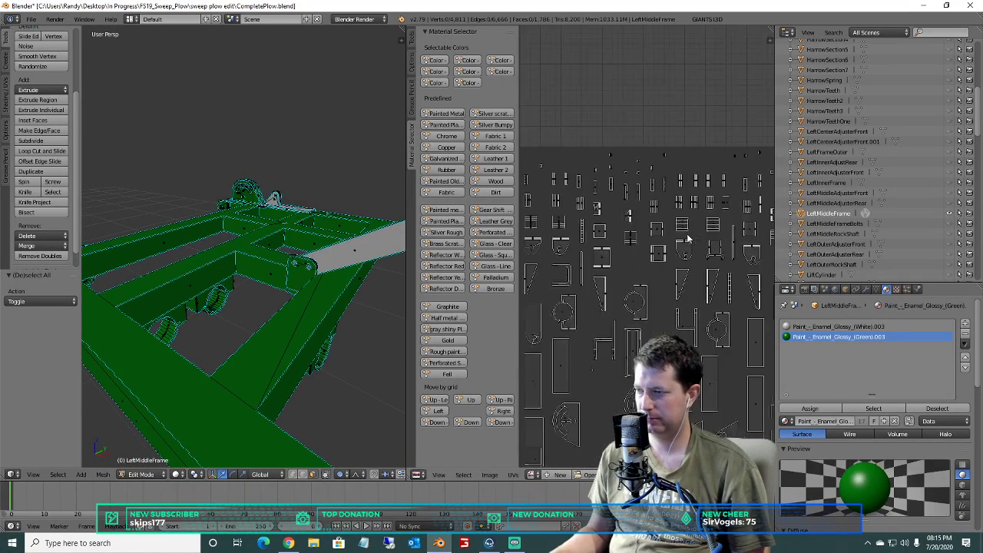
scroll(676, 232, "up", 5)
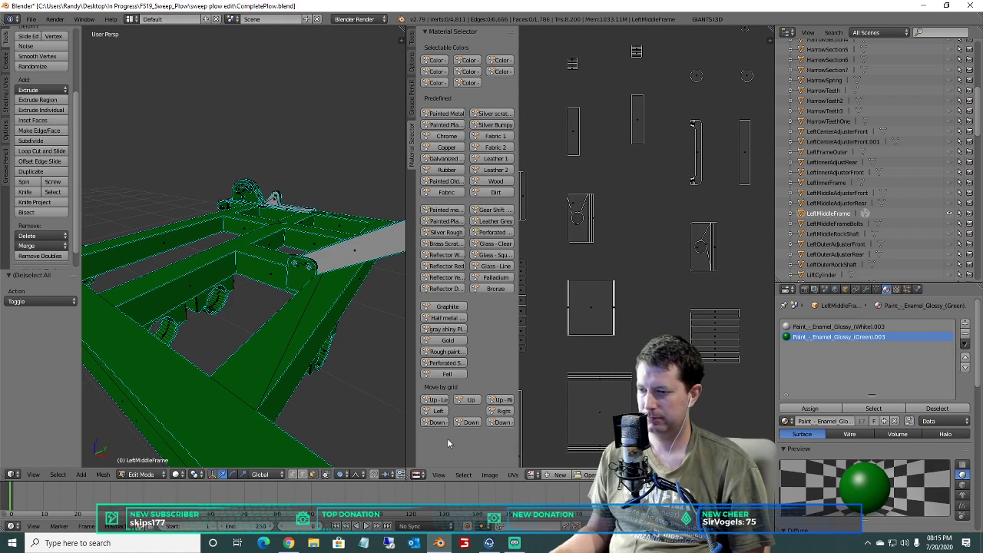
left_click(294, 474)
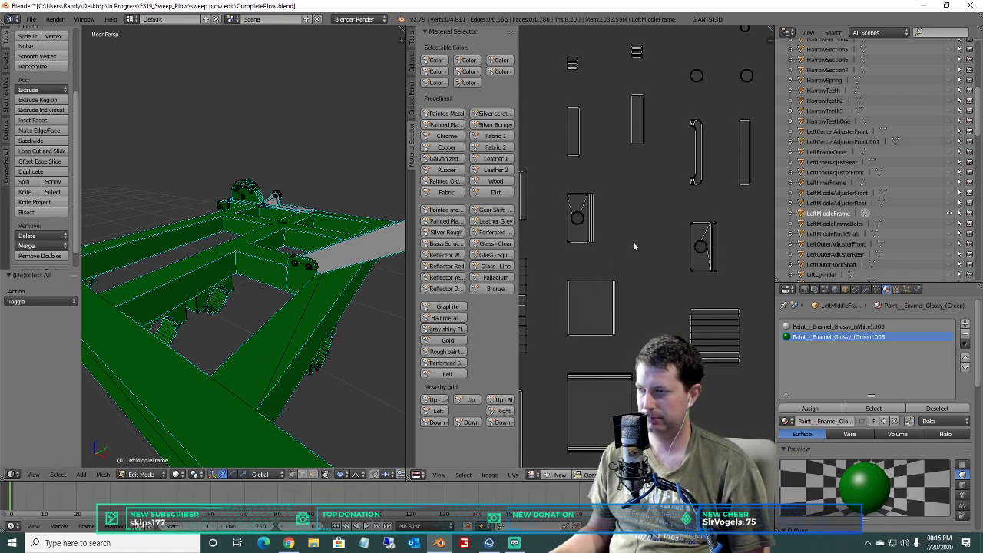
scroll(698, 235, "up", 5)
middle_click_drag(699, 235, 519, 291)
scroll(663, 329, "down", 2)
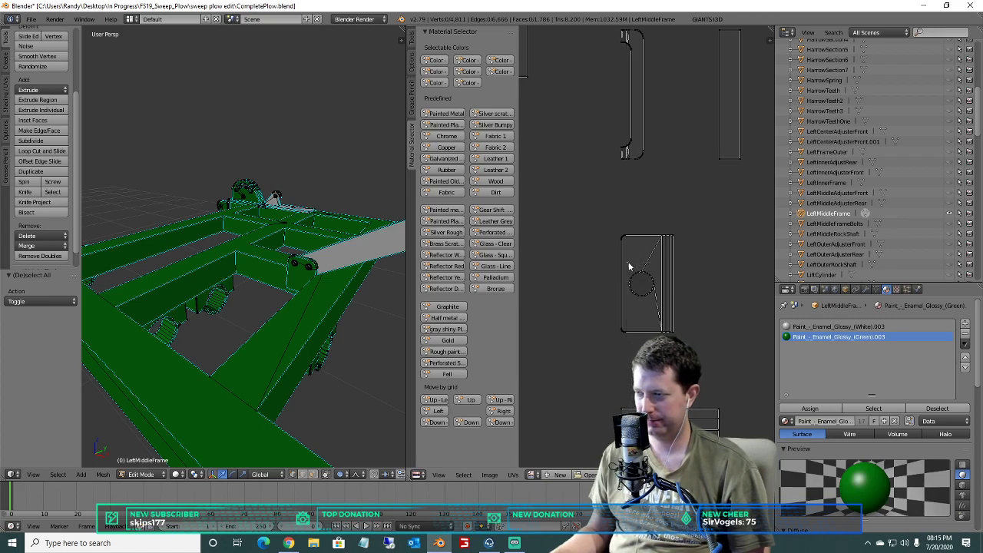
left_click_drag(657, 300, 658, 301)
middle_click_drag(644, 300, 757, 323)
scroll(608, 278, "down", 1)
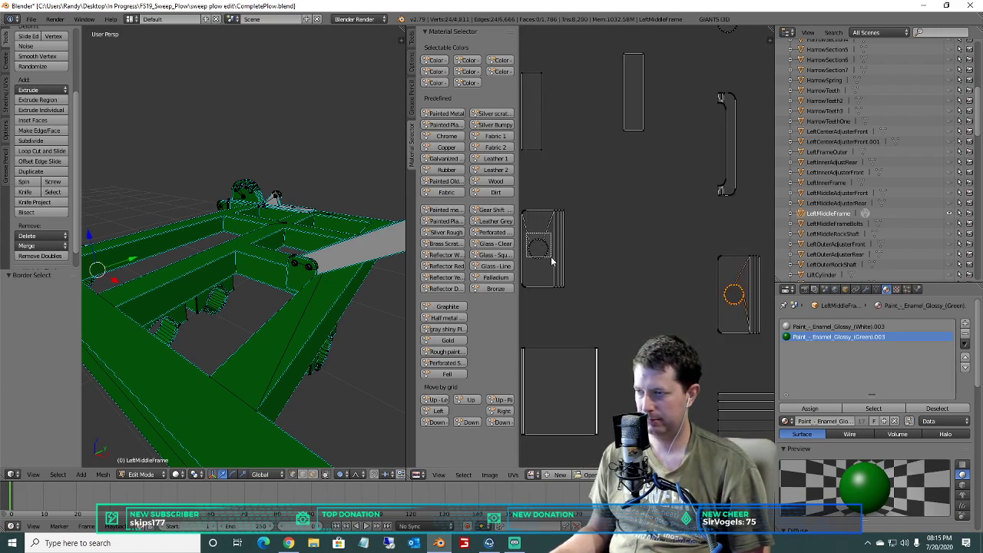
left_click_drag(551, 267, 553, 270)
key("x")
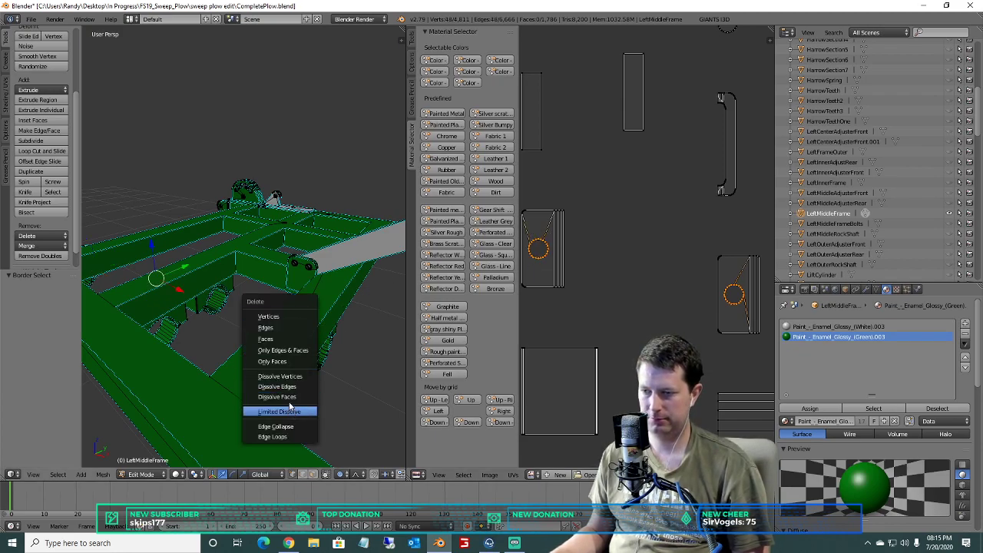
left_click(287, 377)
Dissolve the leftover diagonal edges on the two rectangular plates, using Limited Dissolve on the plate that still has some.
key("x")
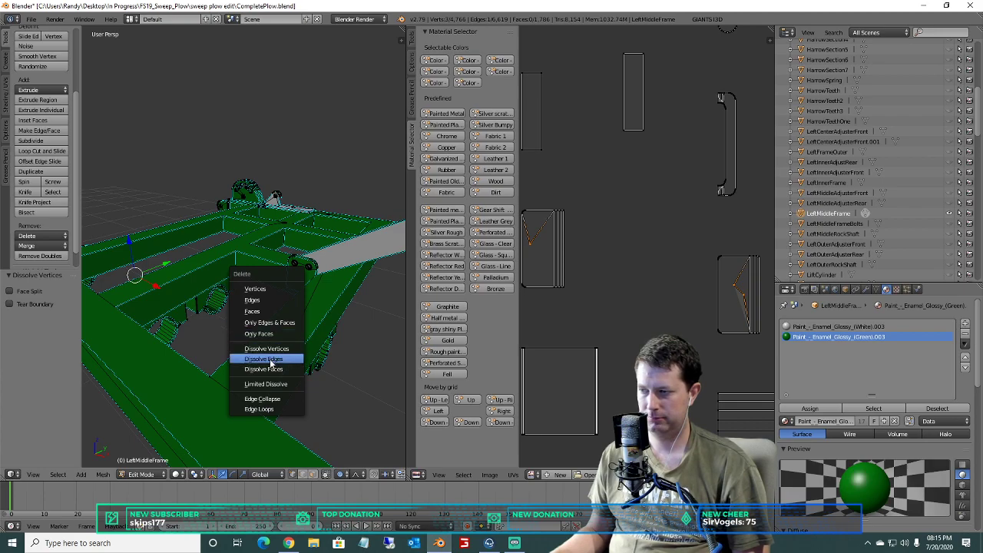
left_click(271, 360)
key("x")
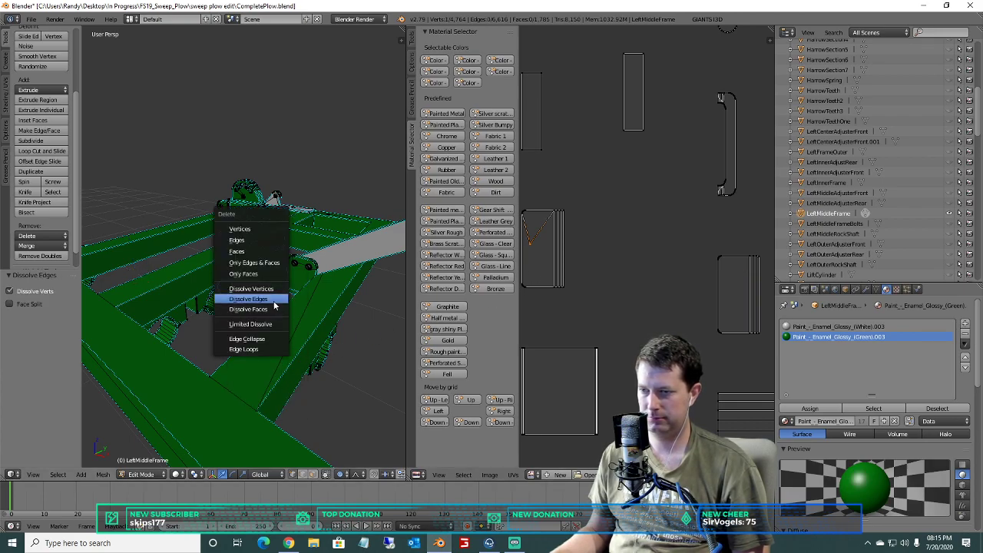
key("a")
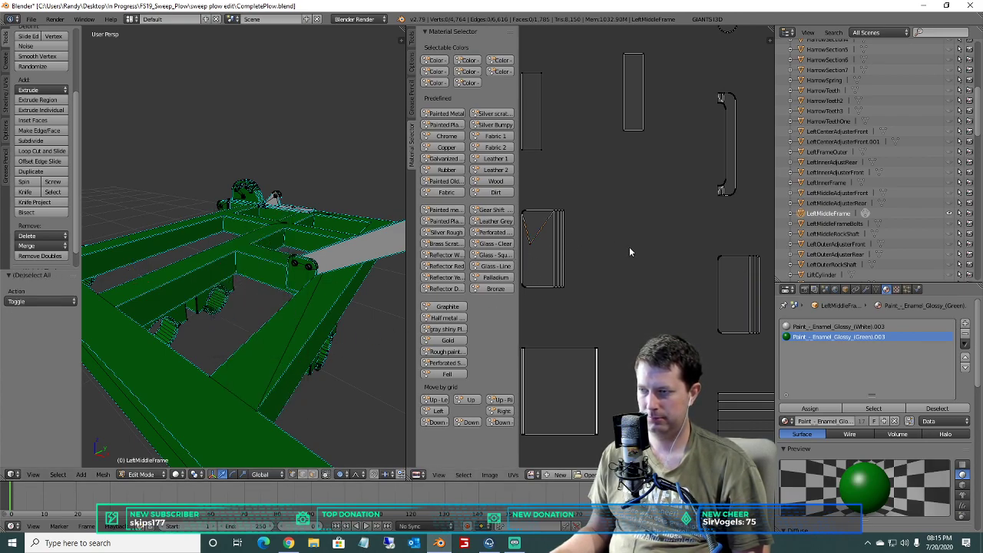
middle_click_drag(628, 247, 665, 236)
key("b")
left_click_drag(625, 290, 559, 206)
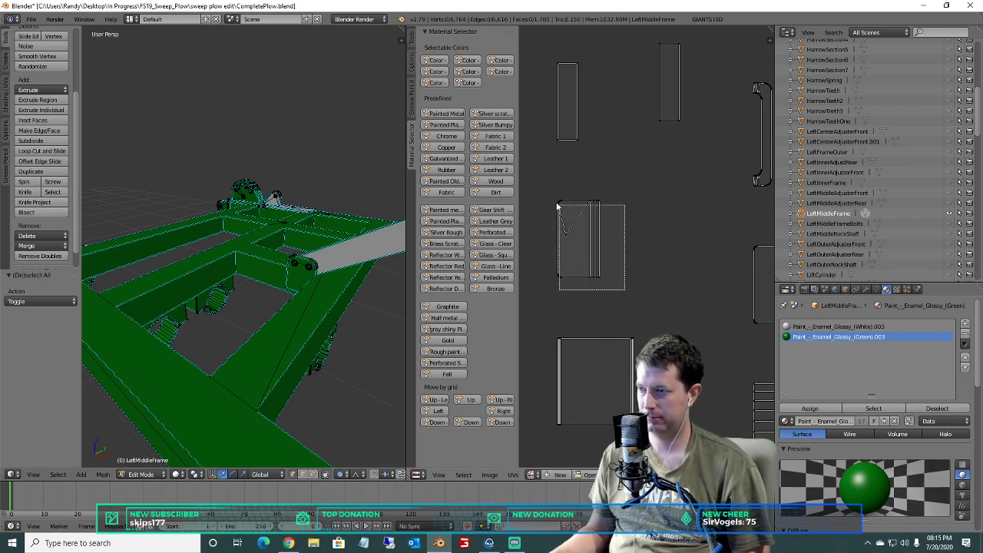
key("x")
left_click(329, 311)
Try to dissolve the hole vertices on the UV island of the rounded lug, and undo it.
scroll(599, 275, "down", 3)
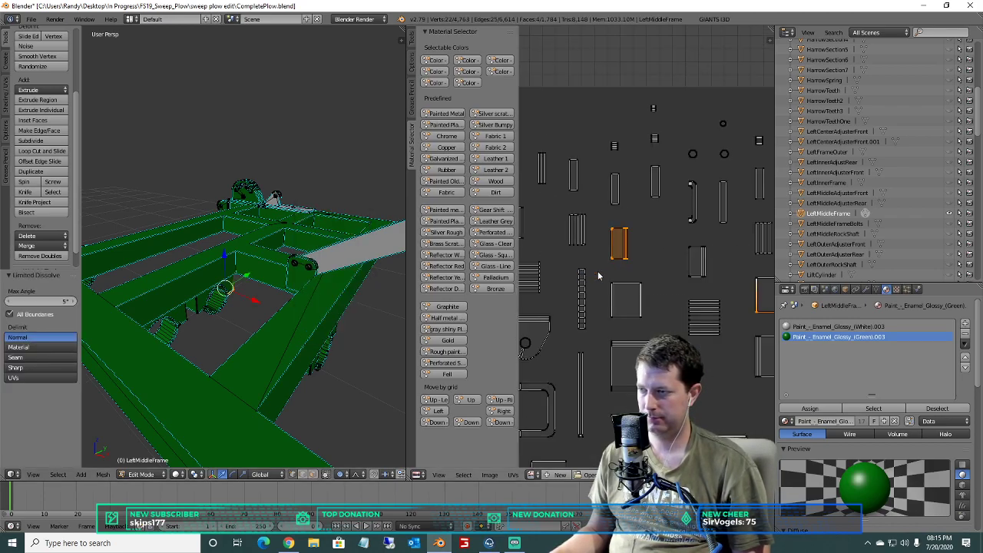
middle_click_drag(658, 283, 556, 245)
key("a")
middle_click_drag(671, 250, 491, 254)
scroll(677, 263, "up", 2)
scroll(652, 257, "up", 3)
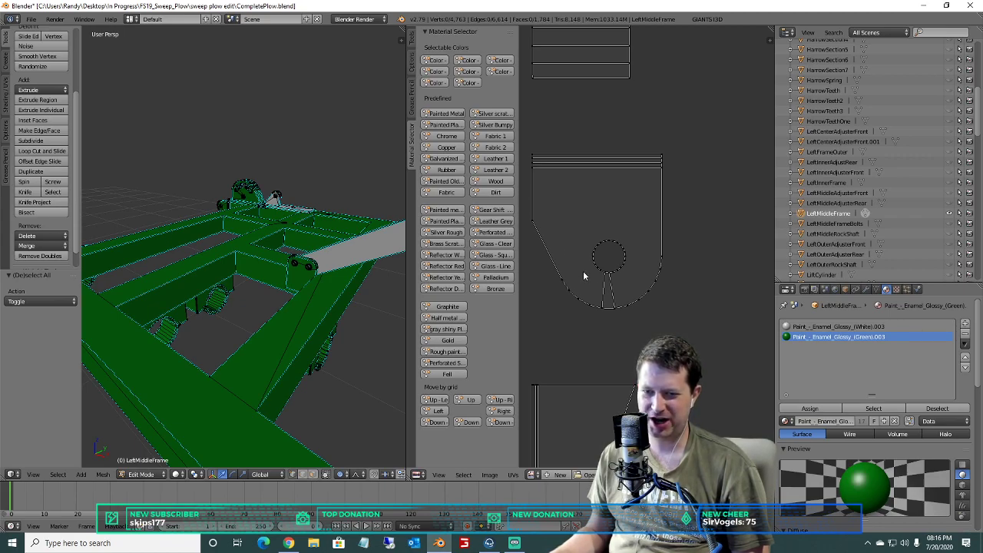
key("b")
left_click_drag(635, 225, 580, 282)
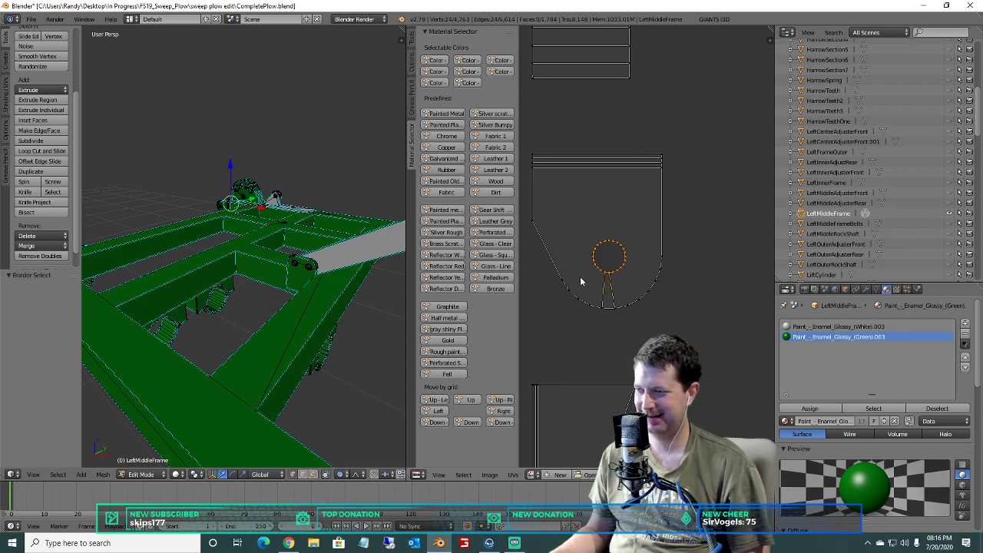
key("x")
left_click(305, 292)
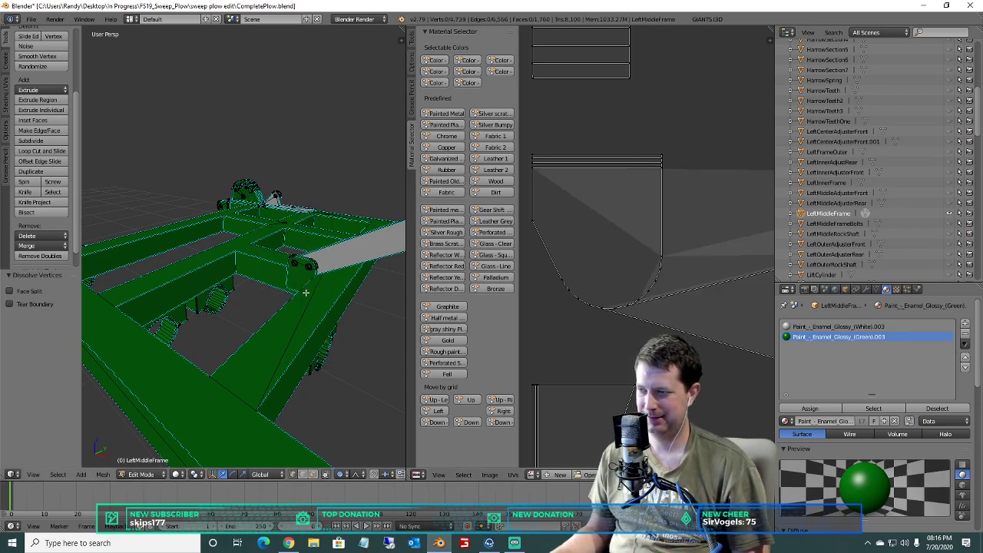
key("ctrl+z")
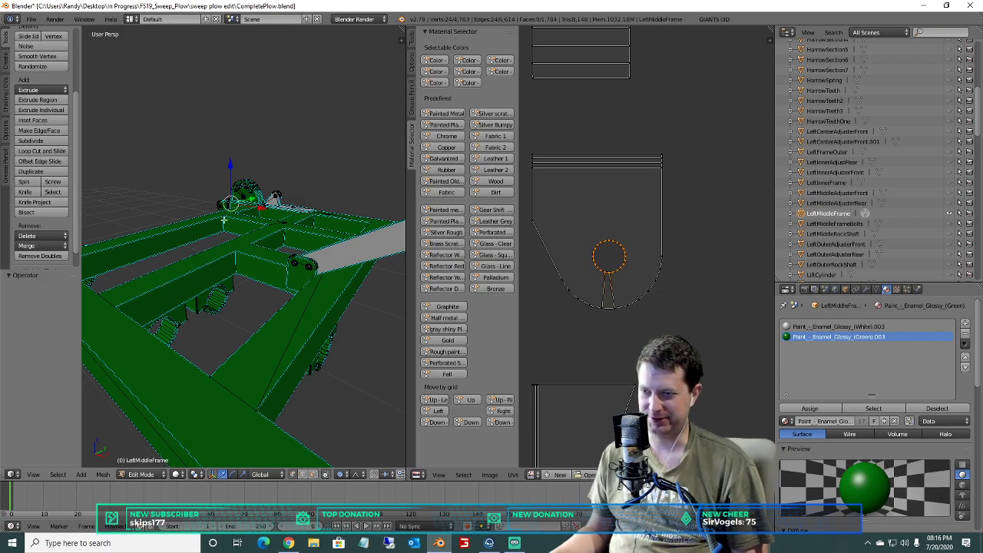
In face select mode, select the inner walls of both rounded lug holes through linked faces delimited by Sharp and delete the faces.
scroll(224, 220, "up", 4)
middle_click_drag(224, 220, 174, 132, "shift")
scroll(235, 283, "up", 3)
scroll(235, 292, "down", 6)
scroll(234, 293, "up", 4)
scroll(173, 134, "up", 4)
middle_click_drag(125, 242, 149, 152, "shift")
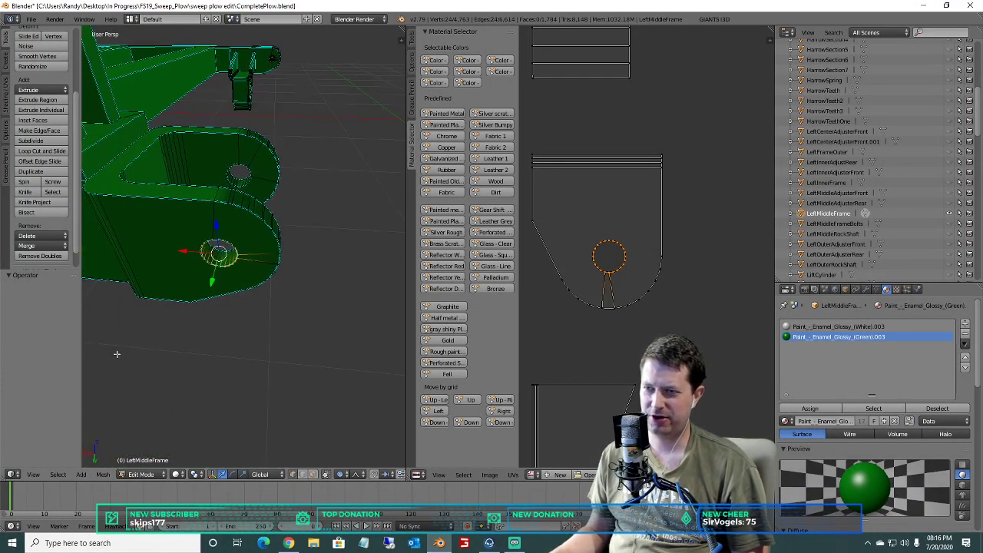
key("a")
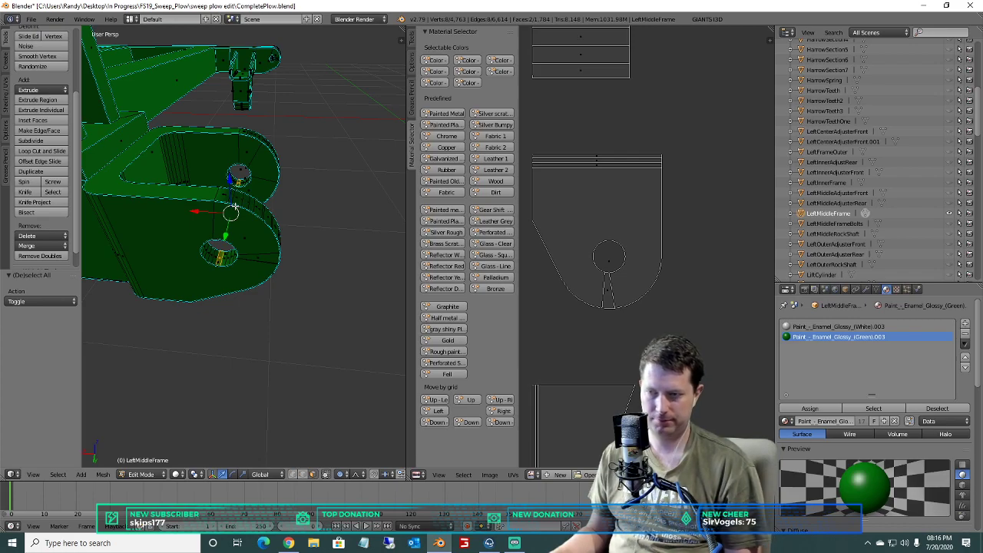
key("ctrl+l")
key("x")
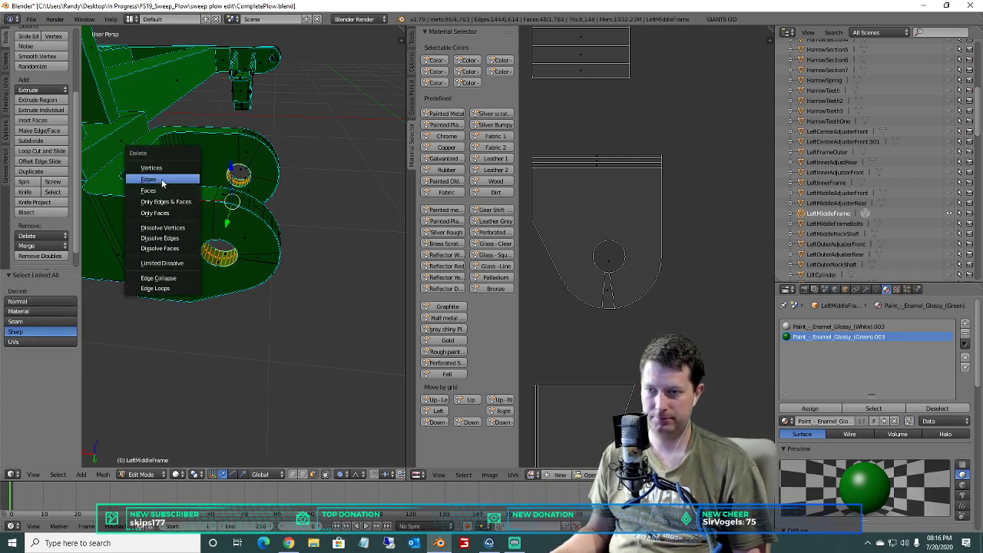
left_click(192, 183)
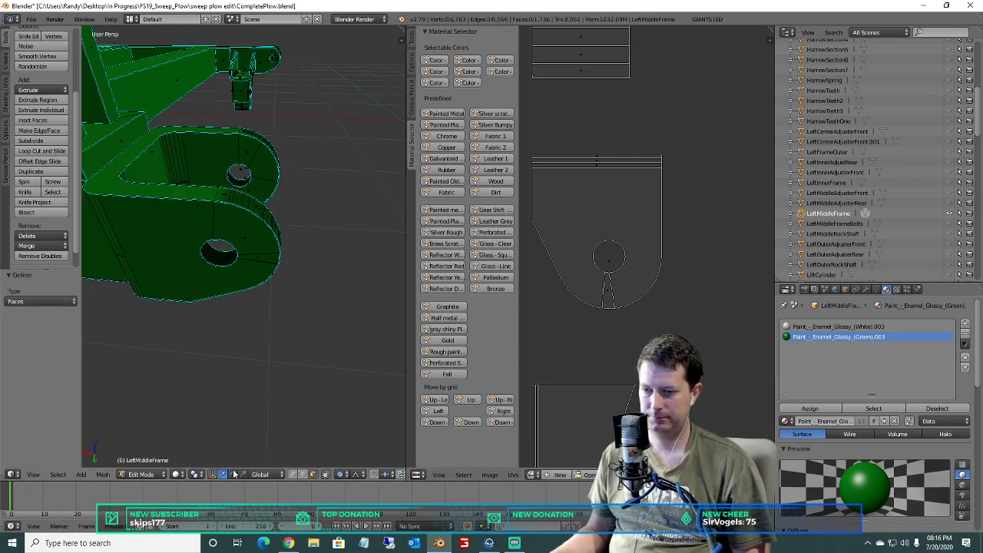
Select the round hole outline on the first rounded lug's UV island and dissolve its vertices and leftover edges.
key("a")
key("a")
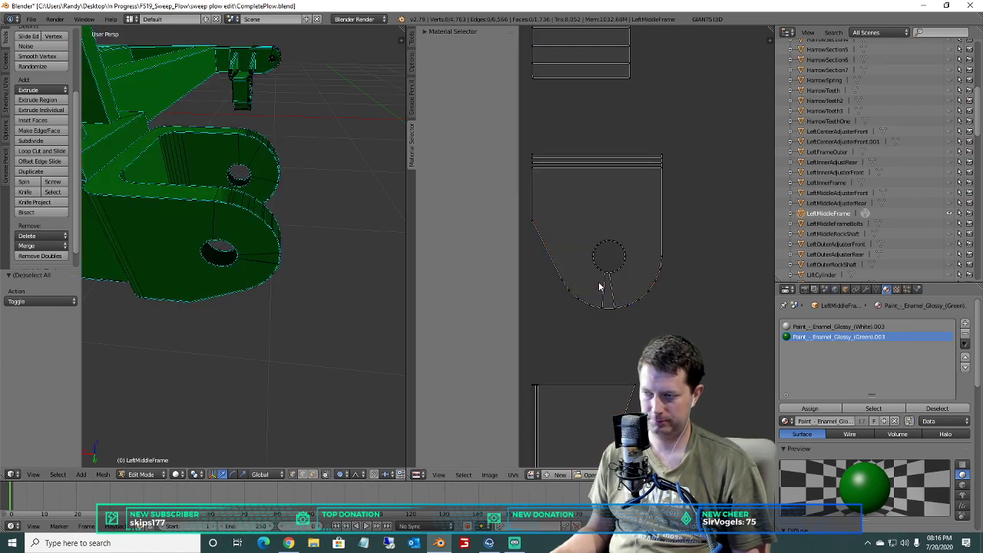
key("b")
left_click_drag(649, 281, 589, 237)
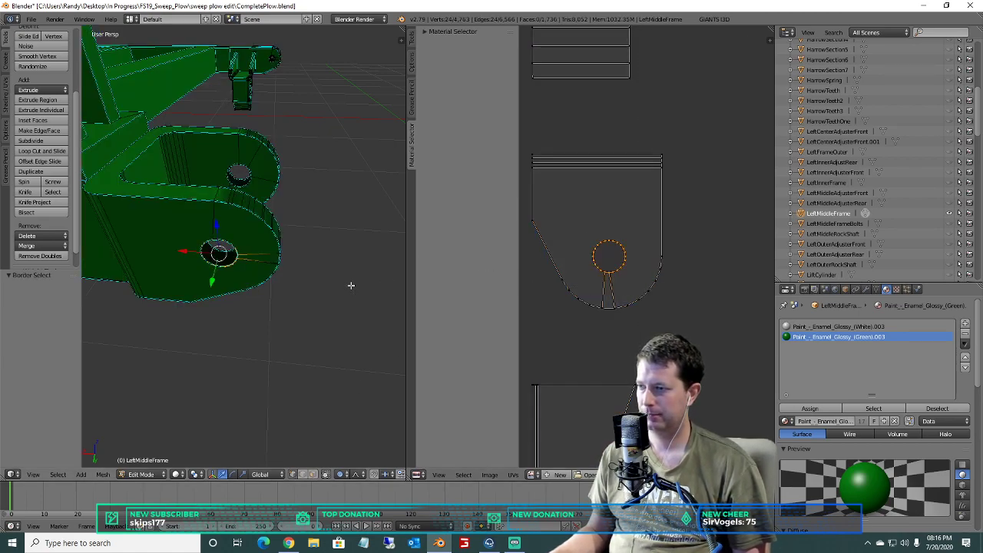
key("x")
left_click(222, 348)
key("x")
left_click(218, 357)
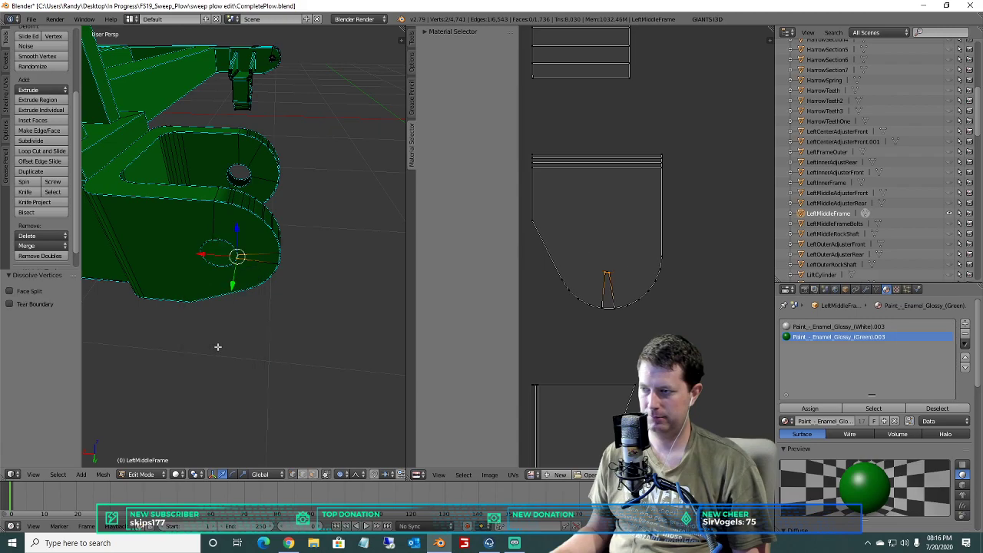
Dissolve the hole outline vertices and the leftover edges on the matching rounded lug UV island.
scroll(620, 185, "down", 5)
scroll(621, 185, "up", 4)
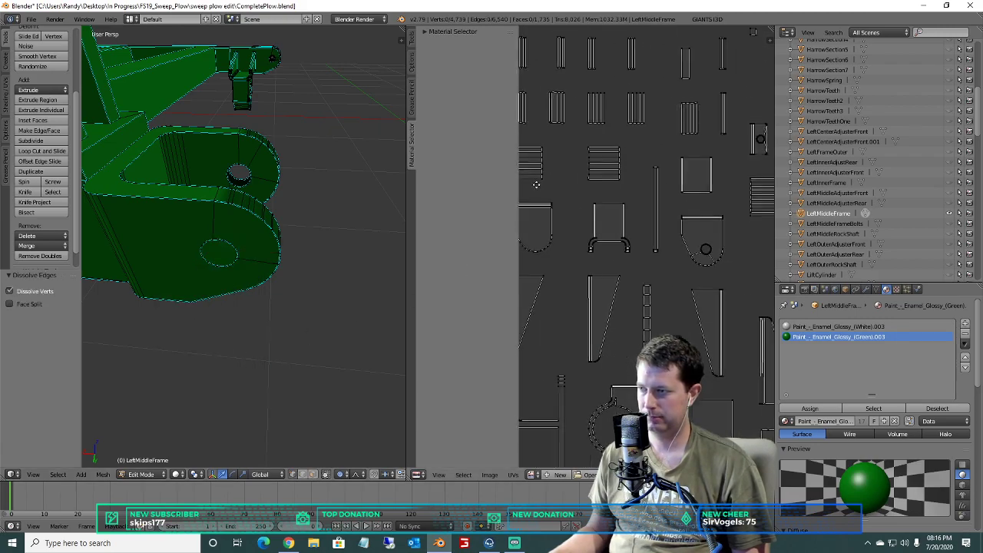
scroll(597, 201, "up", 4)
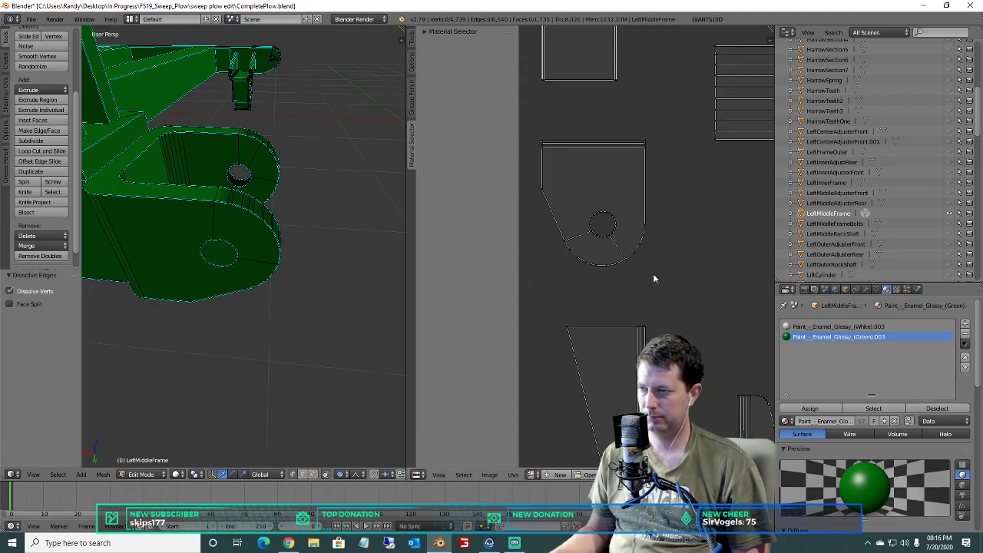
key("a")
key("a")
key("b")
left_click_drag(621, 244, 617, 242)
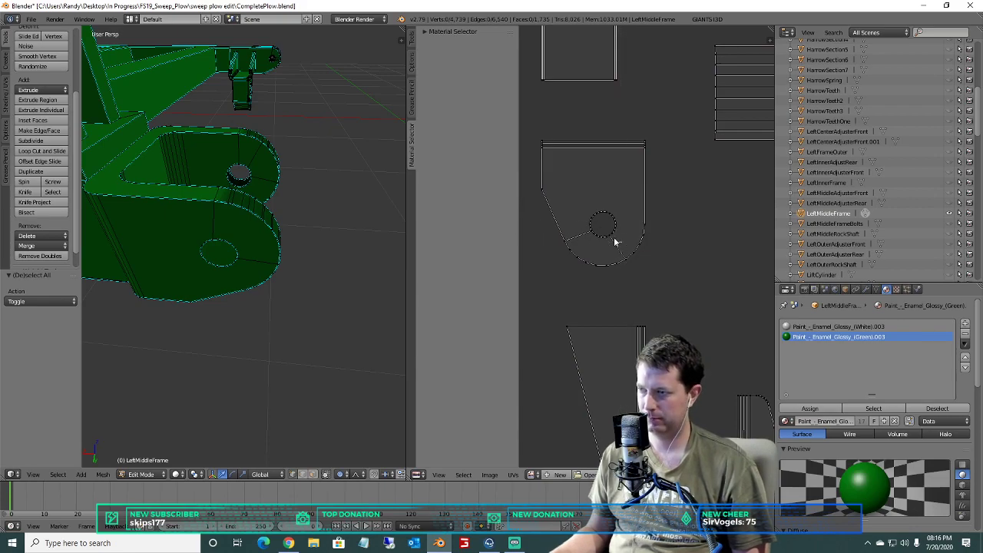
left_click_drag(592, 211, 592, 208)
scroll(285, 169, "down", 3)
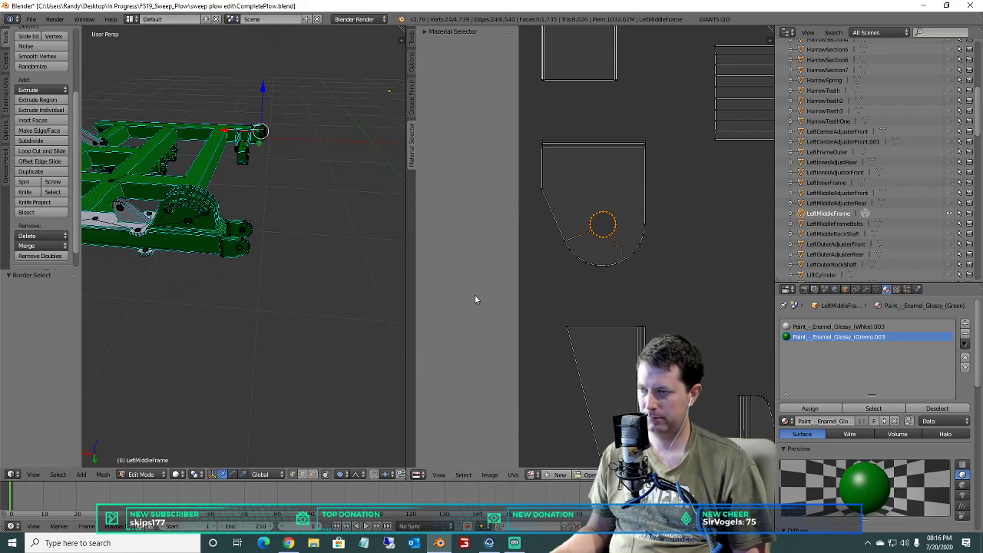
key("x")
left_click(183, 318)
key("x")
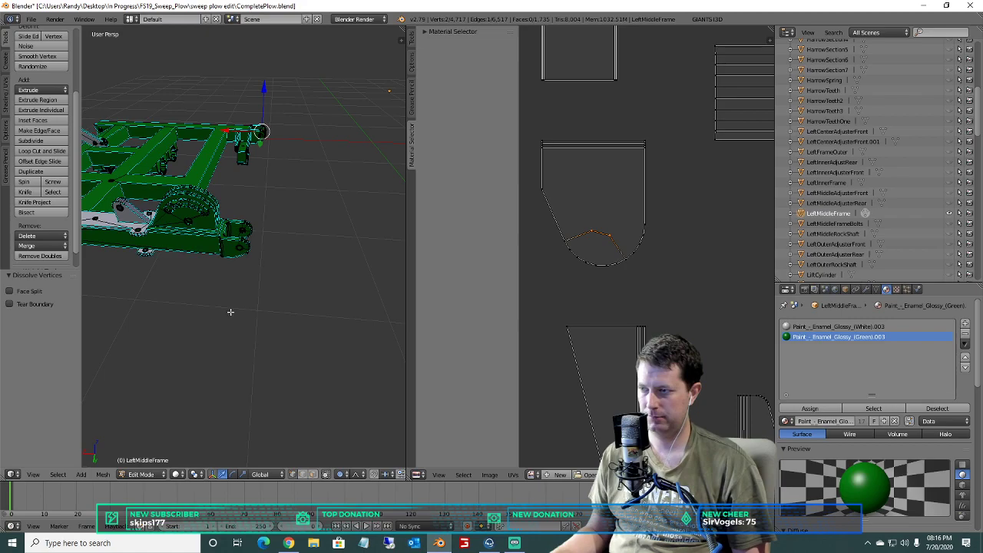
left_click(202, 323)
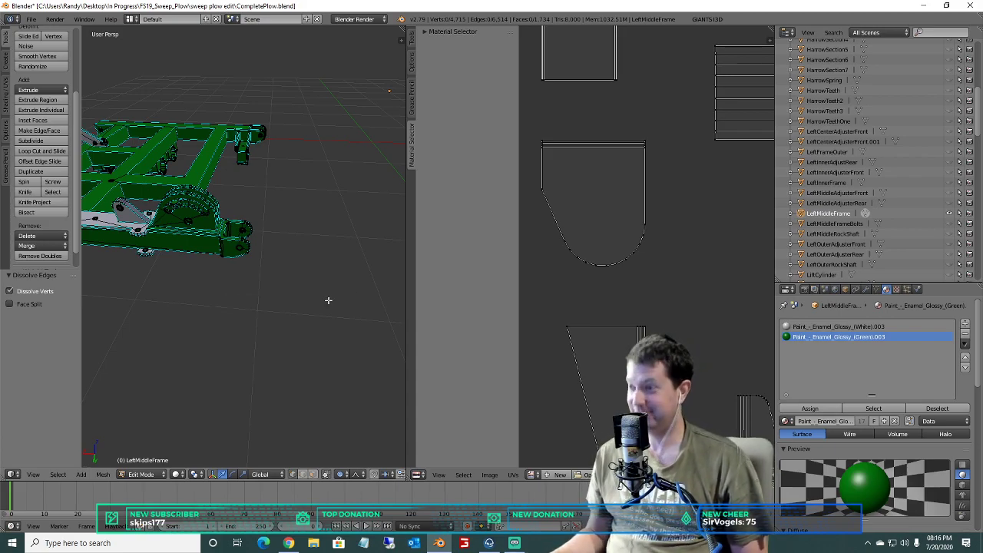
Dissolve the round hole's vertices and the leftover diagonal edges on the single rectangular plate UV island.
scroll(584, 228, "down", 5)
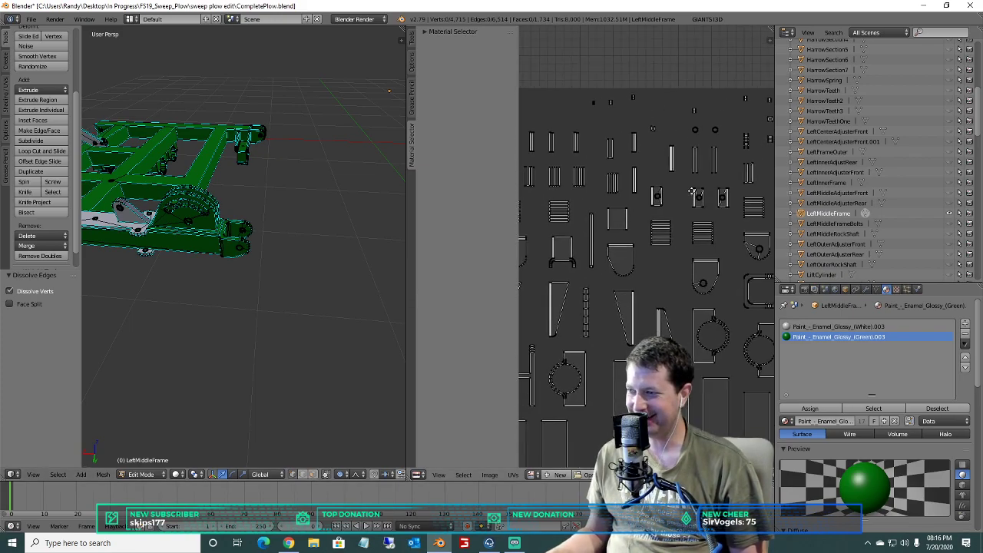
scroll(614, 169, "up", 5)
middle_click_drag(636, 139, 575, 376)
scroll(577, 315, "up", 2)
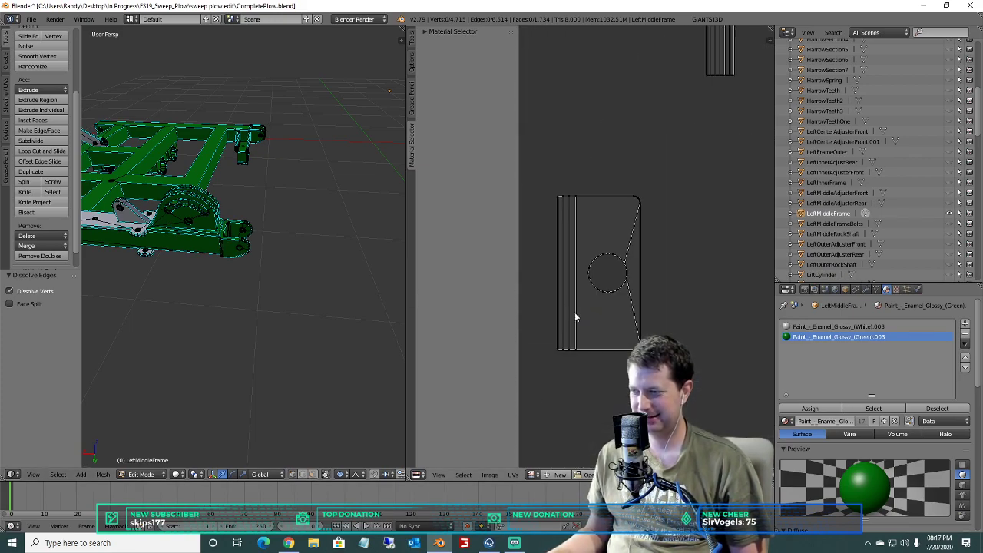
key("b")
left_click_drag(608, 266, 607, 265)
key("x")
left_click(238, 294)
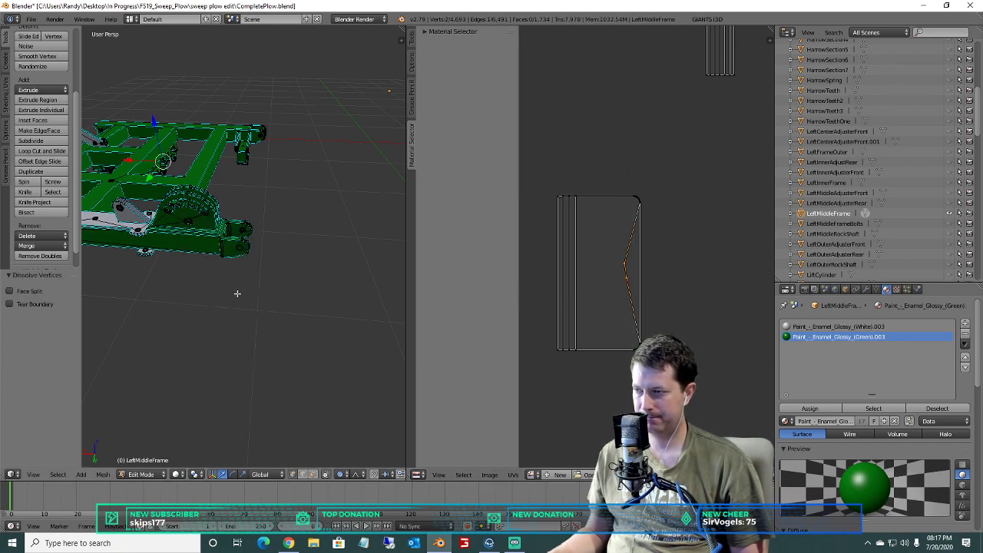
key("x")
left_click(230, 304)
Try to dissolve the hole vertices on the two neighbouring rectangular plate UV islands, and undo it.
scroll(642, 286, "down", 2)
scroll(722, 259, "up", 1)
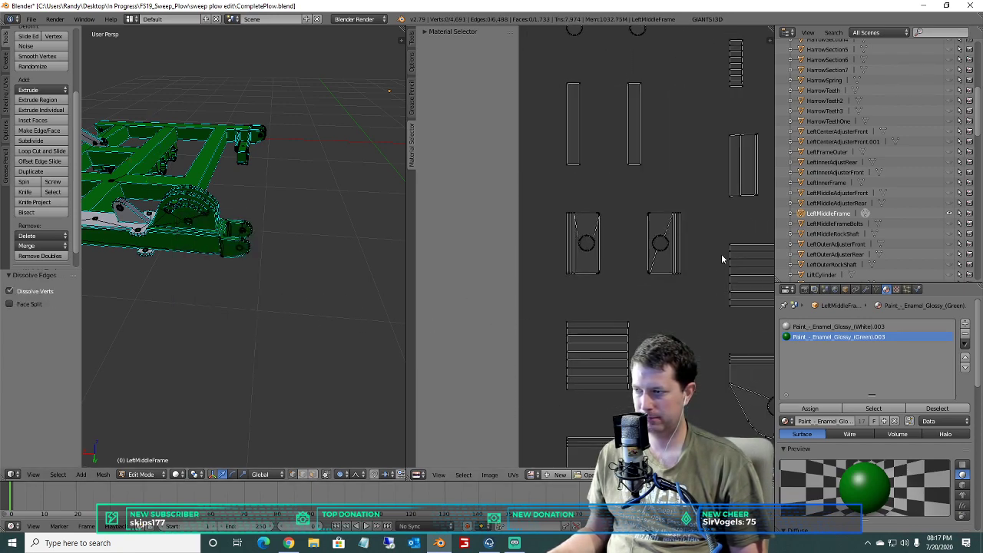
scroll(588, 238, "up", 3)
key("b")
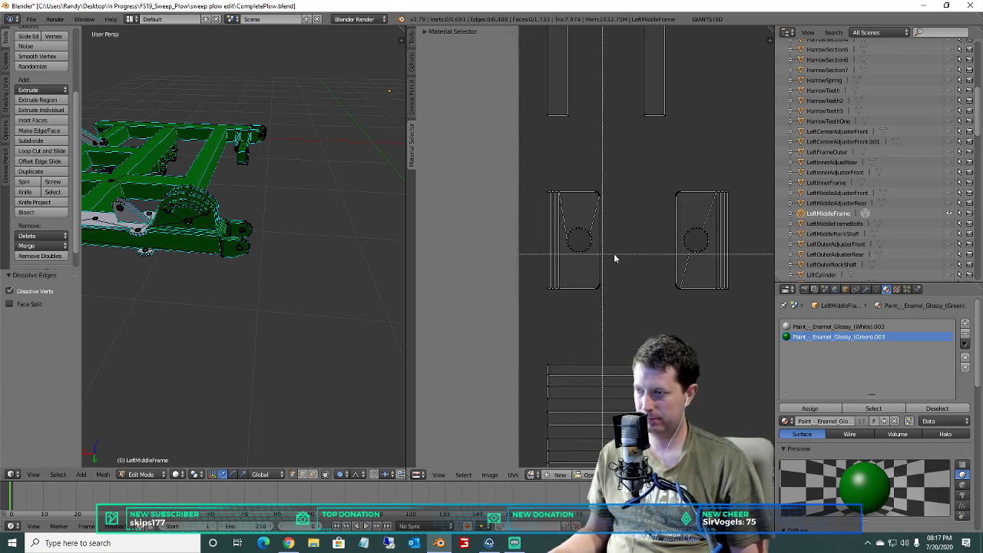
left_click_drag(596, 262, 563, 228)
key("b")
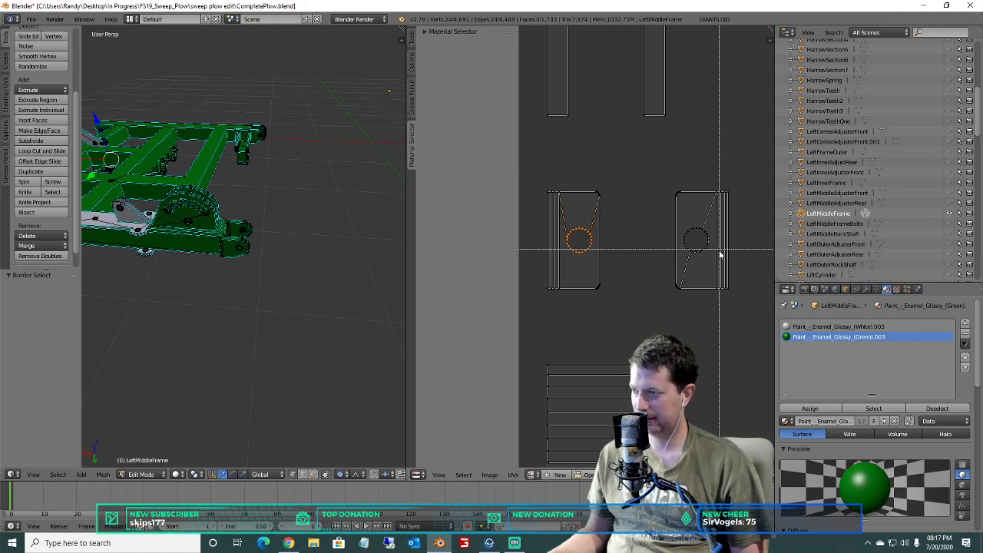
left_click_drag(682, 222, 682, 222)
key("x")
left_click(311, 280)
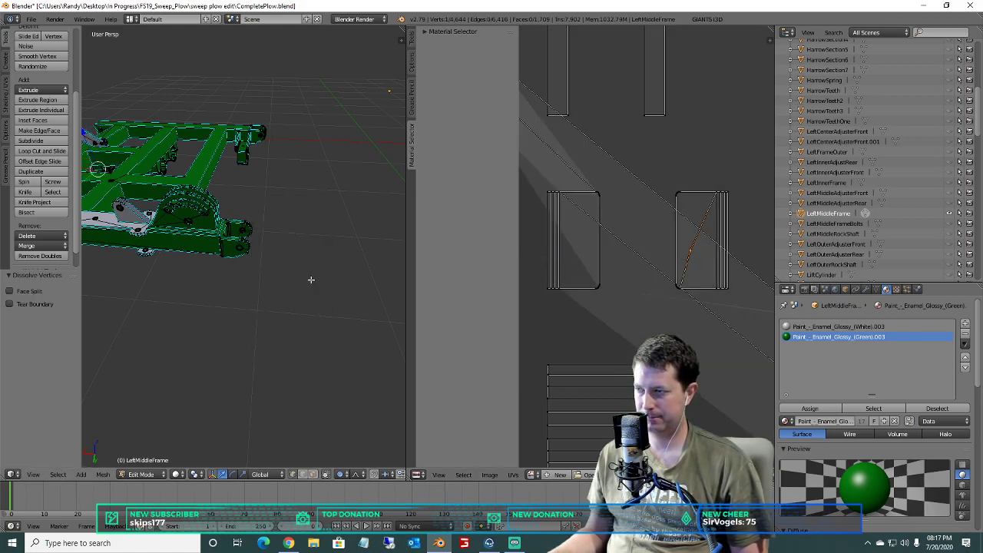
key("ctrl+z")
Locate the two plate holes beside the round tube clamp on the frame, and switch to face select mode with nothing selected.
scroll(154, 202, "down", 4)
scroll(167, 204, "up", 4)
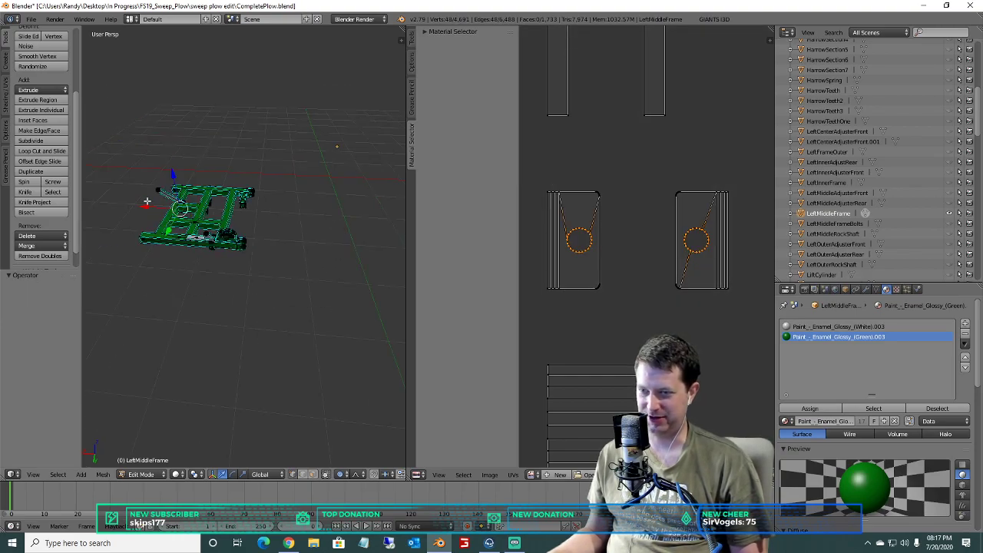
middle_click_drag(168, 204, 273, 112)
scroll(258, 216, "up", 3)
scroll(262, 169, "down", 6)
middle_click_drag(273, 112, 257, 231, "shift")
scroll(257, 231, "up", 7)
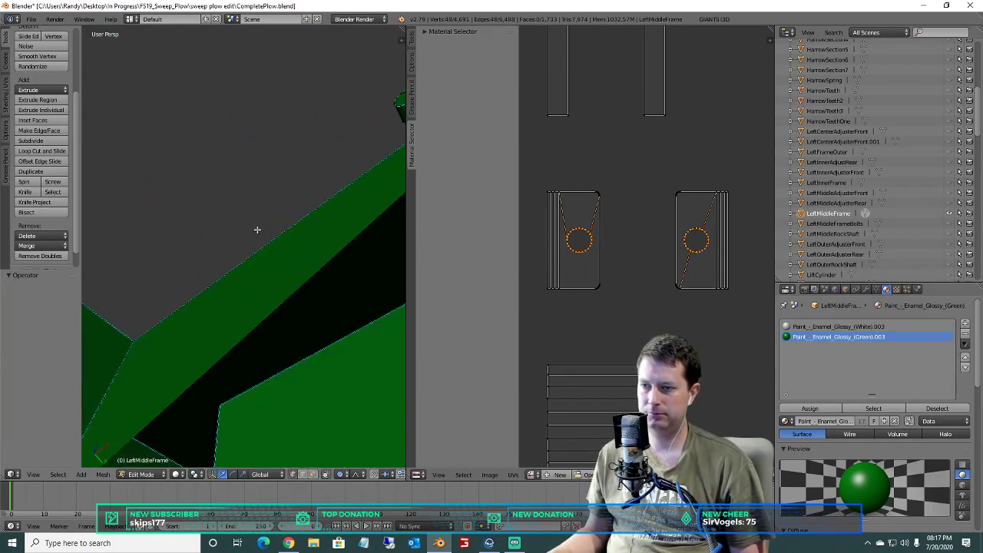
scroll(261, 216, "down", 4)
scroll(262, 215, "up", 6, "shift")
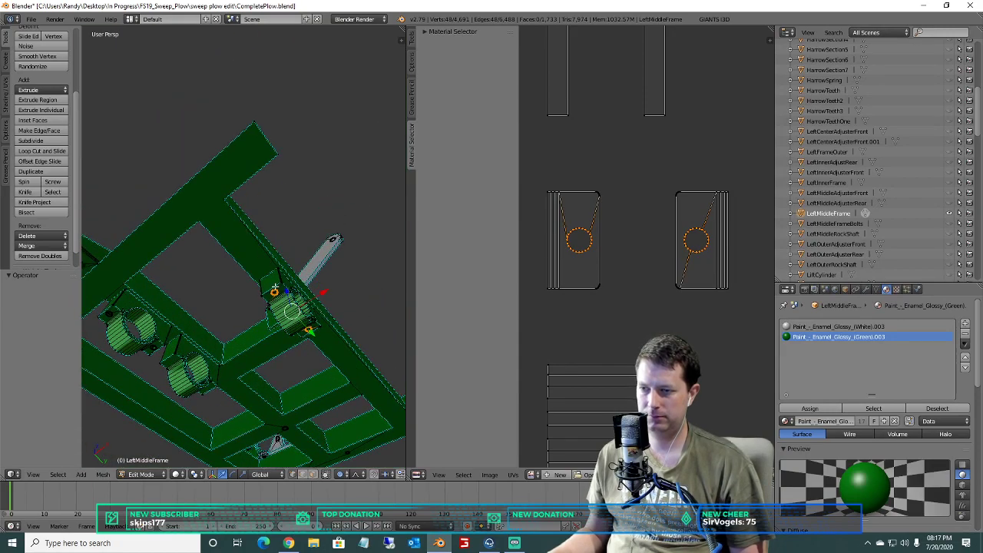
scroll(275, 285, "up", 6)
scroll(262, 288, "down", 4)
middle_click_drag(259, 287, 225, 268)
left_click(314, 475)
key("a")
key("a")
Select the inner walls of both plate holes through linked faces delimited by Sharp and delete the faces.
middle_click_drag(140, 241, 154, 263)
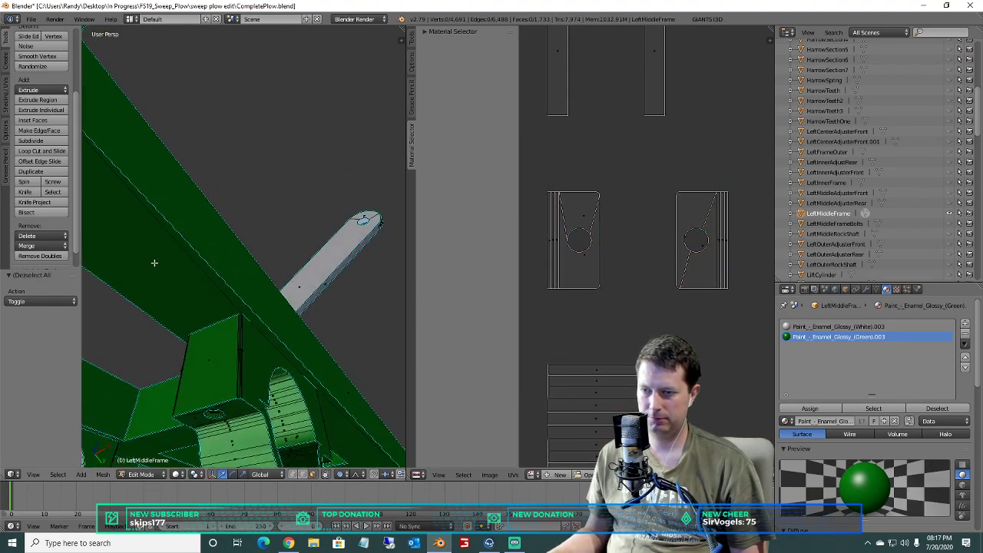
middle_click_drag(212, 415, 207, 338)
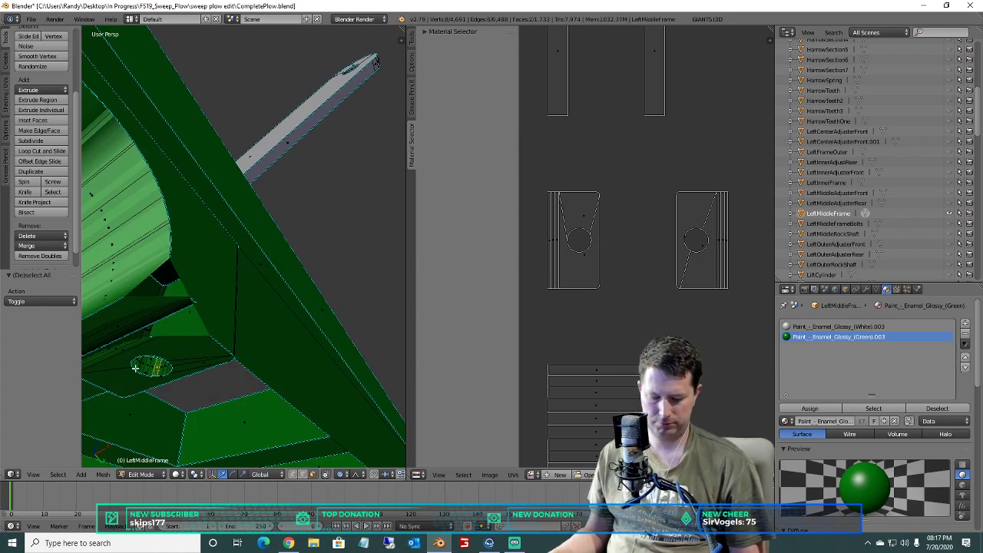
key("ctrl+l")
scroll(150, 345, "down", 4)
key("z")
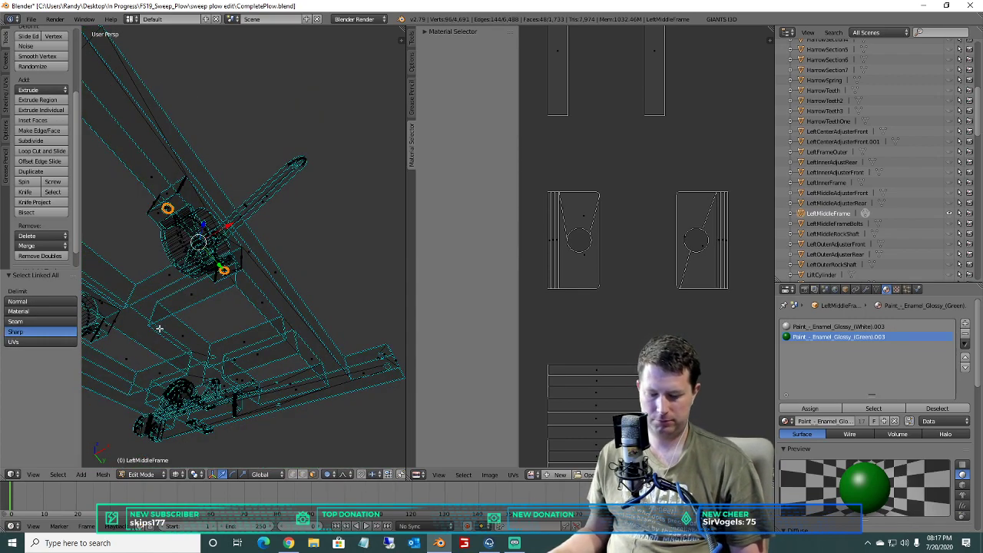
key("z")
key("x")
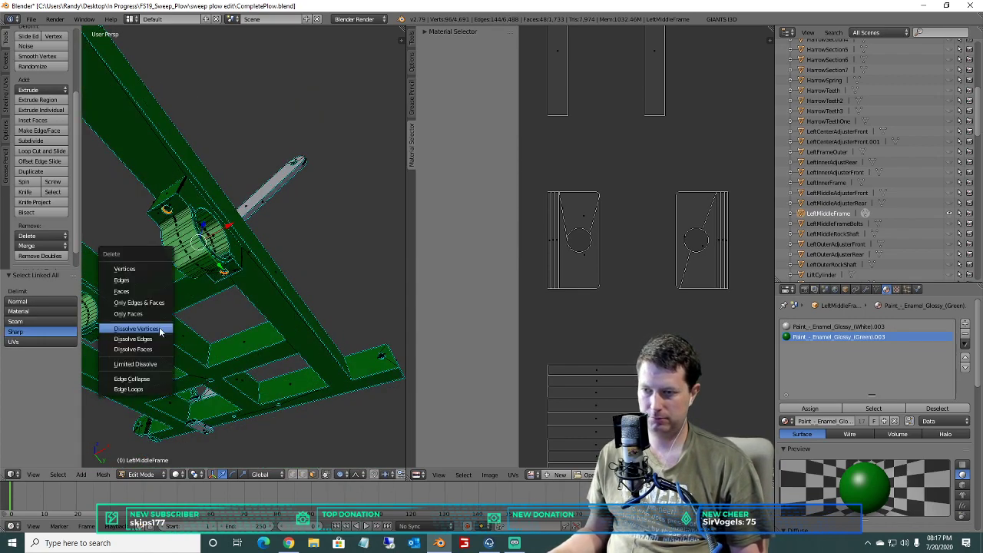
left_click(132, 293)
key("a")
key("a")
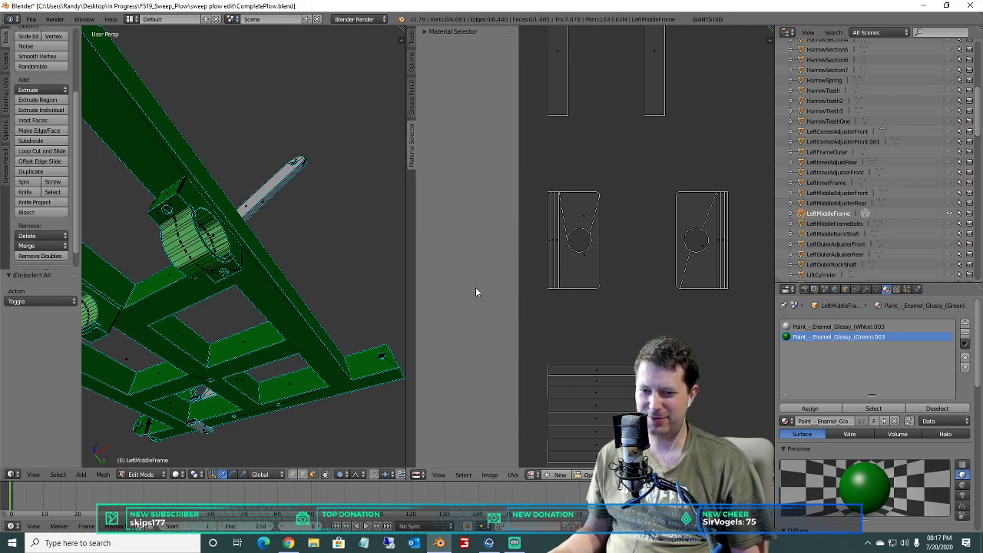
In vertex select mode, pick both round hole outlines on the neighbouring rectangular plate UV islands and dissolve their vertices.
left_click(292, 475)
key("a")
key("a")
key("b")
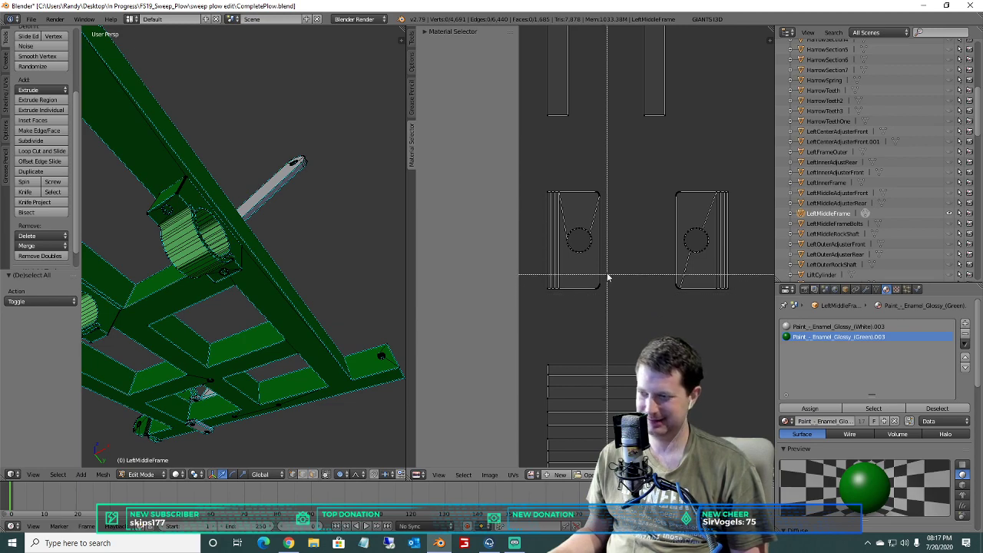
right_click(594, 257)
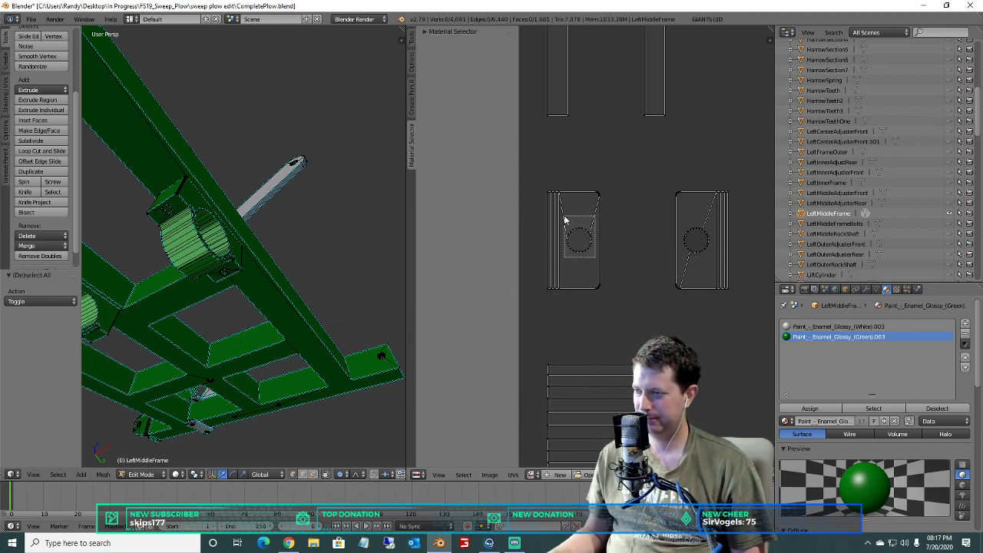
left_click_drag(564, 220, 565, 221)
key("b")
left_click(712, 262)
left_click_drag(683, 223, 682, 221)
key("x")
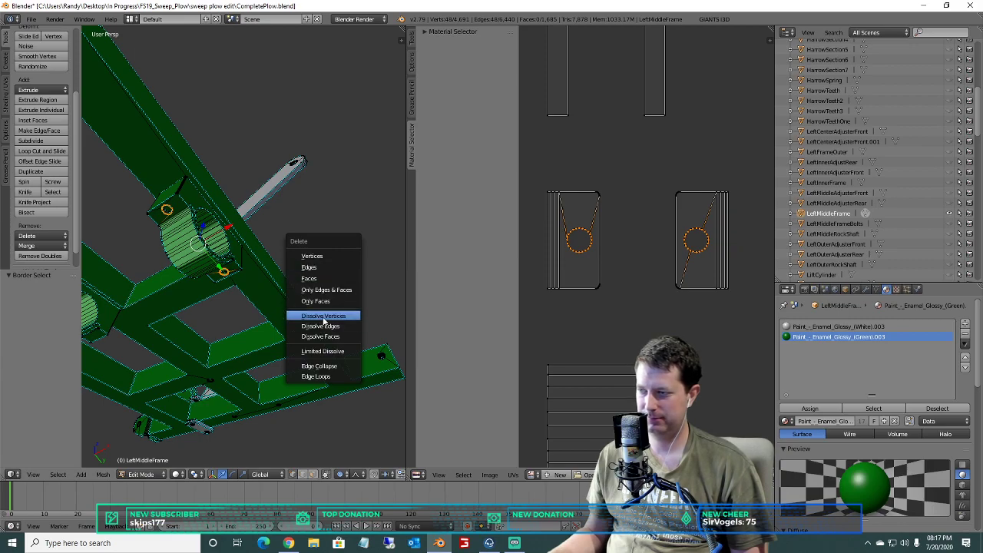
left_click(324, 317)
Dissolve the leftover edges on the two rectangular plates, using Limited Dissolve on the plate that still has a diagonal.
key("x")
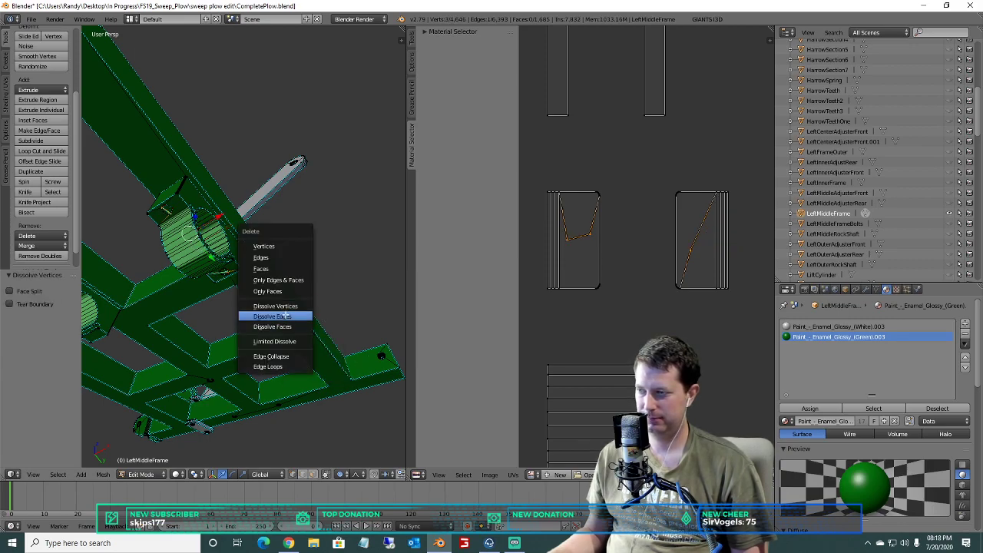
left_click(282, 316)
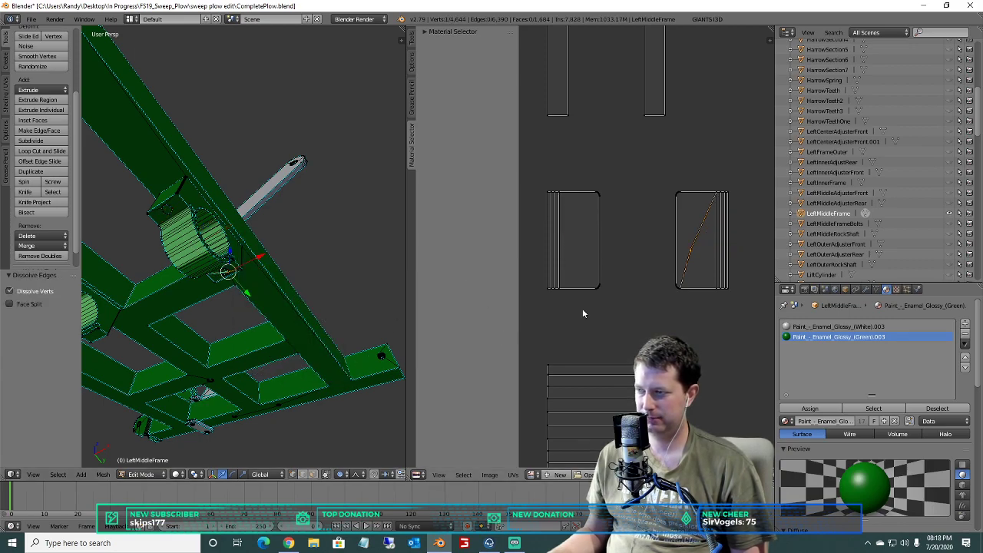
left_click_drag(743, 299, 674, 175)
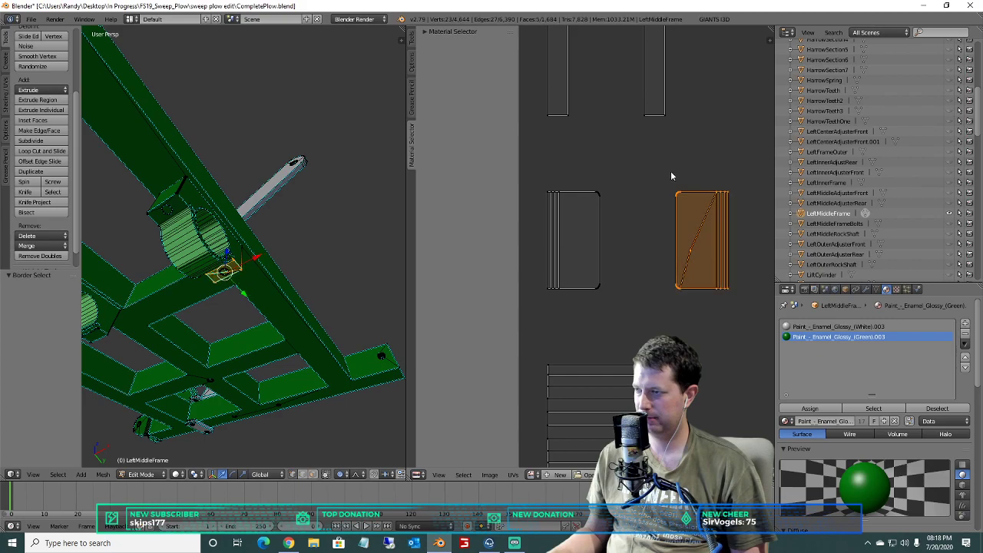
key("x")
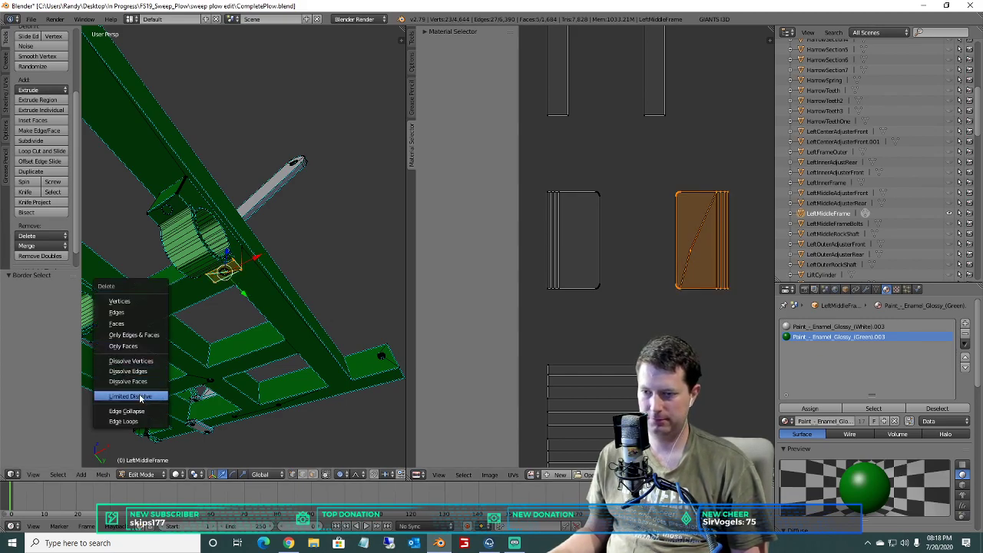
left_click(143, 395)
scroll(687, 289, "down", 3)
key("a")
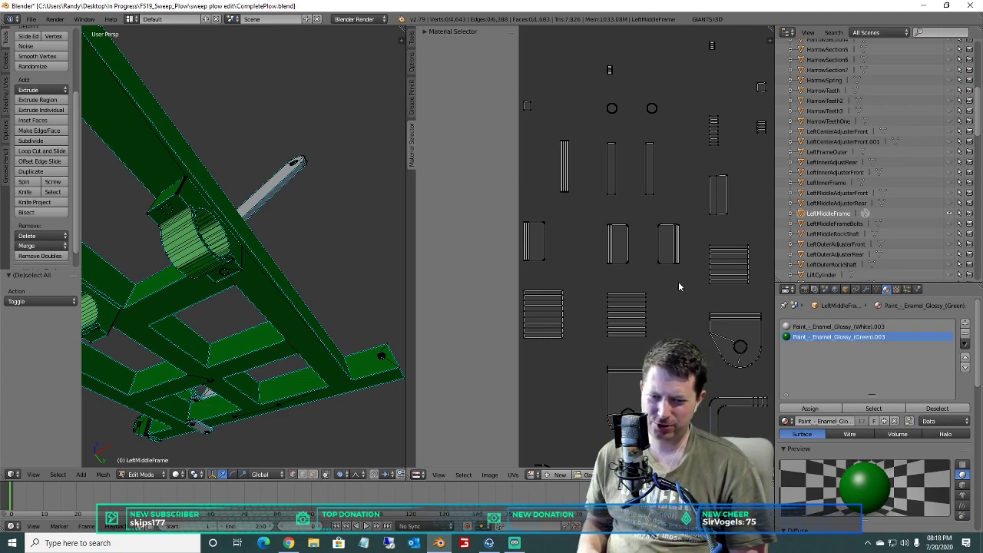
Select the round hole outline on the rounded plate UV island above the clamp islands, and dissolve its vertices and leftover edges.
scroll(678, 284, "down", 4)
scroll(671, 273, "up", 5)
scroll(671, 270, "down", 3)
scroll(606, 278, "up", 3)
key("a")
key("a")
key("b")
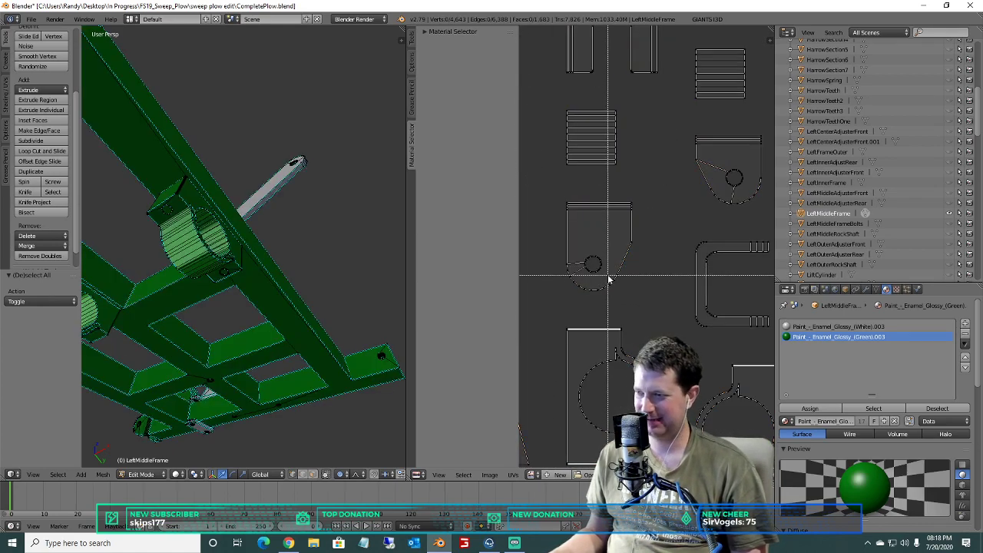
left_click_drag(587, 252, 587, 252)
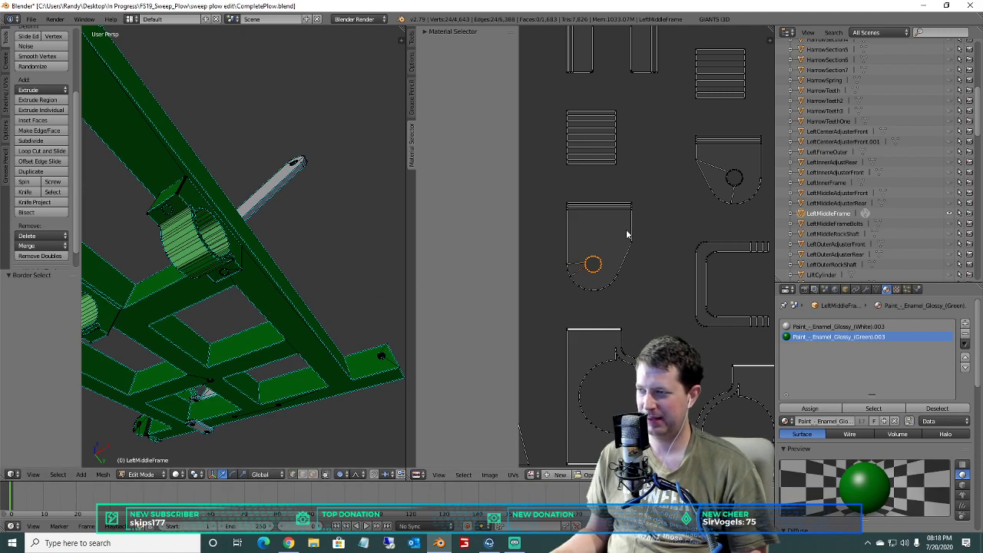
key("x")
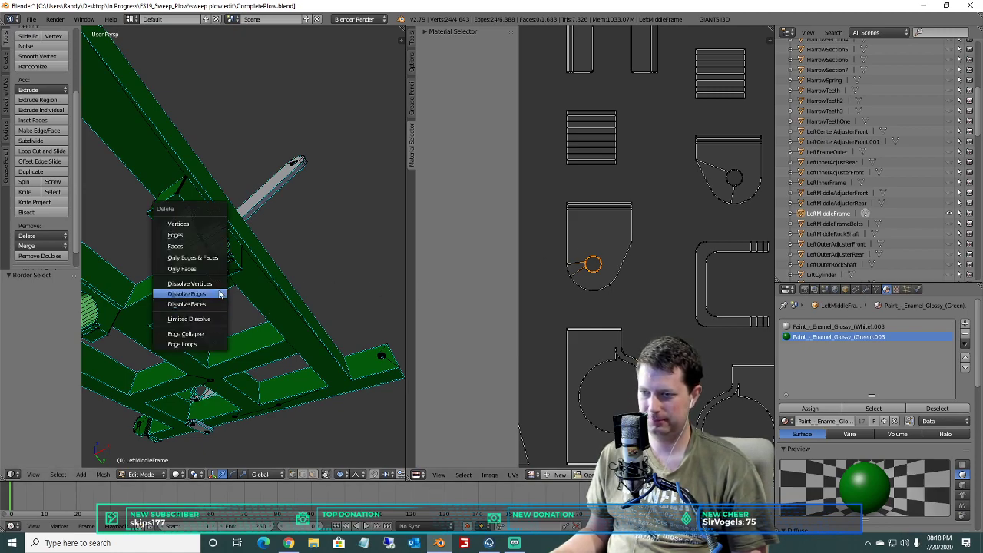
left_click(218, 294)
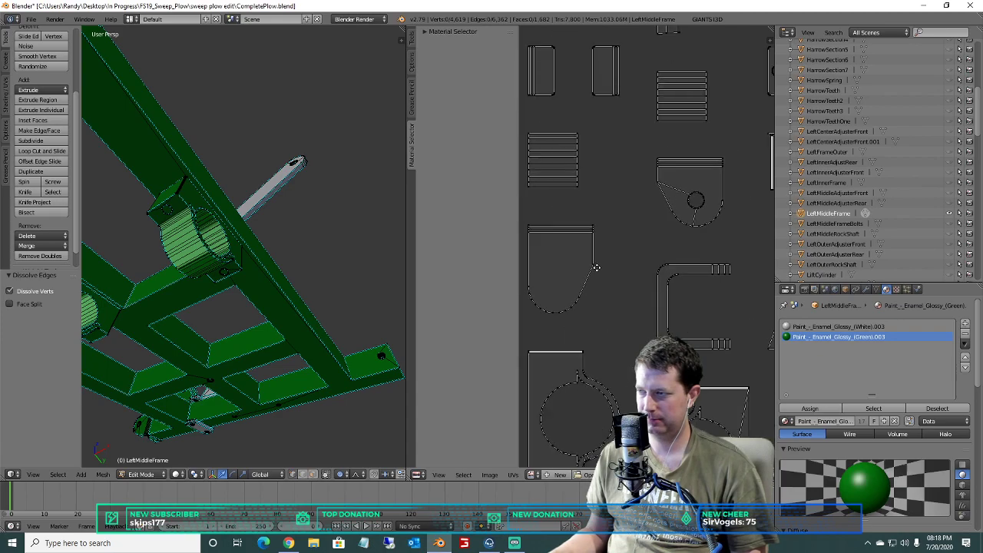
Dissolve the hole outline's vertices and the remaining connecting edges on the matching rounded plate above the bent U-shaped UV island.
key("a")
key("a")
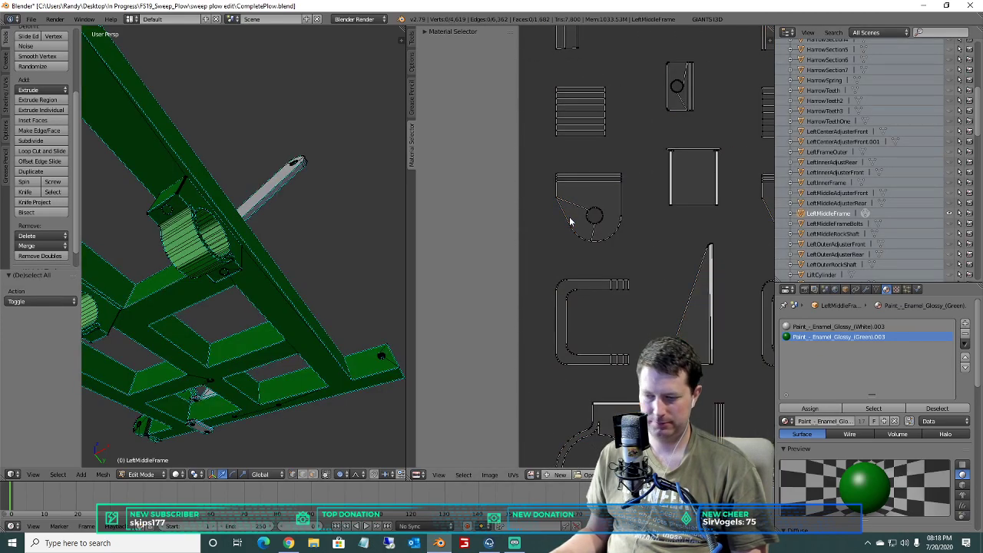
left_click_drag(605, 230, 584, 202)
key("x")
left_click(340, 322)
key("x")
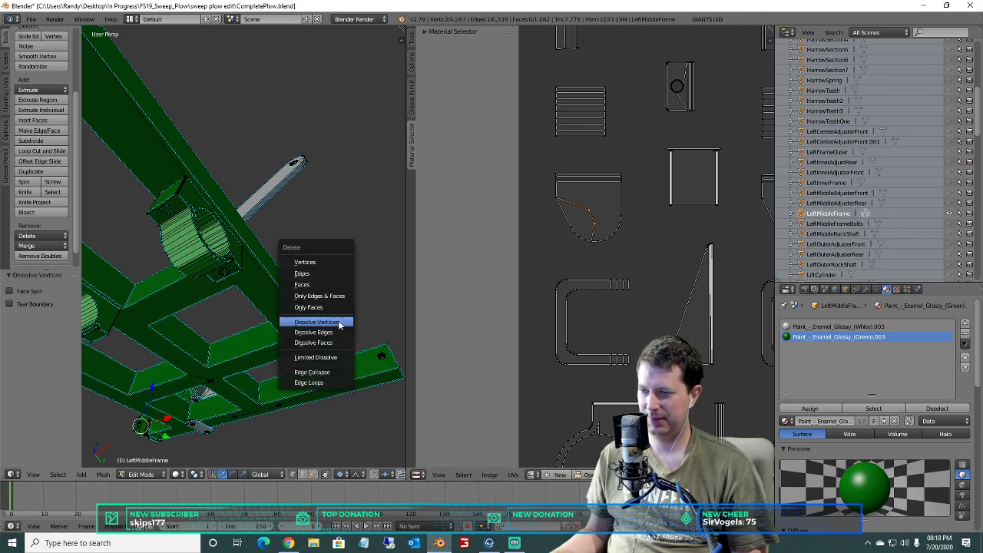
left_click(334, 332)
Try to dissolve the vertices of the round hole outline on the rectangular plate island above the square frame-shaped island.
middle_click_drag(655, 199, 638, 324)
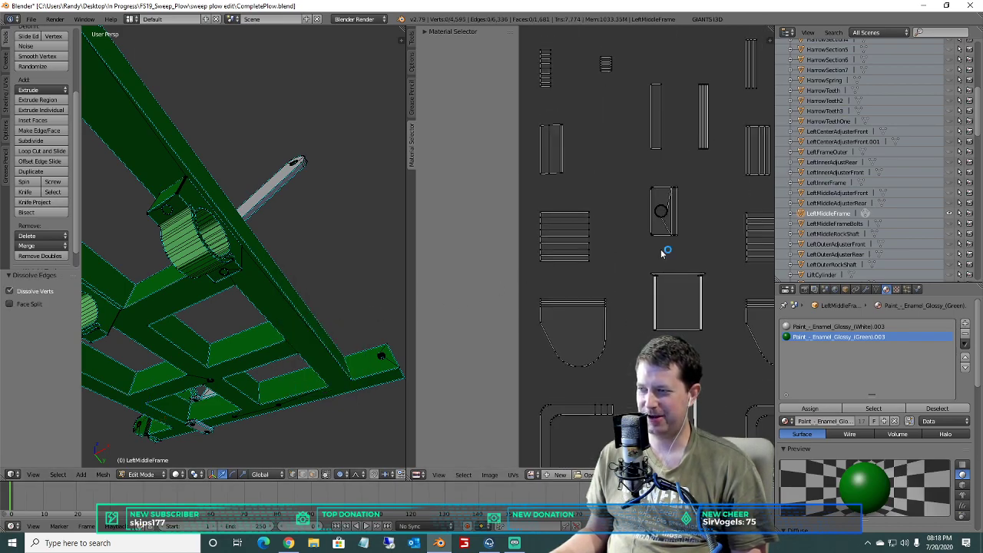
middle_click_drag(662, 253, 600, 281)
scroll(597, 272, "up", 2)
key("b")
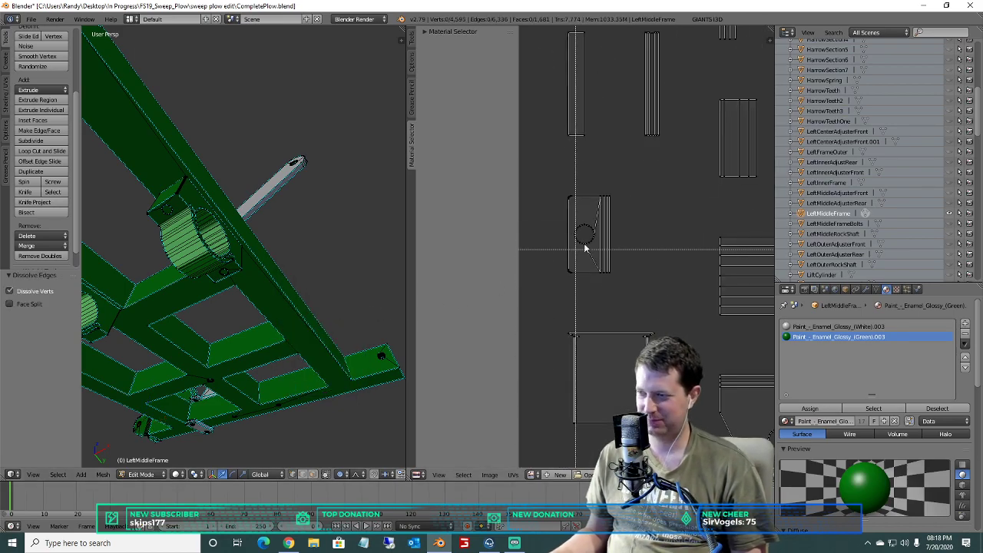
left_click_drag(573, 223, 572, 221)
key("x")
left_click(315, 322)
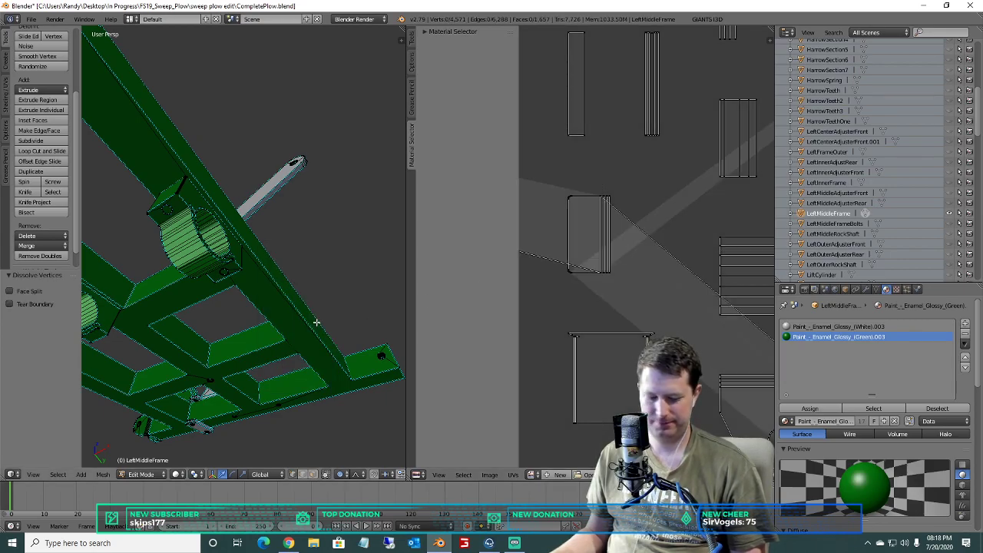
In face select mode, select the hole walls on the clamp's end plates through linked faces delimited by Sharp, and delete the faces.
scroll(316, 323, "down", 3)
middle_click_drag(315, 323, 353, 272)
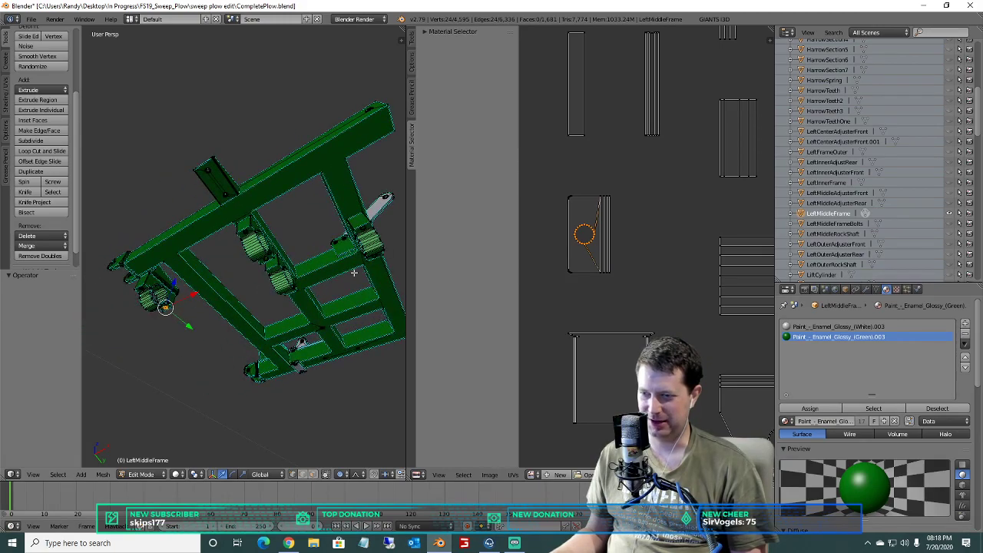
middle_click_drag(213, 265, 227, 192)
scroll(278, 240, "up", 7)
scroll(227, 191, "up", 4)
scroll(226, 211, "down", 4)
middle_click_drag(243, 232, 170, 331)
key("a")
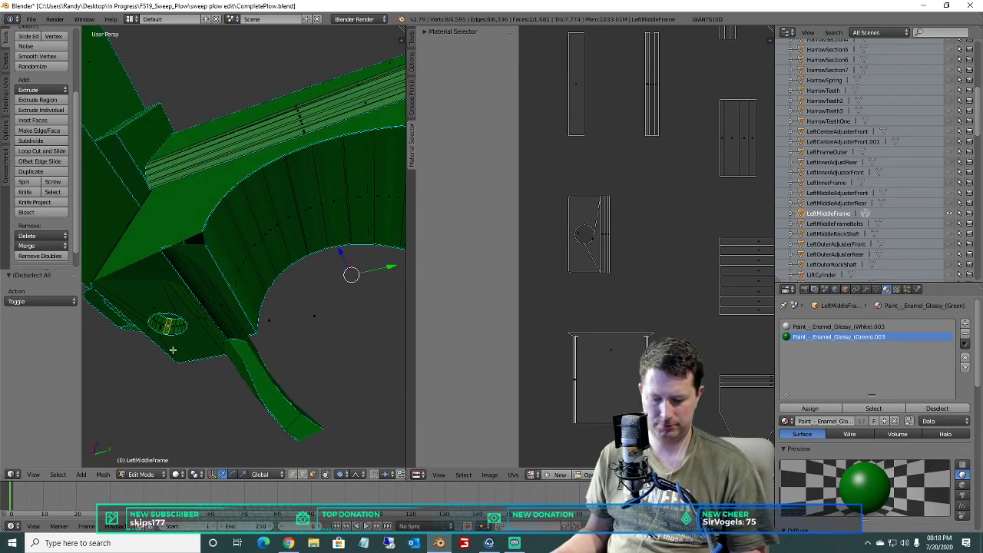
key("ctrl+l")
key("x")
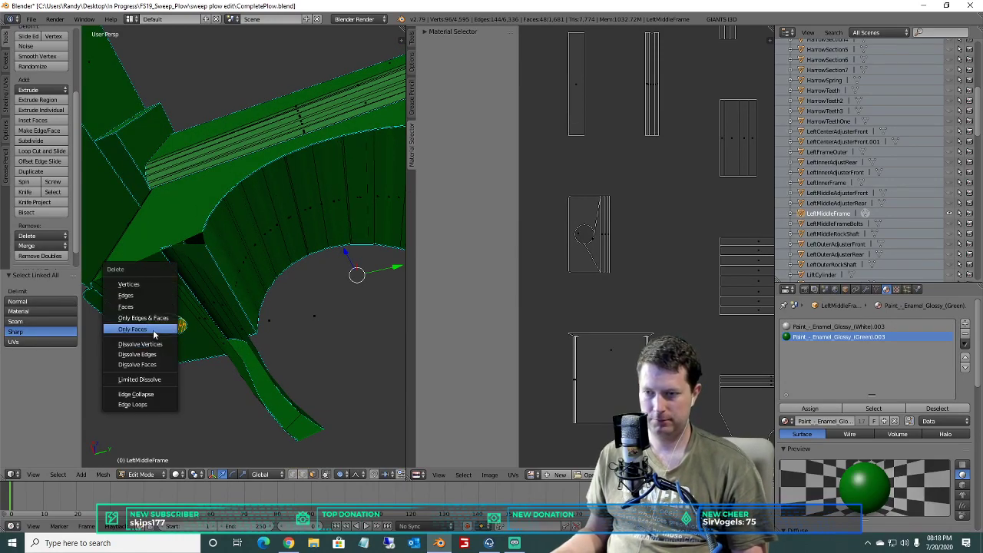
left_click(142, 305)
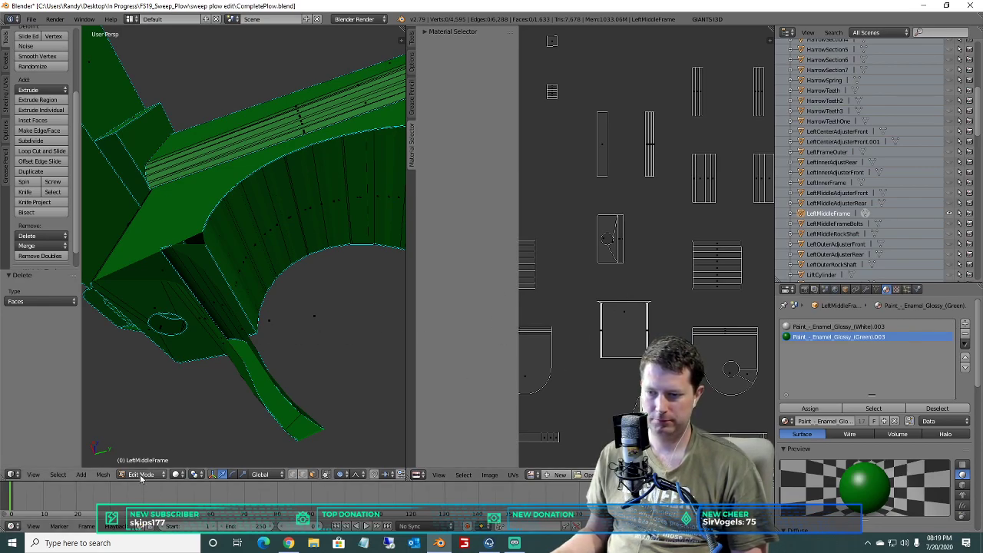
In vertex select mode, dissolve the hole outline's vertices and leftover edges on the rectangular plate above the square frame-shaped island.
scroll(591, 240, "up", 2)
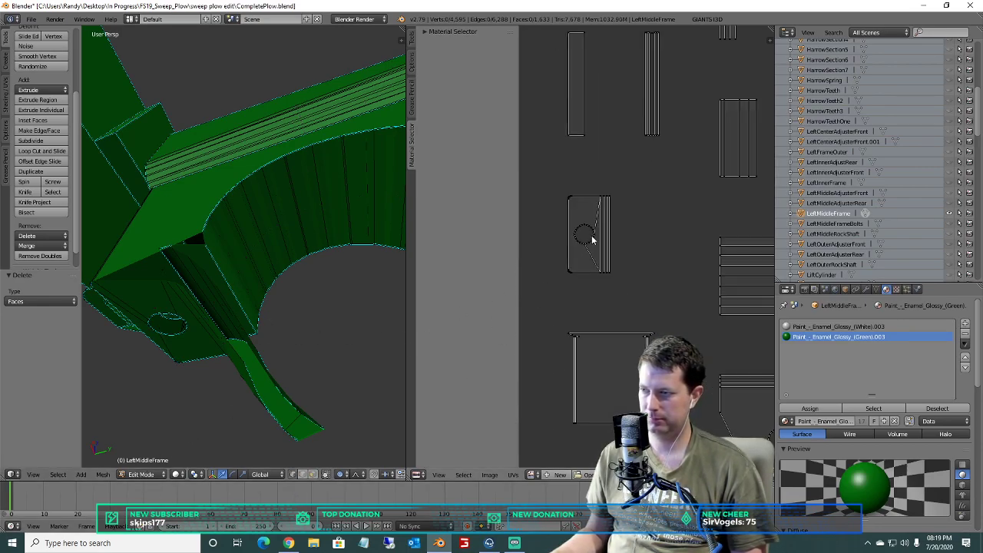
key("a")
key("b")
left_click_drag(597, 251, 573, 205)
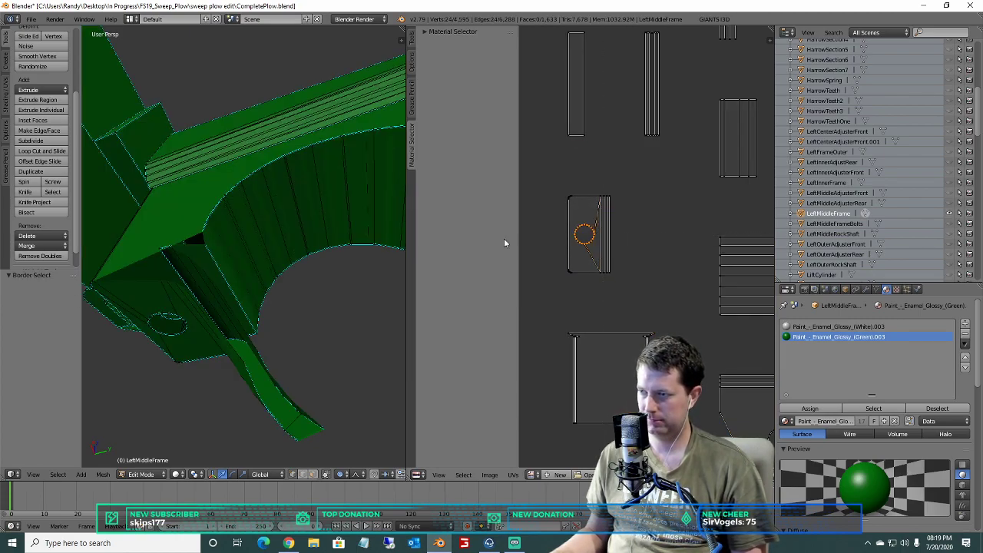
key("x")
left_click(196, 429)
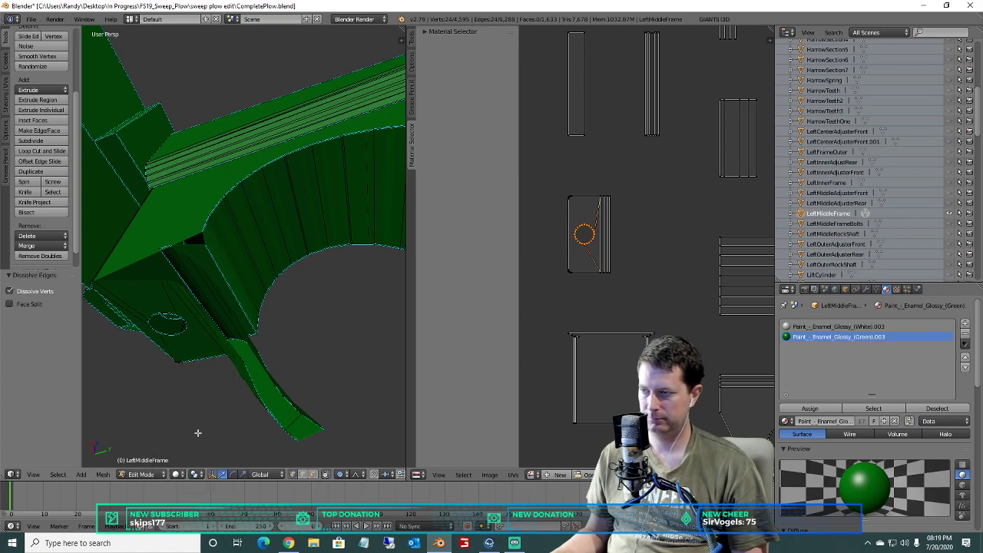
key("x")
left_click(201, 359)
key("x")
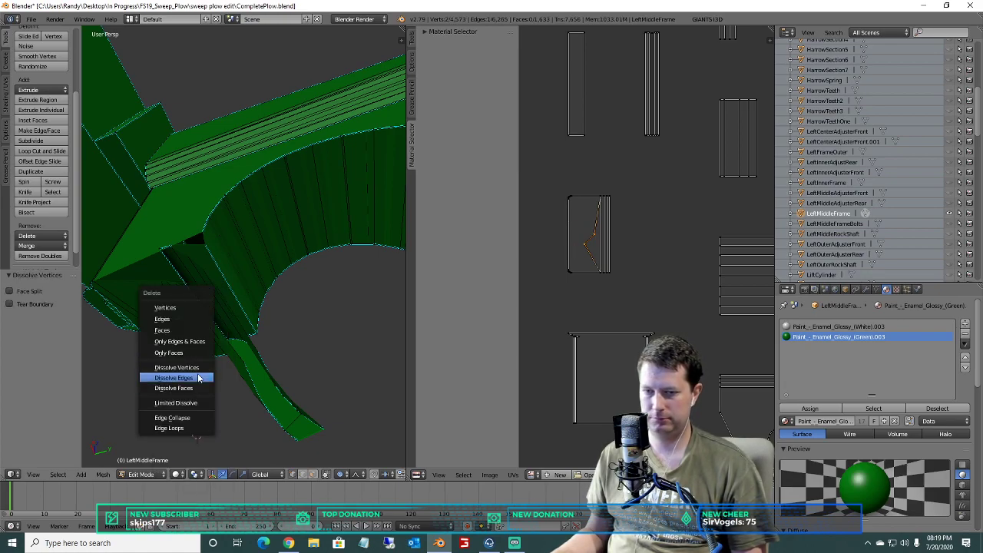
left_click(198, 377)
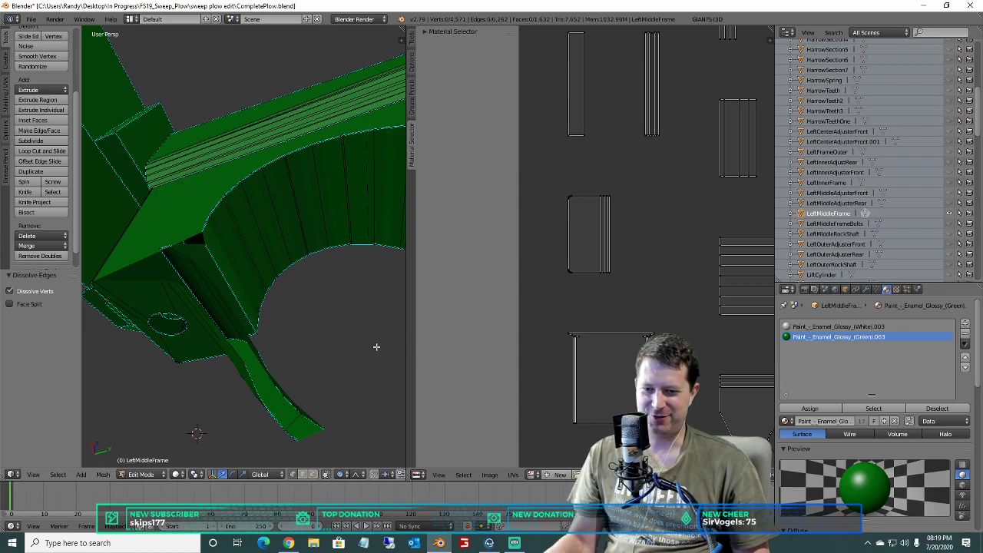
Locate the rounded plate island whose hole joins its curved side, and dissolve the hole's vertices and leftover edges.
scroll(376, 347, "down", 1)
scroll(543, 289, "down", 4)
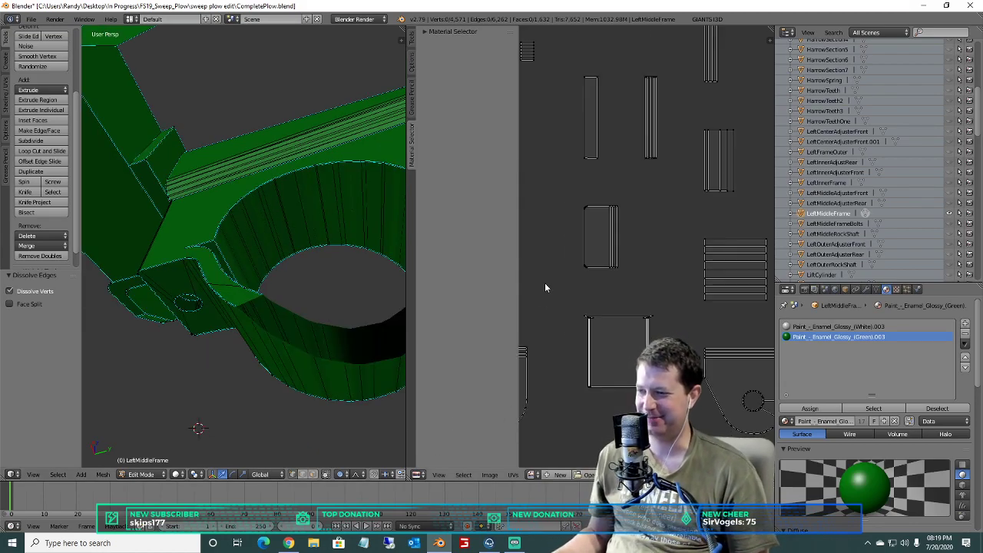
scroll(576, 246, "up", 3)
scroll(568, 267, "up", 2)
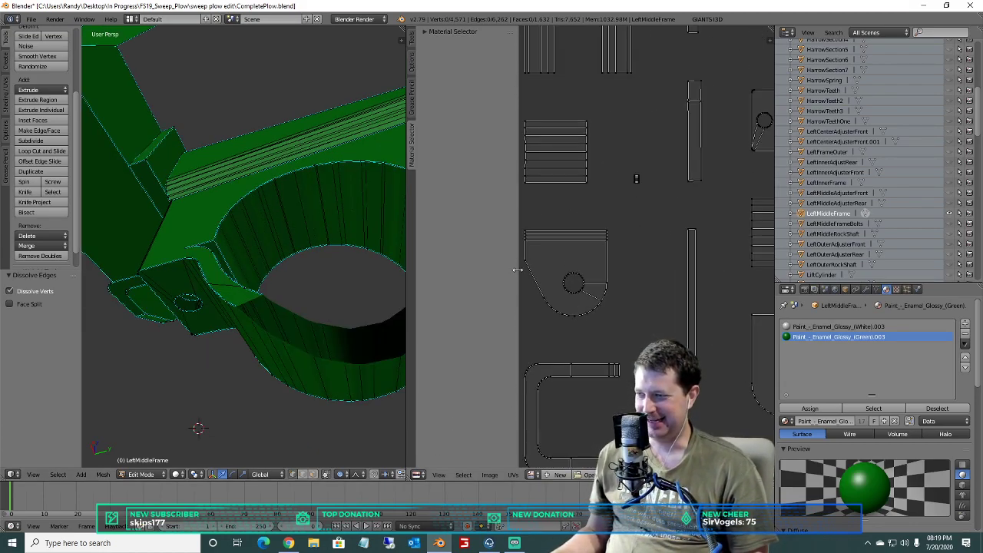
key("a")
key("a")
key("b")
left_click_drag(597, 298, 557, 264)
key("x")
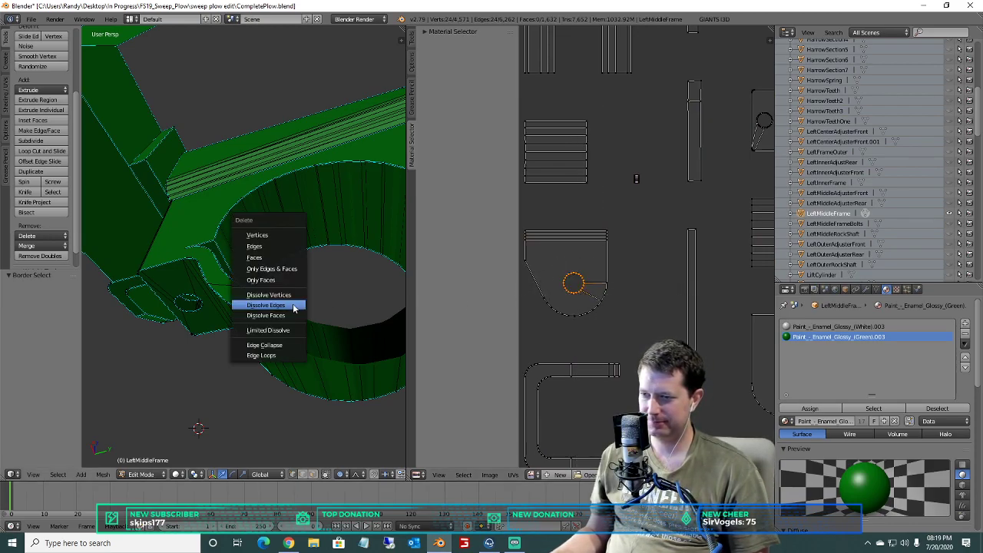
left_click(296, 299)
key("x")
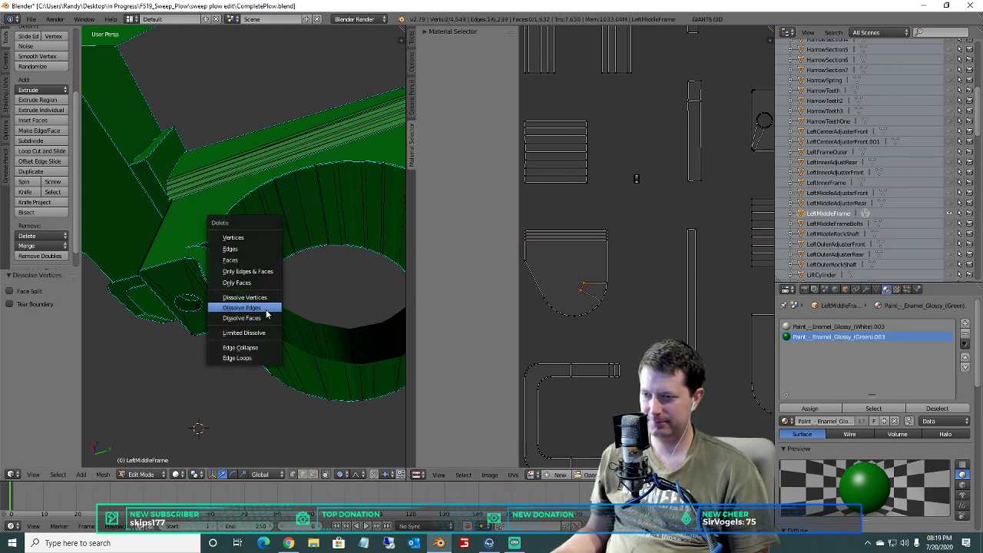
left_click(267, 311)
Dissolve the hole outline's vertices and connecting edges on the rounded plate with the long diagonal from hole to corner.
scroll(674, 242, "down", 3)
middle_click_drag(675, 231, 629, 235)
scroll(629, 235, "up", 4)
middle_click_drag(692, 349, 609, 200)
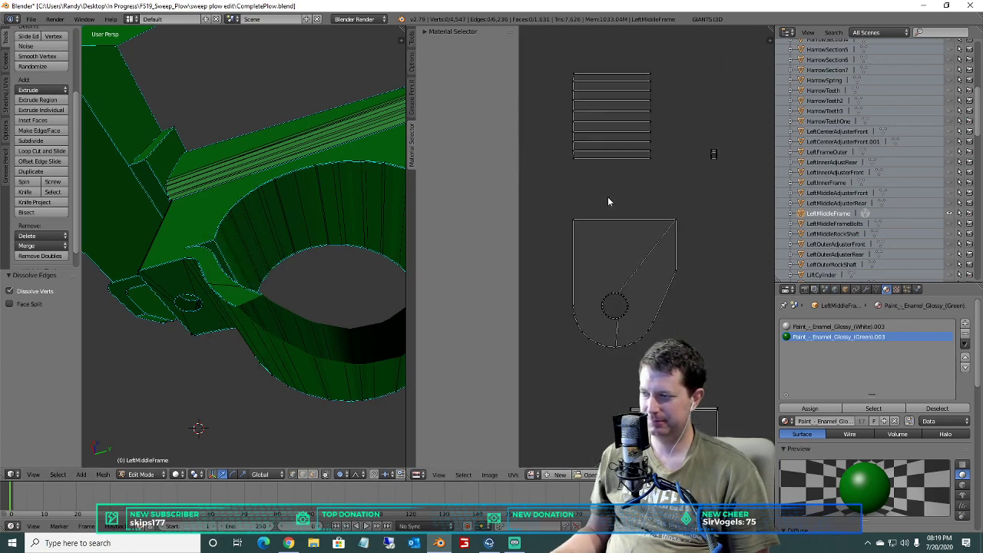
key("b")
left_click_drag(635, 271, 599, 320)
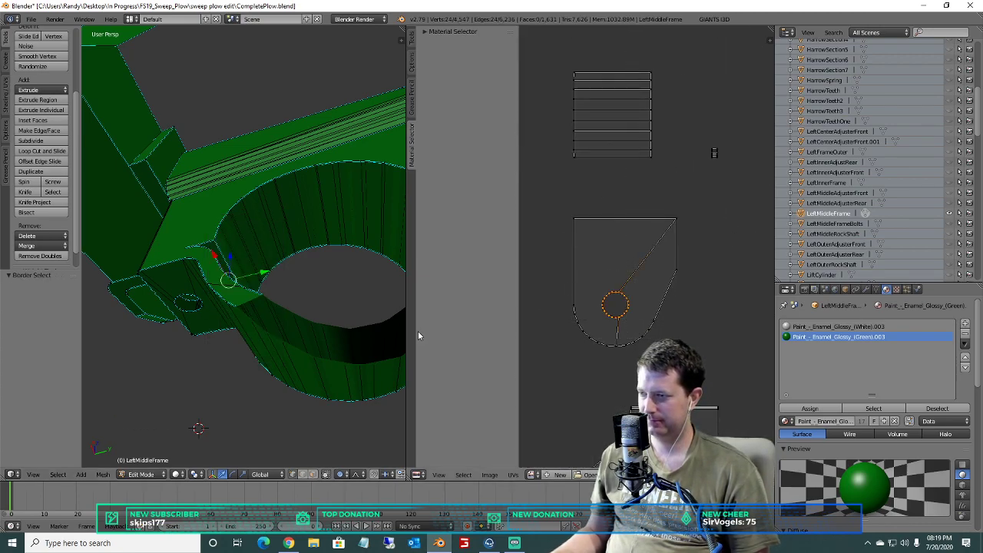
key("x")
left_click(327, 328)
key("x")
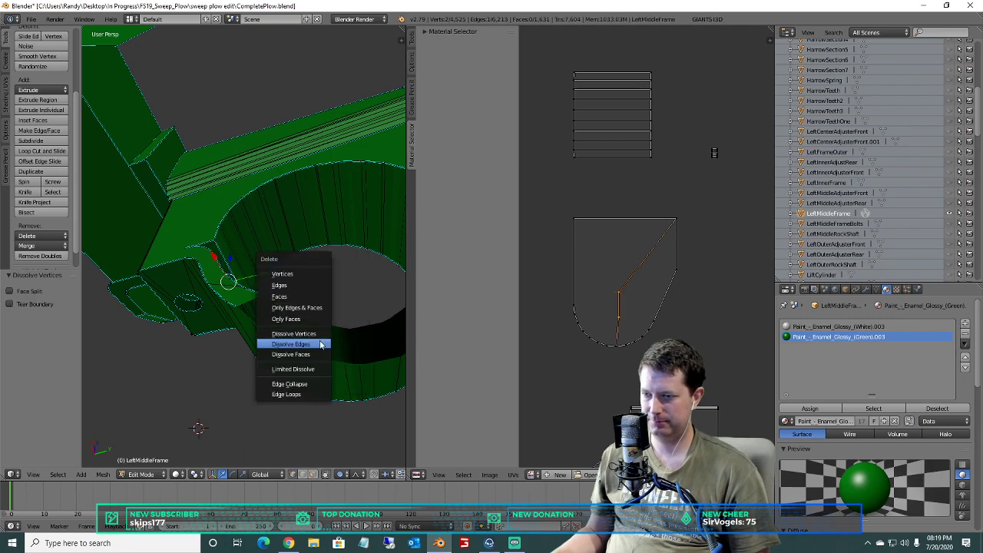
left_click(321, 345)
Dissolve the hole outline's vertices and leftover edges on the first of two adjacent rectangular plates, whose edges run to one corner.
scroll(571, 237, "down", 2)
scroll(583, 389, "up", 2)
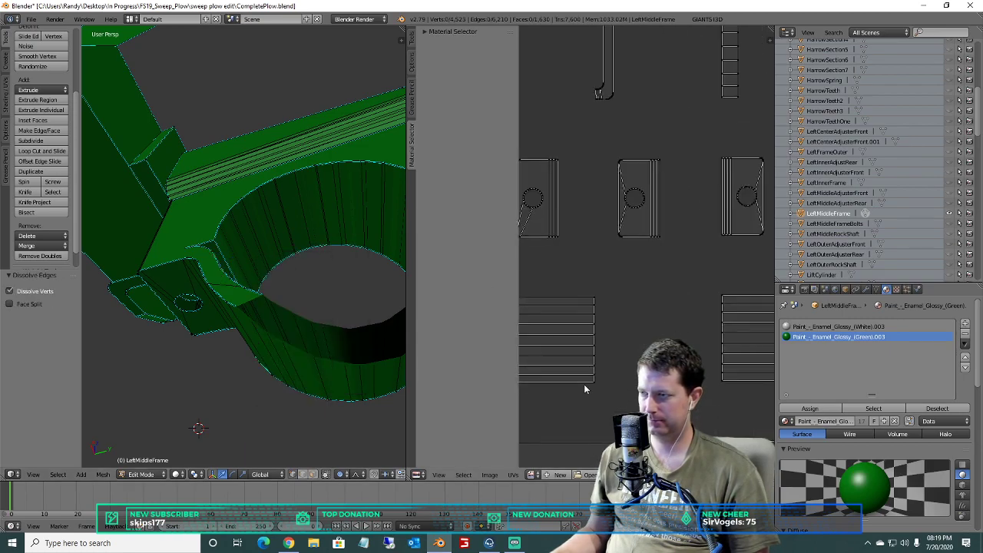
middle_click_drag(584, 389, 632, 398)
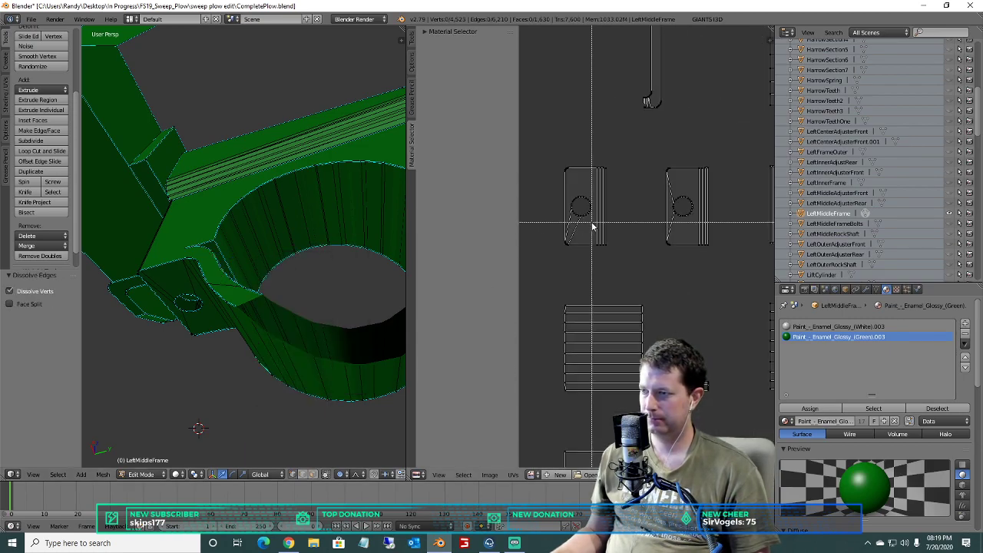
left_click_drag(593, 223, 567, 187)
key("x")
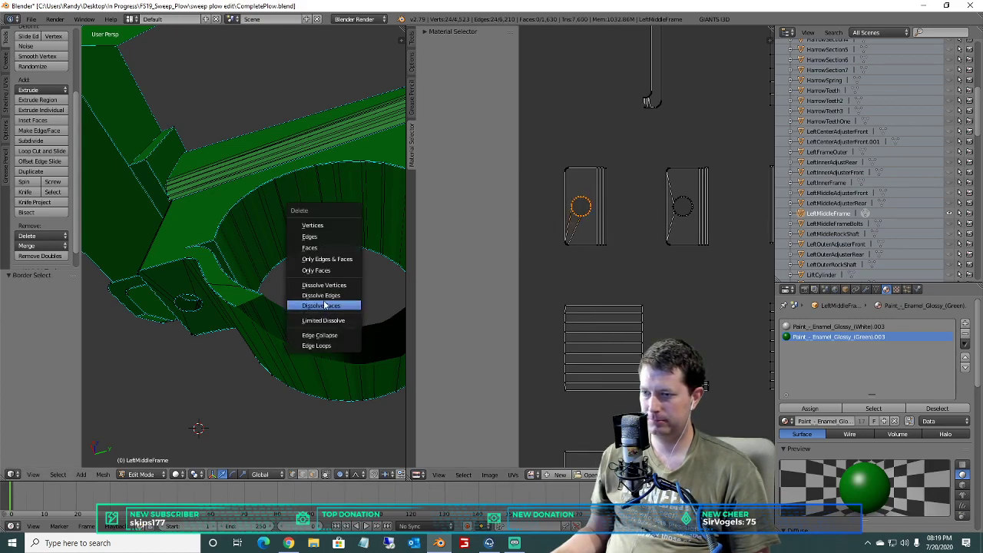
left_click(323, 284)
key("x")
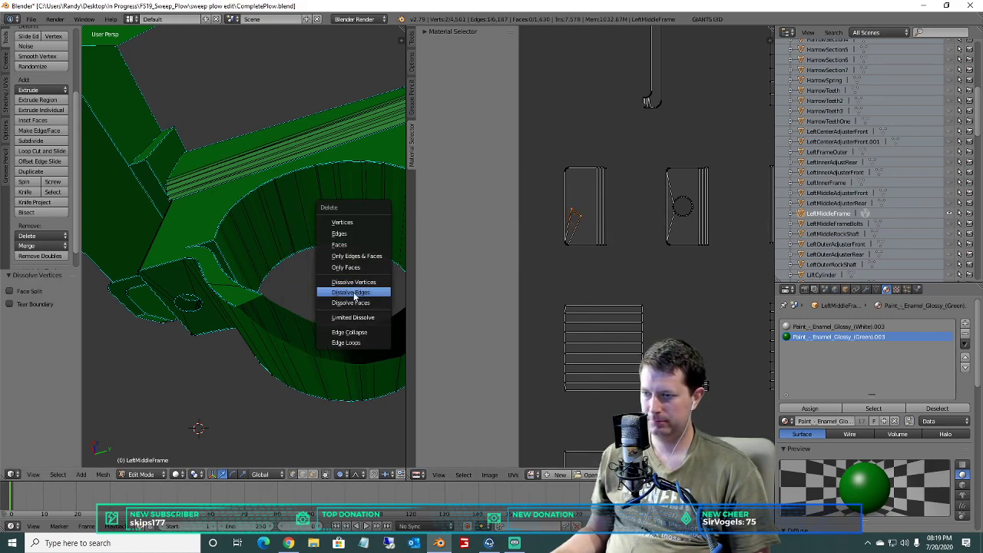
left_click(354, 293)
Repeat the hole outline's vertex and edge dissolve on the second of the two adjacent rectangular plates.
key("b")
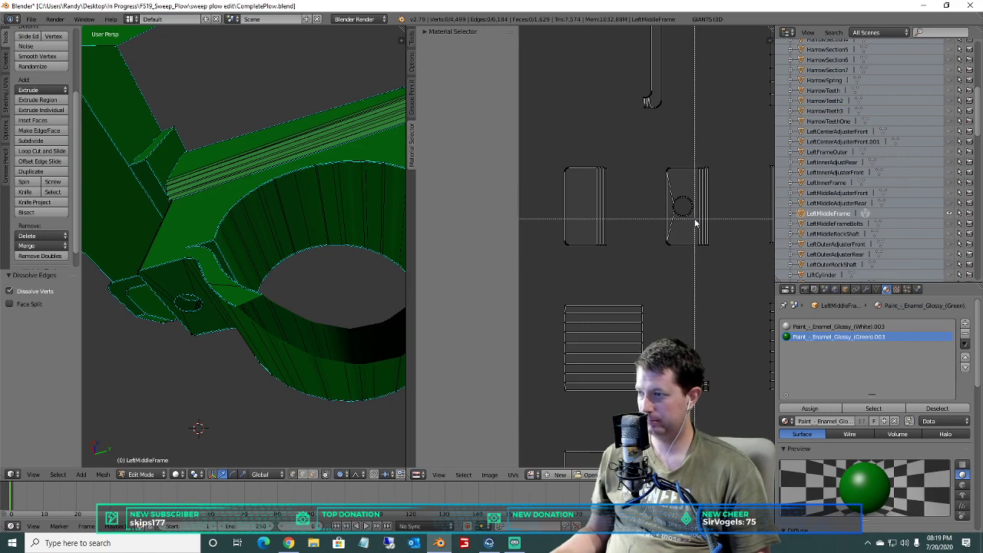
left_click_drag(670, 187, 669, 185)
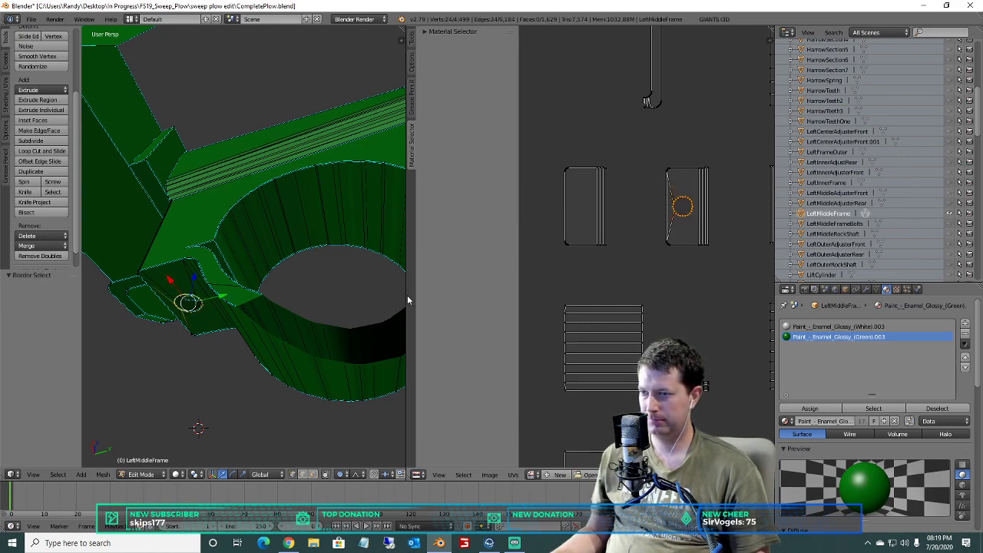
key("x")
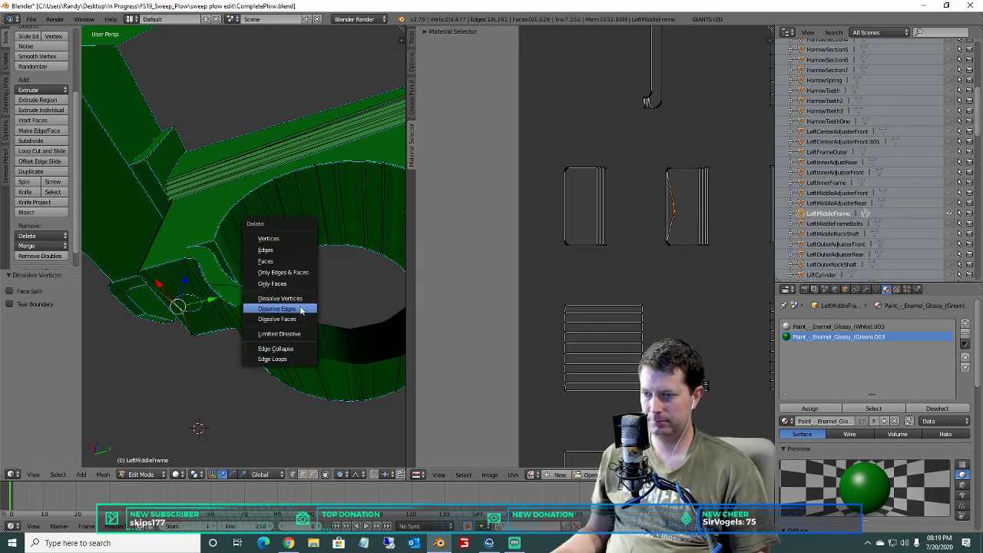
left_click(301, 309)
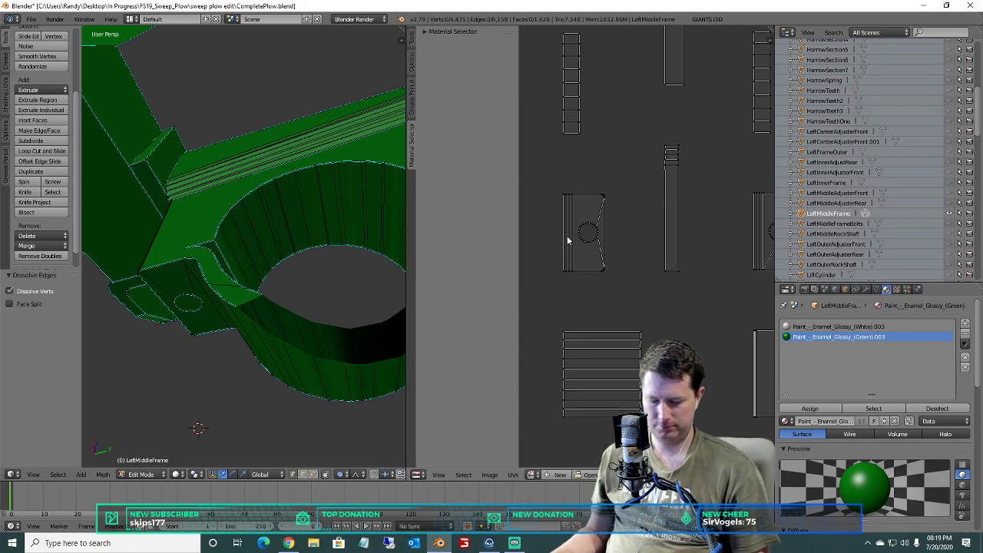
Dissolve the hole outline's vertices and leftover edges on the plate whose edges run to two corners opposite its parallel lines.
left_click_drag(575, 215, 602, 253)
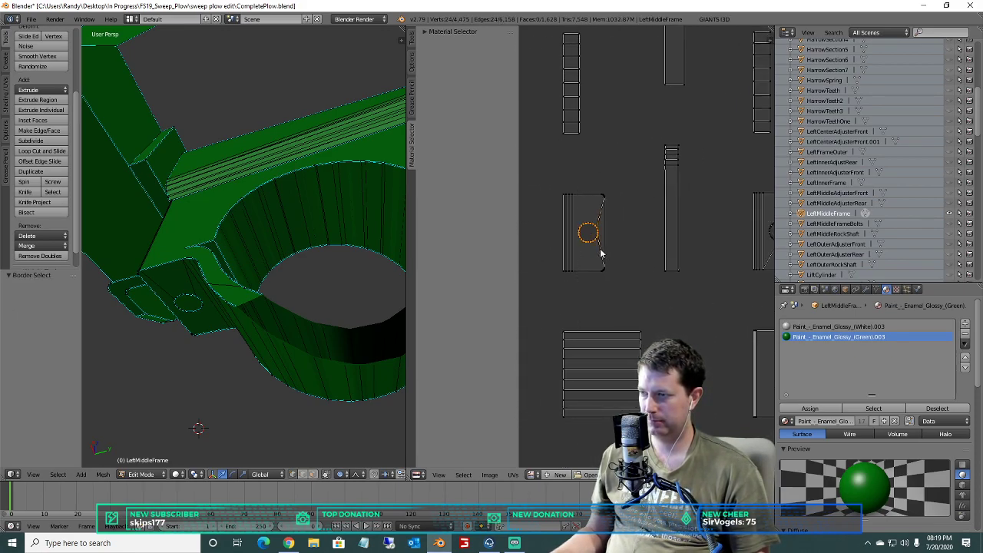
key("x")
left_click(327, 318)
key("x")
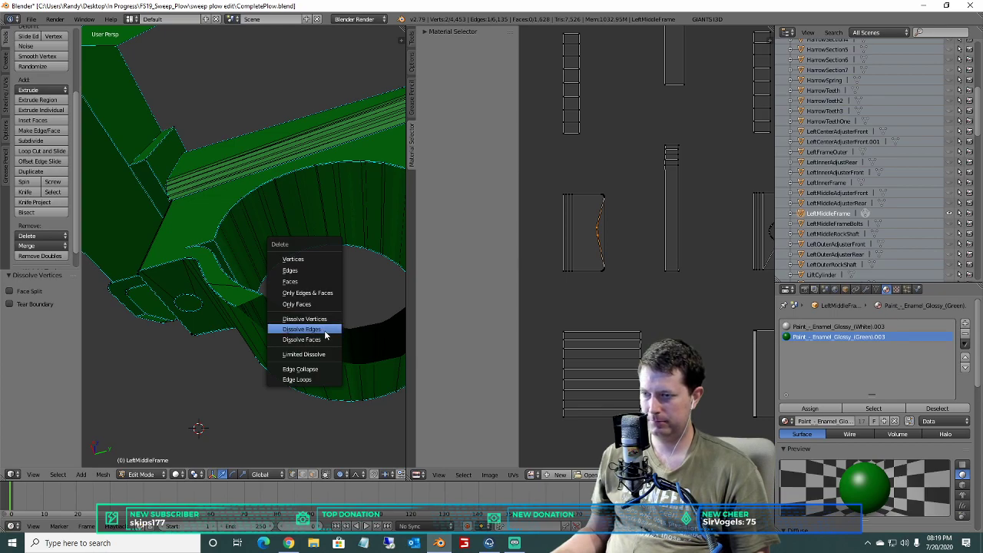
left_click(326, 329)
Dissolve the hole outline's vertices and leftover edges on the rounded-corner plate with two edges running down from its hole.
scroll(649, 177, "down", 2)
scroll(649, 177, "up", 5)
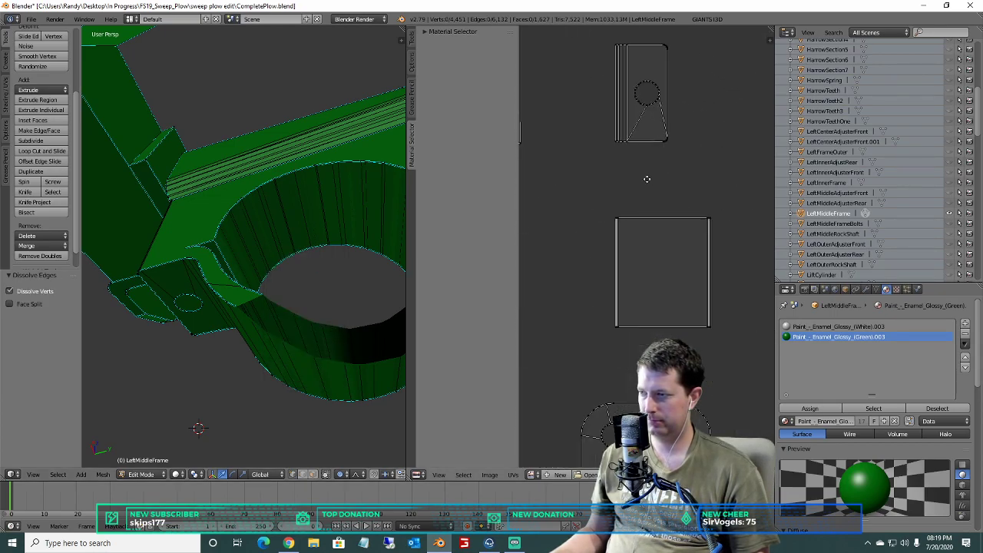
middle_click_drag(646, 179, 608, 297)
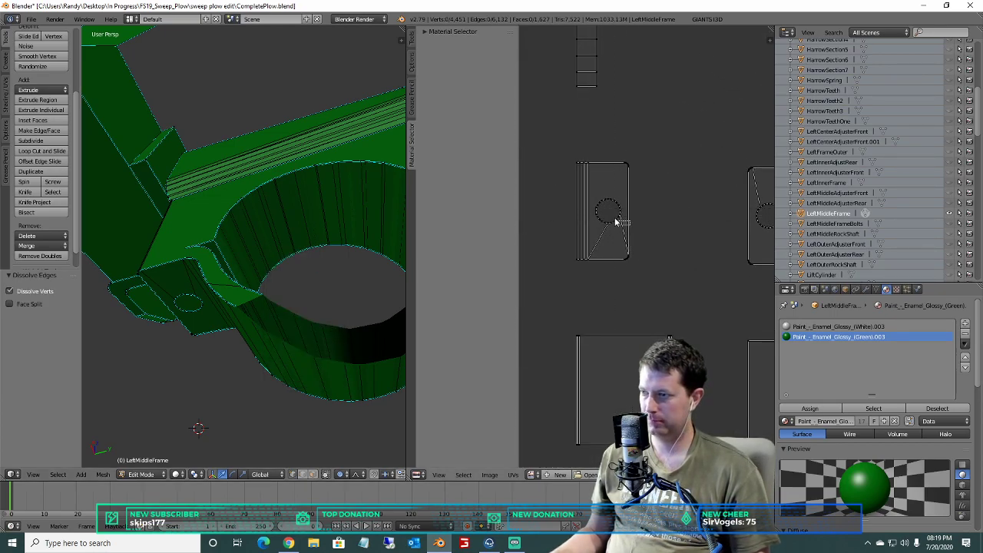
left_click_drag(594, 197, 593, 195)
key("x")
left_click(350, 246)
key("x")
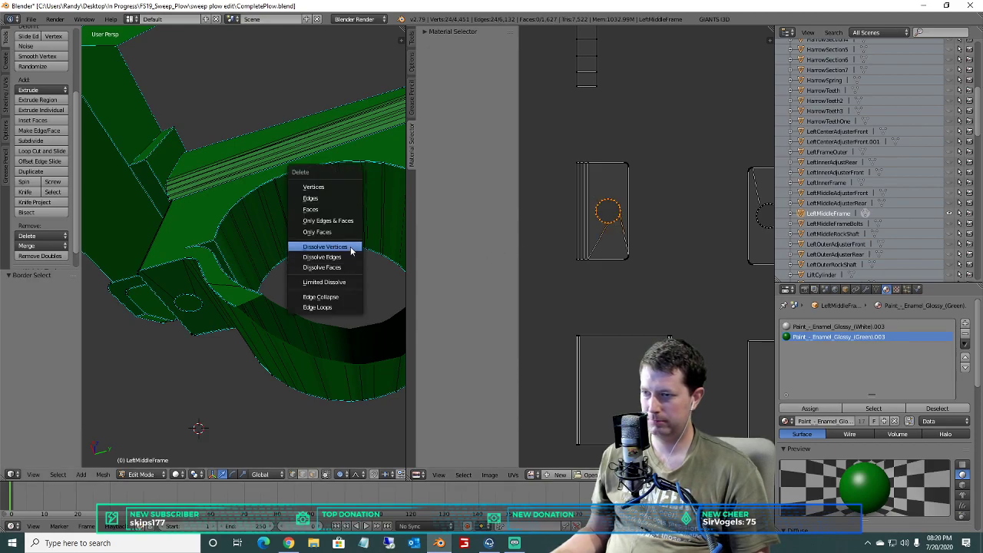
left_click(348, 259)
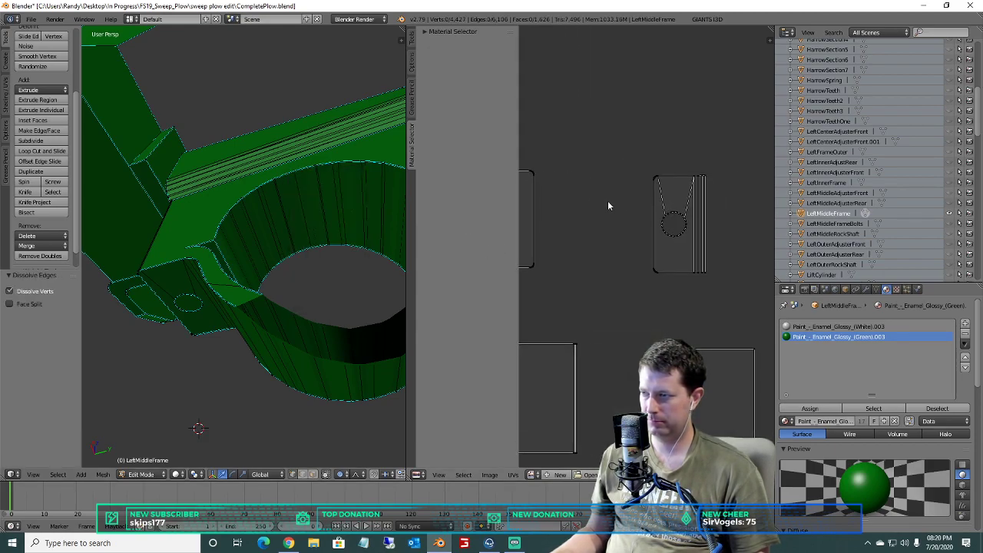
Dissolve the hole outline's vertices and leftover edges on the neighbouring plate with two edges running up from its hole.
key("b")
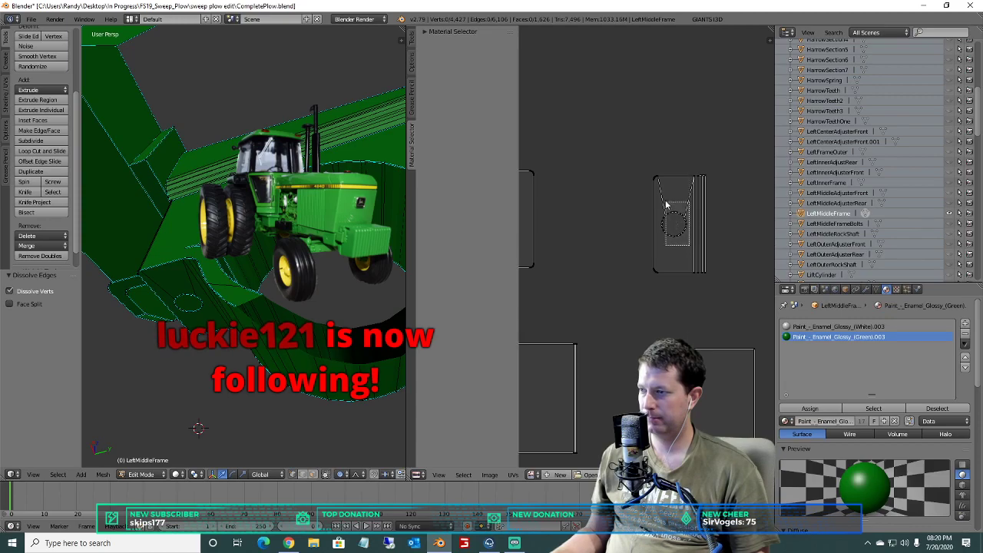
left_click_drag(656, 197, 654, 197)
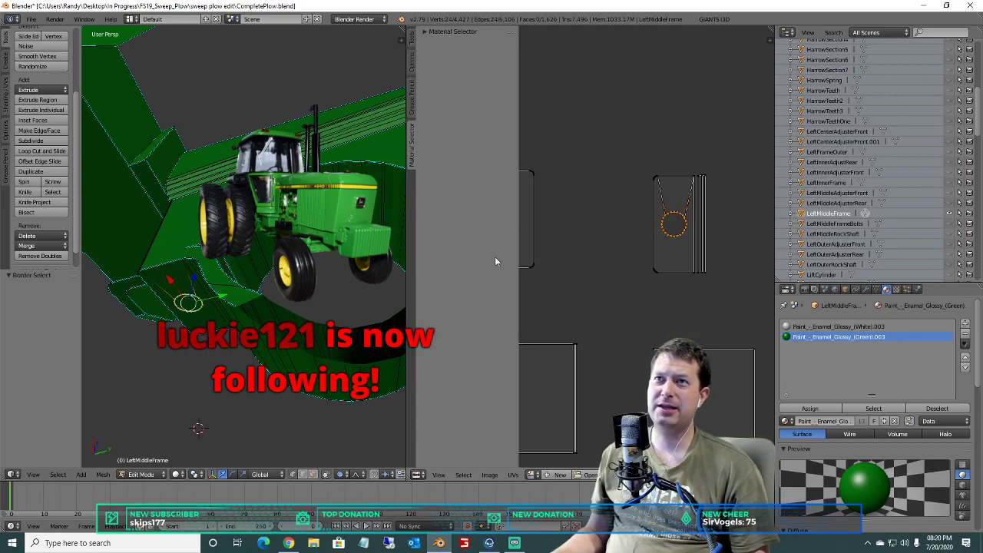
key("x")
left_click(261, 273)
key("x")
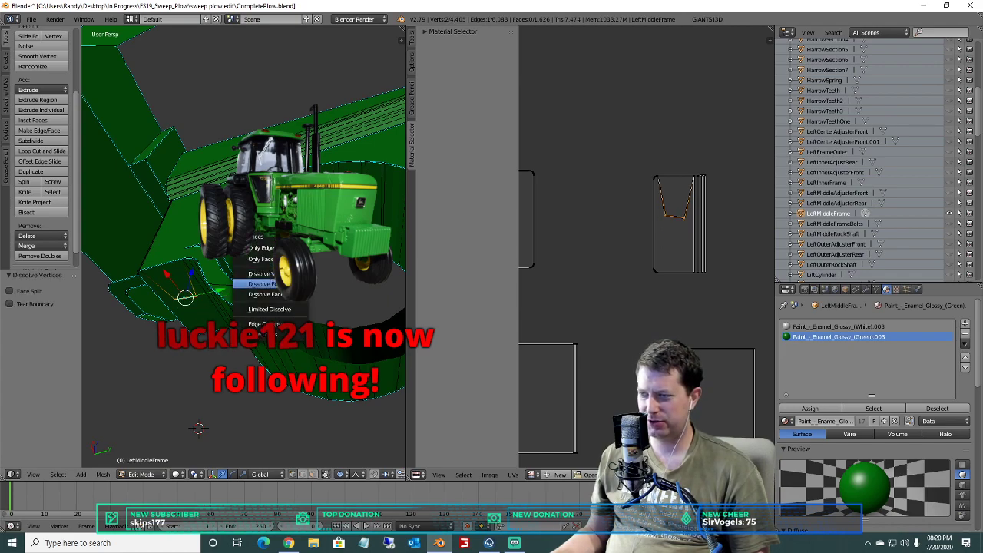
left_click(265, 284)
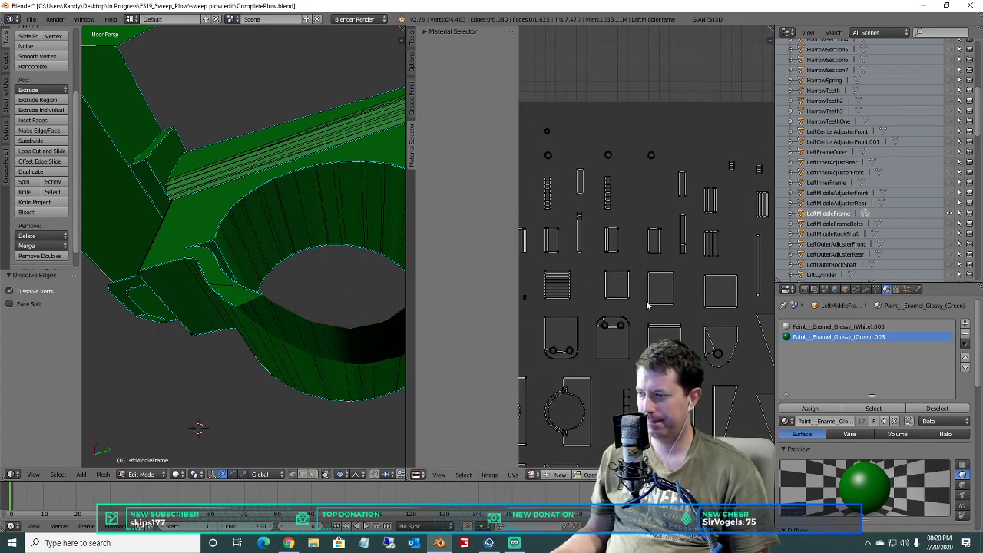
Try to dissolve the hole outline's vertices on the rounded lug island with parallel lines along its straight end.
scroll(647, 305, "up", 5)
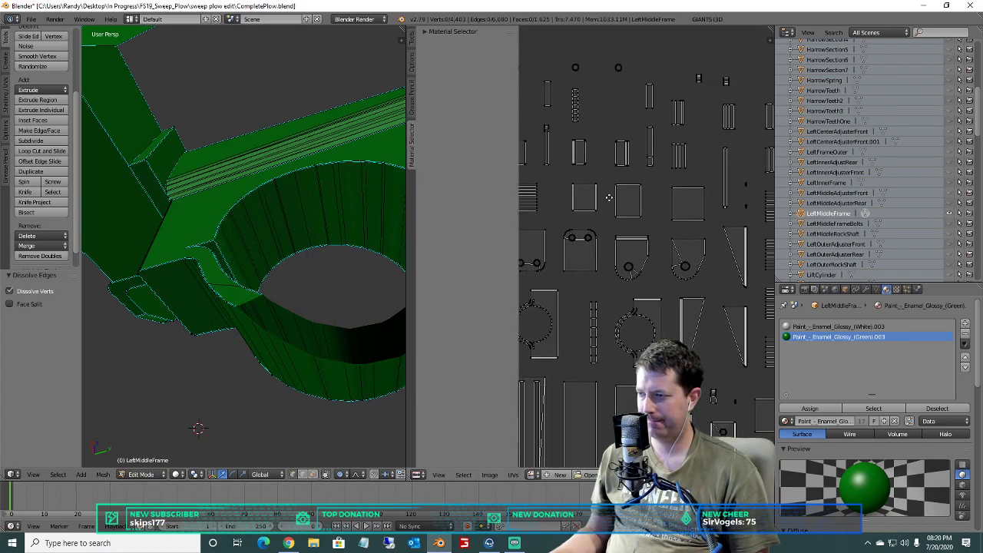
key("b")
left_click_drag(608, 206, 580, 189)
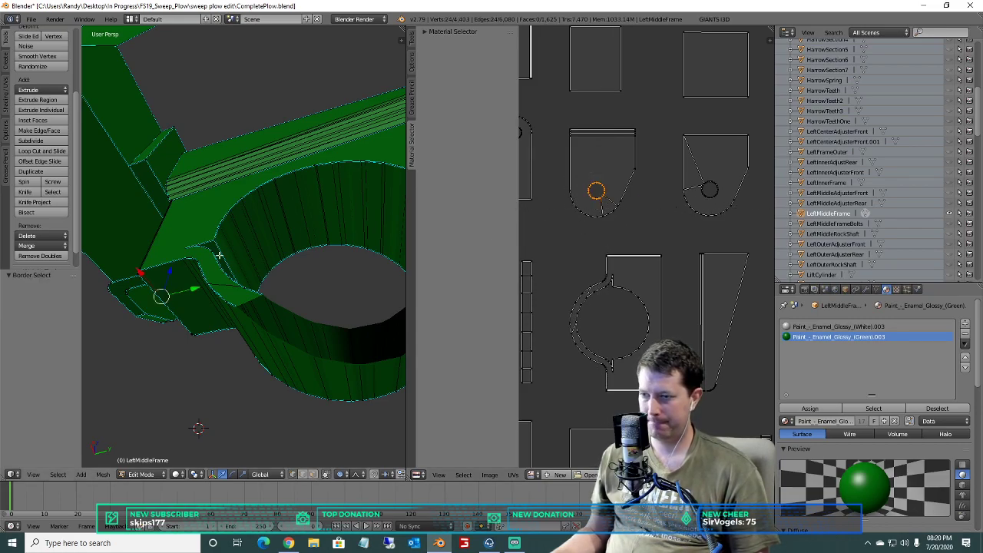
key("x")
left_click(208, 249)
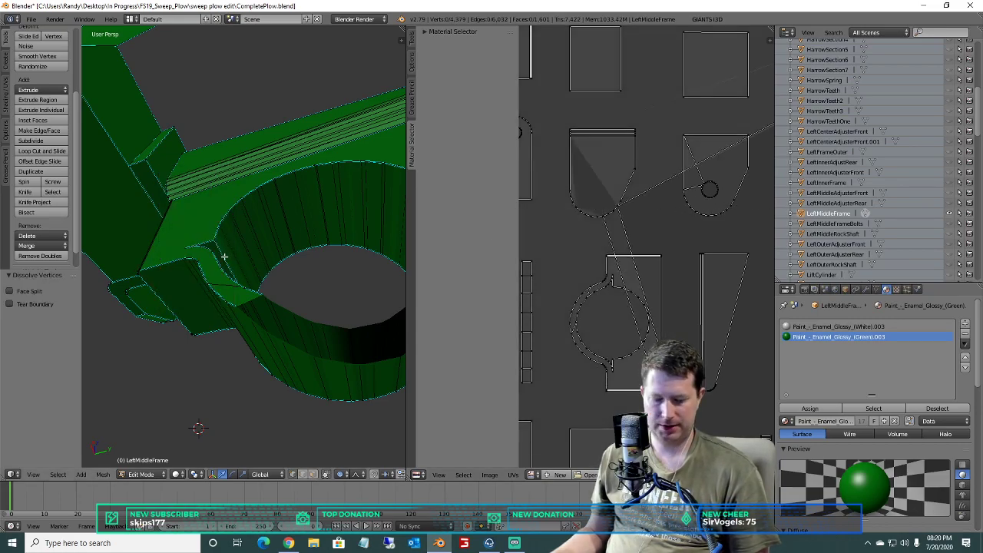
right_click(221, 261)
In face selection mode, select the linked inner wall faces of both rounded lugs' pin holes and delete those faces.
middle_click_drag(220, 264, 327, 326)
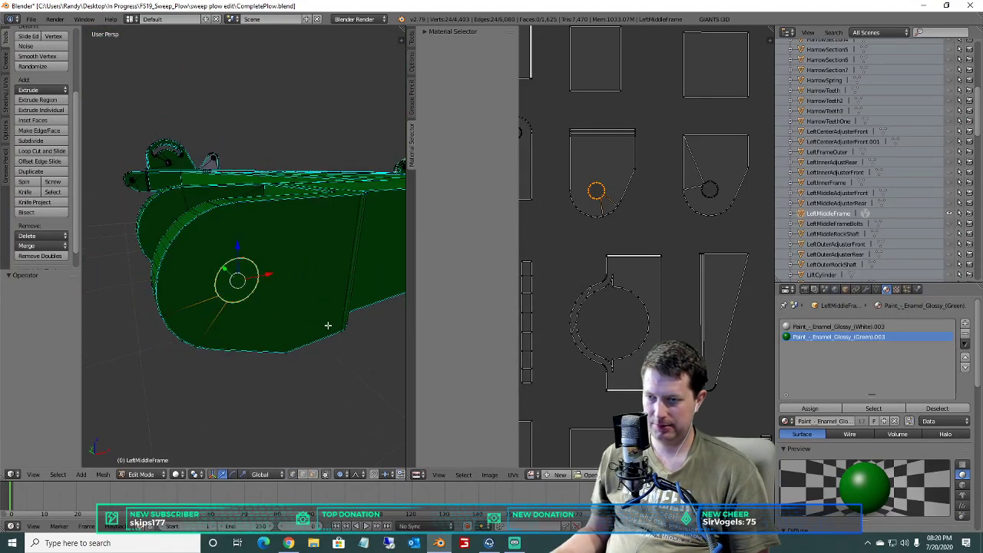
middle_click_drag(261, 356, 259, 265)
scroll(285, 238, "up", 3)
scroll(279, 241, "down", 1)
scroll(273, 244, "up", 2)
scroll(264, 254, "down", 2)
scroll(262, 255, "up", 1)
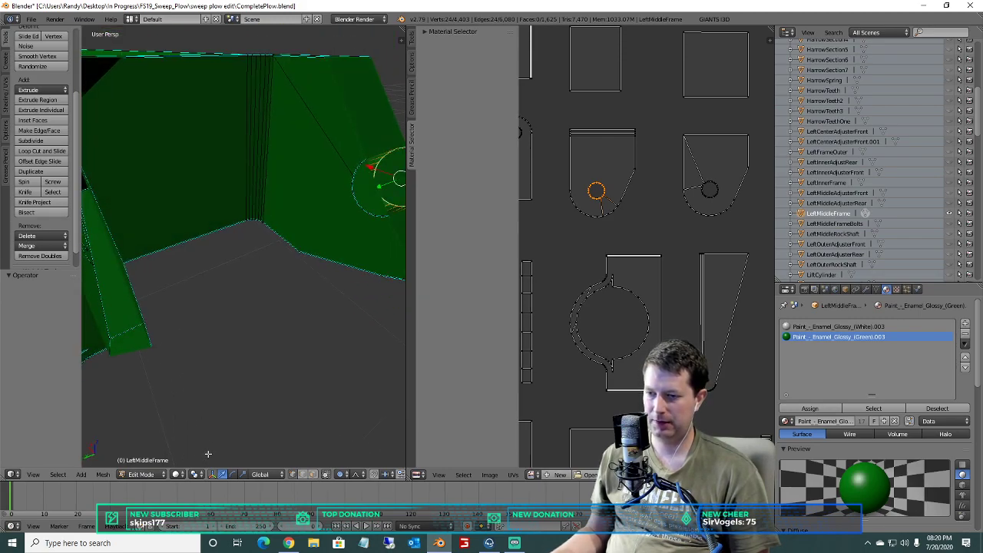
left_click(313, 474)
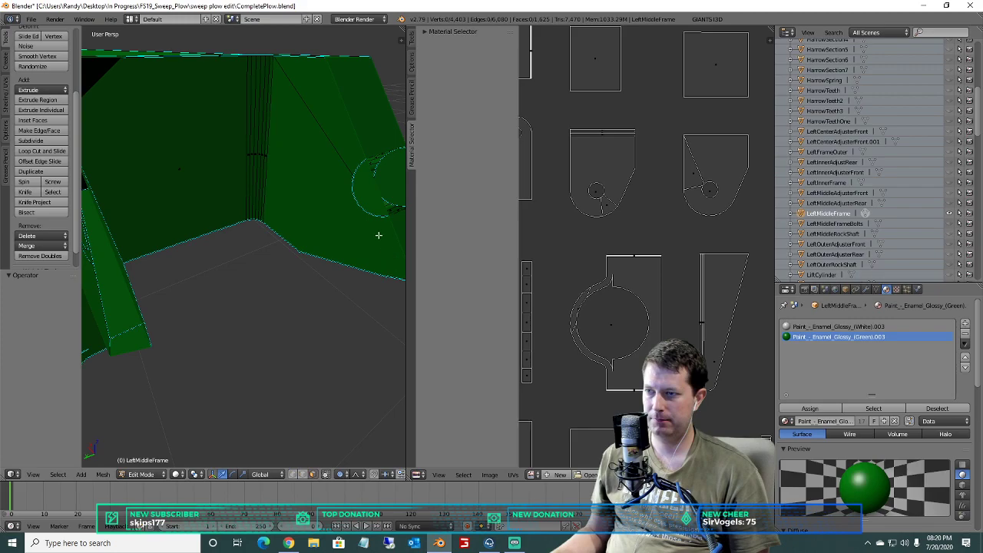
right_click(378, 154)
key("a")
right_click(374, 161)
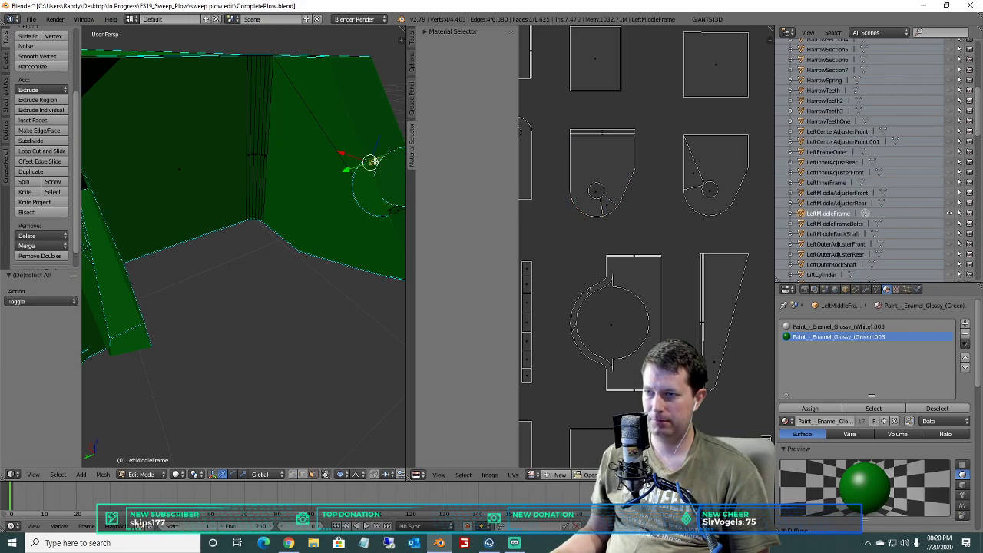
middle_click_drag(291, 225, 294, 281)
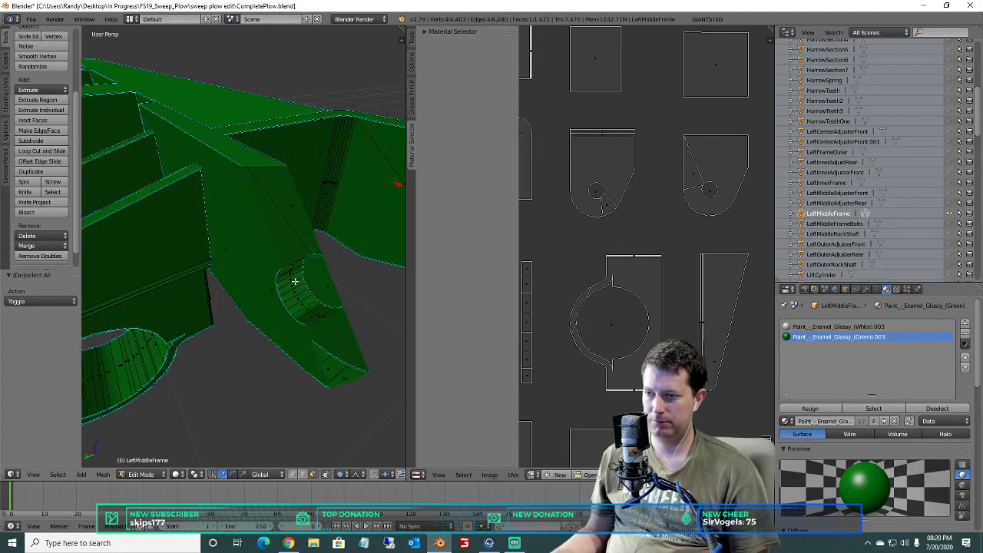
right_click(291, 294)
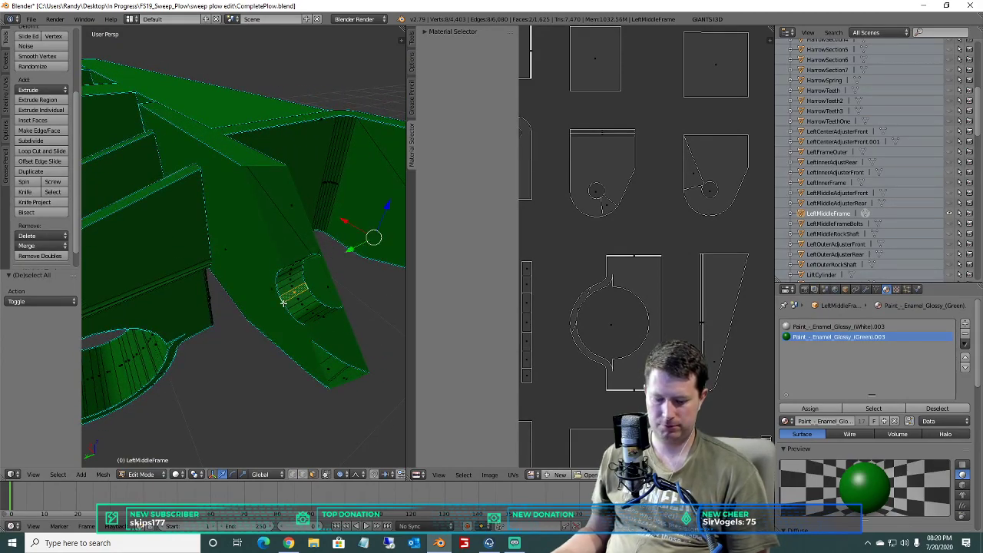
key("ctrl+l")
key("x")
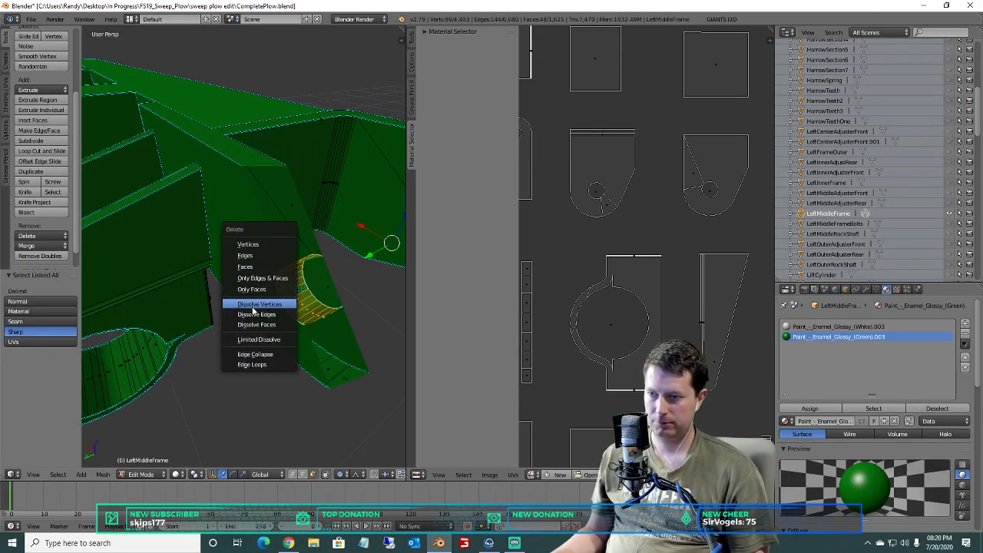
left_click(256, 268)
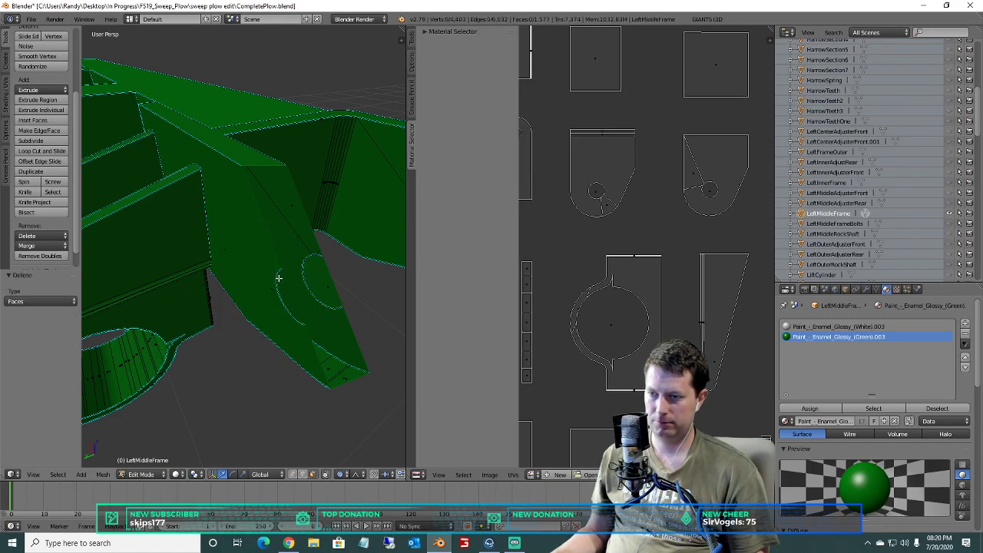
right_click(318, 282)
key("x")
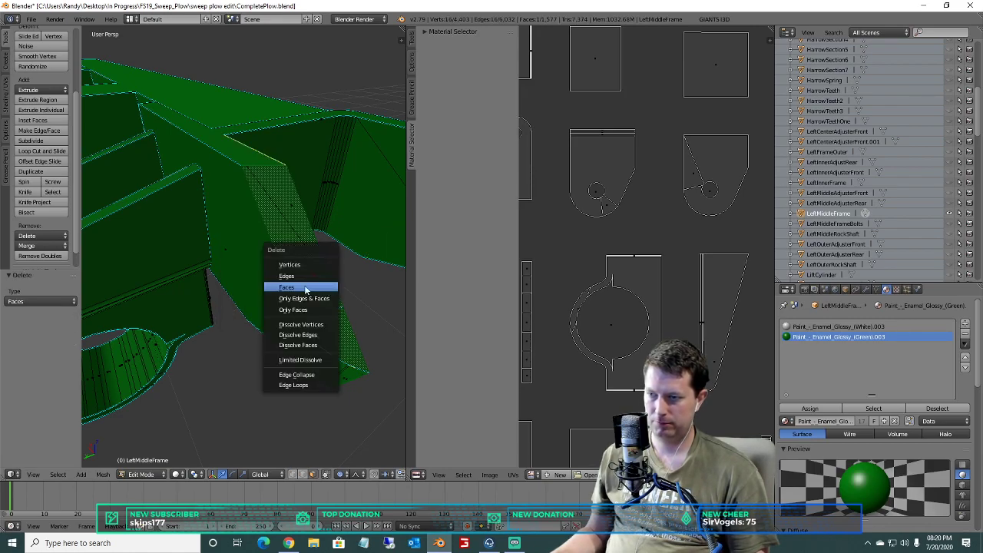
key("Escape")
Examine the two rounded lugs and their side faces around the pin holes from several angles.
left_click_drag(286, 263, 279, 261)
middle_click_drag(278, 262, 193, 202)
key("a")
right_click(183, 178)
key("a")
middle_click_drag(233, 311, 384, 314)
scroll(209, 292, "down", 4)
right_click(277, 263)
key("a")
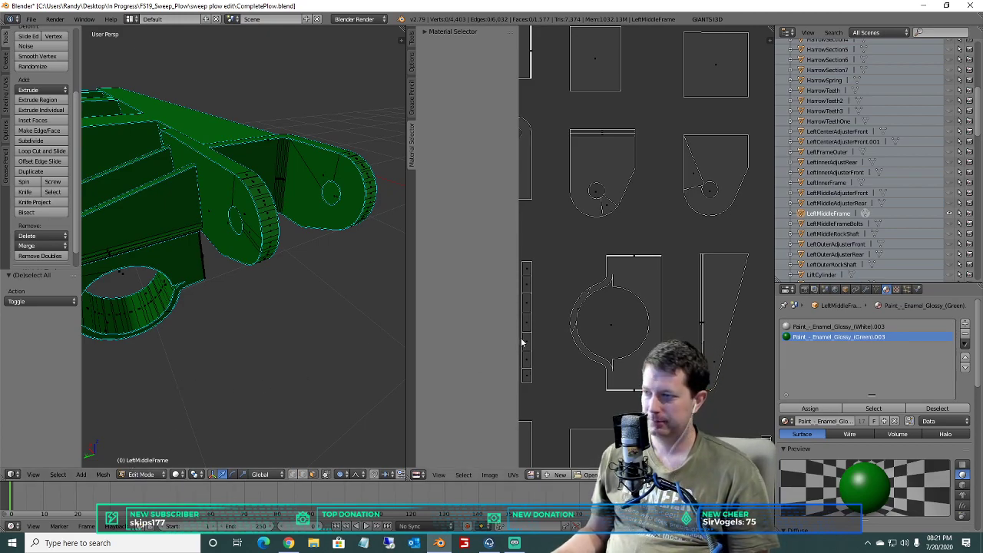
In vertex selection mode, dissolve the hole outline's vertices on the lug island with parallel end lines, and try dissolving the leftover edge.
left_click(292, 476)
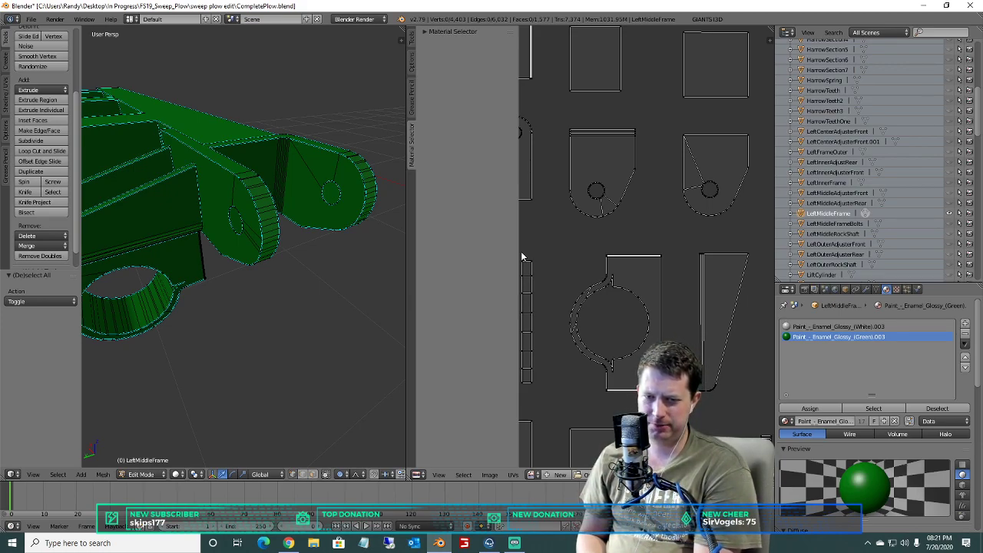
key("a")
key("a")
key("b")
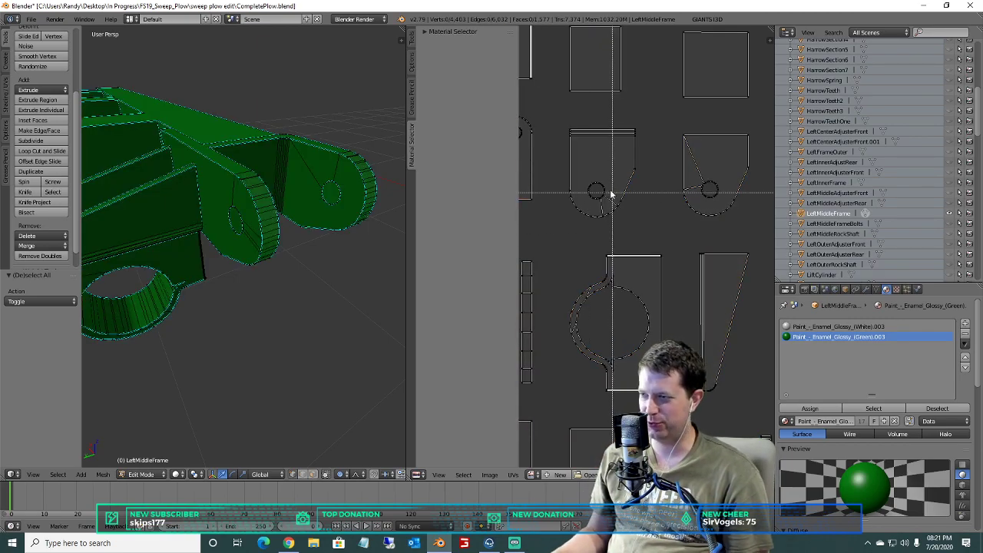
left_click_drag(582, 172, 613, 210)
key("x")
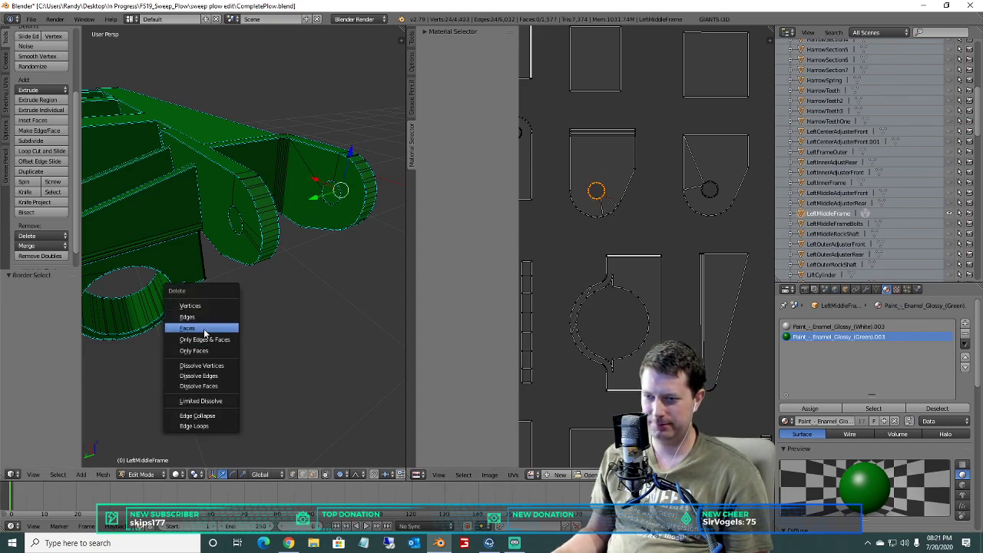
left_click(203, 366)
key("x")
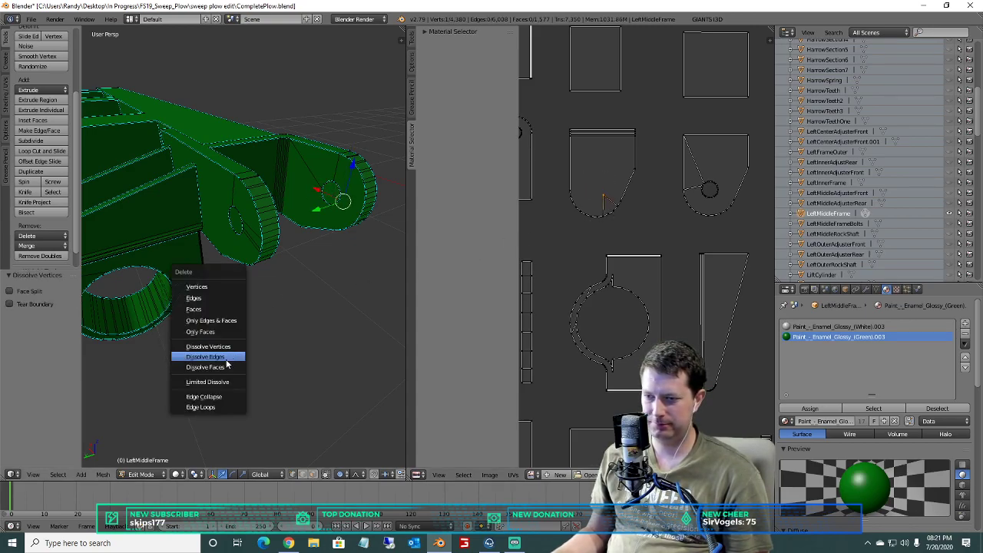
left_click(217, 357)
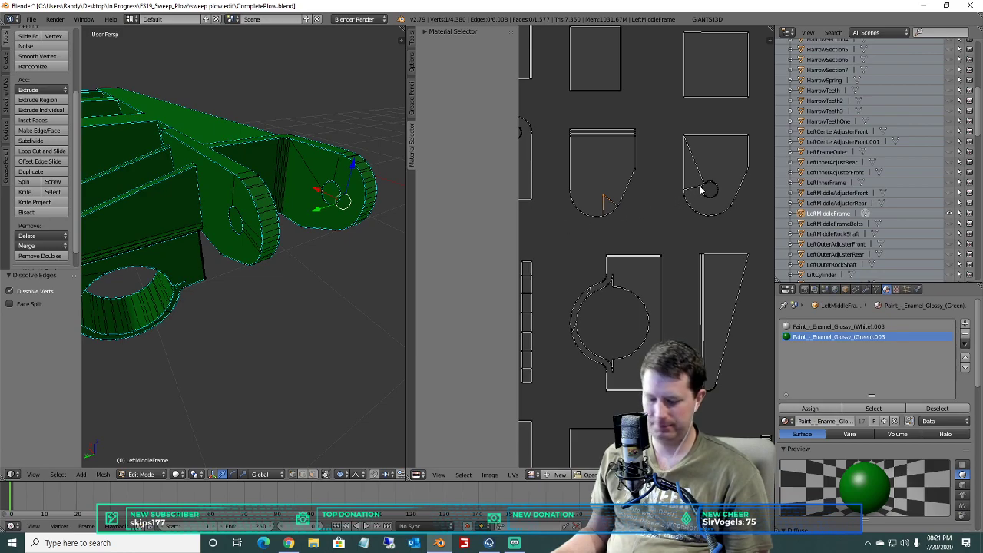
Dissolve the hole outline's vertices and leftover edges on the neighbouring rounded lug island without parallel end lines.
key("b")
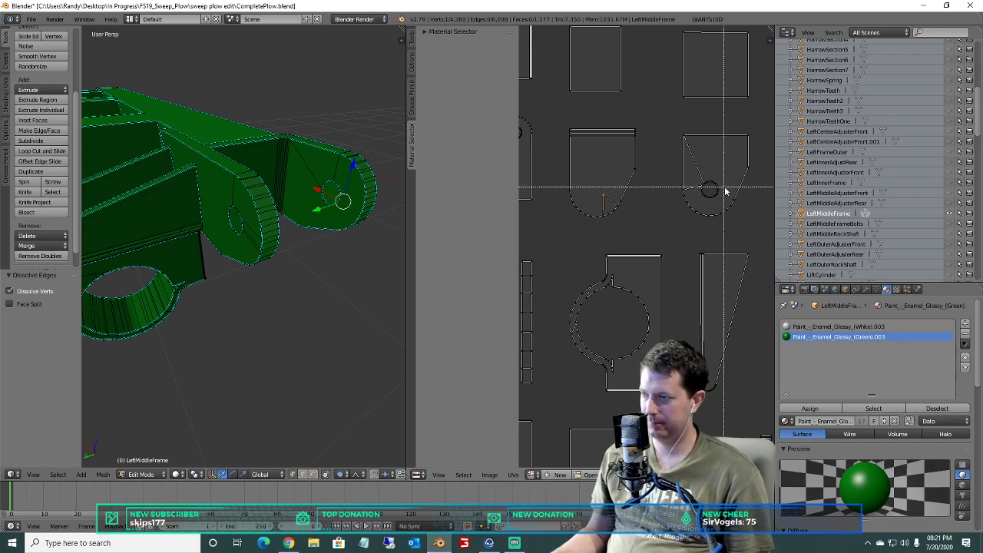
left_click_drag(723, 205, 698, 173)
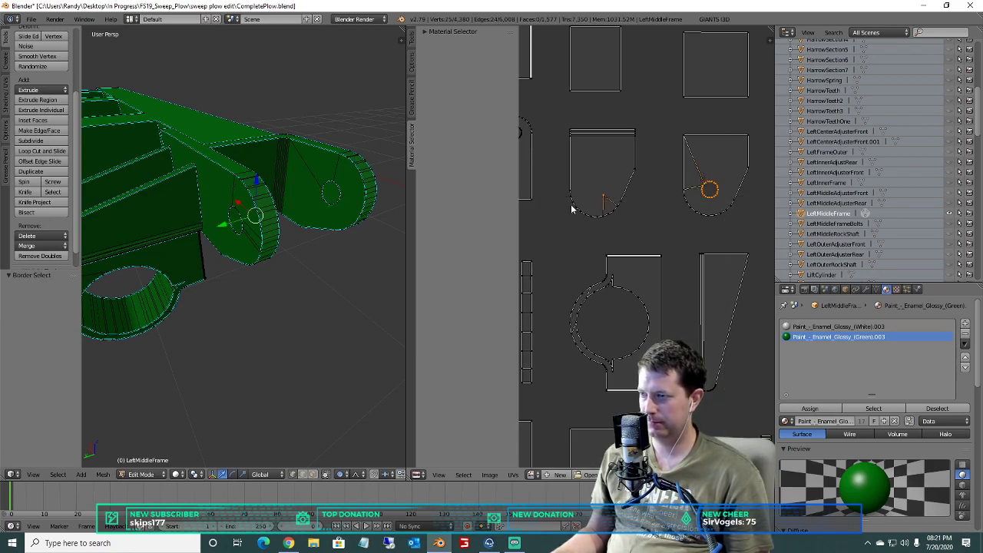
key("x")
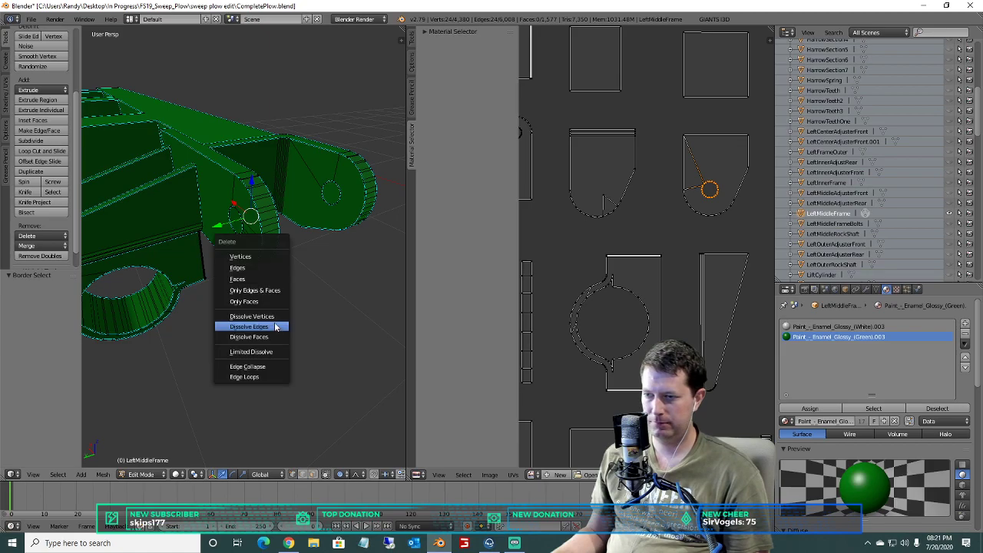
left_click(280, 315)
key("x")
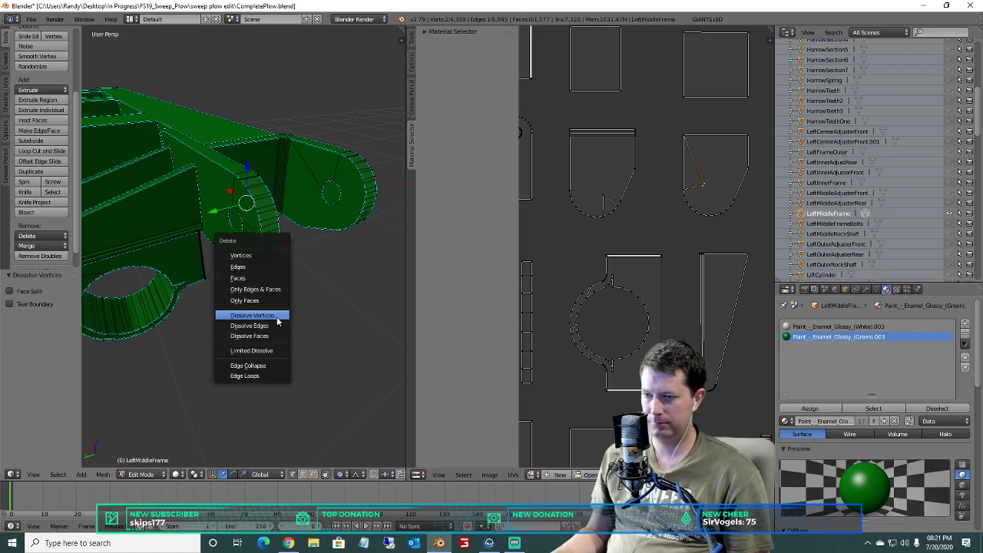
left_click(279, 325)
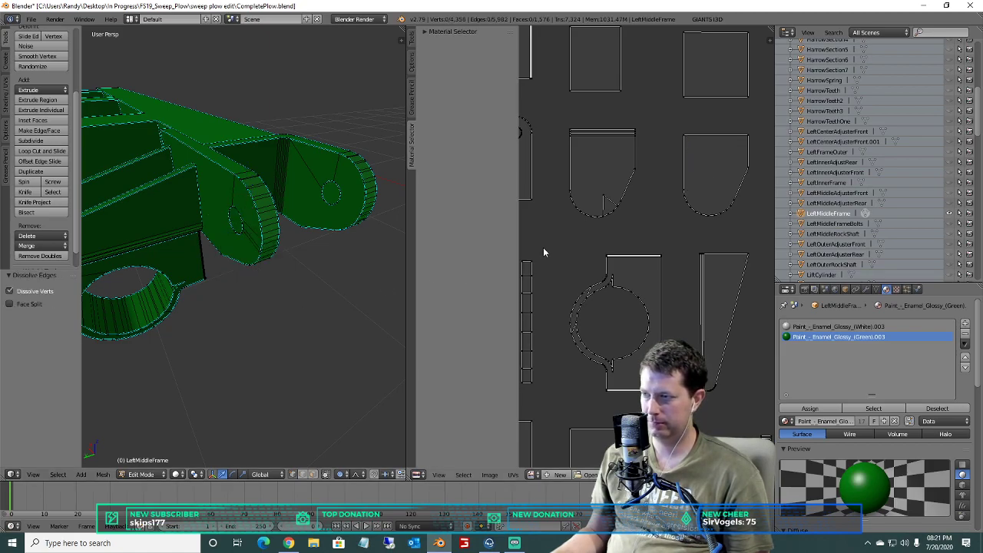
Select the whole rounded lug island with parallel end lines and dissolve its leftover inner hole edges.
key("b")
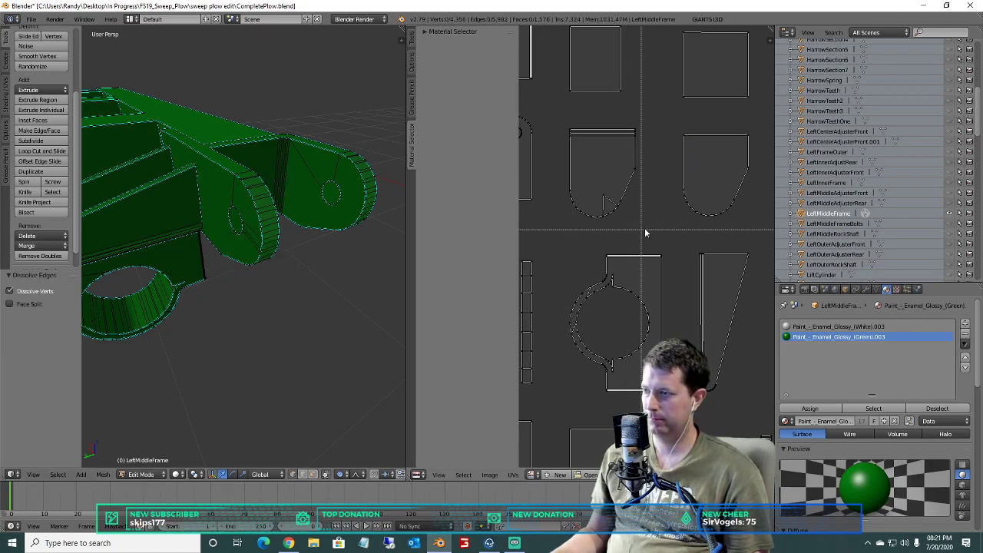
left_click_drag(645, 233, 565, 126)
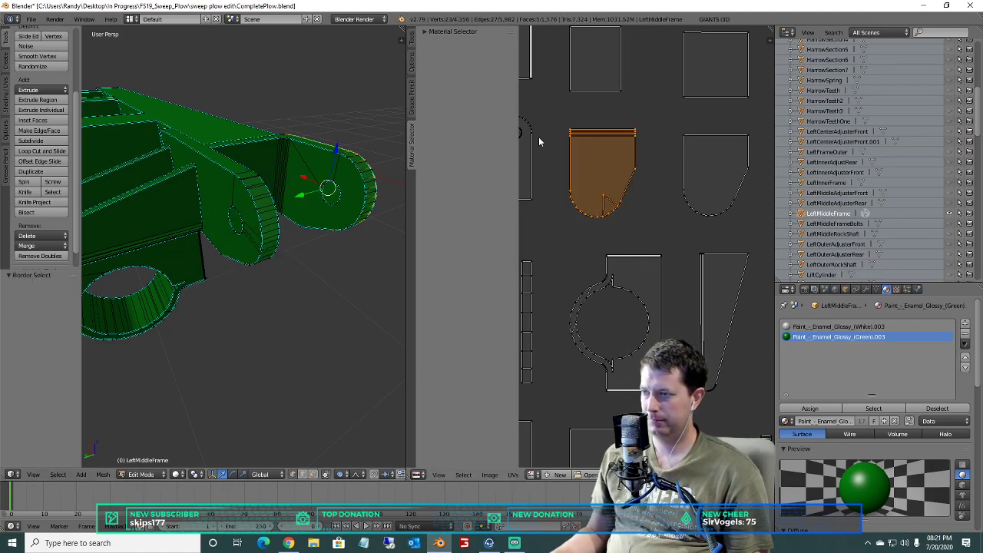
key("x")
left_click(195, 420)
key("a")
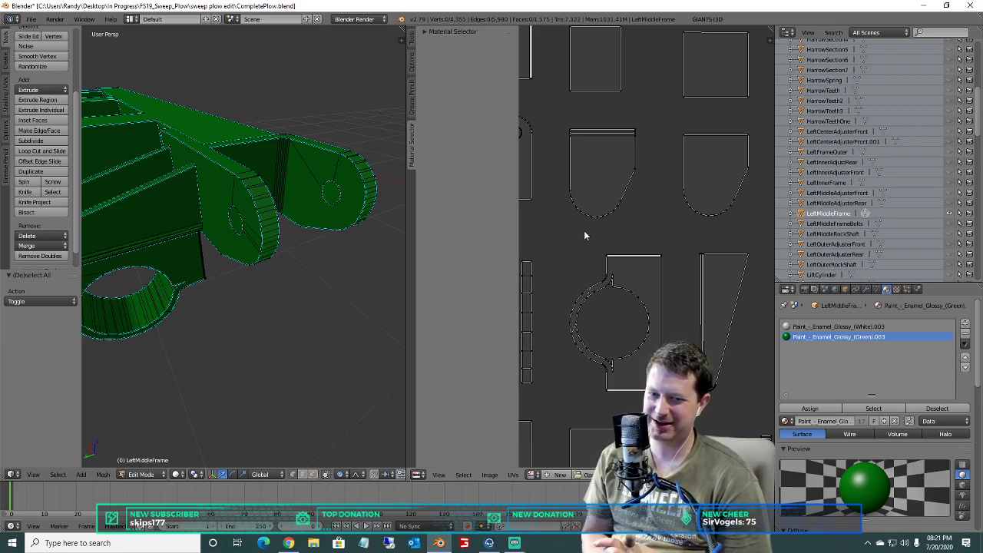
Dissolve the hole outline's vertices and leftover edges on the small rectangular plate island with the single round hole.
scroll(585, 231, "down", 4)
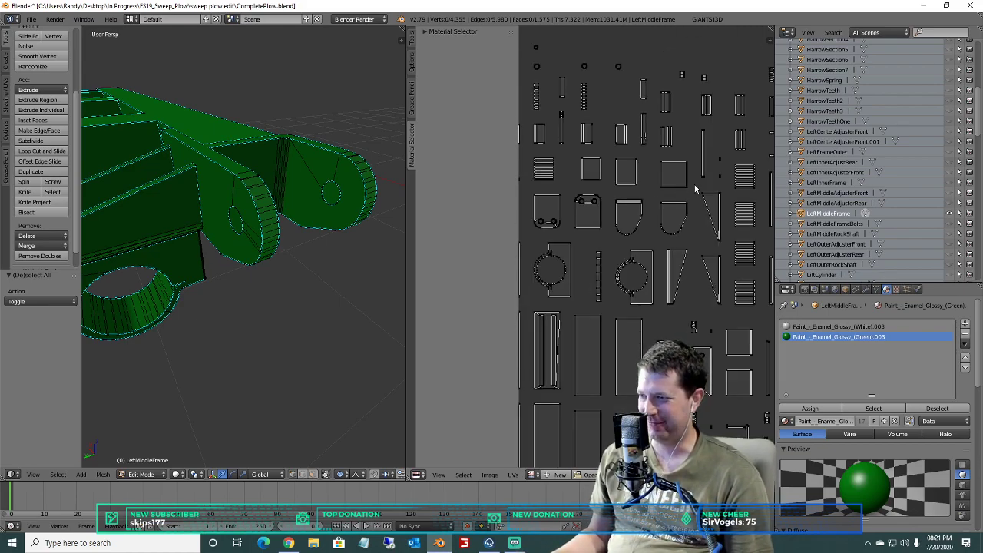
scroll(682, 196, "up", 3)
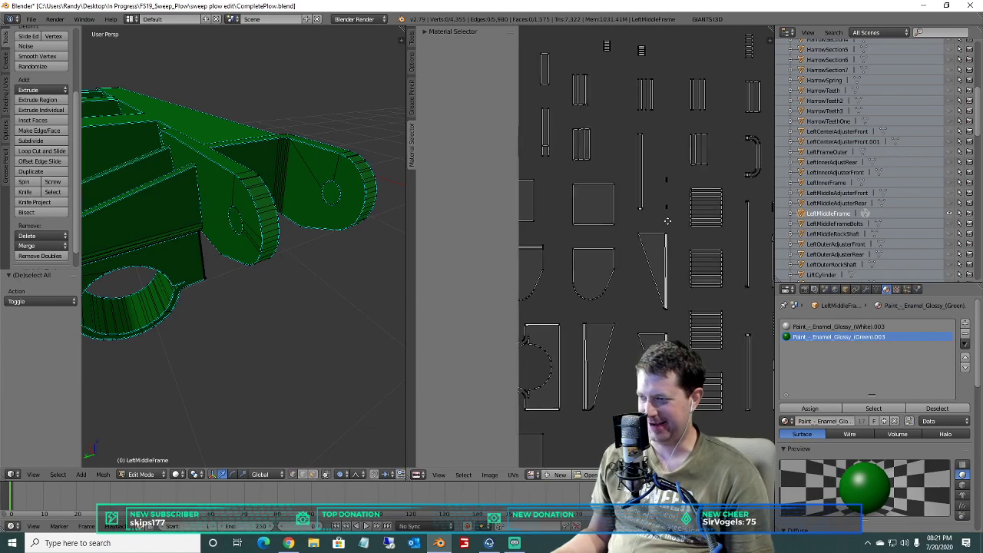
scroll(667, 207, "down", 5)
scroll(686, 206, "up", 6)
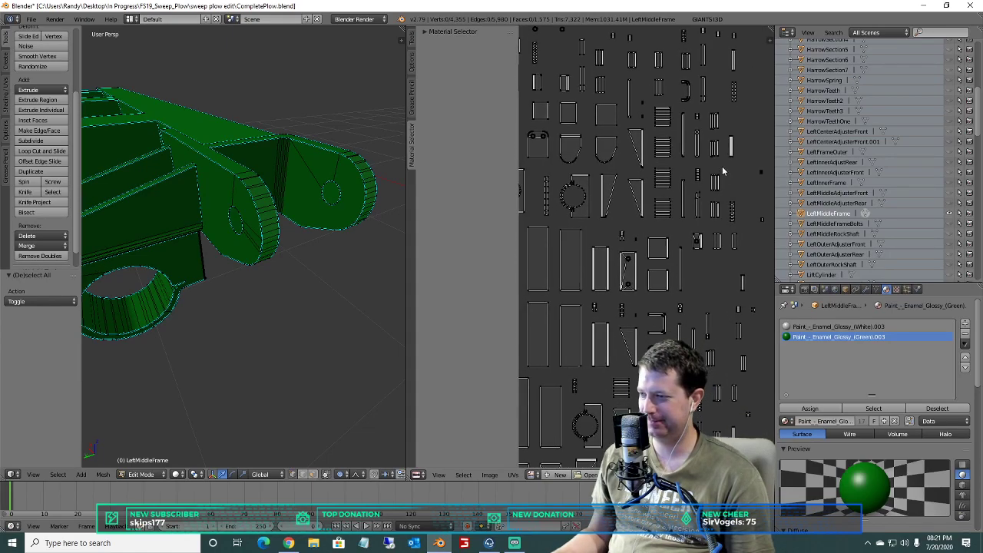
scroll(675, 211, "down", 2)
key("a")
key("a")
key("b")
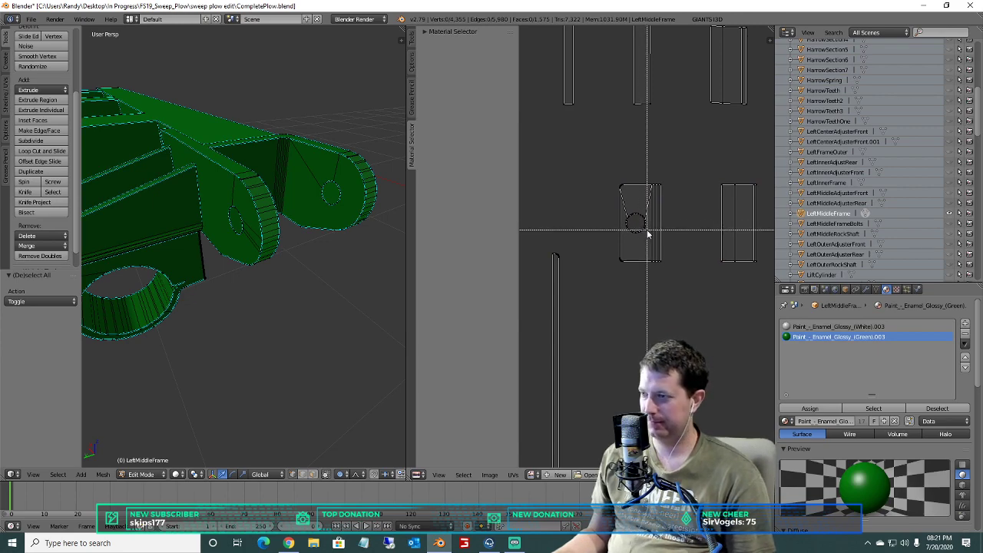
left_click_drag(650, 236, 619, 206)
key("x")
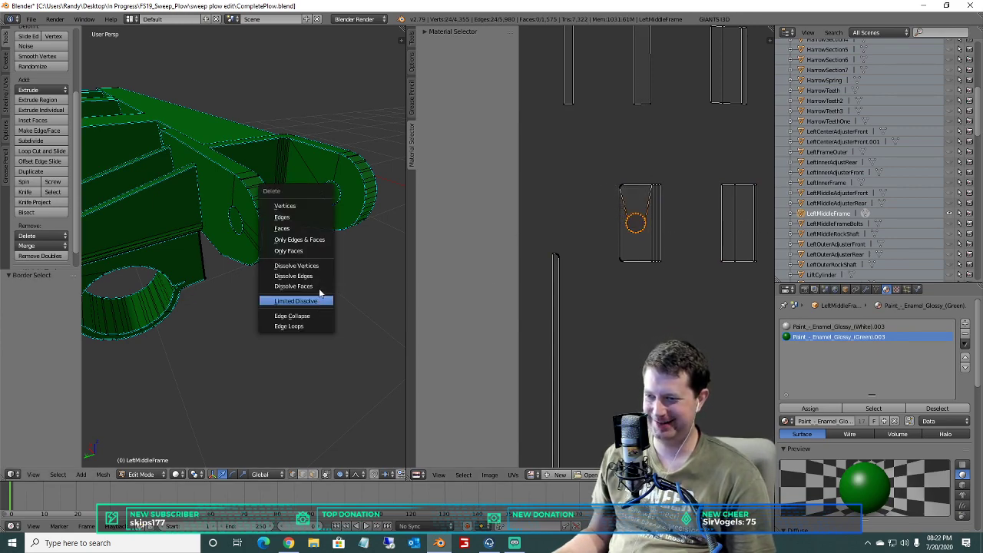
left_click(313, 265)
key("x")
left_click(315, 301)
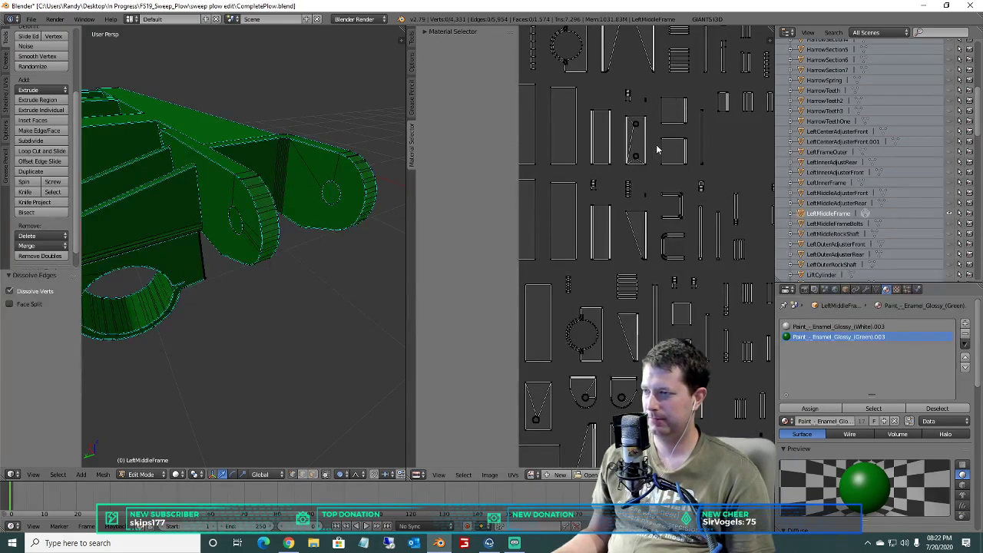
Select the hole outlines on the next two neighbouring rounded lug islands and dissolve their vertices and leftover edges.
scroll(657, 149, "up", 1)
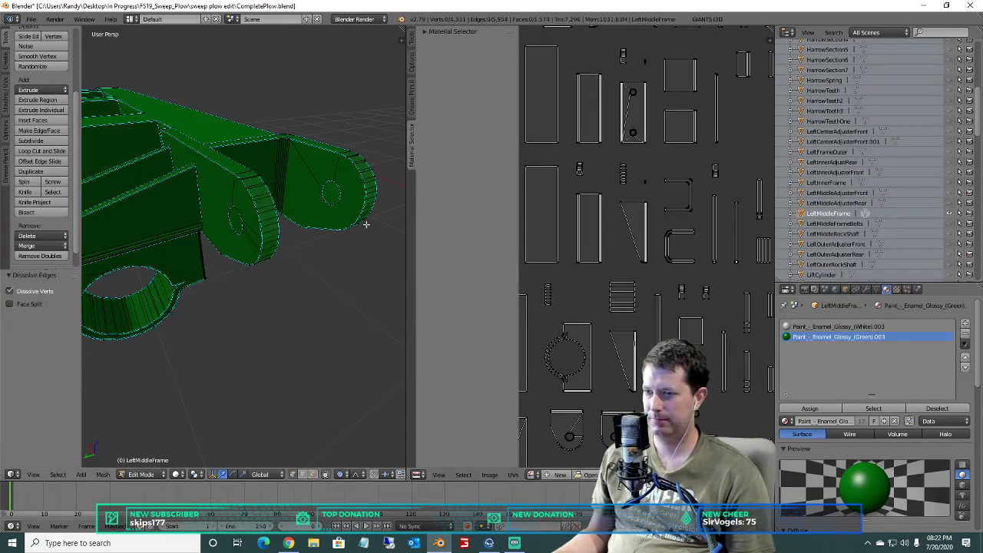
scroll(321, 235, "down", 3)
middle_click_drag(651, 275, 667, 248)
scroll(667, 248, "up", 5)
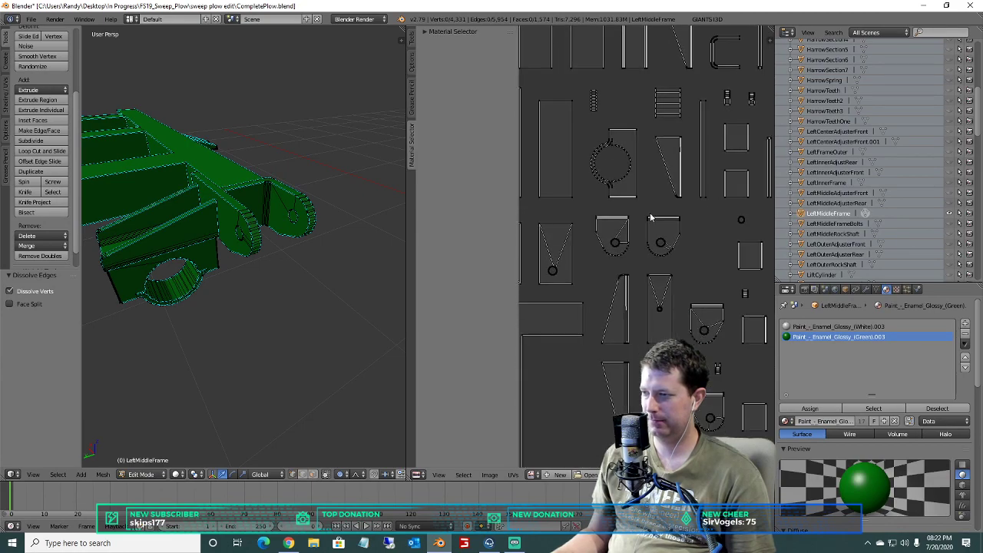
key("b")
left_click_drag(699, 263, 668, 217)
key("b")
left_click_drag(585, 254, 546, 216)
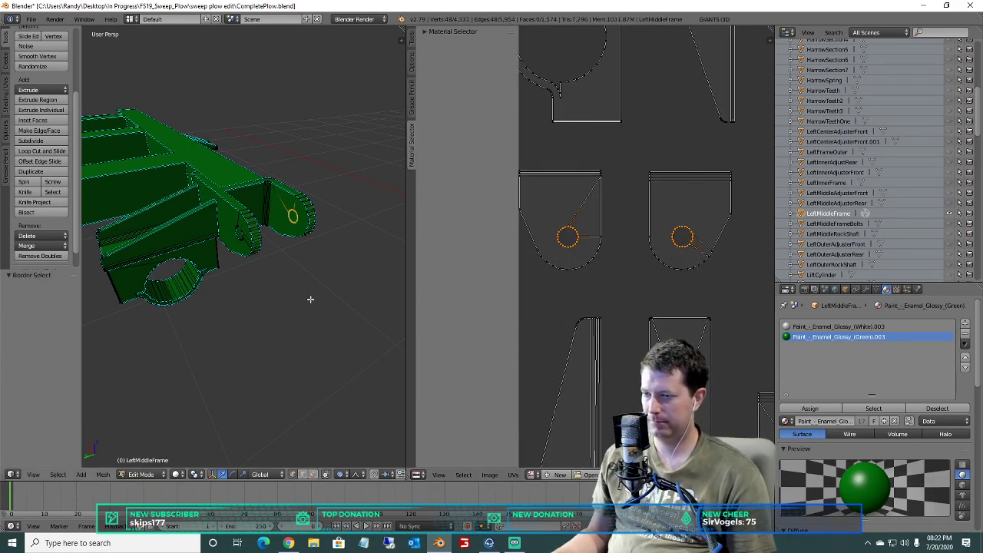
key("x")
left_click(272, 289)
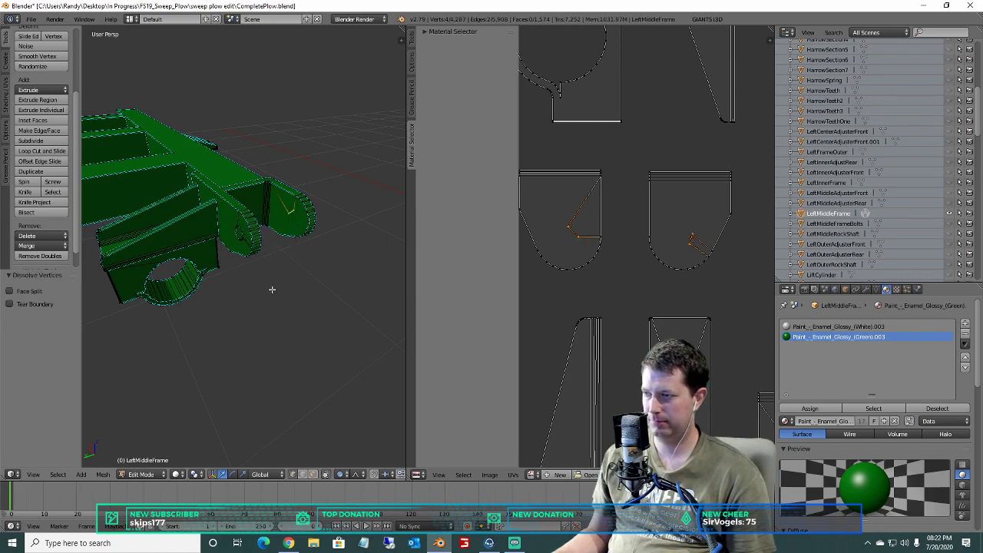
key("x")
left_click(267, 299)
Select the hole outlines on the two small rectangular plate islands beside the lugs and dissolve their vertices and leftover edges.
scroll(638, 243, "down", 4)
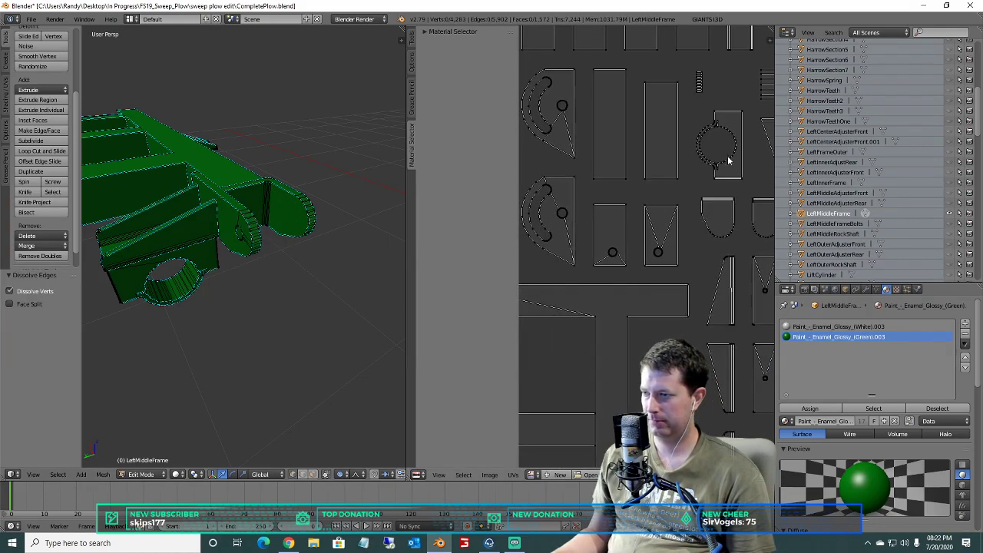
scroll(584, 284, "up", 1)
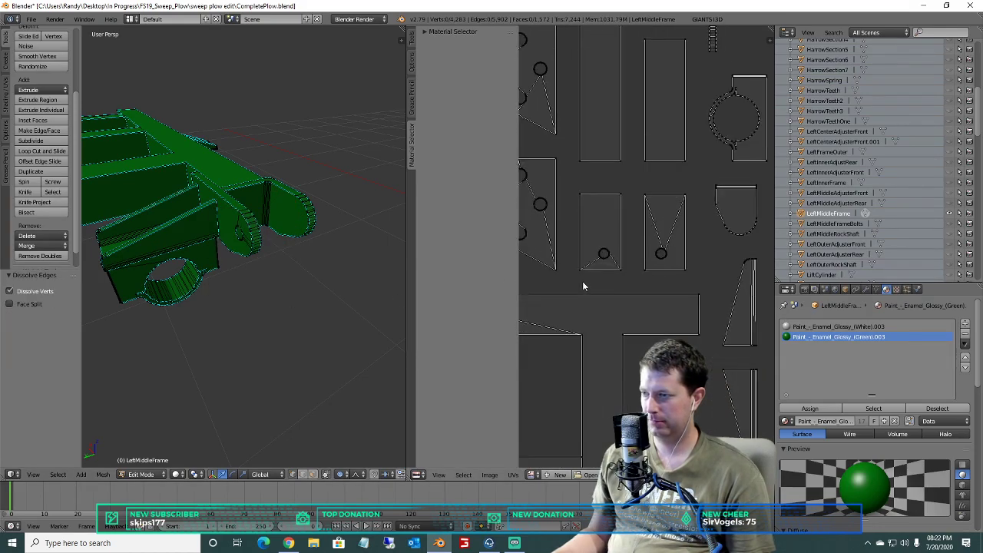
key("b")
left_click_drag(674, 263, 593, 241)
key("b")
scroll(724, 231, "down", 4)
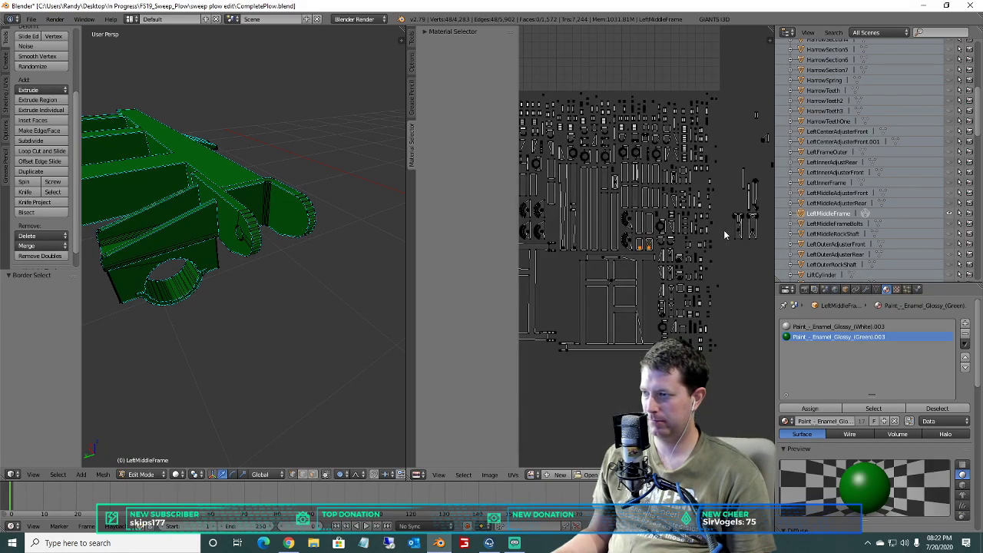
scroll(699, 264, "up", 5)
scroll(700, 264, "up", 2)
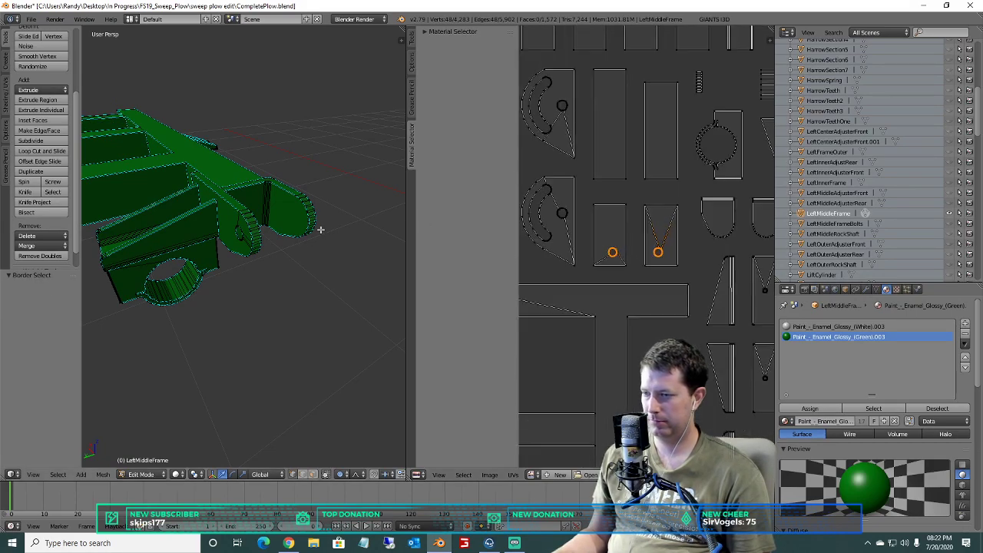
key("x")
left_click(280, 234)
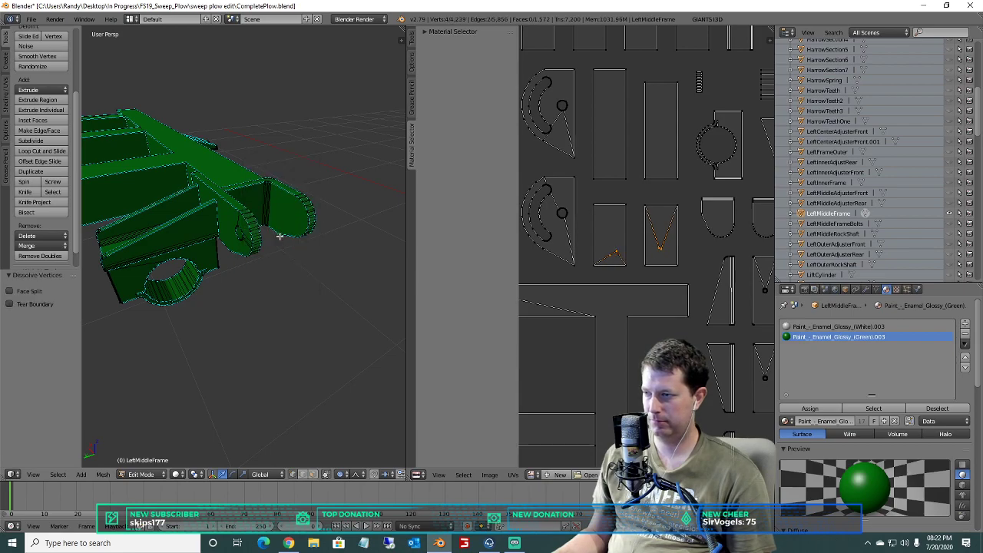
key("x")
left_click(279, 250)
Try dissolving the round hole vertices on the two slotted quadrant plate islands, and undo it.
scroll(652, 259, "up", 2)
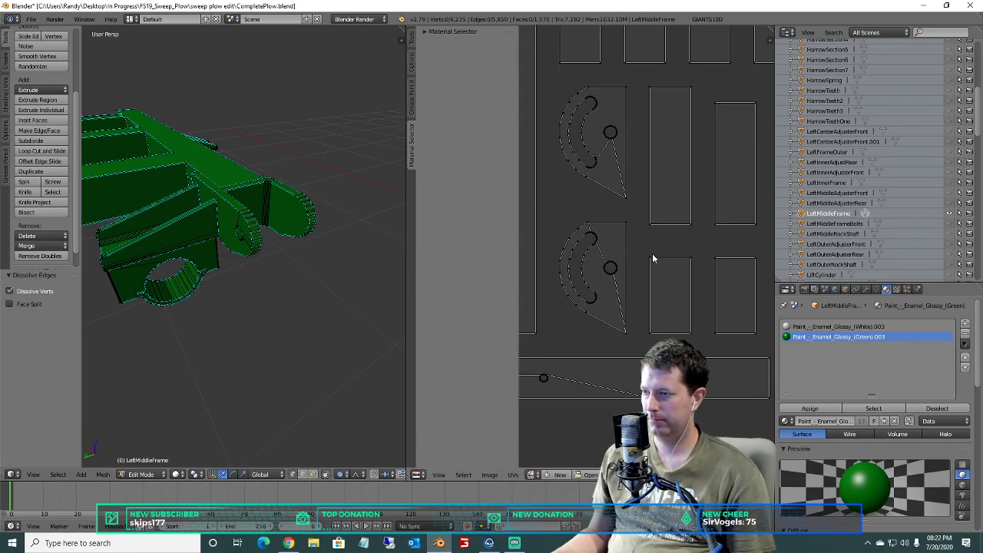
key("b")
right_click(619, 283)
left_click_drag(623, 282, 591, 250)
key("b")
left_click_drag(619, 149, 601, 116)
key("x")
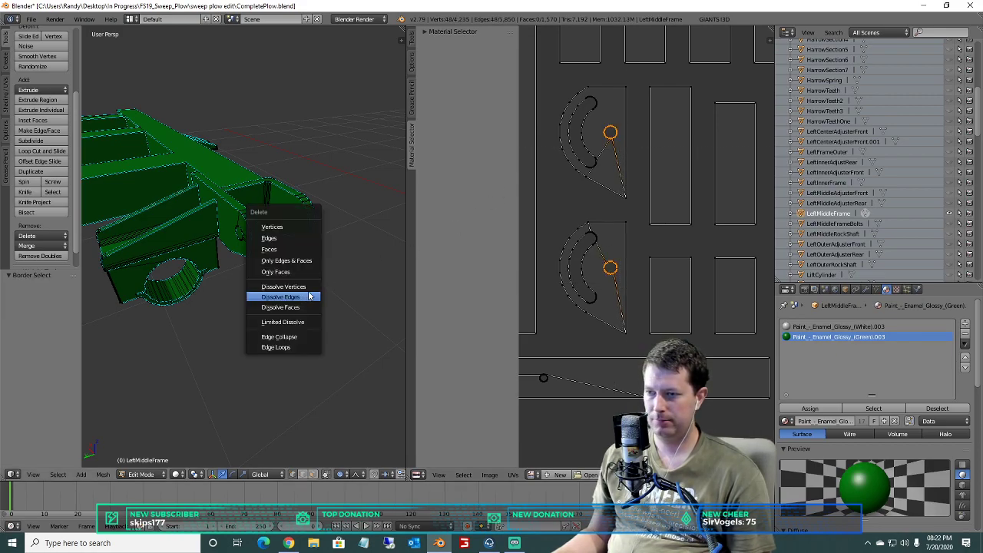
left_click(310, 285)
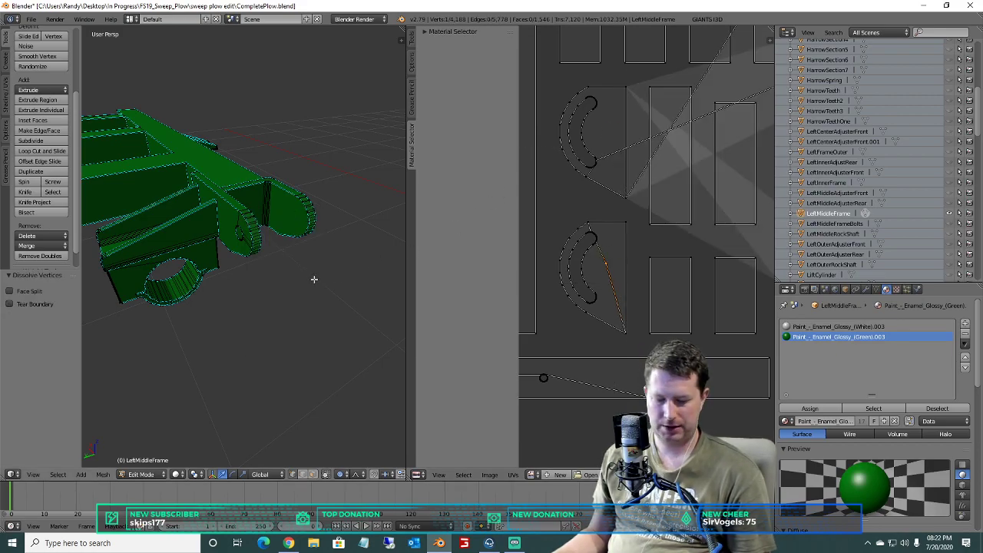
key("ctrl+z")
In face selection mode, select the linked inner wall faces of both slotted quadrant plates' round holes and delete those faces.
middle_click_drag(313, 279, 215, 198)
scroll(334, 215, "up", 2)
scroll(198, 170, "up", 4)
scroll(242, 205, "down", 4)
scroll(242, 205, "up", 3)
scroll(216, 198, "down", 3)
key("a")
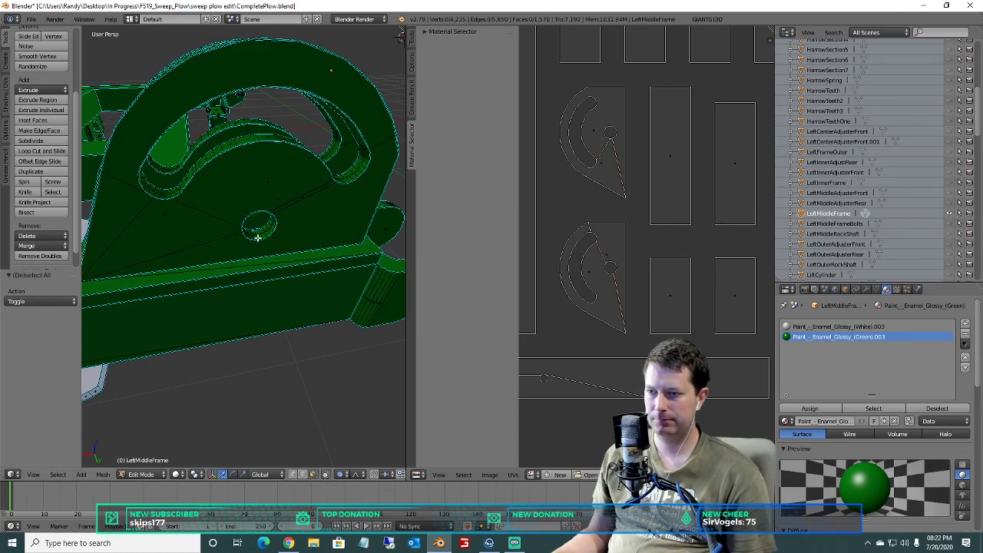
key("ctrl+l")
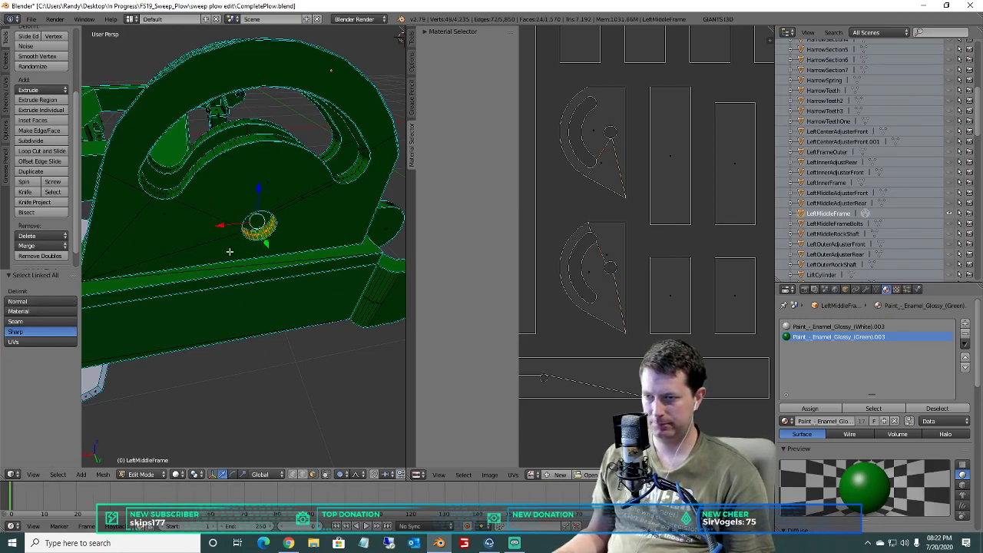
key("x")
left_click(217, 213)
middle_click_drag(217, 213, 243, 244)
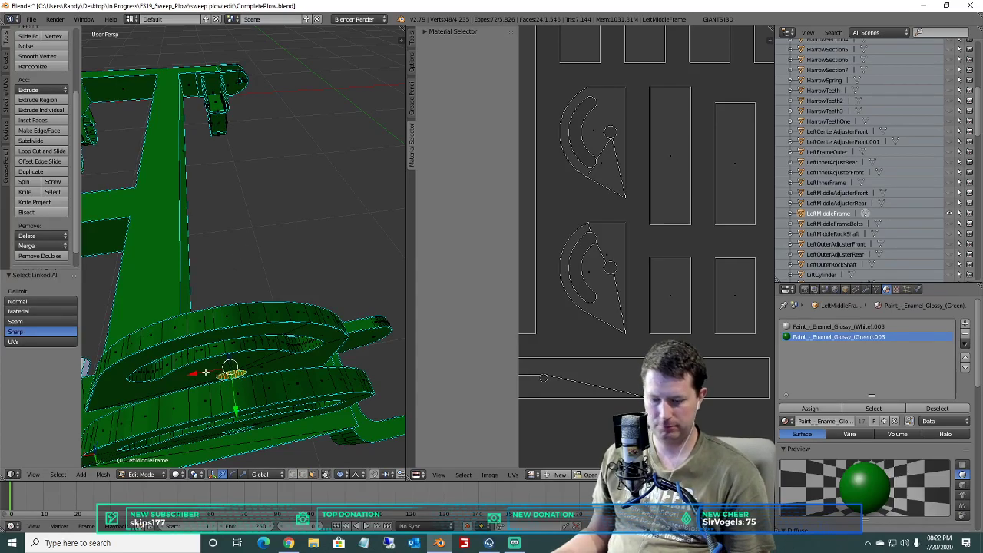
key("x")
left_click(174, 363)
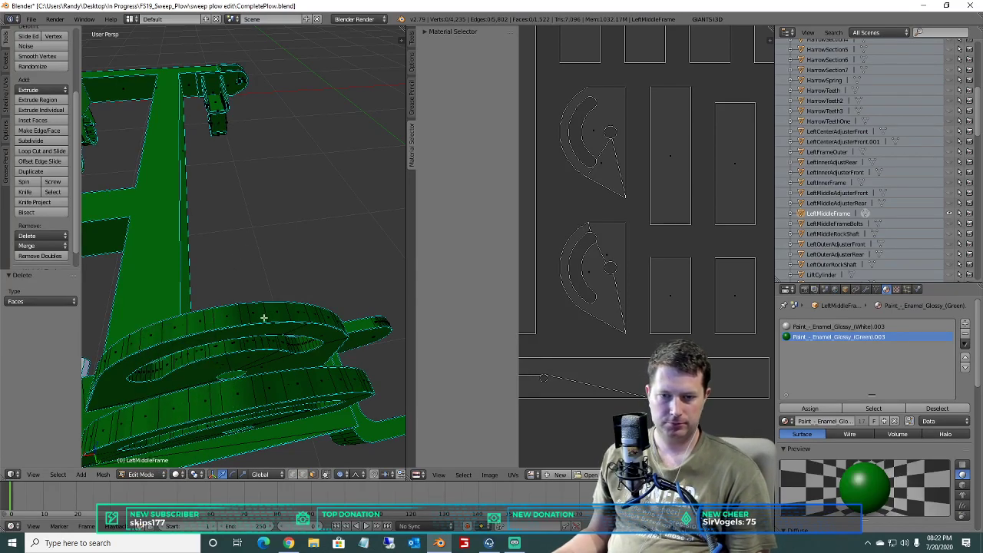
In vertex selection mode, dissolve the round hole outlines' vertices on both slotted quadrant plate islands, and dissolve the leftover edges.
scroll(264, 311, "down", 3)
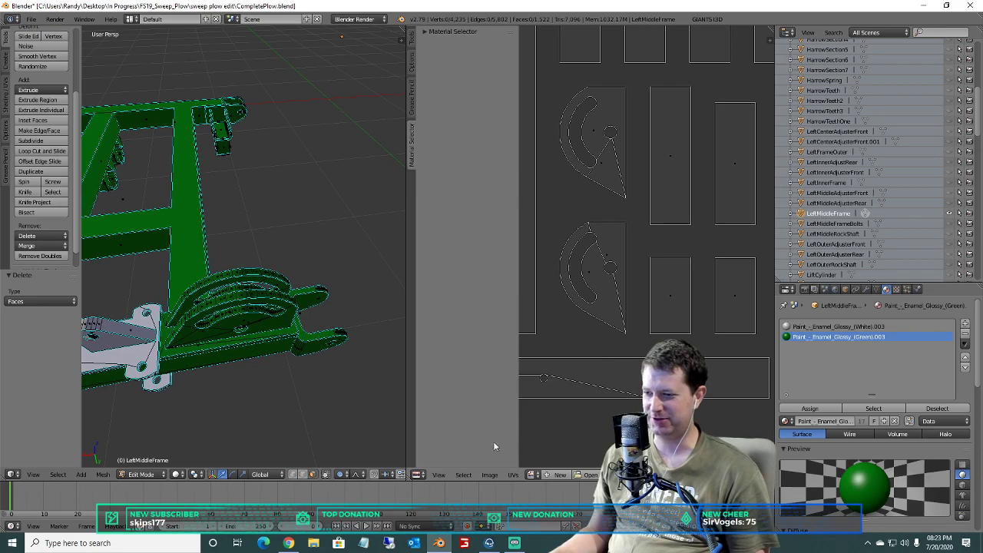
left_click(292, 474)
key("a")
key("a")
key("b")
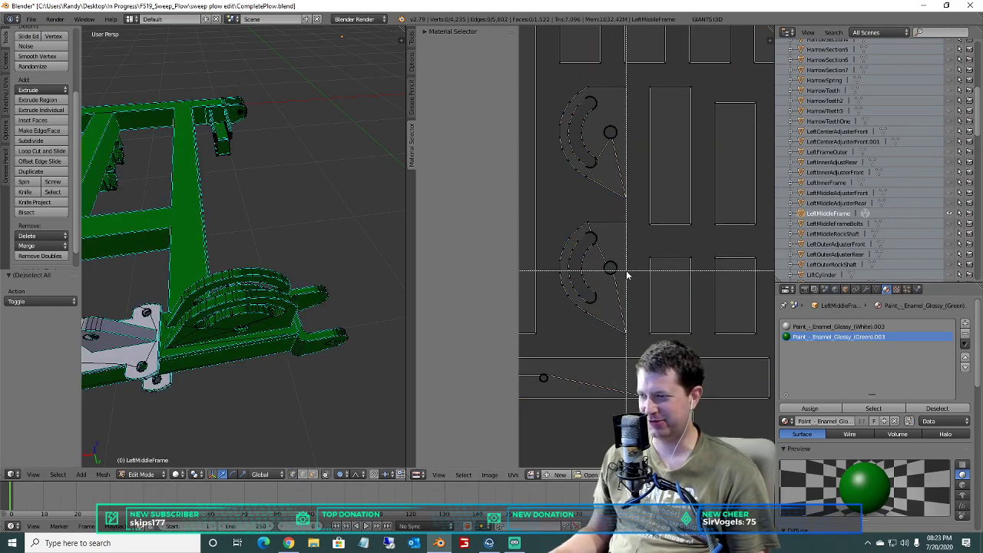
right_click(621, 278)
left_click_drag(604, 265, 604, 262)
key("b")
left_click_drag(619, 145, 588, 117)
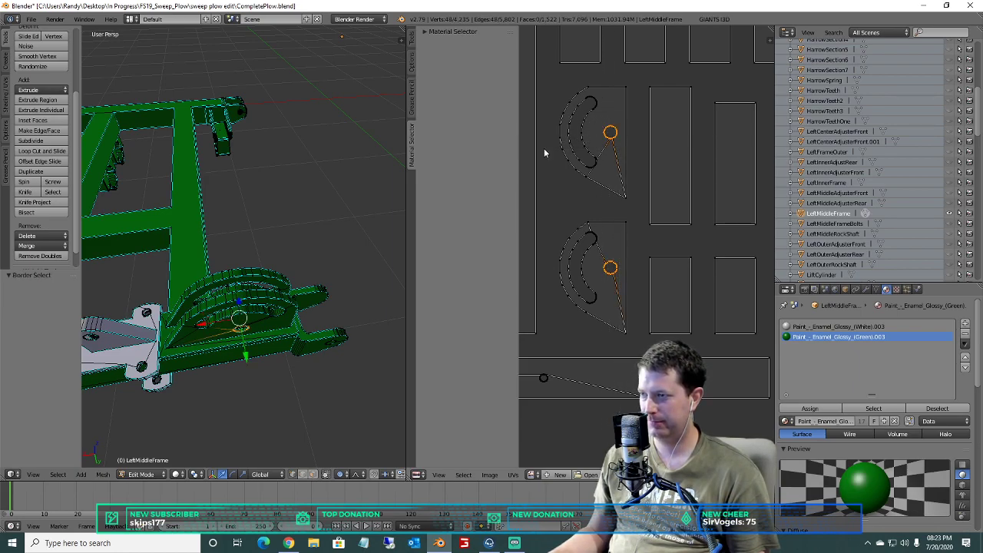
key("x")
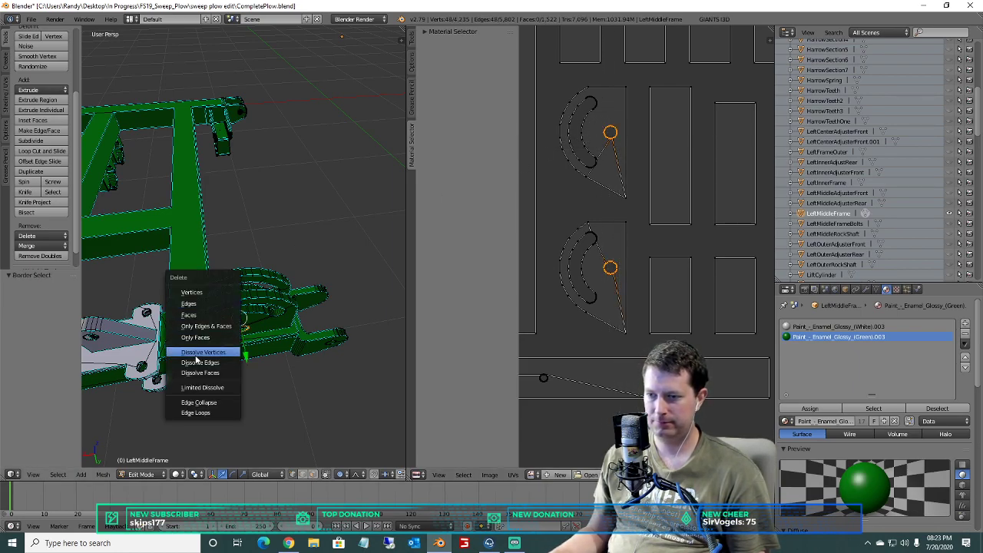
left_click(199, 352)
key("x")
left_click(201, 350)
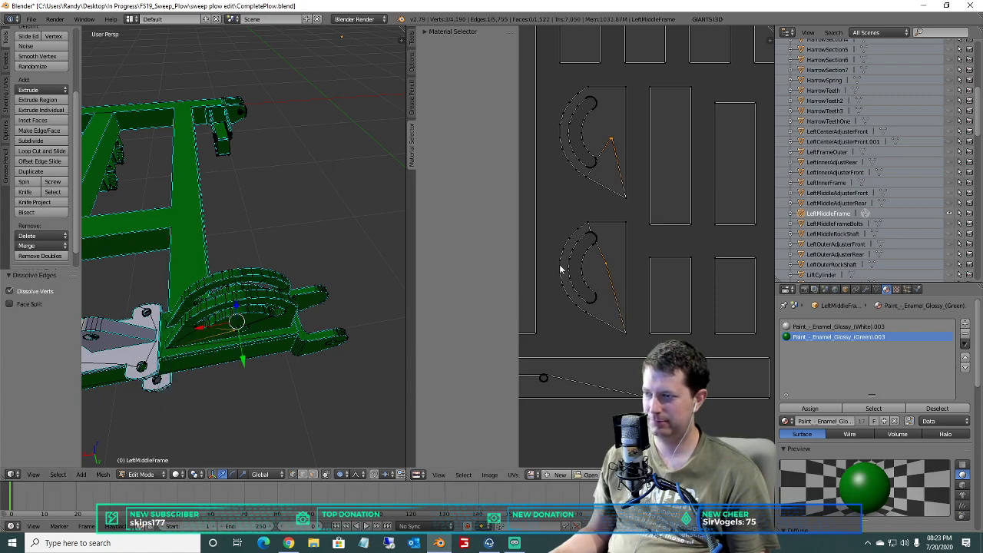
Select the upper slotted quadrant plate island in the UV layout and apply a Limited Dissolve to its geometry.
scroll(588, 138, "up", 4)
middle_click_drag(587, 138, 641, 126)
scroll(589, 213, "up", 1)
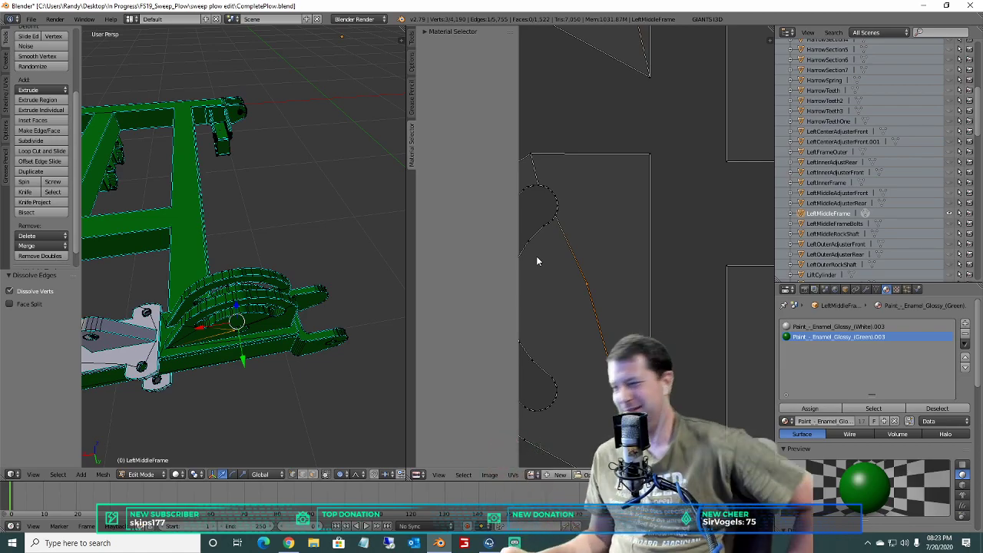
scroll(701, 190, "down", 1)
scroll(694, 197, "down", 2)
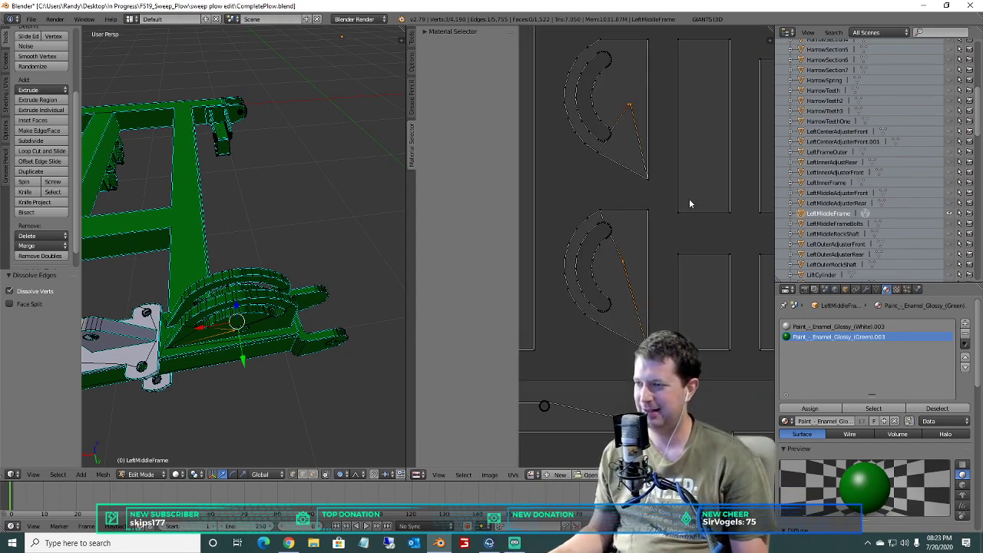
key("a")
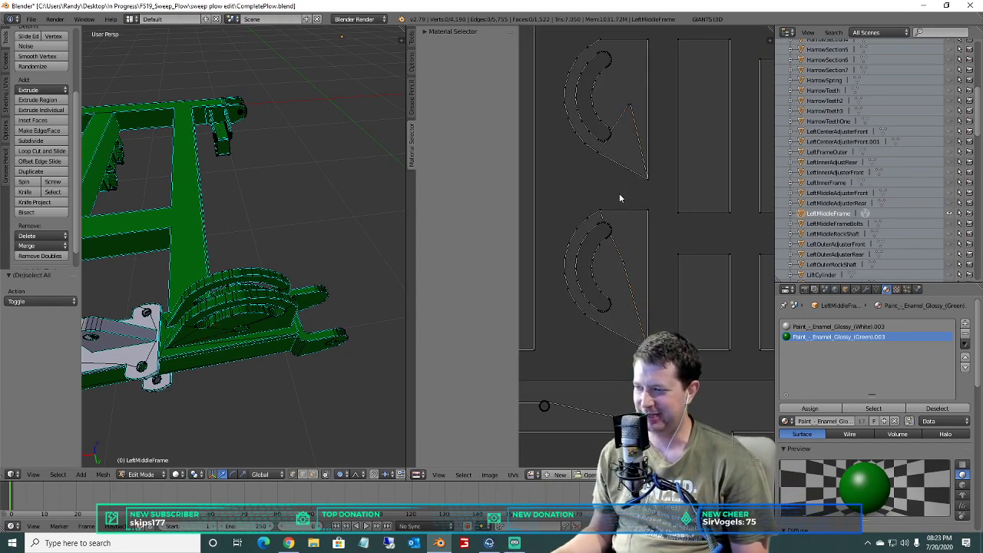
middle_click_drag(640, 200, 638, 244)
key("b")
left_click_drag(651, 222, 553, 71)
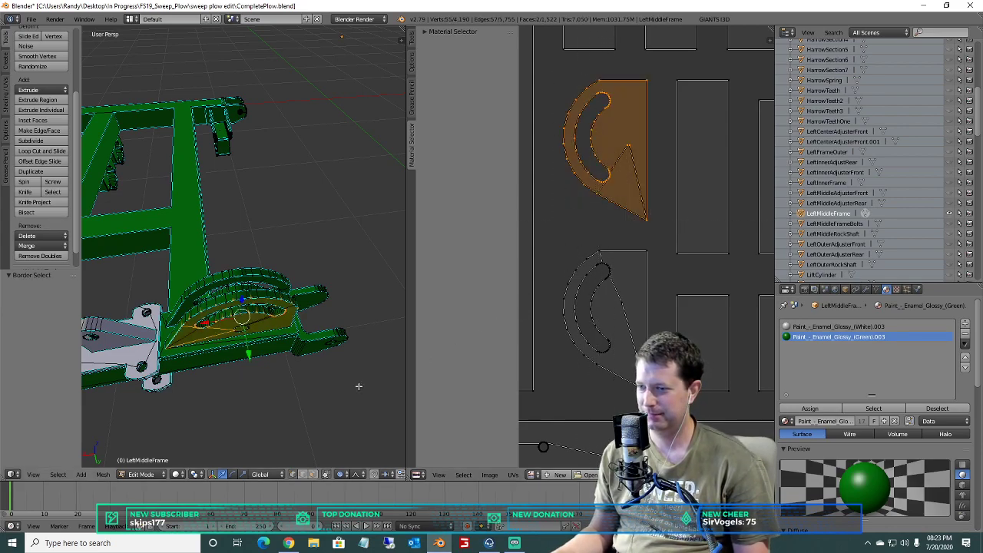
key("x")
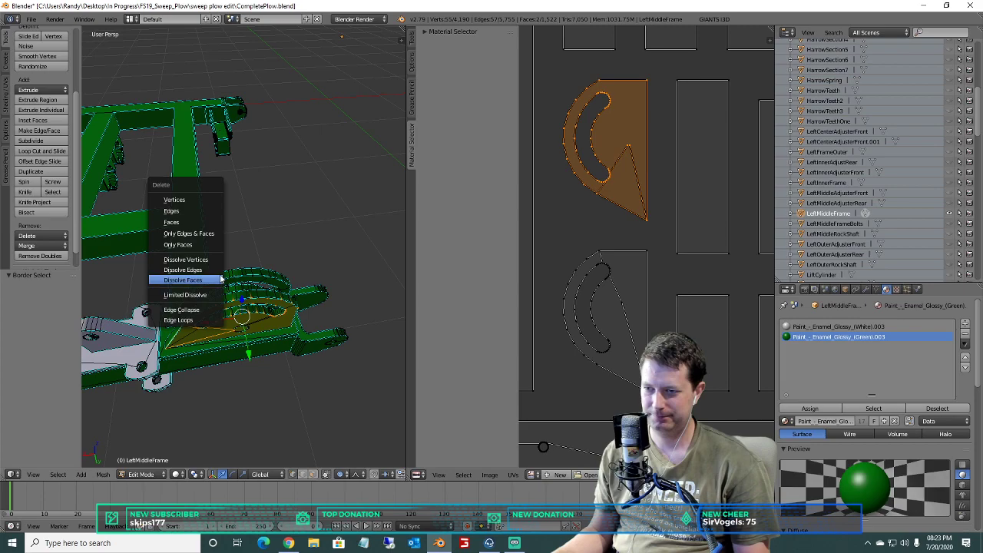
left_click(206, 294)
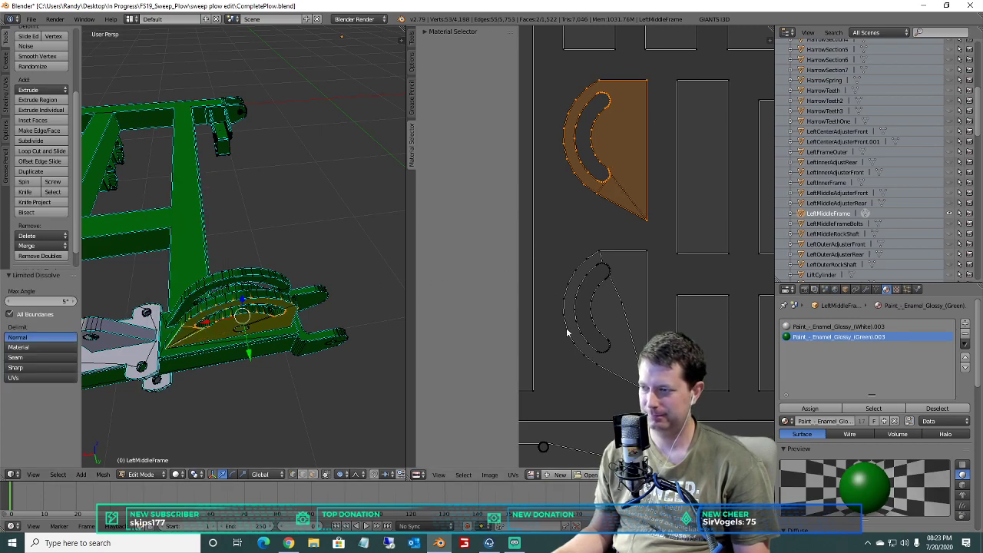
Select only the lower slotted quadrant plate island and apply a Limited Dissolve to it.
key("a")
key("b")
left_click_drag(658, 394, 559, 242)
key("x")
left_click(265, 305)
Select the round hole outlines on the two round-ended lug islands and dissolve their vertices and leftover edges.
scroll(654, 321, "down", 3)
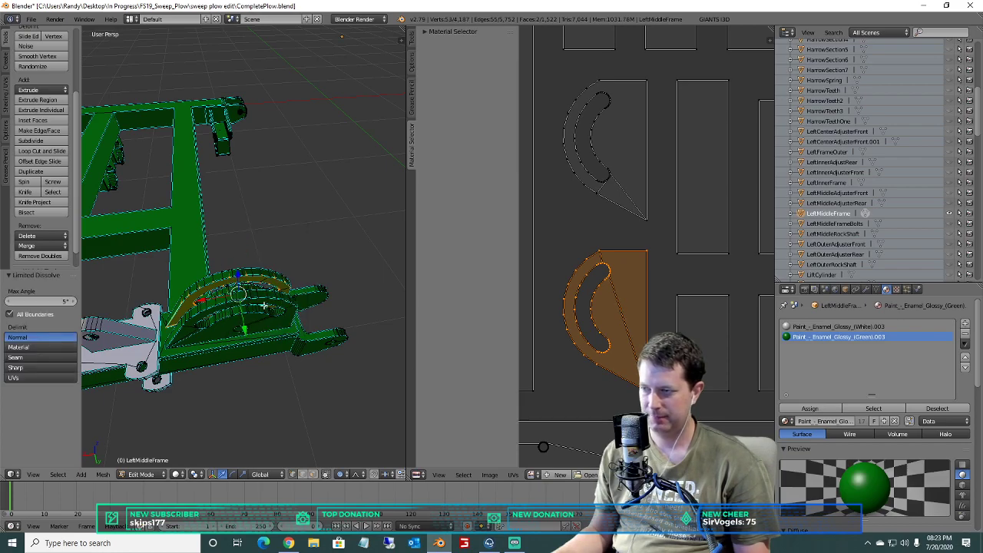
middle_click_drag(656, 320, 553, 322)
middle_click_drag(638, 242, 598, 265)
key("a")
middle_click_drag(700, 328, 676, 235)
scroll(676, 234, "up", 3)
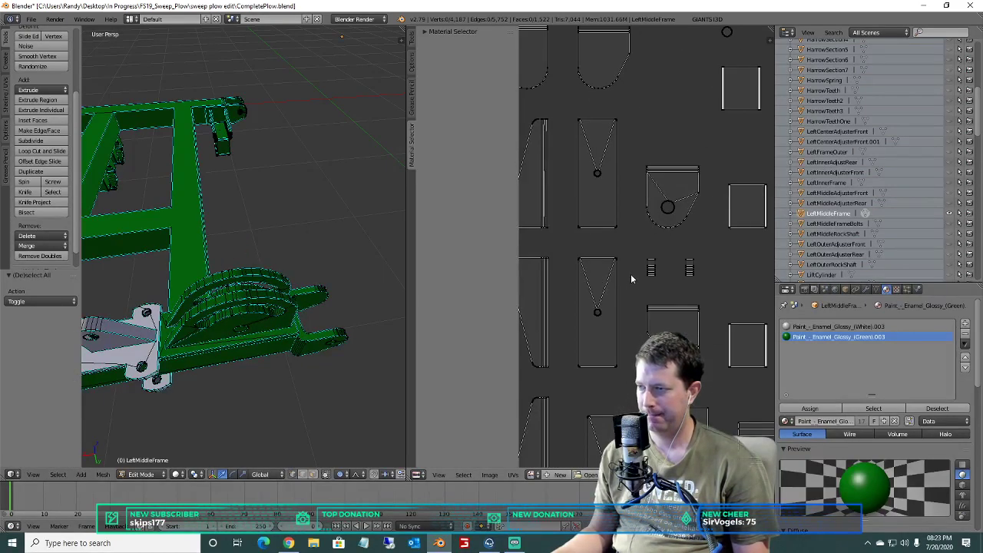
key("b")
left_click_drag(679, 215, 659, 198)
key("b")
left_click_drag(666, 330, 689, 352)
key("x")
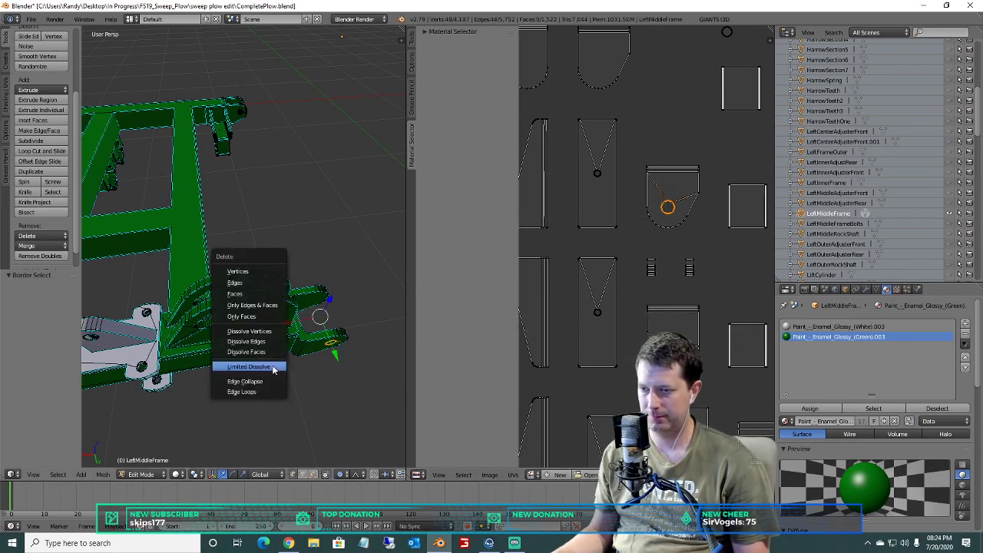
left_click(250, 332)
key("x")
left_click(246, 380)
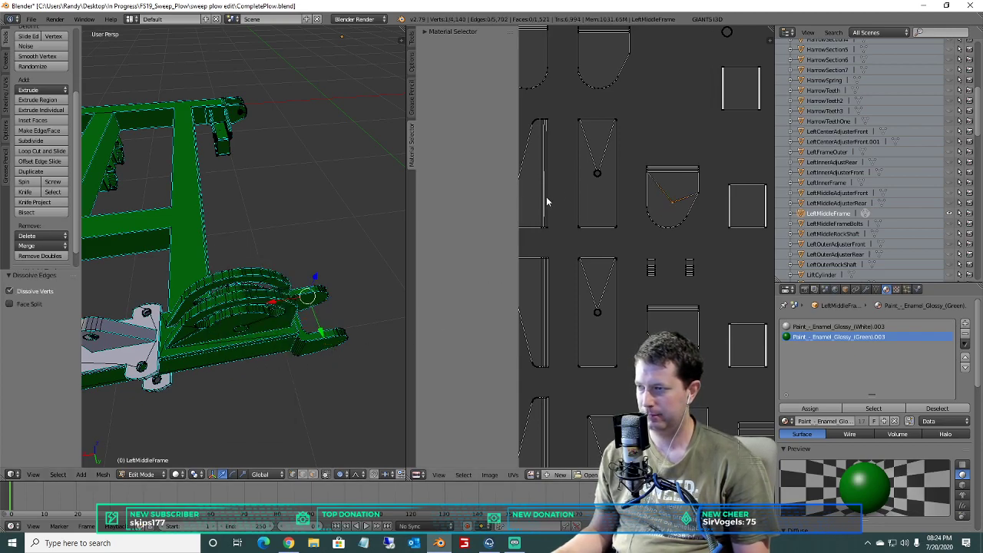
Select the small hole outlines on the two narrow rectangular islands next to the lug islands and dissolve their vertices and leftover edges.
key("b")
left_click_drag(590, 165, 589, 164)
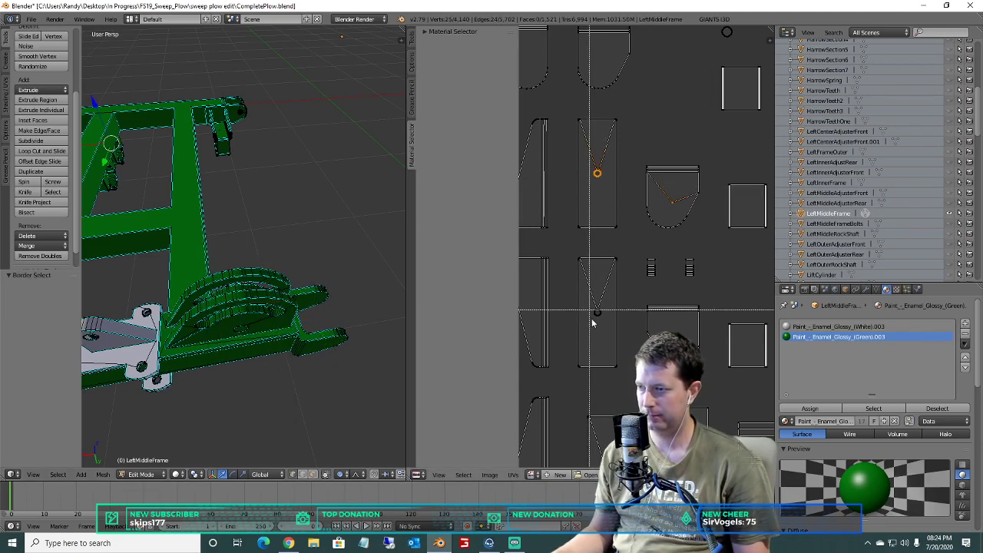
key("x")
left_click(353, 310)
key("x")
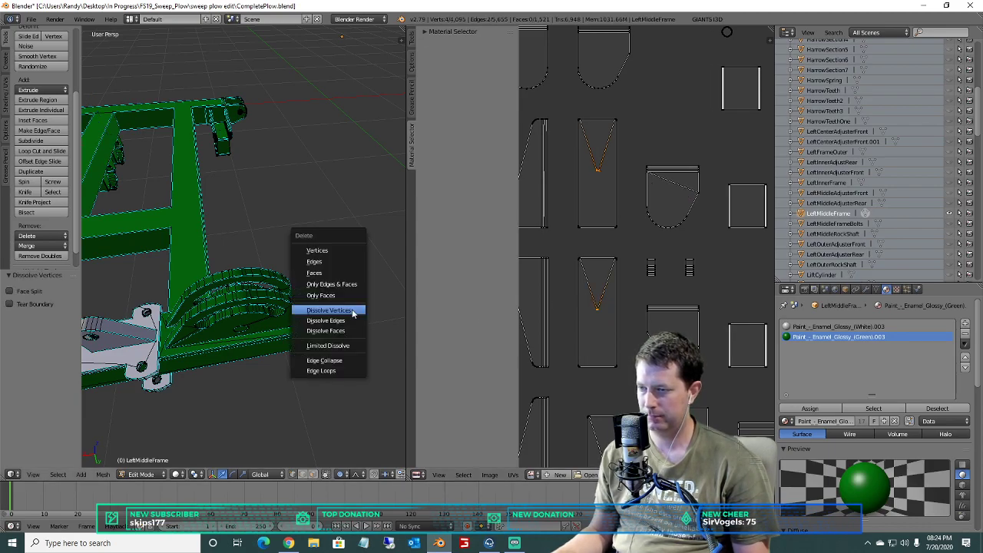
left_click(345, 320)
Try dissolving the small hole vertices on the other pair of narrow rectangular islands, and undo it.
scroll(646, 228, "down", 3)
scroll(647, 228, "up", 1)
scroll(646, 229, "up", 4)
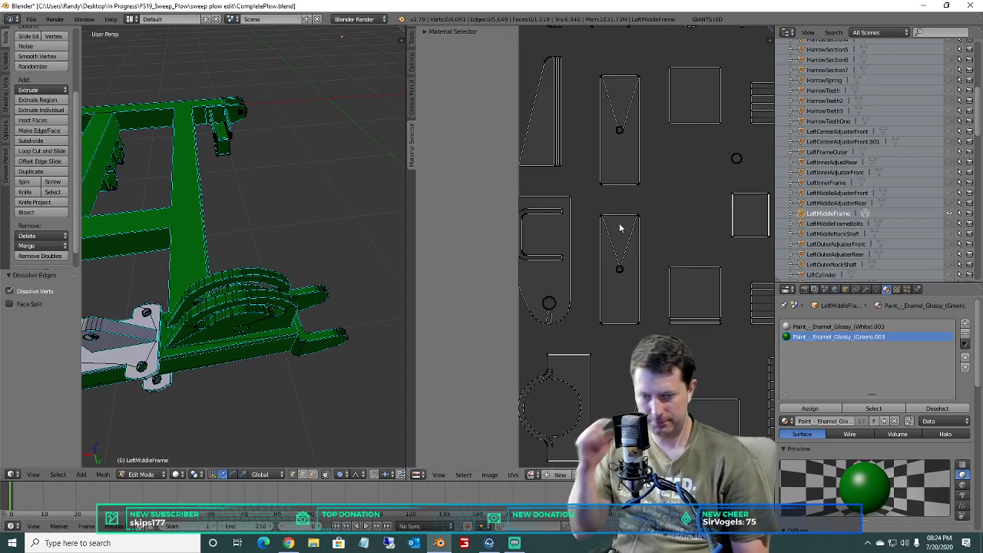
key("a")
key("a")
key("b")
left_click_drag(612, 263, 612, 262)
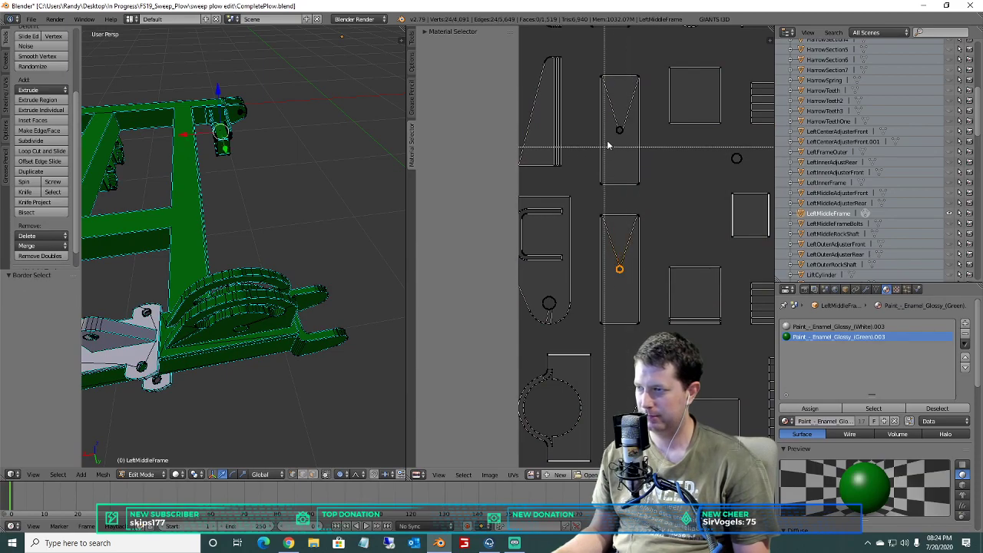
key("x")
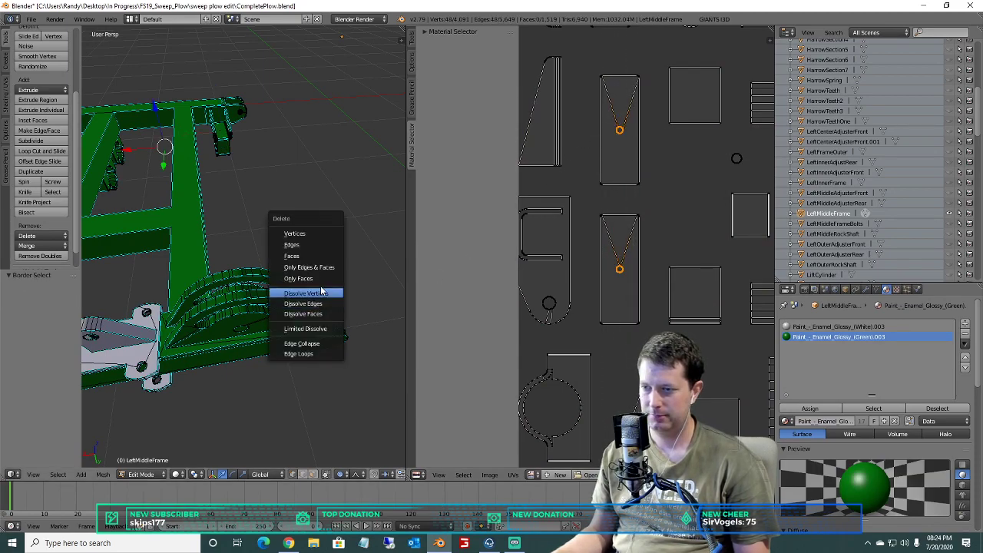
left_click(321, 289)
key("ctrl+z")
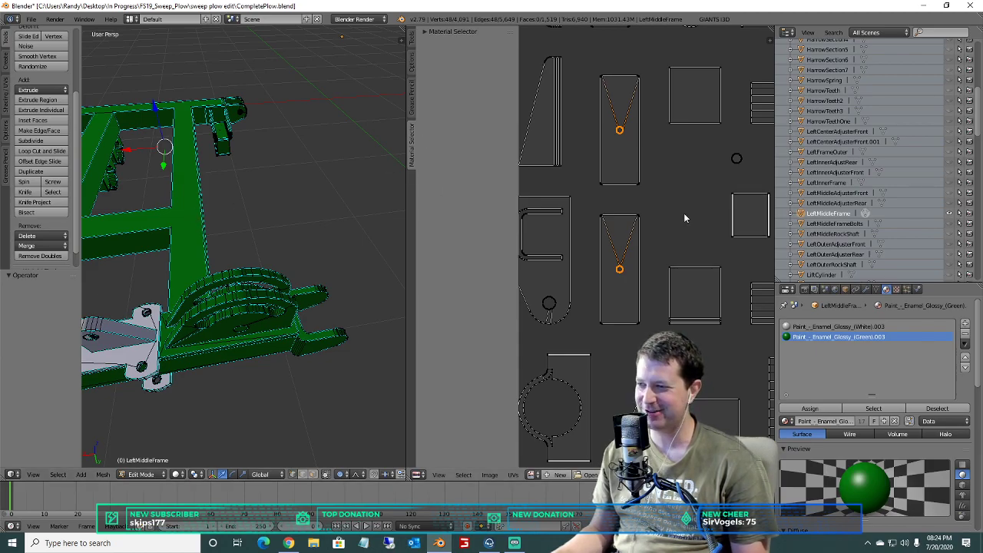
Select the hole outlines of the two narrow rectangular islands one at a time and examine where each hole sits on the frame.
middle_click_drag(170, 141, 263, 200)
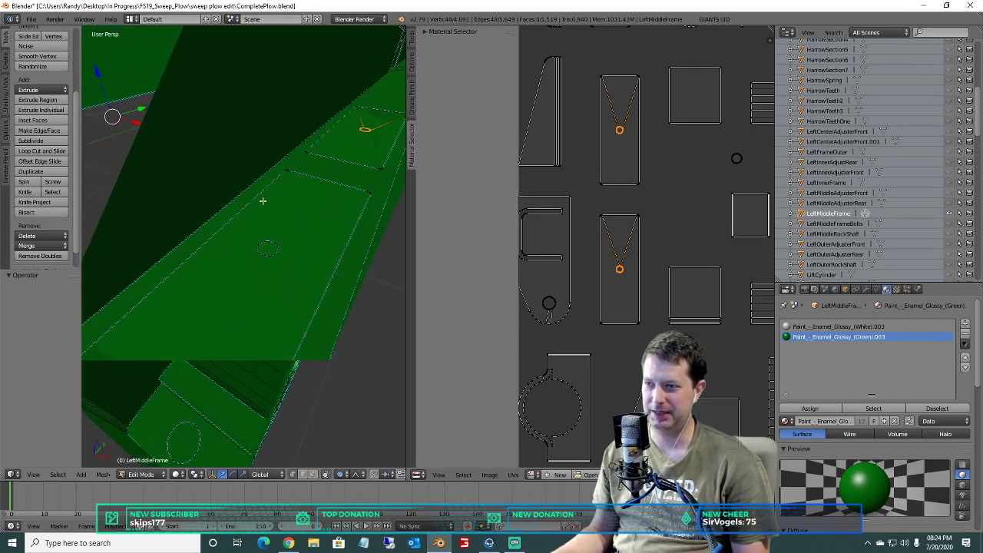
middle_click_drag(321, 148, 316, 153)
key("a")
left_click_drag(613, 122, 613, 120)
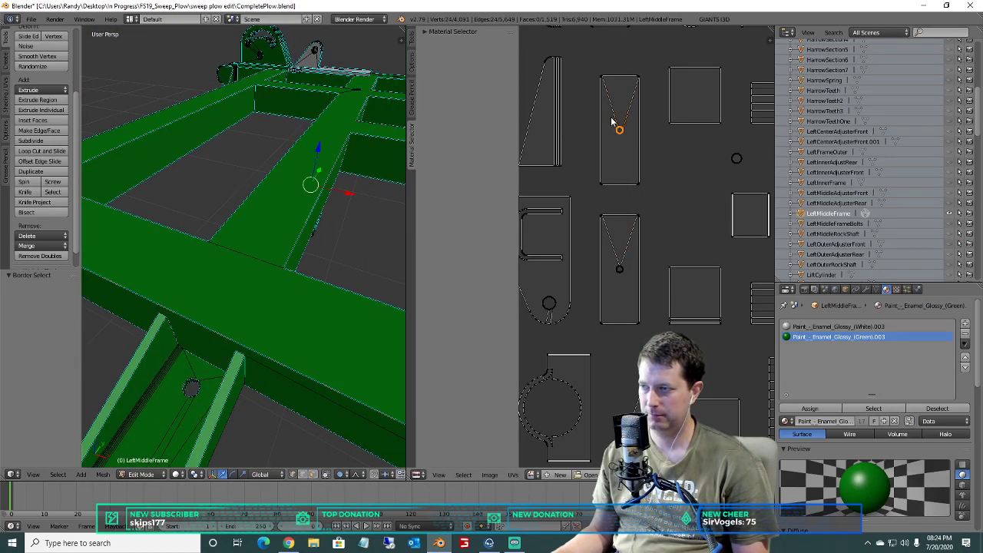
middle_click_drag(378, 193, 325, 215)
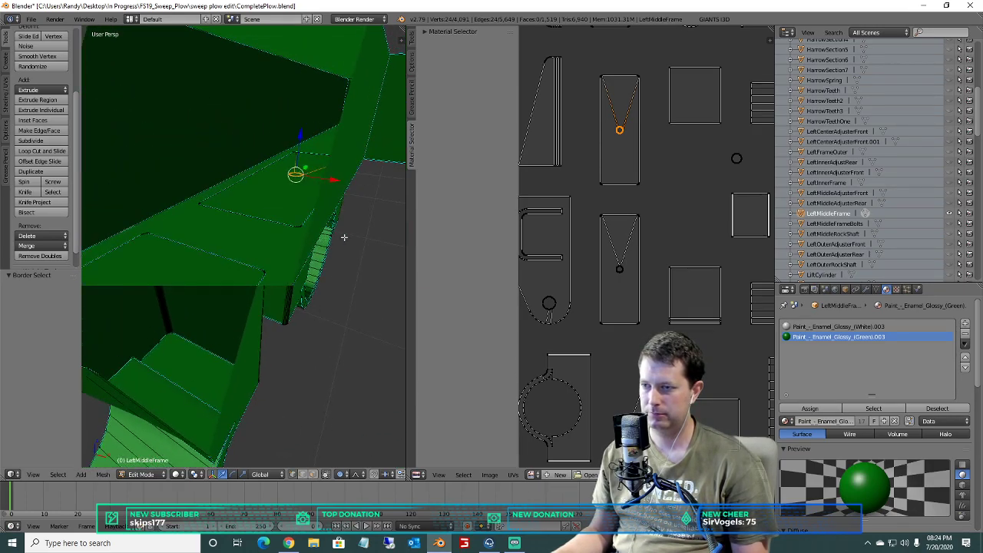
key("a")
key("b")
left_click_drag(635, 284, 610, 259)
middle_click_drag(383, 216, 353, 208)
scroll(202, 192, "down", 1)
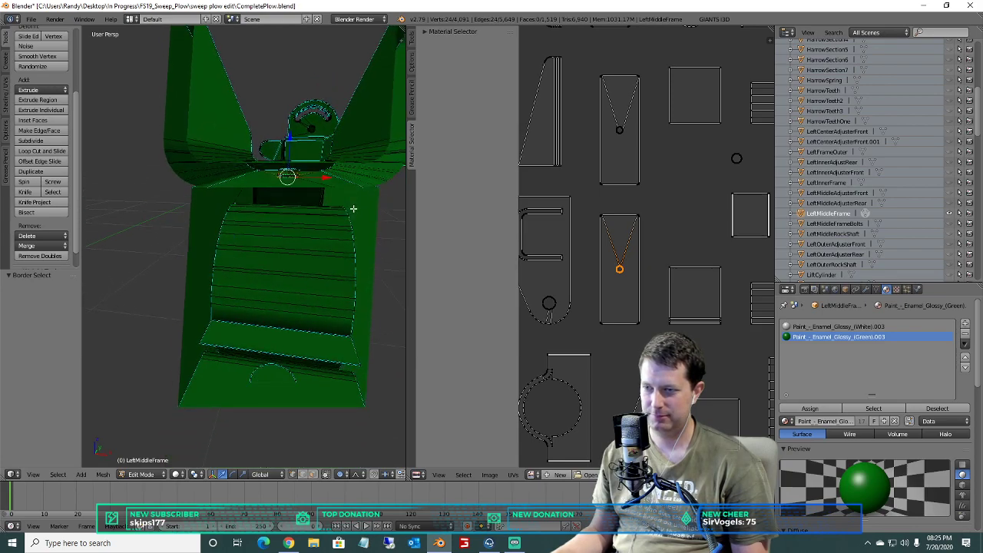
In face selection mode, delete the linked inner wall faces of the frame hole and the remaining round face inside it.
key("a")
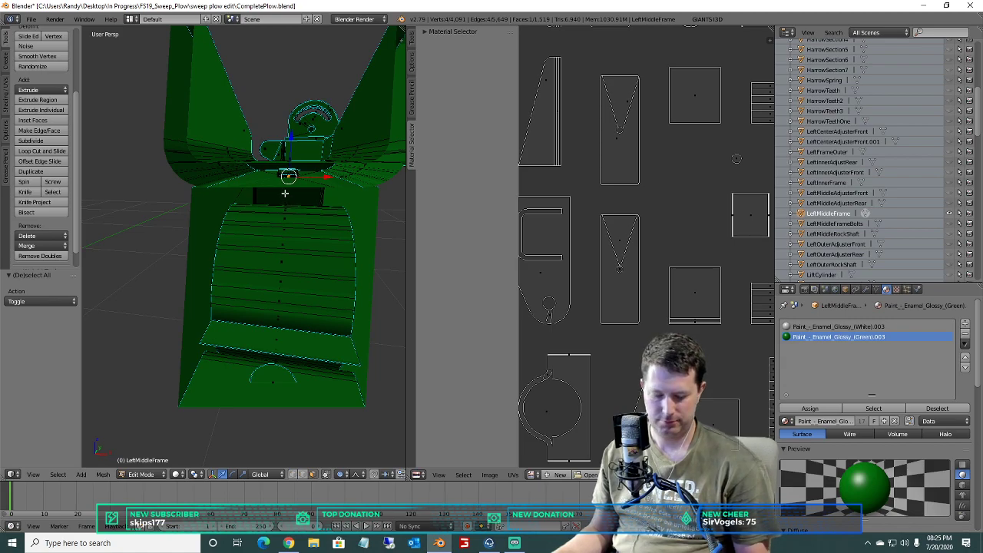
key("ctrl+l")
key("x")
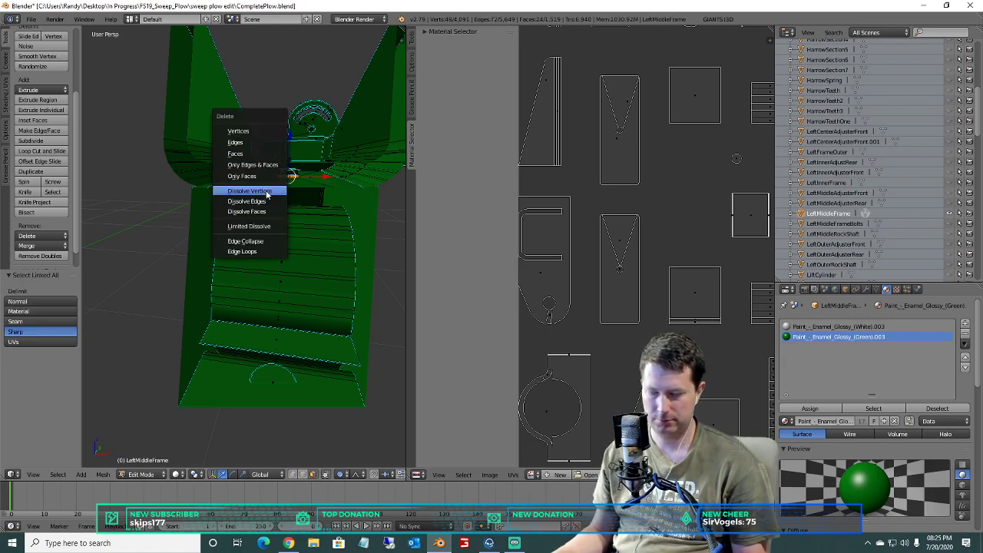
left_click(238, 154)
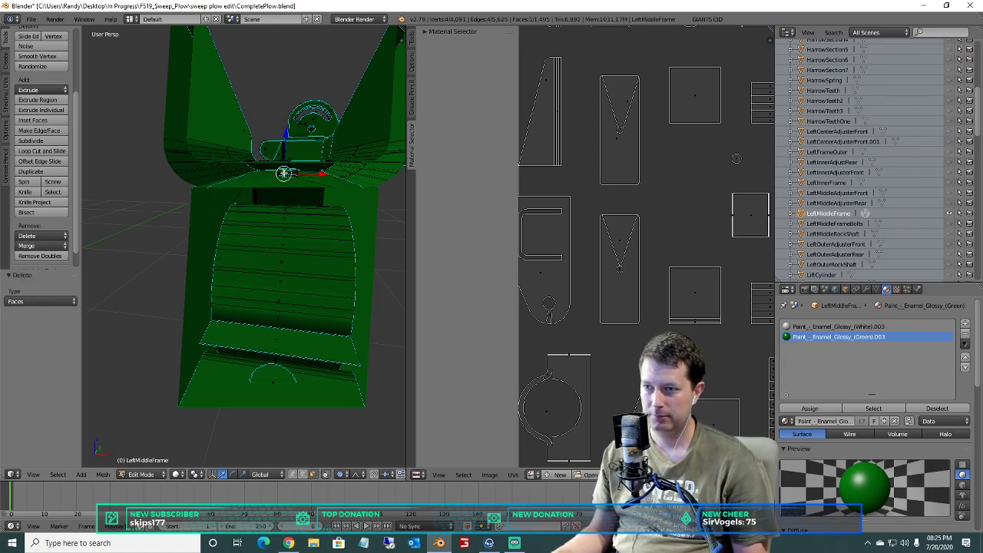
key("ctrl+l")
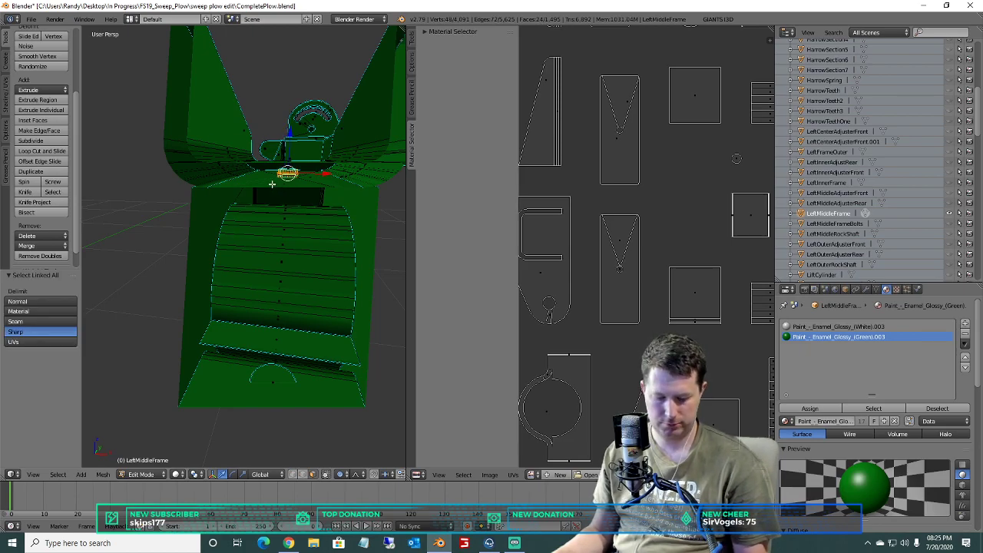
key("x")
left_click(251, 181)
middle_click_drag(301, 193, 283, 202)
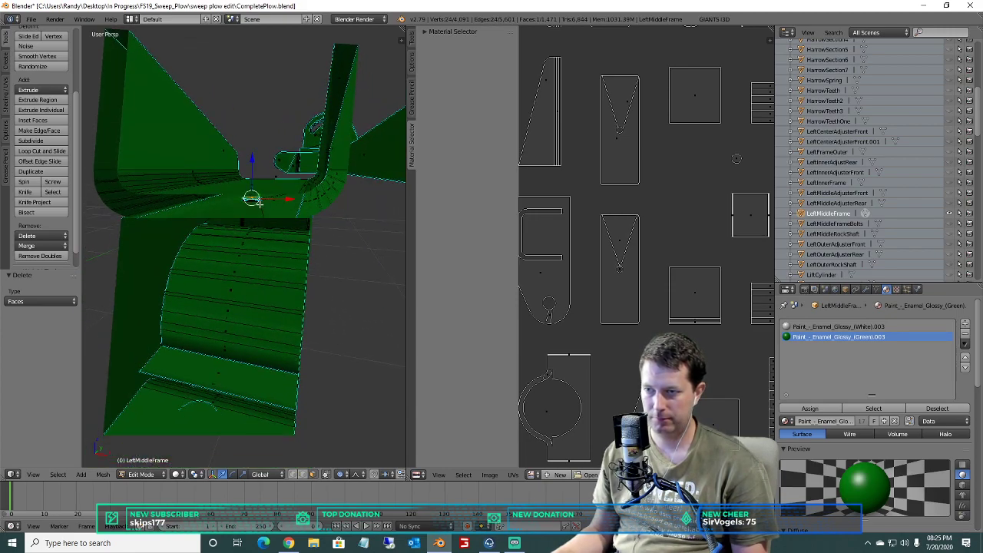
key("x")
left_click(178, 237)
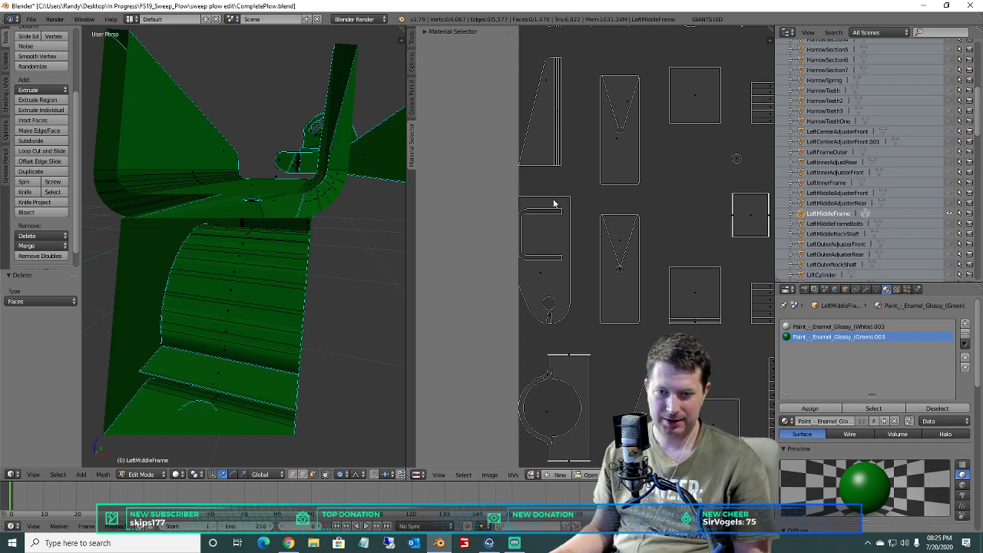
In vertex selection mode, dissolve the hole outline's vertices and leftover edges on the lower narrow rectangular island.
key("a")
key("a")
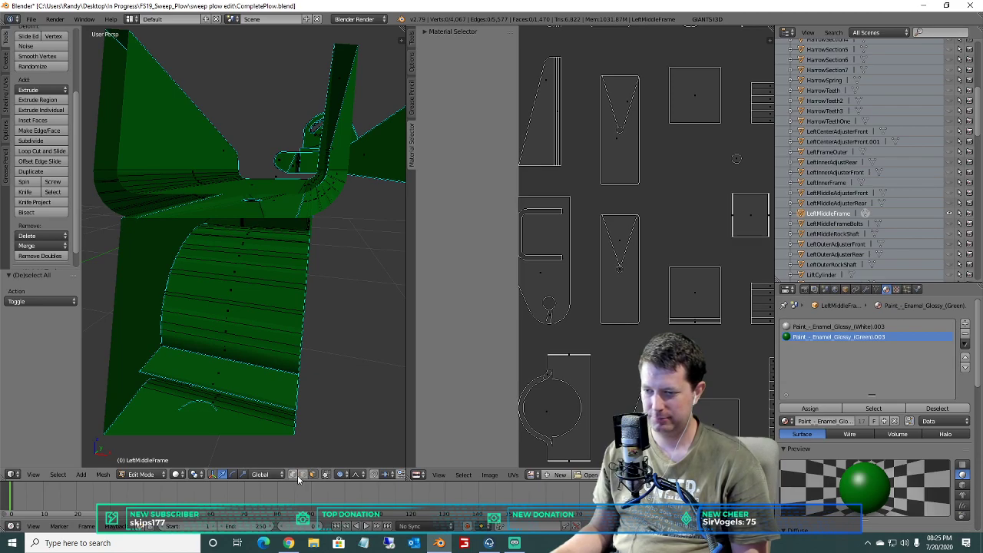
scroll(604, 222, "up", 1)
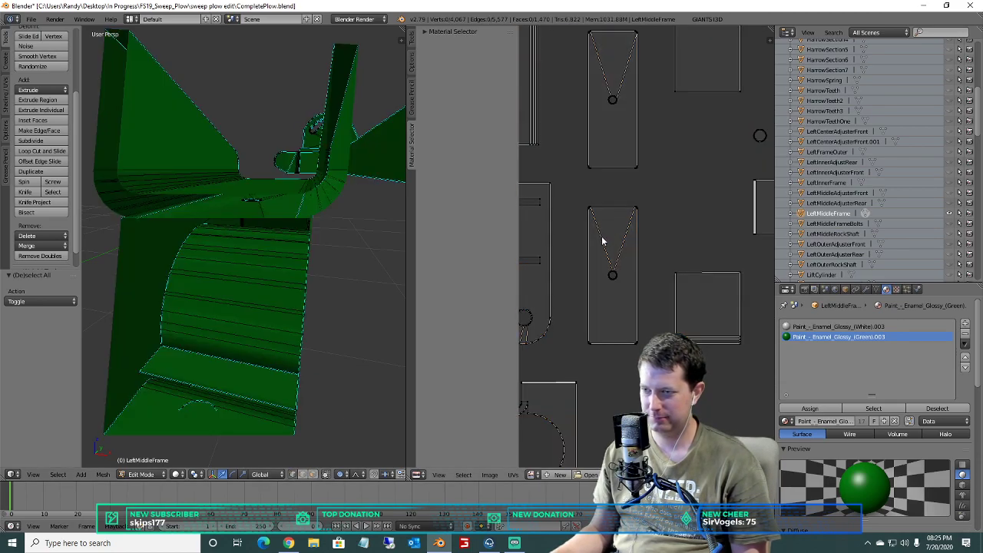
key("b")
left_click_drag(619, 284, 602, 264)
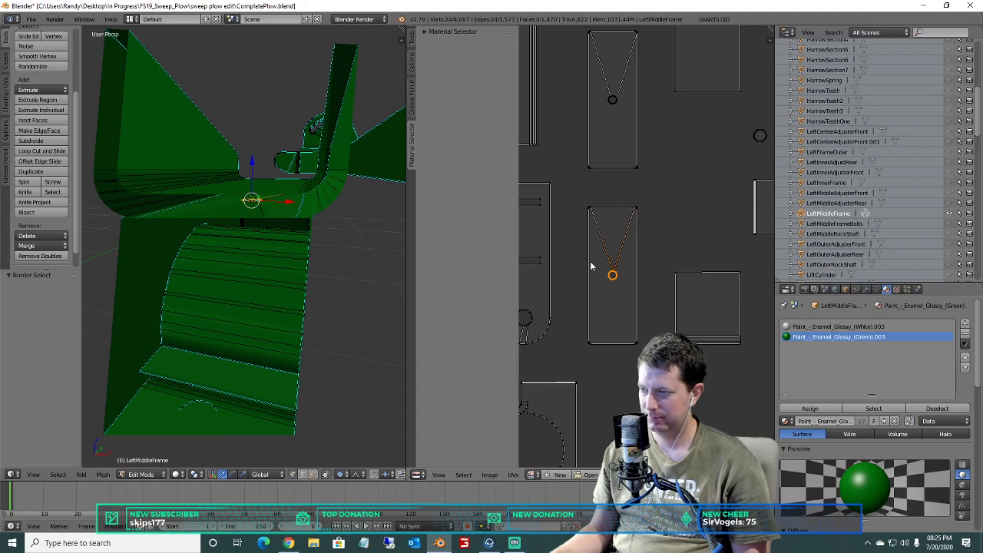
key("x")
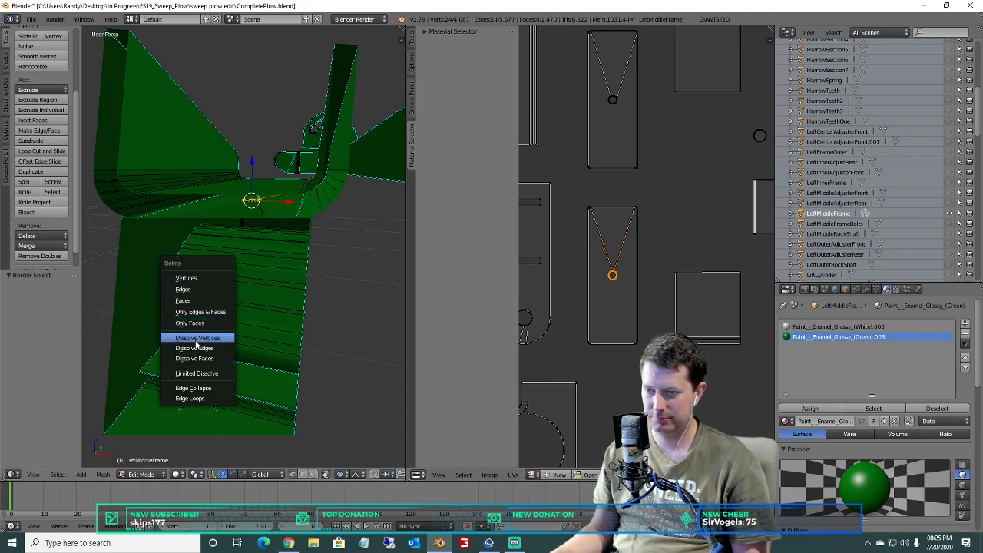
left_click(197, 339)
key("x")
left_click(195, 352)
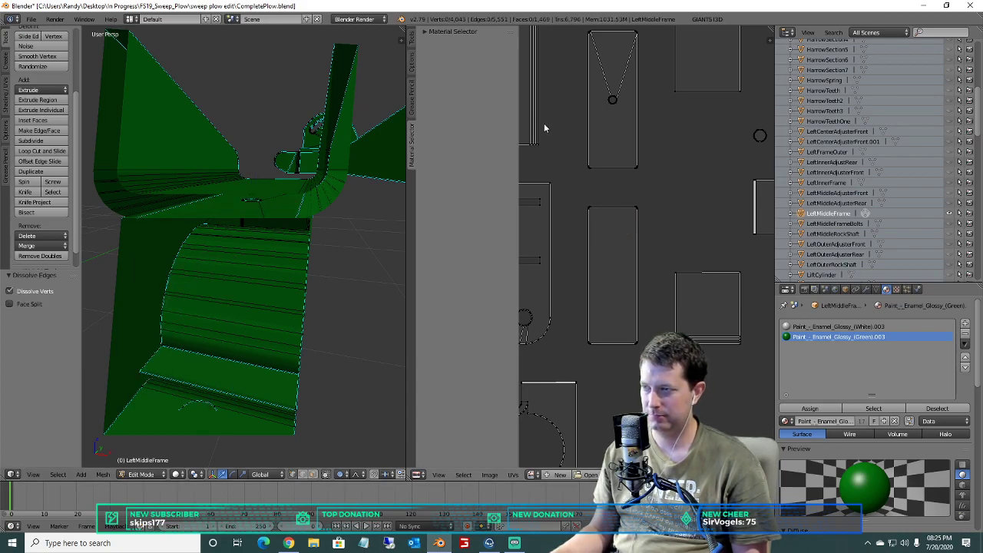
Dissolve the hole outline's vertices and leftover edges on the upper narrow rectangular island.
key("b")
left_click_drag(622, 115, 598, 91)
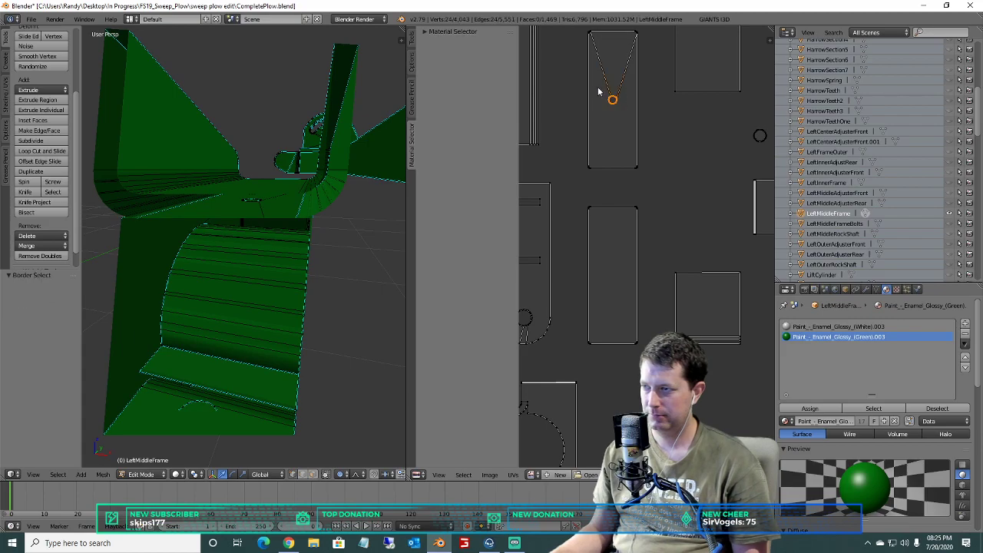
key("x")
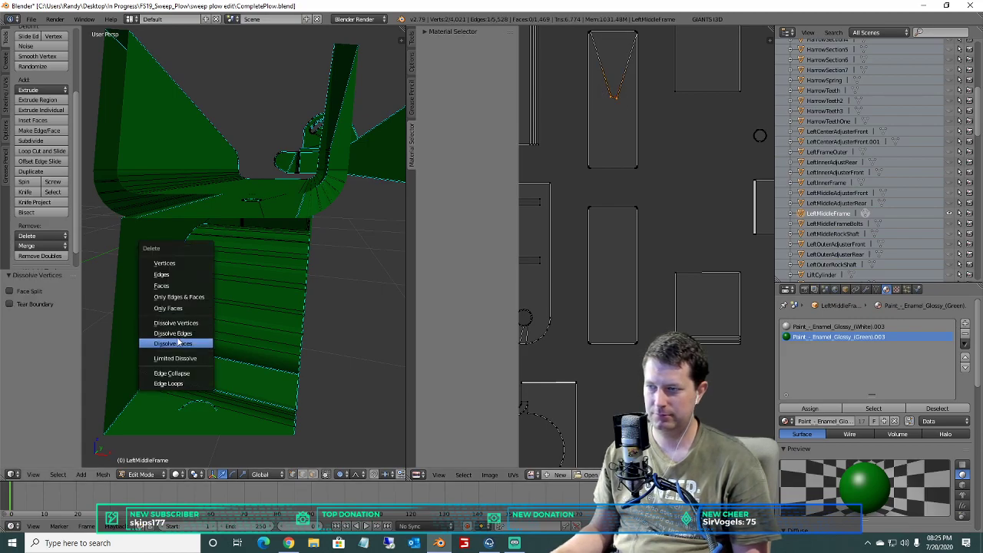
left_click(184, 344)
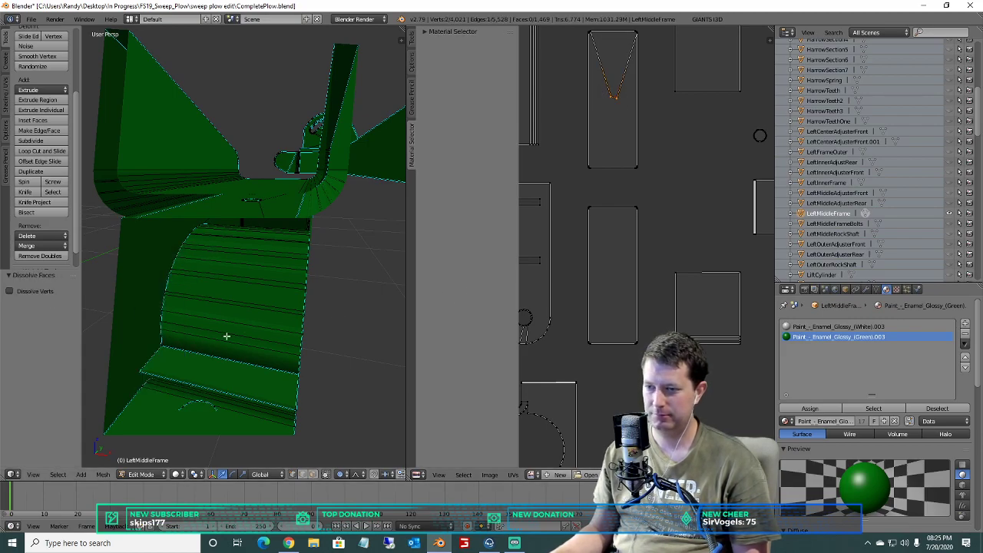
key("x")
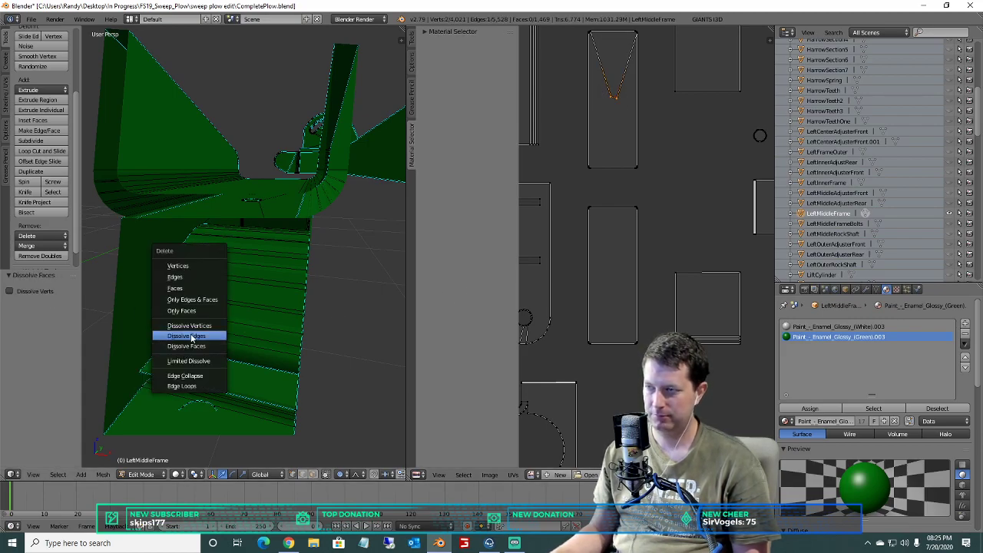
left_click(188, 335)
Look through the UV layout for remaining islands that still contain hole outlines.
scroll(665, 235, "down", 1)
scroll(667, 230, "down", 3)
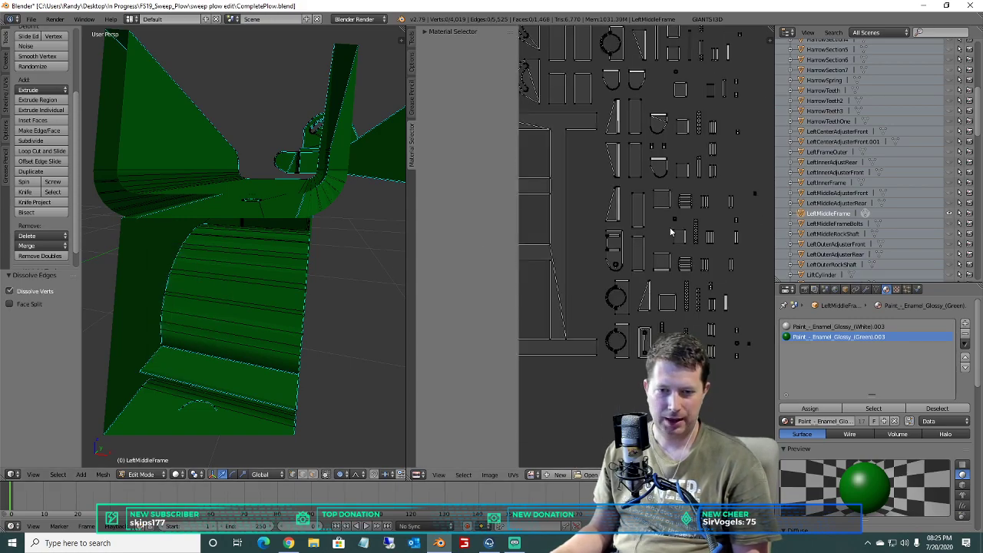
scroll(631, 234, "down", 5)
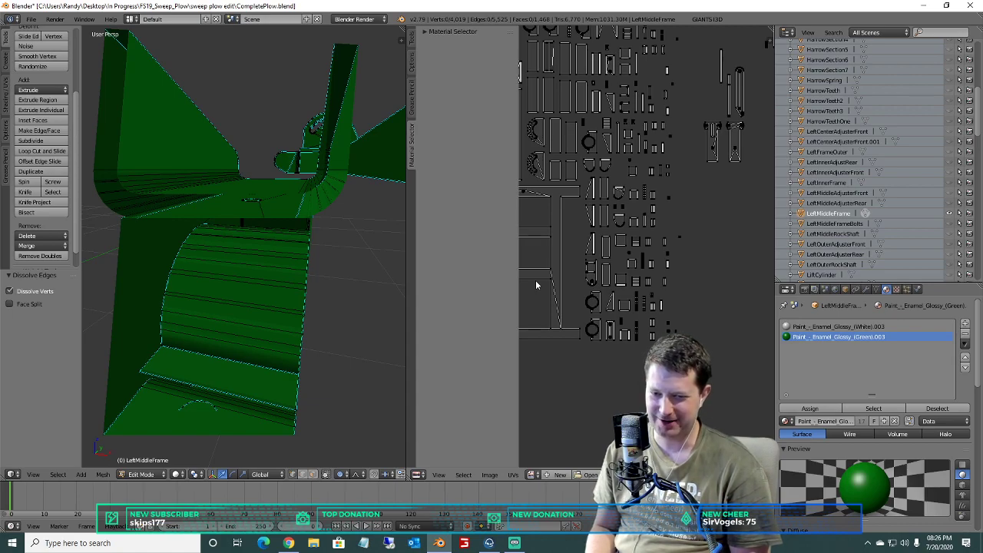
scroll(635, 261, "down", 1)
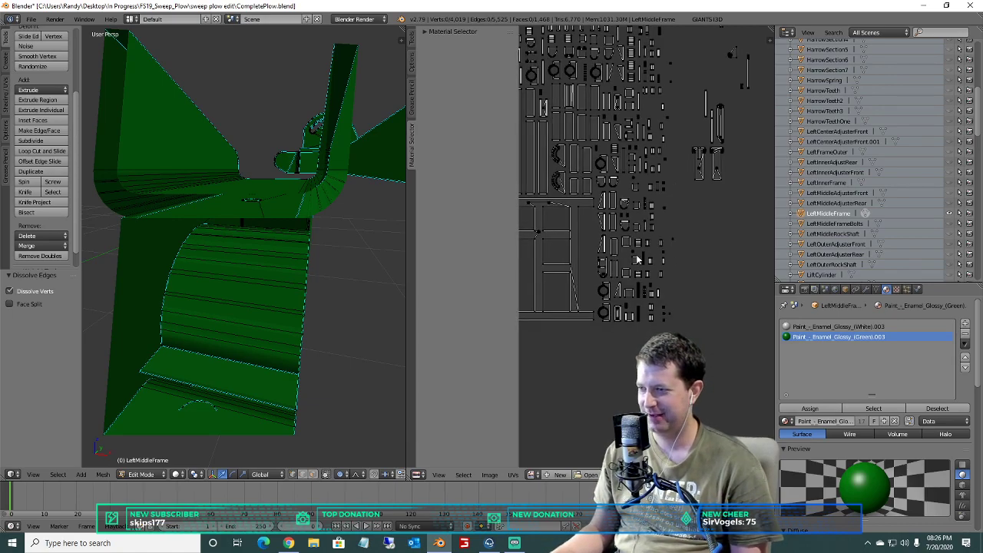
scroll(636, 261, "up", 4)
scroll(636, 302, "up", 2)
middle_click_drag(624, 231, 511, 165)
scroll(705, 212, "down", 1)
scroll(704, 212, "down", 2)
scroll(614, 338, "up", 5)
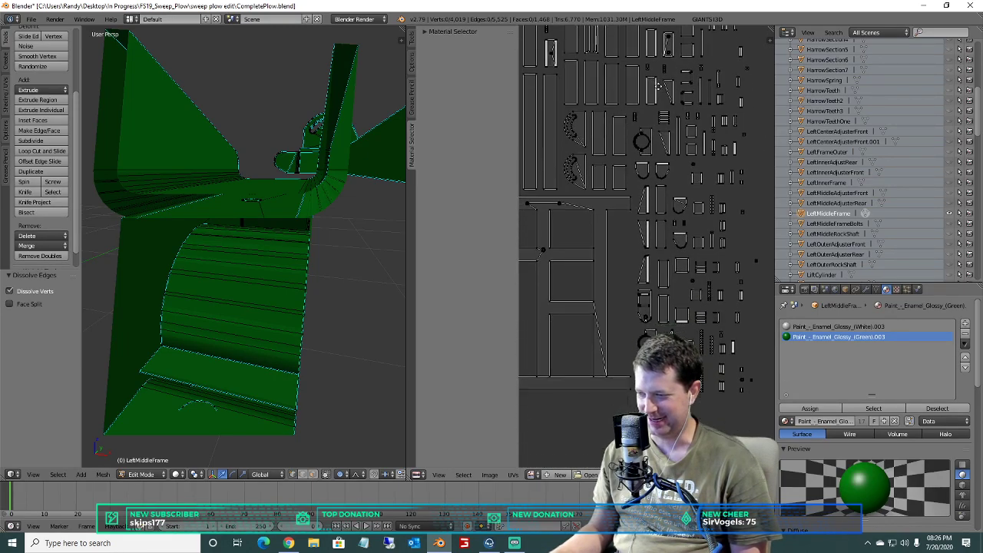
scroll(648, 210, "down", 3)
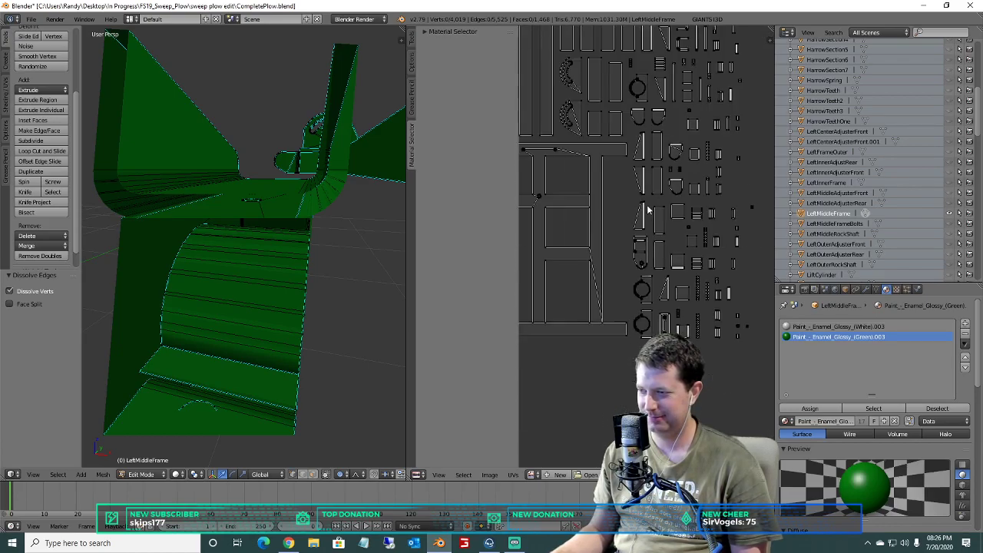
middle_click_drag(634, 187, 681, 305)
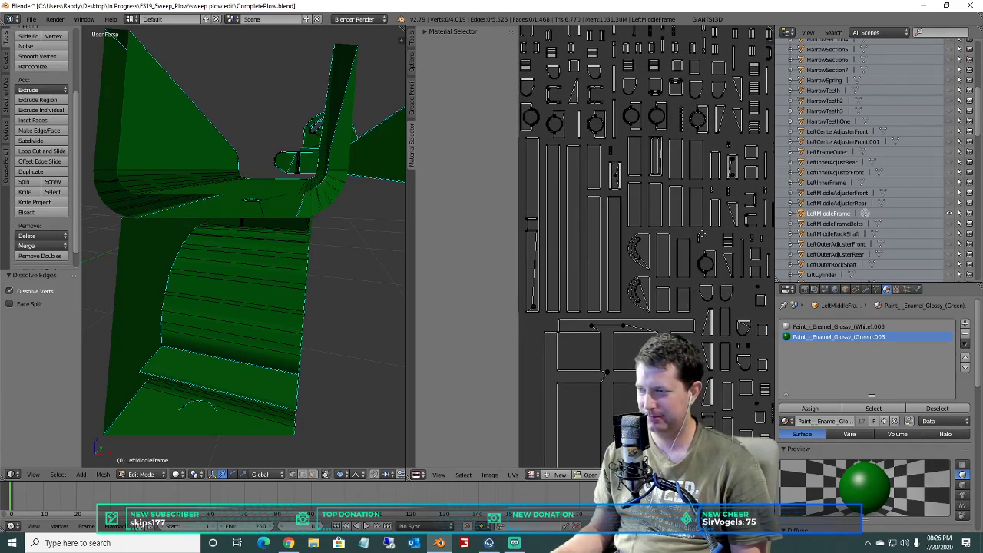
scroll(705, 238, "up", 6)
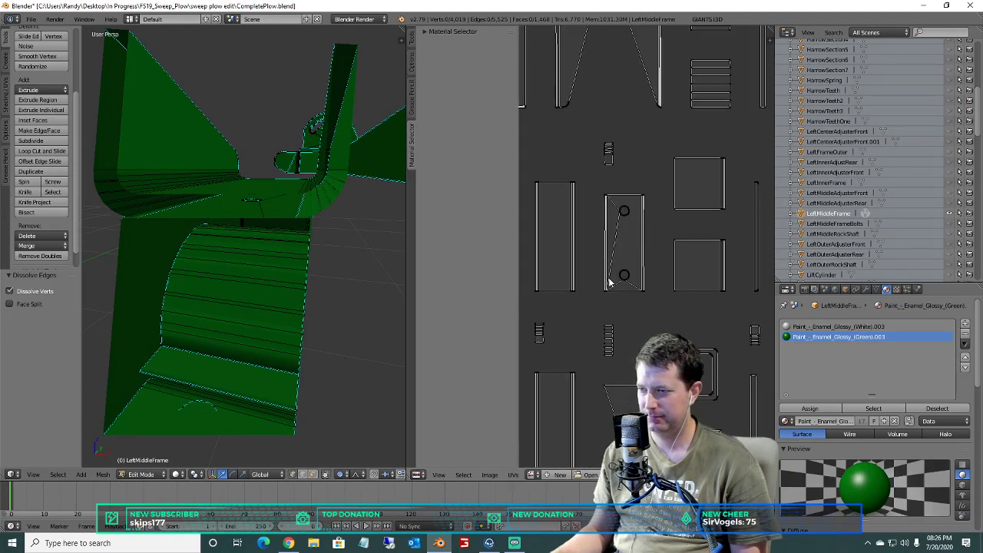
Select both hole outlines on the narrow island with two holes and examine where they sit on the frame.
key("a")
key("a")
key("b")
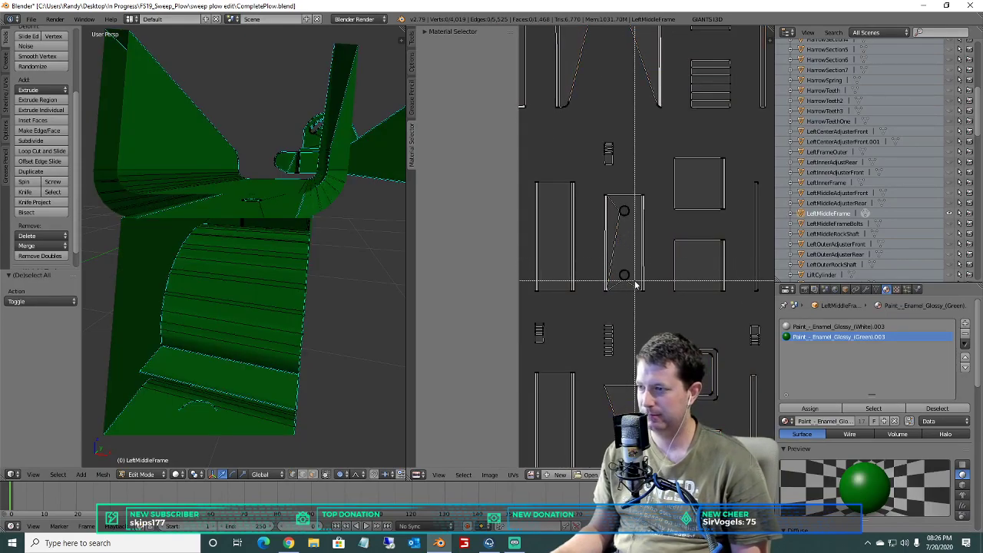
left_click_drag(636, 289, 611, 205)
key("x")
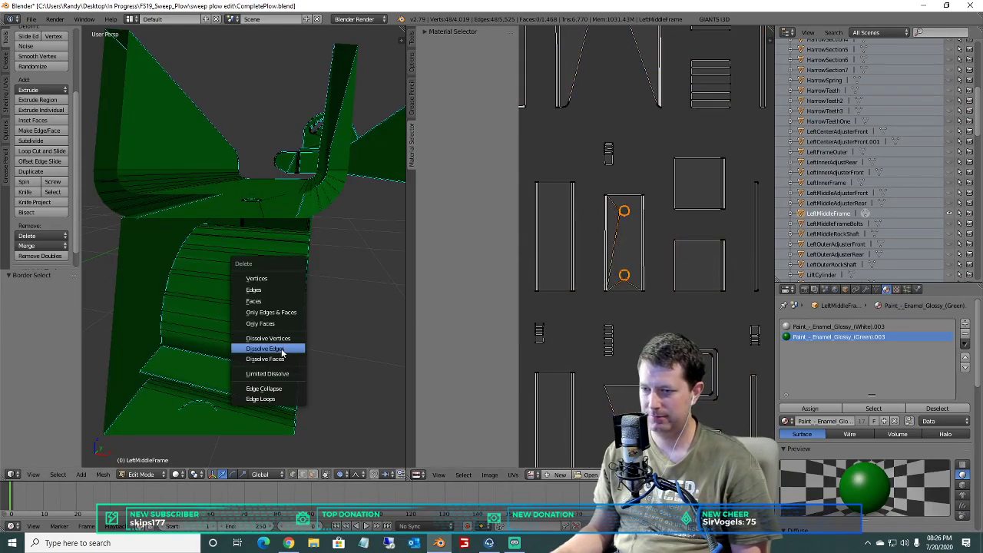
left_click(281, 338)
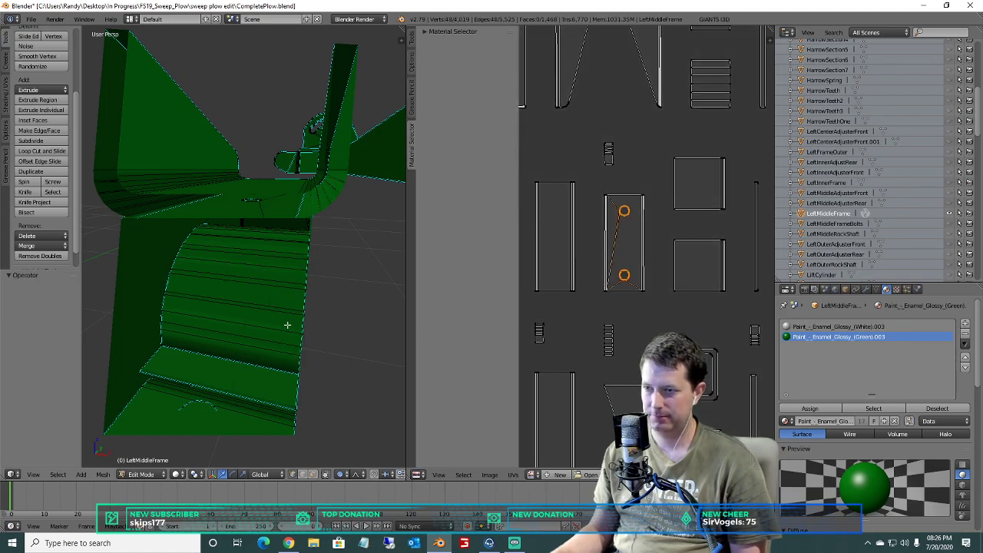
scroll(287, 325, "down", 6)
mouse_move(283, 280)
middle_mouse_down()
mouse_move(252, 302)
mouse_move(112, 265)
mouse_move(172, 252)
mouse_move(260, 280)
mouse_move(191, 266)
mouse_move(228, 276)
mouse_move(290, 284)
middle_mouse_up()
scroll(111, 265, "down", 2)
scroll(207, 261, "up", 3)
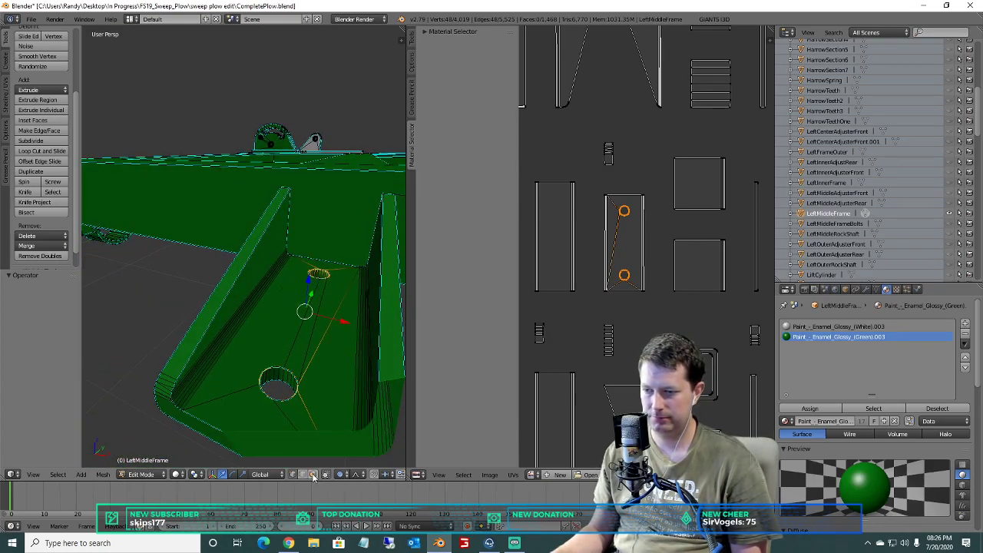
In face selection mode, delete the linked inner wall faces of both holes in the frame's sloped bracket.
key("a")
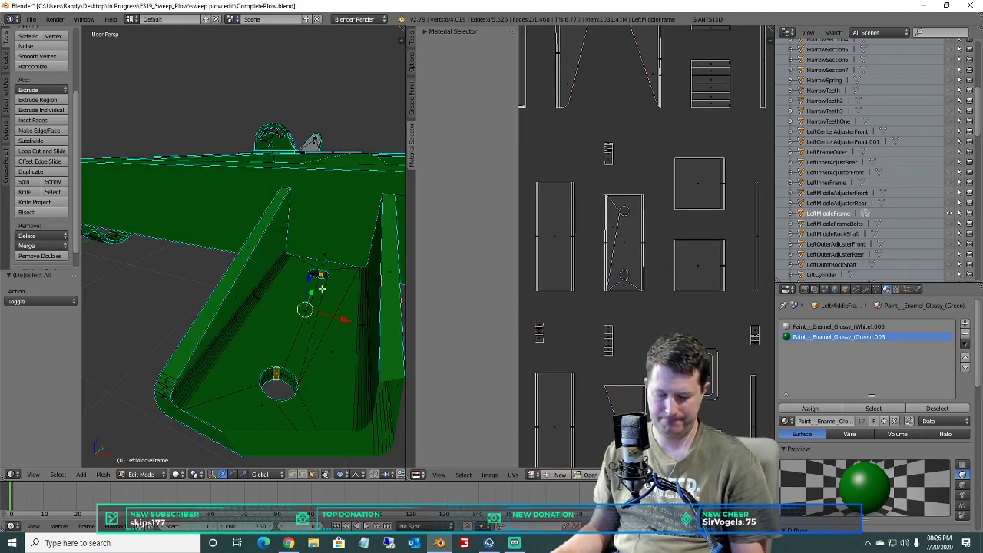
key("ctrl+l")
key("x")
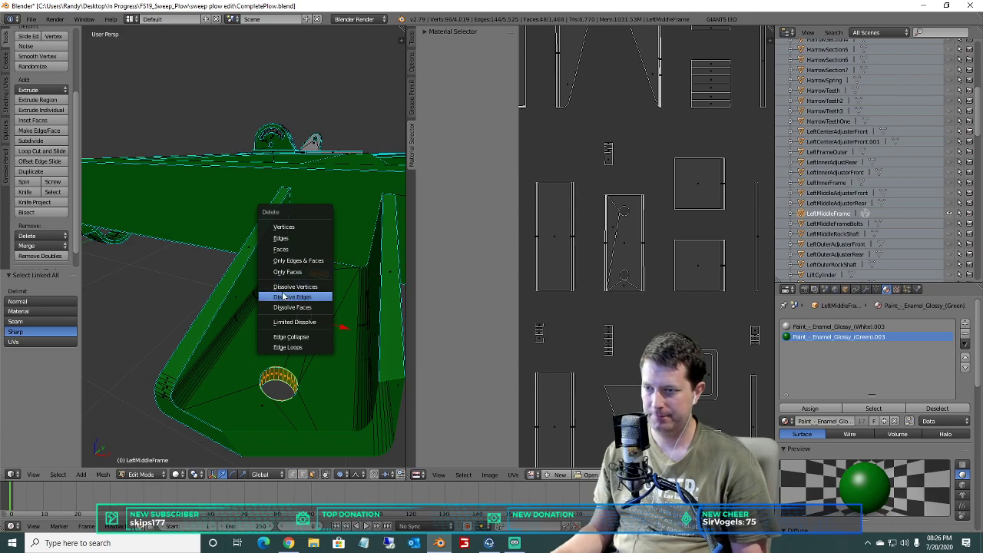
left_click(282, 250)
In vertex selection mode, dissolve the vertices and leftover edges of both hole outlines on the two-hole island.
scroll(664, 218, "up", 1)
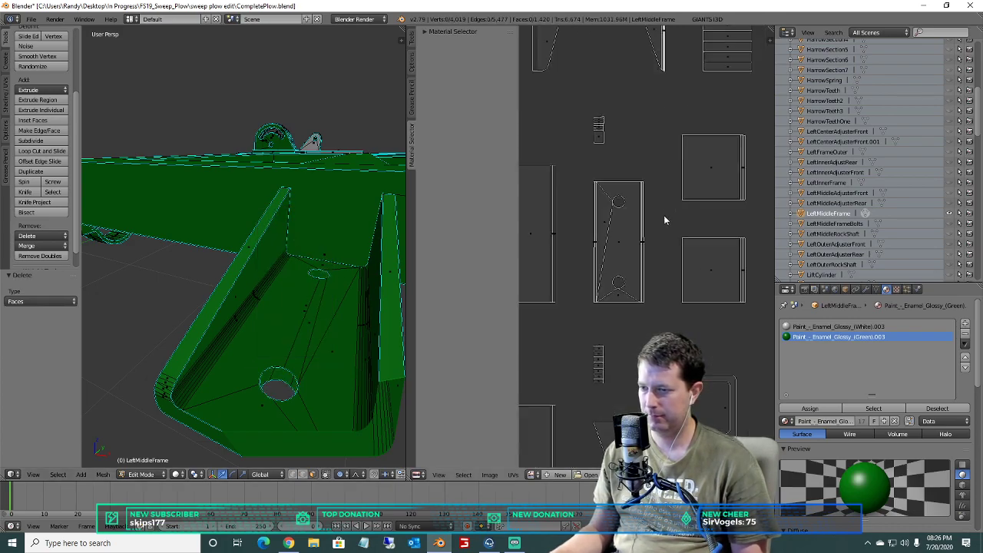
key("a")
key("a")
left_click_drag(633, 298, 600, 195)
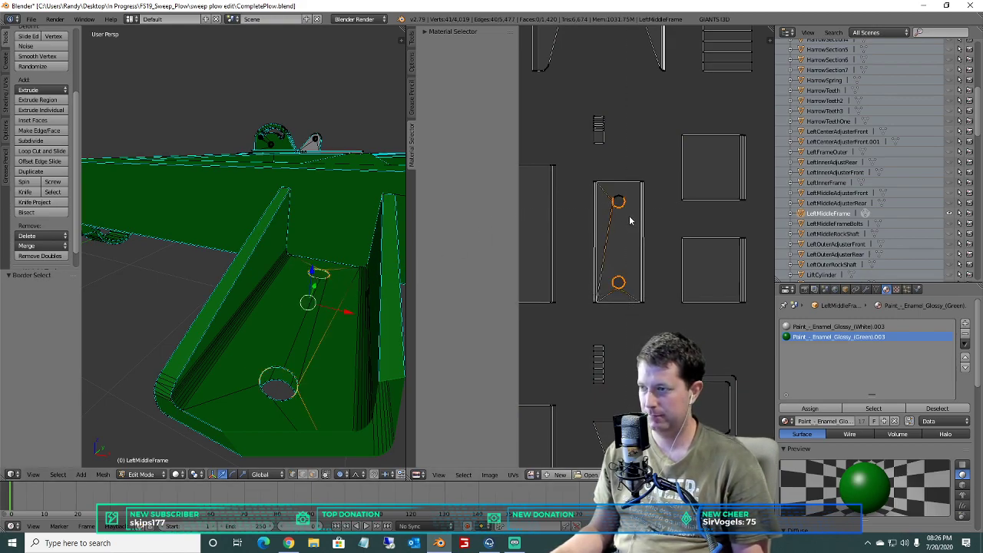
key("x")
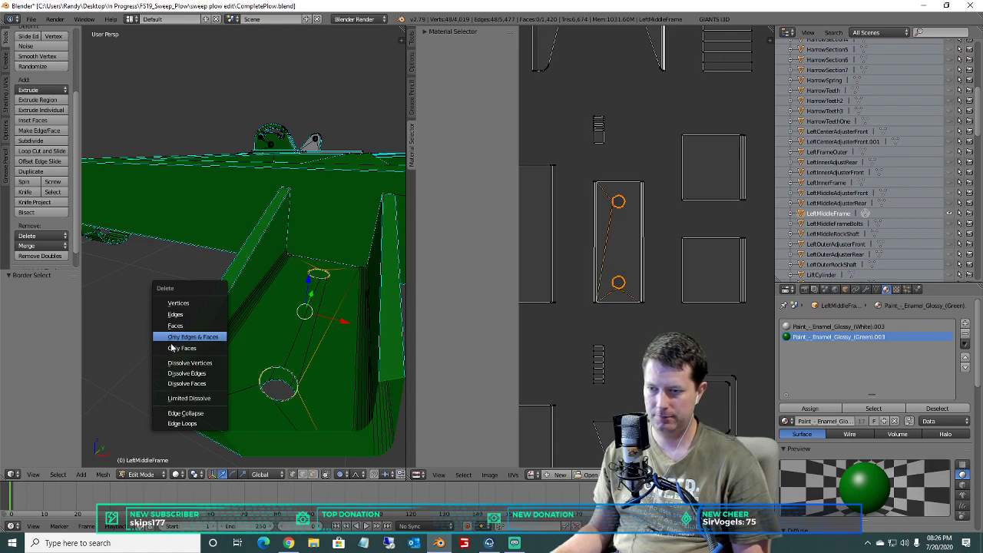
left_click(173, 365)
key("x")
left_click(175, 376)
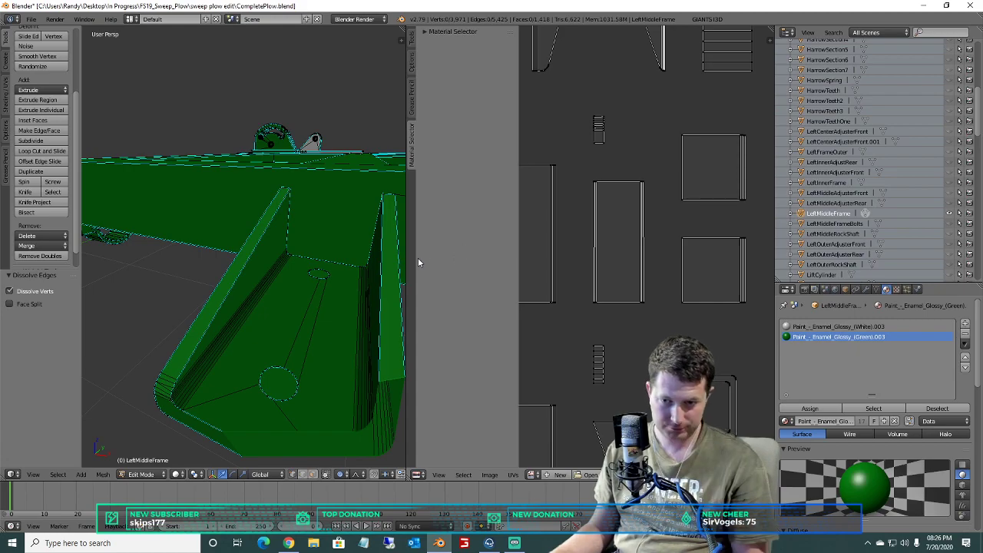
Examine the frame from several sides, including the bracket, the crossbars and the lugs with holes.
scroll(308, 246, "down", 5)
scroll(380, 261, "up", 3)
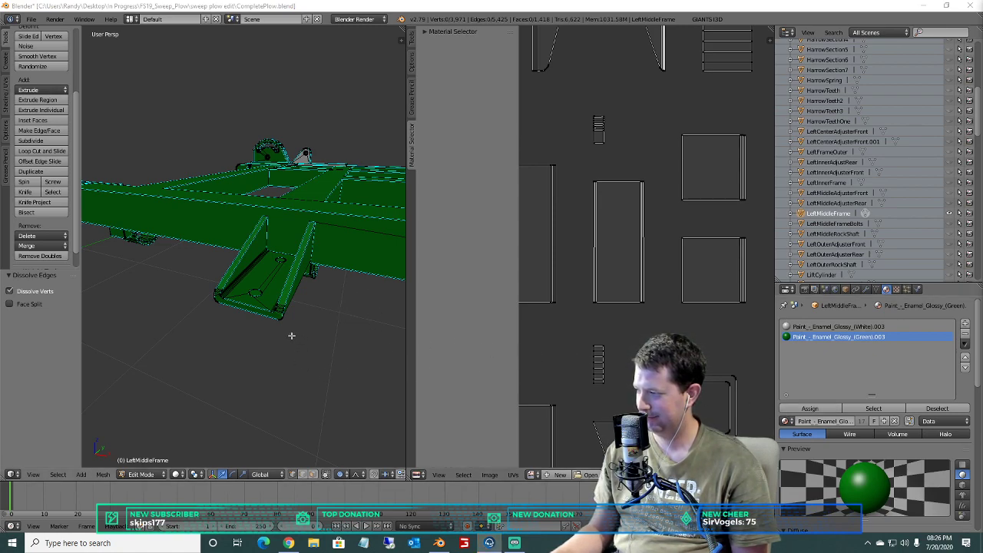
middle_click_drag(281, 359, 224, 321)
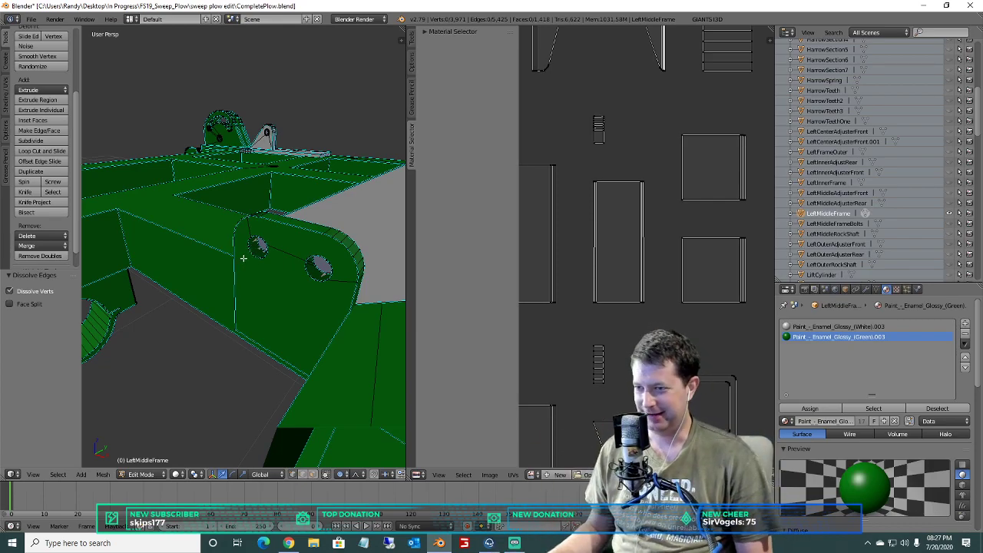
middle_click_drag(271, 287, 251, 302)
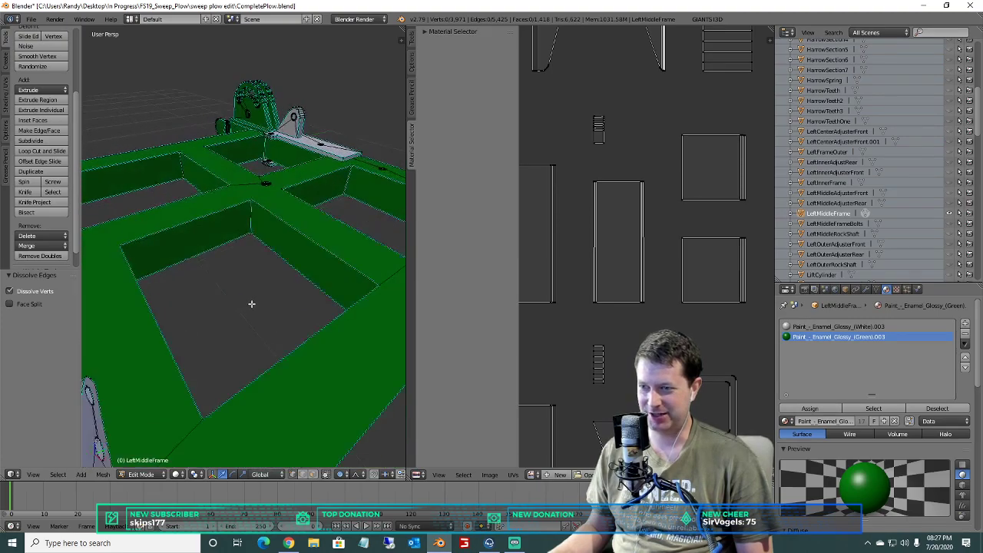
scroll(265, 269, "down", 2)
middle_click_drag(290, 219, 265, 254)
scroll(264, 254, "down", 8)
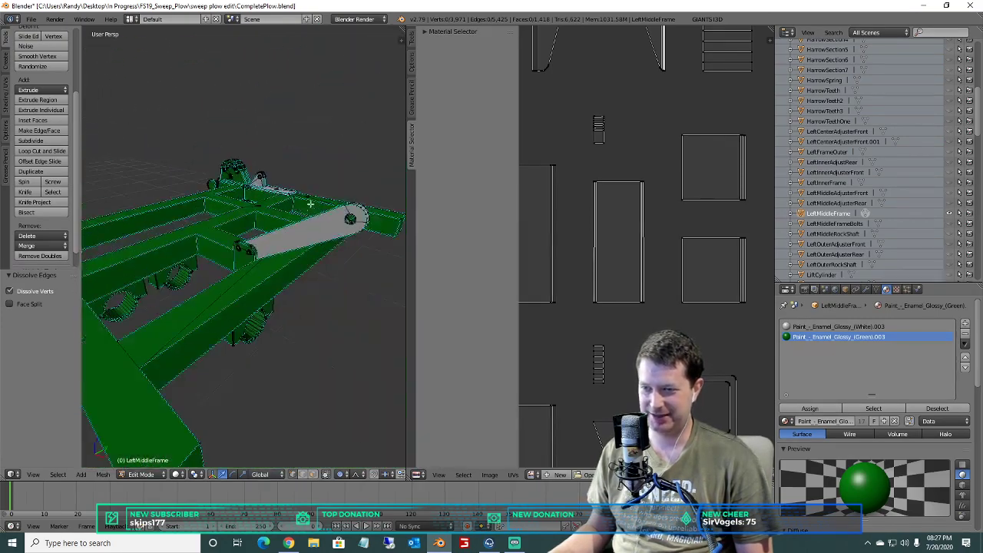
scroll(269, 231, "up", 5)
middle_click_drag(266, 231, 232, 226)
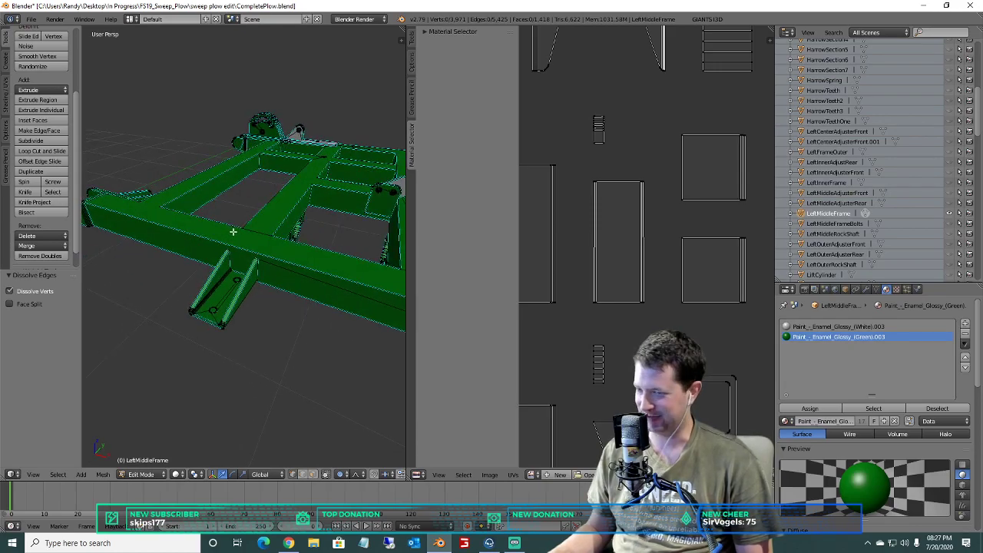
Dissolve the vertices and leftover connecting edges of the six hole outlines on the two T-shaped islands, and clear the selection.
scroll(632, 265, "down", 6)
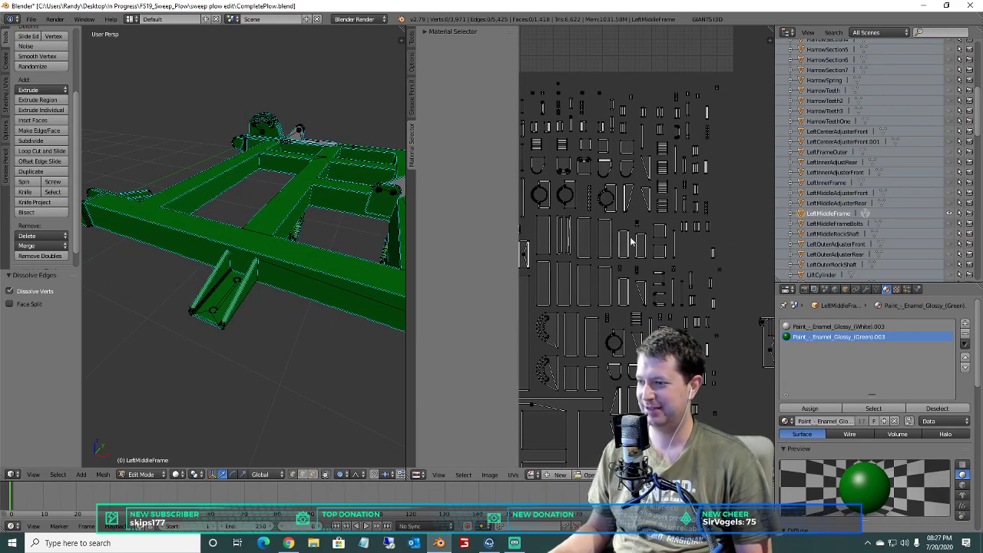
scroll(649, 258, "up", 7)
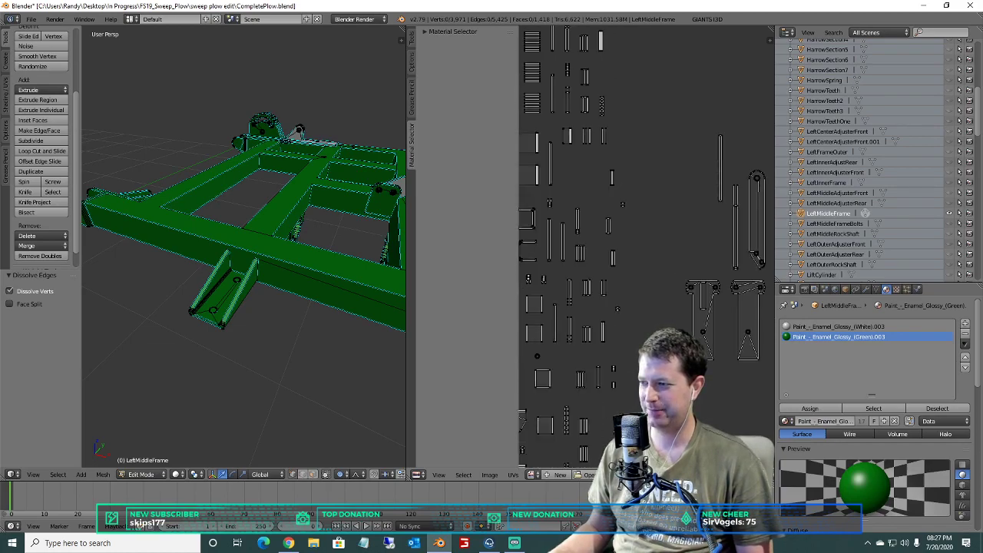
scroll(575, 265, "up", 5)
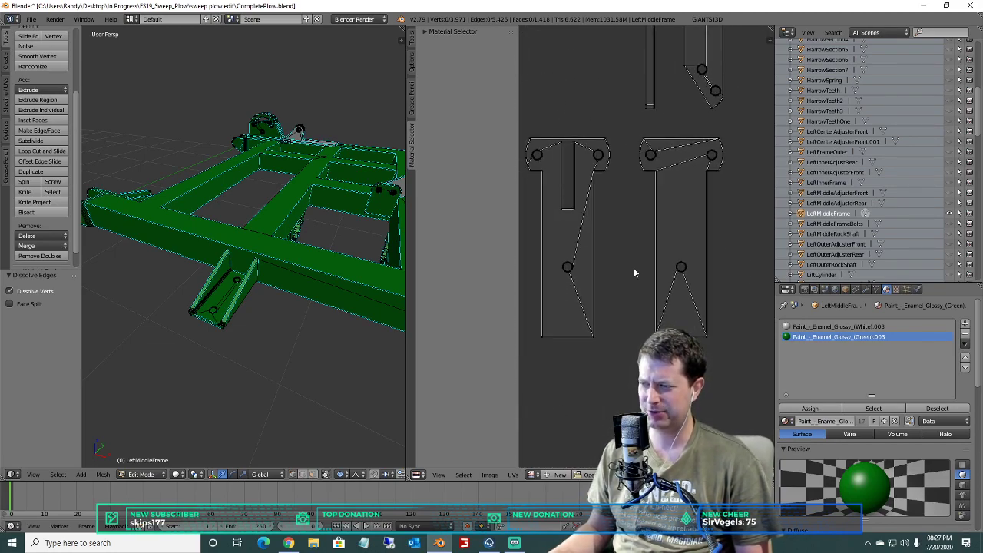
key("b")
left_click_drag(667, 255, 691, 281)
key("b")
left_click_drag(577, 279, 553, 250)
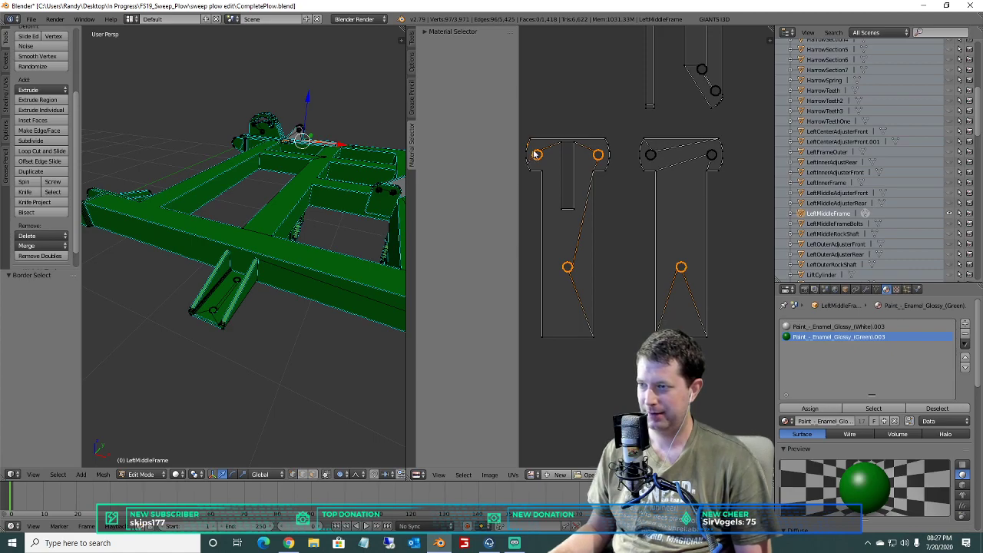
key("b")
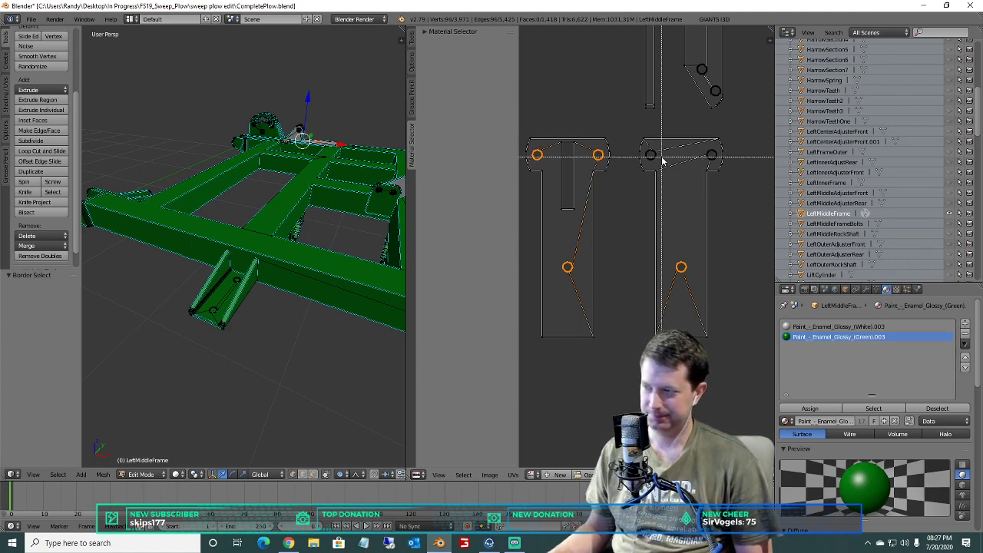
left_click_drag(645, 143, 720, 169)
key("b")
key("x")
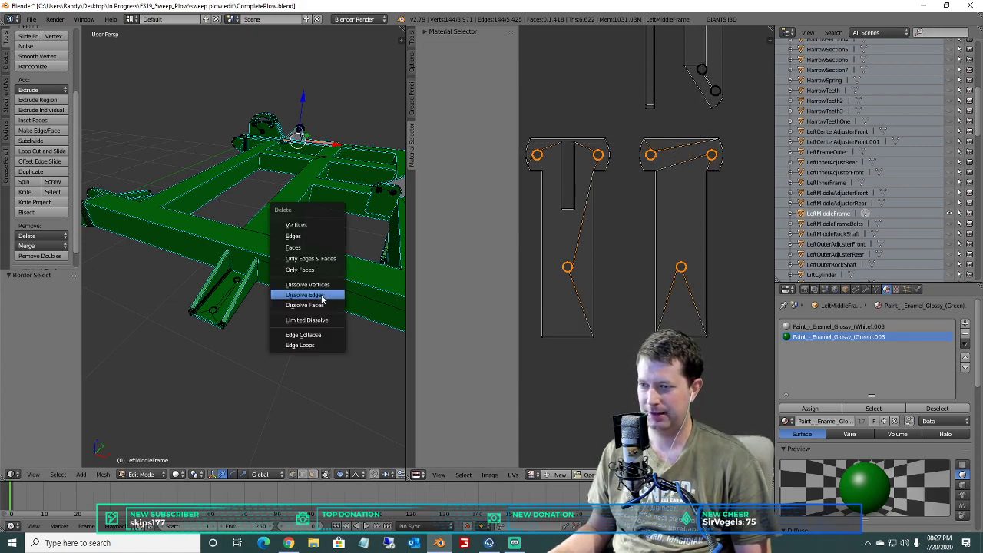
left_click(318, 285)
key("x")
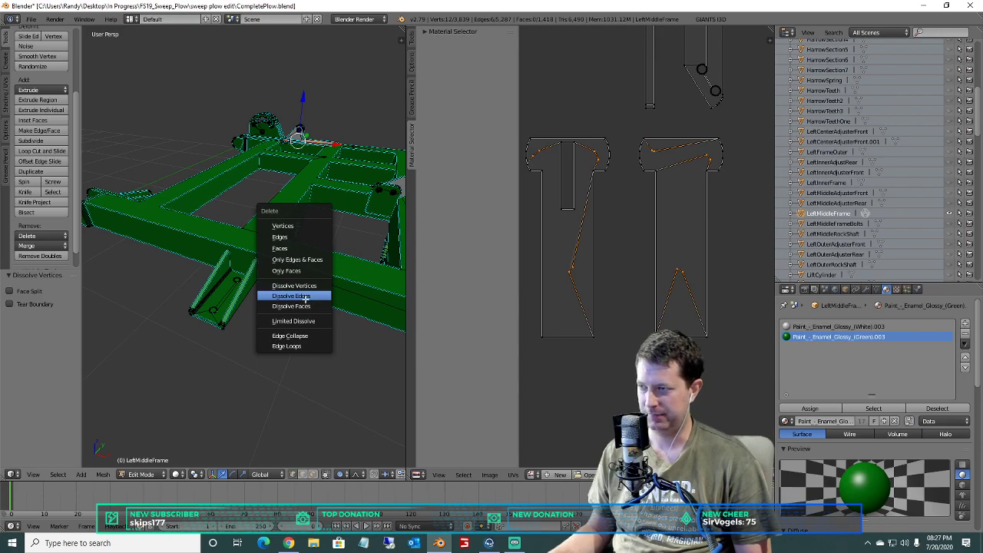
left_click(308, 298)
key("x")
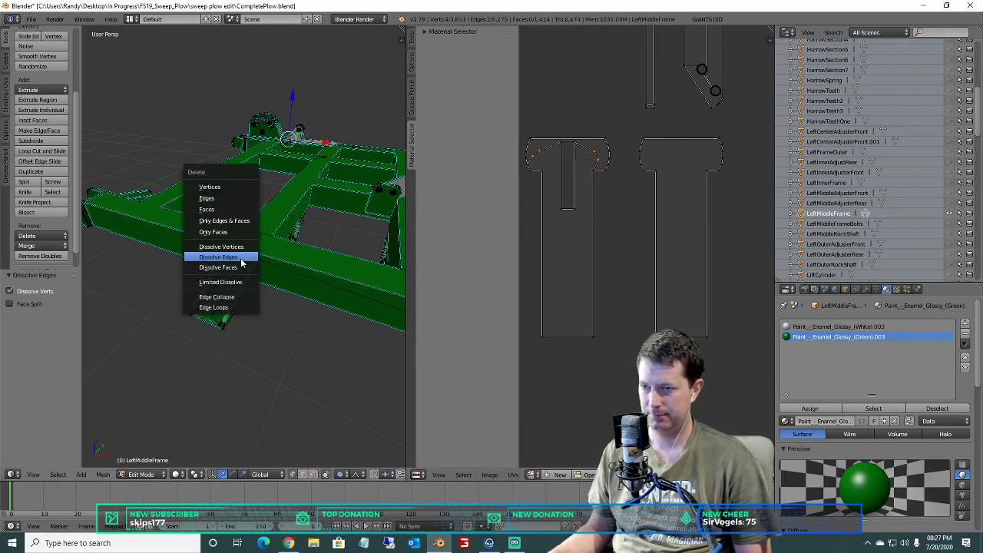
middle_click_drag(616, 115, 659, 123)
key("a")
key("a")
key("a")
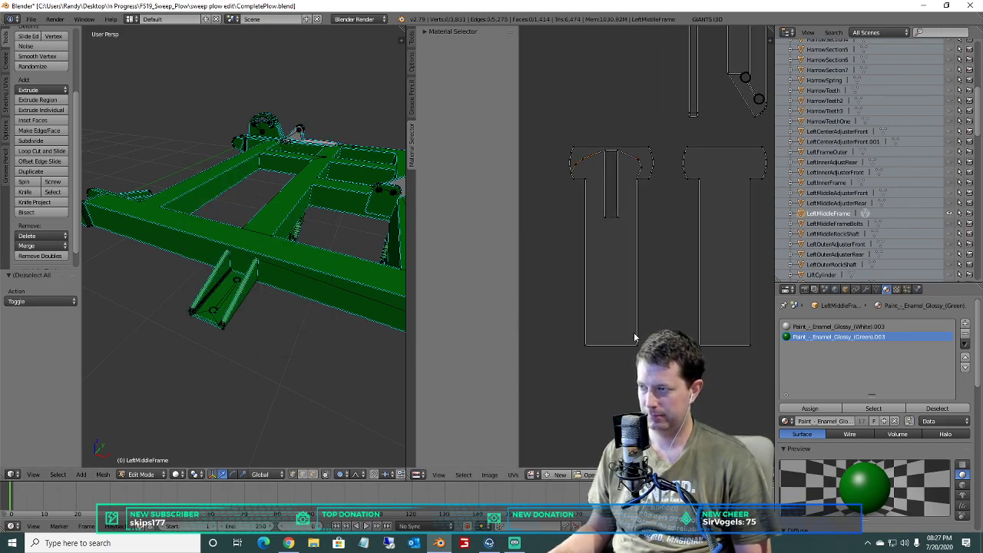
Apply a limited dissolve with a 5° max angle to the T-shaped island containing the slot, and clear the selection.
key("b")
left_click_drag(666, 354, 557, 144)
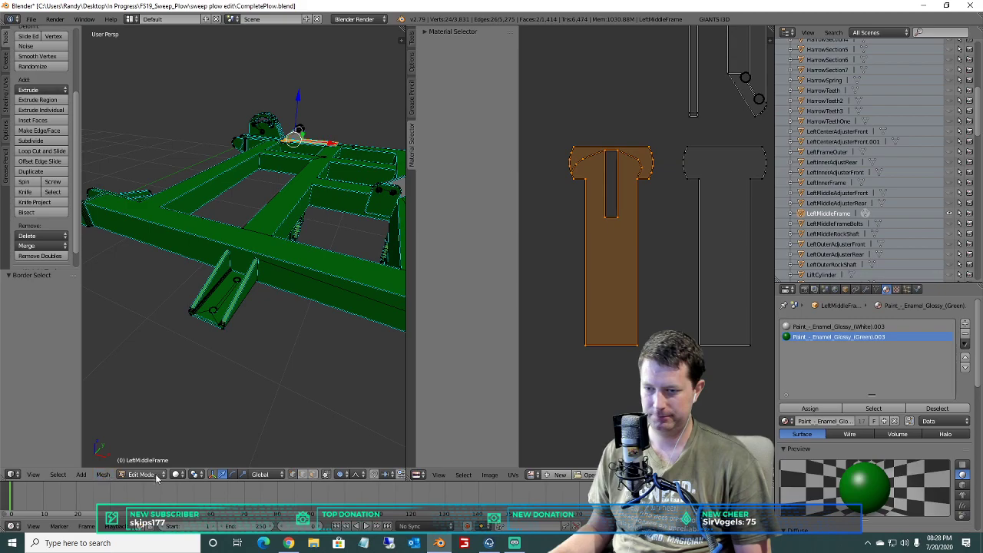
left_click(49, 236)
left_click(55, 344)
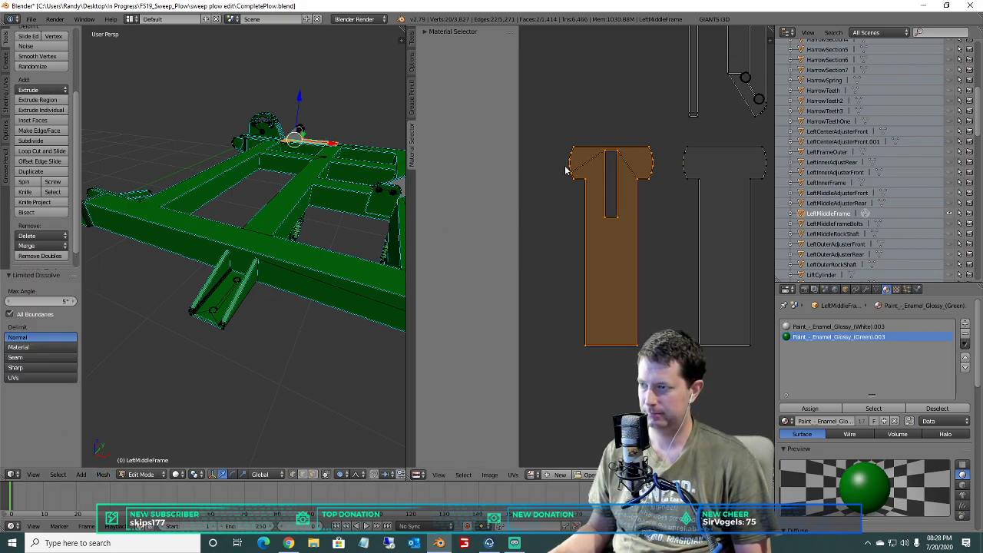
key("a")
Dissolve the vertices and connecting edges of the three hole outlines on the long island with one rounded and one slanted end.
middle_click_drag(668, 148, 650, 199)
middle_click_drag(669, 120, 664, 149)
scroll(651, 290, "up", 2)
scroll(650, 293, "up", 2)
key("a")
key("a")
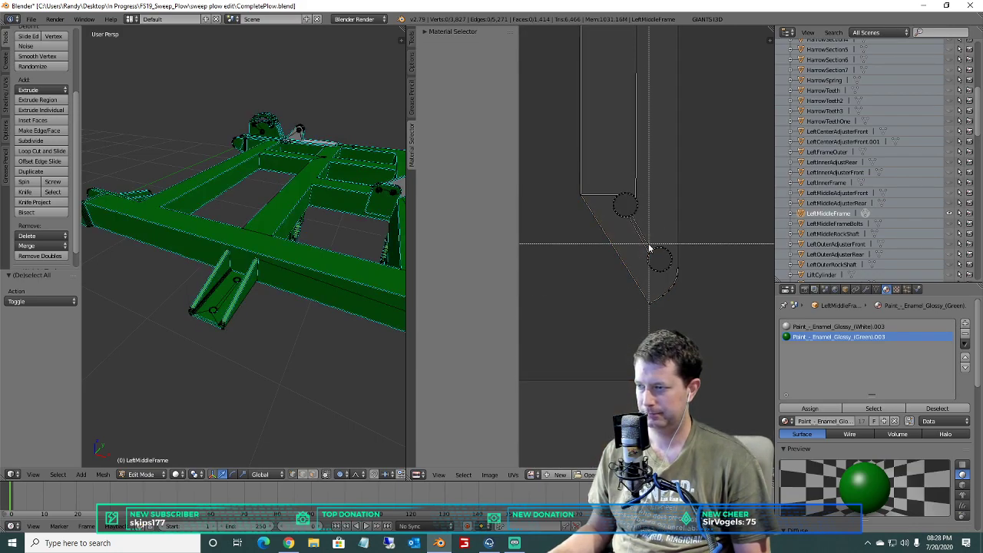
key("b")
left_click_drag(646, 241, 619, 198)
key("b")
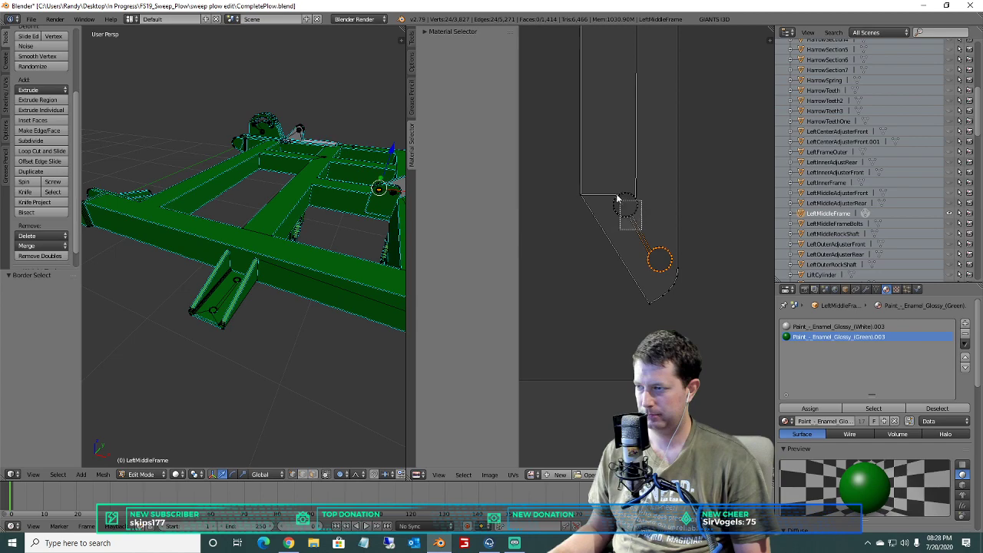
middle_click_drag(627, 123, 614, 68)
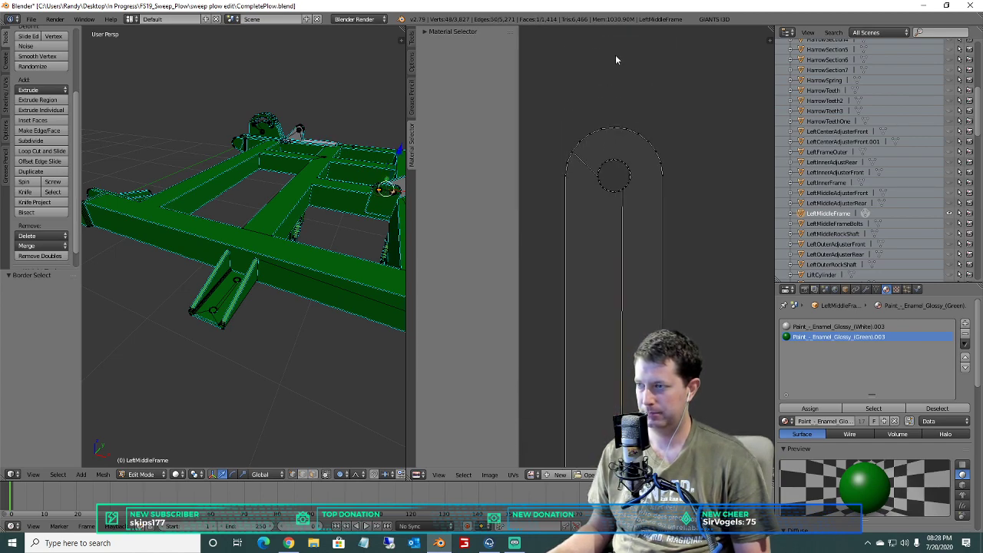
left_click_drag(634, 202, 592, 140)
scroll(595, 153, "down", 5)
middle_click_drag(594, 158, 599, 67)
key("x")
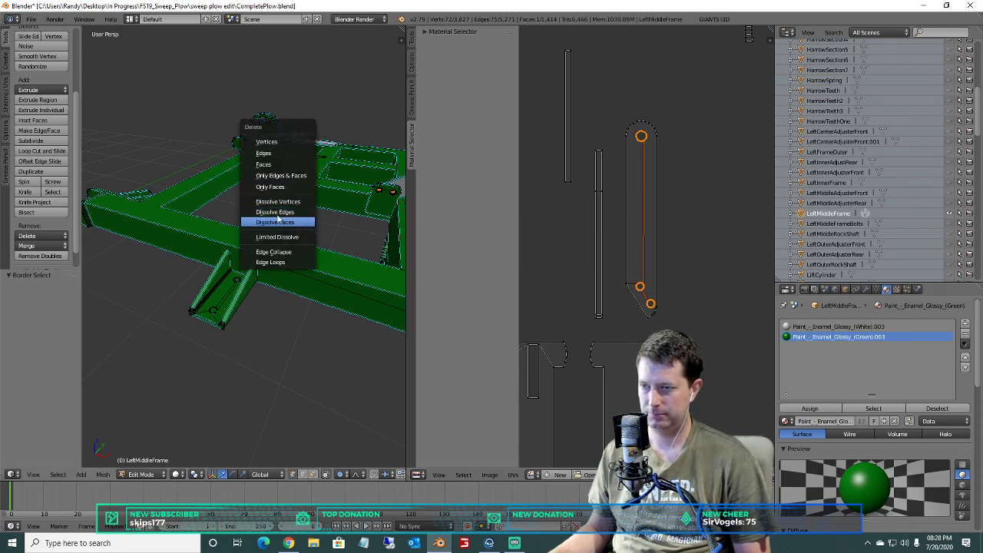
left_click(278, 222)
key("x")
left_click(277, 229)
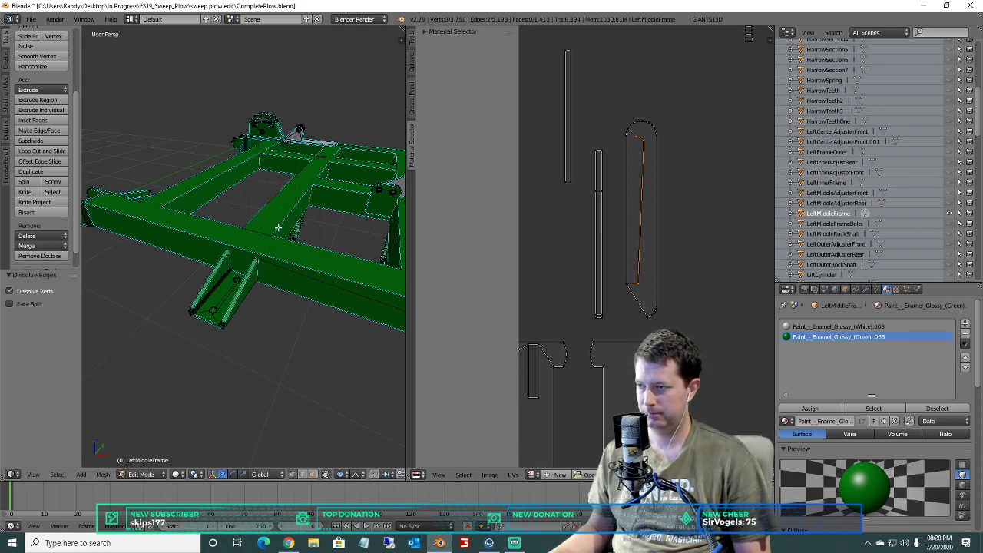
key("x")
left_click(254, 260)
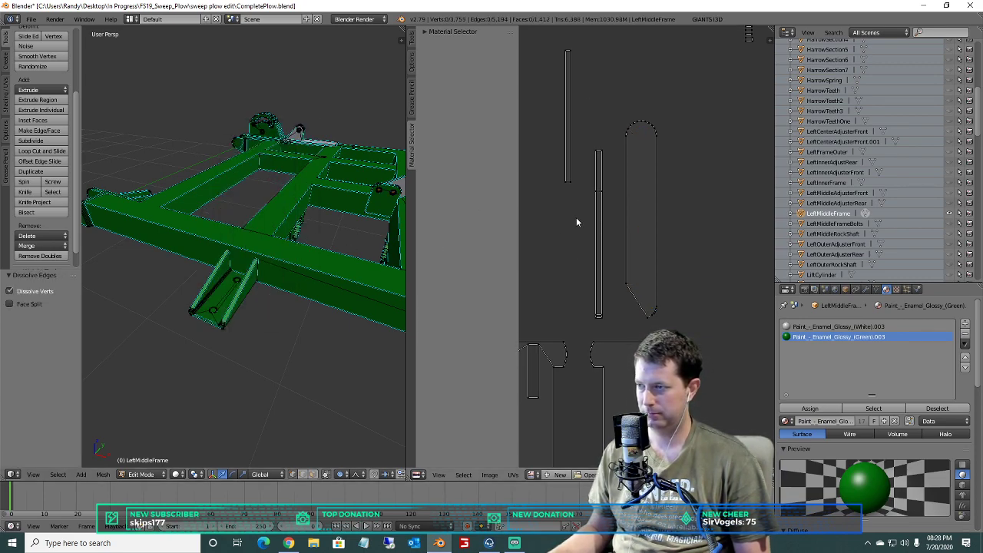
Dissolve the vertices and leftover edge of the hole outline on the triangular lug island with the rounded corner.
middle_click_drag(680, 207, 669, 306)
scroll(648, 251, "up", 6)
middle_click_drag(658, 160, 646, 234)
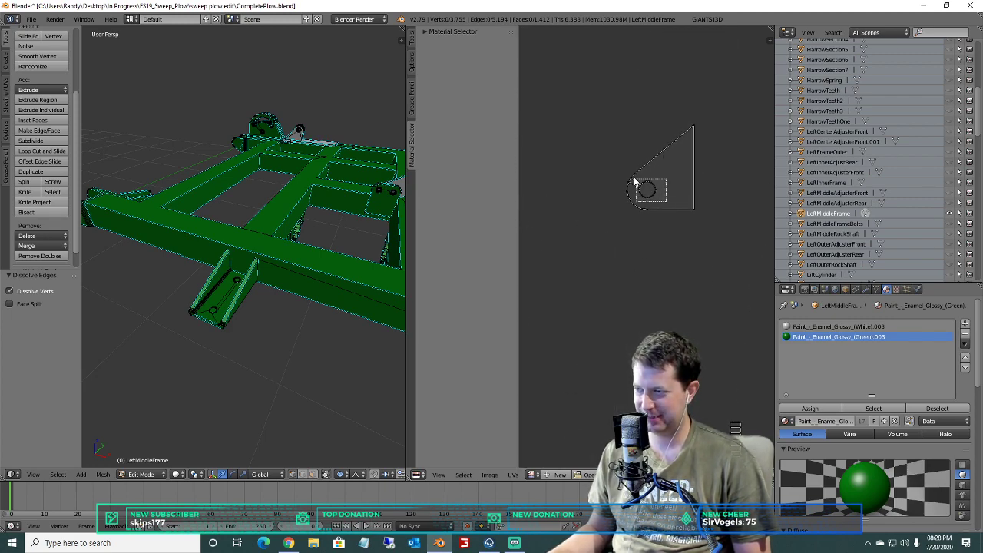
left_click_drag(636, 182, 635, 179)
key("x")
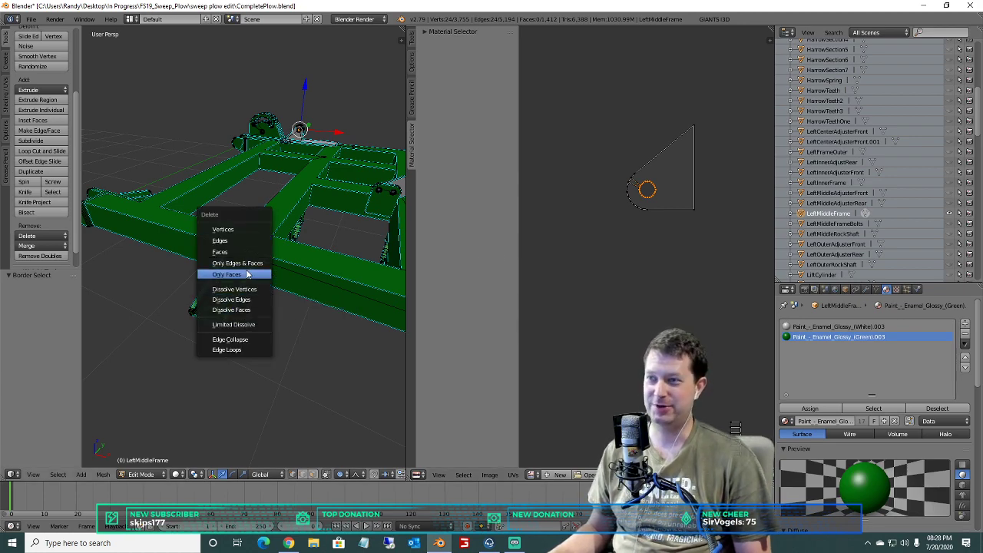
left_click(244, 290)
key("x")
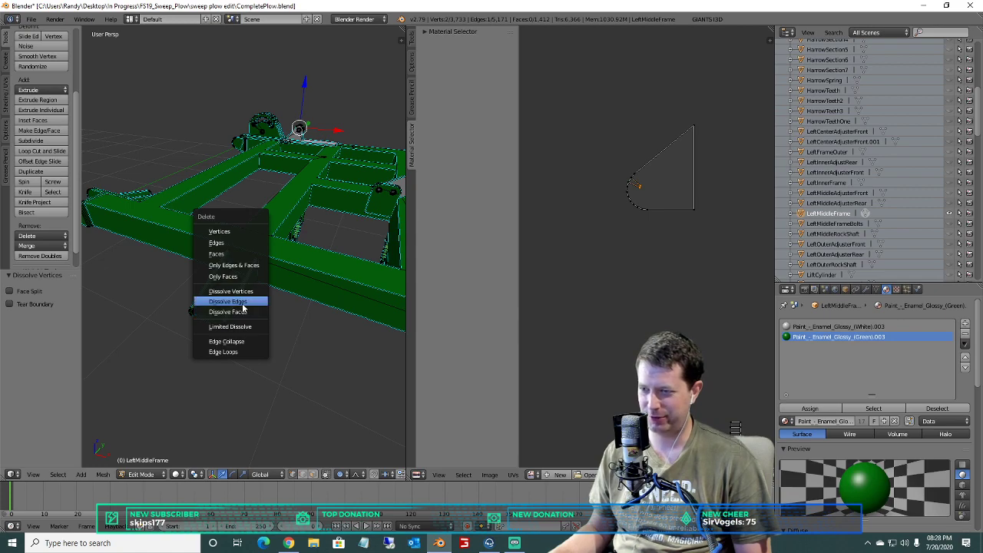
left_click(243, 303)
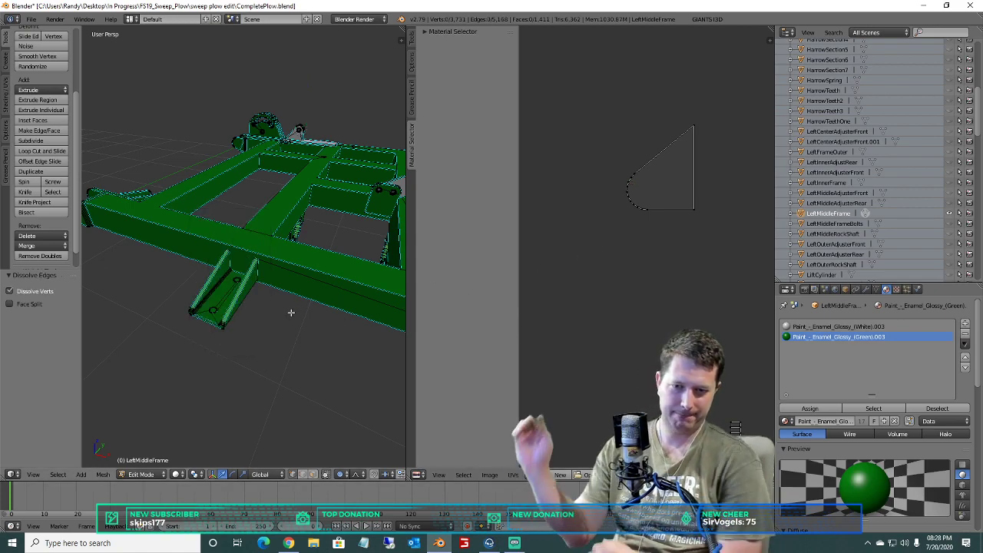
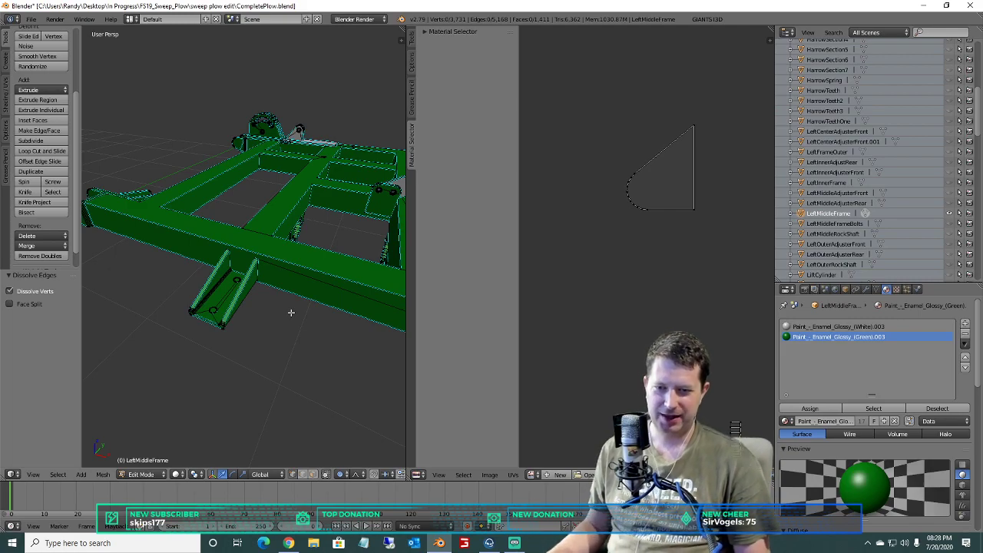
scroll(222, 226, "down", 3)
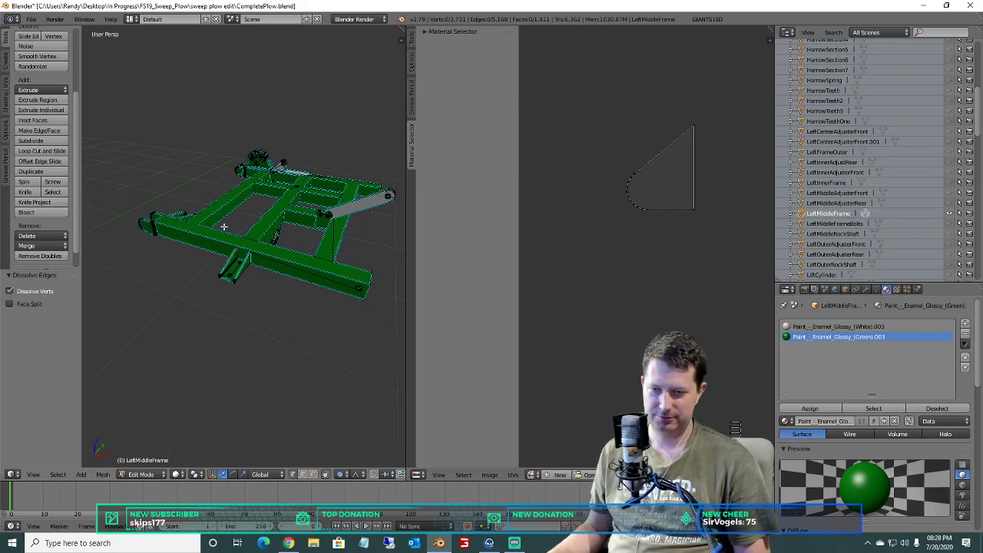
scroll(253, 247, "up", 2)
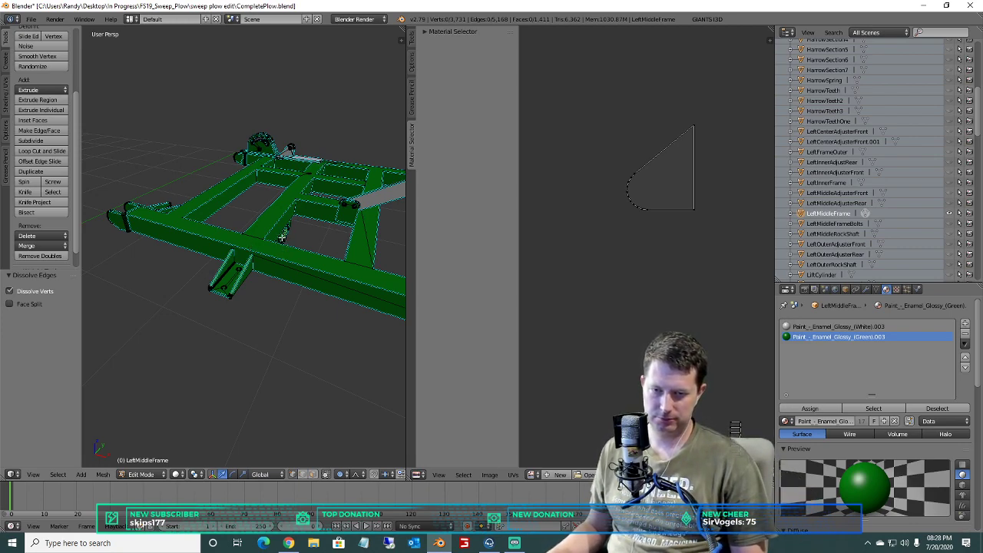
scroll(281, 237, "down", 2)
scroll(281, 239, "up", 2)
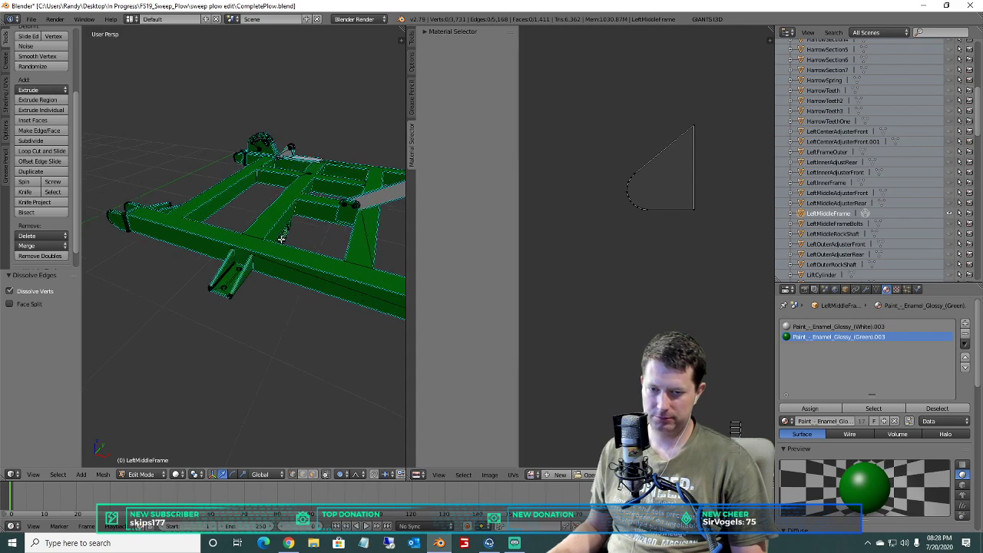
scroll(281, 238, "down", 2)
Dissolve the three hole outlines and their leftover edges on the mirrored long island with one rounded and one slanted end.
key("a")
middle_click_drag(693, 258, 560, 218)
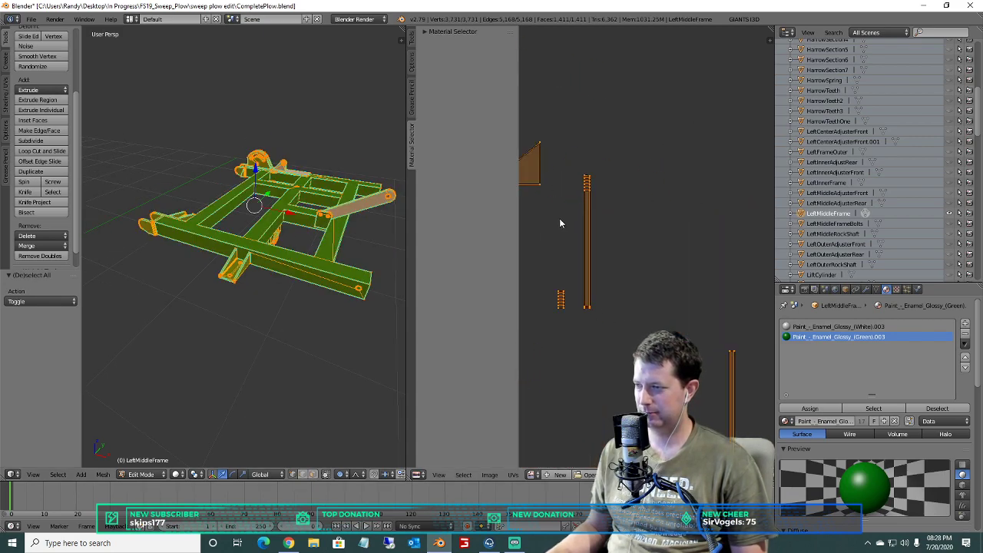
scroll(560, 217, "down", 5)
middle_click_drag(635, 317, 612, 211)
scroll(670, 261, "up", 5)
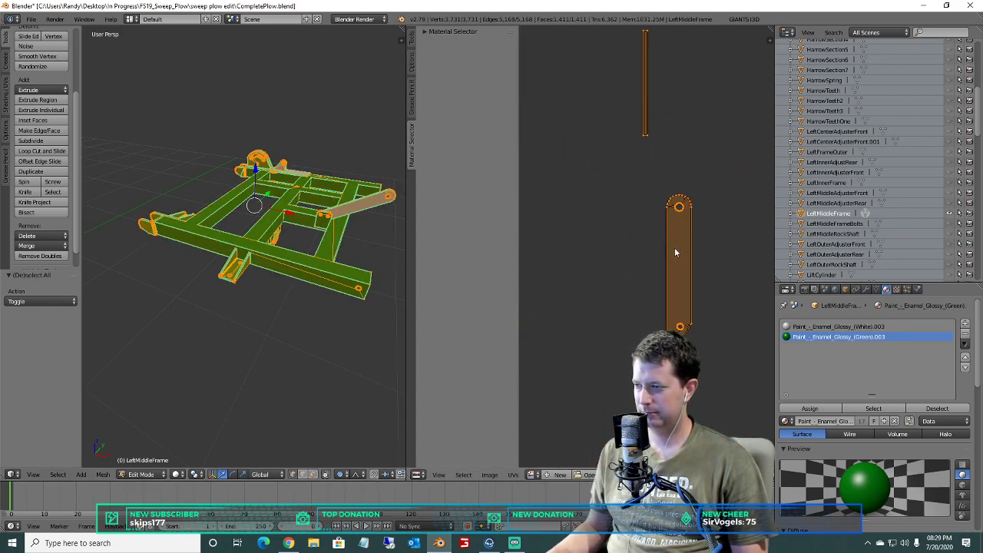
middle_click_drag(669, 284, 634, 233)
scroll(559, 206, "up", 2)
scroll(614, 263, "up", 2)
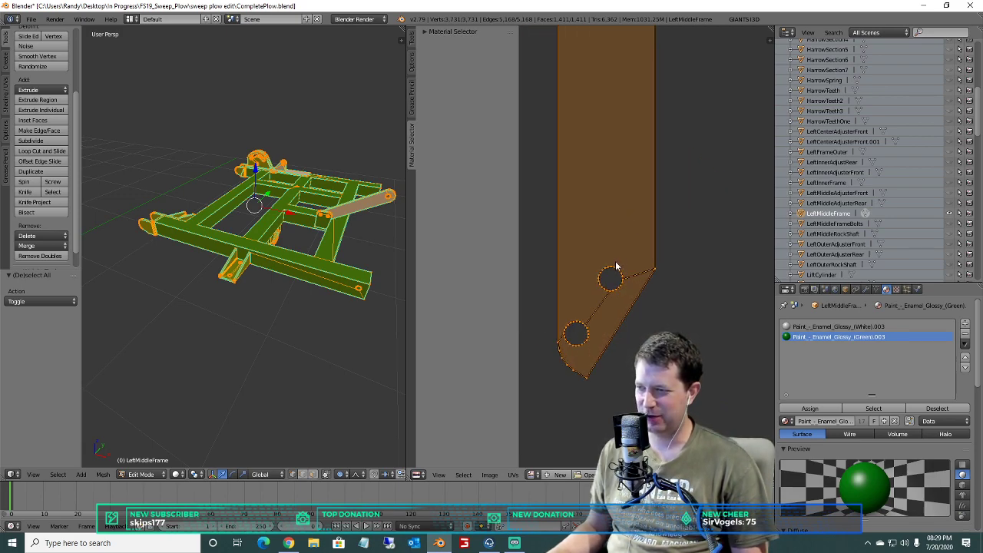
key("a")
key("b")
left_click_drag(628, 298, 591, 263)
left_click_drag(565, 317, 564, 313)
middle_click_drag(599, 221, 647, 116)
key("b")
left_click_drag(666, 179, 631, 141)
middle_click_drag(625, 300, 647, 131)
scroll(647, 131, "down", 6)
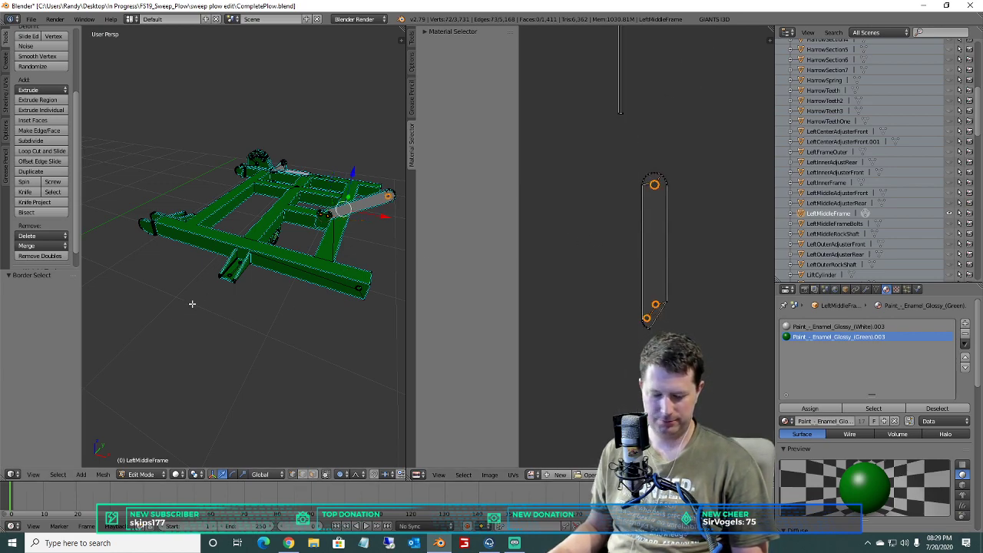
key("x")
left_click(165, 295)
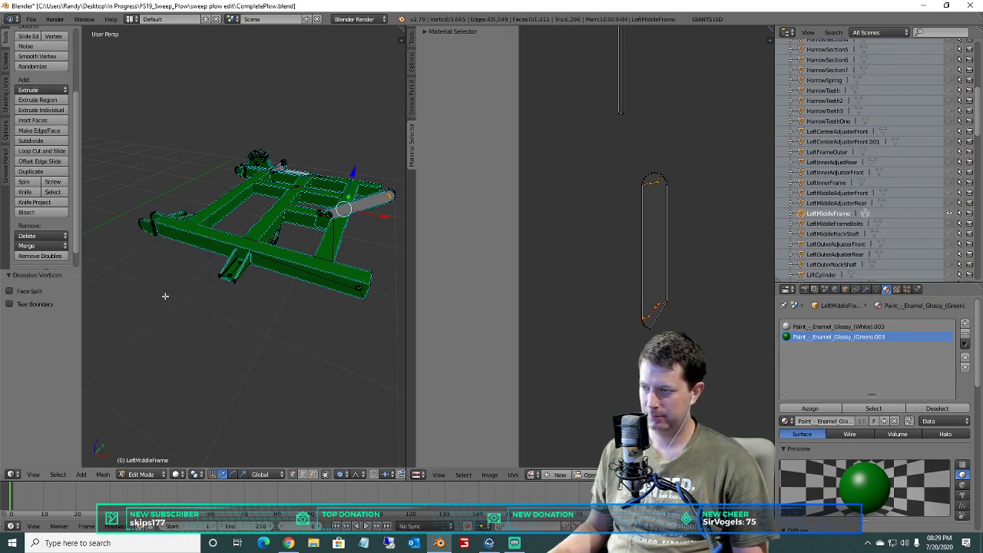
key("x")
left_click(164, 305)
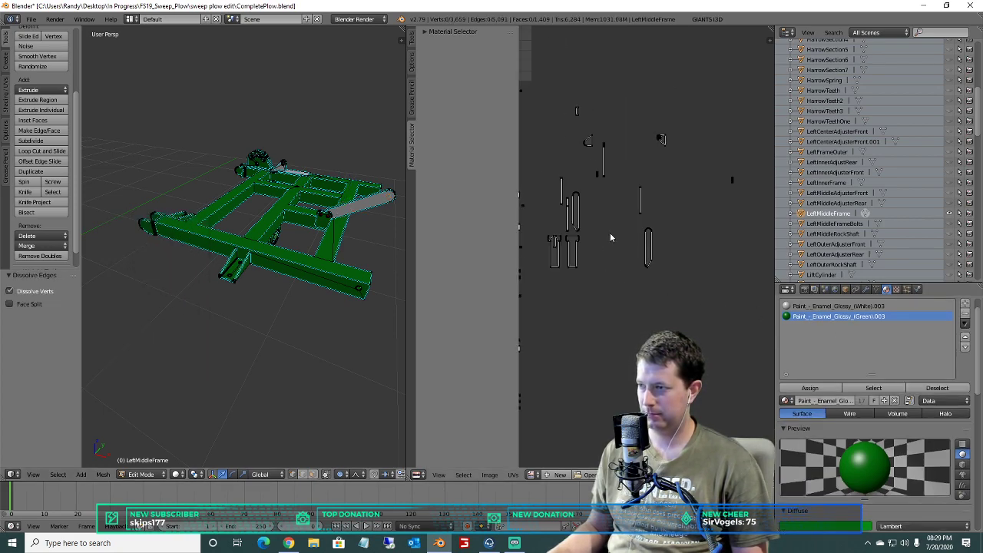
Dissolve the hole outline's vertices and leftover edges on the second triangular lug island, the mirrored one.
scroll(611, 237, "up", 4)
middle_click_drag(691, 108, 660, 358)
scroll(617, 198, "up", 6)
middle_click_drag(618, 219, 623, 344)
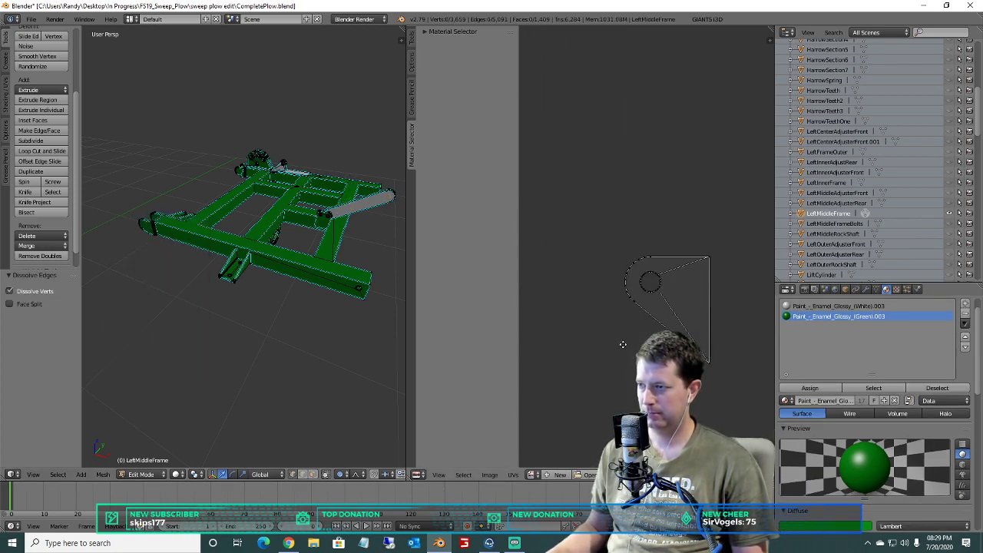
scroll(684, 345, "up", 2)
key("b")
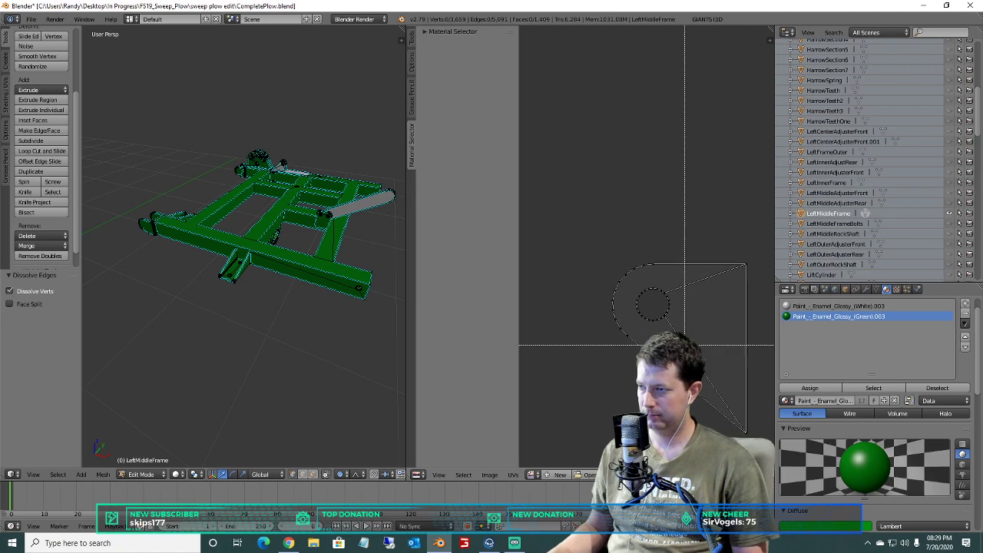
left_click_drag(684, 345, 627, 278)
key("x")
left_click(260, 329)
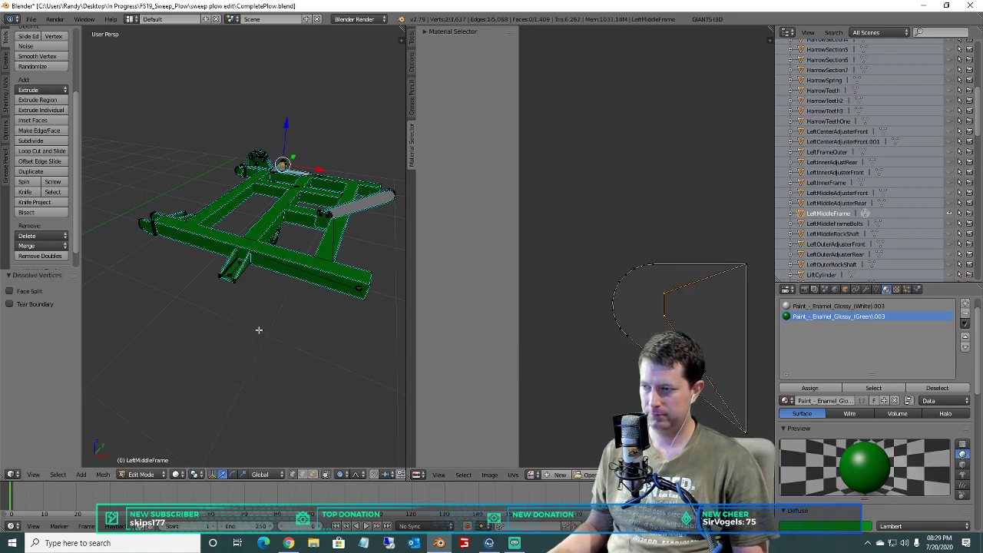
key("x")
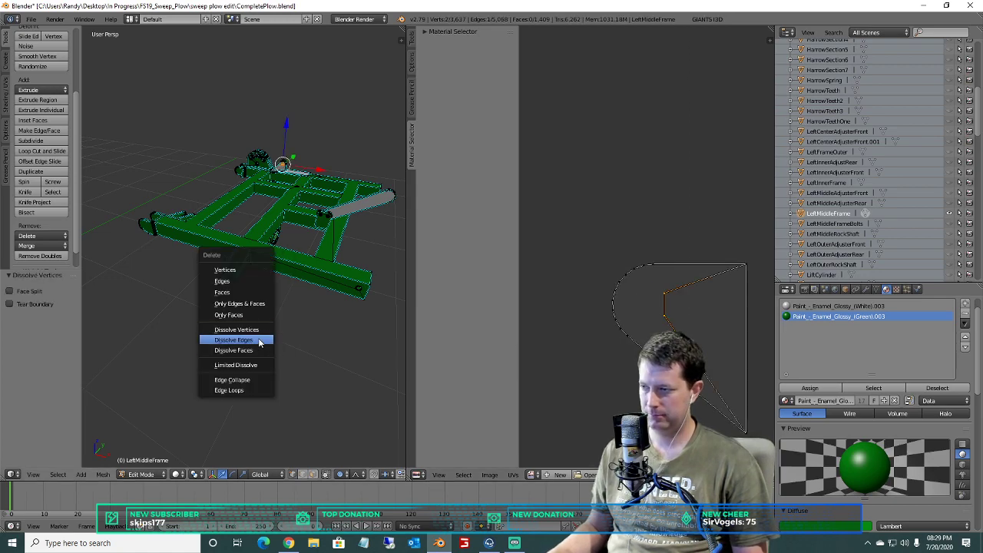
left_click(259, 340)
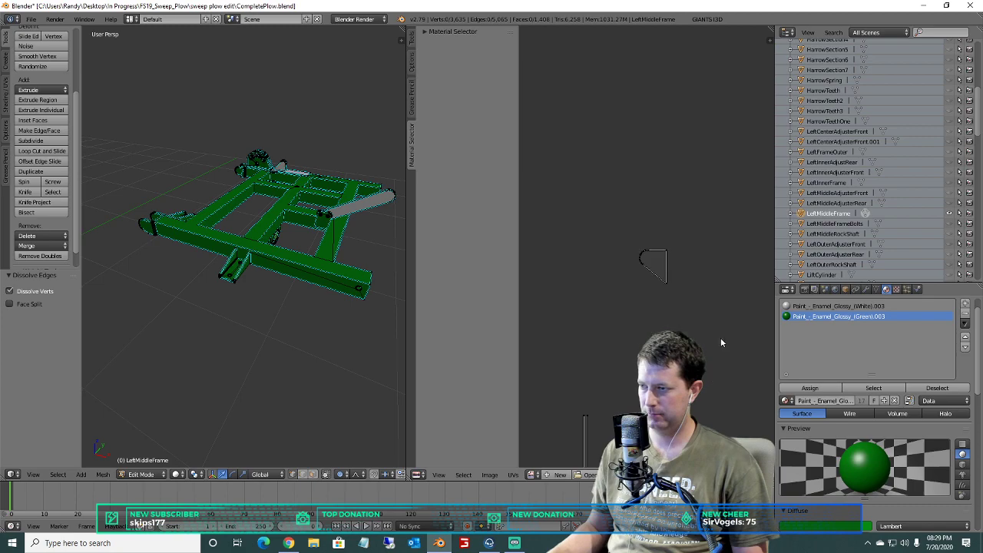
Dissolve the vertices and leftover edges of both hole outlines on the rectangular island with arched ends.
scroll(597, 306, "down", 5)
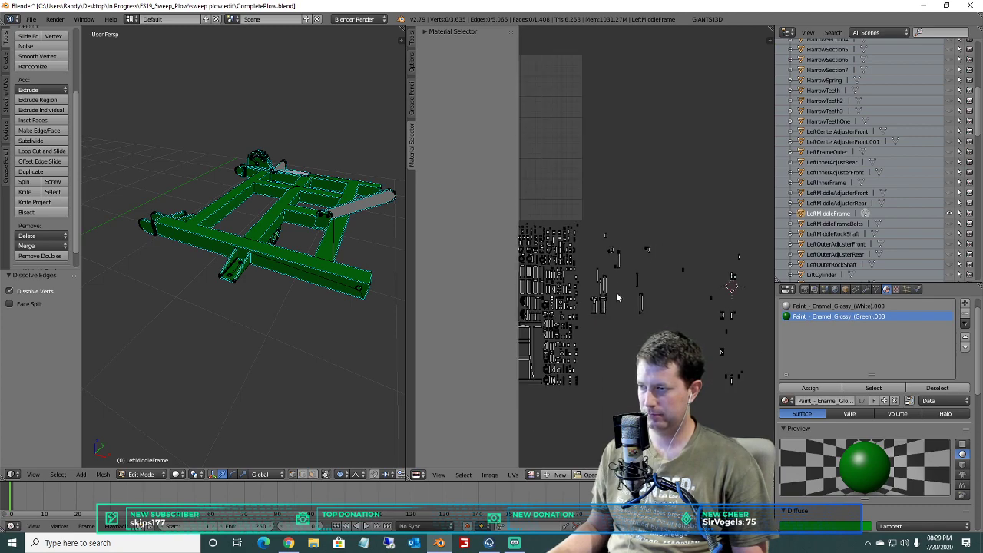
scroll(617, 293, "up", 4)
middle_click_drag(600, 282, 668, 267)
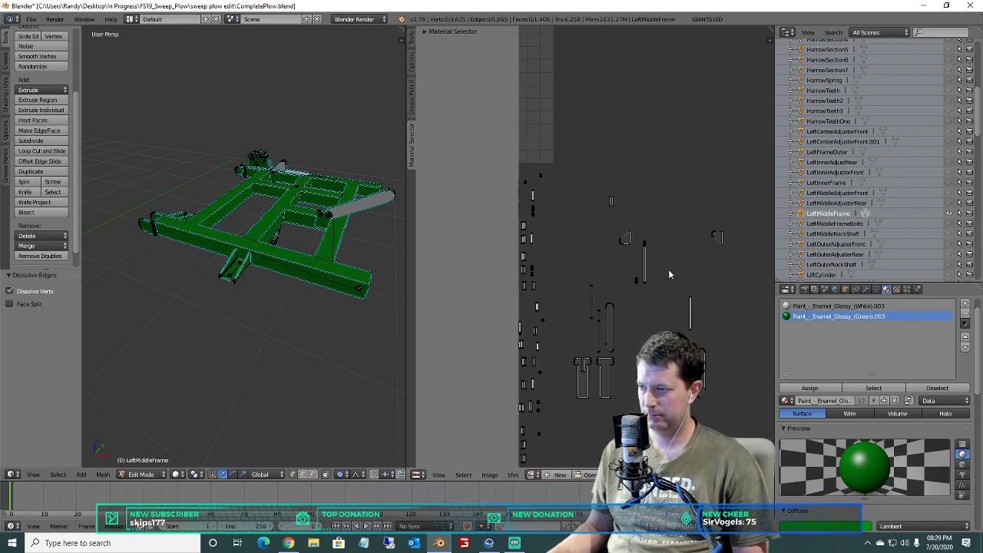
middle_click_drag(667, 369, 665, 260)
scroll(665, 260, "down", 2)
middle_click_drag(764, 338, 706, 254)
scroll(691, 257, "up", 5)
middle_click_drag(607, 254, 676, 114)
scroll(583, 134, "up", 3)
middle_click_drag(597, 169, 622, 240)
scroll(651, 292, "up", 4)
key("b")
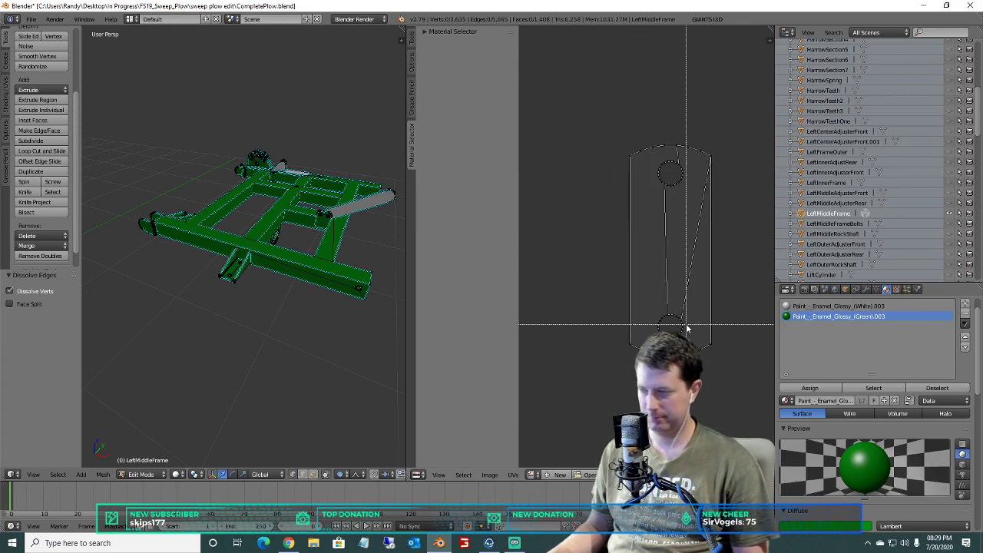
left_click_drag(693, 330, 653, 164)
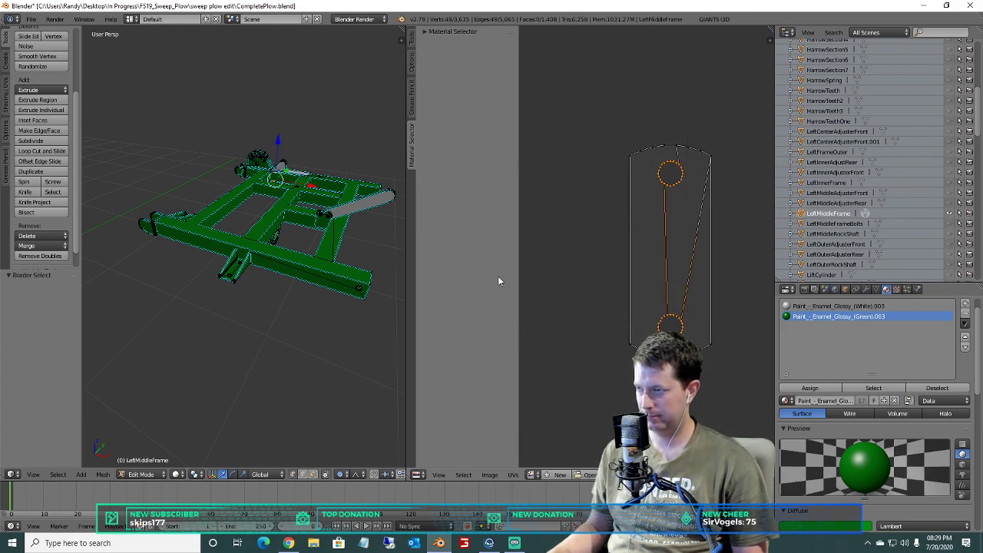
key("x")
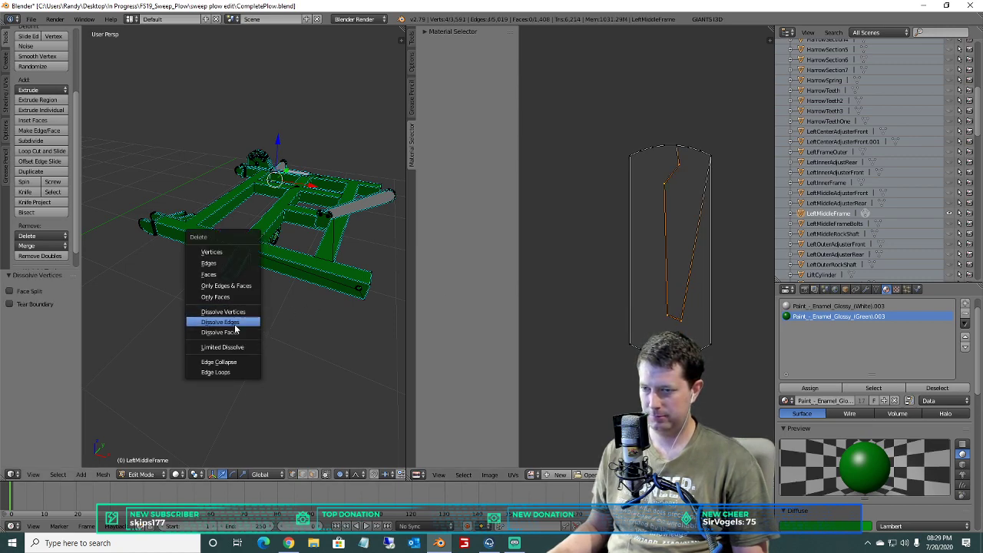
left_click(244, 321)
Dissolve the vertices and leftover edges of both hole outlines on the second rectangular island with arched ends.
scroll(656, 160, "up", 6)
middle_click_drag(664, 156, 652, 516)
scroll(567, 237, "up", 4)
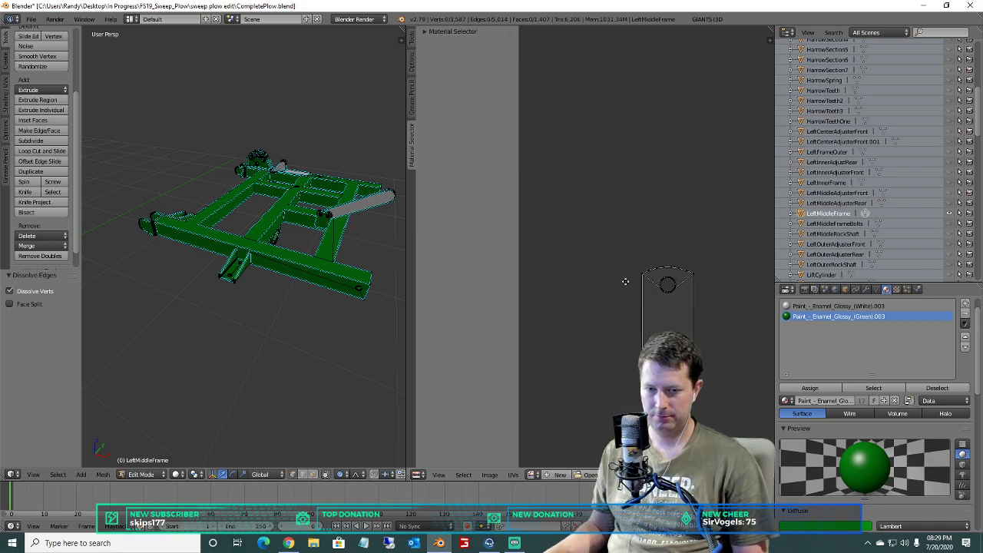
key("a")
key("a")
key("b")
left_click_drag(646, 309, 618, 287)
key("b")
left_click_drag(645, 227, 619, 190)
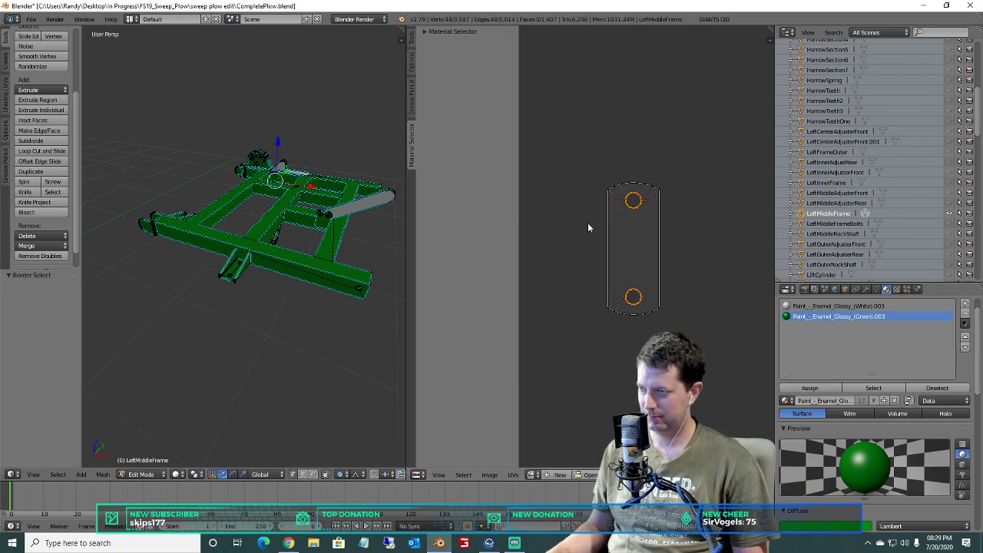
key("x")
left_click(314, 270)
key("x")
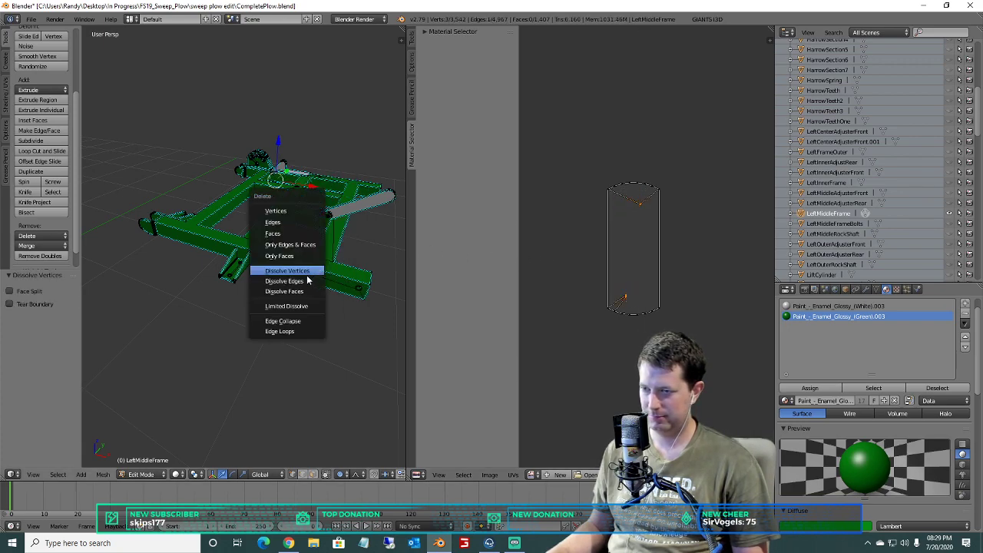
left_click(306, 280)
key("x")
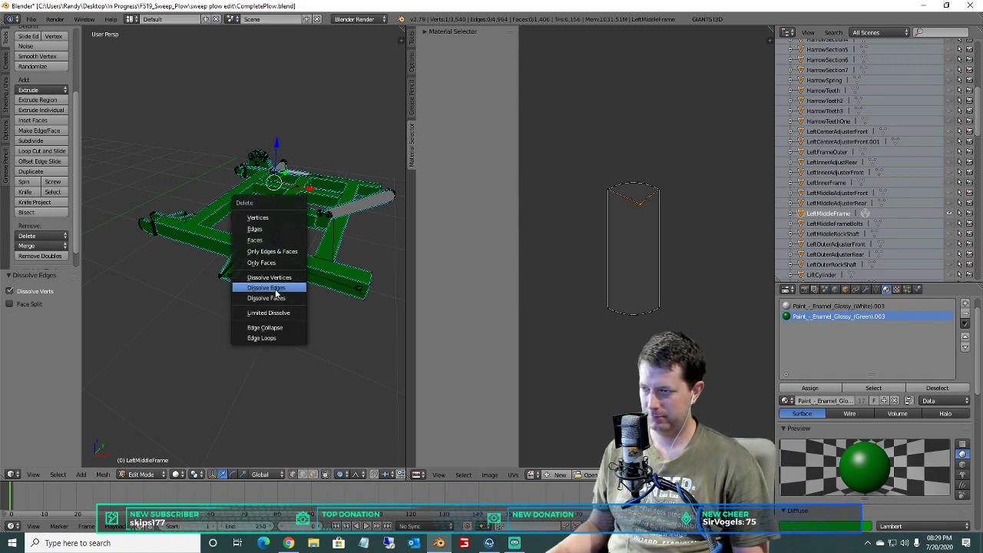
Apply Limited Dissolve to the whole arched-end island to remove its remaining V-shaped edges, and clear the selection.
key("b")
left_click_drag(695, 333, 584, 174)
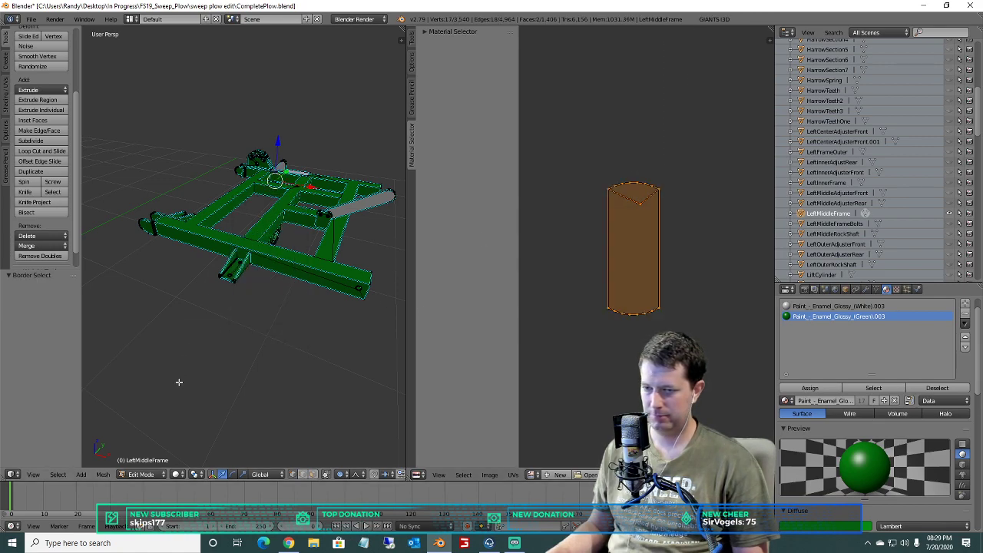
left_click(42, 235)
left_click(51, 343)
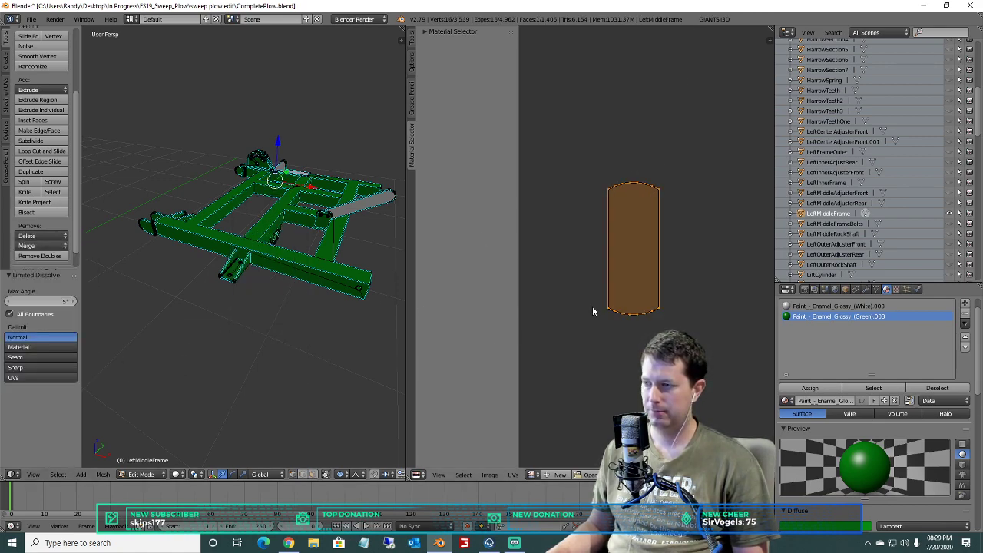
scroll(633, 270, "down", 5)
key("a")
scroll(656, 270, "down", 3)
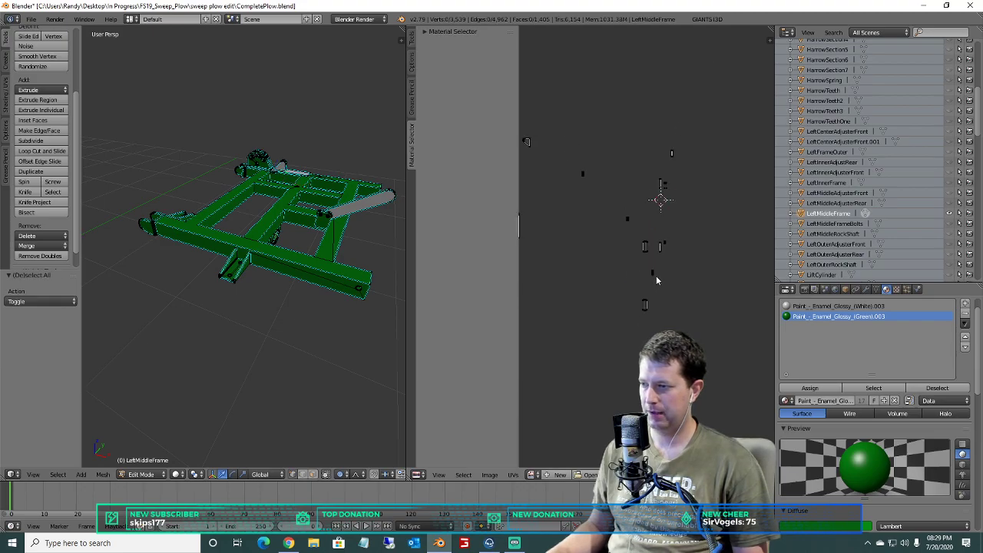
Select a vertex of the larger hole in the channel bracket's floor in the model and locate its island in the UV layout.
scroll(278, 251, "up", 3)
middle_click_drag(278, 251, 234, 312)
scroll(189, 246, "up", 4)
middle_click_drag(215, 366, 224, 334, "shift")
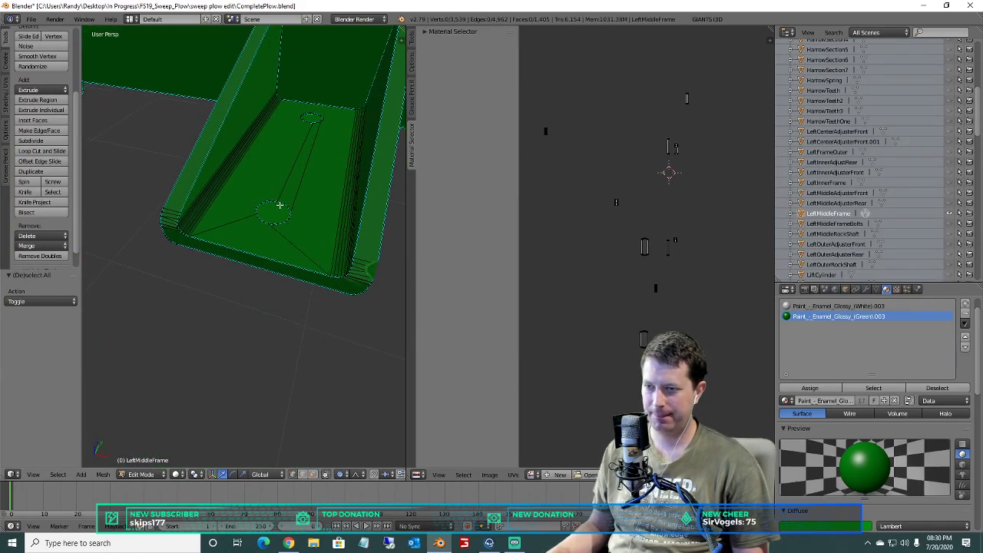
right_click(275, 199)
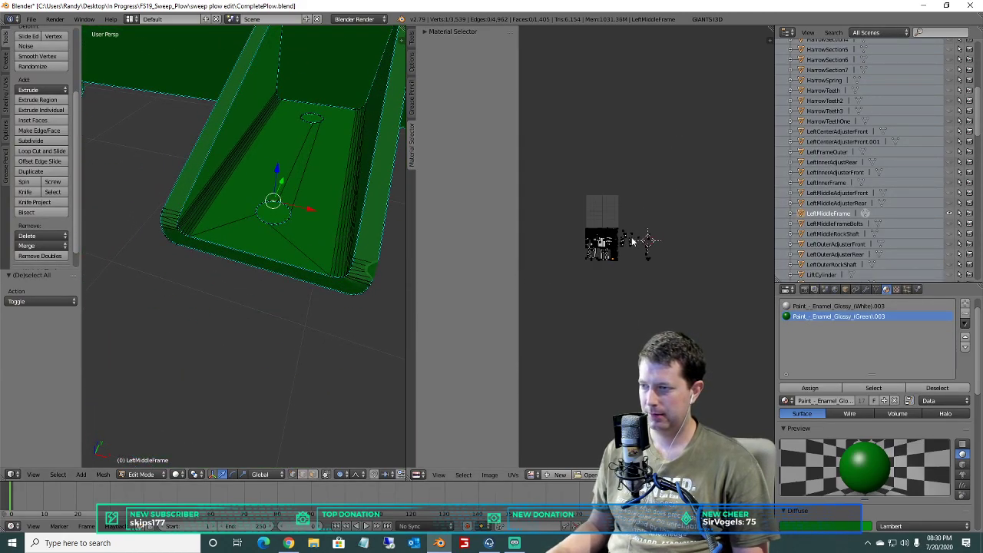
scroll(650, 267, "up", 5)
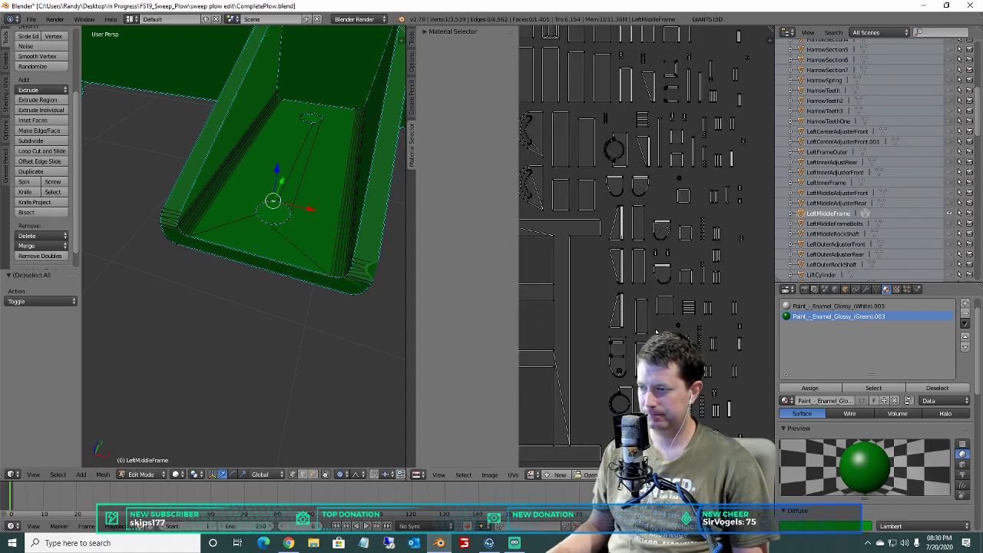
scroll(655, 332, "up", 4)
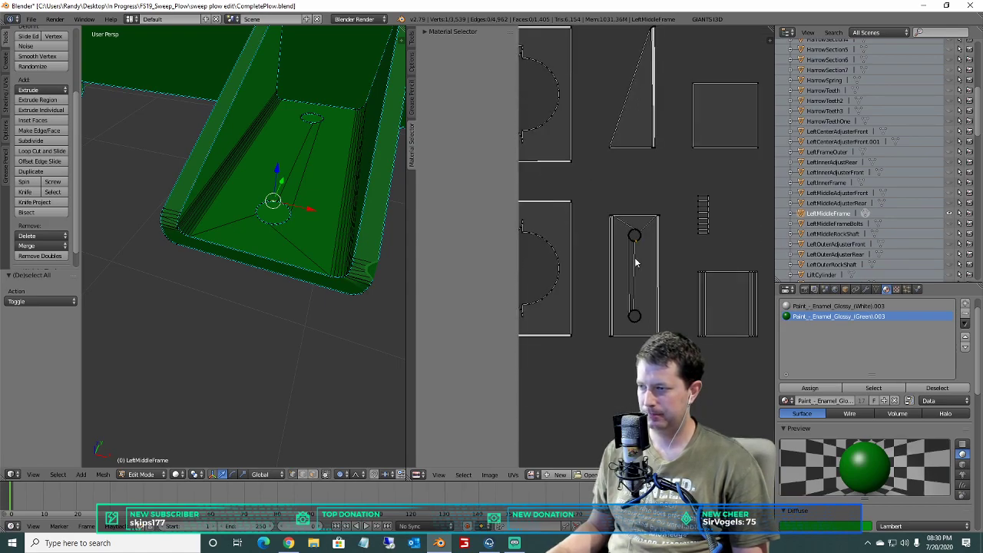
Dissolve the vertices and leftover edges of both hole outlines on the bracket floor's rectangular island.
key("a")
key("a")
key("a")
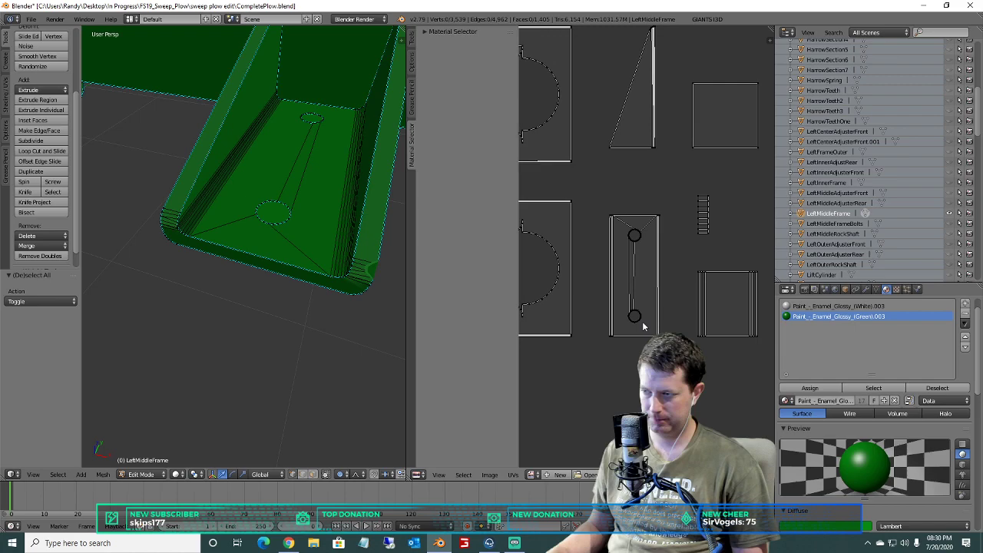
key("l")
key("x")
left_click(273, 370)
key("x")
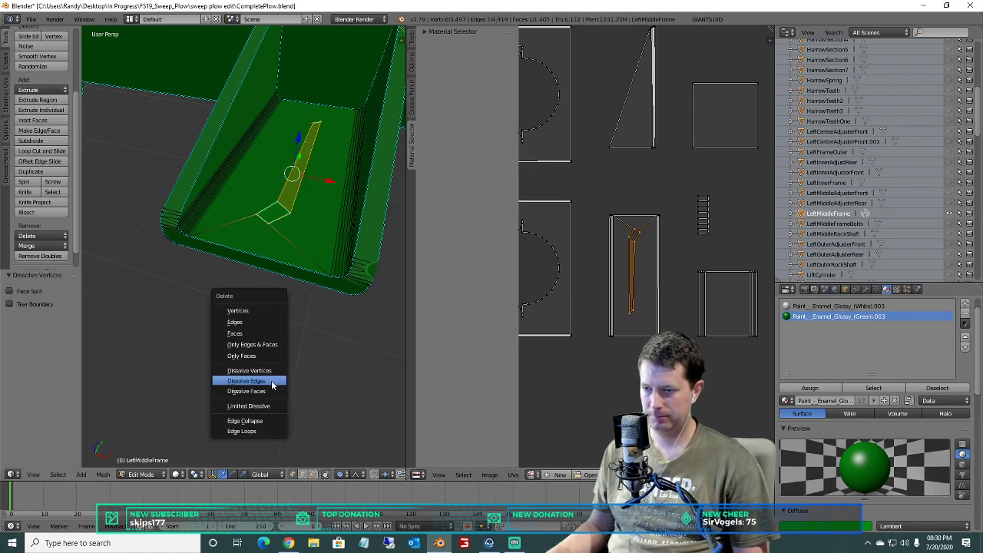
left_click(272, 381)
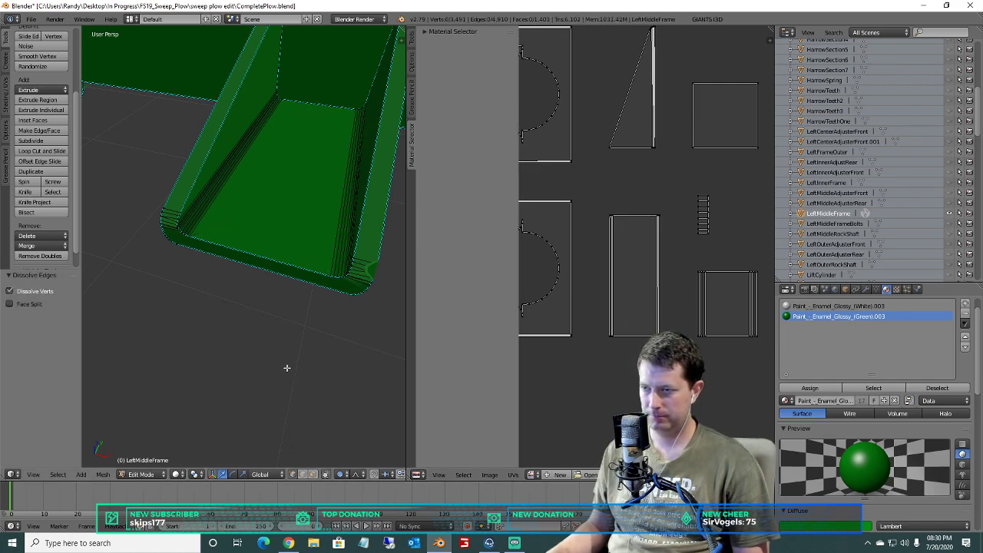
Dissolve the edges of the hole outline near the rounded end of the slotted plate island.
middle_click_drag(281, 369, 588, 192)
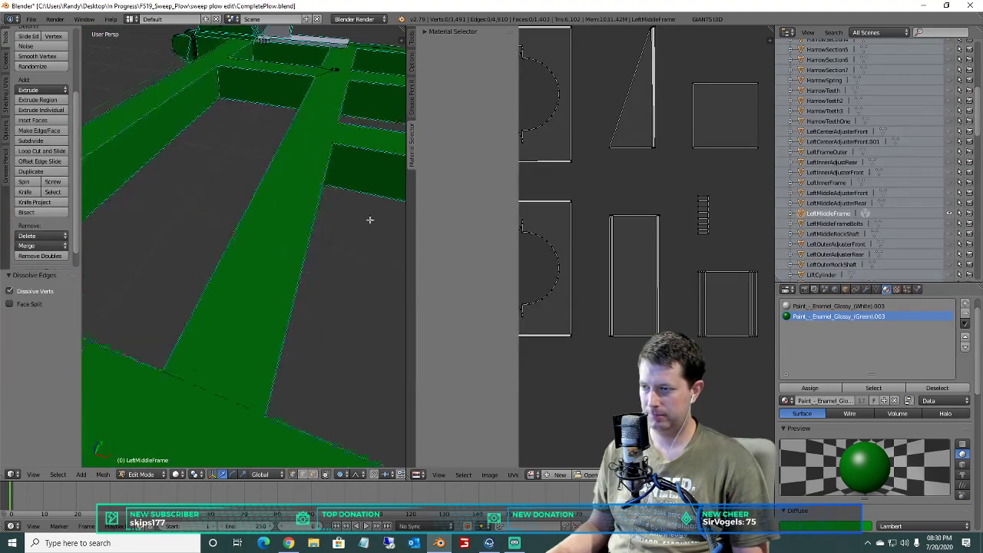
scroll(674, 316, "up", 3)
scroll(632, 192, "up", 5)
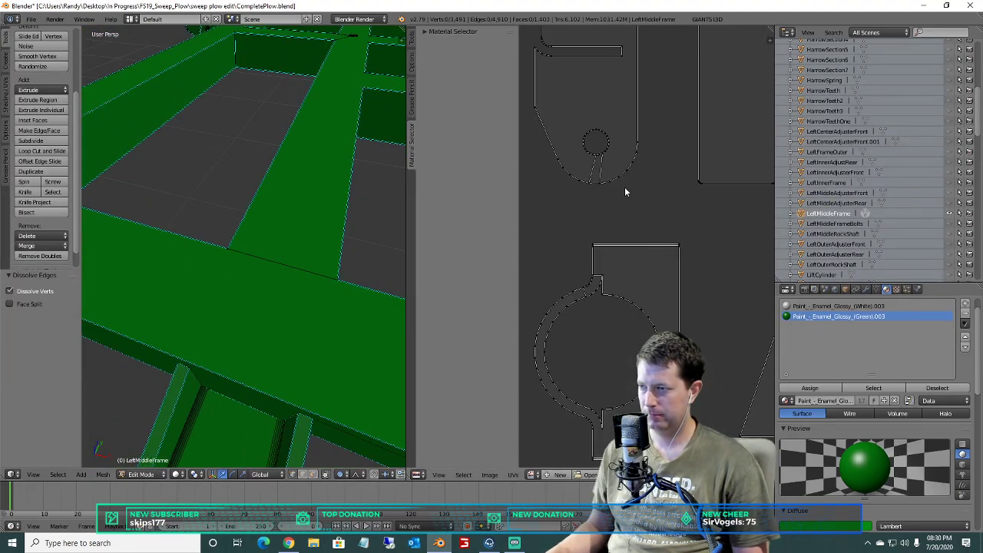
key("a")
key("a")
key("b")
left_click_drag(680, 329, 632, 280)
key("x")
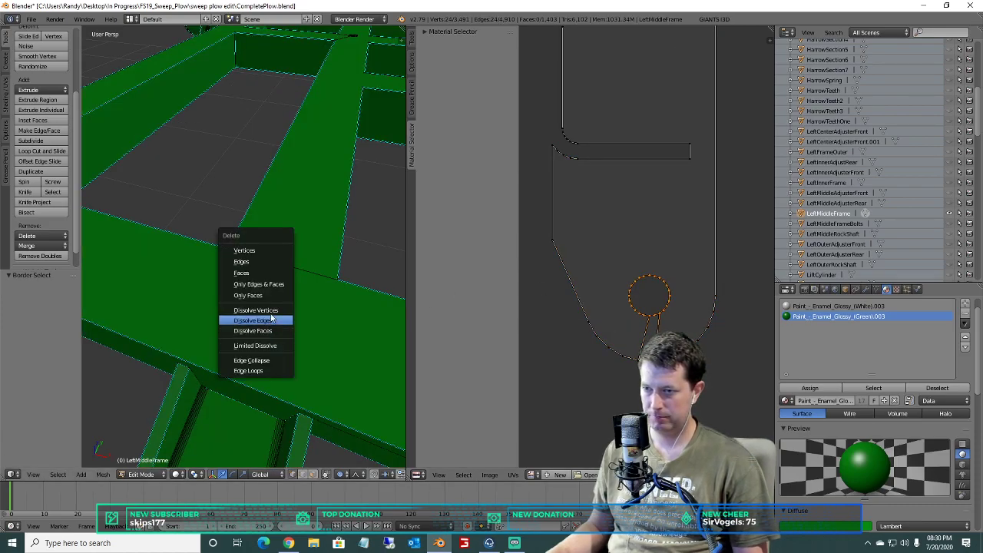
left_click(266, 323)
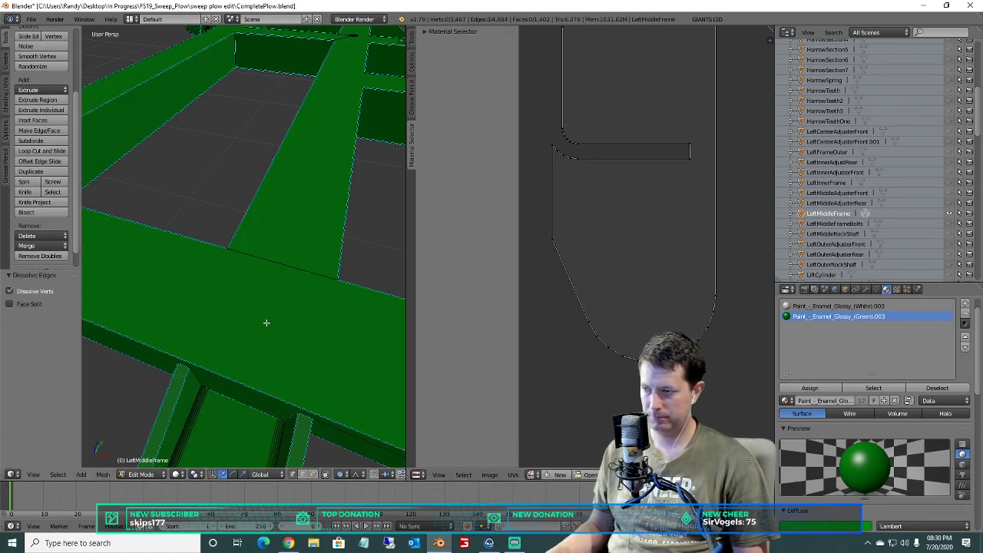
Dissolve the edges of the two hole outlines on the plate island with rounded upper corners.
scroll(711, 353, "down", 5)
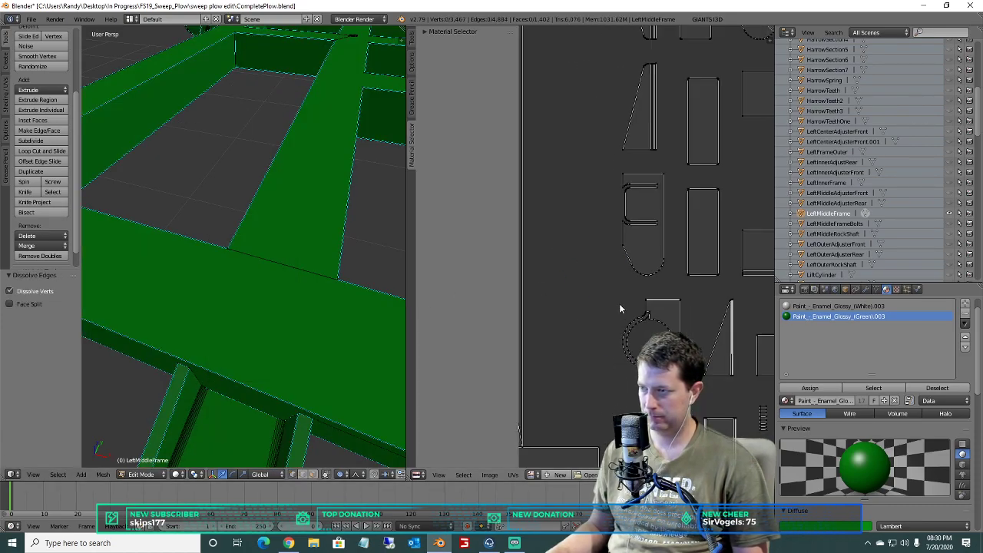
scroll(711, 354, "up", 2)
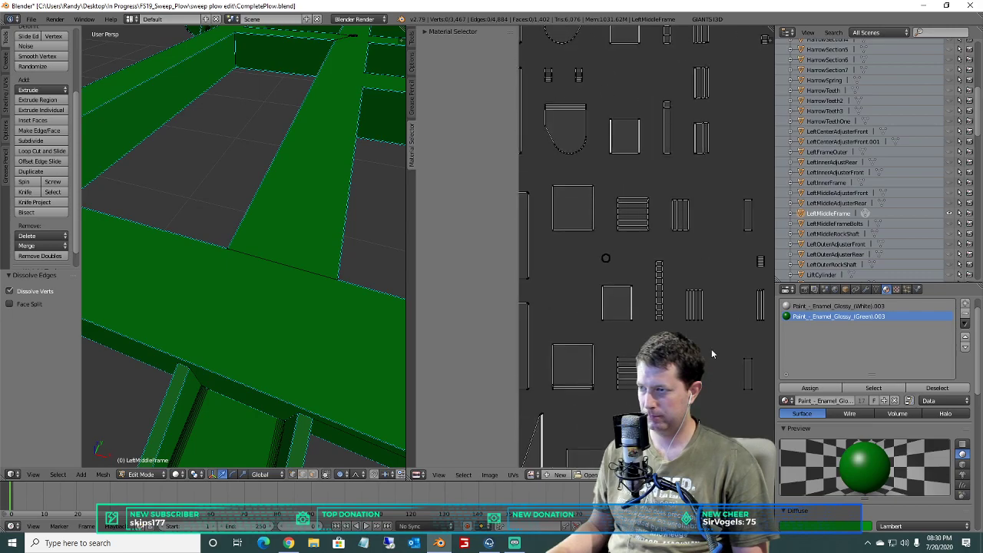
scroll(711, 353, "down", 2)
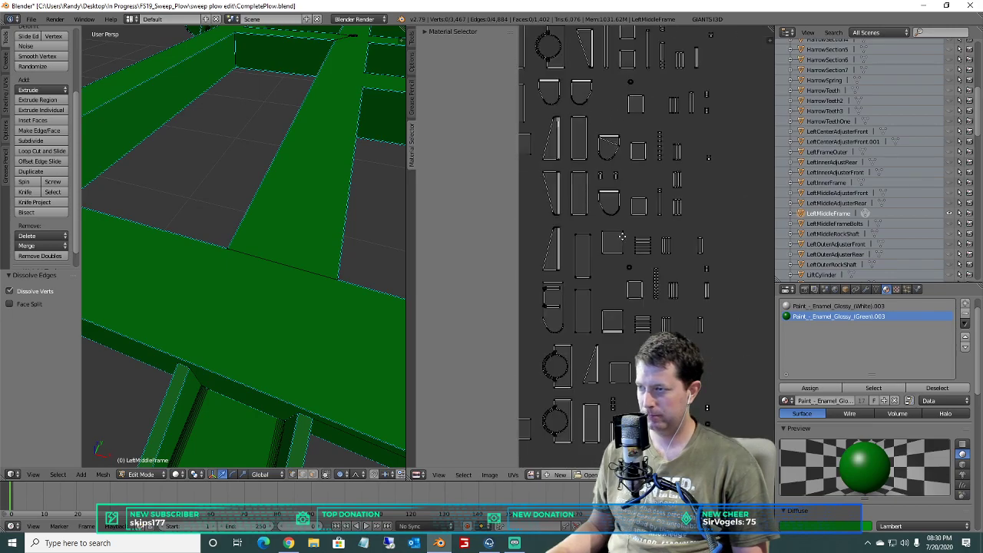
middle_click_drag(622, 236, 647, 552)
middle_click_drag(667, 172, 672, 255)
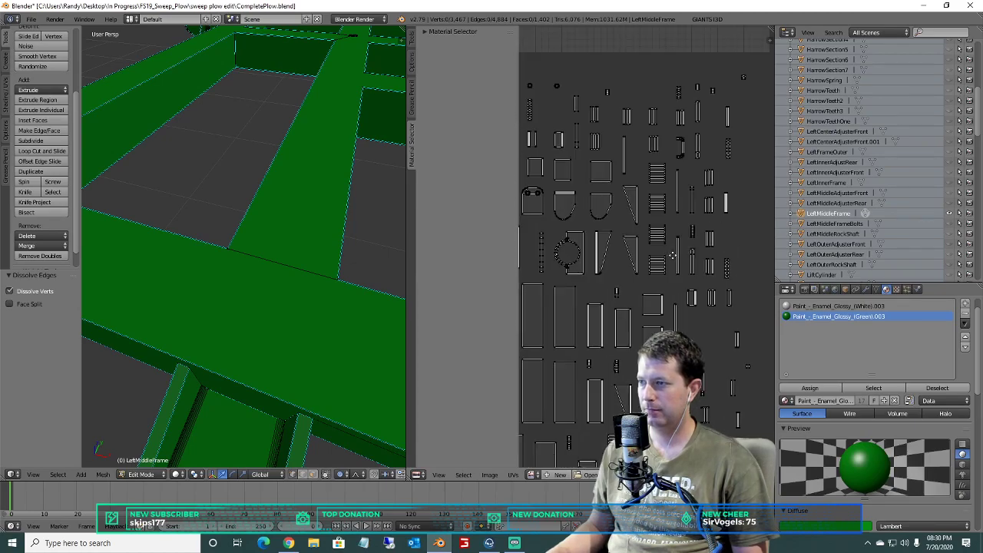
scroll(740, 266, "up", 3)
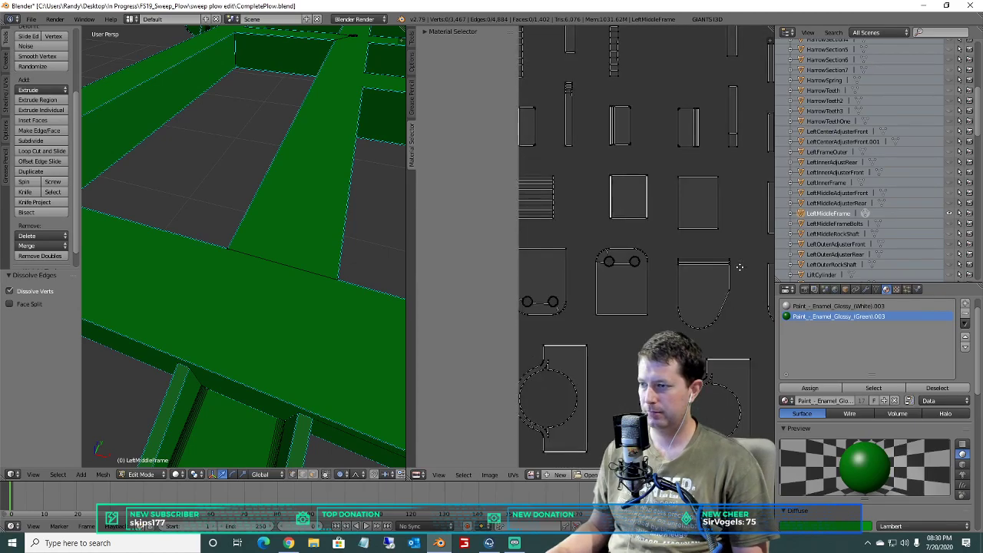
scroll(739, 266, "up", 3)
key("b")
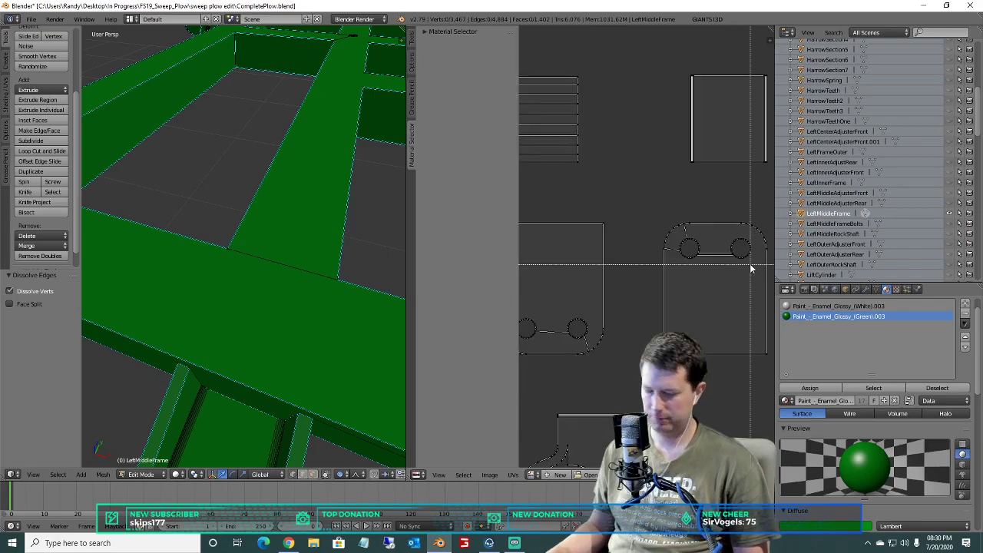
left_click_drag(756, 267, 668, 243)
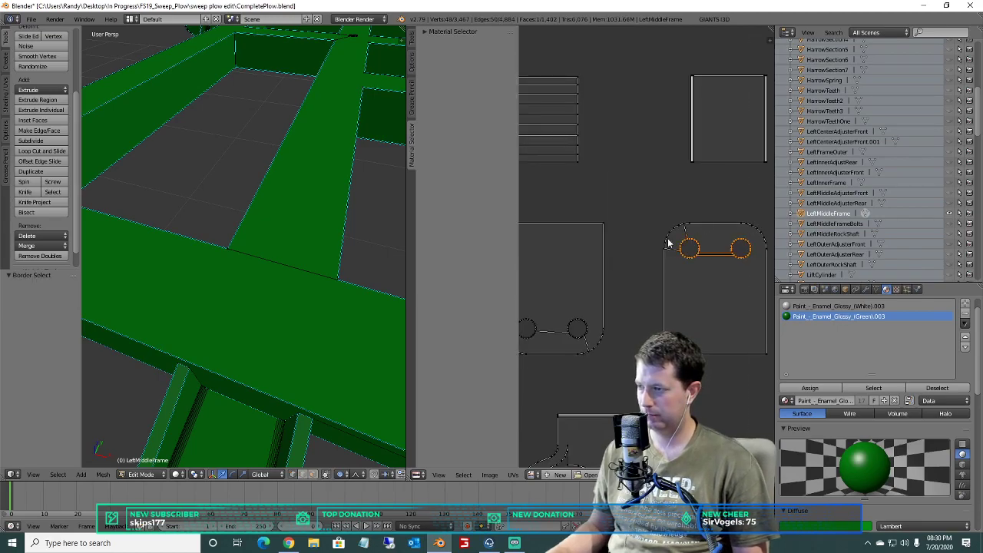
key("x")
left_click(223, 314)
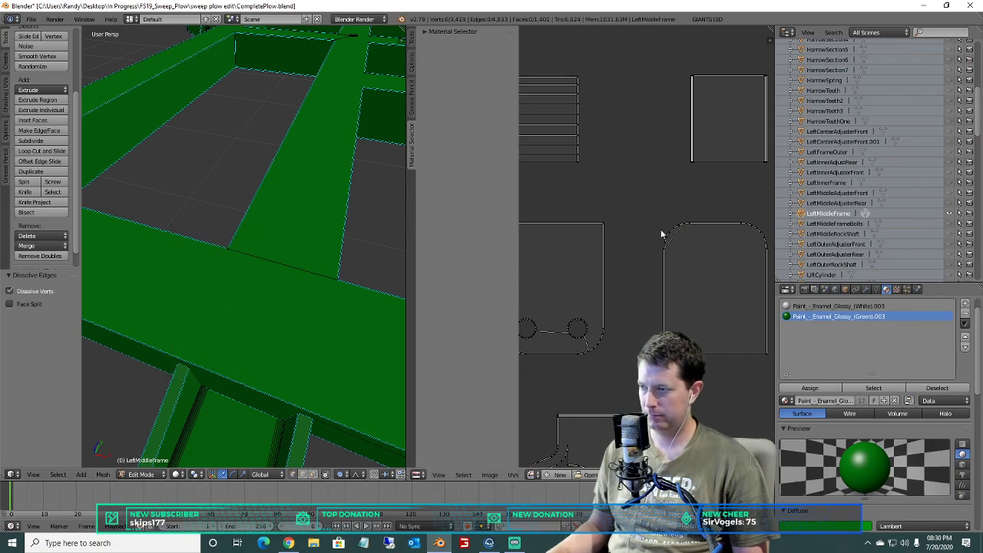
Apply Limited Dissolve to the whole plate island with rounded upper corners, and clear the selection.
key("x")
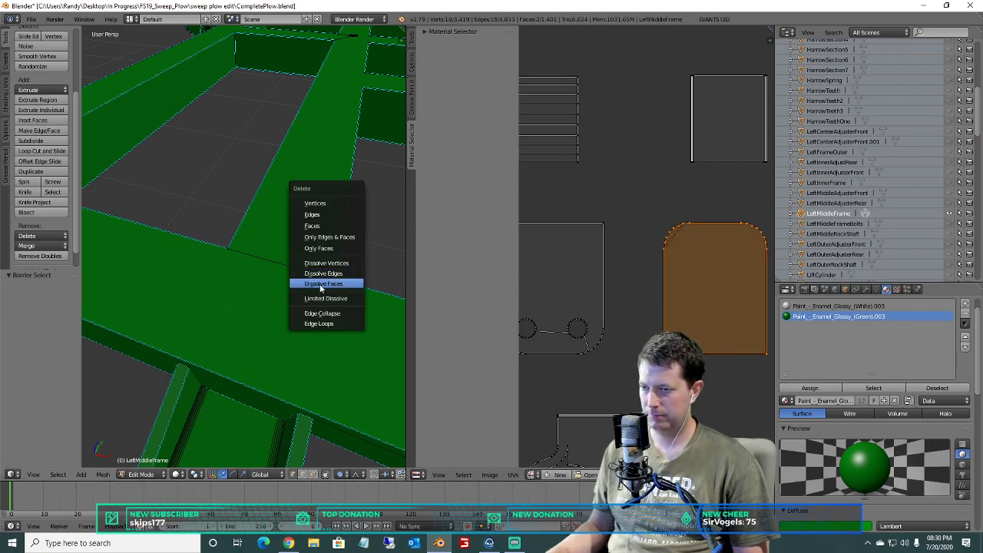
left_click(326, 303)
middle_click_drag(578, 304, 638, 277)
key("a")
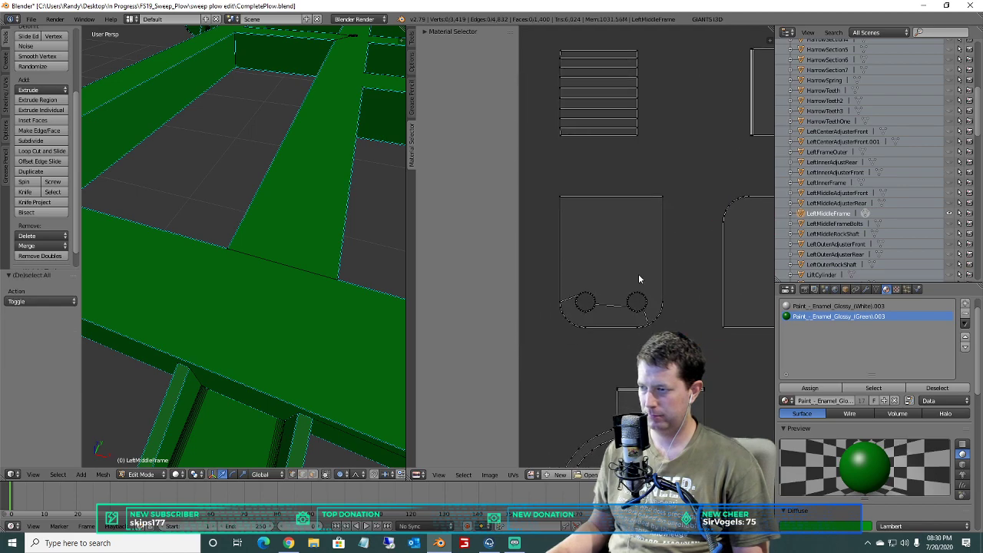
Dissolve the edges of the two hole outlines on the neighbouring plate island with rounded lower corners.
key("b")
left_click_drag(653, 274, 652, 277)
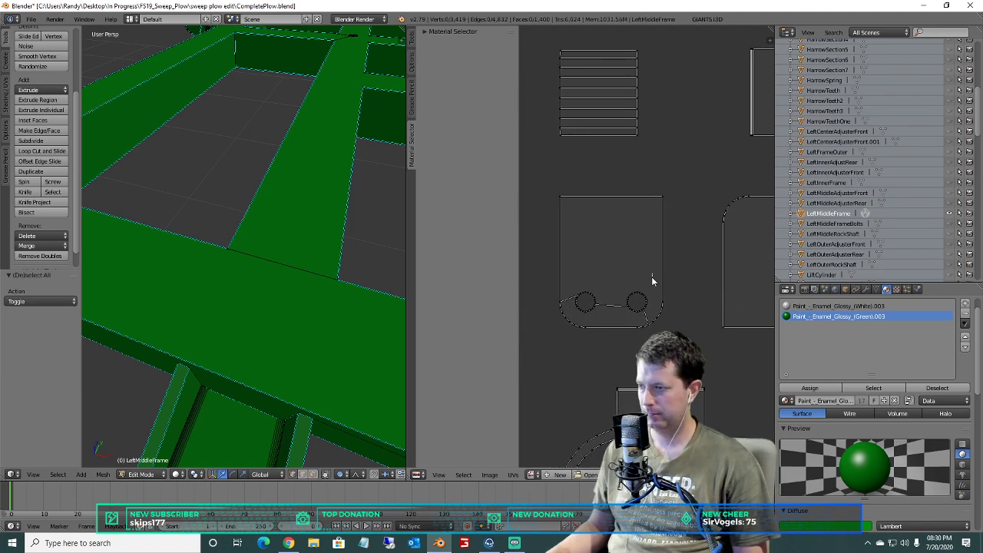
key("x")
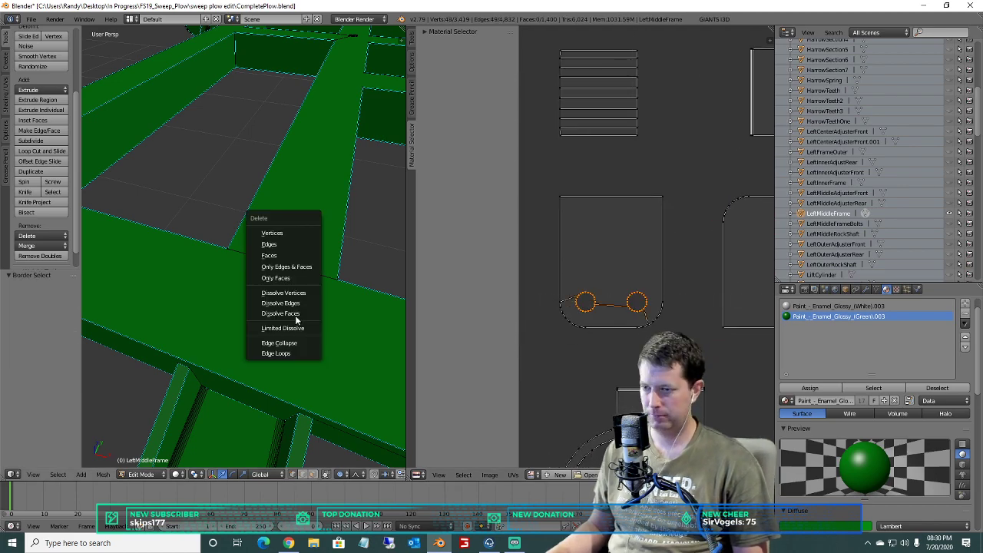
left_click(281, 303)
middle_click_drag(592, 236, 634, 254)
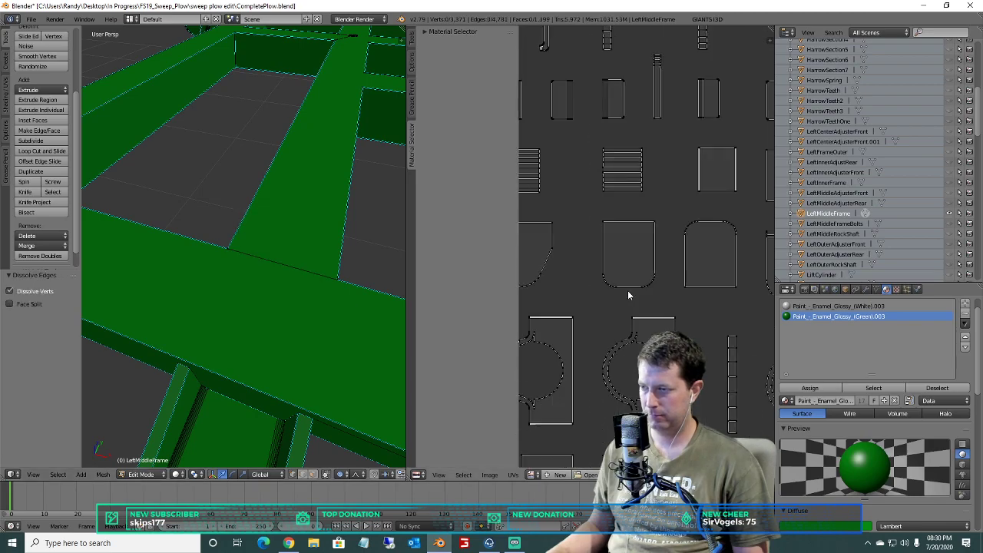
Dissolve the vertices and leftover edges of the single hole outline on the rectangular island with narrow strips along both long sides.
scroll(634, 254, "down", 4)
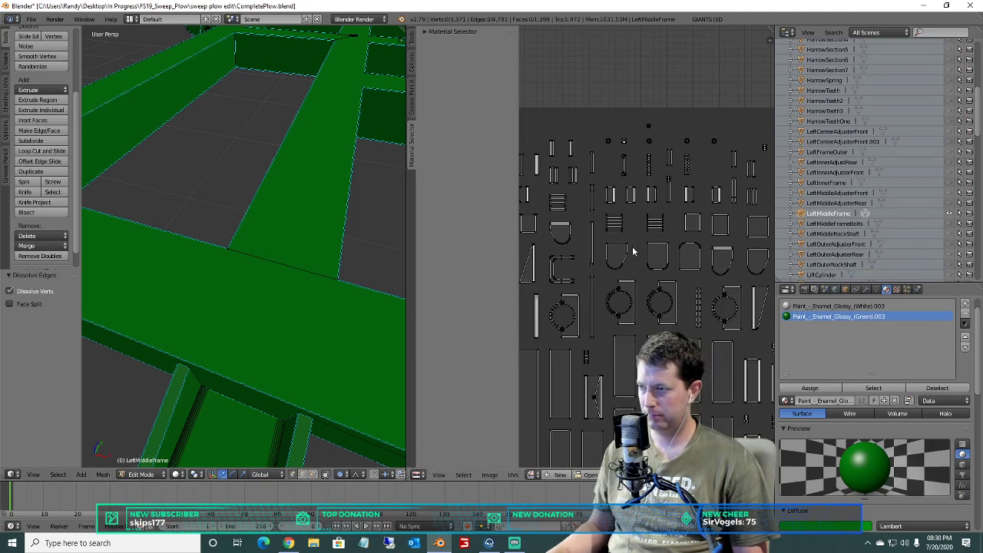
scroll(633, 250, "up", 5)
key("b")
left_click_drag(635, 212, 626, 198)
key("x")
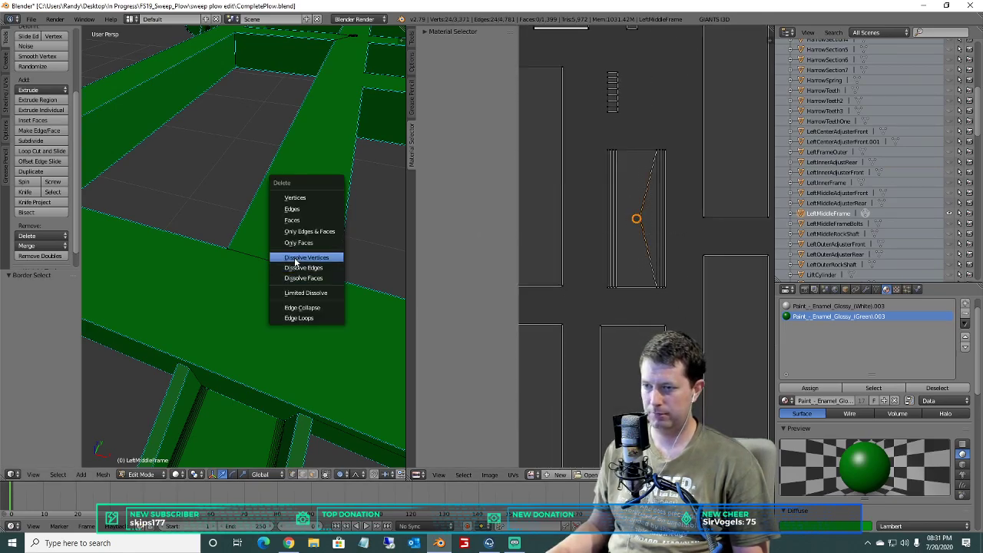
left_click(297, 260)
key("x")
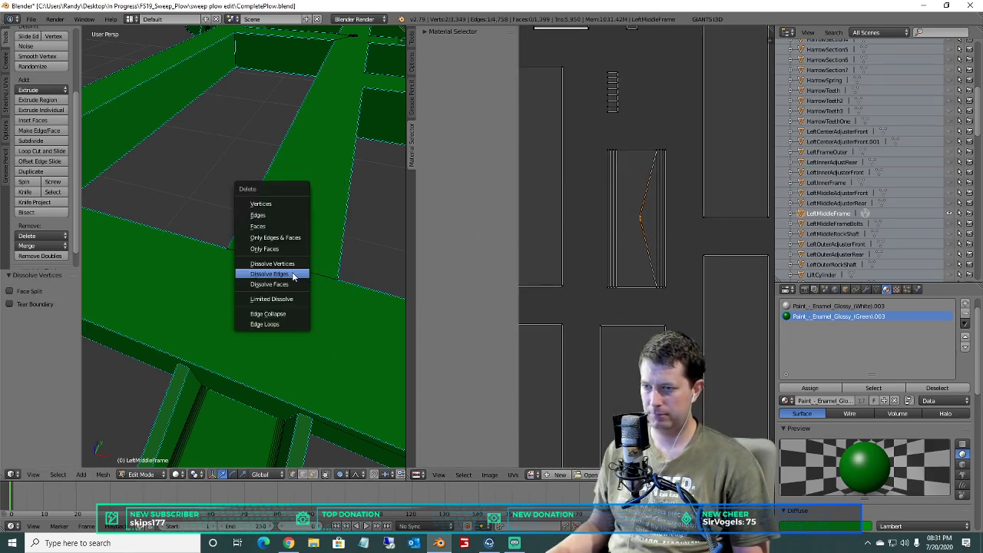
left_click(293, 277)
scroll(626, 252, "down", 6)
middle_click_drag(680, 276, 754, 241)
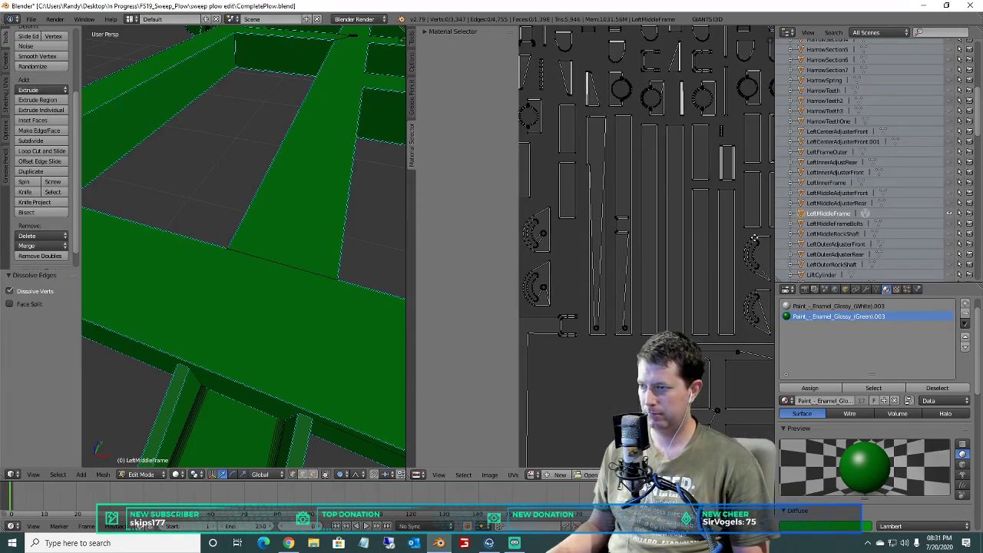
Dissolve the edges of the two hole outlines at the lower ends of the neighbouring long strip islands.
scroll(576, 330, "up", 4)
key("b")
left_click_drag(715, 332, 697, 314)
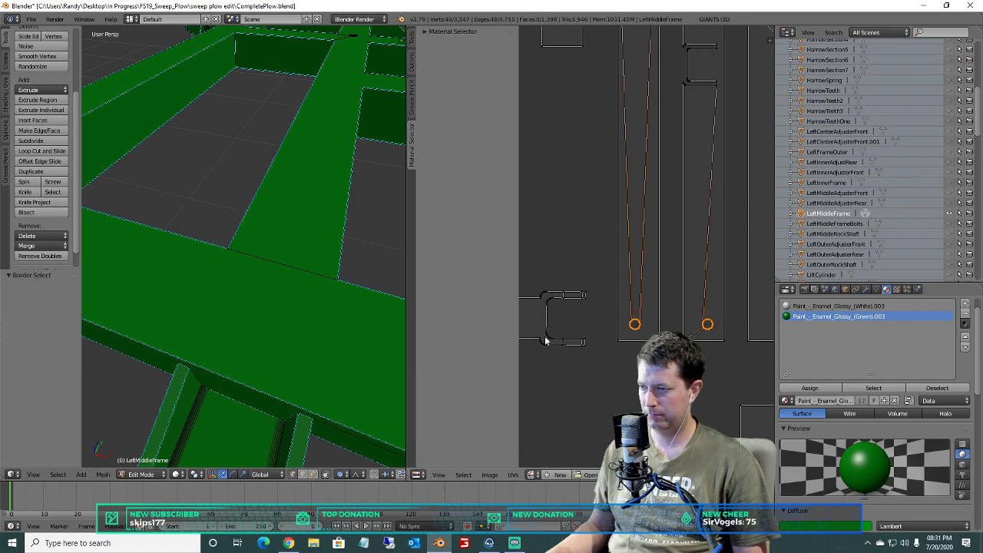
key("x")
left_click(299, 331)
Dissolve the vertices of the round pivot-hole outlines on the group of four curved-slot plate islands.
middle_click_drag(625, 156, 618, 508)
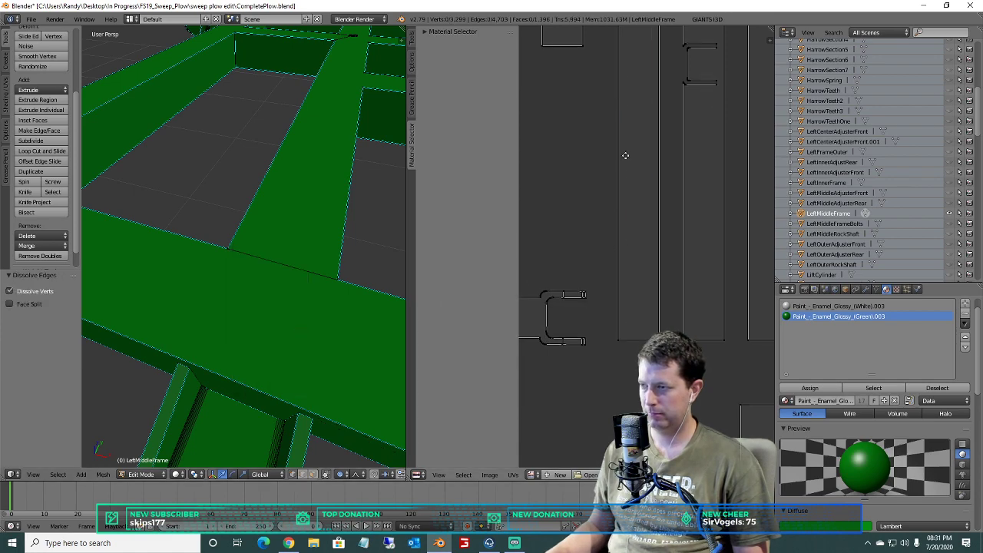
scroll(649, 239, "down", 5)
scroll(649, 239, "up", 8)
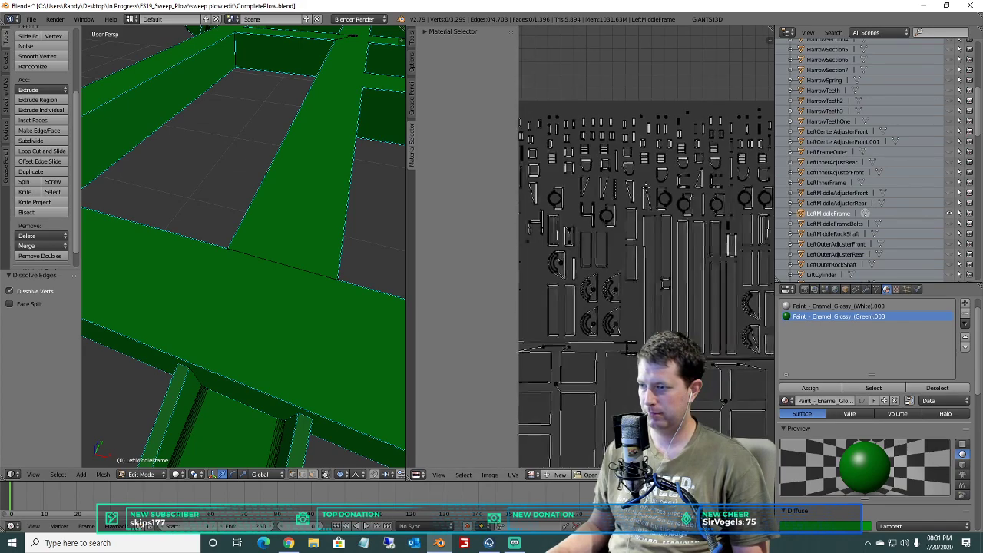
middle_click_drag(648, 239, 670, 214)
scroll(678, 239, "up", 1)
key("b")
left_click_drag(721, 251, 699, 225)
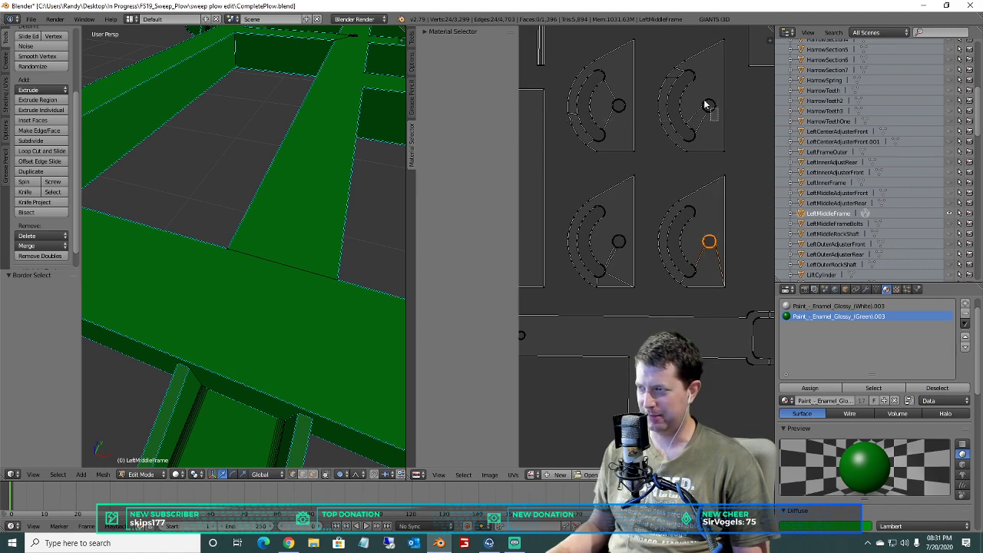
key("b")
key("x")
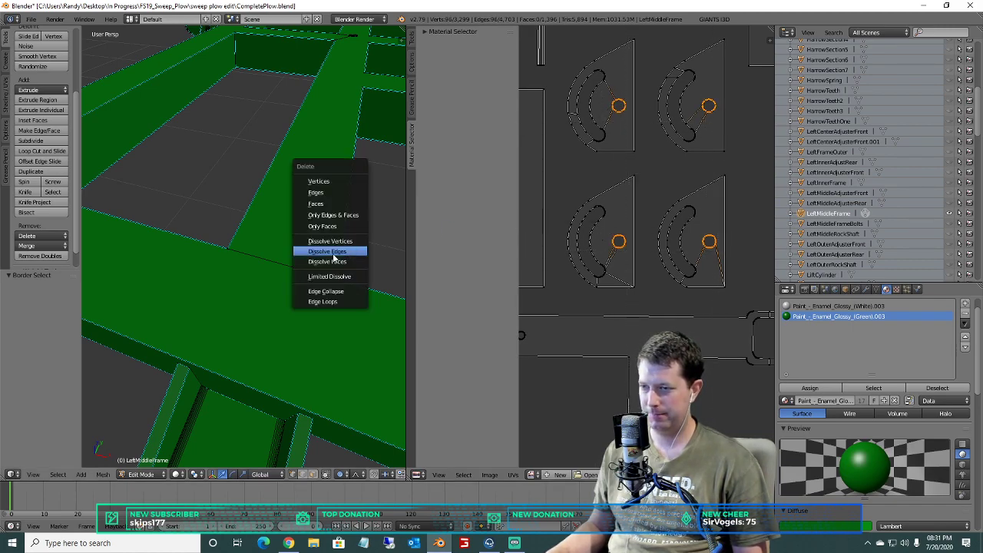
left_click(338, 241)
Dissolve the leftover edges where the pivot holes were on the four curved-slot plate islands.
key("x")
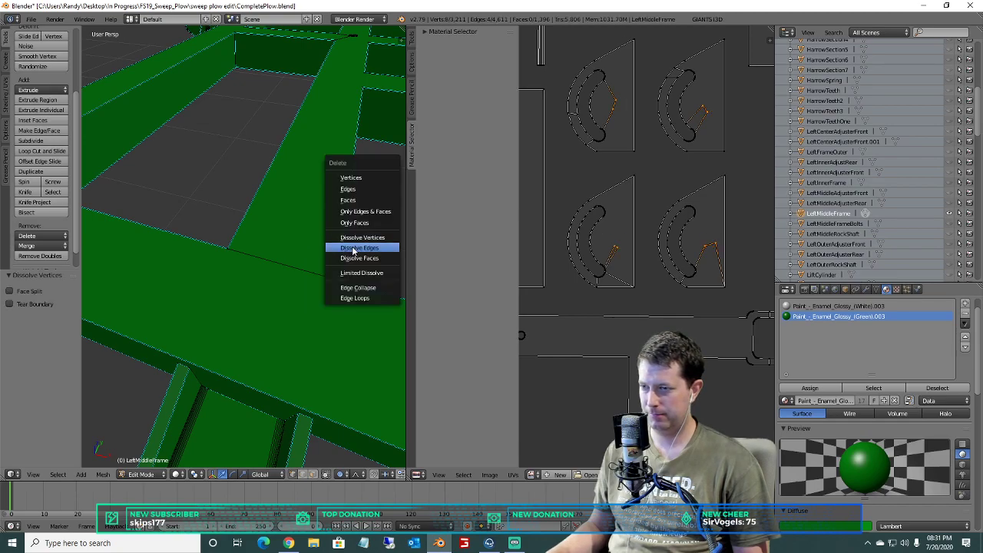
left_click(355, 248)
key("x")
left_click(371, 253)
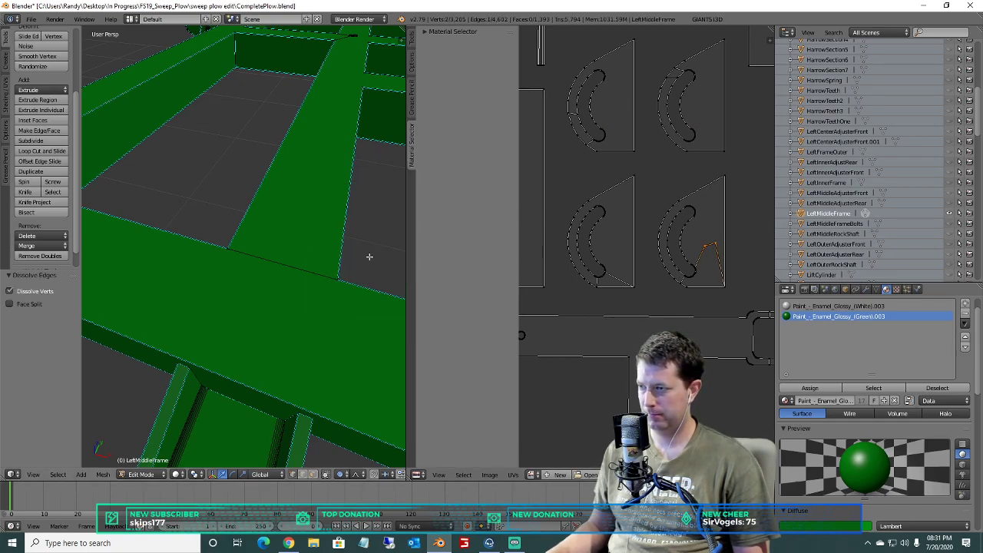
Apply Limited Dissolve to the whole lower-right curved-slot plate island of the four, and clear the selection.
scroll(735, 313, "up", 3)
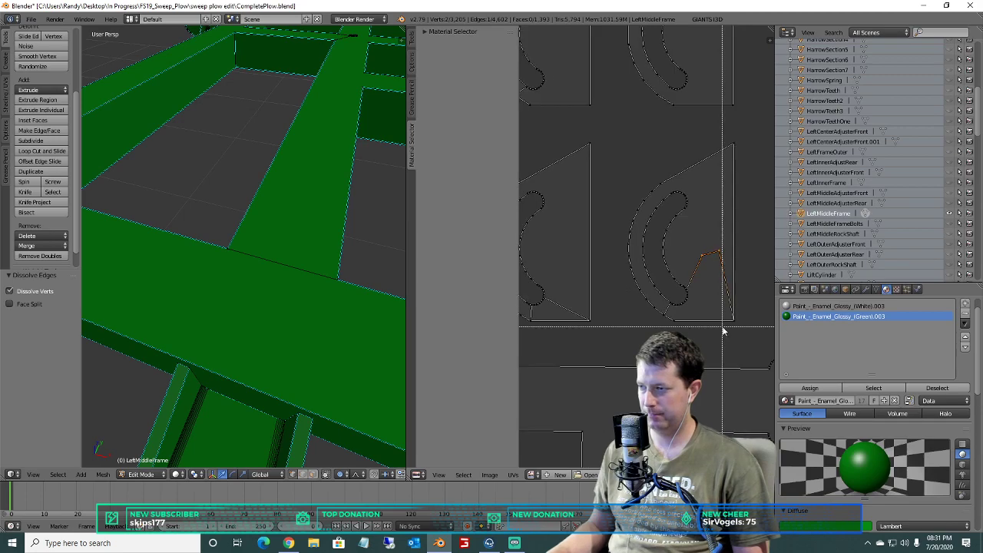
left_click_drag(748, 332, 614, 129)
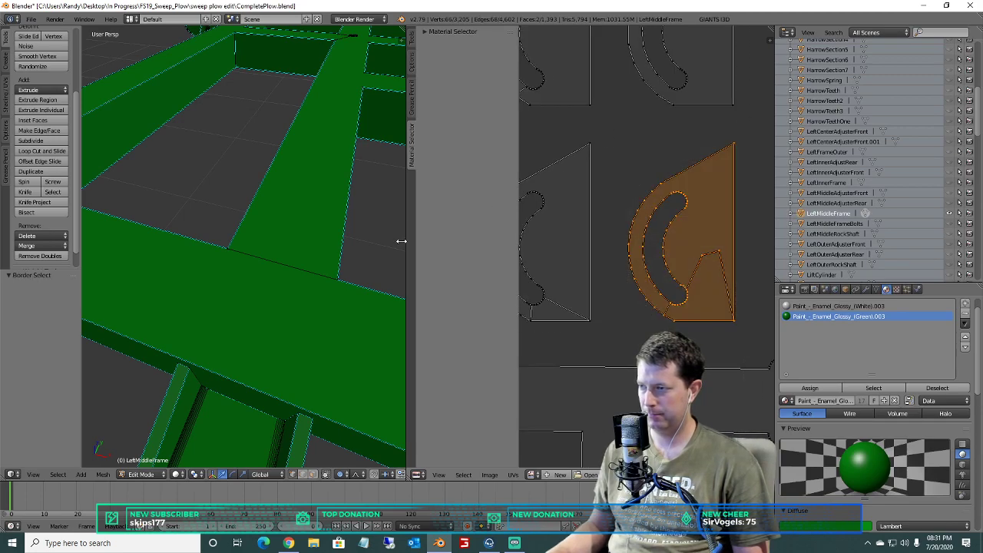
key("x")
left_click(140, 283)
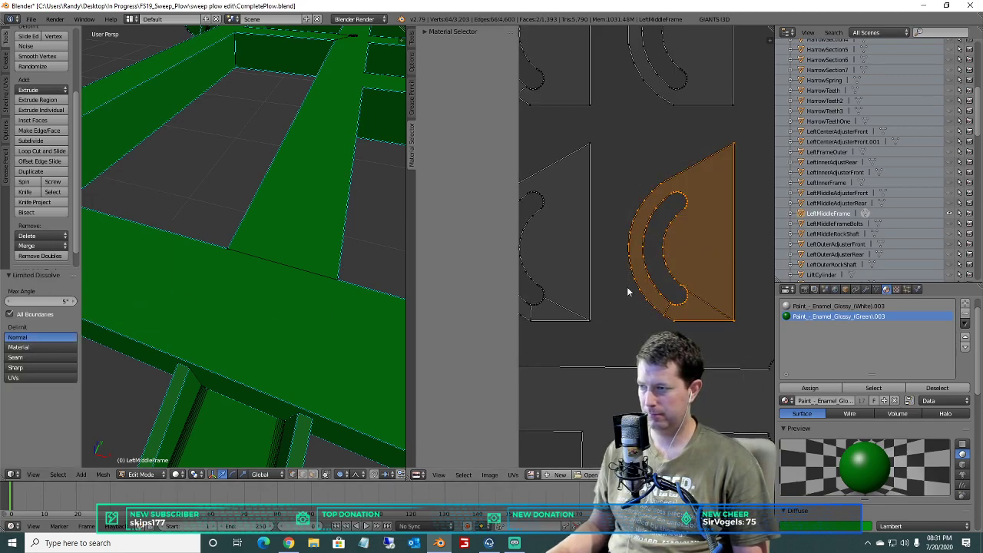
scroll(656, 192, "down", 2)
middle_click_drag(655, 192, 689, 264)
key("a")
Dissolve the edges of the round hole outline on the single curved-slot plate island below the two-hole rectangle.
scroll(666, 215, "down", 2)
middle_click_drag(656, 199, 692, 250)
middle_click_drag(587, 177, 667, 317)
scroll(613, 223, "up", 4)
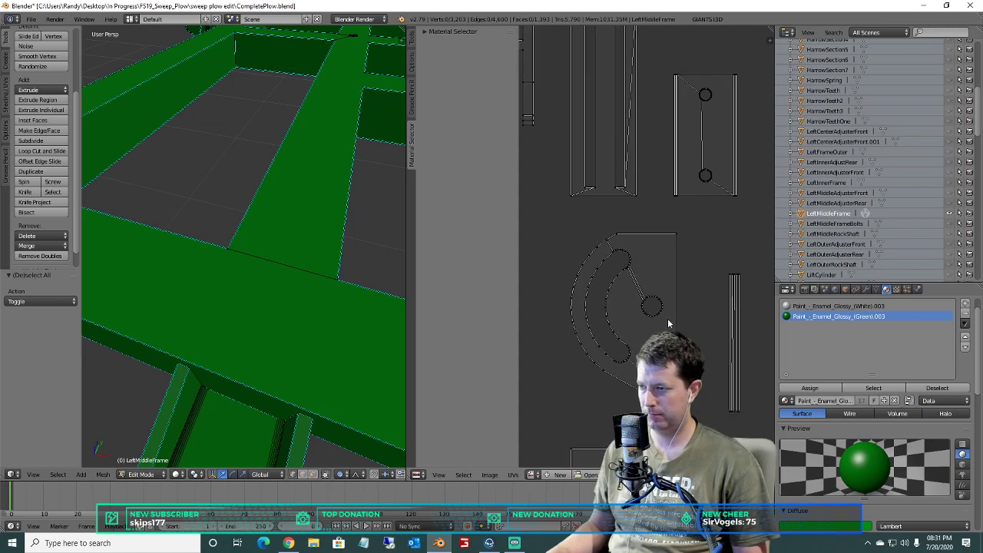
key("b")
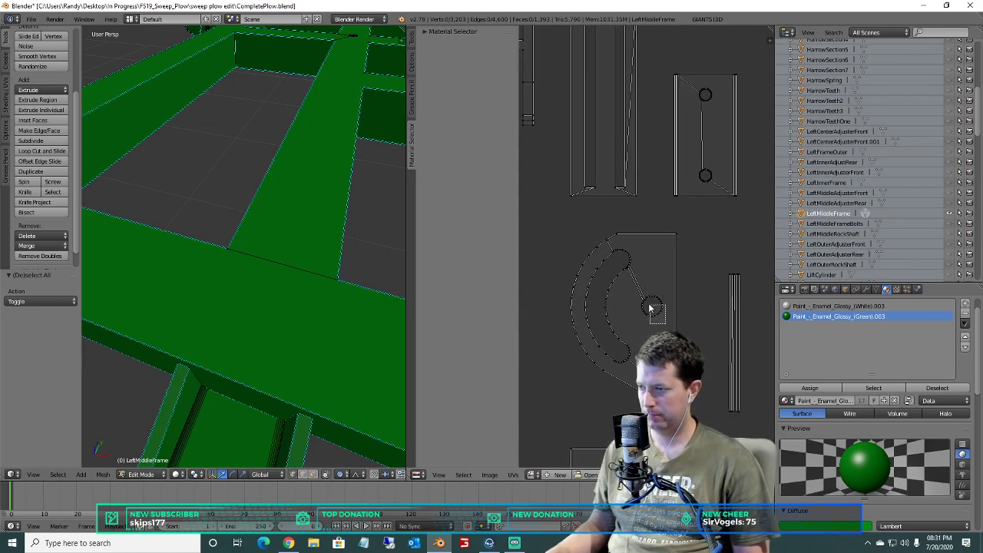
left_click_drag(667, 324, 641, 295)
key("x")
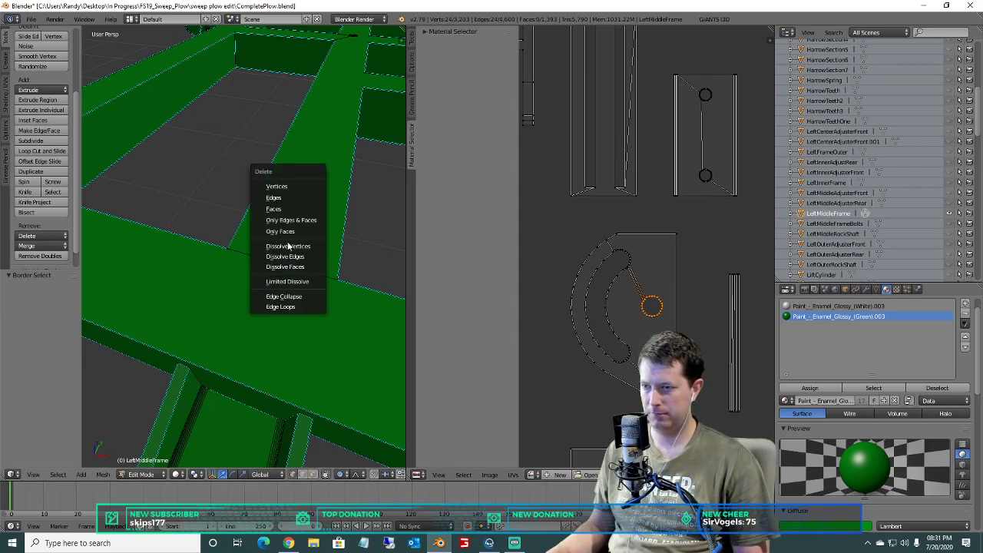
left_click(283, 258)
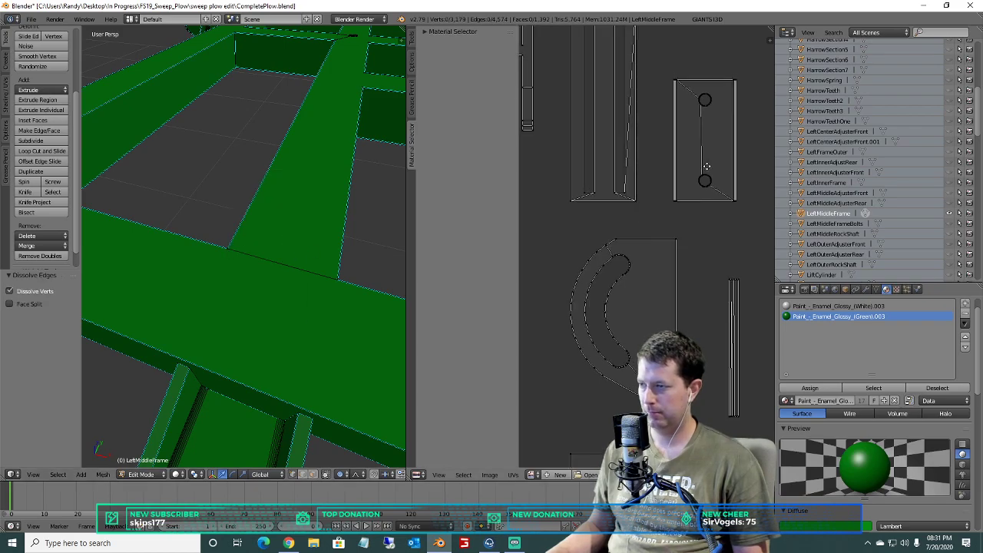
Dissolve the vertices and leftover edges of the two hole outlines on the rectangular island above the curved-slot plate.
middle_click_drag(706, 166, 713, 243)
key("b")
left_click_drag(708, 258, 694, 164)
key("x")
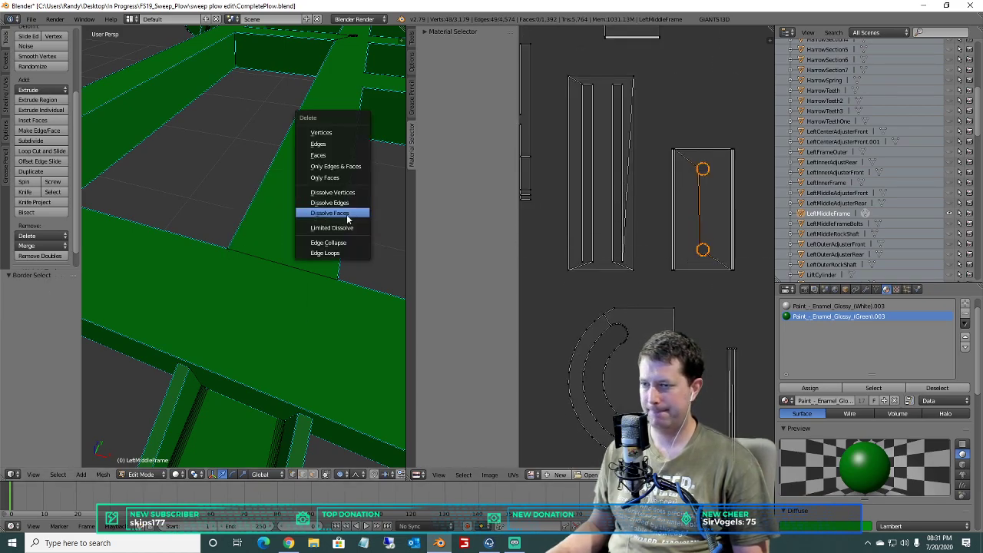
left_click(346, 193)
key("x")
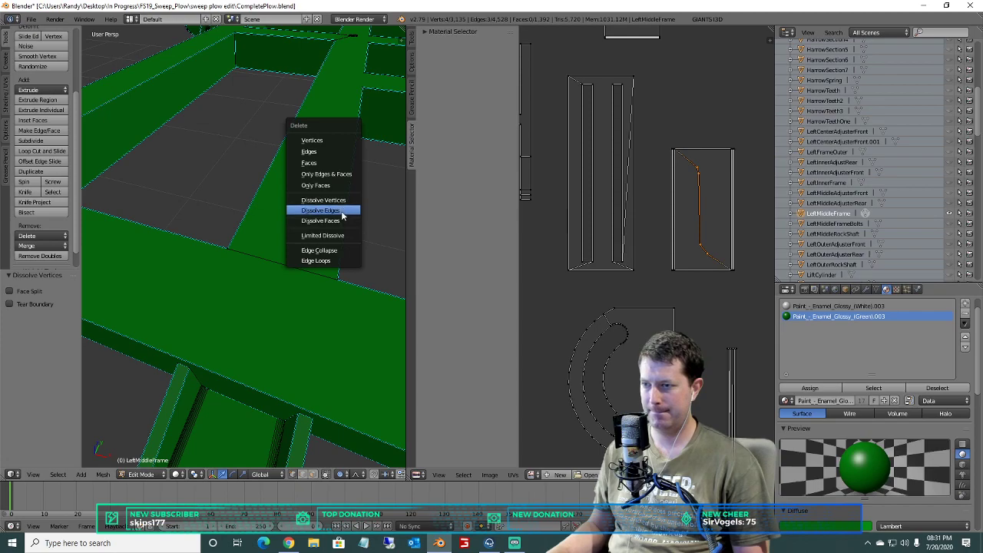
left_click(342, 212)
Dissolve the vertices and leftover edge of the hole outline on the remaining curved-slot plate island near the layout's left edge.
scroll(653, 192, "down", 4)
scroll(674, 165, "up", 2)
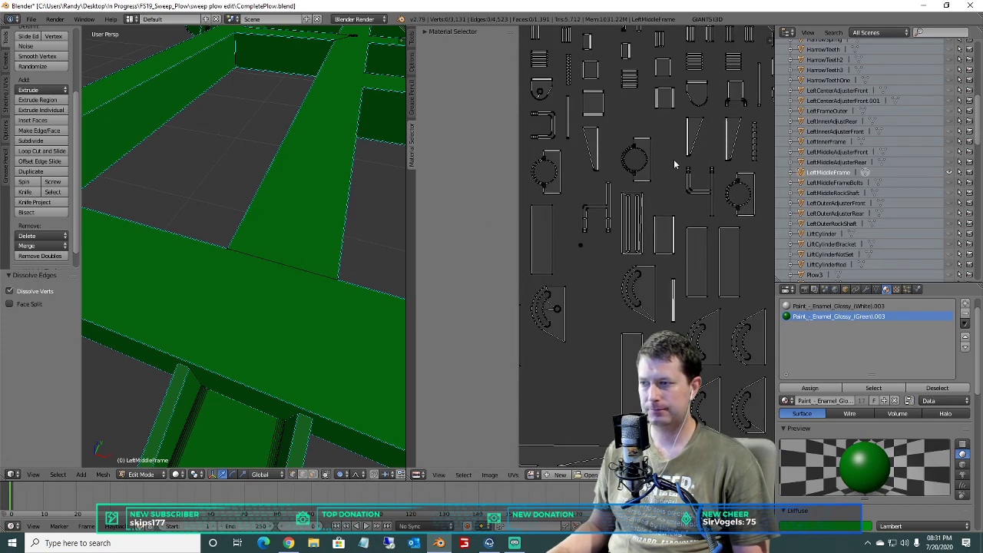
middle_click_drag(551, 268, 611, 225)
scroll(588, 272, "up", 5)
key("b")
left_click_drag(688, 269, 686, 267)
key("x")
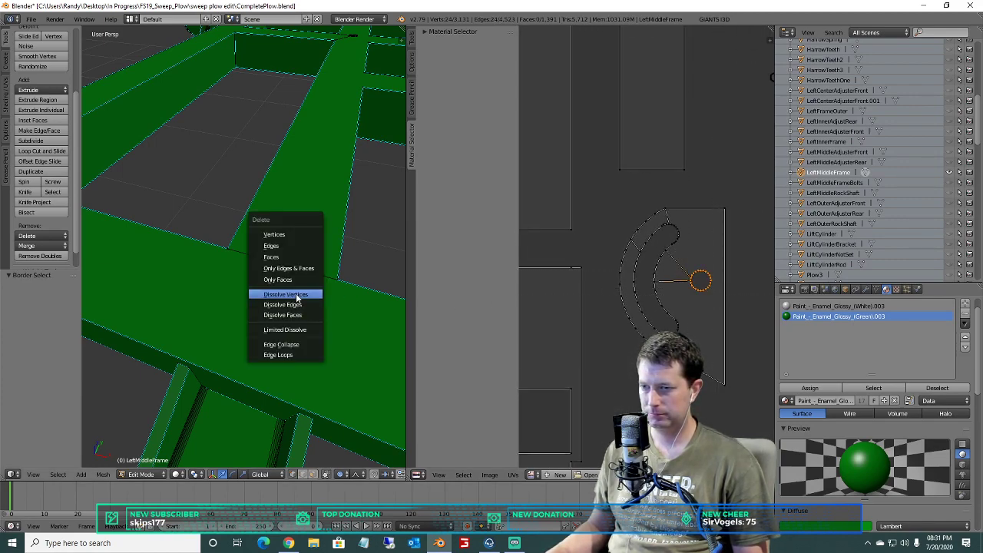
left_click(297, 297)
key("x")
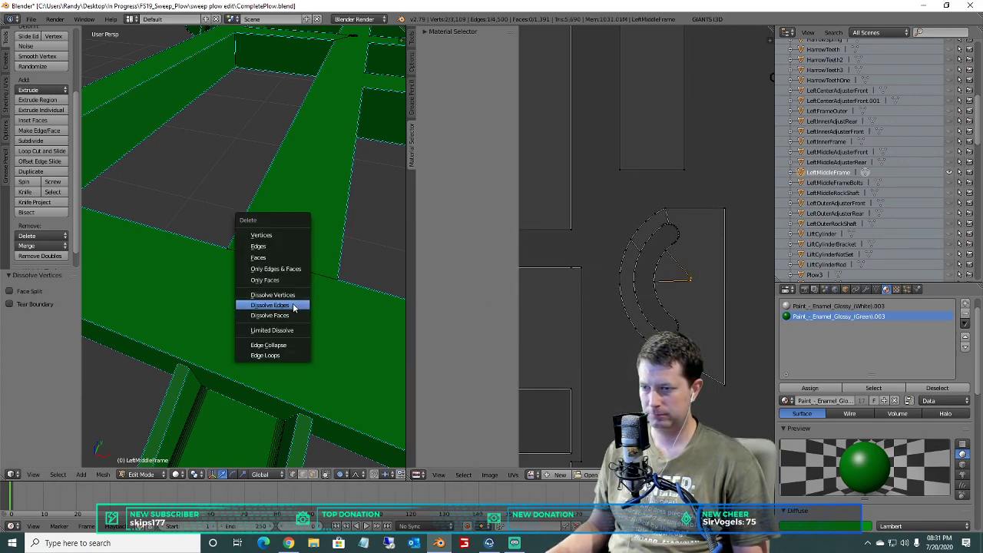
left_click(293, 307)
Dissolve the vertices and leftover edges of the hole outline on the tall island with a rounded lower end.
middle_click_drag(622, 145, 722, 432)
key("b")
left_click_drag(665, 246, 628, 209)
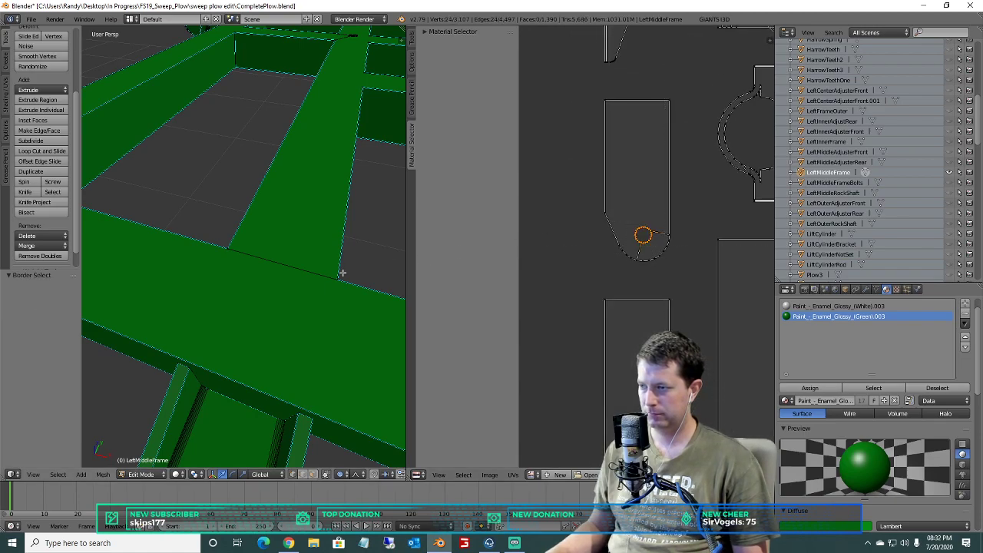
key("x")
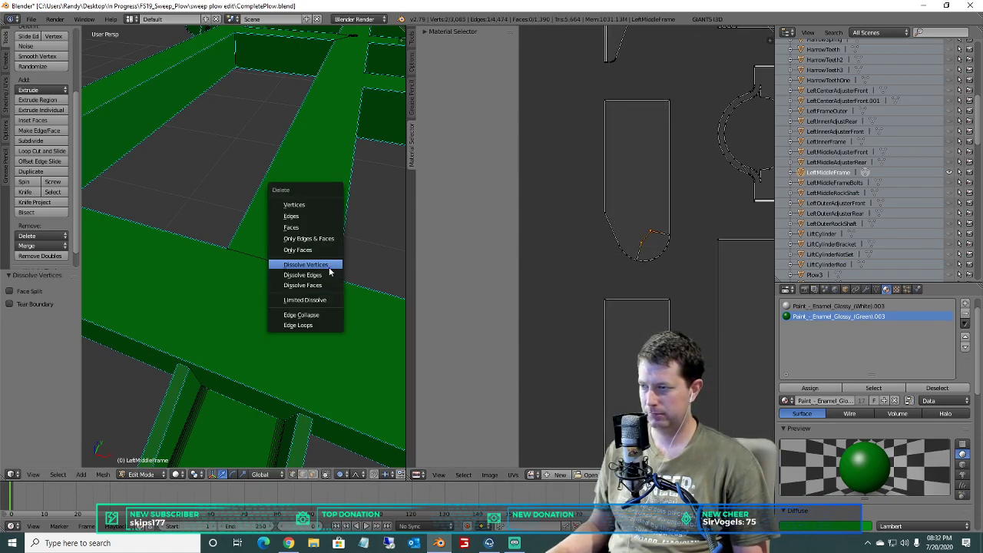
left_click(329, 275)
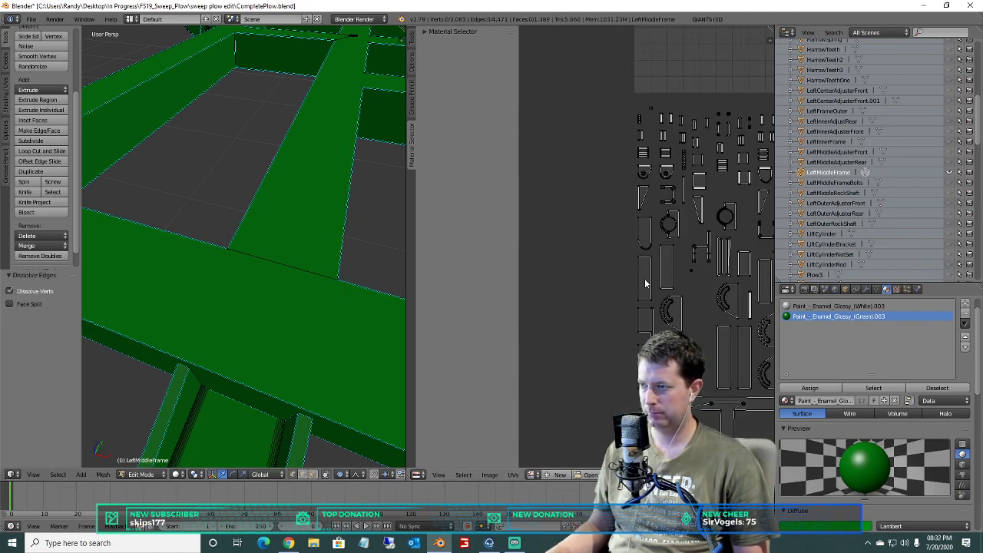
Dissolve the edges of the two hole outlines on the small neighbouring plate islands with rounded bottoms.
scroll(694, 221, "up", 4)
middle_click_drag(693, 219, 647, 465)
scroll(590, 278, "up", 1)
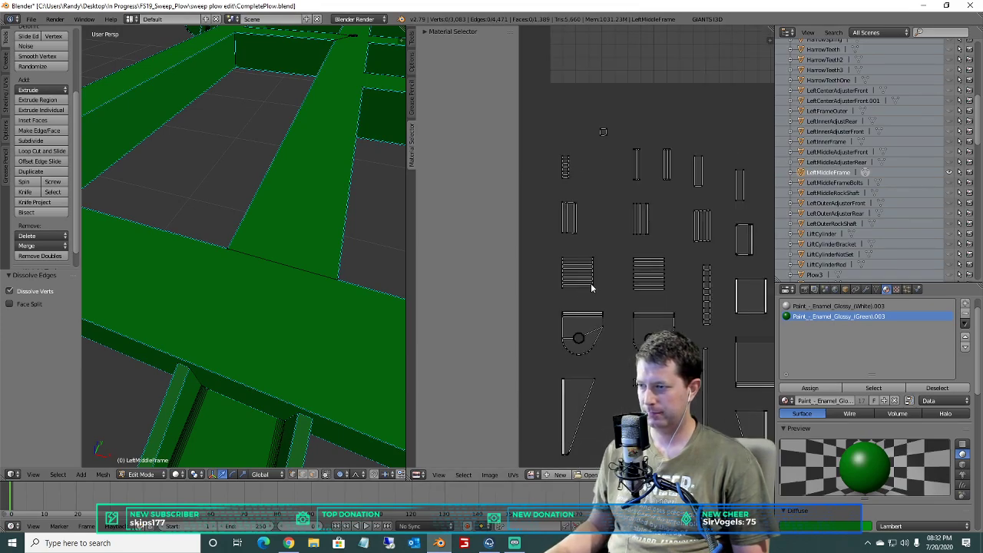
middle_click_drag(591, 279, 662, 279)
scroll(630, 326, "up", 5)
middle_click_drag(622, 338, 626, 332)
scroll(626, 331, "down", 3)
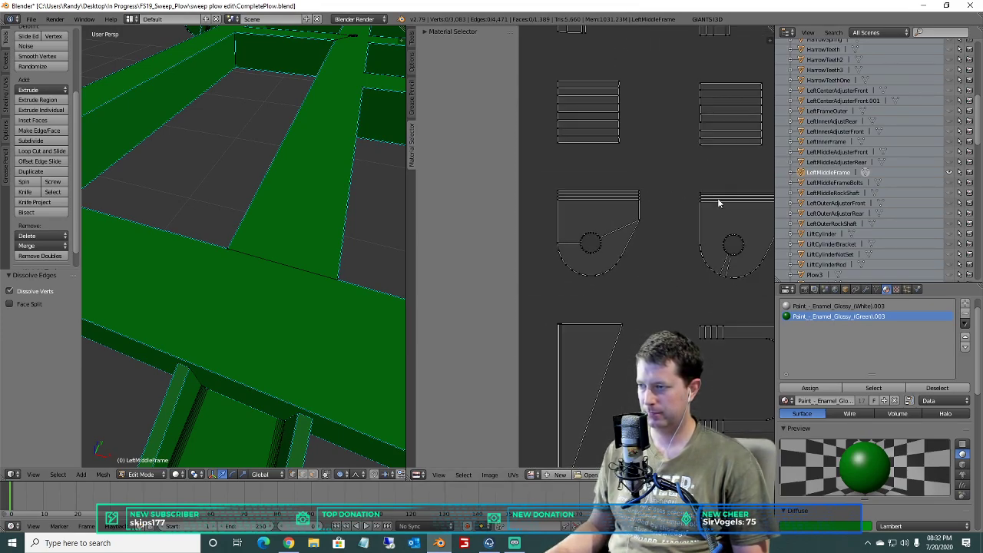
key("b")
left_click_drag(751, 264, 720, 228)
key("x")
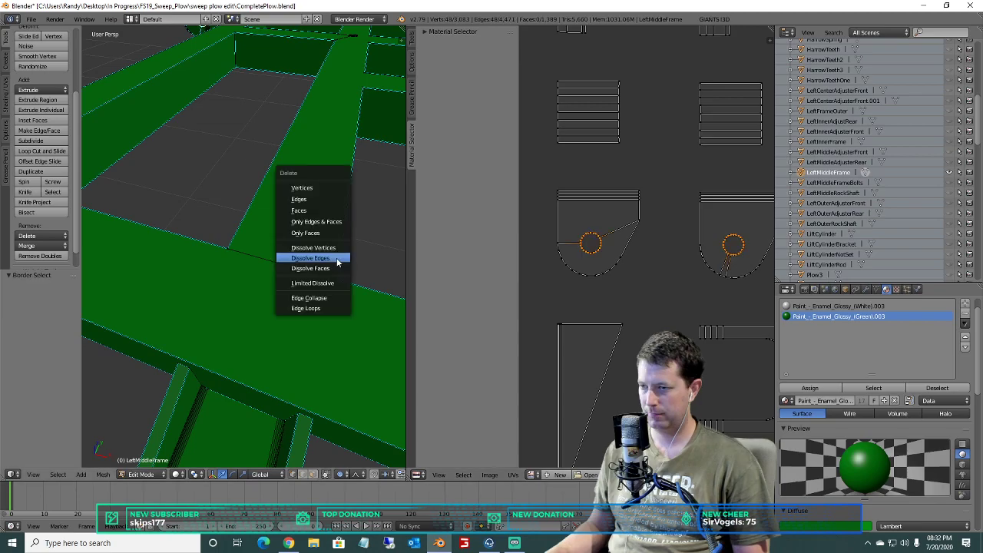
left_click(336, 262)
Examine the rest of the UV layout for islands that still contain hole outlines.
scroll(667, 299, "down", 3)
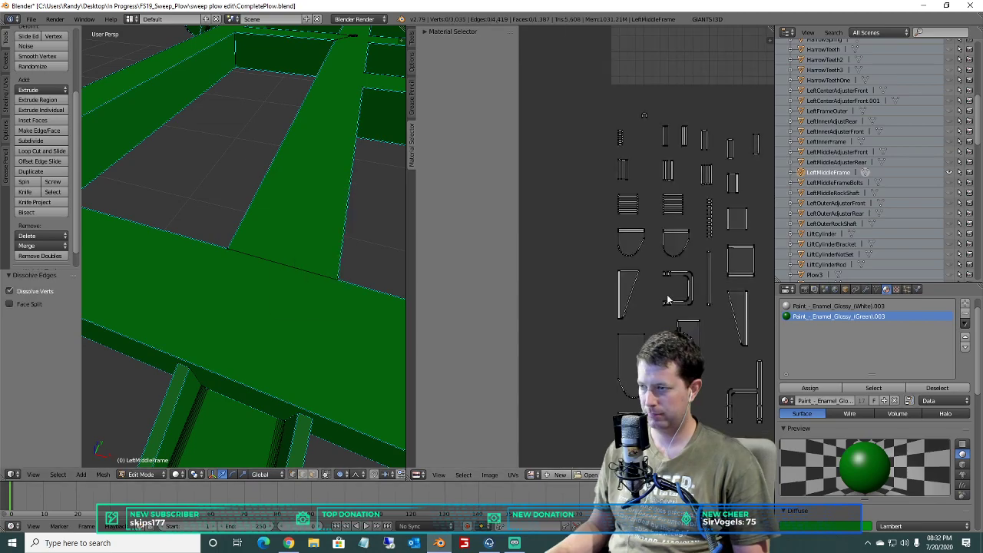
middle_click_drag(667, 299, 647, 90)
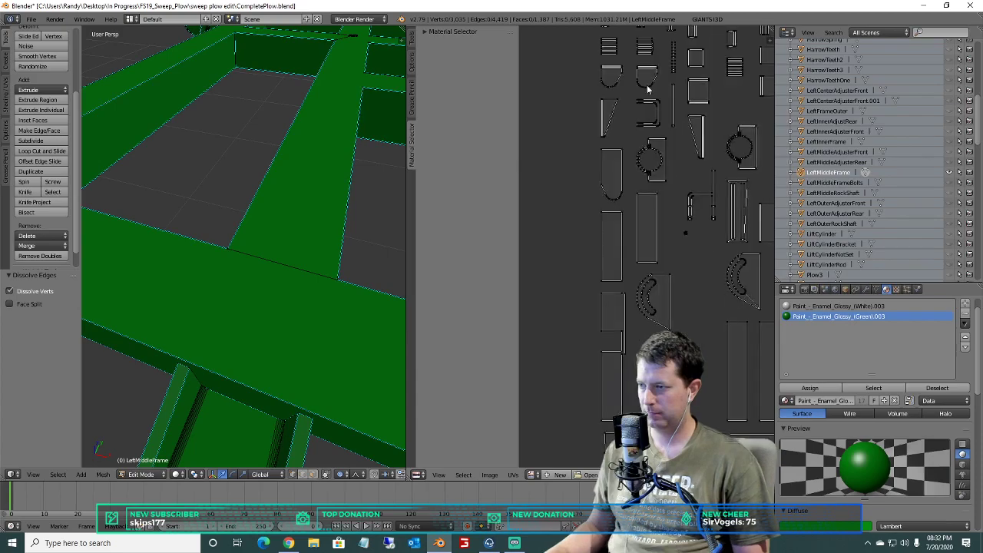
scroll(678, 268, "up", 1)
middle_click_drag(678, 268, 681, 80)
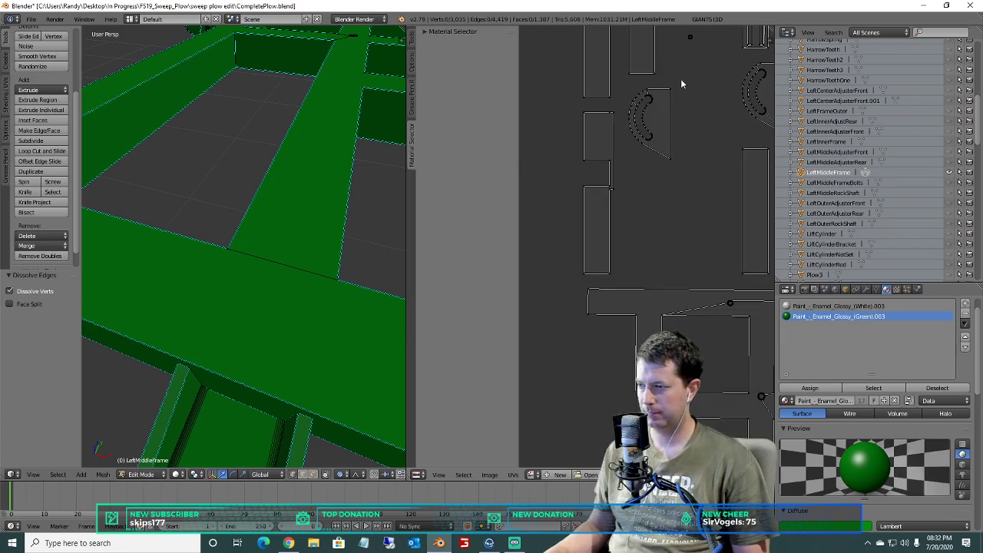
scroll(680, 84, "down", 5)
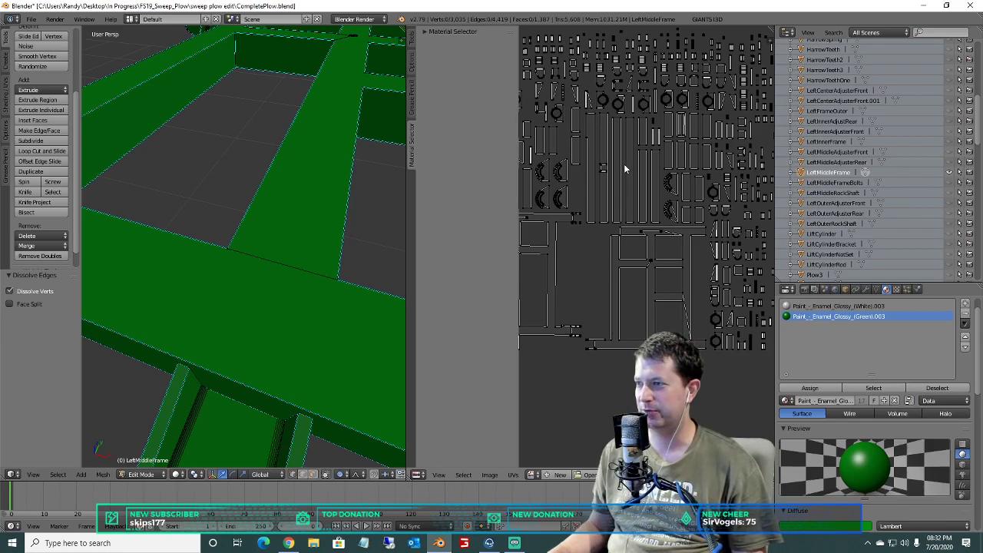
middle_click_drag(624, 164, 639, 188)
scroll(597, 201, "up", 4)
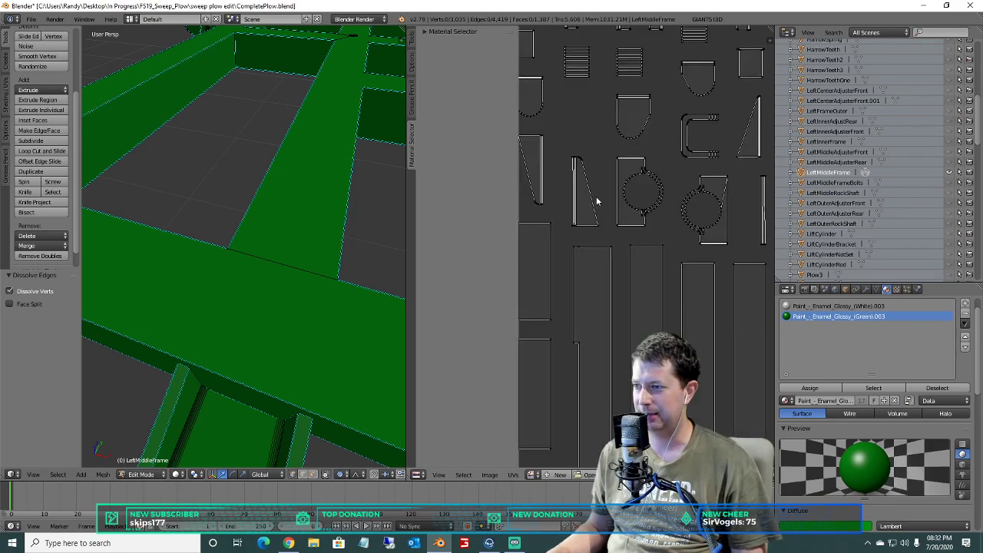
scroll(597, 201, "down", 4)
middle_click_drag(598, 201, 503, 459)
Try to dissolve the vertices of the three hole outlines on the large frame island's upper beam and beam crossing.
middle_click_drag(631, 419, 757, 264)
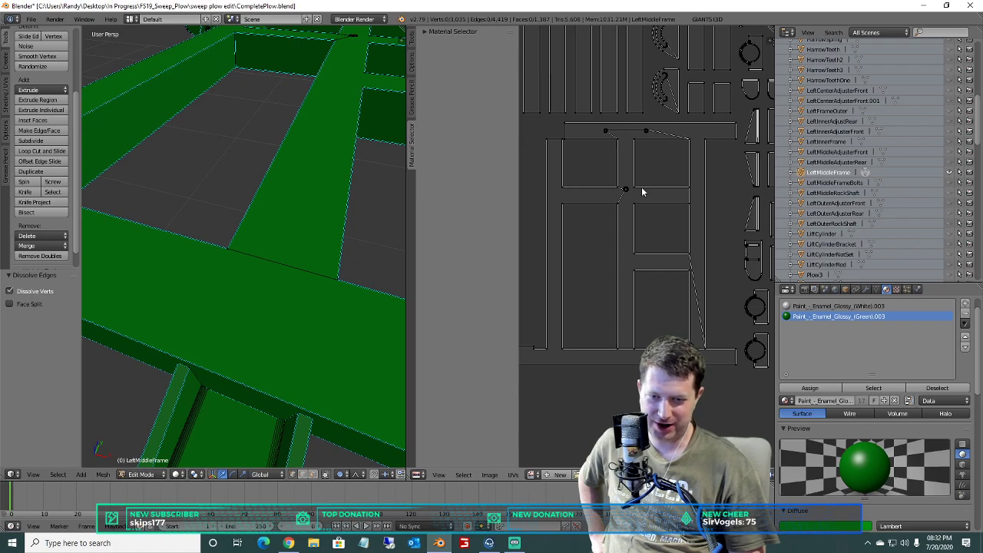
scroll(643, 192, "up", 4)
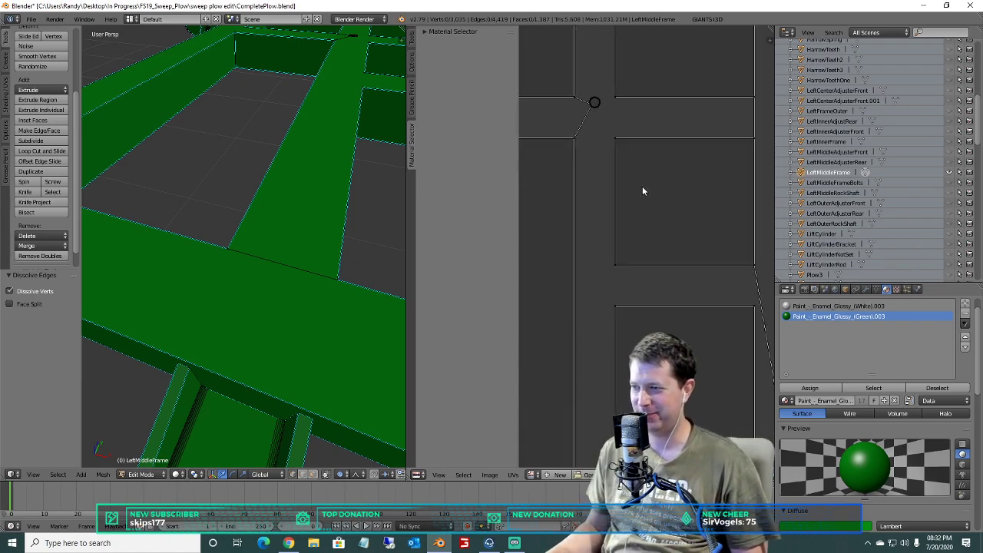
middle_click_drag(643, 183, 679, 427)
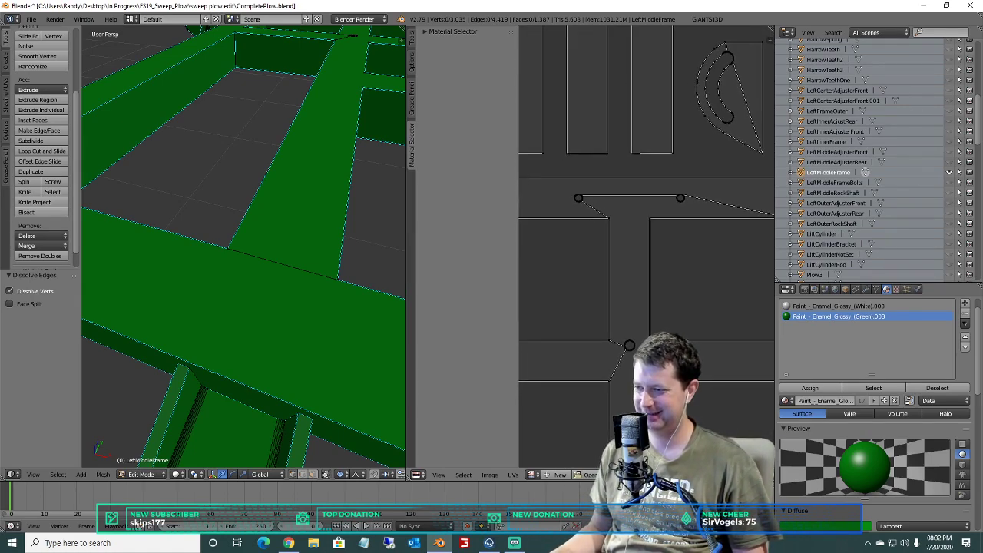
key("a")
key("a")
left_click_drag(621, 331, 620, 330)
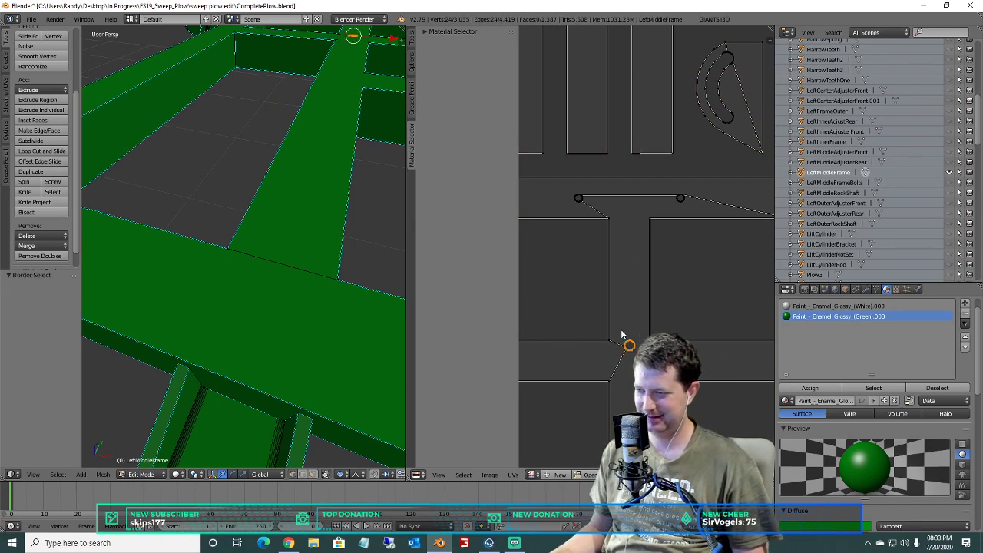
key("b")
left_click_drag(709, 208, 553, 179)
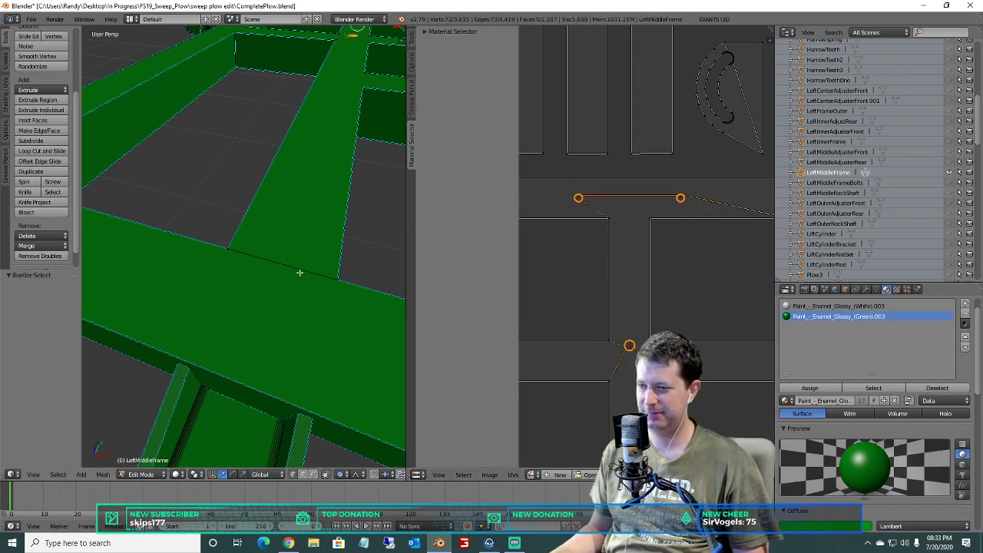
key("x")
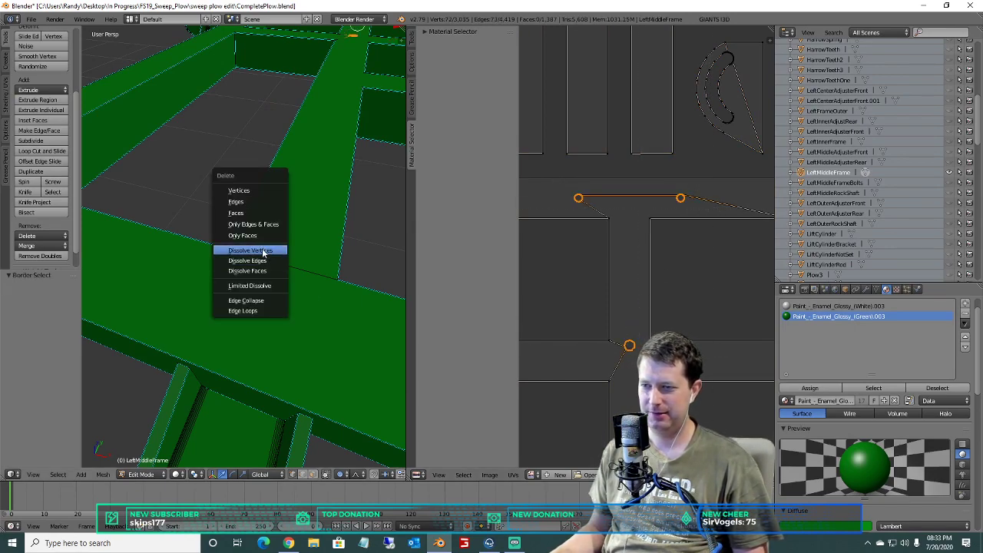
left_click(263, 254)
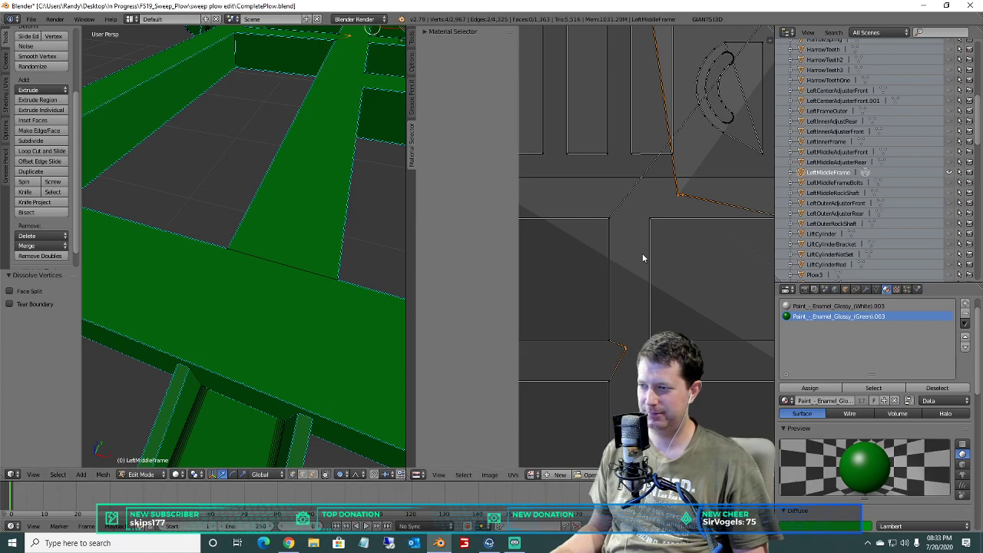
scroll(634, 253, "down", 4)
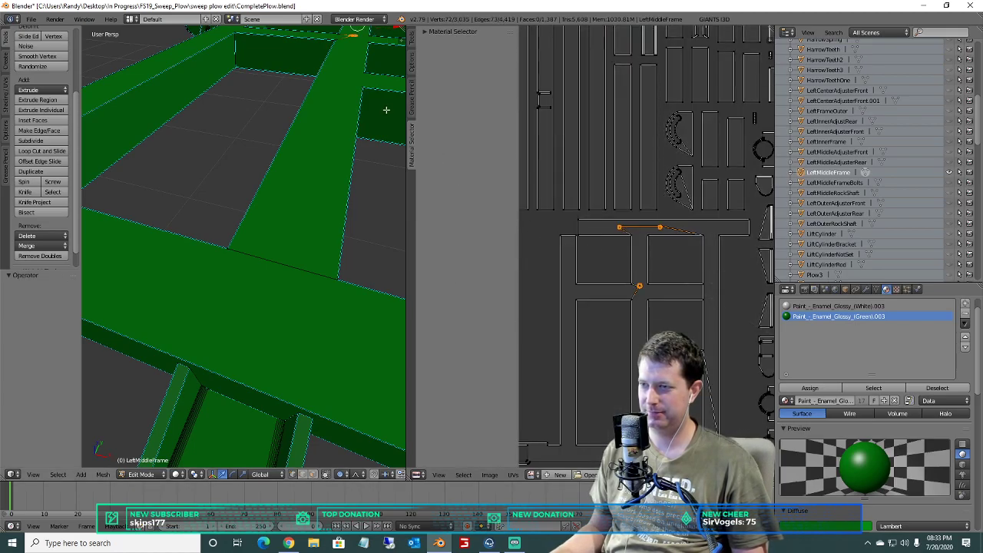
Select the linked faces of the cylindrical hole wall inside the frame beam, limited by sharp edges, and delete those faces.
middle_click_drag(386, 110, 149, 311, "shift")
scroll(343, 290, "up", 4)
scroll(241, 193, "up", 3)
middle_click_drag(241, 192, 338, 177)
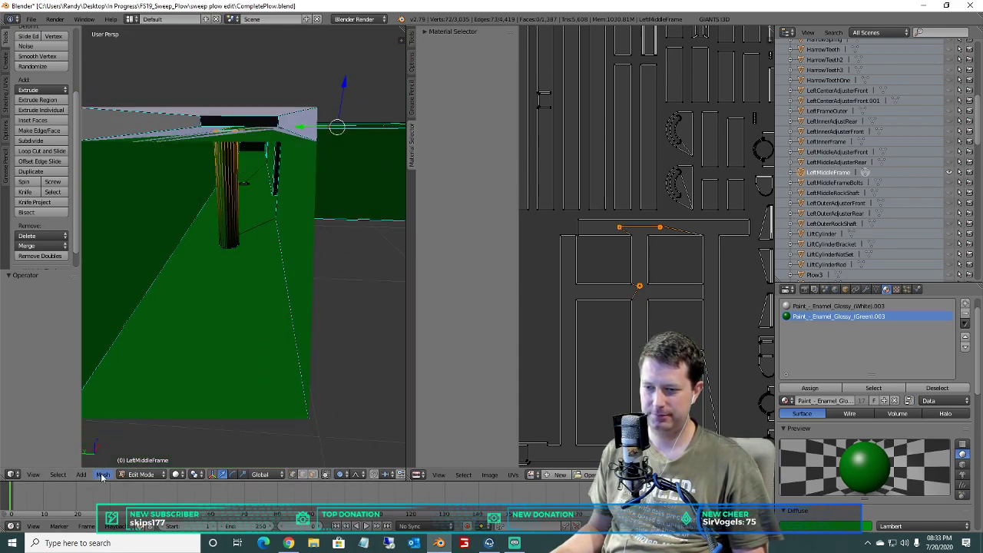
key("a")
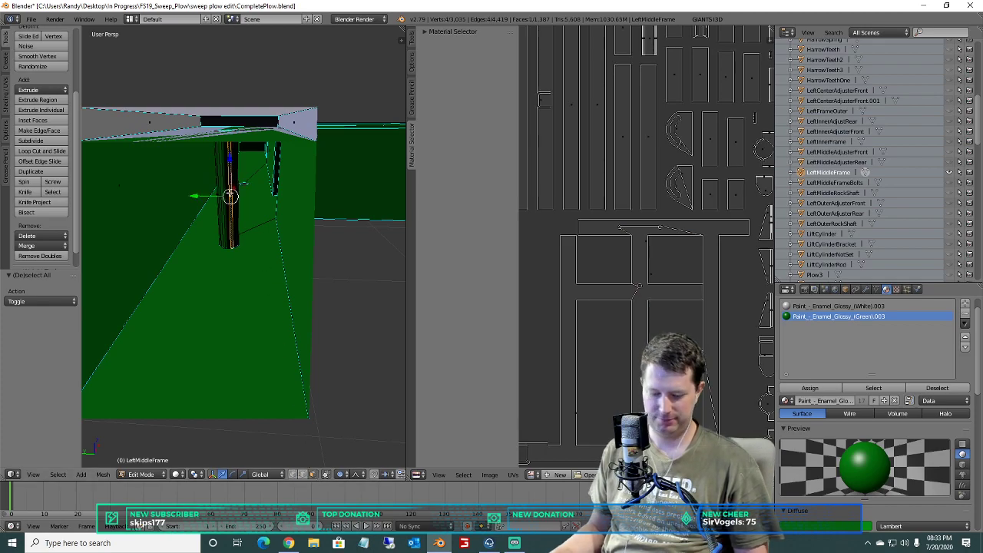
key("ctrl+l")
key("x")
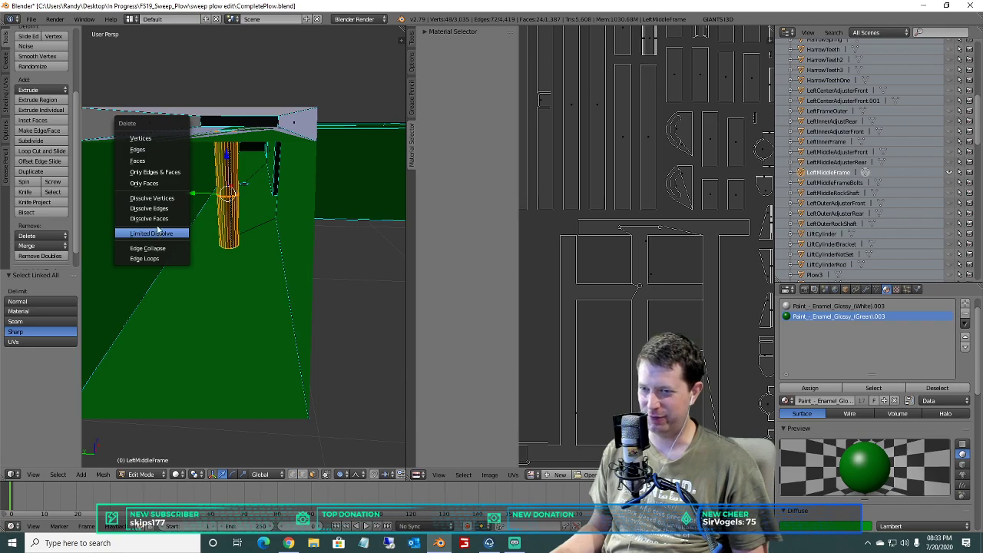
left_click(138, 161)
Dissolve the vertices and leftover edges of the three hole outlines on the large frame island's upper beam and beam crossing.
middle_click_drag(327, 221, 320, 284)
scroll(610, 254, "up", 2)
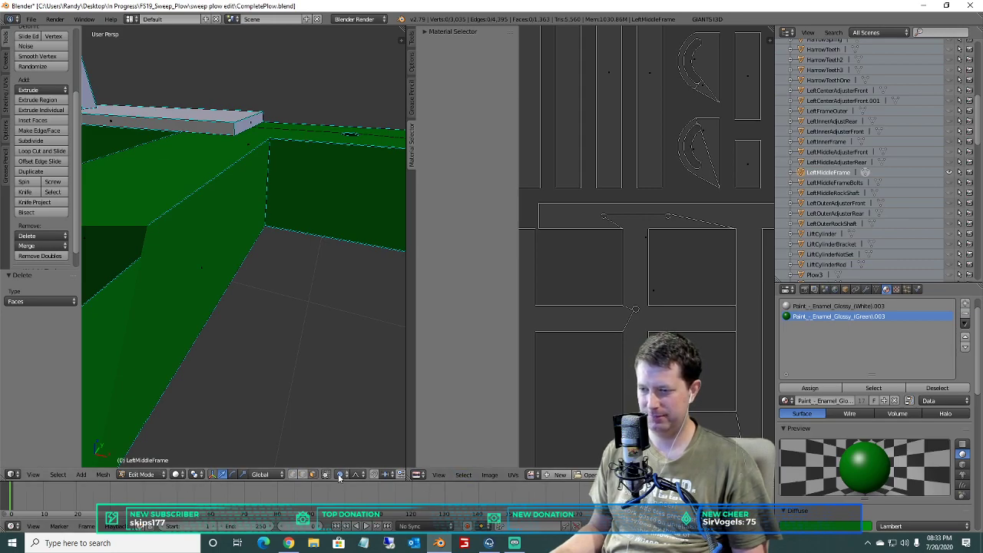
key("a")
key("a")
key("b")
left_click_drag(636, 317, 628, 302)
key("b")
left_click_drag(681, 224, 589, 208)
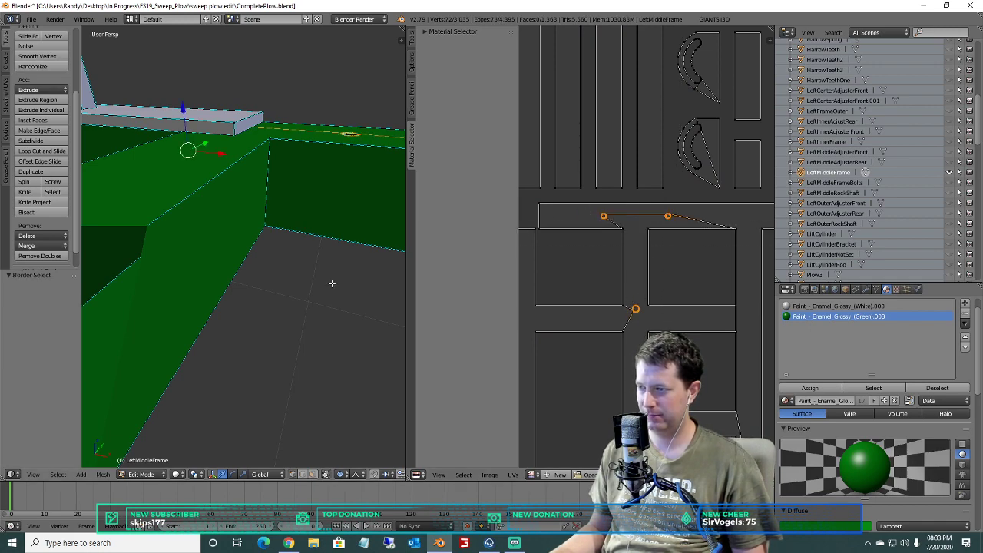
key("x")
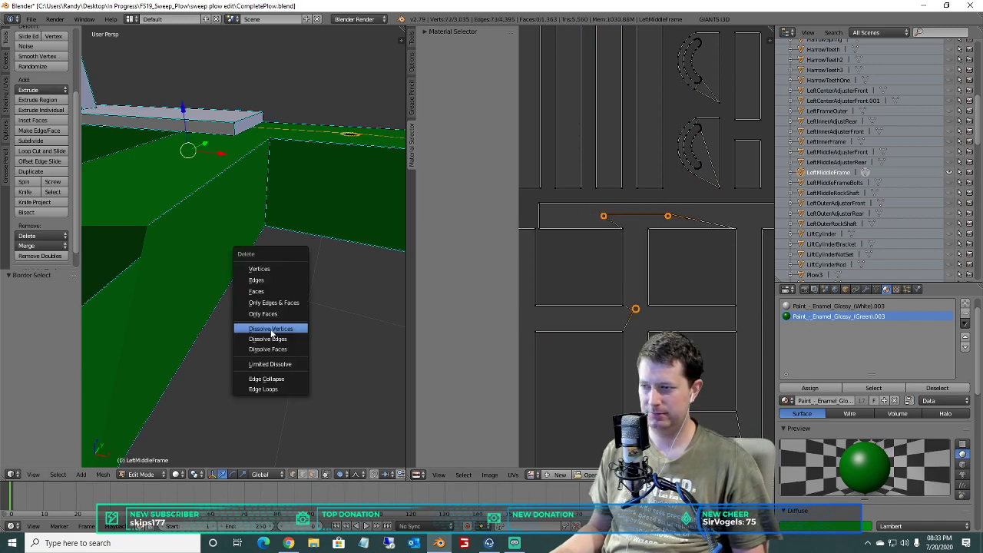
Dissolve the vertices and leftover edges of the two hole outlines on the short lower tab of the other large frame island.
scroll(585, 314, "down", 5)
middle_click_drag(580, 277, 750, 190)
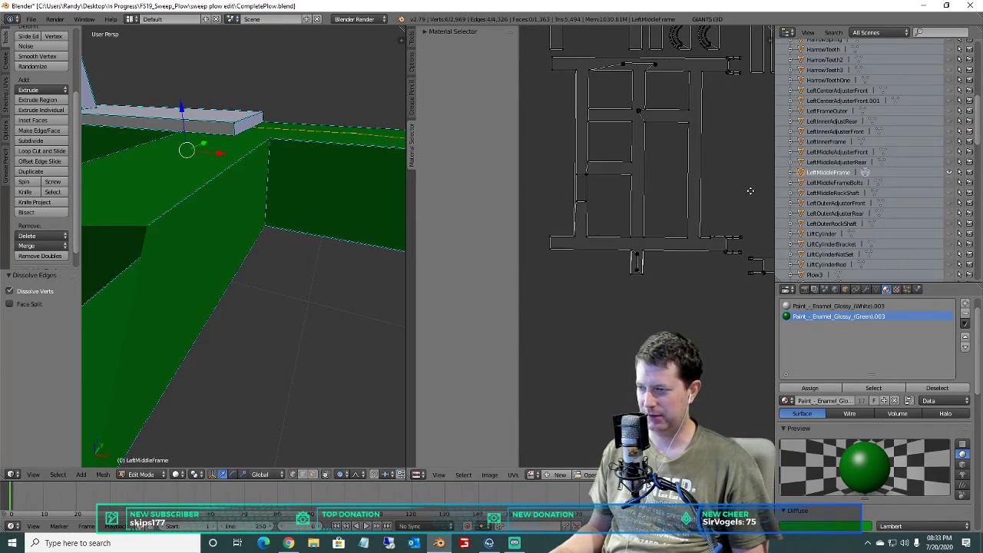
scroll(665, 238, "up", 3)
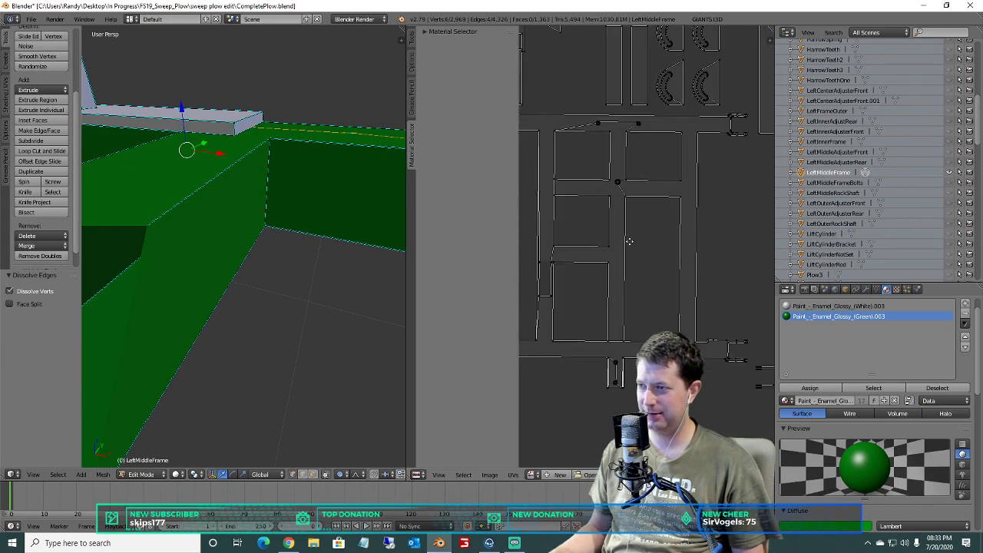
scroll(659, 243, "up", 5)
key("a")
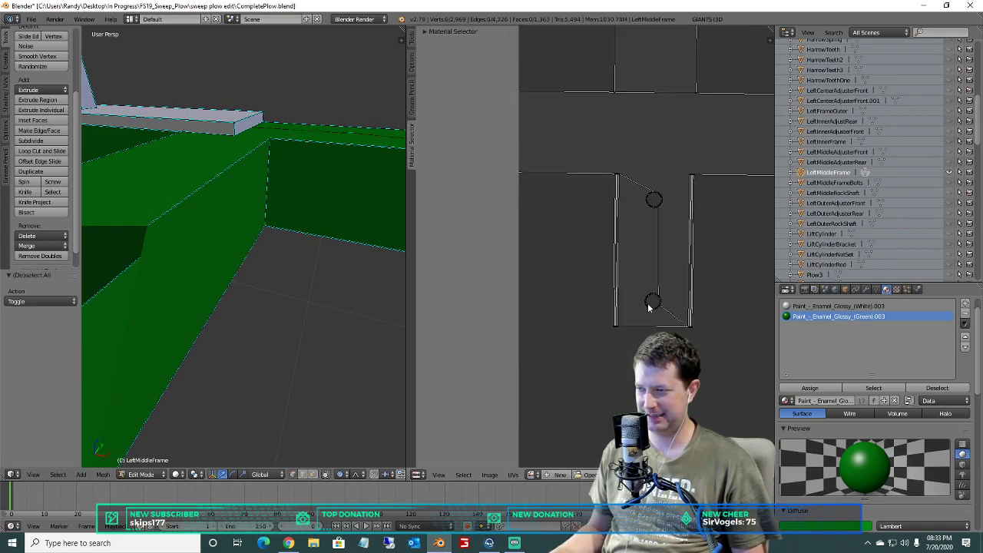
key("a")
key("b")
left_click_drag(668, 320, 629, 165)
key("x")
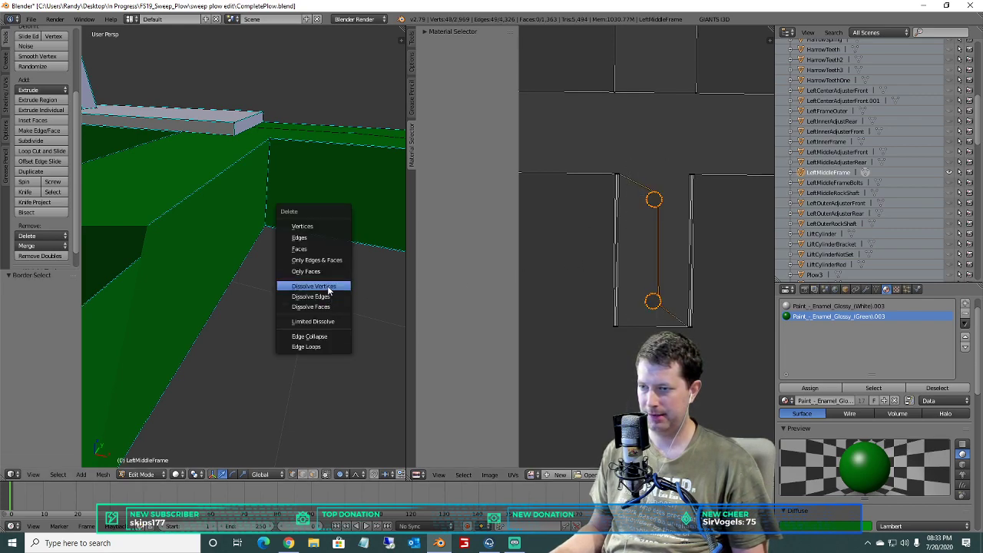
left_click(328, 287)
key("x")
left_click(327, 299)
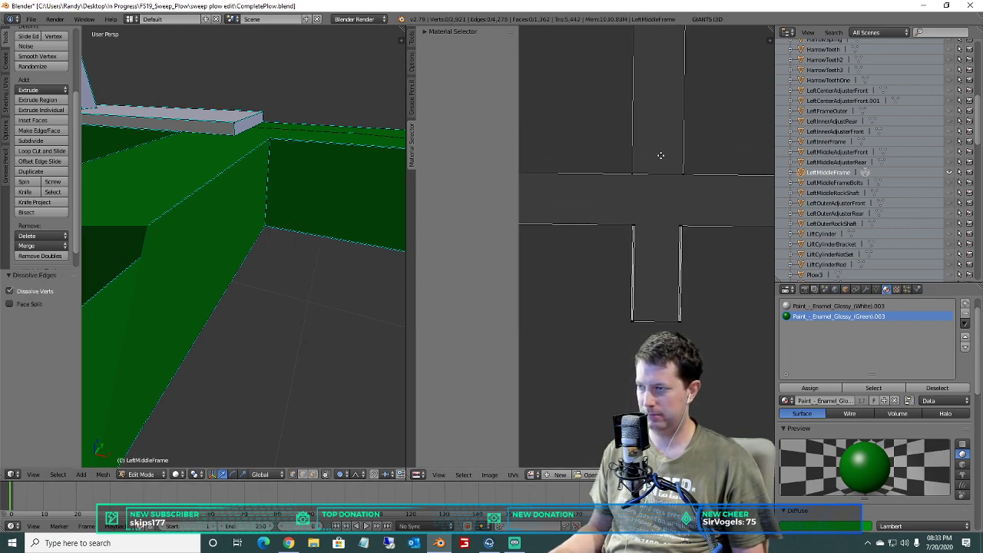
Dissolve the vertices and leftover edges of the hole outline at that frame island's beam crossing.
middle_click_drag(660, 155, 620, 157)
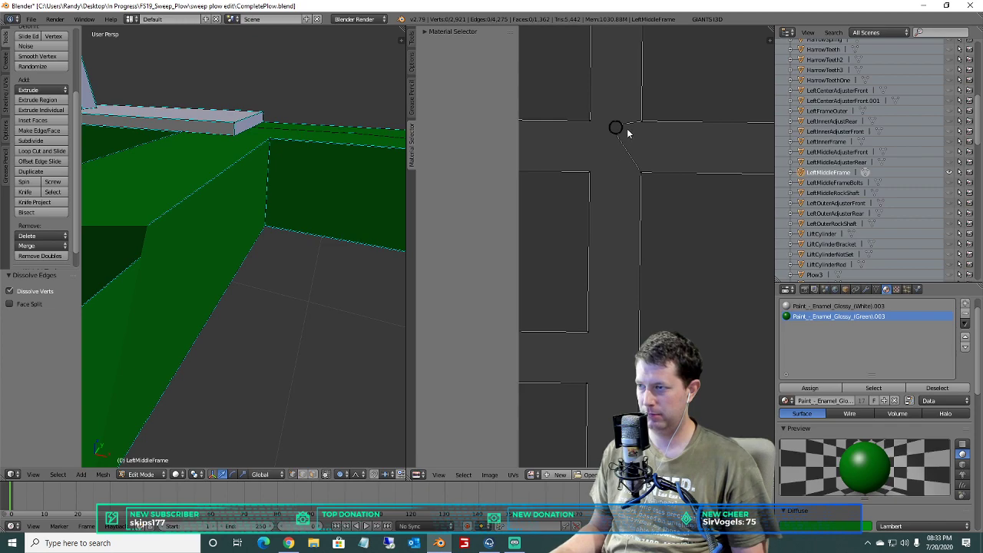
key("v")
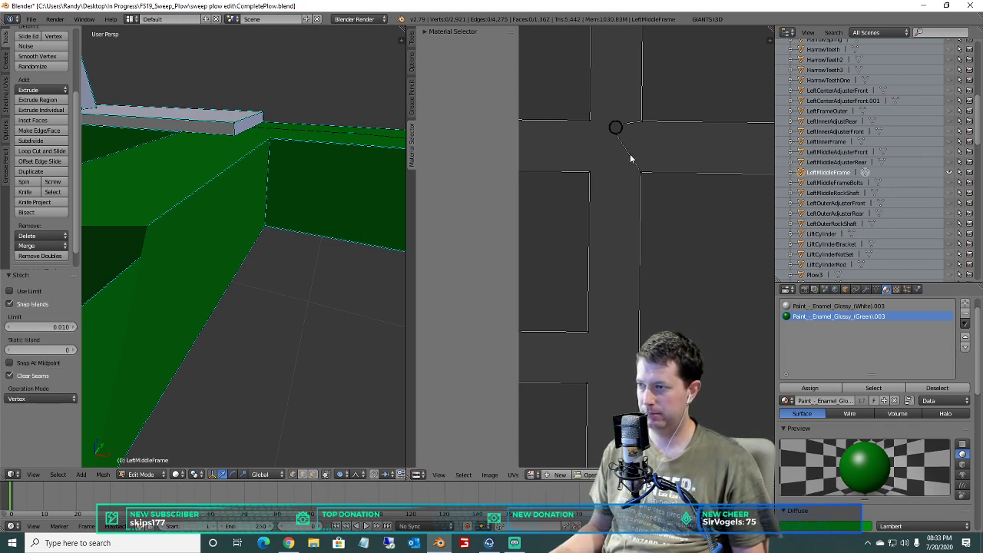
key("b")
left_click_drag(619, 132, 583, 123)
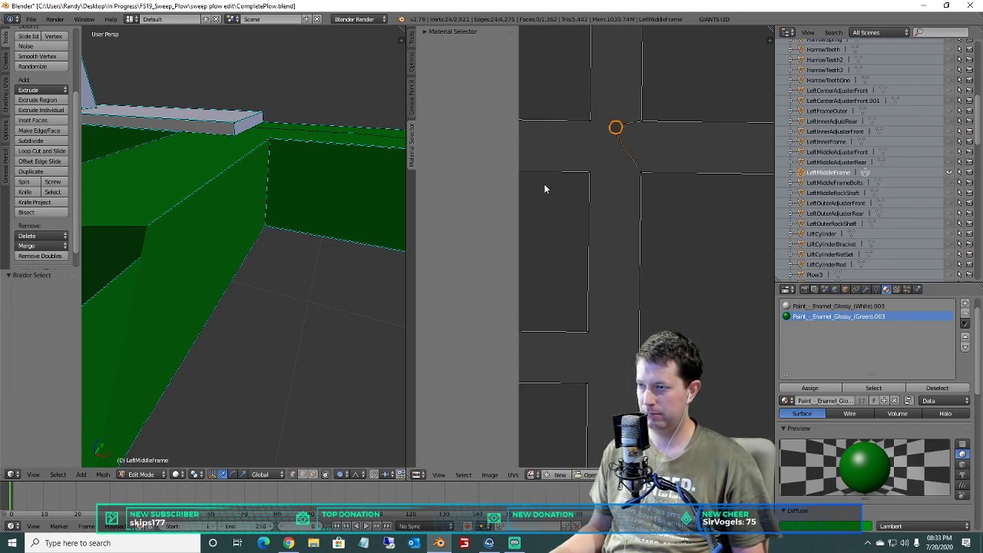
key("x")
left_click(319, 265)
key("x")
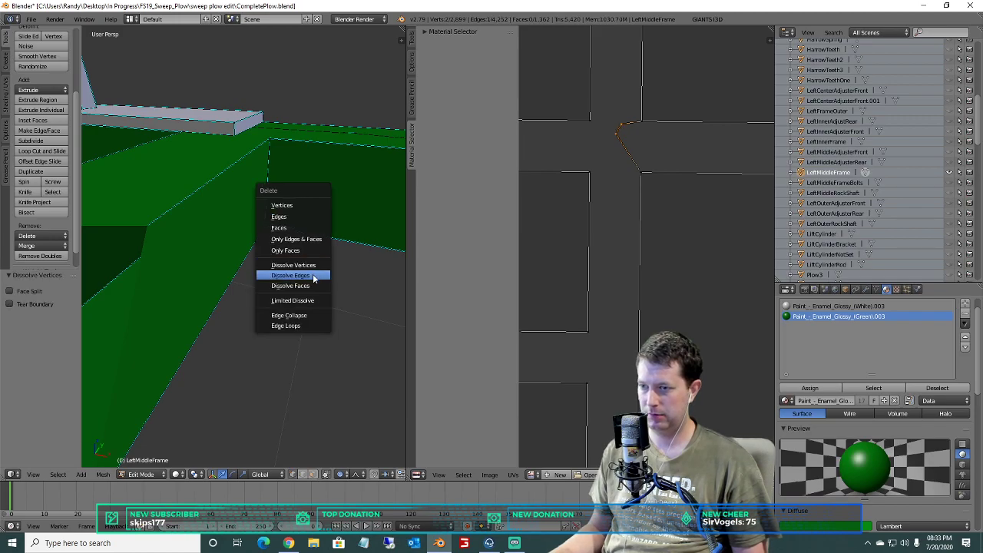
Dissolve the vertices and leftover edges of the two hole outlines on the same frame island's upper beam.
scroll(583, 190, "down", 6)
middle_click_drag(608, 119, 613, 168)
scroll(637, 208, "up", 4)
key("a")
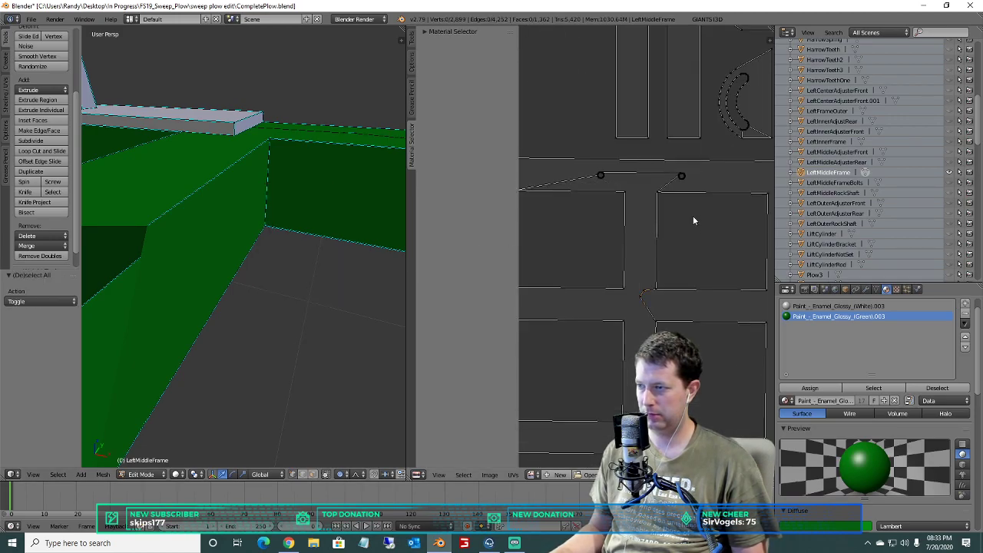
key("b")
left_click_drag(701, 185, 584, 166)
key("x")
left_click(261, 245)
key("x")
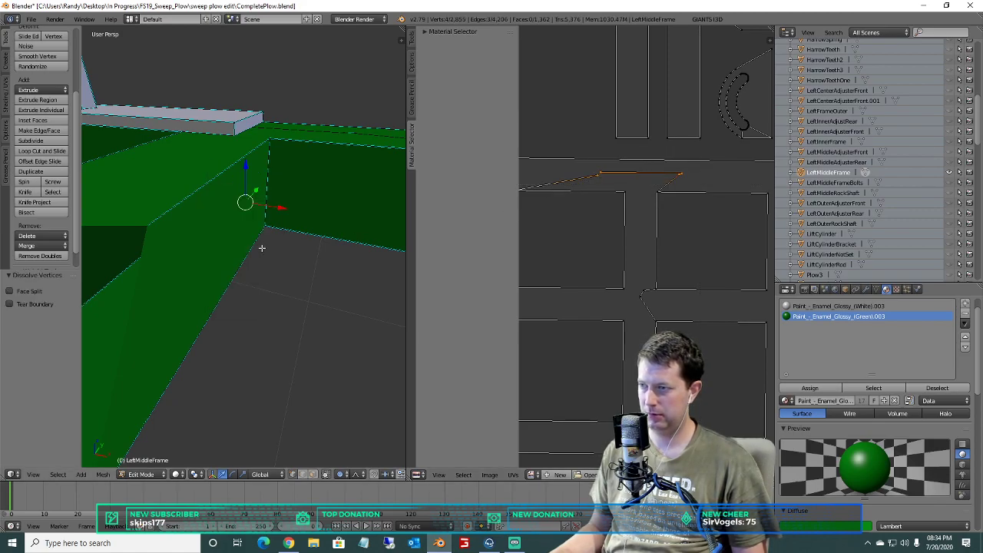
left_click(264, 259)
Select the faces of the whole cleaned frame island and apply a Limited Dissolve to them.
scroll(607, 222, "down", 4)
scroll(651, 283, "up", 2)
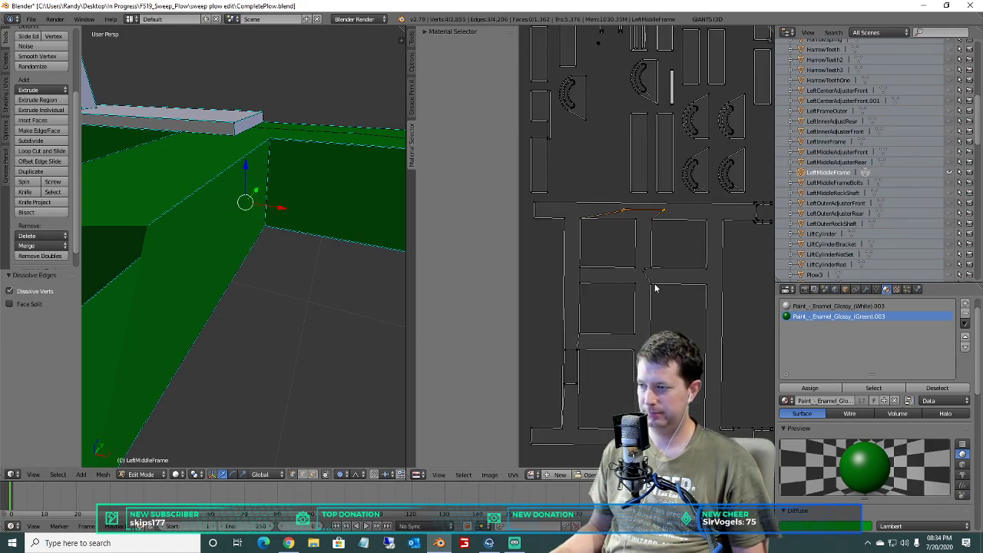
scroll(674, 291, "down", 1)
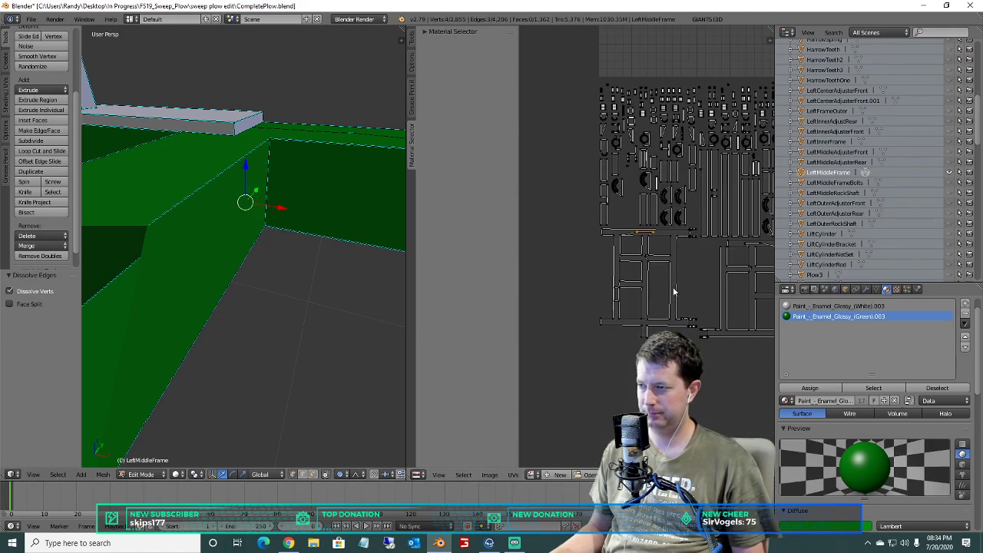
scroll(668, 285, "up", 1)
key("a")
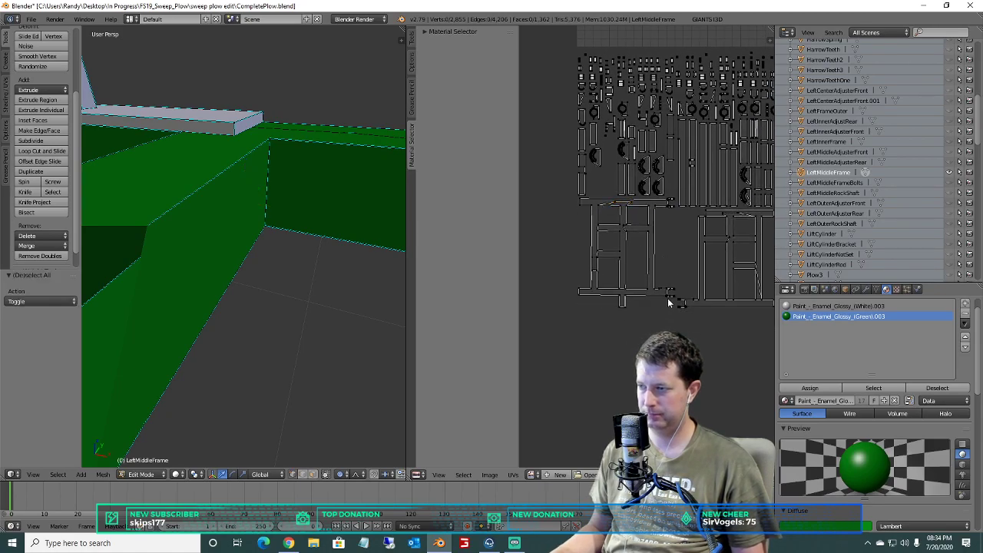
key("b")
left_click_drag(676, 327, 572, 198)
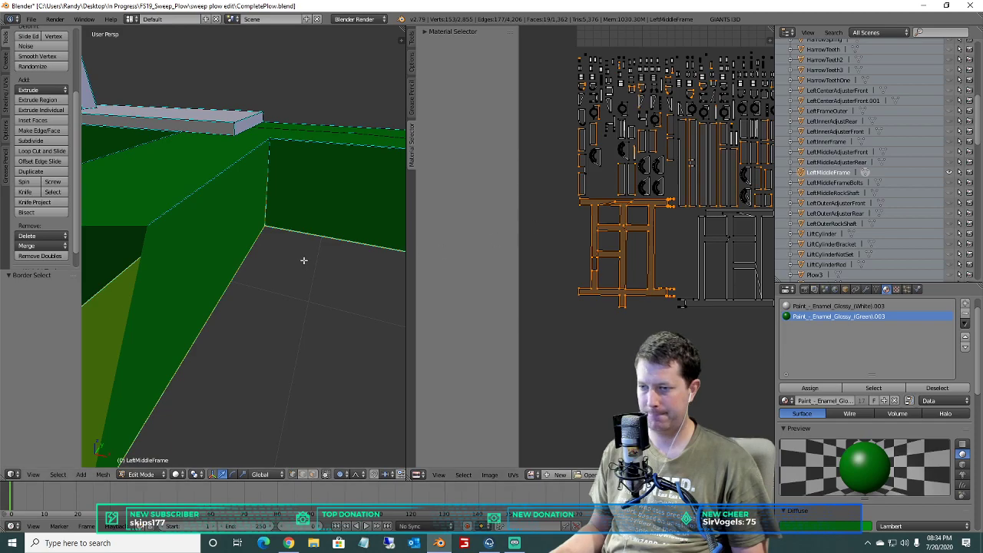
left_click(315, 474)
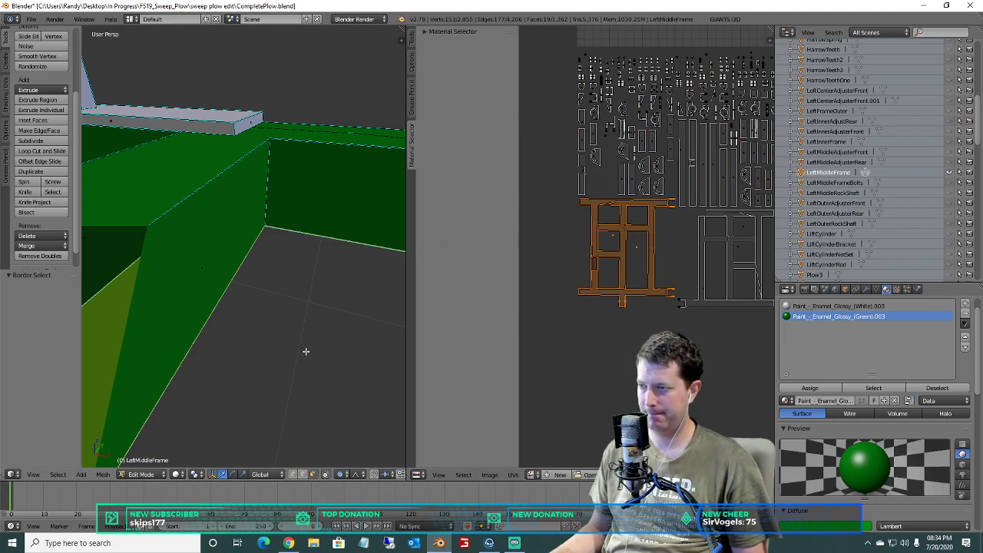
key("x")
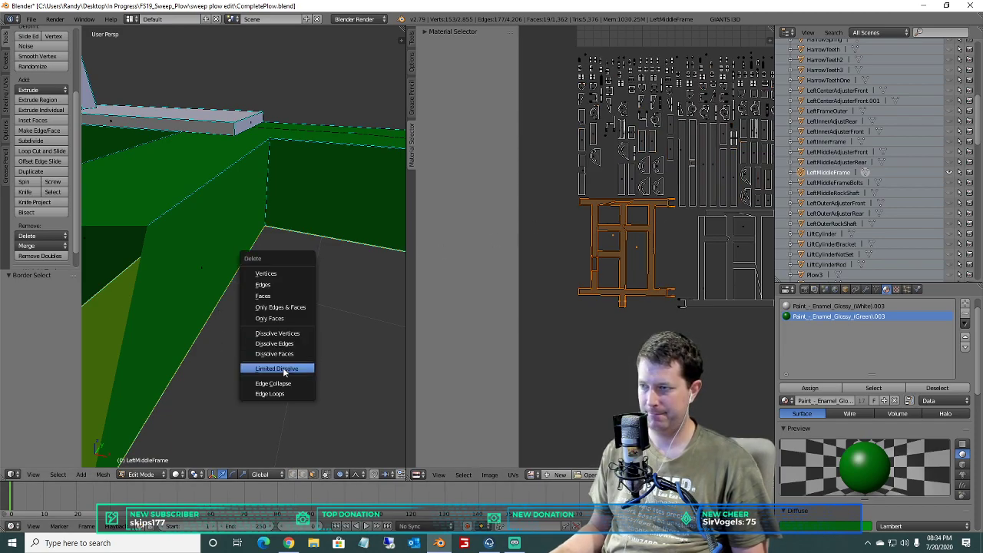
left_click(282, 372)
scroll(619, 212, "up", 4)
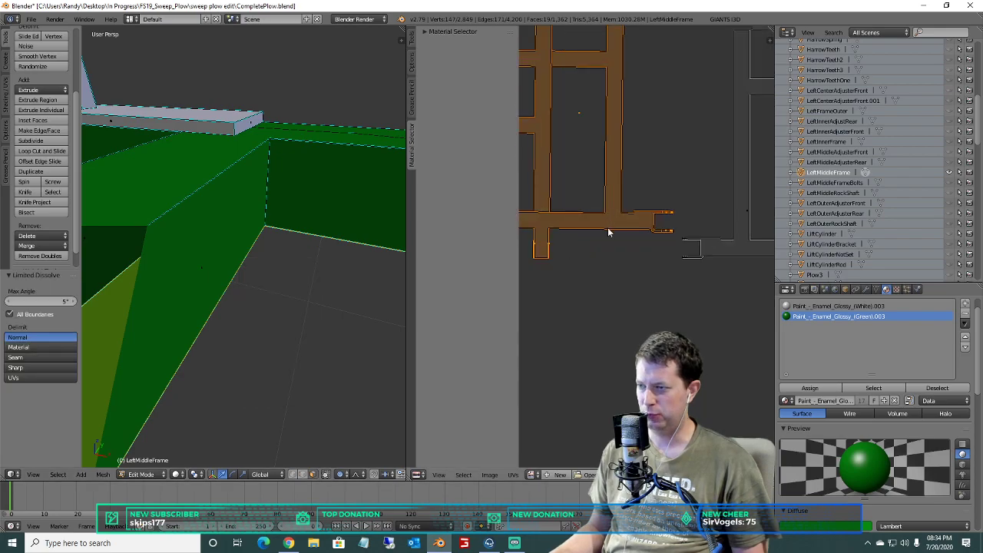
scroll(607, 223, "down", 2)
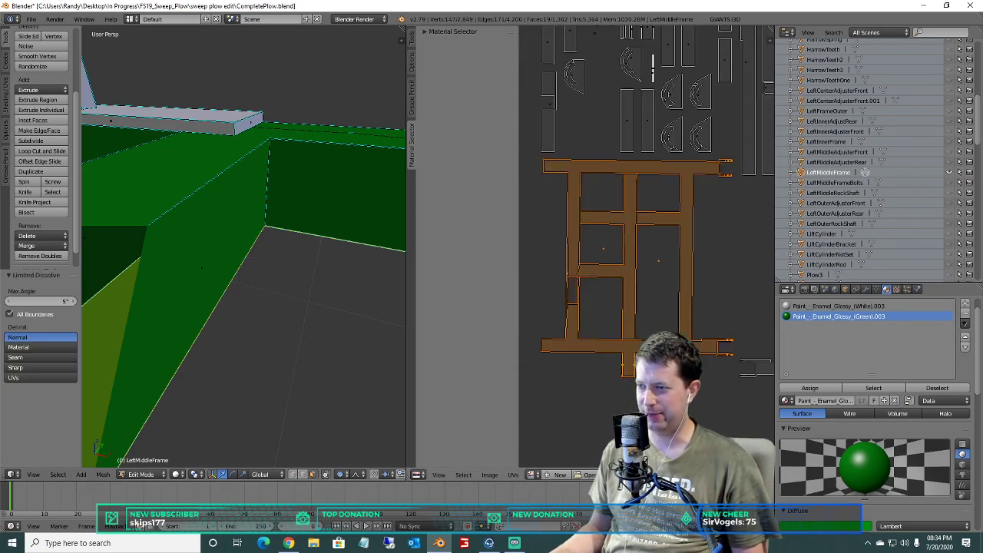
scroll(599, 315, "up", 5)
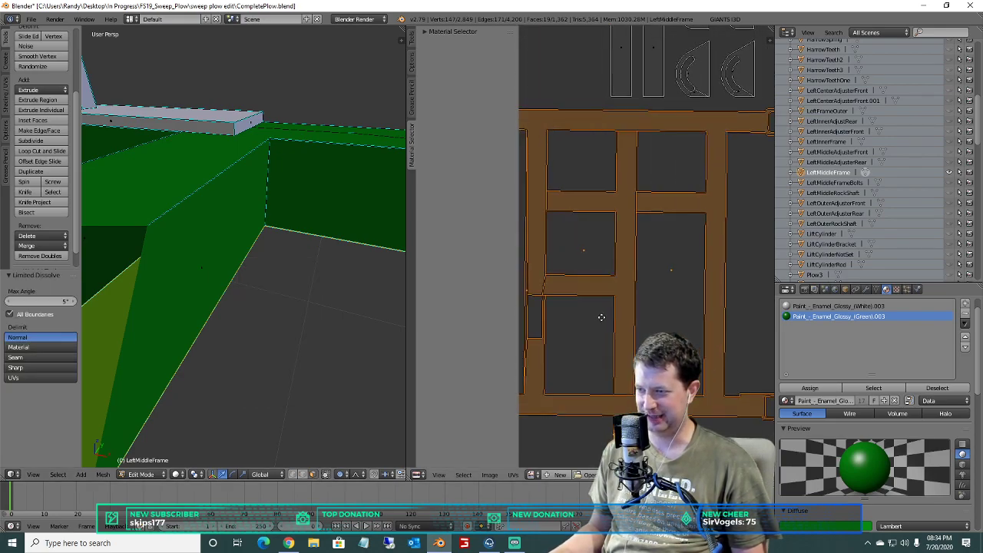
scroll(602, 295, "down", 2)
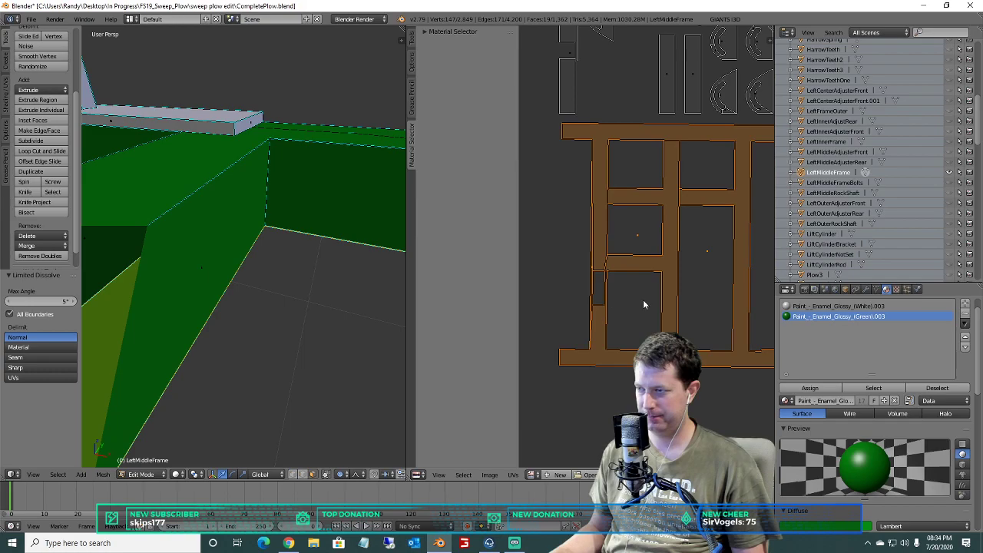
Select the faces of the other whole large frame island in the UV layout and apply a Limited Dissolve to them.
key("a")
right_click(674, 298)
right_click(660, 265)
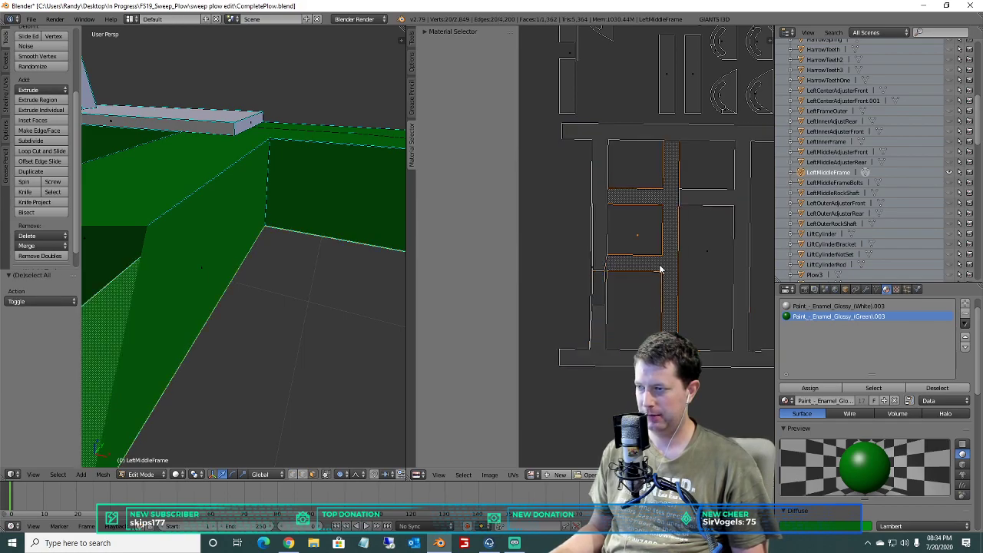
left_click(590, 296)
scroll(626, 292, "down", 3)
key("b")
left_click_drag(728, 330, 568, 176)
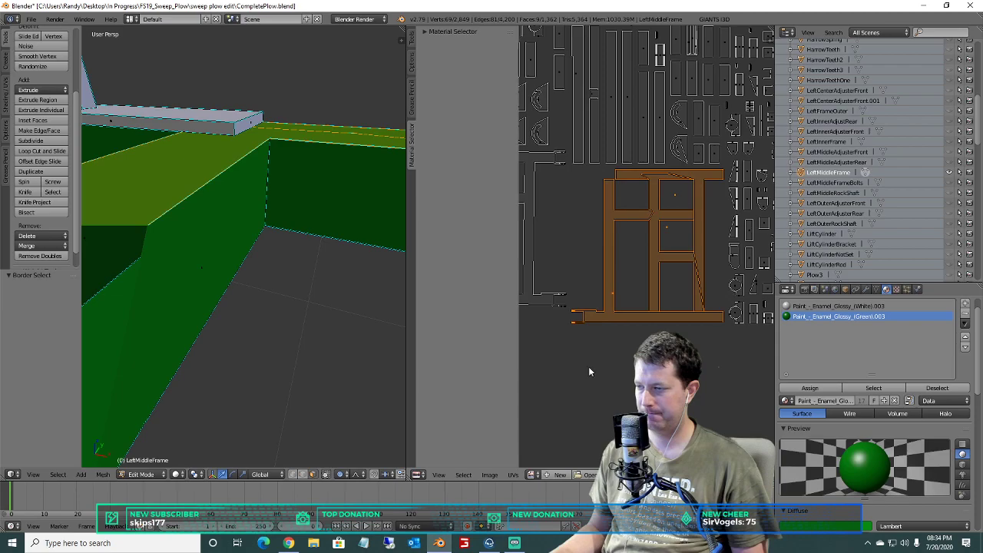
key("x")
left_click(326, 347)
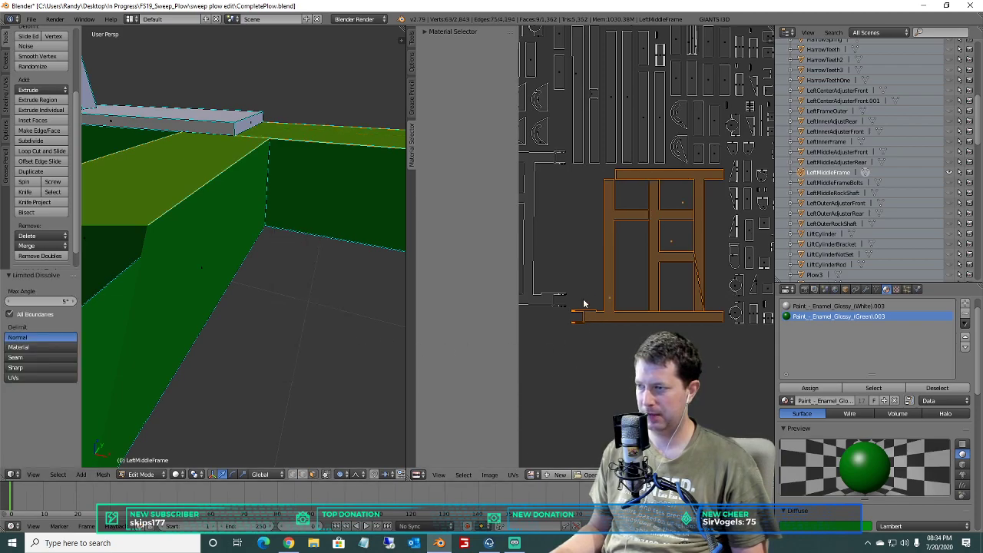
key("a")
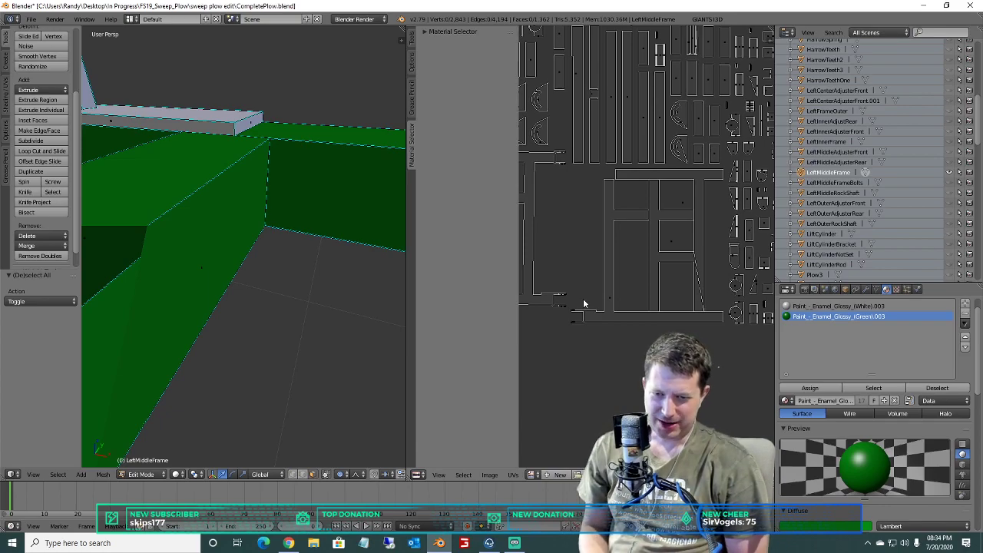
Select all of LeftMiddleFrame's geometry, and make the hidden LeftMiddleFrameBolts the active object and visible.
scroll(631, 313, "down", 5)
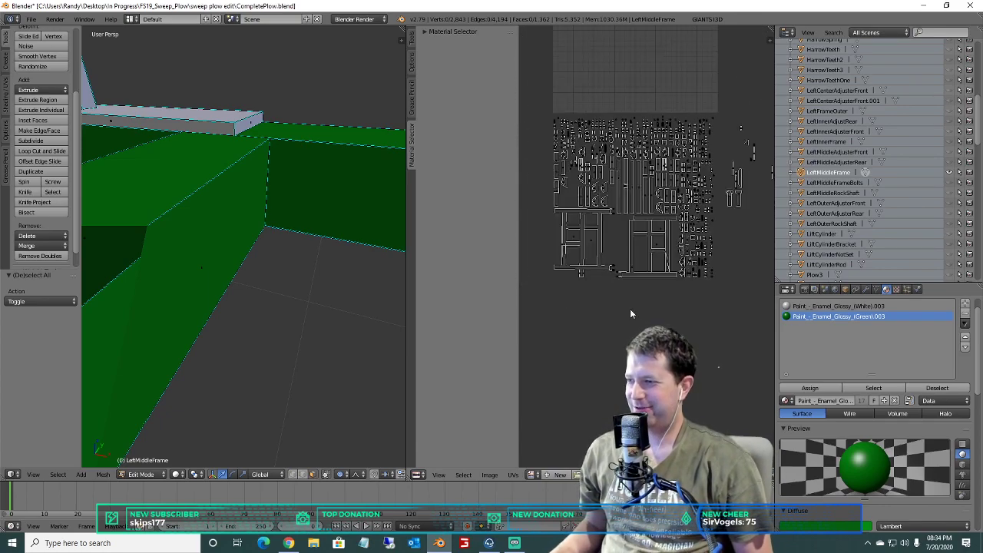
scroll(273, 267, "down", 5)
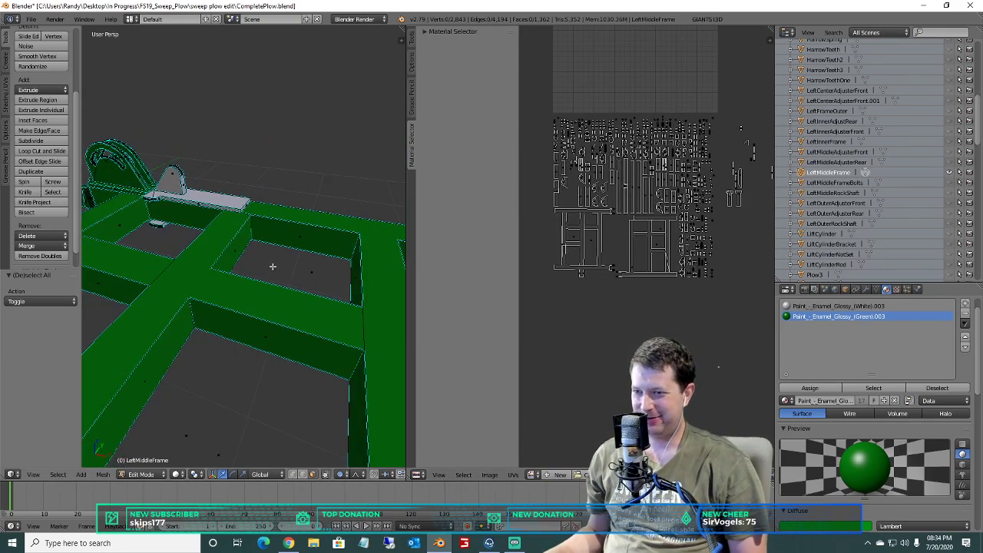
scroll(272, 268, "down", 6)
middle_click_drag(273, 267, 301, 201)
key("a")
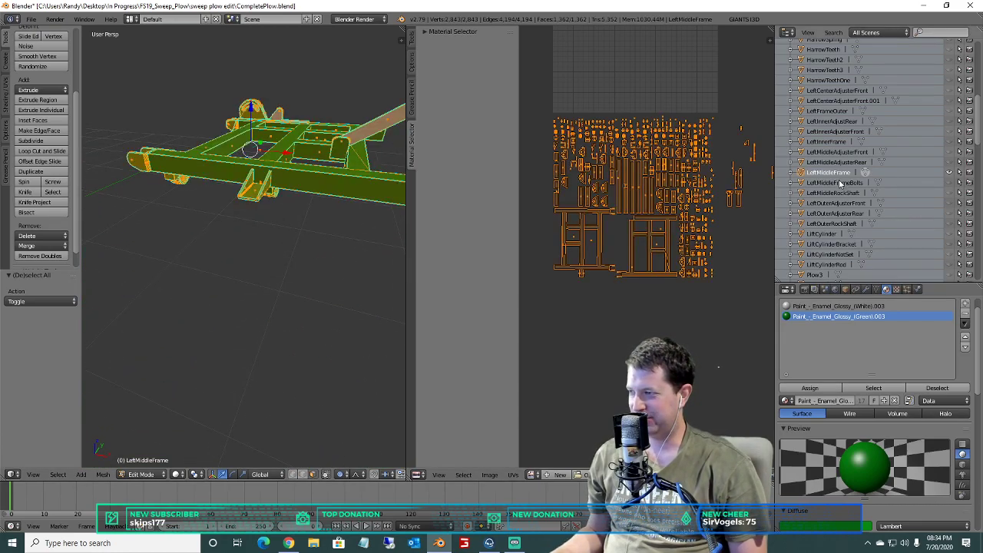
left_click(839, 184)
middle_click_drag(301, 165, 274, 179)
left_click(949, 183)
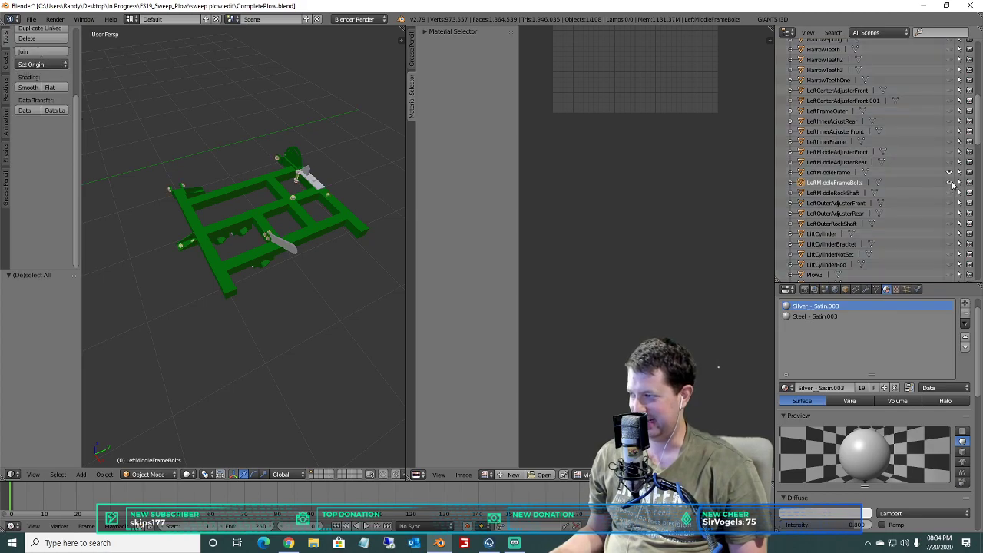
Enter Edit Mode on LeftMiddleFrameBolts.
middle_click_drag(330, 169, 293, 140)
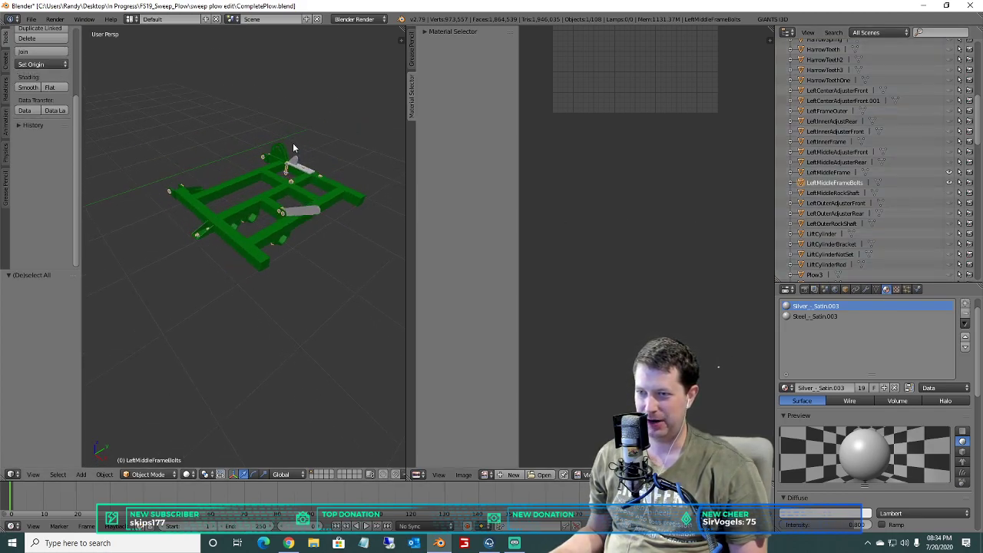
scroll(293, 148, "up", 4)
scroll(242, 224, "up", 1)
left_click(146, 474)
left_click(150, 456)
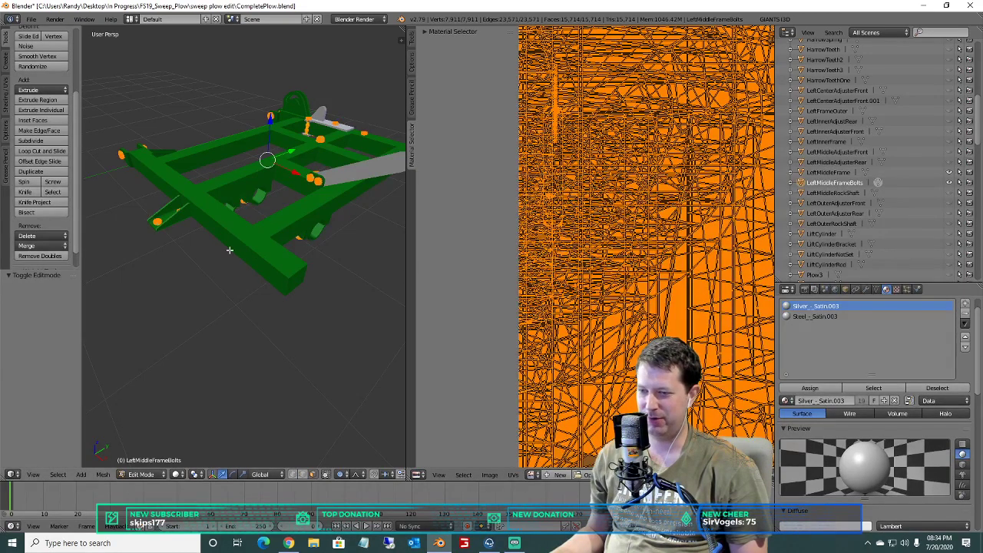
Unwrap all the bolt geometry with Smart UV Project at angle limit 66 and island margin 0.03.
key("u")
left_click(187, 248)
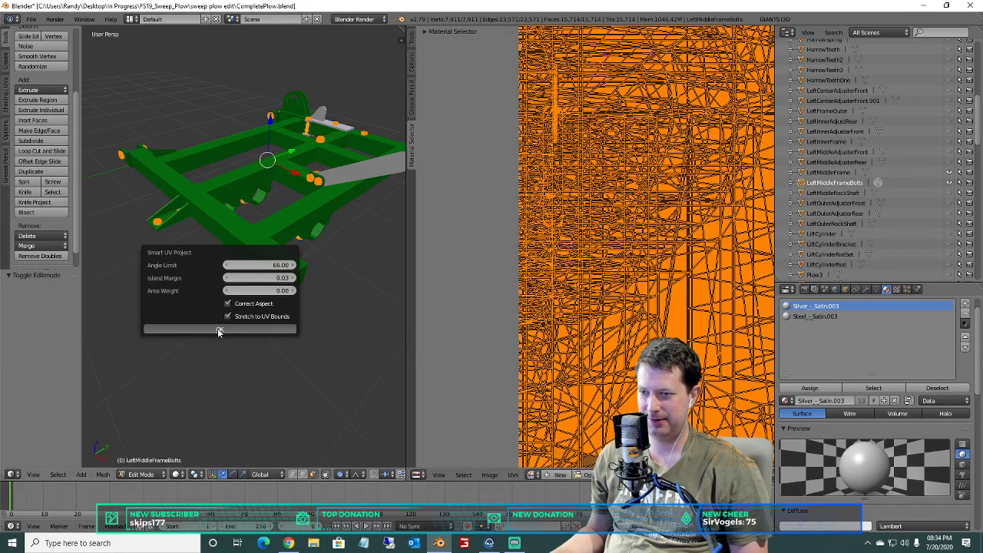
key("Return")
scroll(558, 225, "down", 2)
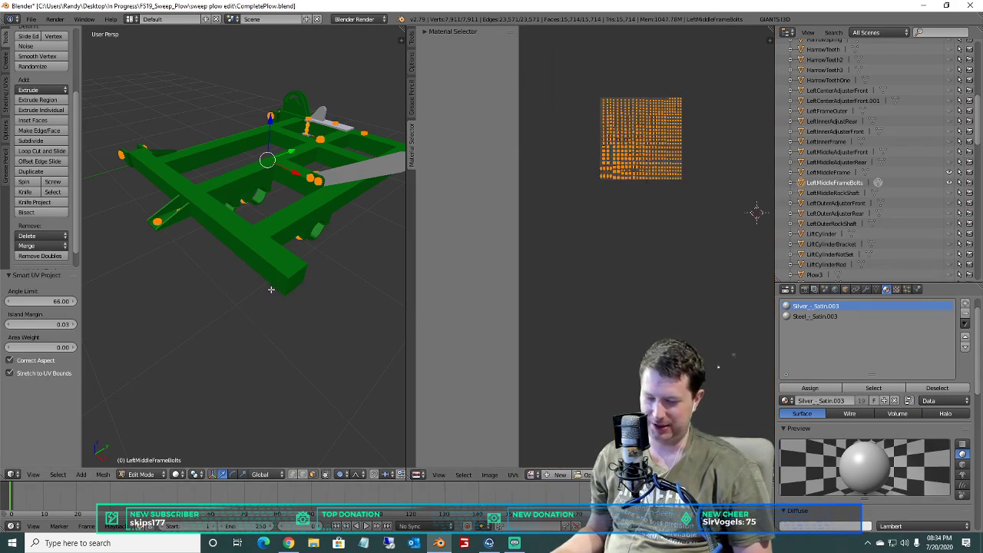
Apply a Limited Dissolve to all the bolt geometry and unwrap it again with Smart UV Project at angle limit 66 and island margin 0.03.
key("x")
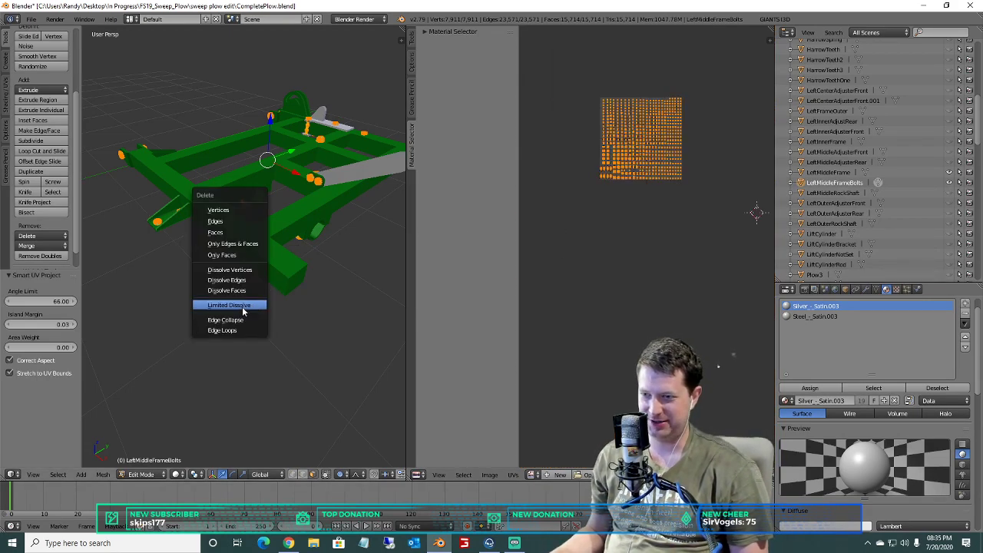
left_click(243, 310)
key("u")
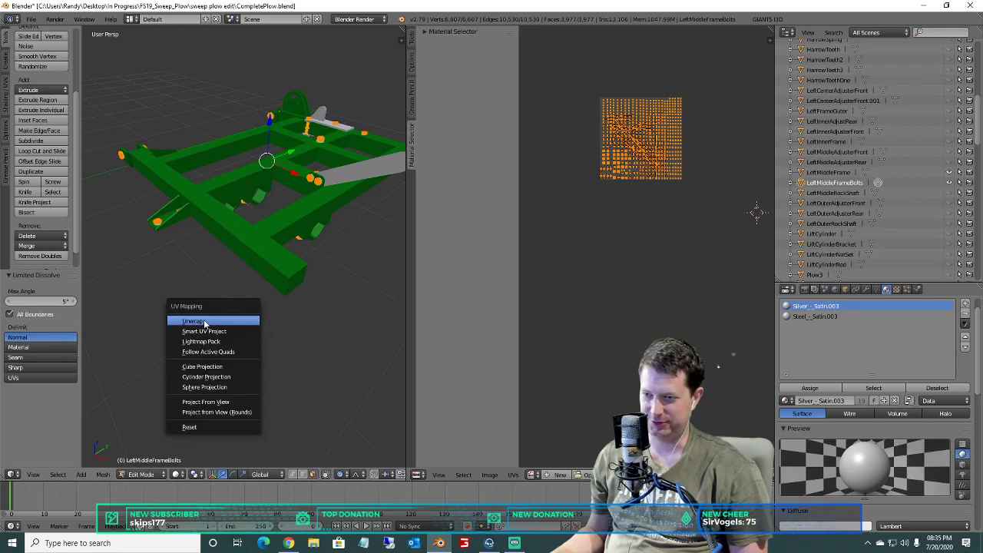
left_click(253, 333)
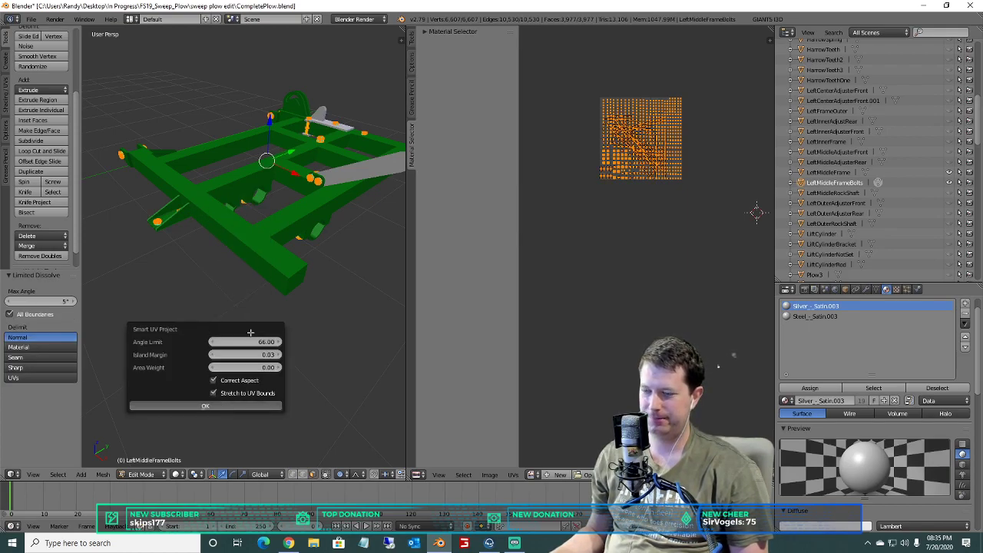
key("Return")
Shift the bolts' UV islands up by one grid tile with the material selector.
mouse_move(433, 56)
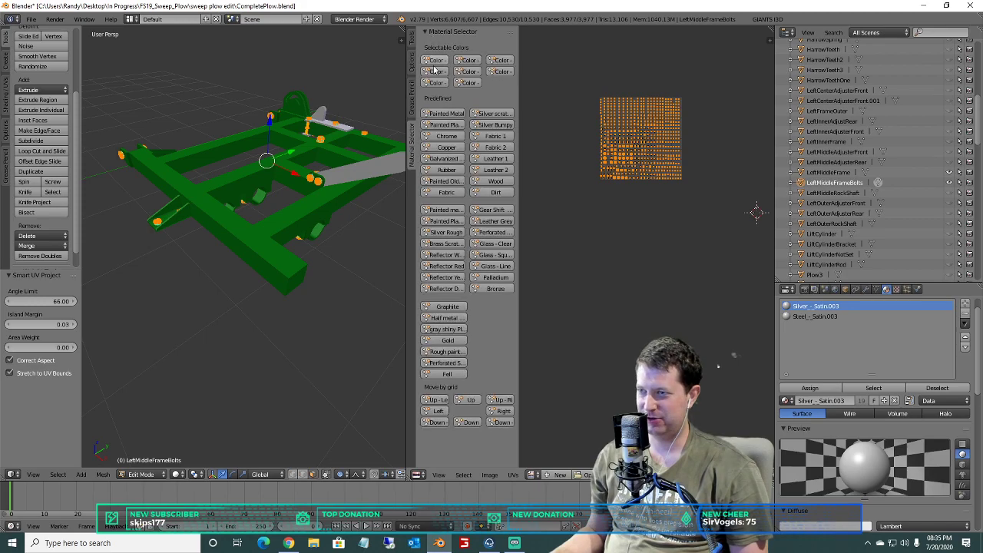
left_click(459, 400)
middle_click_drag(619, 147, 627, 218)
scroll(285, 278, "down", 4)
scroll(285, 279, "up", 1)
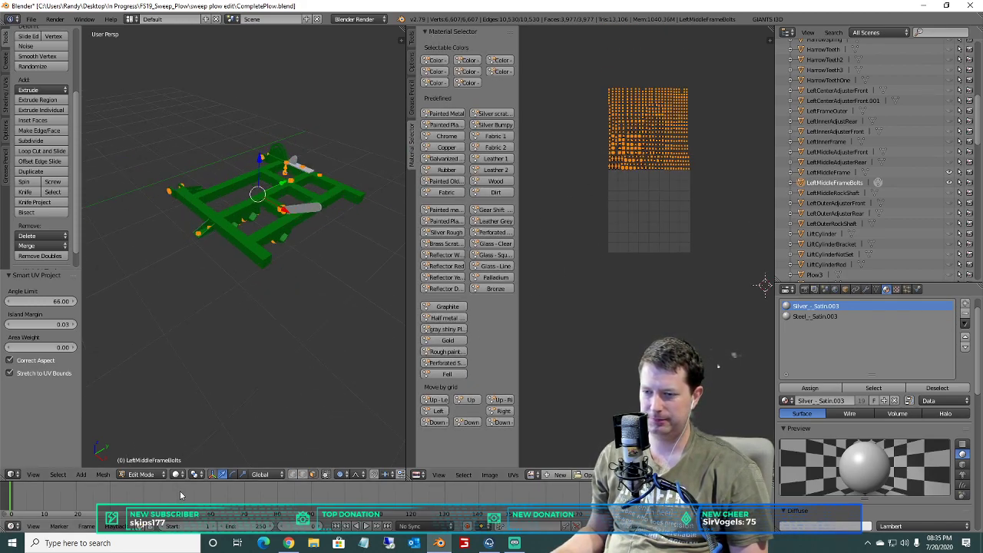
Return to Object Mode and join LeftMiddleFrameBolts into LeftMiddleFrame.
left_click_drag(142, 483, 142, 479)
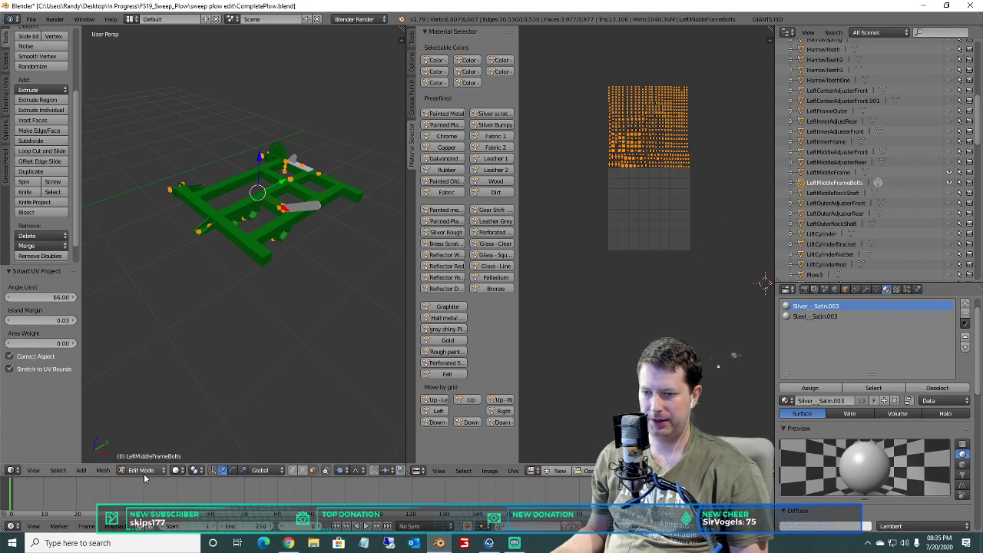
left_click(142, 470)
left_click(146, 459)
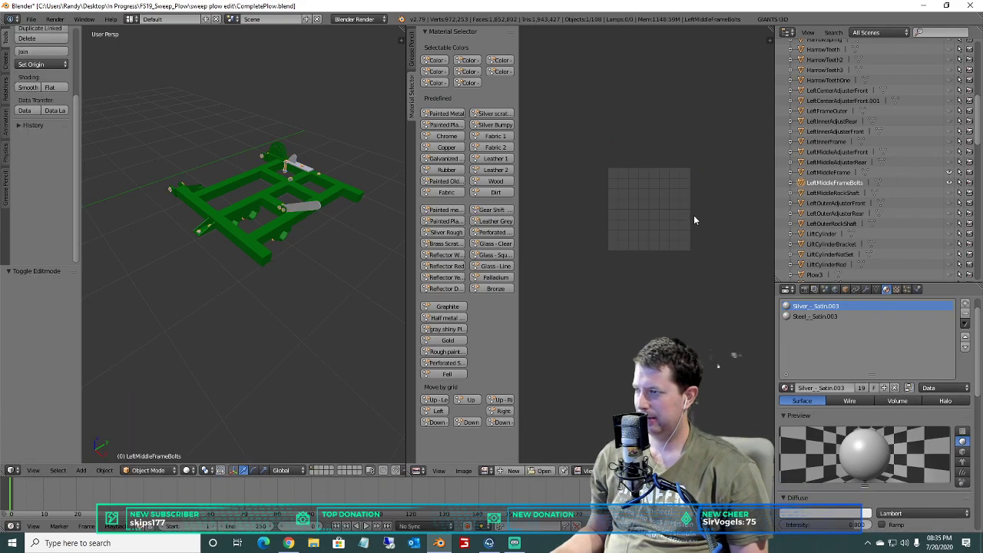
left_click(833, 172)
key("ctrl+j")
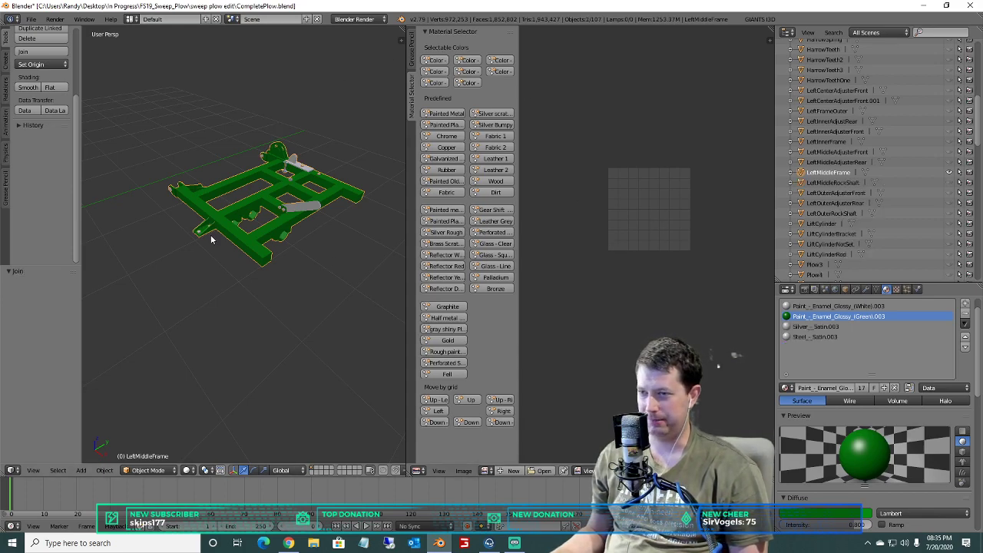
Inspect the joined frame up close and save the blend file.
scroll(211, 235, "up", 2)
scroll(242, 250, "up", 3)
middle_click_drag(211, 235, 194, 214, "shift")
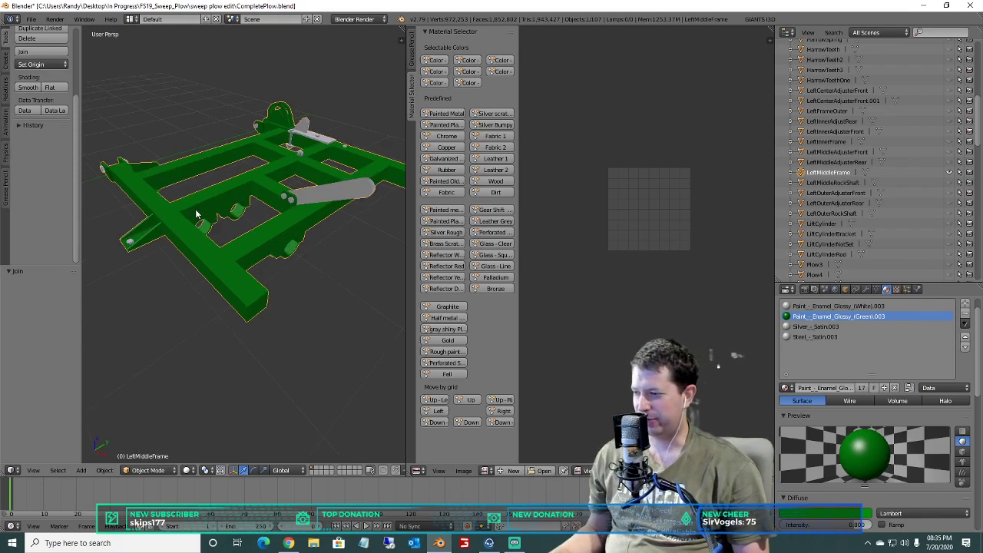
left_click(31, 18)
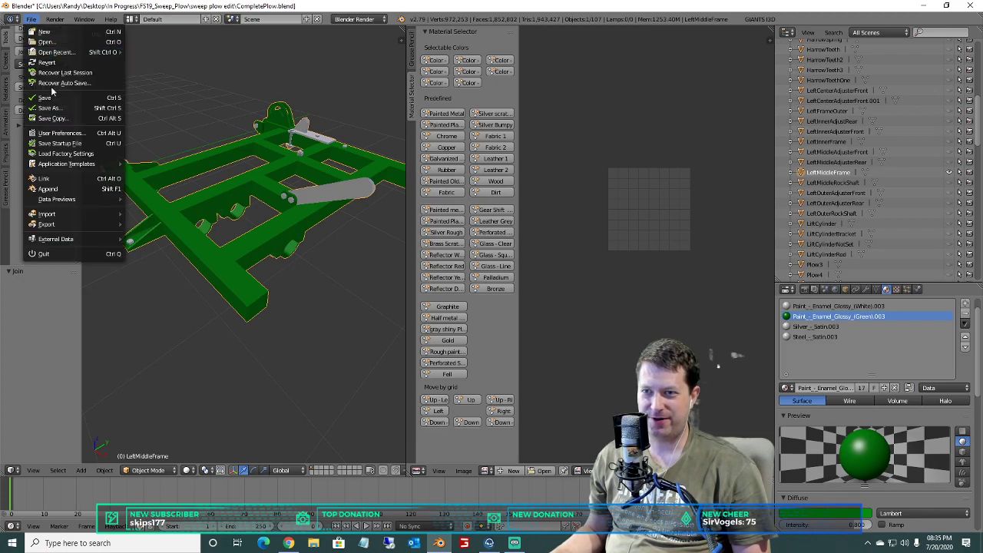
left_click(42, 92)
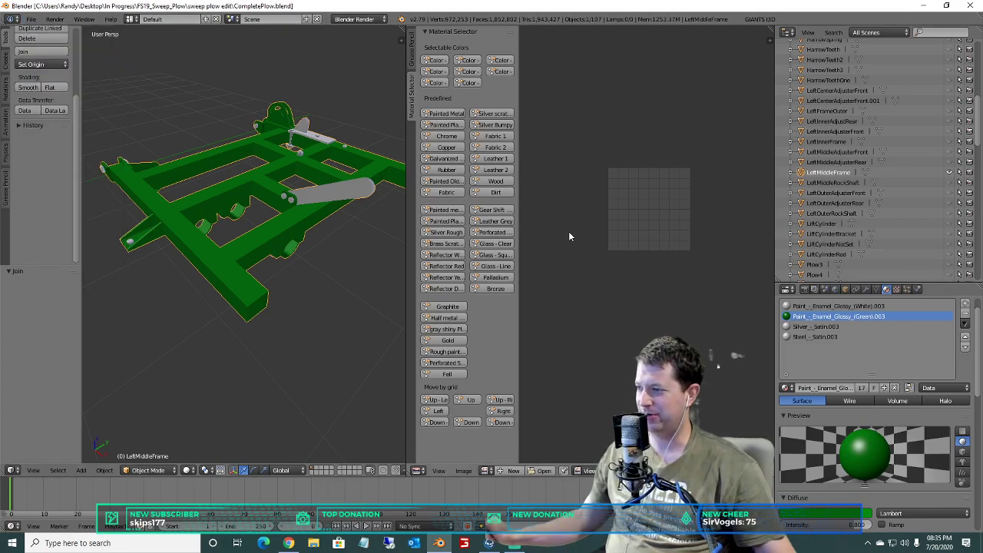